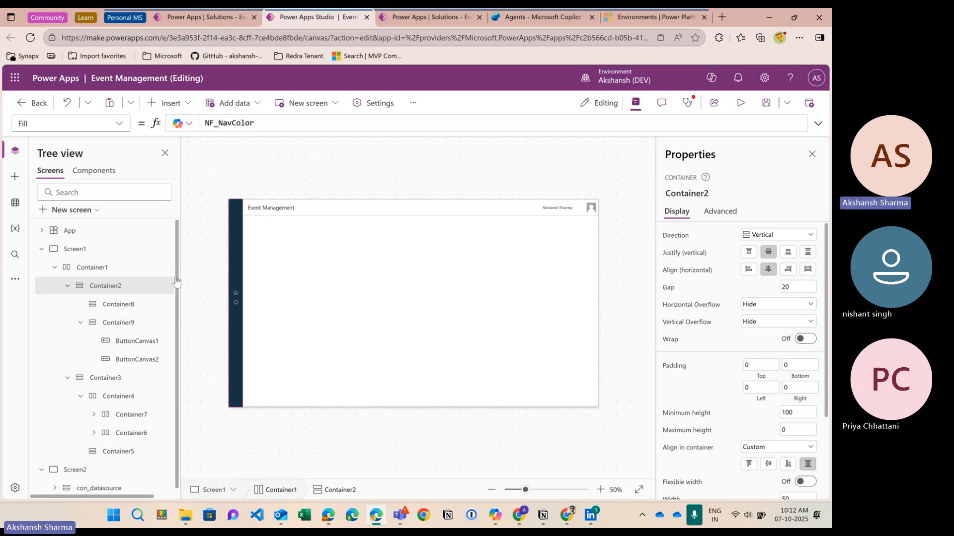
Step: Inspect Container9 and Container8, then preview the app and return to editing
{"action": "left_click", "coordinate": [114, 325]}
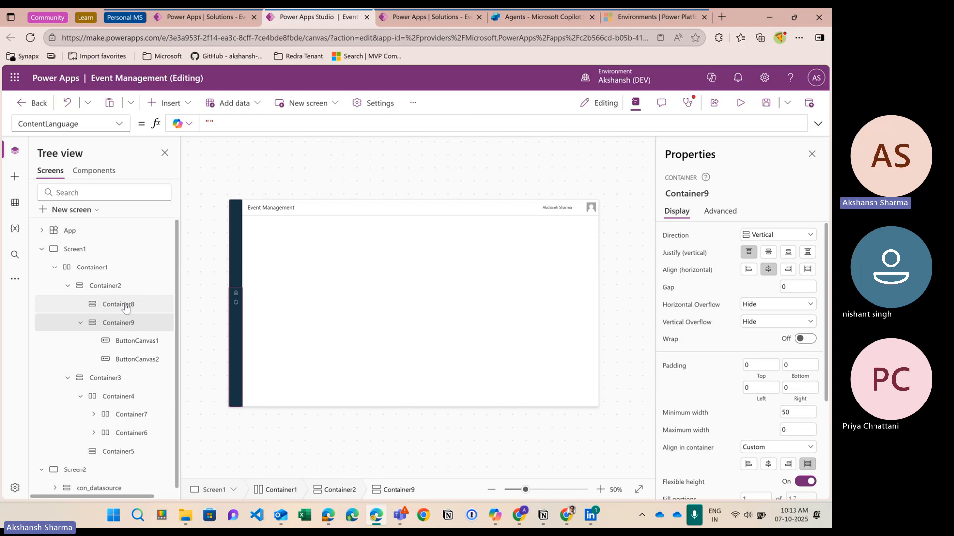
{"action": "left_click", "coordinate": [124, 305]}
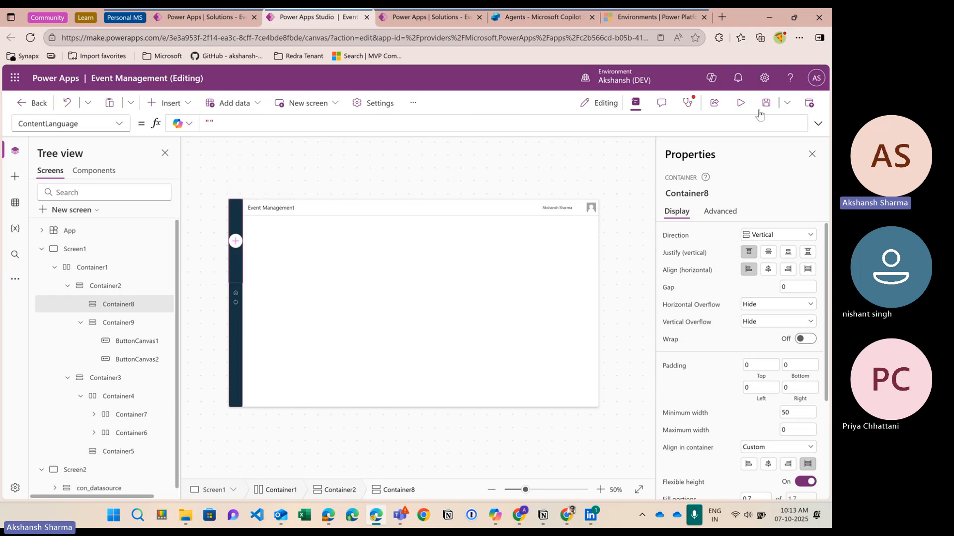
{"action": "left_click", "coordinate": [741, 103]}
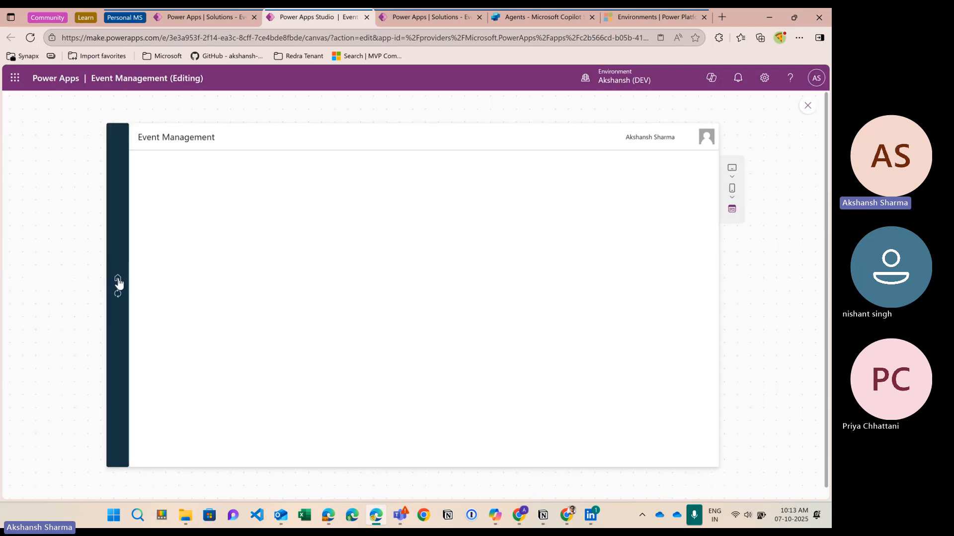
{"action": "left_click", "coordinate": [808, 106]}
Step: Compare the layout properties of Container8, Container2, Container1 and Container9
{"action": "left_click", "coordinate": [120, 307]}
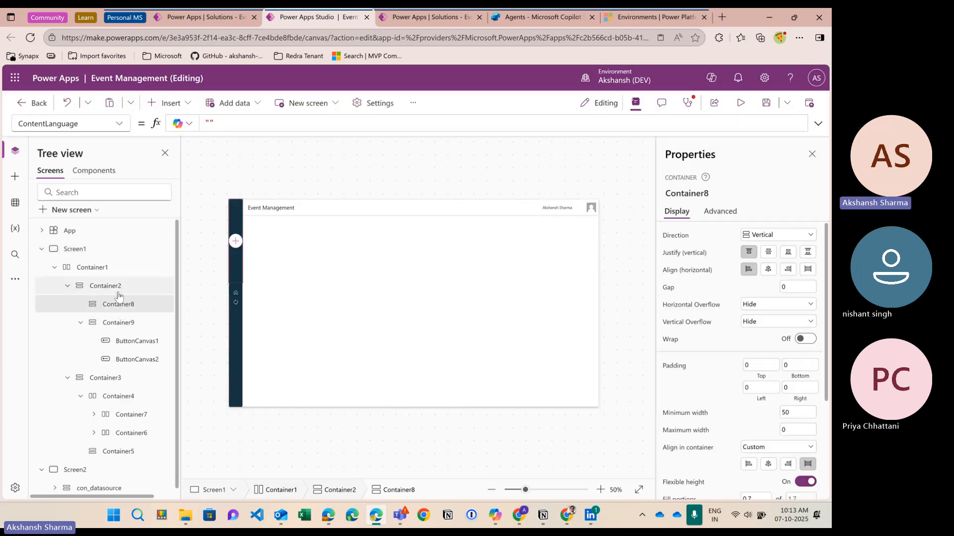
{"action": "left_click", "coordinate": [117, 292]}
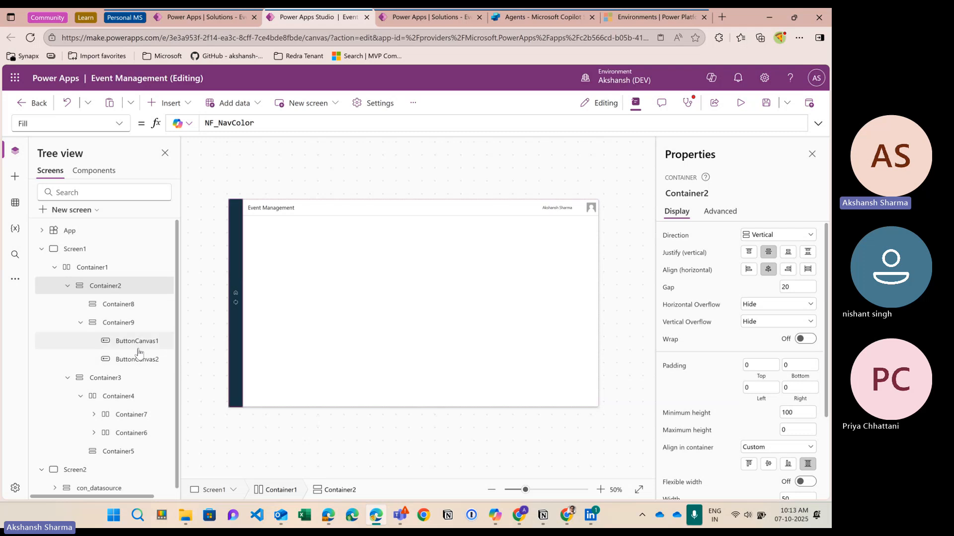
{"action": "left_click", "coordinate": [96, 268]}
{"action": "left_click", "coordinate": [114, 289]}
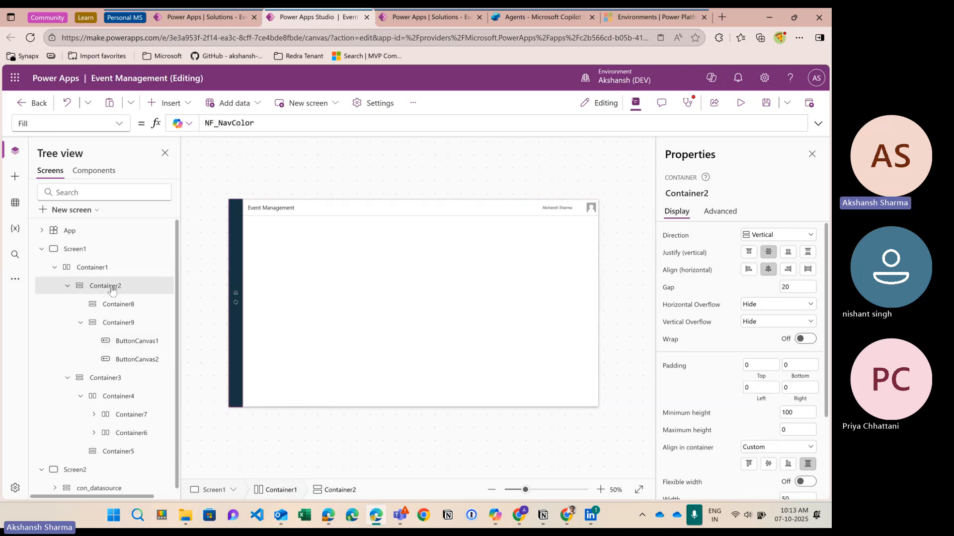
{"action": "left_click", "coordinate": [116, 308]}
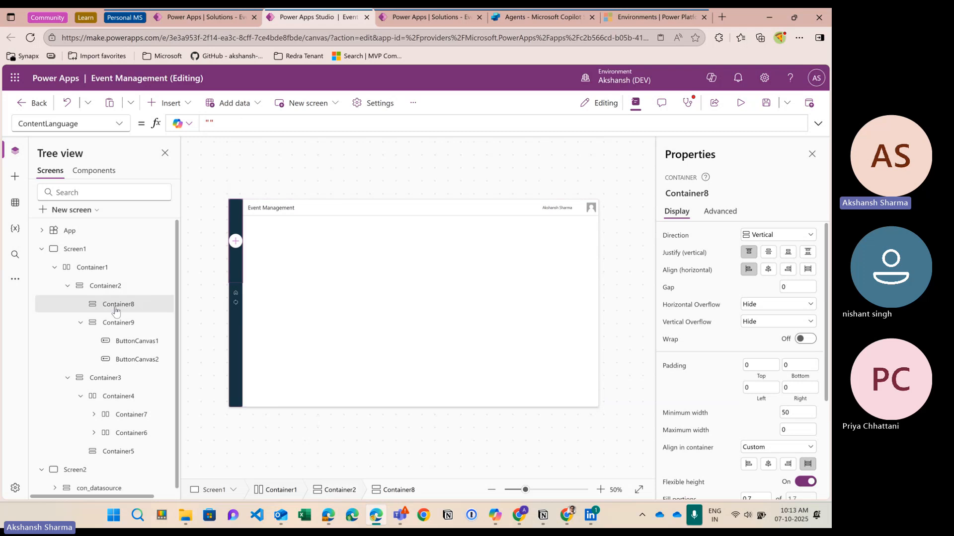
{"action": "left_click", "coordinate": [119, 328]}
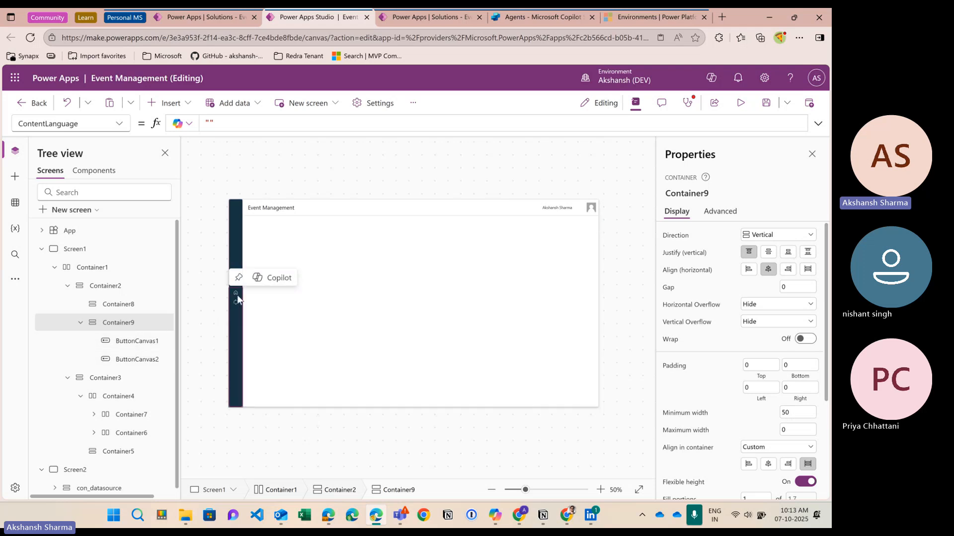
{"action": "left_click", "coordinate": [122, 305]}
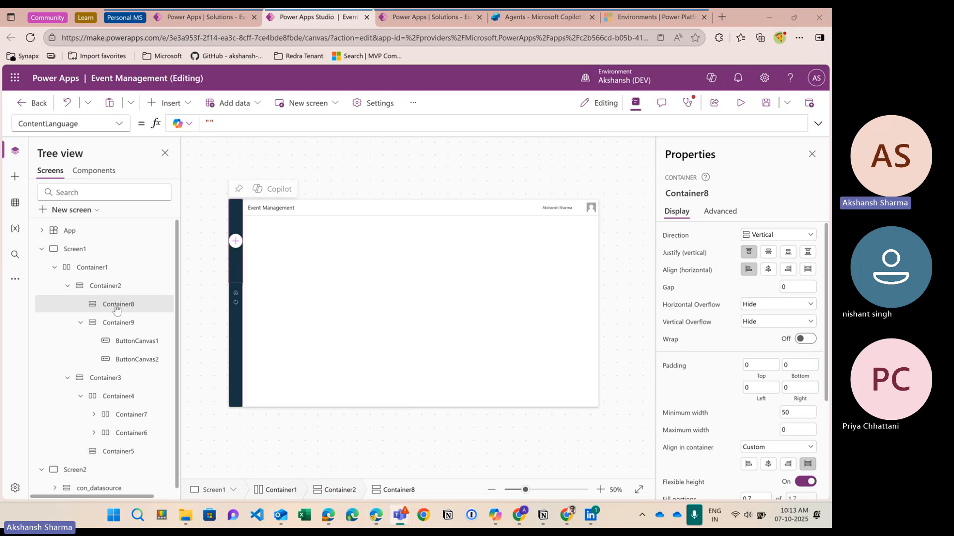
Step: Review Container2's fill and size settings against Container8 and the nav strip's top section
{"action": "scroll", "coordinate": [770, 344], "scroll_direction": "down", "scroll_amount": 3}
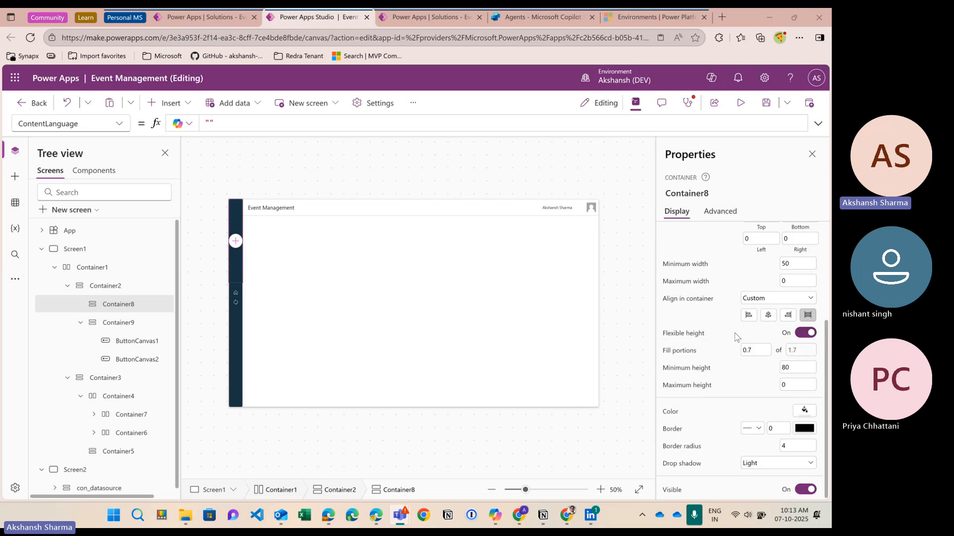
{"action": "left_click", "coordinate": [116, 289]}
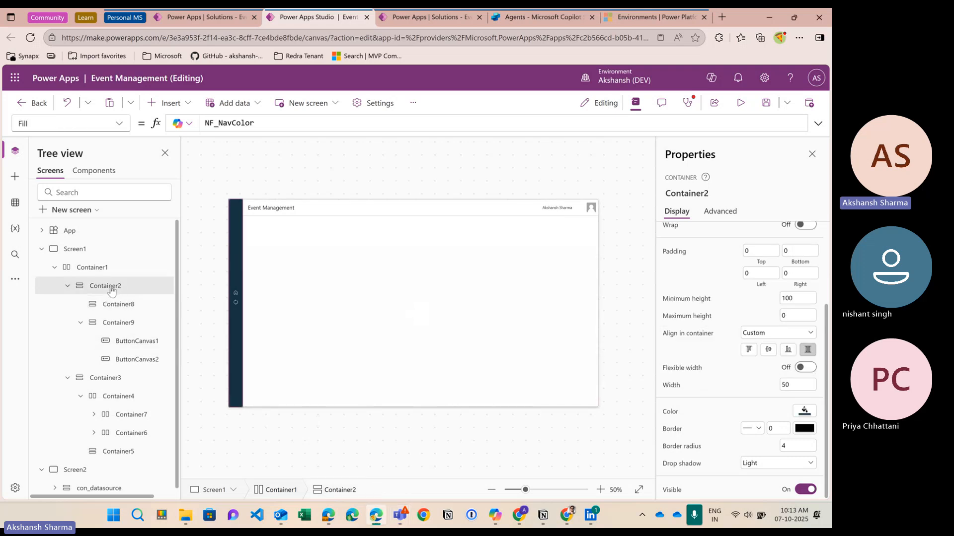
{"action": "left_click", "coordinate": [116, 307]}
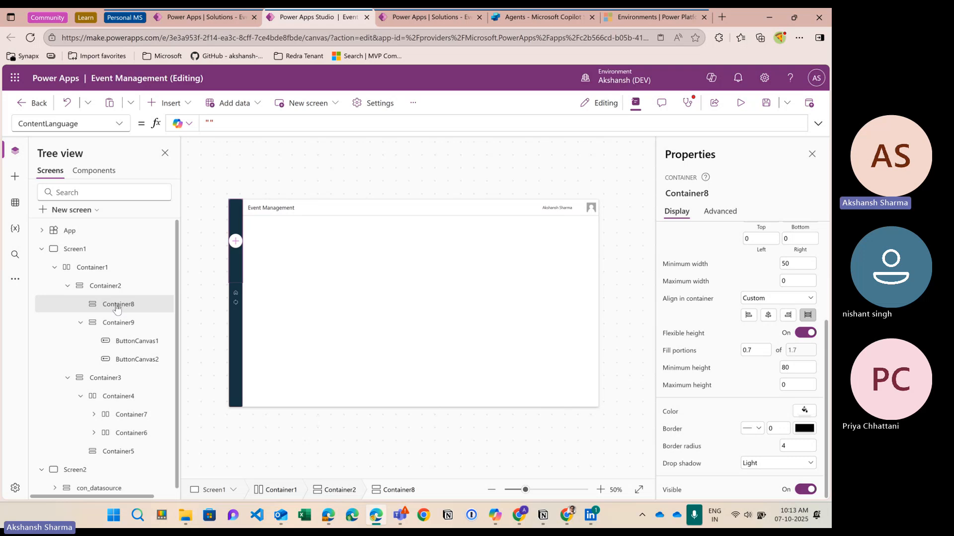
{"action": "left_click", "coordinate": [236, 279]}
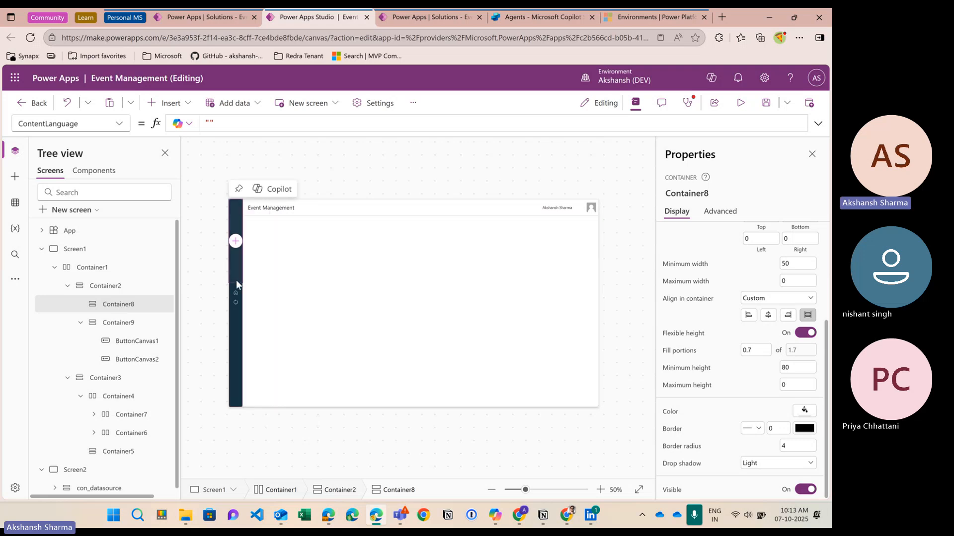
{"action": "scroll", "coordinate": [254, 320], "scroll_direction": "up", "scroll_amount": 4}
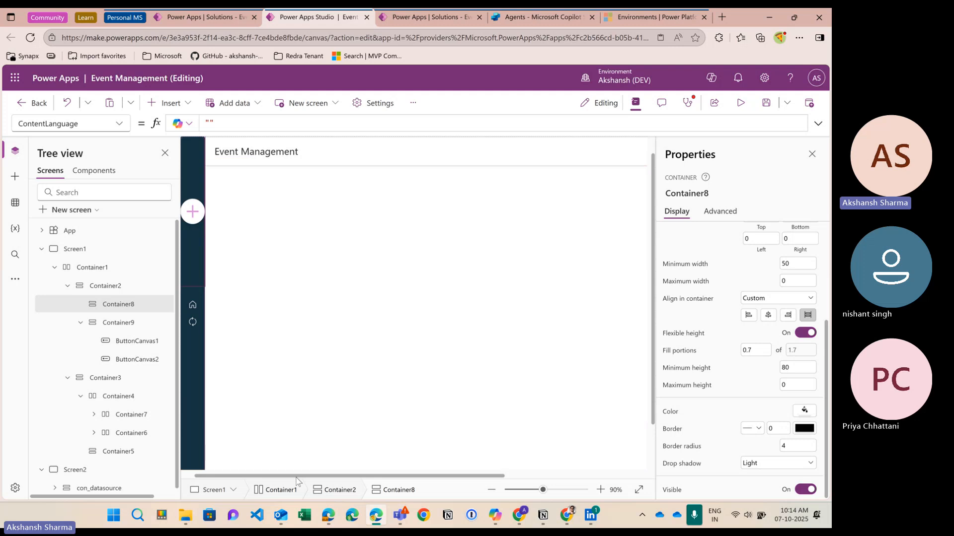
{"action": "left_click_drag", "start_coordinate": [295, 475], "coordinate": [245, 477]}
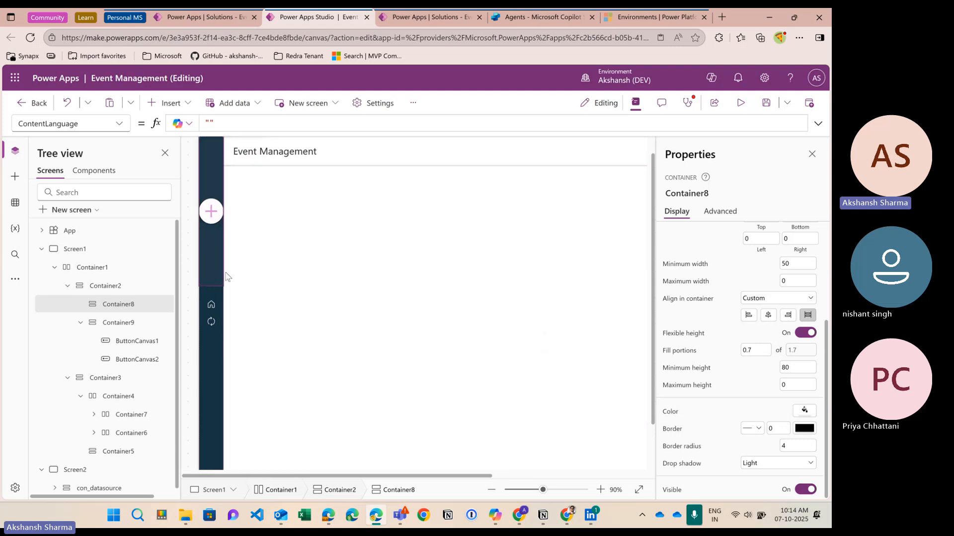
{"action": "scroll", "coordinate": [219, 278], "scroll_direction": "up", "scroll_amount": 1}
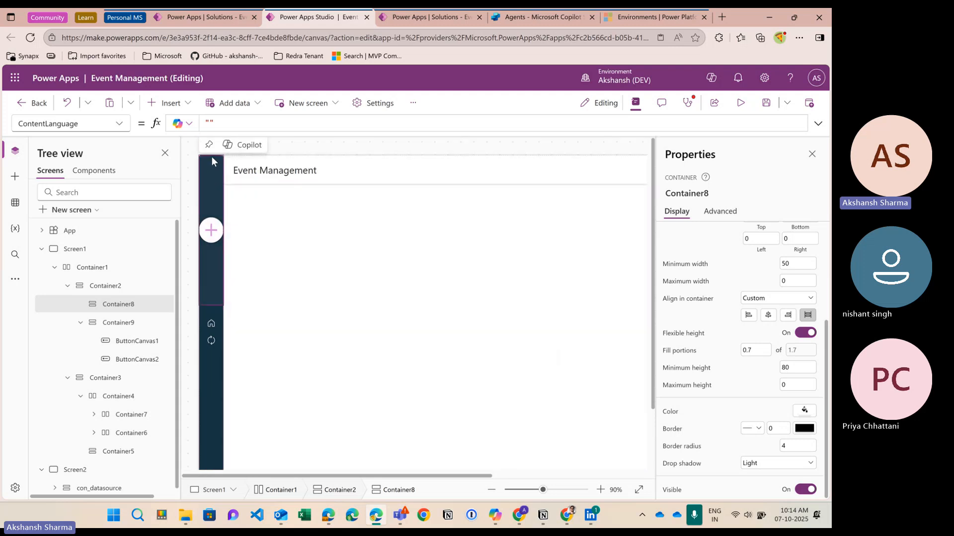
{"action": "scroll", "coordinate": [291, 306], "scroll_direction": "down", "scroll_amount": 2}
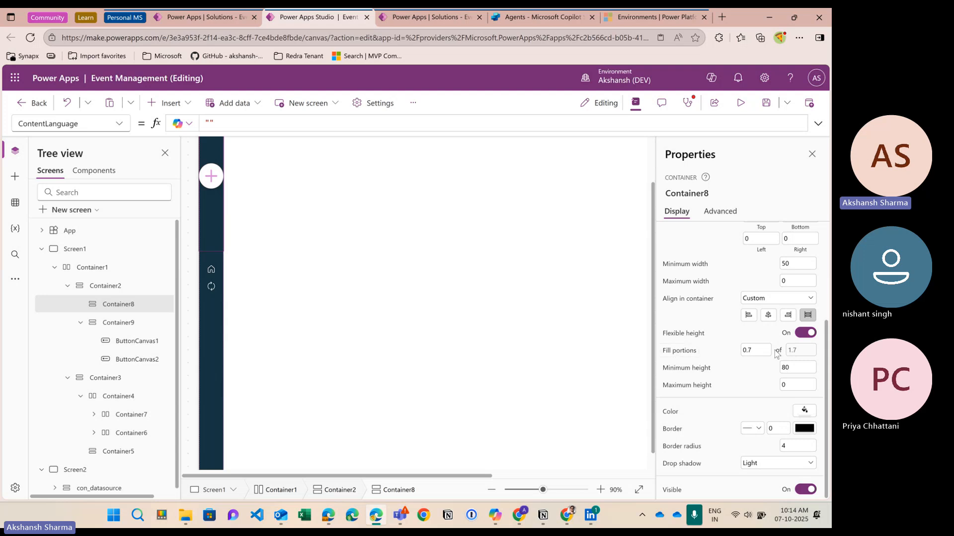
Step: Set Container8's fill portion, trying 0.6 and 0.8 before settling on 0.7
{"action": "left_click", "coordinate": [753, 351]}
{"action": "type", "text": "6"}
{"action": "left_click", "coordinate": [757, 381]}
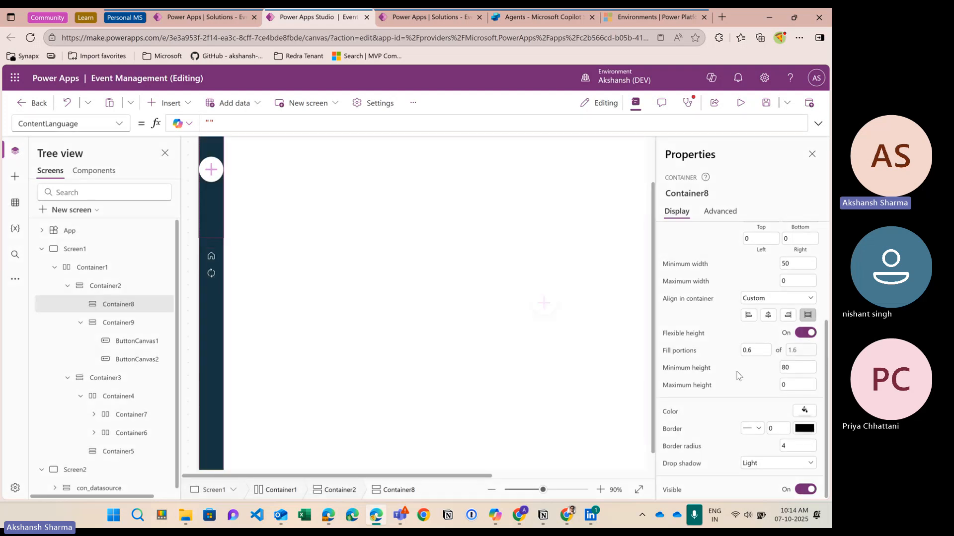
{"action": "left_click", "coordinate": [757, 349]}
{"action": "key", "text": "BackSpace"}
{"action": "type", "text": "8"}
{"action": "key", "text": "Return"}
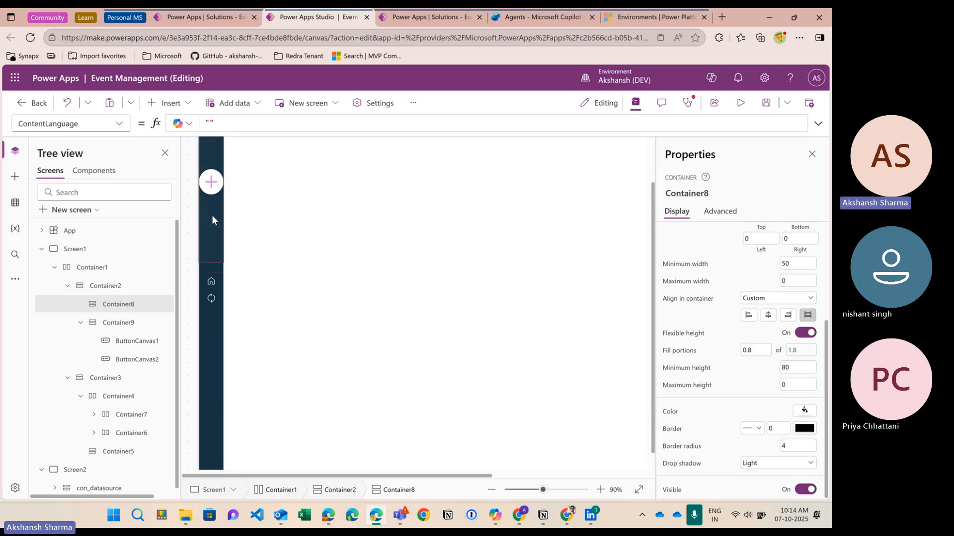
{"action": "left_click", "coordinate": [767, 350]}
{"action": "key", "text": "BackSpace"}
{"action": "type", "text": "7"}
{"action": "key", "text": "Return"}
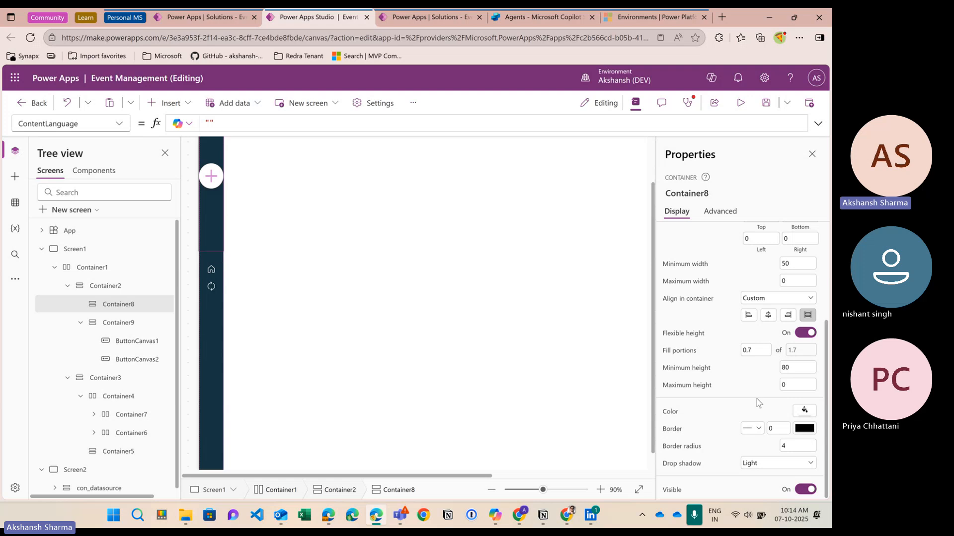
{"action": "scroll", "coordinate": [757, 397], "scroll_direction": "up", "scroll_amount": 3}
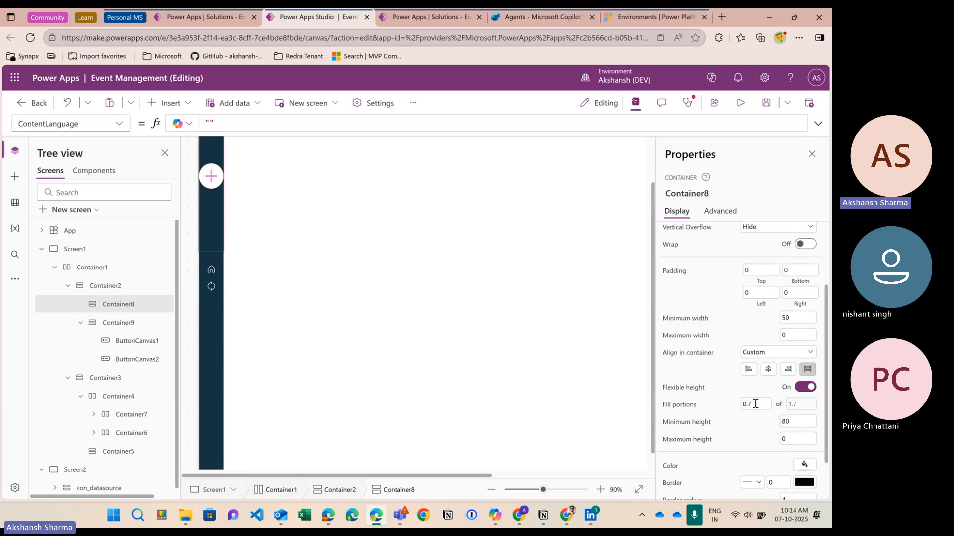
{"action": "scroll", "coordinate": [755, 403], "scroll_direction": "down", "scroll_amount": 3}
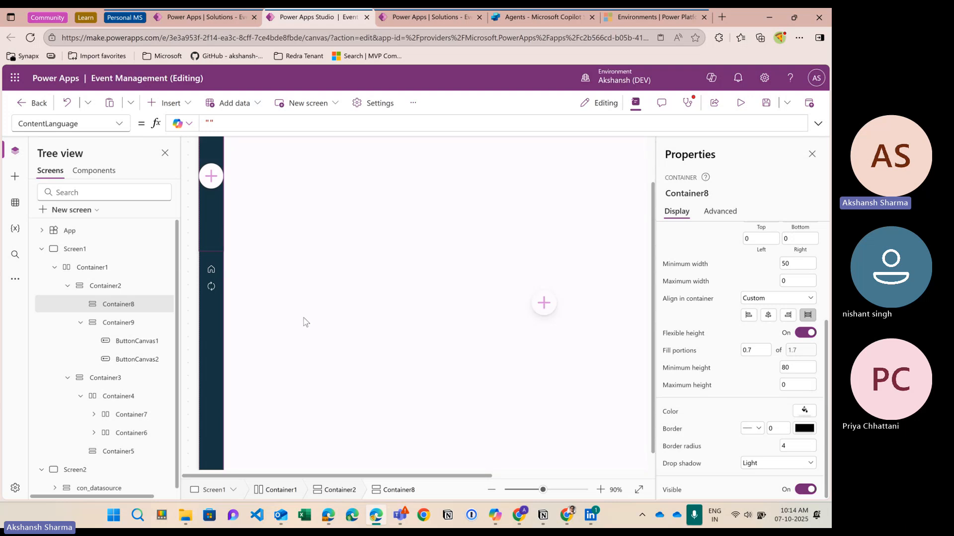
{"action": "scroll", "coordinate": [305, 322], "scroll_direction": "down", "scroll_amount": 3}
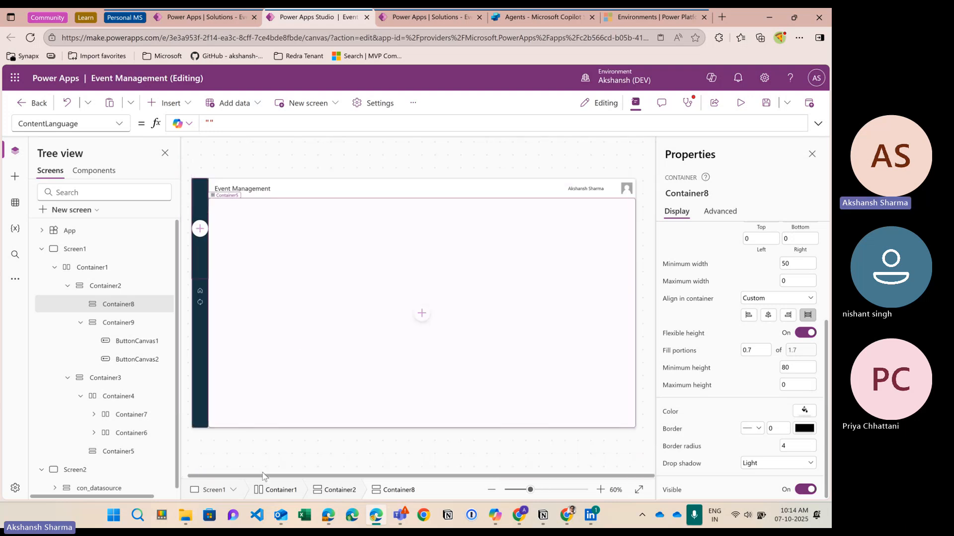
{"action": "left_click_drag", "start_coordinate": [263, 476], "coordinate": [232, 478]}
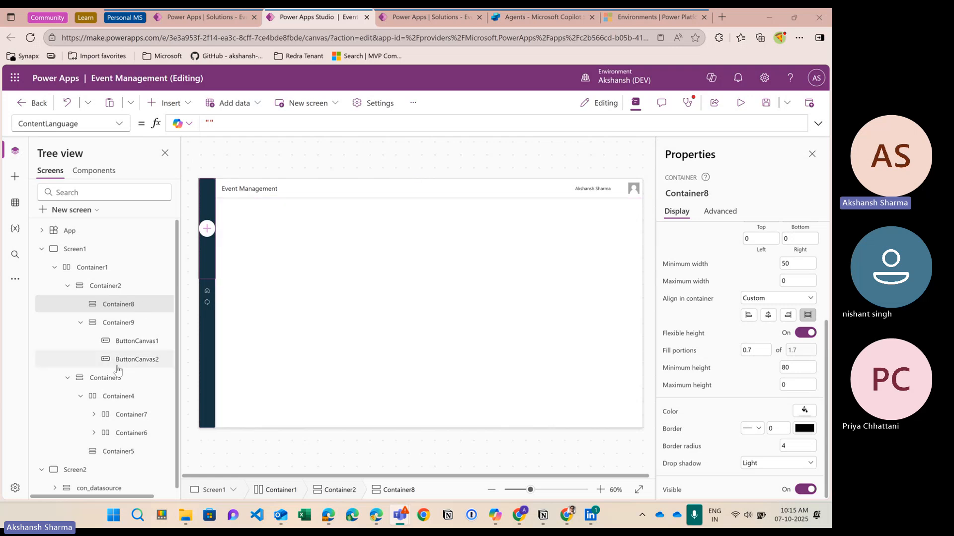
Step: Select Container5 and tidy the Tree view by collapsing Container2 and Container4
{"action": "left_click", "coordinate": [394, 335]}
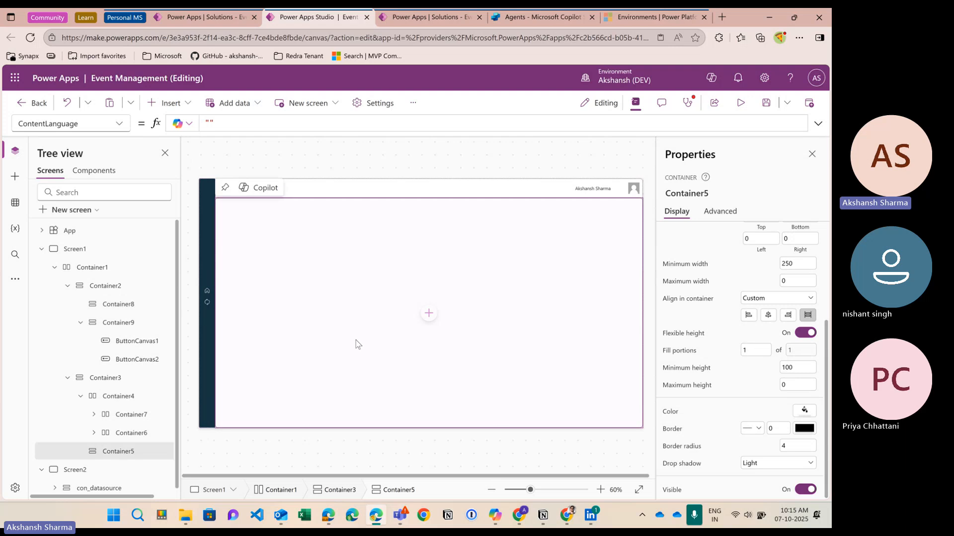
{"action": "left_click", "coordinate": [68, 374]}
{"action": "left_click", "coordinate": [68, 285]}
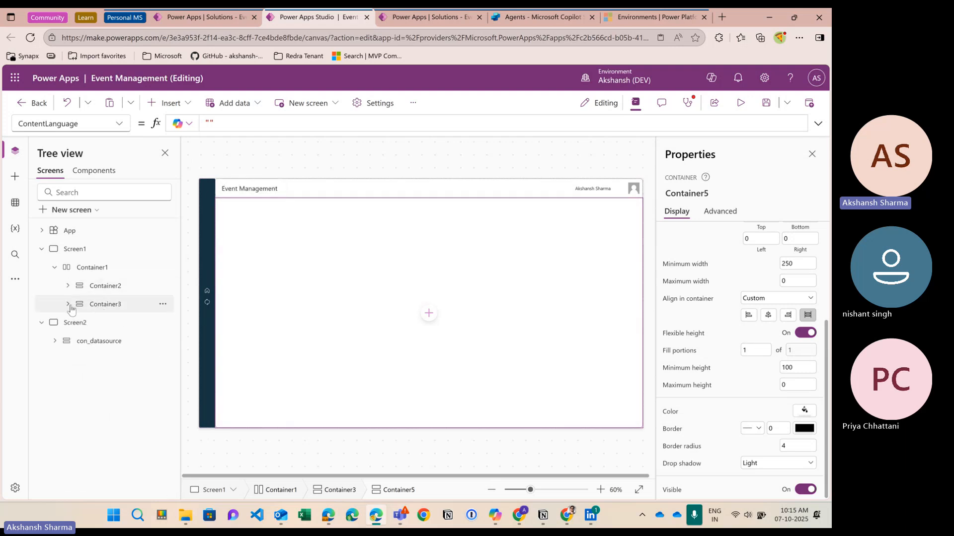
{"action": "left_click", "coordinate": [68, 304]}
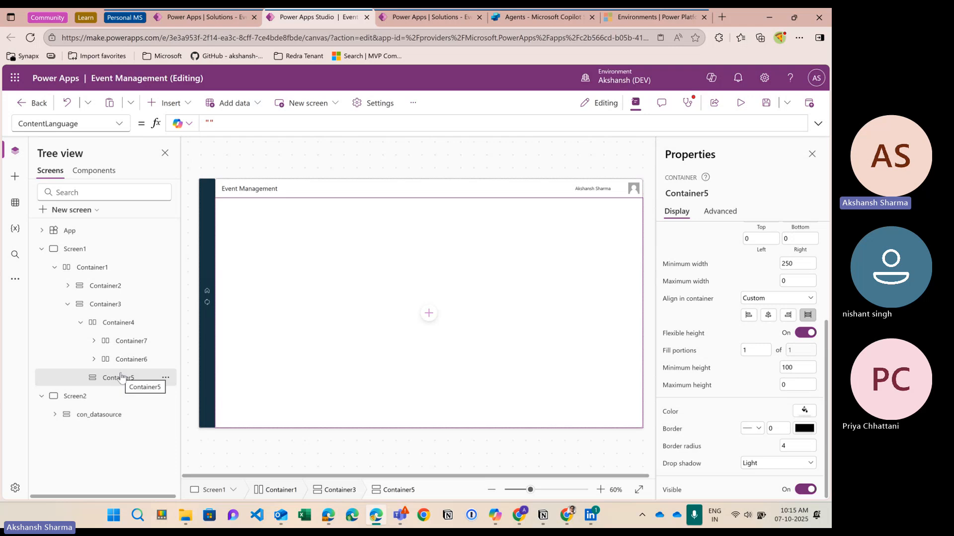
{"action": "left_click", "coordinate": [80, 322]}
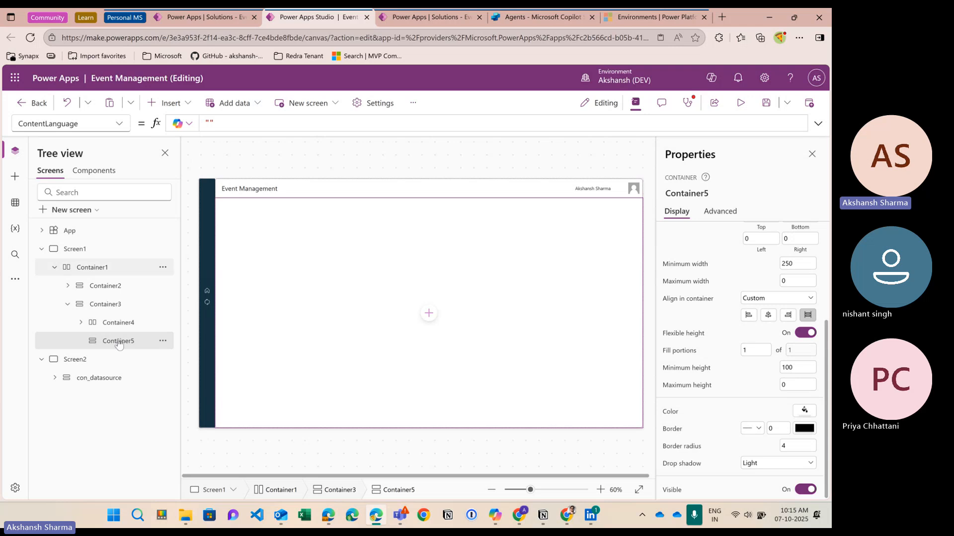
Step: Add a horizontal container, Container10, to Container5, then reselect Container5
{"action": "left_click", "coordinate": [167, 103]}
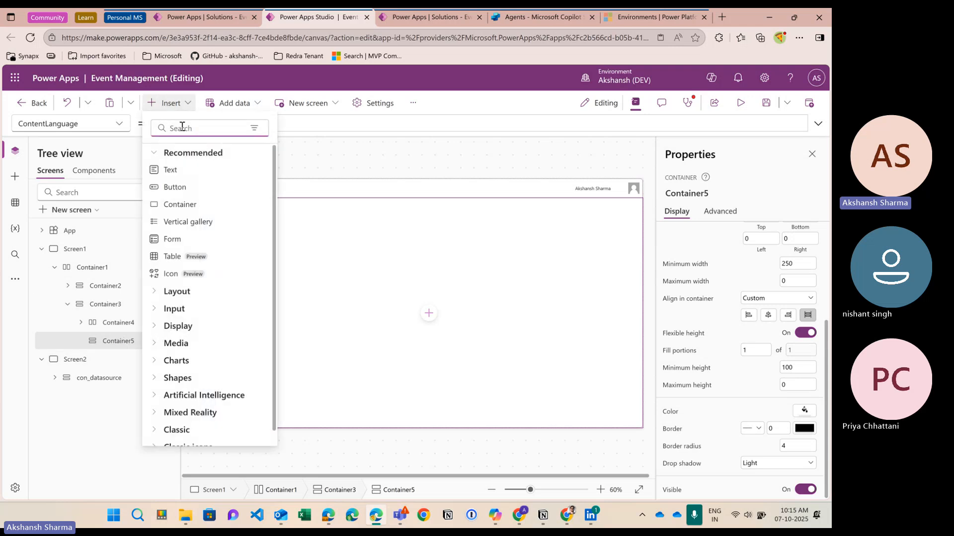
{"action": "type", "text": "hori"}
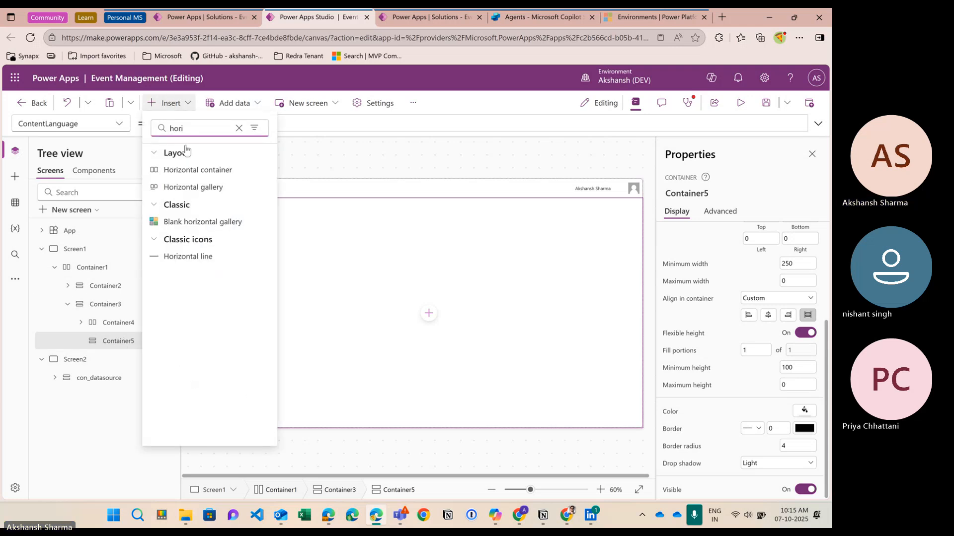
{"action": "left_click", "coordinate": [198, 170]}
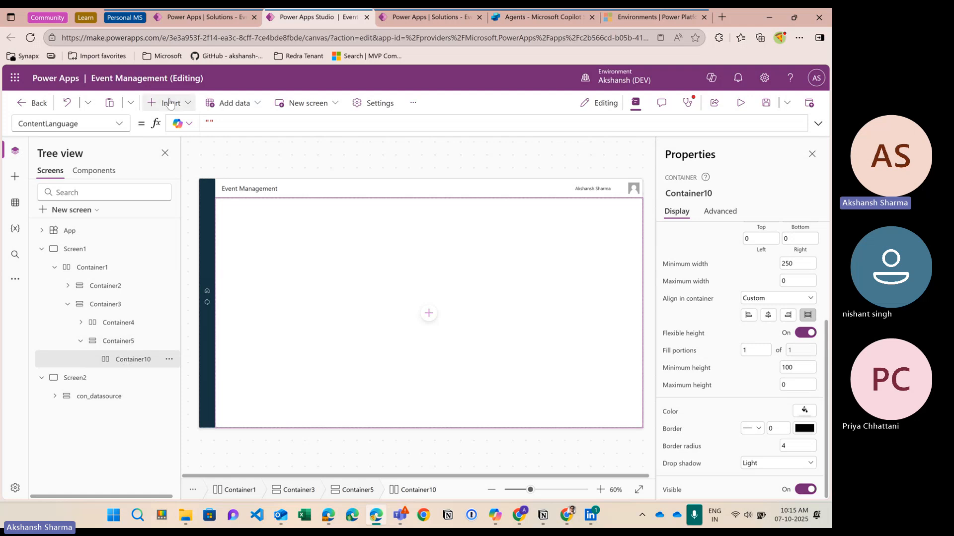
{"action": "left_click", "coordinate": [114, 348]}
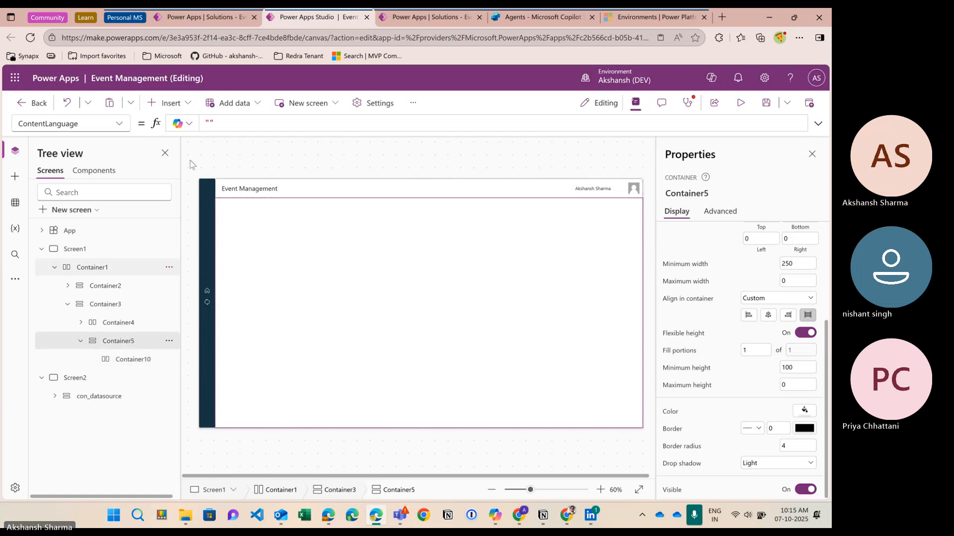
{"action": "left_click", "coordinate": [167, 102]}
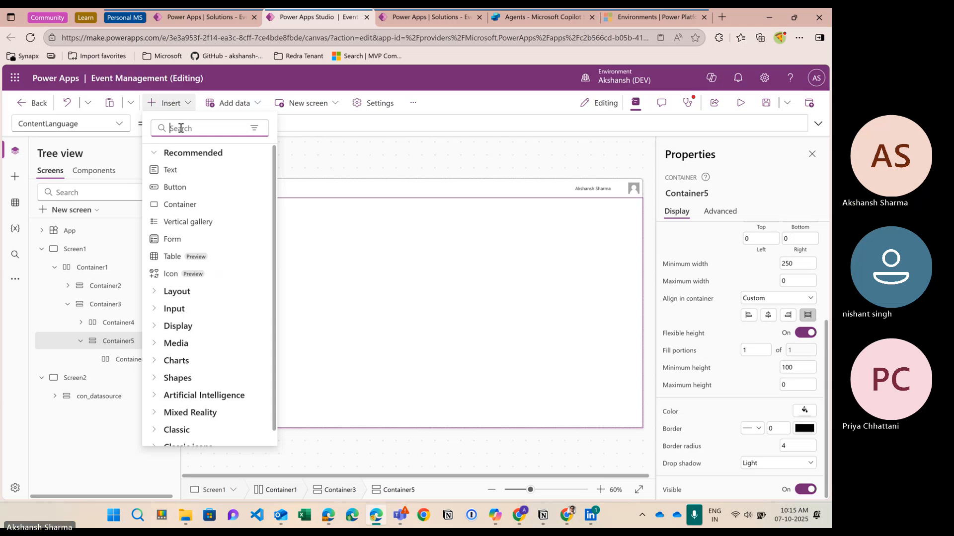
Step: Add a vertical gallery, Gallery1, below Container10 and dismiss its data source choices
{"action": "type", "text": "gallery"}
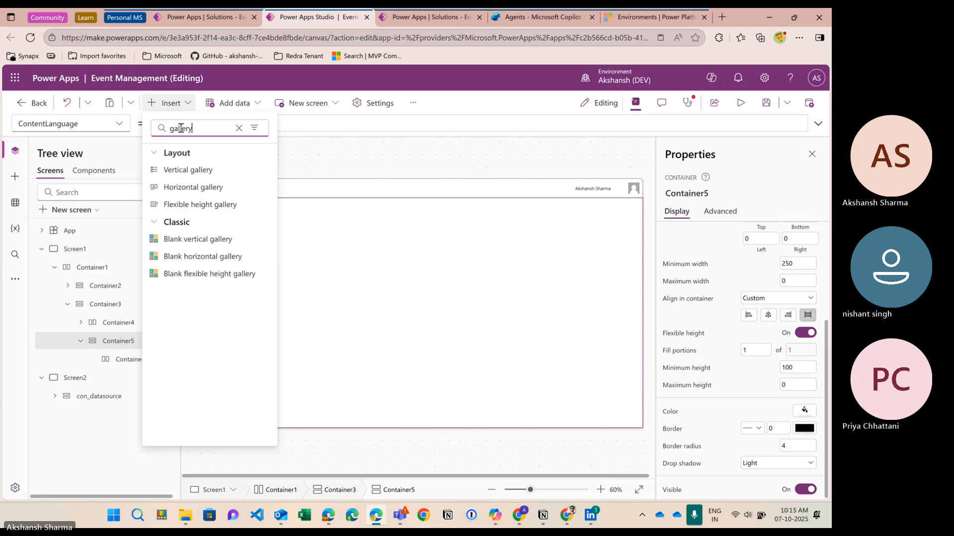
{"action": "left_click", "coordinate": [212, 175]}
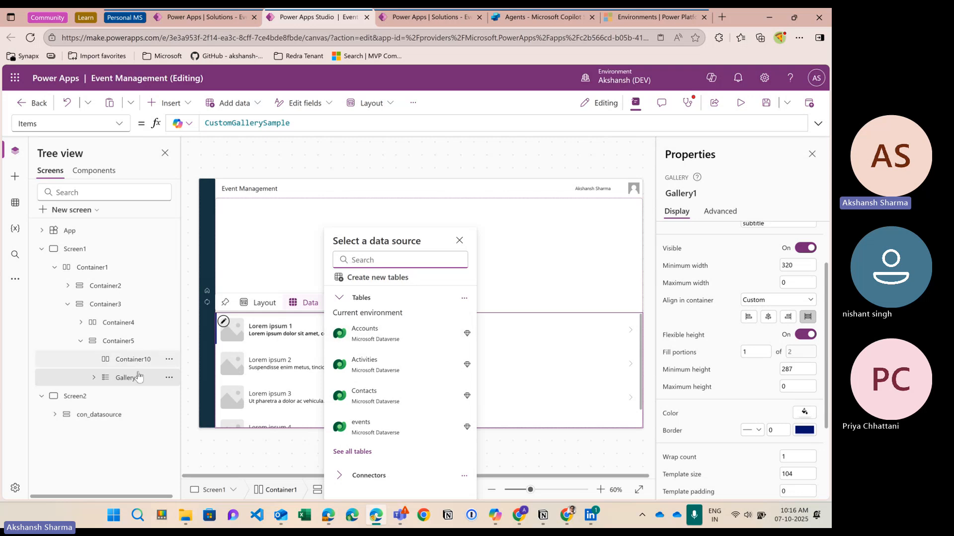
{"action": "left_click", "coordinate": [123, 342]}
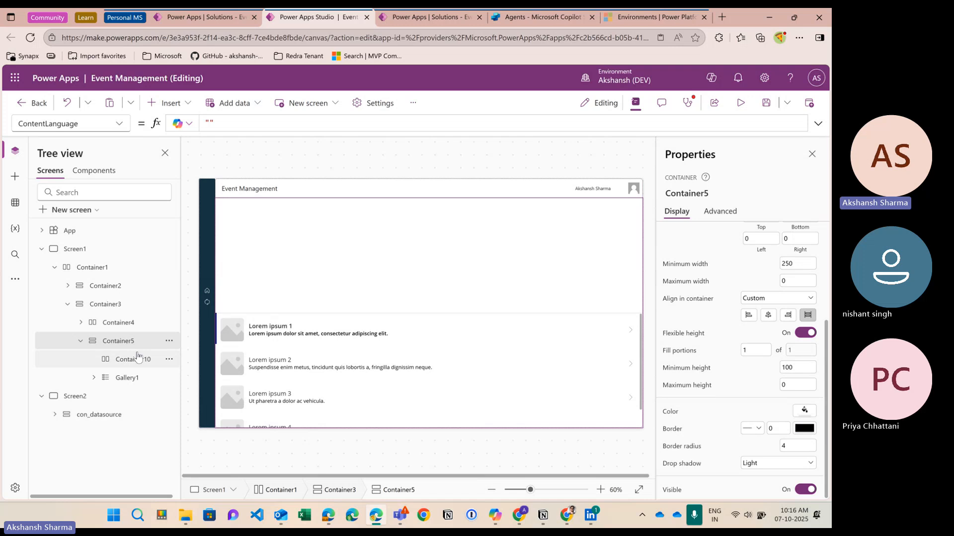
Step: Insert horizontal Container11 into Container5 and move it above Container10
{"action": "left_click", "coordinate": [138, 356]}
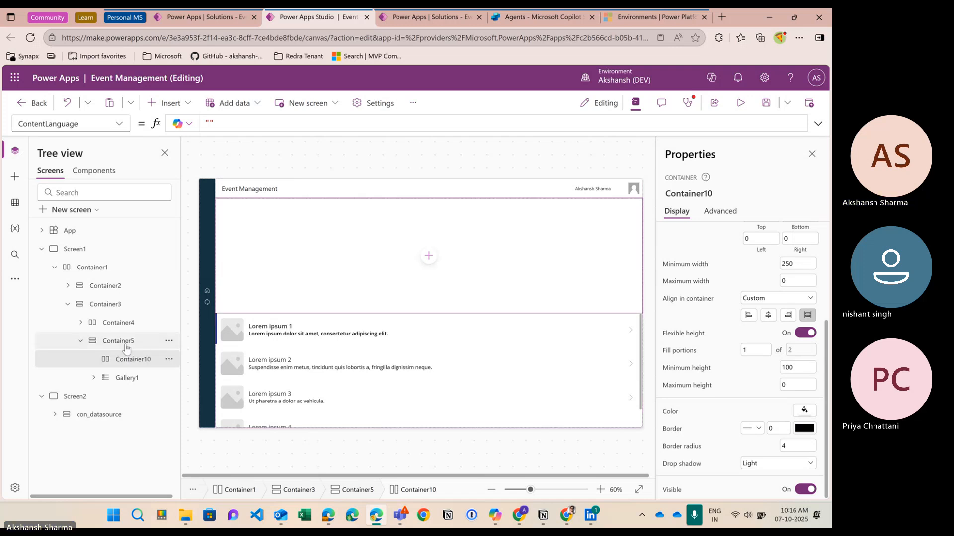
{"action": "left_click", "coordinate": [125, 344]}
{"action": "left_click", "coordinate": [169, 102]}
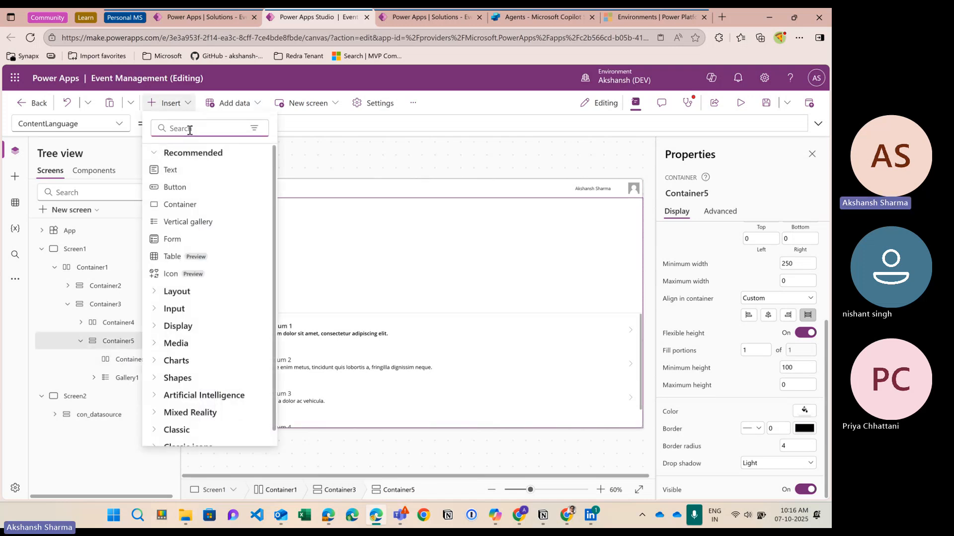
{"action": "type", "text": "hori"}
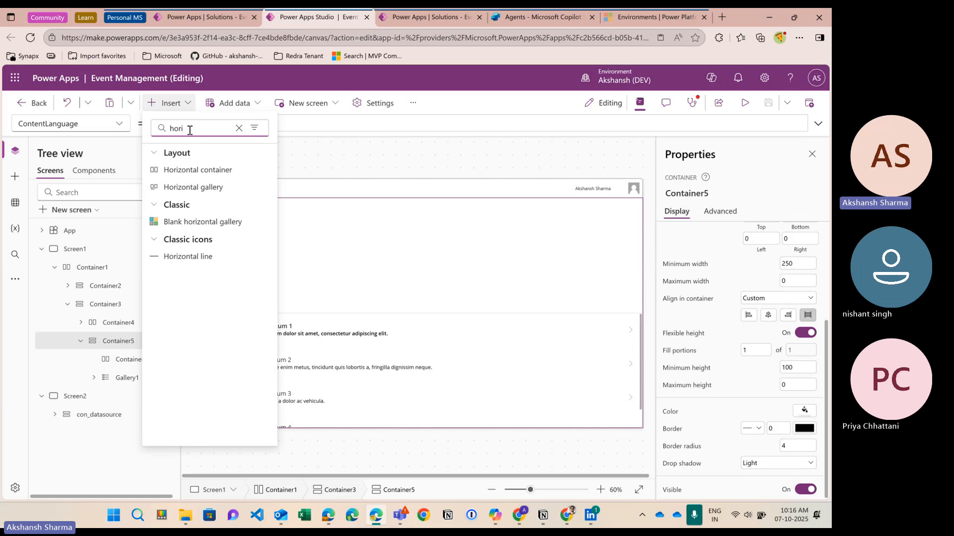
{"action": "left_click", "coordinate": [194, 171]}
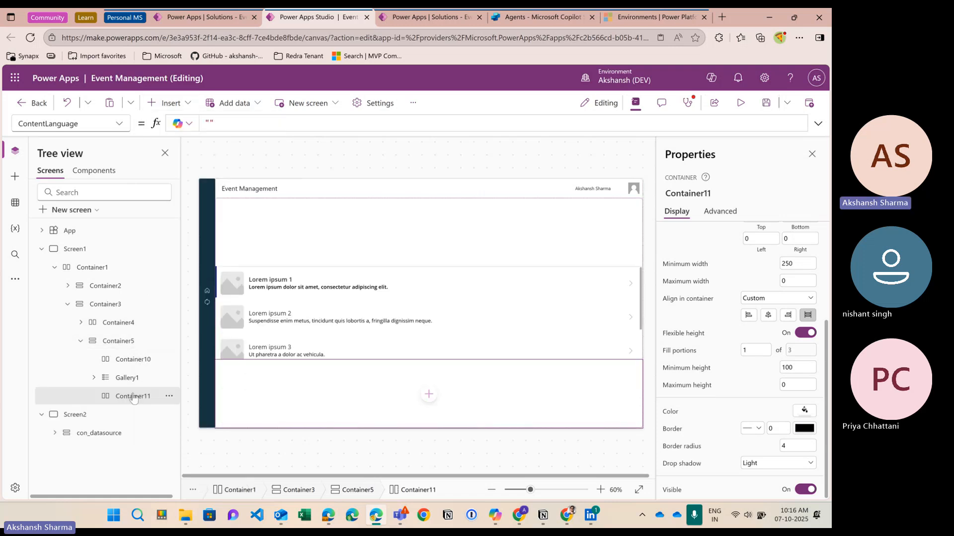
{"action": "left_click_drag", "start_coordinate": [133, 399], "coordinate": [131, 356]}
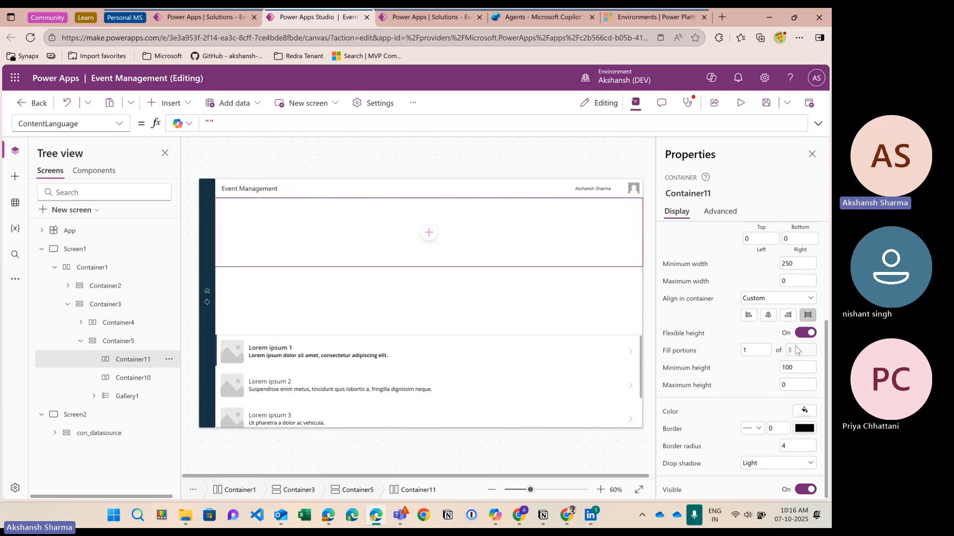
Step: Turn off Container11's flexible height and set its height to 60
{"action": "scroll", "coordinate": [805, 412], "scroll_direction": "up", "scroll_amount": 1}
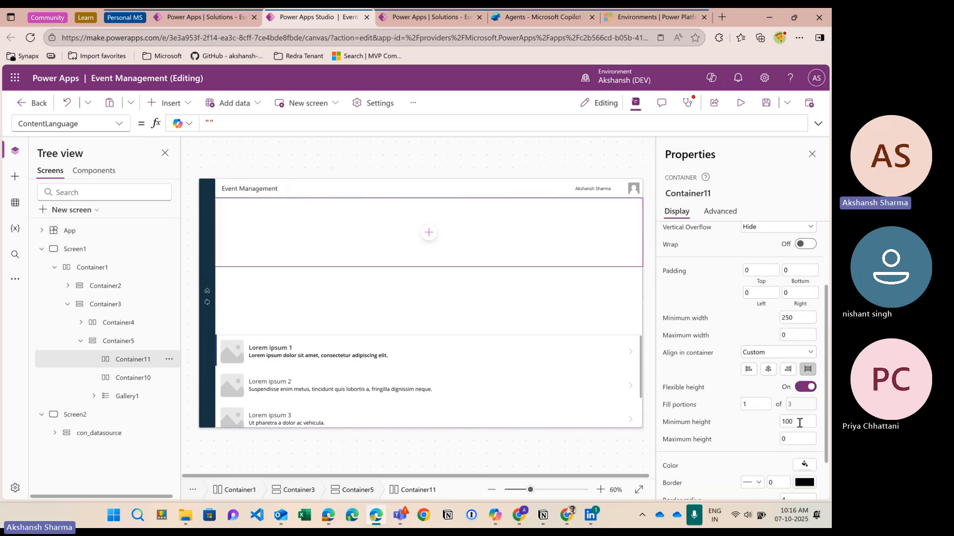
{"action": "left_click", "coordinate": [805, 387]}
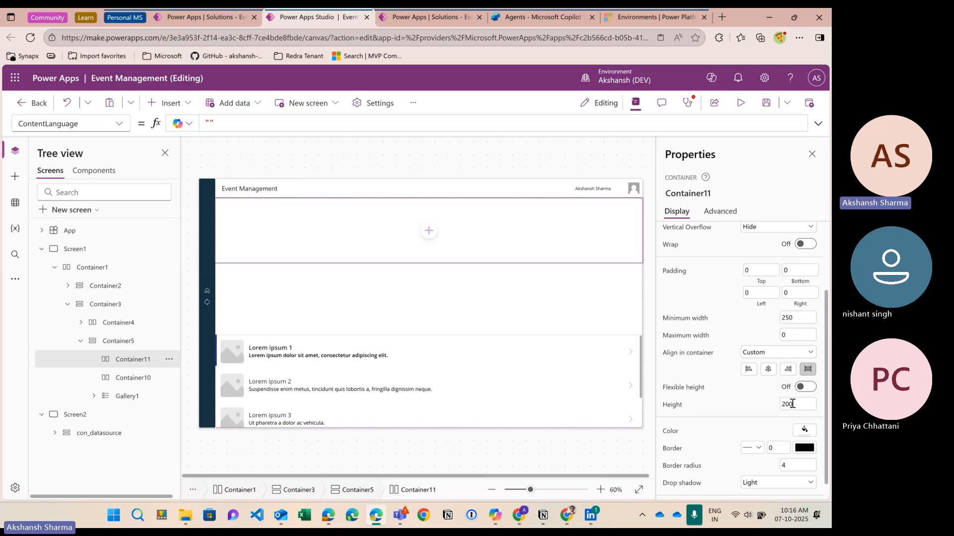
{"action": "left_click", "coordinate": [788, 406]}
{"action": "key", "text": "Return"}
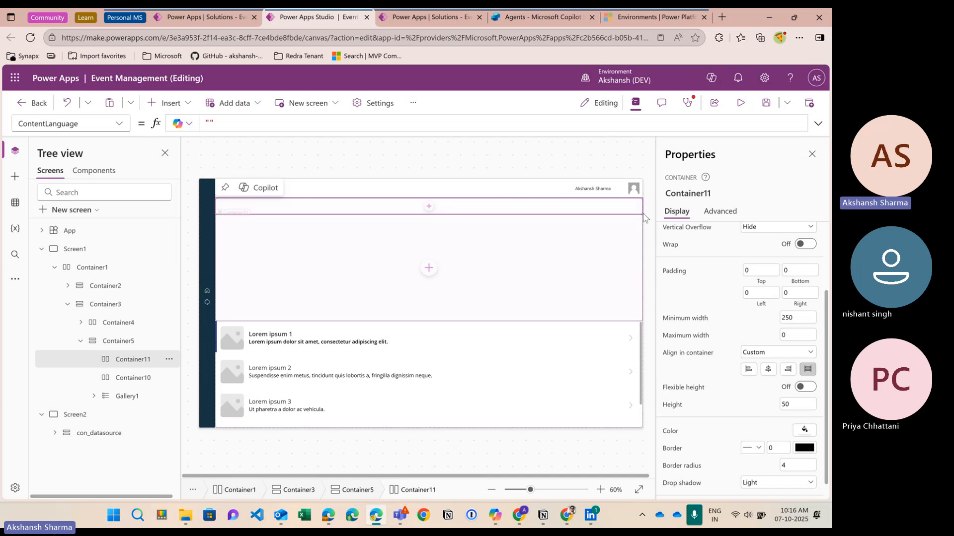
{"action": "double_click", "coordinate": [790, 402]}
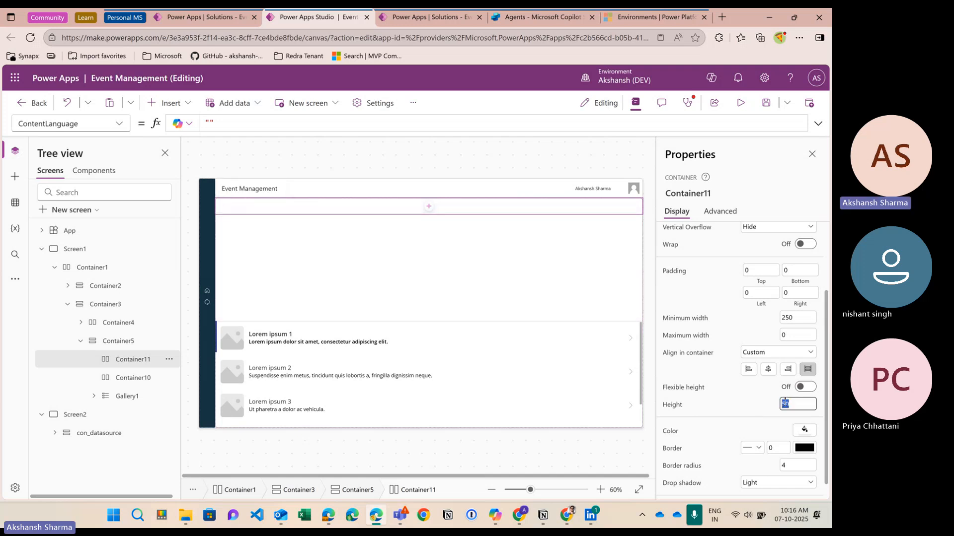
{"action": "type", "text": "60"}
{"action": "key", "text": "Return"}
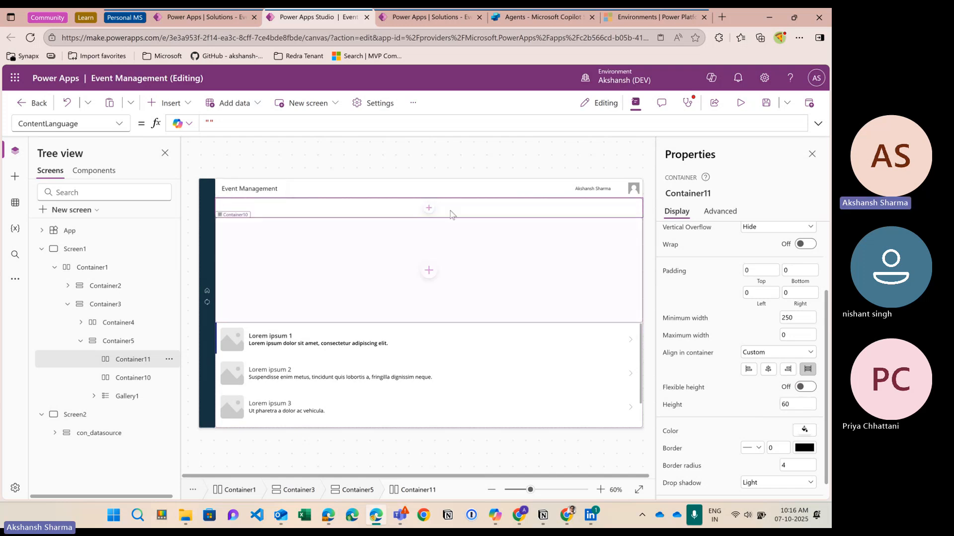
{"action": "left_click", "coordinate": [142, 378]}
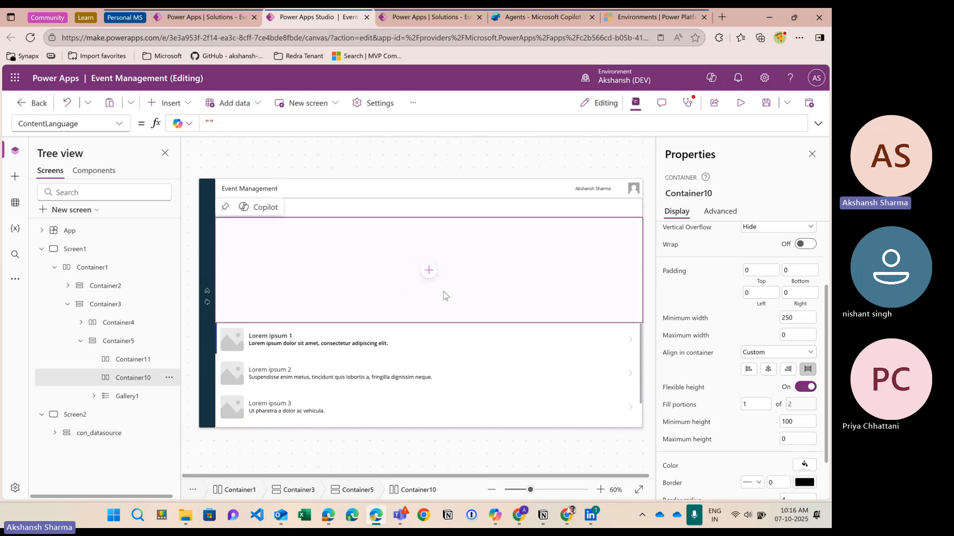
Step: Switch Container10 to a fixed height of 50 instead of 200
{"action": "left_click", "coordinate": [801, 387]}
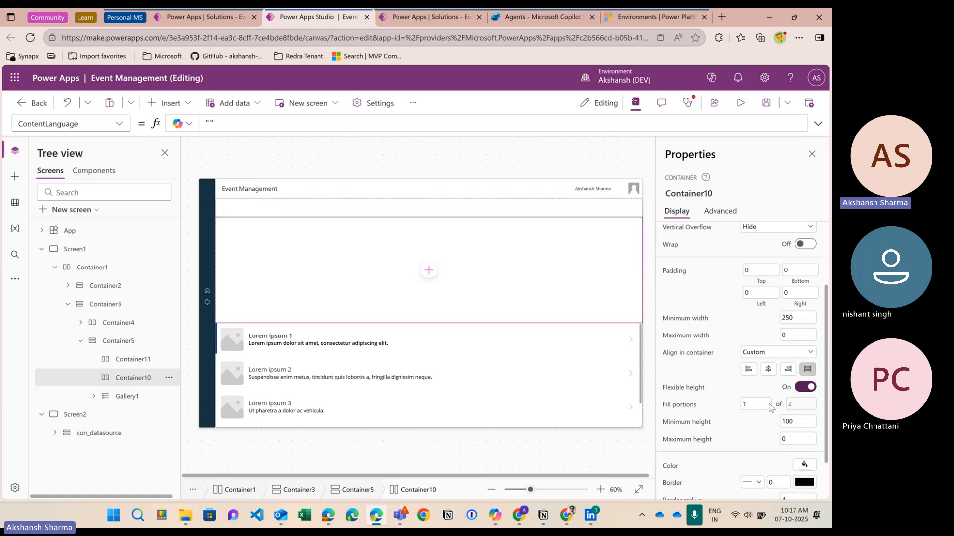
{"action": "left_click_drag", "start_coordinate": [815, 408], "coordinate": [779, 406]}
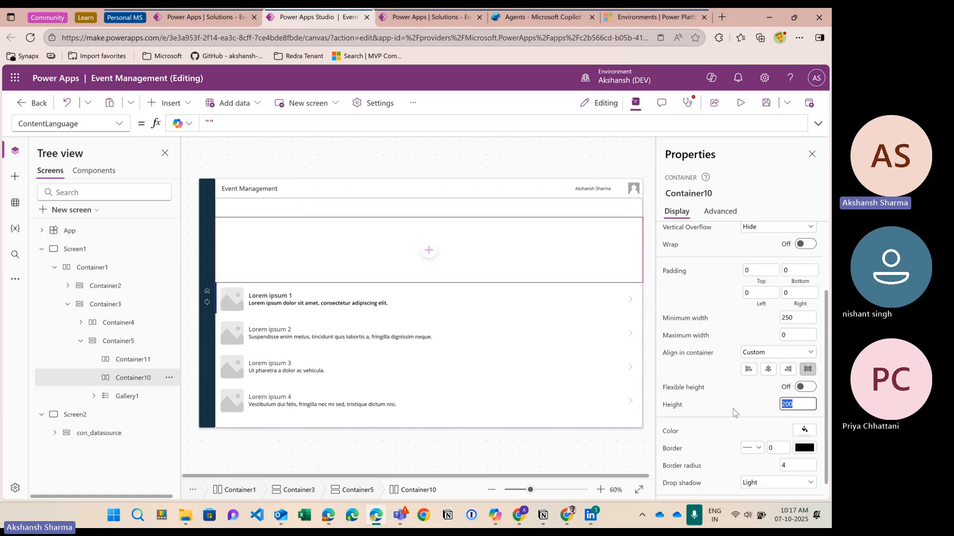
{"action": "type", "text": "50"}
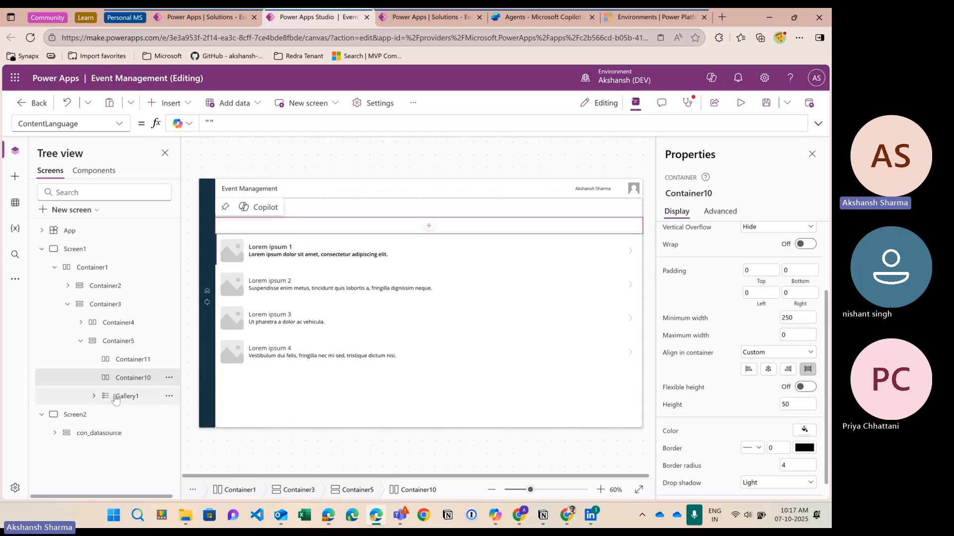
Step: Add horizontal Container12 inside Gallery1's item template and widen the Tree view
{"action": "left_click", "coordinate": [130, 396]}
{"action": "scroll", "coordinate": [135, 383], "scroll_direction": "down", "scroll_amount": 1}
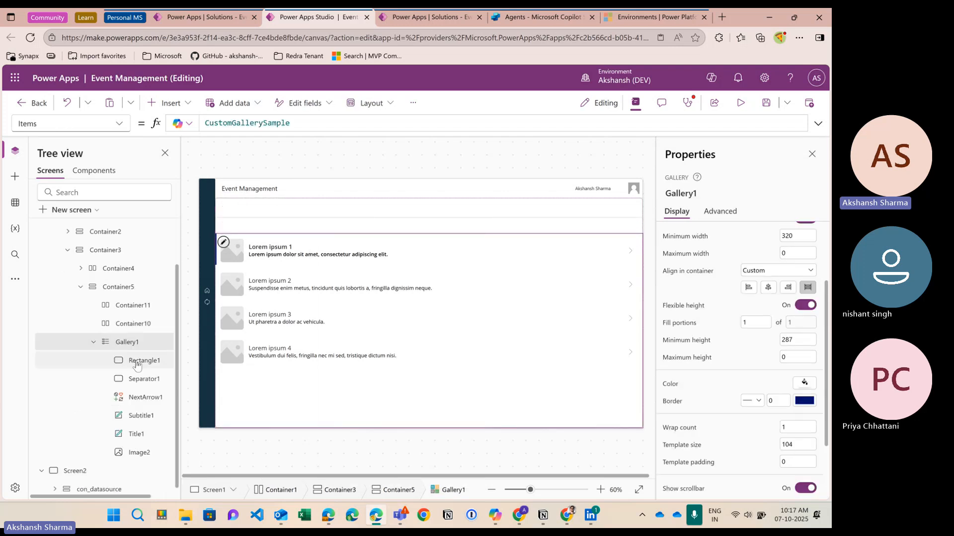
{"action": "left_click", "coordinate": [137, 365]}
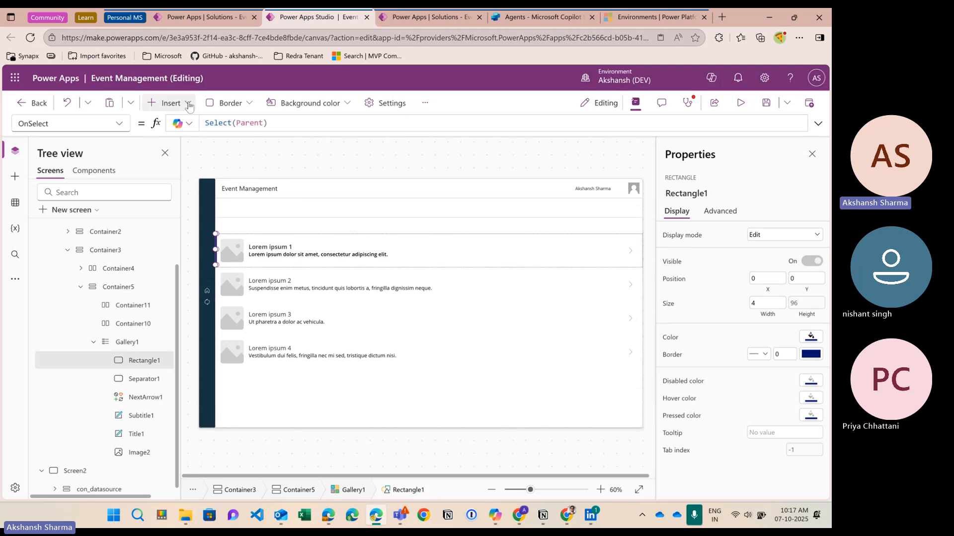
{"action": "left_click", "coordinate": [169, 103]}
{"action": "type", "text": "horizo"}
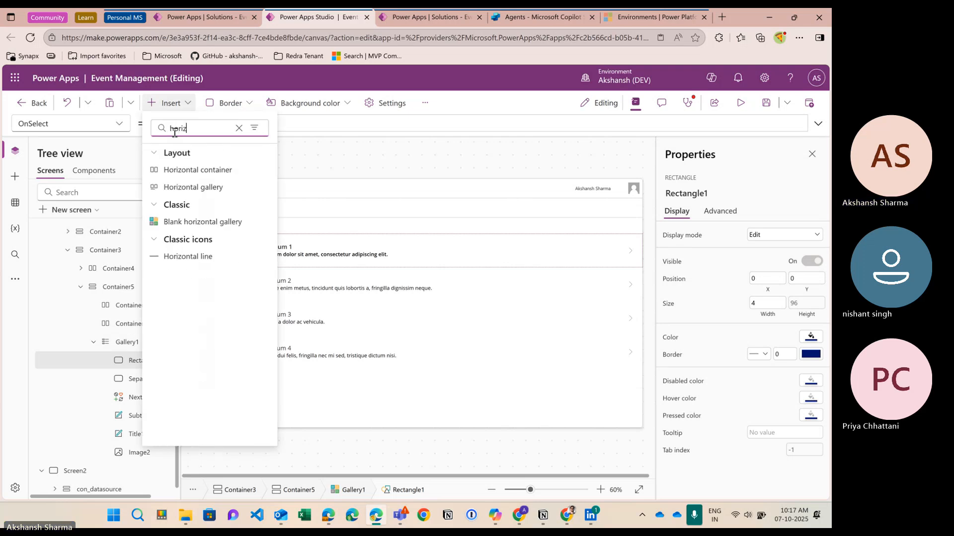
{"action": "left_click", "coordinate": [195, 178]}
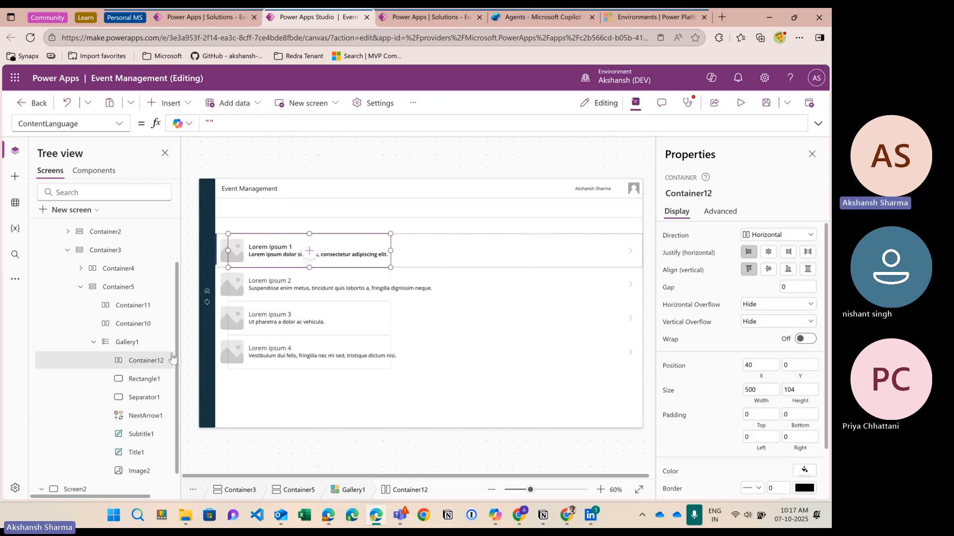
{"action": "left_click_drag", "start_coordinate": [177, 353], "coordinate": [211, 344]}
{"action": "left_click", "coordinate": [128, 342]}
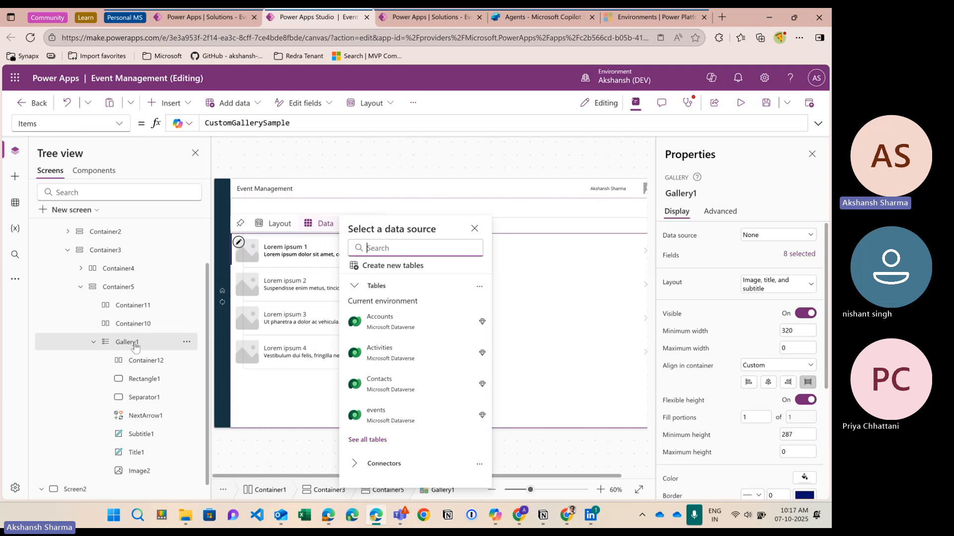
{"action": "scroll", "coordinate": [114, 386], "scroll_direction": "up", "scroll_amount": 2}
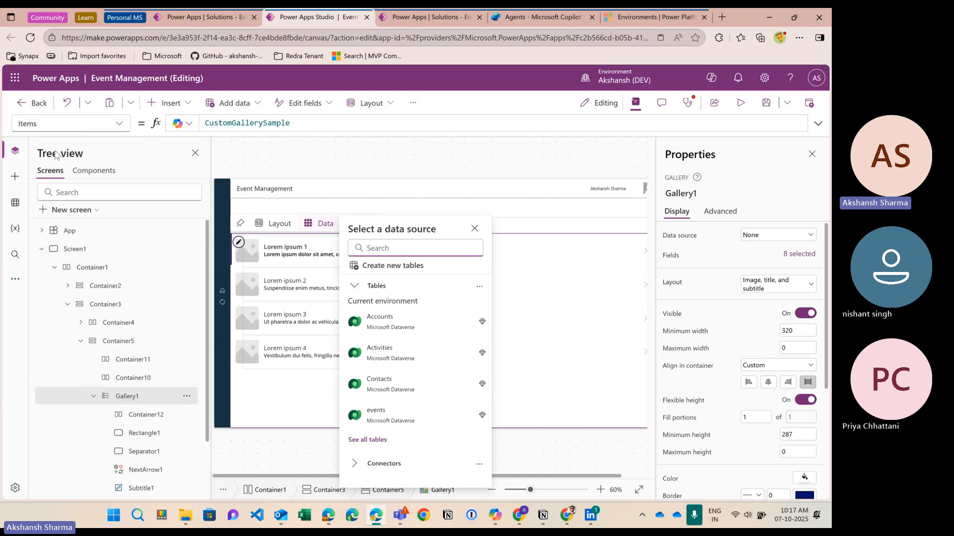
{"action": "left_click", "coordinate": [88, 157]}
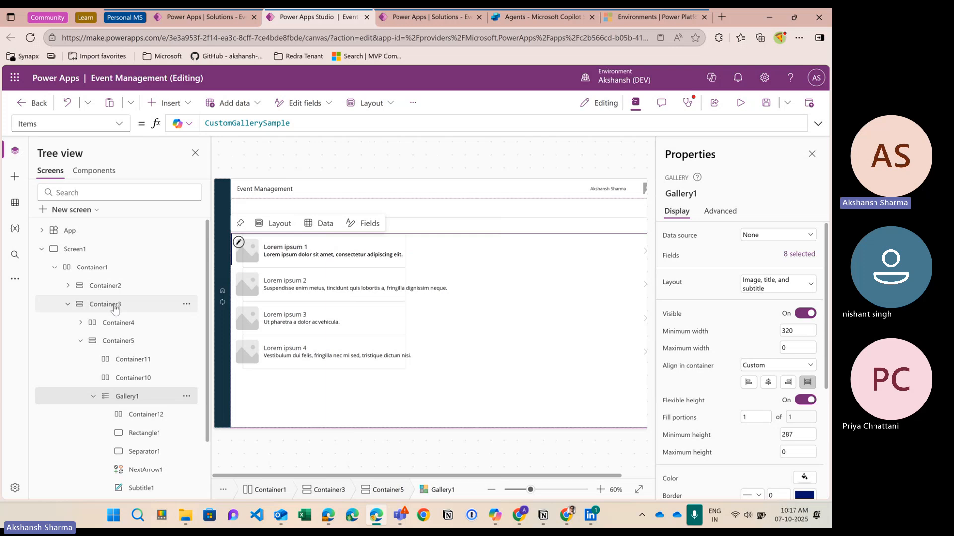
{"action": "scroll", "coordinate": [119, 338], "scroll_direction": "down", "scroll_amount": 2}
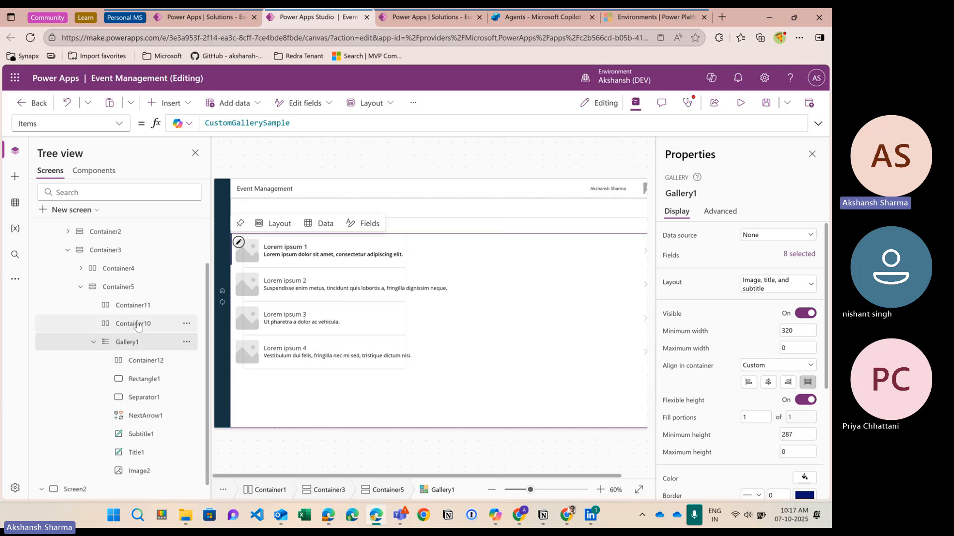
{"action": "scroll", "coordinate": [136, 333], "scroll_direction": "down", "scroll_amount": 1}
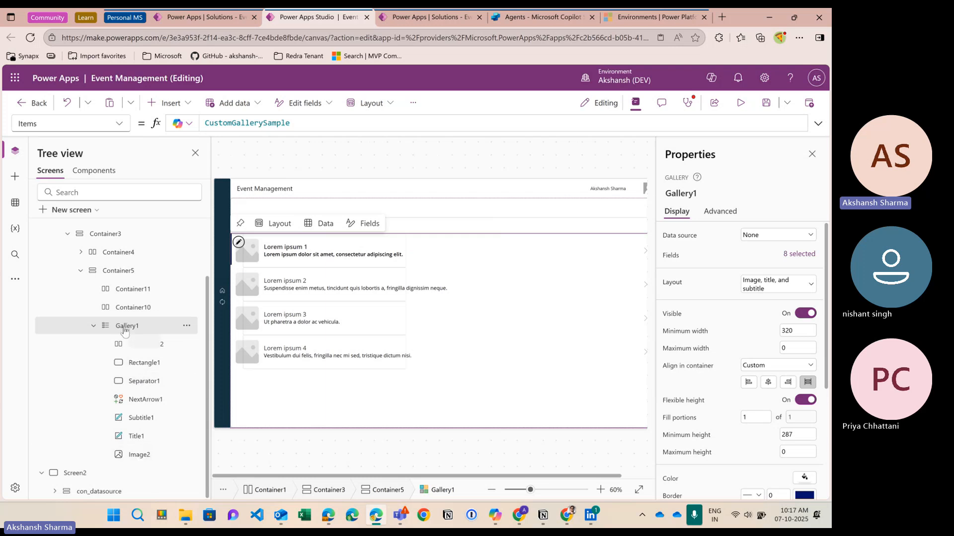
{"action": "scroll", "coordinate": [94, 326], "scroll_direction": "up", "scroll_amount": 2}
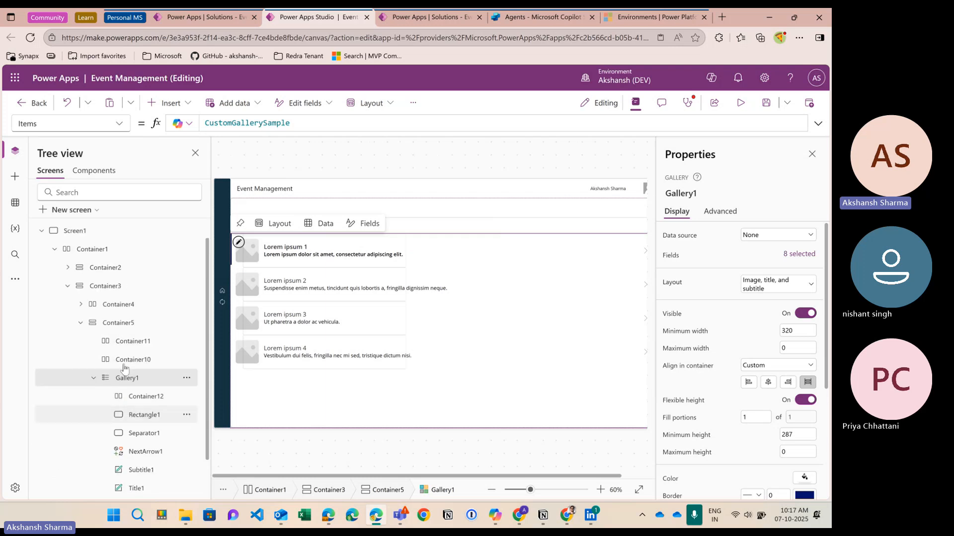
{"action": "left_click", "coordinate": [80, 324]}
{"action": "left_click", "coordinate": [81, 341]}
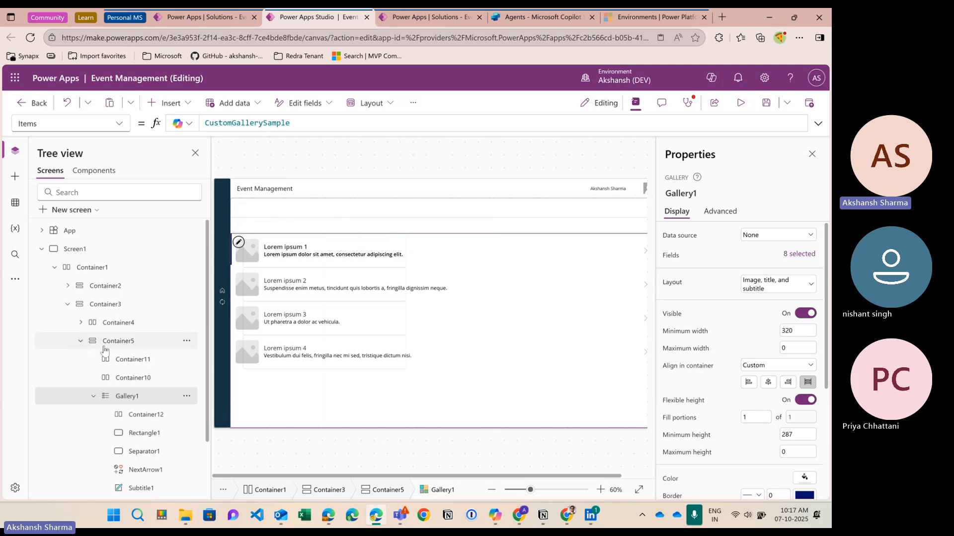
{"action": "scroll", "coordinate": [134, 431], "scroll_direction": "down", "scroll_amount": 1}
{"action": "scroll", "coordinate": [136, 433], "scroll_direction": "down", "scroll_amount": 1}
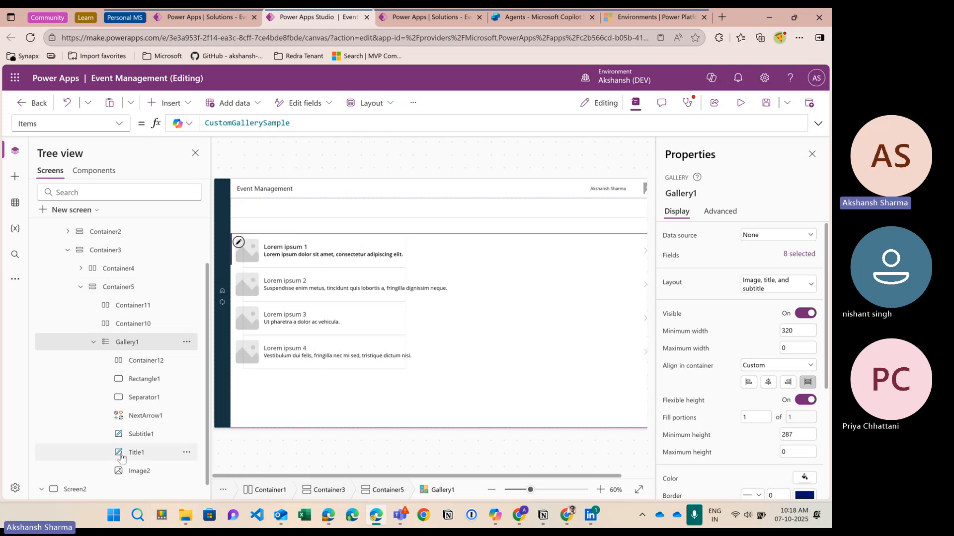
{"action": "scroll", "coordinate": [124, 450], "scroll_direction": "up", "scroll_amount": 2}
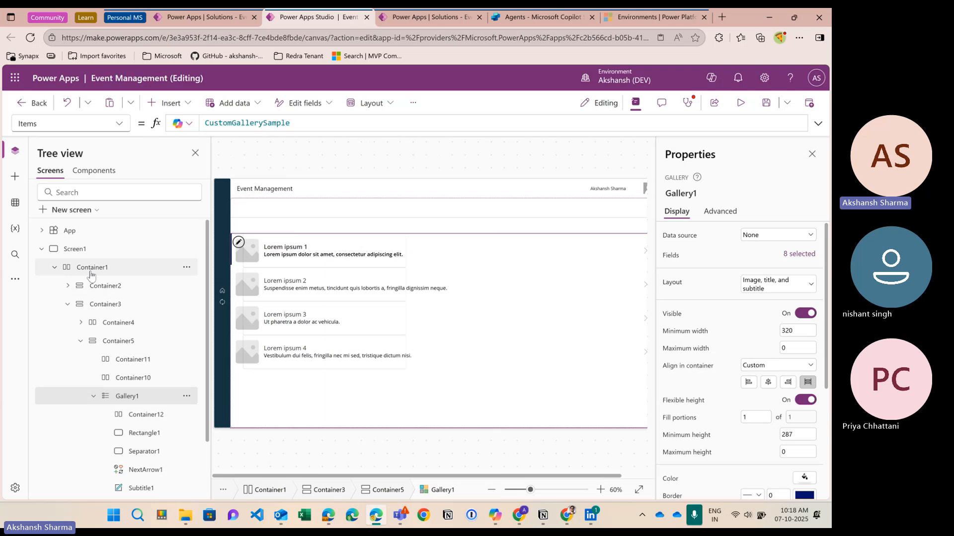
{"action": "scroll", "coordinate": [83, 276], "scroll_direction": "down", "scroll_amount": 2}
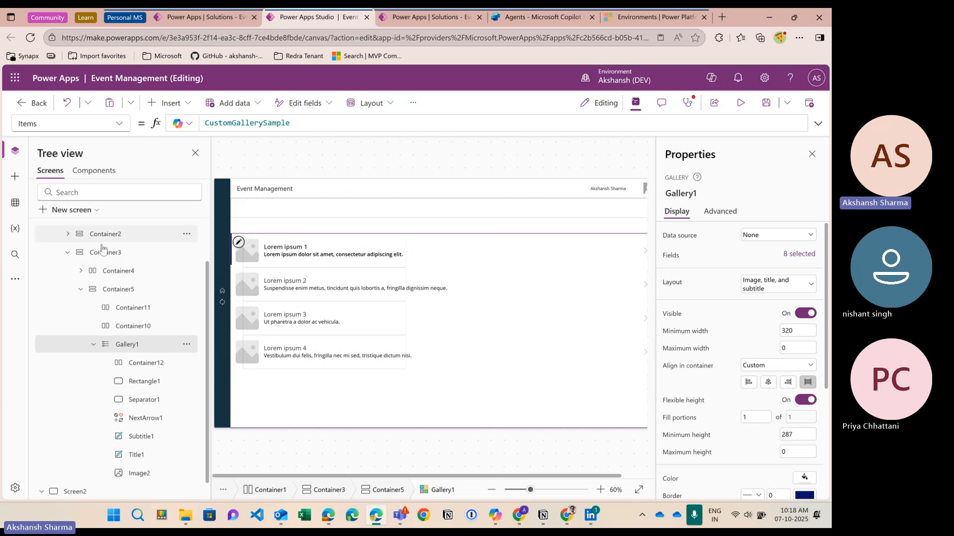
{"action": "scroll", "coordinate": [89, 278], "scroll_direction": "up", "scroll_amount": 2}
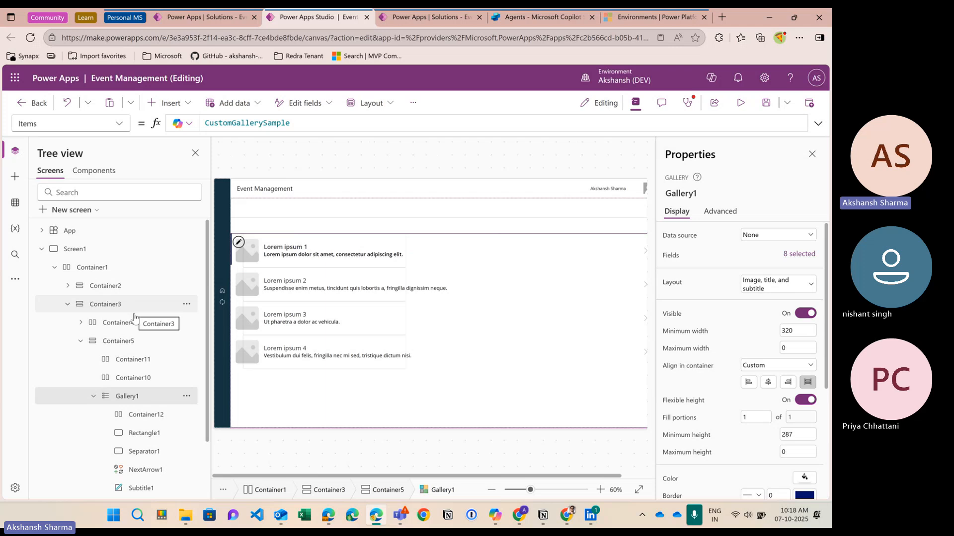
{"action": "scroll", "coordinate": [128, 318], "scroll_direction": "down", "scroll_amount": 2}
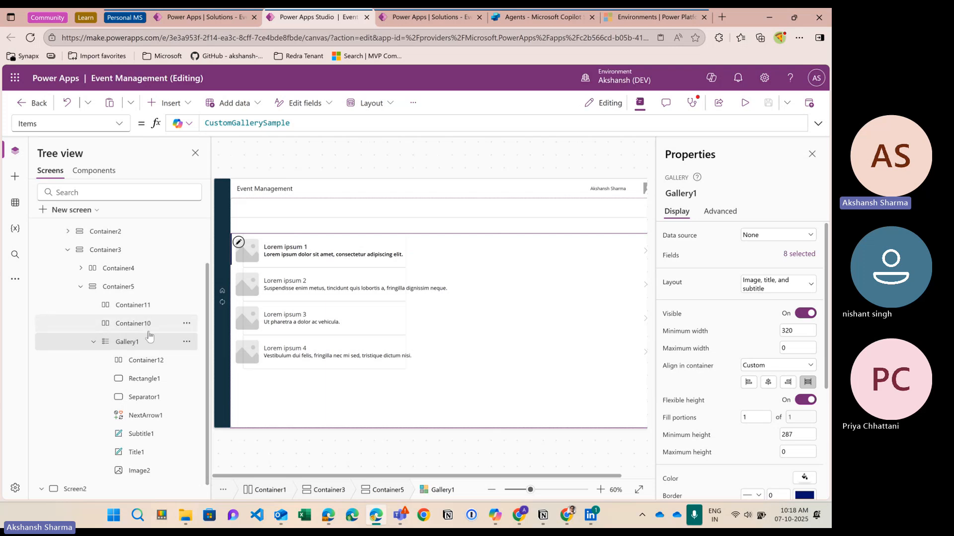
{"action": "scroll", "coordinate": [149, 328], "scroll_direction": "down", "scroll_amount": 1}
{"action": "left_click", "coordinate": [152, 353]}
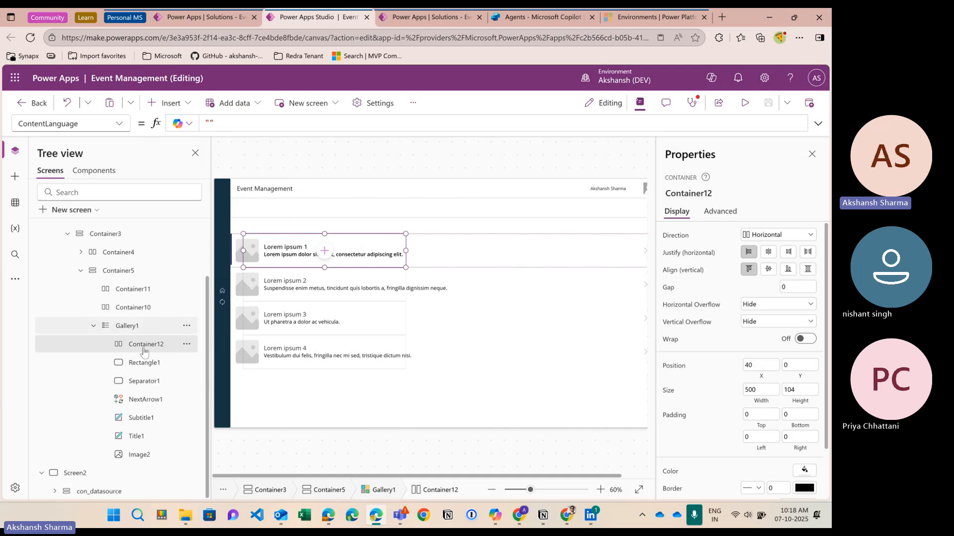
Step: Remove Gallery1's default rectangle, separator, next arrow, subtitle, title and image
{"action": "left_click", "coordinate": [144, 363]}
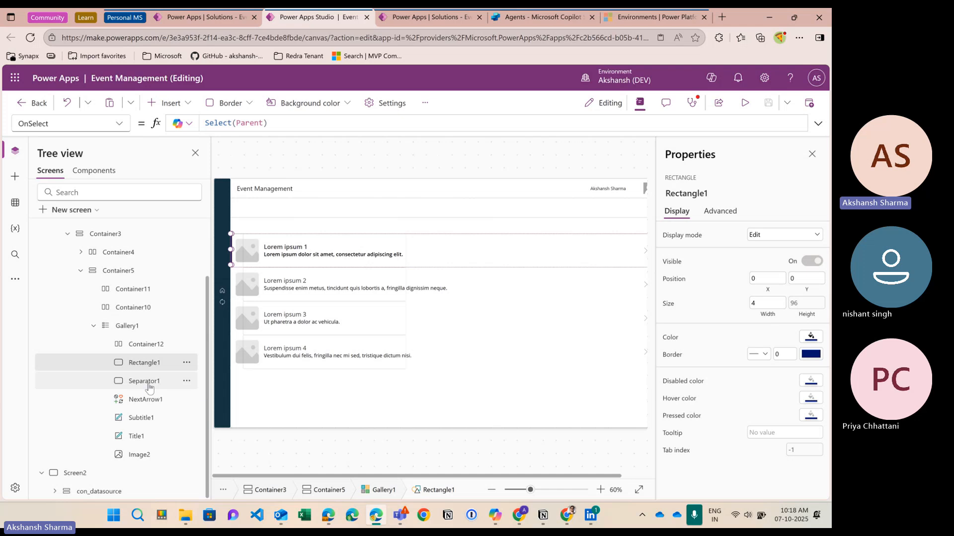
{"action": "left_click", "coordinate": [148, 383], "text": "ctrl"}
{"action": "left_click", "coordinate": [144, 401], "text": "ctrl"}
{"action": "left_click", "coordinate": [142, 418], "text": "ctrl"}
{"action": "left_click", "coordinate": [140, 437], "text": "ctrl"}
{"action": "left_click", "coordinate": [140, 456], "text": "ctrl"}
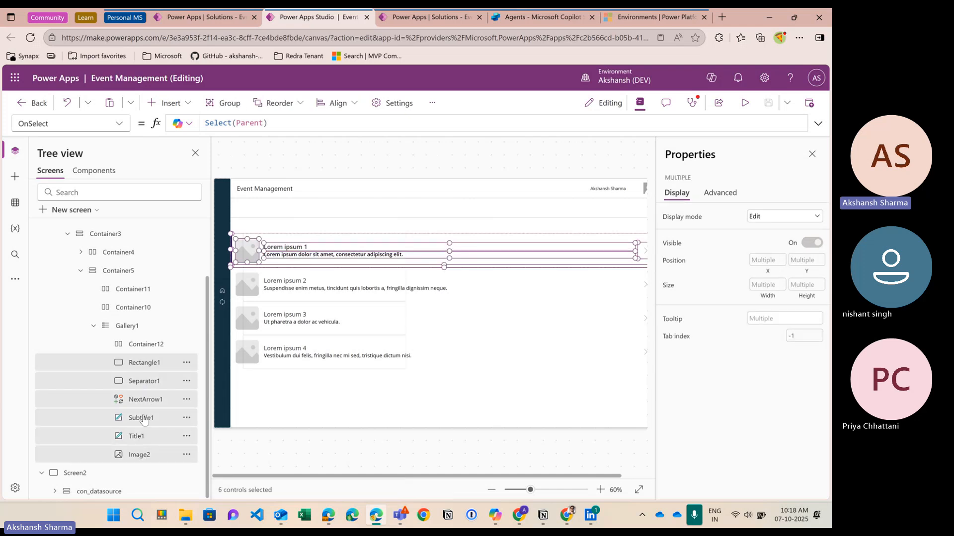
{"action": "key", "text": "ctrl+x"}
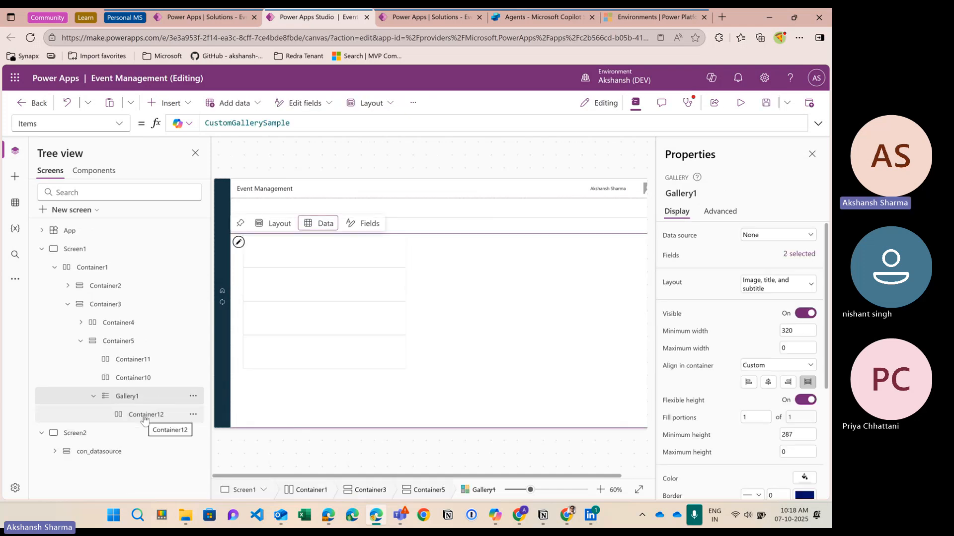
Step: Add a text label, TextCanvas3, inside Container12
{"action": "left_click", "coordinate": [141, 414]}
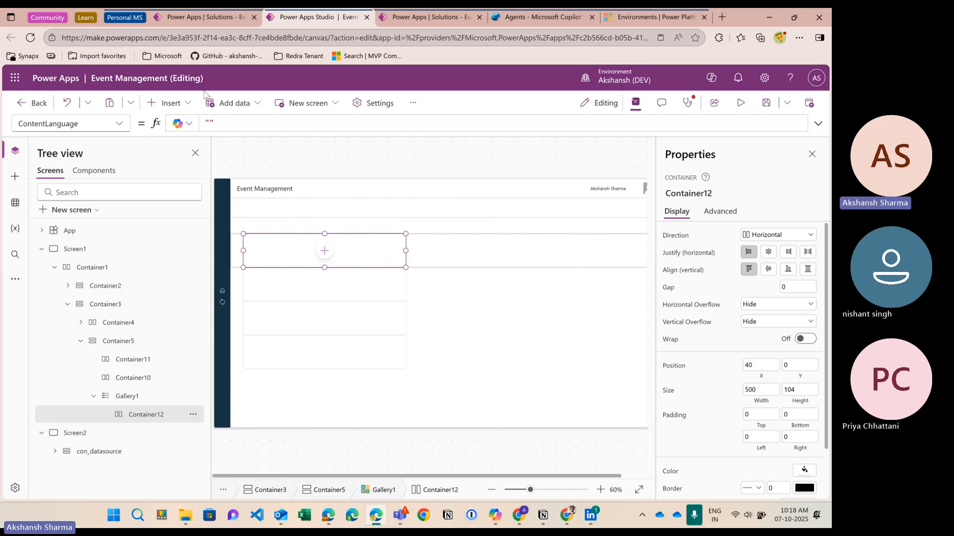
{"action": "left_click", "coordinate": [168, 103]}
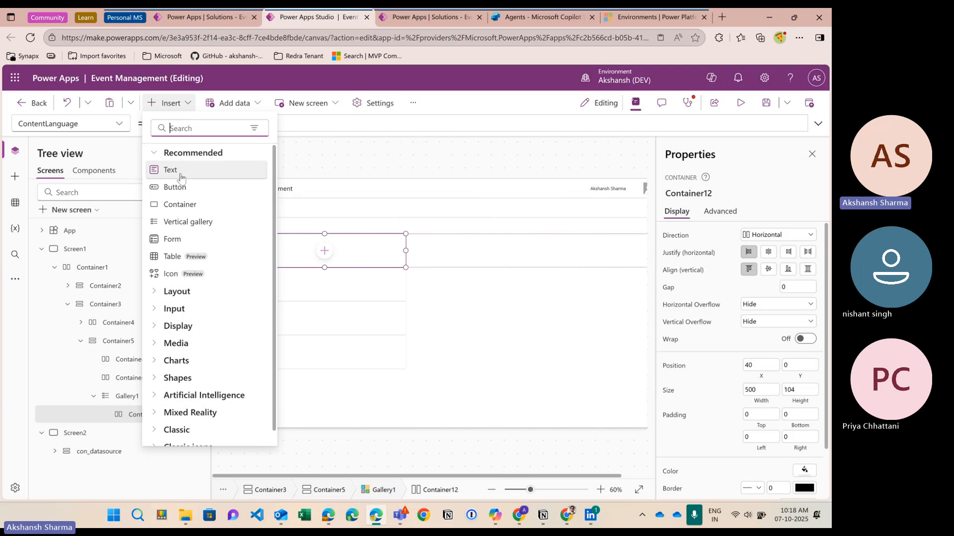
{"action": "left_click", "coordinate": [169, 170]}
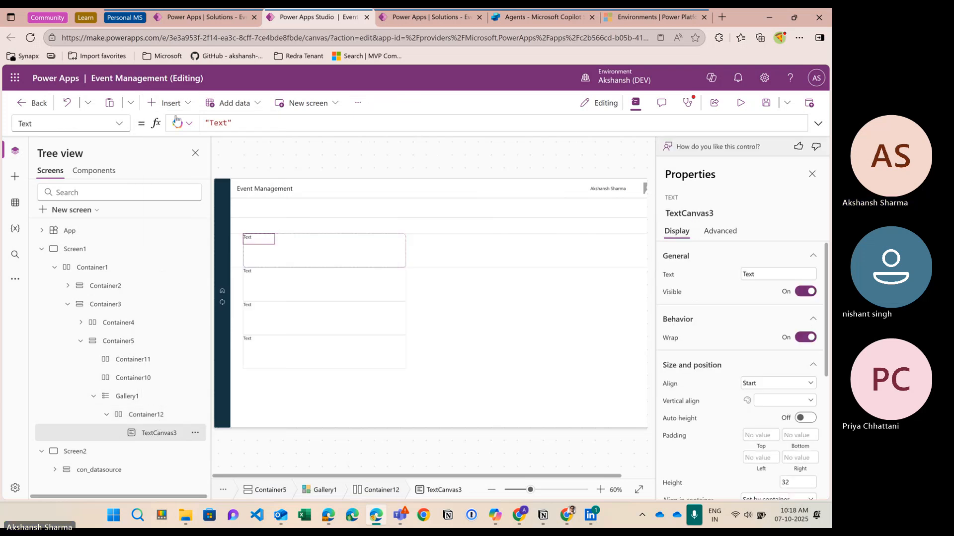
{"action": "left_click", "coordinate": [196, 22]}
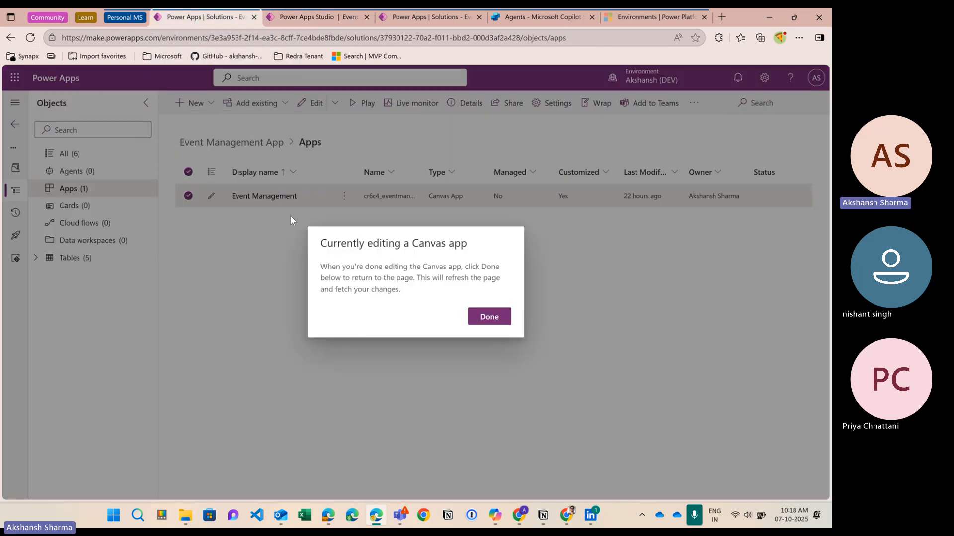
{"action": "left_click", "coordinate": [511, 316]}
{"action": "left_click", "coordinate": [32, 263]}
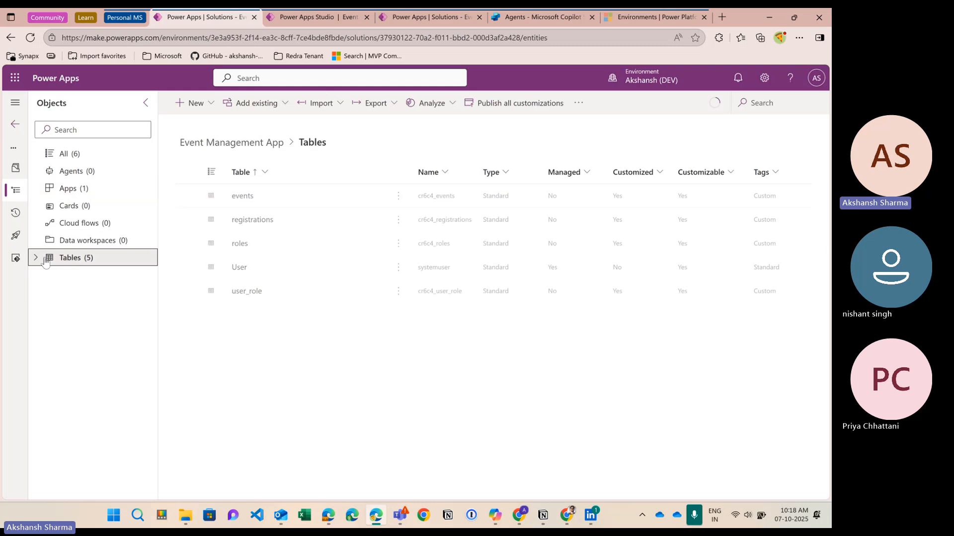
{"action": "left_click", "coordinate": [100, 276]}
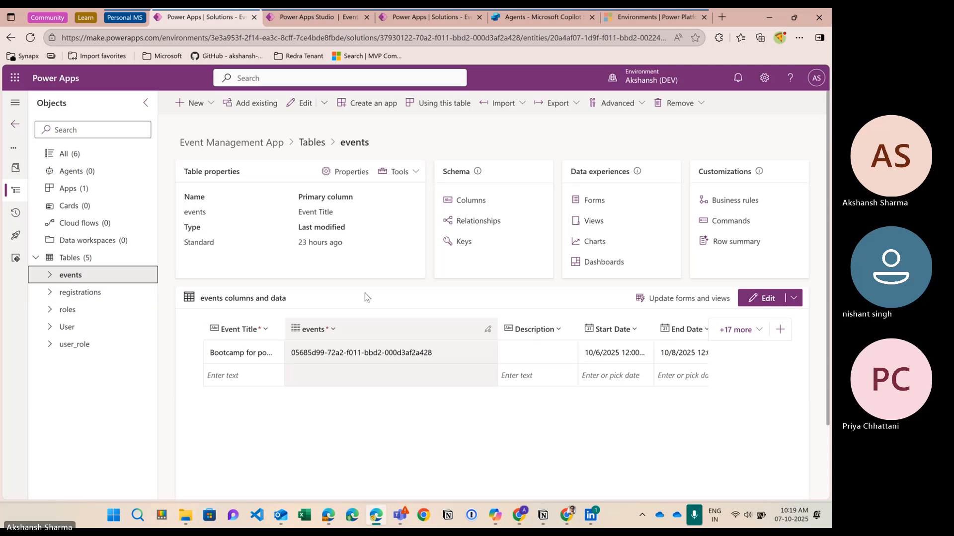
{"action": "scroll", "coordinate": [366, 297], "scroll_direction": "down", "scroll_amount": 1}
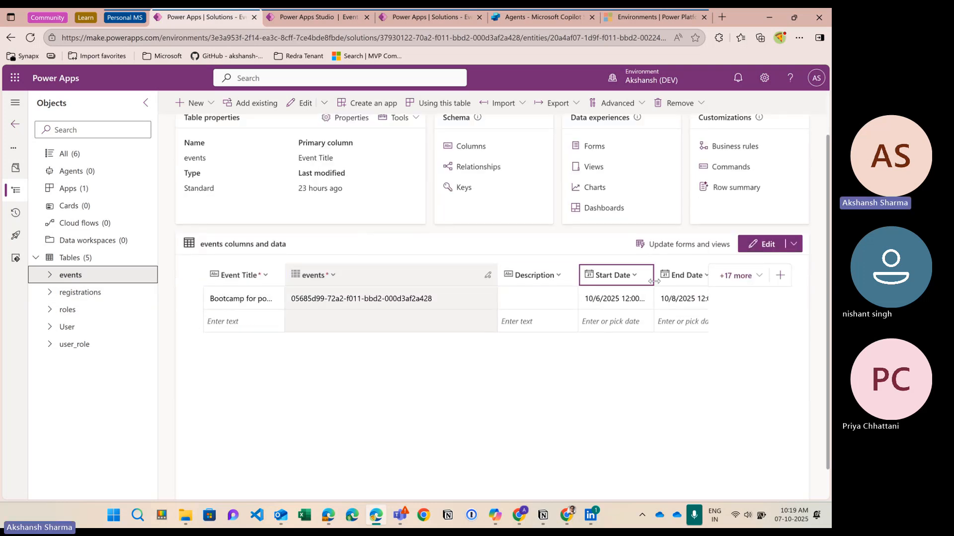
{"action": "scroll", "coordinate": [664, 348], "scroll_direction": "right", "scroll_amount": 2}
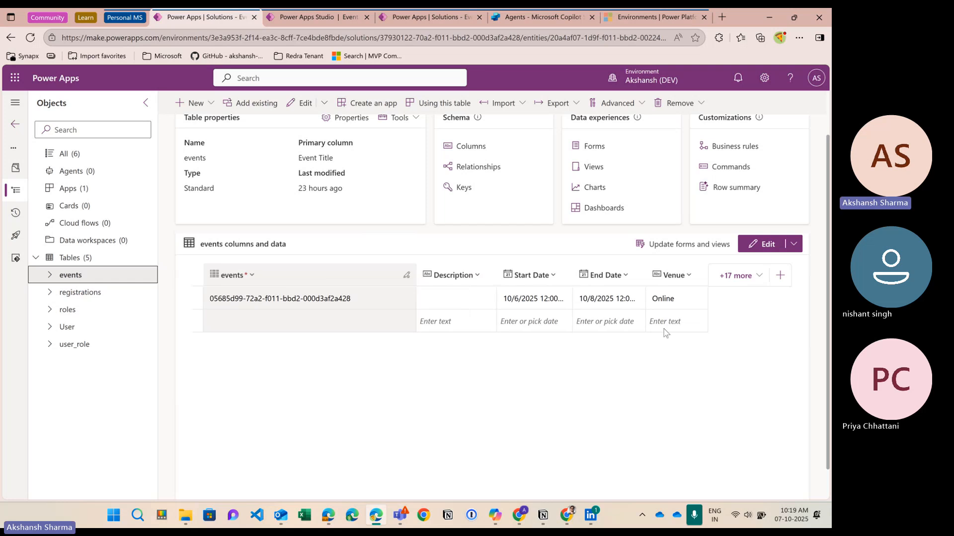
{"action": "scroll", "coordinate": [664, 332], "scroll_direction": "left", "scroll_amount": 2}
{"action": "left_click", "coordinate": [313, 17]}
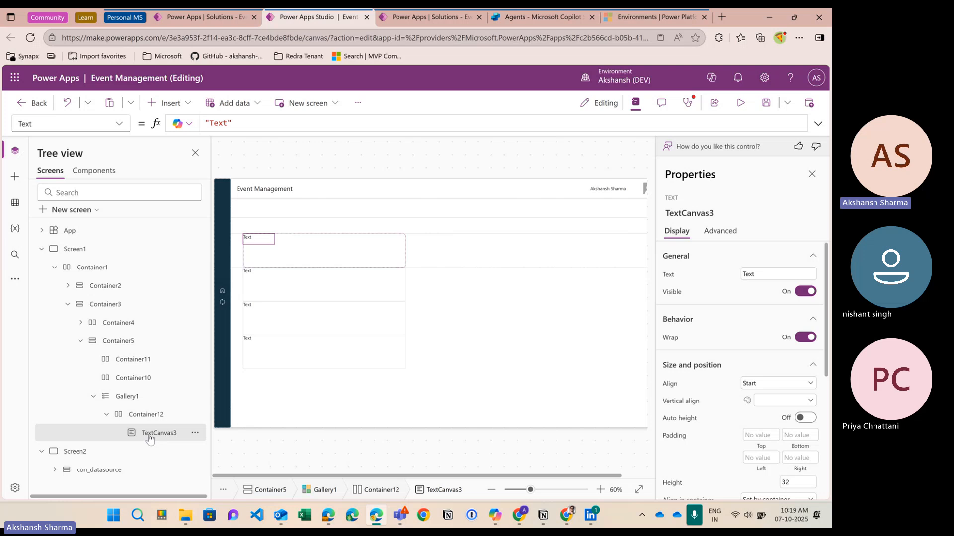
Step: Add four more text labels, TextCanvas4 through TextCanvas7, to Container12's gallery row
{"action": "left_click", "coordinate": [169, 103]}
{"action": "left_click", "coordinate": [170, 166]}
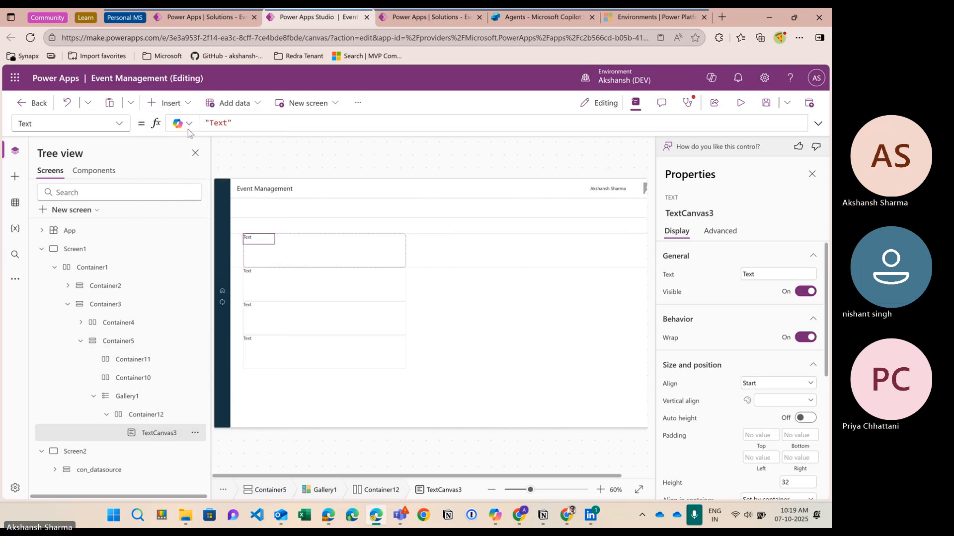
{"action": "left_click", "coordinate": [169, 103]}
{"action": "left_click", "coordinate": [187, 172]}
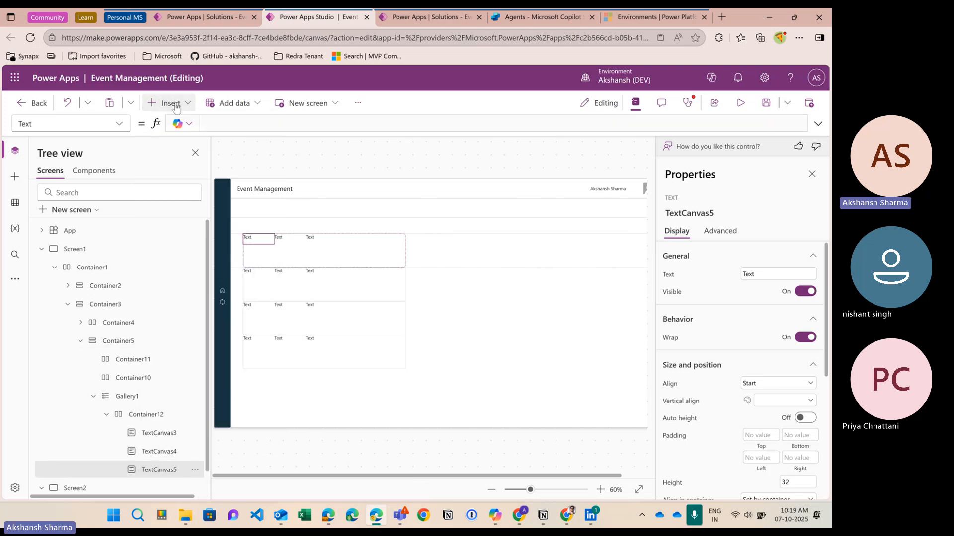
{"action": "left_click", "coordinate": [171, 103]}
{"action": "left_click", "coordinate": [179, 171]}
{"action": "left_click", "coordinate": [171, 103]}
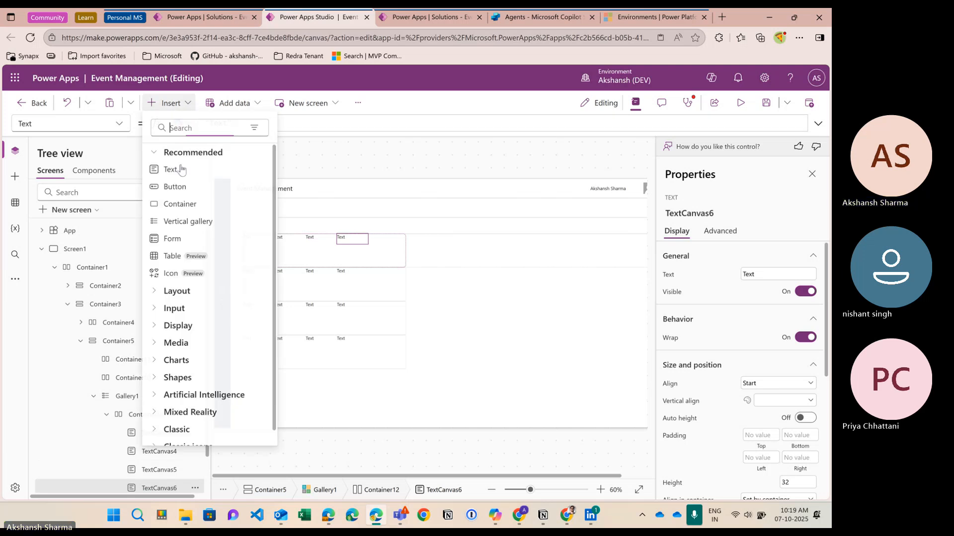
{"action": "left_click", "coordinate": [171, 168]}
{"action": "scroll", "coordinate": [170, 315], "scroll_direction": "down", "scroll_amount": 1}
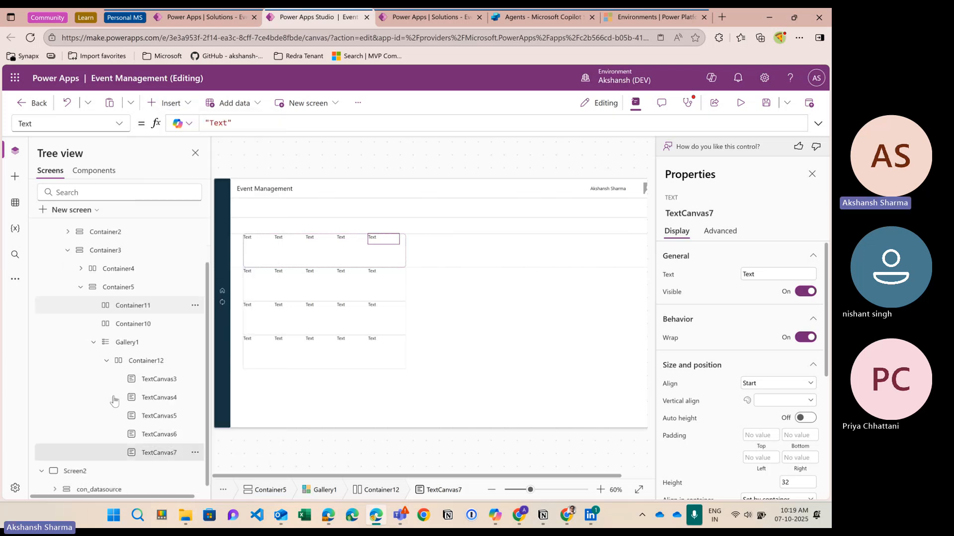
{"action": "left_click", "coordinate": [134, 324]}
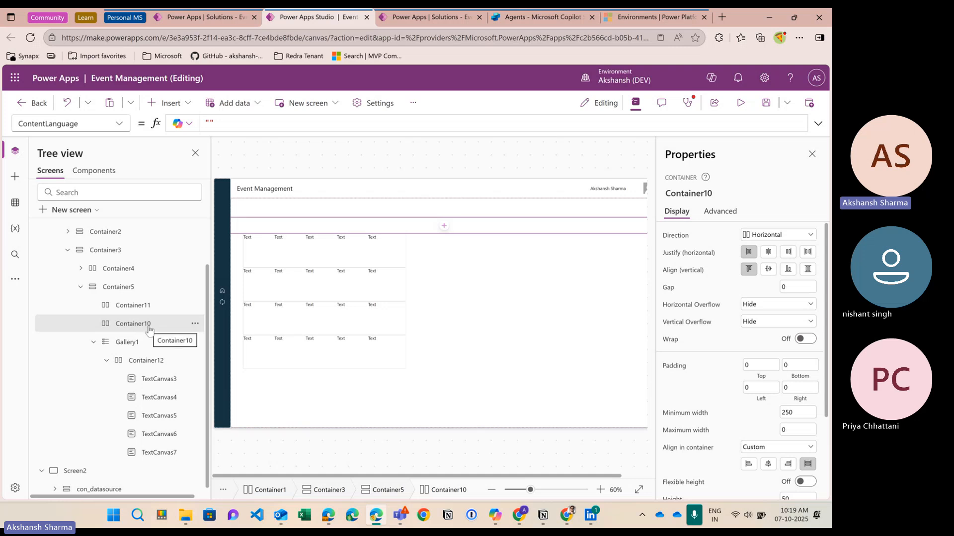
Step: Add five header text labels, TextCanvas8 through TextCanvas12, to Container10
{"action": "left_click", "coordinate": [168, 102]}
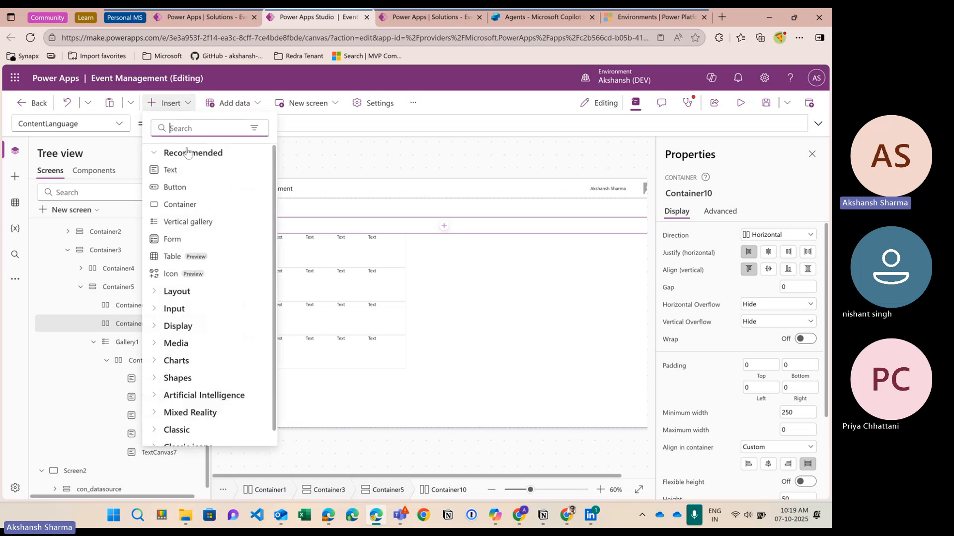
{"action": "left_click", "coordinate": [171, 170]}
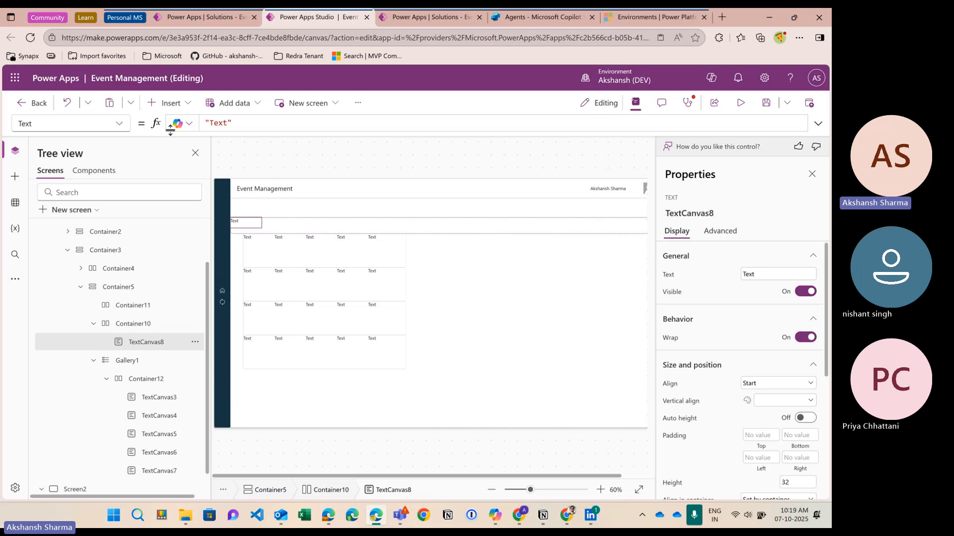
{"action": "left_click", "coordinate": [169, 103]}
{"action": "left_click", "coordinate": [173, 103]}
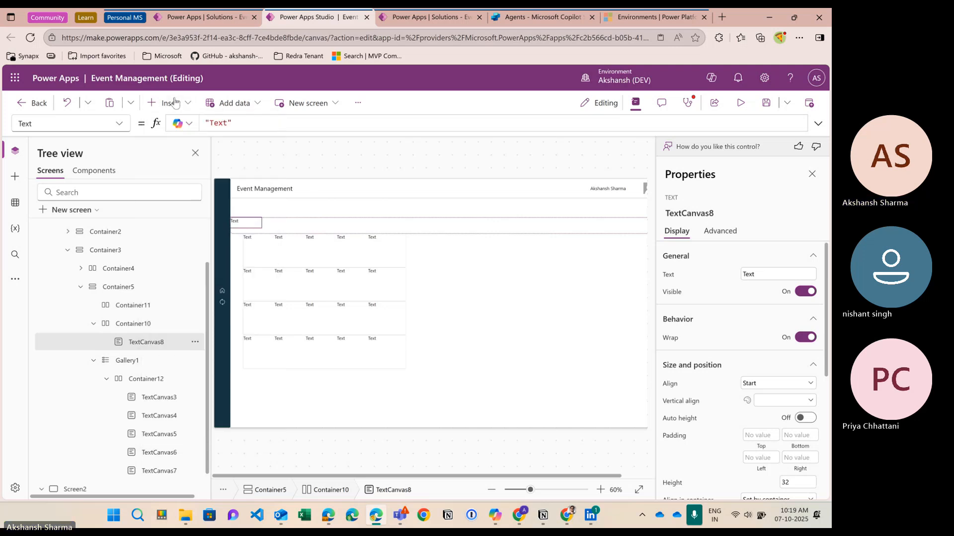
{"action": "left_click", "coordinate": [175, 103]}
{"action": "left_click", "coordinate": [170, 168]}
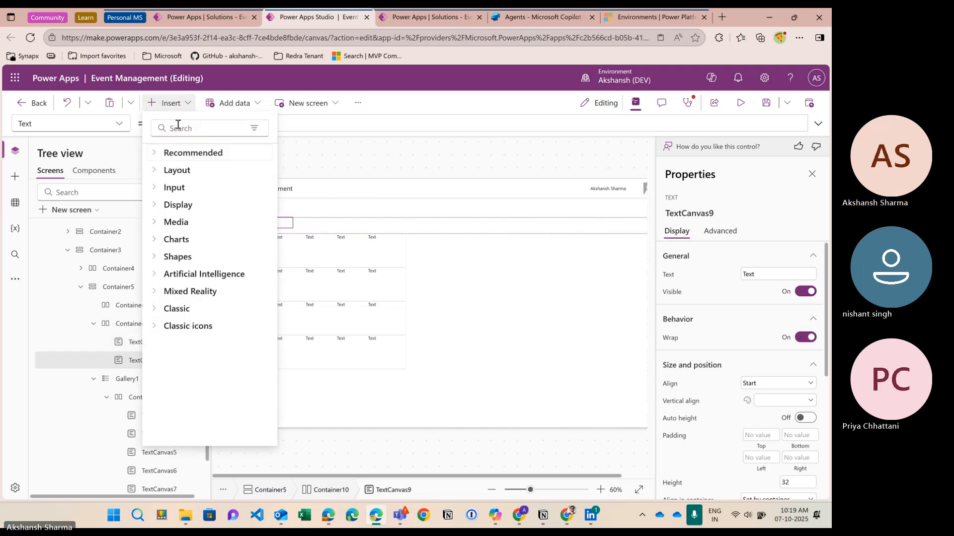
{"action": "left_click", "coordinate": [176, 156]}
{"action": "key", "text": "Escape"}
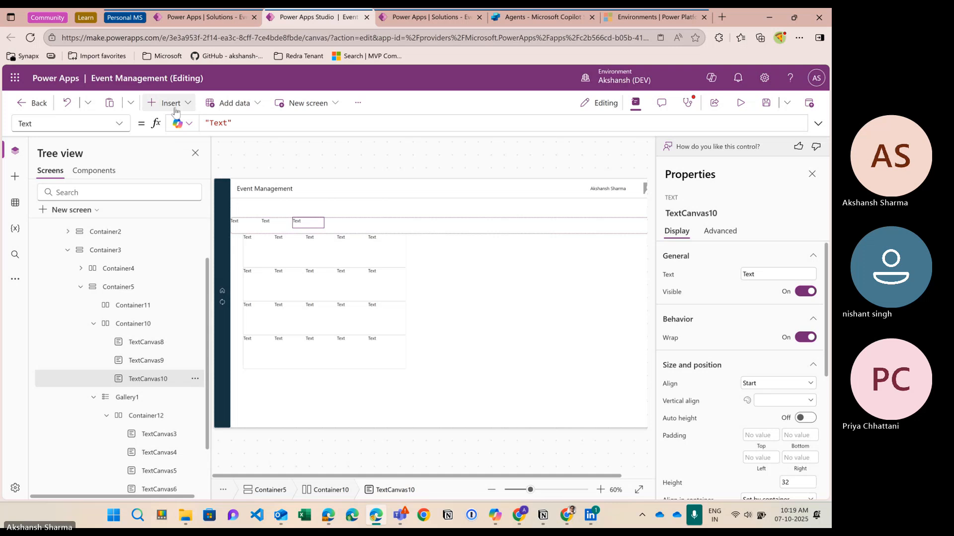
{"action": "left_click", "coordinate": [174, 103]}
{"action": "left_click", "coordinate": [171, 168]}
{"action": "left_click", "coordinate": [174, 103]}
{"action": "left_click", "coordinate": [170, 168]}
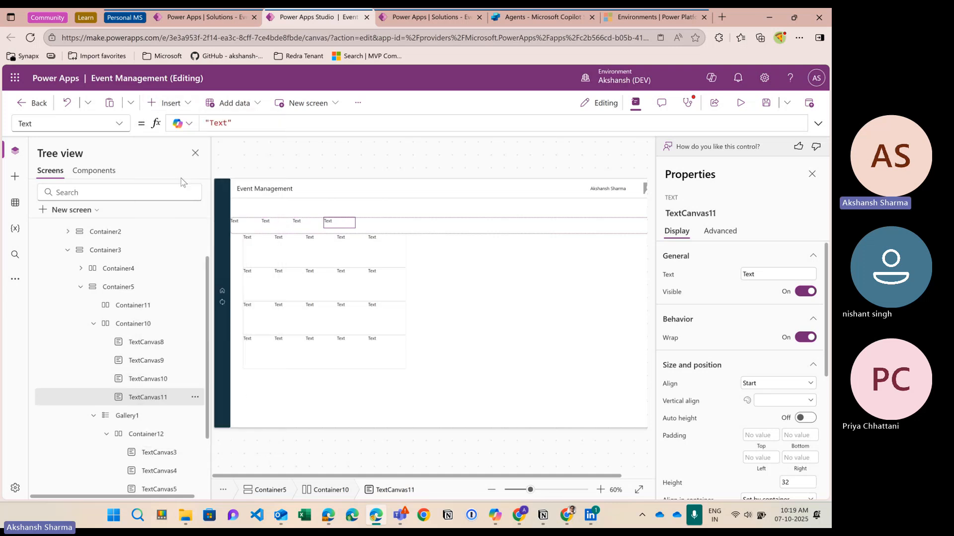
{"action": "scroll", "coordinate": [144, 371], "scroll_direction": "down", "scroll_amount": 2}
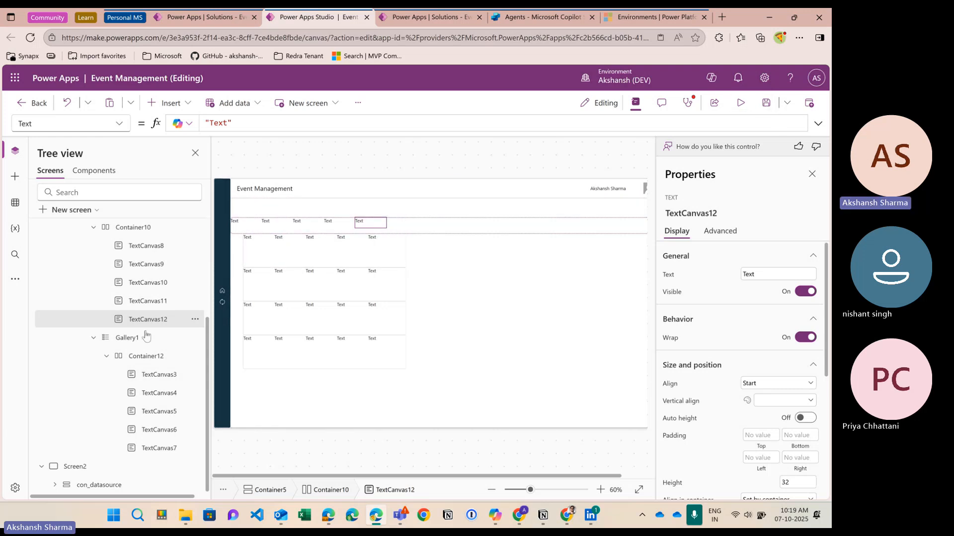
Step: Stretch Container12 edge to edge, reaching X 0 and width 1293
{"action": "left_click", "coordinate": [146, 356]}
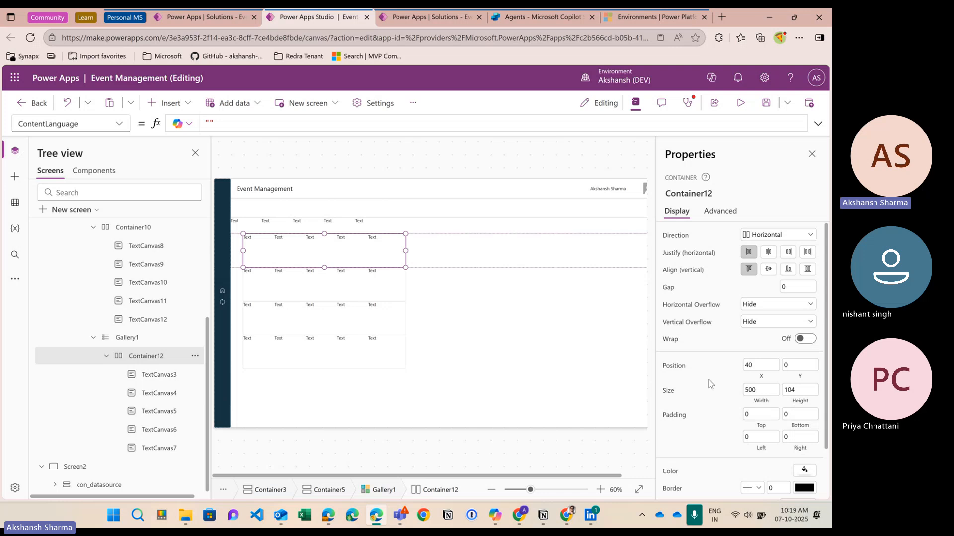
{"action": "key", "text": "ctrl+minus"}
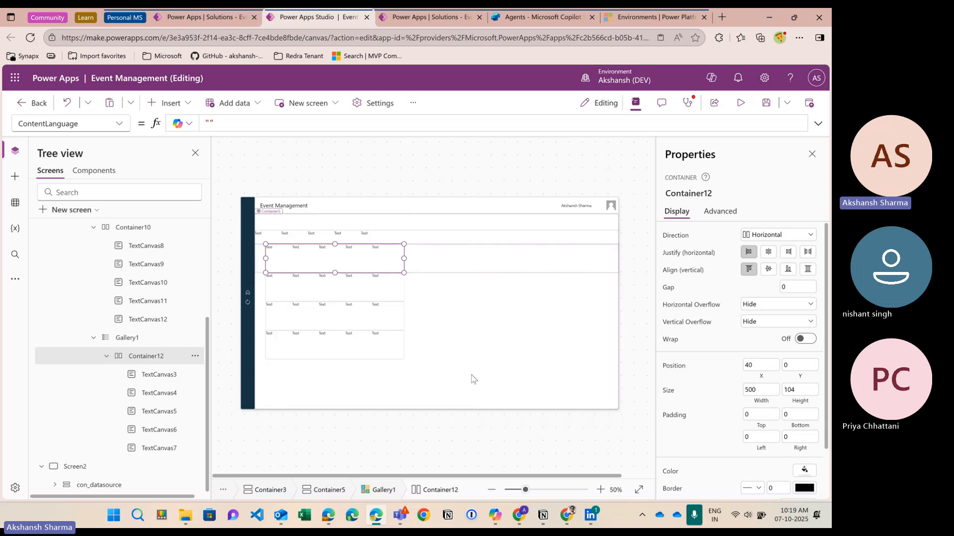
{"action": "left_click_drag", "start_coordinate": [404, 260], "coordinate": [608, 259]}
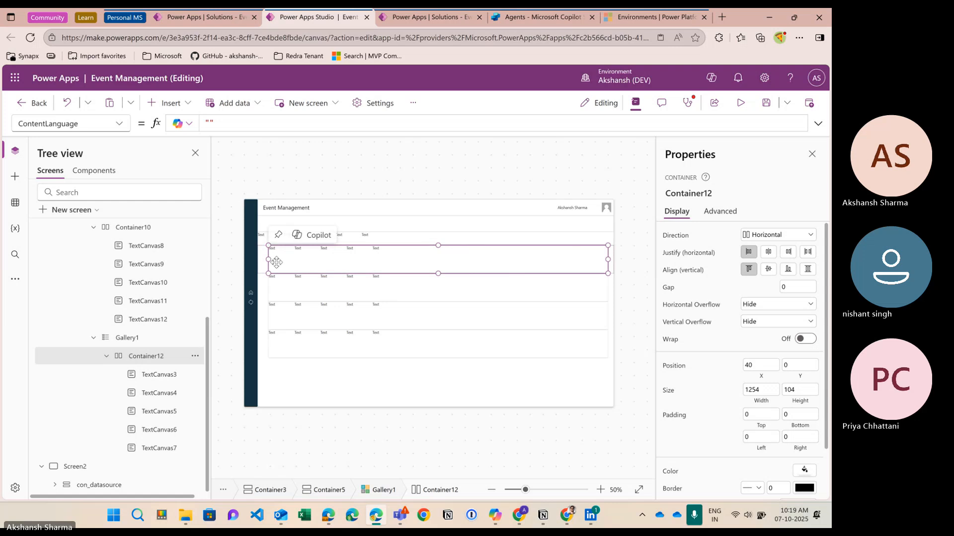
{"action": "left_click_drag", "start_coordinate": [268, 259], "coordinate": [260, 260]}
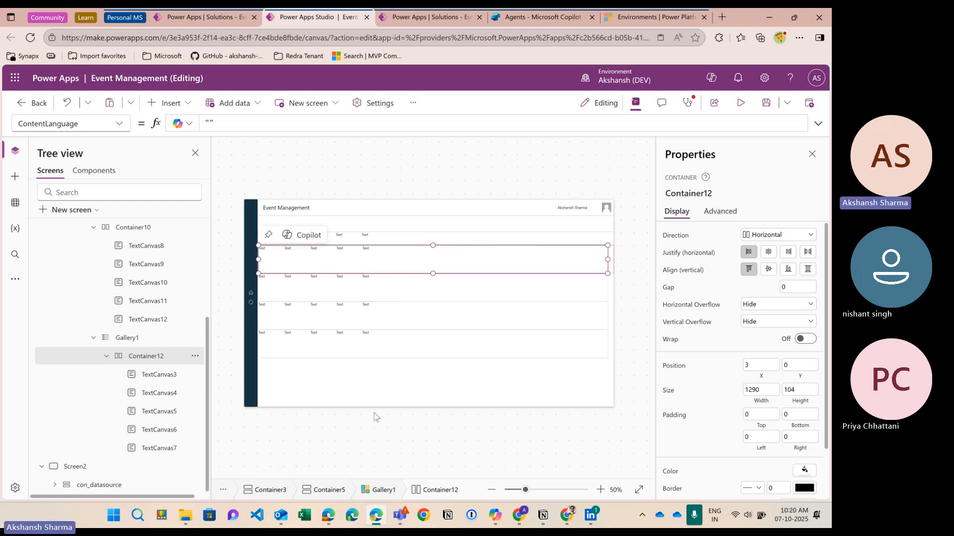
{"action": "scroll", "coordinate": [384, 437], "scroll_direction": "up", "scroll_amount": 1}
{"action": "scroll", "coordinate": [384, 437], "scroll_direction": "up", "scroll_amount": 1}
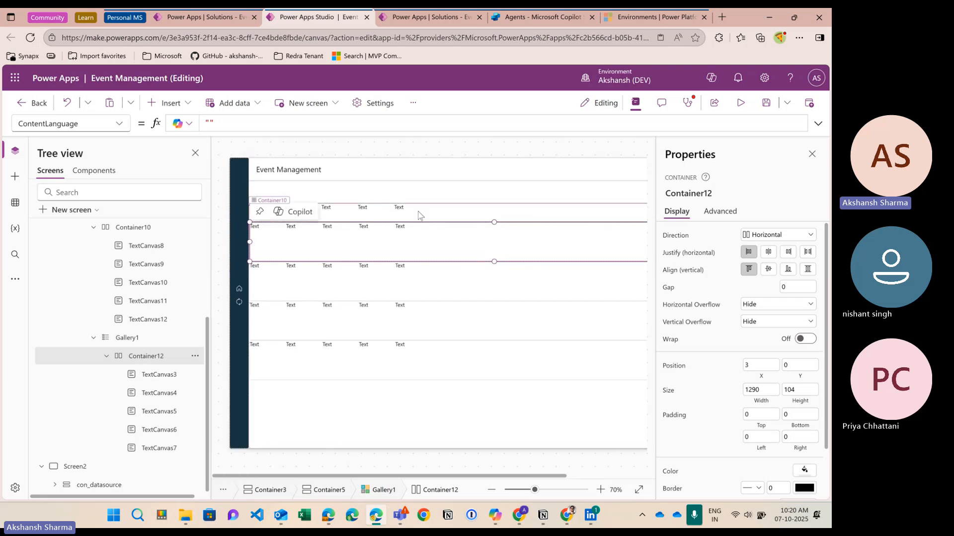
{"action": "left_click_drag", "start_coordinate": [249, 242], "coordinate": [245, 245]}
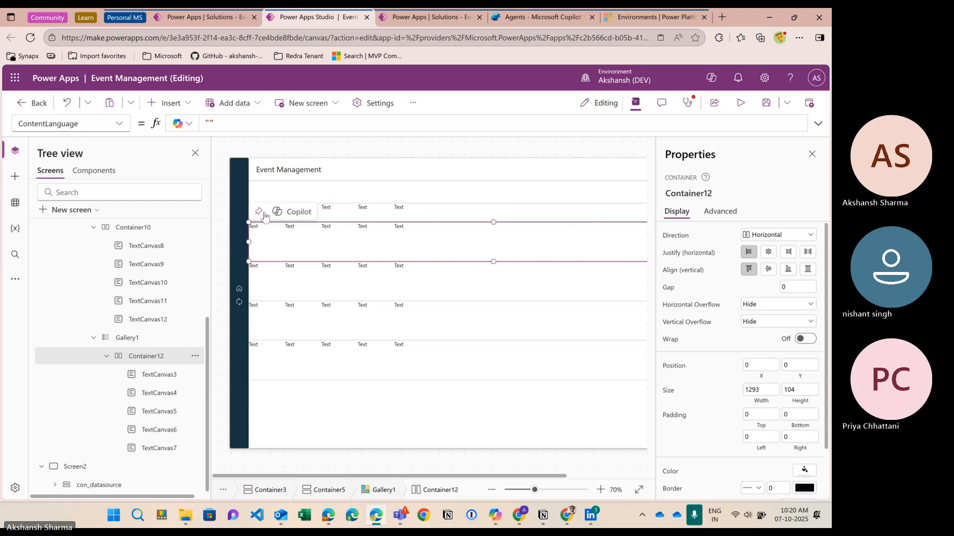
{"action": "left_click", "coordinate": [429, 222]}
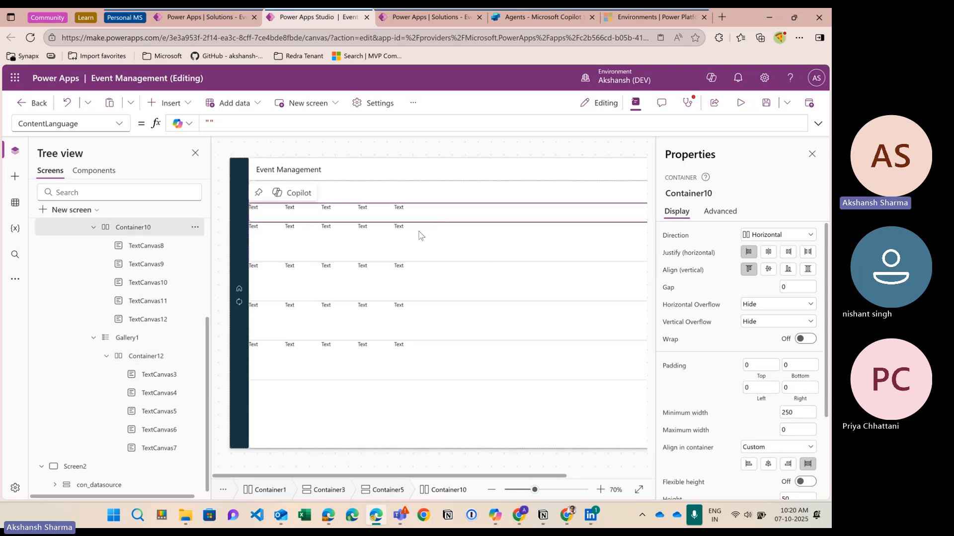
{"action": "scroll", "coordinate": [164, 337], "scroll_direction": "up", "scroll_amount": 1}
{"action": "scroll", "coordinate": [164, 337], "scroll_direction": "up", "scroll_amount": 1}
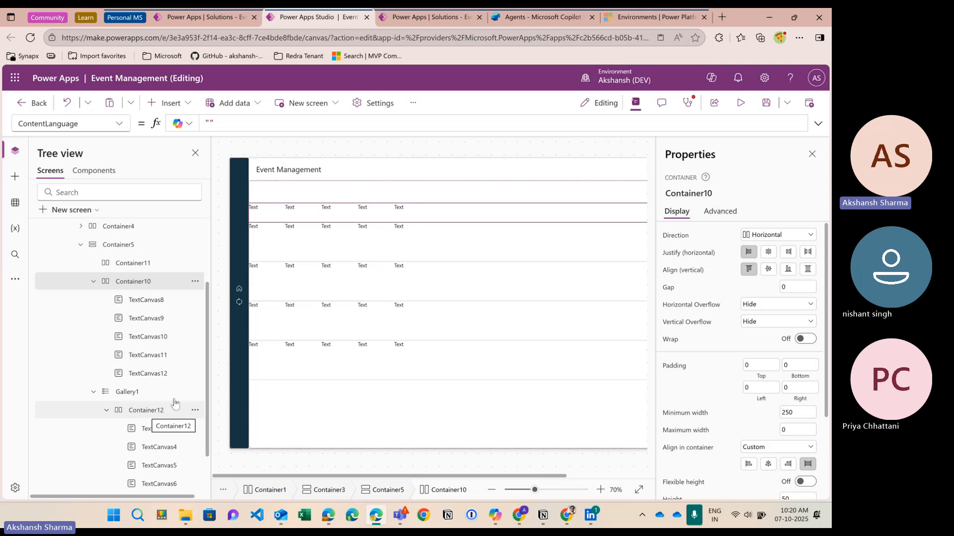
{"action": "left_click", "coordinate": [740, 103]}
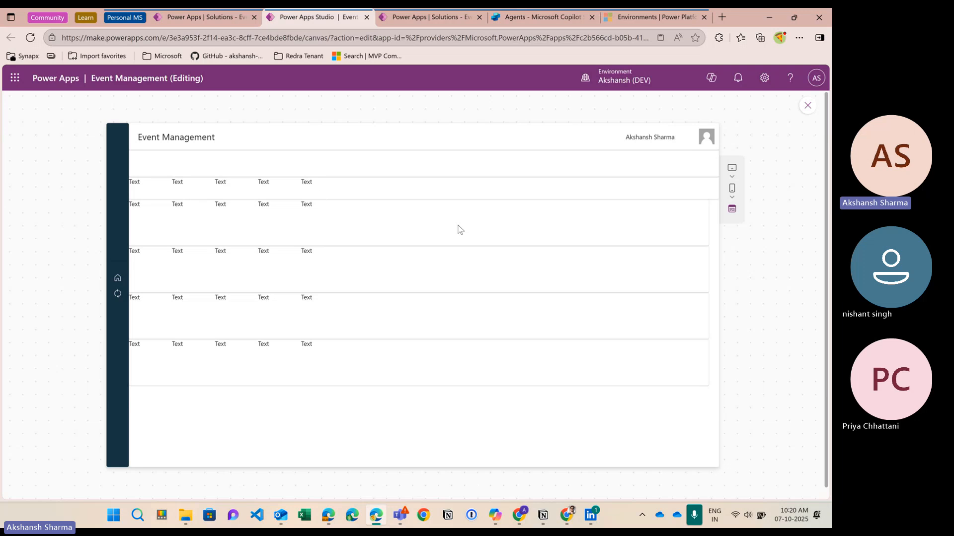
{"action": "left_click", "coordinate": [807, 105]}
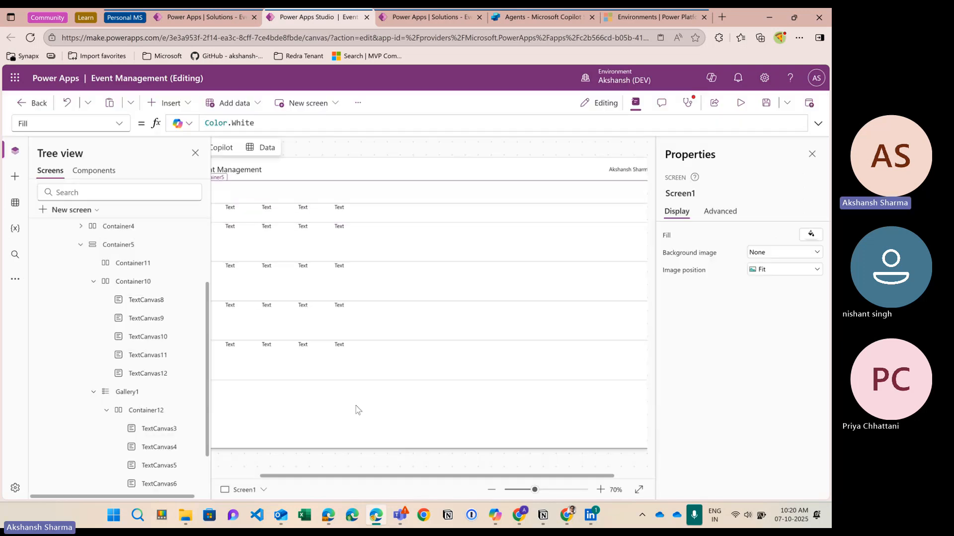
Step: Centre the header labels in Container10 horizontally and vertically
{"action": "left_click_drag", "start_coordinate": [342, 476], "coordinate": [288, 476]}
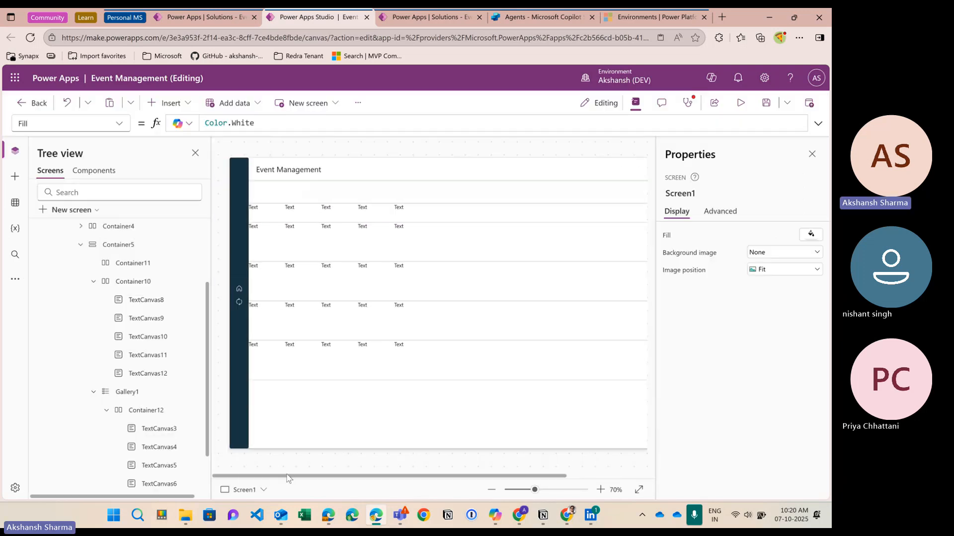
{"action": "left_click", "coordinate": [325, 365]}
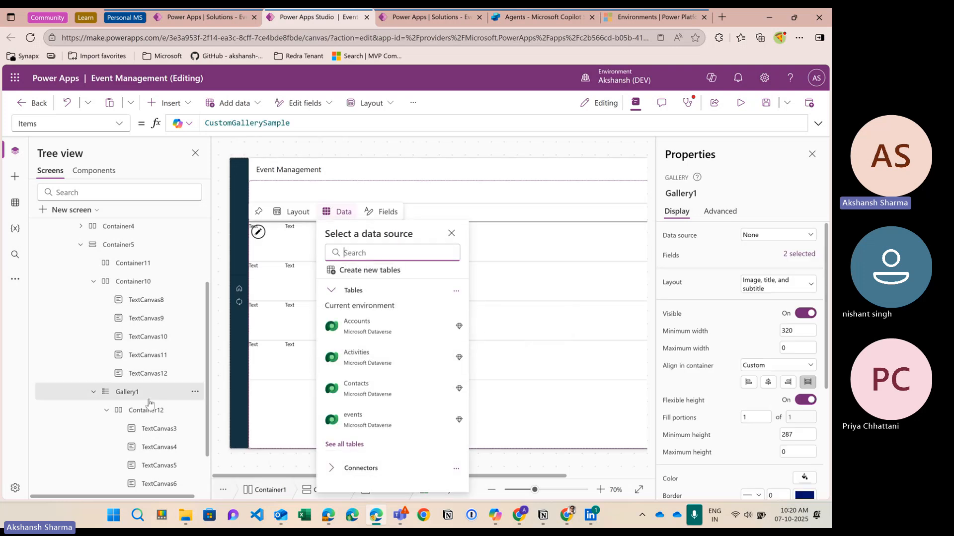
{"action": "left_click", "coordinate": [134, 281]}
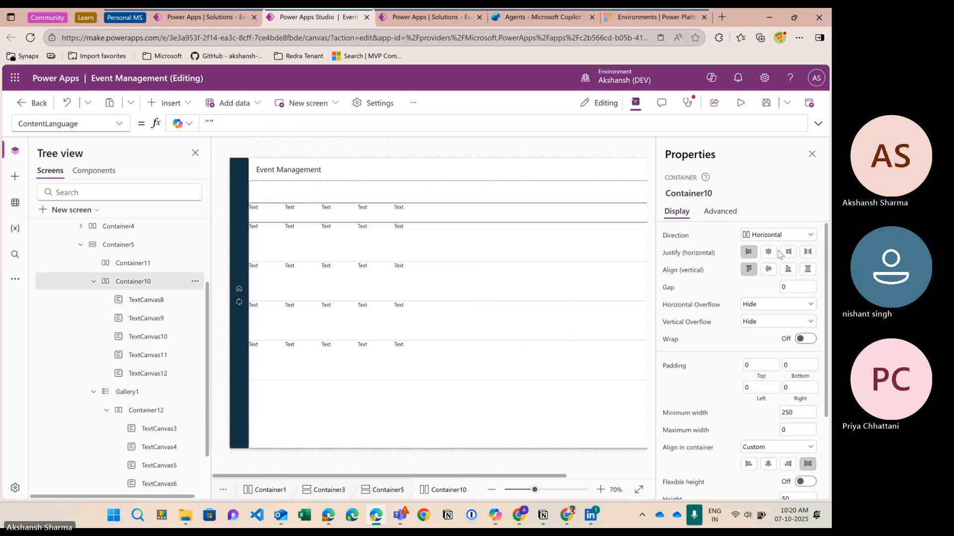
{"action": "left_click", "coordinate": [769, 270]}
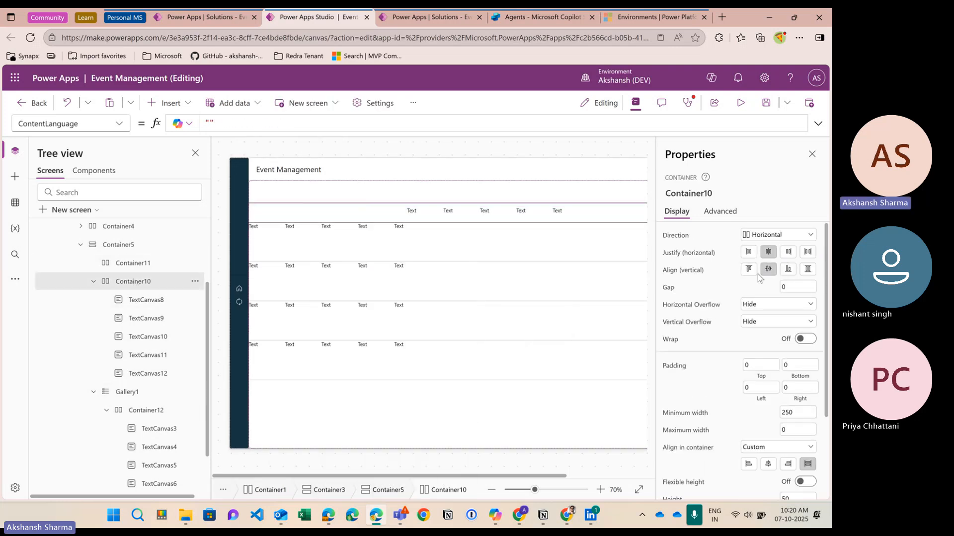
Step: Centre the gallery row labels in Container12, then recheck the header container's settings
{"action": "left_click", "coordinate": [157, 410]}
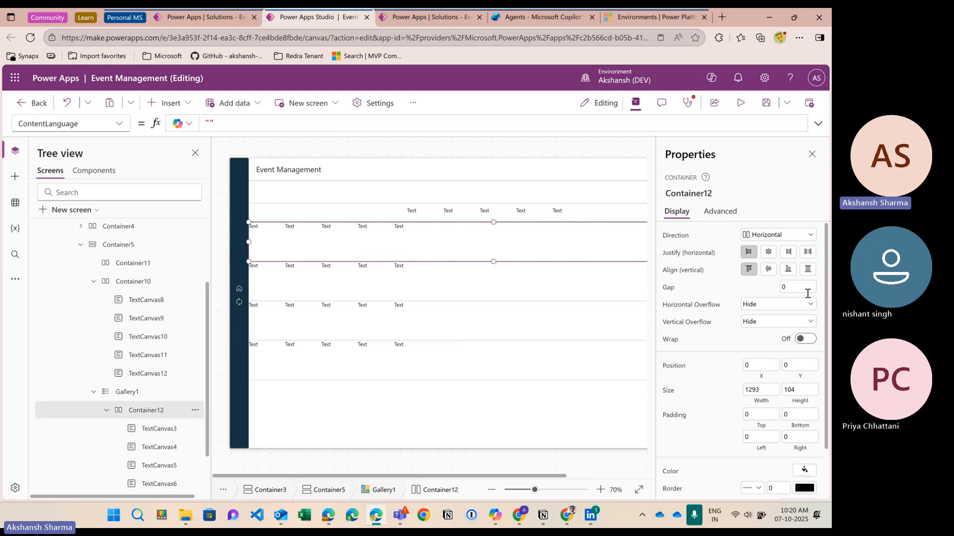
{"action": "left_click", "coordinate": [768, 252]}
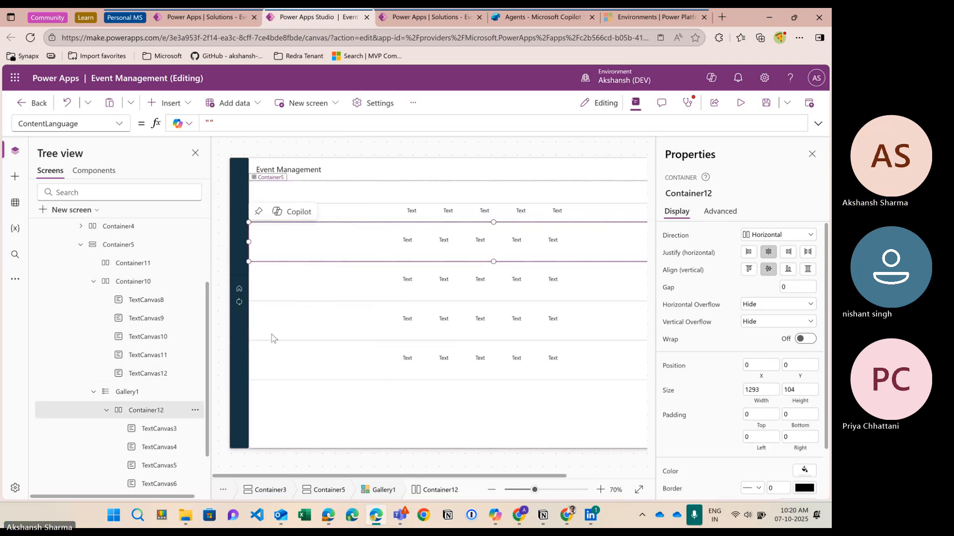
{"action": "left_click", "coordinate": [142, 281]}
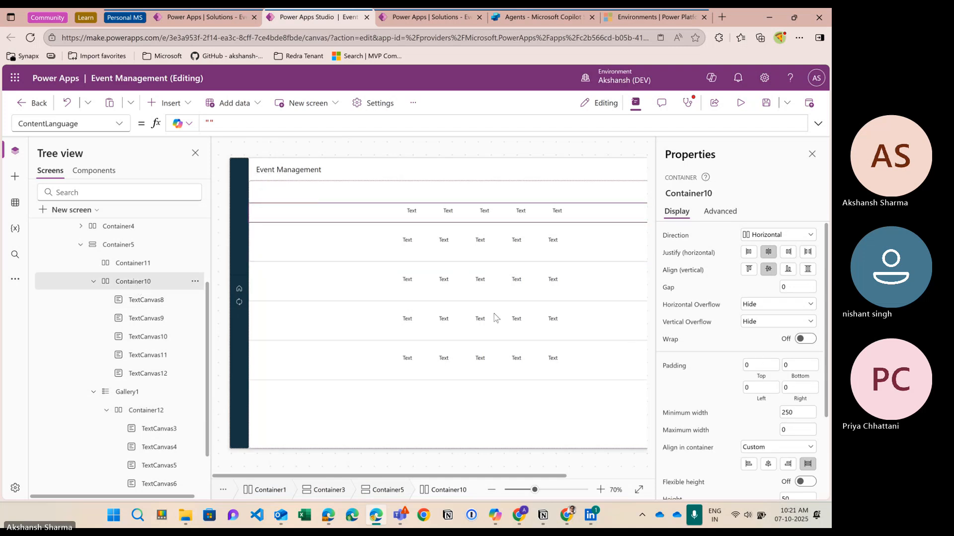
{"action": "scroll", "coordinate": [495, 318], "scroll_direction": "down", "scroll_amount": 4}
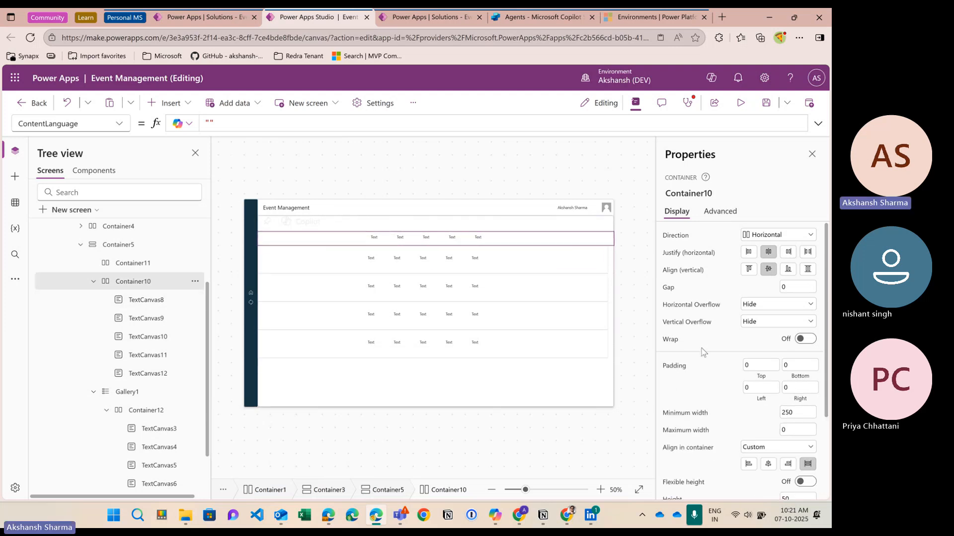
{"action": "scroll", "coordinate": [722, 361], "scroll_direction": "down", "scroll_amount": 1}
{"action": "scroll", "coordinate": [721, 360], "scroll_direction": "down", "scroll_amount": 1}
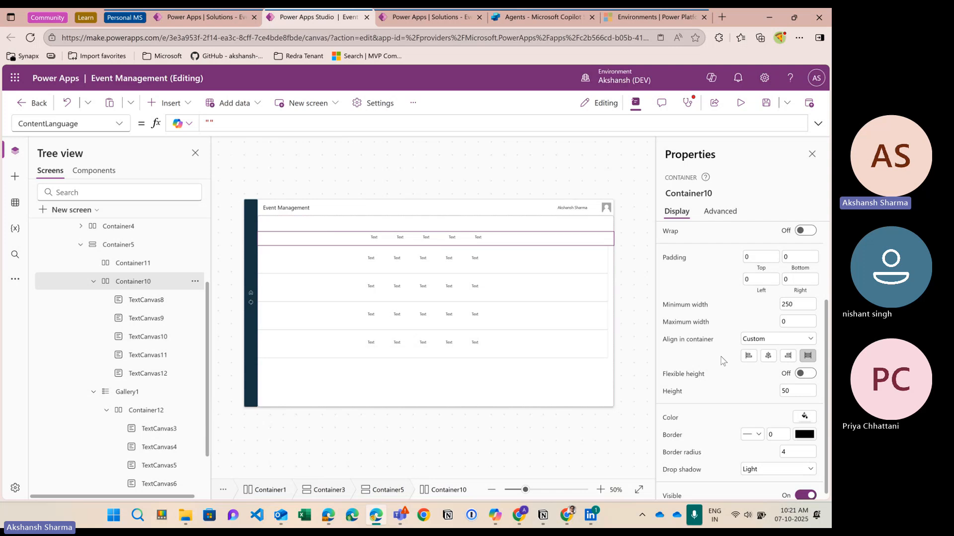
{"action": "scroll", "coordinate": [722, 361], "scroll_direction": "up", "scroll_amount": 1}
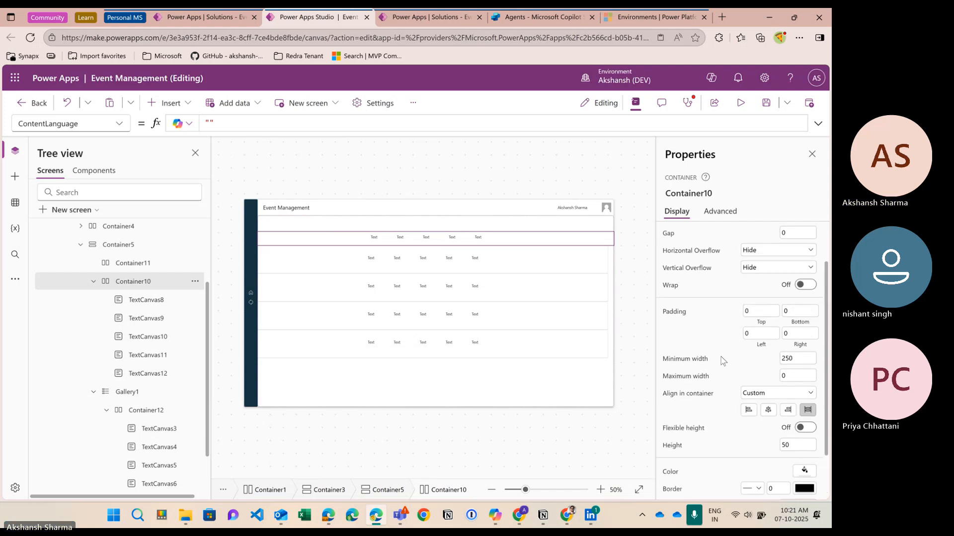
Step: Select Gallery1's row template Container12 and review its 1316 by 104 layout properties
{"action": "left_click", "coordinate": [141, 411]}
{"action": "left_click", "coordinate": [130, 392]}
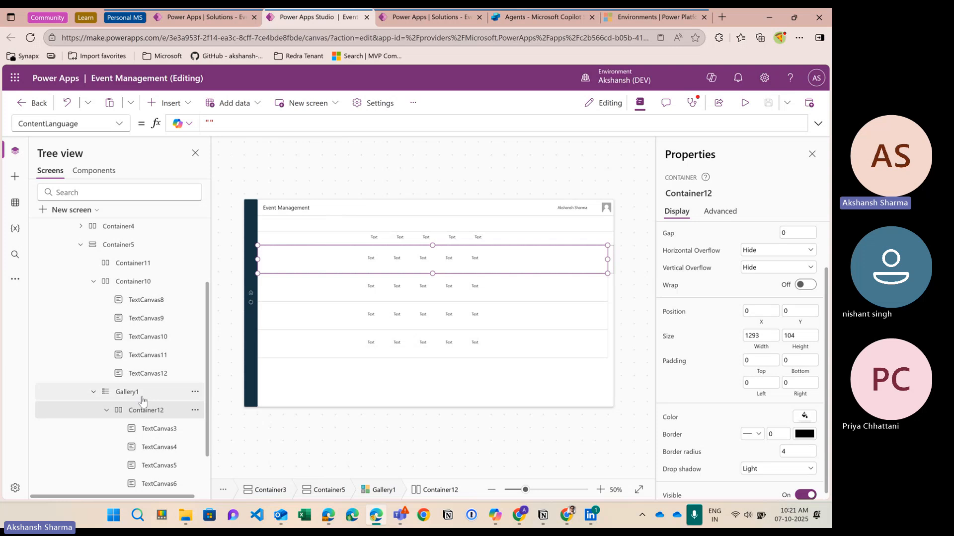
{"action": "left_click", "coordinate": [601, 259]}
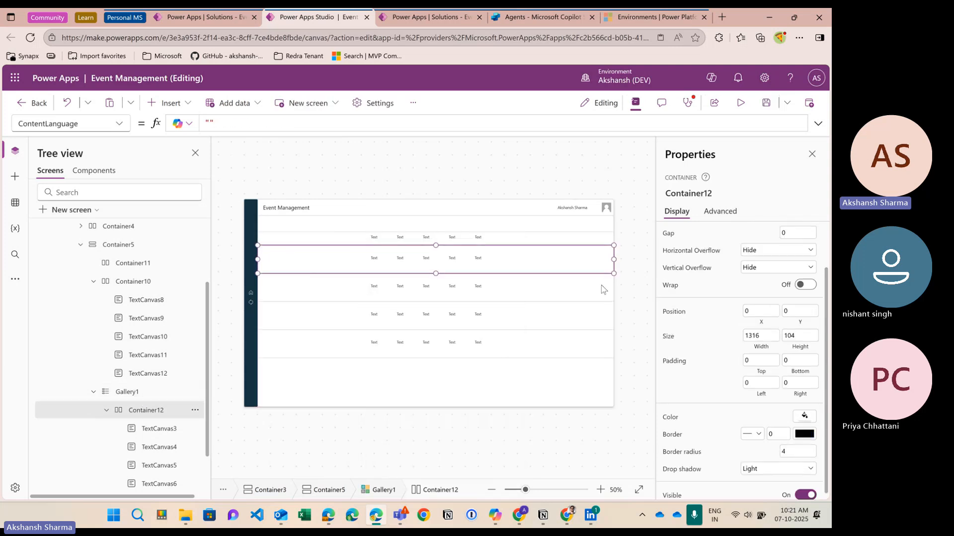
{"action": "scroll", "coordinate": [634, 321], "scroll_direction": "up", "scroll_amount": 4}
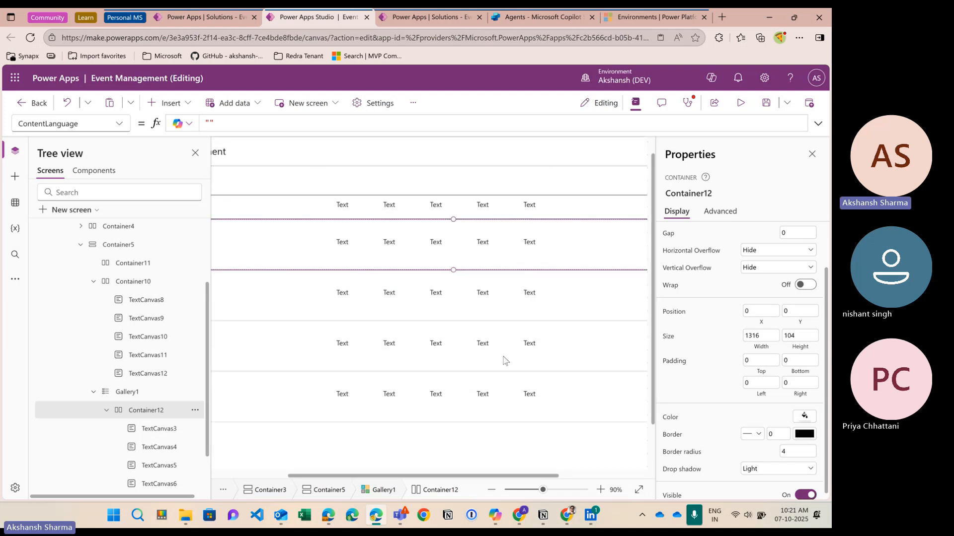
{"action": "scroll", "coordinate": [505, 363], "scroll_direction": "down", "scroll_amount": 4}
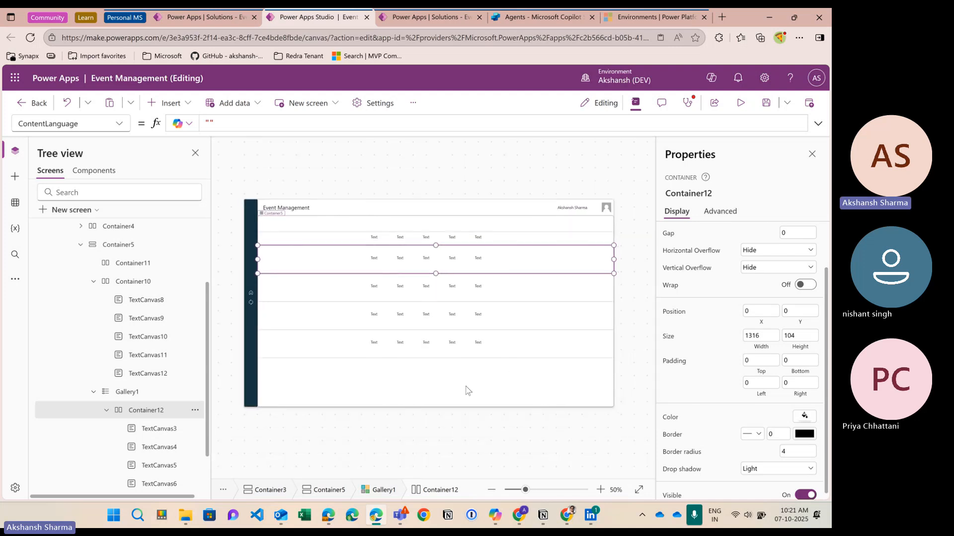
{"action": "scroll", "coordinate": [470, 383], "scroll_direction": "up", "scroll_amount": 1}
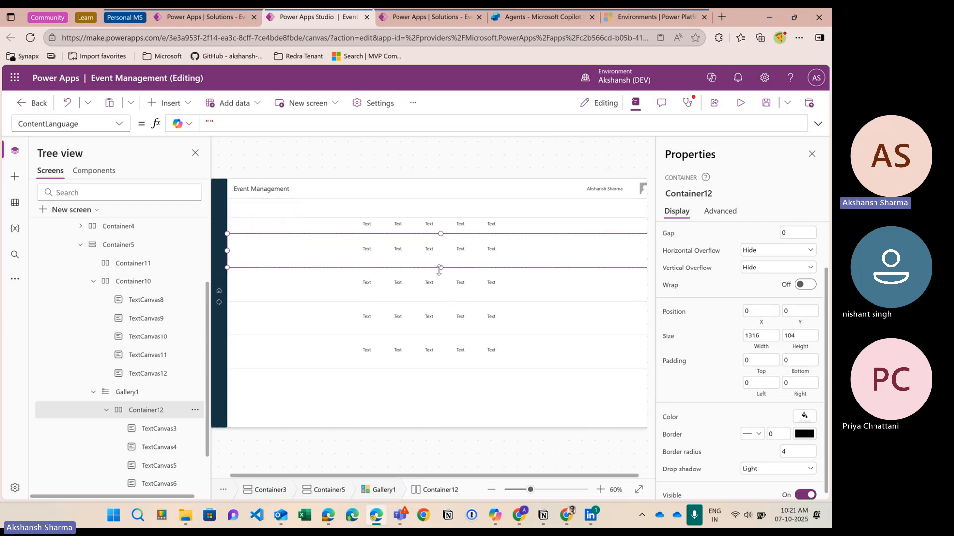
{"action": "scroll", "coordinate": [181, 370], "scroll_direction": "down", "scroll_amount": 1}
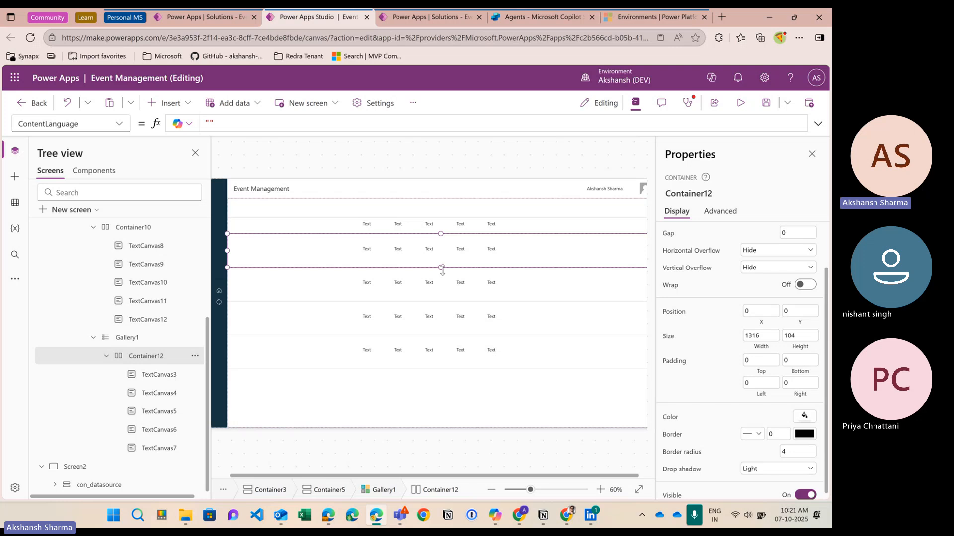
Step: Set Gallery1's minimum height to 150 and its template size to 80
{"action": "left_click", "coordinate": [143, 338]}
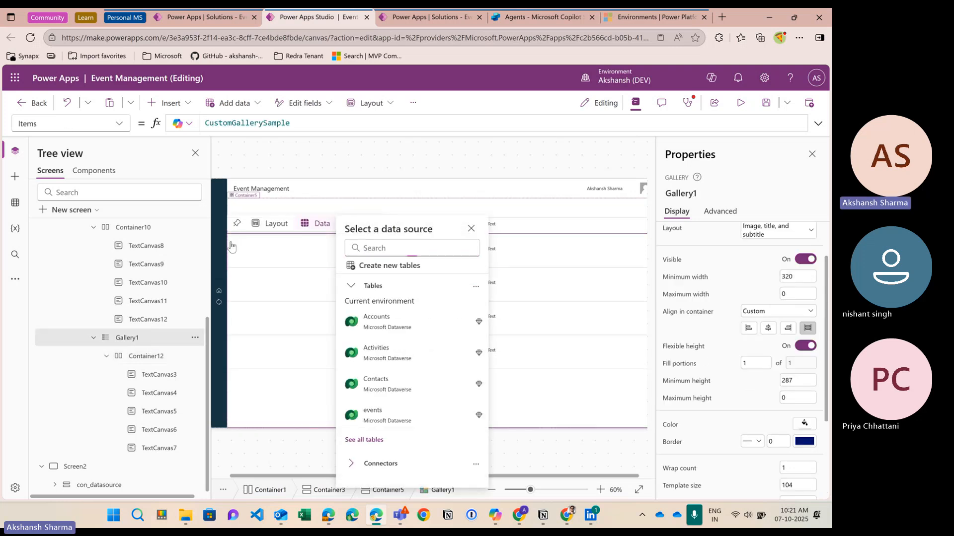
{"action": "left_click", "coordinate": [231, 247]}
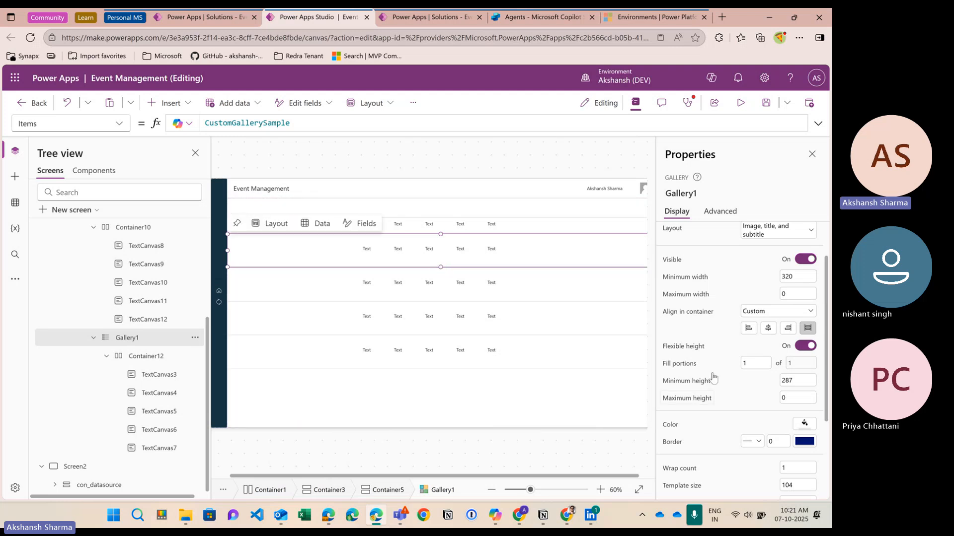
{"action": "scroll", "coordinate": [735, 373], "scroll_direction": "down", "scroll_amount": 1}
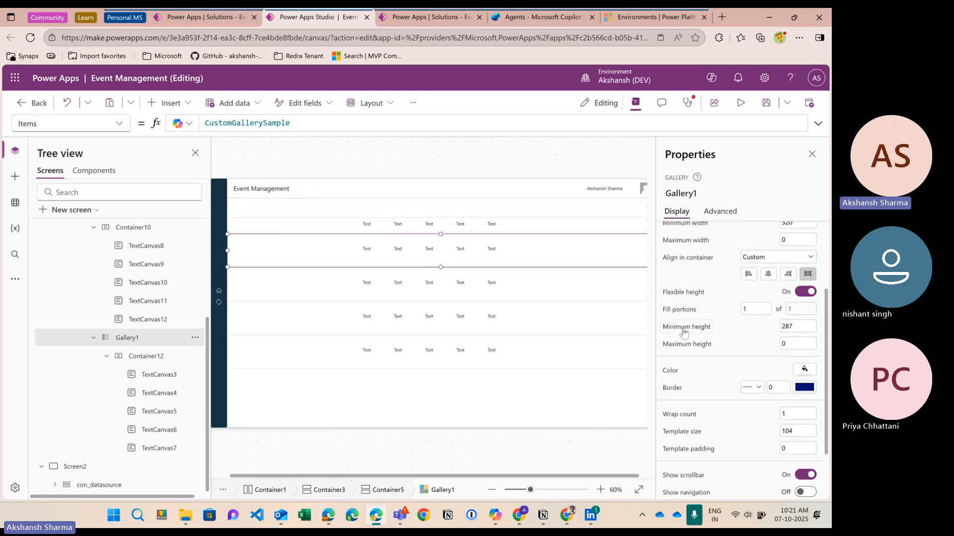
{"action": "left_click", "coordinate": [790, 327]}
{"action": "type", "text": "150"}
{"action": "left_click", "coordinate": [713, 367]}
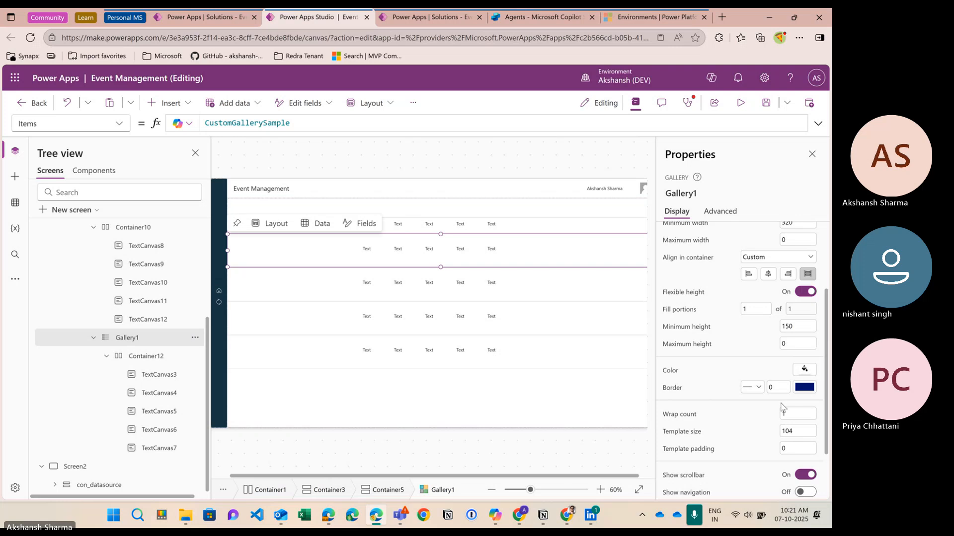
{"action": "scroll", "coordinate": [768, 360], "scroll_direction": "down", "scroll_amount": 2}
{"action": "key", "text": "Tab"}
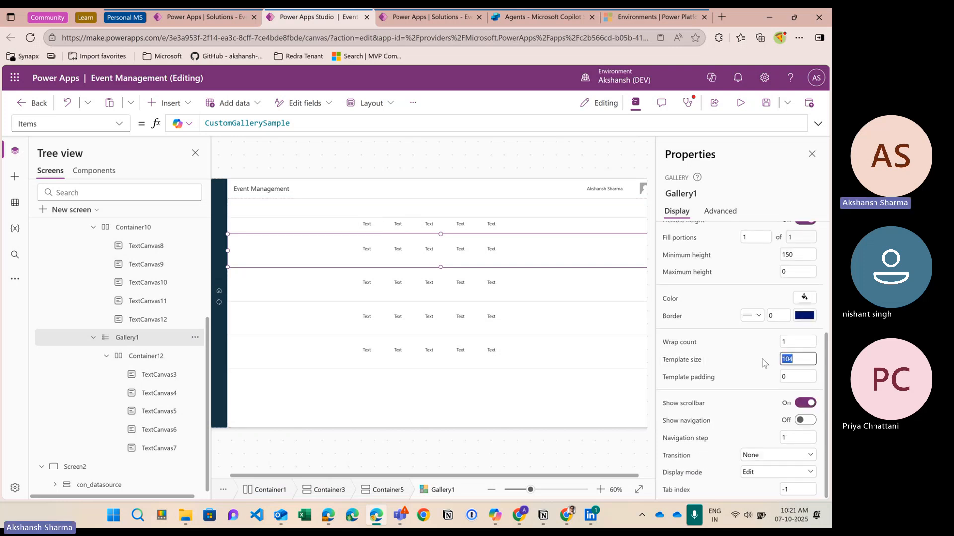
{"action": "type", "text": "80"}
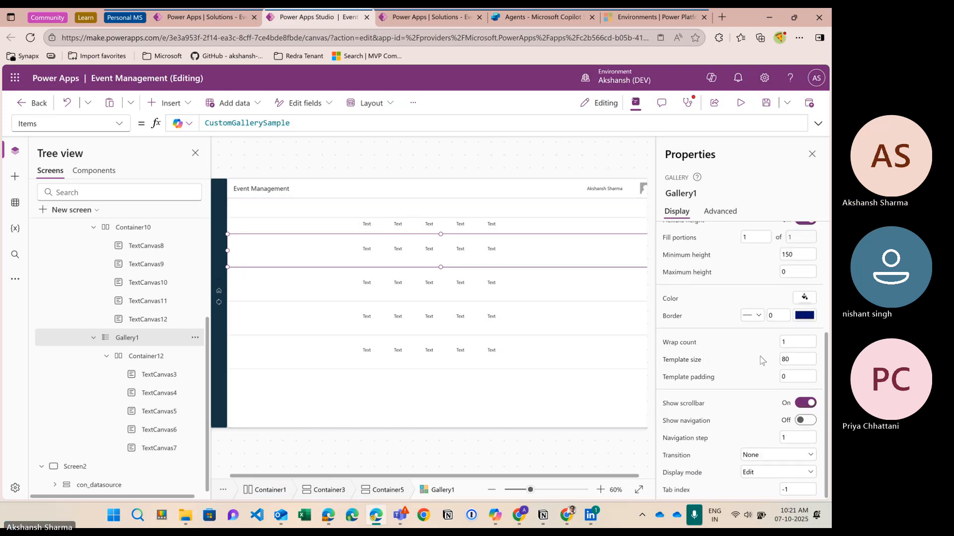
{"action": "left_click", "coordinate": [432, 261]}
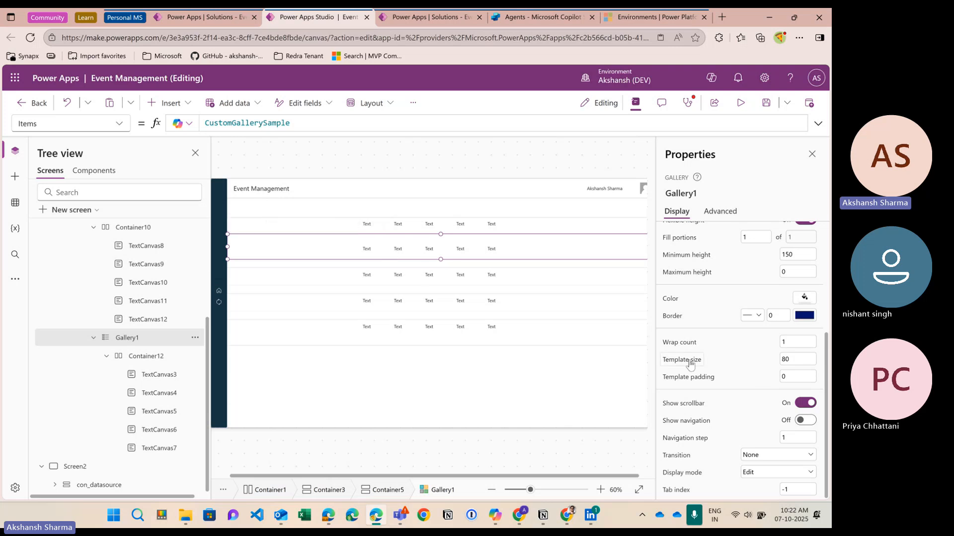
Step: Set Container12's height to 80 so the row fits the 80 template size
{"action": "left_click", "coordinate": [144, 356]}
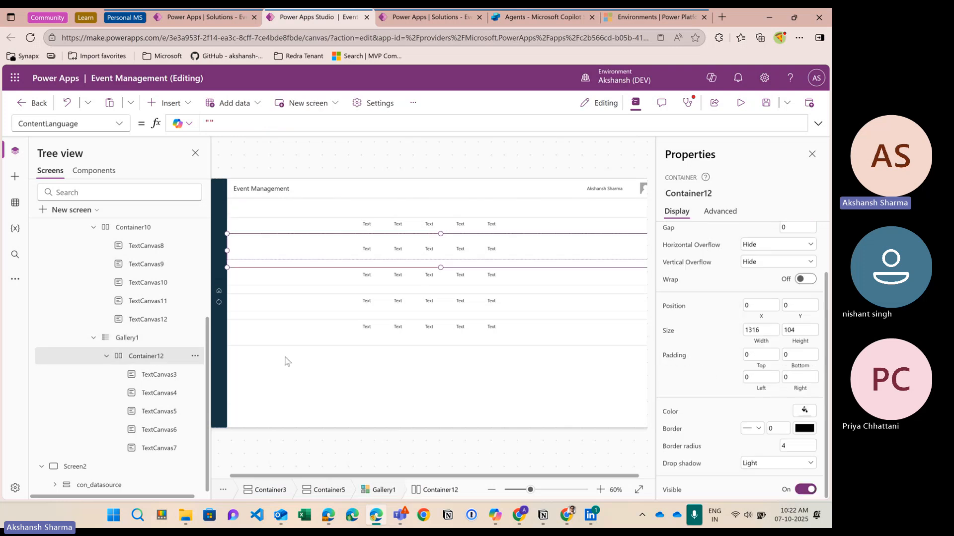
{"action": "scroll", "coordinate": [723, 394], "scroll_direction": "up", "scroll_amount": 2}
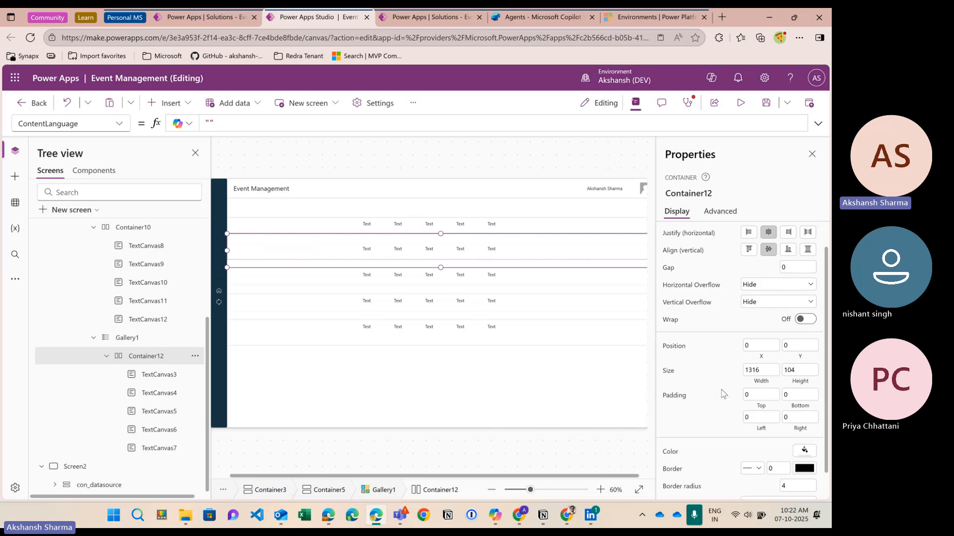
{"action": "scroll", "coordinate": [723, 394], "scroll_direction": "up", "scroll_amount": 3}
{"action": "scroll", "coordinate": [724, 352], "scroll_direction": "down", "scroll_amount": 5}
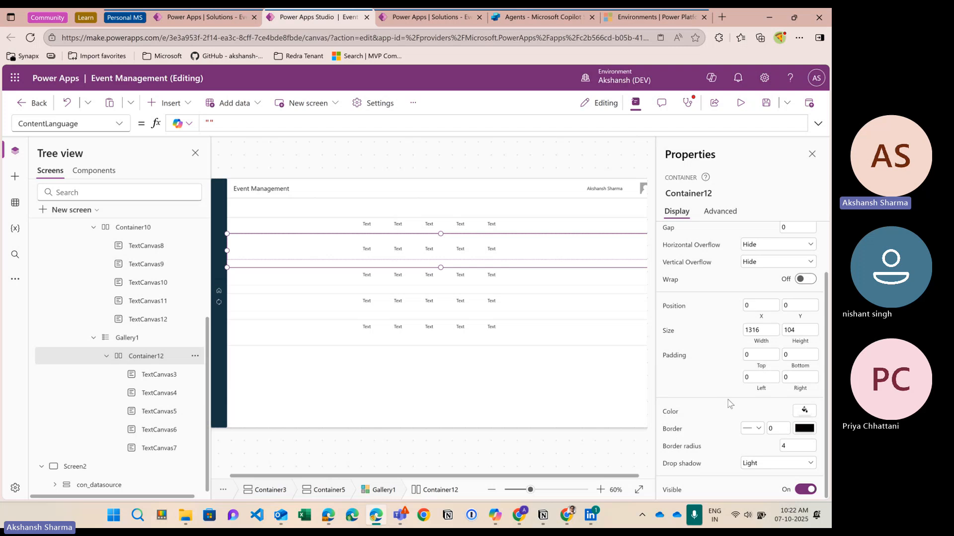
{"action": "left_click", "coordinate": [800, 331]}
{"action": "type", "text": "80"}
{"action": "key", "text": "Return"}
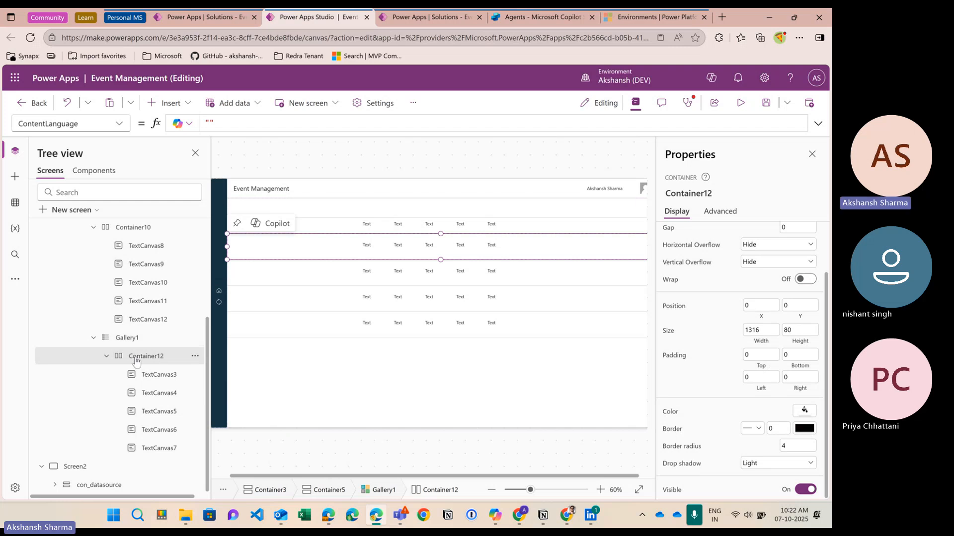
{"action": "left_click", "coordinate": [127, 338]}
{"action": "left_click", "coordinate": [144, 356]}
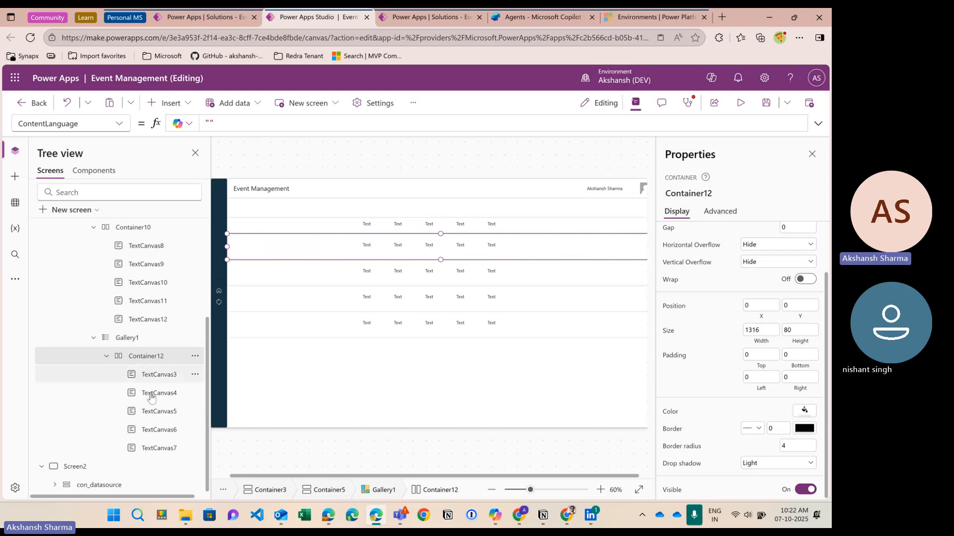
{"action": "scroll", "coordinate": [141, 298], "scroll_direction": "up", "scroll_amount": 2}
Step: Leave Container12's property list unchanged and select Gallery1 to show its data source chooser
{"action": "left_click", "coordinate": [119, 125]}
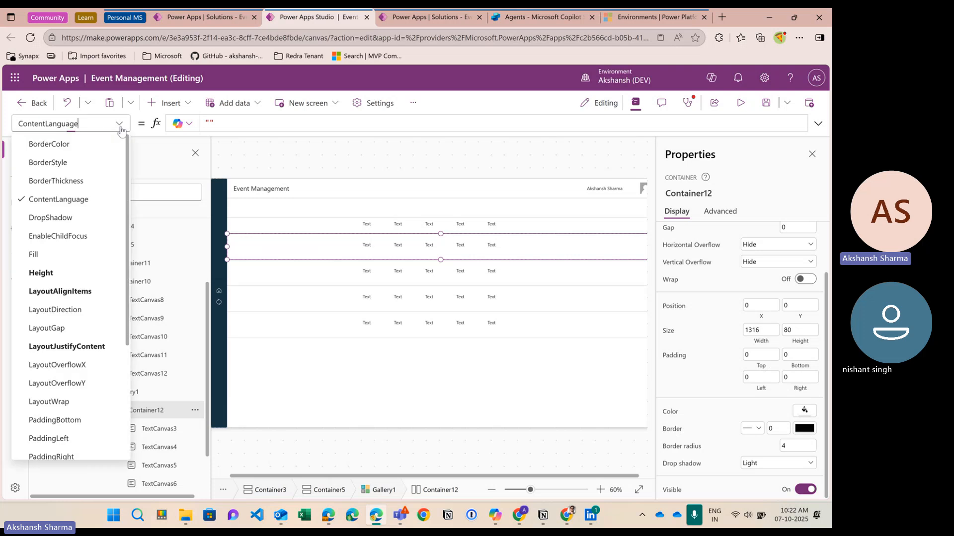
{"action": "scroll", "coordinate": [72, 290], "scroll_direction": "down", "scroll_amount": 3}
{"action": "scroll", "coordinate": [75, 382], "scroll_direction": "up", "scroll_amount": 5}
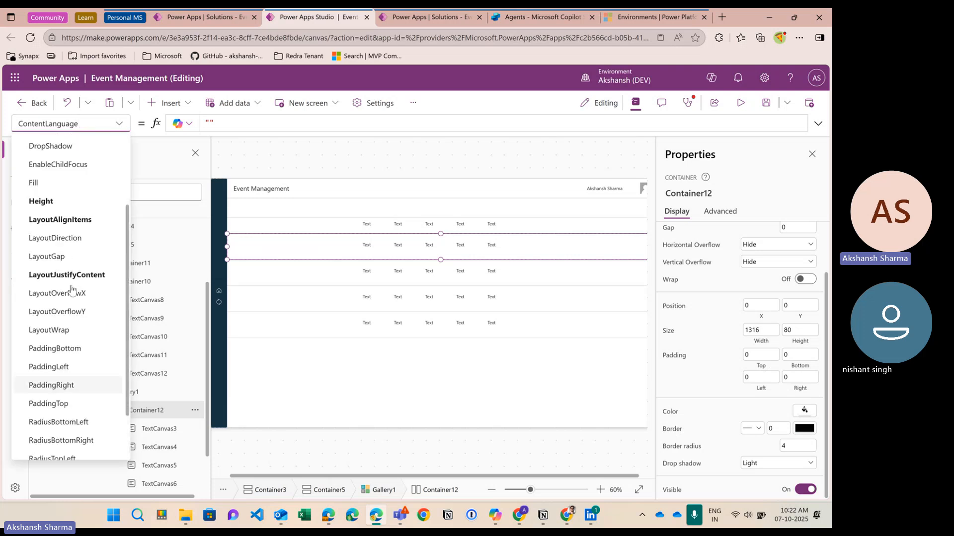
{"action": "left_click", "coordinate": [119, 123]}
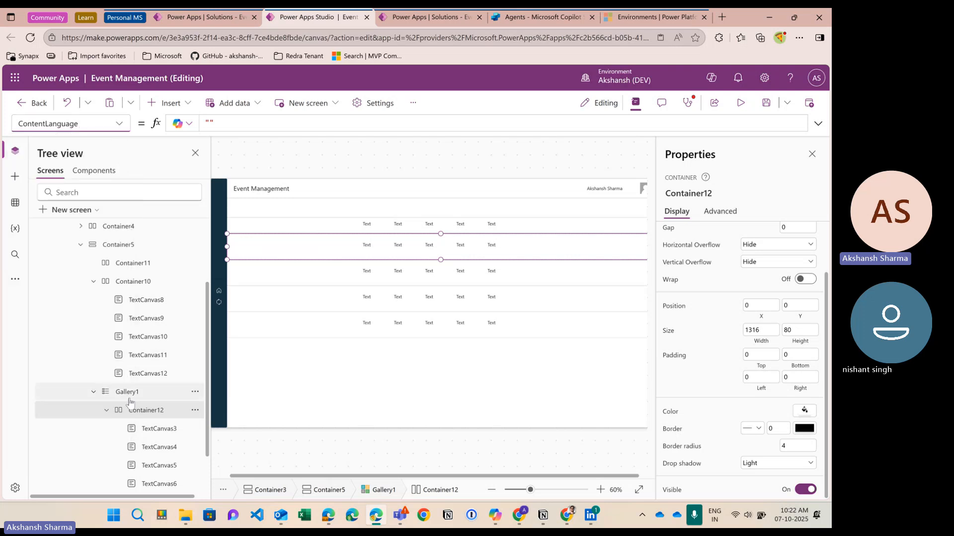
{"action": "left_click", "coordinate": [132, 392]}
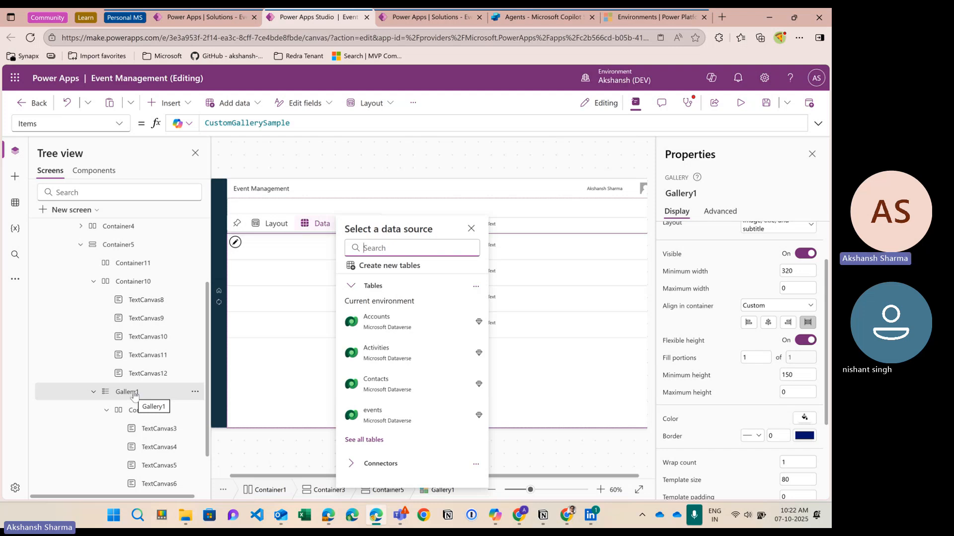
Step: Choose Gallery1's Items property and preview the CustomGallerySample data table
{"action": "left_click", "coordinate": [118, 124]}
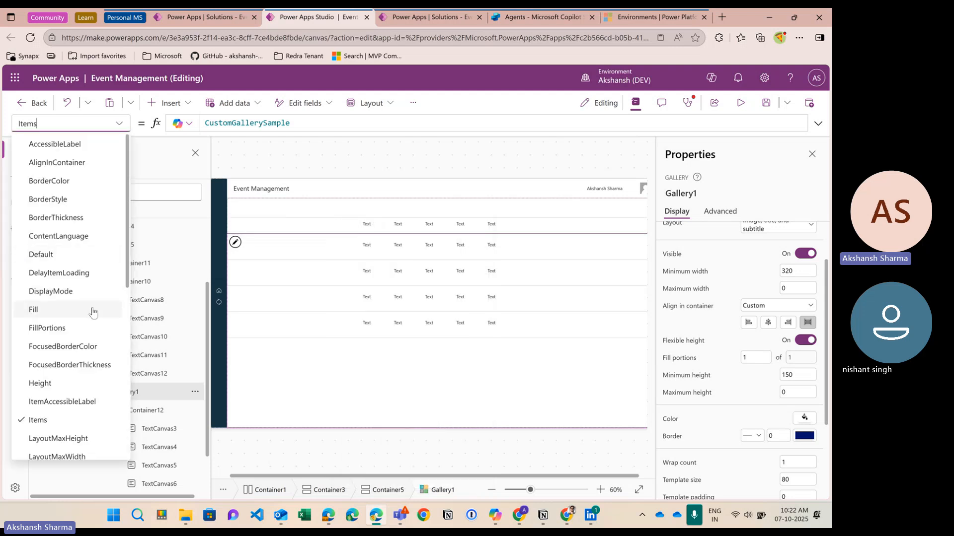
{"action": "scroll", "coordinate": [30, 358], "scroll_direction": "down", "scroll_amount": 1}
{"action": "left_click", "coordinate": [306, 162]}
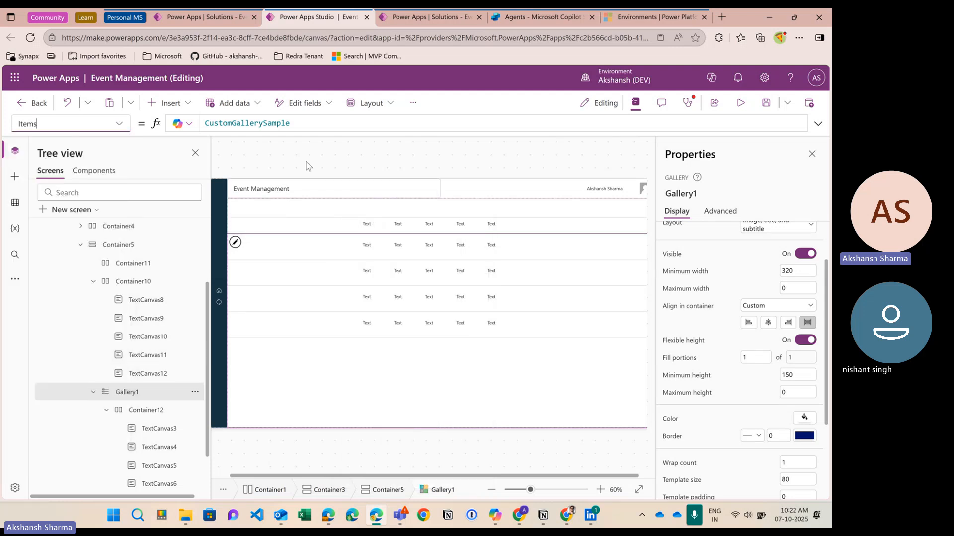
{"action": "left_click", "coordinate": [305, 125]}
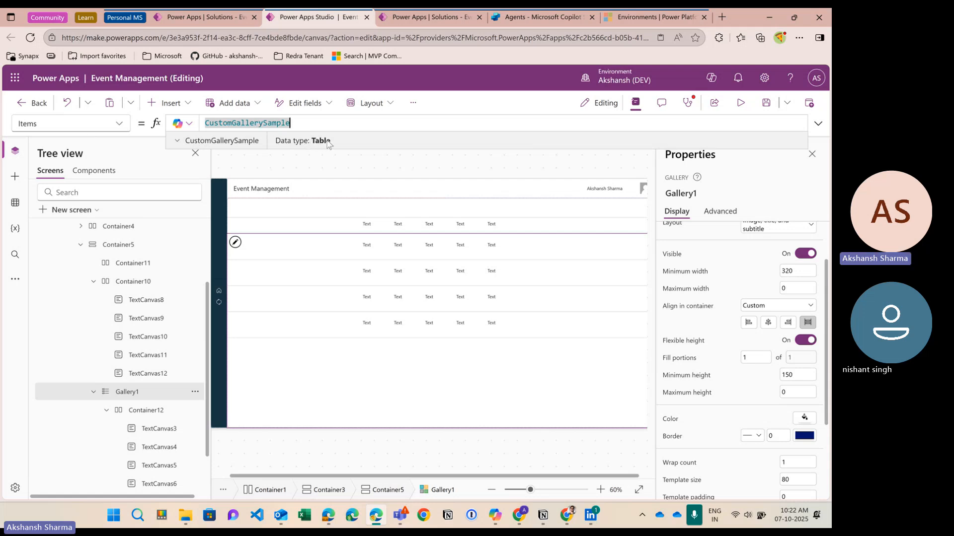
{"action": "left_click", "coordinate": [283, 144]}
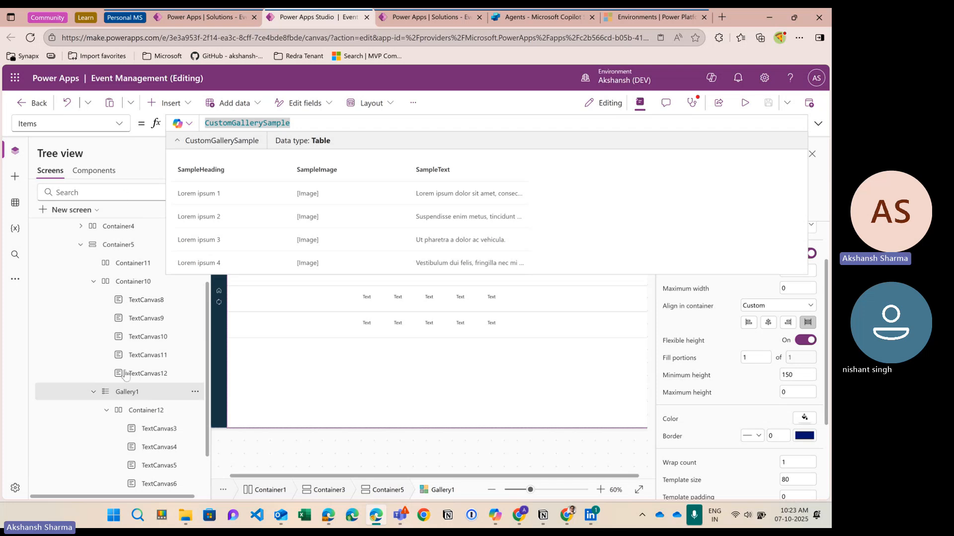
{"action": "left_click", "coordinate": [126, 393]}
Step: Reopen the Items formula and expand the SampleHeading, SampleImage and SampleText preview
{"action": "left_click", "coordinate": [119, 124]}
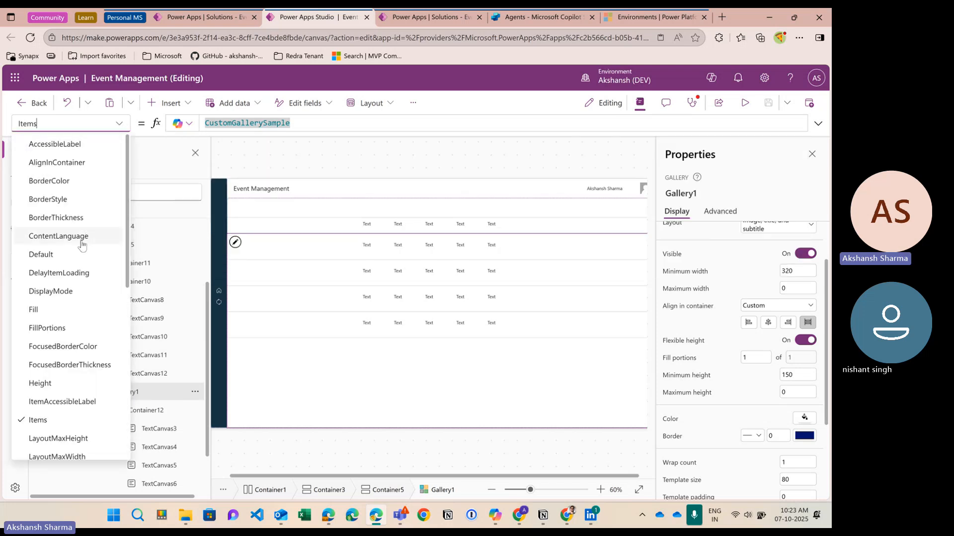
{"action": "scroll", "coordinate": [83, 244], "scroll_direction": "down", "scroll_amount": 10}
{"action": "scroll", "coordinate": [82, 243], "scroll_direction": "up", "scroll_amount": 10}
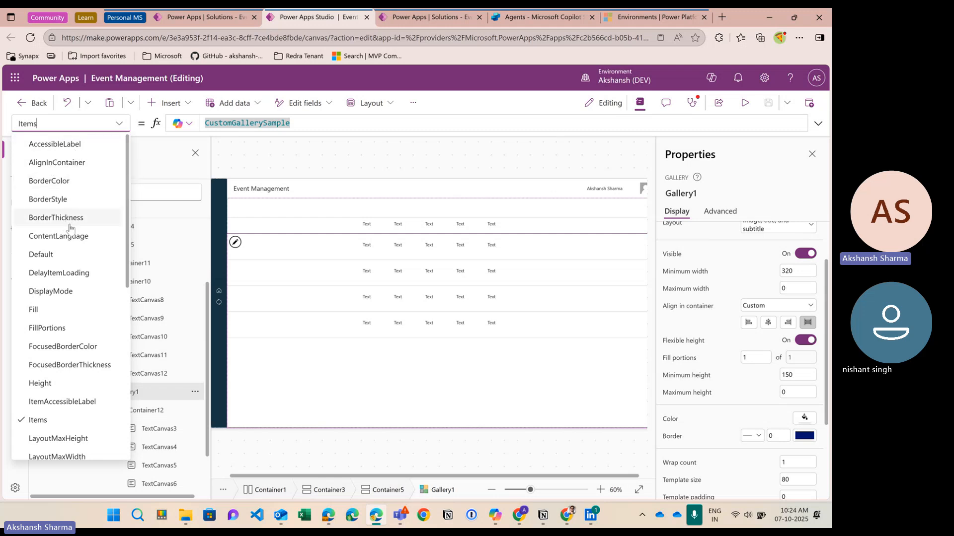
{"action": "scroll", "coordinate": [67, 254], "scroll_direction": "down", "scroll_amount": 1}
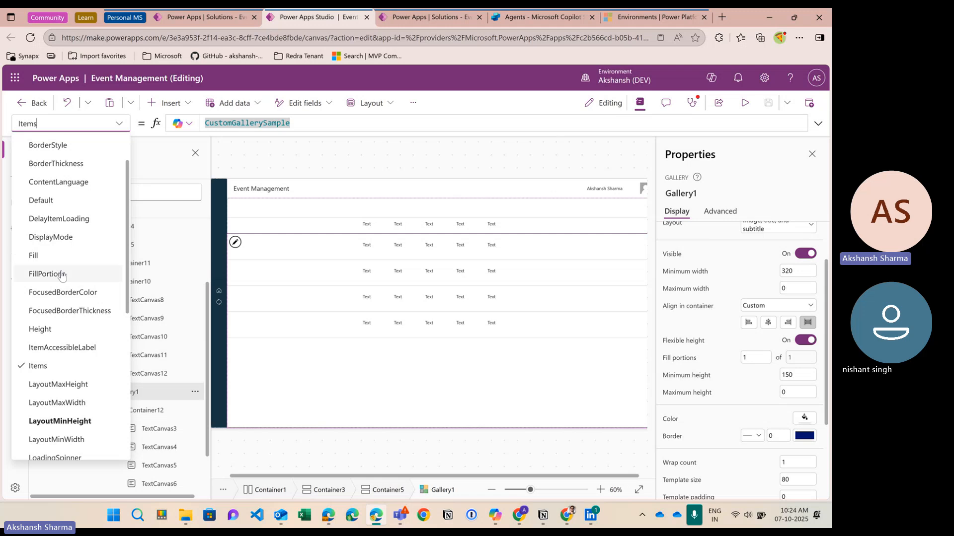
{"action": "scroll", "coordinate": [75, 348], "scroll_direction": "down", "scroll_amount": 1}
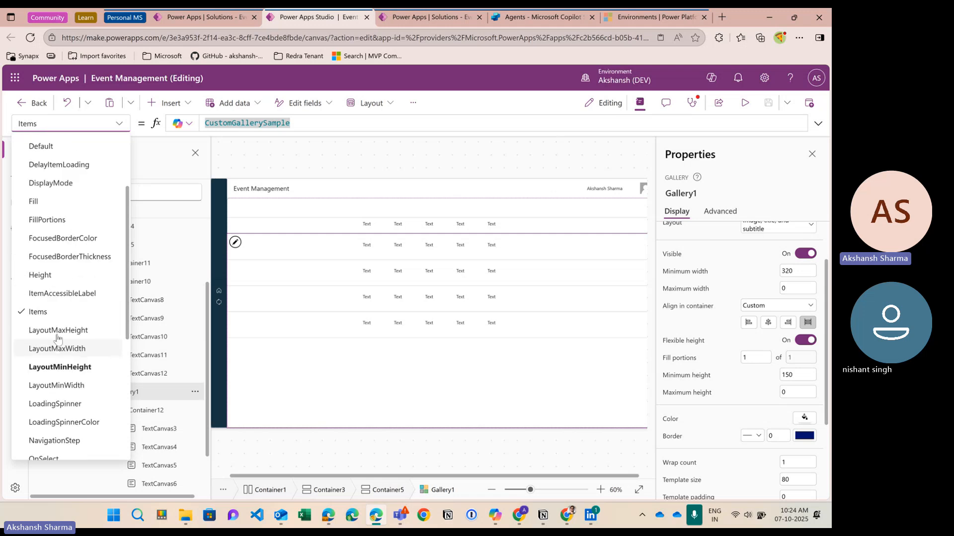
{"action": "left_click", "coordinate": [69, 318]}
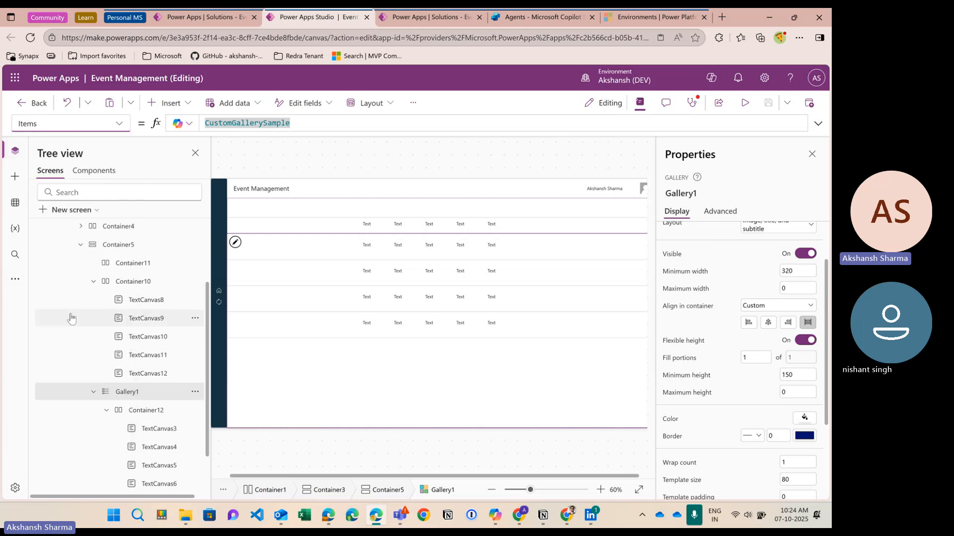
{"action": "left_click", "coordinate": [295, 124]}
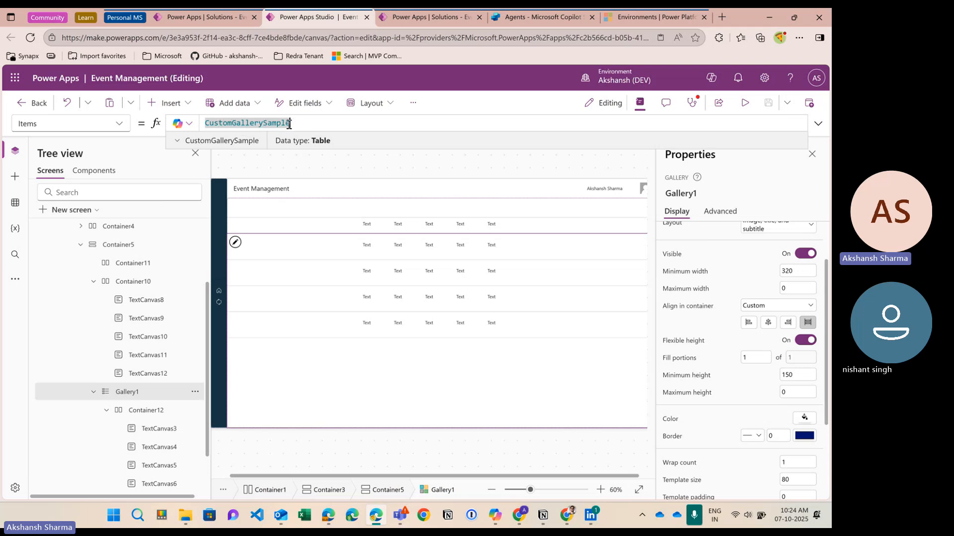
{"action": "left_click", "coordinate": [201, 141]}
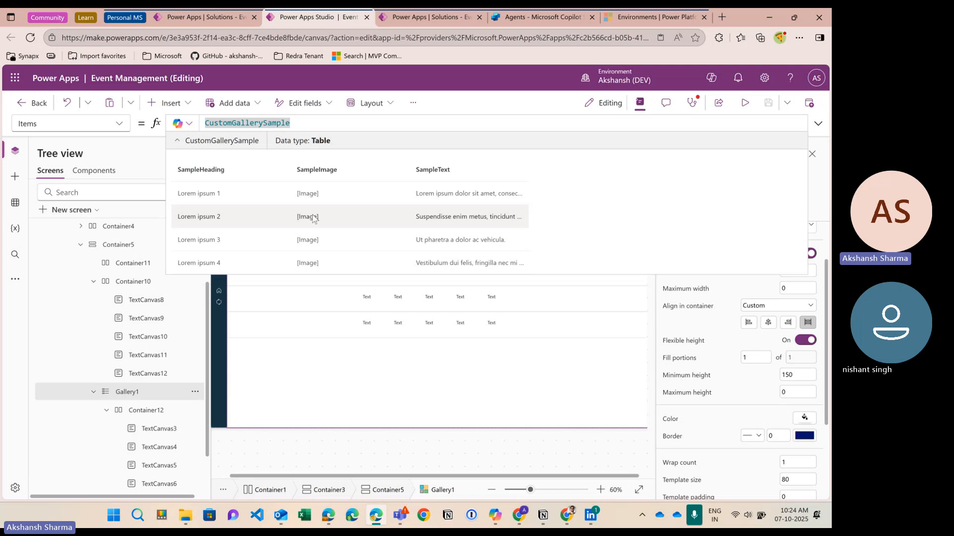
Step: Replace Gallery1's Items formula CustomGallerySample with events
{"action": "left_click", "coordinate": [314, 124]}
{"action": "key", "text": "BackSpace"}
{"action": "key", "text": "BackSpace"}
{"action": "key", "text": "BackSpace"}
{"action": "key", "text": "BackSpace"}
{"action": "key", "text": "BackSpace"}
{"action": "key", "text": "BackSpace"}
{"action": "key", "text": "BackSpace"}
{"action": "key", "text": "BackSpace"}
{"action": "key", "text": "BackSpace"}
{"action": "key", "text": "BackSpace"}
{"action": "key", "text": "BackSpace"}
{"action": "key", "text": "BackSpace"}
{"action": "key", "text": "BackSpace"}
{"action": "key", "text": "BackSpace"}
{"action": "key", "text": "BackSpace"}
{"action": "key", "text": "BackSpace"}
{"action": "key", "text": "BackSpace"}
{"action": "key", "text": "BackSpace"}
{"action": "key", "text": "BackSpace"}
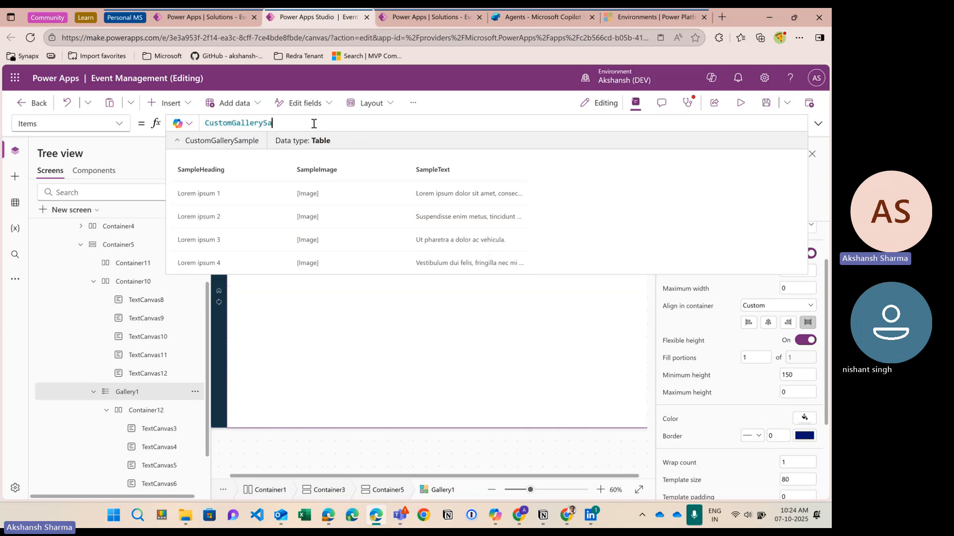
{"action": "type", "text": "e"}
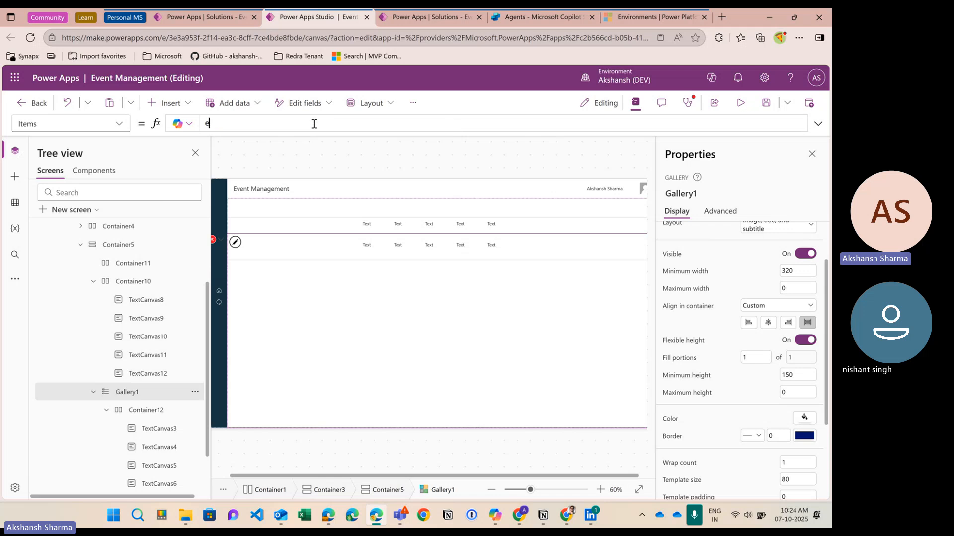
{"action": "type", "text": "vents"}
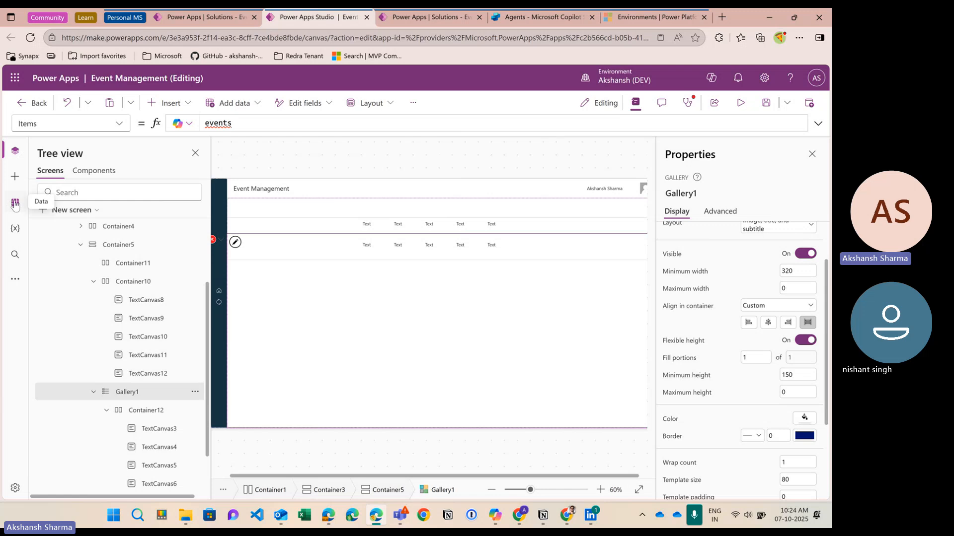
Step: Add the Microsoft Dataverse events table as a data source for the app
{"action": "left_click", "coordinate": [13, 204]}
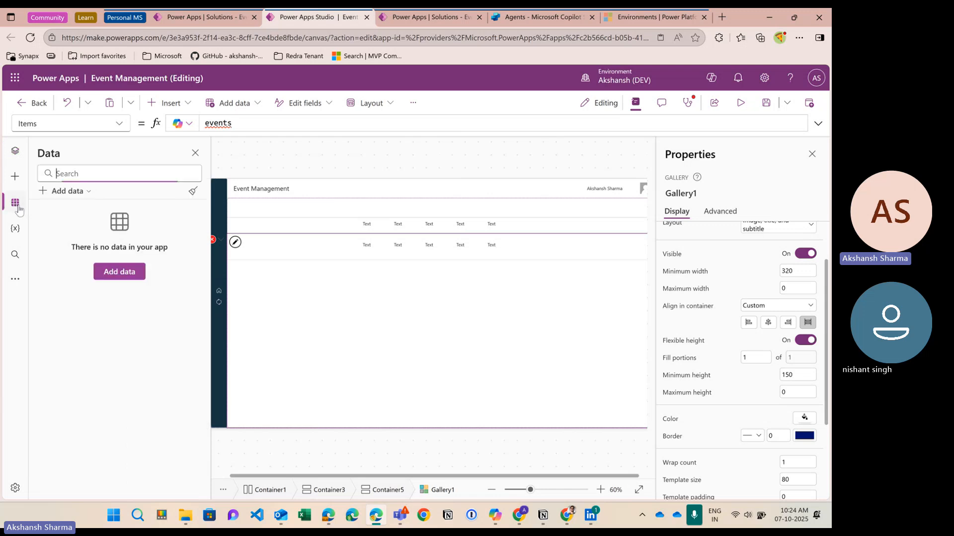
{"action": "left_click", "coordinate": [69, 192]}
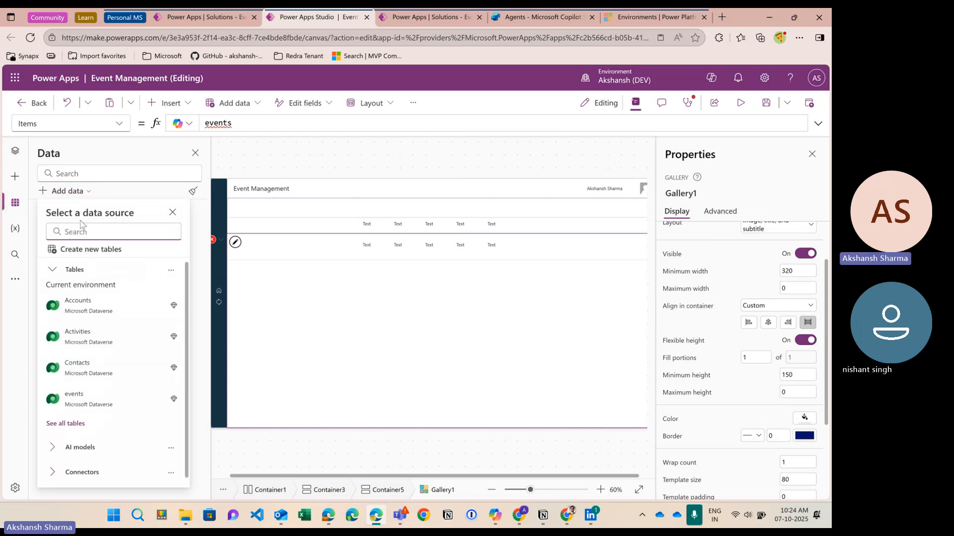
{"action": "type", "text": "events"}
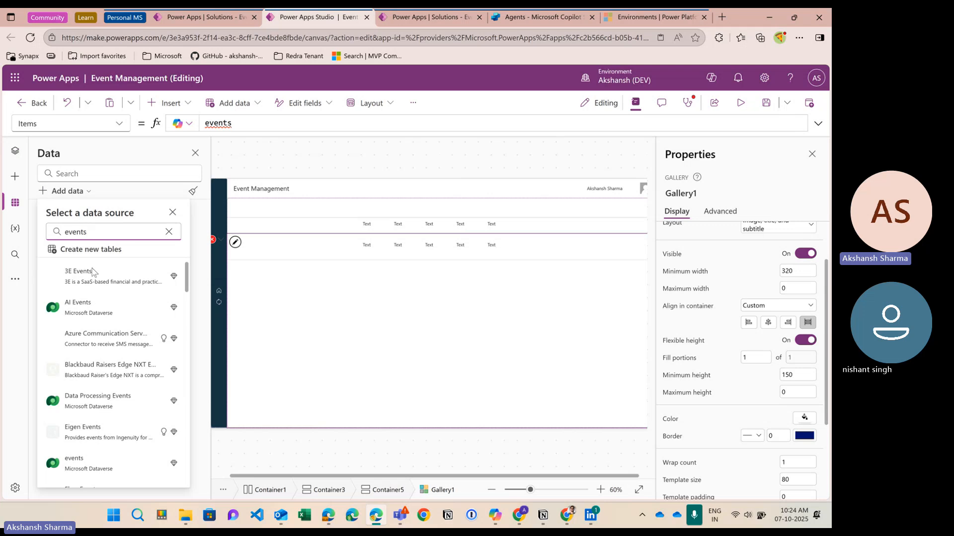
{"action": "scroll", "coordinate": [97, 368], "scroll_direction": "down", "scroll_amount": 3}
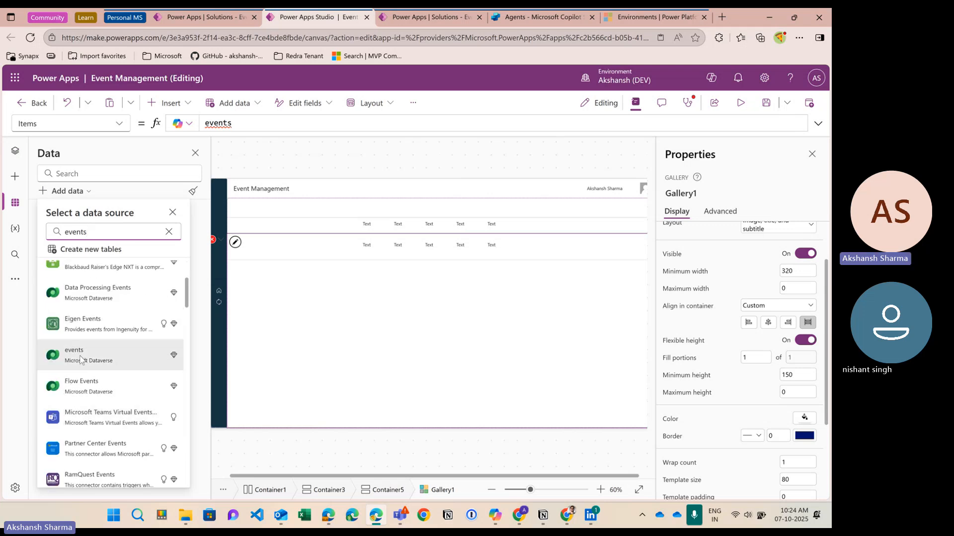
{"action": "mouse_move", "coordinate": [91, 360]}
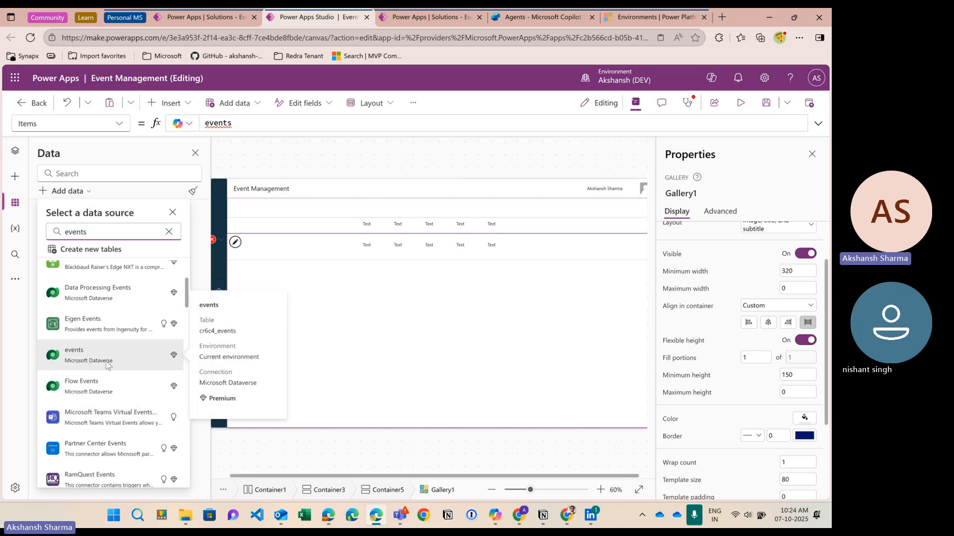
{"action": "left_click", "coordinate": [108, 365]}
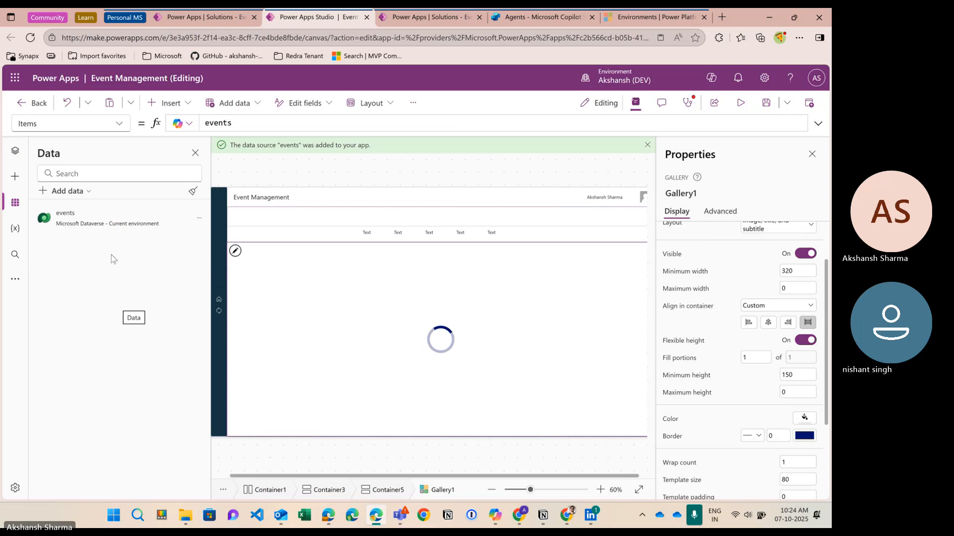
Step: Check the events formula's row preview, then bring up the Tree view
{"action": "left_click", "coordinate": [231, 124]}
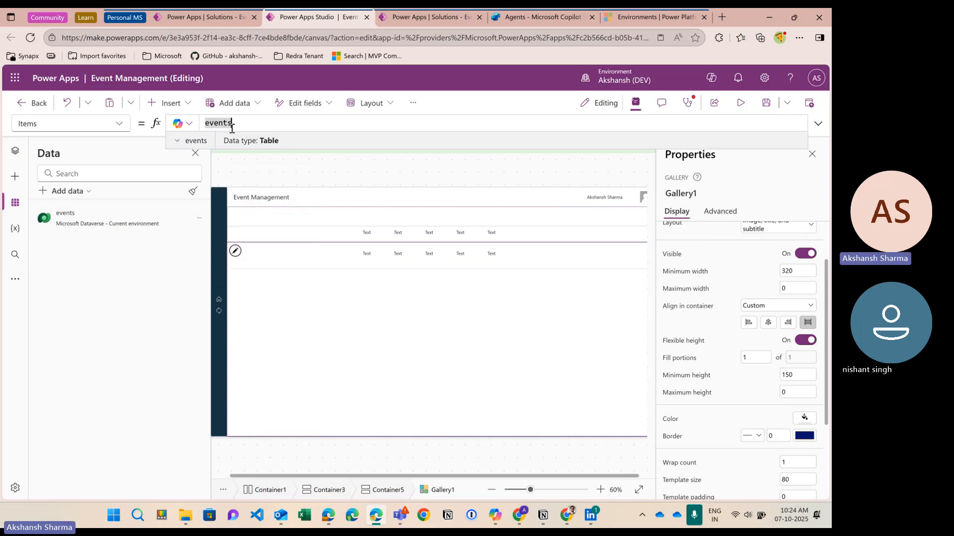
{"action": "left_click", "coordinate": [197, 140]}
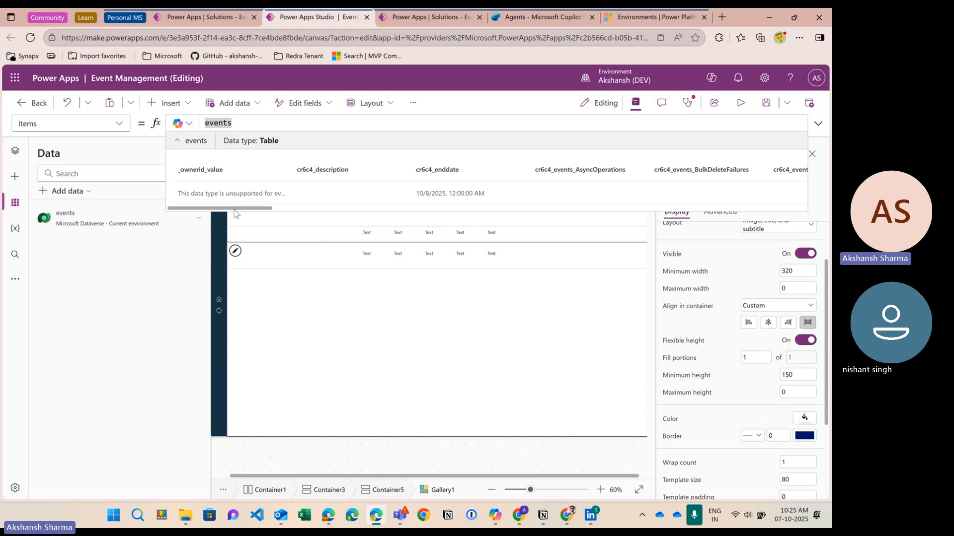
{"action": "left_click_drag", "start_coordinate": [233, 208], "coordinate": [196, 202]}
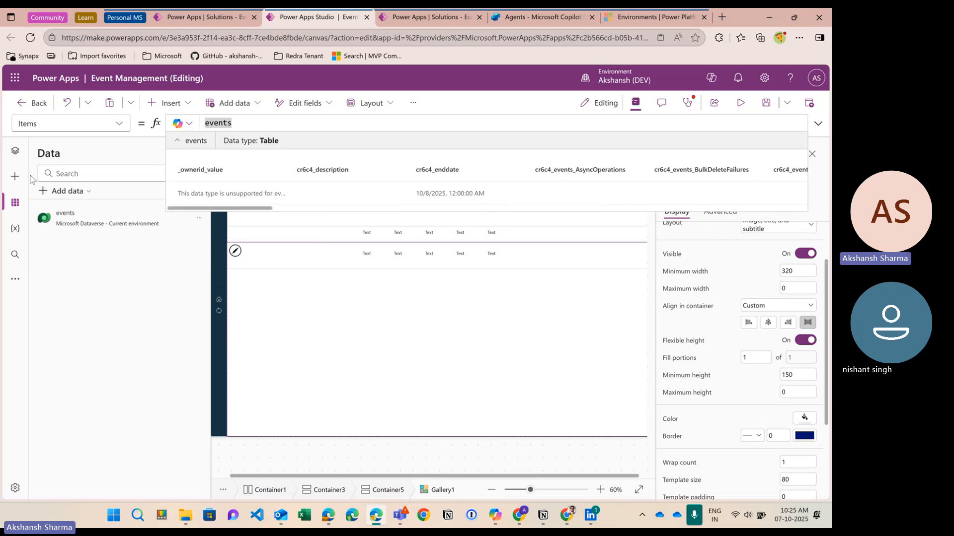
{"action": "left_click", "coordinate": [16, 153]}
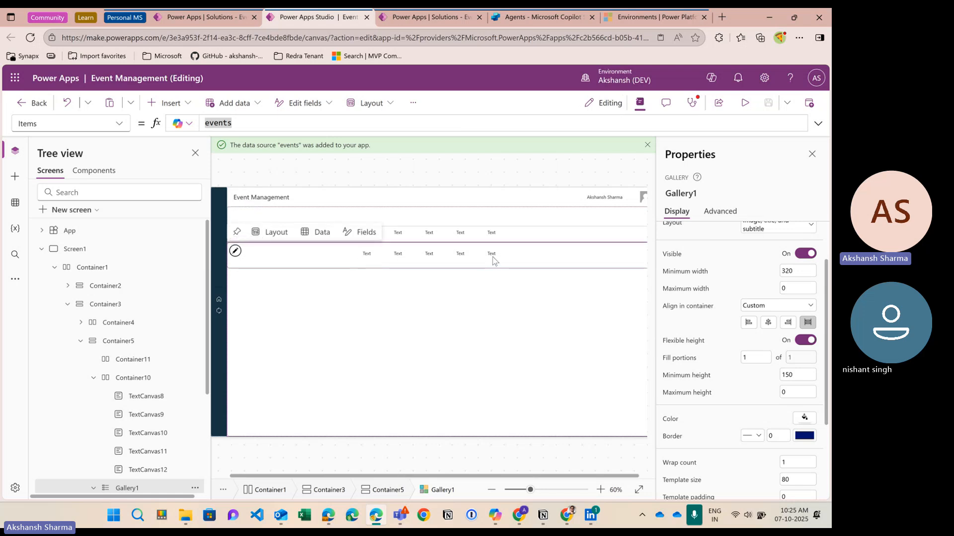
Step: Select the gallery row's first text label, then the whole gallery to inspect its data
{"action": "left_click", "coordinate": [368, 255]}
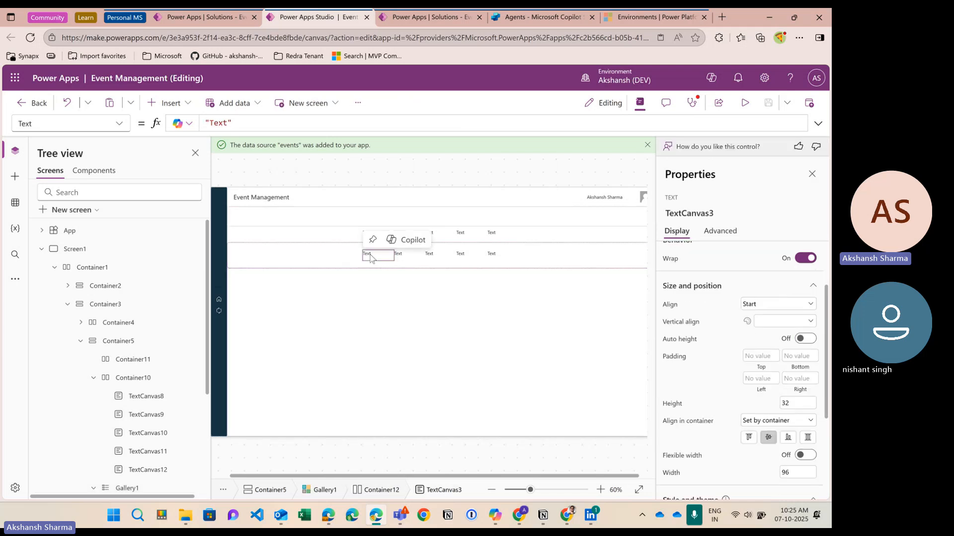
{"action": "left_click", "coordinate": [242, 127]}
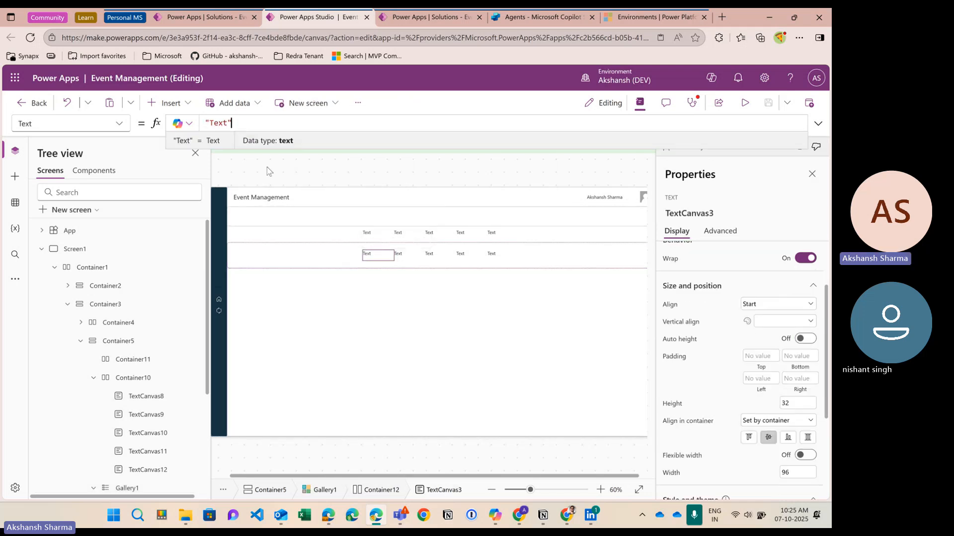
{"action": "left_click", "coordinate": [400, 311]}
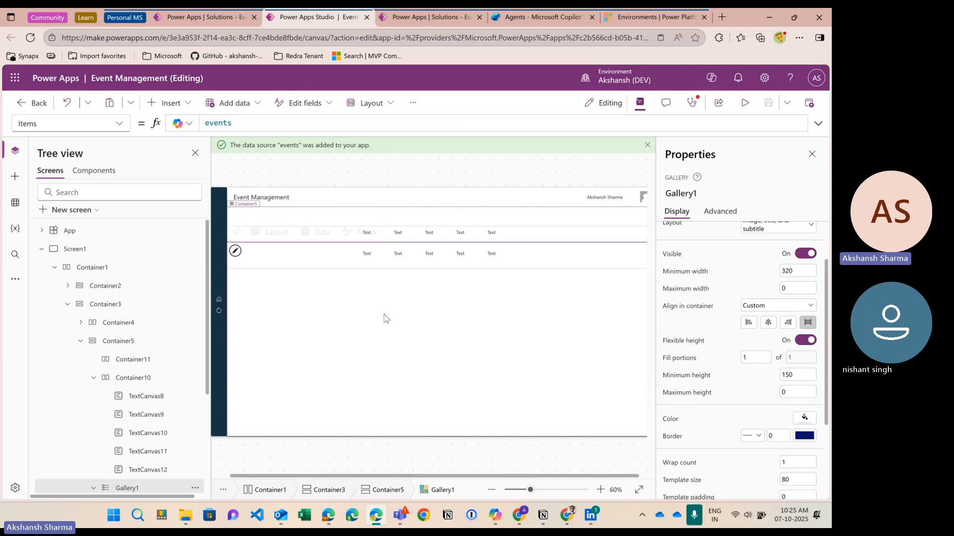
{"action": "scroll", "coordinate": [384, 317], "scroll_direction": "up", "scroll_amount": 1}
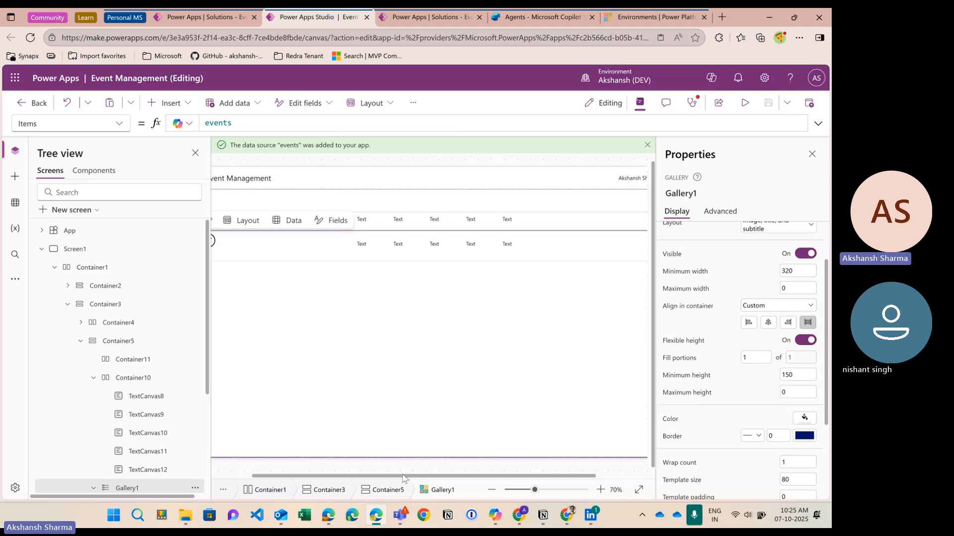
{"action": "left_click_drag", "start_coordinate": [404, 476], "coordinate": [395, 477]}
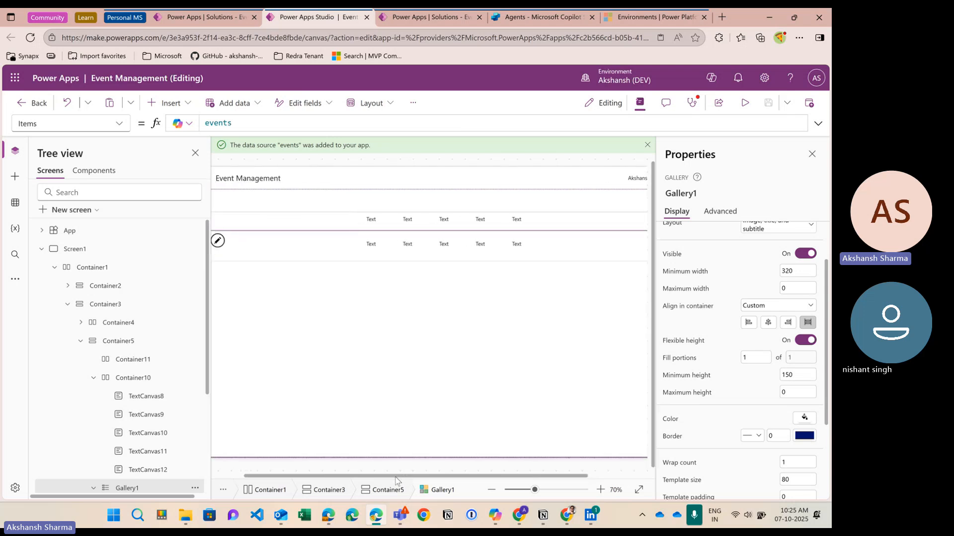
Step: Replace the first row label's "Text" placeholder formula with ThisItem
{"action": "left_click", "coordinate": [373, 247]}
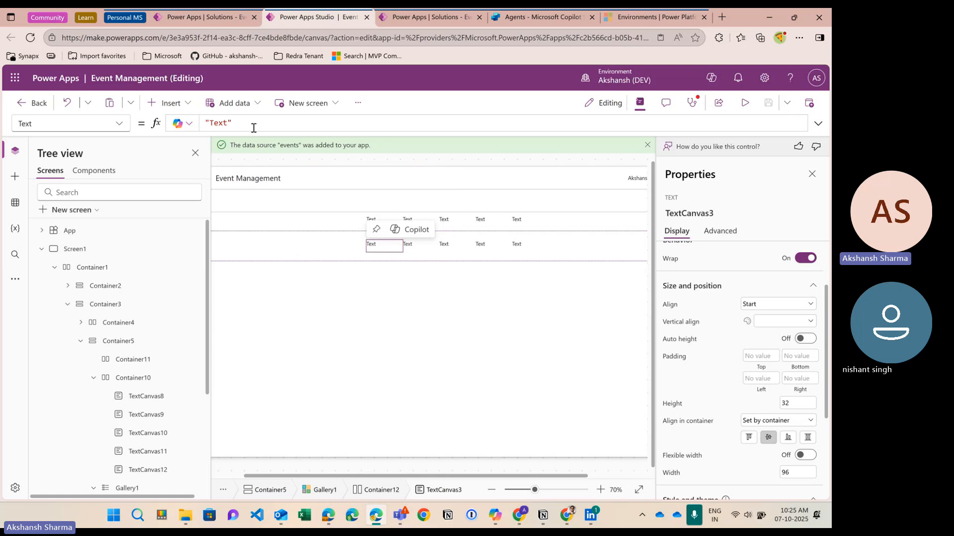
{"action": "left_click", "coordinate": [254, 127]}
{"action": "key", "text": "ctrl+a"}
{"action": "key", "text": "BackSpace"}
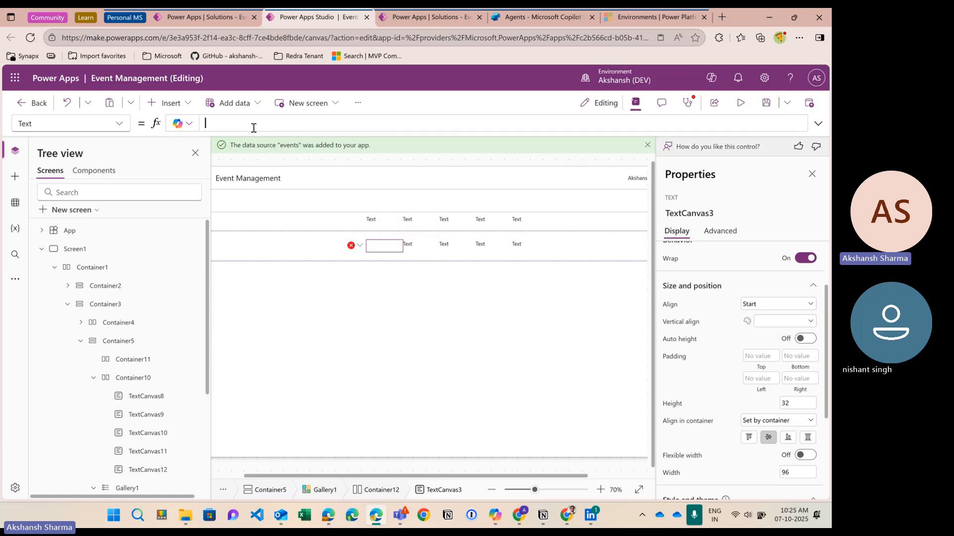
{"action": "type", "text": "ThisItem"}
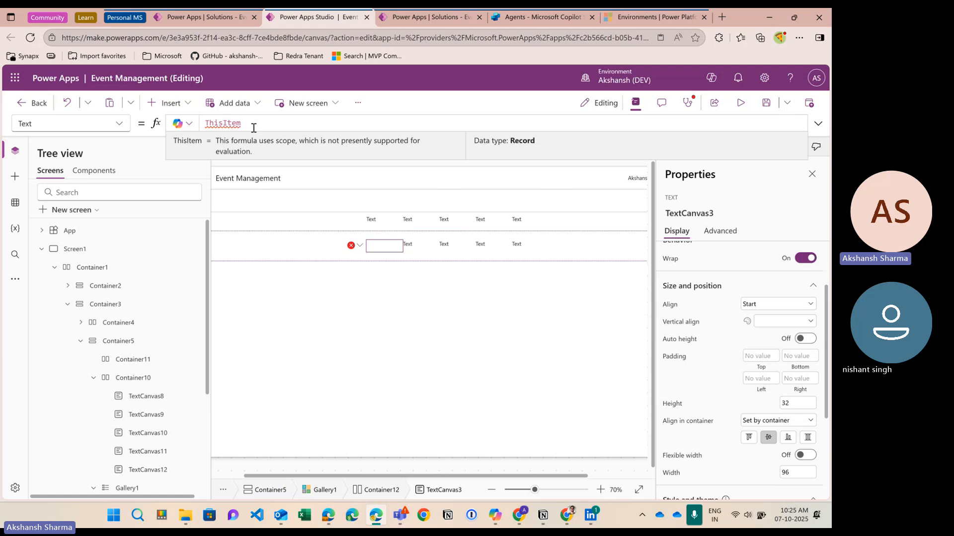
{"action": "mouse_move", "coordinate": [382, 251]}
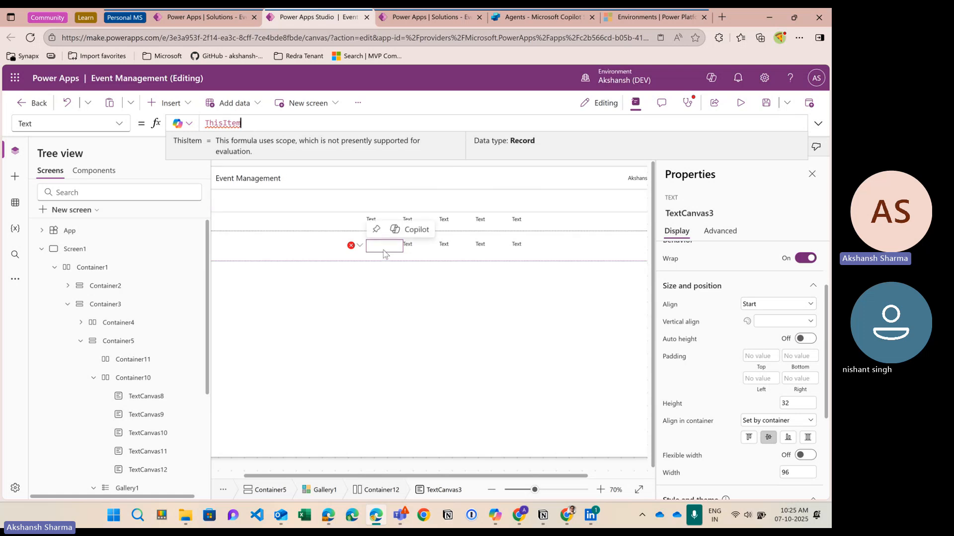
{"action": "left_click", "coordinate": [197, 18]}
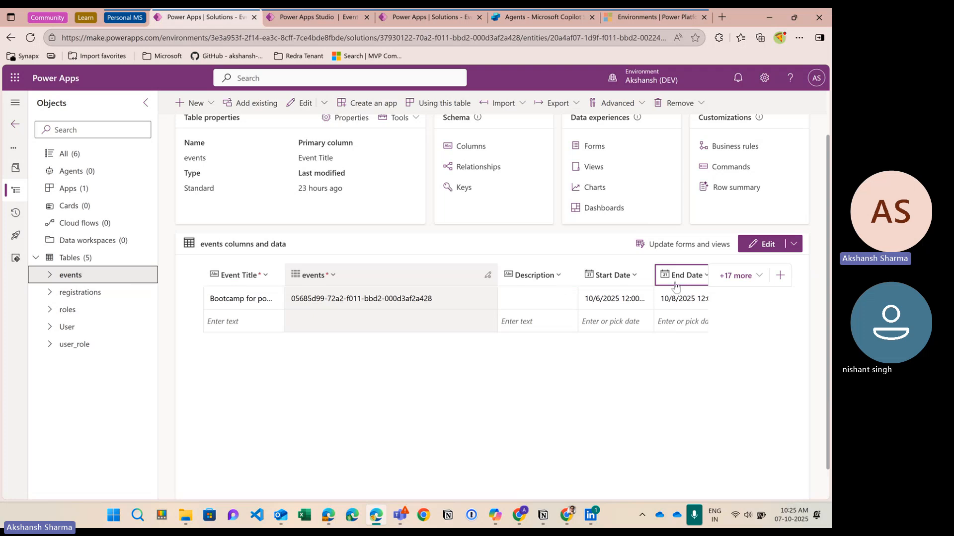
Step: Narrow the events column to read Event Title, Description, Start Date, End Date and Venue, then return to Studio
{"action": "left_click_drag", "start_coordinate": [486, 279], "coordinate": [346, 277]}
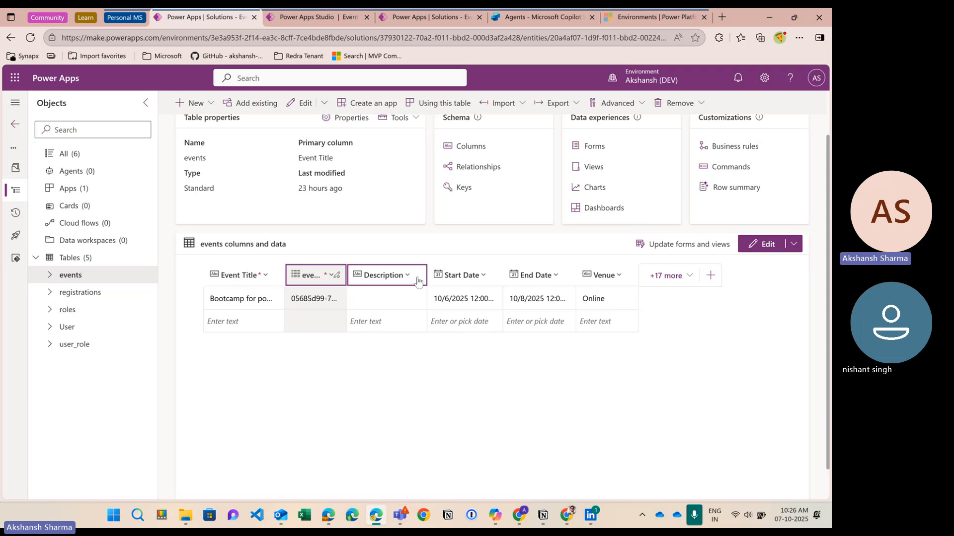
{"action": "left_click", "coordinate": [276, 15]}
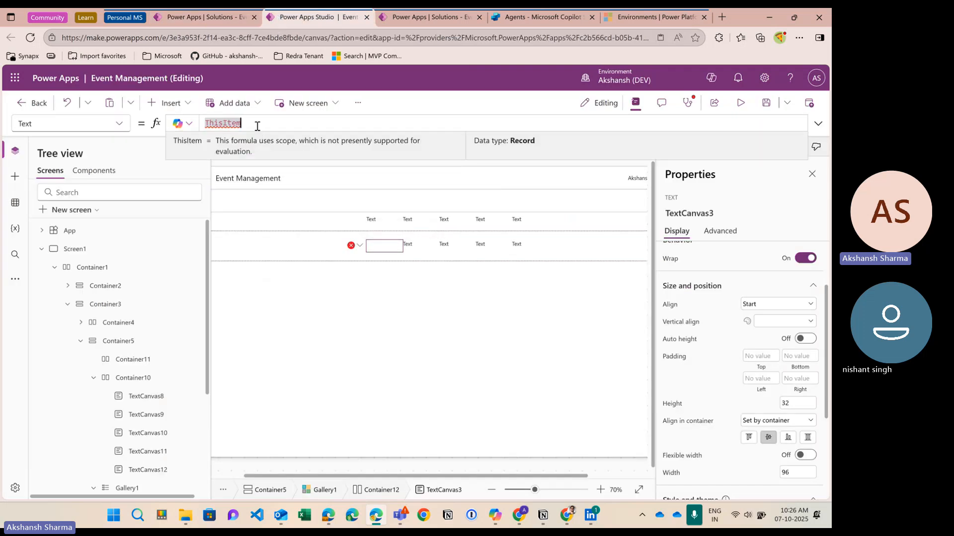
Step: Type a period after ThisItem to list the events fields, then switch to the Teams meeting window
{"action": "type", "text": "."}
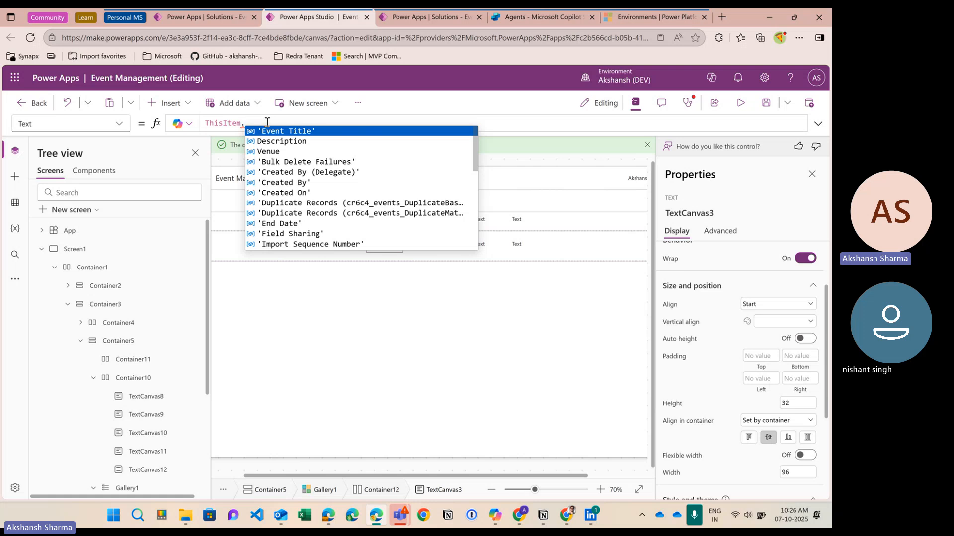
{"action": "scroll", "coordinate": [322, 215], "scroll_direction": "down", "scroll_amount": 5}
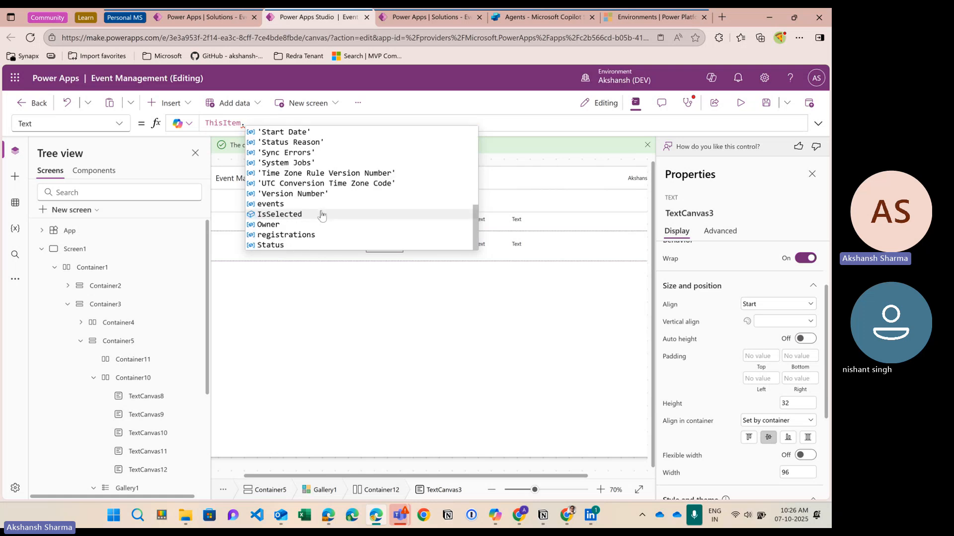
{"action": "scroll", "coordinate": [322, 215], "scroll_direction": "up", "scroll_amount": 5}
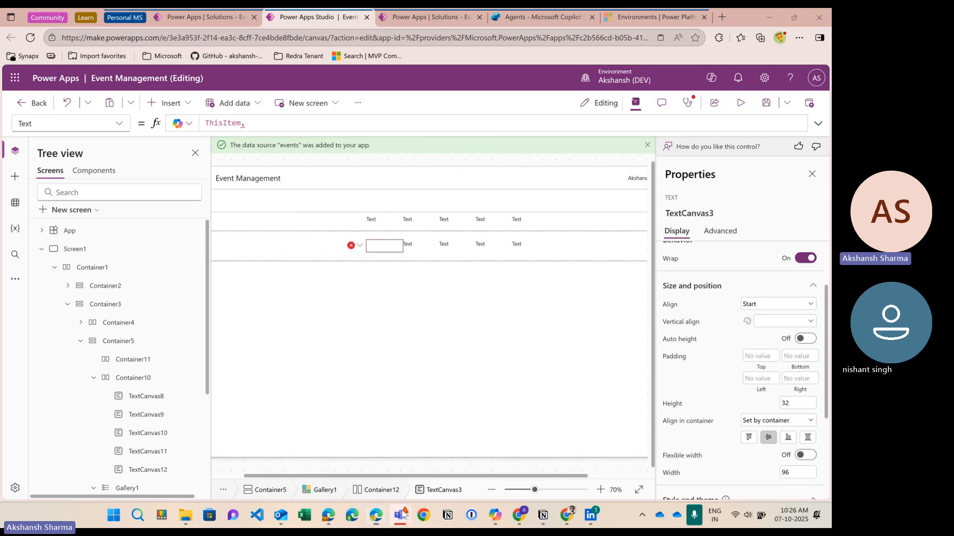
{"action": "mouse_move", "coordinate": [401, 514]}
{"action": "left_click", "coordinate": [398, 442]}
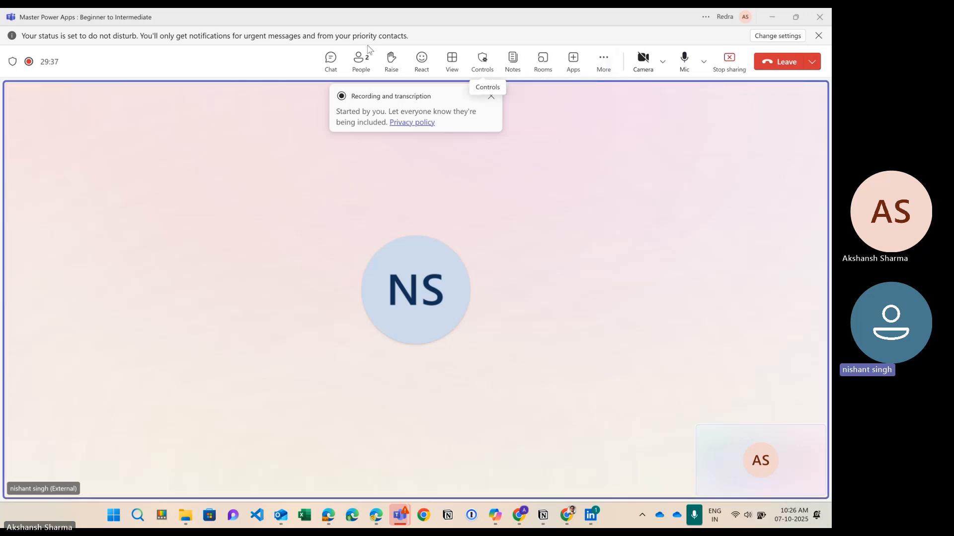
Step: Minimize the Teams meeting, change the shared window, and return to Power Apps Studio in Edge
{"action": "left_click", "coordinate": [772, 19]}
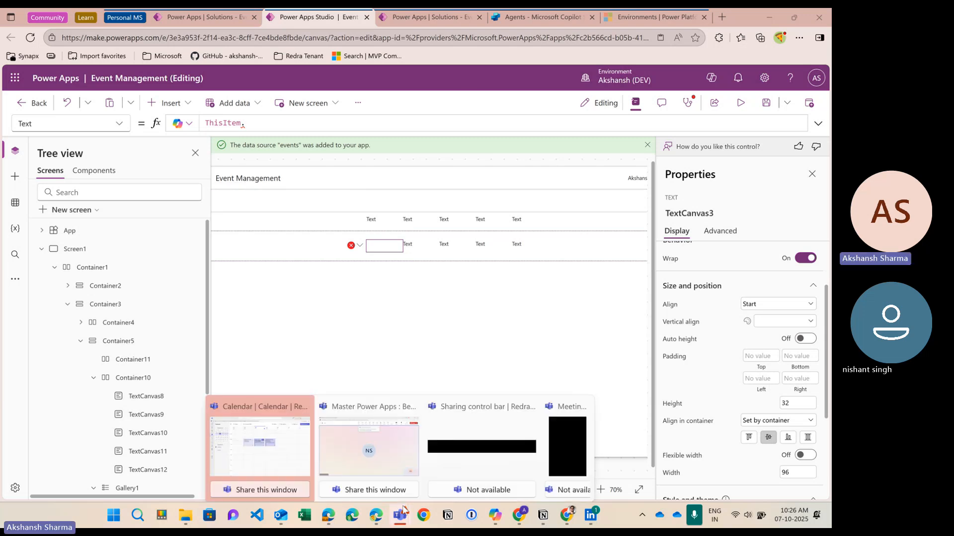
{"action": "left_click", "coordinate": [468, 21]}
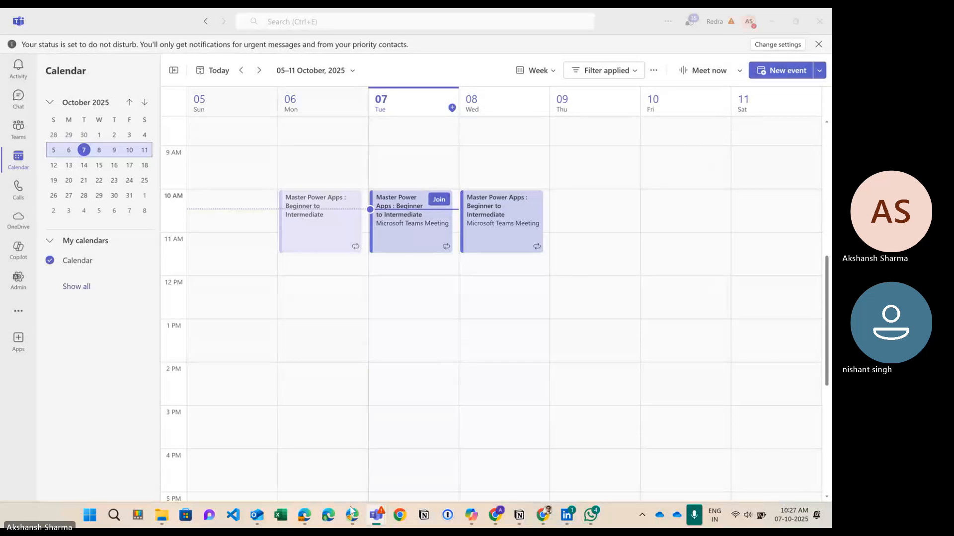
{"action": "left_click", "coordinate": [353, 517]}
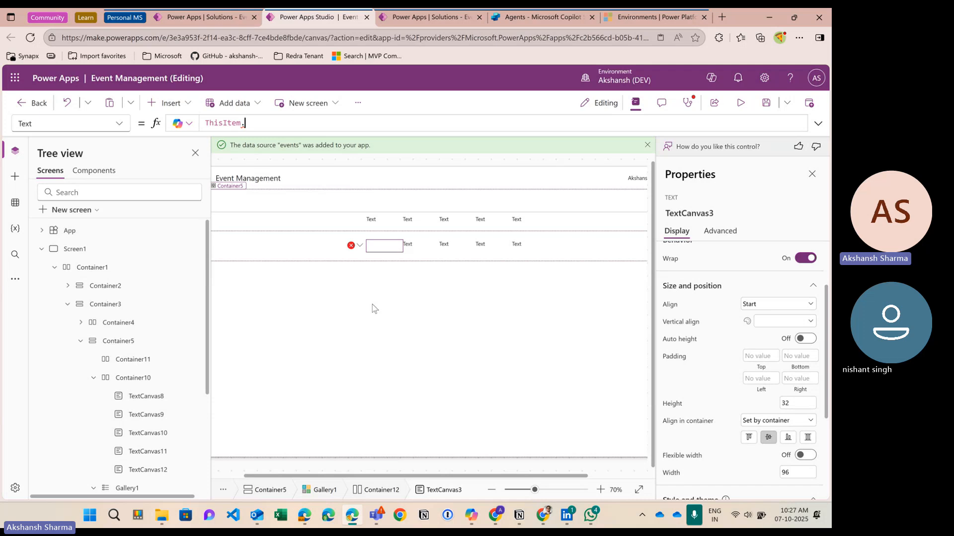
Step: Bind the first gallery label TextCanvas3 to ThisItem.'Event Title' so it shows the event name
{"action": "type", "text": "eve"}
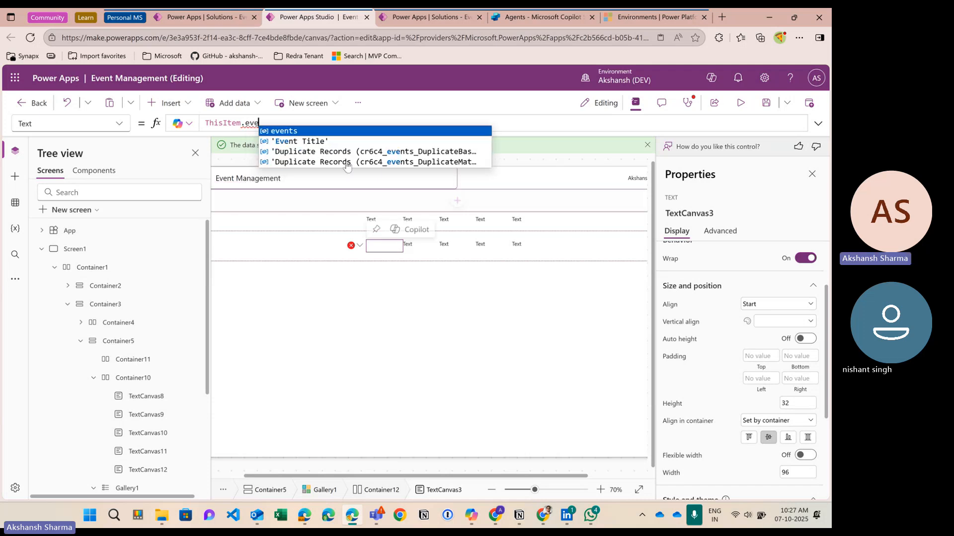
{"action": "key", "text": "Down"}
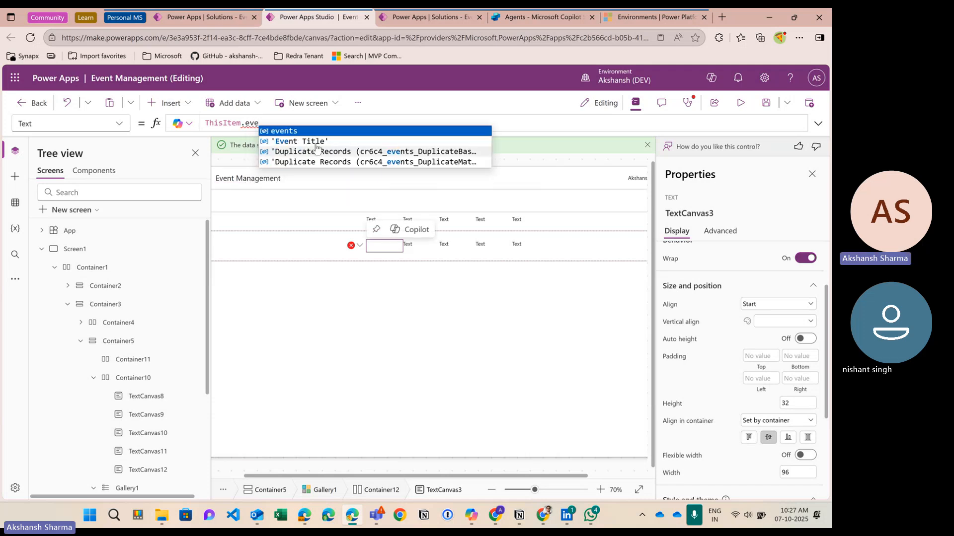
{"action": "key", "text": "Tab"}
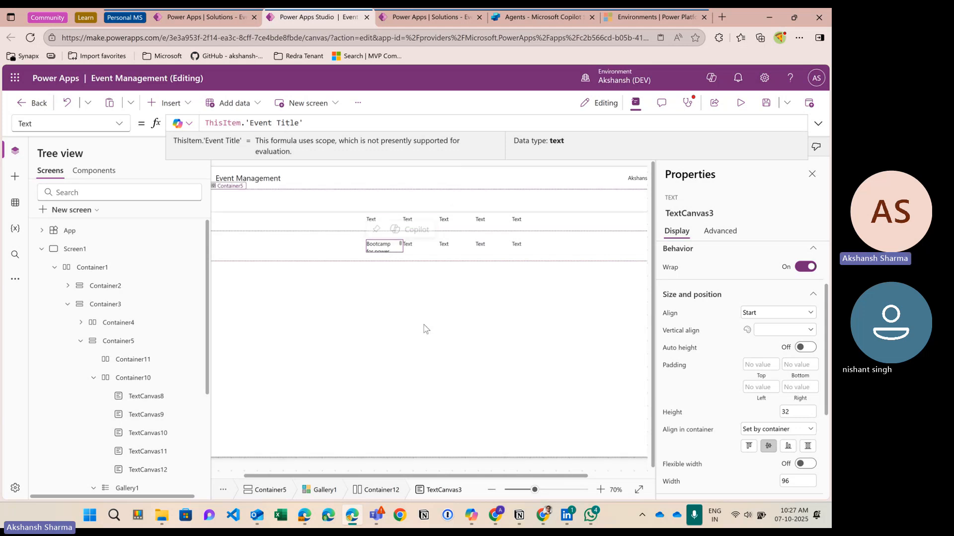
{"action": "scroll", "coordinate": [422, 328], "scroll_direction": "down", "scroll_amount": 1}
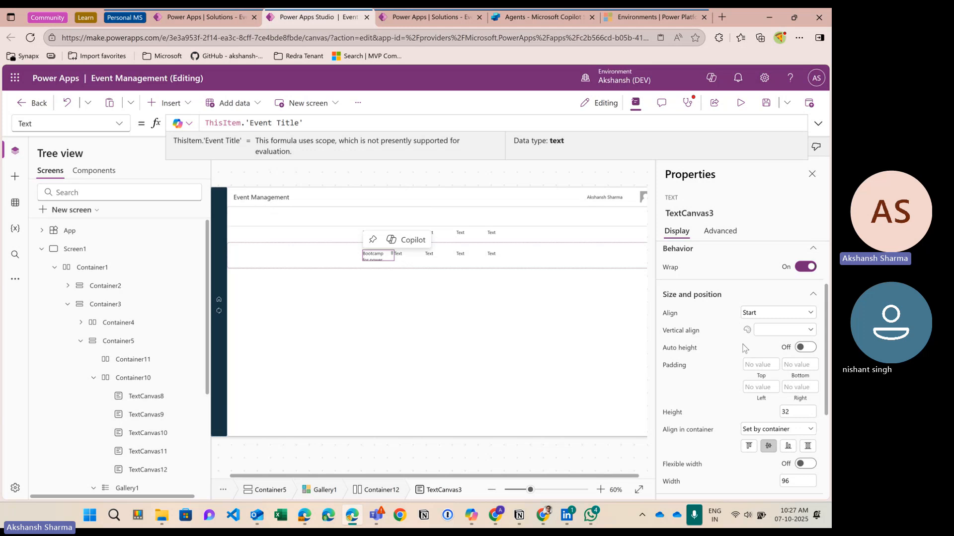
{"action": "scroll", "coordinate": [188, 353], "scroll_direction": "down", "scroll_amount": 2}
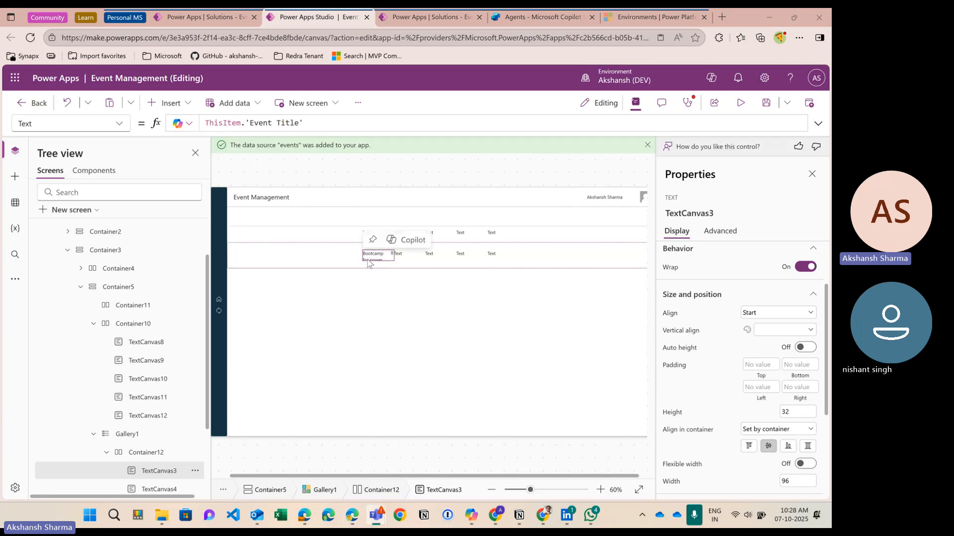
Step: Widen TextCanvas3 through 110, 130, 150 and 170 to a final width of 180
{"action": "scroll", "coordinate": [727, 398], "scroll_direction": "down", "scroll_amount": 2}
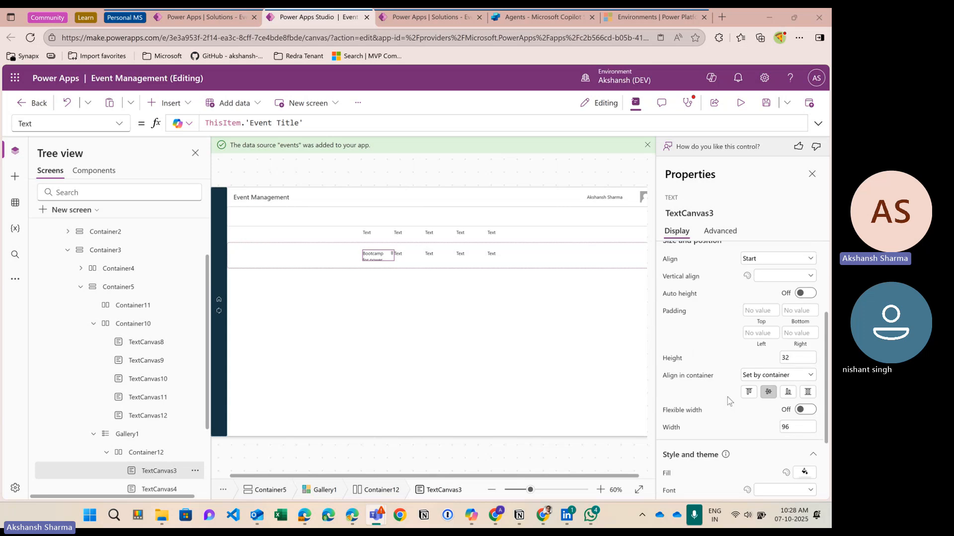
{"action": "scroll", "coordinate": [727, 397], "scroll_direction": "down", "scroll_amount": 1}
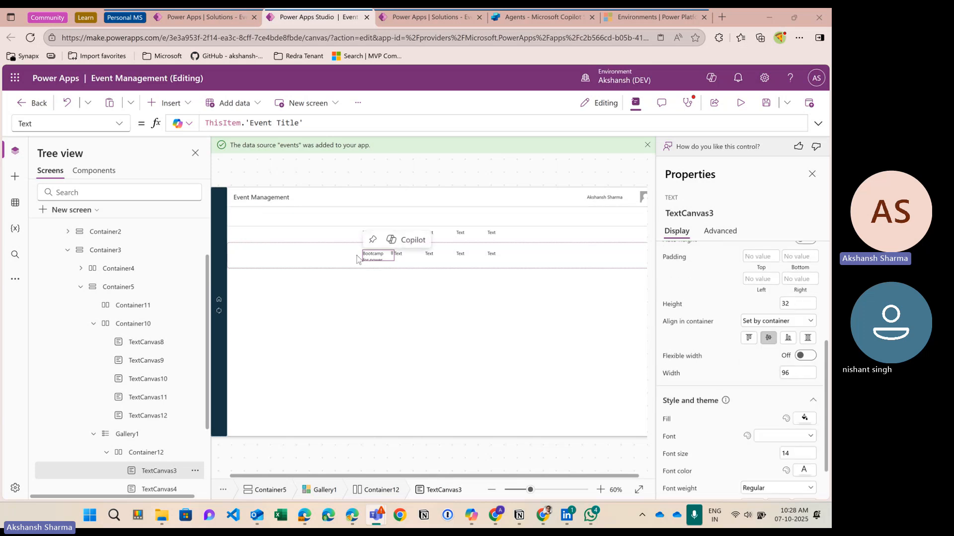
{"action": "scroll", "coordinate": [776, 411], "scroll_direction": "down", "scroll_amount": 1}
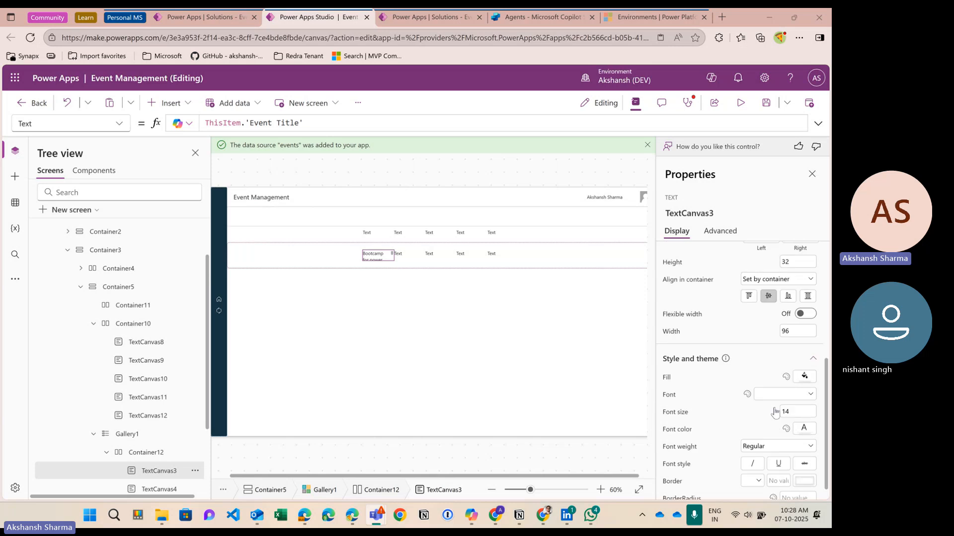
{"action": "scroll", "coordinate": [775, 412], "scroll_direction": "up", "scroll_amount": 1}
{"action": "scroll", "coordinate": [772, 408], "scroll_direction": "up", "scroll_amount": 1}
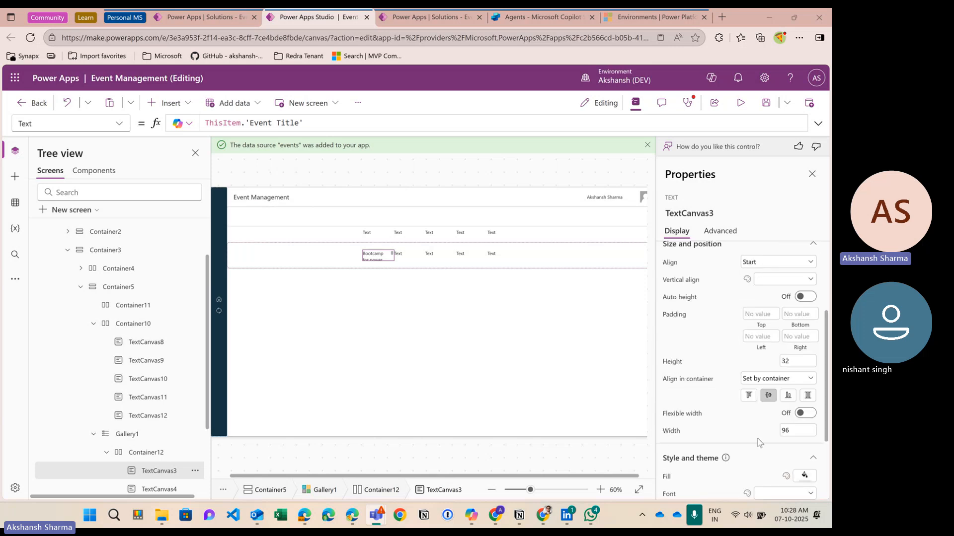
{"action": "left_click", "coordinate": [793, 428]}
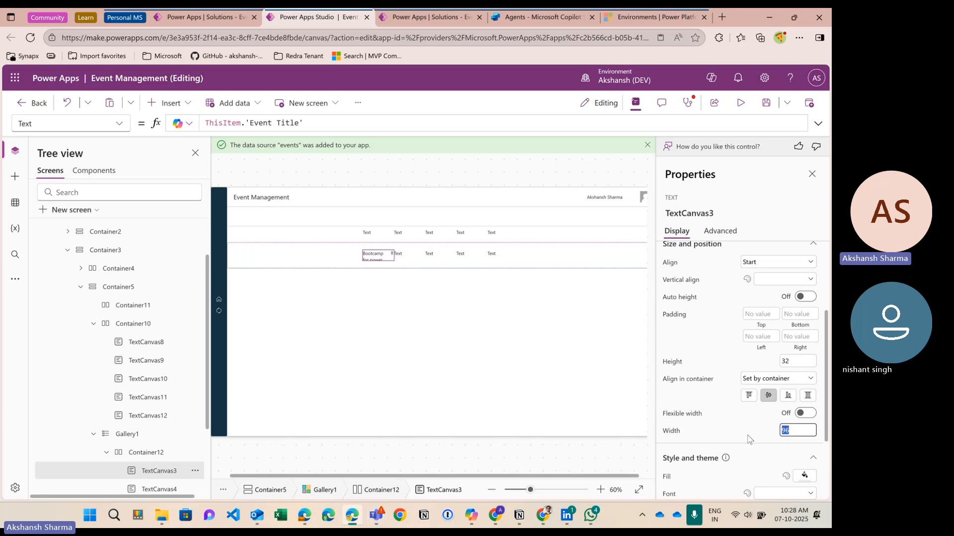
{"action": "type", "text": "110"}
{"action": "key", "text": "Return"}
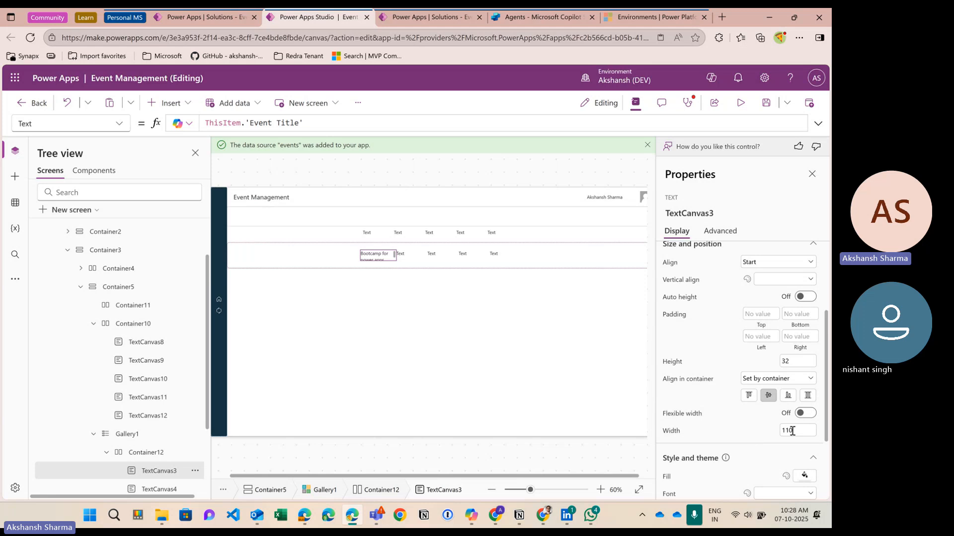
{"action": "left_click", "coordinate": [794, 430]}
{"action": "type", "text": "130"}
{"action": "key", "text": "Return"}
{"action": "left_click", "coordinate": [778, 431]}
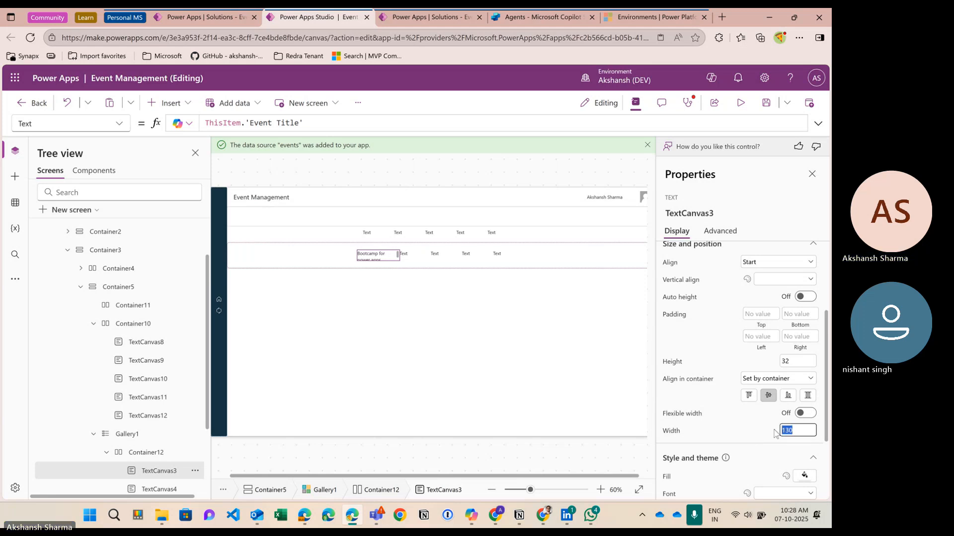
{"action": "type", "text": "150"}
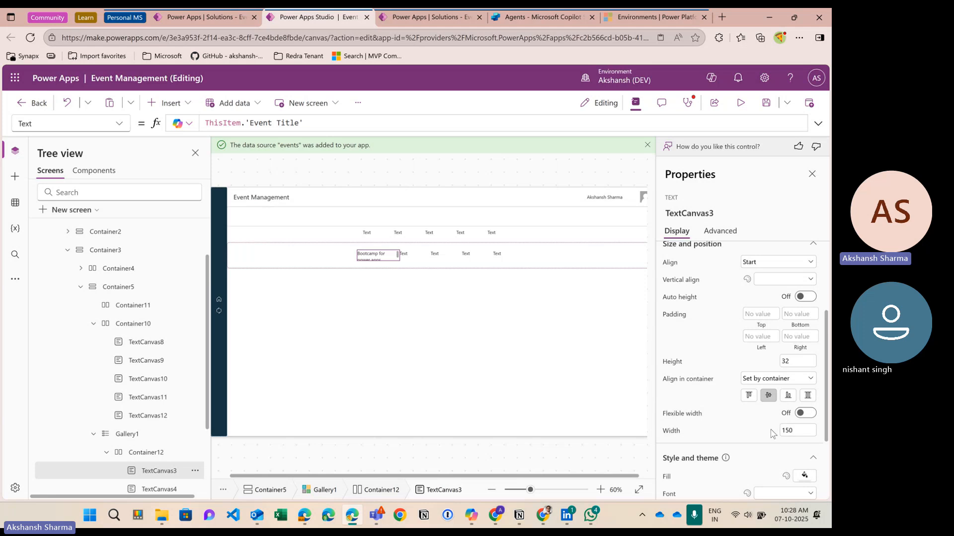
{"action": "key", "text": "Return"}
{"action": "left_click", "coordinate": [776, 432]}
{"action": "type", "text": "170"}
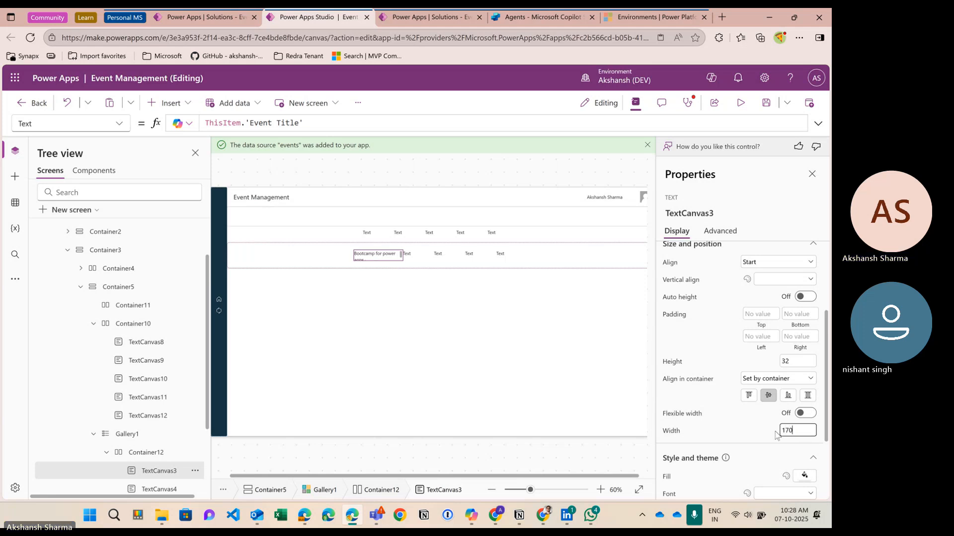
{"action": "key", "text": "Return"}
{"action": "left_click", "coordinate": [803, 431]}
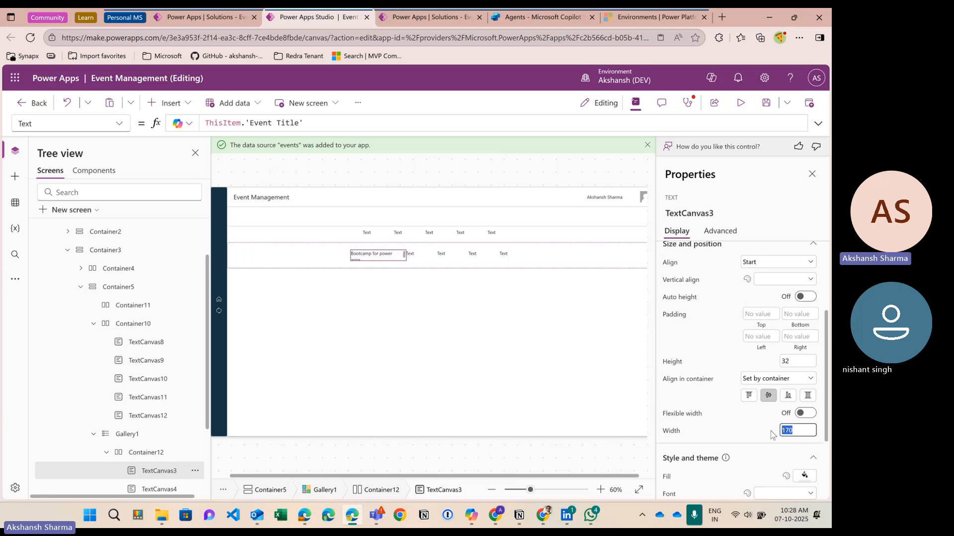
{"action": "type", "text": "180"}
{"action": "key", "text": "Return"}
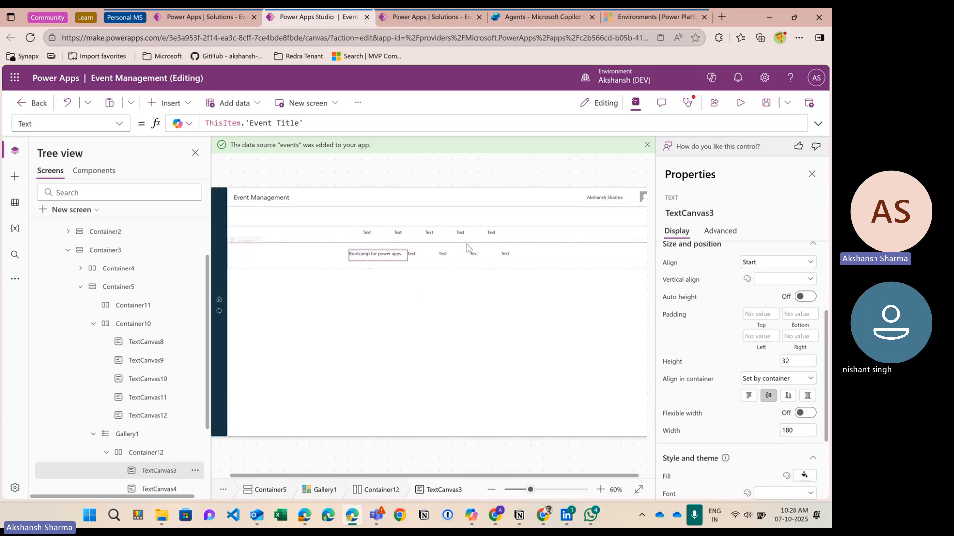
{"action": "left_click", "coordinate": [369, 238]}
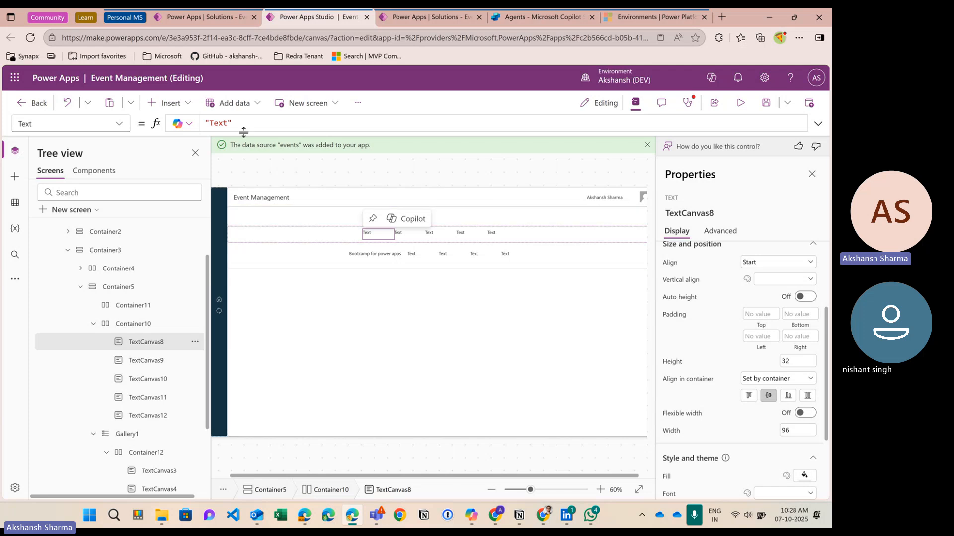
Step: Make the first header label 180 wide and set its text to "Event Title"
{"action": "left_click", "coordinate": [796, 430]}
{"action": "type", "text": "180"}
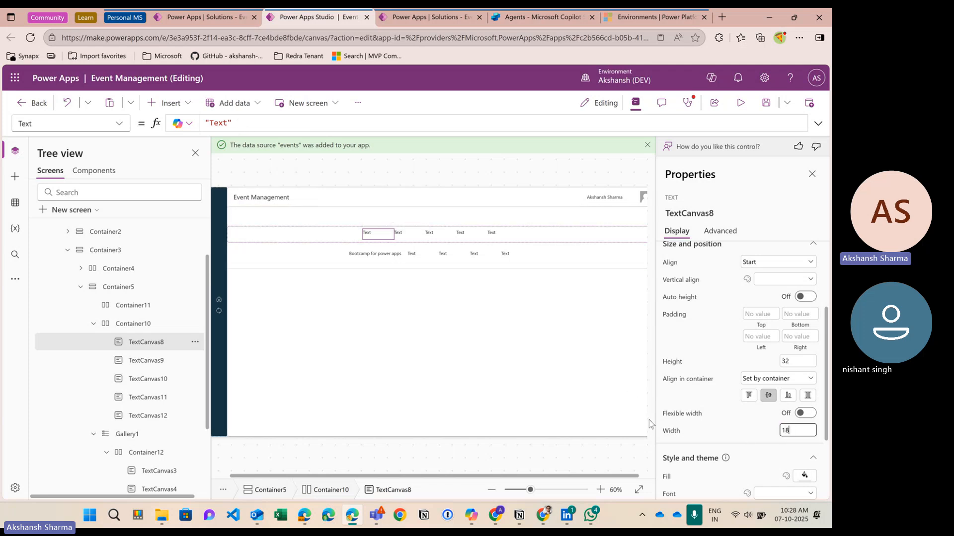
{"action": "left_click", "coordinate": [732, 428]}
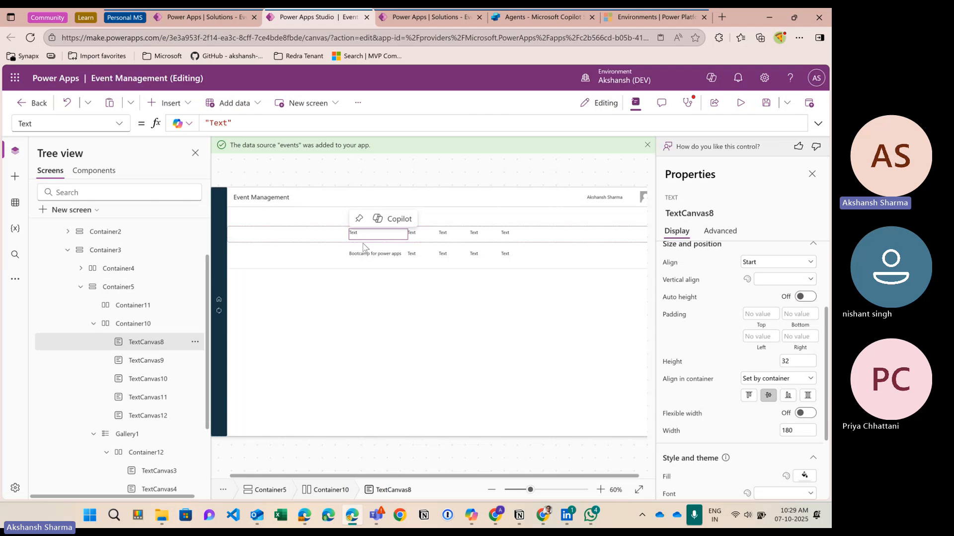
{"action": "triple_click", "coordinate": [252, 131]}
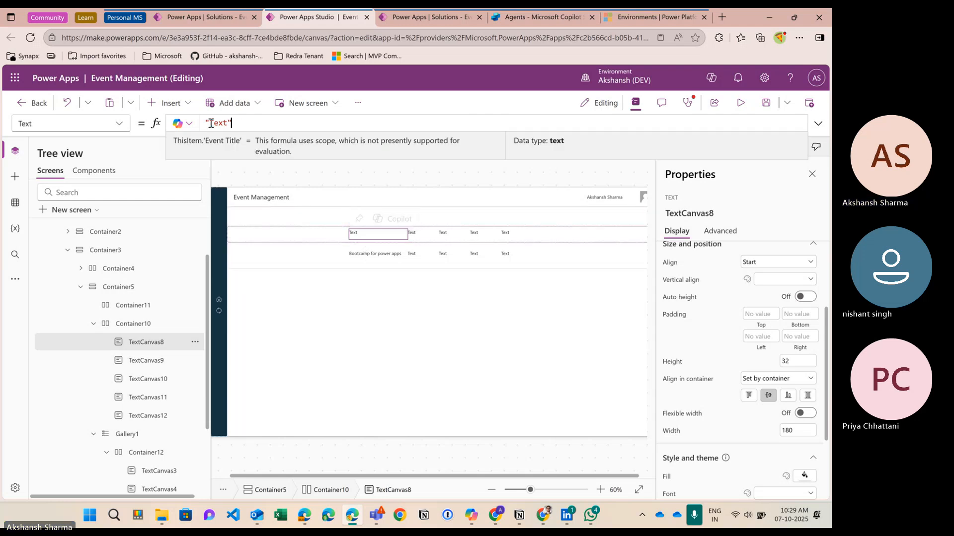
{"action": "key", "text": "Right"}
{"action": "key", "text": "Left"}
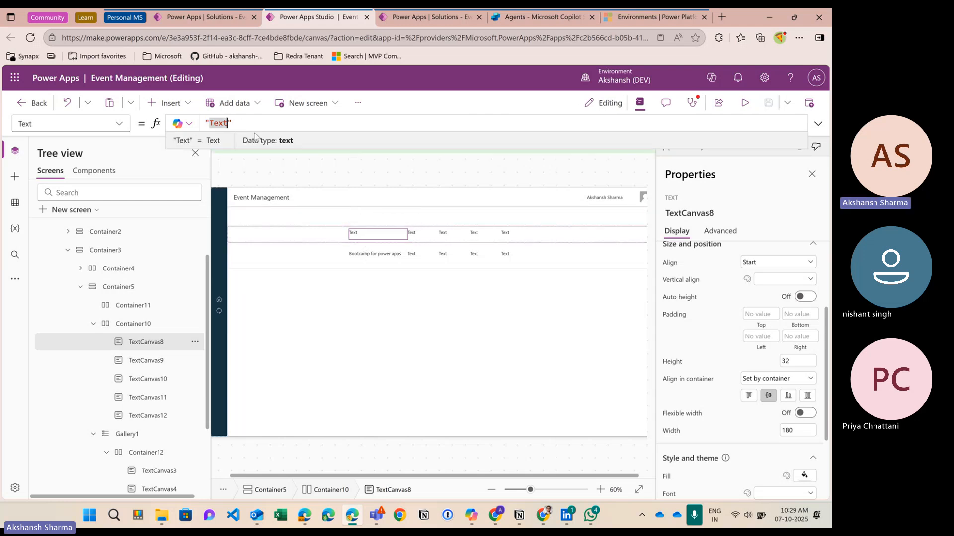
{"action": "key", "text": "BackSpace"}
{"action": "key", "text": "BackSpace"}
{"action": "key", "text": "BackSpace"}
{"action": "key", "text": "BackSpace"}
{"action": "type", "text": "ev"}
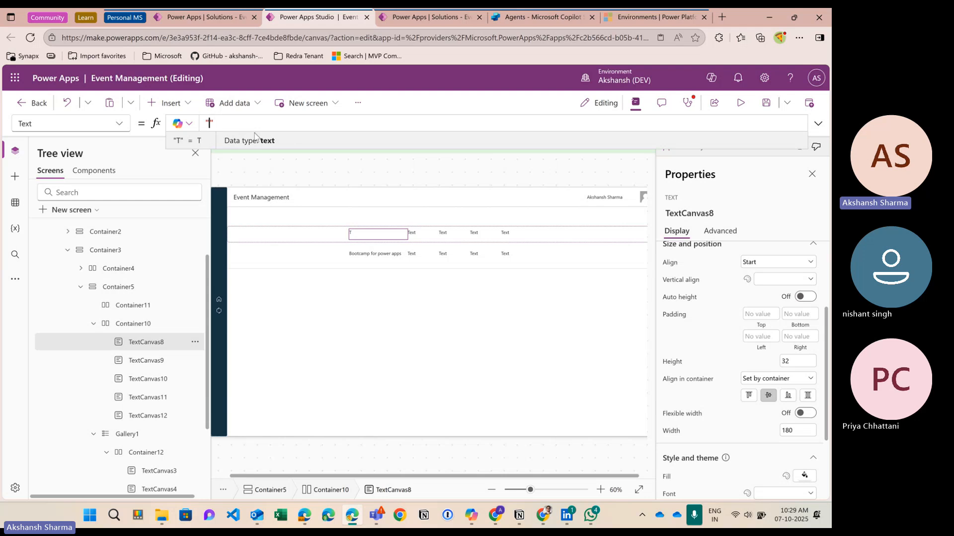
{"action": "key", "text": "BackSpace"}
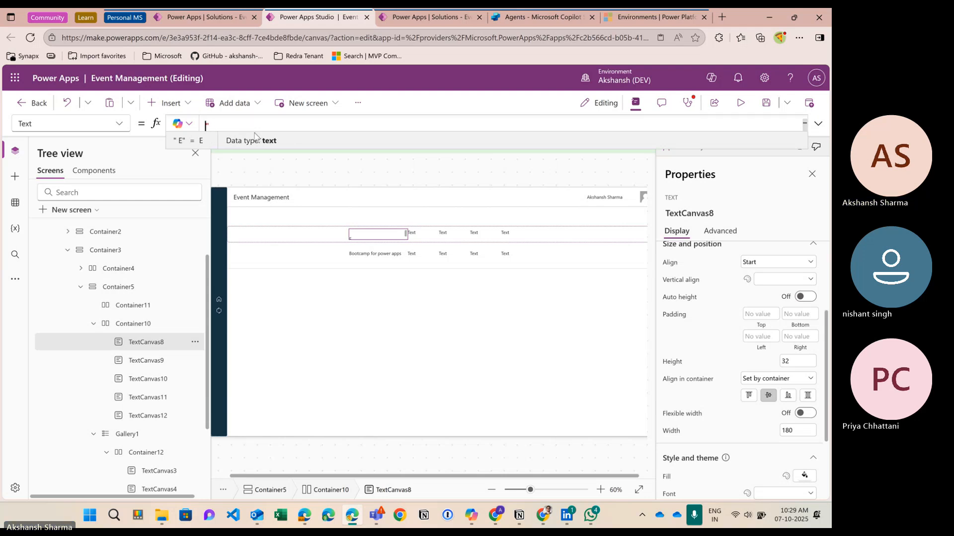
{"action": "type", "text": "\""}
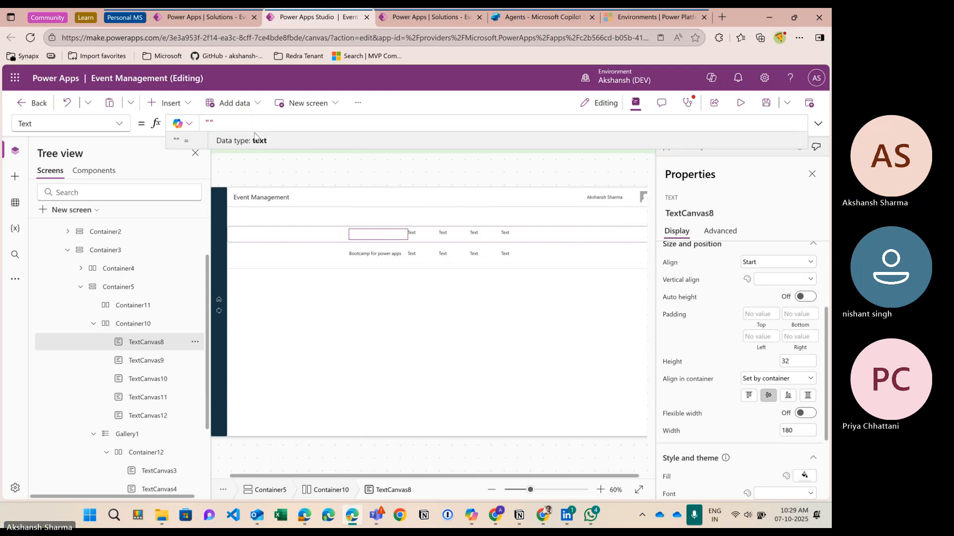
{"action": "type", "text": "Event Ti"}
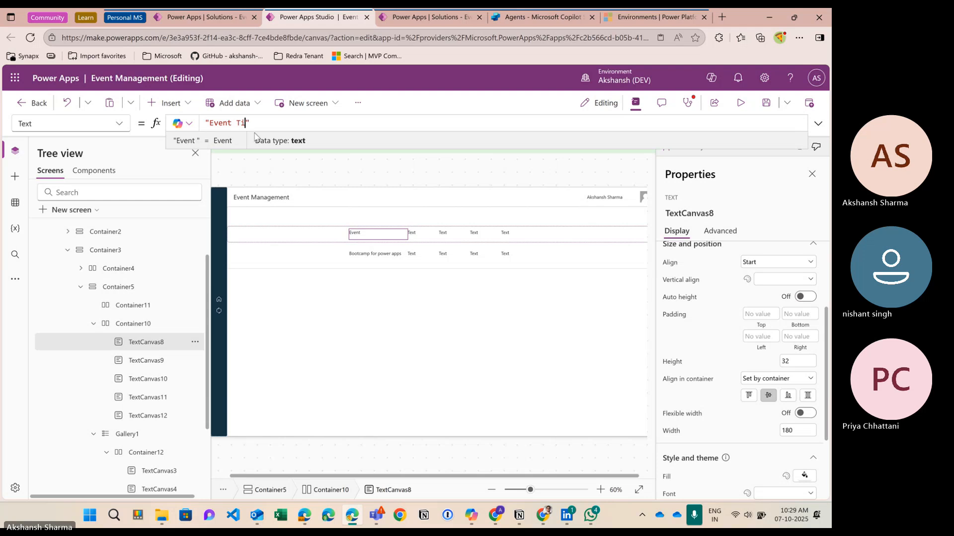
{"action": "type", "text": "tle"}
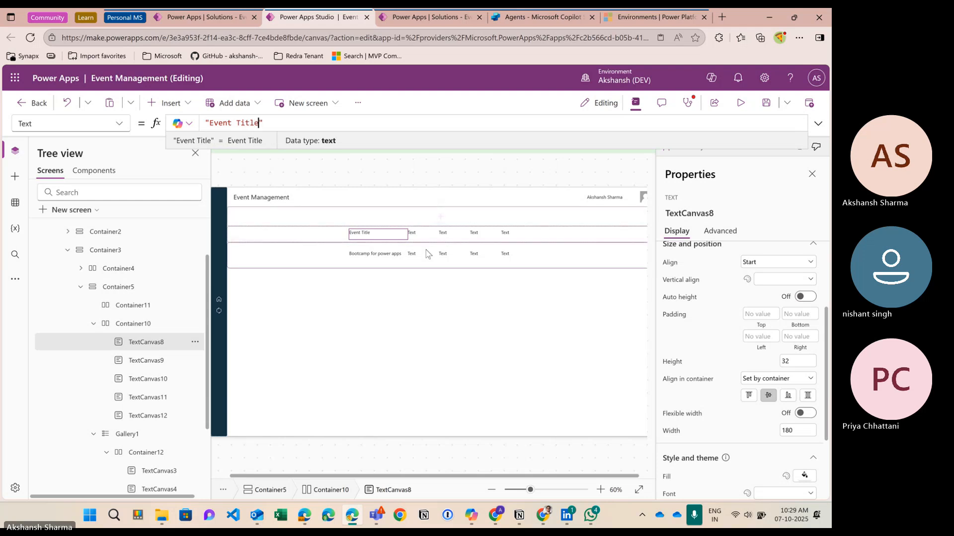
Step: After checking the events table columns, set the second header's text to "Description"
{"action": "left_click", "coordinate": [414, 234]}
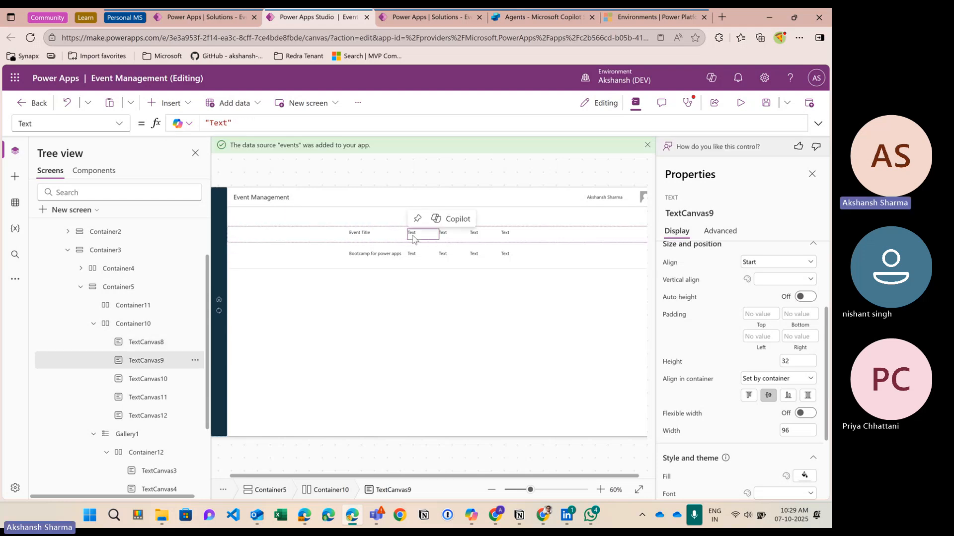
{"action": "left_click", "coordinate": [199, 18]}
{"action": "left_click", "coordinate": [283, 17]}
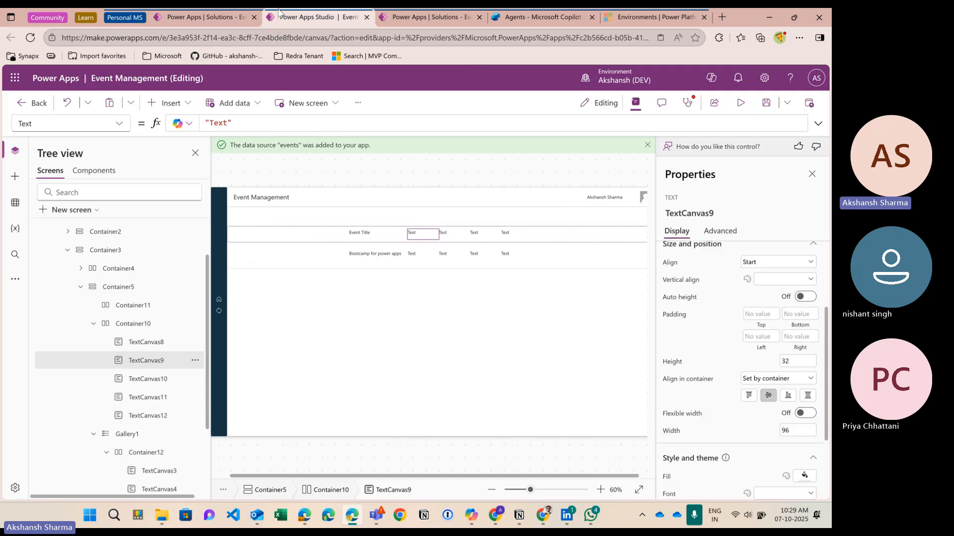
{"action": "left_click", "coordinate": [179, 19]}
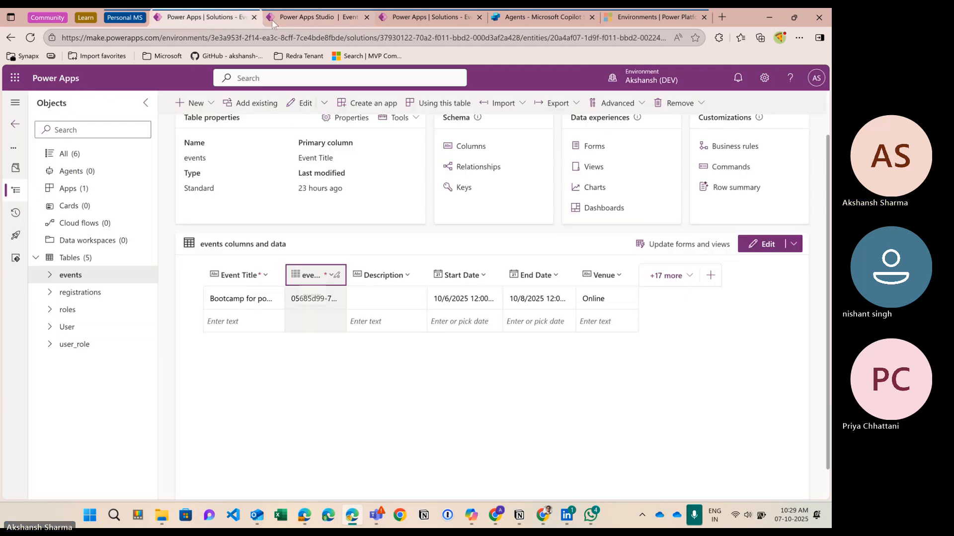
{"action": "left_click", "coordinate": [306, 17]}
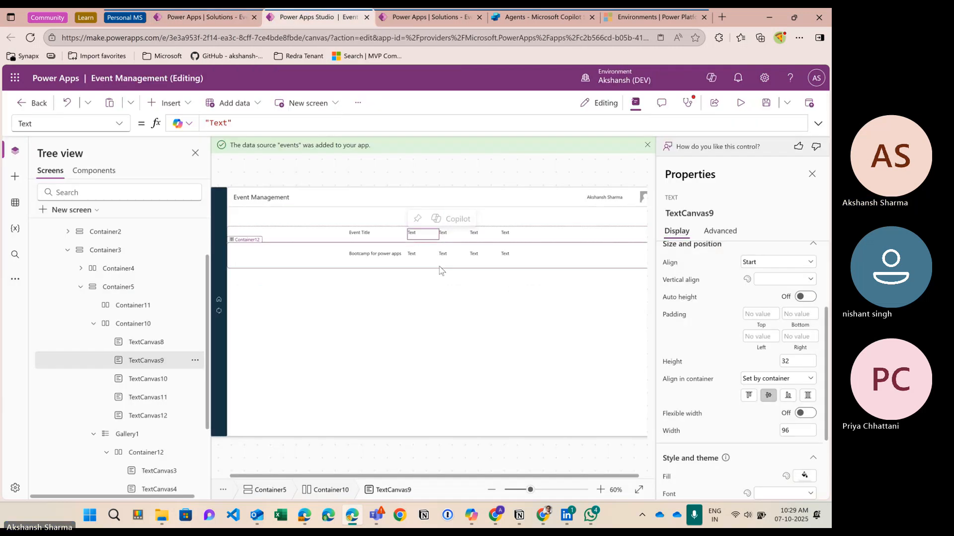
{"action": "left_click", "coordinate": [233, 124]}
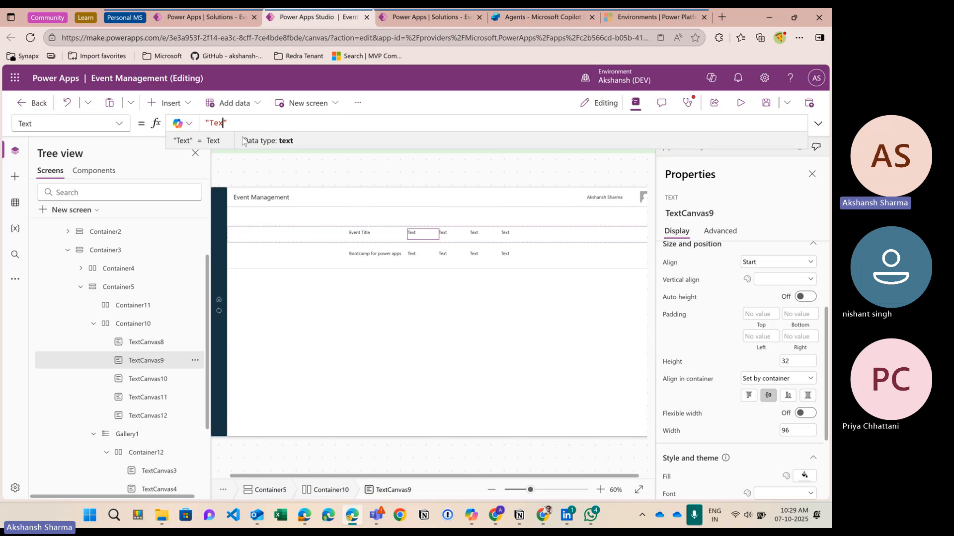
{"action": "key", "text": "BackSpace"}
{"action": "key", "text": "BackSpace"}
{"action": "key", "text": "BackSpace"}
{"action": "type", "text": "Description"}
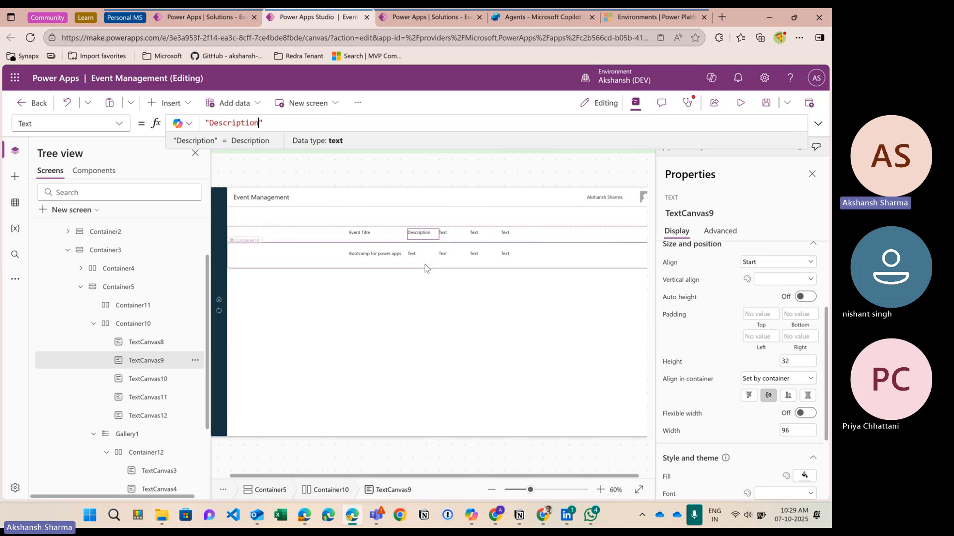
Step: Bind the gallery row's second label to ThisItem.Description
{"action": "left_click", "coordinate": [415, 255]}
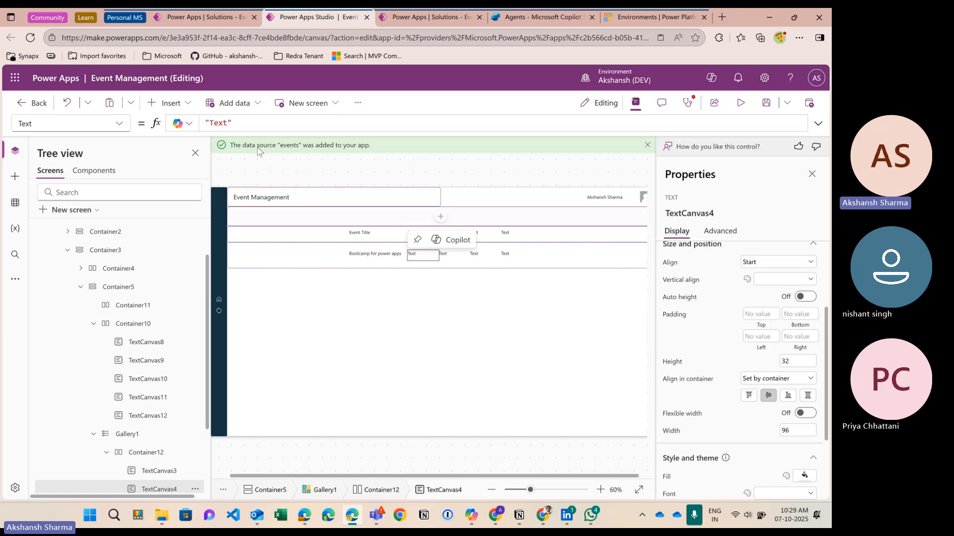
{"action": "left_click", "coordinate": [245, 126]}
{"action": "key", "text": "BackSpace"}
{"action": "key", "text": "BackSpace"}
{"action": "key", "text": "BackSpace"}
{"action": "key", "text": "BackSpace"}
{"action": "type", "text": "Th"}
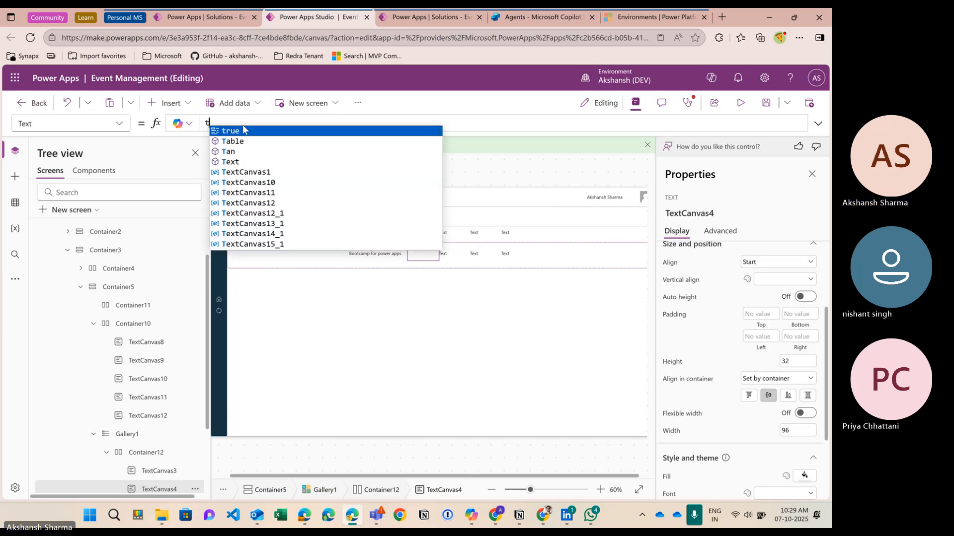
{"action": "type", "text": "isItem"}
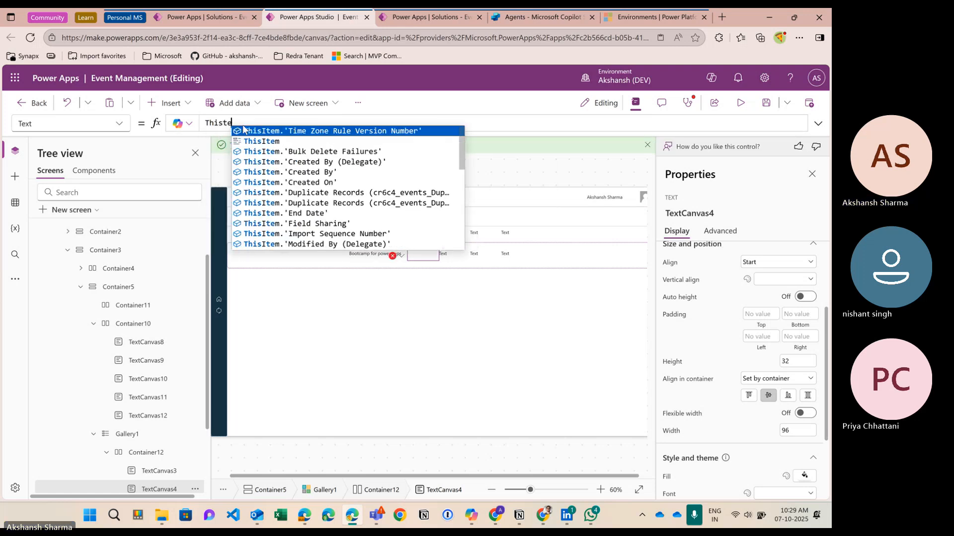
{"action": "key", "text": "Escape"}
{"action": "type", "text": ".Description"}
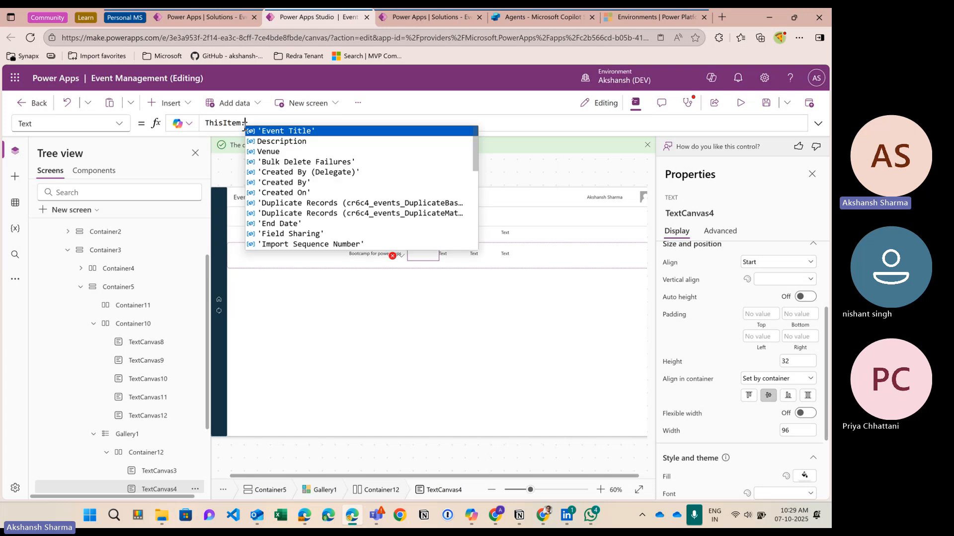
{"action": "key", "text": "Tab"}
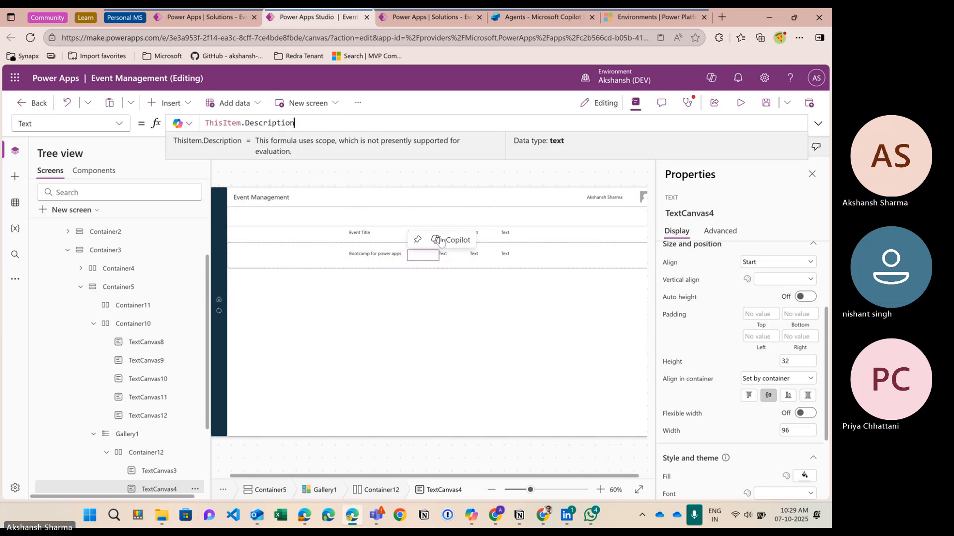
Step: Set the third header label's text to "Start Date"
{"action": "left_click", "coordinate": [474, 234]}
{"action": "left_click", "coordinate": [452, 237]}
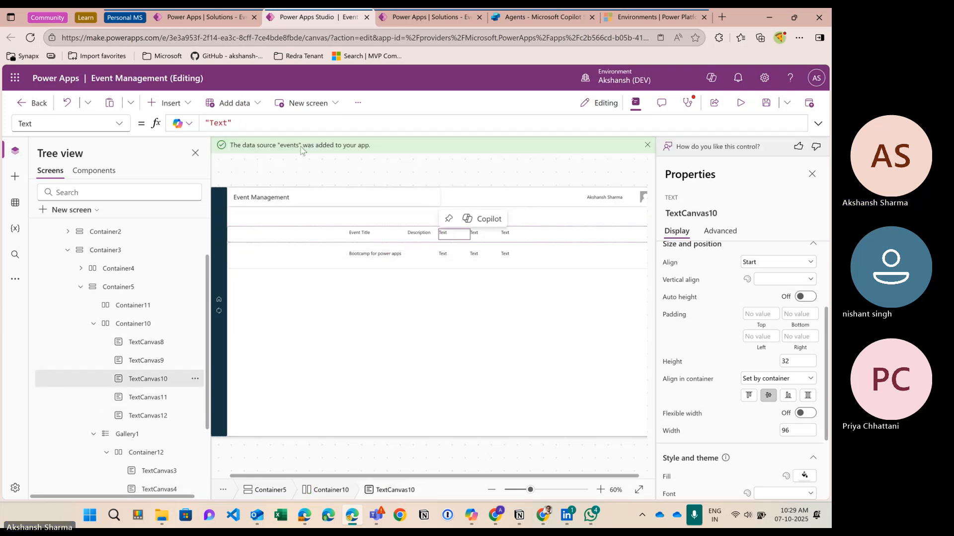
{"action": "left_click", "coordinate": [255, 126]}
{"action": "key", "text": "BackSpace"}
{"action": "key", "text": "BackSpace"}
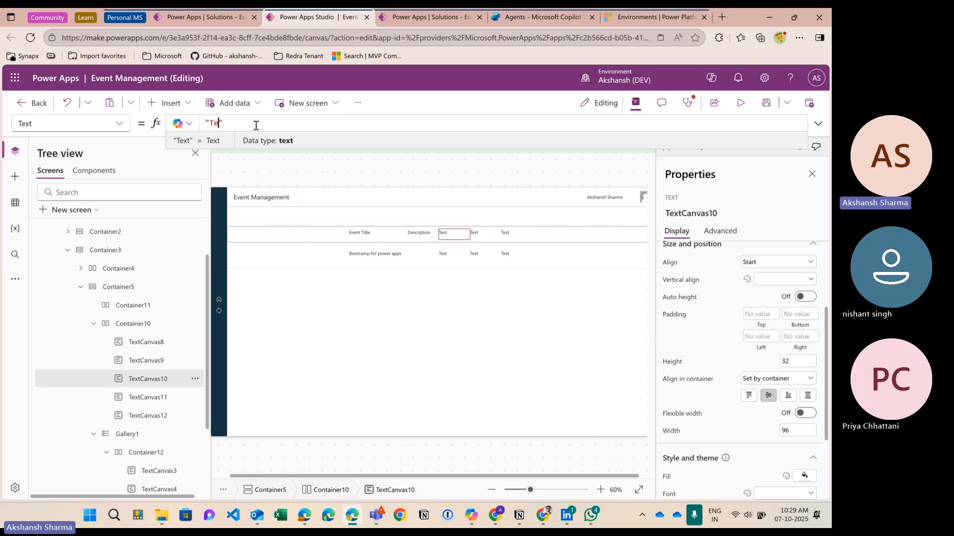
{"action": "type", "text": "\"Stat"}
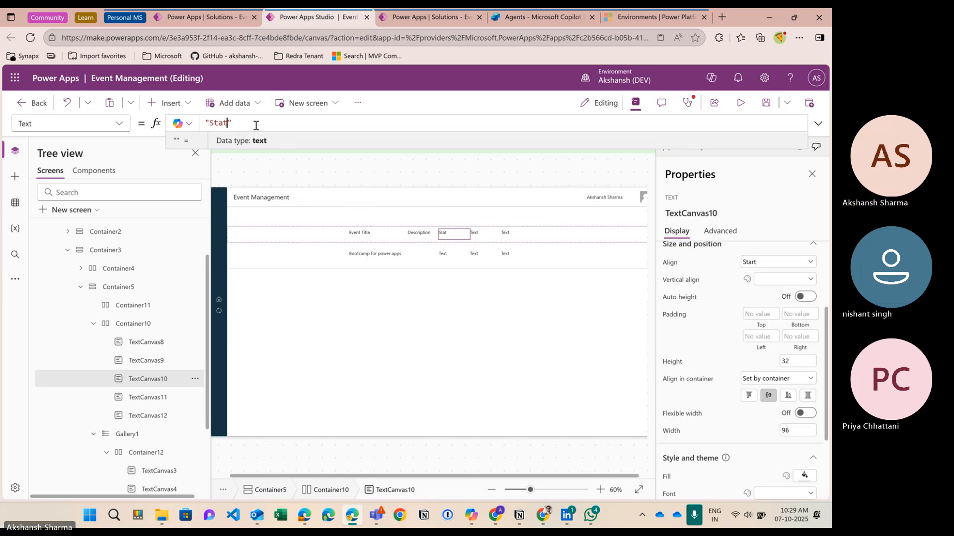
{"action": "type", "text": "rt Date"}
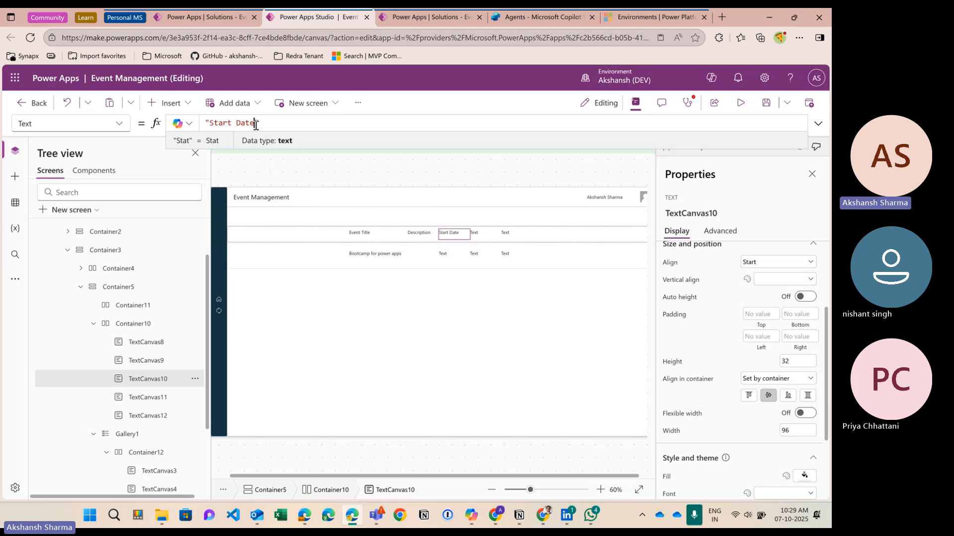
Step: Set the fourth and fifth header labels to "End Date" and "Venue"
{"action": "left_click", "coordinate": [474, 234]}
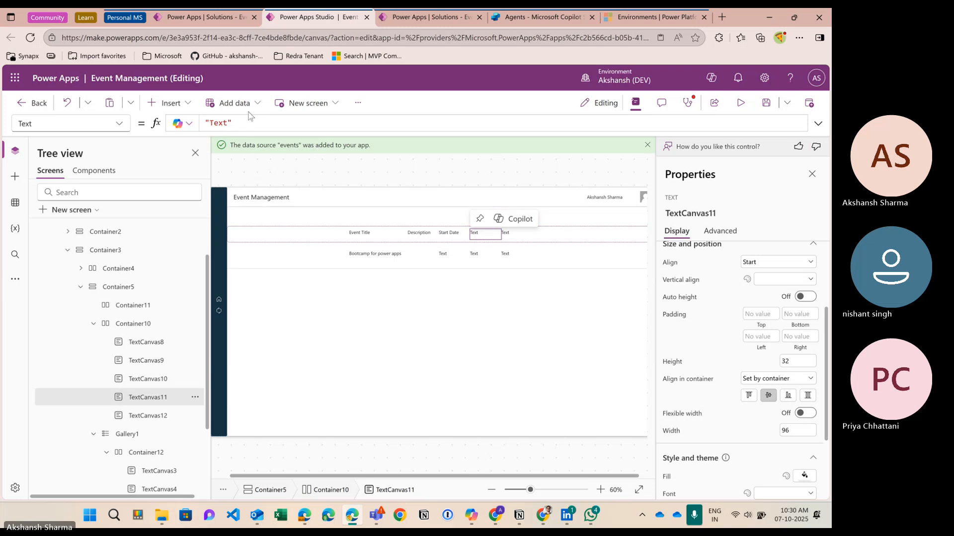
{"action": "left_click", "coordinate": [246, 131]}
{"action": "key", "text": "BackSpace"}
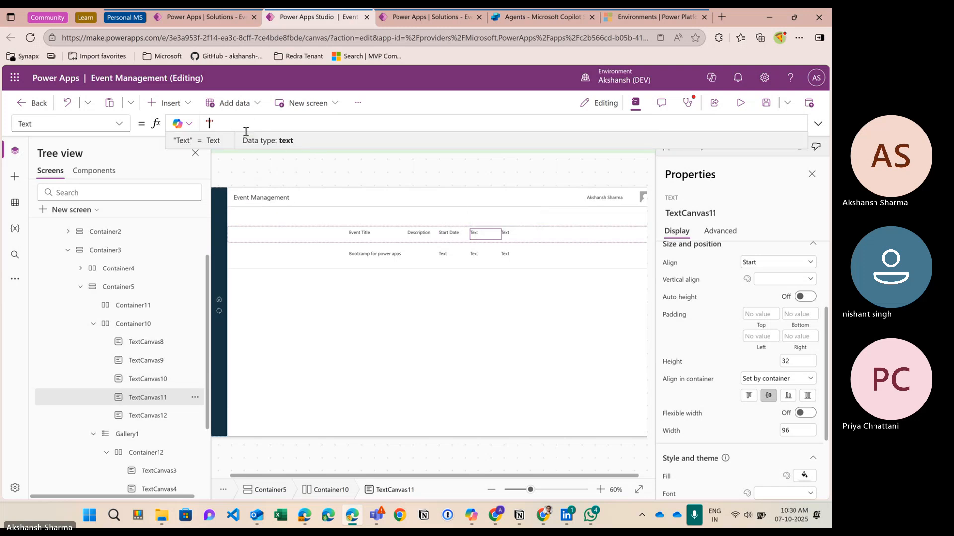
{"action": "type", "text": "End Date"}
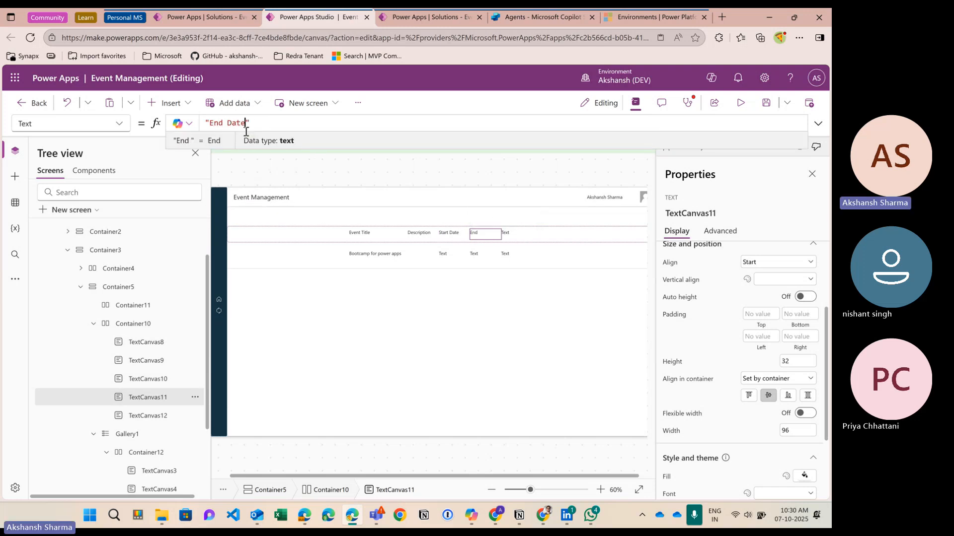
{"action": "left_click", "coordinate": [505, 232]}
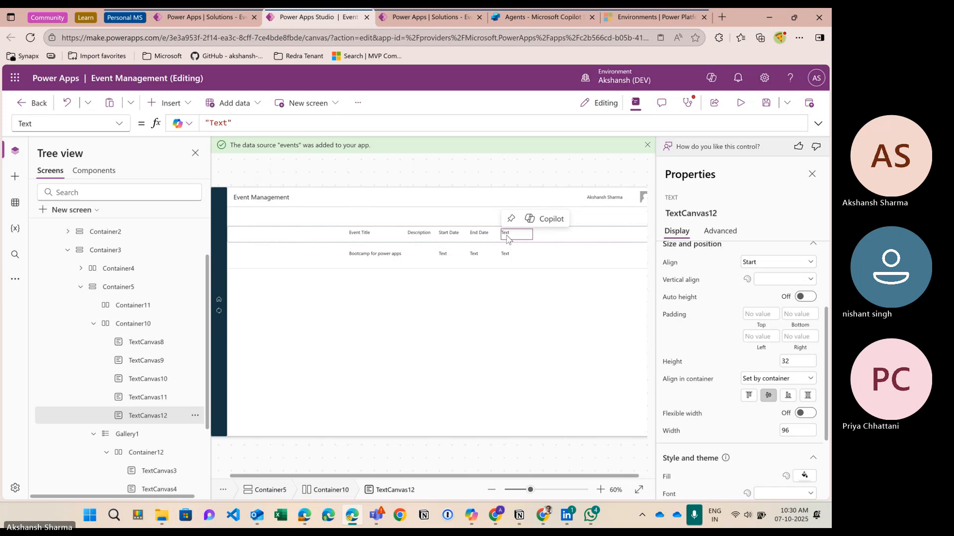
{"action": "left_click", "coordinate": [245, 129]}
{"action": "key", "text": "ctrl+shift+Left"}
{"action": "type", "text": "T"}
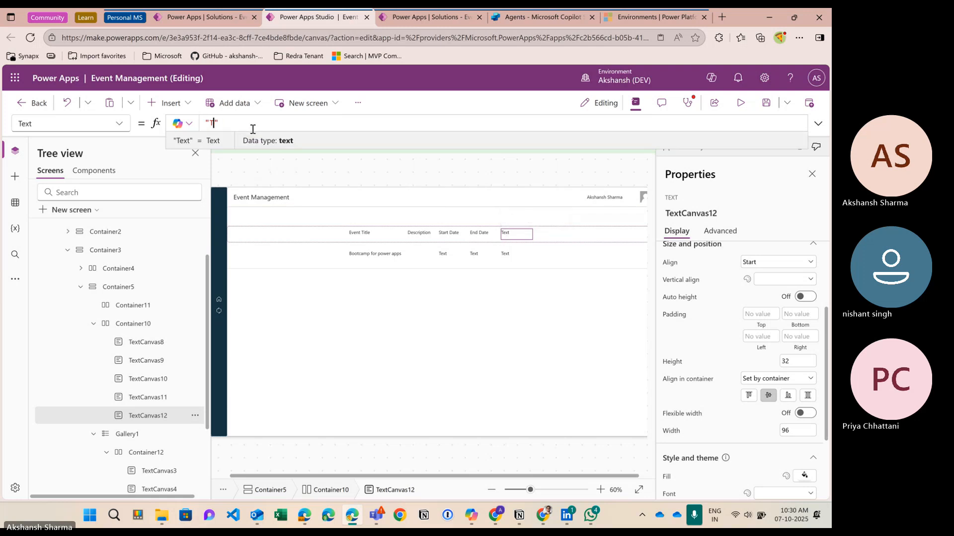
{"action": "key", "text": "BackSpace"}
{"action": "type", "text": "V"}
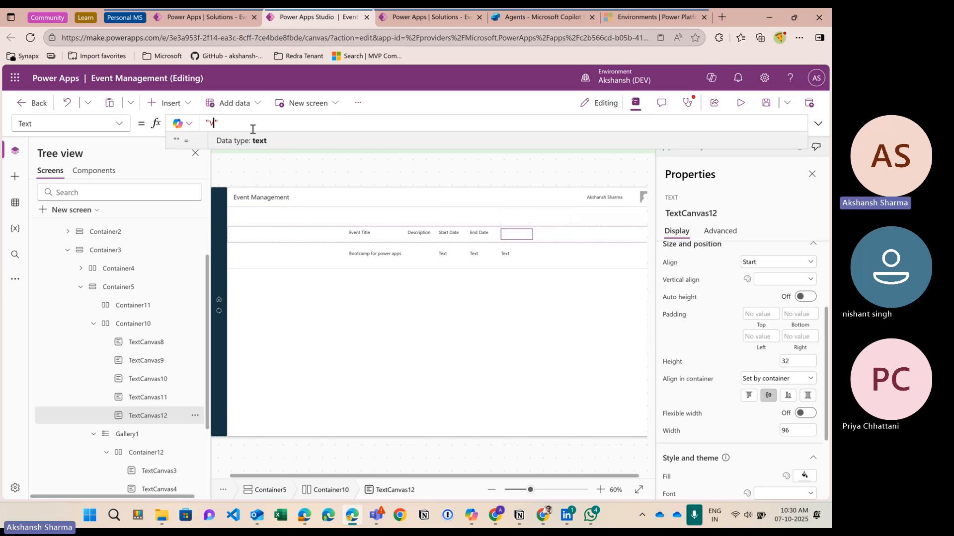
{"action": "type", "text": "enue"}
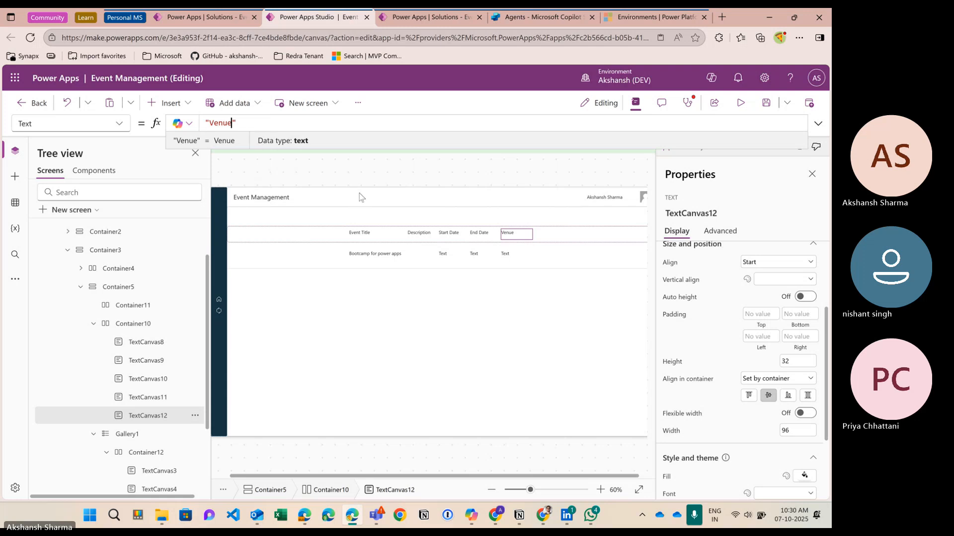
{"action": "left_click", "coordinate": [297, 240]}
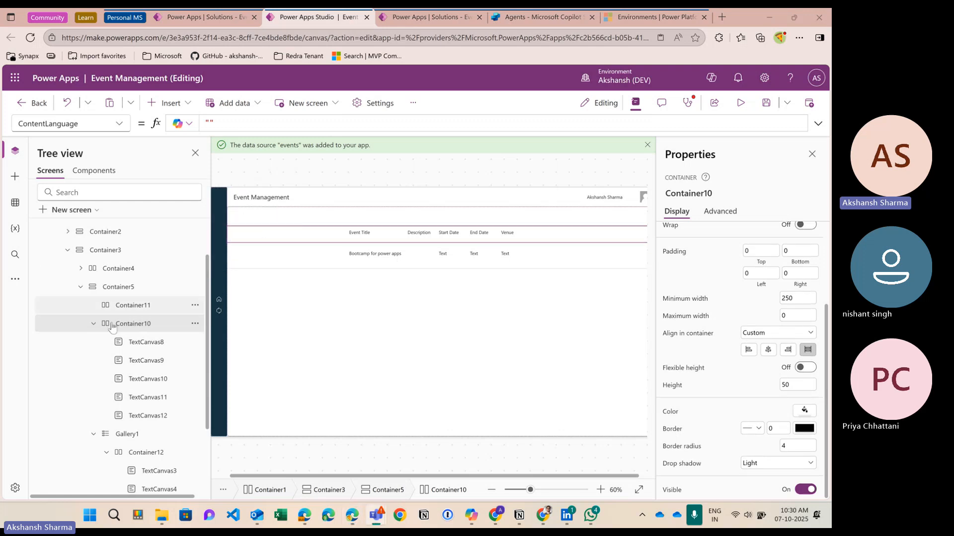
Step: Bind the gallery label under the Start Date header to ThisItem.'Start Date'
{"action": "scroll", "coordinate": [128, 346], "scroll_direction": "up", "scroll_amount": 4}
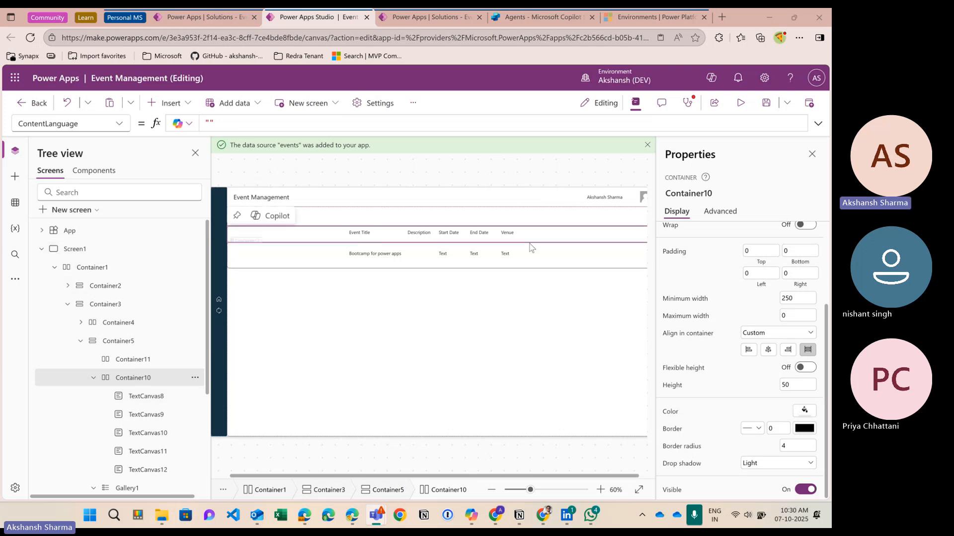
{"action": "left_click", "coordinate": [443, 256]}
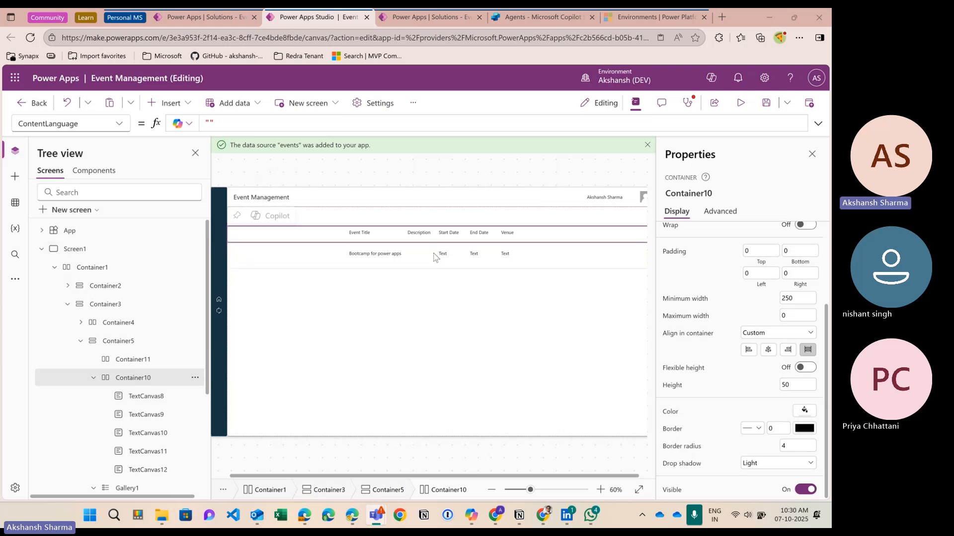
{"action": "left_click", "coordinate": [240, 125]}
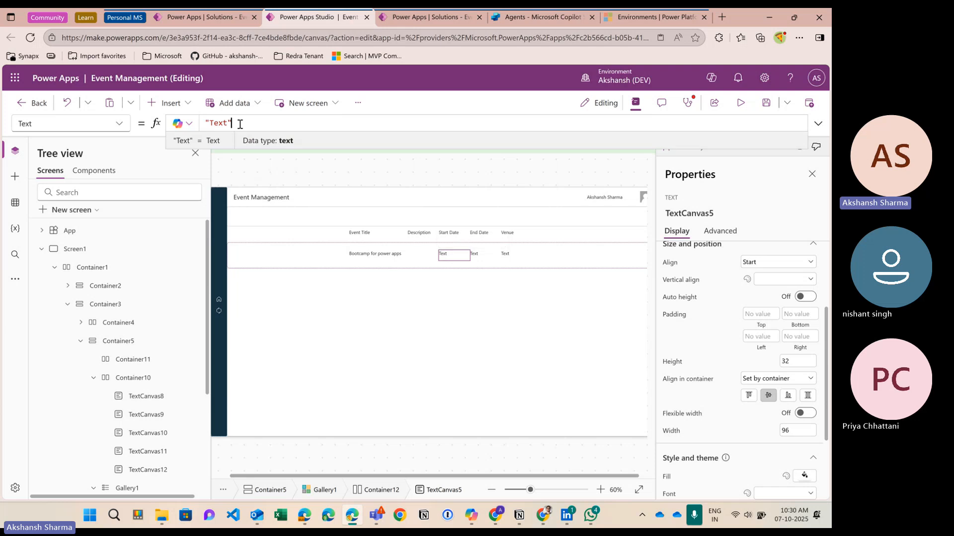
{"action": "key", "text": "BackSpace"}
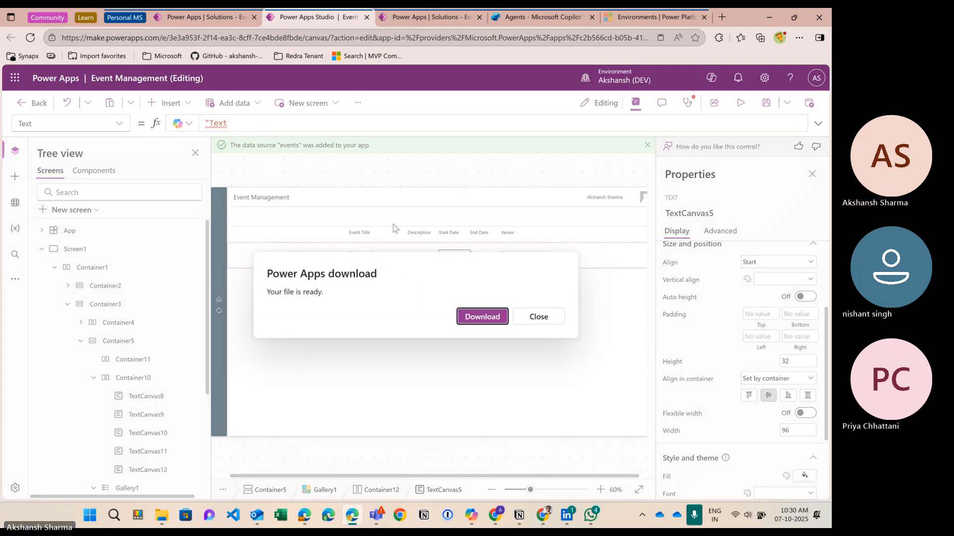
{"action": "left_click", "coordinate": [539, 317]}
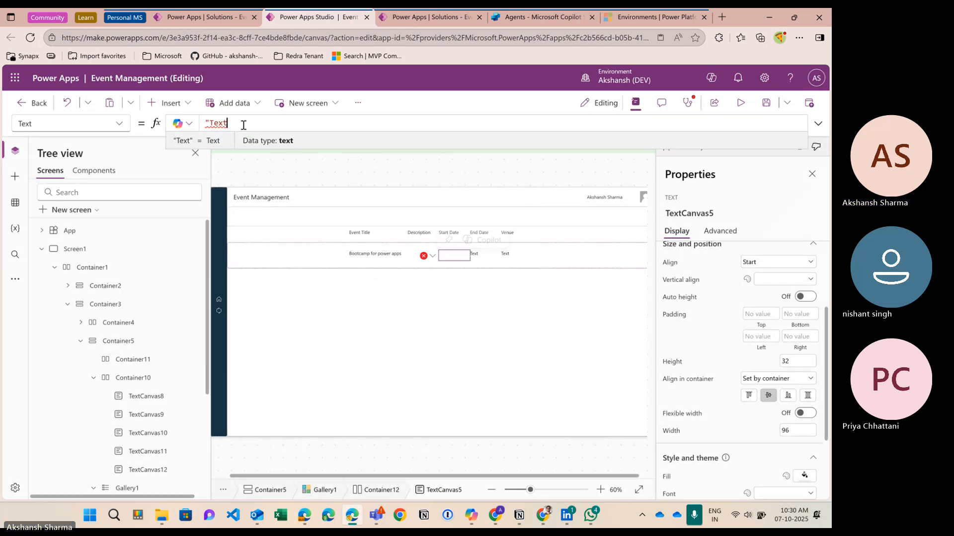
{"action": "key", "text": "BackSpace"}
{"action": "key", "text": "BackSpace"}
{"action": "key", "text": "BackSpace"}
{"action": "type", "text": "ThisItem."}
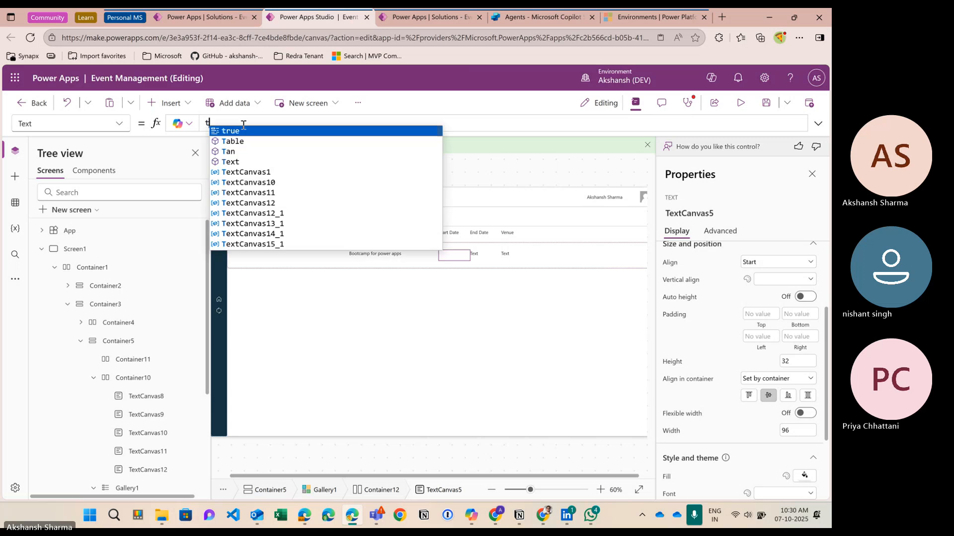
{"action": "type", "text": "star"}
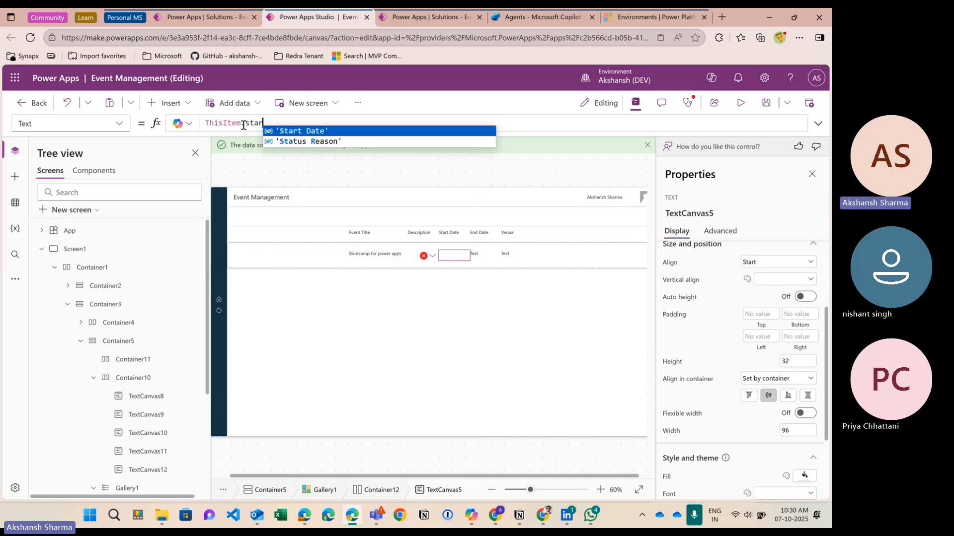
{"action": "key", "text": "Tab"}
Step: Bind the gallery label under End Date to ThisItem.'End Date'
{"action": "left_click", "coordinate": [474, 258]}
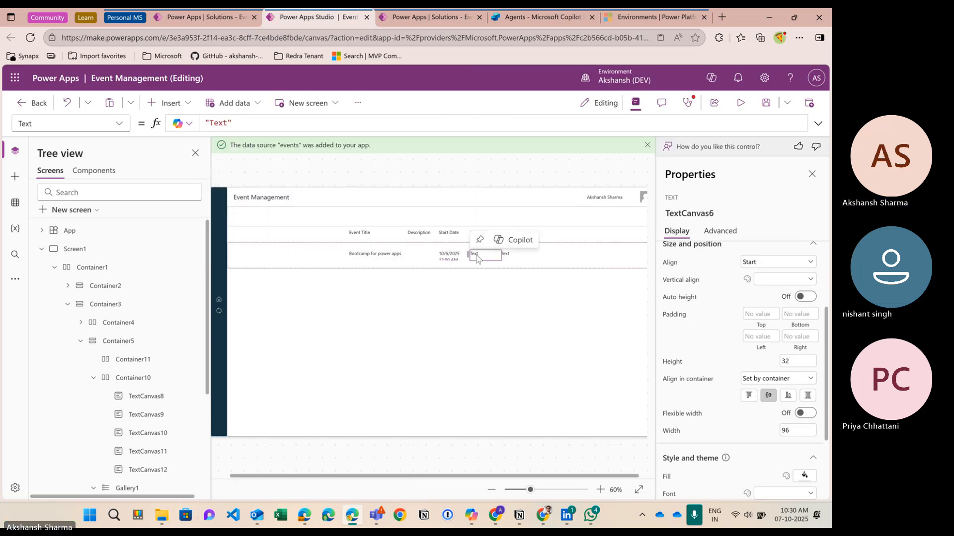
{"action": "left_click", "coordinate": [248, 126]}
{"action": "key", "text": "BackSpace"}
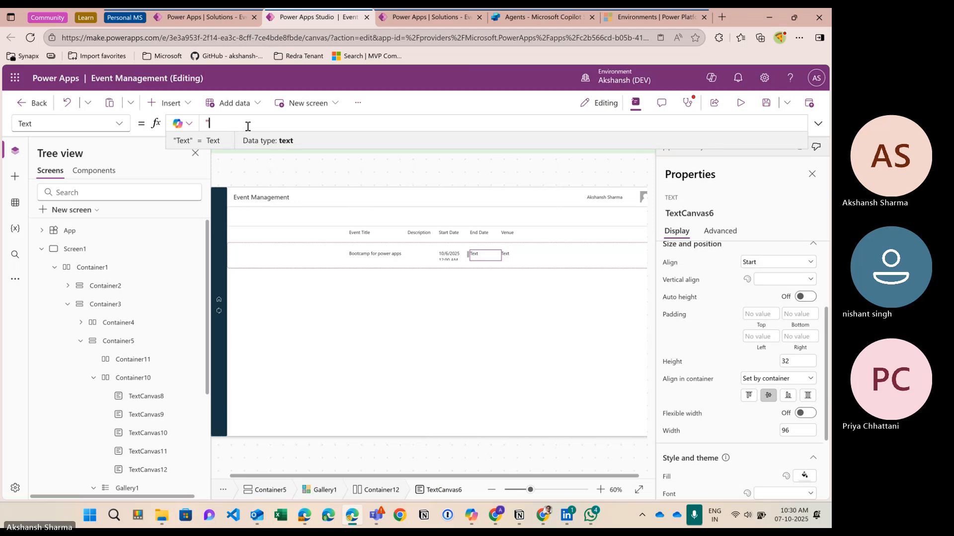
{"action": "key", "text": "BackSpace"}
{"action": "type", "text": "ThisItem"}
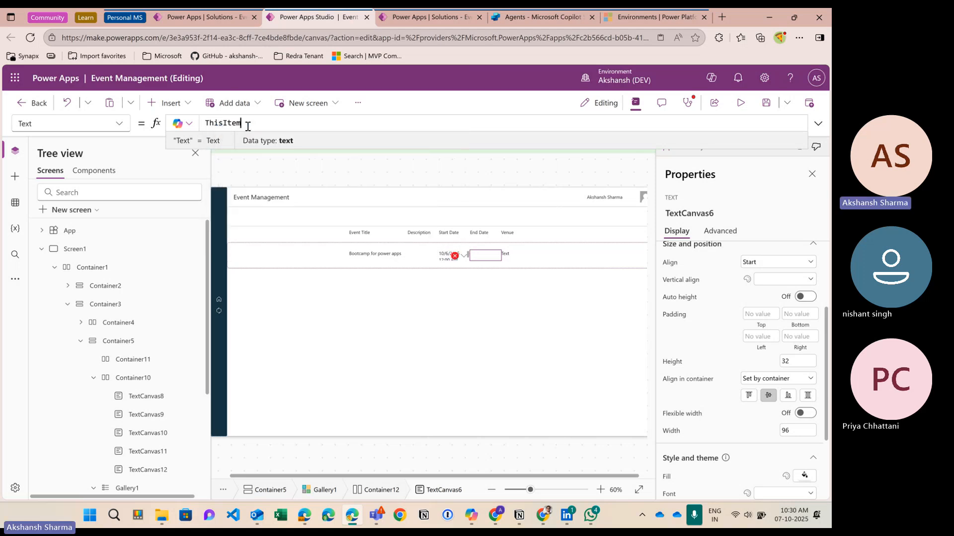
{"action": "type", "text": ".en"}
{"action": "key", "text": "Tab"}
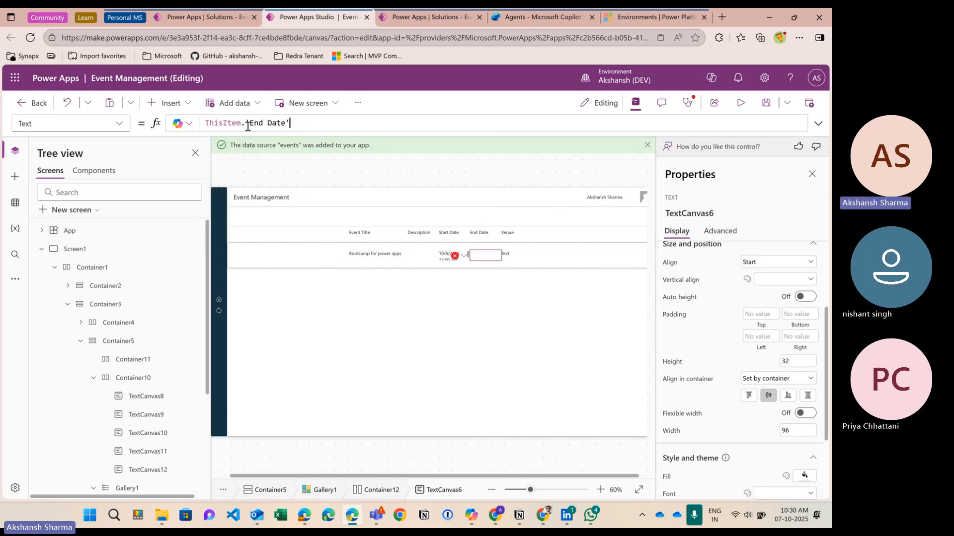
Step: Bind the gallery label under Venue to ThisItem.Venue
{"action": "left_click", "coordinate": [516, 255]}
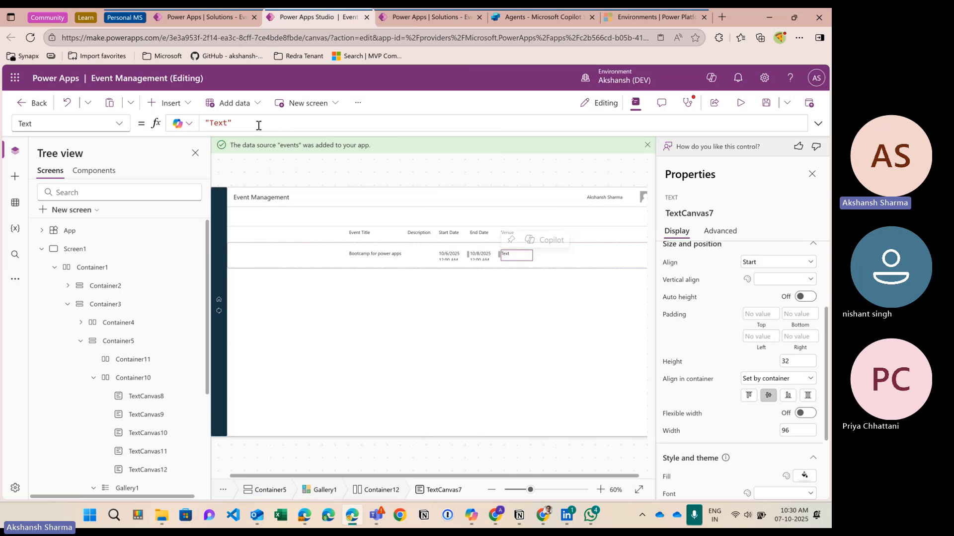
{"action": "left_click", "coordinate": [258, 125]}
{"action": "key", "text": "BackSpace"}
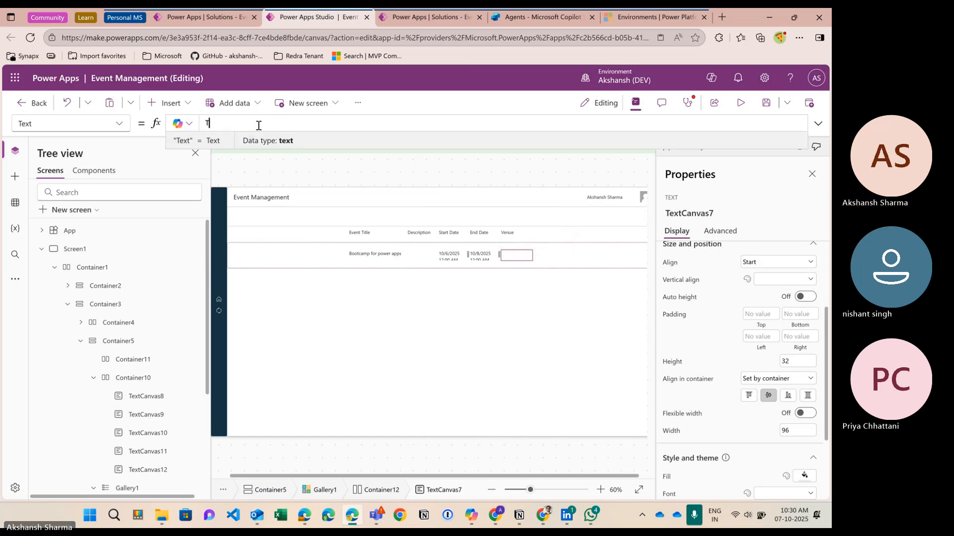
{"action": "type", "text": "Thisti"}
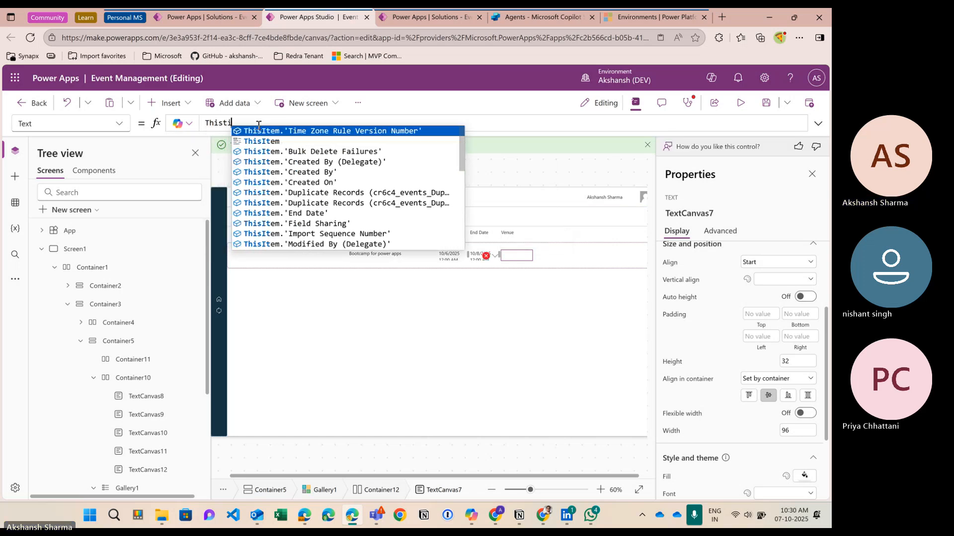
{"action": "key", "text": "Down"}
{"action": "key", "text": "Tab"}
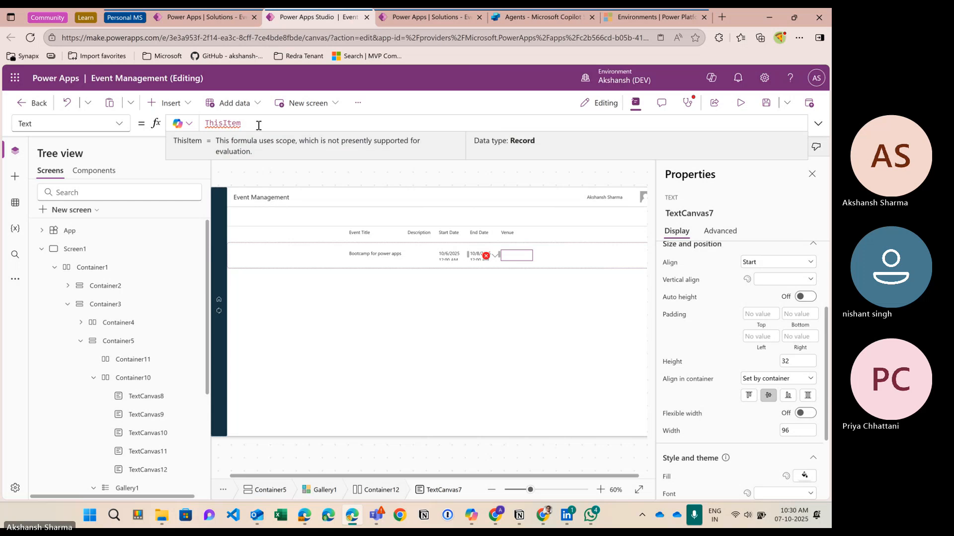
{"action": "type", "text": ".ver"}
{"action": "key", "text": "Tab"}
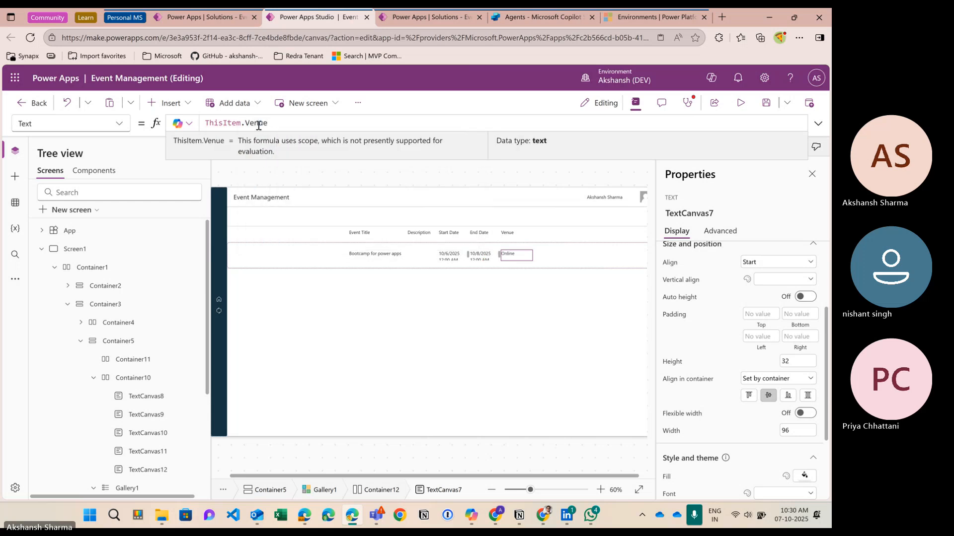
Step: Preview the app's Bootcamp for power apps row with its dates and Online venue, then exit
{"action": "left_click", "coordinate": [741, 103]}
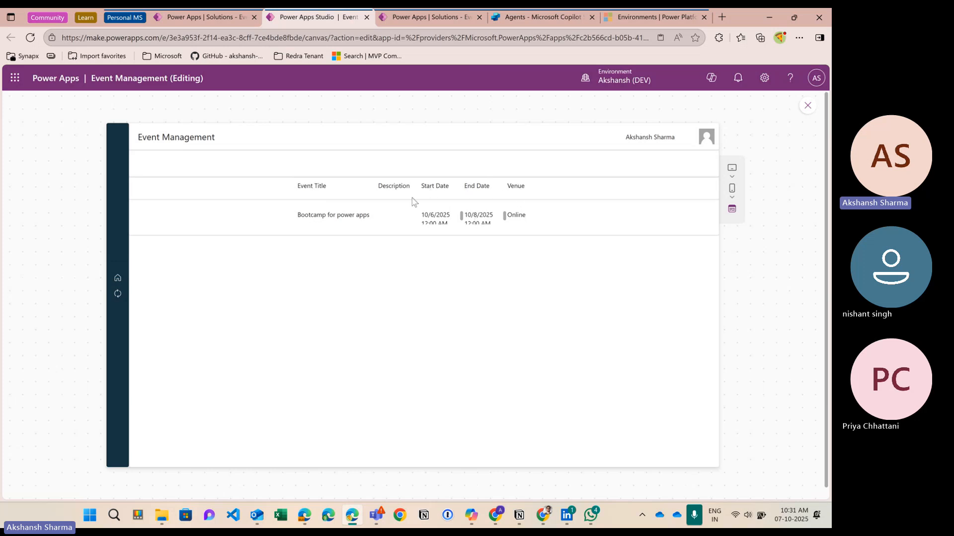
{"action": "left_click", "coordinate": [808, 106]}
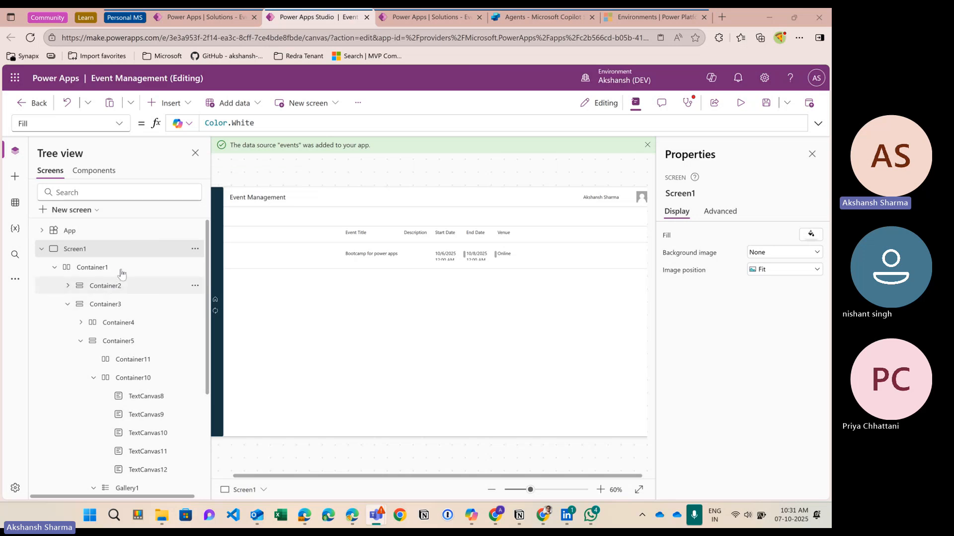
Step: Select App in the Tree view and bring up its property list, showing the Formulas property
{"action": "left_click", "coordinate": [110, 233]}
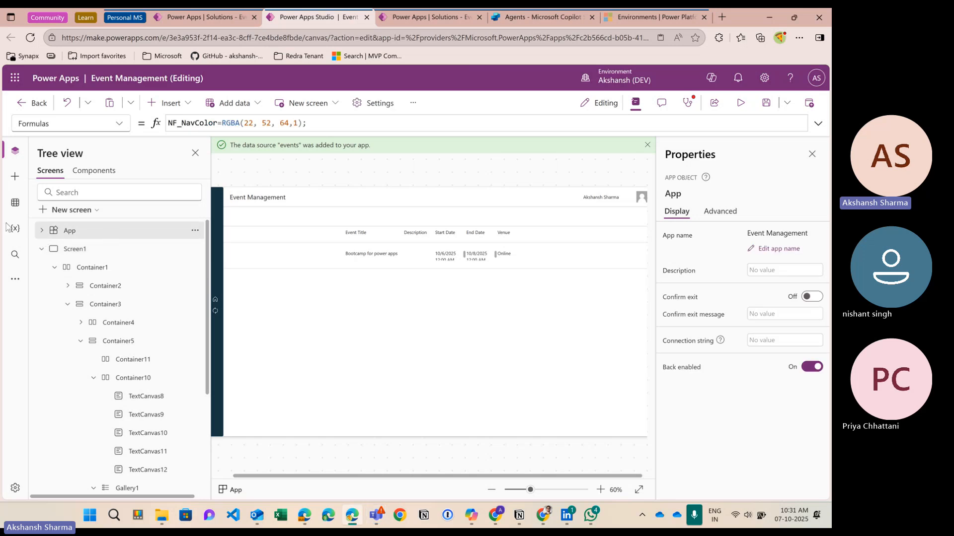
{"action": "left_click", "coordinate": [110, 128]}
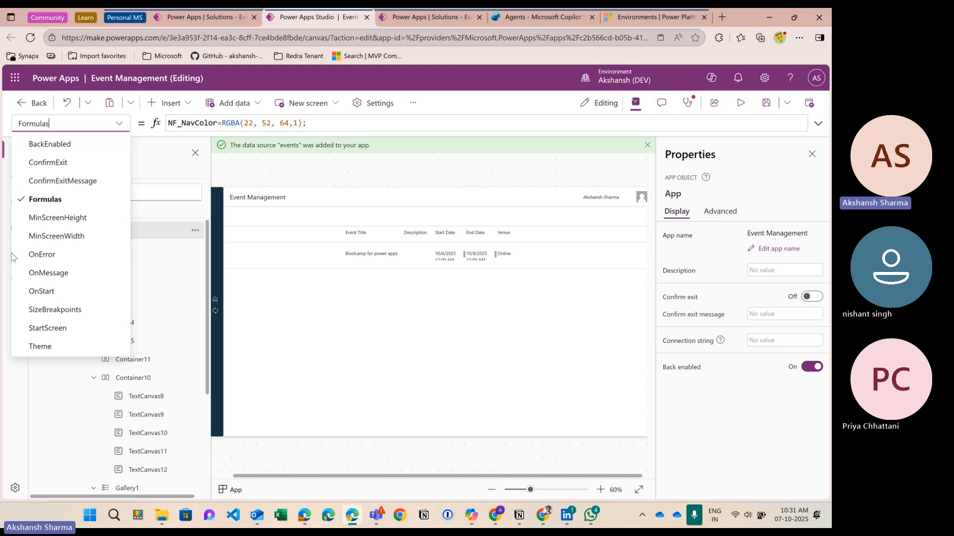
{"action": "left_click", "coordinate": [215, 249]}
{"action": "left_click", "coordinate": [117, 124]}
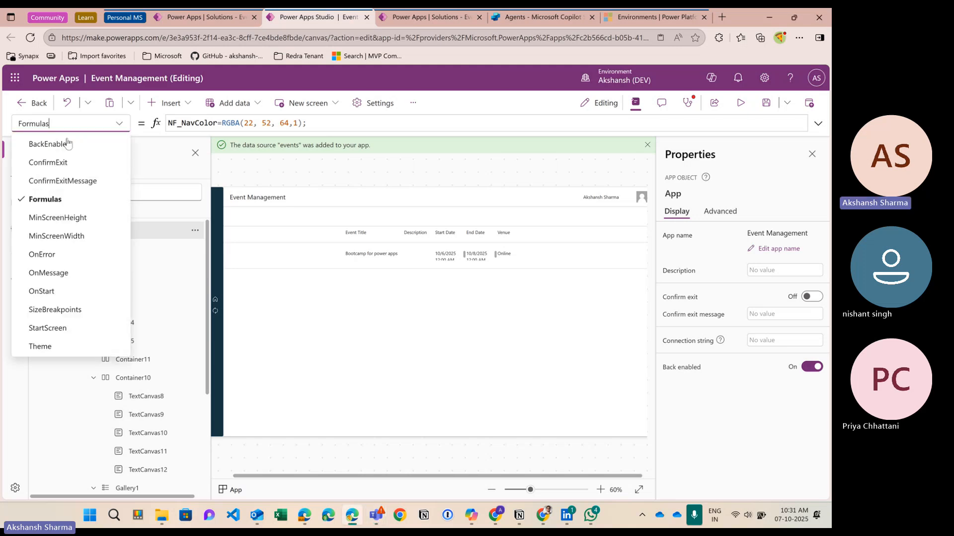
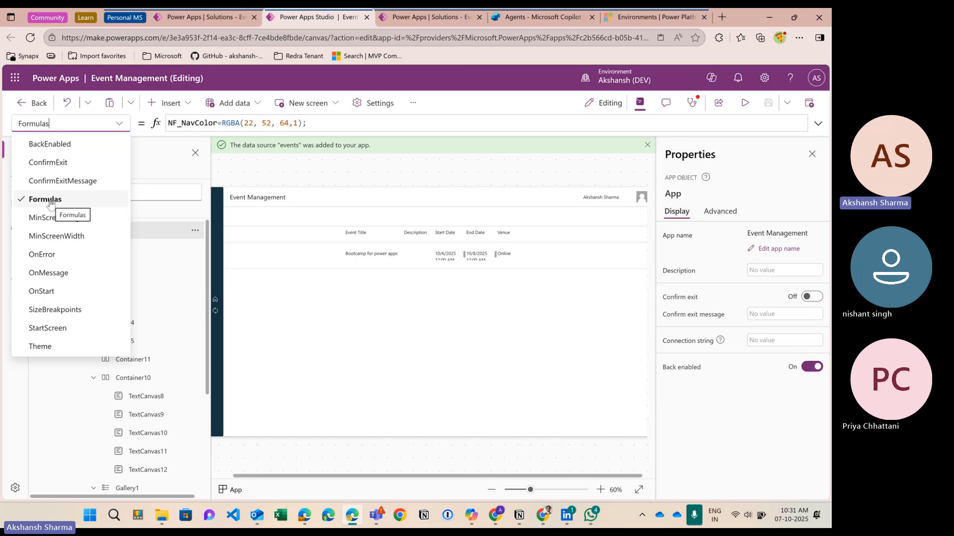
Step: Inspect NF_NavColor's RGBA value in an enlarged formula bar, then select Container10
{"action": "left_click", "coordinate": [190, 124]}
{"action": "double_click", "coordinate": [190, 124]}
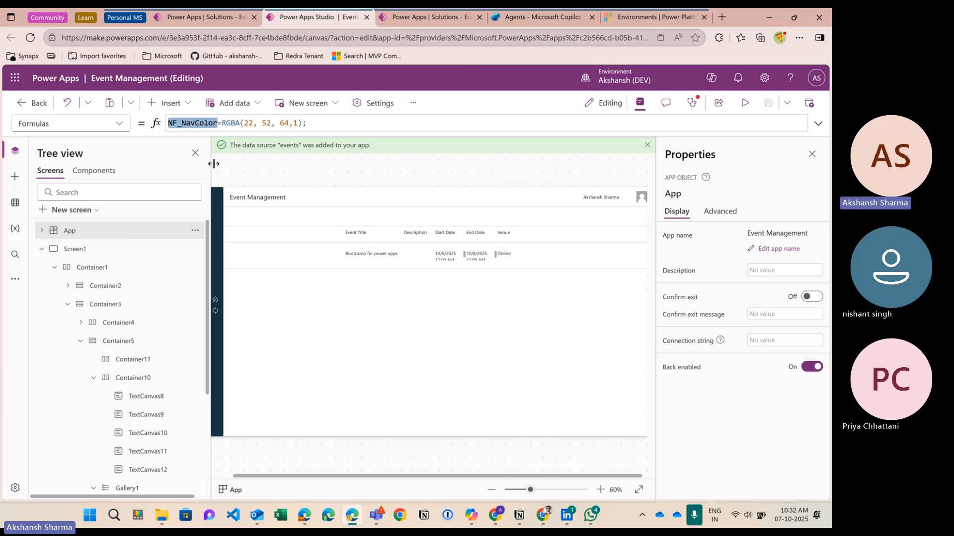
{"action": "left_click", "coordinate": [102, 235]}
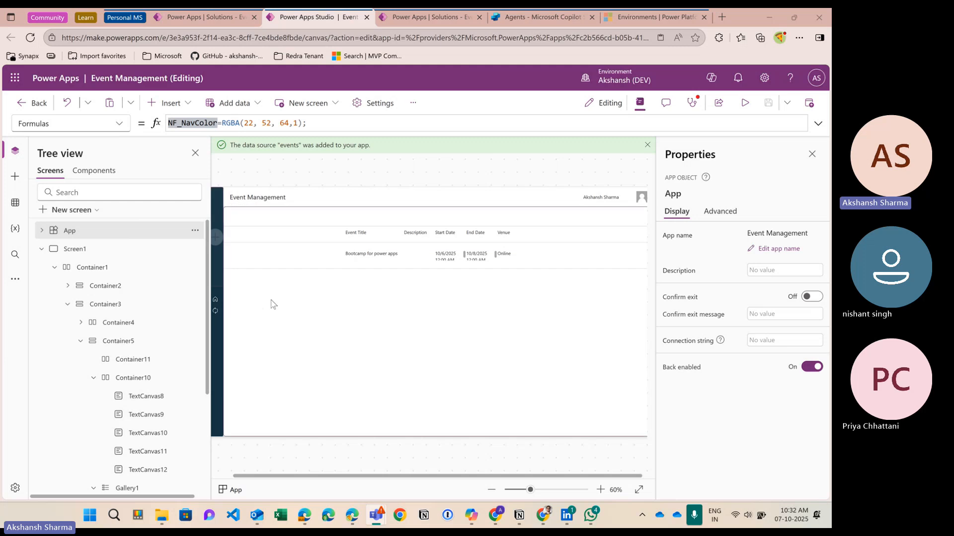
{"action": "scroll", "coordinate": [292, 315], "scroll_direction": "down", "scroll_amount": 1}
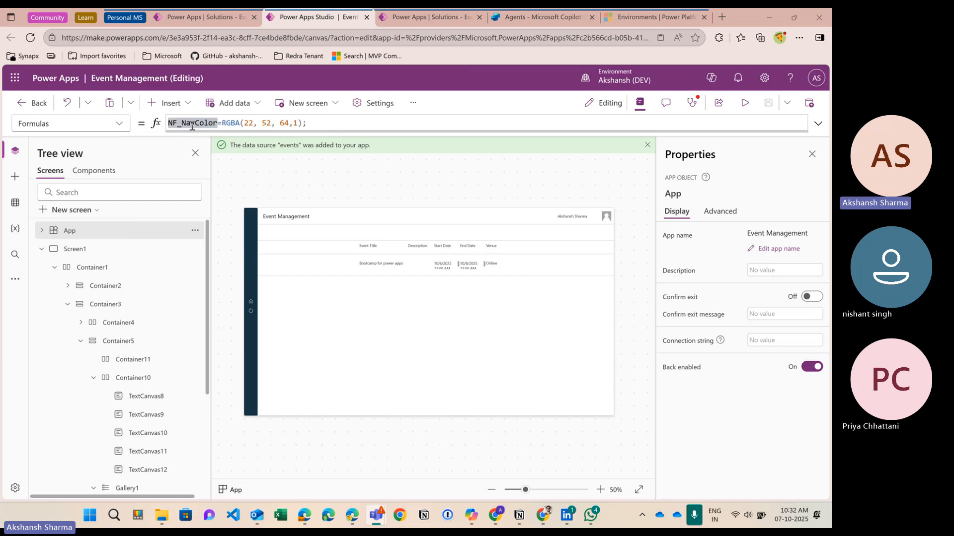
{"action": "left_click_drag", "start_coordinate": [222, 125], "coordinate": [302, 123]}
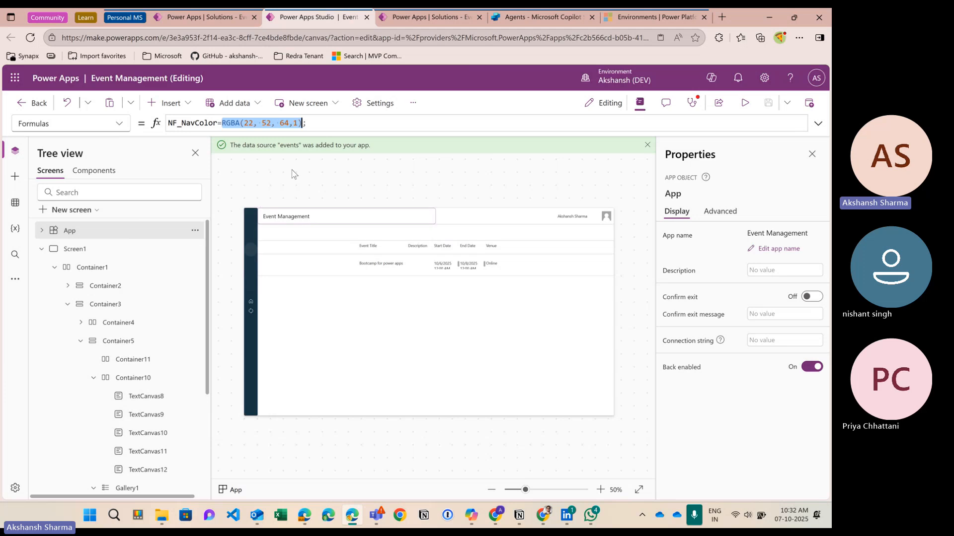
{"action": "left_click_drag", "start_coordinate": [298, 131], "coordinate": [297, 151]}
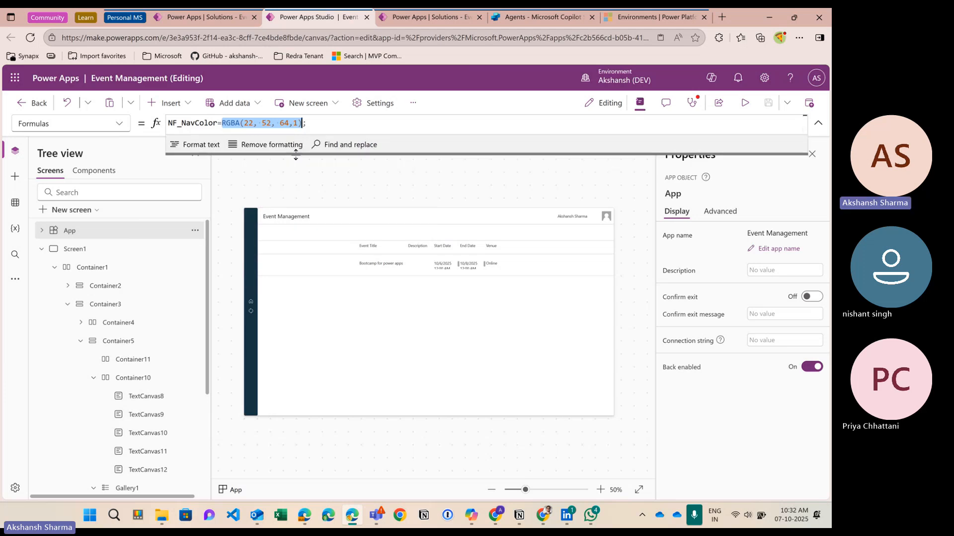
{"action": "left_click", "coordinate": [330, 123]}
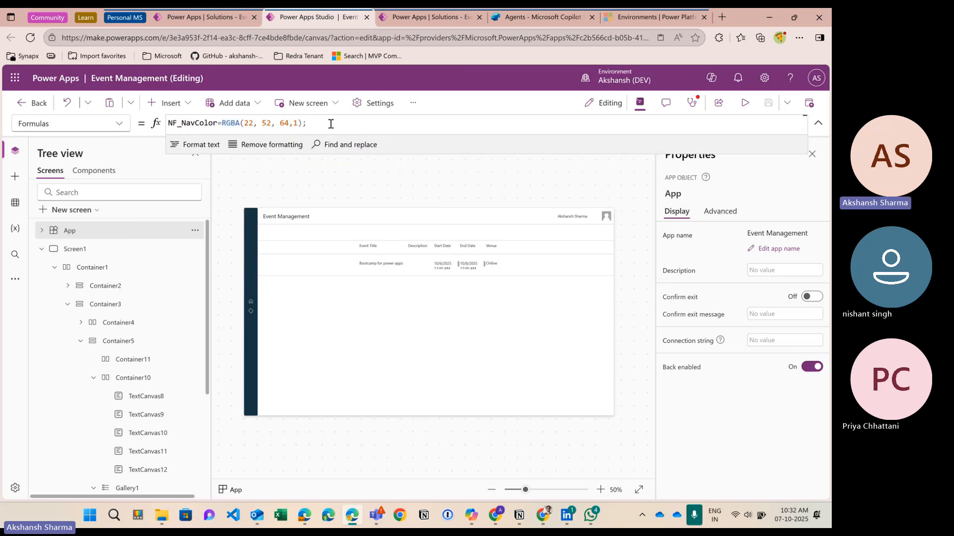
{"action": "double_click", "coordinate": [192, 124]}
{"action": "left_click", "coordinate": [341, 248]}
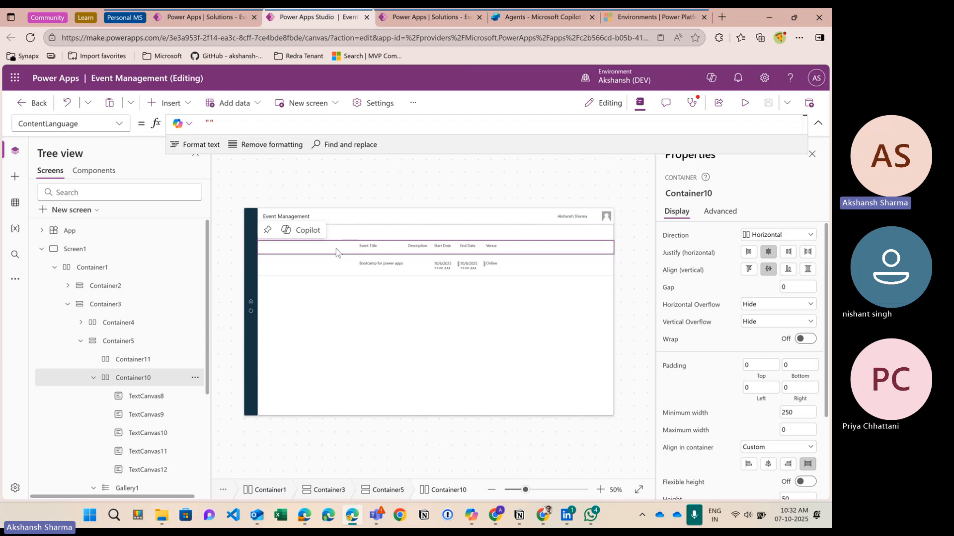
Step: Replace Container10's transparent RGBA(0, 0, 0, 0) Fill with ColorFade(NF_NavColor,-50%)
{"action": "scroll", "coordinate": [677, 425], "scroll_direction": "down", "scroll_amount": 3}
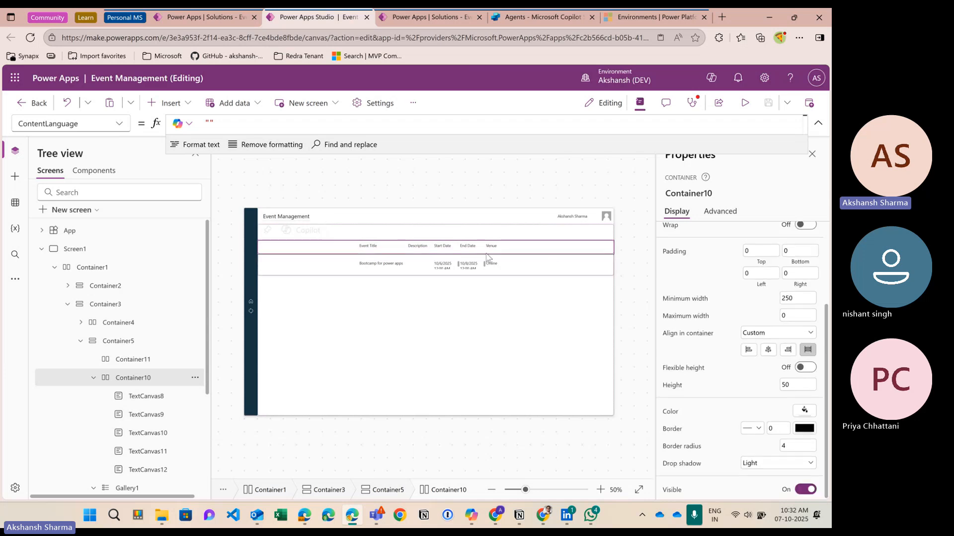
{"action": "left_click", "coordinate": [671, 413]}
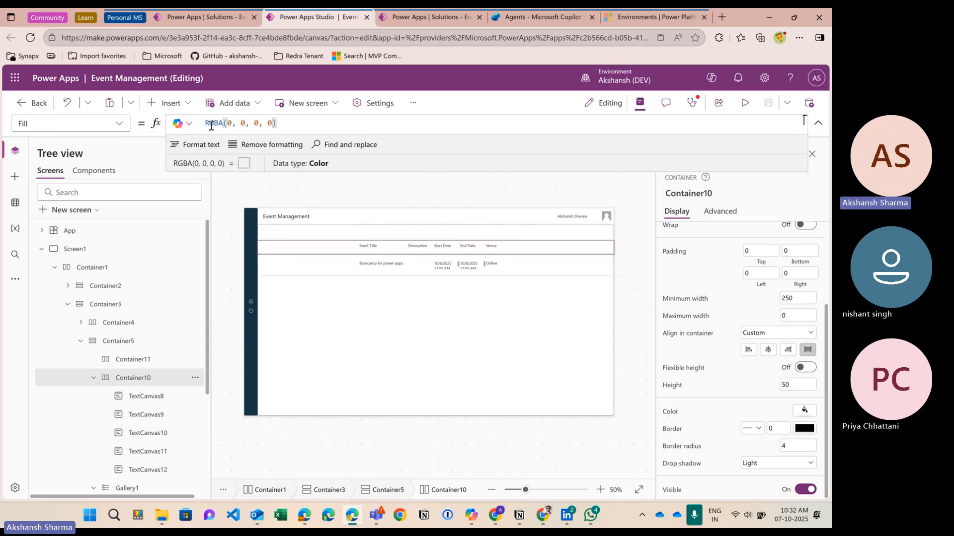
{"action": "left_click_drag", "start_coordinate": [205, 124], "coordinate": [297, 127]}
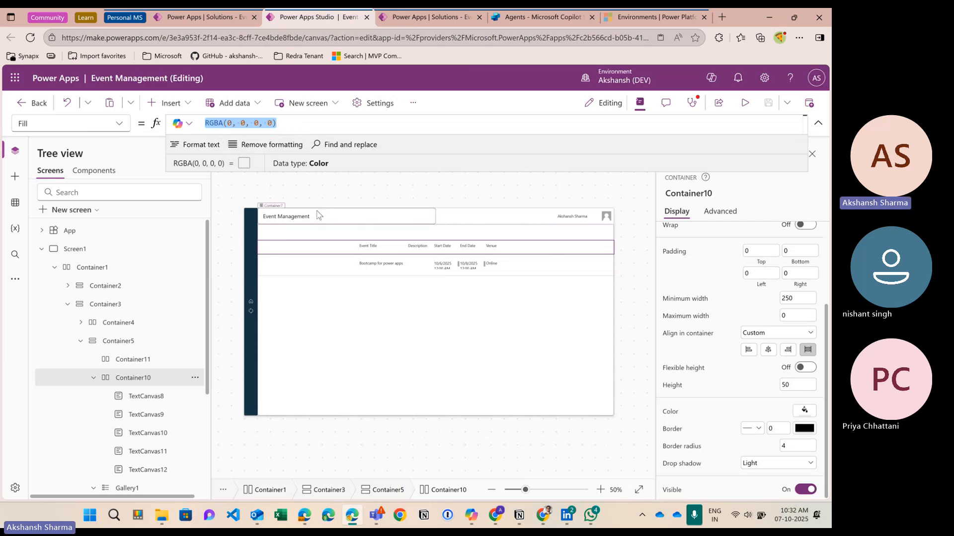
{"action": "key", "text": "BackSpace"}
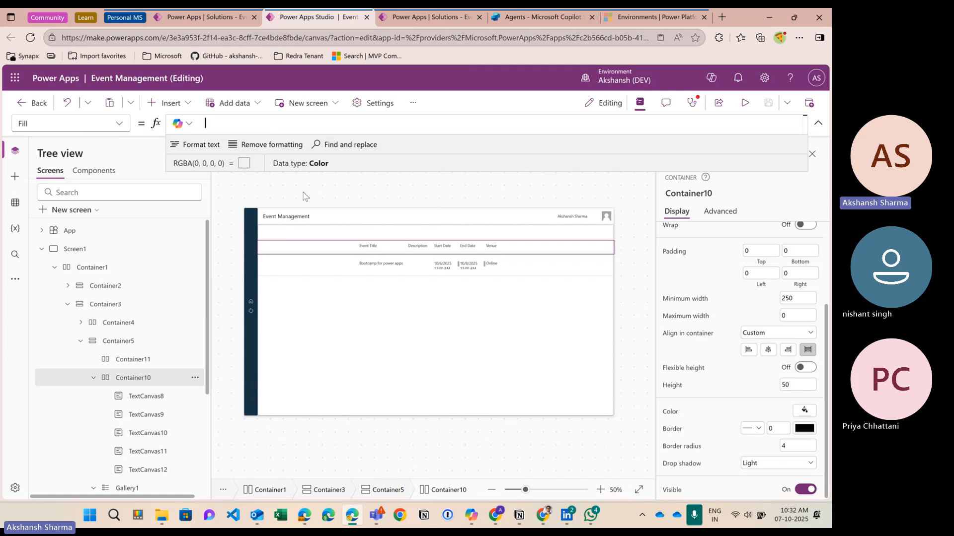
{"action": "type", "text": "colo"}
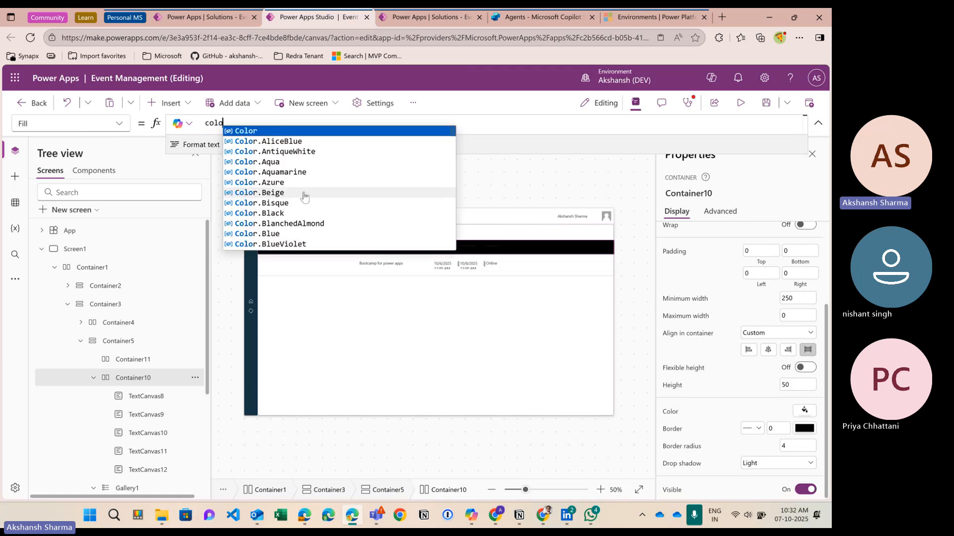
{"action": "type", "text": "rFade("}
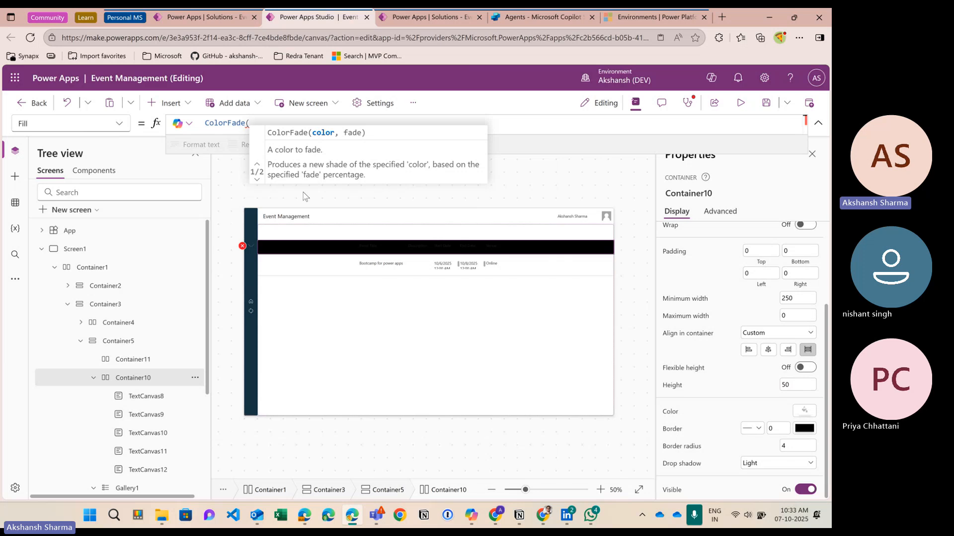
{"action": "type", "text": "NF_NavColor"}
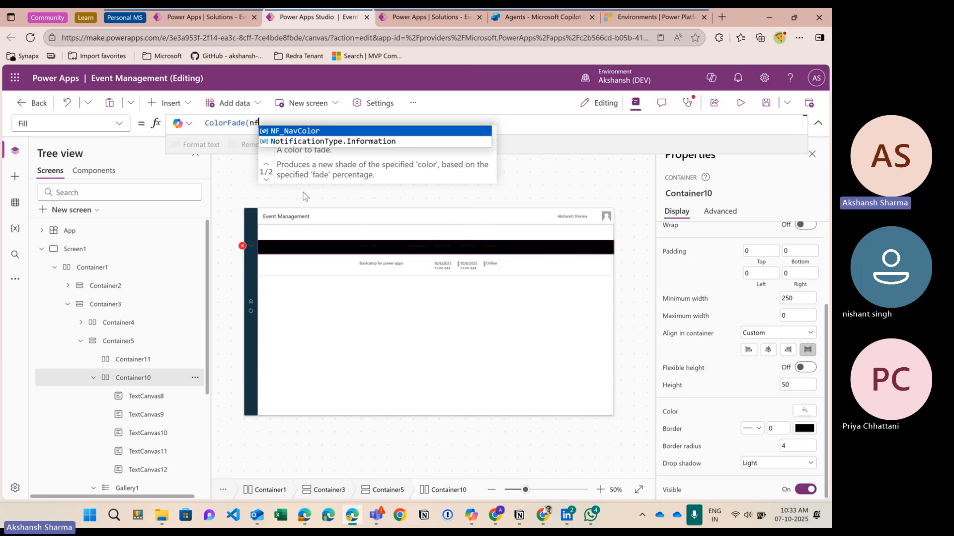
{"action": "type", "text": ","}
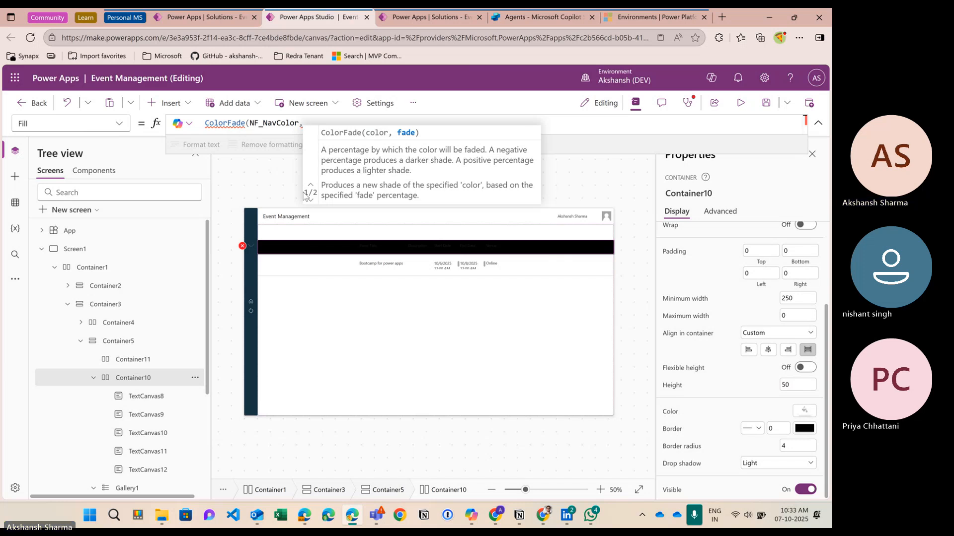
{"action": "type", "text": "-"}
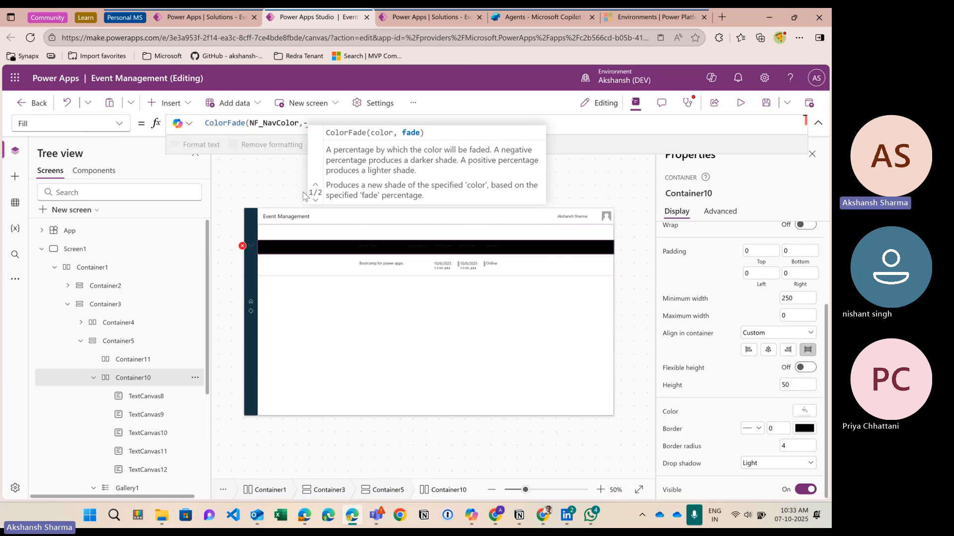
{"action": "type", "text": "50)"}
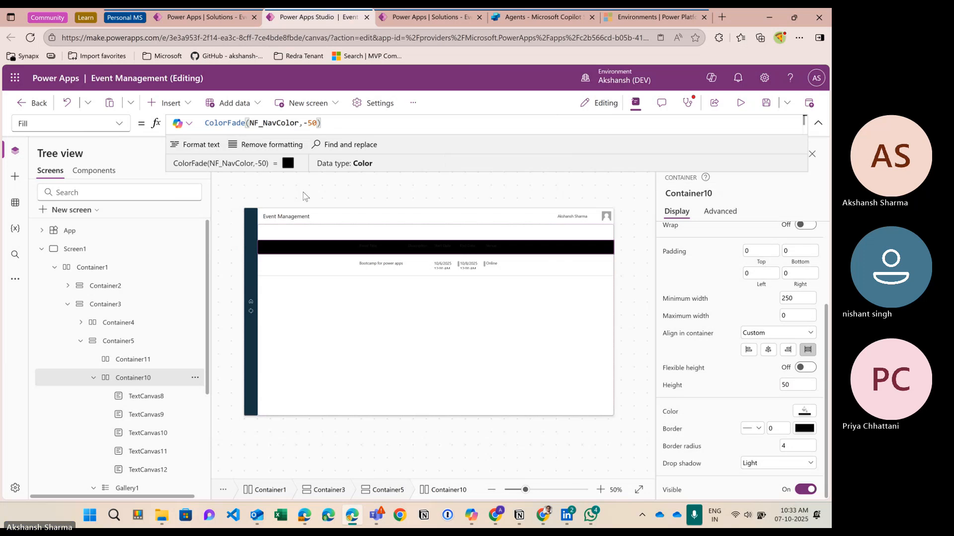
{"action": "type", "text": "%"}
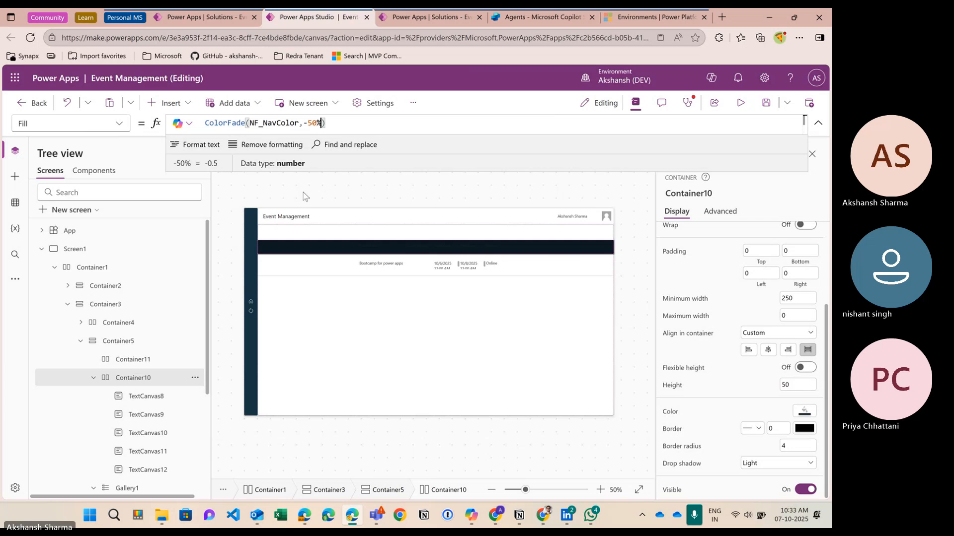
Step: Remove the minus and try fade amounts 40%, 20%, 80%, 70%, 60%, settling on 50%
{"action": "key", "text": "Right"}
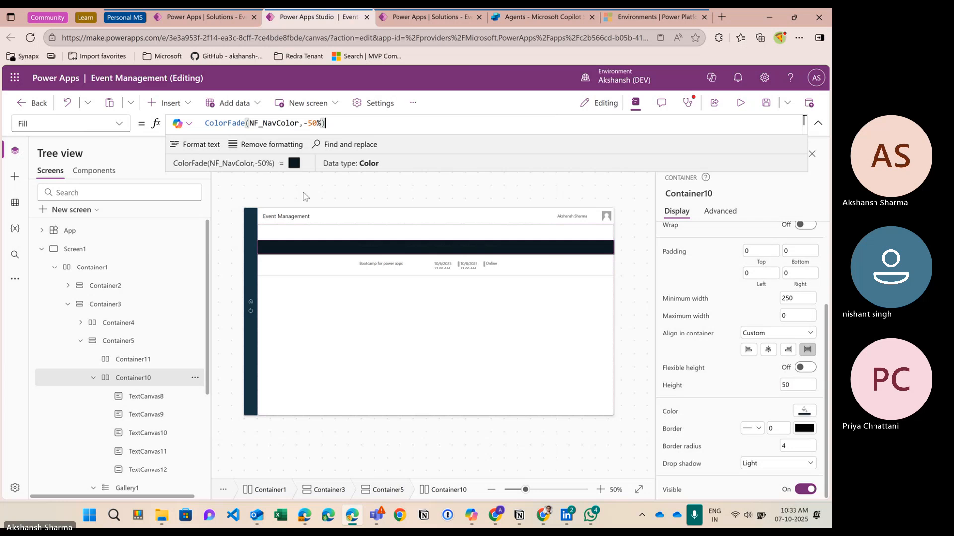
{"action": "key", "text": "Left"}
{"action": "key", "text": "Left"}
{"action": "key", "text": "Left"}
{"action": "key", "text": "Left"}
{"action": "key", "text": "BackSpace"}
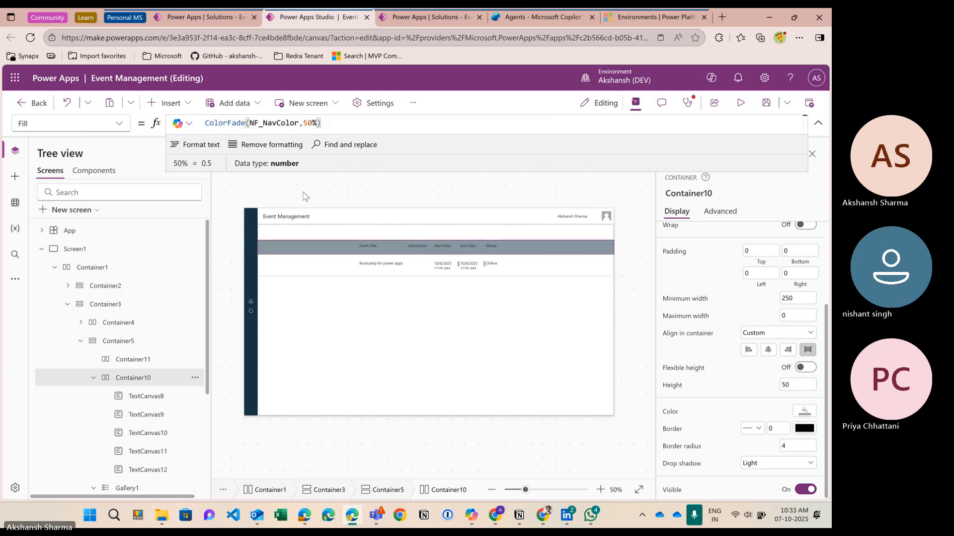
{"action": "key", "text": "End"}
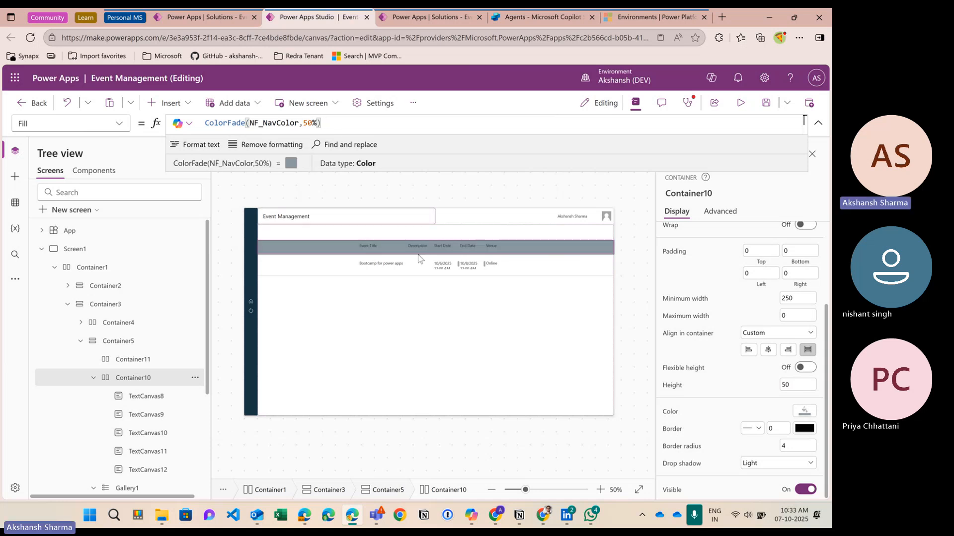
{"action": "key", "text": "Left"}
{"action": "key", "text": "Left"}
{"action": "key", "text": "Left"}
{"action": "key", "text": "Left"}
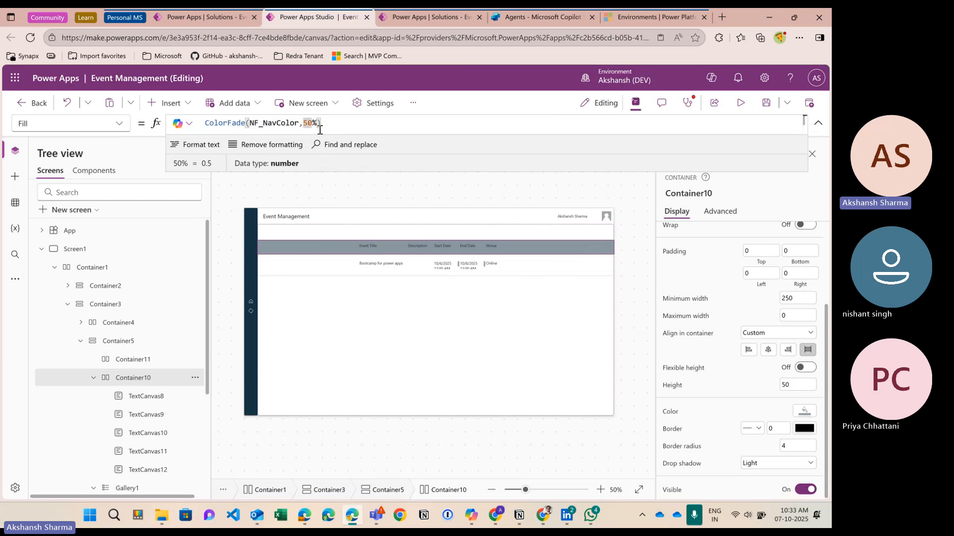
{"action": "type", "text": "4"}
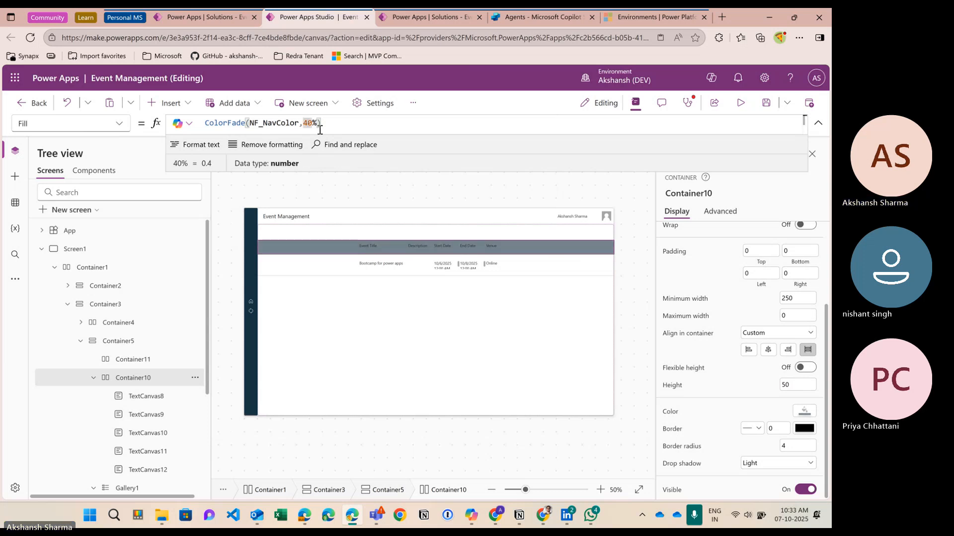
{"action": "key", "text": "BackSpace"}
{"action": "type", "text": "2"}
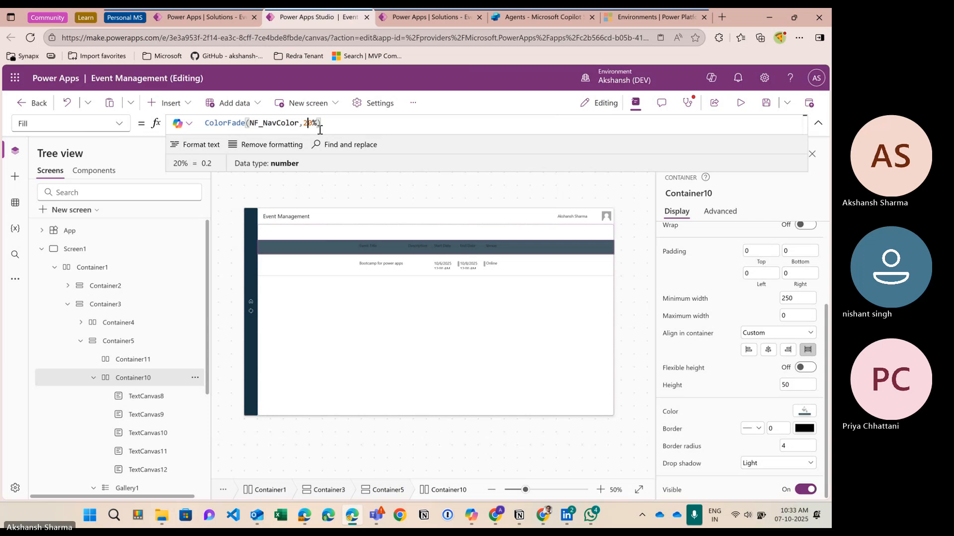
{"action": "key", "text": "BackSpace"}
{"action": "type", "text": "8"}
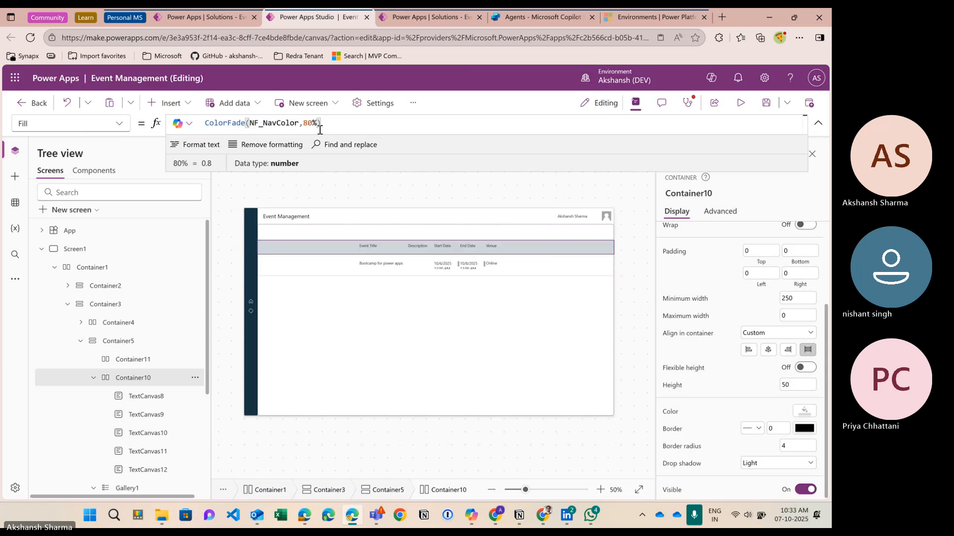
{"action": "key", "text": "BackSpace"}
{"action": "type", "text": "7"}
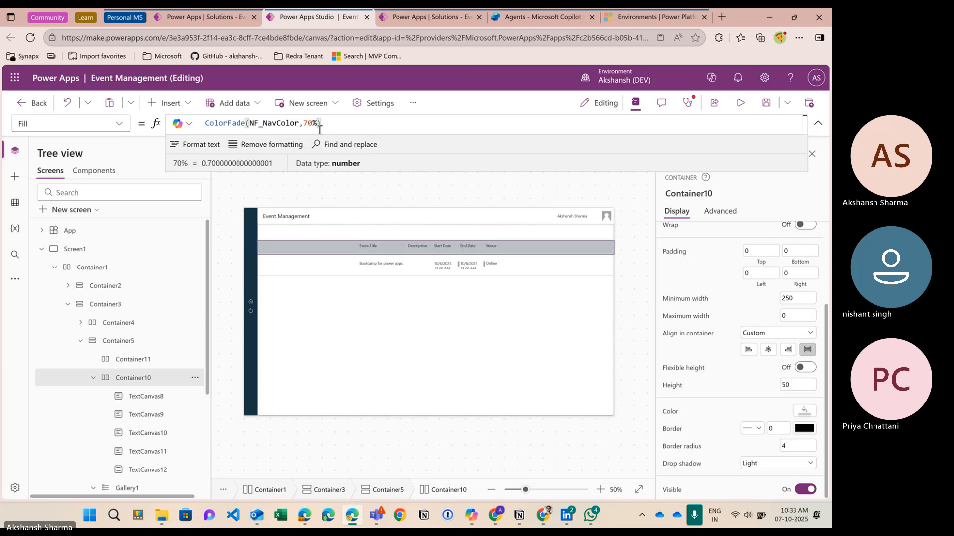
{"action": "key", "text": "BackSpace"}
{"action": "type", "text": "6"}
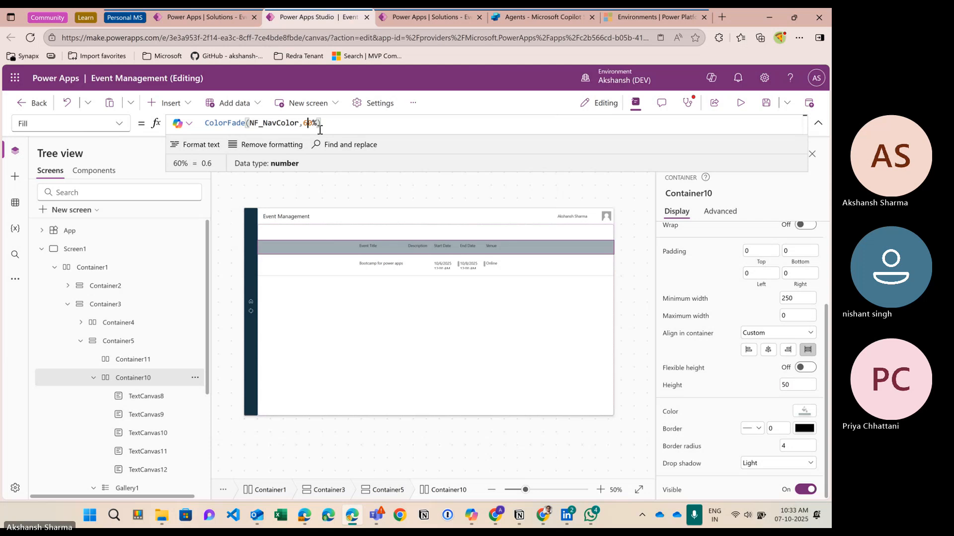
{"action": "key", "text": "BackSpace"}
{"action": "type", "text": "5"}
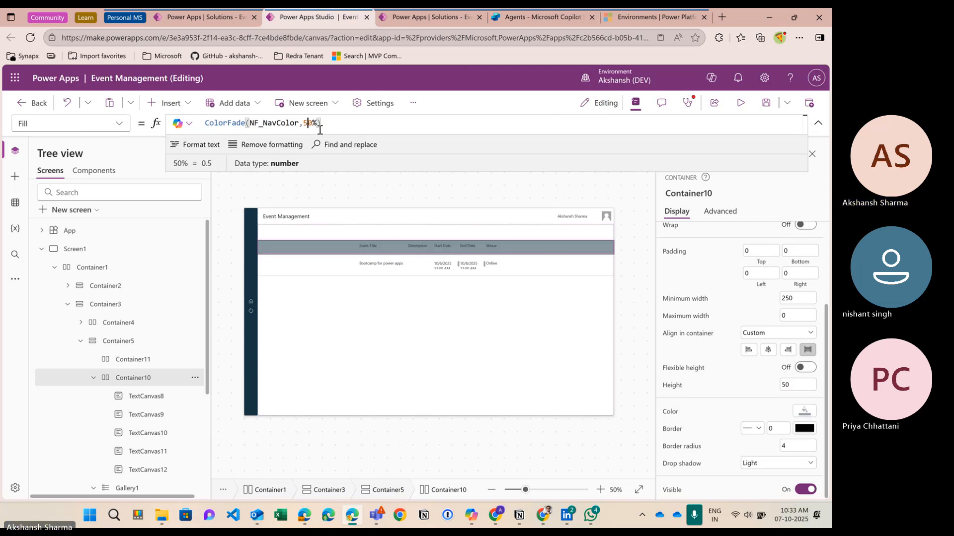
Step: Make the Event Title, Description, Start Date, End Date and Venue header labels white, then preview
{"action": "left_click", "coordinate": [366, 252]}
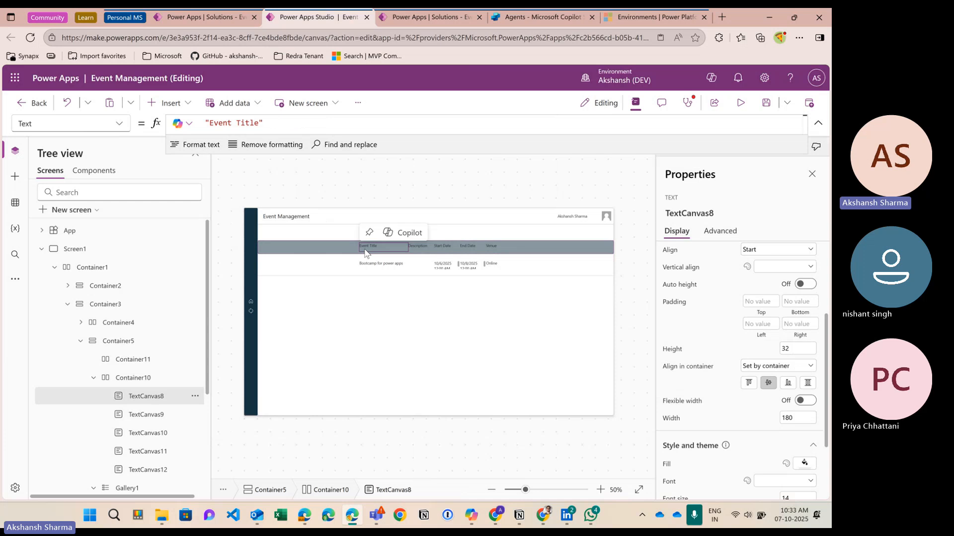
{"action": "left_click", "coordinate": [415, 247], "text": "ctrl"}
{"action": "left_click", "coordinate": [442, 250], "text": "ctrl"}
{"action": "left_click", "coordinate": [464, 249], "text": "ctrl"}
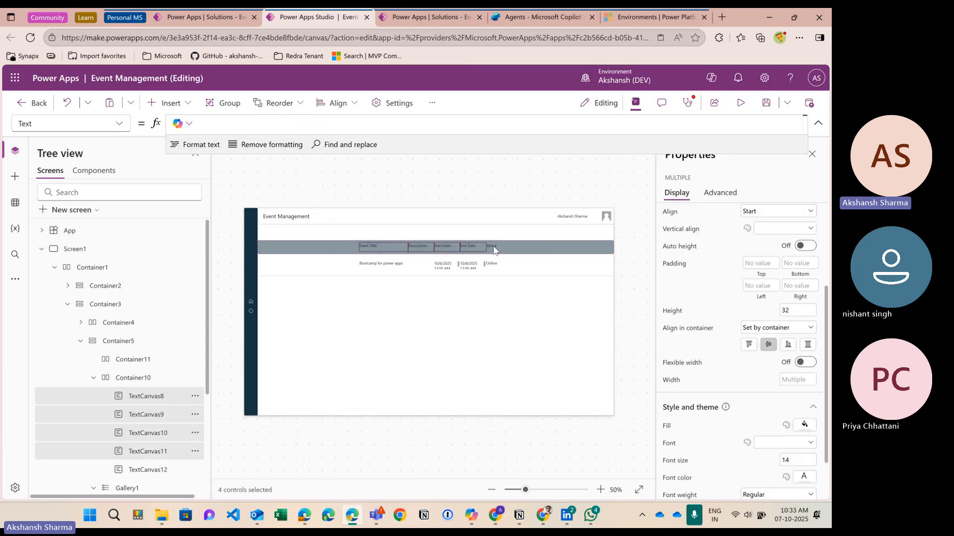
{"action": "left_click", "coordinate": [492, 249], "text": "ctrl"}
{"action": "scroll", "coordinate": [725, 410], "scroll_direction": "down", "scroll_amount": 2}
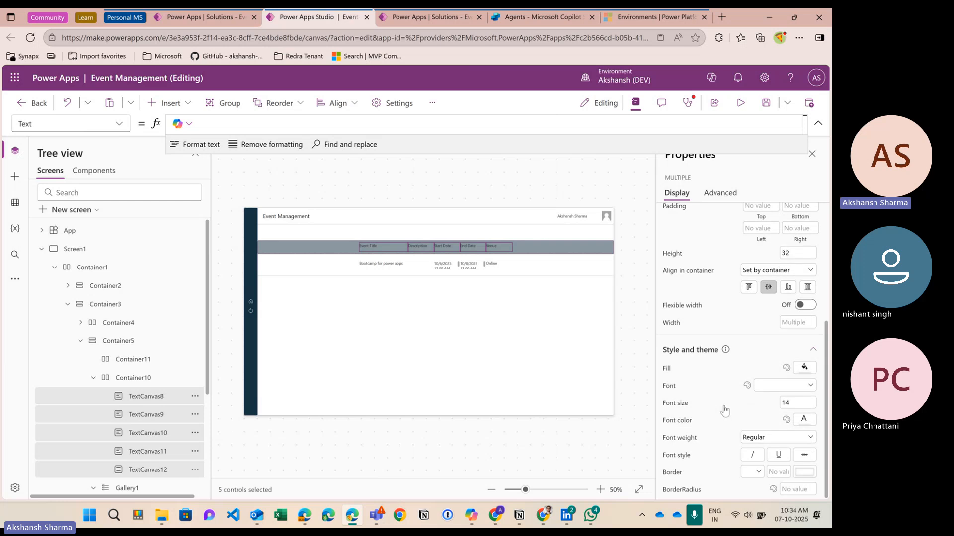
{"action": "left_click", "coordinate": [804, 422]}
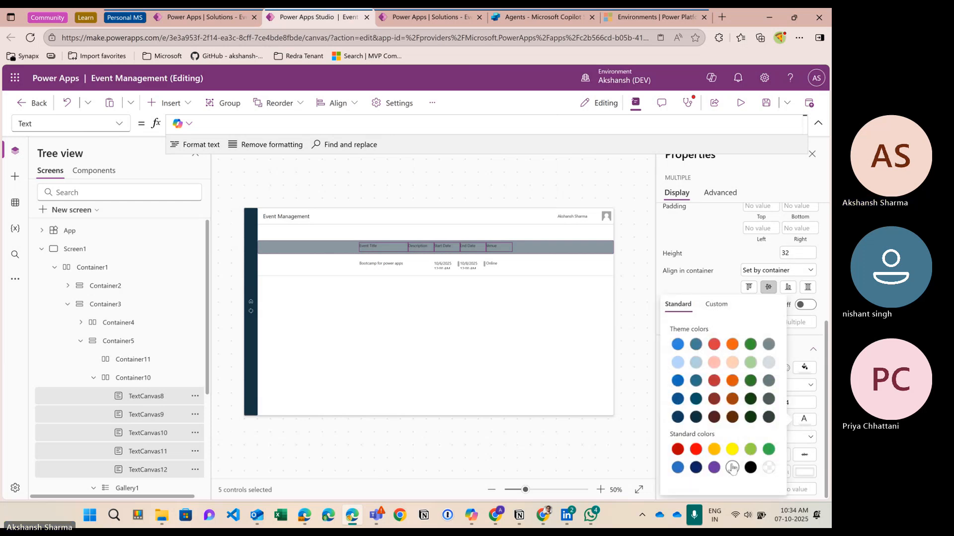
{"action": "left_click", "coordinate": [732, 467]}
{"action": "key", "text": "F5"}
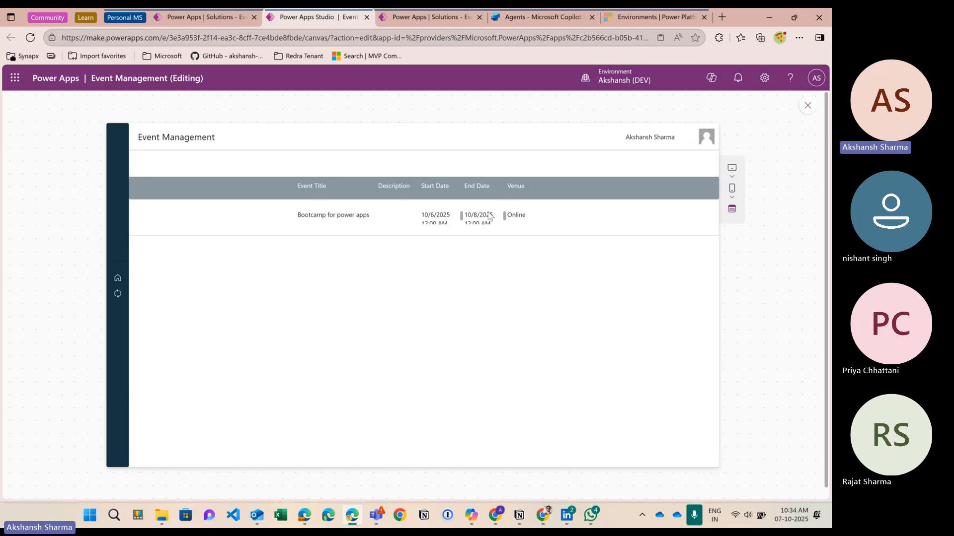
{"action": "left_click", "coordinate": [808, 105]}
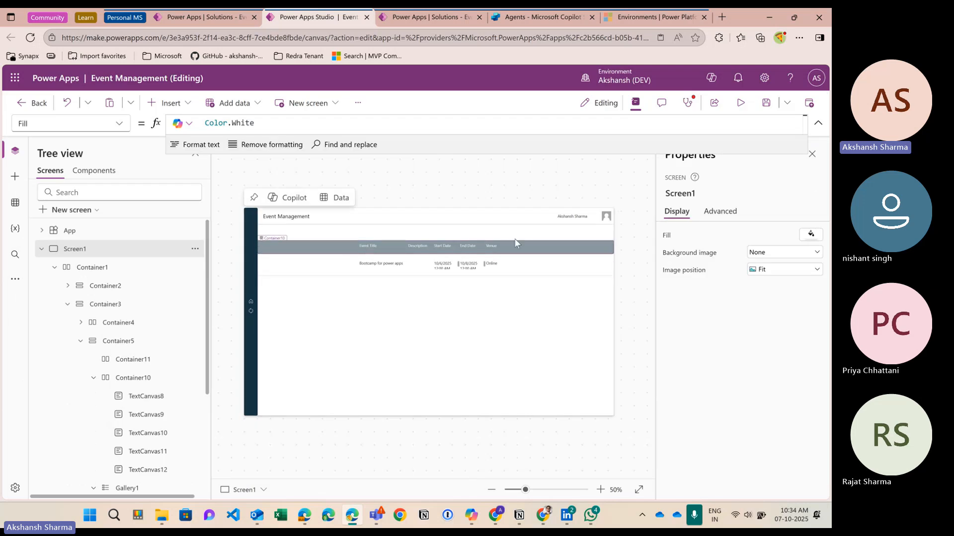
Step: Insert a Button into Container11 and set the container's Justify to End, Align to Center
{"action": "left_click", "coordinate": [501, 241]}
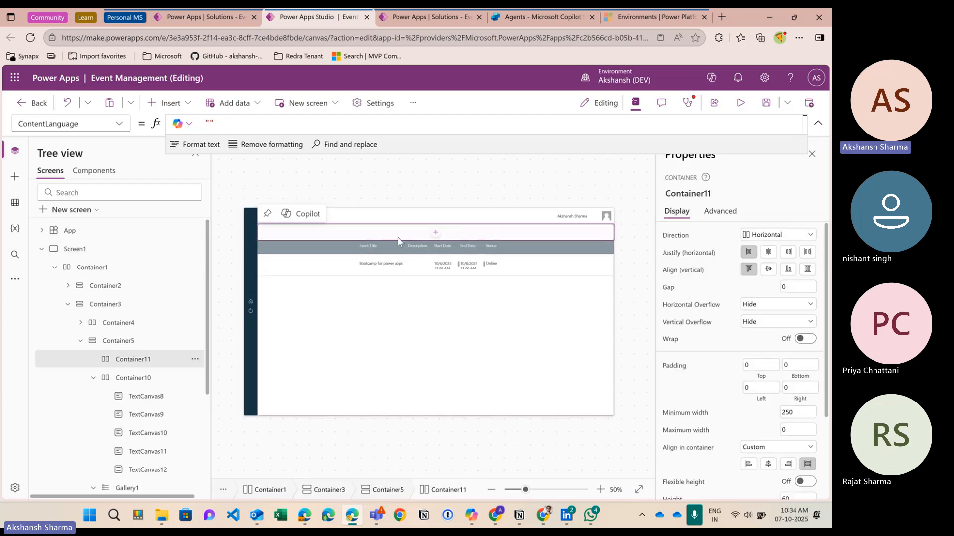
{"action": "left_click", "coordinate": [169, 102]}
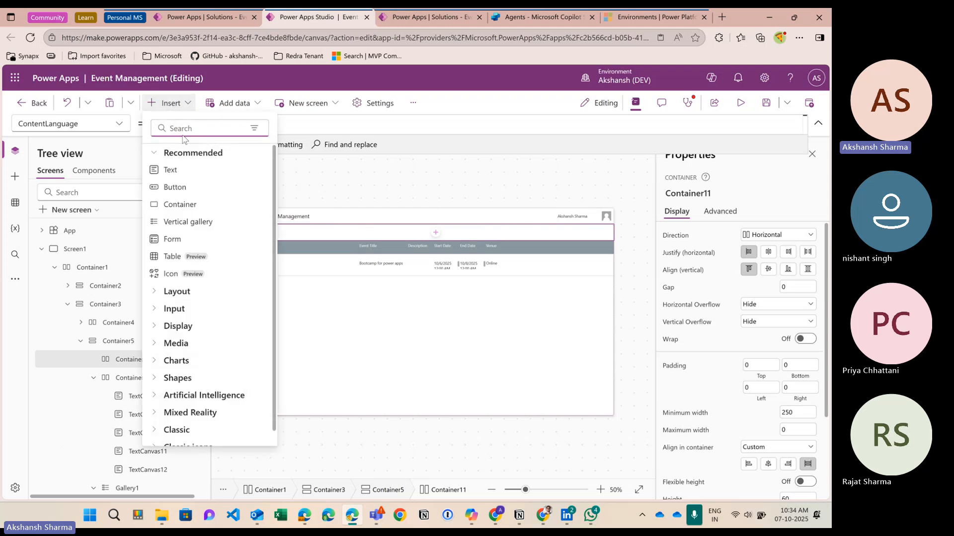
{"action": "left_click", "coordinate": [174, 187]}
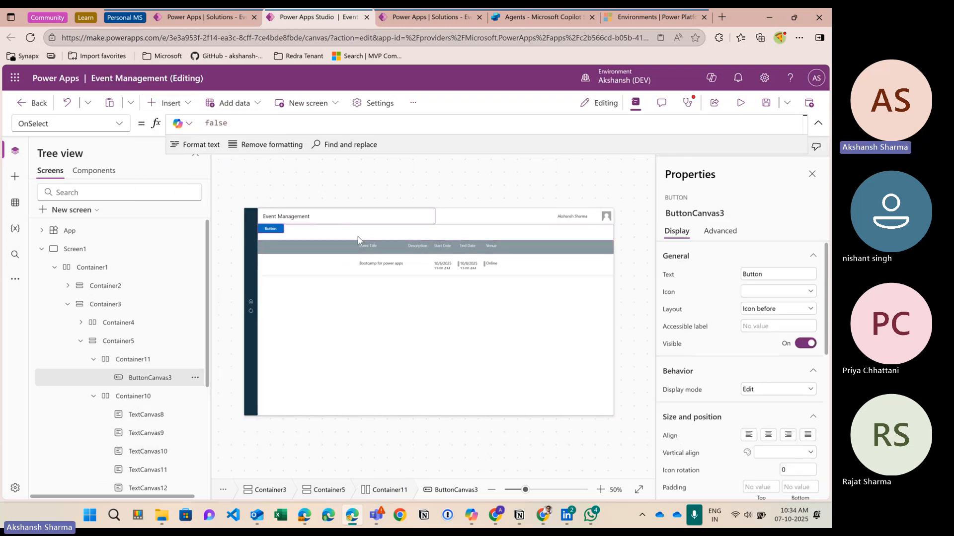
{"action": "left_click", "coordinate": [508, 241]}
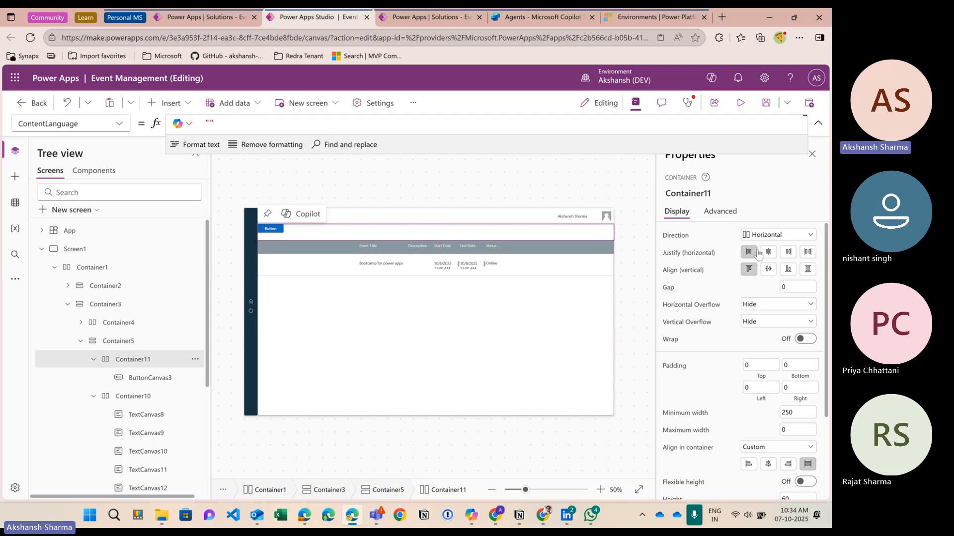
{"action": "left_click", "coordinate": [768, 252]}
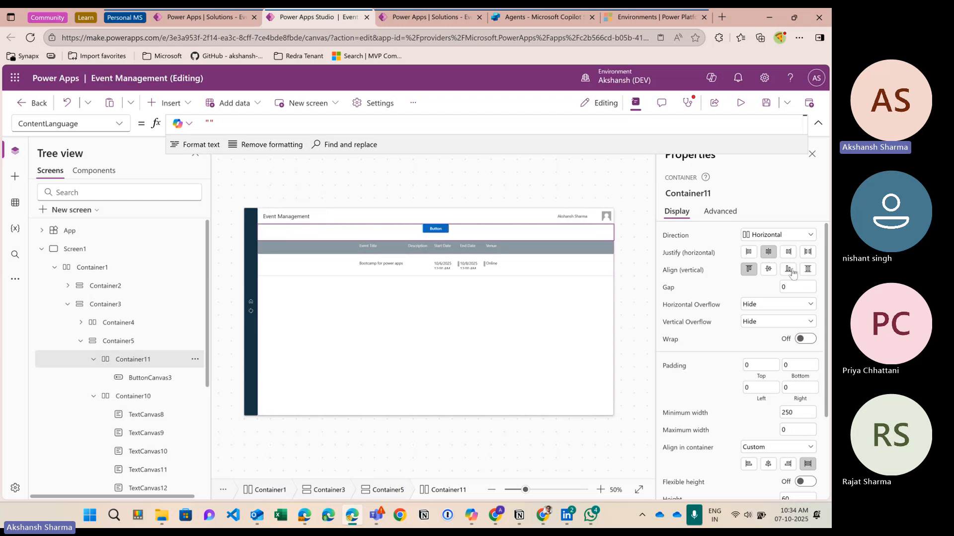
{"action": "left_click", "coordinate": [787, 268]}
{"action": "left_click", "coordinate": [769, 268]}
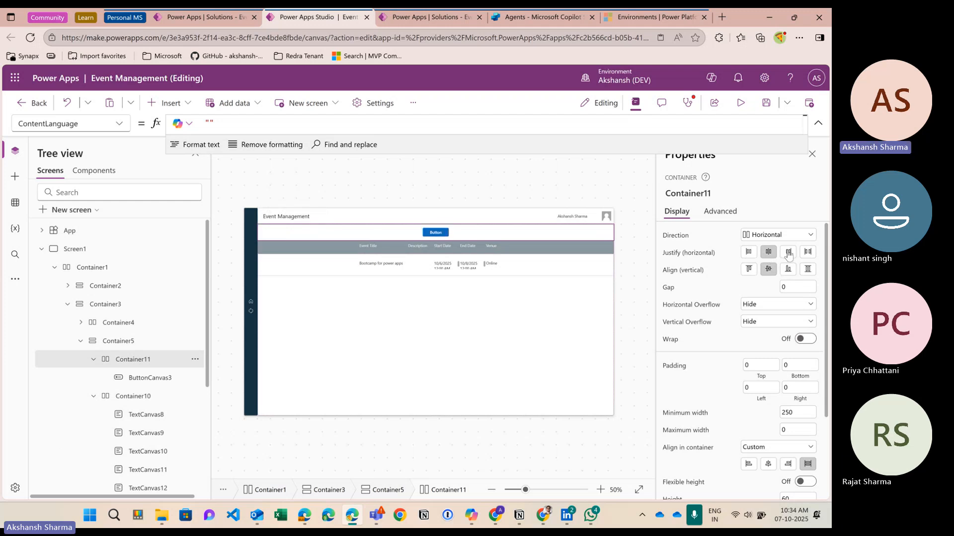
{"action": "left_click", "coordinate": [788, 252]}
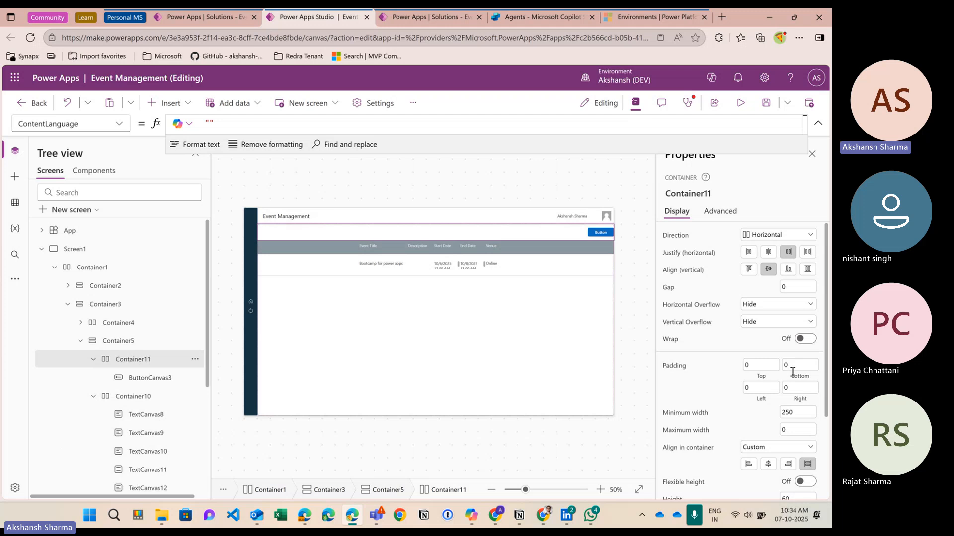
Step: Set Container11's right padding to 20
{"action": "left_click", "coordinate": [785, 388]}
{"action": "type", "text": "20"}
{"action": "left_click", "coordinate": [711, 379]}
Step: Label the button 'Filters', give it the Filter icon, and preview the app
{"action": "left_click", "coordinate": [599, 237]}
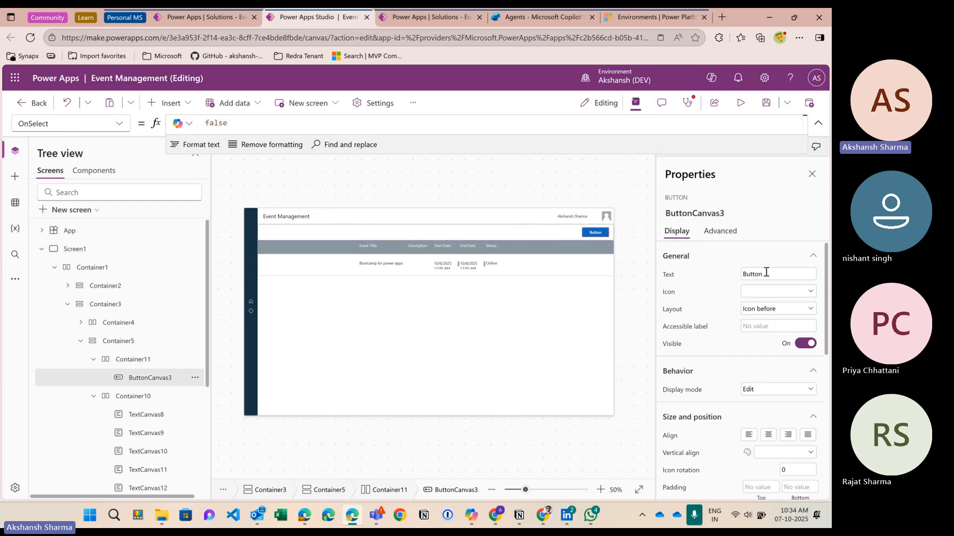
{"action": "left_click", "coordinate": [742, 278]}
{"action": "type", "text": "Filters"}
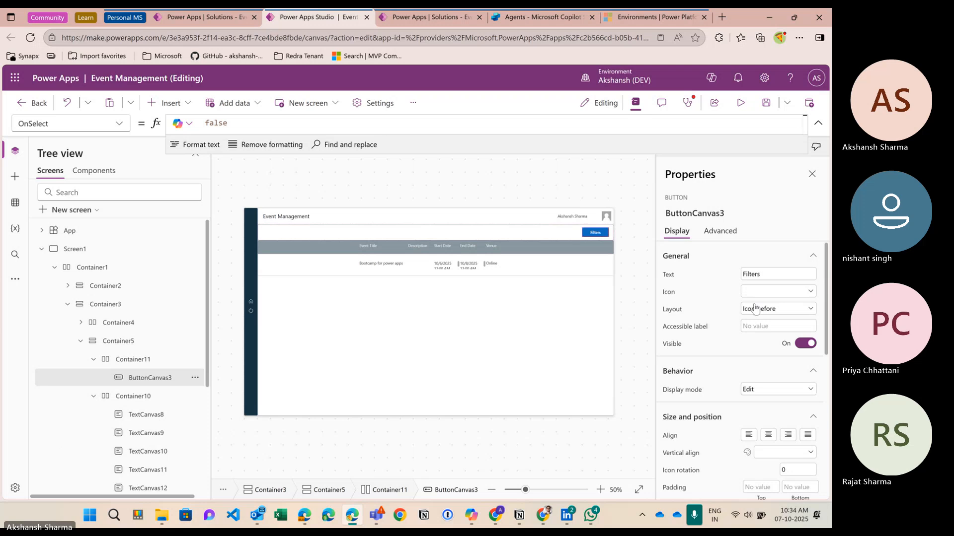
{"action": "left_click", "coordinate": [758, 309]}
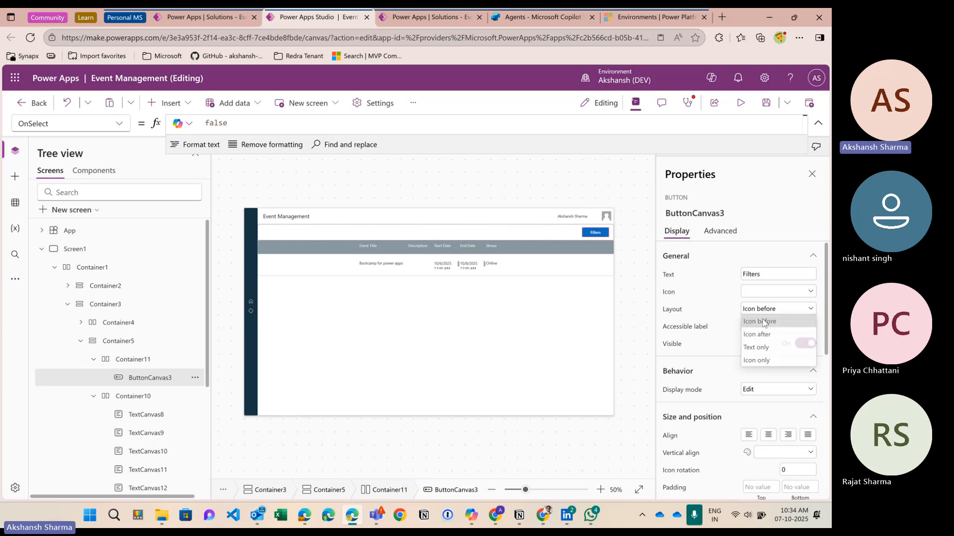
{"action": "left_click", "coordinate": [744, 293]}
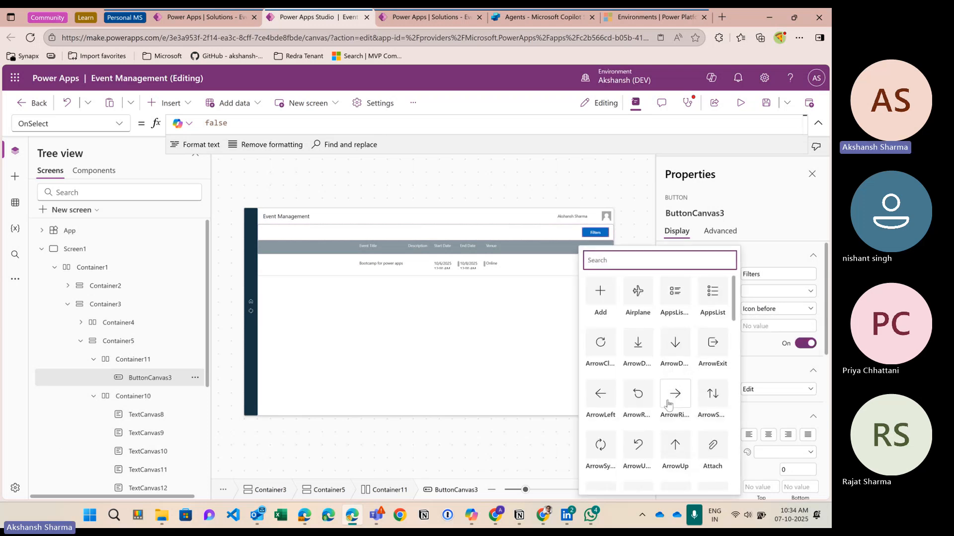
{"action": "type", "text": "fil"}
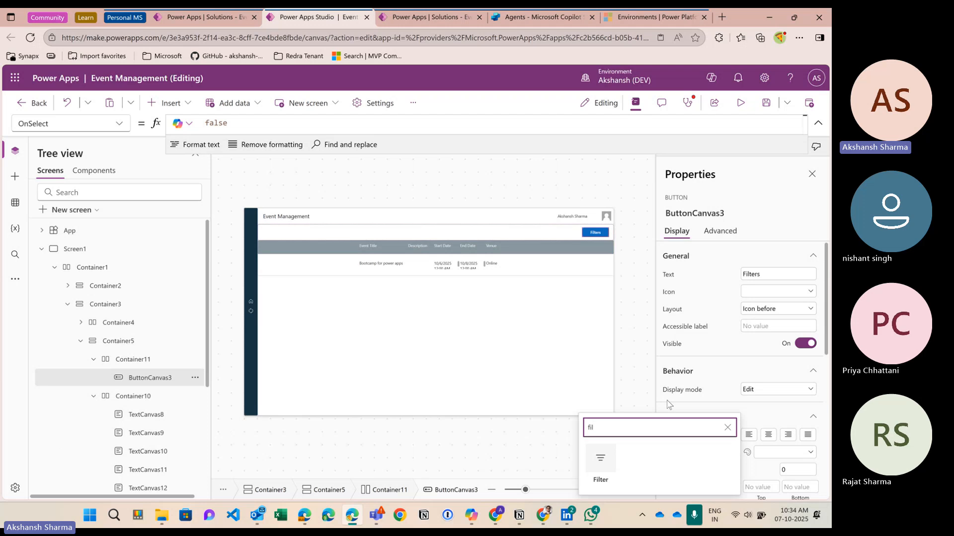
{"action": "left_click", "coordinate": [612, 454]}
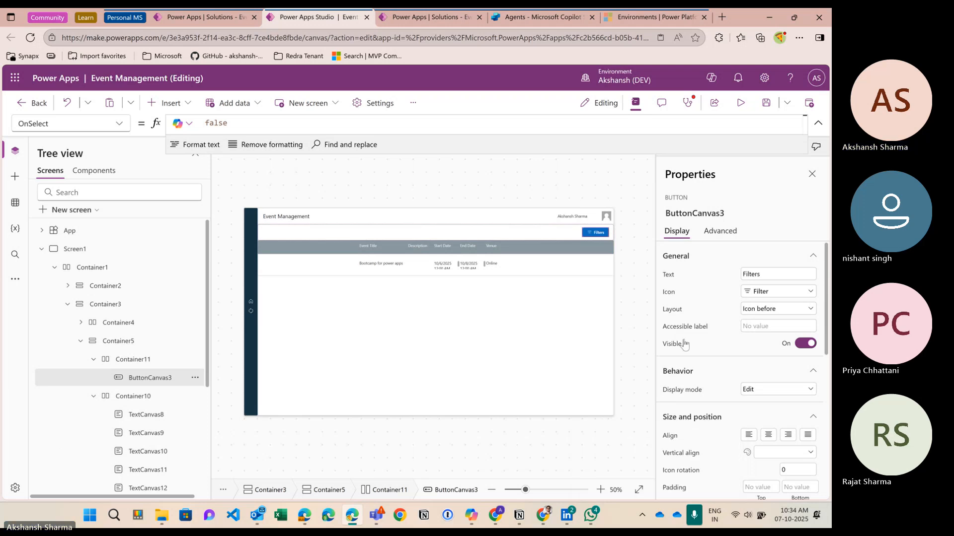
{"action": "left_click", "coordinate": [738, 105]}
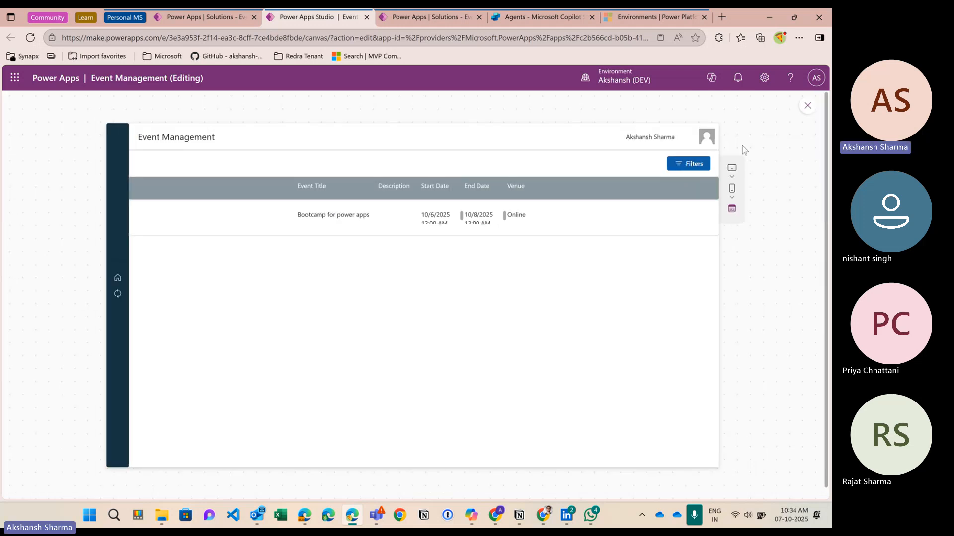
{"action": "left_click", "coordinate": [808, 105]}
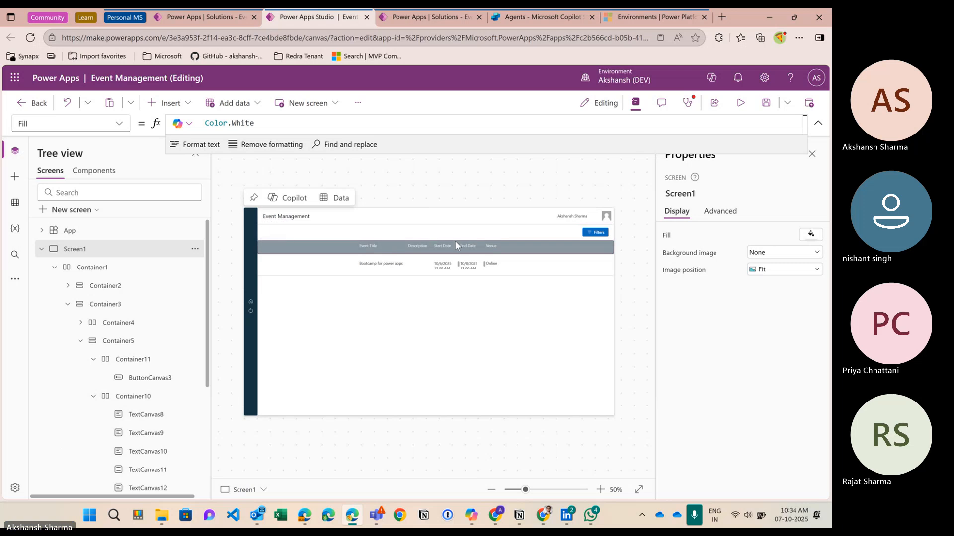
{"action": "left_click", "coordinate": [446, 264]}
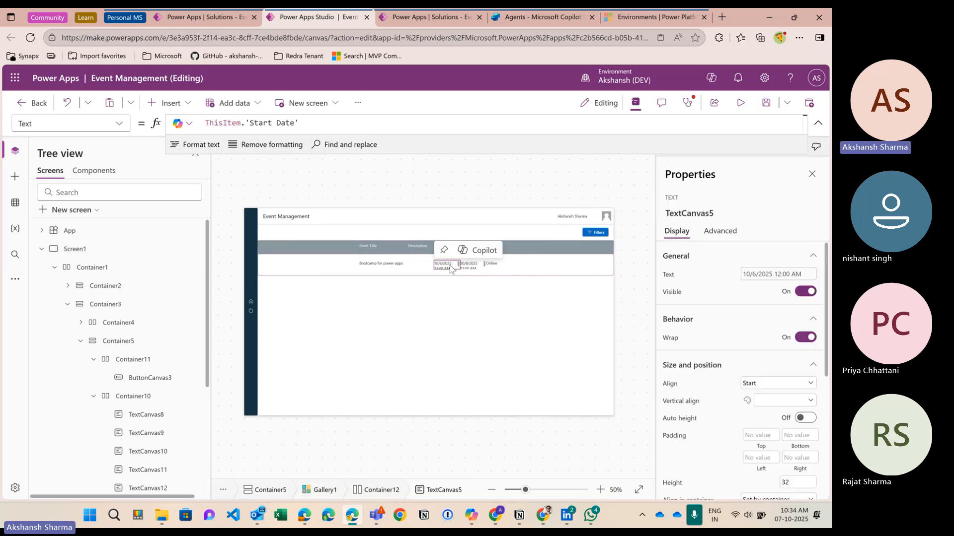
{"action": "left_click", "coordinate": [470, 308]}
{"action": "left_click", "coordinate": [447, 266]}
{"action": "scroll", "coordinate": [717, 425], "scroll_direction": "down", "scroll_amount": 5}
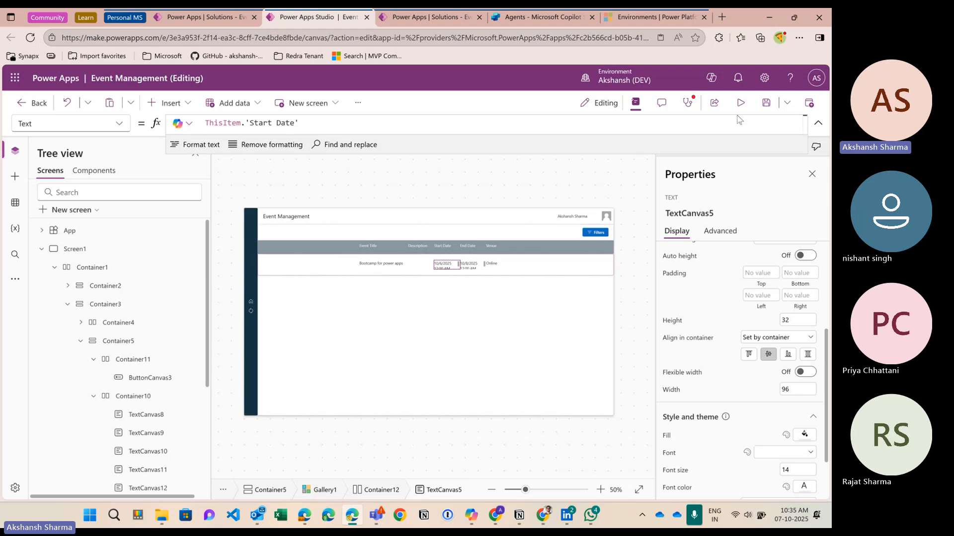
{"action": "key", "text": "F5"}
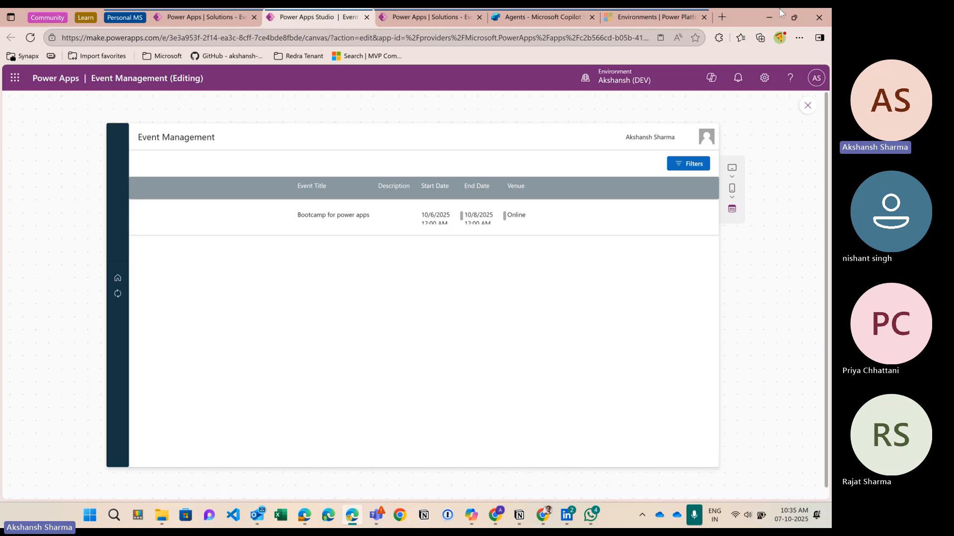
{"action": "left_click", "coordinate": [808, 106]}
{"action": "left_click", "coordinate": [1, 229]}
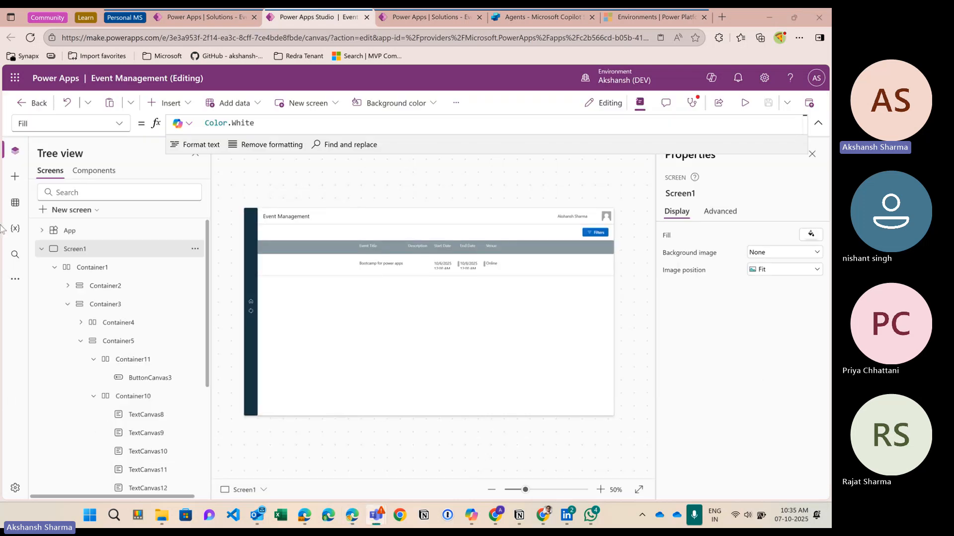
Step: Add Nf_DateFormat = "DD MM YYYY"; on a new line below NF_NavColor in App Formulas
{"action": "left_click", "coordinate": [142, 231]}
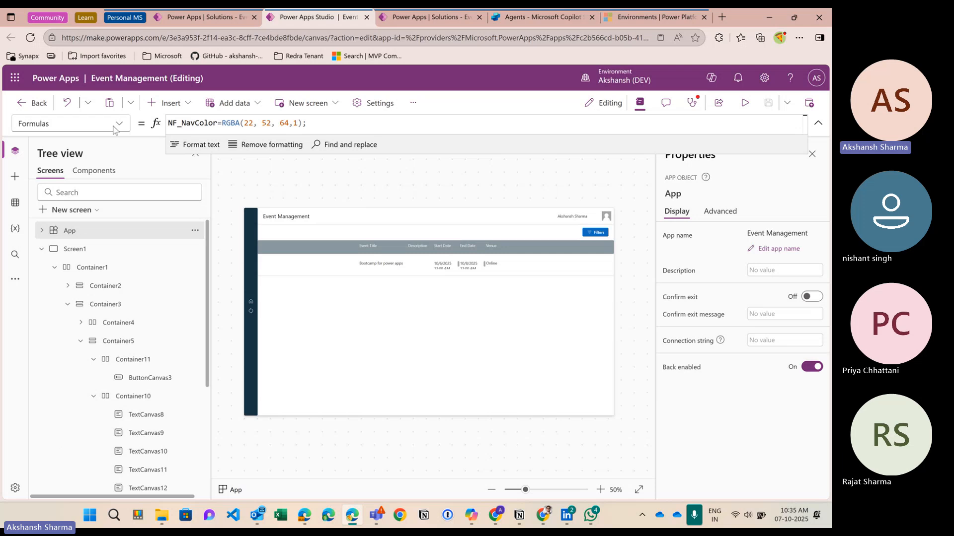
{"action": "left_click", "coordinate": [323, 127]}
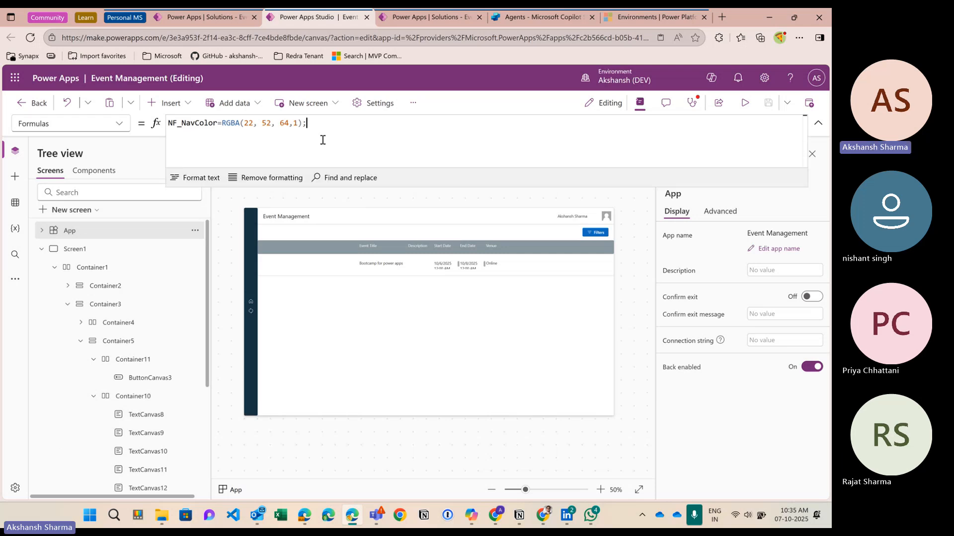
{"action": "key", "text": "Return"}
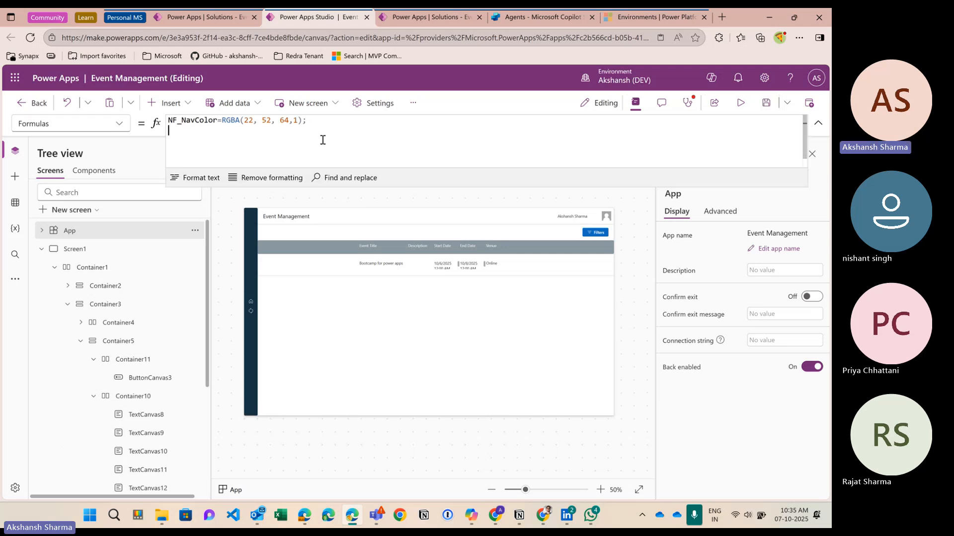
{"action": "type", "text": "Nf_"}
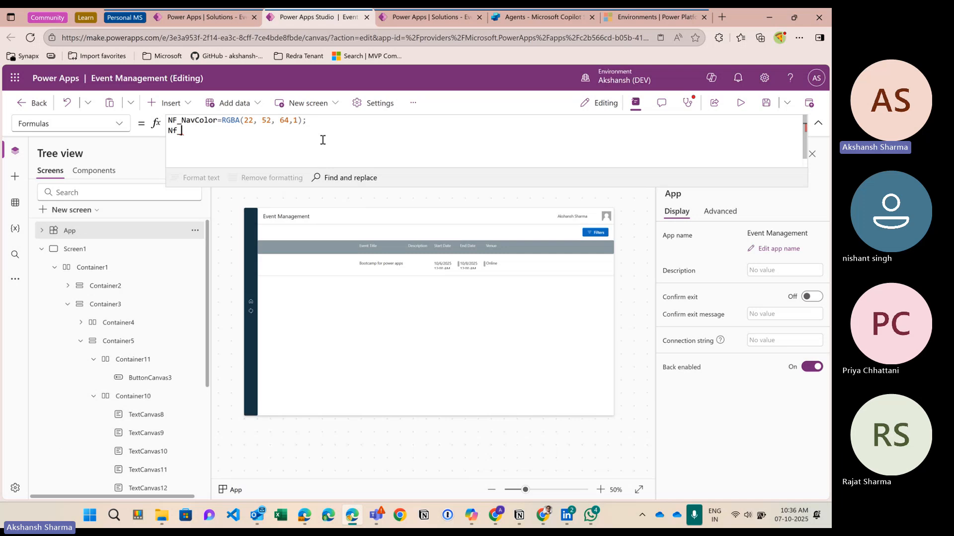
{"action": "type", "text": "DateFormat = \"DD MM "}
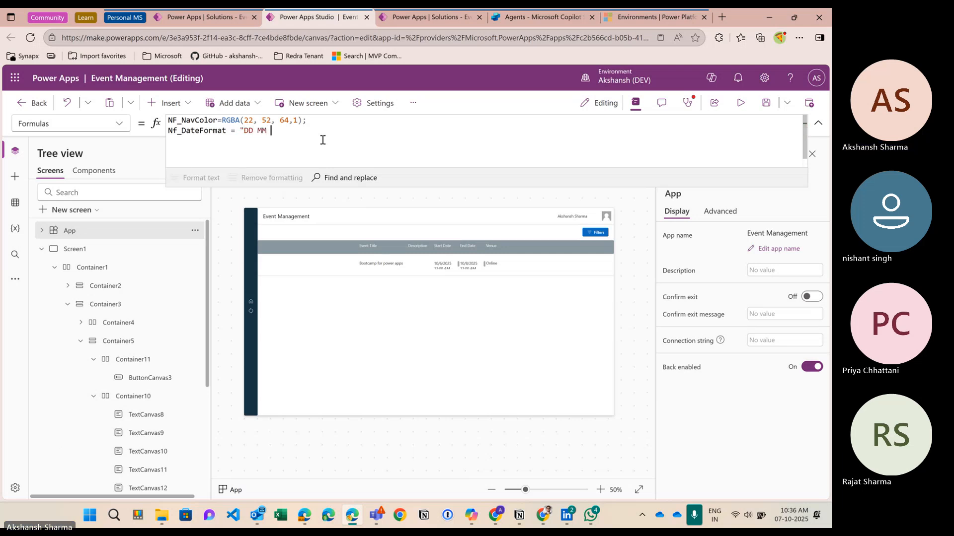
{"action": "type", "text": "YYYY\";"}
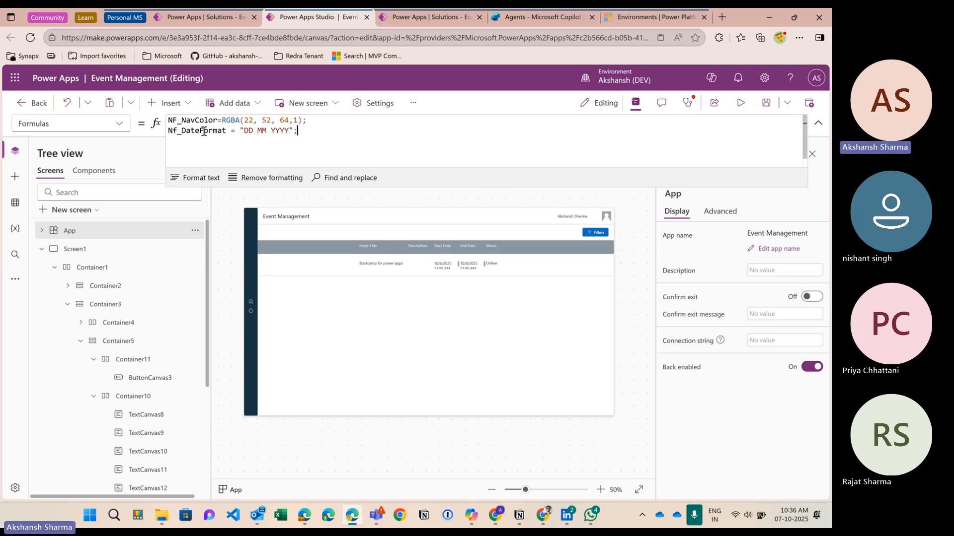
{"action": "double_click", "coordinate": [203, 131]}
Step: Wrap the Start Date label's Text as Text(ThisItem.'Start Date', Nf_DateFormat)
{"action": "left_click", "coordinate": [445, 268]}
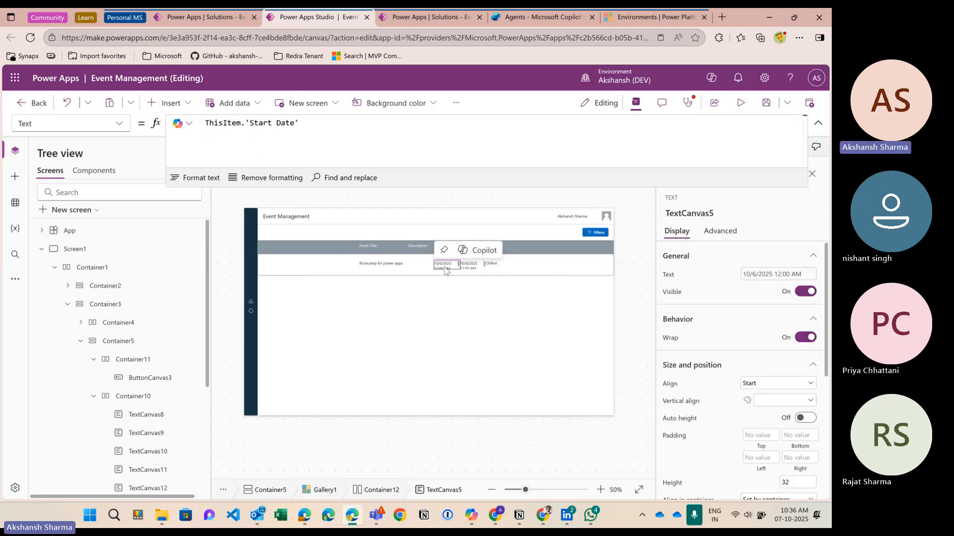
{"action": "left_click", "coordinate": [264, 144]}
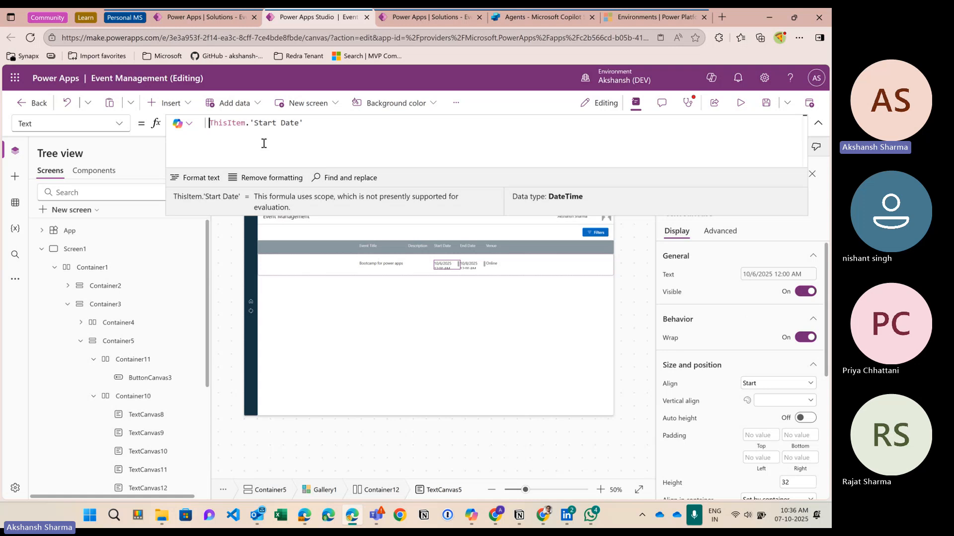
{"action": "type", "text": "Text("}
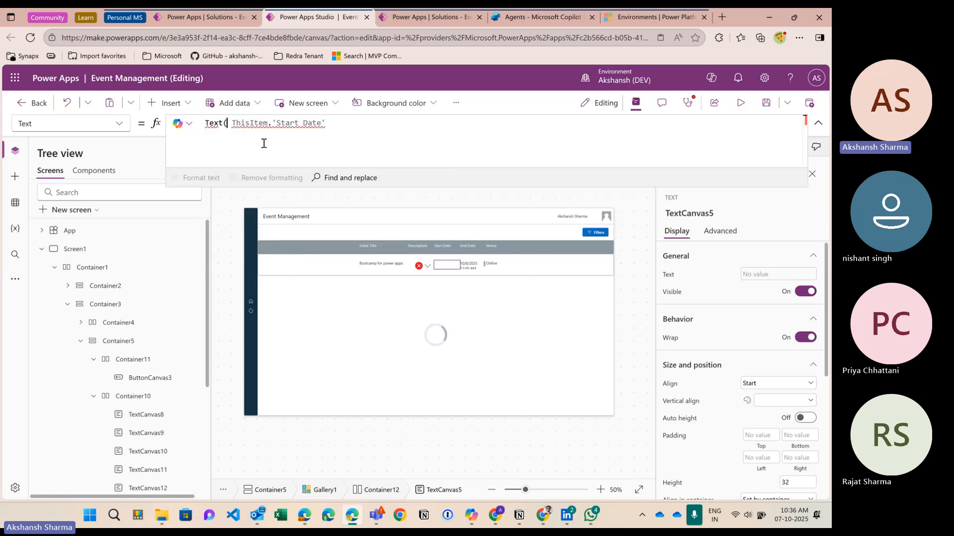
{"action": "key", "text": "Right"}
{"action": "key", "text": "BackSpace"}
{"action": "key", "text": "Right"}
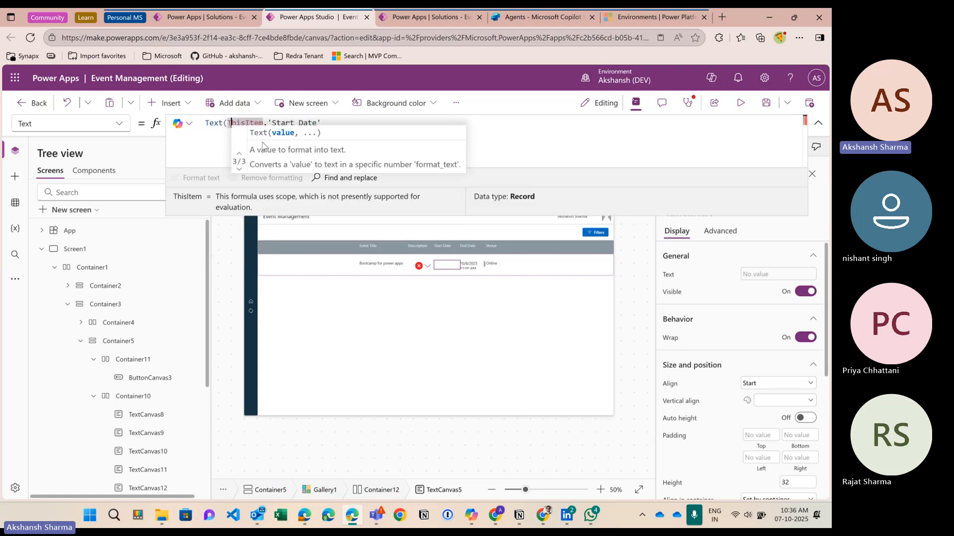
{"action": "key", "text": "Right"}
{"action": "key", "text": "Right"}
{"action": "key", "text": "Right"}
{"action": "key", "text": "Right"}
{"action": "key", "text": "Right"}
{"action": "key", "text": "Right"}
{"action": "key", "text": "Right"}
{"action": "key", "text": "Right"}
{"action": "key", "text": "Right"}
{"action": "key", "text": "Right"}
{"action": "key", "text": "Right"}
{"action": "key", "text": "Right"}
{"action": "key", "text": "Right"}
{"action": "key", "text": "Right"}
{"action": "key", "text": "Right"}
{"action": "key", "text": "Right"}
{"action": "key", "text": "Right"}
{"action": "key", "text": "Right"}
{"action": "key", "text": "Right"}
{"action": "key", "text": "Right"}
{"action": "type", "text": ","}
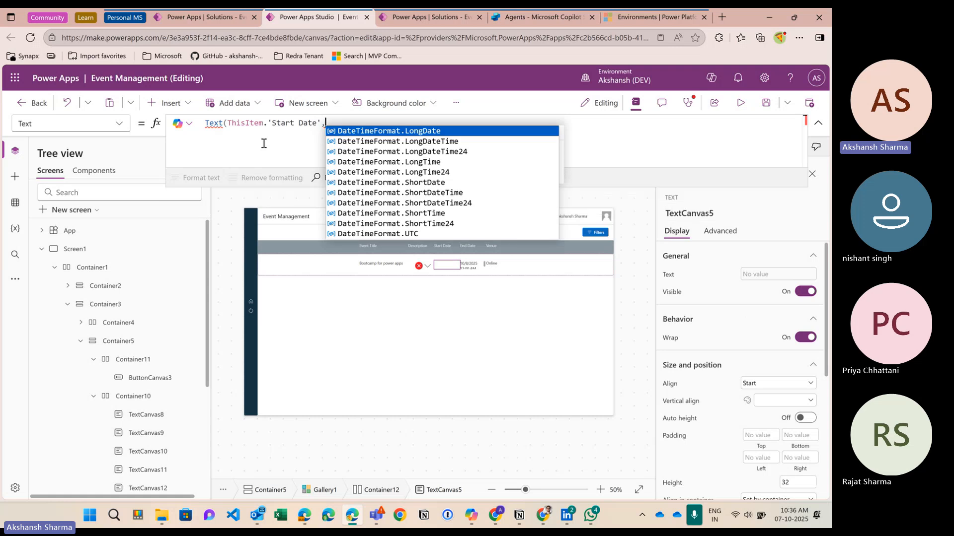
{"action": "type", "text": "nf"}
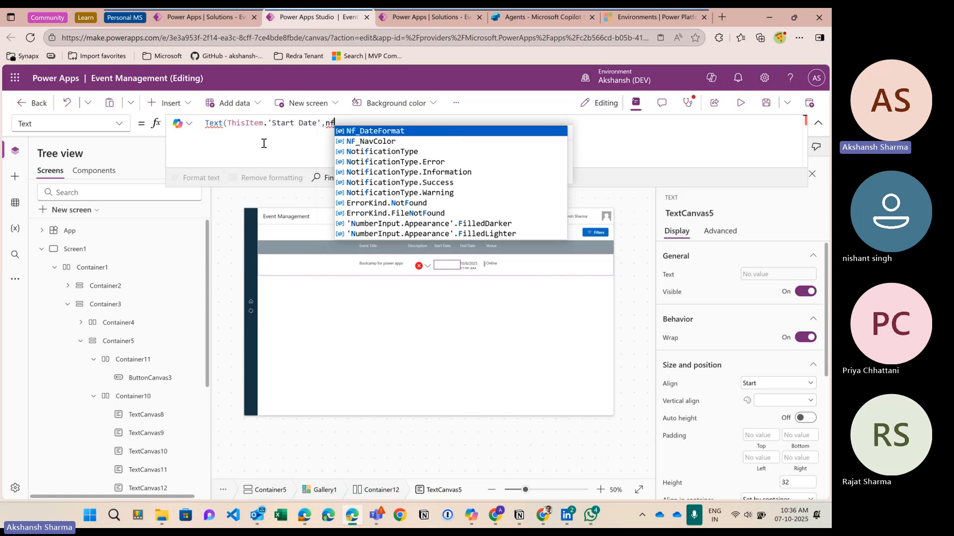
{"action": "key", "text": "Tab"}
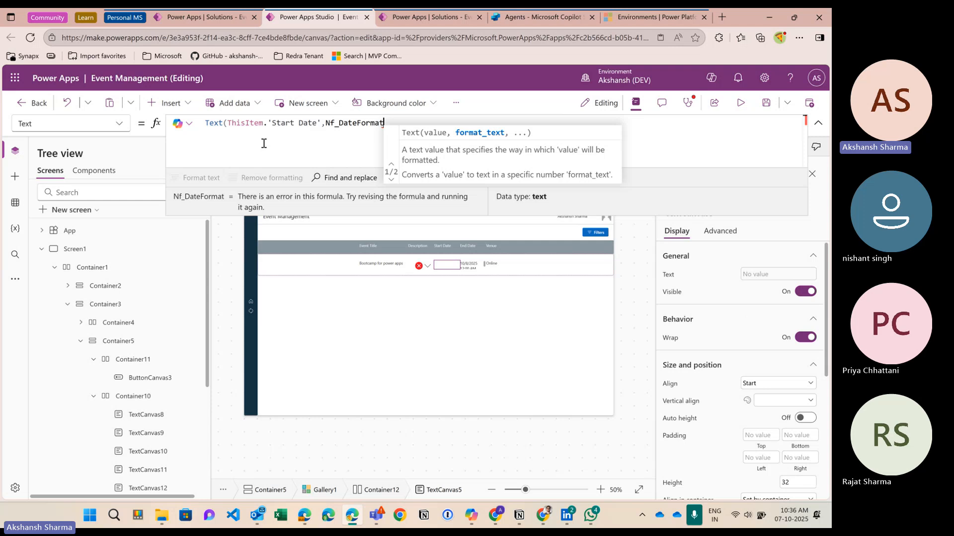
{"action": "type", "text": ")"}
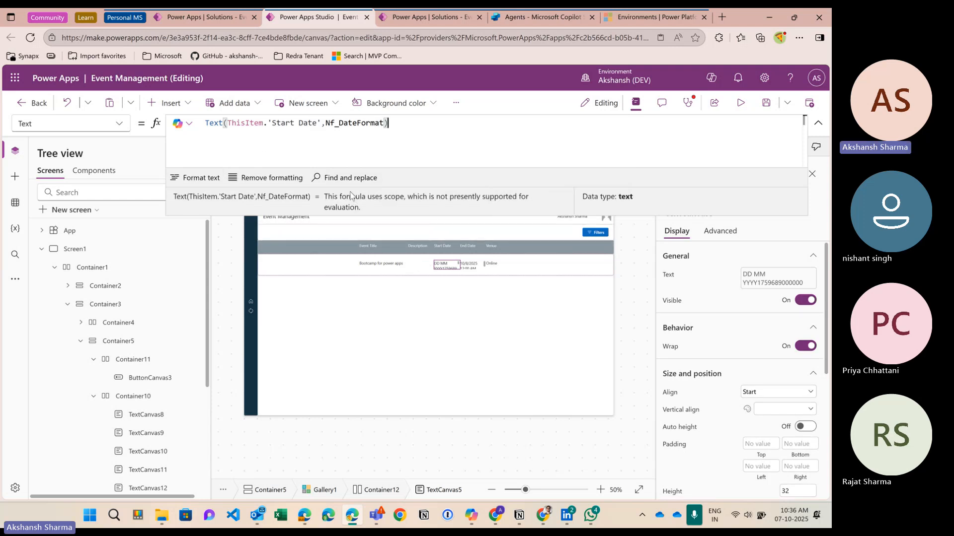
Step: Change Nf_DateFormat from "DD MM YYYY" to "dd mmm yyyy" and check the Start Date label
{"action": "left_click", "coordinate": [24, 224]}
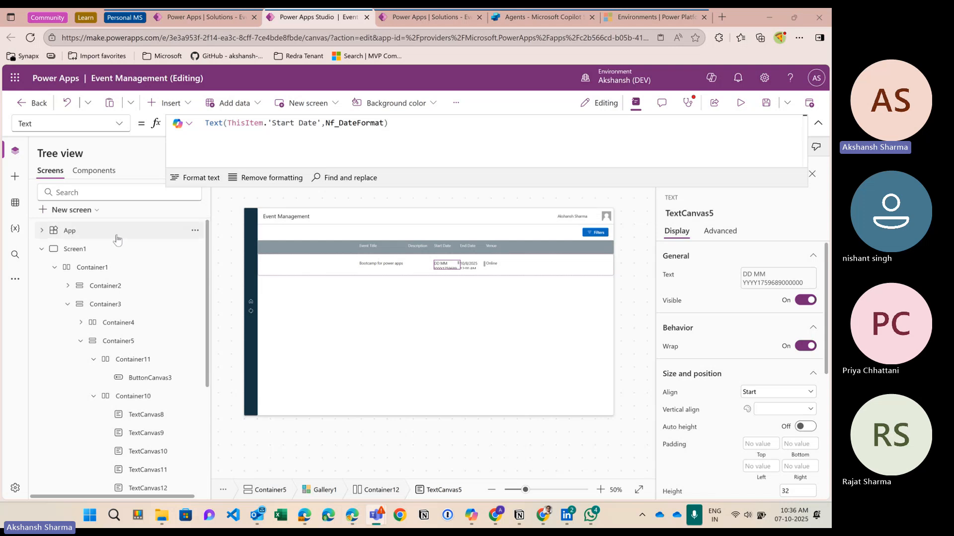
{"action": "left_click", "coordinate": [118, 239]}
{"action": "double_click", "coordinate": [248, 130]}
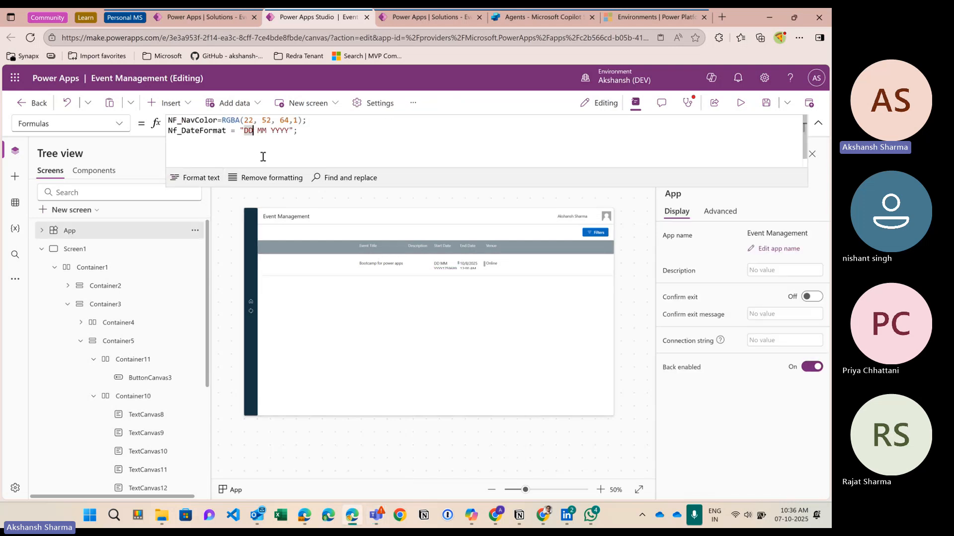
{"action": "key", "text": "BackSpace"}
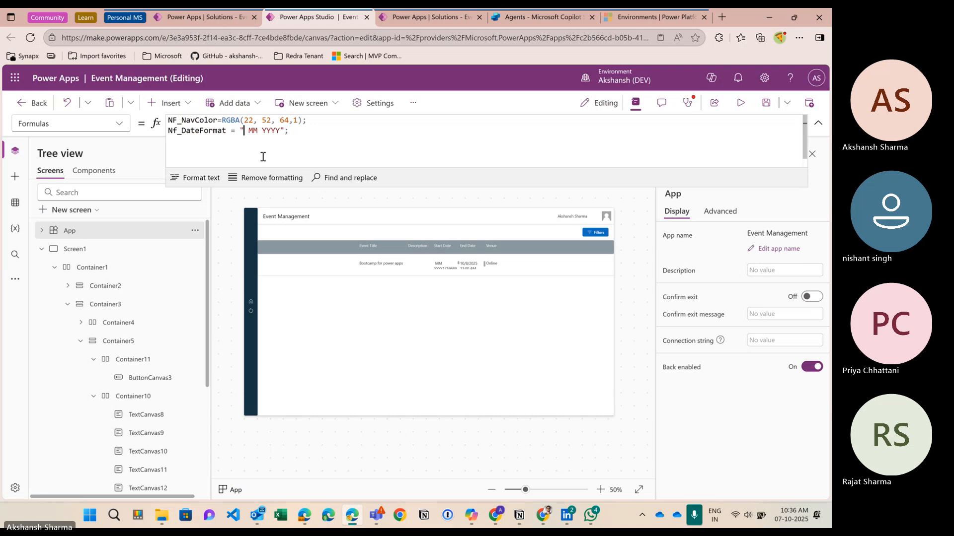
{"action": "type", "text": "dd"}
{"action": "key", "text": "Right"}
{"action": "key", "text": "Delete"}
{"action": "key", "text": "Delete"}
{"action": "type", "text": "mmm"}
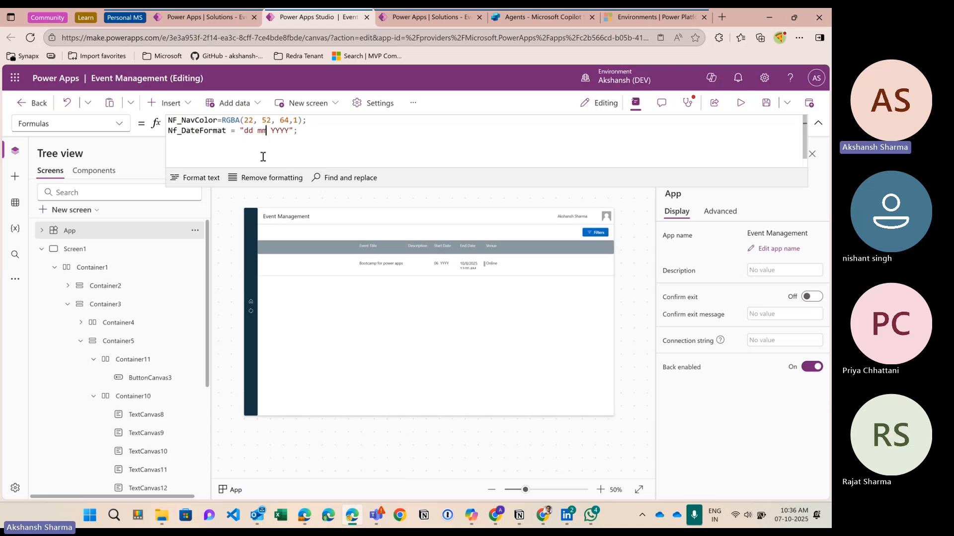
{"action": "key", "text": "Right"}
{"action": "key", "text": "Delete"}
{"action": "key", "text": "Delete"}
{"action": "key", "text": "Delete"}
{"action": "key", "text": "Delete"}
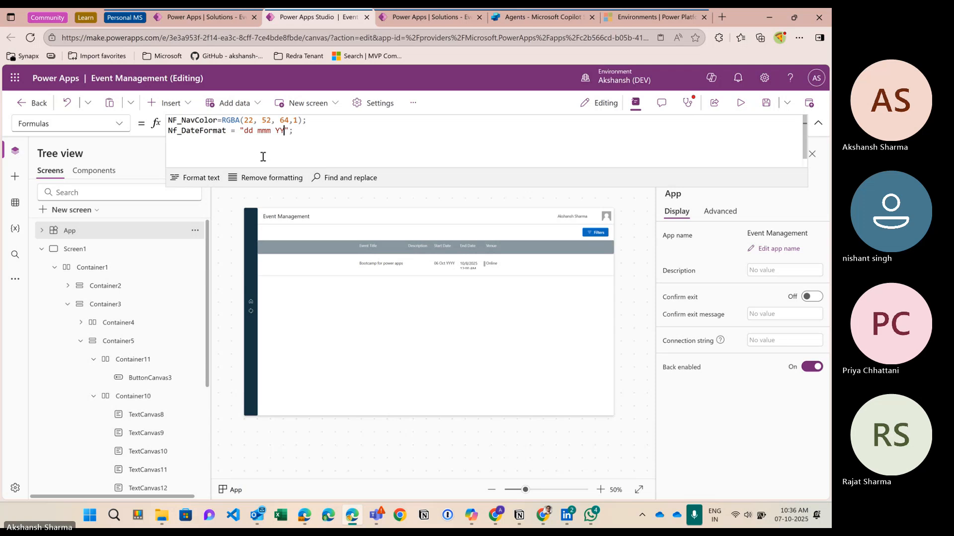
{"action": "type", "text": "yyyy"}
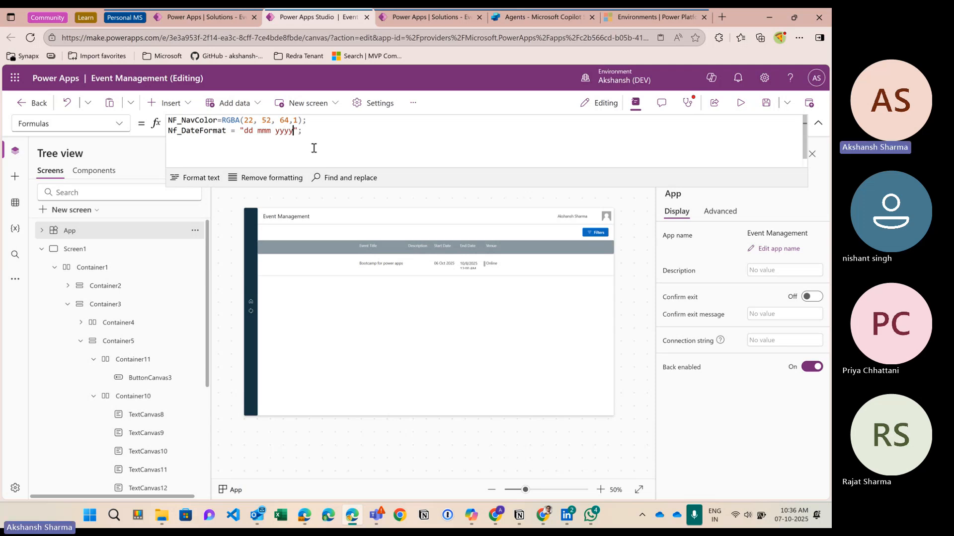
{"action": "left_click", "coordinate": [450, 272]}
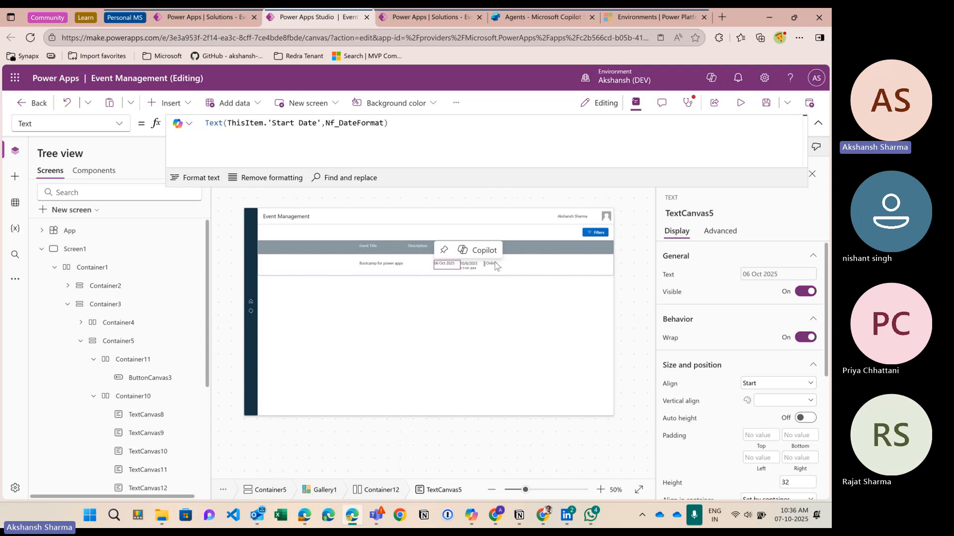
{"action": "left_click", "coordinate": [741, 103]}
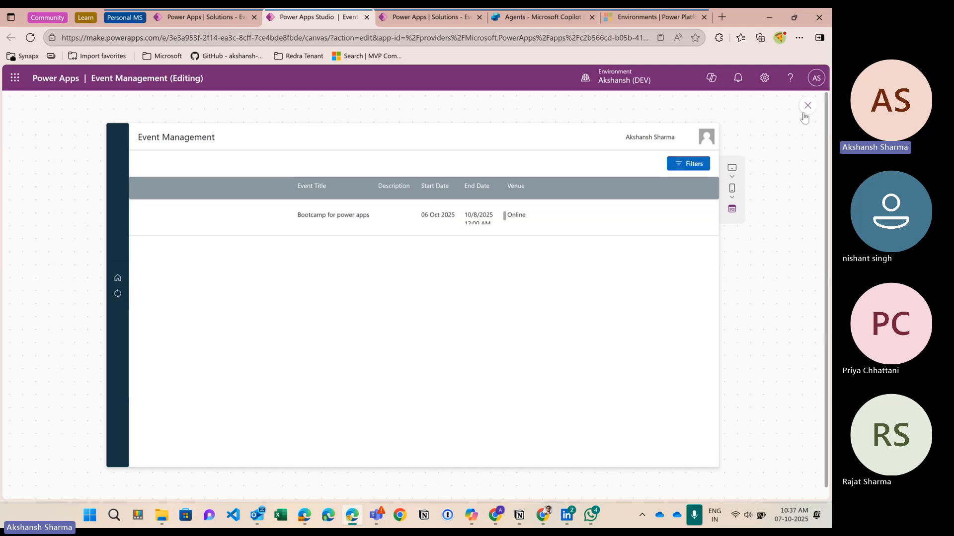
Step: Set the End Date label's Text to Text(ThisItem.'End Date', Nf_DateFormat) and preview both dates
{"action": "key", "text": "Escape"}
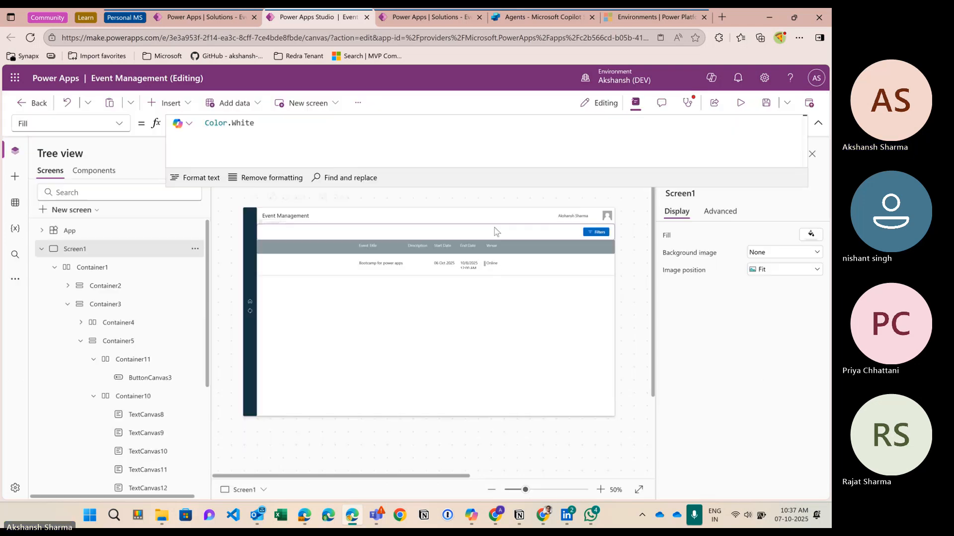
{"action": "left_click", "coordinate": [469, 267]}
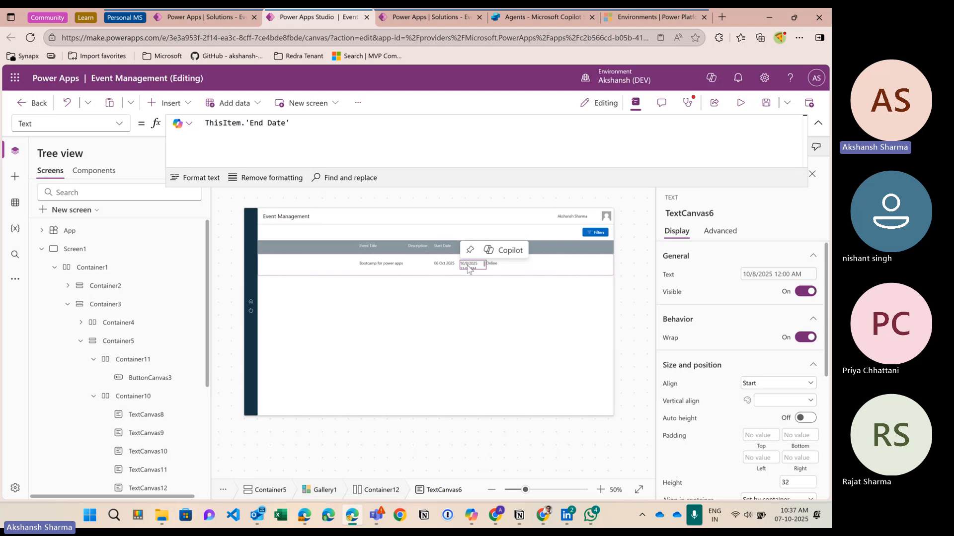
{"action": "left_click", "coordinate": [237, 124]}
{"action": "key", "text": "Home"}
{"action": "type", "text": "text"}
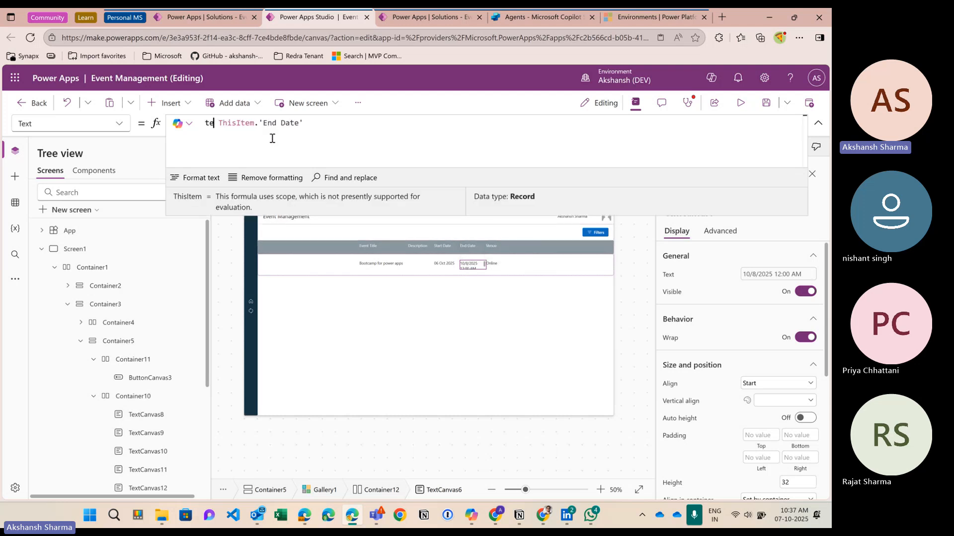
{"action": "type", "text": "("}
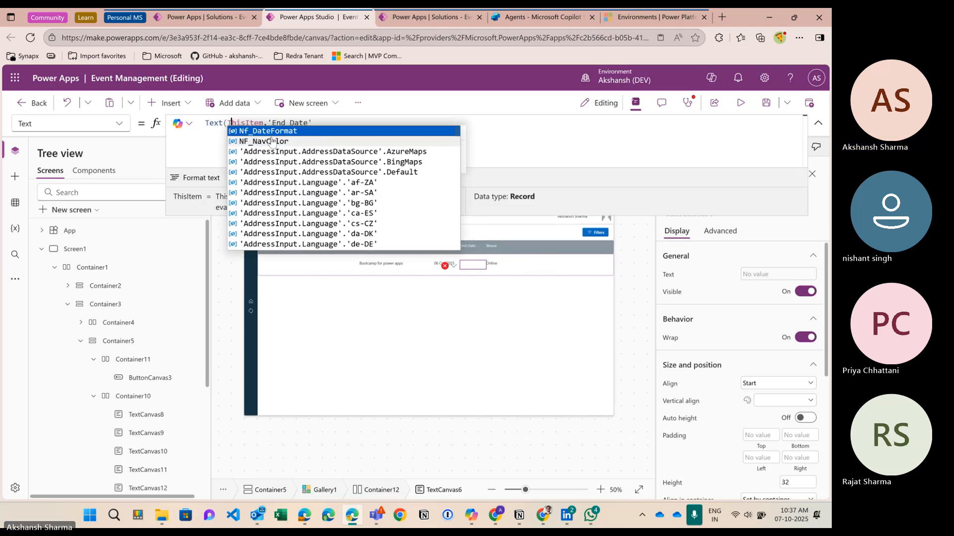
{"action": "key", "text": "End"}
{"action": "type", "text": ","}
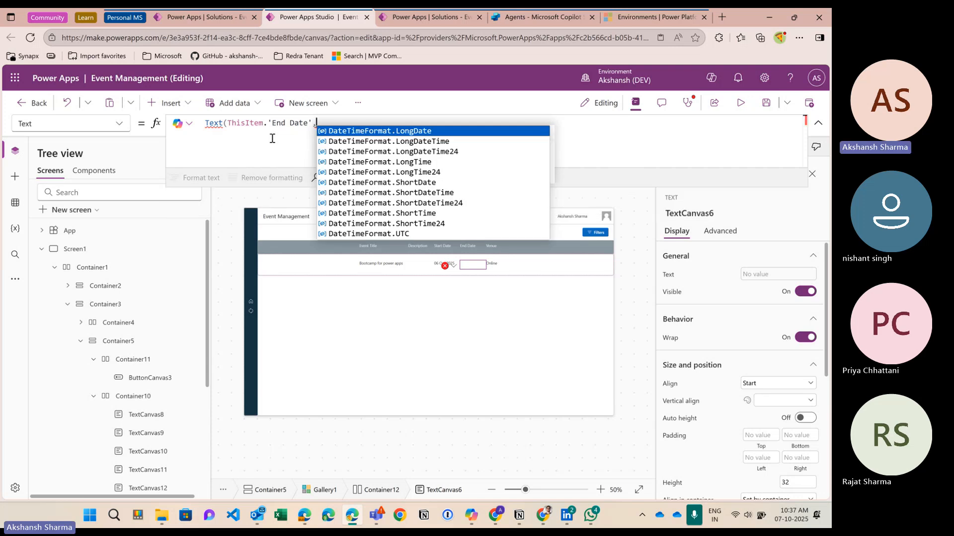
{"action": "type", "text": "Nf_DateFormat"}
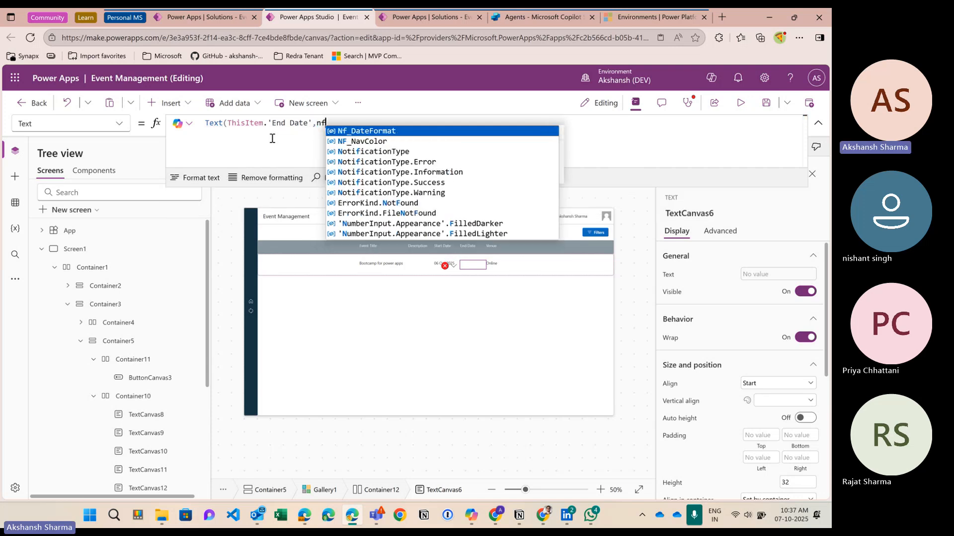
{"action": "type", "text": ")"}
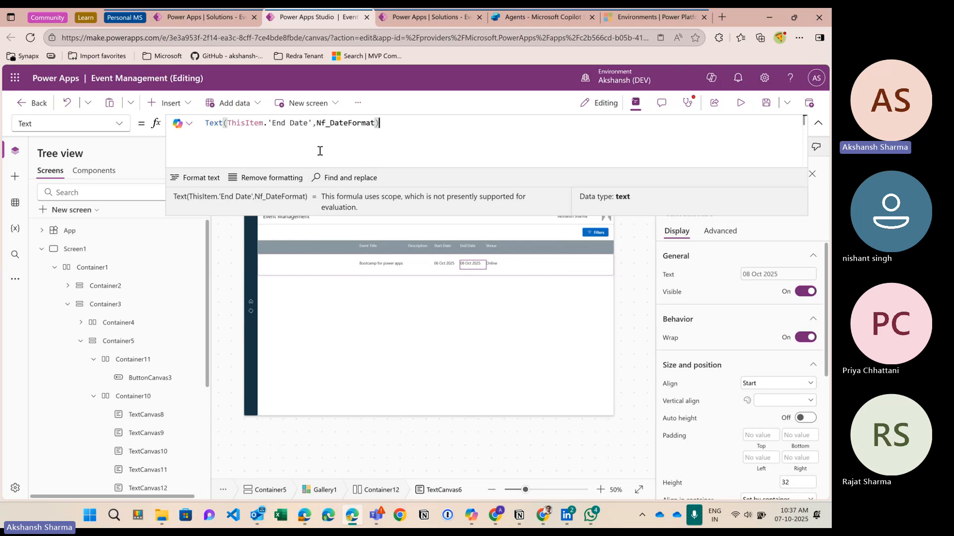
{"action": "left_click", "coordinate": [741, 102]}
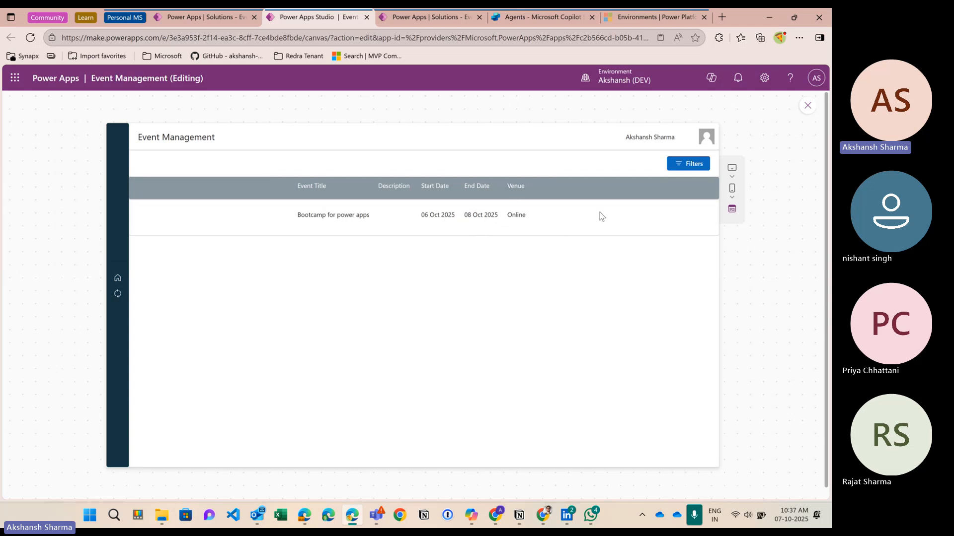
Step: Exit the preview and select the gallery row container, Container12
{"action": "left_click", "coordinate": [807, 106]}
{"action": "left_click", "coordinate": [435, 273]}
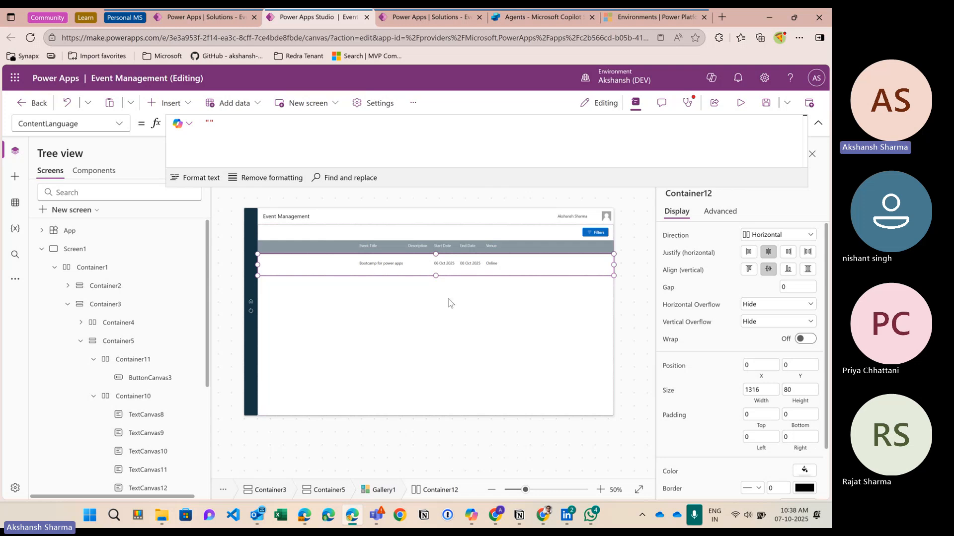
Step: Change Gallery1's template size from 80 to 60
{"action": "scroll", "coordinate": [711, 397], "scroll_direction": "down", "scroll_amount": 2}
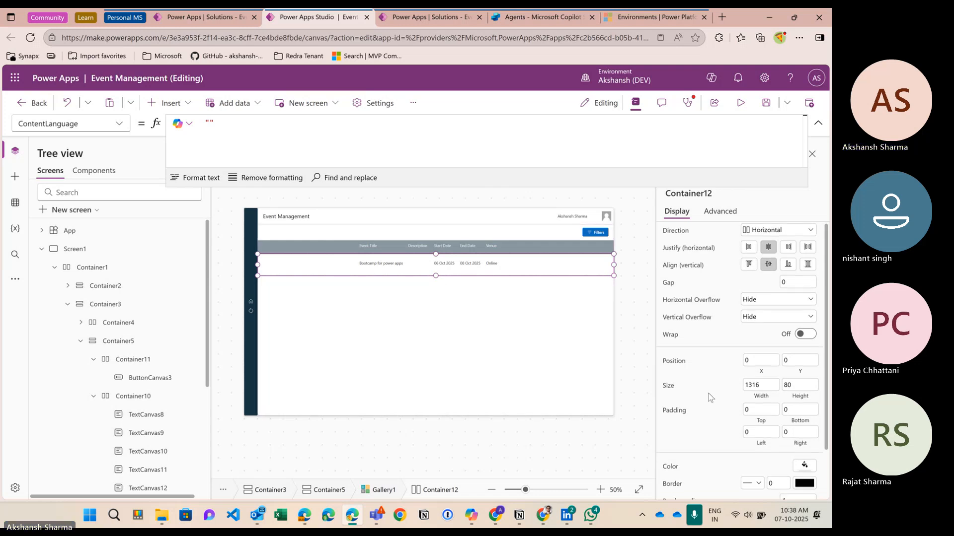
{"action": "scroll", "coordinate": [711, 397], "scroll_direction": "up", "scroll_amount": 2}
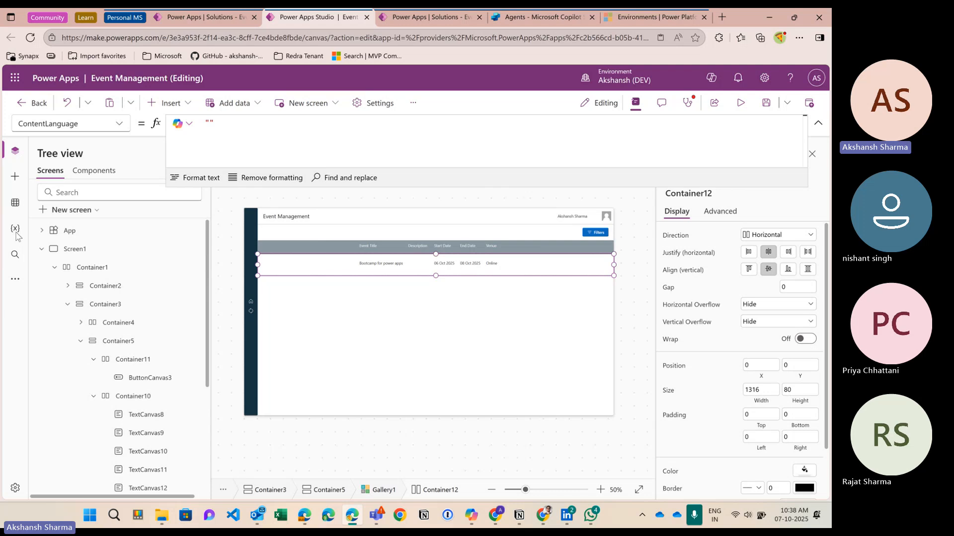
{"action": "scroll", "coordinate": [152, 341], "scroll_direction": "down", "scroll_amount": 1}
{"action": "scroll", "coordinate": [152, 342], "scroll_direction": "down", "scroll_amount": 3}
{"action": "left_click", "coordinate": [149, 339]}
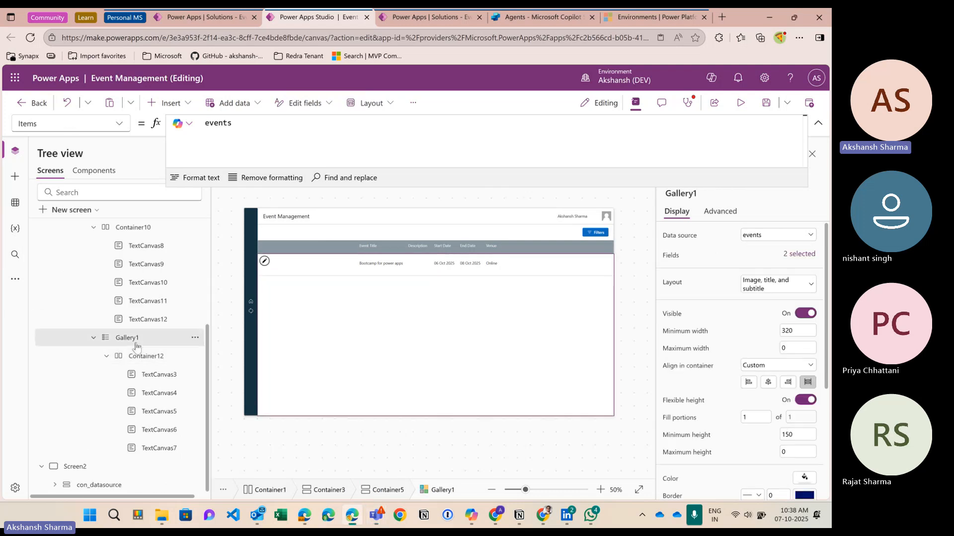
{"action": "scroll", "coordinate": [740, 385], "scroll_direction": "down", "scroll_amount": 4}
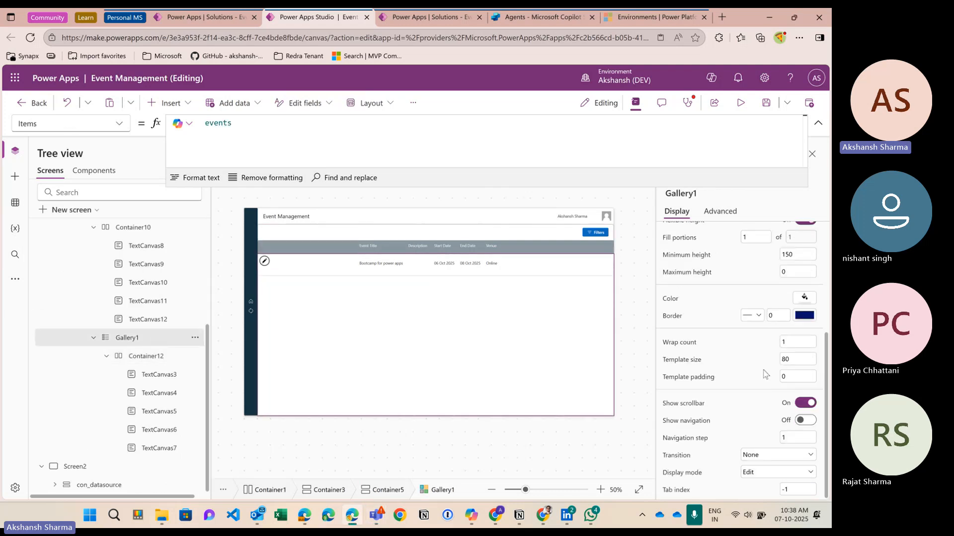
{"action": "double_click", "coordinate": [784, 360]}
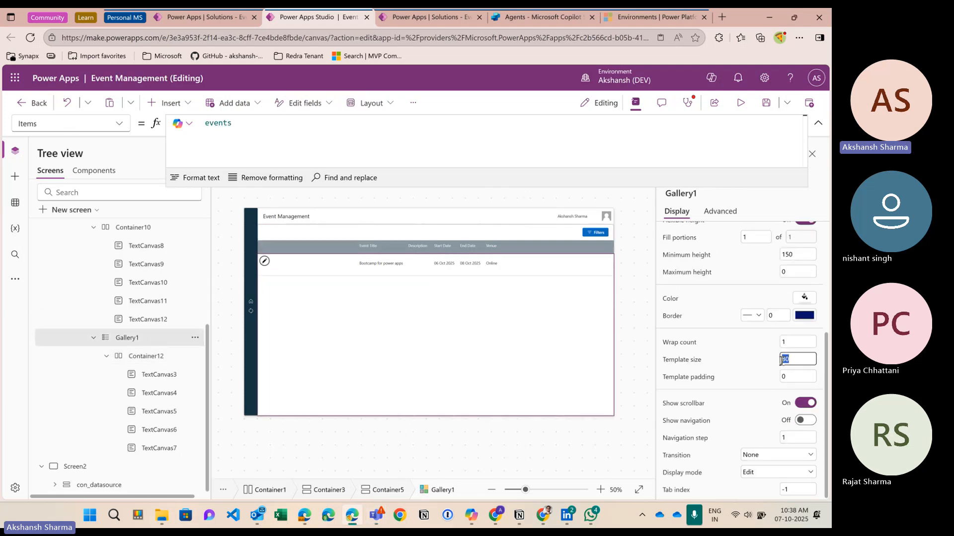
{"action": "type", "text": "60"}
{"action": "left_click", "coordinate": [759, 375]}
Step: Set row container Container12's height to 60 and preview the app
{"action": "left_click", "coordinate": [418, 288]}
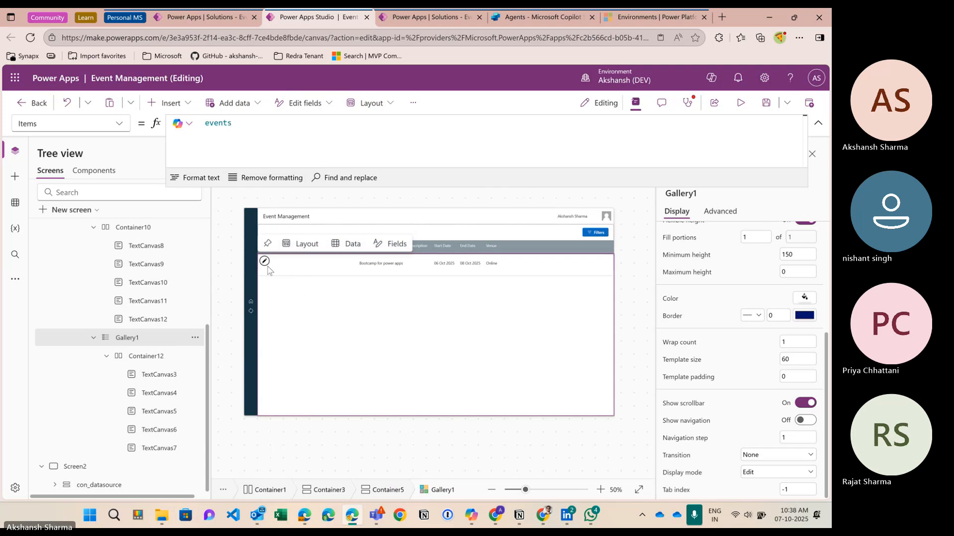
{"action": "left_click", "coordinate": [444, 270]}
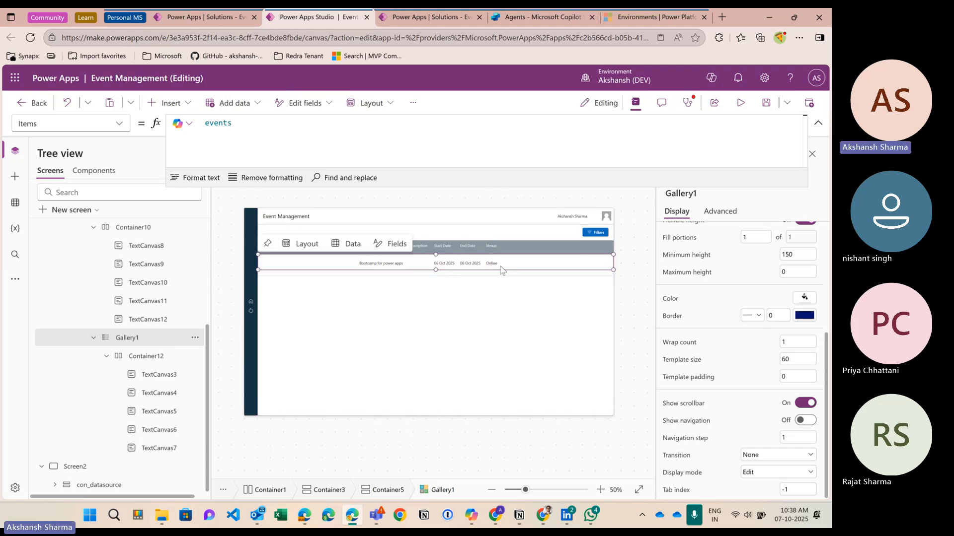
{"action": "left_click", "coordinate": [149, 357]}
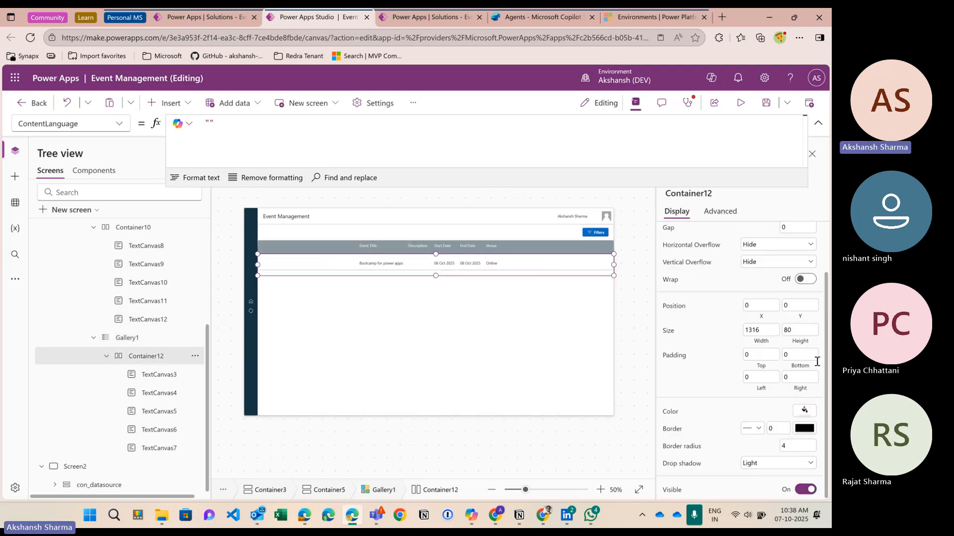
{"action": "left_click", "coordinate": [785, 331]}
{"action": "type", "text": "60"}
{"action": "left_click", "coordinate": [740, 103]}
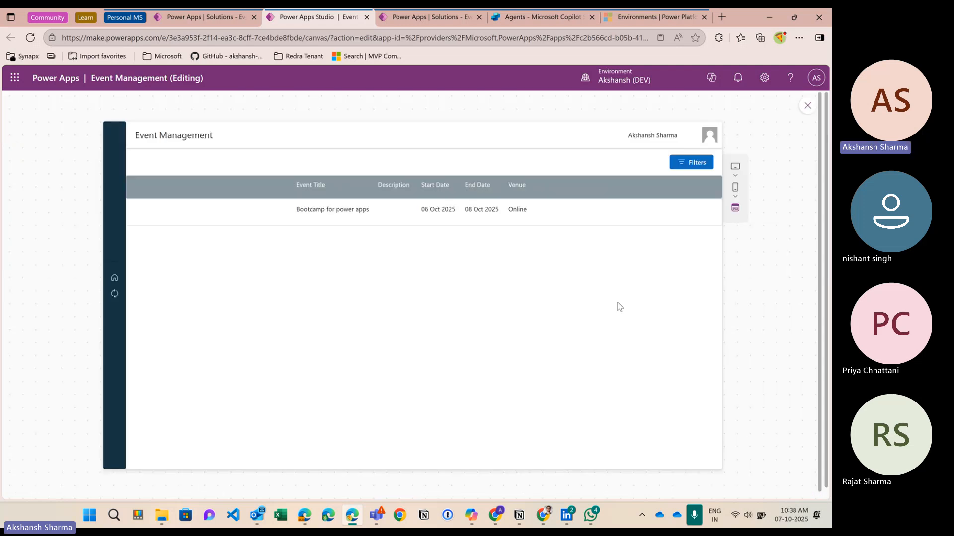
{"action": "left_click", "coordinate": [807, 108]}
{"action": "left_click", "coordinate": [407, 269]}
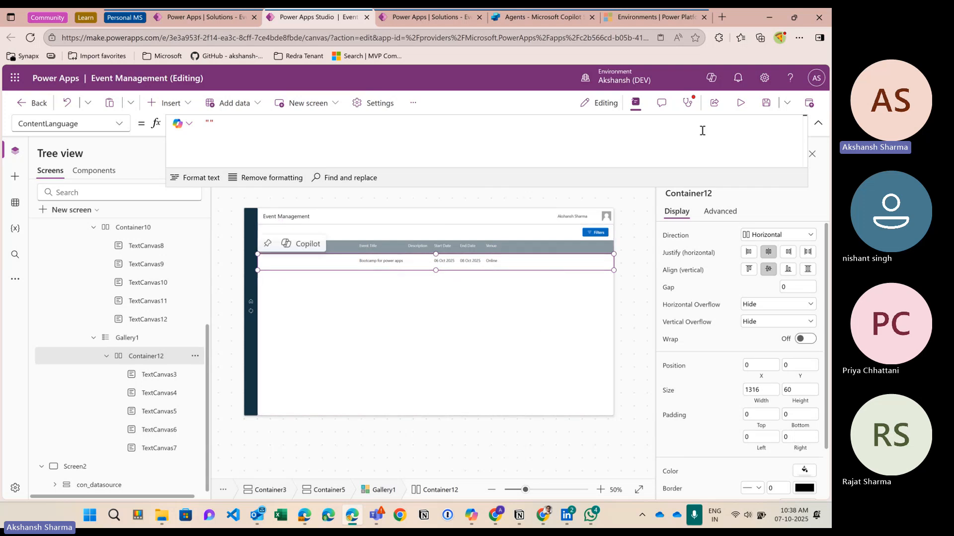
{"action": "left_click", "coordinate": [741, 104]}
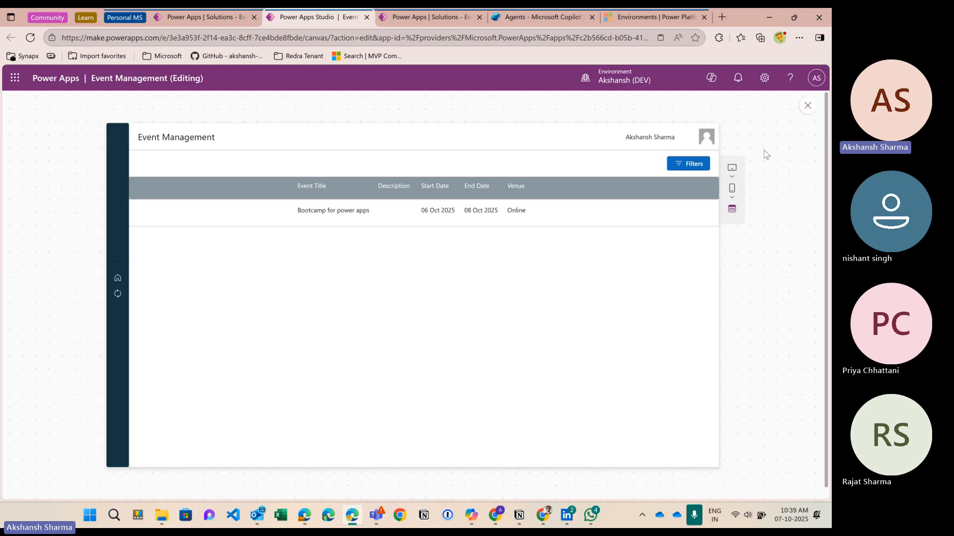
Step: Close the preview and add a new button to Container11, ahead of Filters
{"action": "left_click", "coordinate": [807, 105]}
{"action": "left_click", "coordinate": [522, 234]}
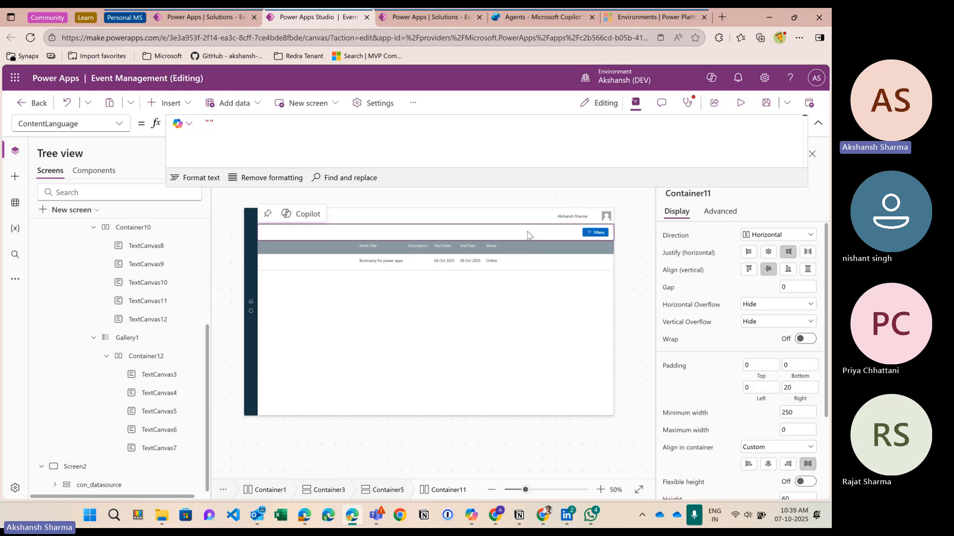
{"action": "left_click", "coordinate": [164, 103]}
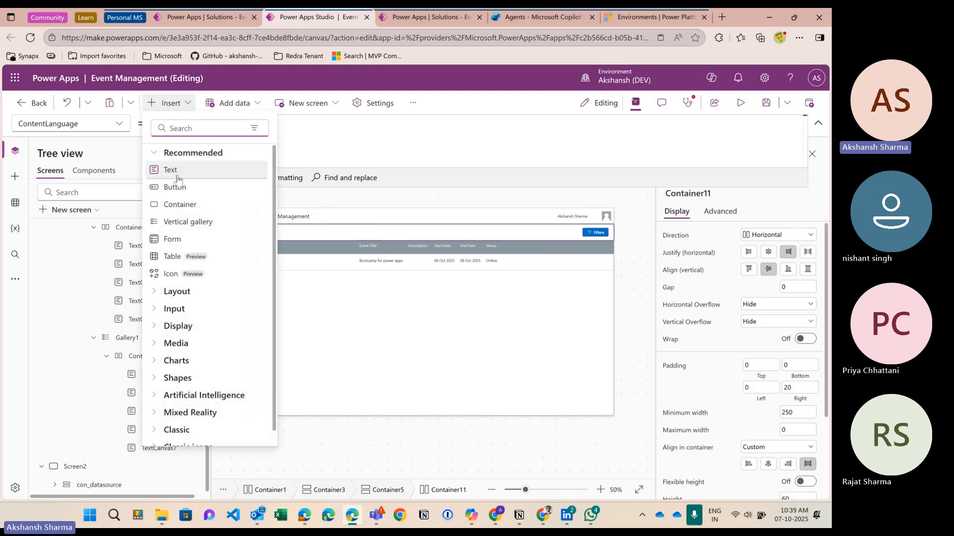
{"action": "key", "text": "Escape"}
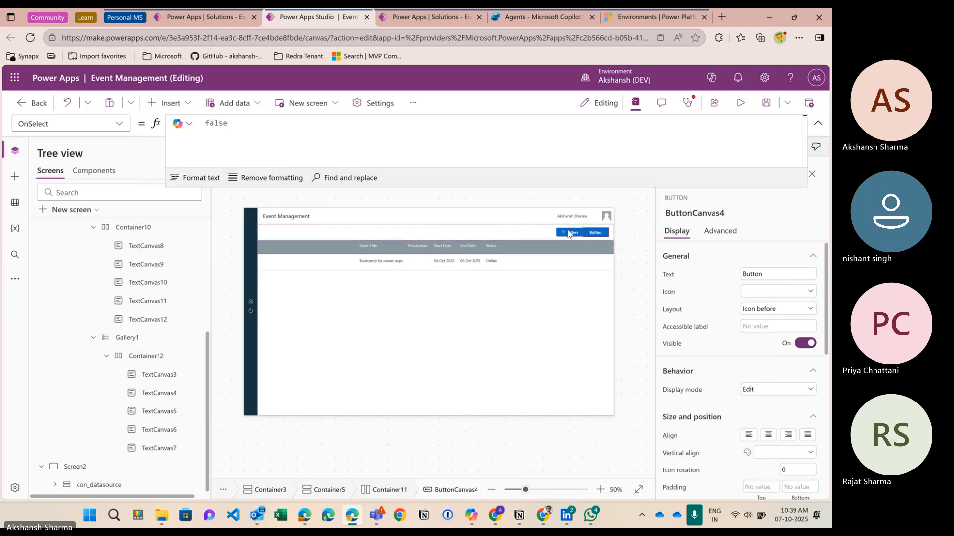
{"action": "scroll", "coordinate": [165, 359], "scroll_direction": "up", "scroll_amount": 5}
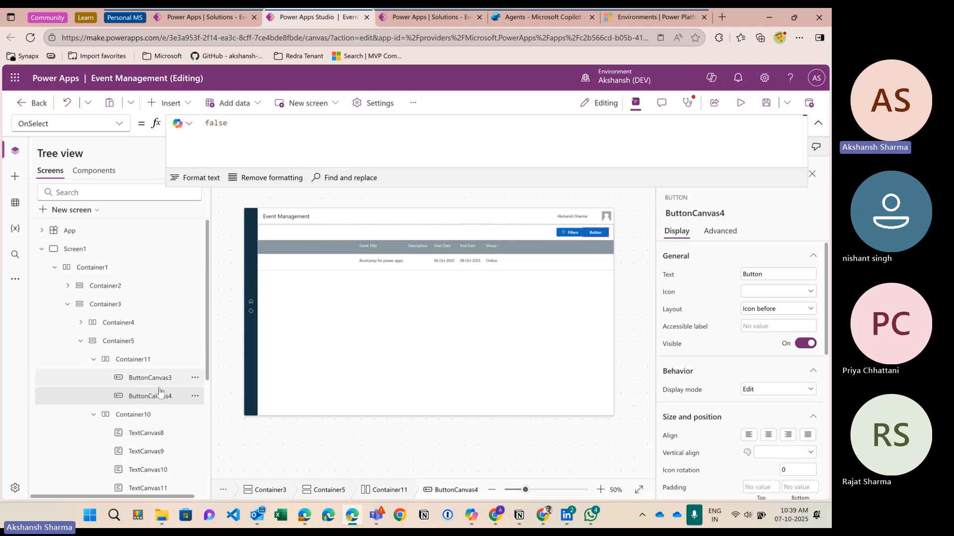
{"action": "left_click_drag", "start_coordinate": [160, 396], "coordinate": [159, 367]}
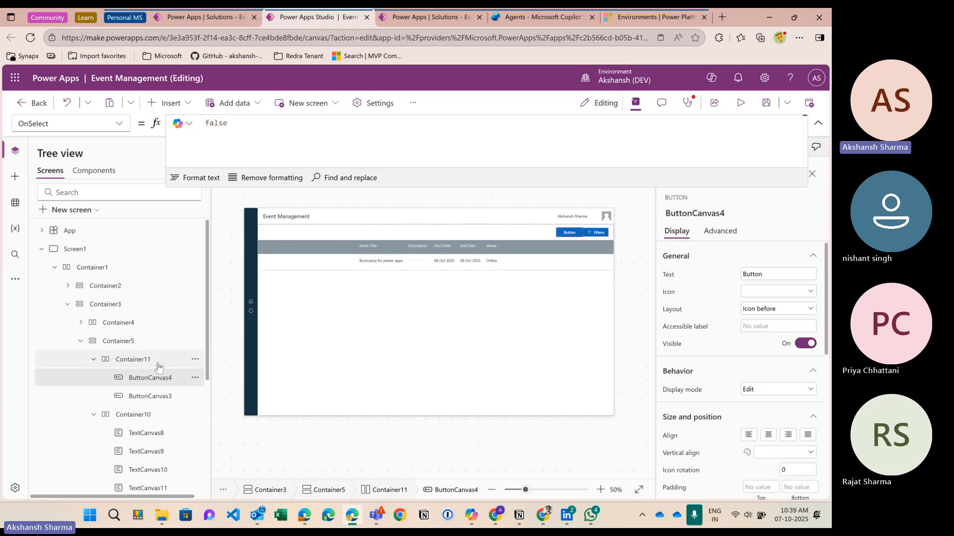
Step: Set Container11's gap between its buttons to 20
{"action": "left_click", "coordinate": [159, 367]}
{"action": "left_click", "coordinate": [793, 288]}
{"action": "type", "text": "20"}
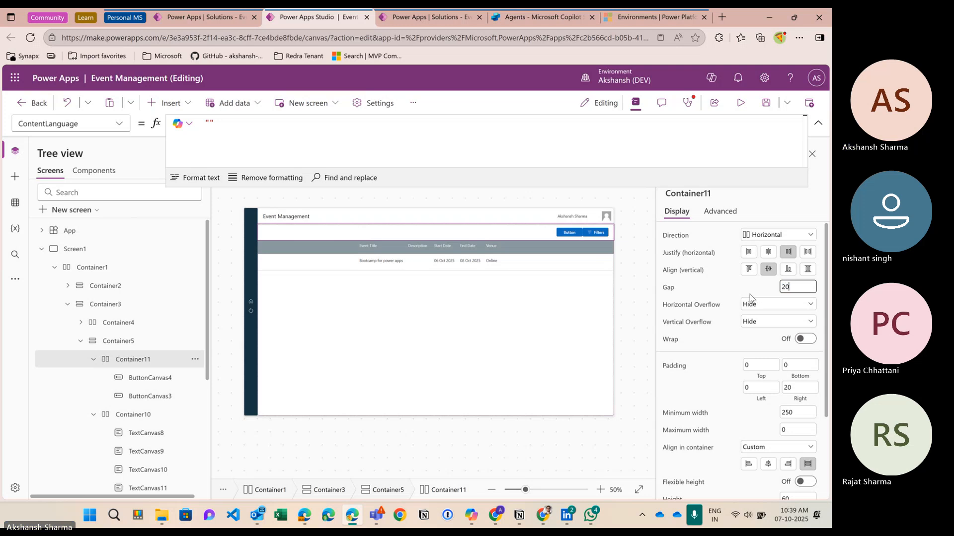
{"action": "left_click", "coordinate": [750, 297]}
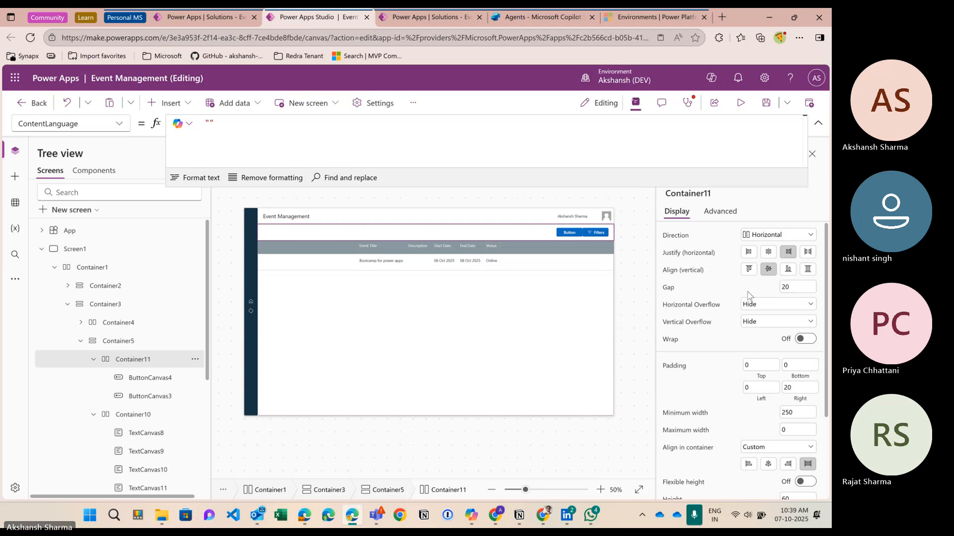
Step: Change the new button's label to 'Add Event'
{"action": "left_click", "coordinate": [560, 238]}
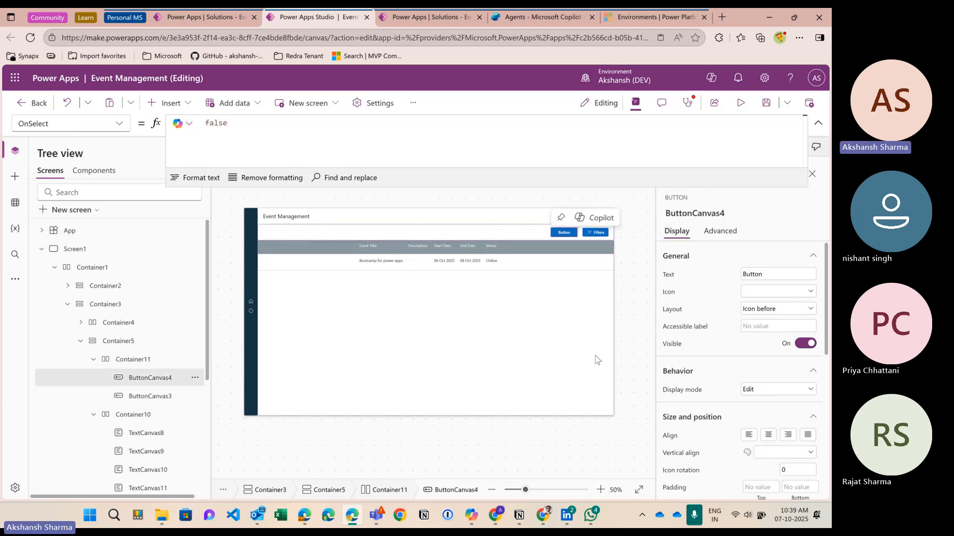
{"action": "left_click_drag", "start_coordinate": [768, 274], "coordinate": [729, 277]}
{"action": "type", "text": "AD"}
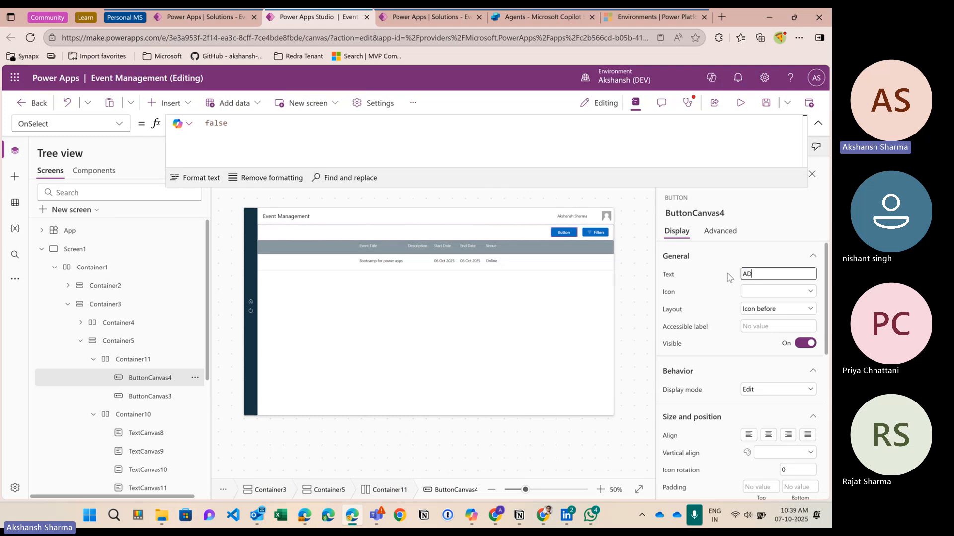
{"action": "key", "text": "BackSpace"}
{"action": "key", "text": "BackSpace"}
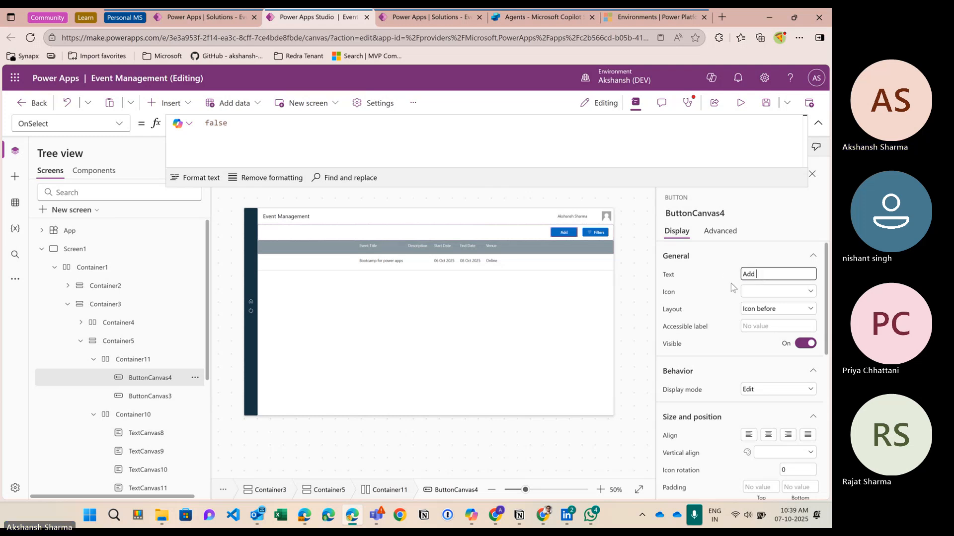
{"action": "type", "text": "Event"}
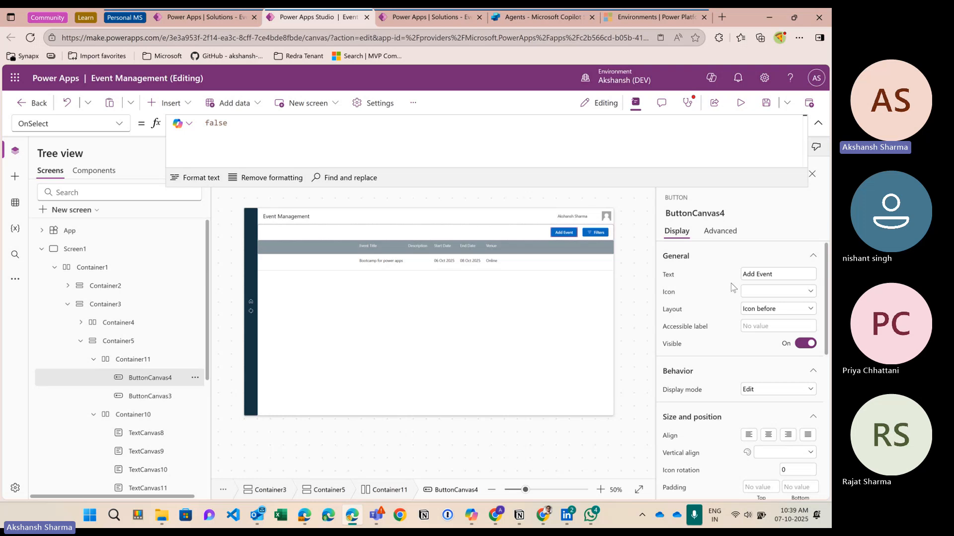
Step: Give the Add Event button the Add (plus) icon
{"action": "left_click", "coordinate": [769, 291]}
{"action": "left_click", "coordinate": [613, 302]}
{"action": "scroll", "coordinate": [760, 326], "scroll_direction": "down", "scroll_amount": 5}
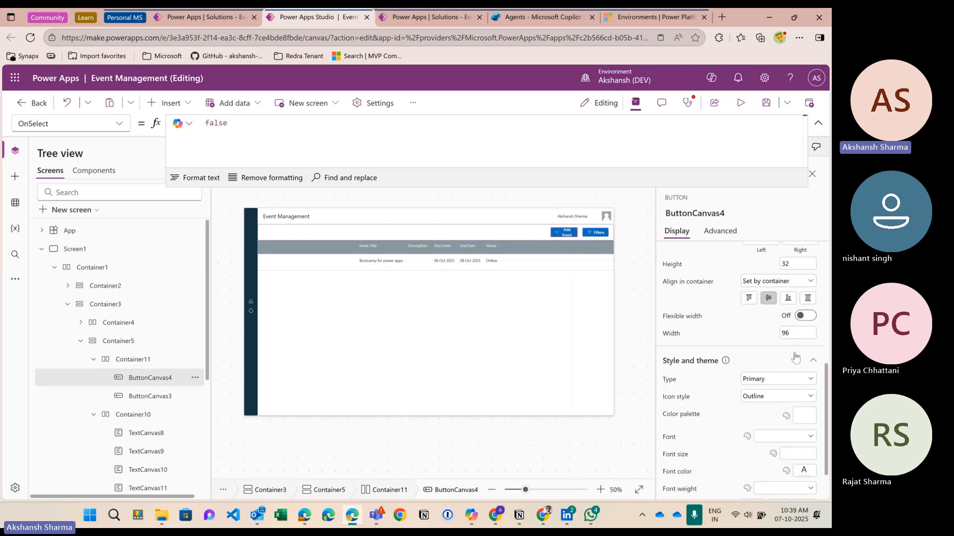
Step: Set the Add Event button's width to 120
{"action": "left_click", "coordinate": [797, 335]}
{"action": "type", "text": "10"}
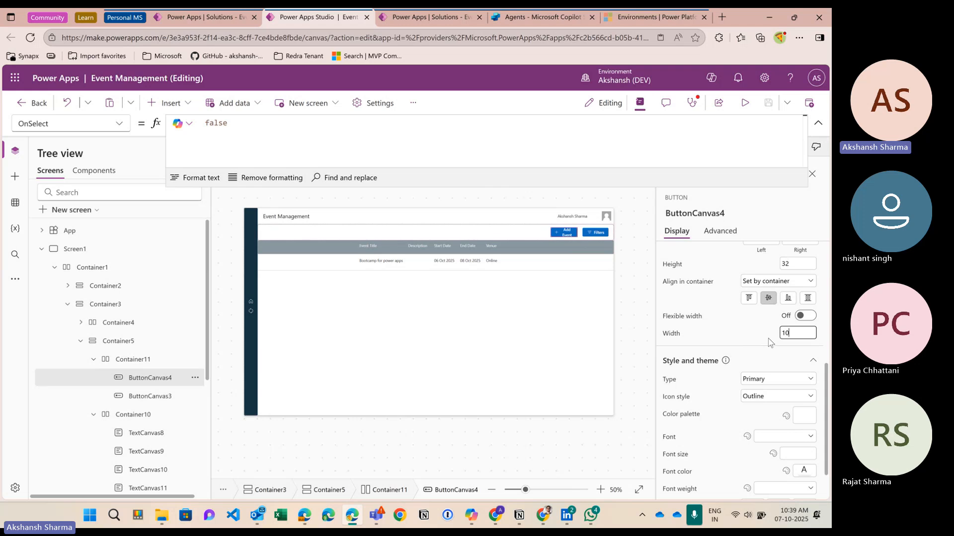
{"action": "type", "text": "5"}
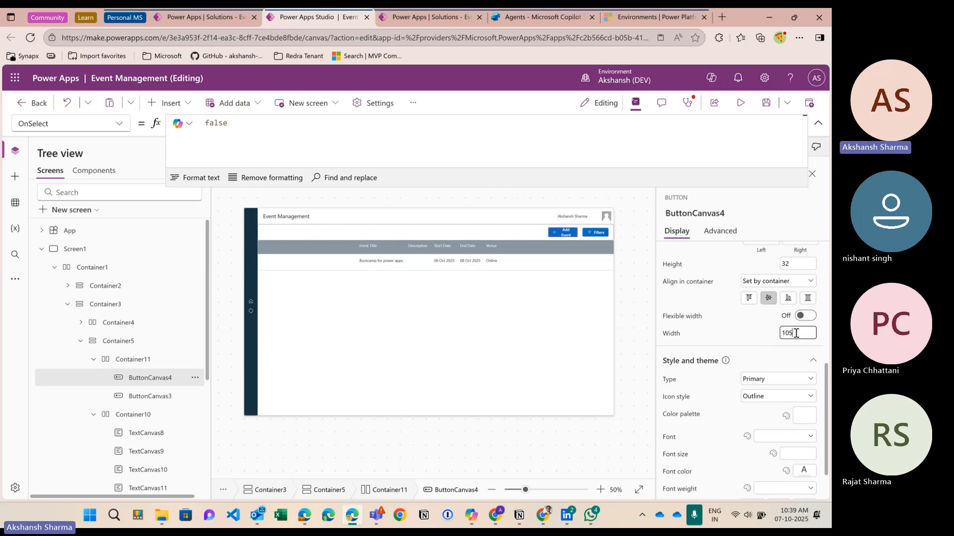
{"action": "left_click_drag", "start_coordinate": [796, 333], "coordinate": [786, 333]}
{"action": "type", "text": "10"}
{"action": "left_click", "coordinate": [777, 335]}
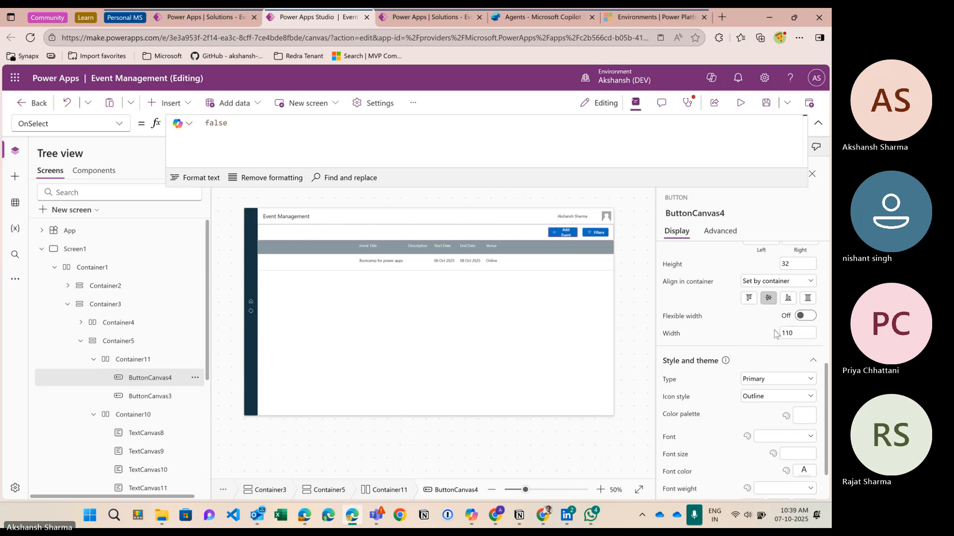
{"action": "left_click", "coordinate": [790, 333]}
{"action": "type", "text": "5"}
{"action": "left_click", "coordinate": [770, 338]}
{"action": "left_click_drag", "start_coordinate": [795, 333], "coordinate": [787, 335]}
{"action": "type", "text": "20"}
{"action": "left_click", "coordinate": [769, 335]}
{"action": "left_click", "coordinate": [552, 235]}
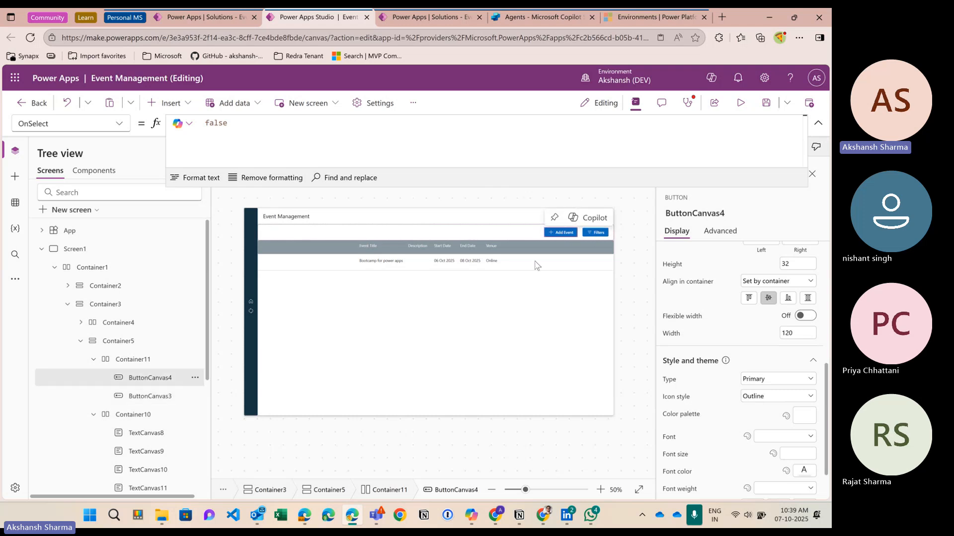
{"action": "scroll", "coordinate": [714, 359], "scroll_direction": "down", "scroll_amount": 1}
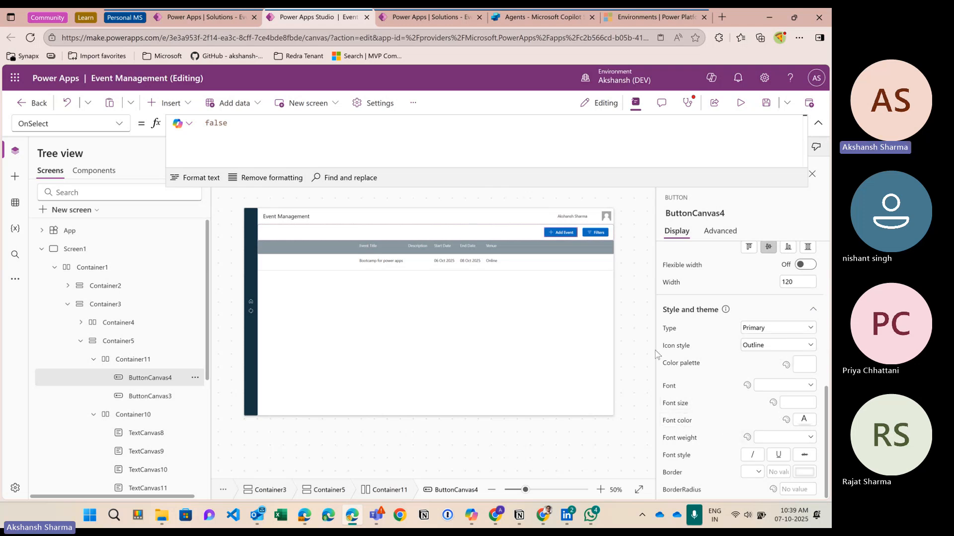
Step: Set the Add Event button's colour to custom hex 163440
{"action": "left_click", "coordinate": [801, 370]}
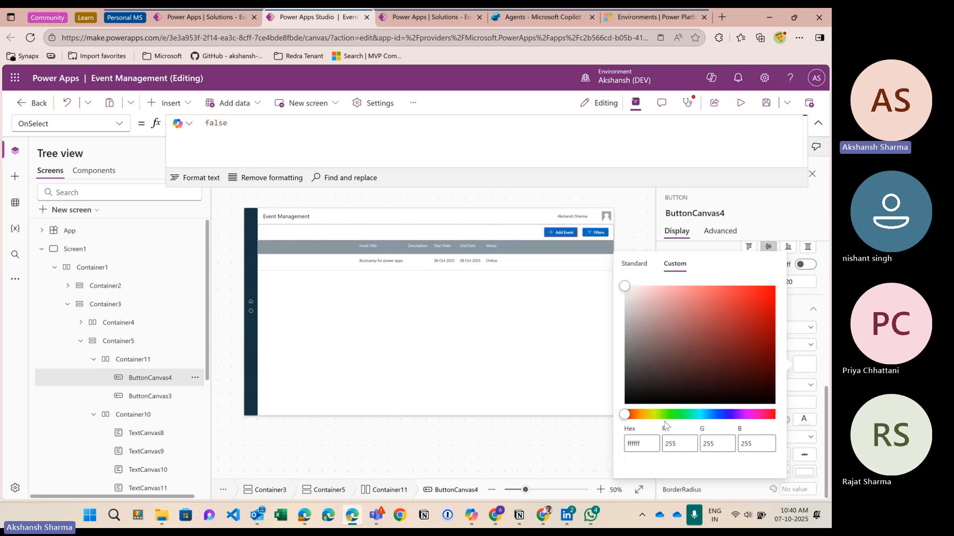
{"action": "left_click_drag", "start_coordinate": [647, 445], "coordinate": [620, 445]}
{"action": "key", "text": "super+v"}
{"action": "scroll", "coordinate": [685, 382], "scroll_direction": "down", "scroll_amount": 5}
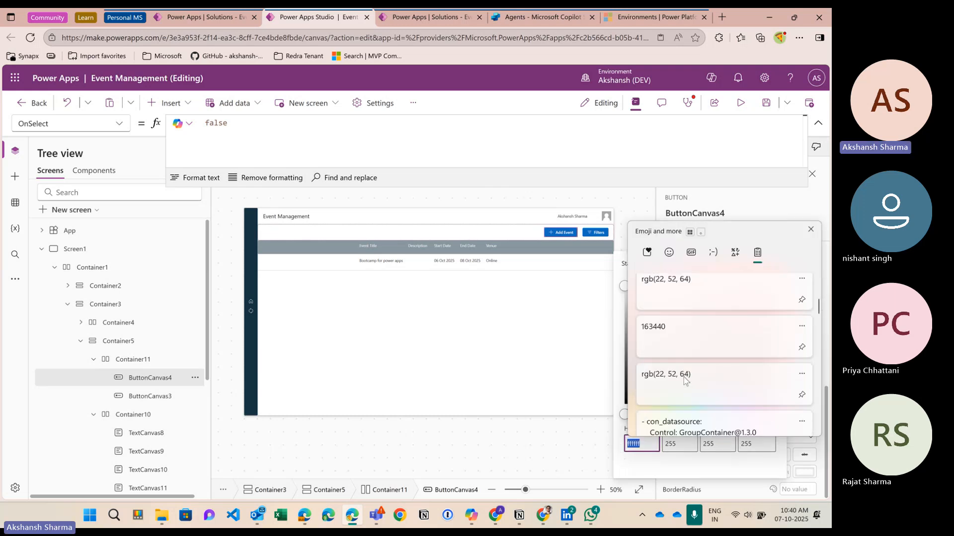
{"action": "left_click", "coordinate": [692, 346]}
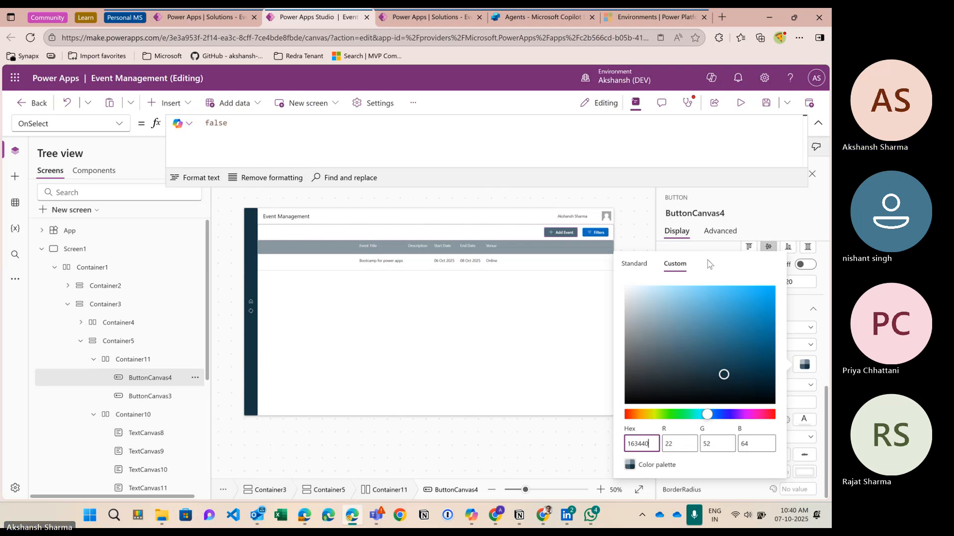
{"action": "left_click_drag", "start_coordinate": [724, 376], "coordinate": [666, 396]}
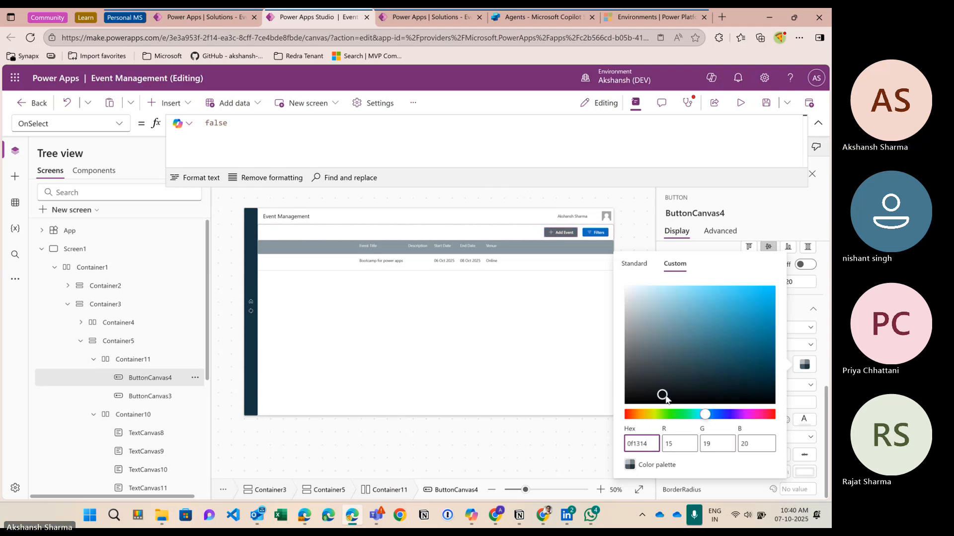
{"action": "double_click", "coordinate": [651, 444]}
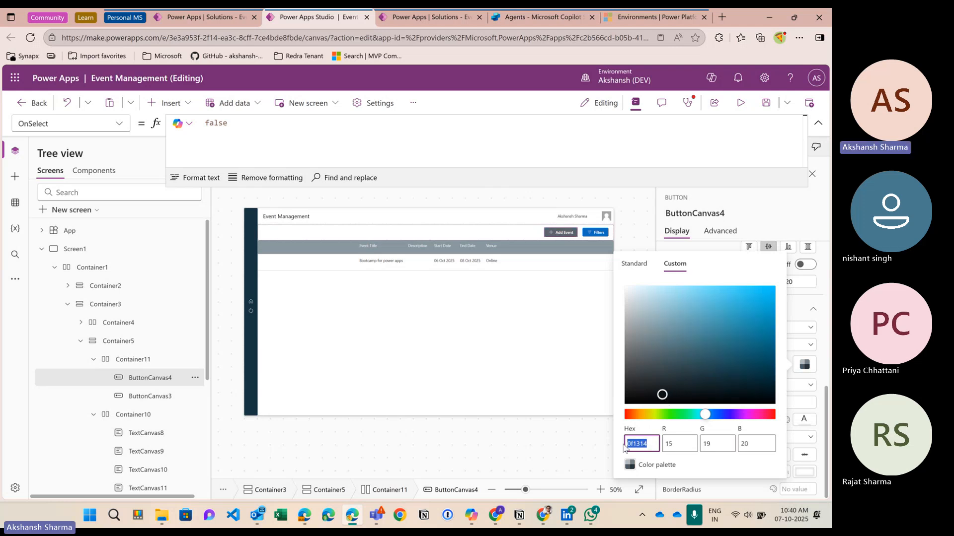
{"action": "type", "text": "163440"}
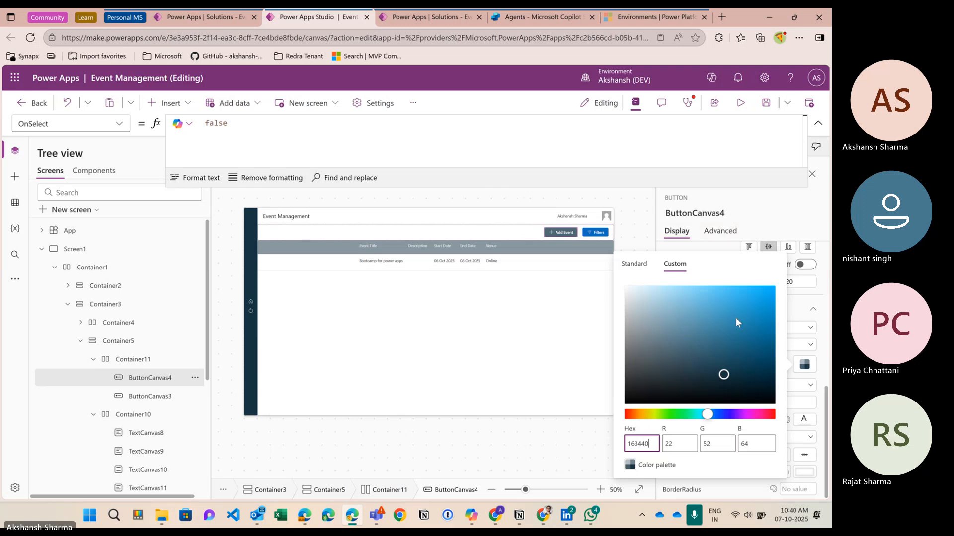
{"action": "left_click", "coordinate": [745, 216]}
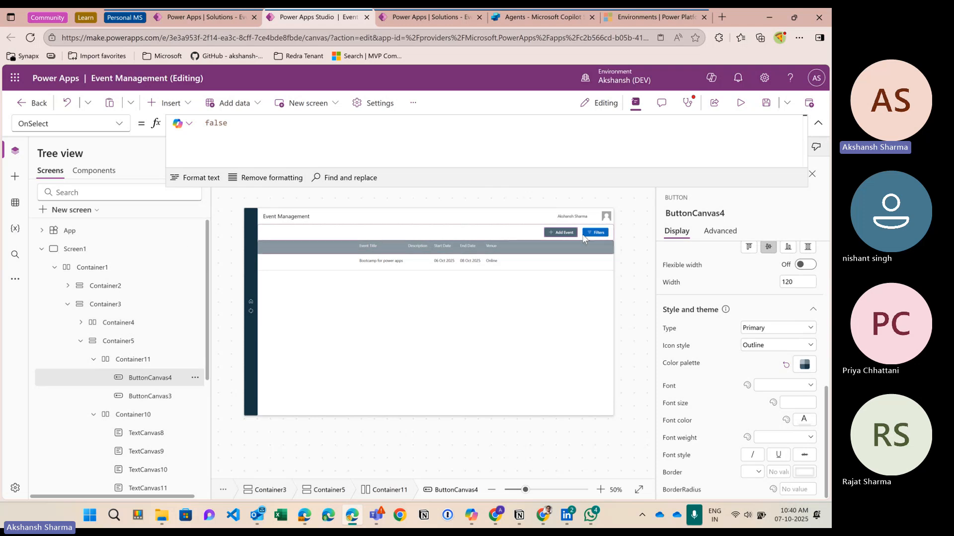
Step: Give the Filters button the teal colour palette
{"action": "left_click", "coordinate": [595, 233]}
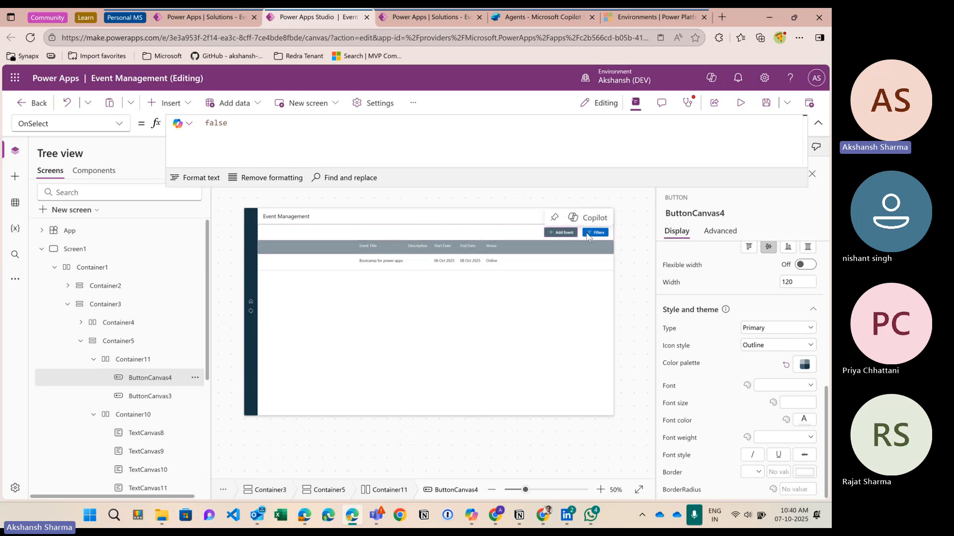
{"action": "left_click", "coordinate": [805, 367]}
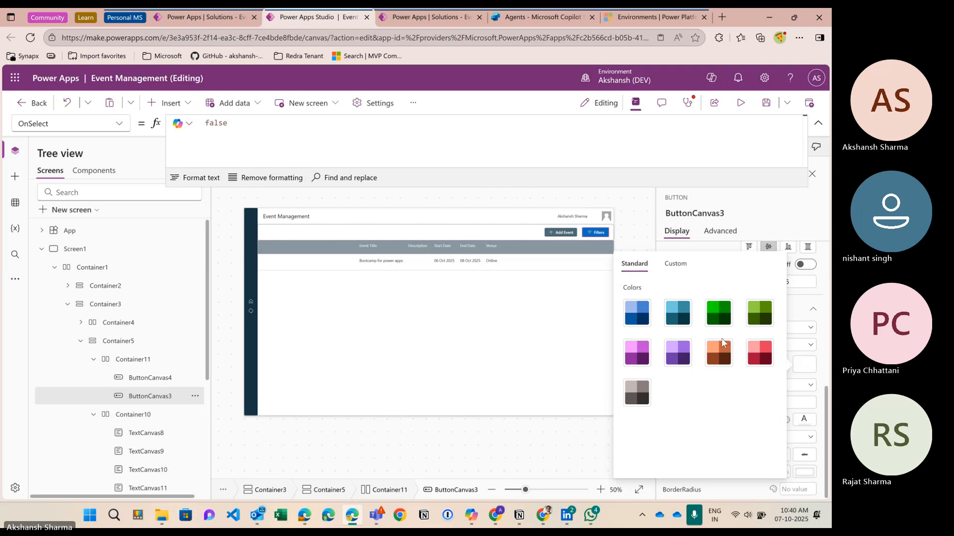
{"action": "left_click", "coordinate": [677, 272]}
{"action": "left_click", "coordinate": [634, 264]}
{"action": "left_click", "coordinate": [636, 396]}
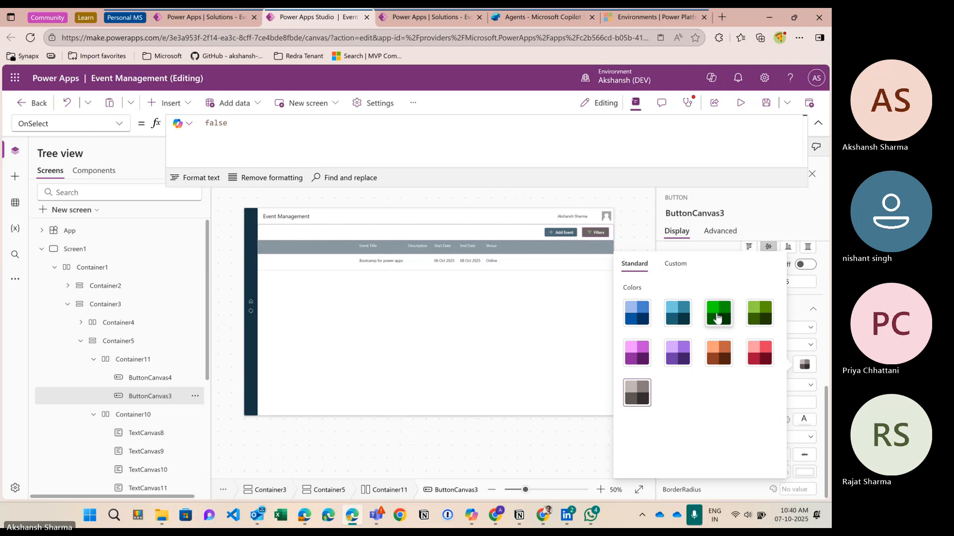
{"action": "left_click", "coordinate": [754, 344]}
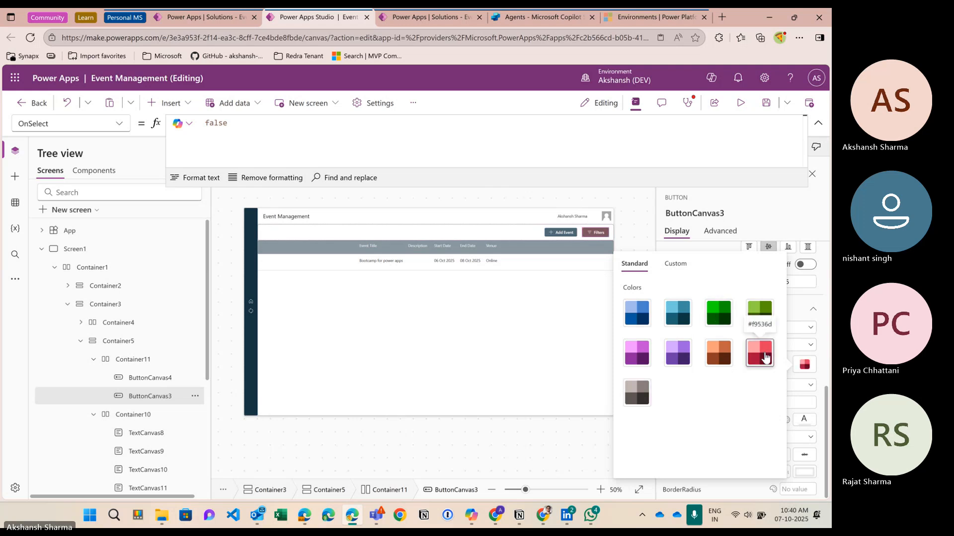
{"action": "left_click", "coordinate": [640, 315]}
{"action": "left_click", "coordinate": [678, 302]}
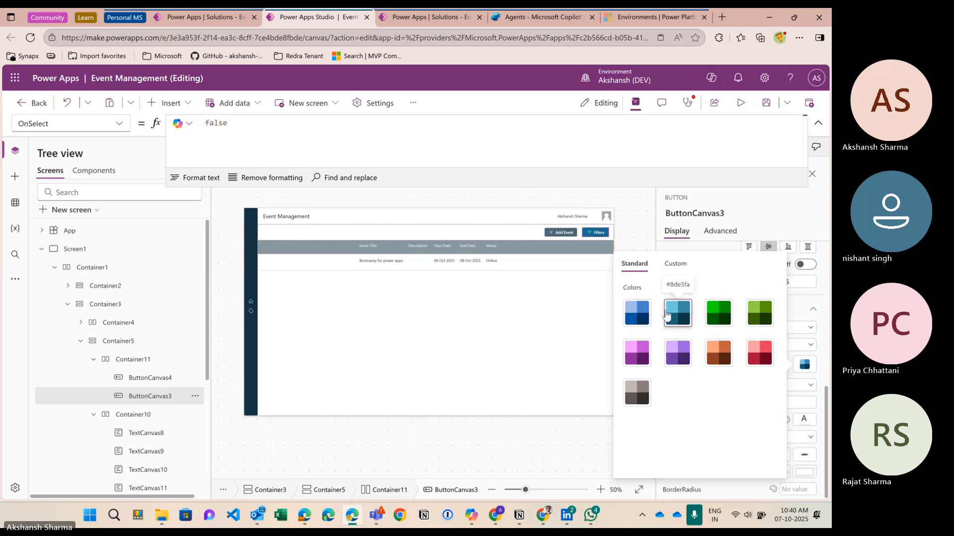
Step: Check the Add Event button's palette, preview with F5, then return to editing and dismiss the banner
{"action": "left_click", "coordinate": [571, 232]}
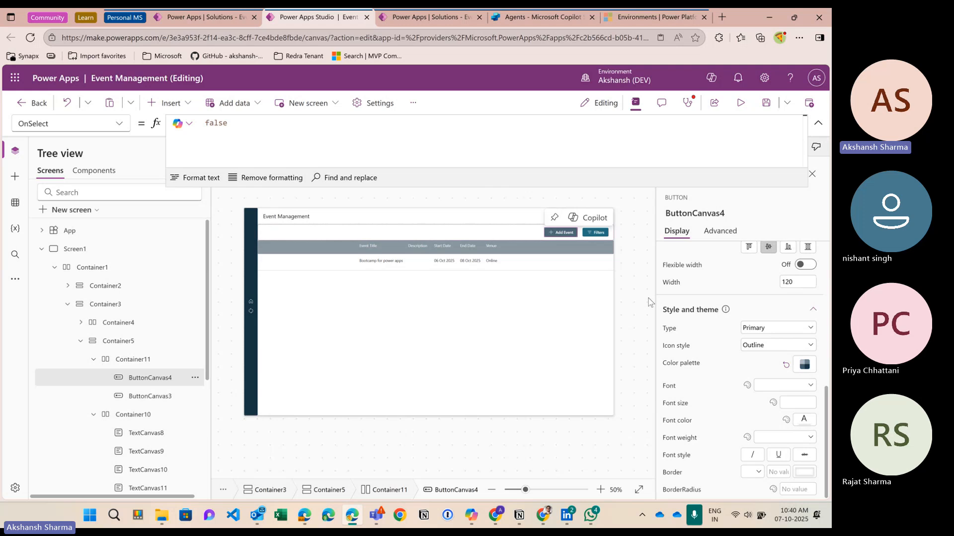
{"action": "left_click", "coordinate": [805, 364]}
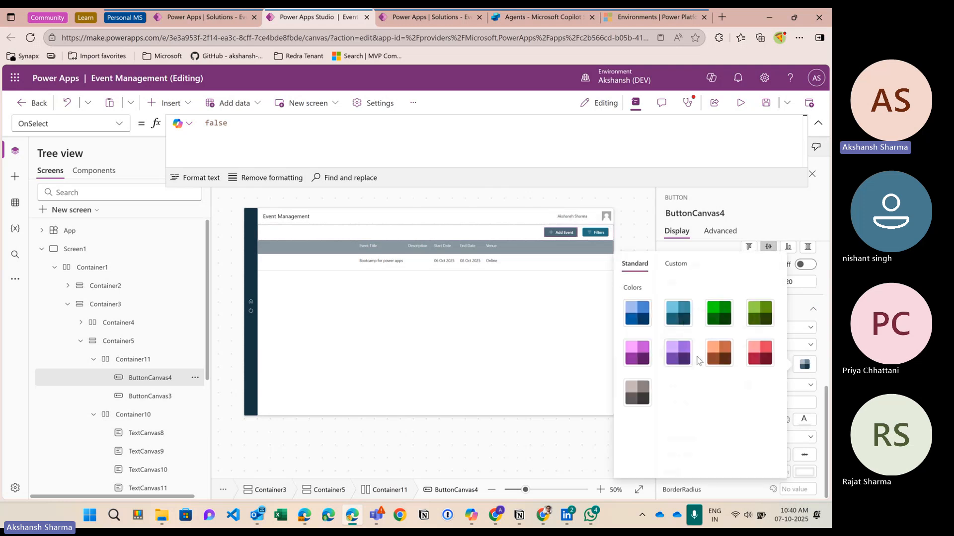
{"action": "left_click", "coordinate": [729, 124]}
{"action": "key", "text": "F5"}
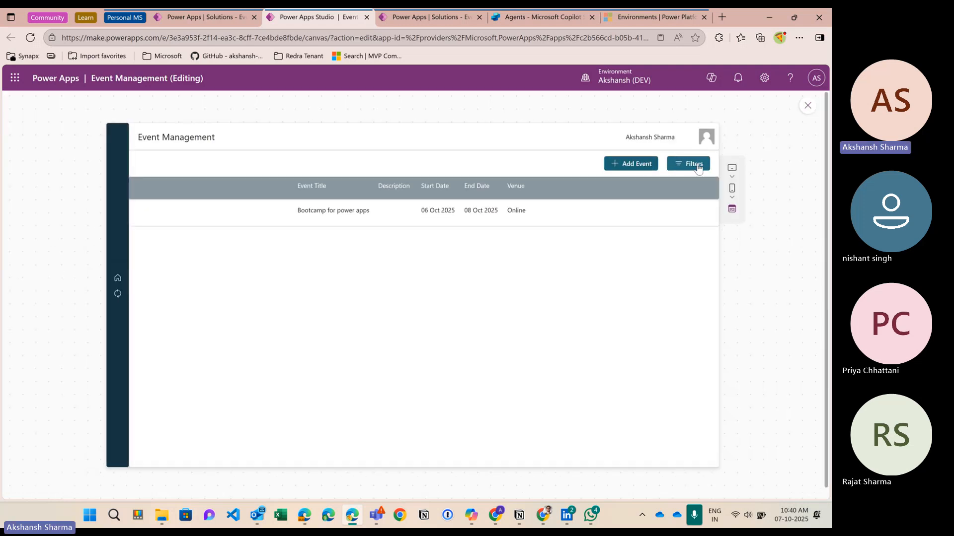
{"action": "left_click", "coordinate": [807, 105]}
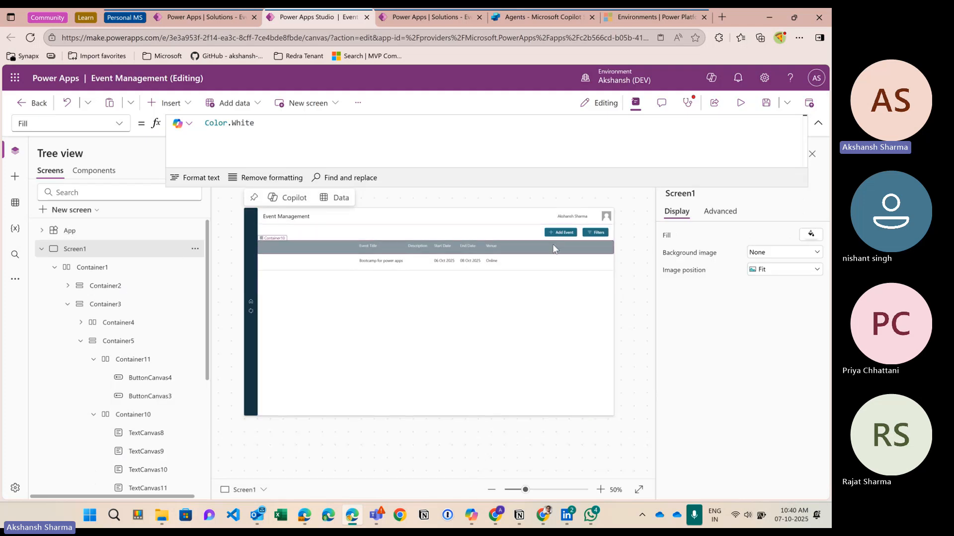
{"action": "left_click", "coordinate": [818, 124]}
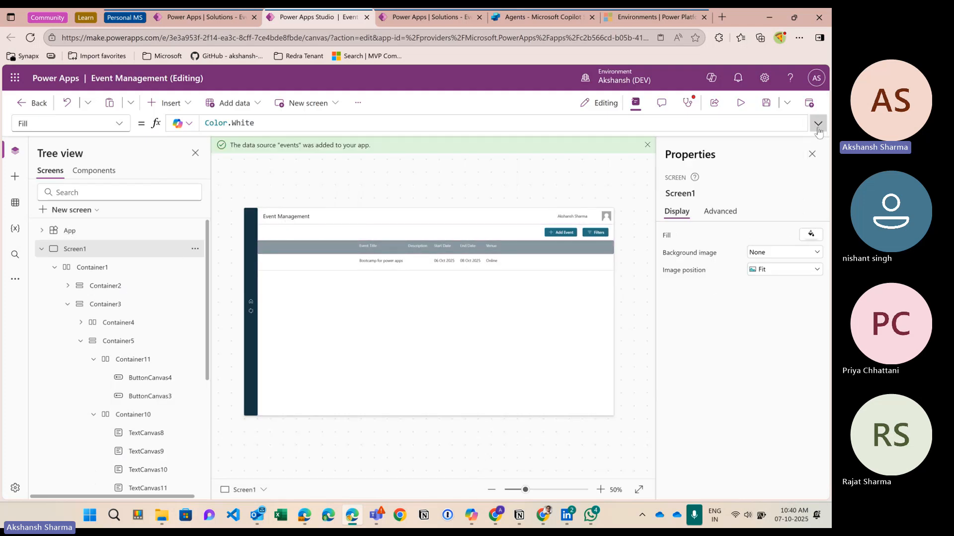
{"action": "left_click", "coordinate": [648, 145]}
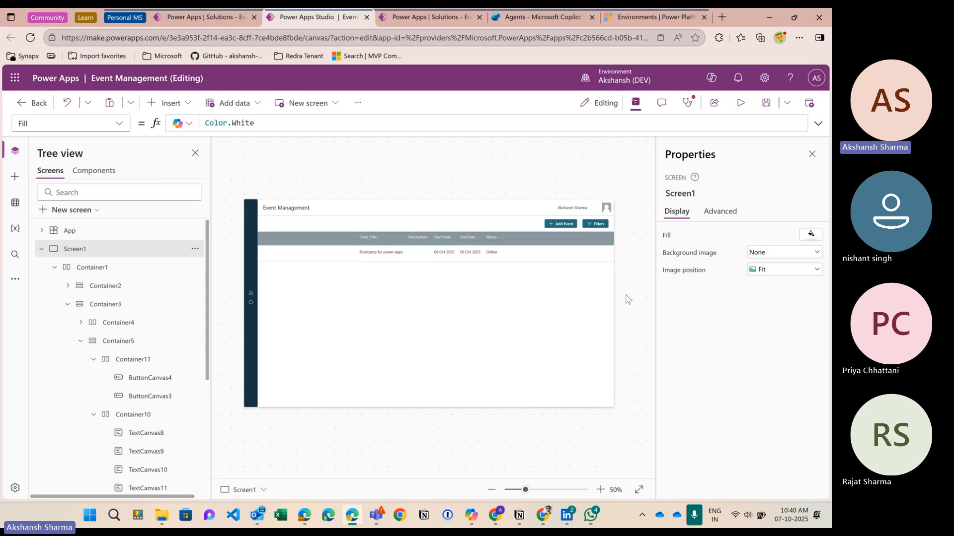
{"action": "scroll", "coordinate": [590, 296], "scroll_direction": "up", "scroll_amount": 1}
{"action": "scroll", "coordinate": [590, 296], "scroll_direction": "down", "scroll_amount": 1}
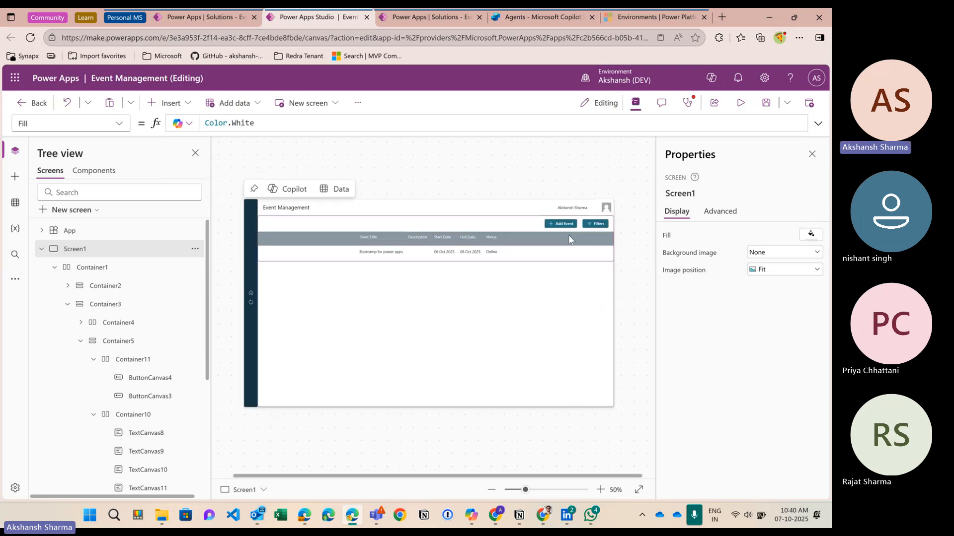
{"action": "left_click", "coordinate": [564, 225]}
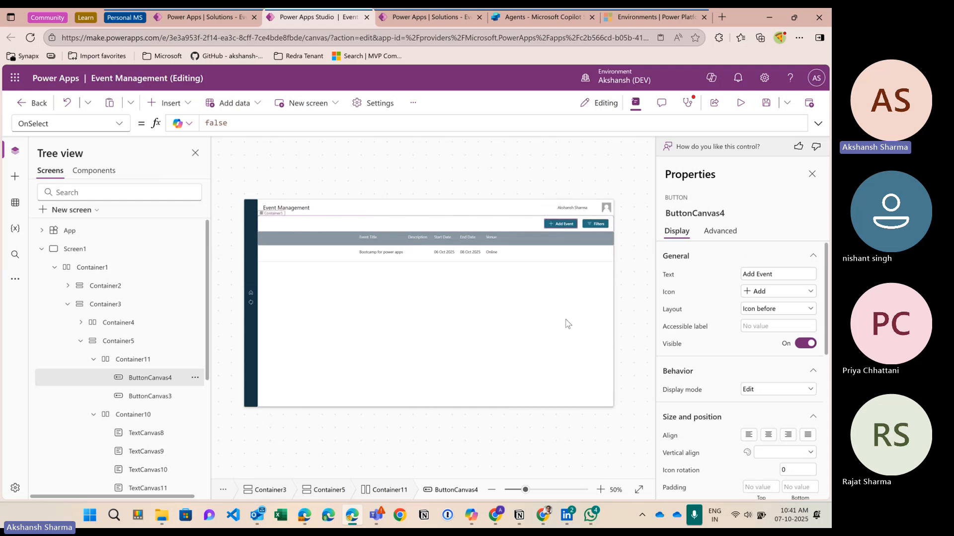
Step: Select the five column header labels together and set their Font weight to Semibold
{"action": "left_click", "coordinate": [371, 240]}
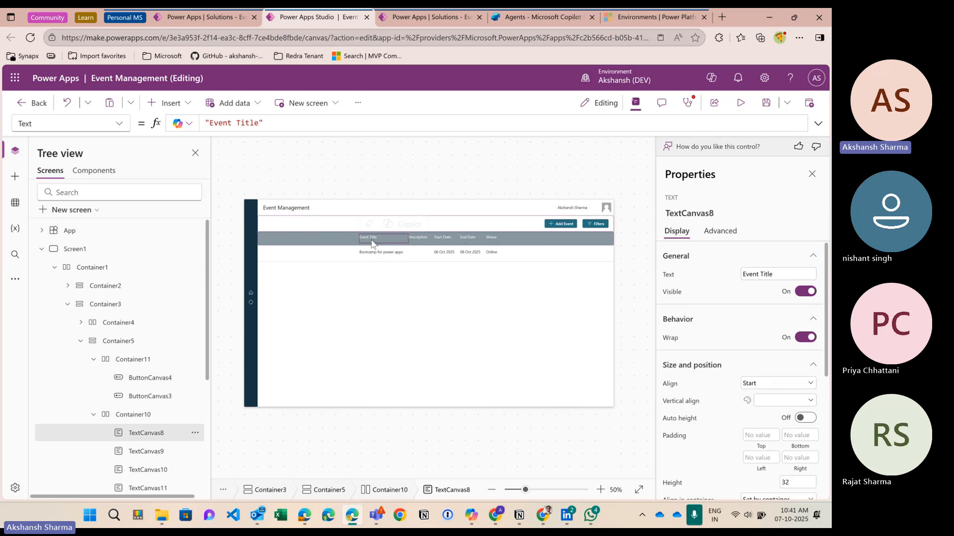
{"action": "left_click", "coordinate": [423, 243], "text": "shift"}
{"action": "left_click", "coordinate": [449, 241], "text": "shift"}
{"action": "left_click", "coordinate": [469, 240], "text": "shift"}
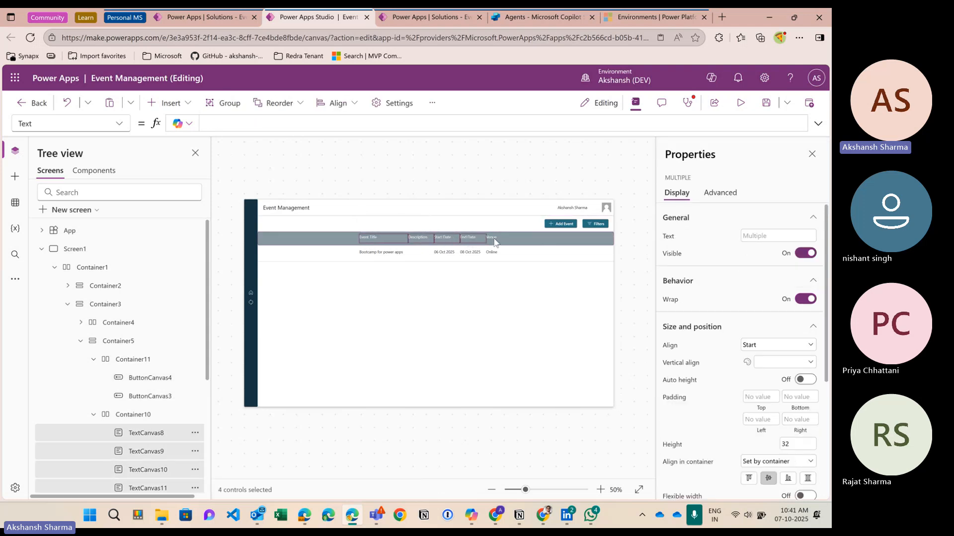
{"action": "left_click", "coordinate": [493, 240], "text": "shift"}
{"action": "scroll", "coordinate": [710, 380], "scroll_direction": "down", "scroll_amount": 3}
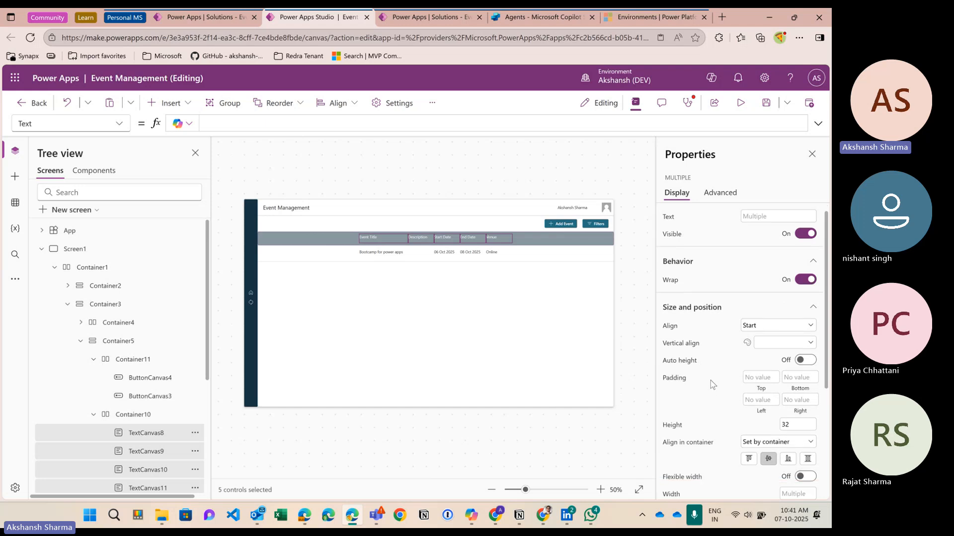
{"action": "scroll", "coordinate": [710, 417], "scroll_direction": "down", "scroll_amount": 1}
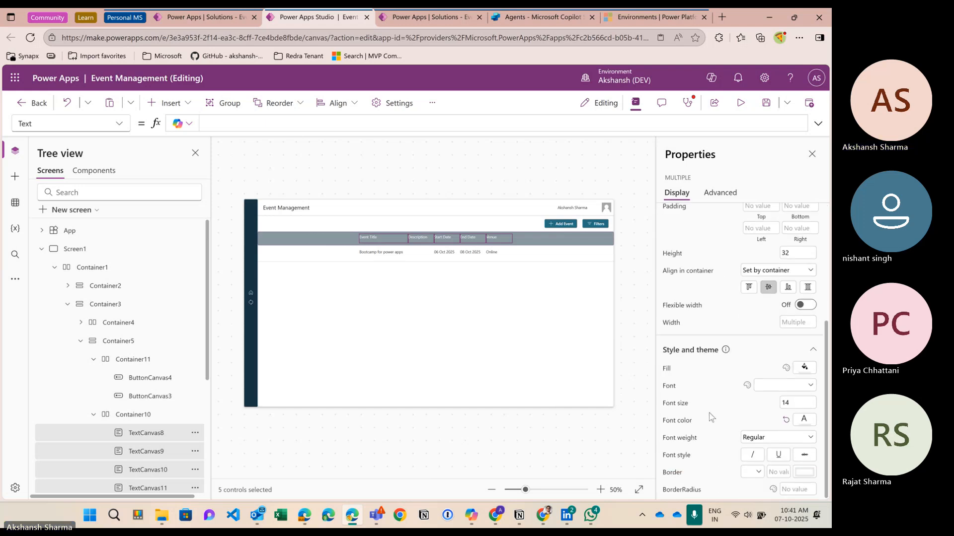
{"action": "left_click", "coordinate": [759, 438]}
{"action": "left_click", "coordinate": [758, 412]}
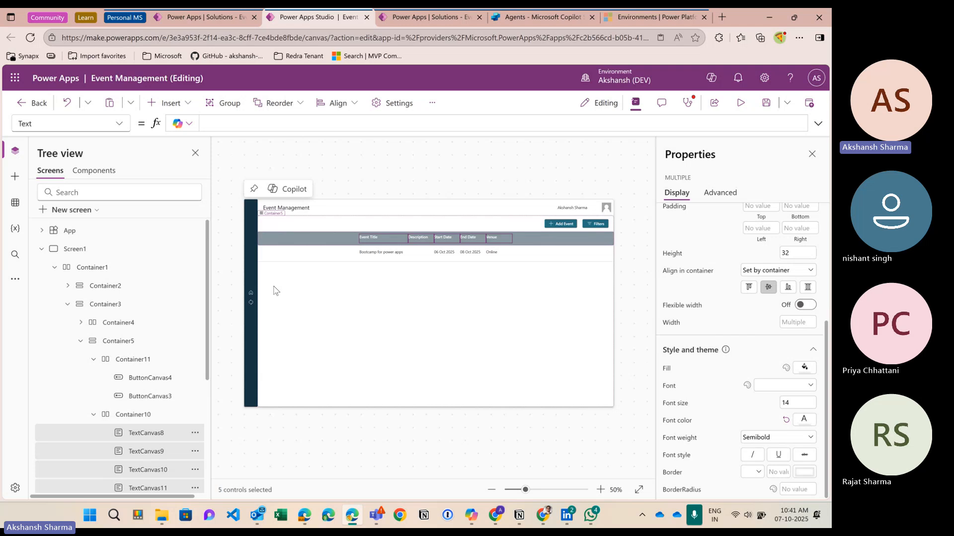
Step: Collapse Container11, Container3 and Container1 in the tree view
{"action": "left_click", "coordinate": [560, 224]}
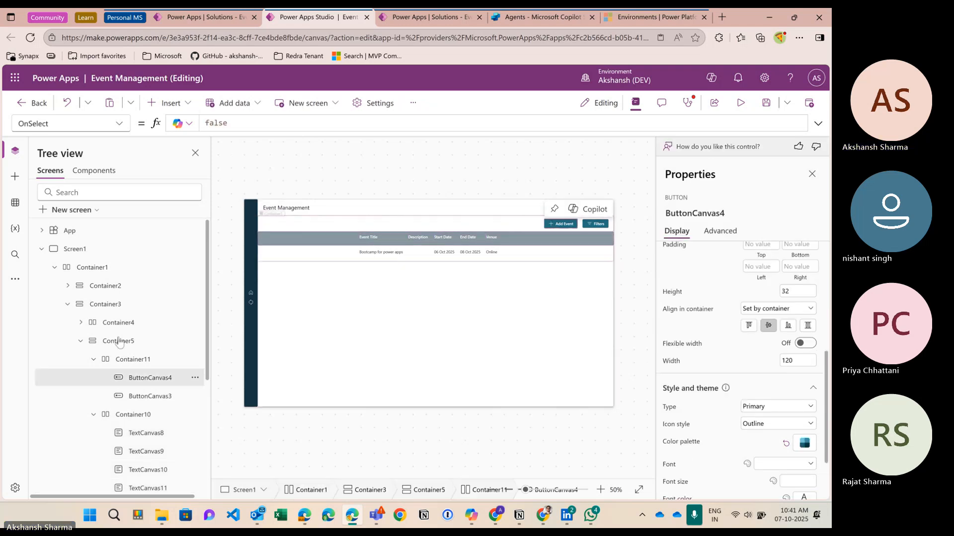
{"action": "scroll", "coordinate": [324, 418], "scroll_direction": "down", "scroll_amount": 1}
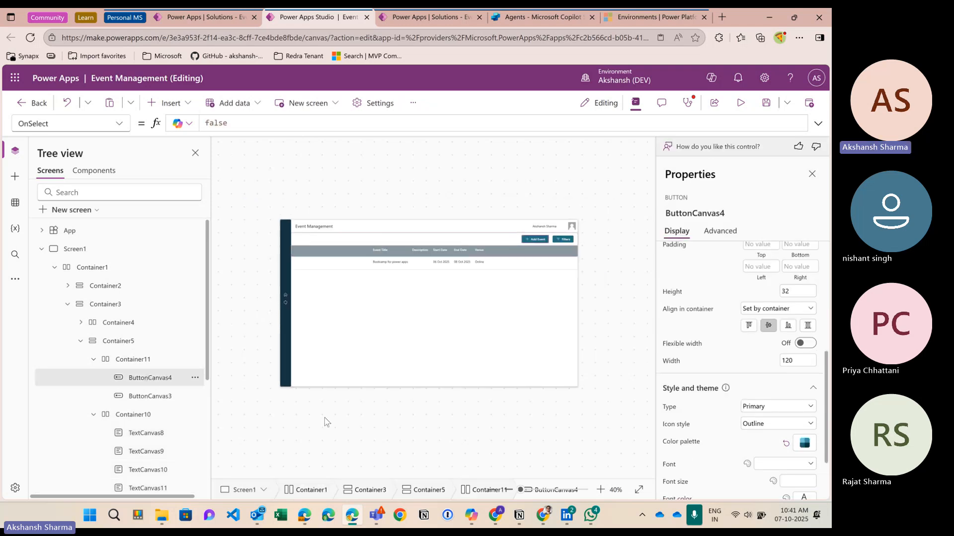
{"action": "scroll", "coordinate": [323, 420], "scroll_direction": "up", "scroll_amount": 1}
{"action": "scroll", "coordinate": [139, 321], "scroll_direction": "down", "scroll_amount": 1}
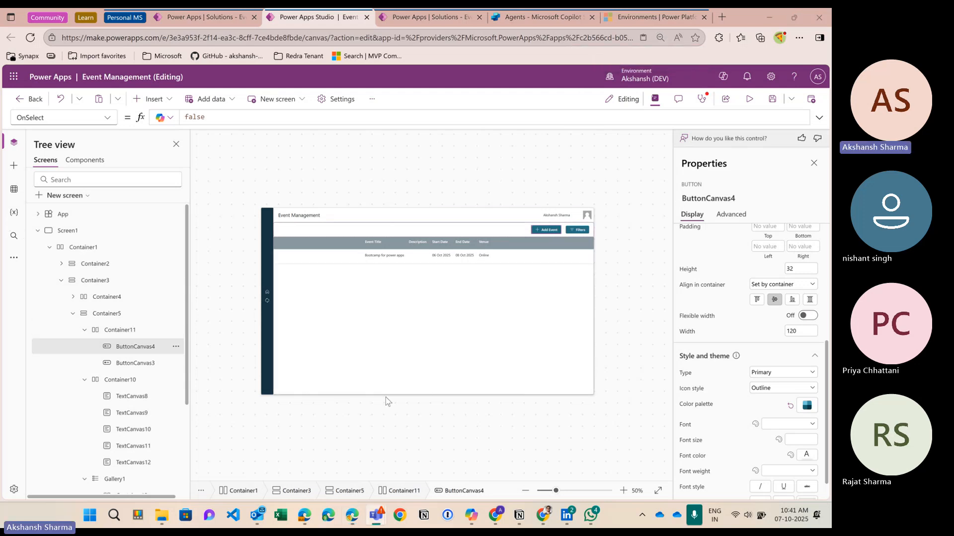
{"action": "scroll", "coordinate": [393, 403], "scroll_direction": "up", "scroll_amount": 2}
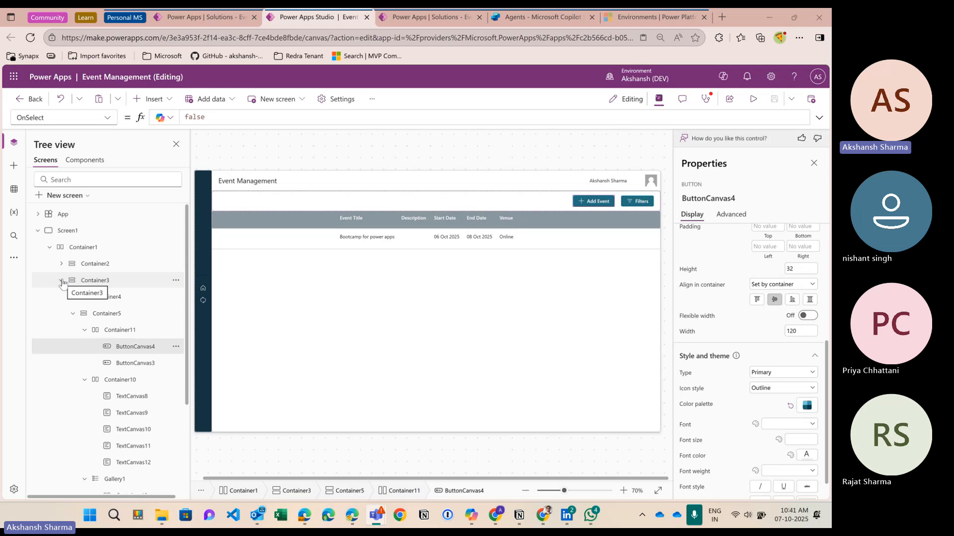
{"action": "left_click", "coordinate": [85, 331]}
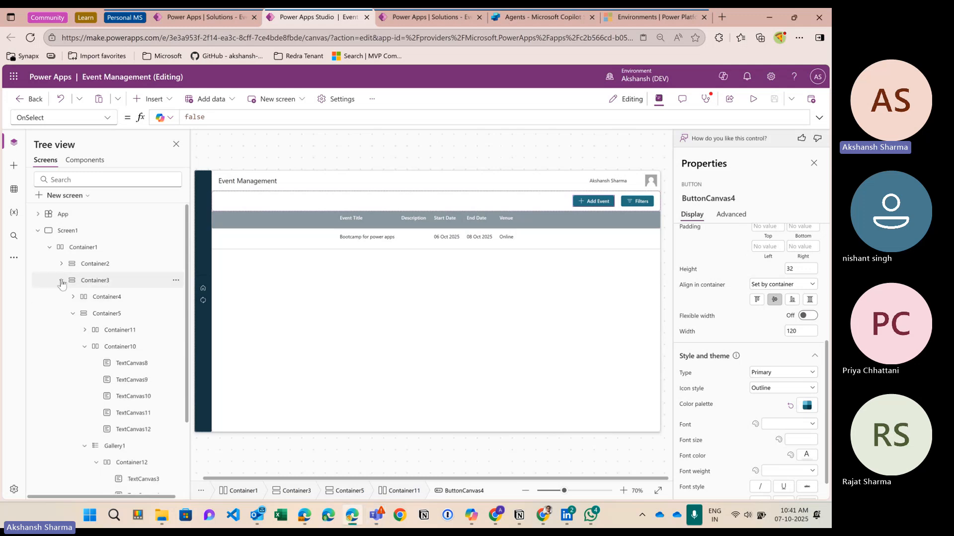
{"action": "left_click", "coordinate": [61, 281]}
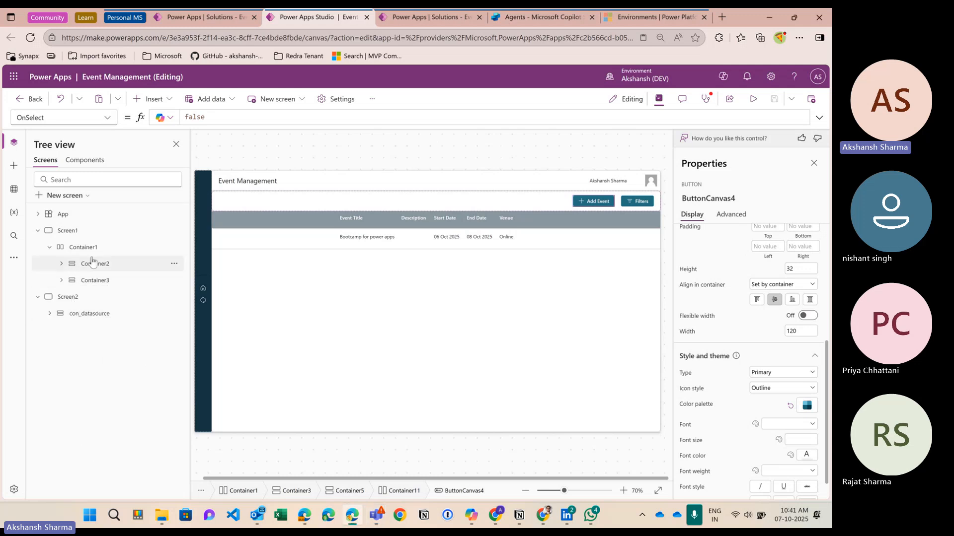
{"action": "left_click", "coordinate": [50, 248]}
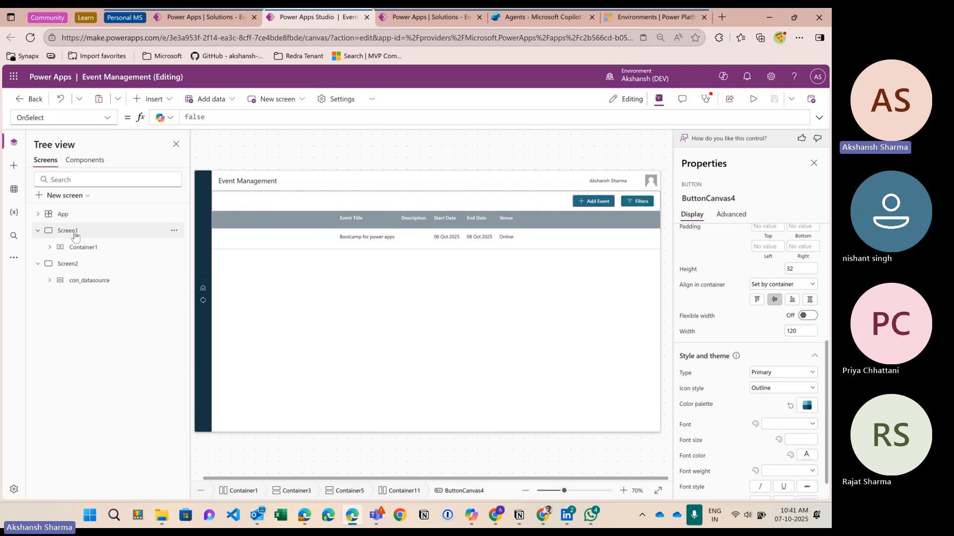
Step: Inspect Container1's size, then select Screen1 and bring up the Insert list
{"action": "left_click", "coordinate": [75, 234]}
{"action": "left_click", "coordinate": [90, 248]}
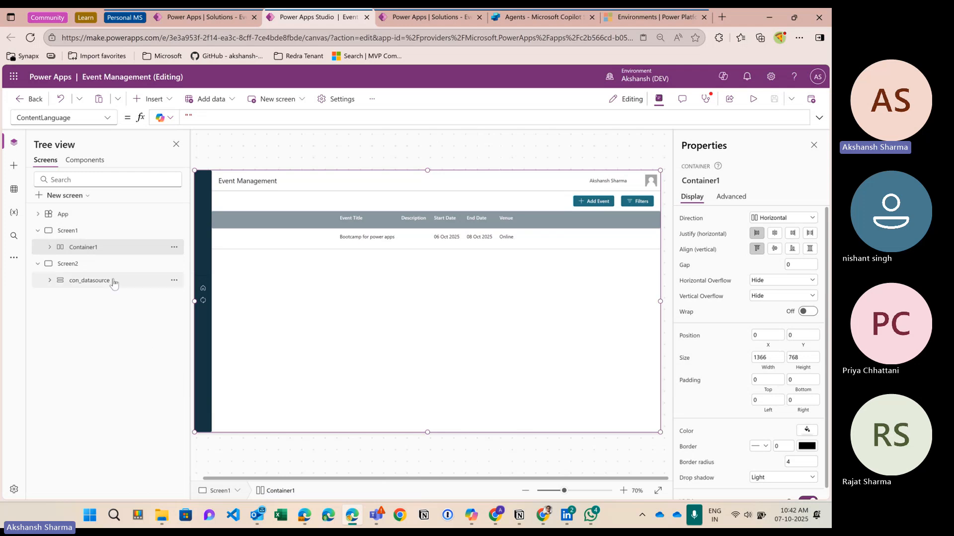
{"action": "left_click", "coordinate": [90, 232]}
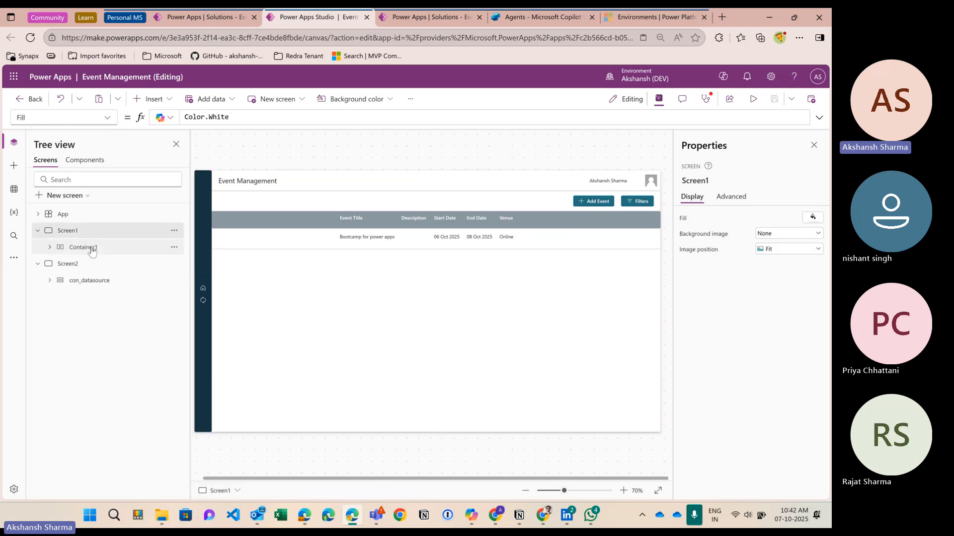
{"action": "left_click", "coordinate": [92, 249]}
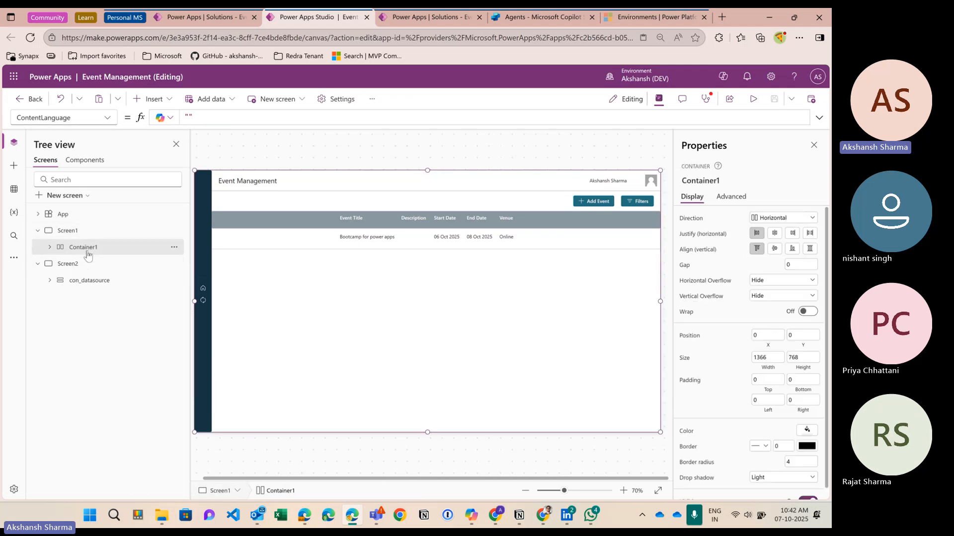
{"action": "left_click", "coordinate": [80, 232]}
{"action": "left_click", "coordinate": [151, 99]}
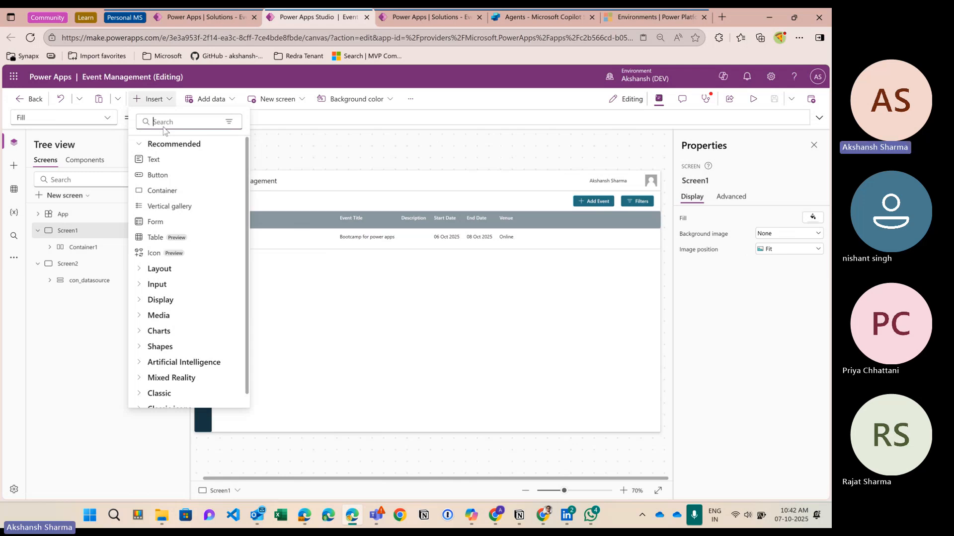
Step: Insert a horizontal container (hori search) and resize it to 1366 × 599 at y 168
{"action": "type", "text": "hori"}
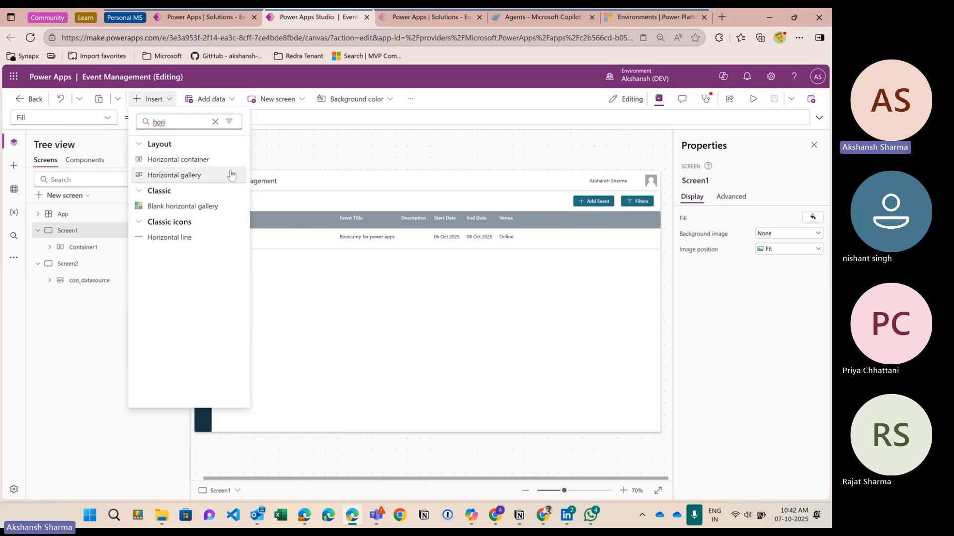
{"action": "left_click", "coordinate": [194, 160]}
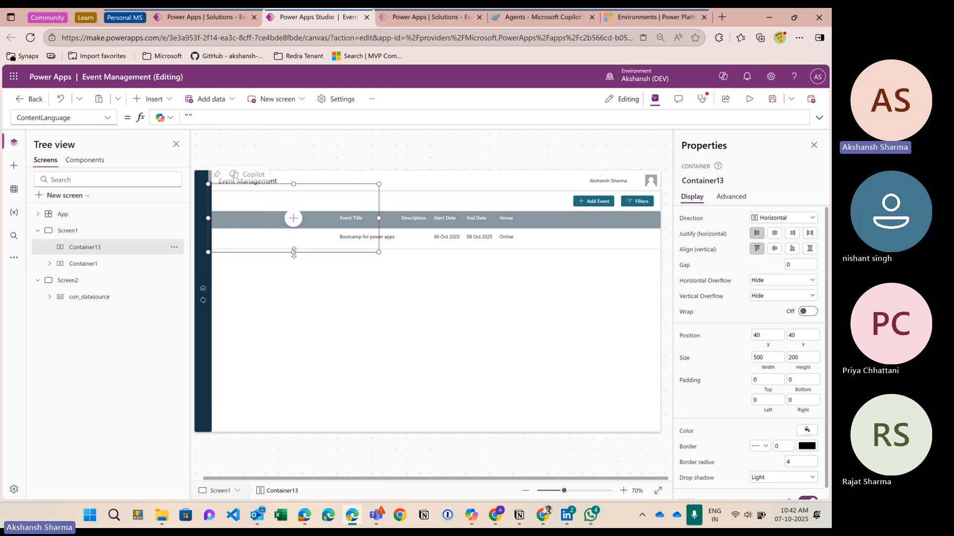
{"action": "left_click_drag", "start_coordinate": [293, 252], "coordinate": [293, 431]}
{"action": "left_click_drag", "start_coordinate": [208, 308], "coordinate": [194, 314]}
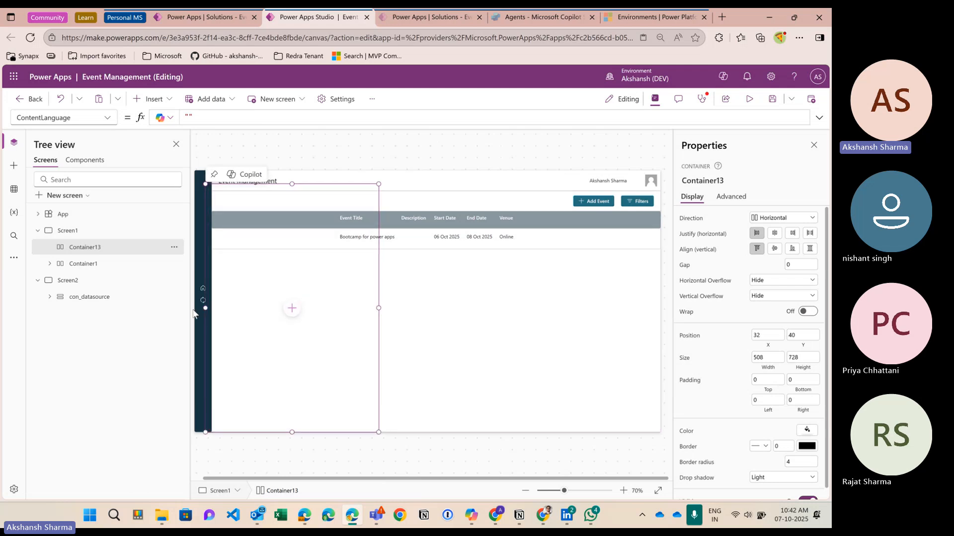
{"action": "left_click_drag", "start_coordinate": [379, 308], "coordinate": [384, 308]}
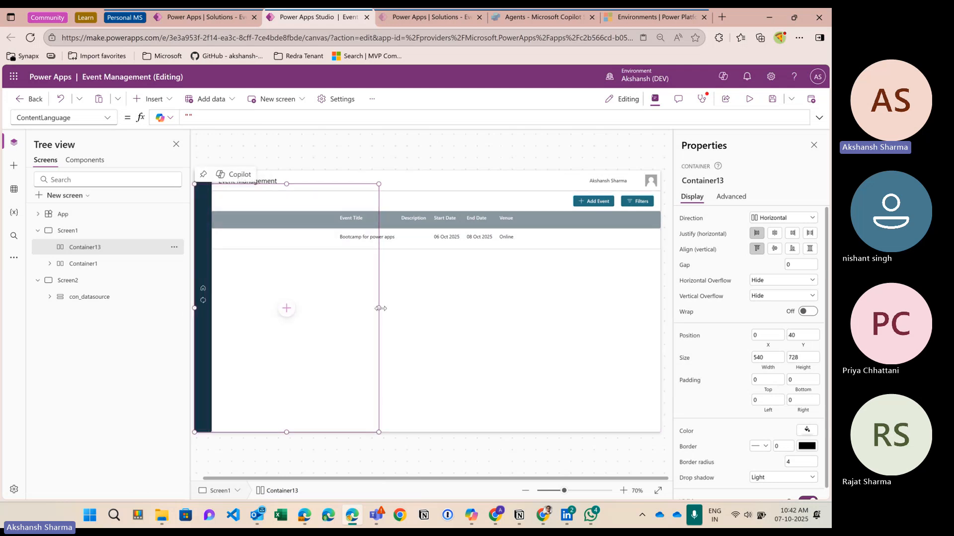
{"action": "left_click_drag", "start_coordinate": [521, 319], "coordinate": [675, 323]}
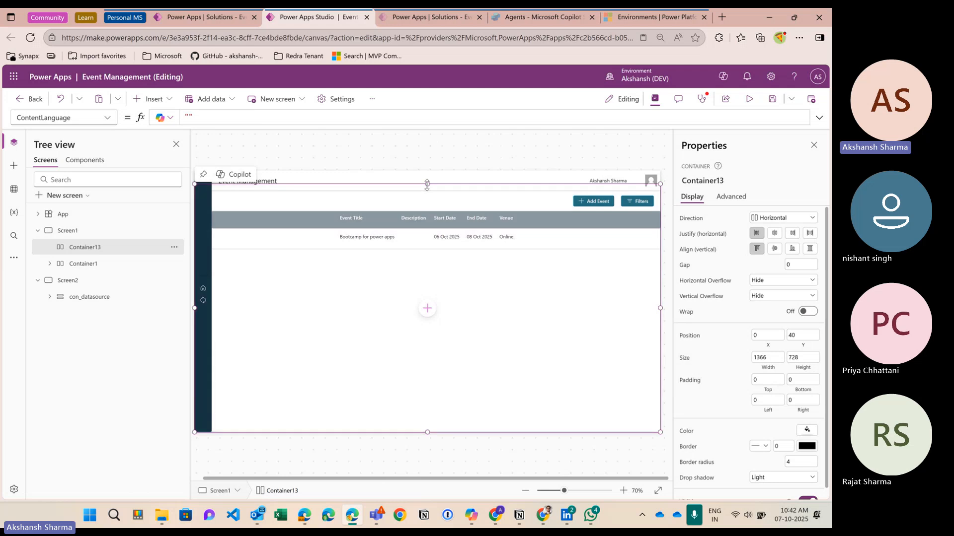
{"action": "left_click_drag", "start_coordinate": [427, 184], "coordinate": [430, 167]}
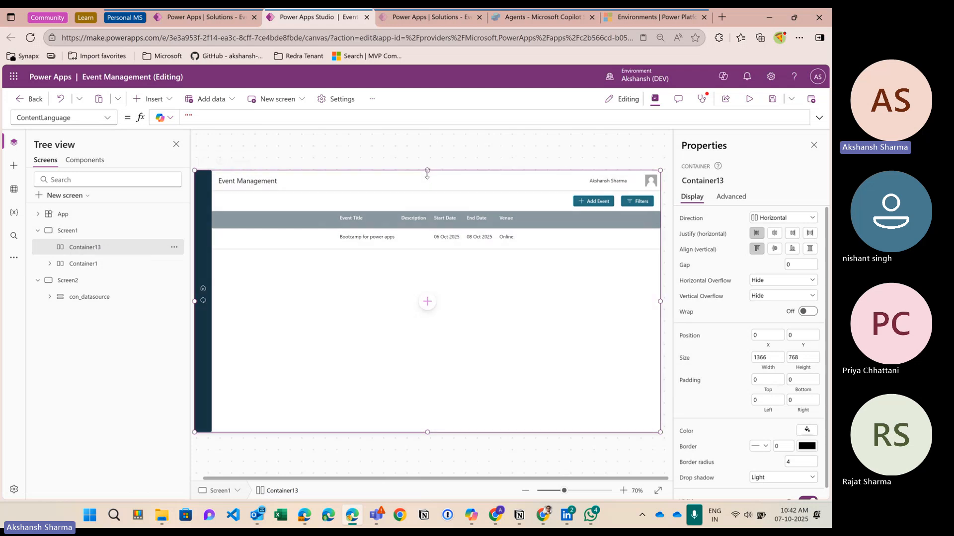
{"action": "left_click_drag", "start_coordinate": [427, 170], "coordinate": [427, 176]}
{"action": "mouse_move", "coordinate": [438, 236]}
{"action": "left_mouse_down"}
{"action": "mouse_move", "coordinate": [440, 218]}
{"action": "mouse_move", "coordinate": [440, 229]}
{"action": "left_mouse_up"}
{"action": "left_click", "coordinate": [594, 201]}
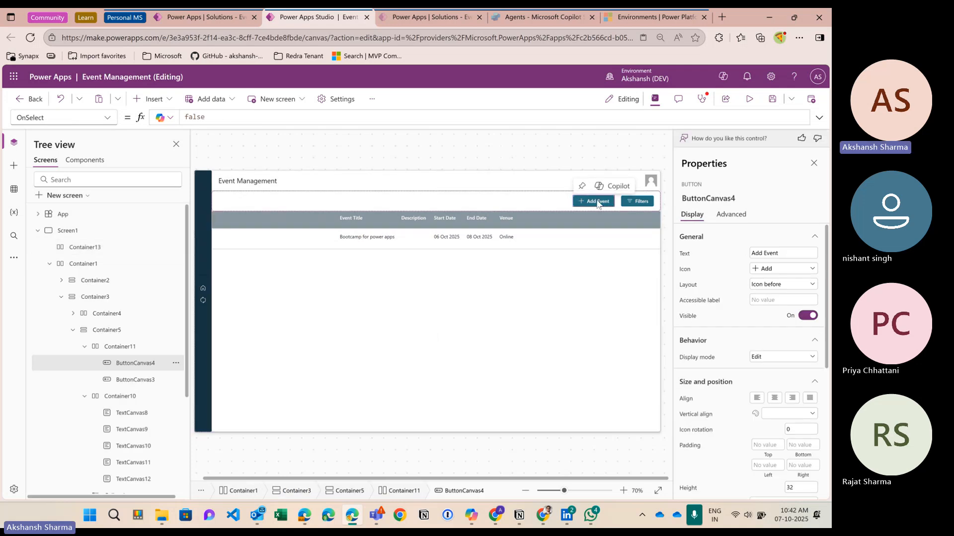
Step: Replace the Add Event button's OnSelect false with UpdateContext({lvar_ShowAddEventForm:true})
{"action": "left_click", "coordinate": [208, 118]}
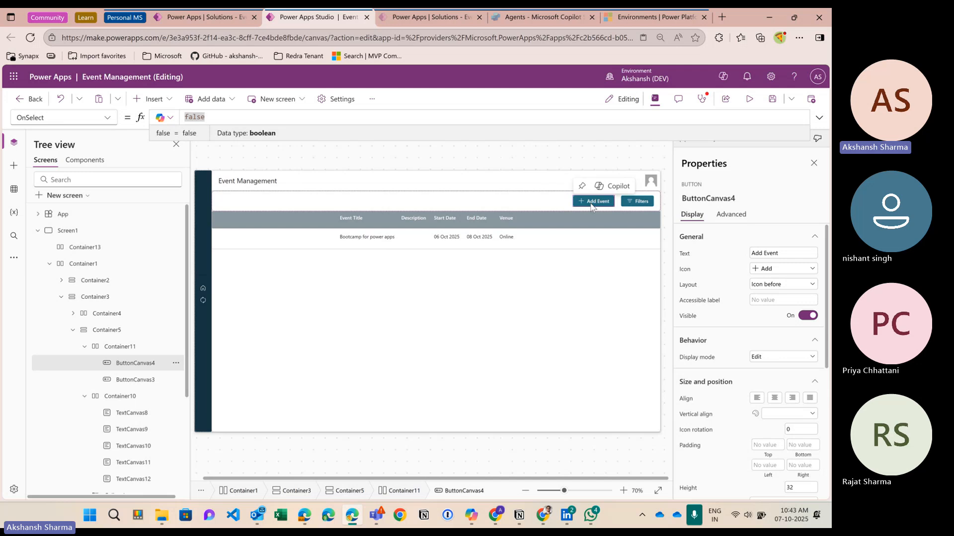
{"action": "left_click", "coordinate": [249, 122]}
{"action": "key", "text": "BackSpace"}
{"action": "key", "text": "BackSpace"}
{"action": "key", "text": "BackSpace"}
{"action": "key", "text": "BackSpace"}
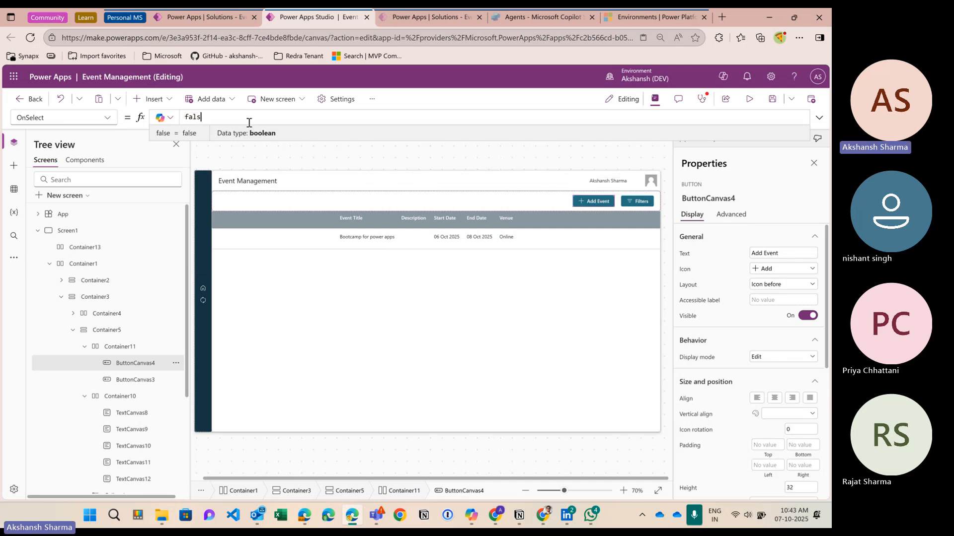
{"action": "key", "text": "BackSpace"}
{"action": "type", "text": "upda"}
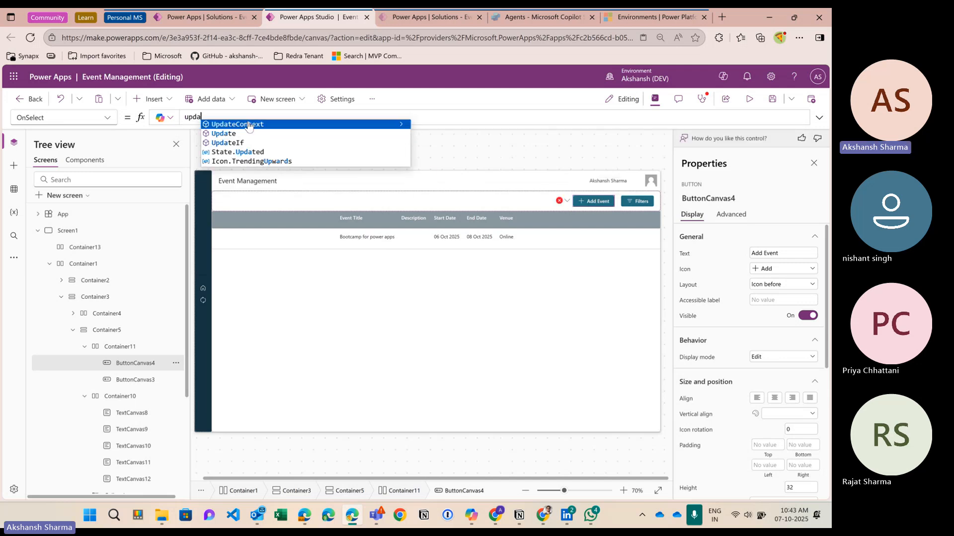
{"action": "key", "text": "Tab"}
{"action": "type", "text": "{"}
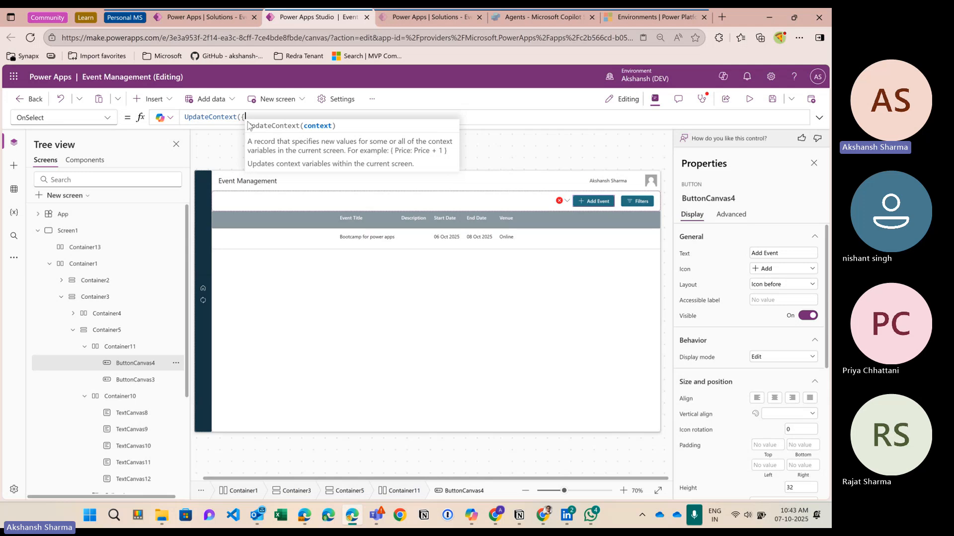
{"action": "type", "text": "lvar"}
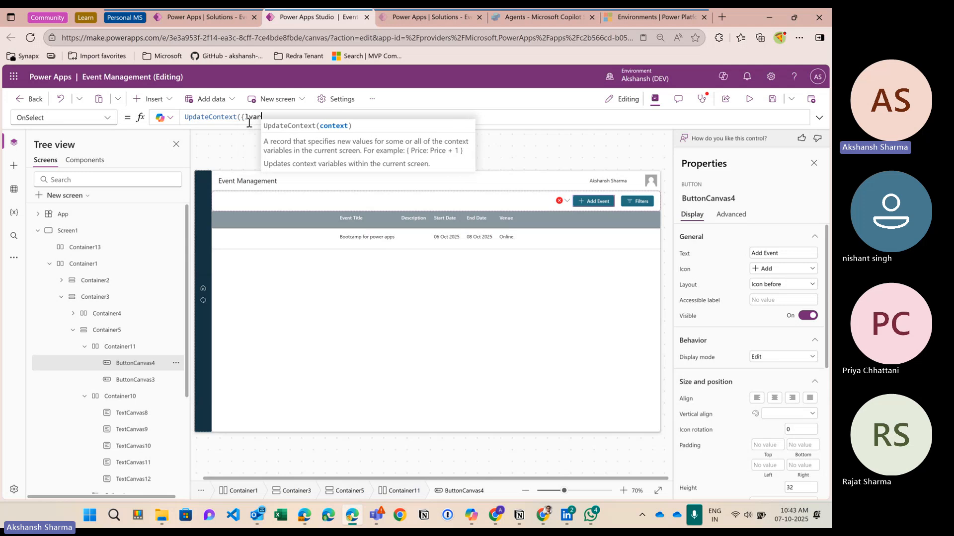
{"action": "type", "text": "_"}
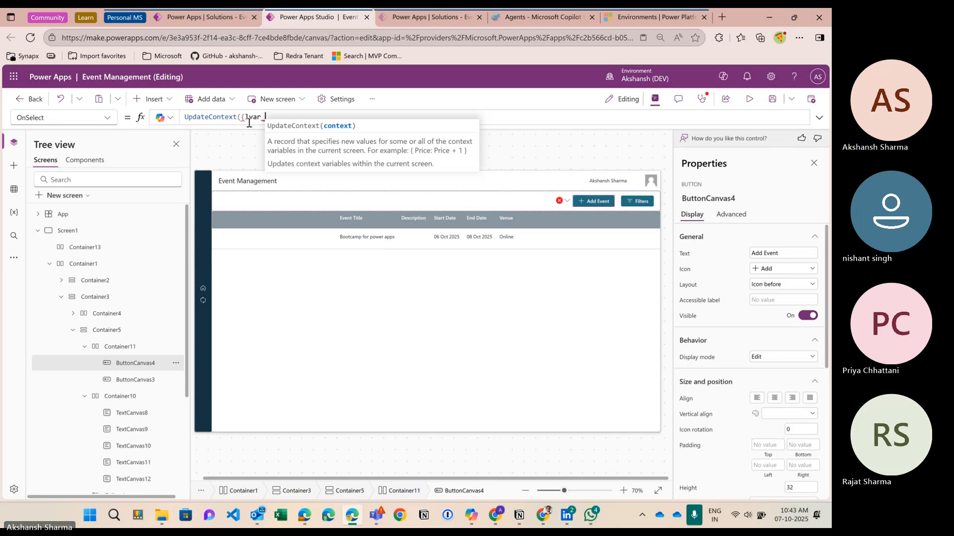
{"action": "type", "text": "Show"}
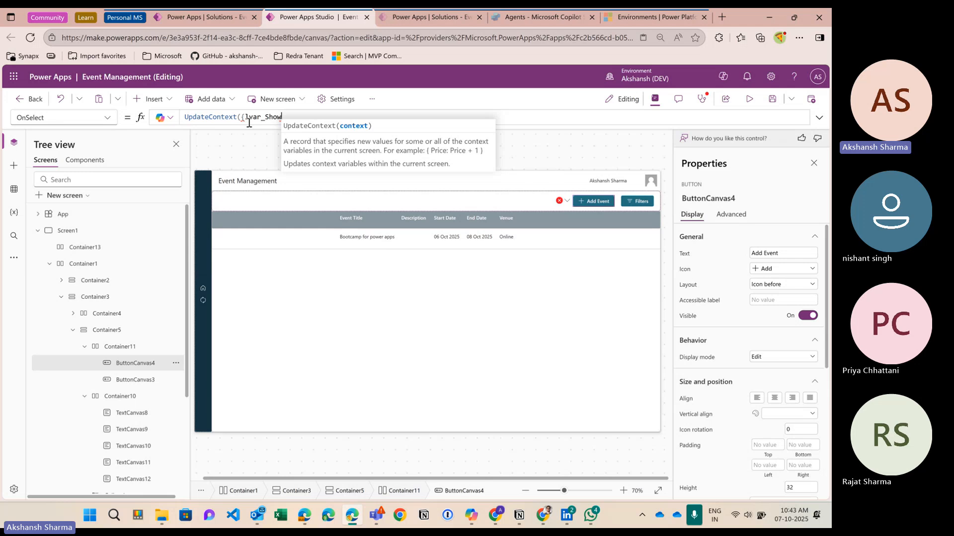
{"action": "type", "text": "AddEvent"}
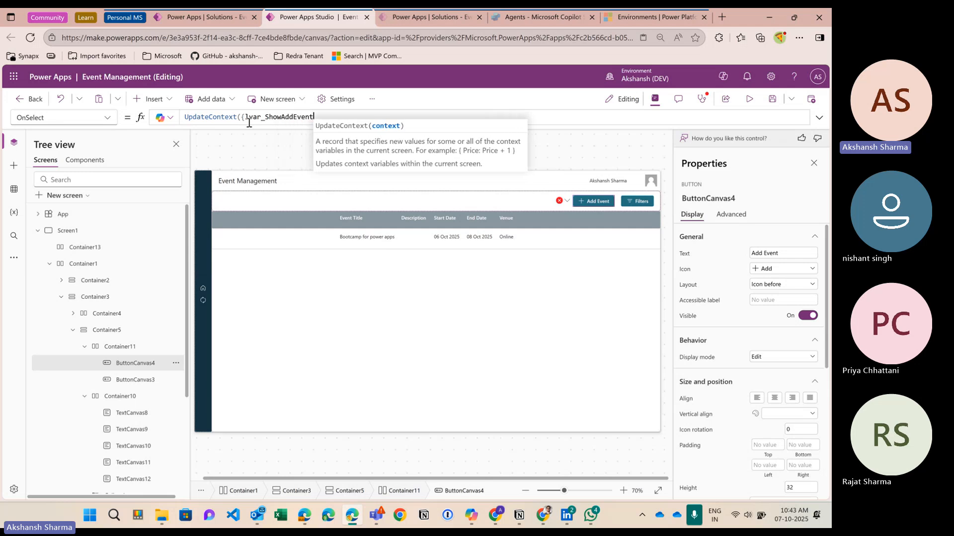
{"action": "key", "text": "shift+Return"}
{"action": "type", "text": "F"}
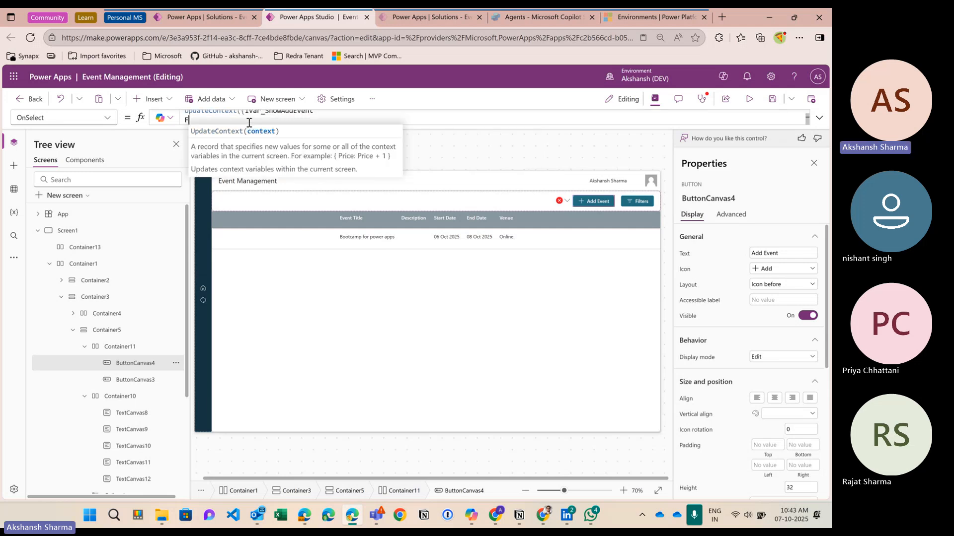
{"action": "key", "text": "BackSpace"}
{"action": "key", "text": "BackSpace"}
{"action": "type", "text": "Form"}
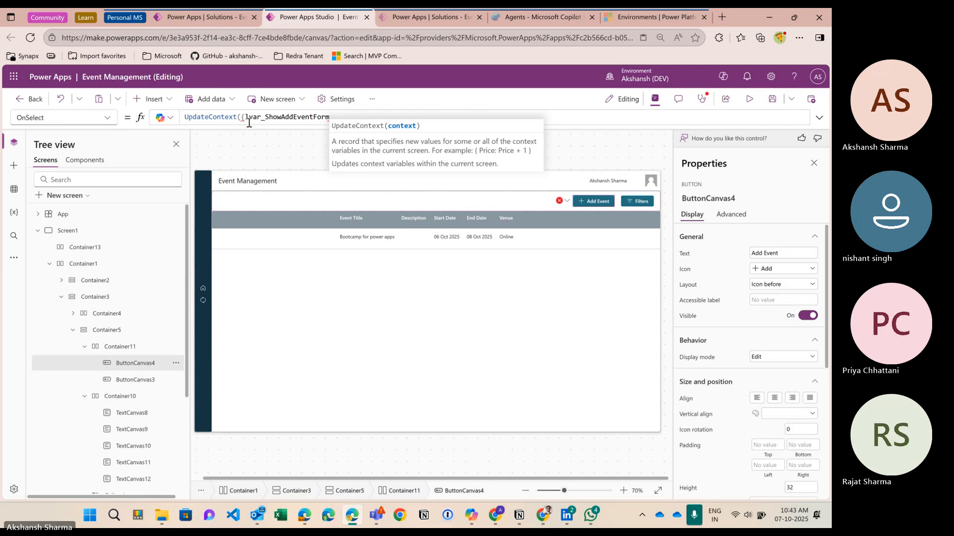
{"action": "type", "text": ":true})"}
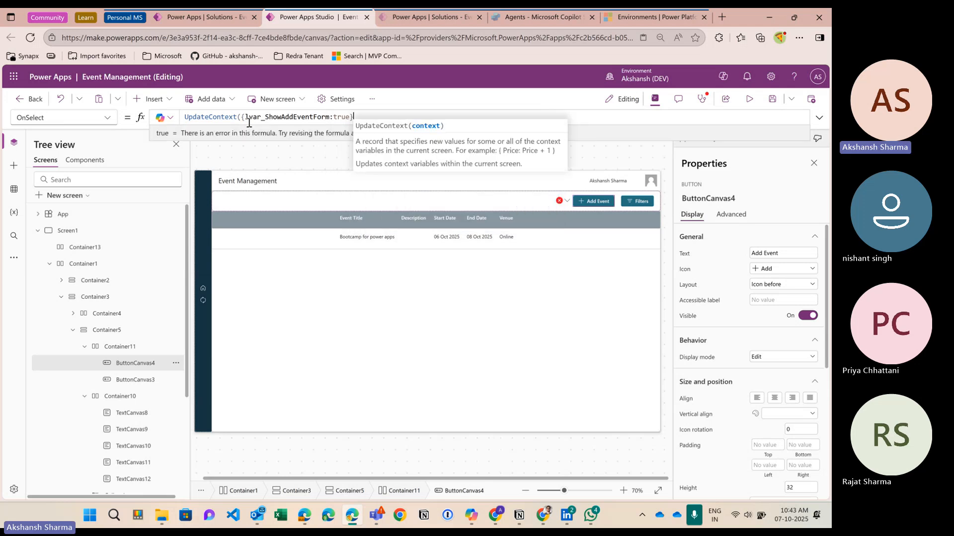
{"action": "type", "text": ")"}
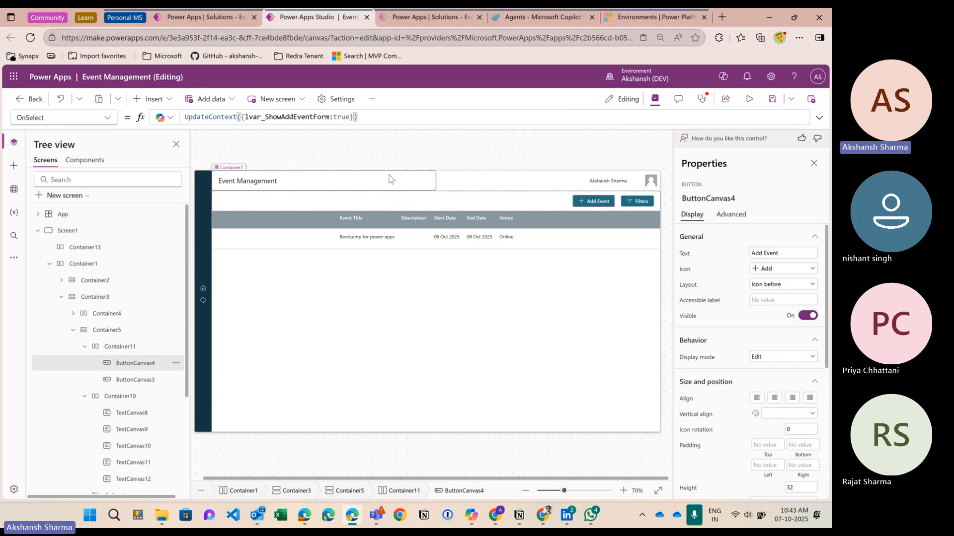
{"action": "left_click", "coordinate": [404, 249]}
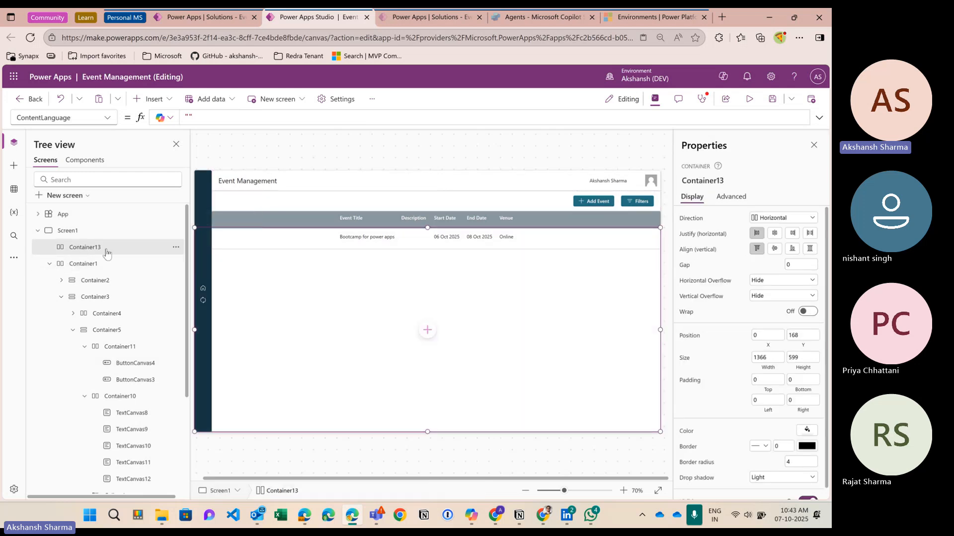
Step: Set Container13's Visible property to lvar_ShowAddEventForm
{"action": "left_click", "coordinate": [108, 119]}
{"action": "scroll", "coordinate": [74, 324], "scroll_direction": "down", "scroll_amount": 3}
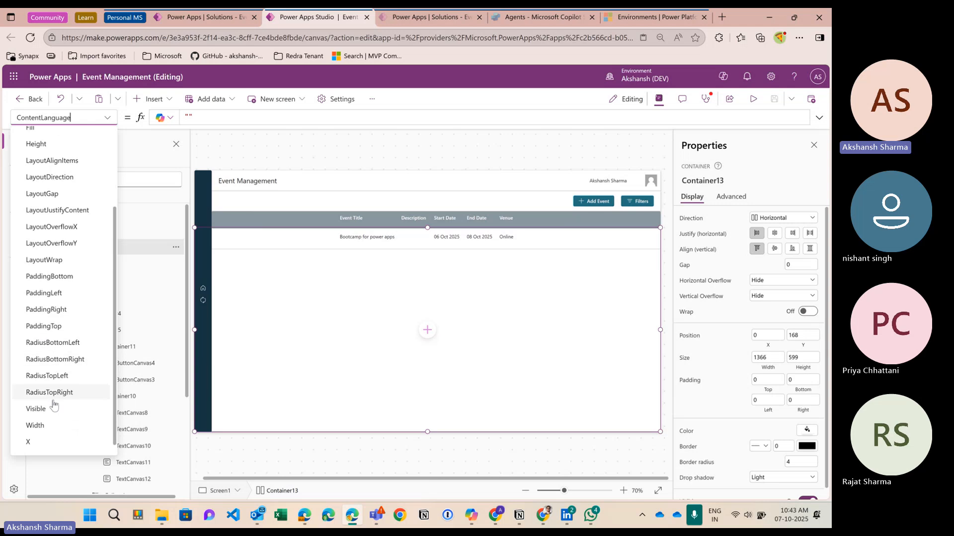
{"action": "left_click", "coordinate": [54, 408]}
{"action": "left_click", "coordinate": [211, 117]}
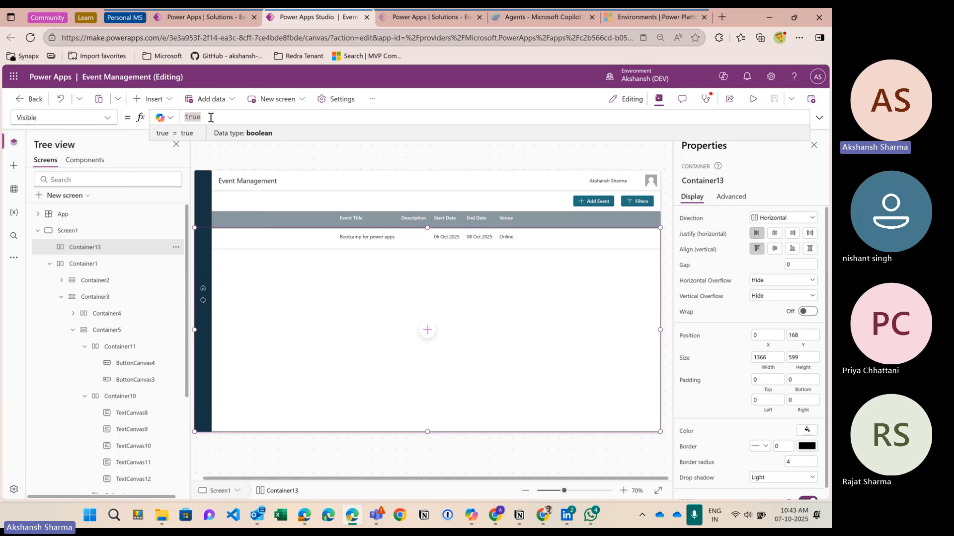
{"action": "key", "text": "BackSpace"}
{"action": "type", "text": "lav"}
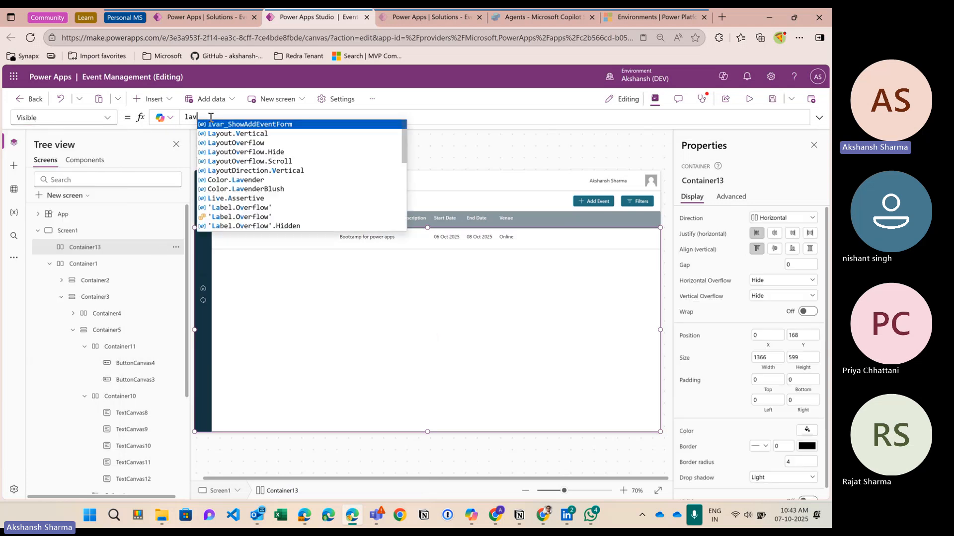
{"action": "key", "text": "BackSpace"}
{"action": "key", "text": "BackSpace"}
{"action": "type", "text": "var_ShowAddEventForm"}
{"action": "key", "text": "Return"}
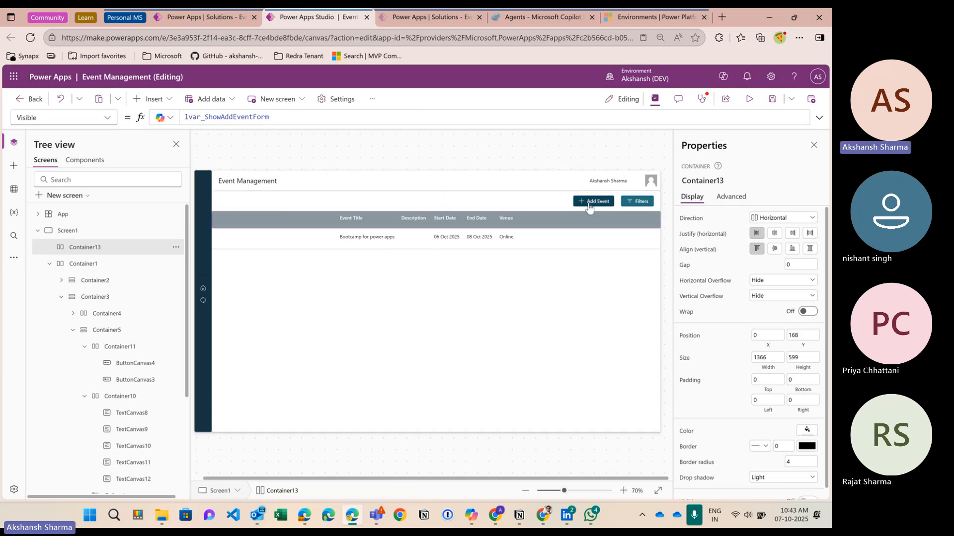
Step: Stretch Container13 up to cover the full 1366 × 767 screen from 0,0
{"action": "double_click", "coordinate": [250, 117]}
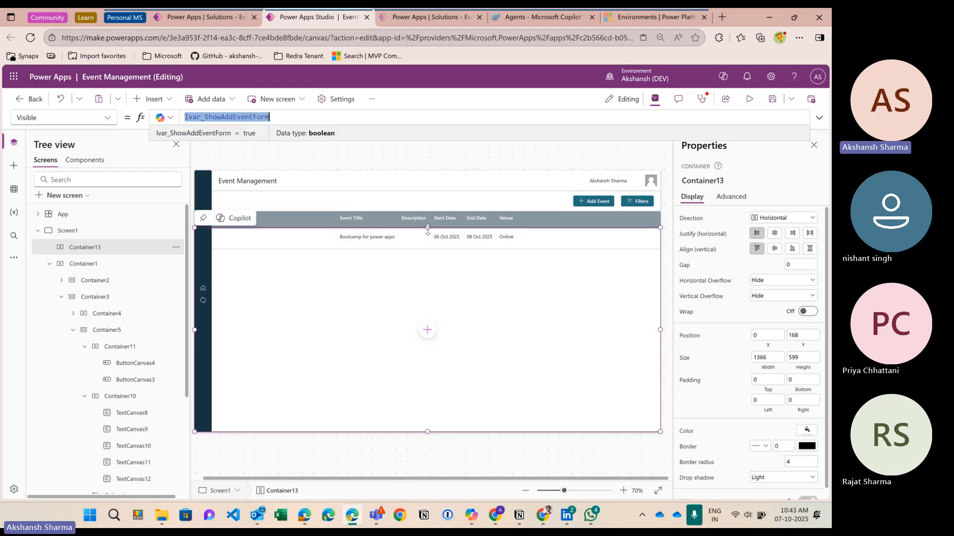
{"action": "left_click_drag", "start_coordinate": [427, 228], "coordinate": [428, 166]}
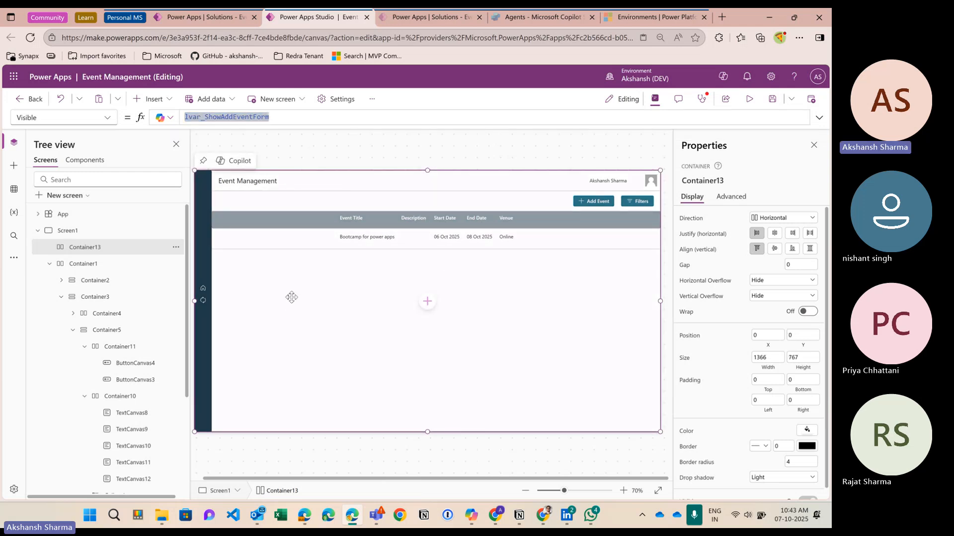
{"action": "left_click", "coordinate": [49, 265]}
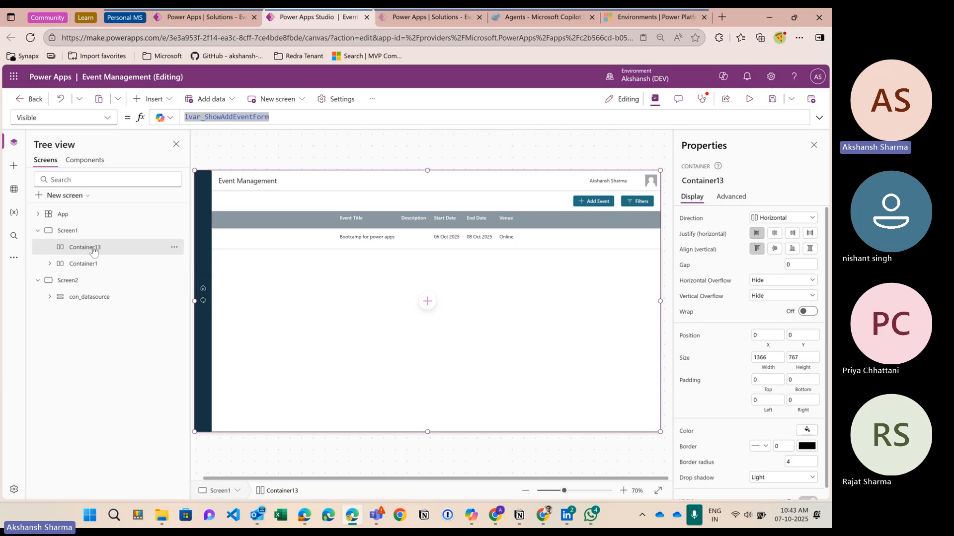
Step: Insert a vertical container, Container14, into Container13 with fill portions 0.5
{"action": "left_click", "coordinate": [151, 99]}
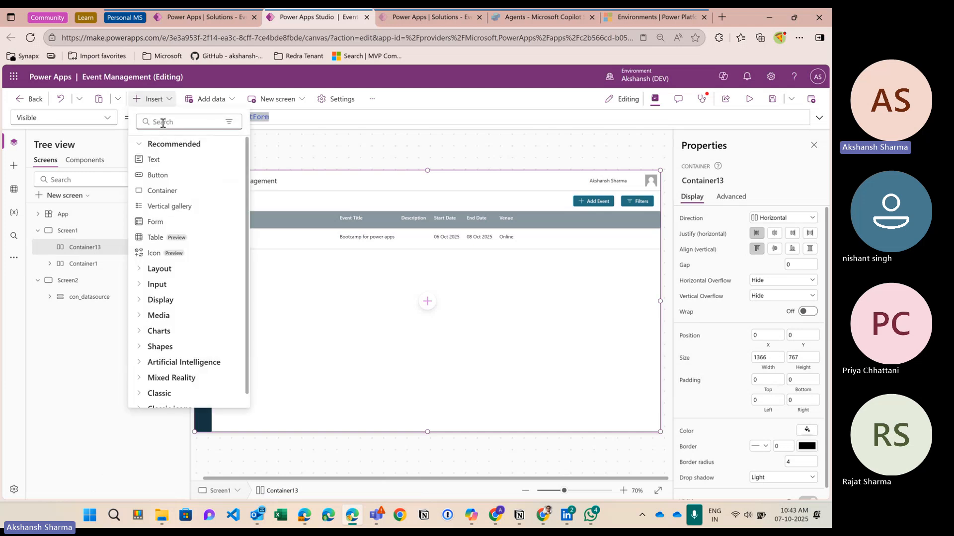
{"action": "type", "text": "ver"}
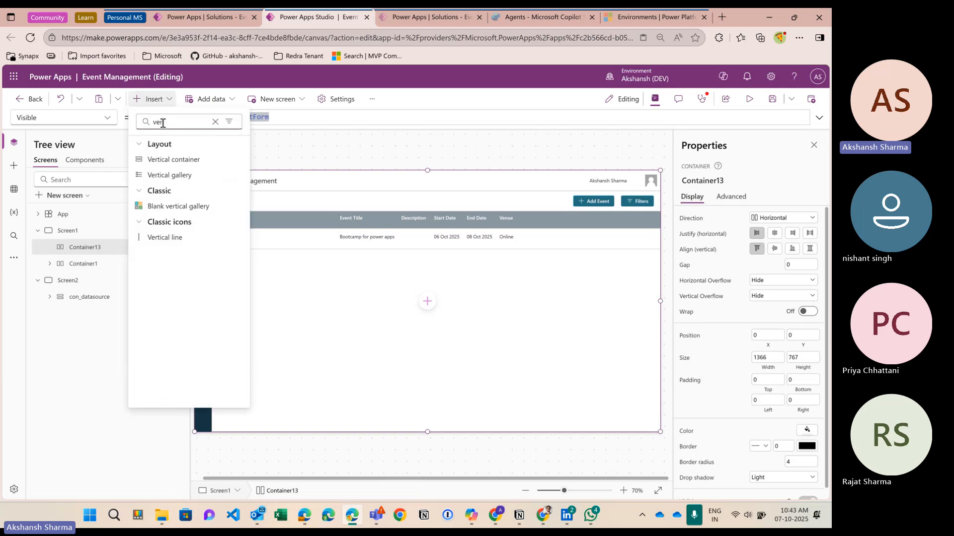
{"action": "left_click", "coordinate": [169, 159]}
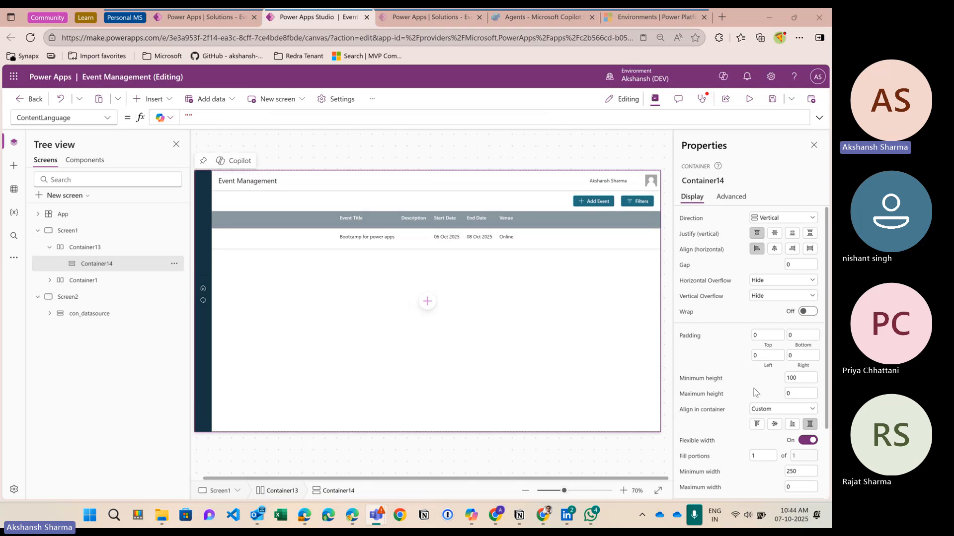
{"action": "scroll", "coordinate": [754, 367], "scroll_direction": "down", "scroll_amount": 3}
{"action": "left_click", "coordinate": [754, 367]}
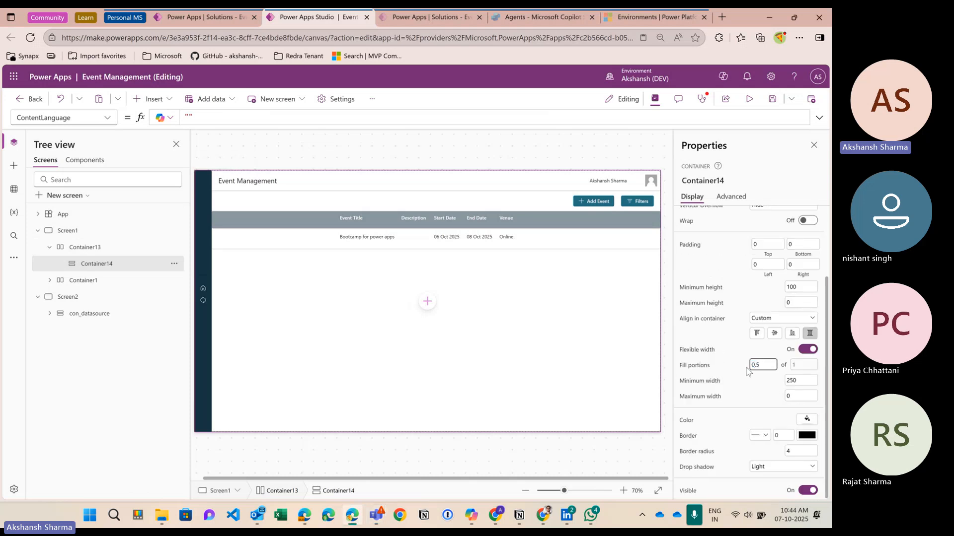
{"action": "type", "text": "0.5"}
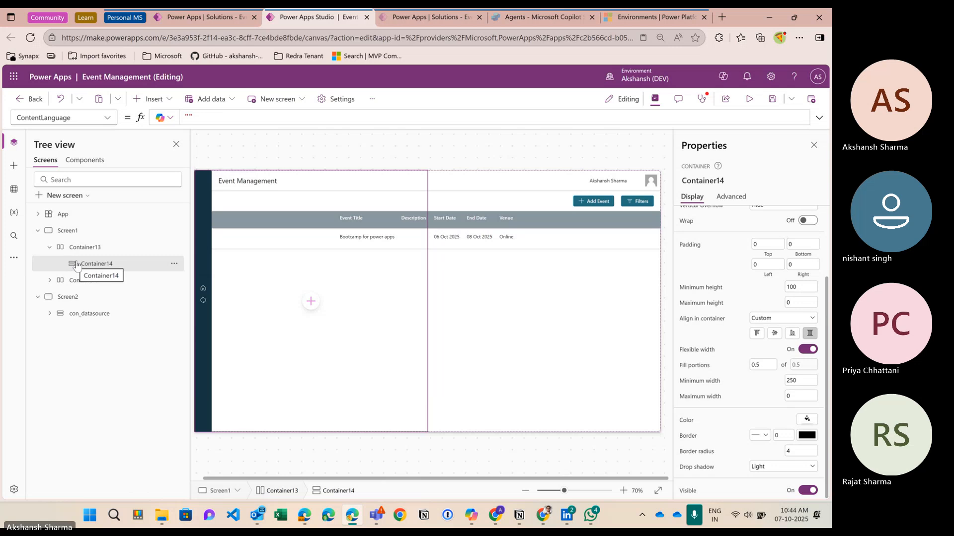
Step: Add a second vertical container, Container15, inside Container13
{"action": "left_click", "coordinate": [82, 247]}
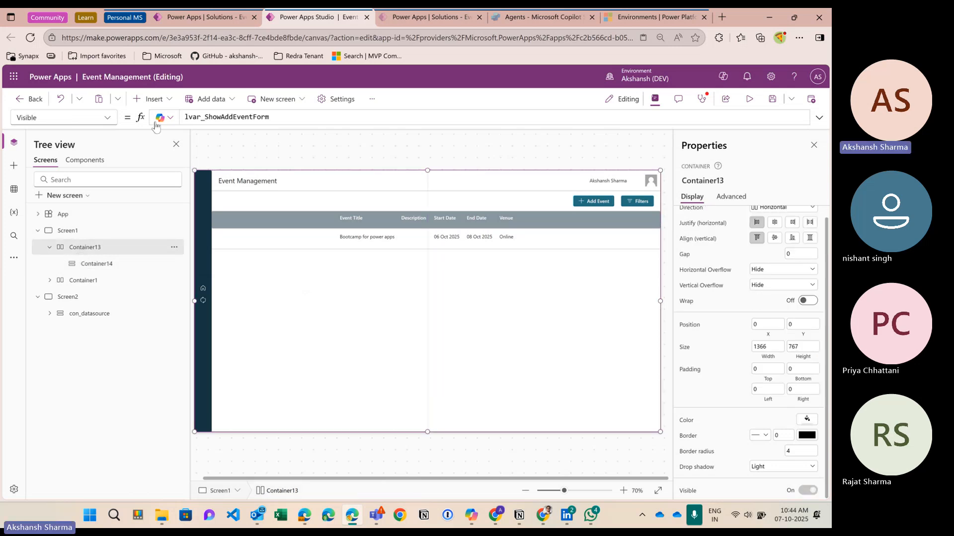
{"action": "left_click", "coordinate": [151, 99]}
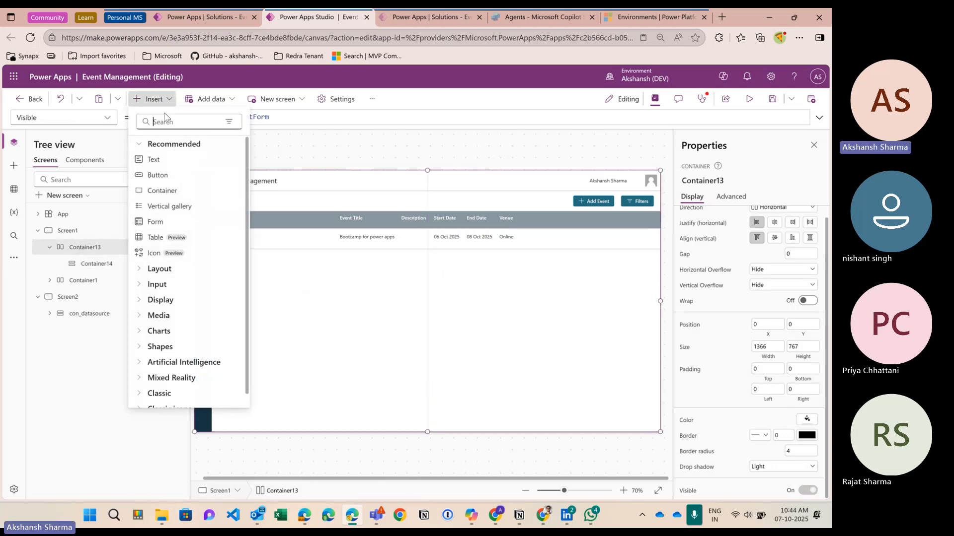
{"action": "type", "text": "verti"}
{"action": "left_click", "coordinate": [171, 158]}
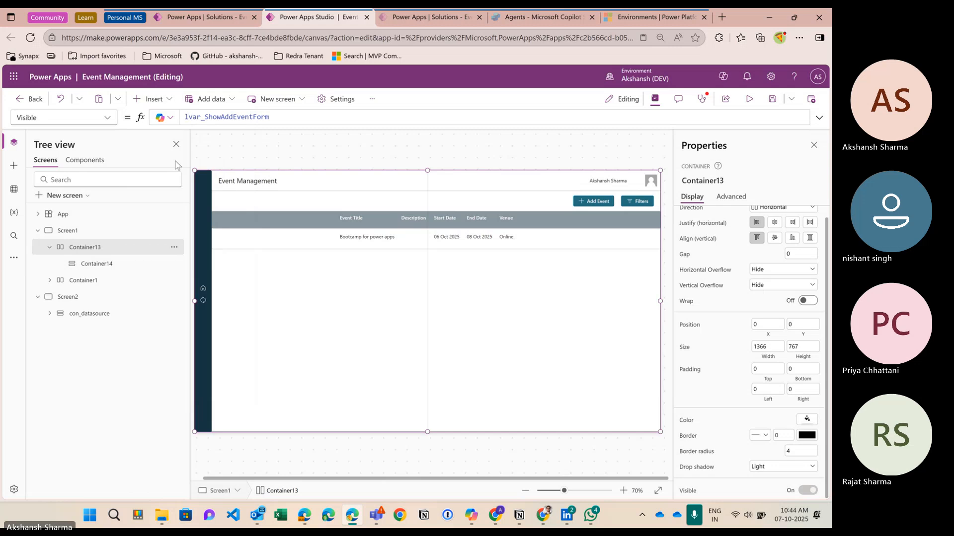
Step: Change Container14's fill portions to 1 so it matches Container15, then select Container15
{"action": "left_click", "coordinate": [105, 266]}
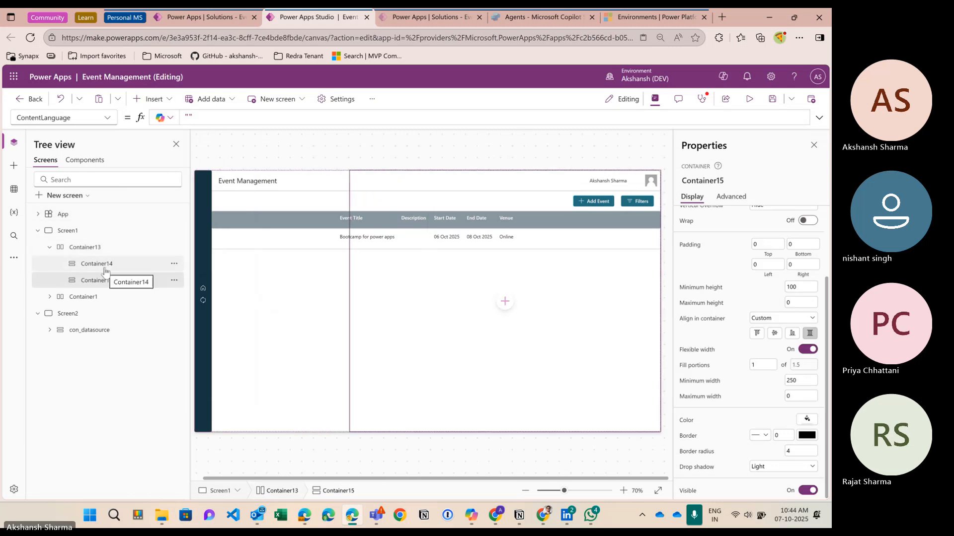
{"action": "double_click", "coordinate": [760, 365]}
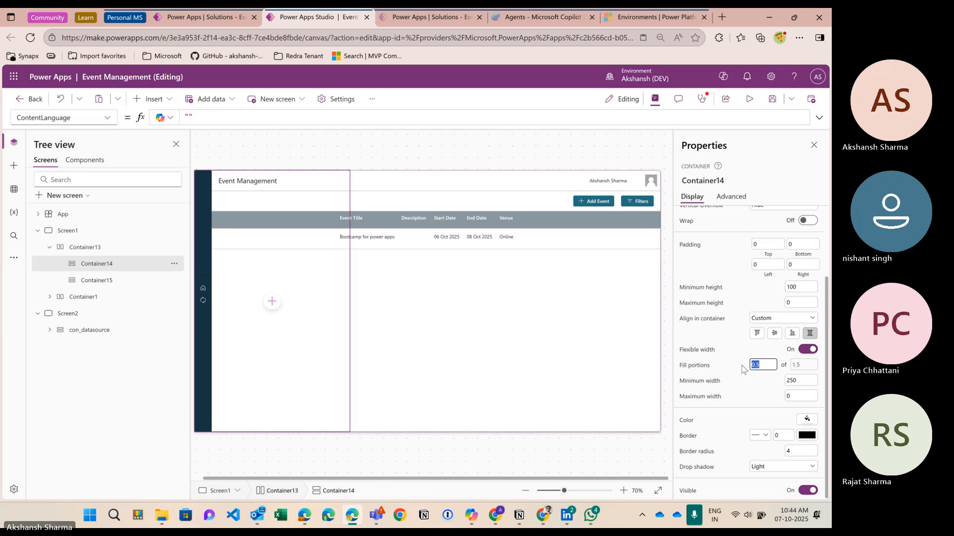
{"action": "type", "text": "1"}
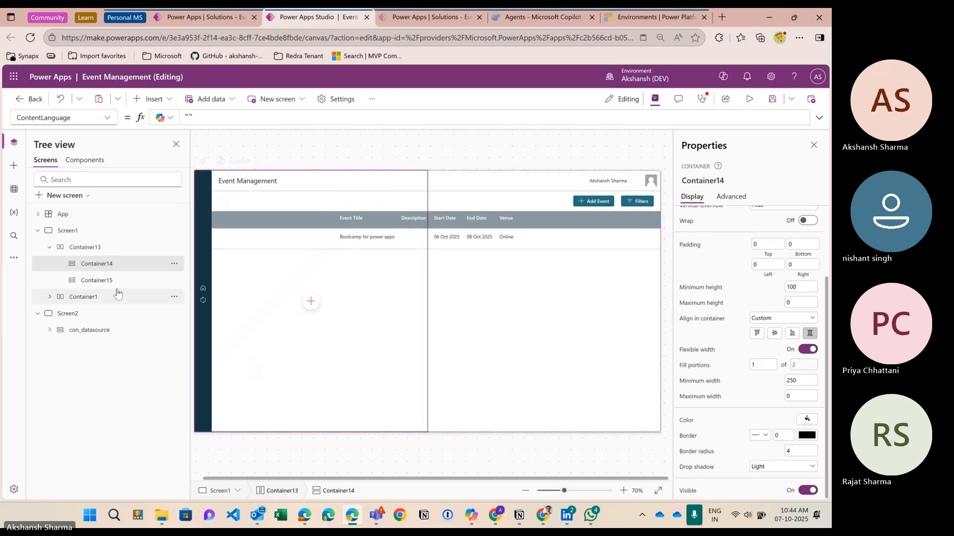
{"action": "left_click", "coordinate": [114, 281]}
{"action": "left_click", "coordinate": [107, 264]}
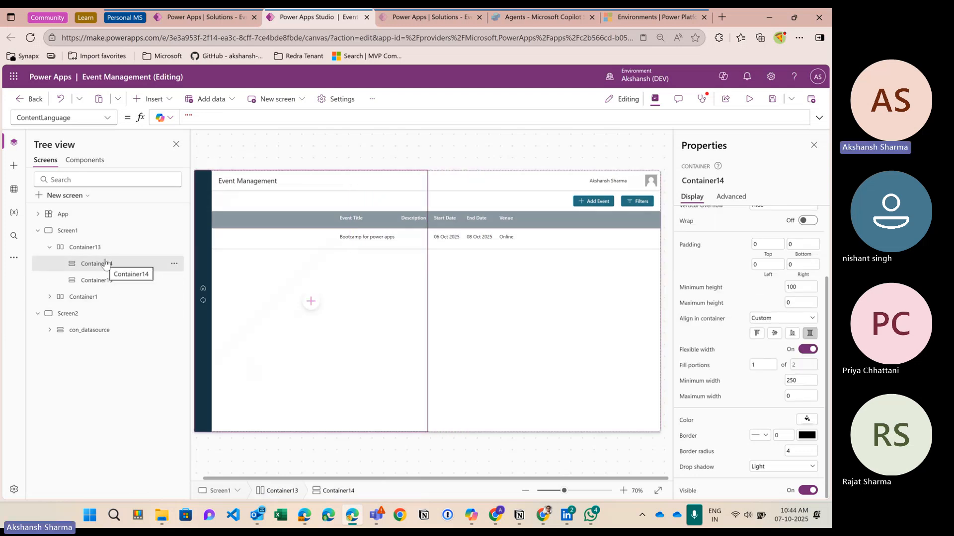
{"action": "left_click", "coordinate": [106, 278]}
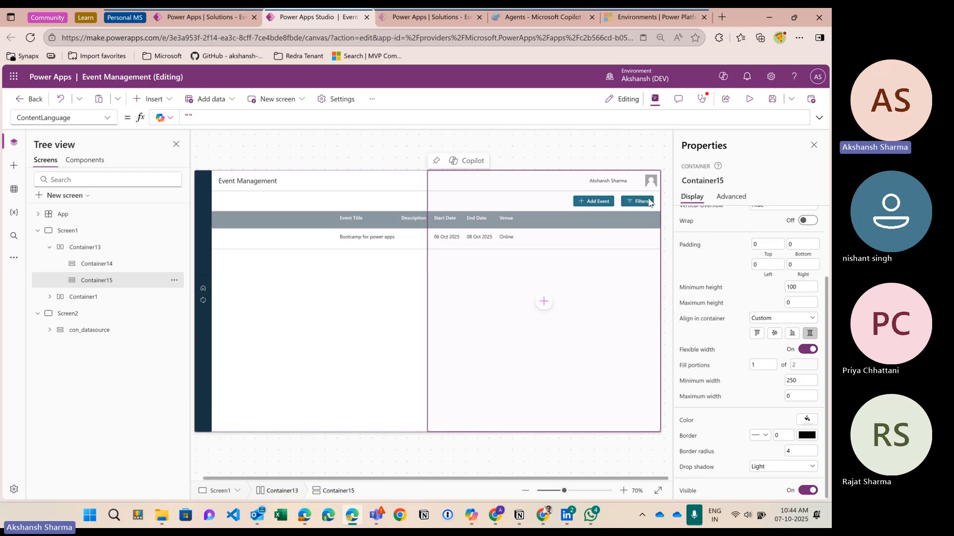
{"action": "scroll", "coordinate": [701, 229], "scroll_direction": "up", "scroll_amount": 2}
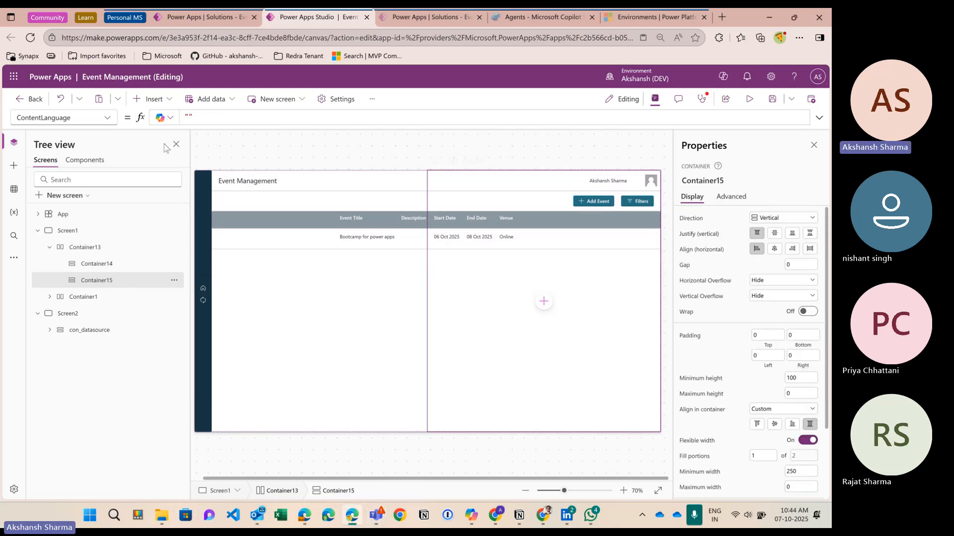
Step: Add a horizontal container (Container16) and a vertical container (Container17) inside Container15
{"action": "left_click", "coordinate": [154, 100]}
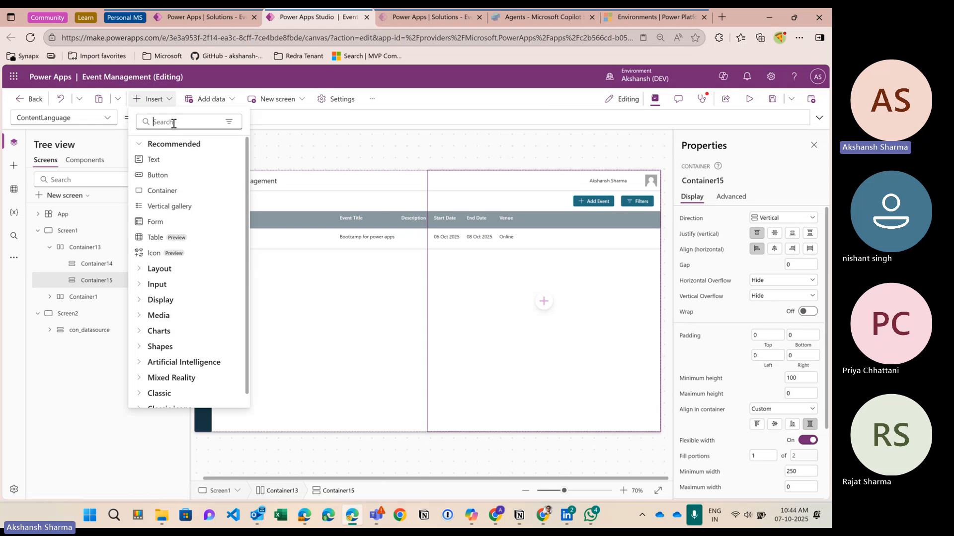
{"action": "type", "text": "hori"}
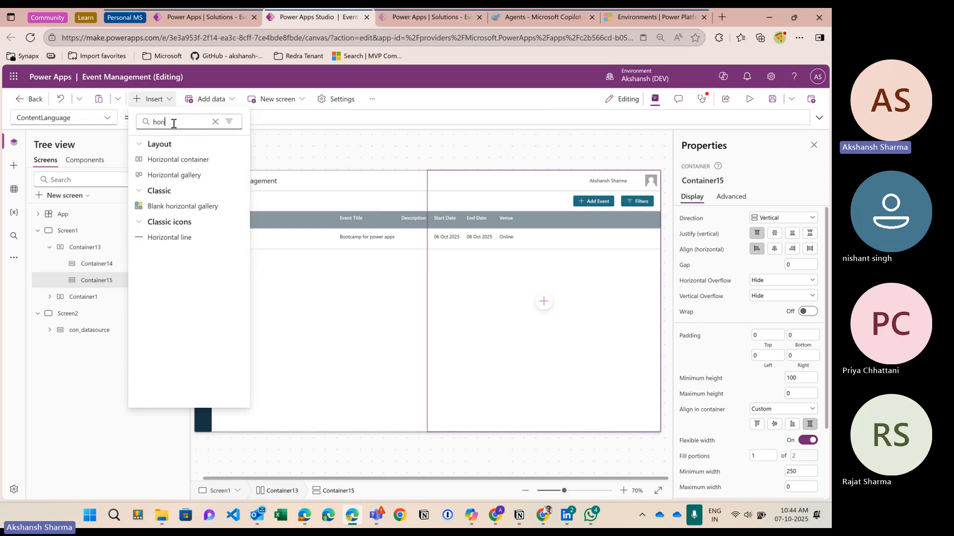
{"action": "left_click", "coordinate": [188, 159]}
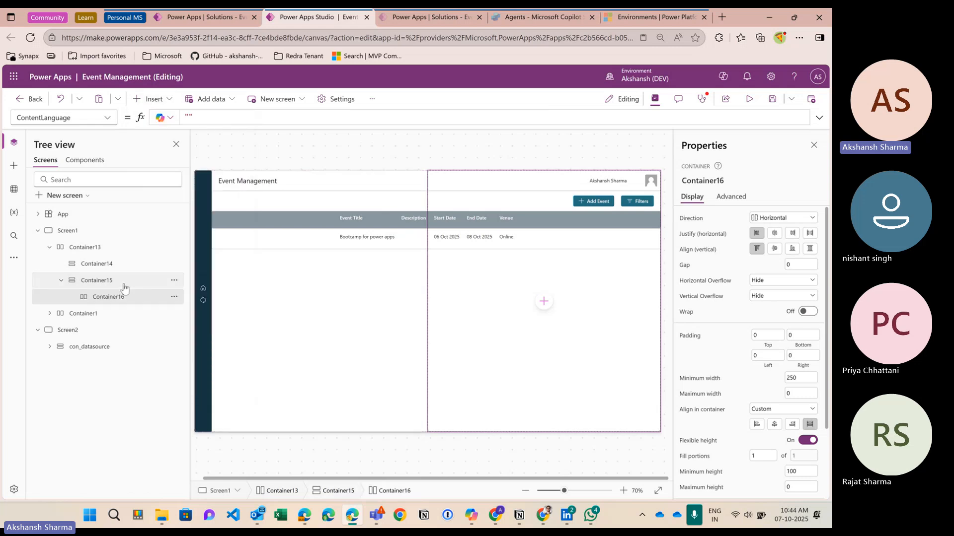
{"action": "left_click", "coordinate": [105, 282]}
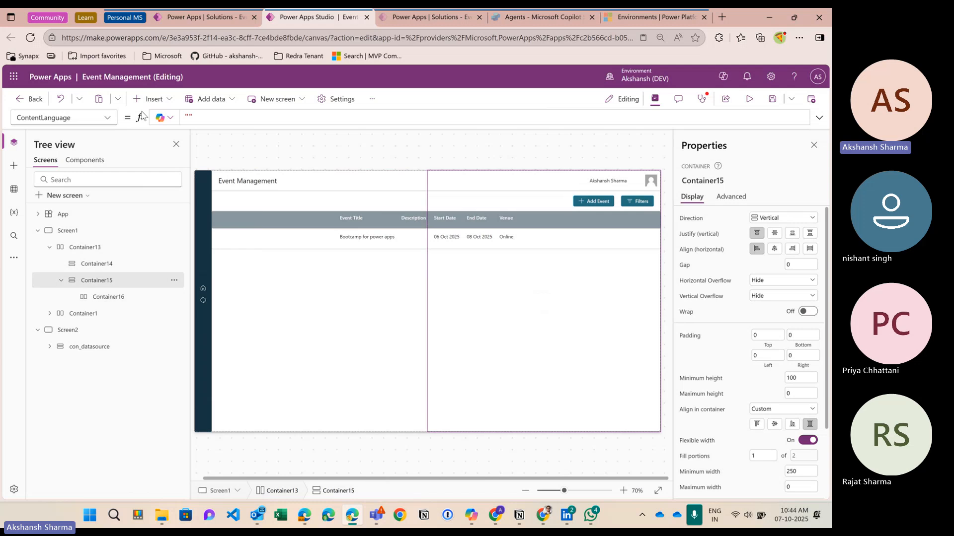
{"action": "left_click", "coordinate": [149, 99]}
{"action": "type", "text": "verti"}
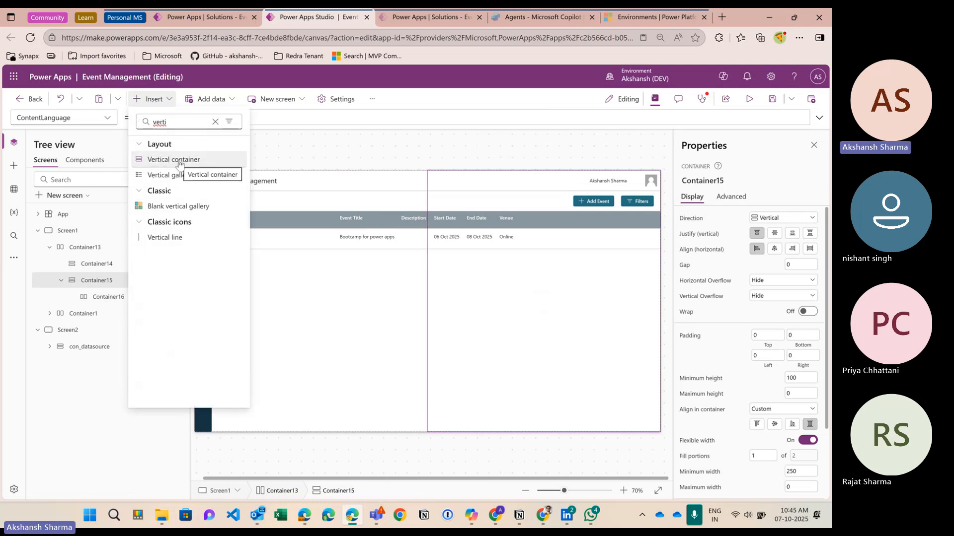
{"action": "left_click", "coordinate": [174, 159]}
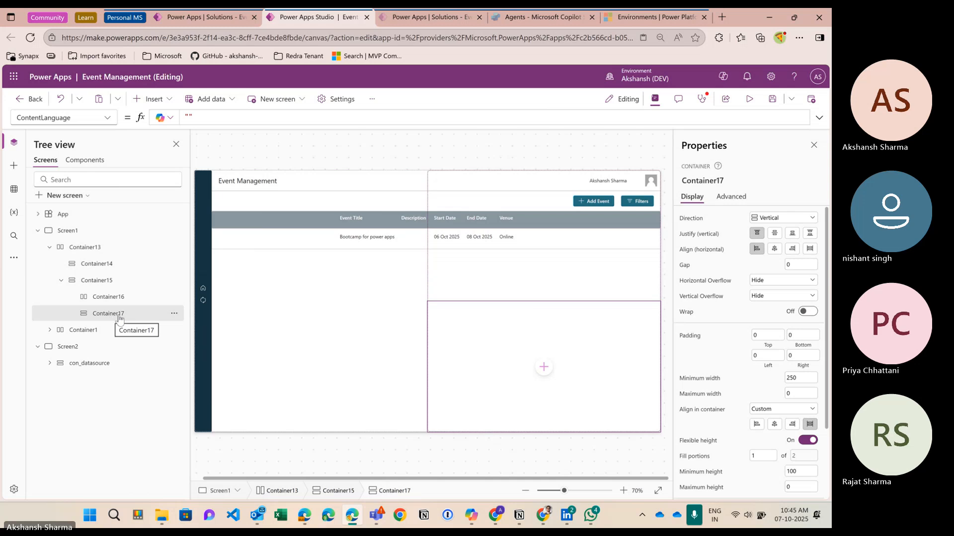
Step: Turn off flexible height on Container16 and set its height to 60
{"action": "left_click", "coordinate": [117, 298]}
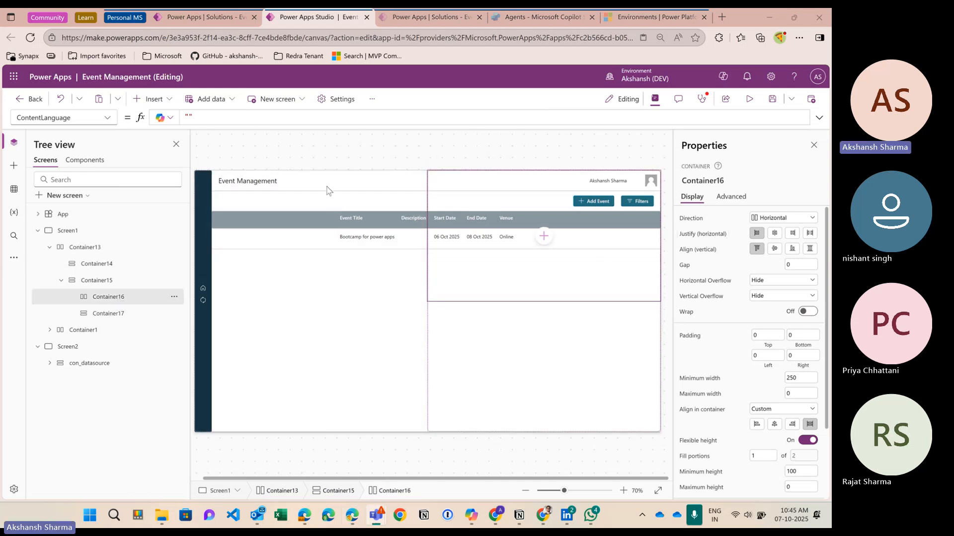
{"action": "scroll", "coordinate": [754, 386], "scroll_direction": "down", "scroll_amount": 2}
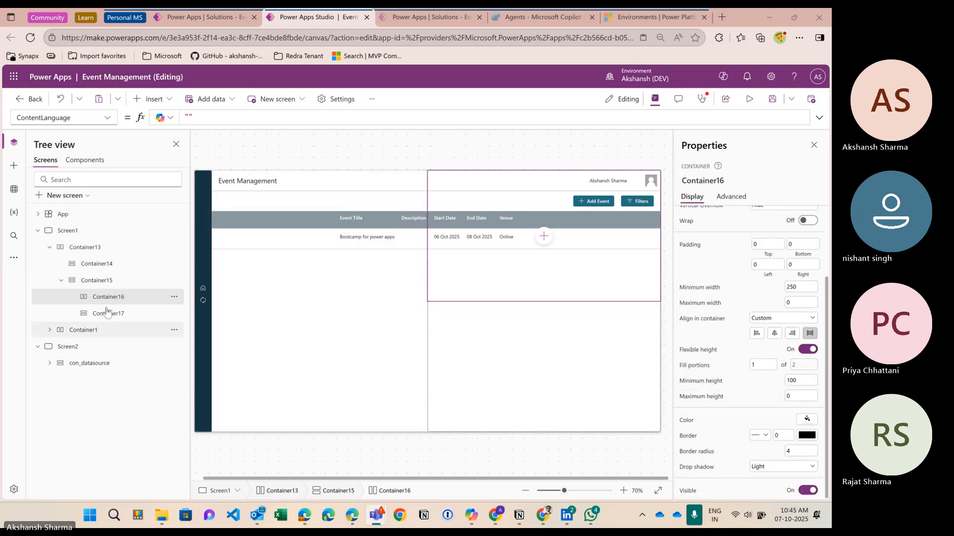
{"action": "scroll", "coordinate": [774, 412], "scroll_direction": "up", "scroll_amount": 3}
{"action": "scroll", "coordinate": [795, 387], "scroll_direction": "down", "scroll_amount": 3}
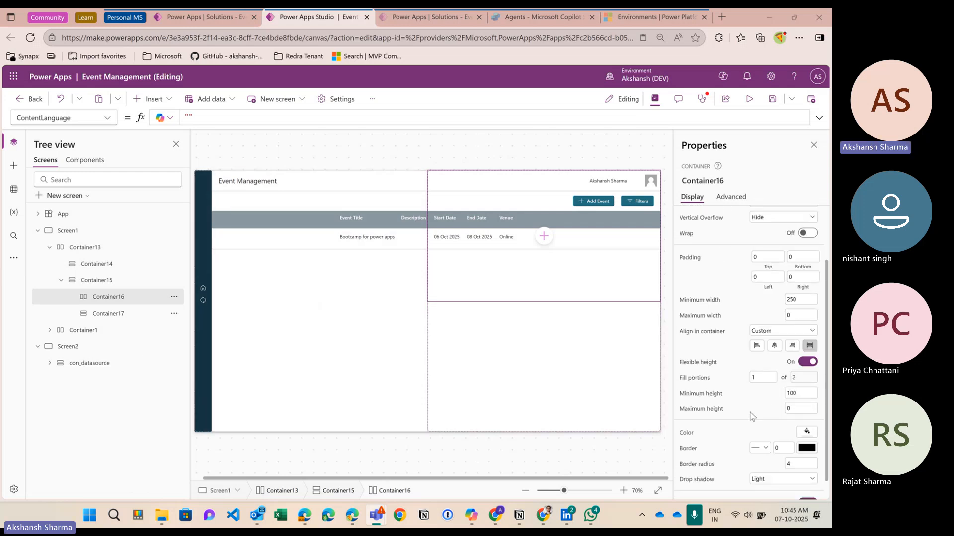
{"action": "left_click", "coordinate": [809, 350]}
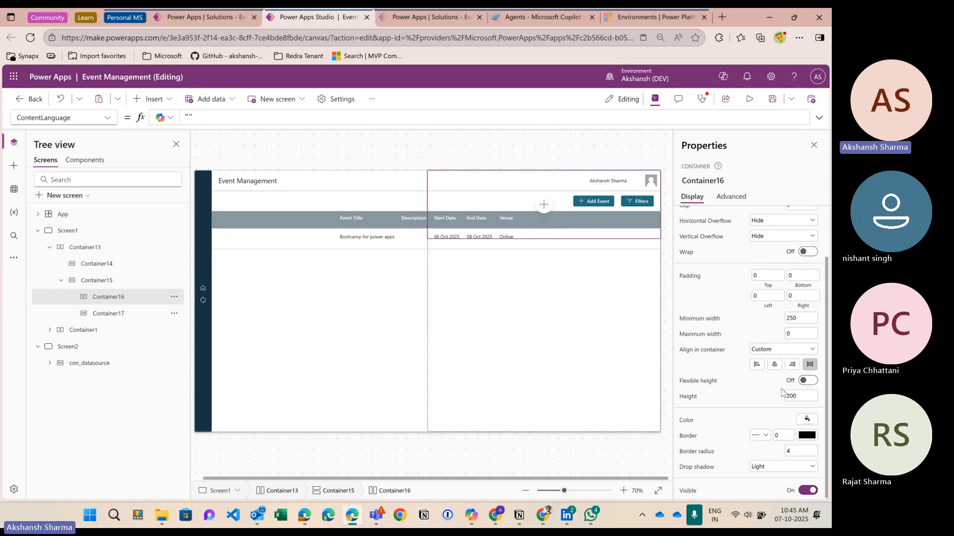
{"action": "left_click", "coordinate": [801, 395]}
{"action": "type", "text": "50"}
{"action": "key", "text": "Return"}
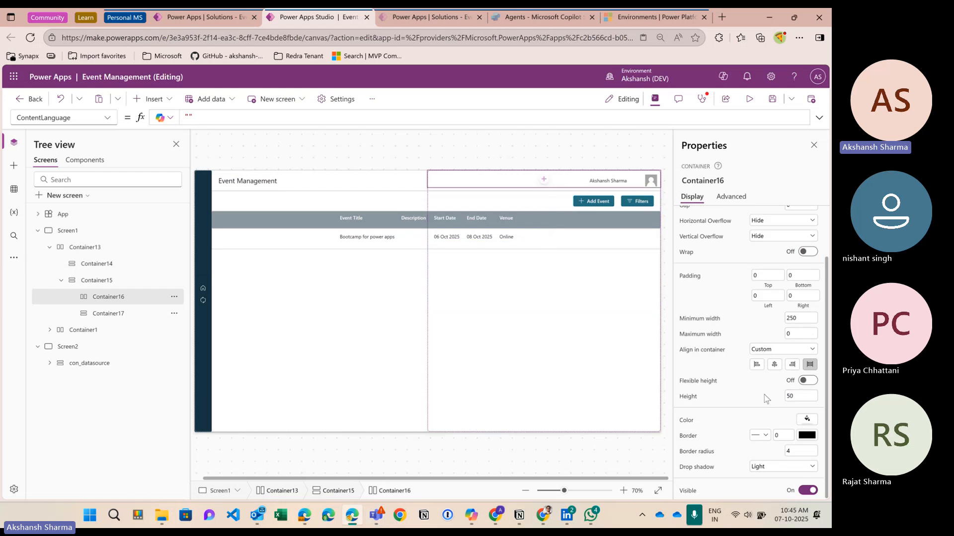
{"action": "left_click", "coordinate": [790, 395]}
{"action": "type", "text": "60"}
{"action": "key", "text": "Return"}
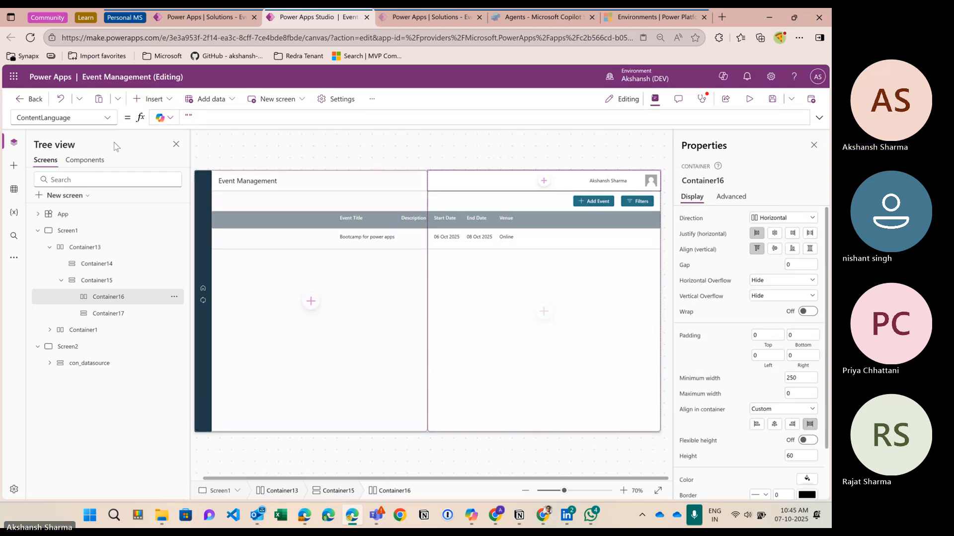
Step: Insert an Add icon into the Container16 header strip
{"action": "left_click", "coordinate": [151, 98]}
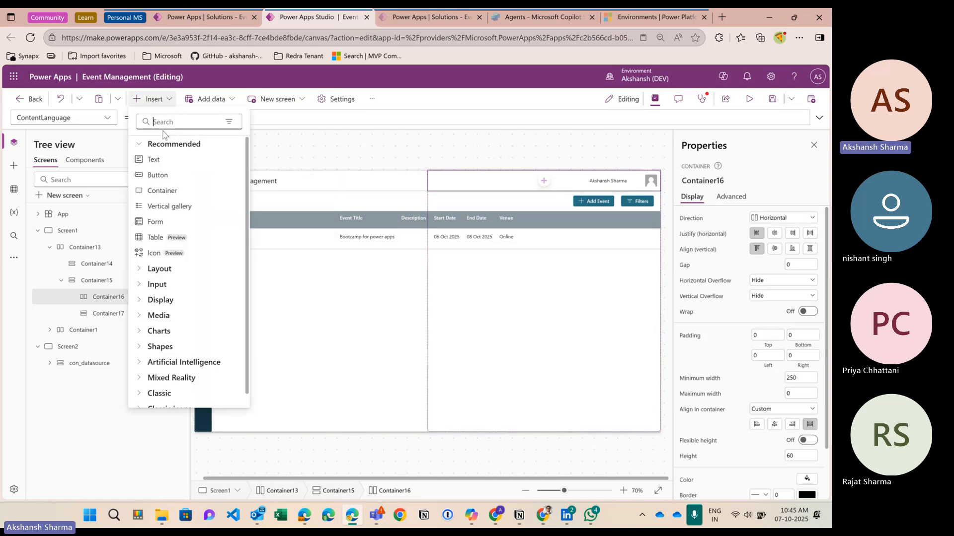
{"action": "type", "text": "icon"}
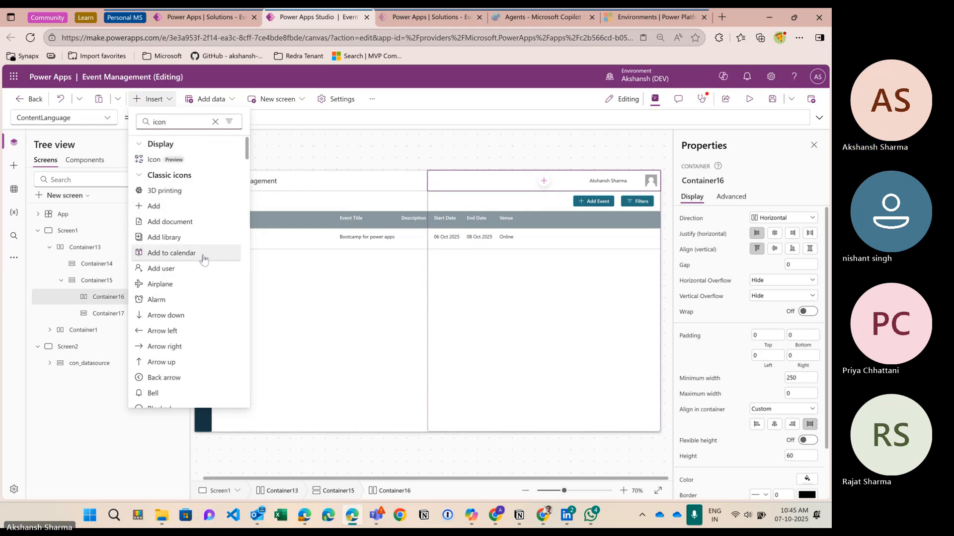
{"action": "left_click", "coordinate": [178, 162]}
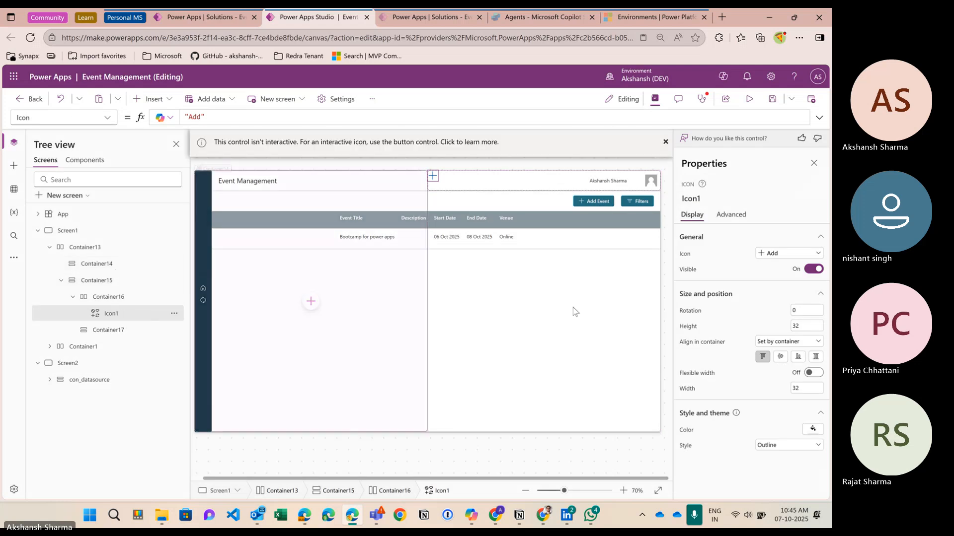
{"action": "left_click", "coordinate": [160, 300]}
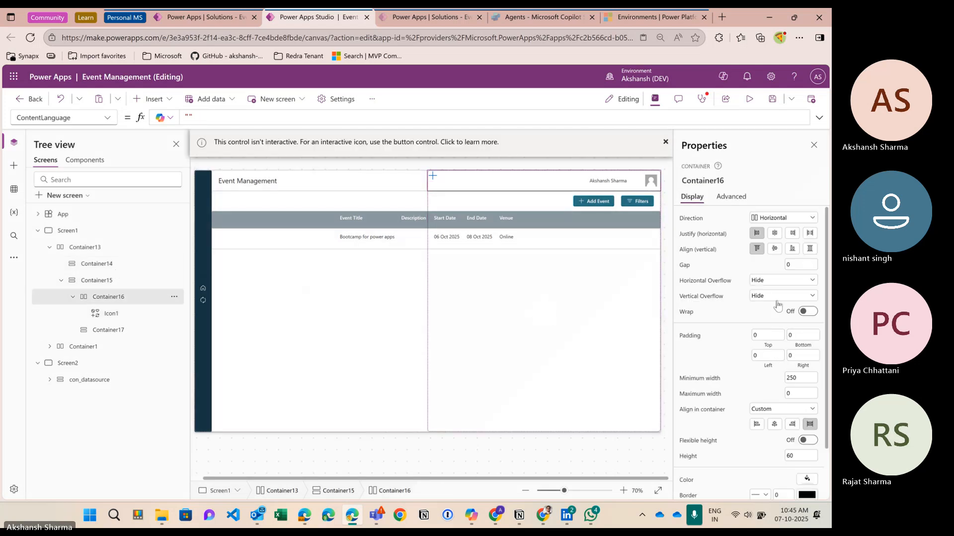
Step: Set Container16 to vertical Center alignment, Start justification, and left padding 20
{"action": "left_click", "coordinate": [774, 233]}
{"action": "left_click", "coordinate": [775, 250]}
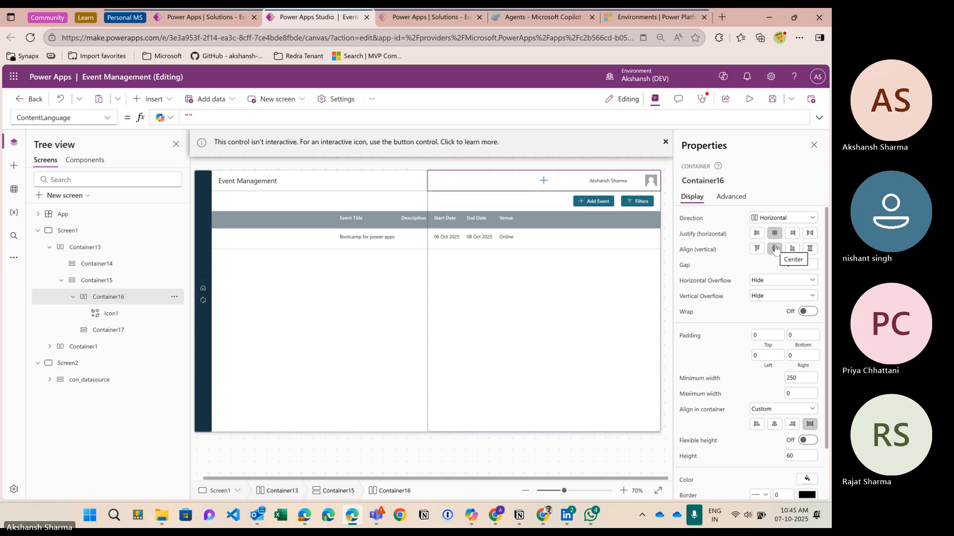
{"action": "left_click", "coordinate": [756, 234]}
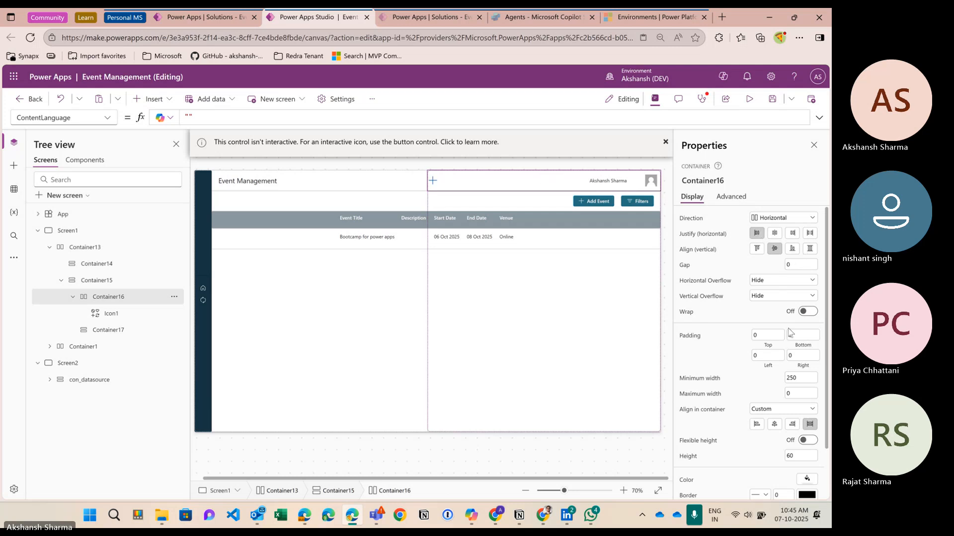
{"action": "left_click", "coordinate": [760, 355]}
{"action": "type", "text": "20"}
{"action": "left_click", "coordinate": [735, 360]}
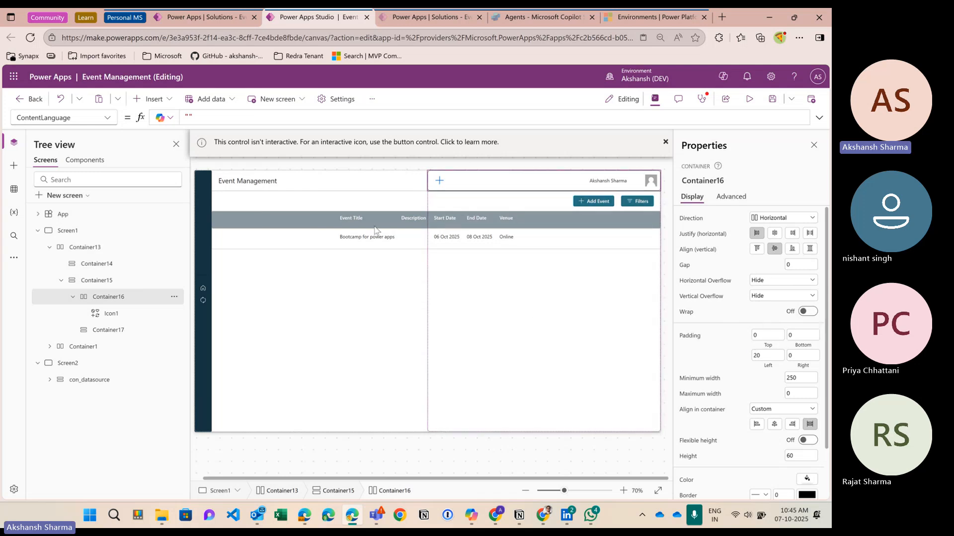
{"action": "left_click", "coordinate": [167, 100]}
Step: Add a header label reading 'Add new event', vertically aligned to Middle
{"action": "left_click", "coordinate": [174, 166]}
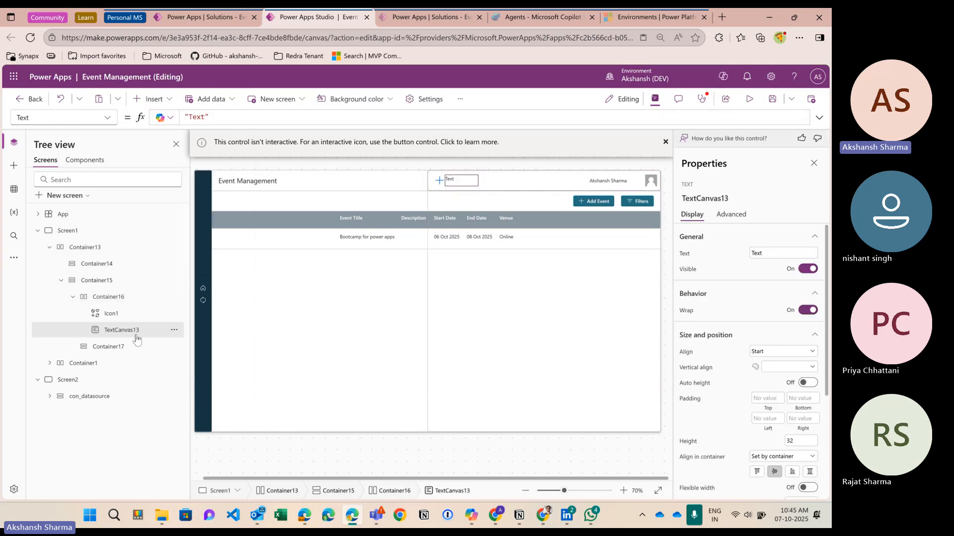
{"action": "scroll", "coordinate": [745, 348], "scroll_direction": "down", "scroll_amount": 1}
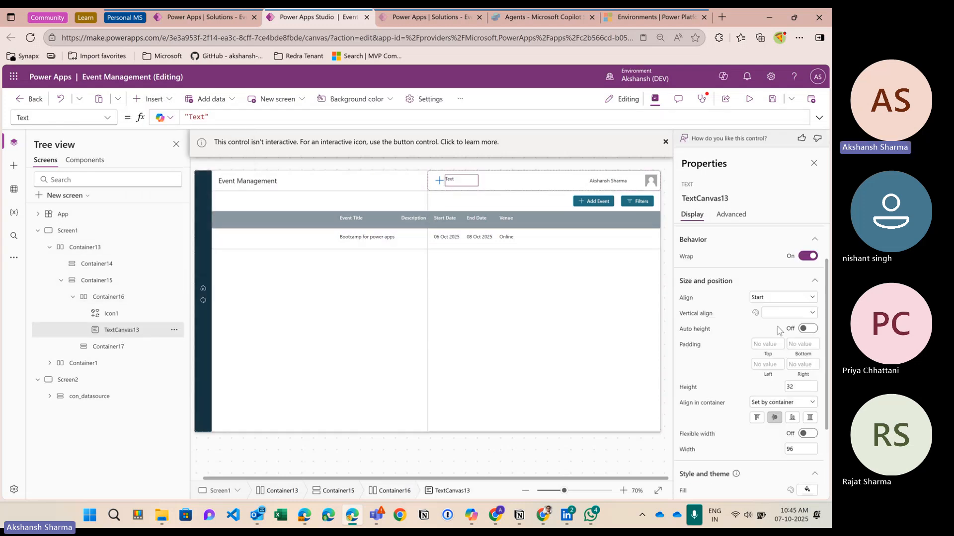
{"action": "left_click", "coordinate": [787, 313]}
{"action": "left_click", "coordinate": [777, 341]}
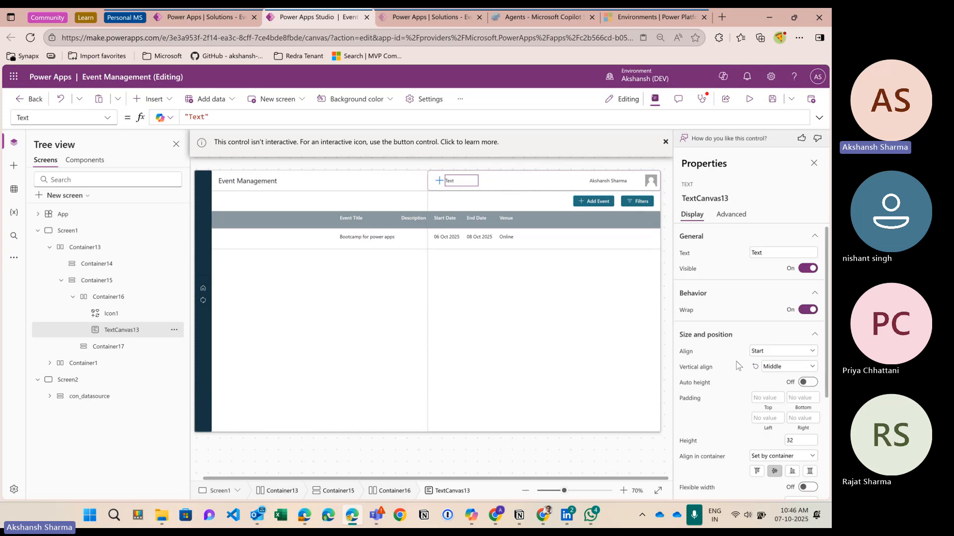
{"action": "scroll", "coordinate": [742, 362], "scroll_direction": "up", "scroll_amount": 1}
{"action": "left_click_drag", "start_coordinate": [763, 253], "coordinate": [742, 260]}
{"action": "key", "text": "ctrl+a"}
{"action": "type", "text": "Add"}
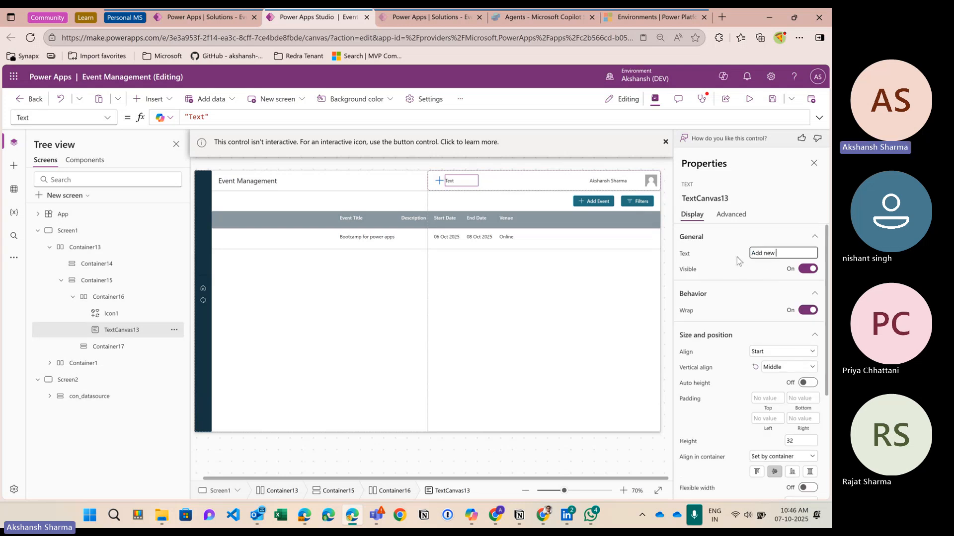
{"action": "left_click", "coordinate": [737, 258]}
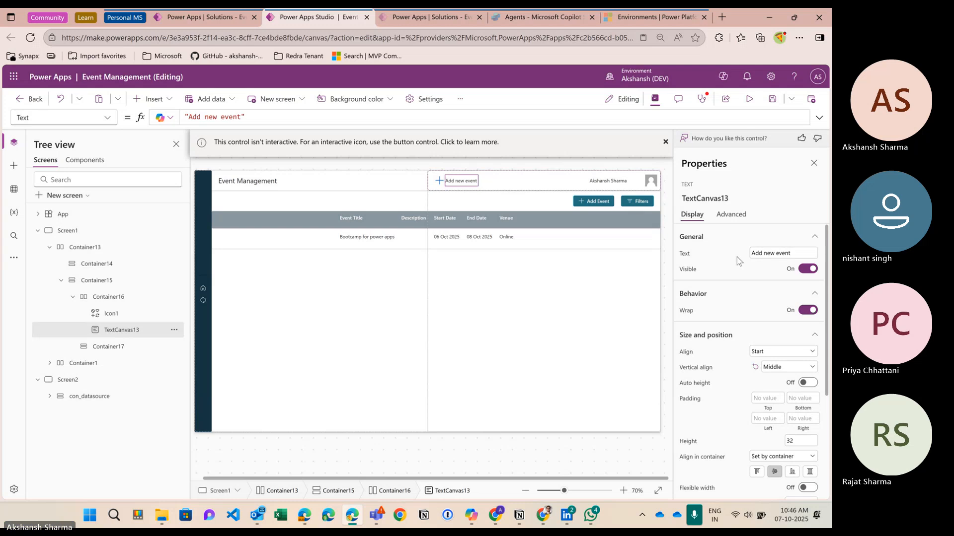
Step: Give the label font size 20 and turn on its flexible width
{"action": "scroll", "coordinate": [766, 359], "scroll_direction": "down", "scroll_amount": 3}
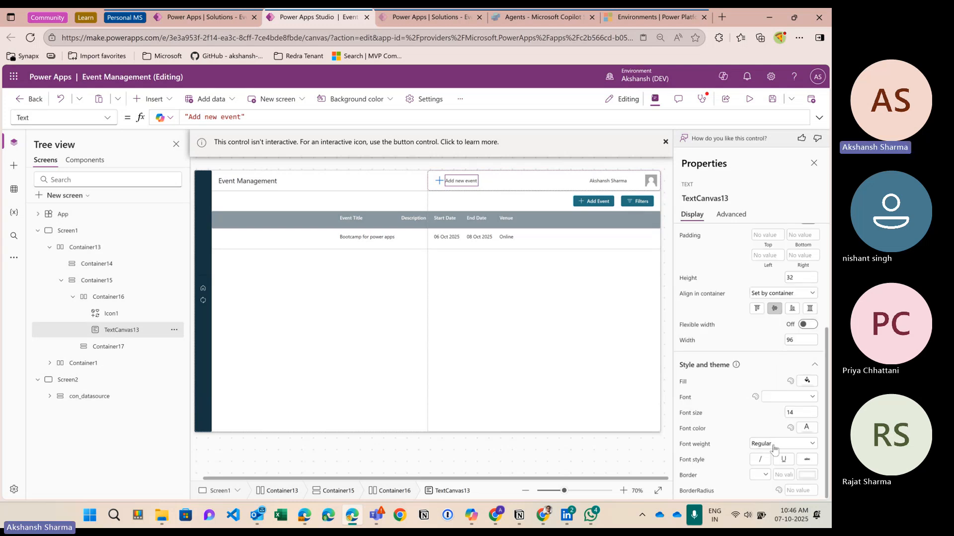
{"action": "left_click", "coordinate": [796, 415]}
{"action": "type", "text": "20"}
{"action": "key", "text": "Return"}
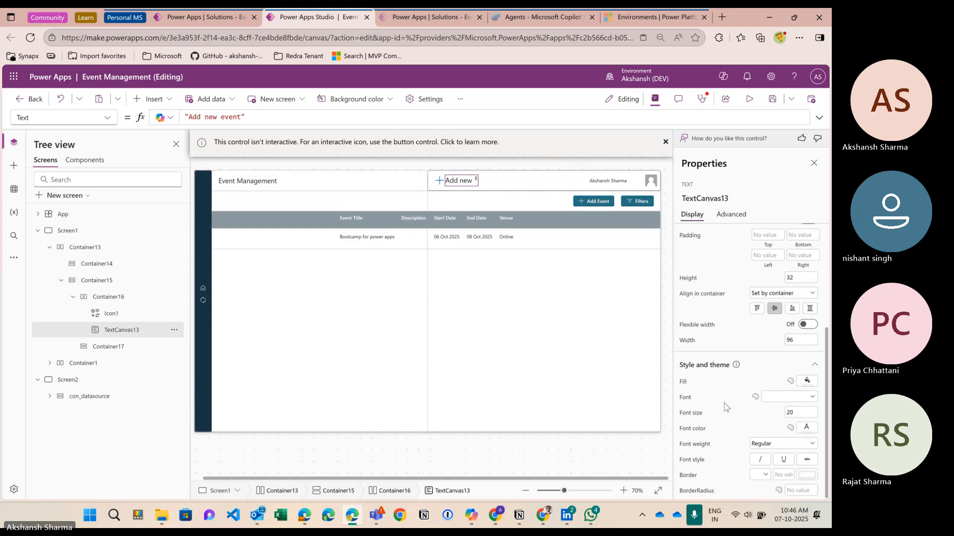
{"action": "scroll", "coordinate": [804, 377], "scroll_direction": "up", "scroll_amount": 1}
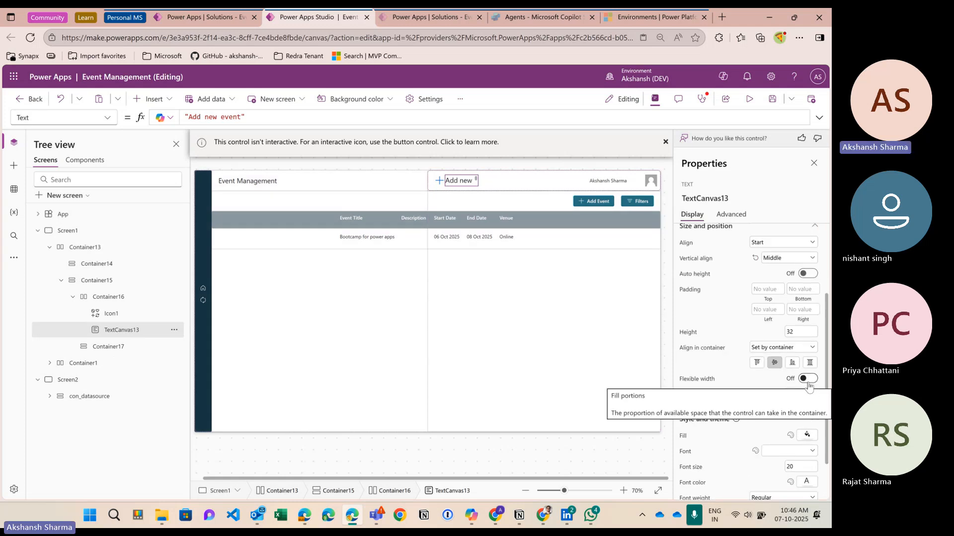
{"action": "left_click", "coordinate": [809, 382]}
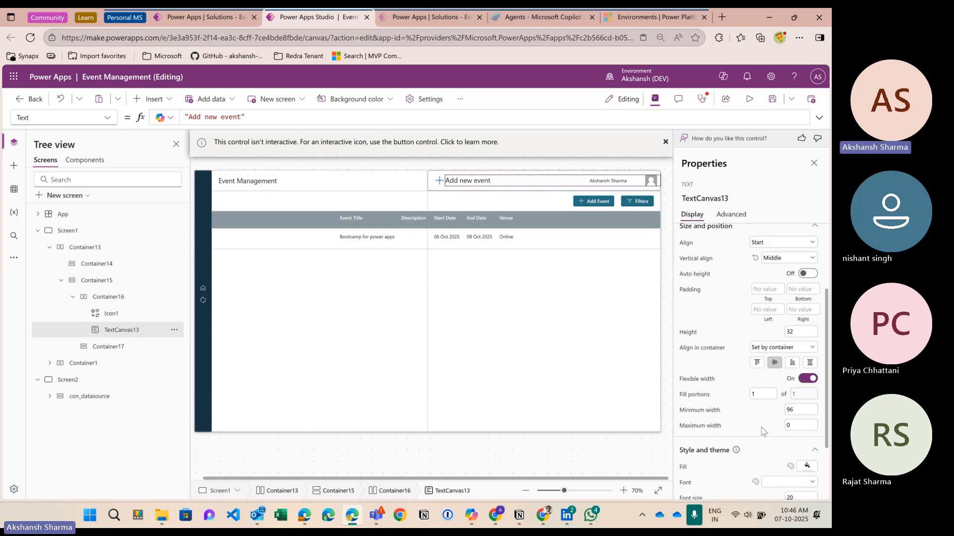
{"action": "left_click", "coordinate": [102, 281]}
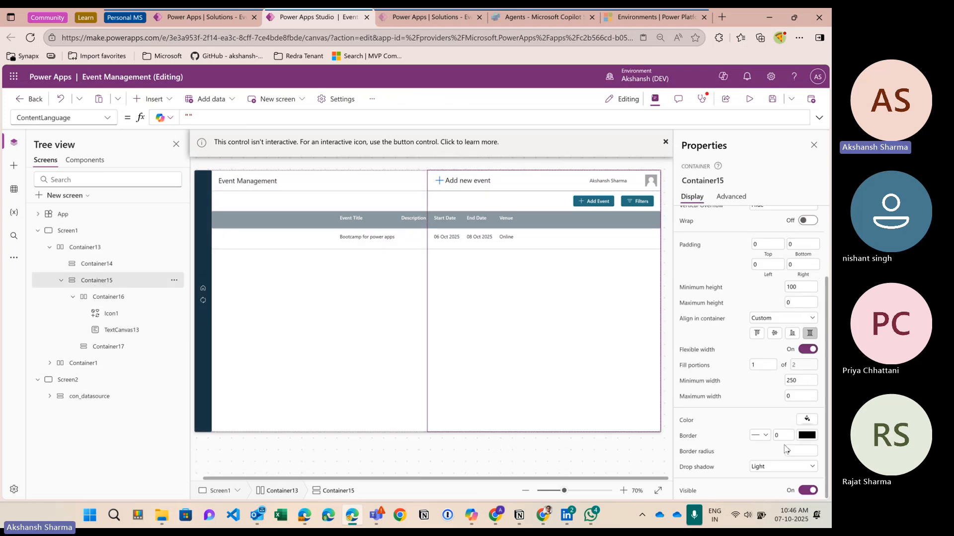
Step: Set Container15's background color to white
{"action": "left_click", "coordinate": [807, 421]}
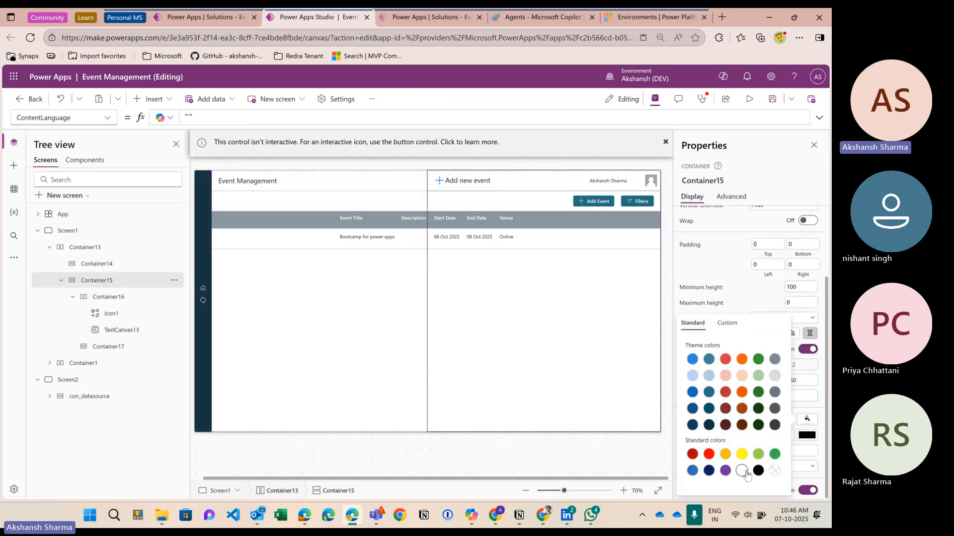
{"action": "left_click", "coordinate": [741, 471]}
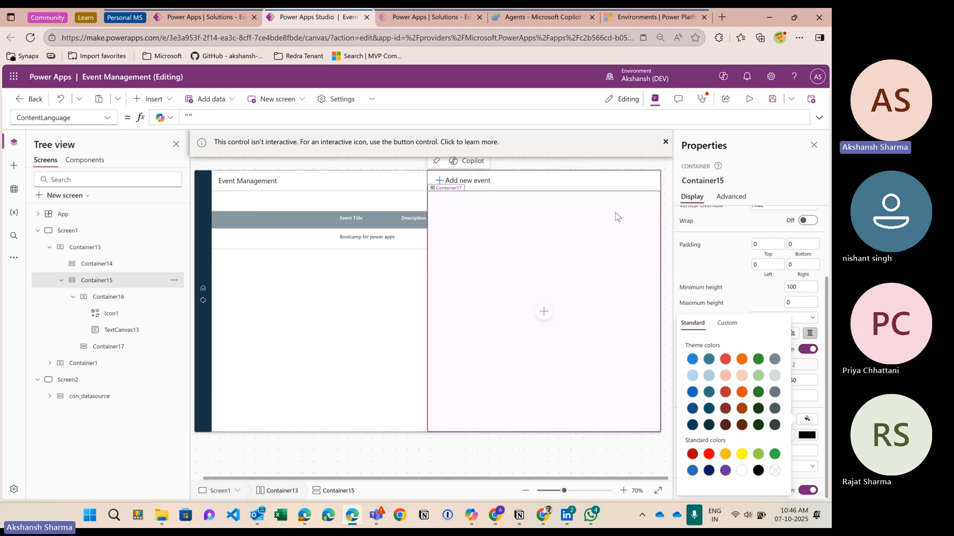
{"action": "left_click", "coordinate": [98, 256]}
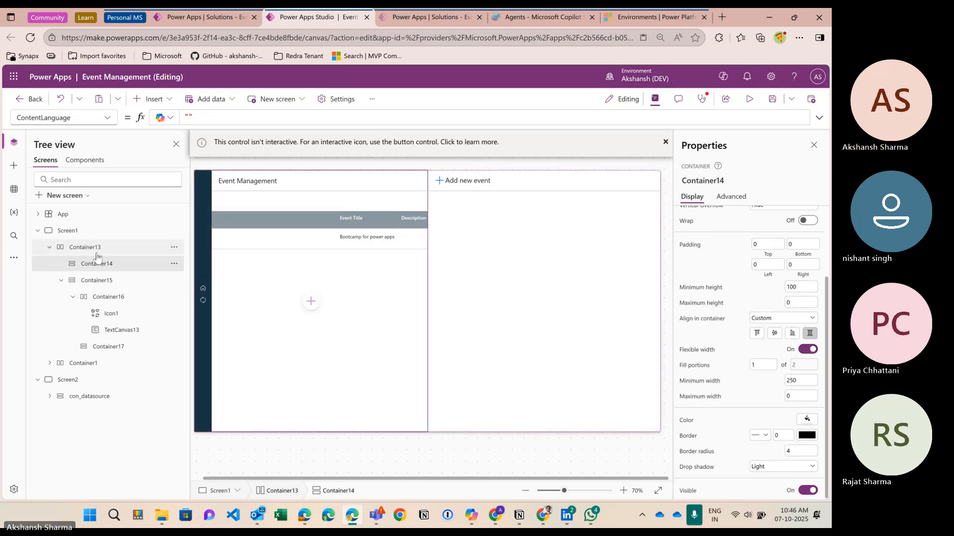
{"action": "left_click", "coordinate": [97, 252]}
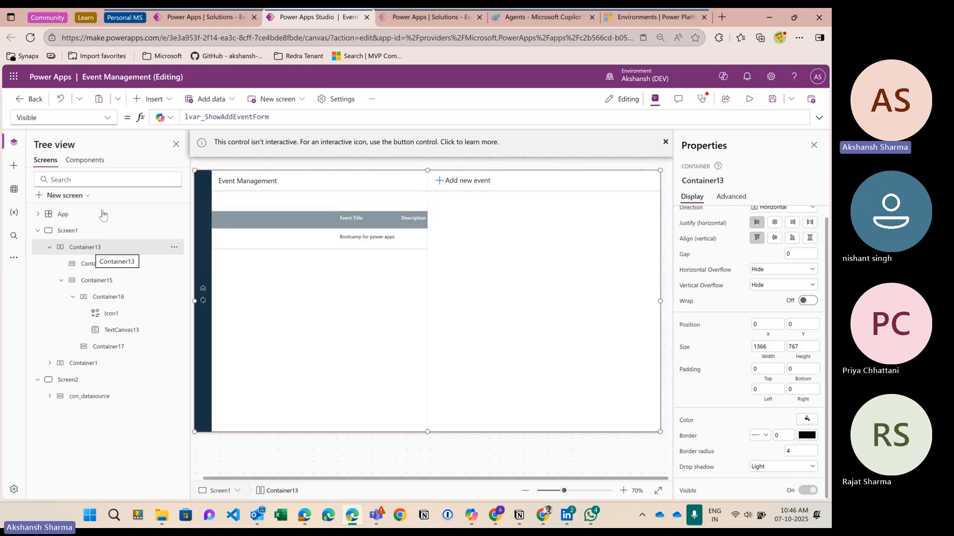
Step: Change Container13's Fill formula to RGBA(0, 0, 0, 0.2) for a translucent dark tint
{"action": "left_click", "coordinate": [688, 421]}
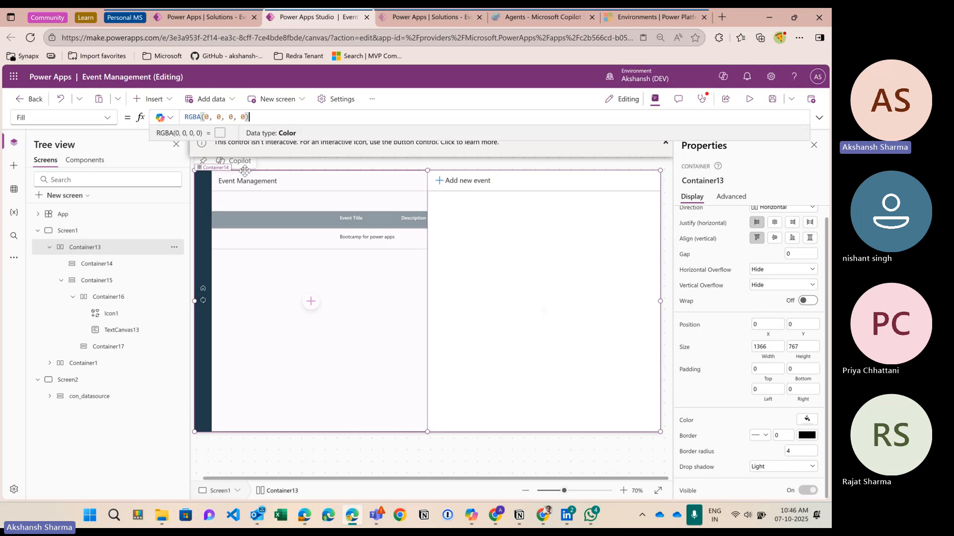
{"action": "left_click", "coordinate": [256, 122]}
{"action": "key", "text": "Left"}
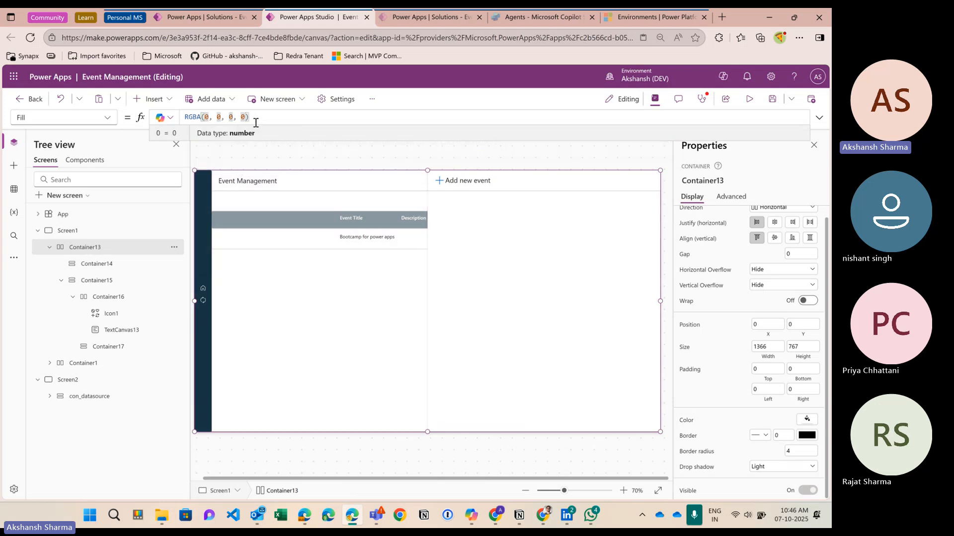
{"action": "type", "text": ".5"}
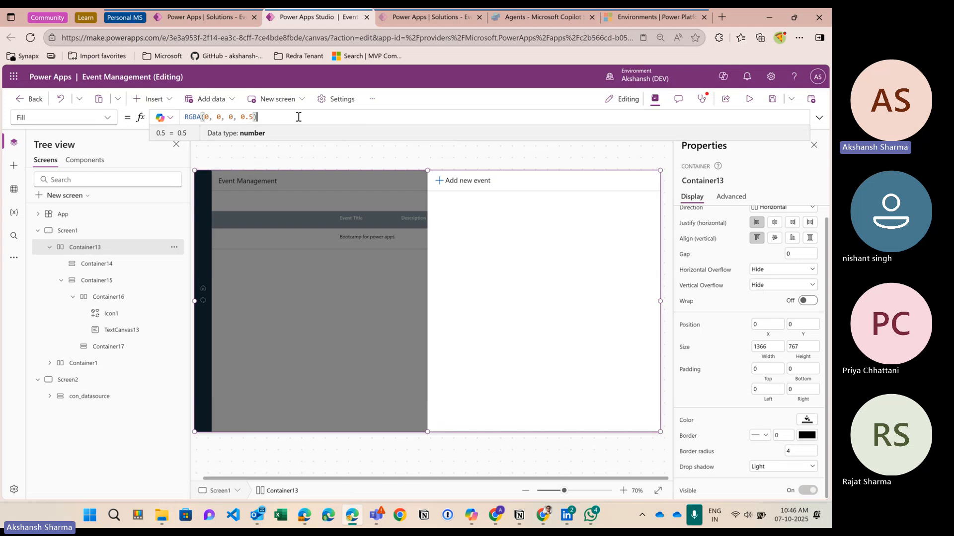
{"action": "double_click", "coordinate": [248, 118]}
{"action": "type", "text": "0.3"}
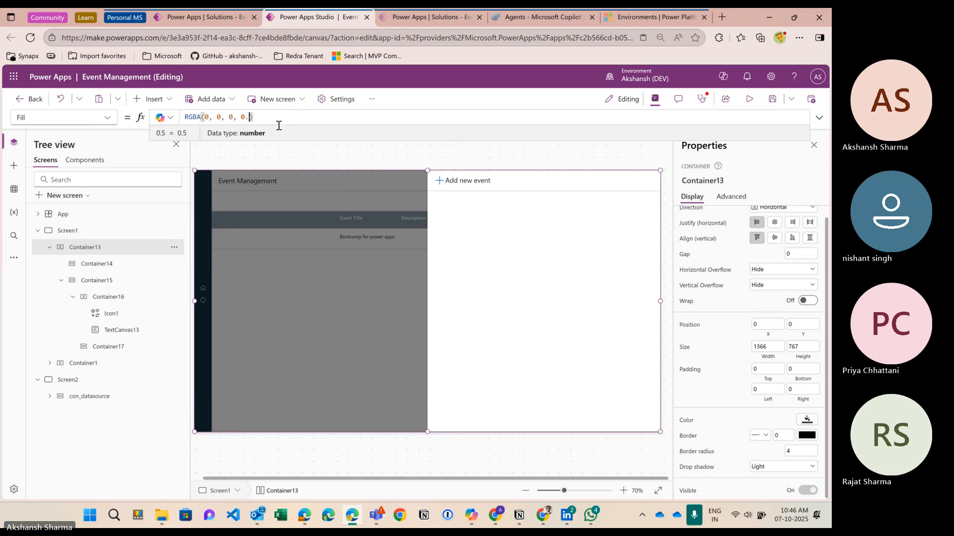
{"action": "key", "text": "BackSpace"}
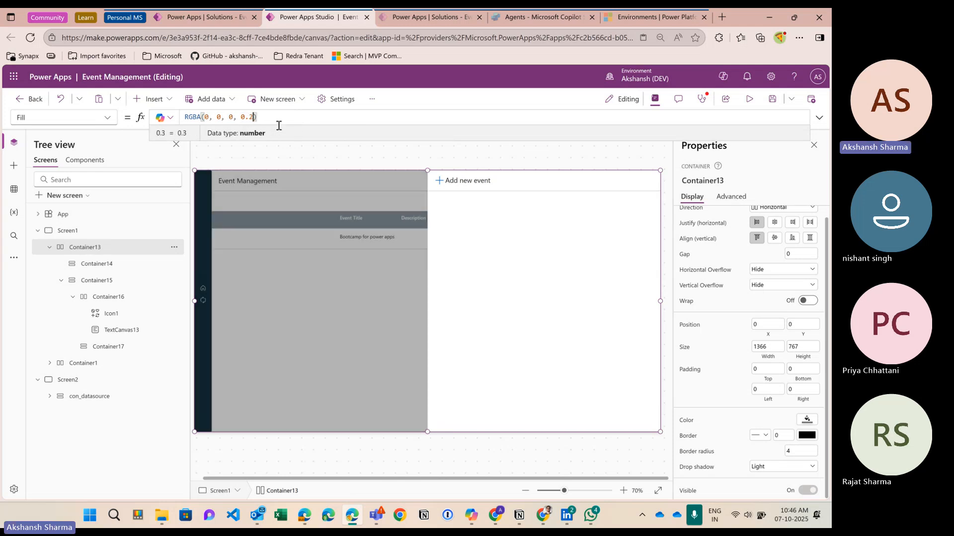
{"action": "type", "text": "2"}
{"action": "key", "text": "BackSpace"}
{"action": "type", "text": "3"}
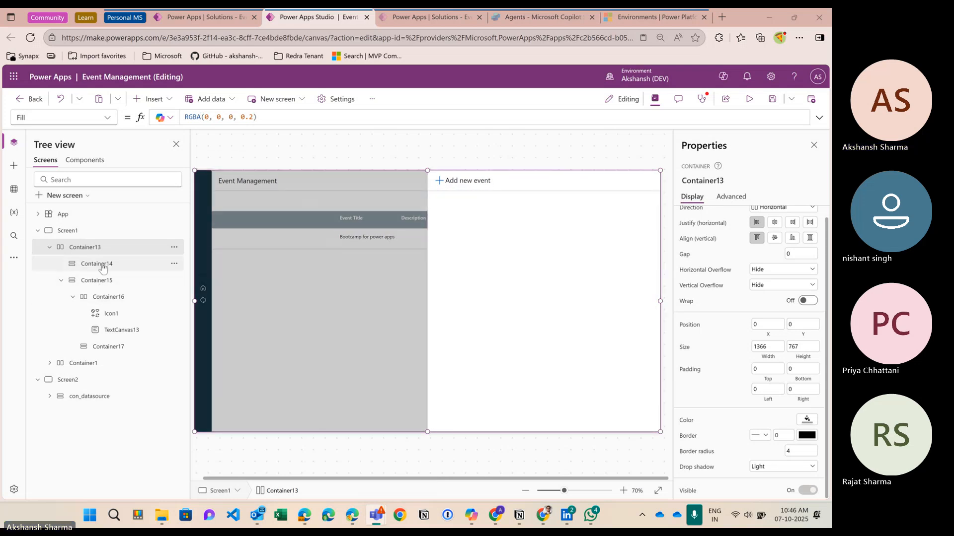
Step: Insert a Cancel (X) icon into the Container16 header row
{"action": "left_click", "coordinate": [102, 281]}
{"action": "left_click", "coordinate": [103, 297]}
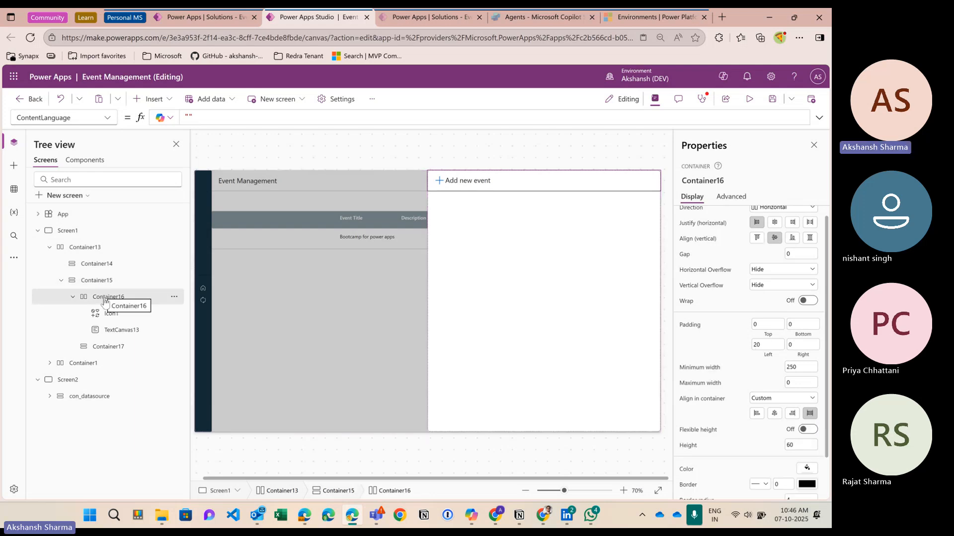
{"action": "left_click", "coordinate": [152, 99]}
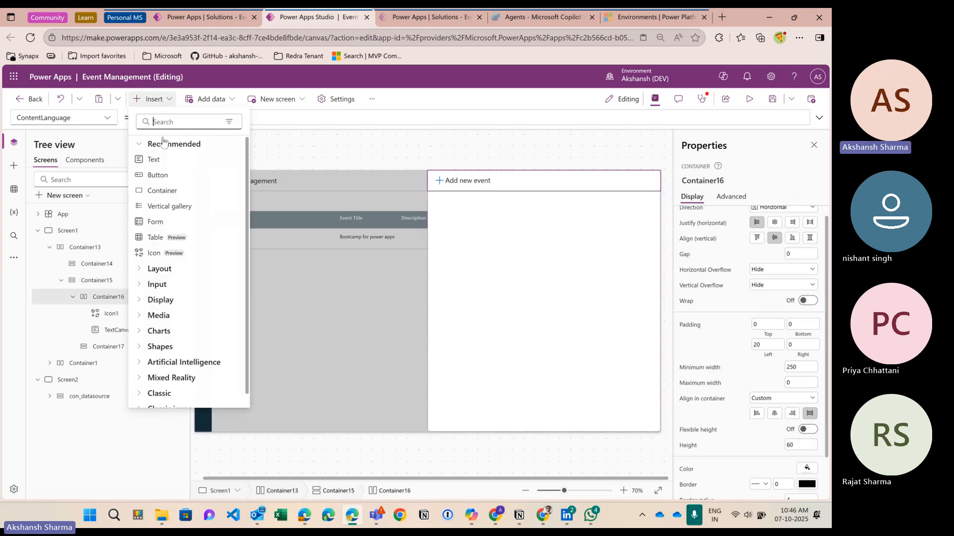
{"action": "type", "text": "close"}
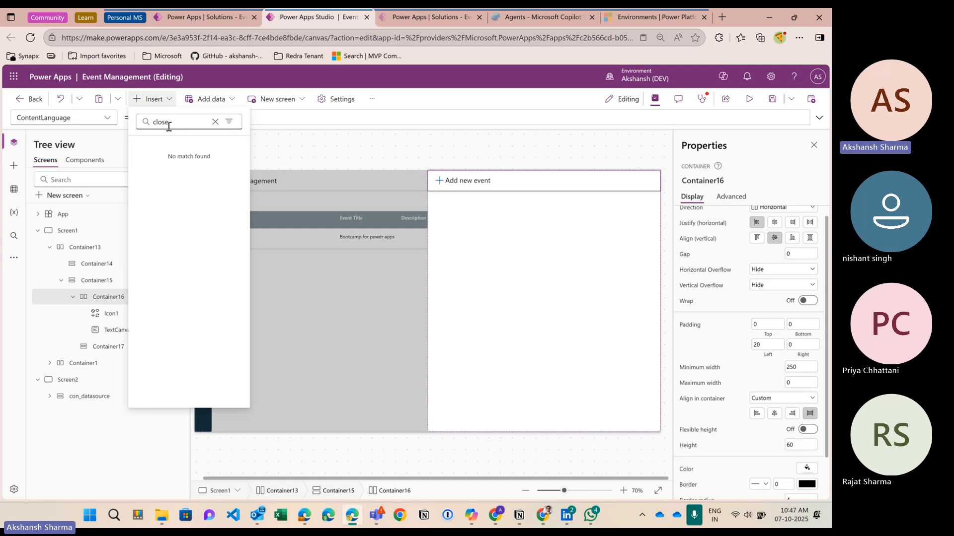
{"action": "key", "text": "BackSpace"}
{"action": "key", "text": "BackSpace"}
{"action": "key", "text": "BackSpace"}
{"action": "key", "text": "BackSpace"}
{"action": "key", "text": "BackSpace"}
{"action": "type", "text": "cance"}
{"action": "key", "text": "BackSpace"}
{"action": "key", "text": "BackSpace"}
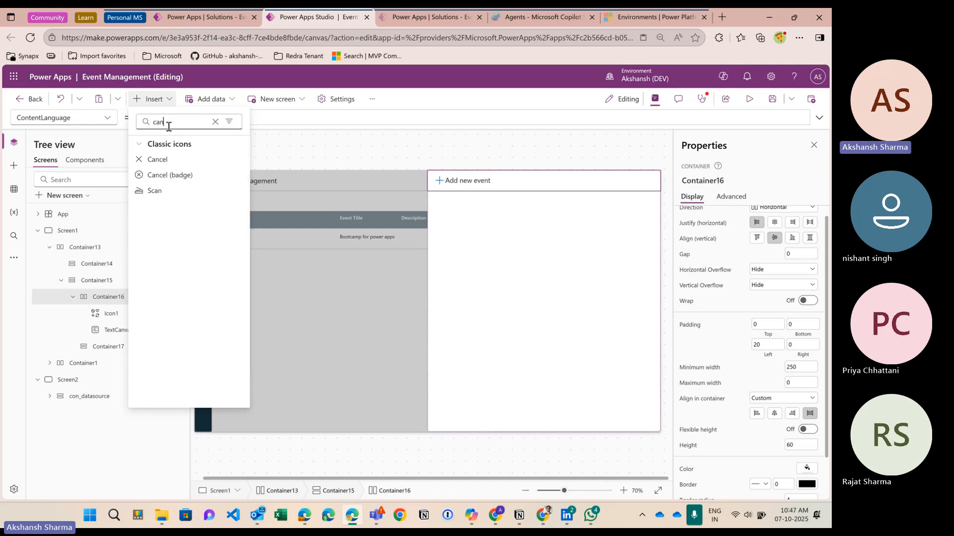
{"action": "left_click", "coordinate": [158, 158]}
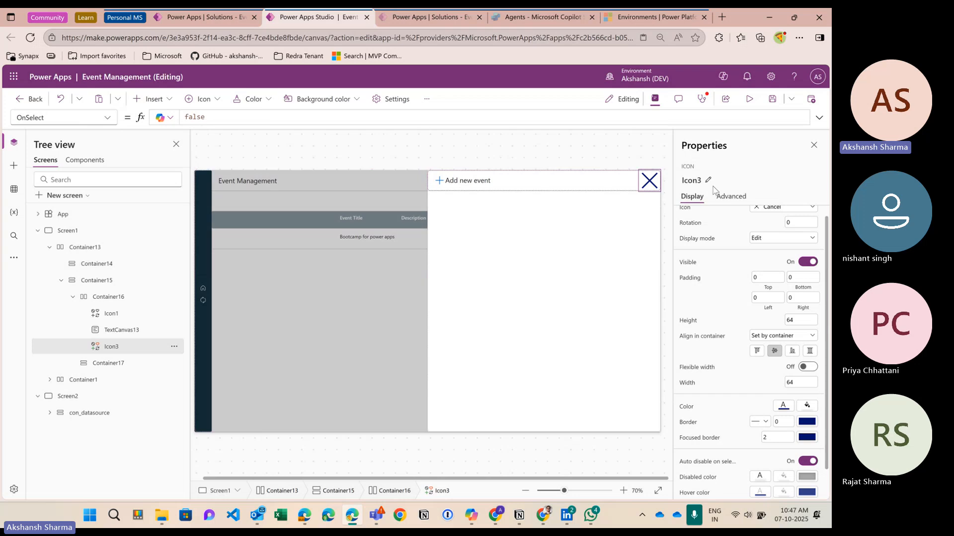
Step: Size the close icon to 35 × 35 with right padding 10
{"action": "scroll", "coordinate": [800, 338], "scroll_direction": "up", "scroll_amount": 1}
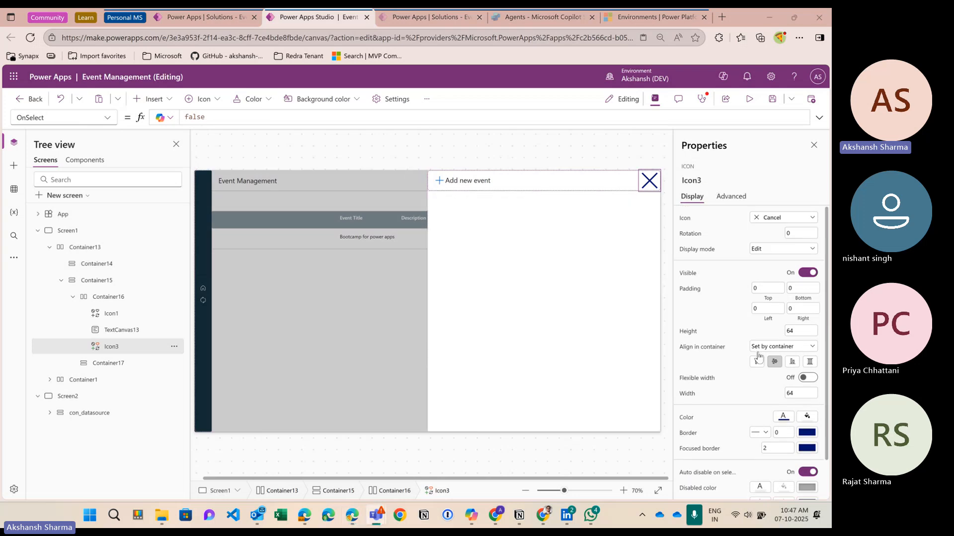
{"action": "left_click", "coordinate": [808, 331]}
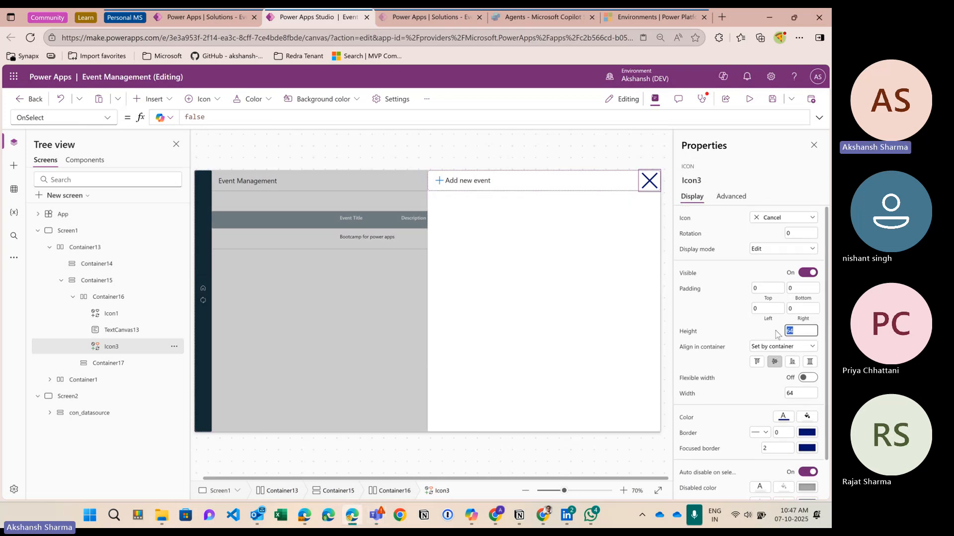
{"action": "type", "text": "35"}
{"action": "left_click", "coordinate": [790, 392]}
{"action": "type", "text": "35"}
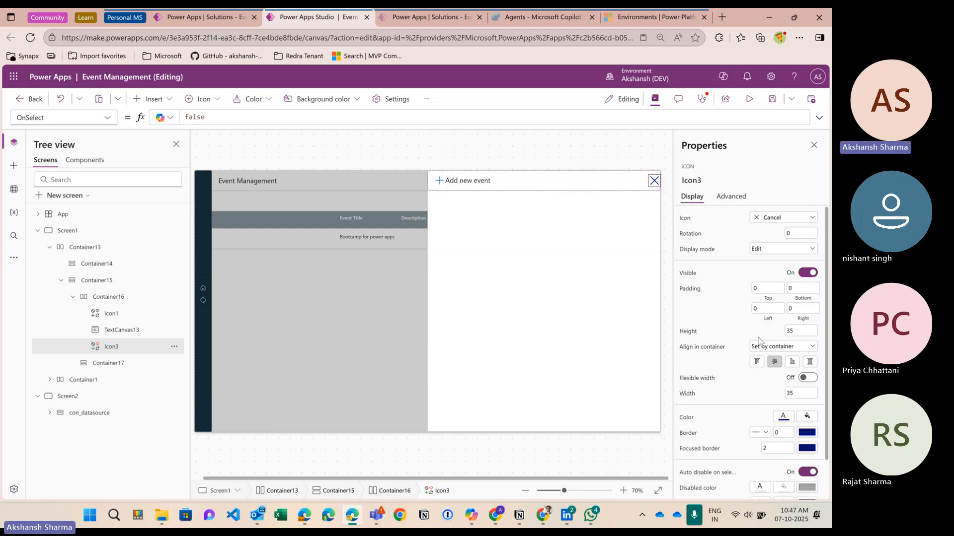
{"action": "left_click", "coordinate": [787, 309]}
{"action": "left_click", "coordinate": [735, 308]}
{"action": "left_click", "coordinate": [570, 160]}
Step: Insert an edit form into Container17 and bind it to the events table
{"action": "left_click", "coordinate": [578, 249]}
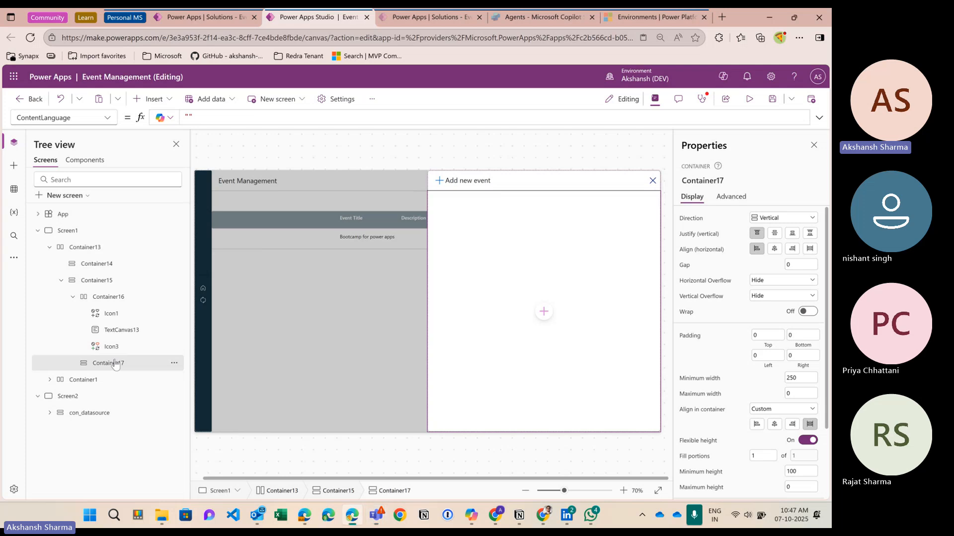
{"action": "left_click", "coordinate": [158, 99]}
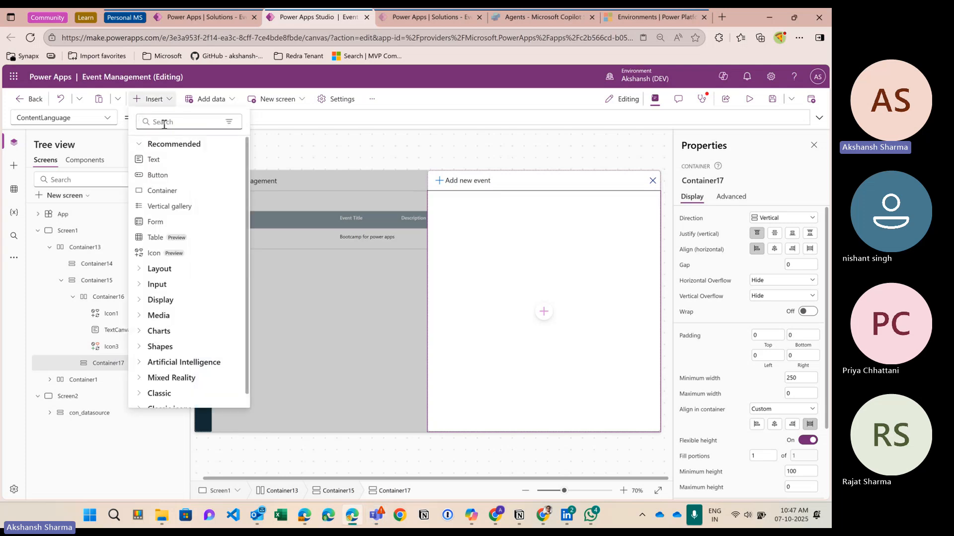
{"action": "type", "text": "f"}
{"action": "key", "text": "BackSpace"}
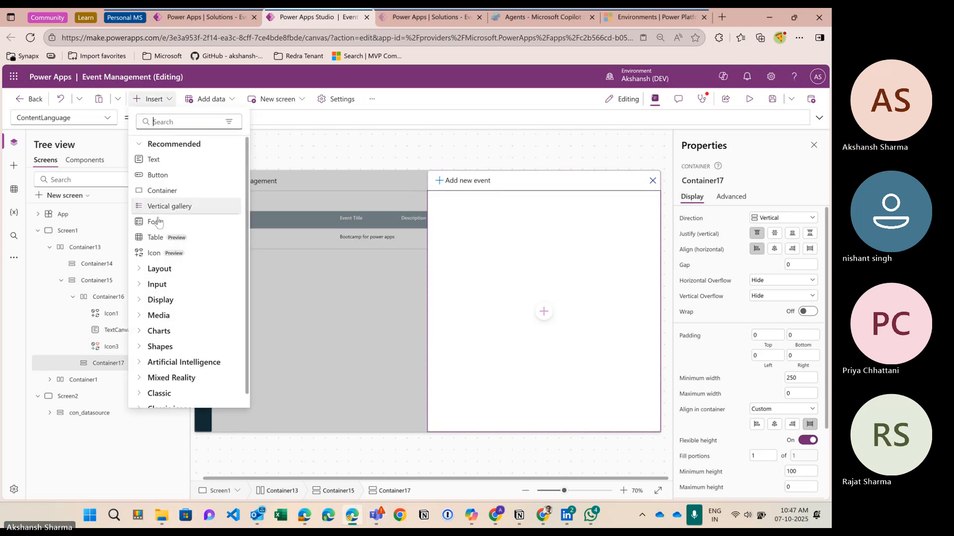
{"action": "key", "text": "Escape"}
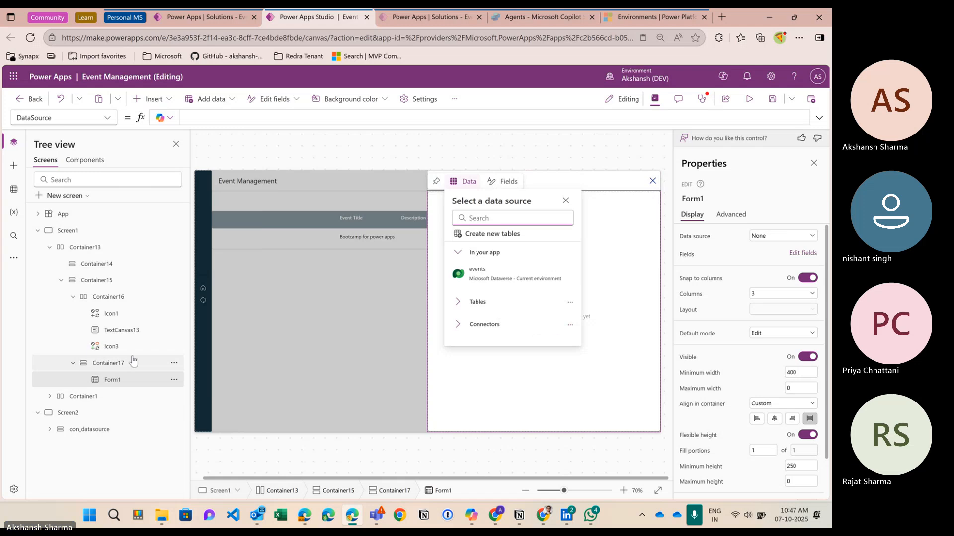
{"action": "left_click", "coordinate": [491, 279]}
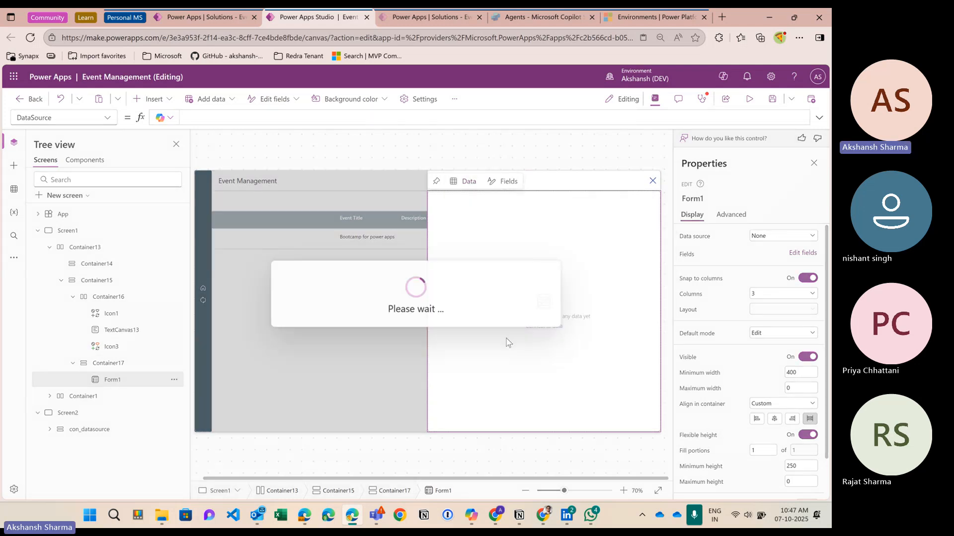
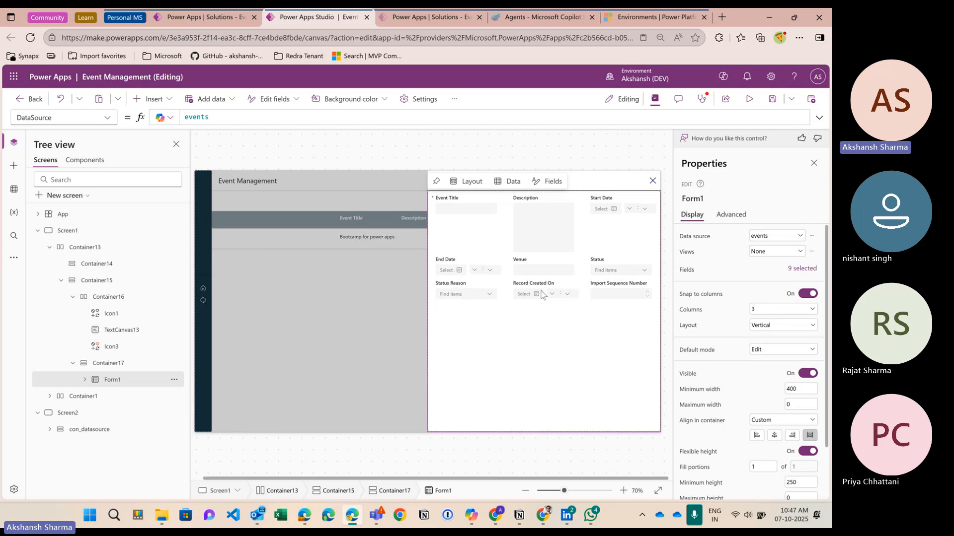
Step: Remove Import Sequence Number, Record Created On, Status Reason and Status from the form, and move Description last
{"action": "left_click", "coordinate": [805, 270]}
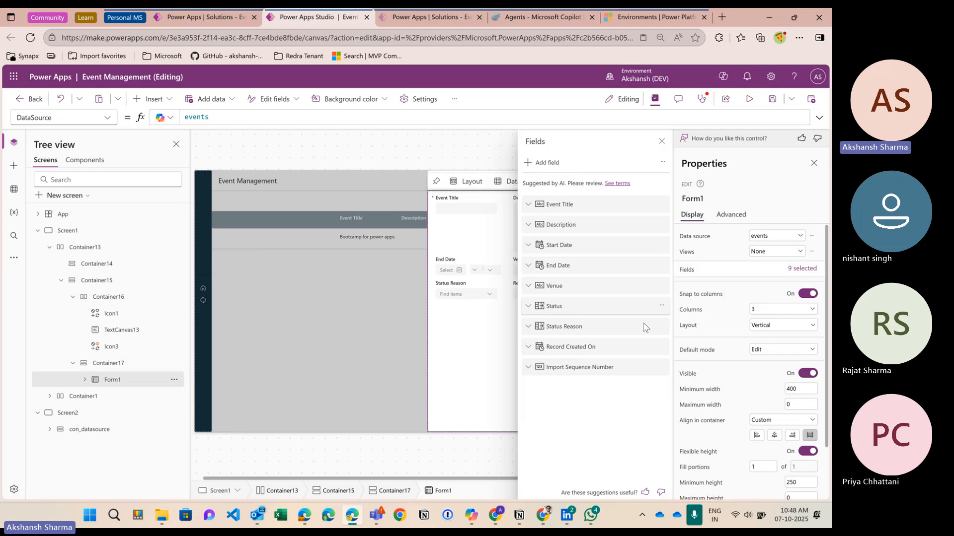
{"action": "left_click", "coordinate": [662, 367]}
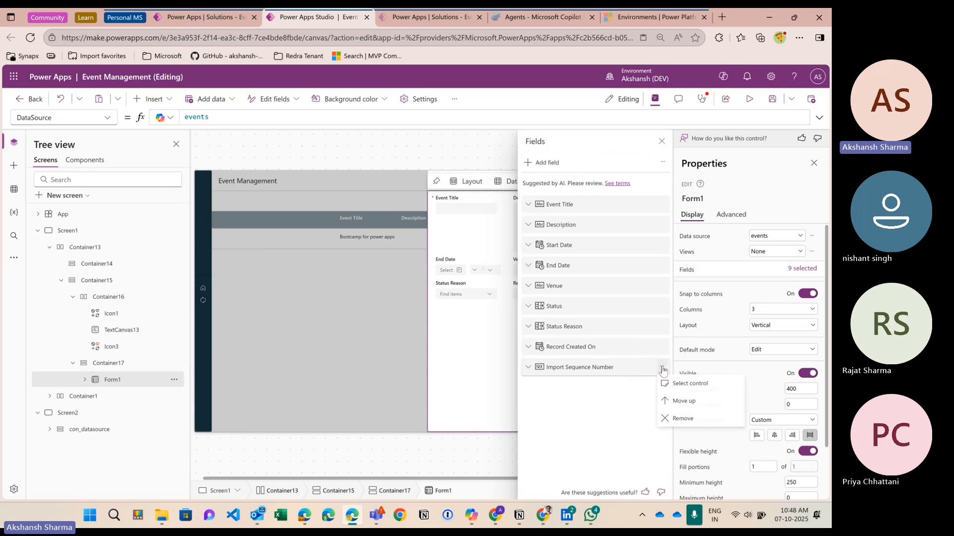
{"action": "left_click", "coordinate": [682, 420]}
{"action": "left_click", "coordinate": [663, 346]}
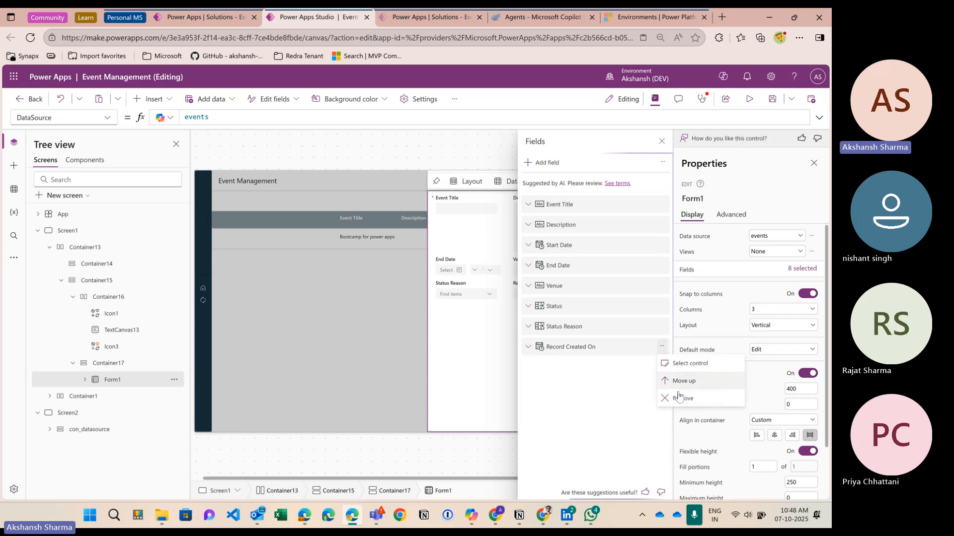
{"action": "left_click", "coordinate": [679, 398]}
{"action": "left_click", "coordinate": [662, 326]}
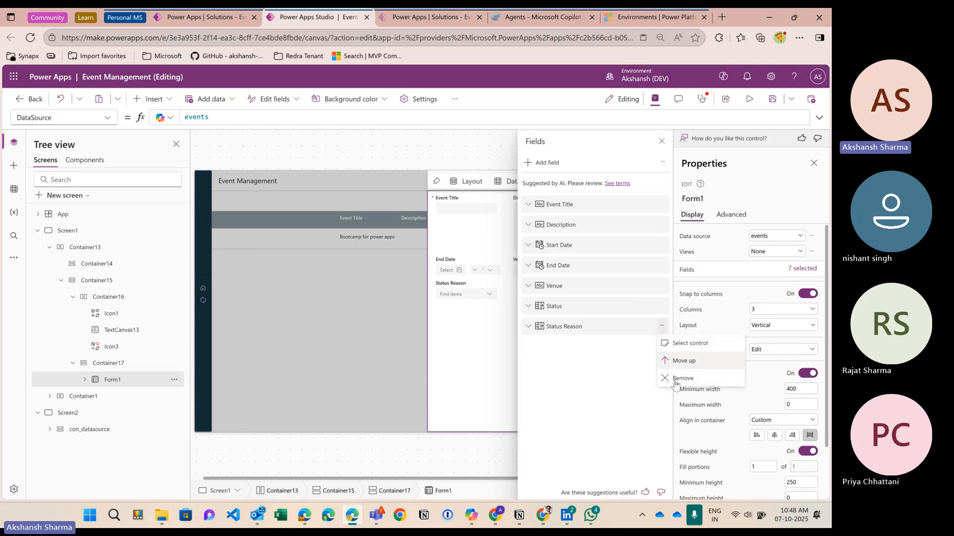
{"action": "left_click", "coordinate": [675, 380]}
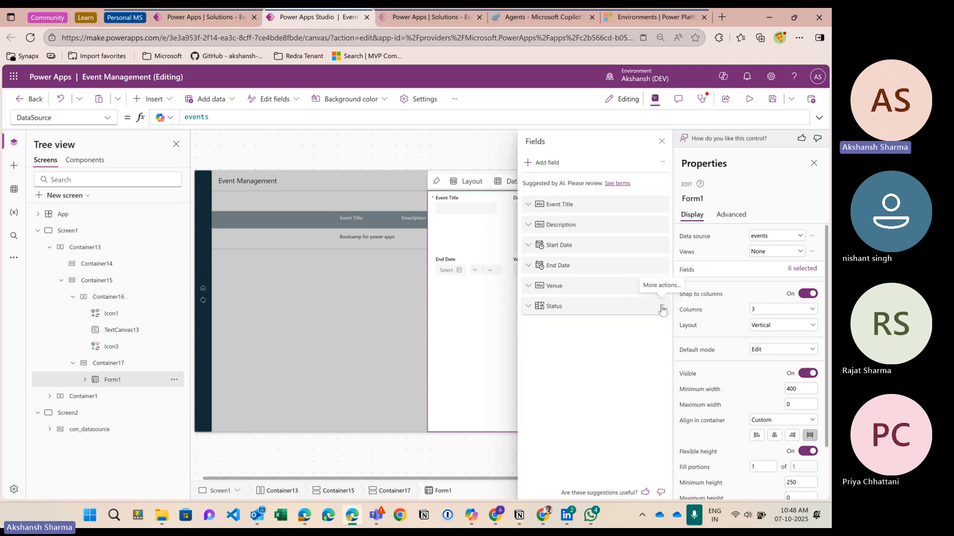
{"action": "left_click", "coordinate": [662, 308]}
{"action": "left_click", "coordinate": [676, 358]}
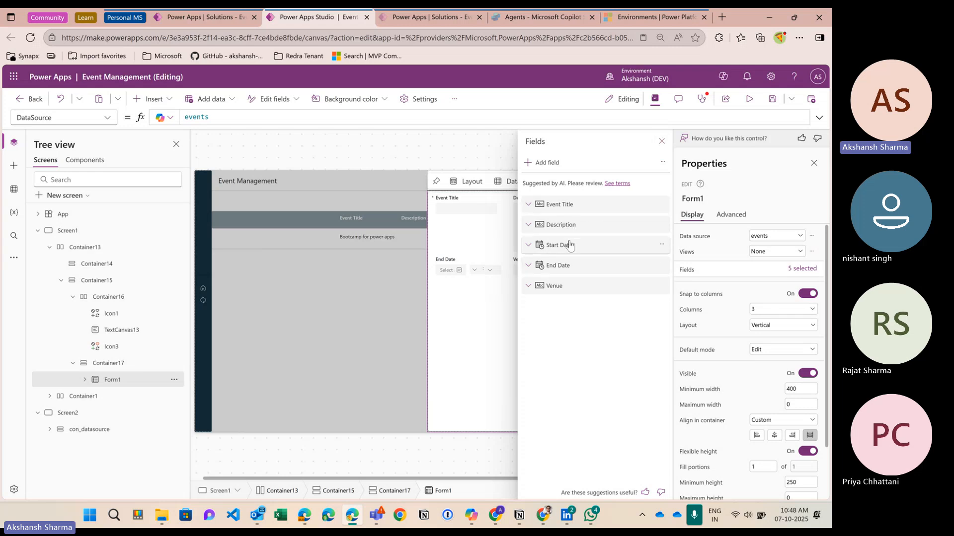
{"action": "mouse_move", "coordinate": [569, 258]}
{"action": "left_mouse_down"}
{"action": "mouse_move", "coordinate": [562, 263]}
{"action": "mouse_move", "coordinate": [571, 290]}
{"action": "mouse_move", "coordinate": [566, 264]}
{"action": "left_mouse_up"}
{"action": "left_click", "coordinate": [661, 141]}
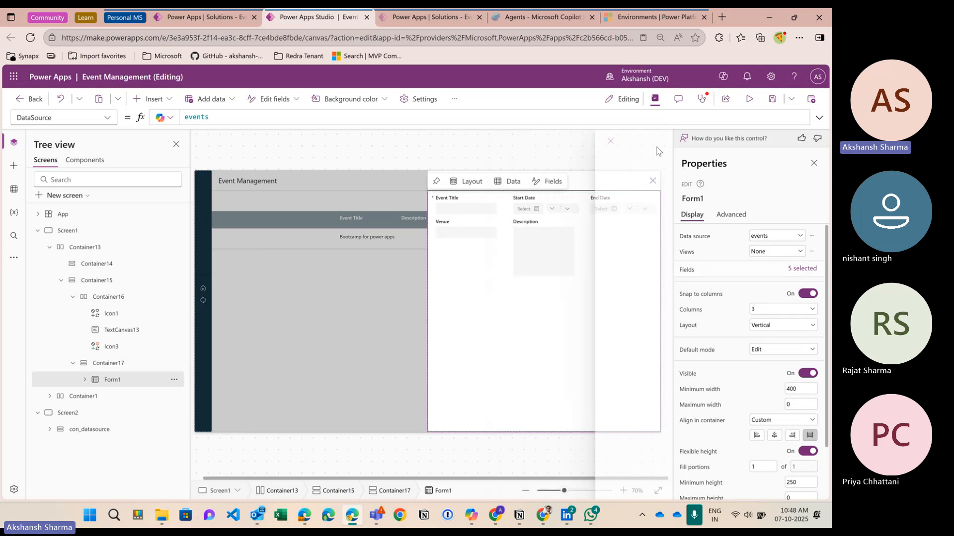
Step: Change Form1's Columns setting from 3 to 2, then to 1, so the fields stack vertically
{"action": "left_click", "coordinate": [554, 247]}
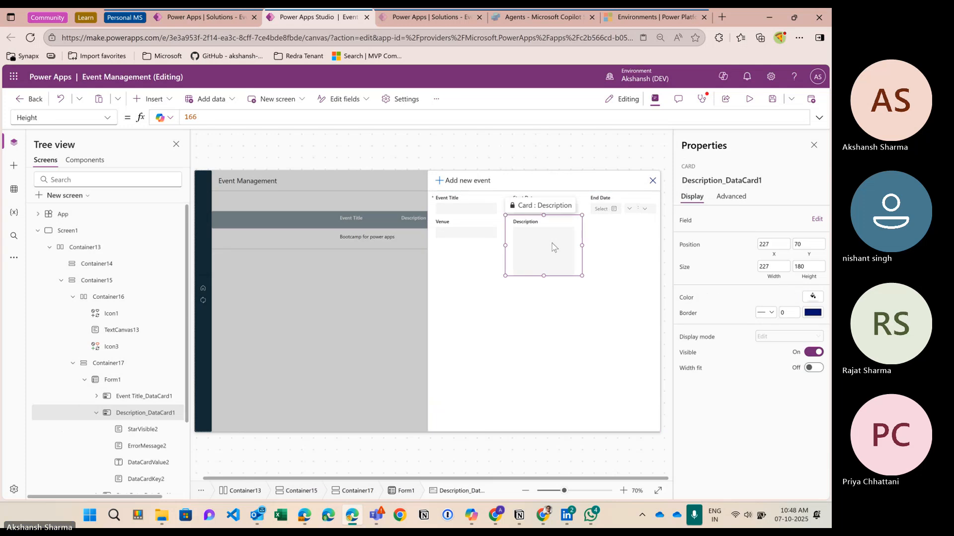
{"action": "left_click", "coordinate": [598, 298]}
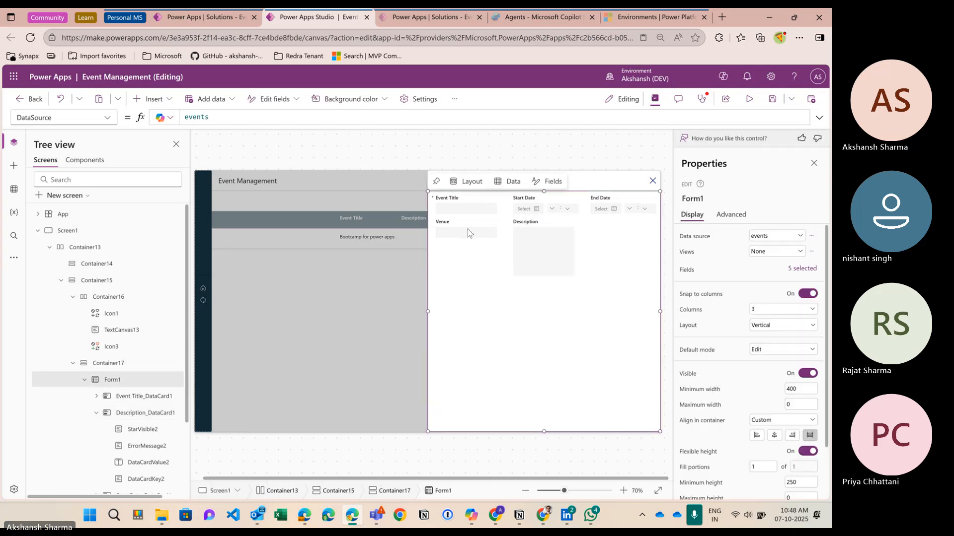
{"action": "left_click", "coordinate": [757, 309]}
{"action": "left_click", "coordinate": [755, 331]}
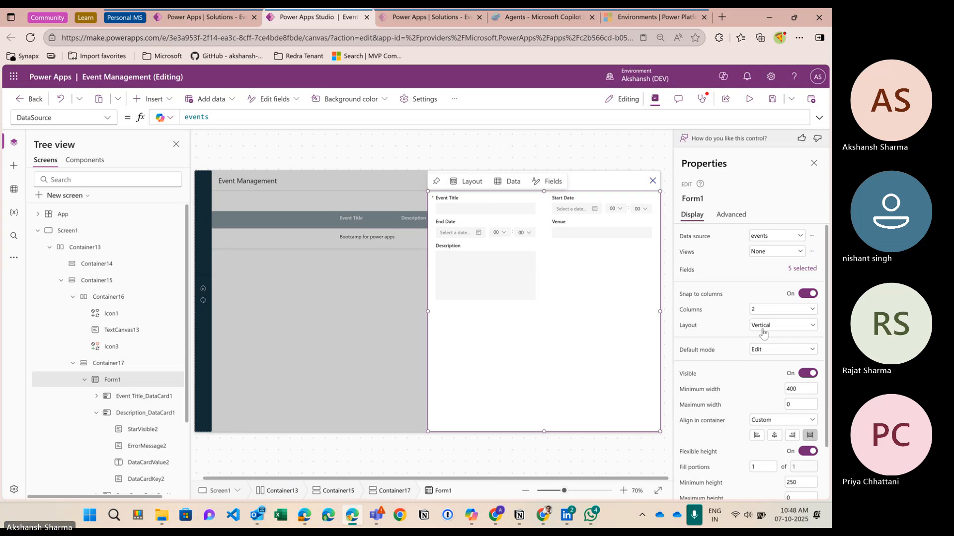
{"action": "left_click", "coordinate": [764, 311]}
{"action": "left_click", "coordinate": [755, 324]}
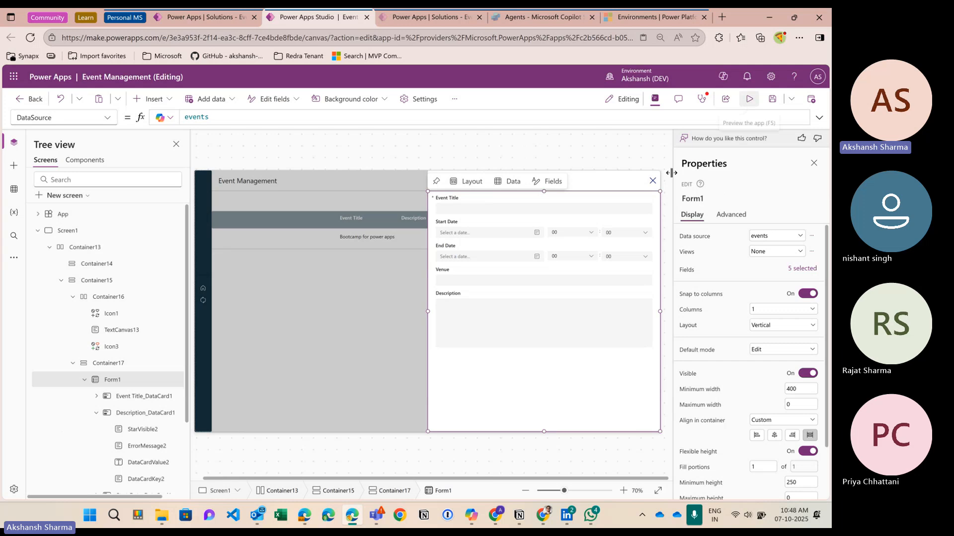
{"action": "left_click", "coordinate": [85, 381]}
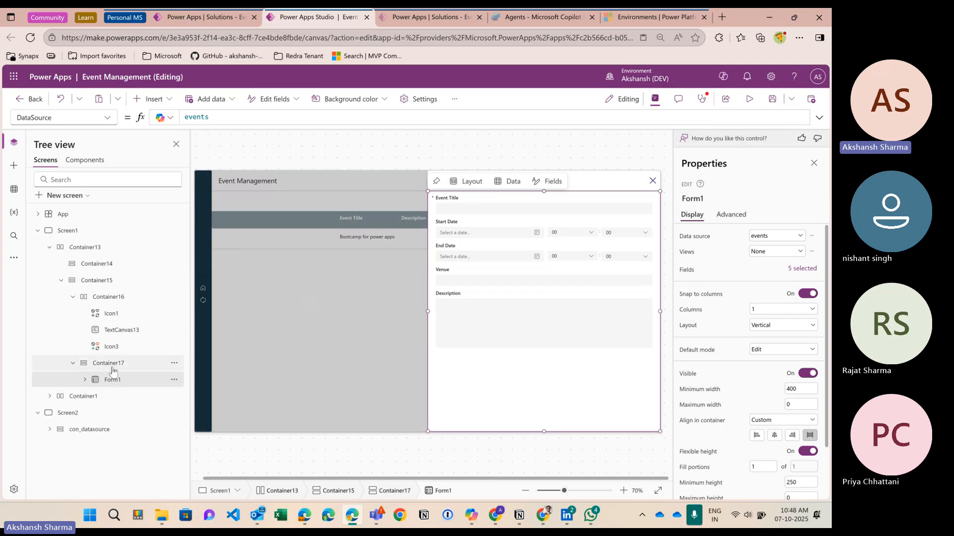
{"action": "left_click", "coordinate": [73, 364]}
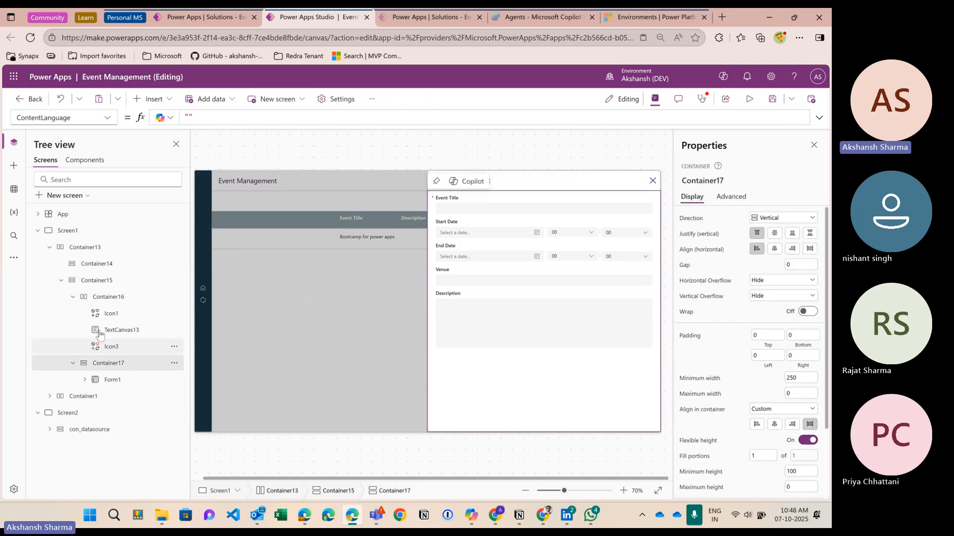
Step: Insert a horizontal container into Container15 below the form
{"action": "left_click", "coordinate": [73, 297]}
{"action": "left_click", "coordinate": [74, 314]}
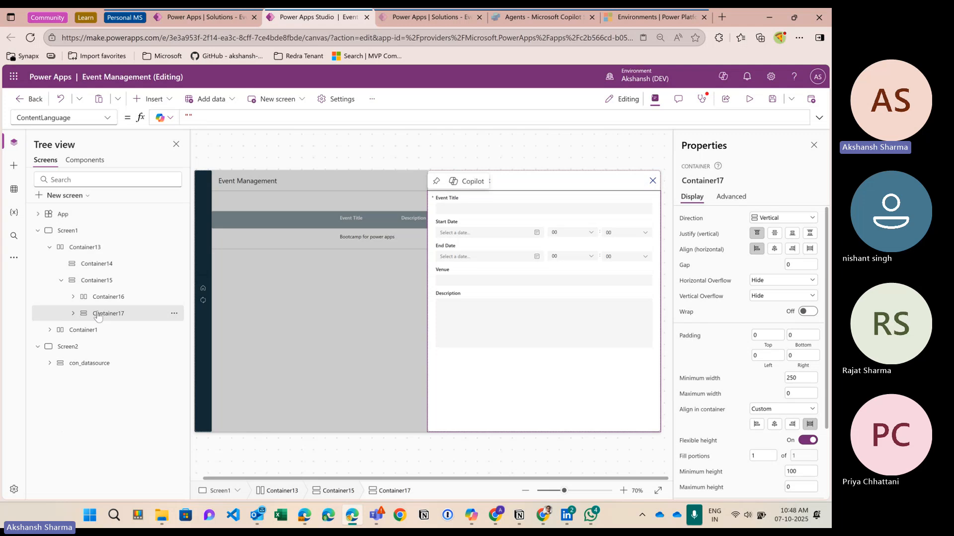
{"action": "left_click", "coordinate": [100, 280]}
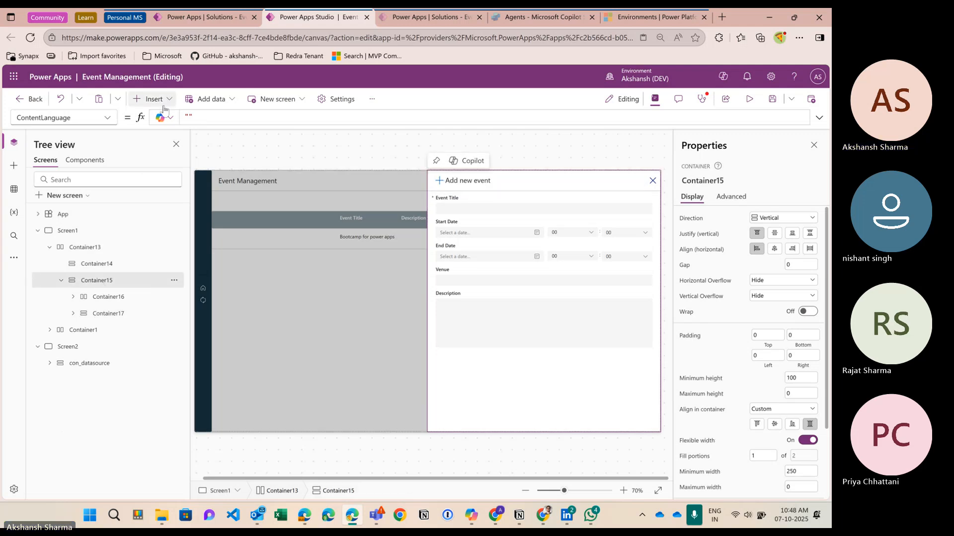
{"action": "left_click", "coordinate": [151, 99]}
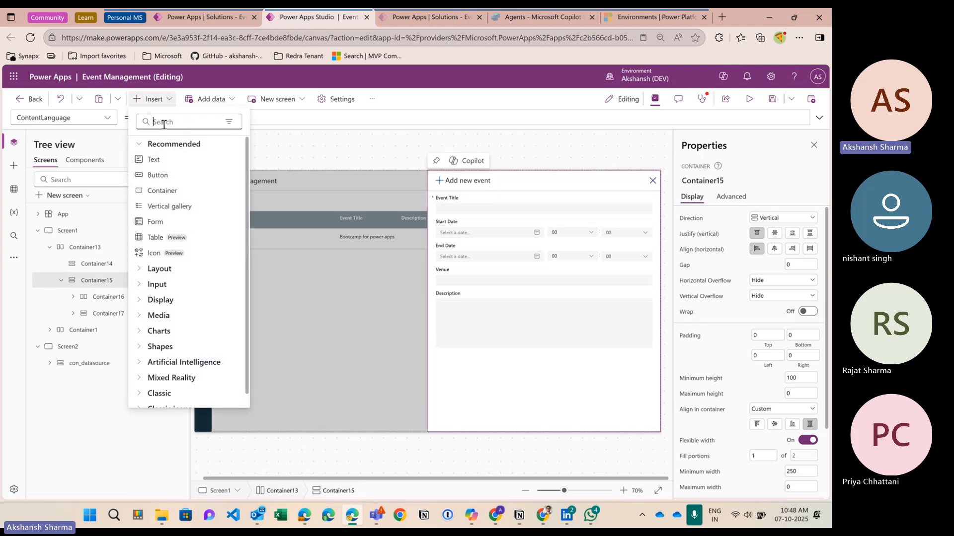
{"action": "type", "text": "hori"}
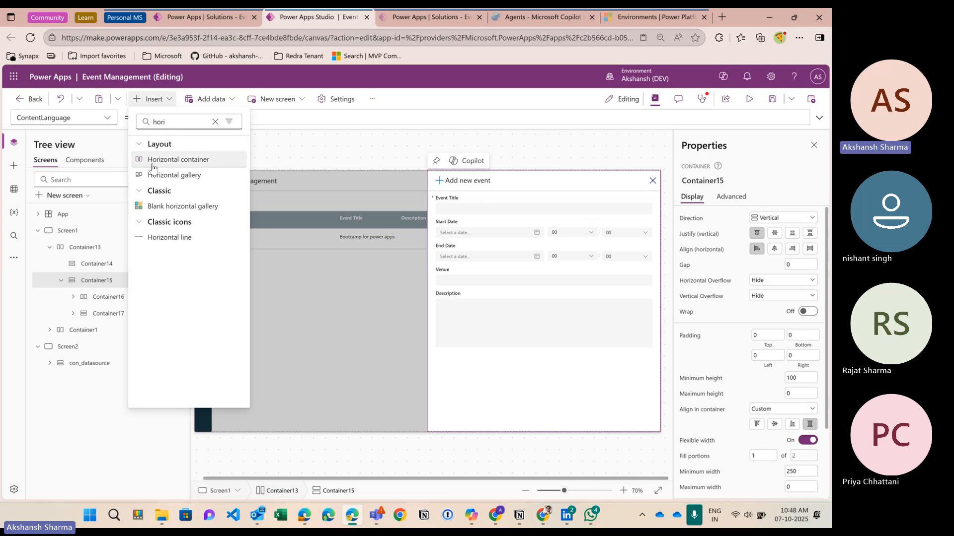
{"action": "left_click", "coordinate": [164, 160]}
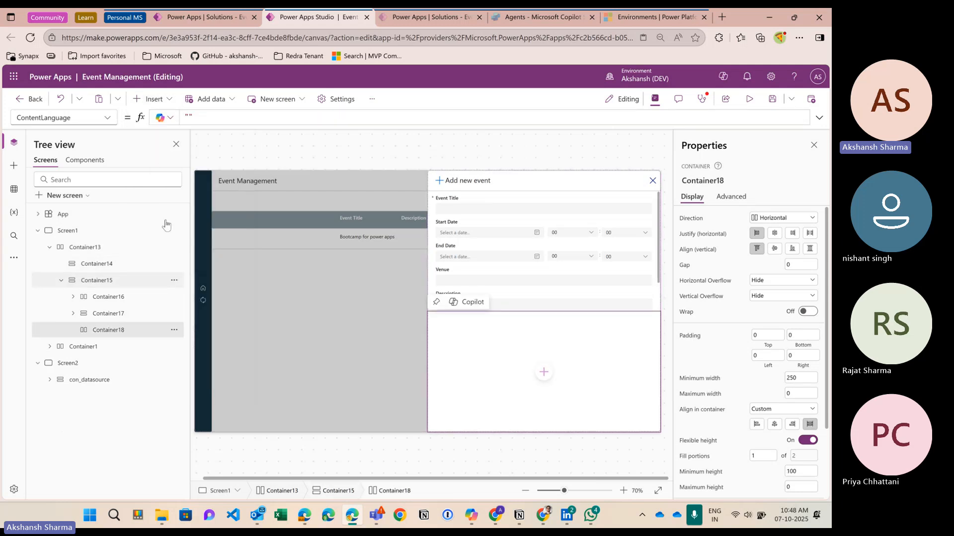
Step: Add two buttons to the new horizontal container
{"action": "left_click", "coordinate": [151, 99]}
{"action": "left_click", "coordinate": [158, 175]}
{"action": "left_click", "coordinate": [152, 99]}
{"action": "left_click", "coordinate": [158, 175]}
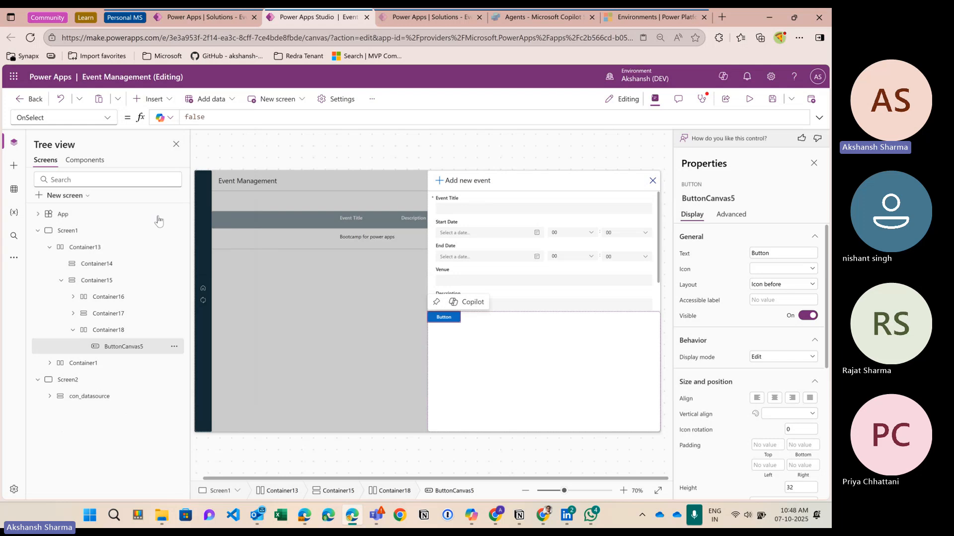
Step: Turn off flexible height on Container18 and set its height to 70
{"action": "left_click", "coordinate": [114, 330]}
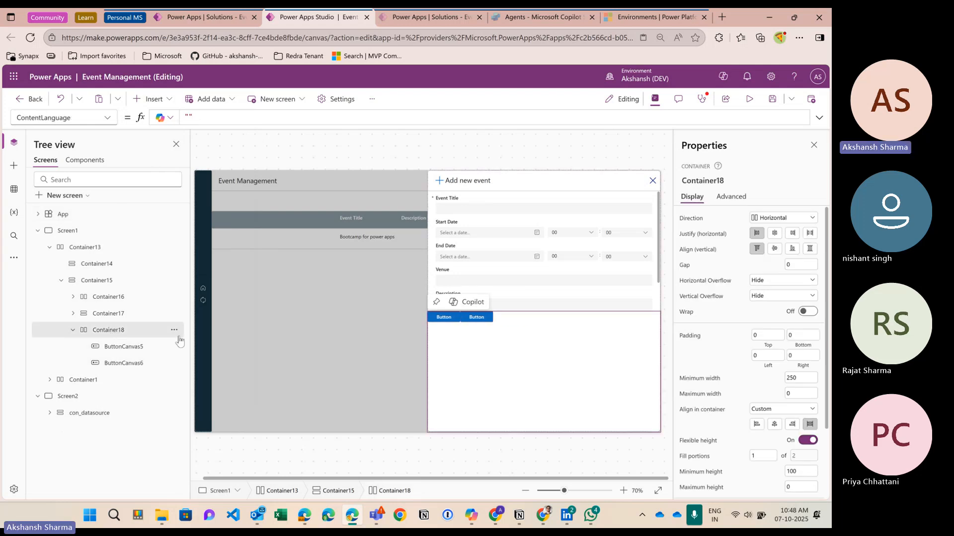
{"action": "scroll", "coordinate": [755, 390], "scroll_direction": "down", "scroll_amount": 2}
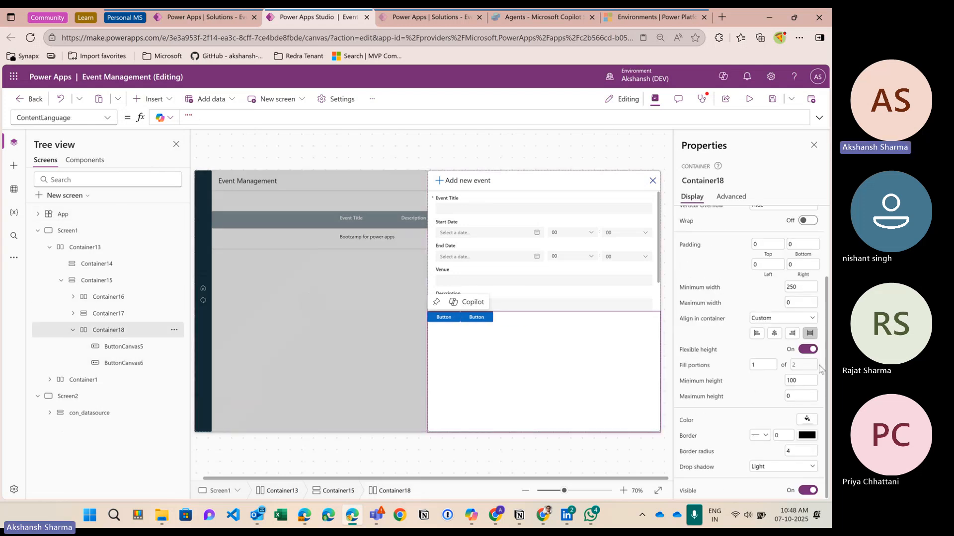
{"action": "left_click", "coordinate": [808, 351]}
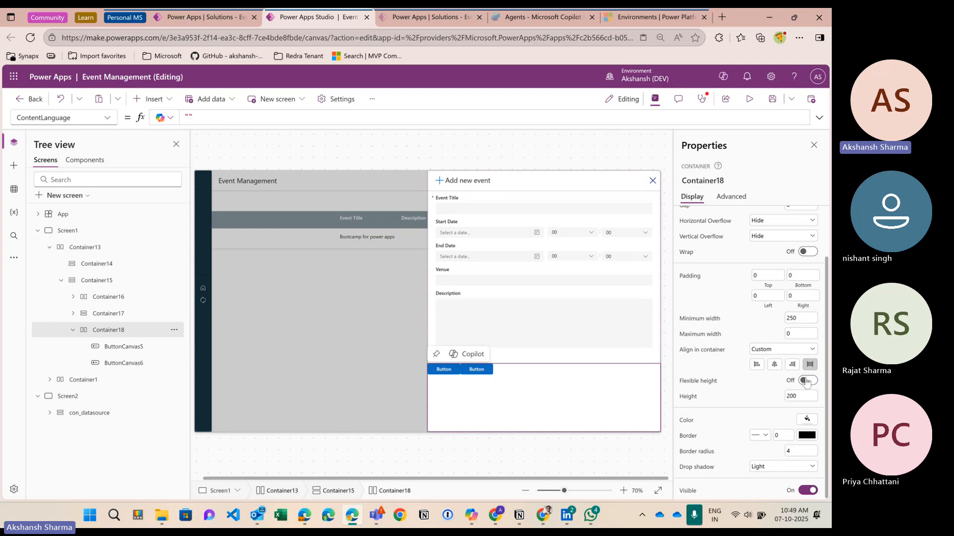
{"action": "left_click", "coordinate": [803, 396]}
{"action": "type", "text": "100"}
{"action": "key", "text": "Return"}
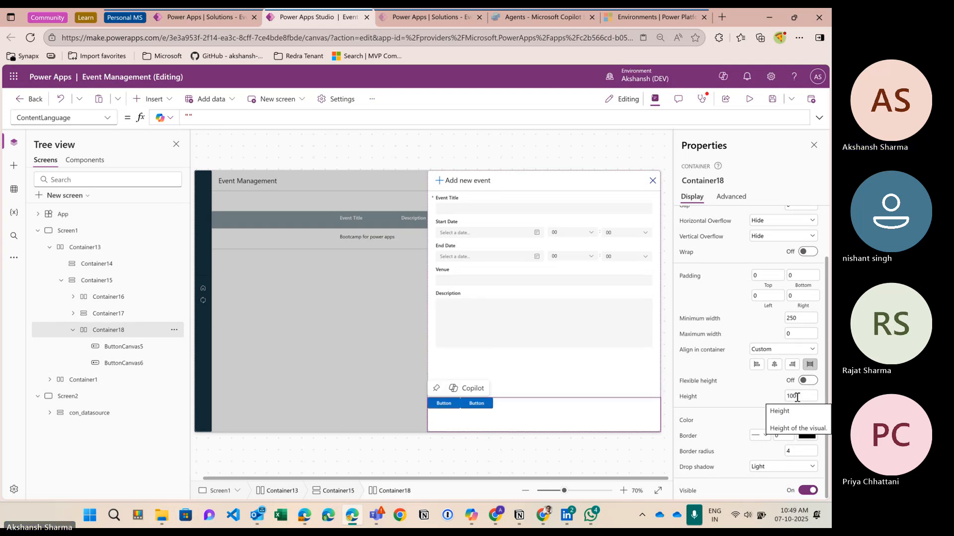
{"action": "left_click", "coordinate": [791, 397]}
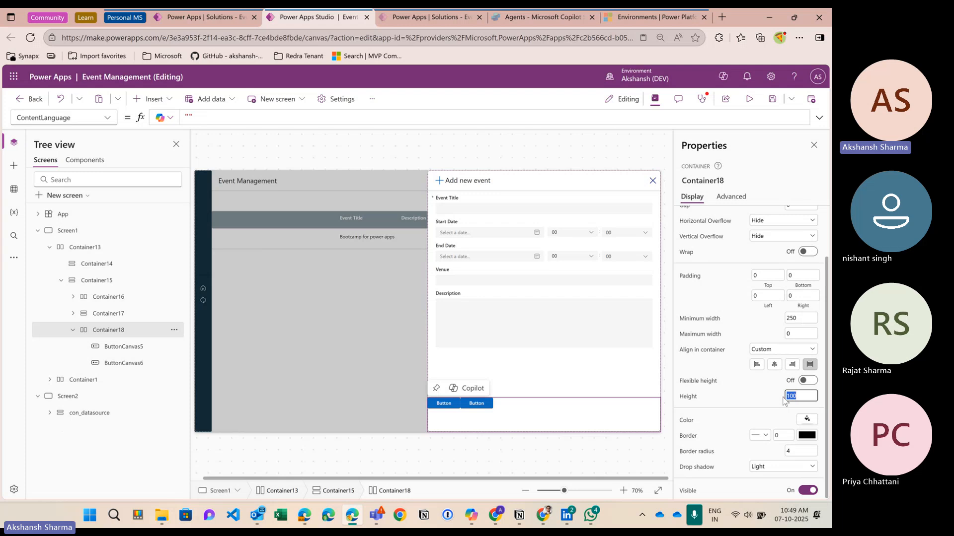
{"action": "type", "text": "70"}
{"action": "key", "text": "Return"}
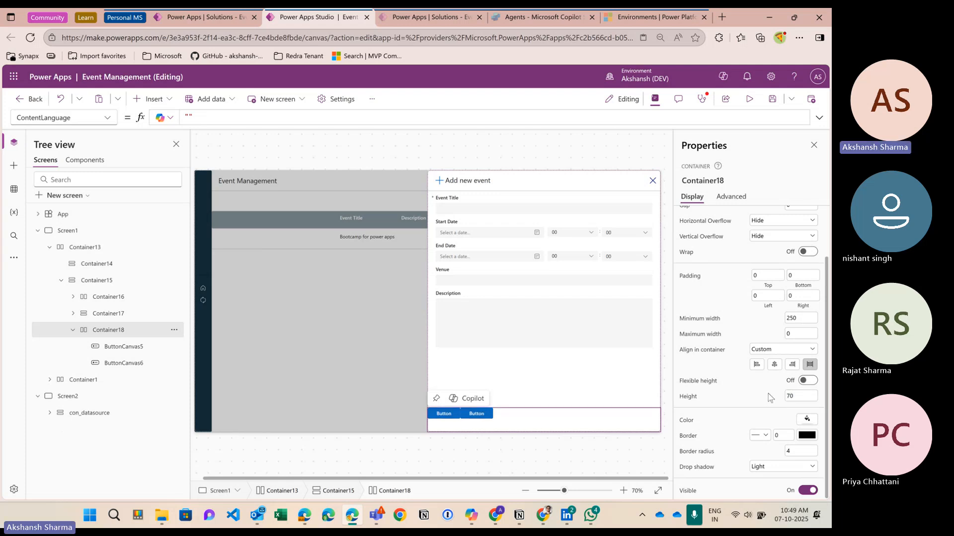
Step: Center Container18's buttons horizontally and vertically with a gap of 10
{"action": "scroll", "coordinate": [774, 265], "scroll_direction": "up", "scroll_amount": 1}
{"action": "left_click", "coordinate": [775, 233]}
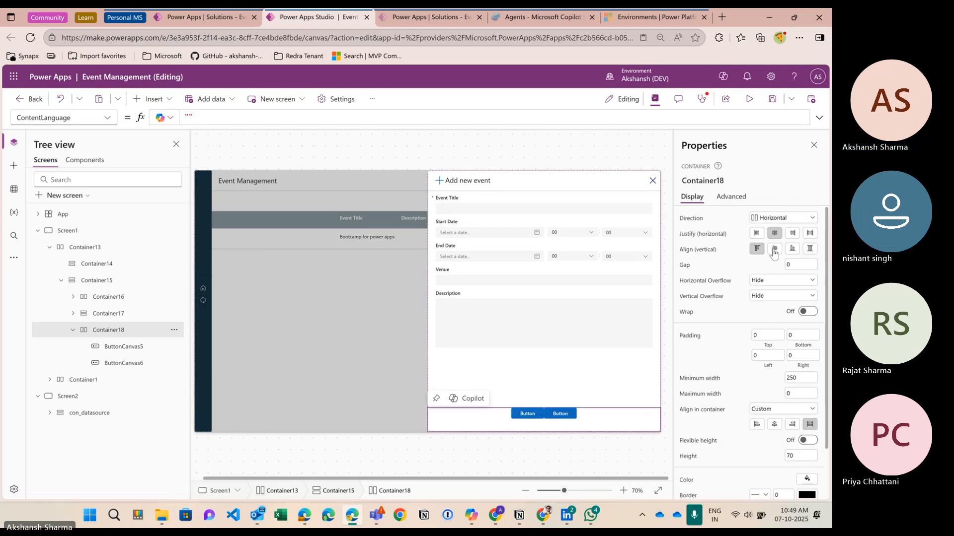
{"action": "left_click", "coordinate": [775, 248]}
{"action": "left_click", "coordinate": [799, 264]}
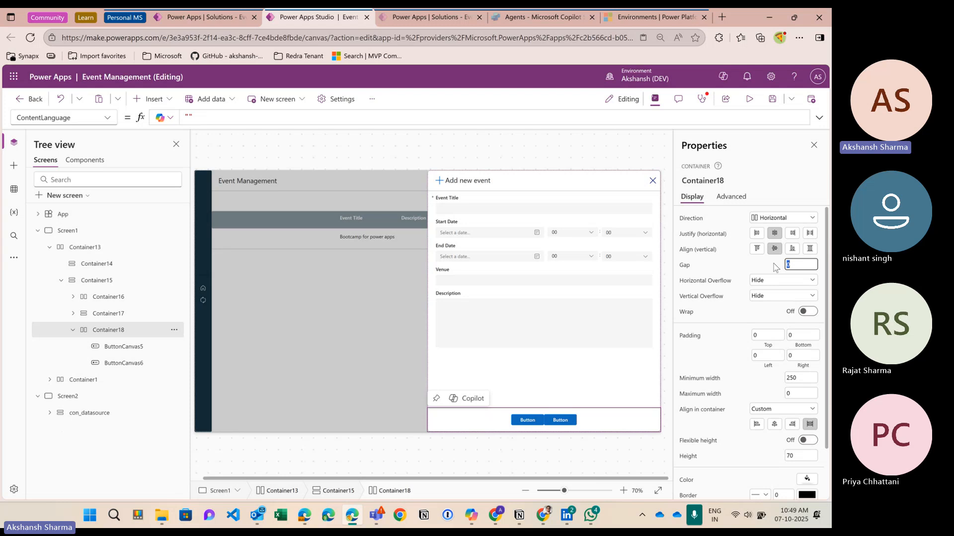
{"action": "type", "text": "10"}
{"action": "left_click", "coordinate": [759, 263]}
{"action": "left_click", "coordinate": [526, 420]}
Step: Label the first button Submit and the second button Cancel
{"action": "double_click", "coordinate": [773, 252]}
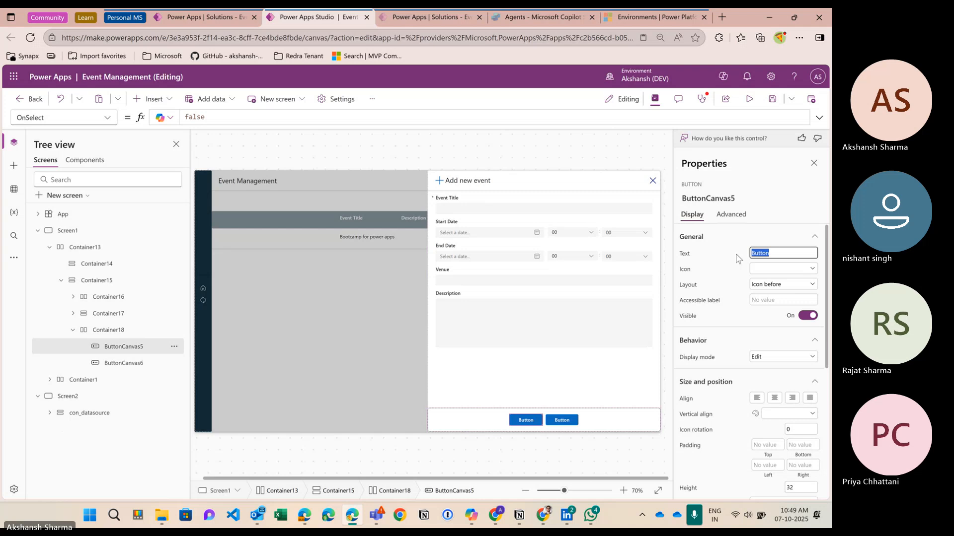
{"action": "type", "text": "S"}
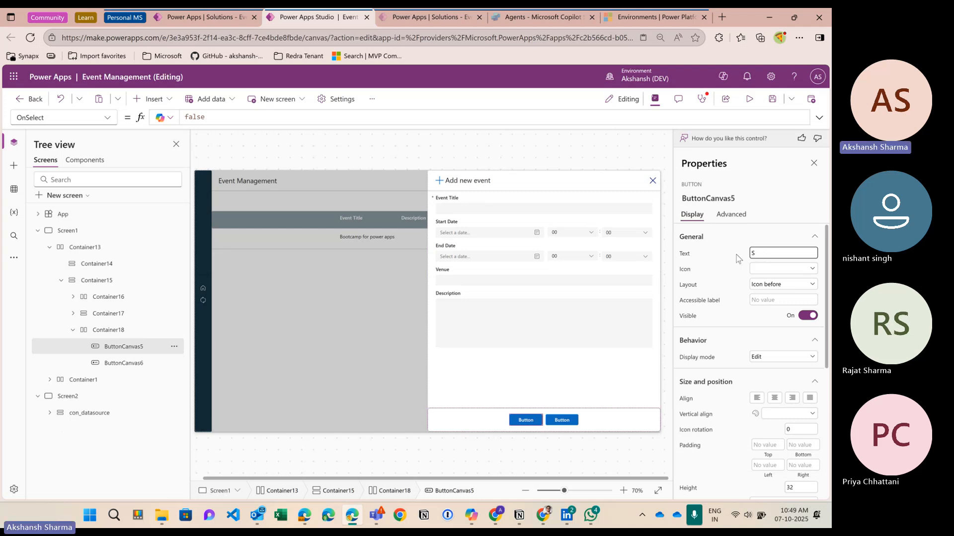
{"action": "type", "text": "avubmit"}
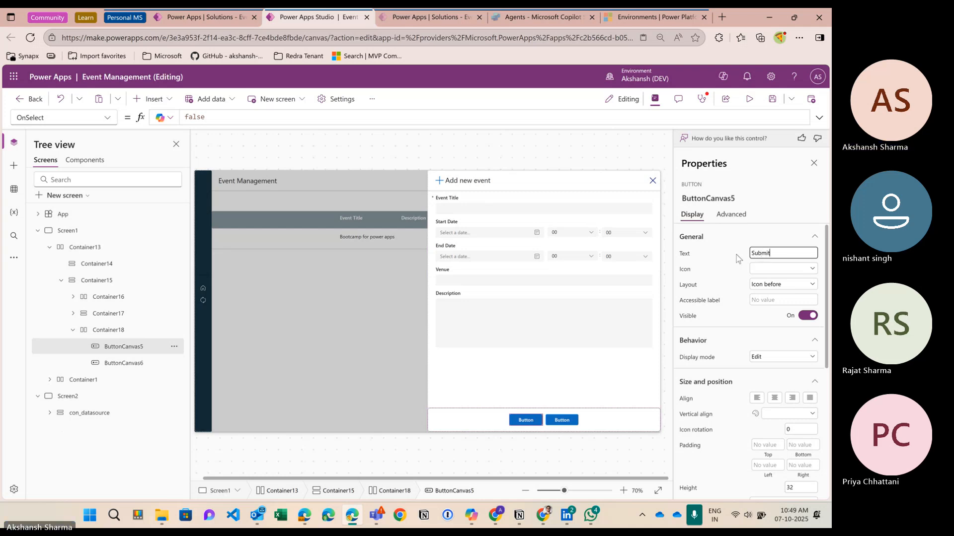
{"action": "left_click", "coordinate": [736, 260]}
{"action": "left_click", "coordinate": [562, 421]}
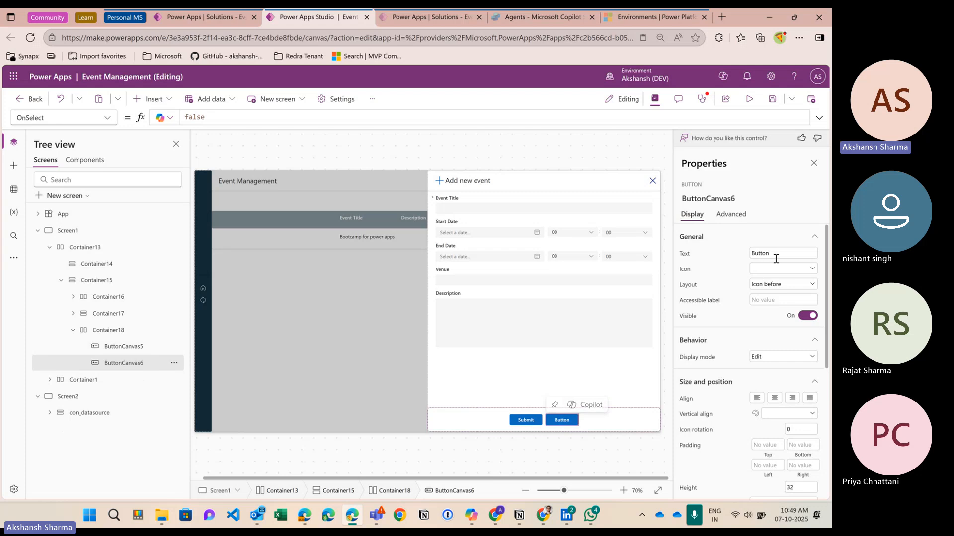
{"action": "left_click", "coordinate": [776, 255]}
{"action": "key", "text": "ctrl+a"}
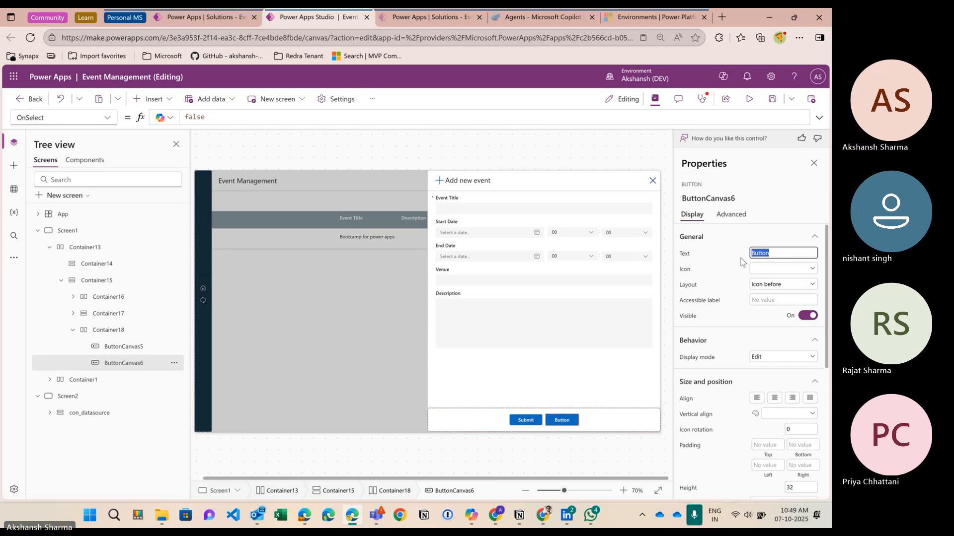
{"action": "type", "text": "Cancel"}
{"action": "left_click", "coordinate": [733, 333]}
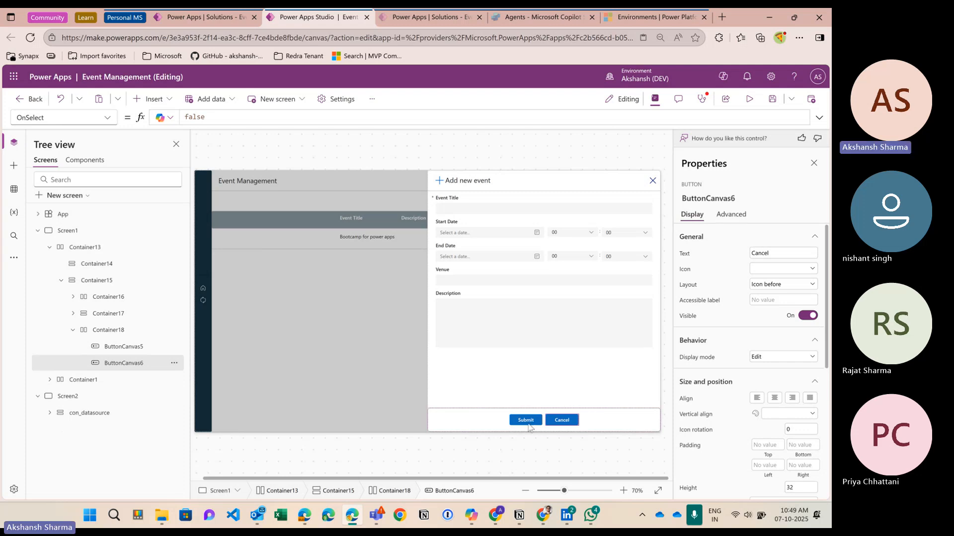
Step: Set the Cancel button's style type to Secondary
{"action": "scroll", "coordinate": [768, 353], "scroll_direction": "down", "scroll_amount": 5}
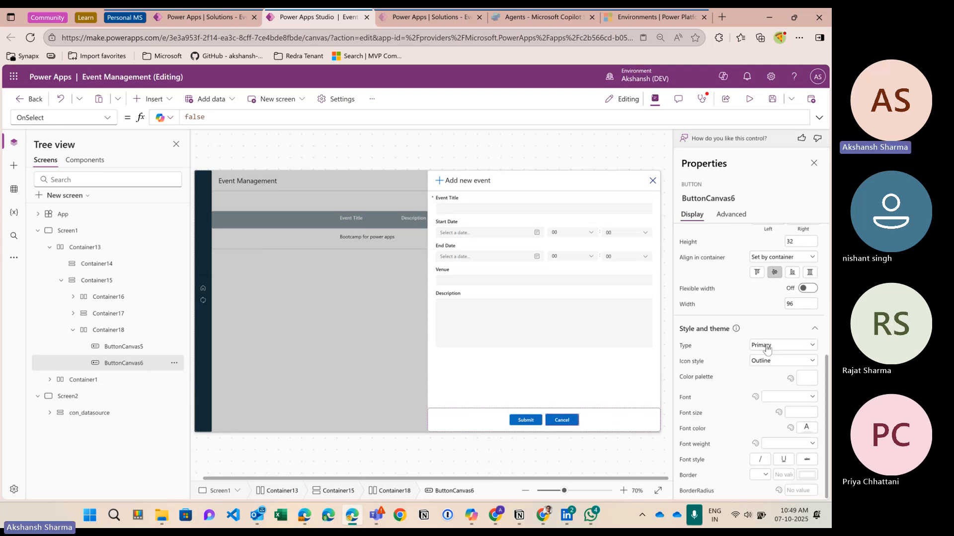
{"action": "left_click", "coordinate": [767, 348]}
{"action": "left_click", "coordinate": [763, 366]}
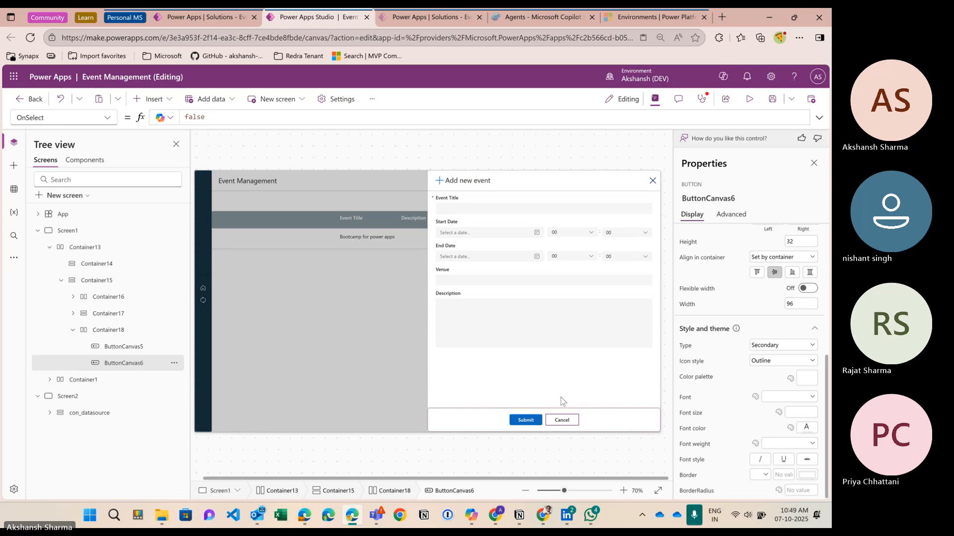
{"action": "left_click", "coordinate": [561, 420]}
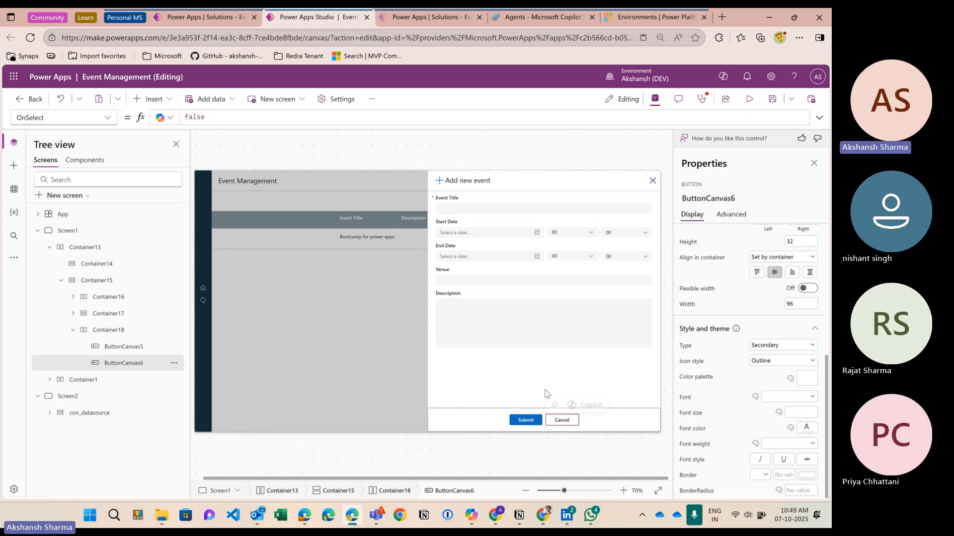
{"action": "left_click", "coordinate": [544, 395]}
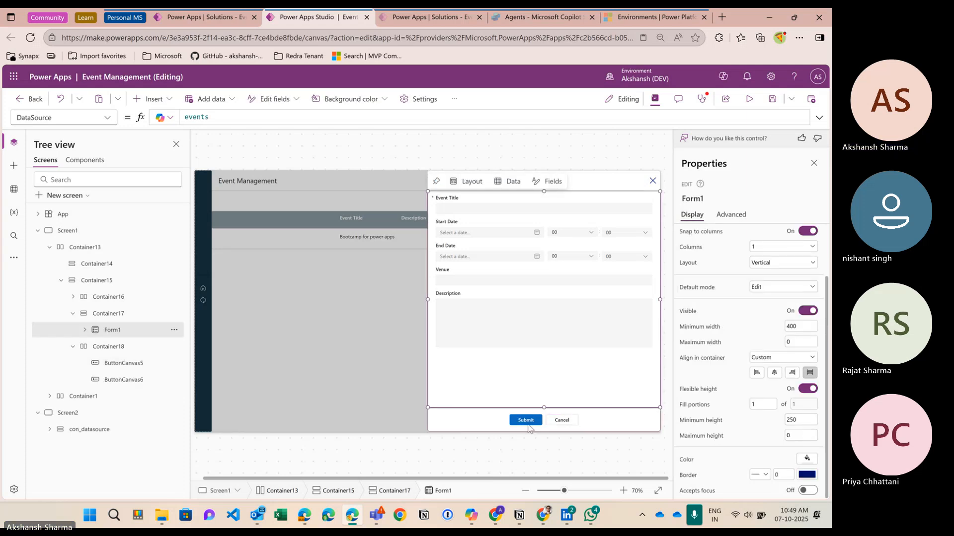
{"action": "left_click", "coordinate": [531, 420]}
{"action": "left_click", "coordinate": [566, 421]}
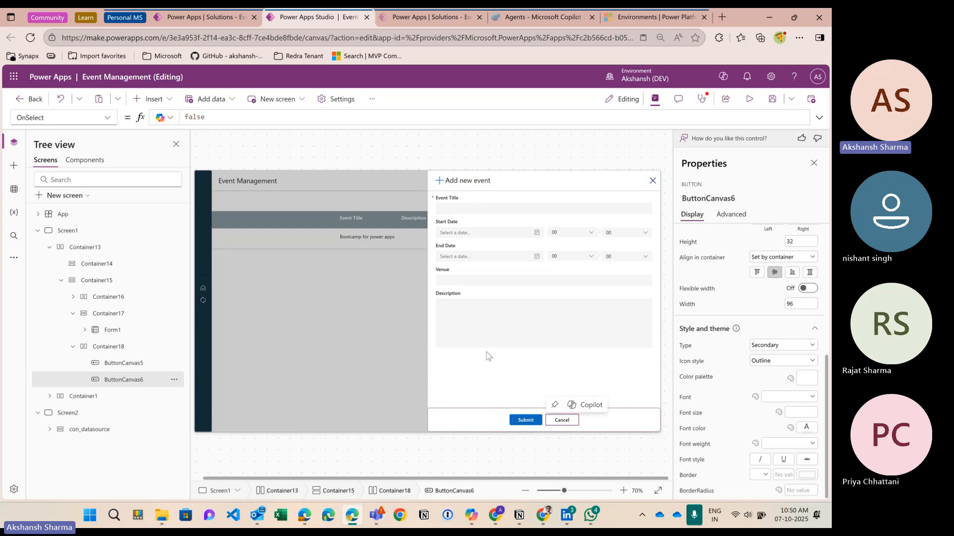
Step: Replace the close icon's OnSelect false with UpdateContext({lvar_ShowAddEventForm:false})
{"action": "left_click", "coordinate": [653, 181]}
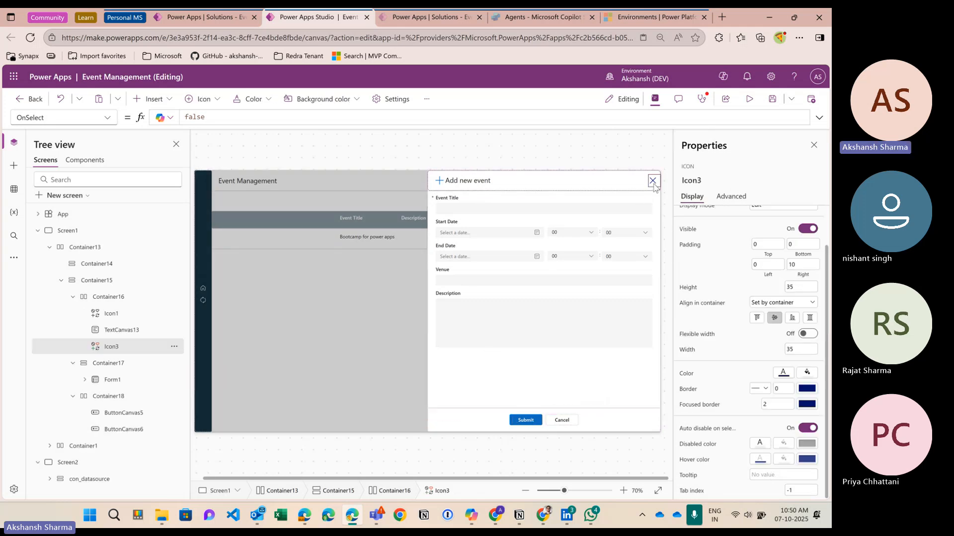
{"action": "double_click", "coordinate": [194, 117]}
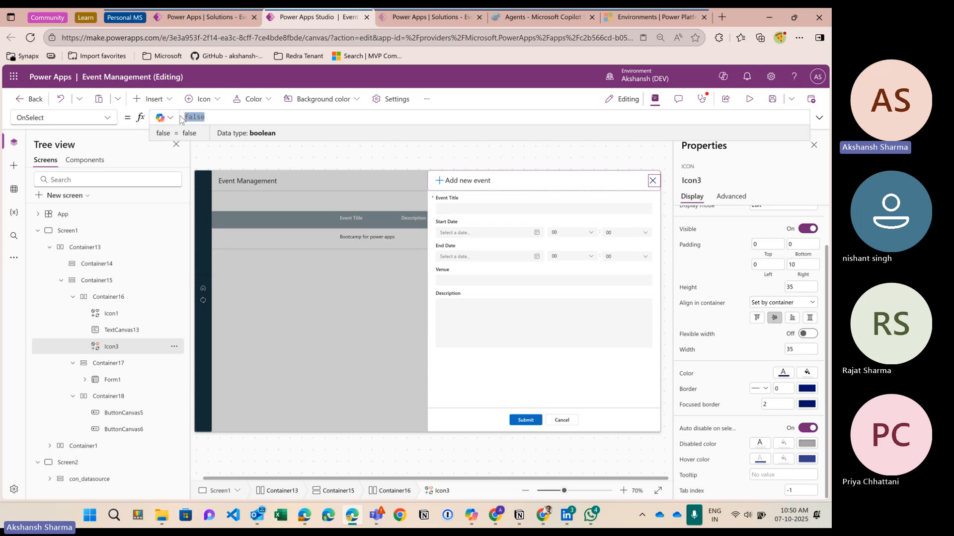
{"action": "type", "text": "UpdateContext("}
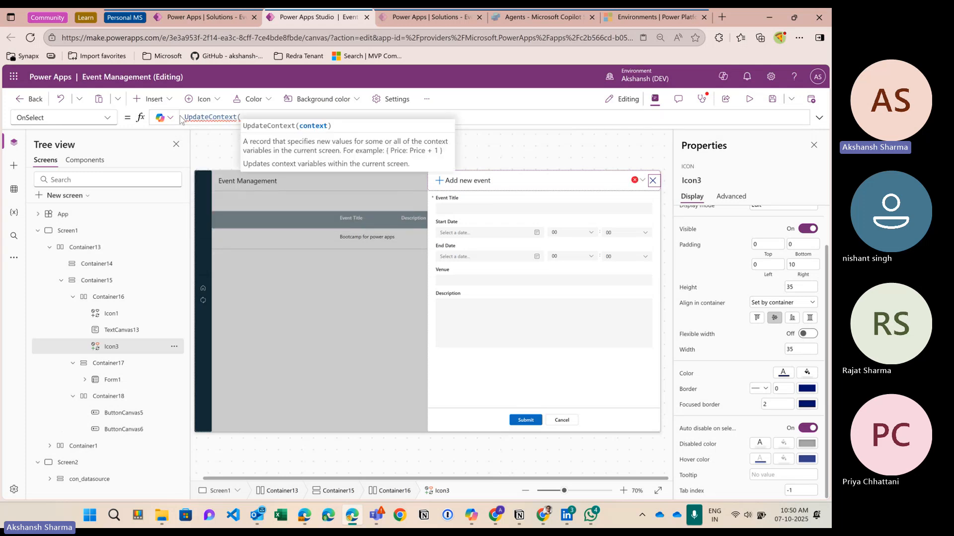
{"action": "type", "text": "{lvar_ShowAddEventForm:c"}
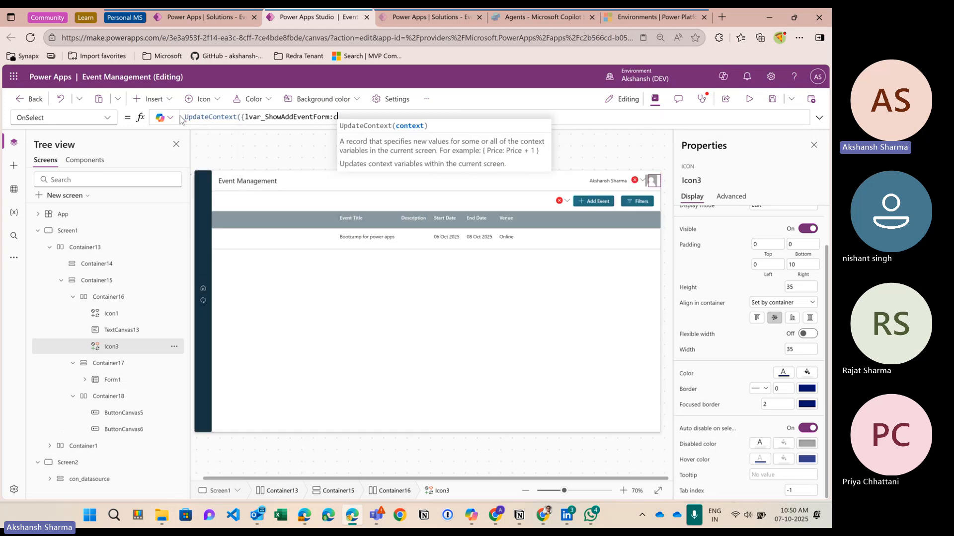
{"action": "key", "text": "BackSpace"}
{"action": "type", "text": "false"}
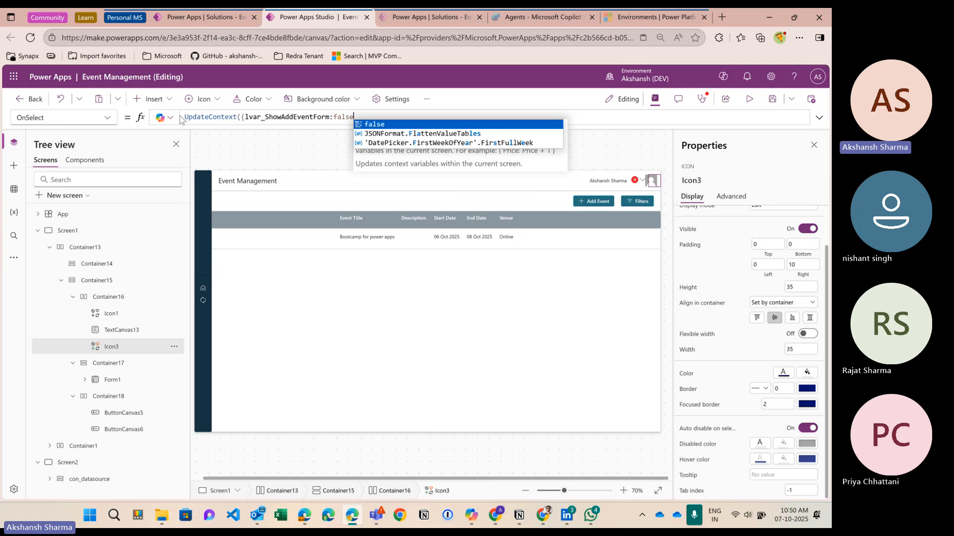
{"action": "type", "text": "})"}
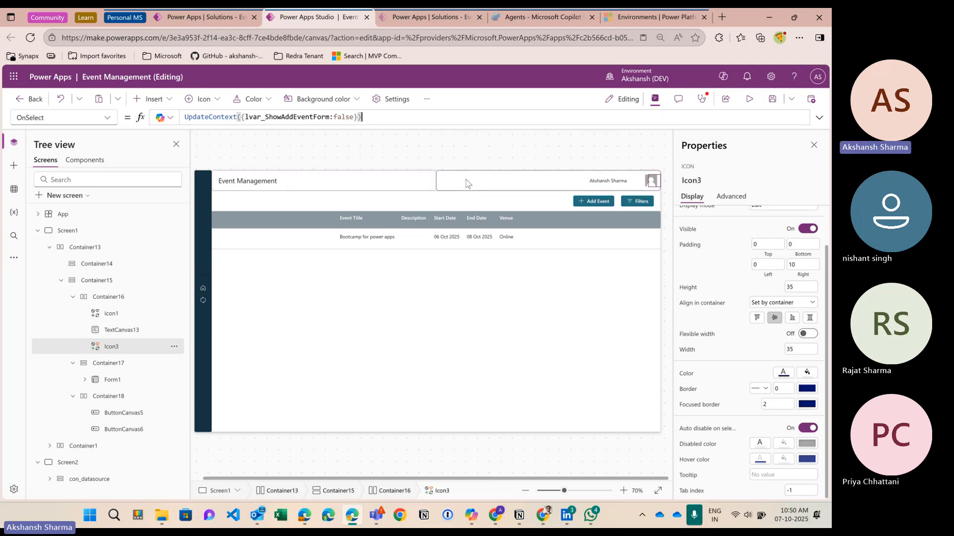
{"action": "left_click", "coordinate": [749, 100]}
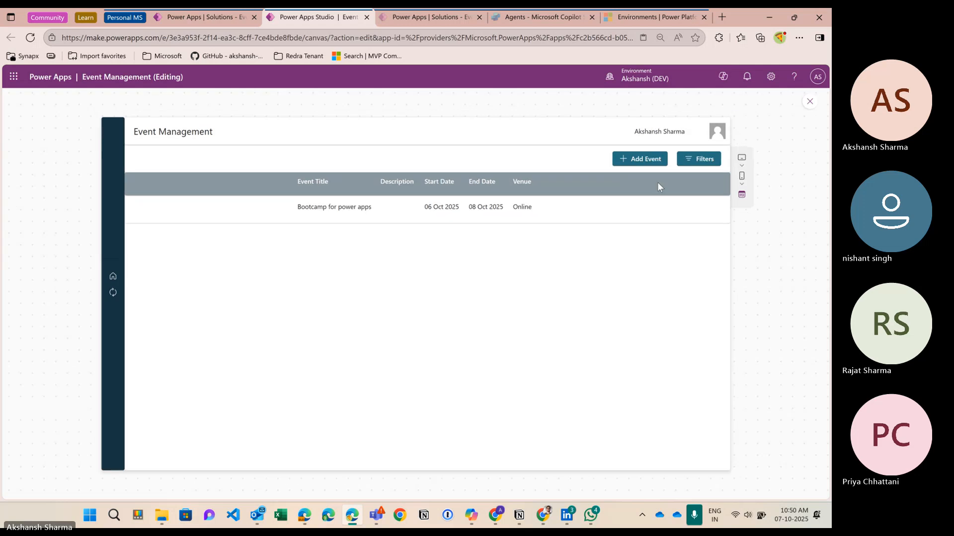
{"action": "left_click", "coordinate": [643, 163]}
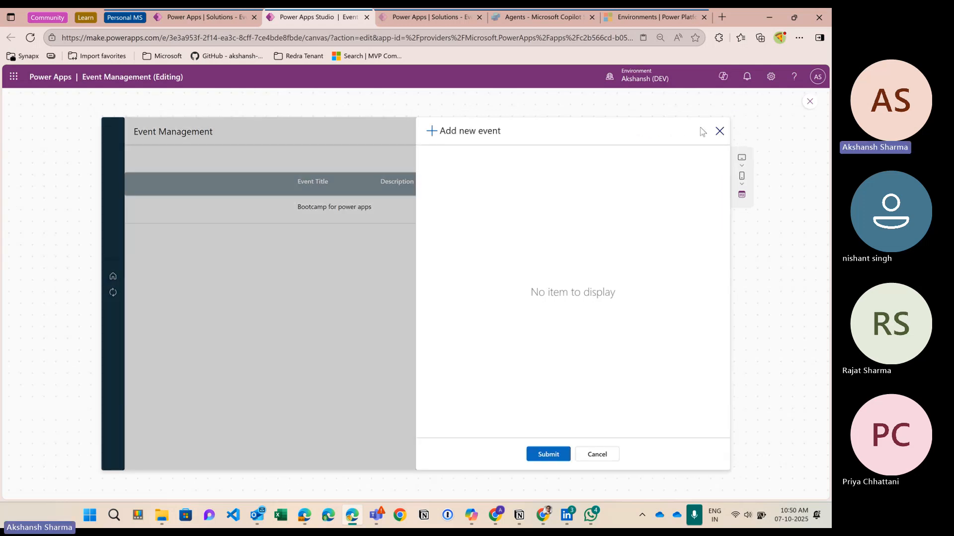
{"action": "left_click", "coordinate": [719, 131]}
{"action": "left_click", "coordinate": [641, 163]}
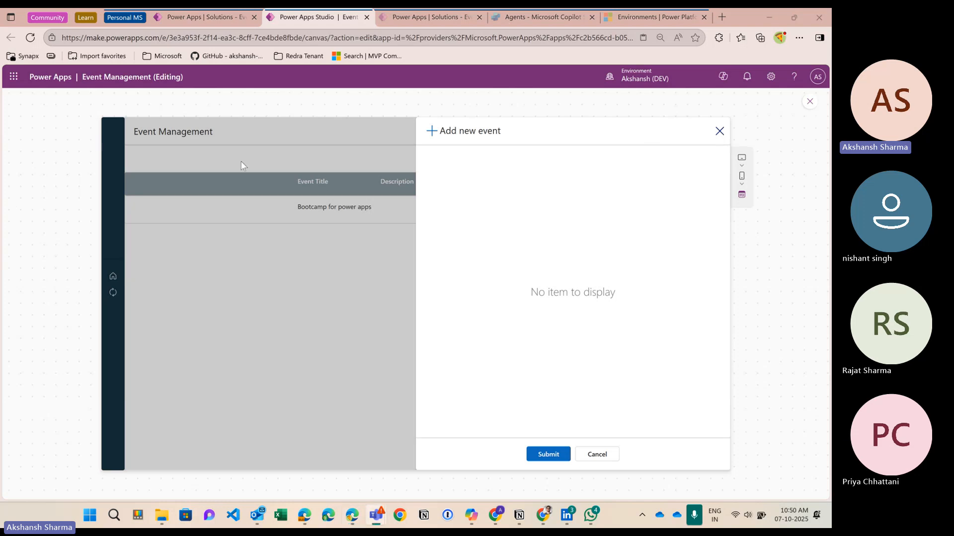
{"action": "left_click", "coordinate": [718, 131]}
{"action": "left_click", "coordinate": [639, 161]}
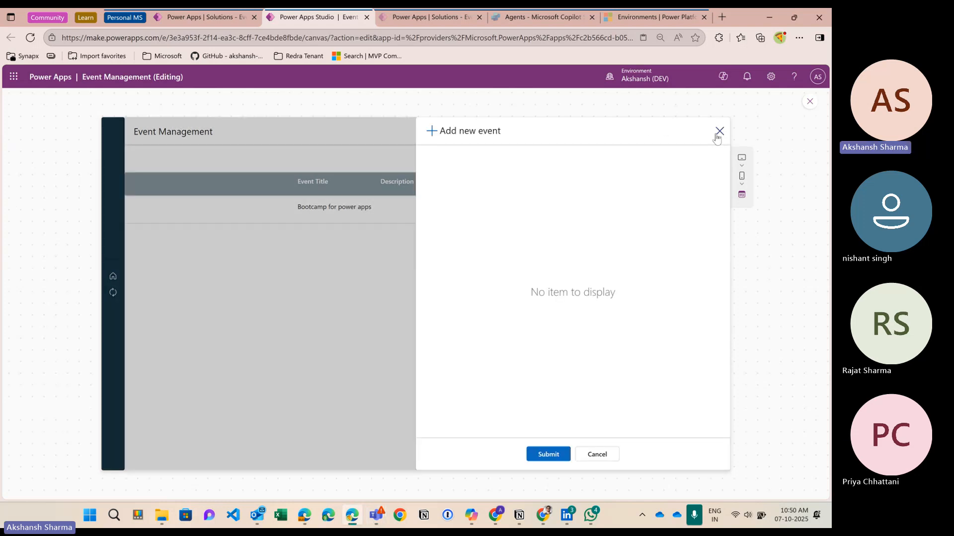
{"action": "left_click", "coordinate": [810, 102]}
{"action": "left_click", "coordinate": [533, 375]}
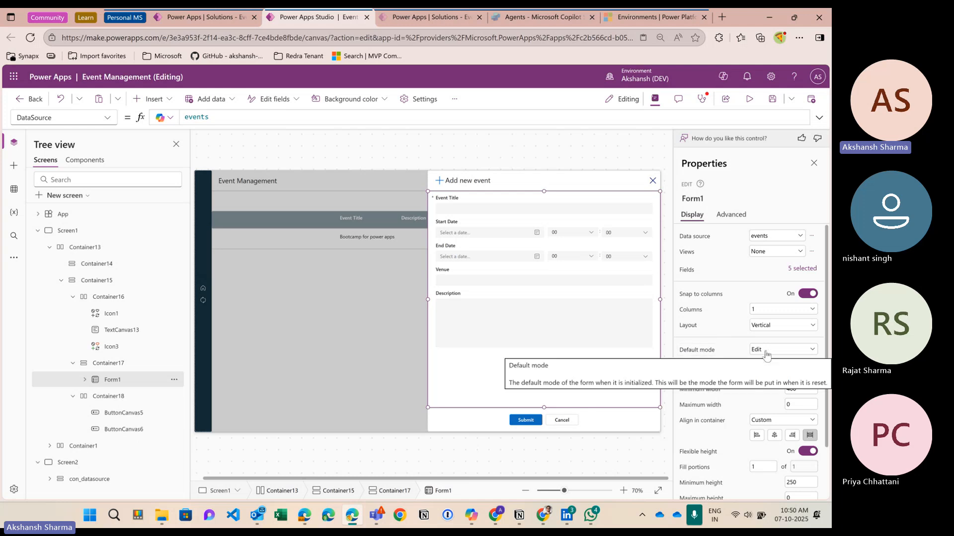
Step: Set Form1's default mode to New and preview the app to see blank fields
{"action": "left_click", "coordinate": [749, 98]}
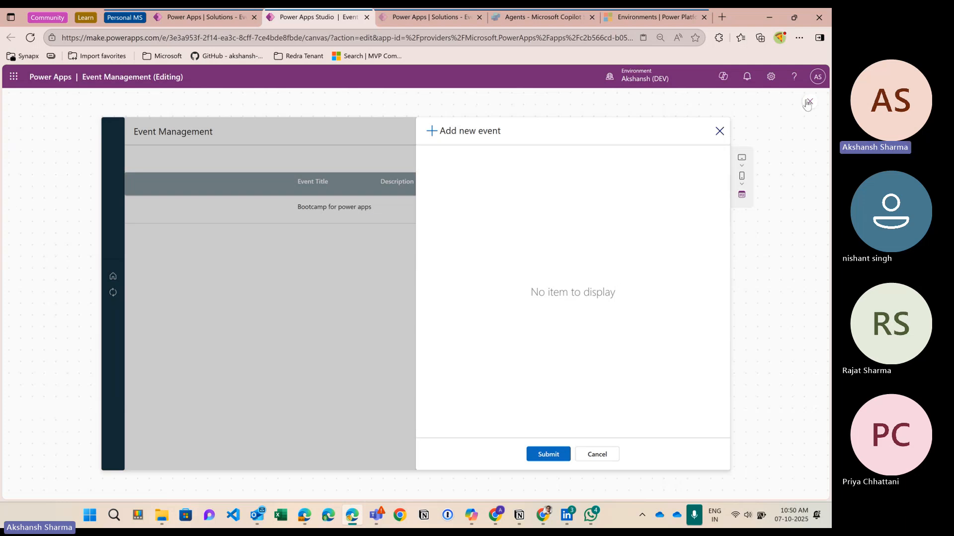
{"action": "key", "text": "Escape"}
{"action": "left_click", "coordinate": [556, 353]}
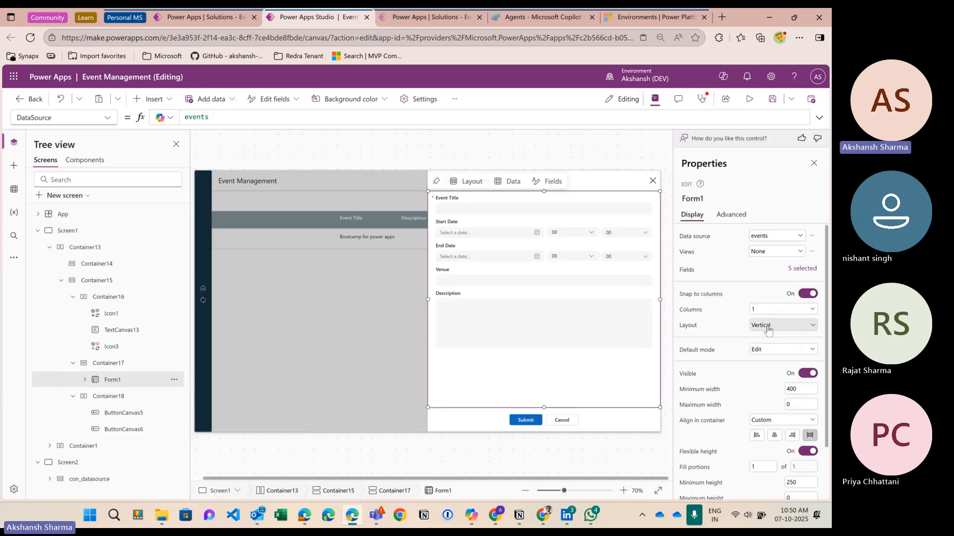
{"action": "left_click", "coordinate": [763, 350]}
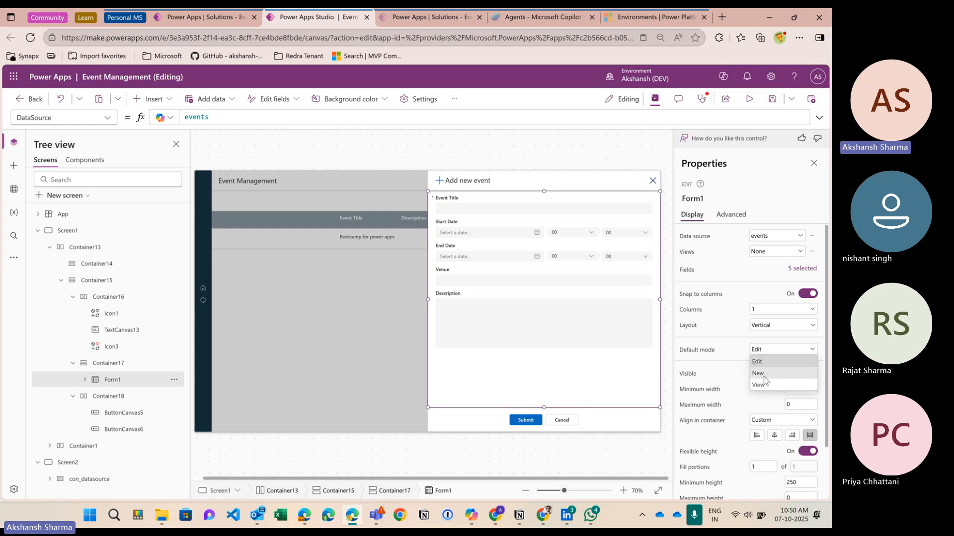
{"action": "left_click", "coordinate": [762, 373]}
{"action": "left_click", "coordinate": [749, 99]}
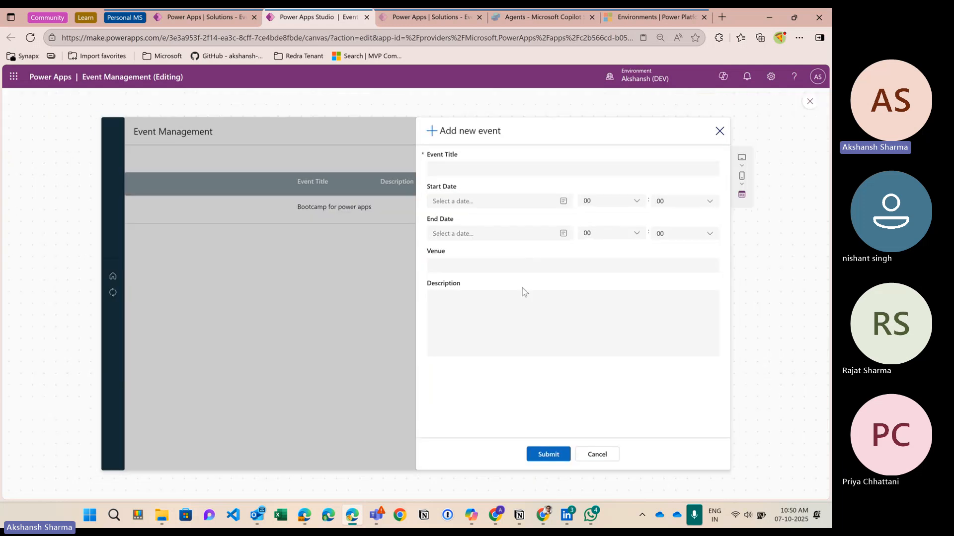
Step: In preview, enter a test Event Title and set the start to Oct 8, 2025 04:03
{"action": "left_click", "coordinate": [472, 174]}
{"action": "type", "text": "ertge"}
{"action": "left_click", "coordinate": [488, 204]}
{"action": "left_click", "coordinate": [480, 260]}
{"action": "left_click", "coordinate": [603, 204]}
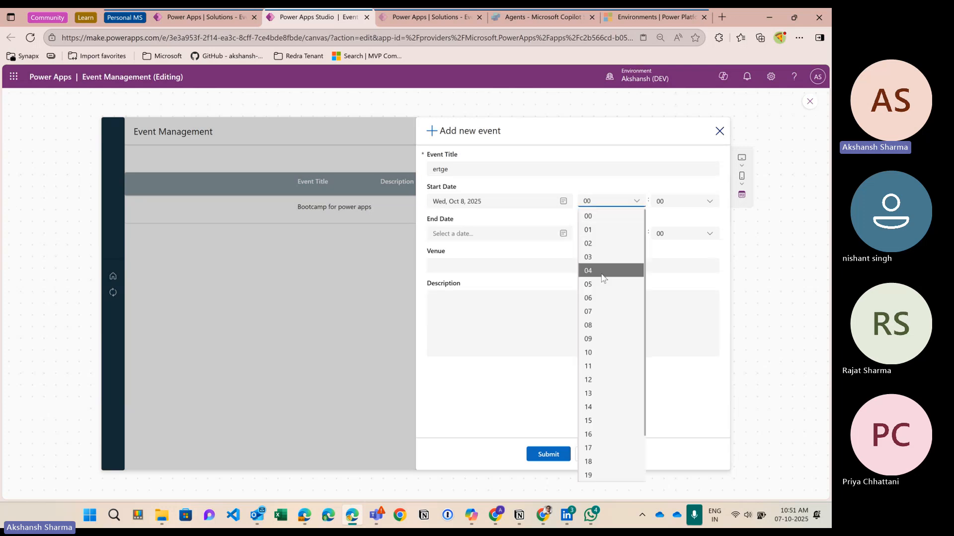
{"action": "left_click", "coordinate": [603, 272]}
{"action": "left_click", "coordinate": [684, 205]}
{"action": "left_click", "coordinate": [675, 259]}
Step: Set the end to Oct 8, 2025 04:03, fill Venue and Description with test text, and exit preview
{"action": "left_click", "coordinate": [511, 235]}
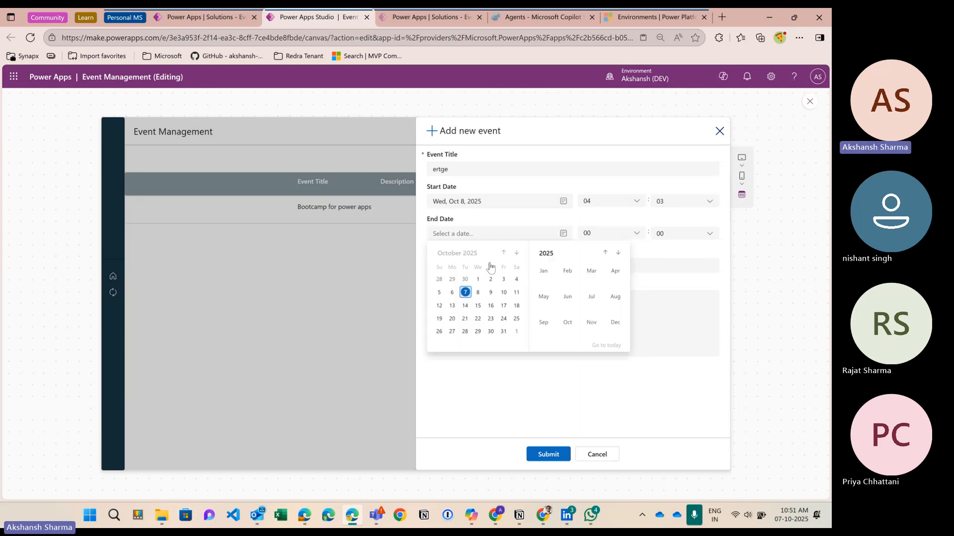
{"action": "left_click", "coordinate": [479, 293]}
{"action": "left_click", "coordinate": [606, 234]}
{"action": "left_click", "coordinate": [603, 308]}
{"action": "left_click", "coordinate": [684, 233]}
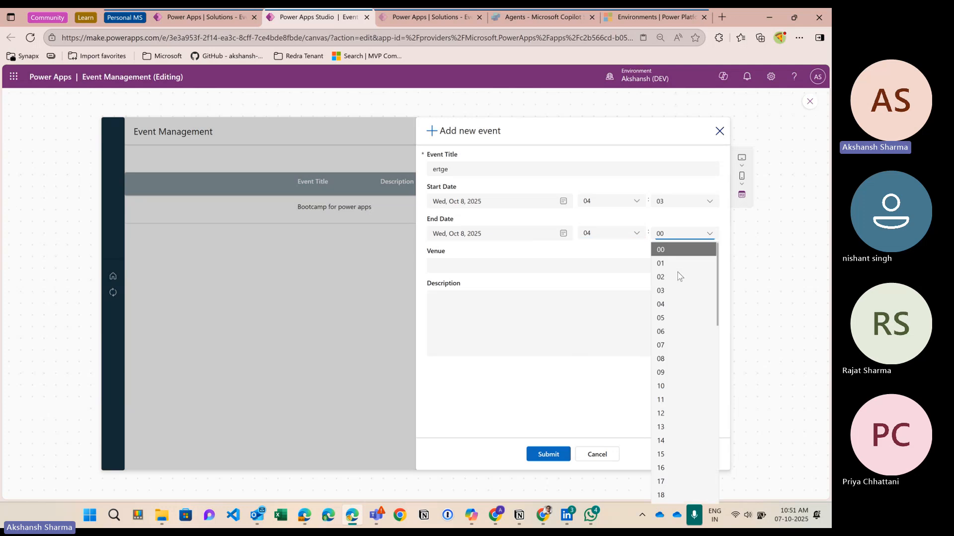
{"action": "left_click", "coordinate": [676, 292]}
{"action": "left_click", "coordinate": [515, 269]}
{"action": "type", "text": "sdfwerasdf"}
{"action": "left_click", "coordinate": [497, 318]}
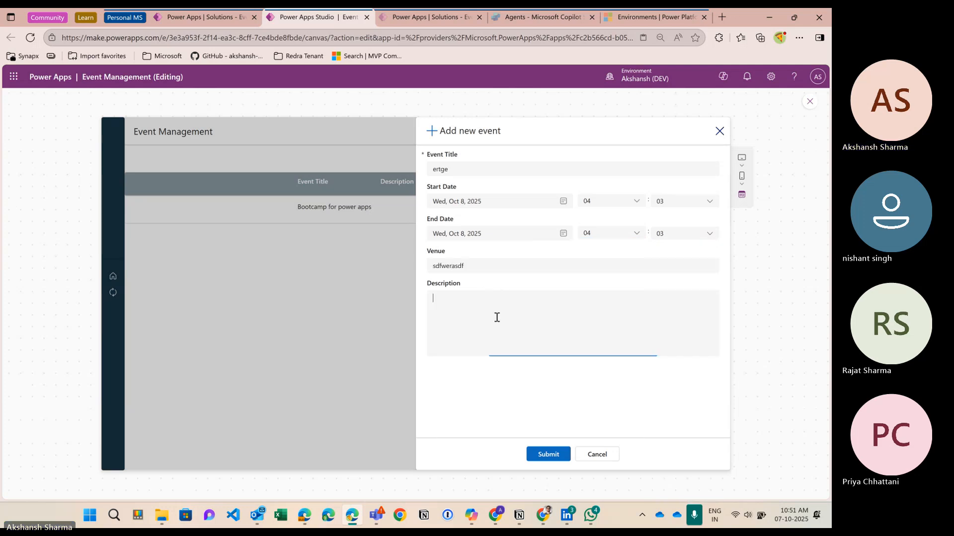
{"action": "type", "text": "asdfgdsartersdfasdrfwe"}
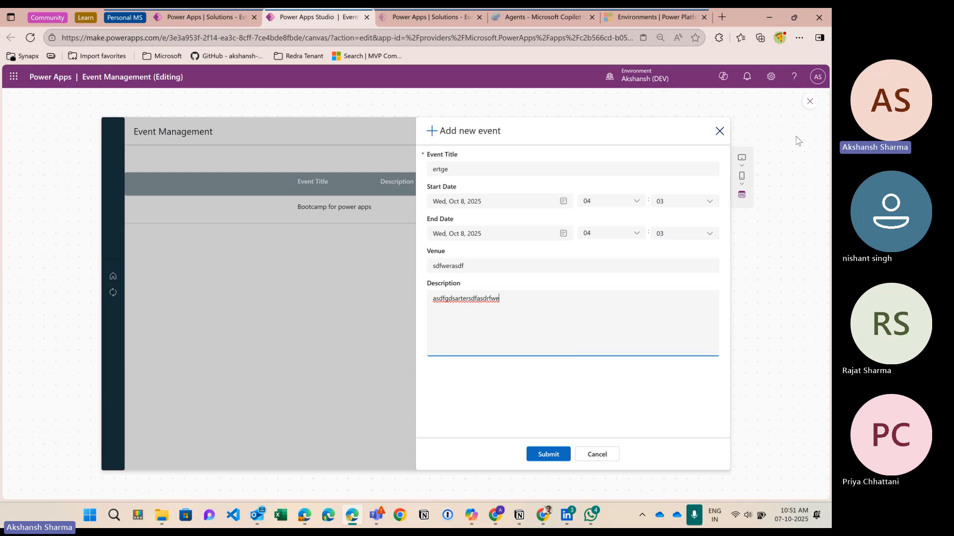
{"action": "left_click", "coordinate": [810, 102]}
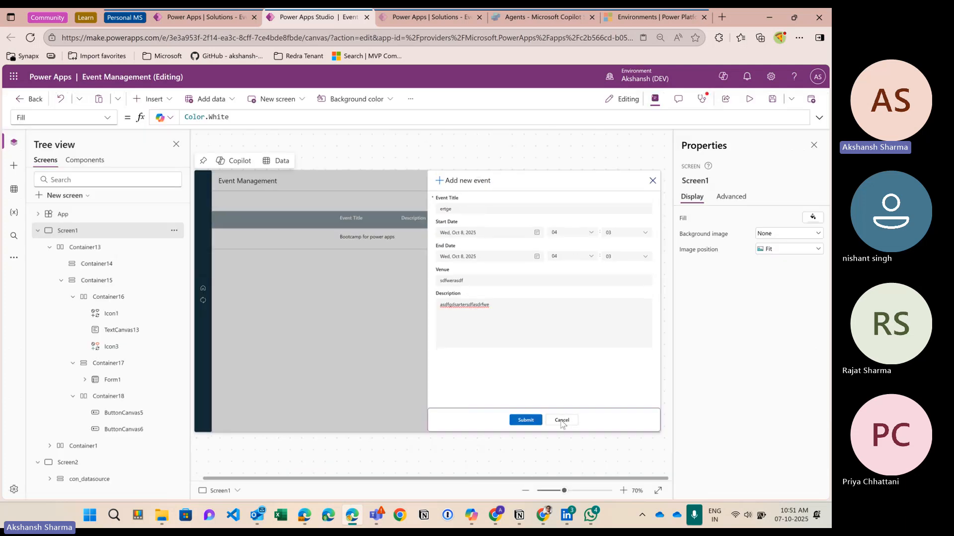
Step: Change the Cancel button's OnSelect to UpdateContext({lvar_ShowAddEventForm:false})
{"action": "left_click", "coordinate": [562, 420]}
{"action": "left_click", "coordinate": [209, 117]}
{"action": "key", "text": "BackSpace"}
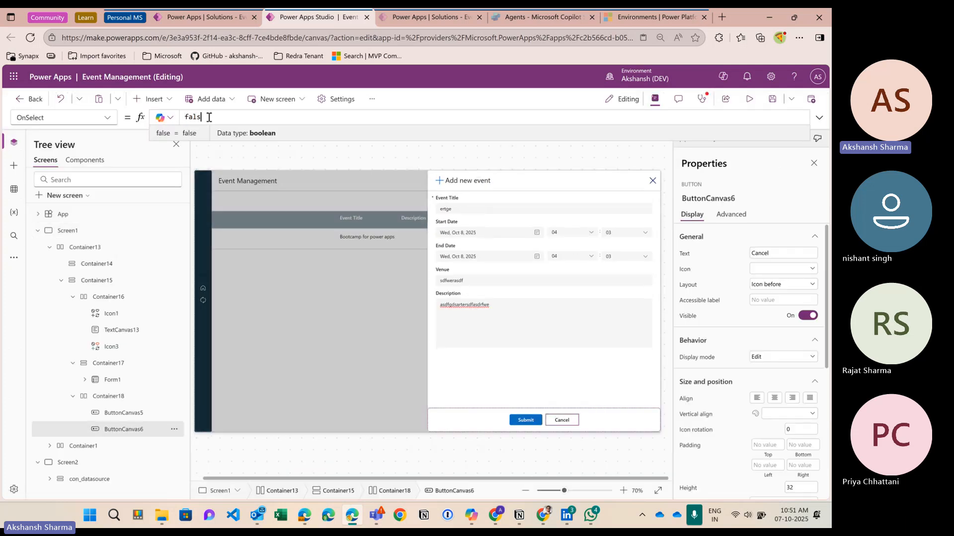
{"action": "key", "text": "BackSpace"}
{"action": "key", "text": "BackSpace"}
{"action": "key", "text": "BackSpace"}
{"action": "key", "text": "BackSpace"}
{"action": "type", "text": "up"}
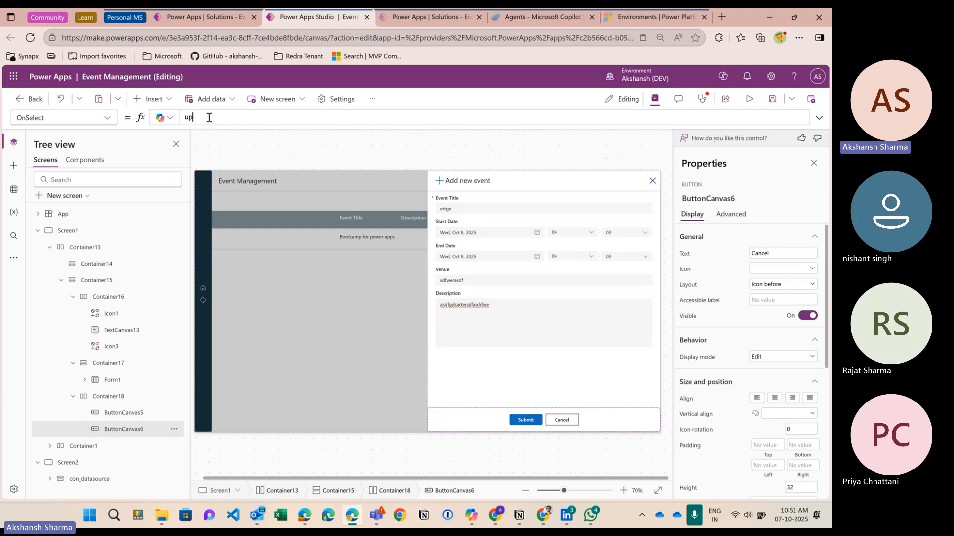
{"action": "type", "text": "dateContext("}
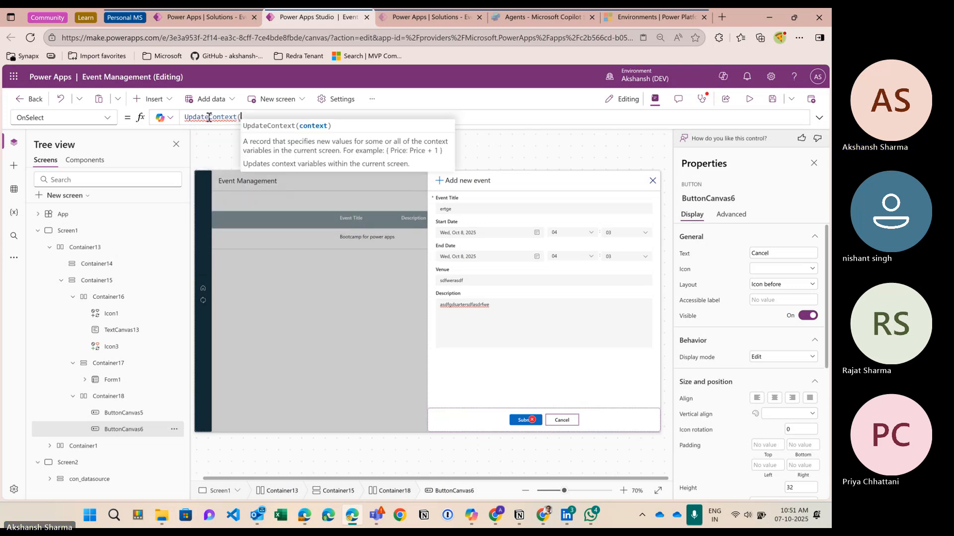
{"action": "type", "text": "{"}
{"action": "key", "text": "Tab"}
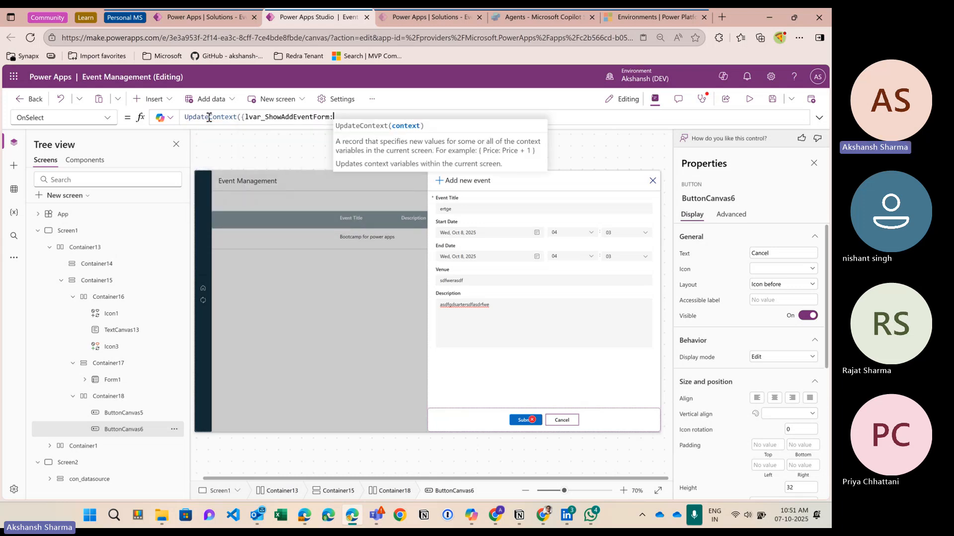
{"action": "type", "text": "false})"}
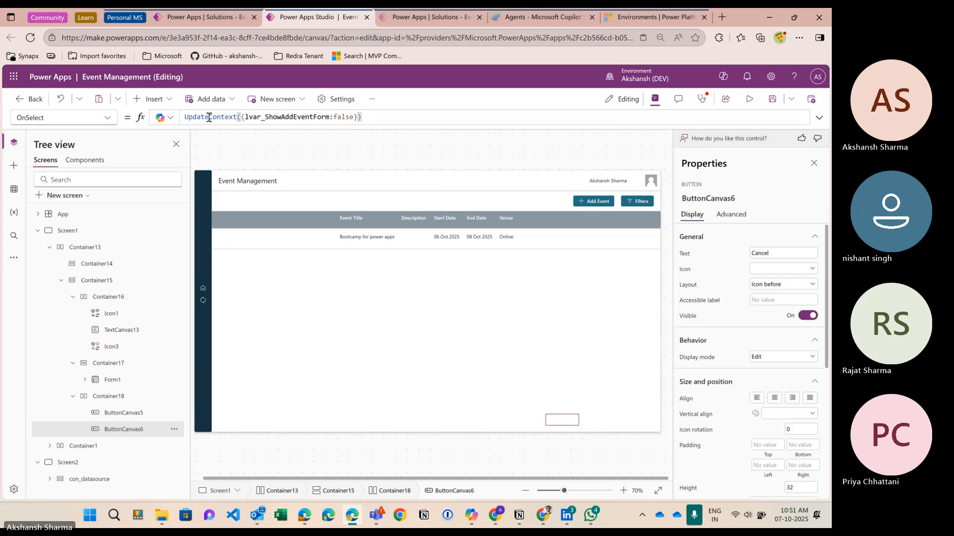
Step: Append ;ResetForm(Form1) to the Cancel formula and run the preview
{"action": "left_click", "coordinate": [598, 202], "text": "alt"}
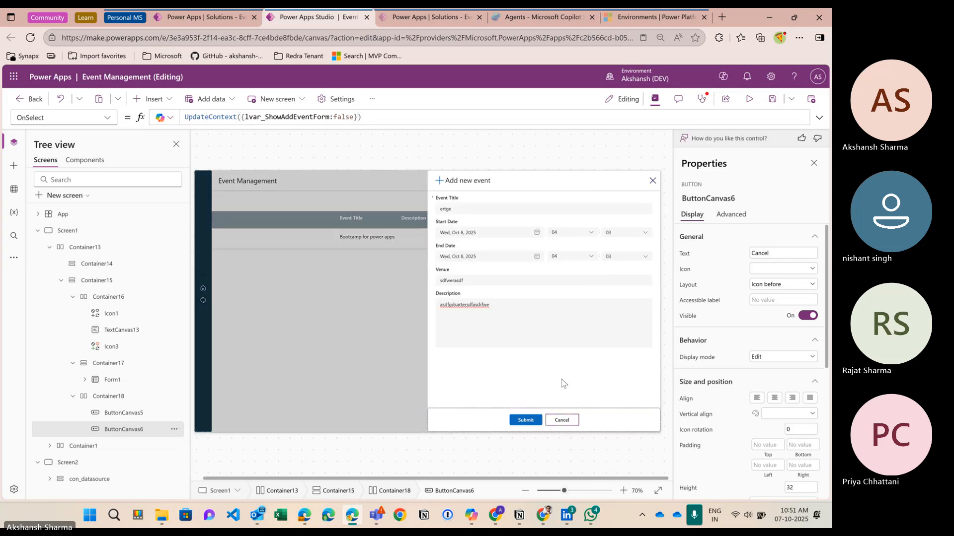
{"action": "left_click", "coordinate": [376, 118]}
{"action": "type", "text": ";"}
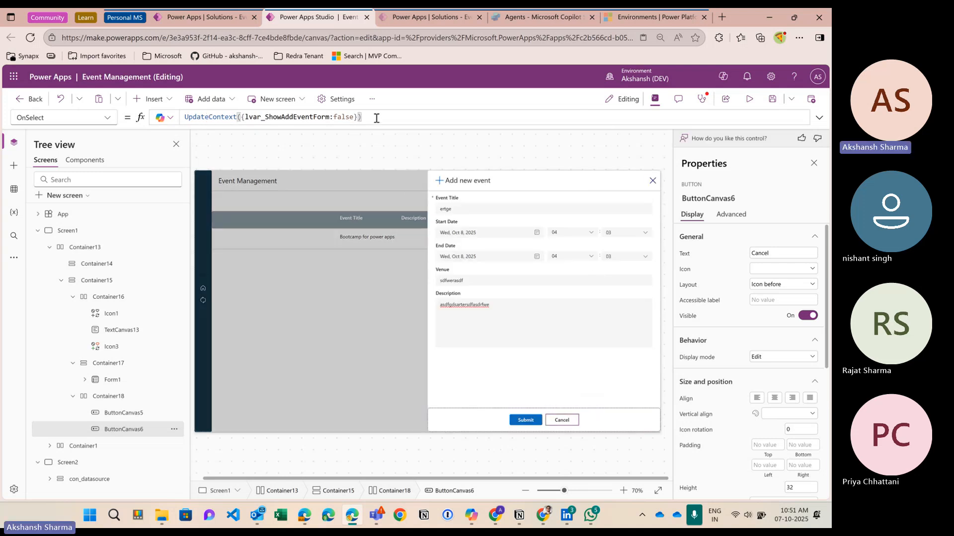
{"action": "type", "text": "resetForm(f"}
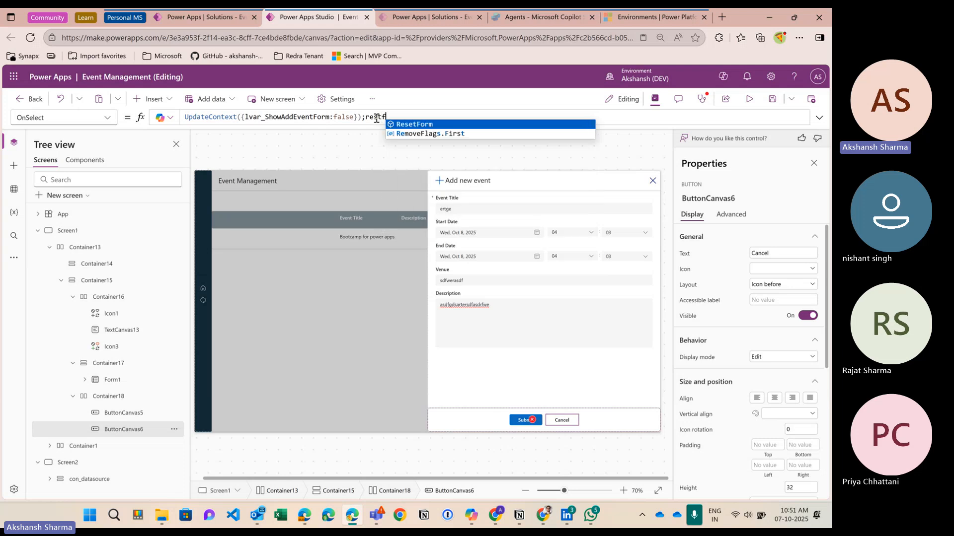
{"action": "type", "text": "orm1)"}
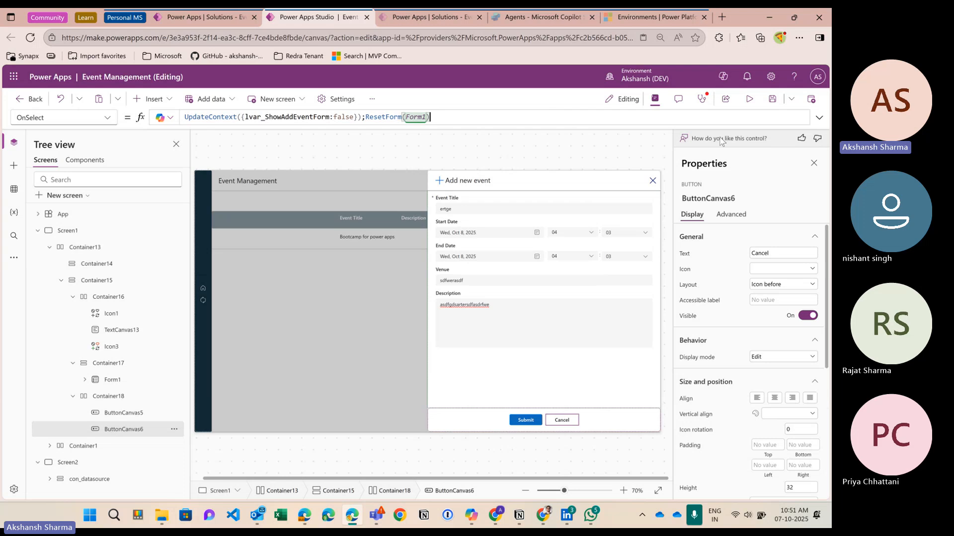
{"action": "left_click", "coordinate": [749, 99]}
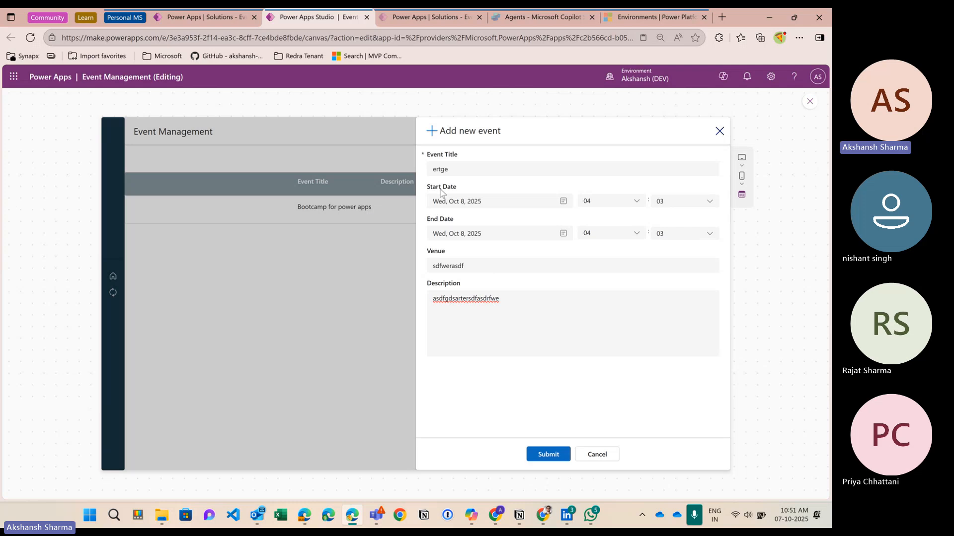
Step: Verify Cancel clears the form in preview, review its ResetForm call, and preview again
{"action": "left_click", "coordinate": [597, 454]}
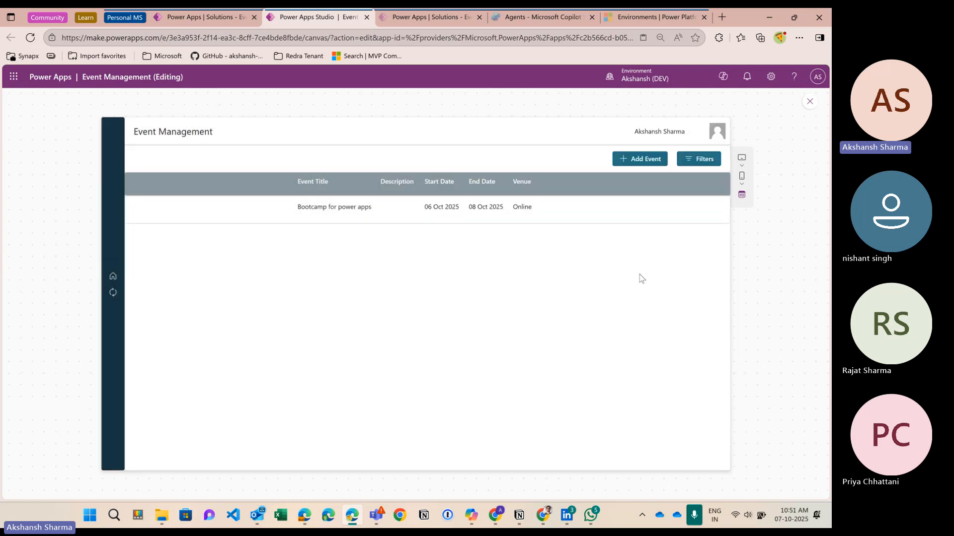
{"action": "left_click", "coordinate": [639, 159]}
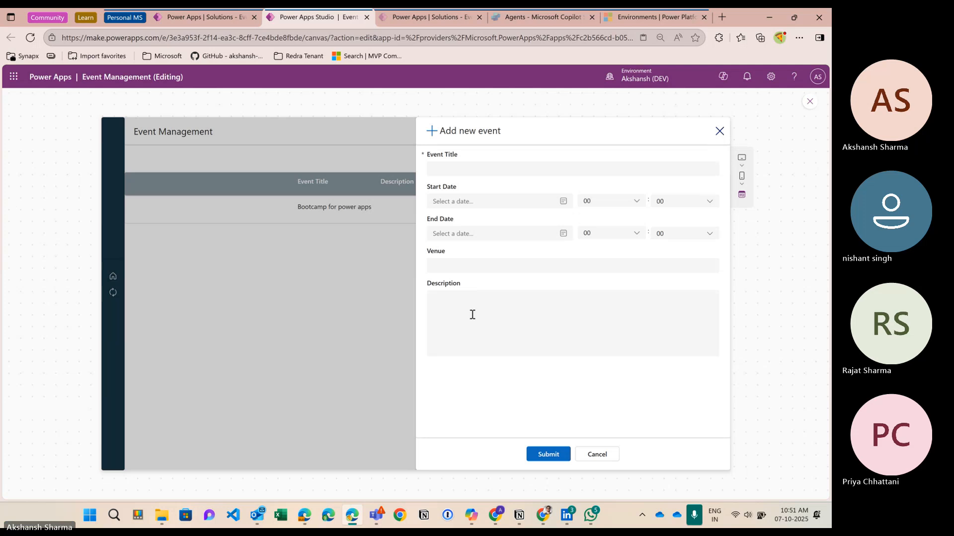
{"action": "left_click", "coordinate": [809, 101]}
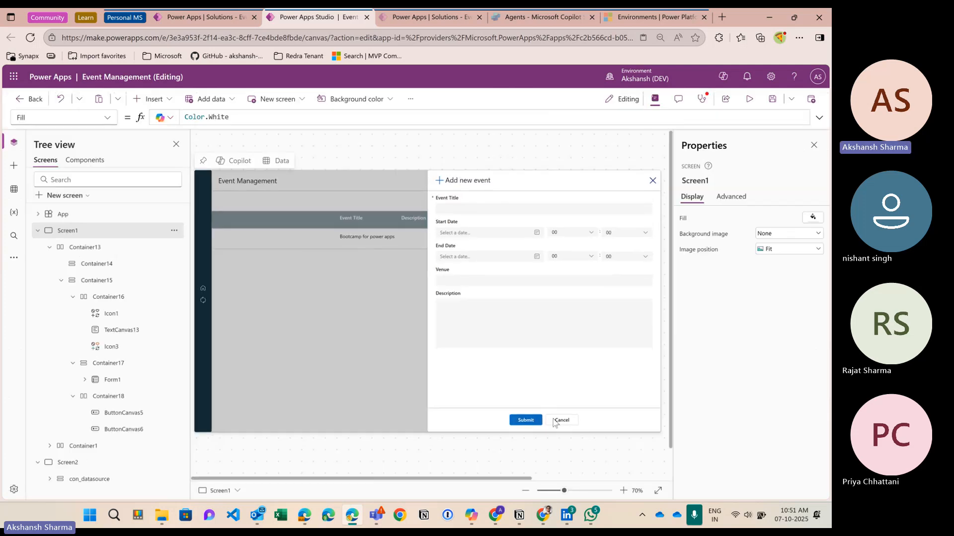
{"action": "left_click", "coordinate": [557, 423]}
{"action": "double_click", "coordinate": [373, 117]}
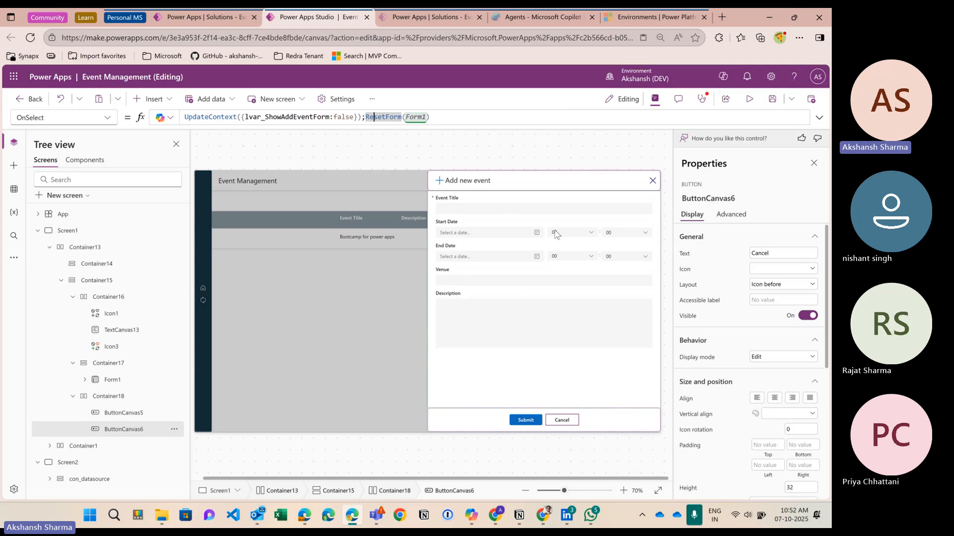
{"action": "left_click", "coordinate": [750, 99]}
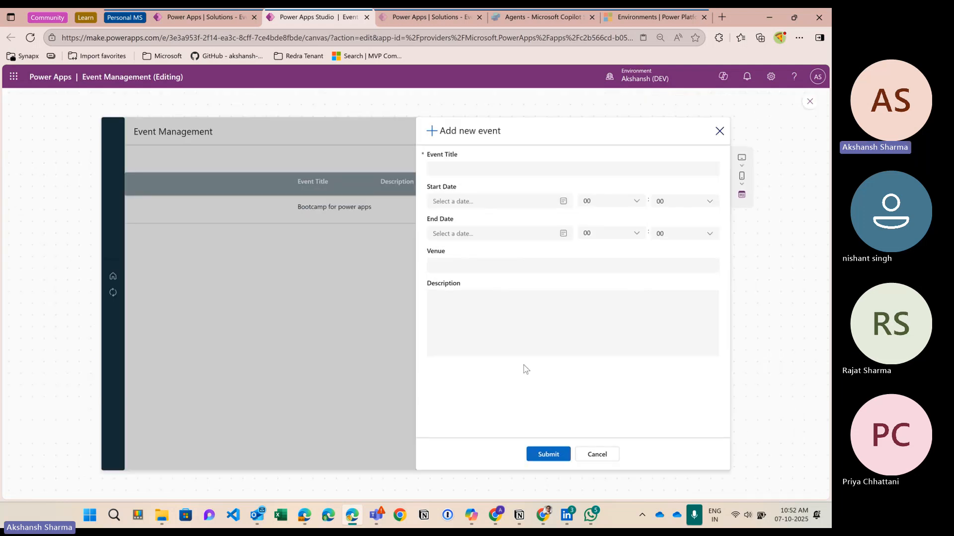
Step: Enter the title 'demo event 1' with a start of October 15 at 15:00
{"action": "left_click", "coordinate": [480, 171]}
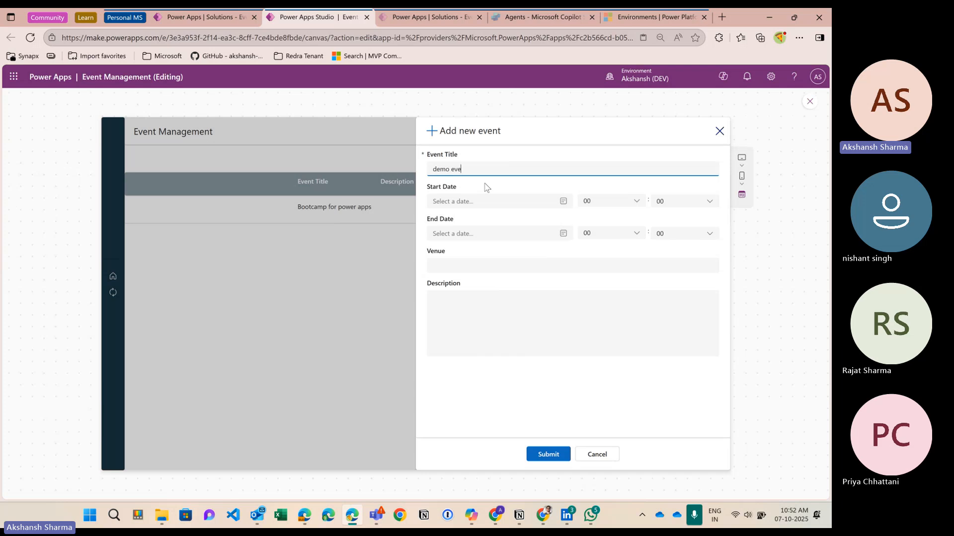
{"action": "type", "text": "demo event 1"}
{"action": "left_click", "coordinate": [562, 202]}
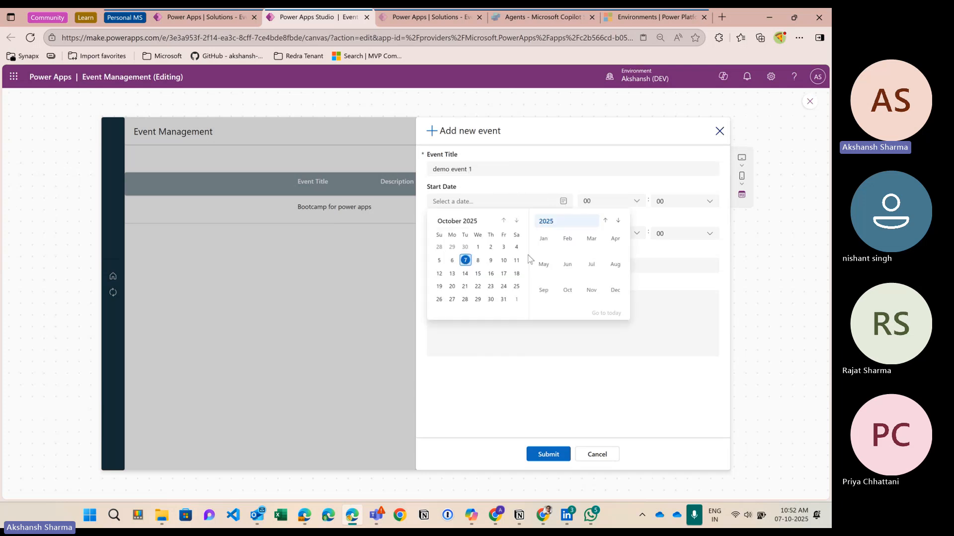
{"action": "left_click", "coordinate": [478, 273]}
{"action": "left_click", "coordinate": [597, 208]}
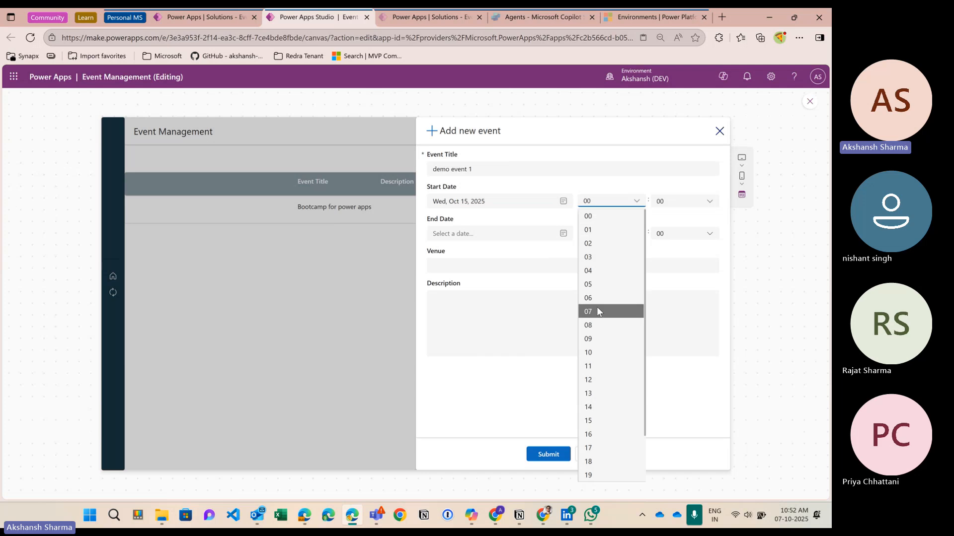
{"action": "left_click", "coordinate": [611, 325]}
{"action": "left_click", "coordinate": [674, 203]}
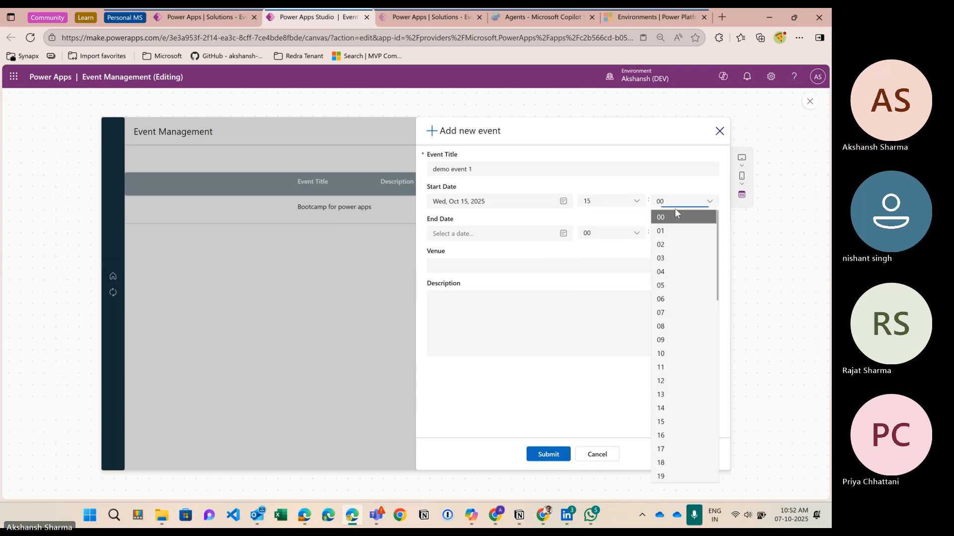
{"action": "scroll", "coordinate": [672, 351], "scroll_direction": "down", "scroll_amount": 6}
{"action": "scroll", "coordinate": [671, 311], "scroll_direction": "up", "scroll_amount": 4}
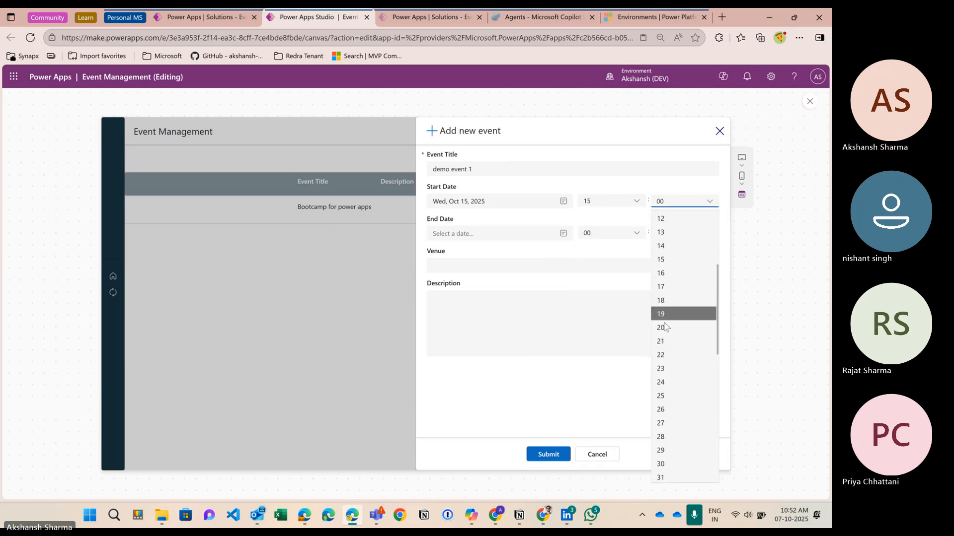
Step: Set the end to October 16 at 16:00, venue online, and description 'demo event to showcase'
{"action": "left_click", "coordinate": [489, 239]}
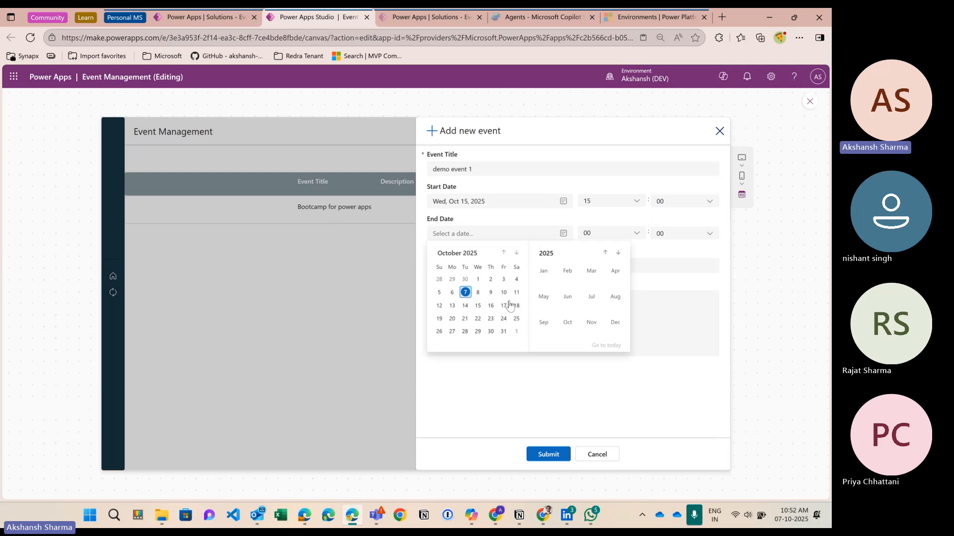
{"action": "left_click", "coordinate": [494, 304]}
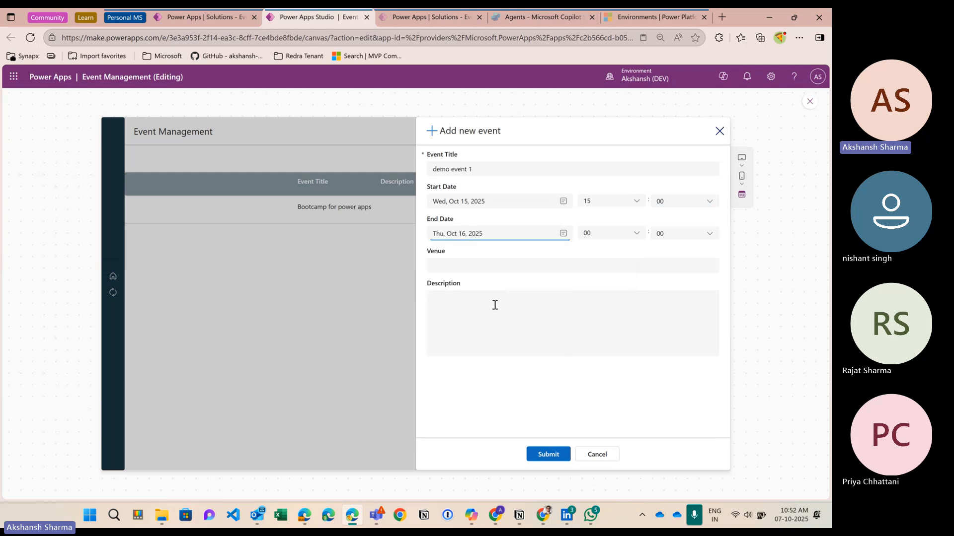
{"action": "left_click", "coordinate": [613, 235]}
{"action": "scroll", "coordinate": [607, 361], "scroll_direction": "down", "scroll_amount": 2}
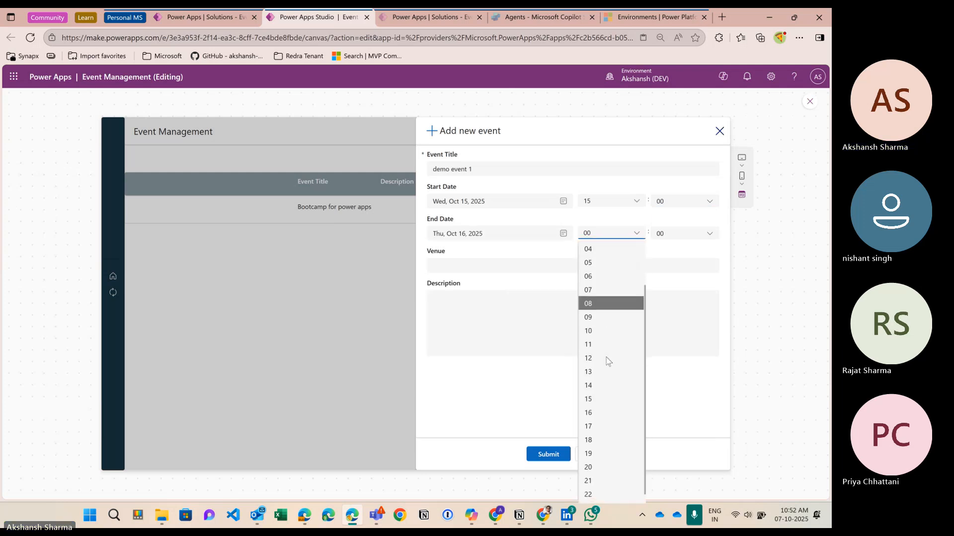
{"action": "left_click", "coordinate": [496, 263]}
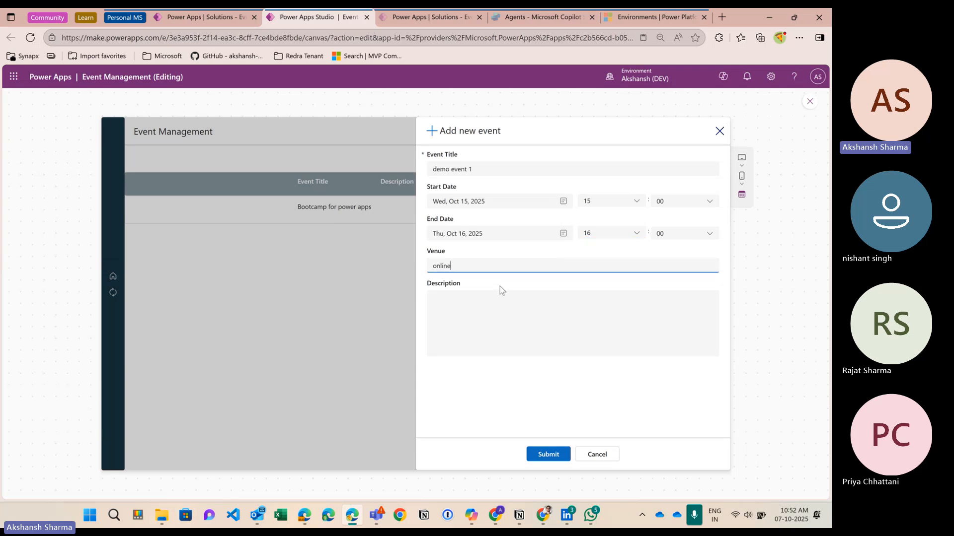
{"action": "left_click", "coordinate": [502, 296]}
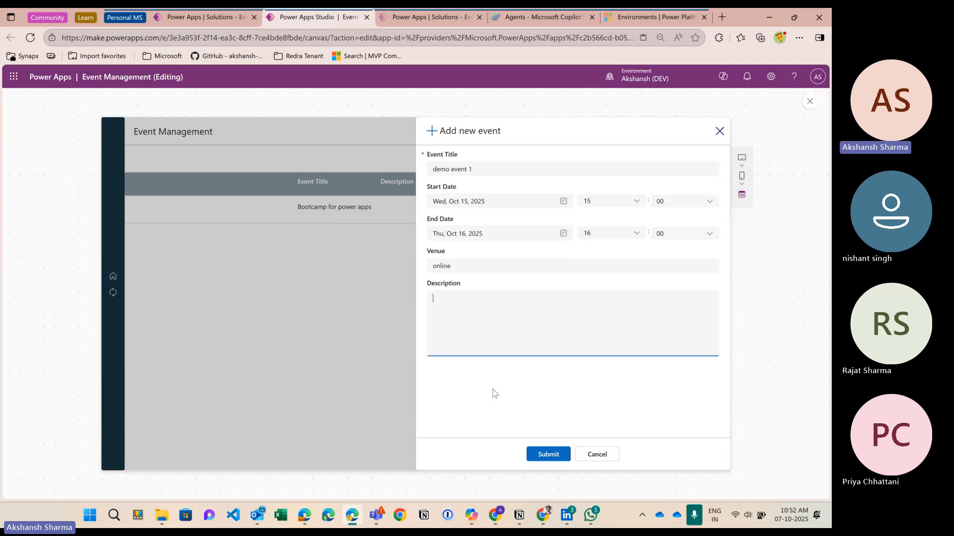
{"action": "type", "text": "demo event to showcase"}
{"action": "left_click", "coordinate": [523, 391]}
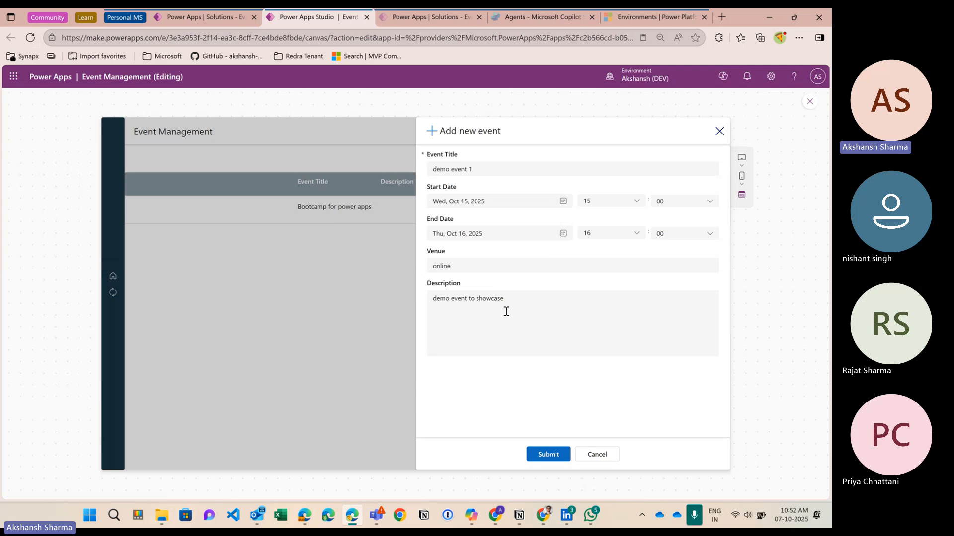
Step: Close the preview and give the Submit button (ButtonCanvas5) the teal colour palette
{"action": "left_click", "coordinate": [809, 103]}
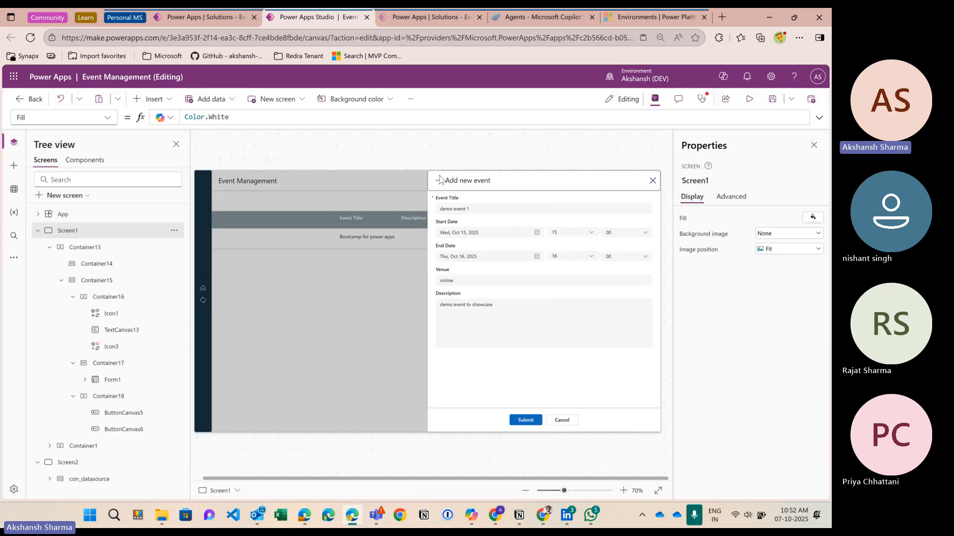
{"action": "left_click", "coordinate": [806, 327]}
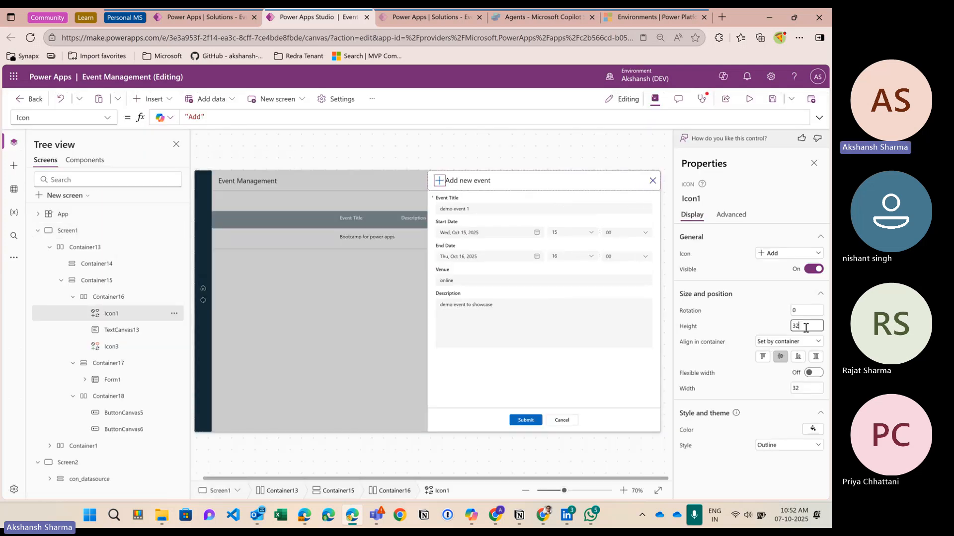
{"action": "left_click", "coordinate": [653, 182]}
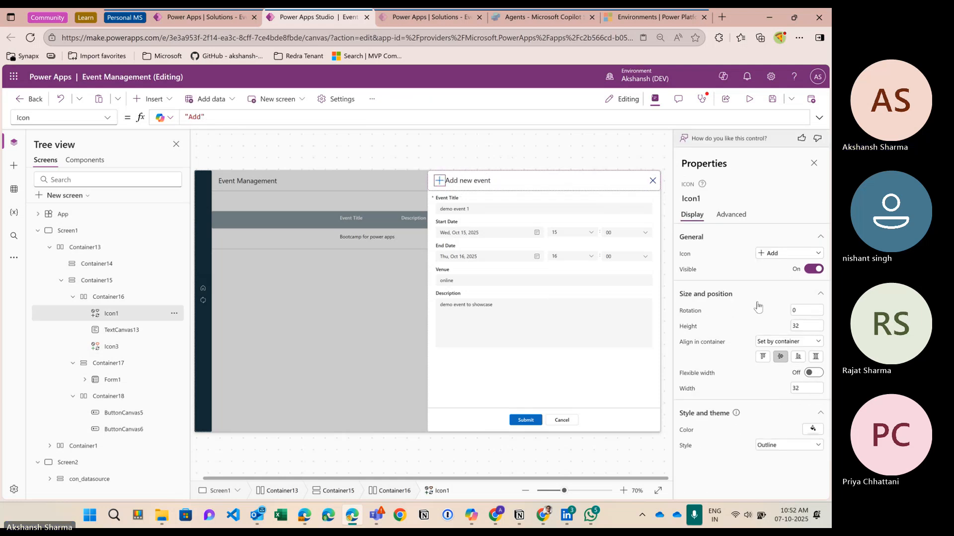
{"action": "left_click", "coordinate": [527, 422]}
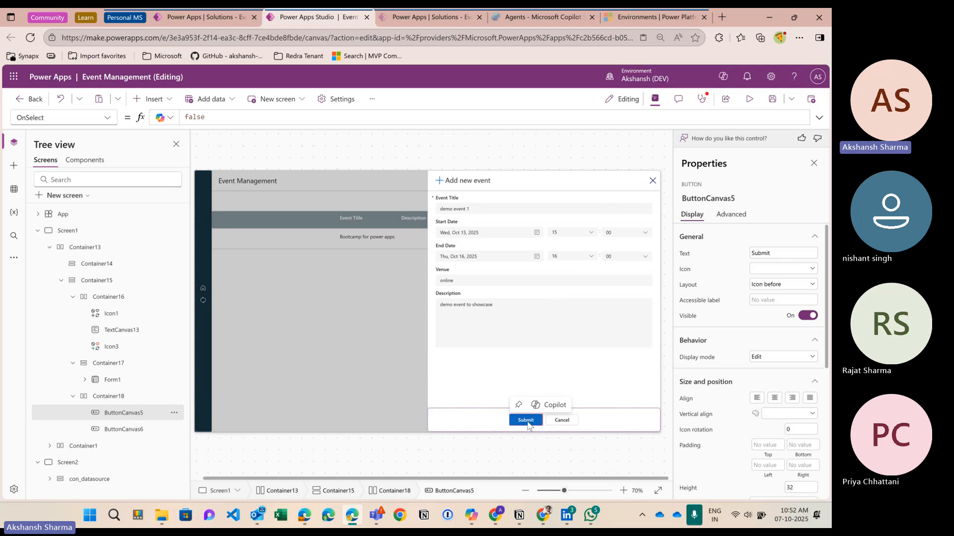
{"action": "scroll", "coordinate": [789, 402], "scroll_direction": "down", "scroll_amount": 5}
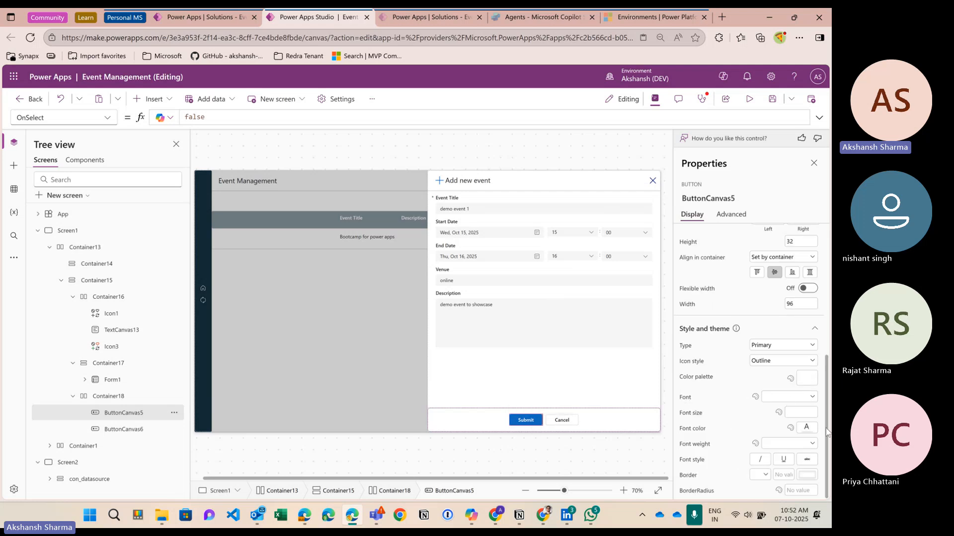
{"action": "left_click", "coordinate": [806, 378]}
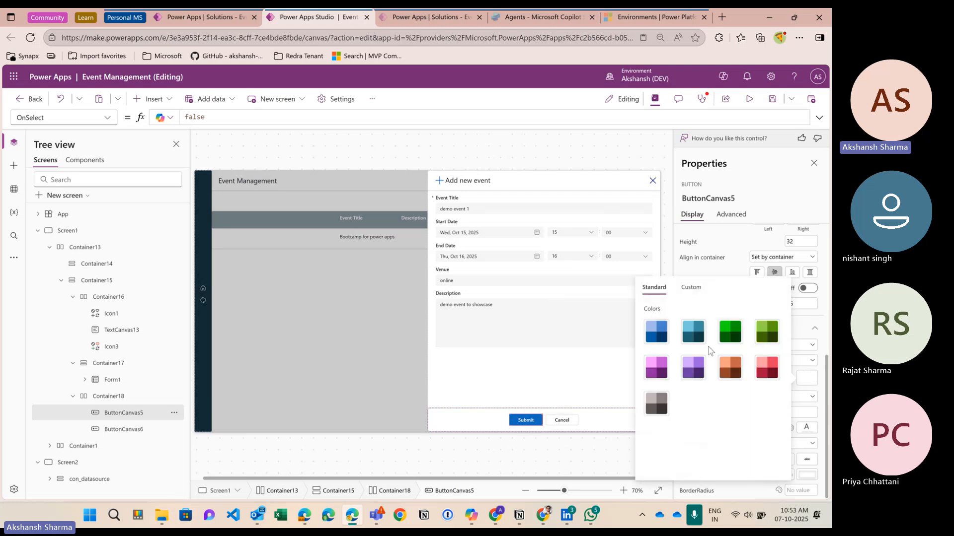
{"action": "left_click", "coordinate": [693, 332]}
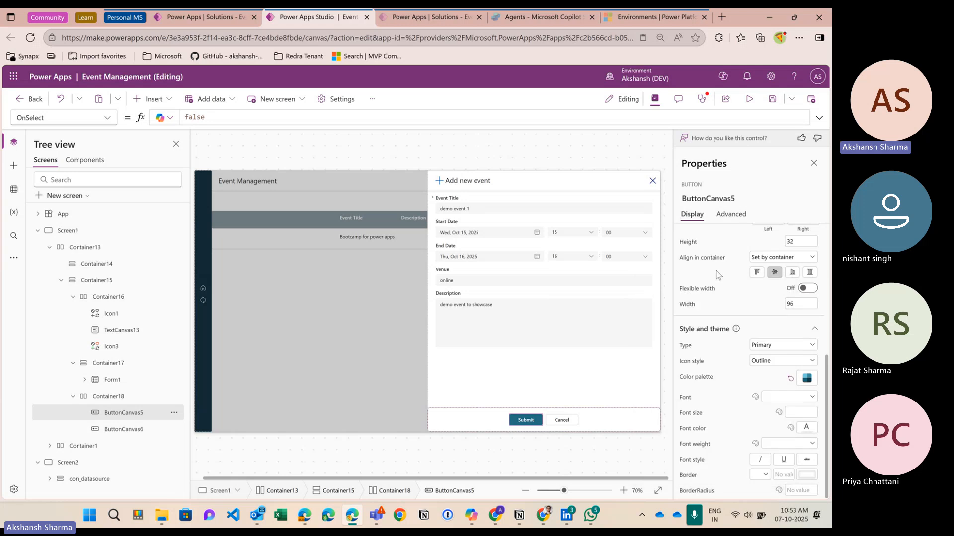
{"action": "left_click", "coordinate": [536, 423]}
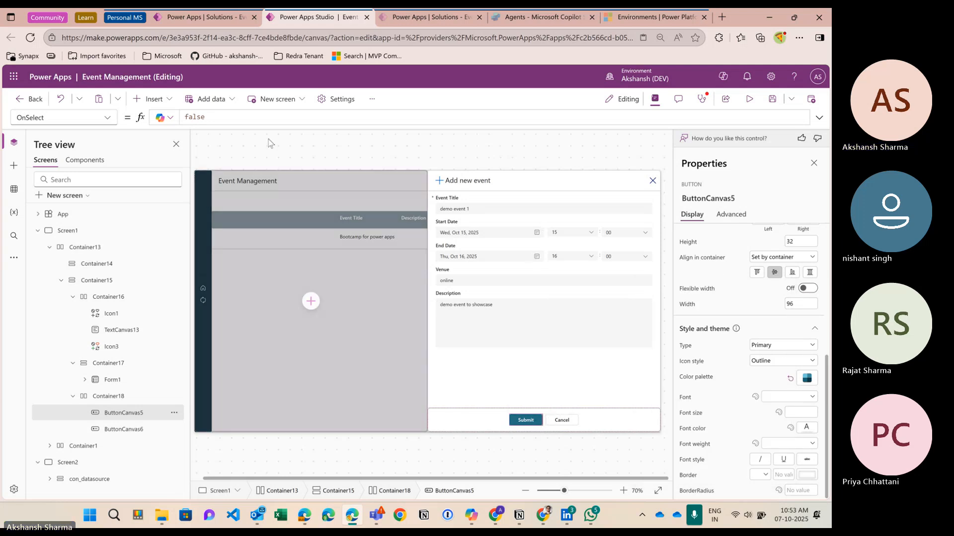
Step: Set Submit's OnSelect to SubmitForm(Form1);UpdateContext({lvar_ShowAddEventForm:false});ResetForm(Form1), then preview the app
{"action": "left_click", "coordinate": [221, 121]}
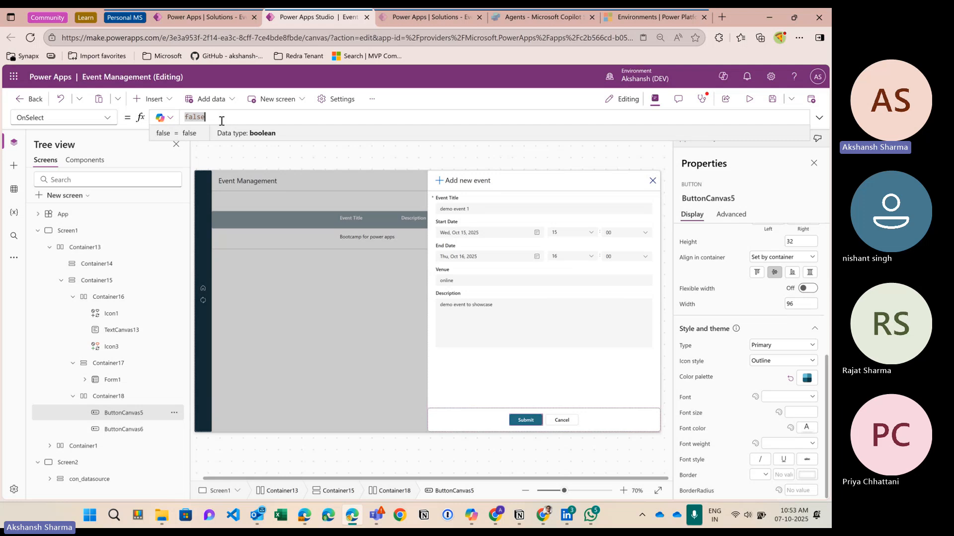
{"action": "type", "text": "faSubmitForm("}
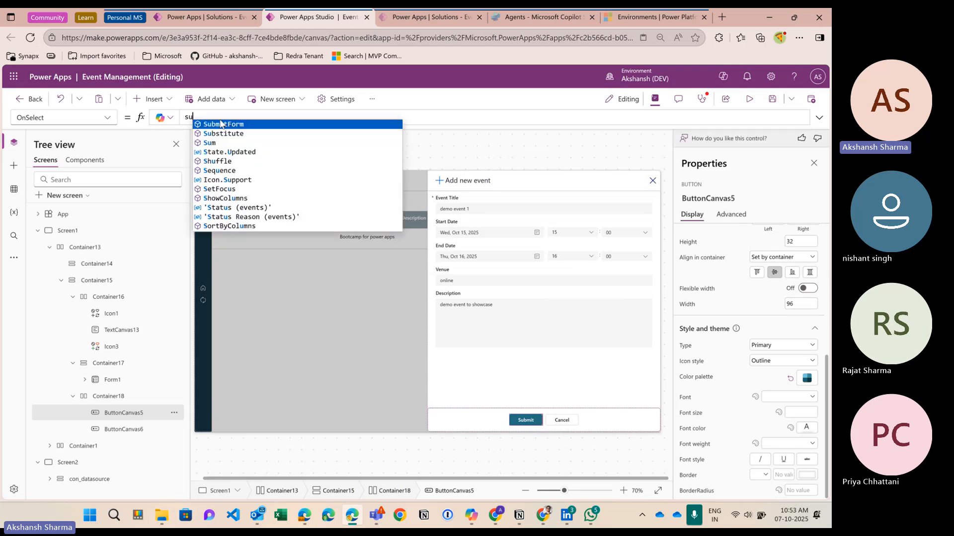
{"action": "type", "text": "Form1)"}
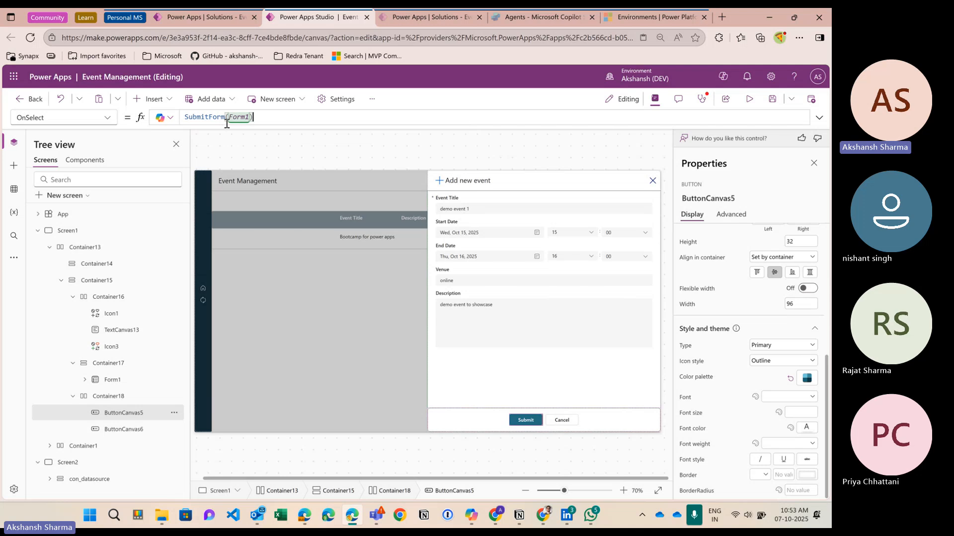
{"action": "left_click_drag", "start_coordinate": [245, 127], "coordinate": [247, 147]}
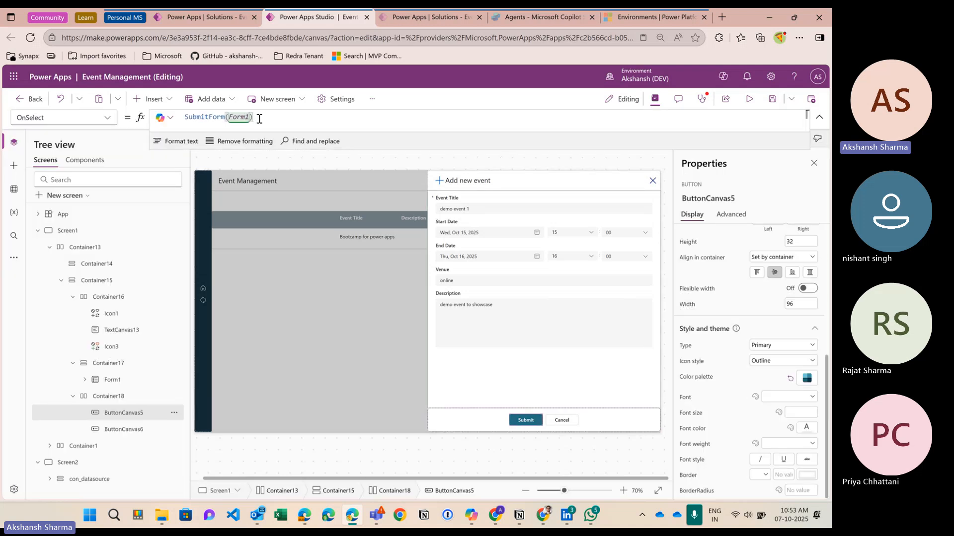
{"action": "type", "text": ";UpdateContext("}
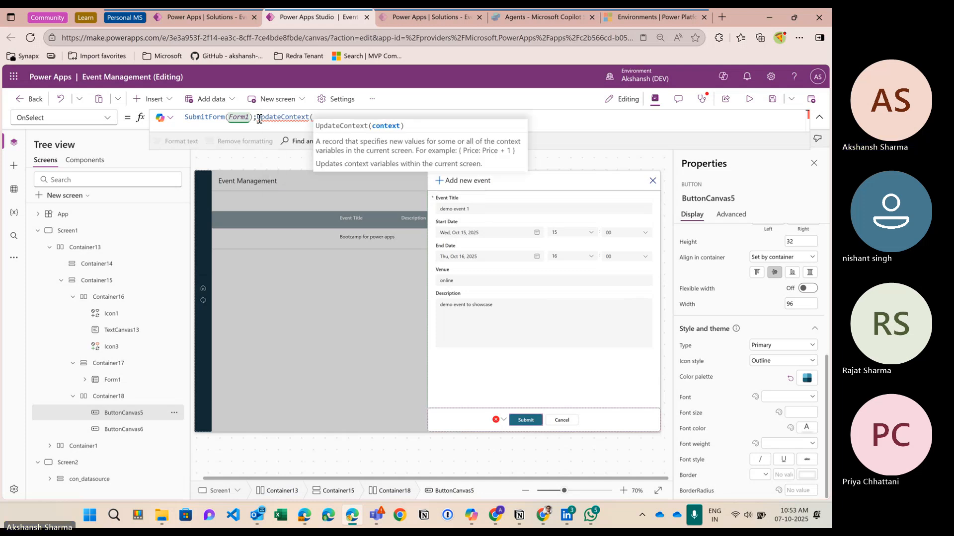
{"action": "type", "text": "{l"}
{"action": "key", "text": "Tab"}
{"action": "type", "text": "fals"}
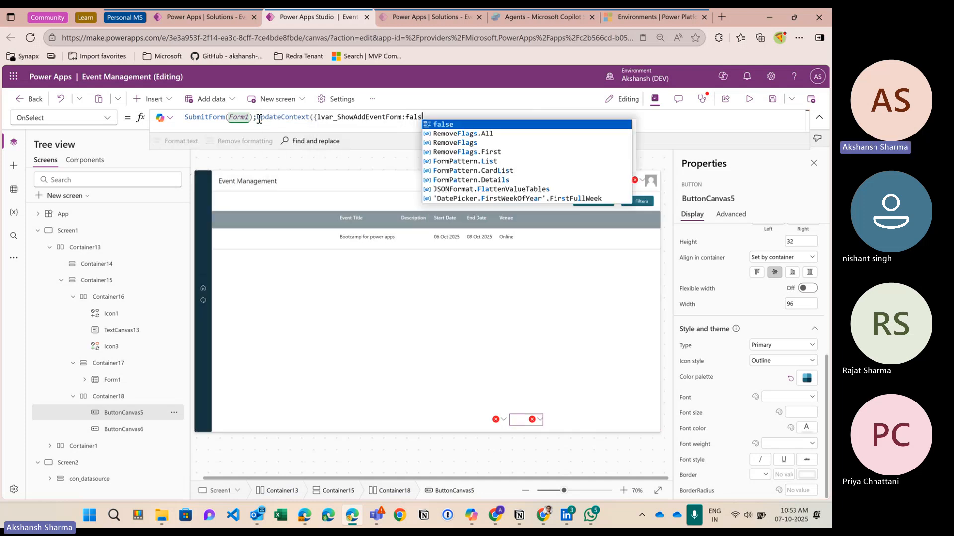
{"action": "type", "text": "e})"}
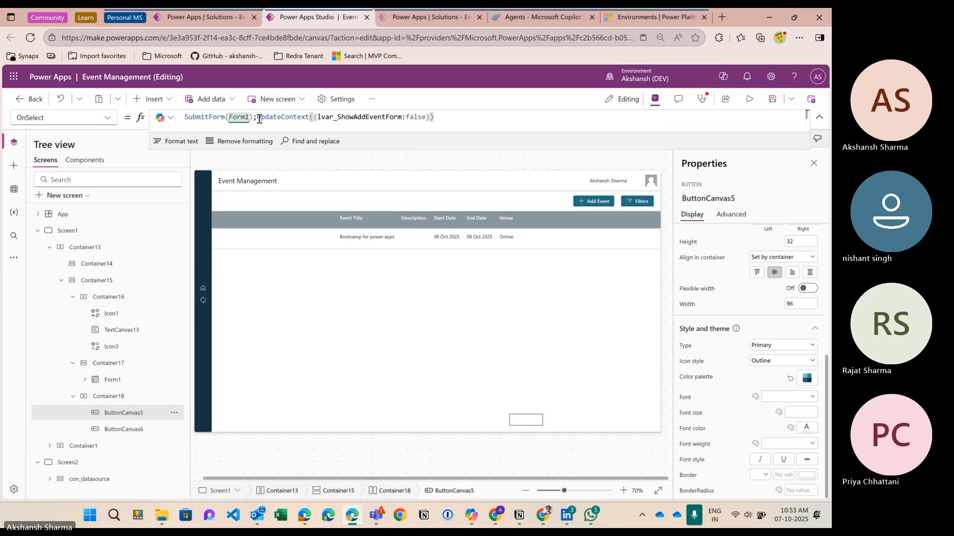
{"action": "type", "text": ";reset"}
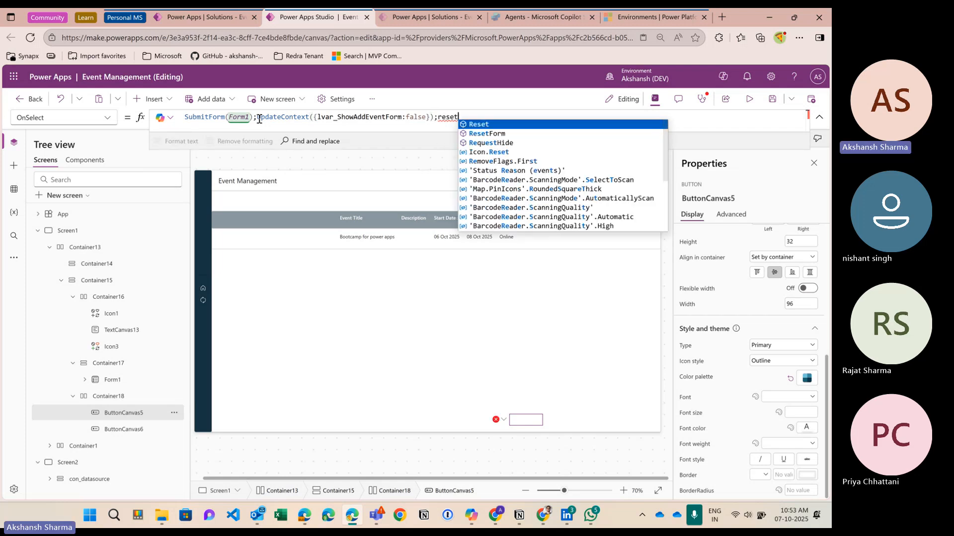
{"action": "key", "text": "Down"}
{"action": "key", "text": "Tab"}
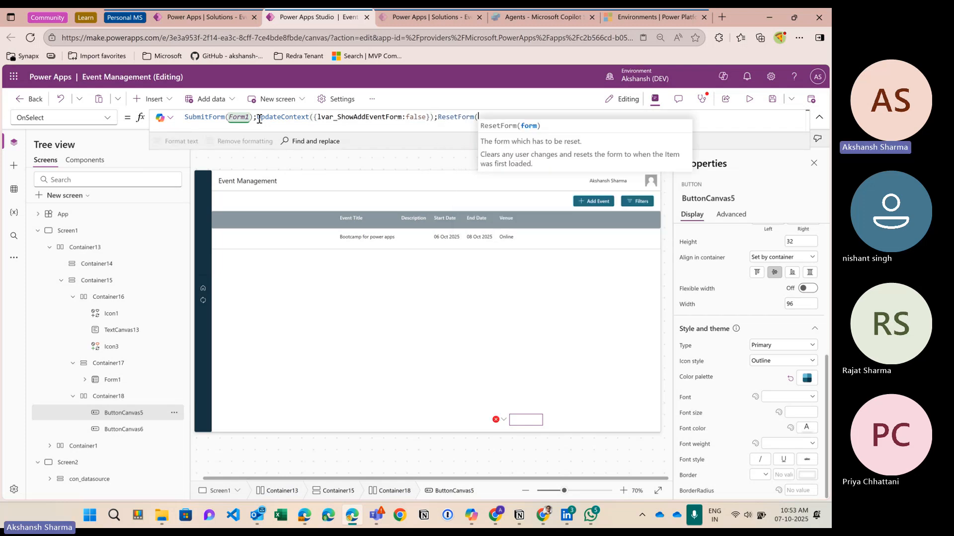
{"action": "type", "text": "Form1"}
{"action": "key", "text": "Tab"}
{"action": "type", "text": ")"}
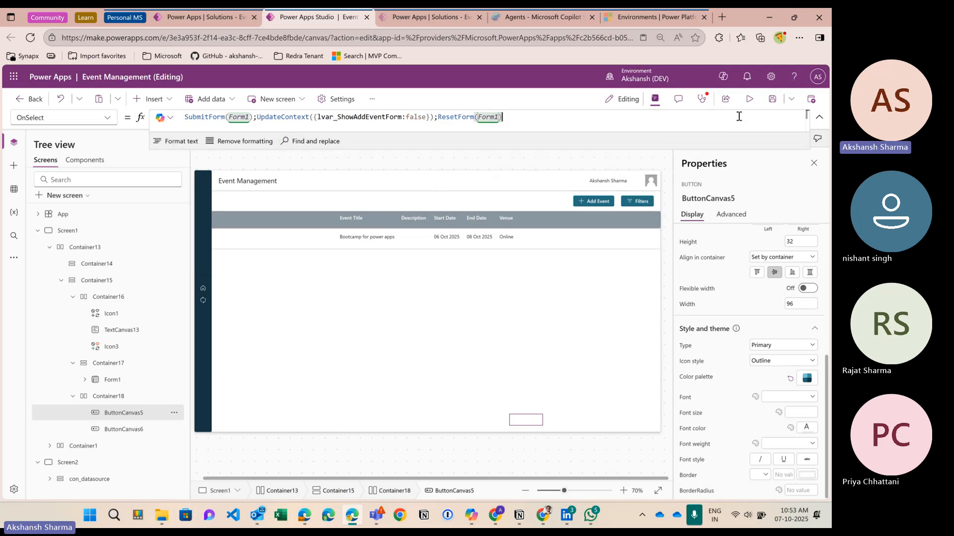
{"action": "left_click", "coordinate": [750, 100]}
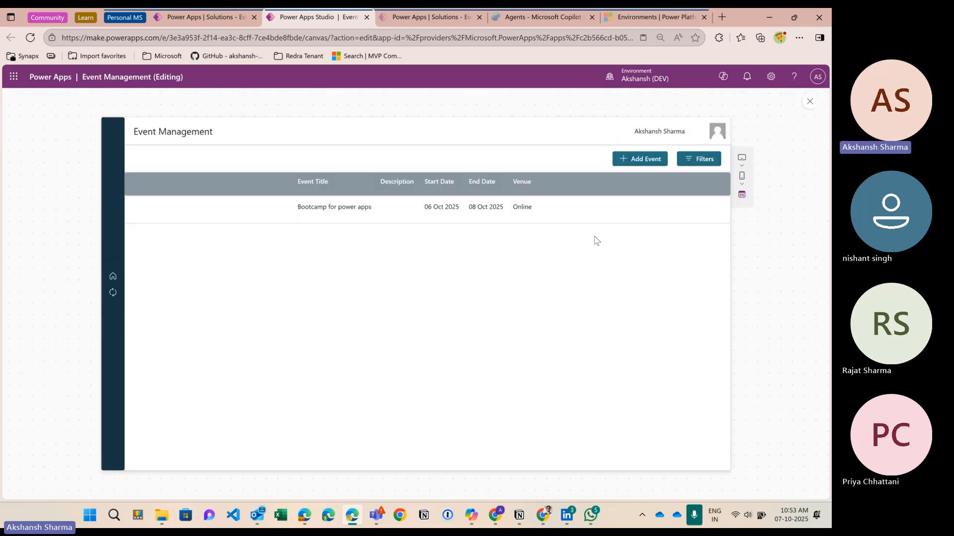
Step: Submit demo event 1 (15–16 Oct 2025, online) through the preview form, then return to editing
{"action": "left_click", "coordinate": [629, 163]}
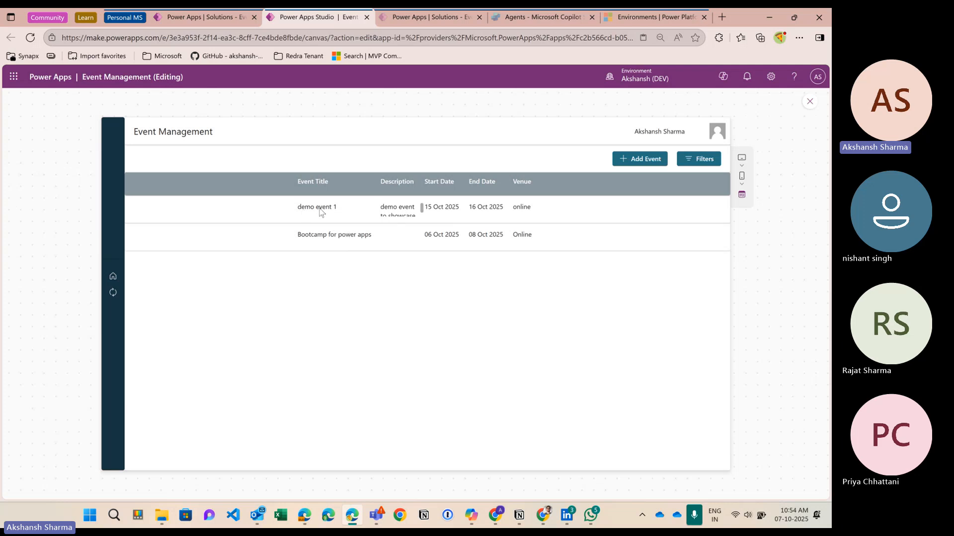
{"action": "left_click", "coordinate": [809, 101]}
Step: Set the width of the Description cell and the Description header to 220
{"action": "left_click", "coordinate": [418, 240]}
{"action": "scroll", "coordinate": [795, 348], "scroll_direction": "down", "scroll_amount": 5}
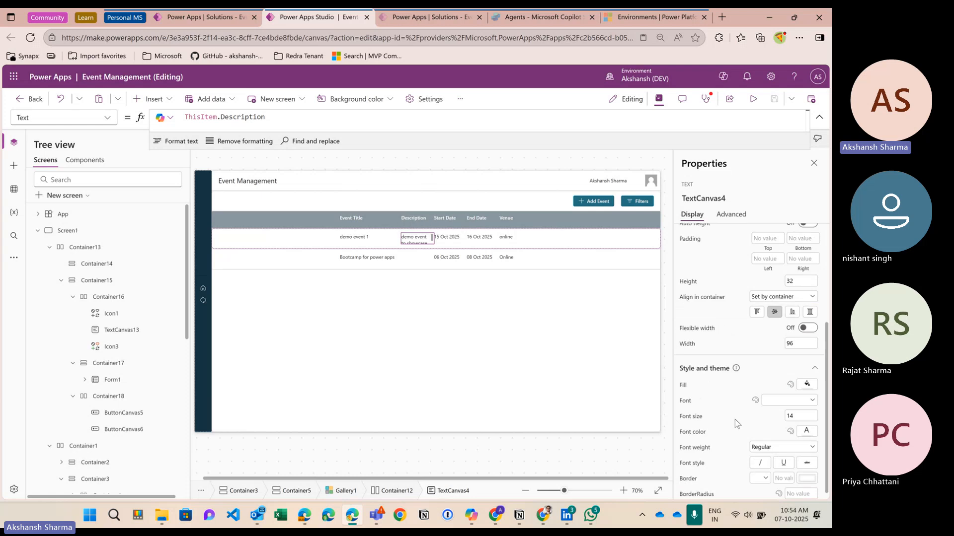
{"action": "left_click", "coordinate": [805, 340]}
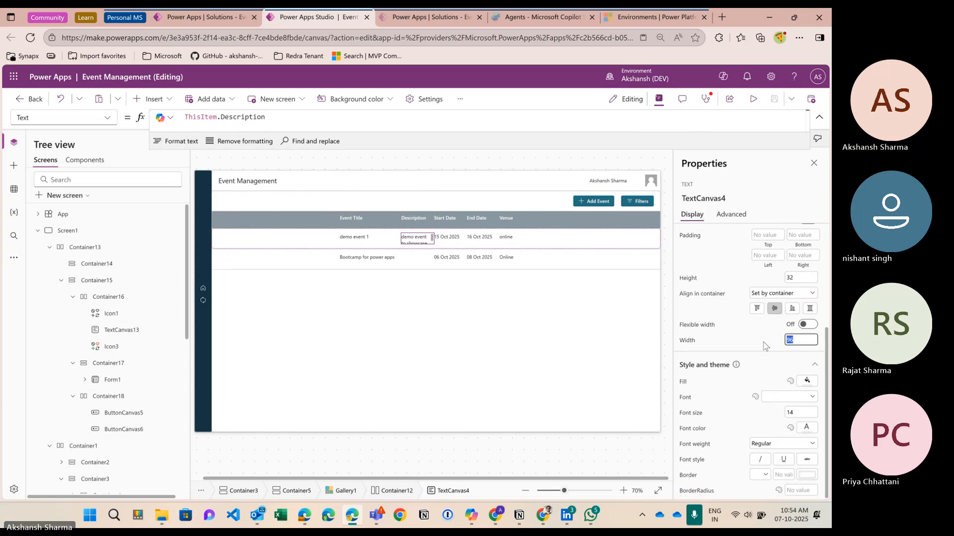
{"action": "key", "text": "Return"}
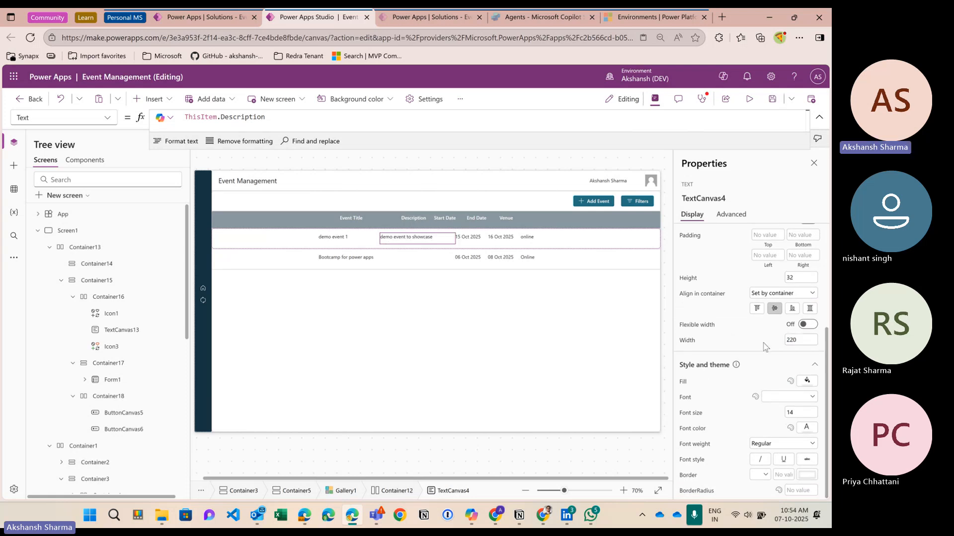
{"action": "left_click", "coordinate": [415, 221]}
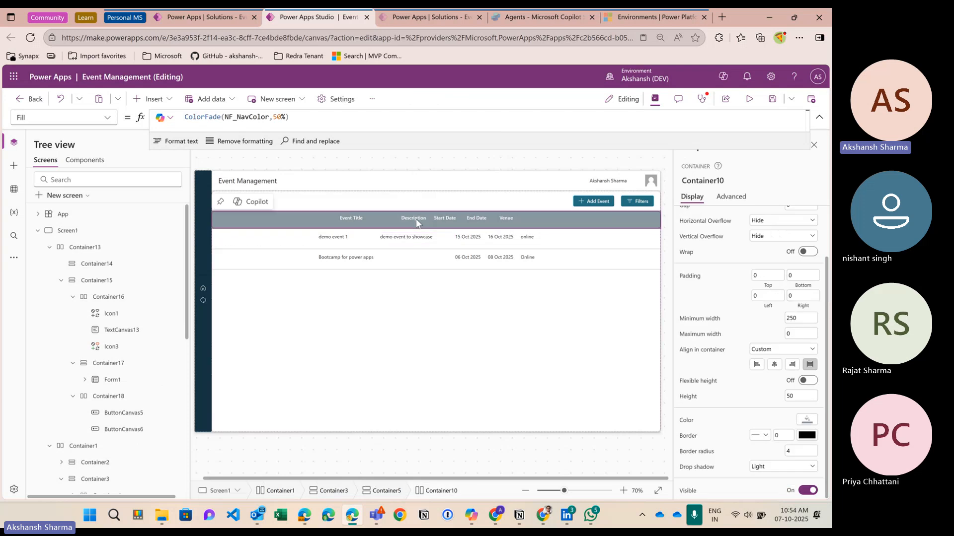
{"action": "left_click", "coordinate": [417, 222]}
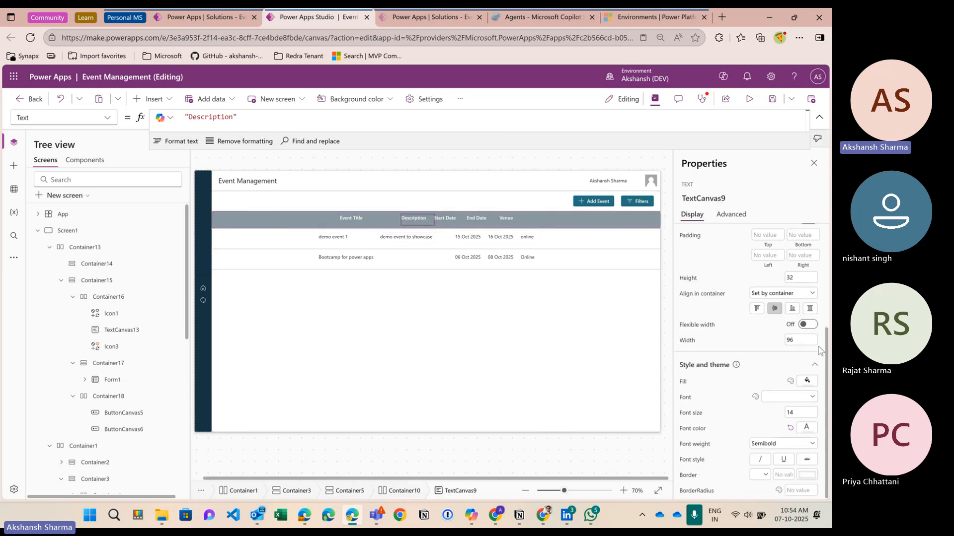
{"action": "left_click_drag", "start_coordinate": [802, 340], "coordinate": [775, 340]}
{"action": "type", "text": "220"}
{"action": "key", "text": "Return"}
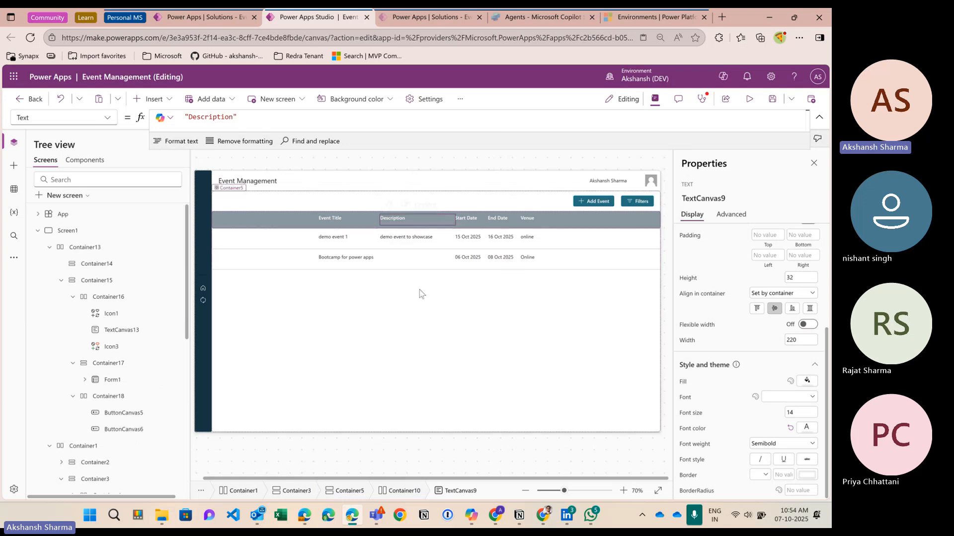
Step: Justify the header row and the gallery row horizontally to Start
{"action": "left_click", "coordinate": [304, 224]}
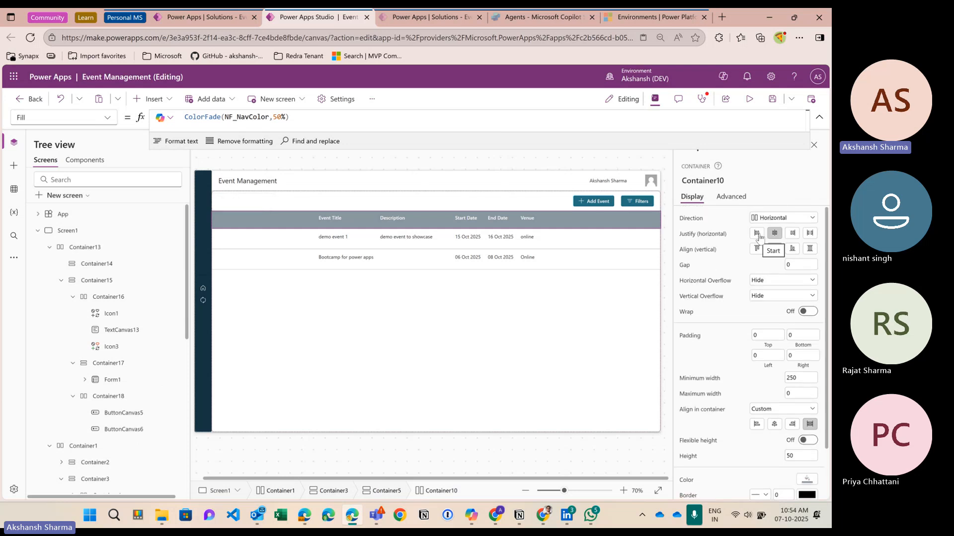
{"action": "left_click", "coordinate": [757, 233]}
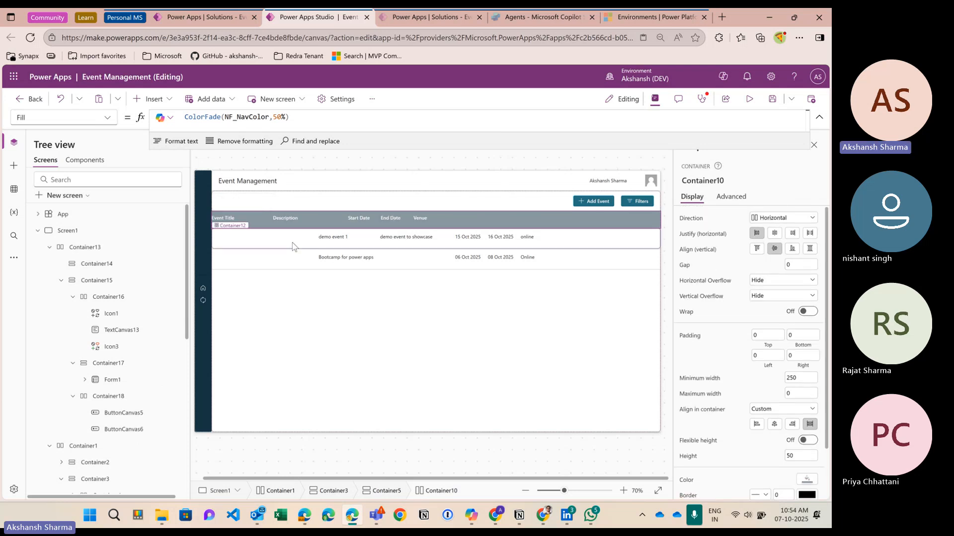
{"action": "left_click", "coordinate": [292, 244]}
{"action": "left_click", "coordinate": [757, 233]}
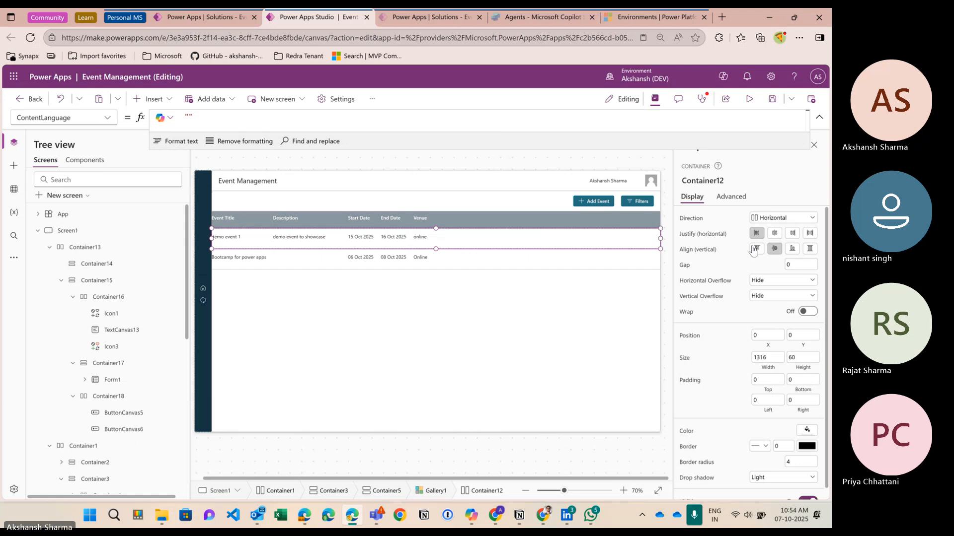
Step: Give the header row and the gallery row a left padding of 30
{"action": "left_click", "coordinate": [440, 221]}
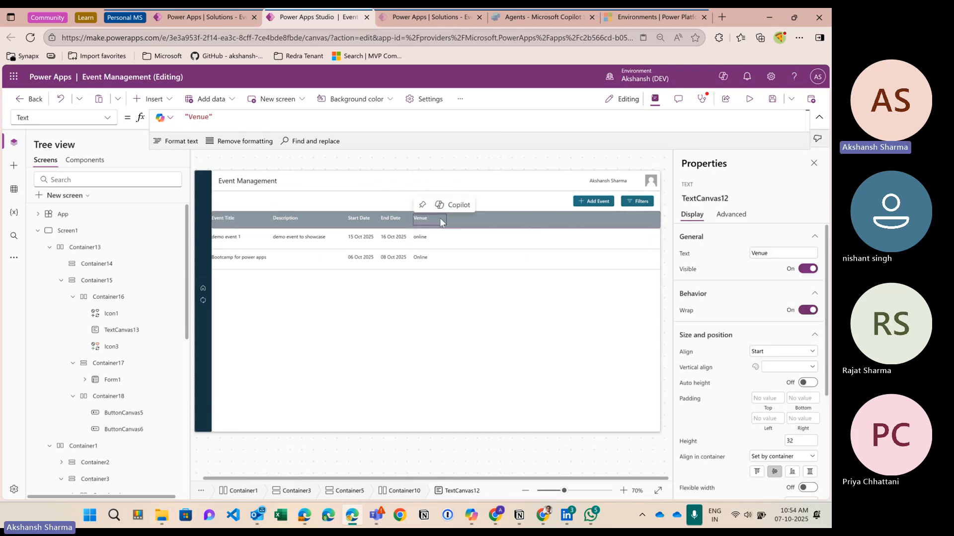
{"action": "left_click", "coordinate": [513, 226]}
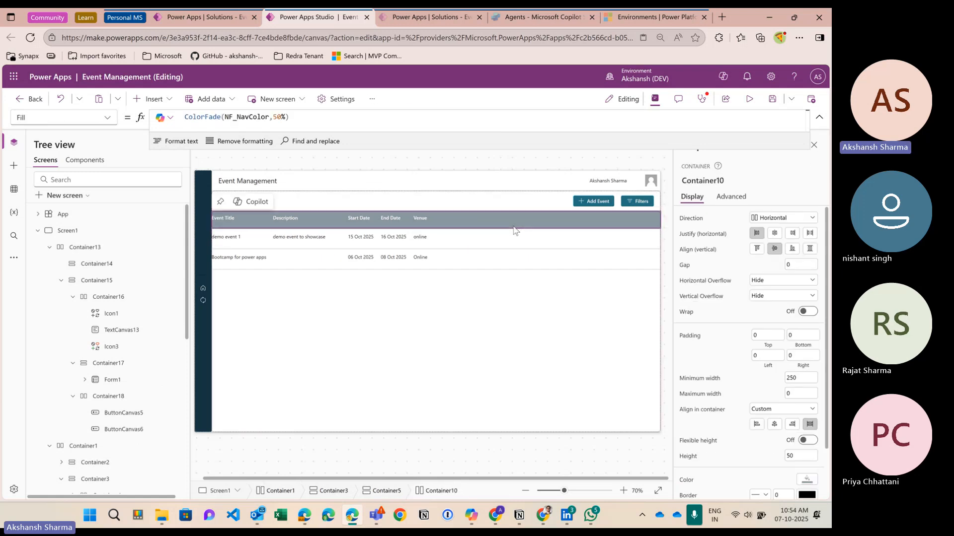
{"action": "left_click", "coordinate": [758, 356]}
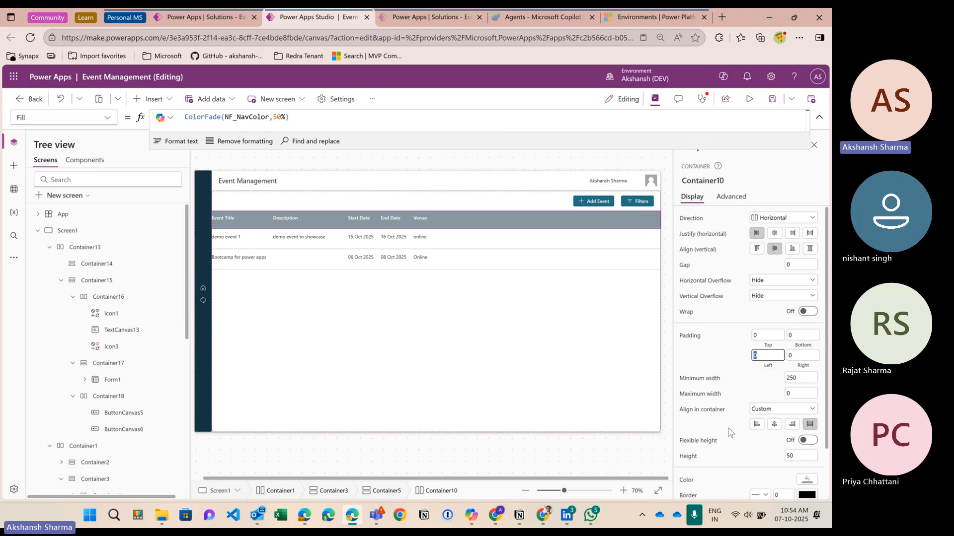
{"action": "type", "text": "30"}
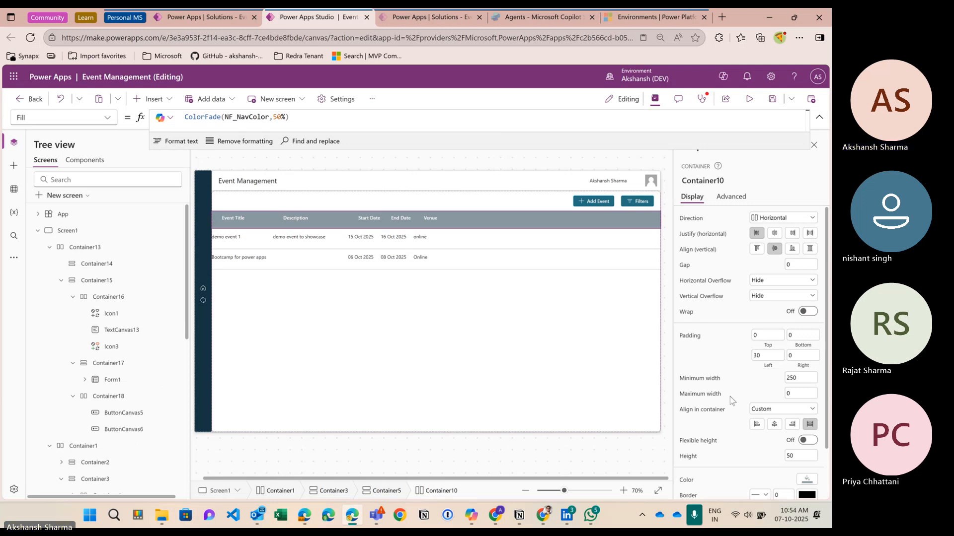
{"action": "left_click", "coordinate": [472, 243]}
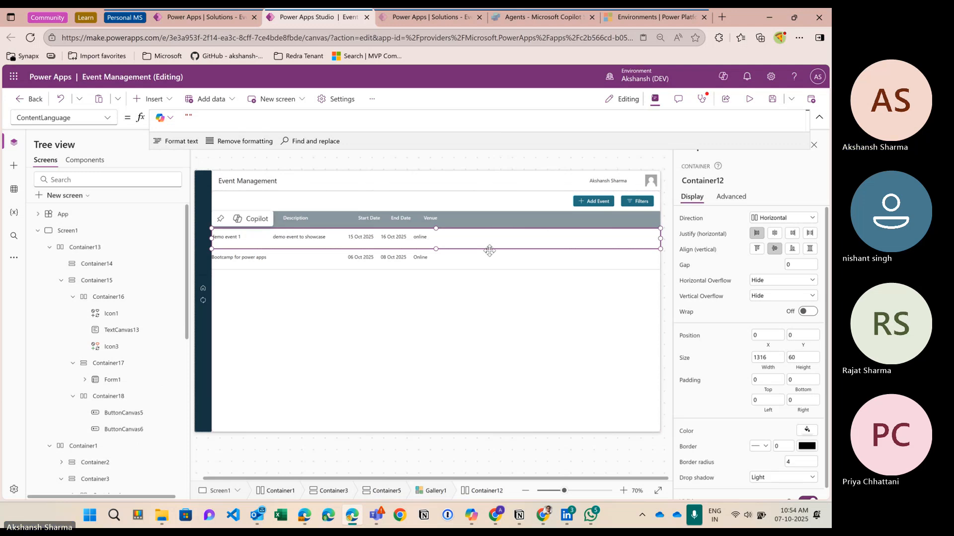
{"action": "left_click", "coordinate": [769, 401]}
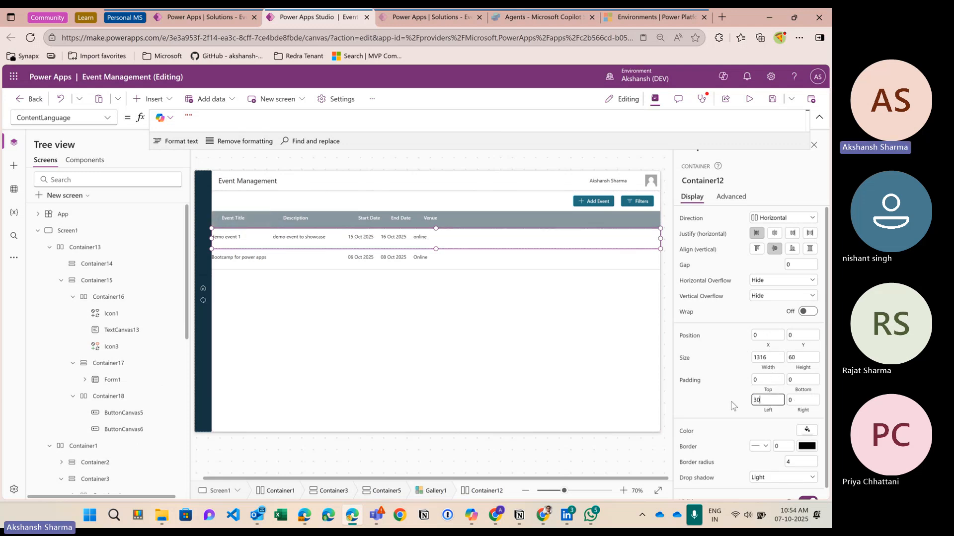
{"action": "left_click", "coordinate": [732, 406]}
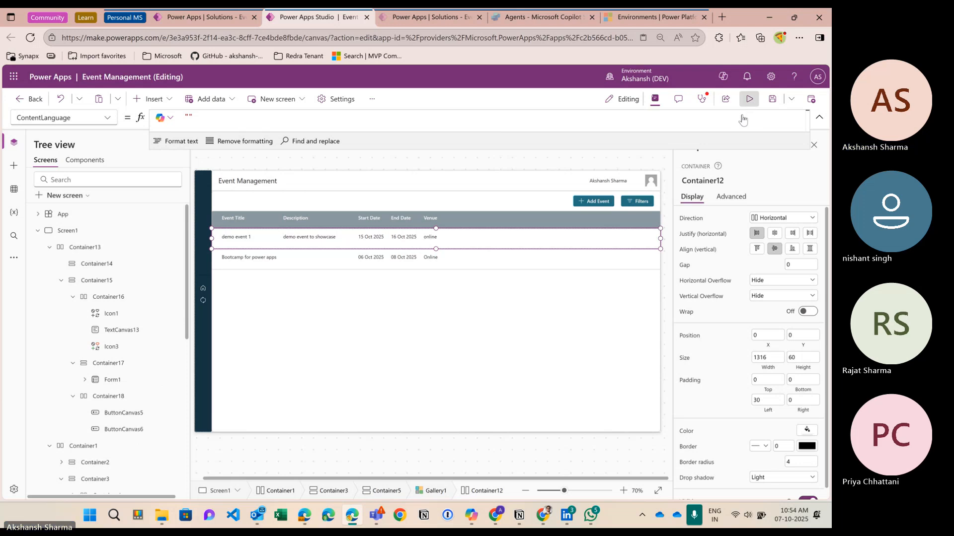
Step: Preview the app to check that the events table is indented and left-aligned
{"action": "left_click", "coordinate": [749, 99]}
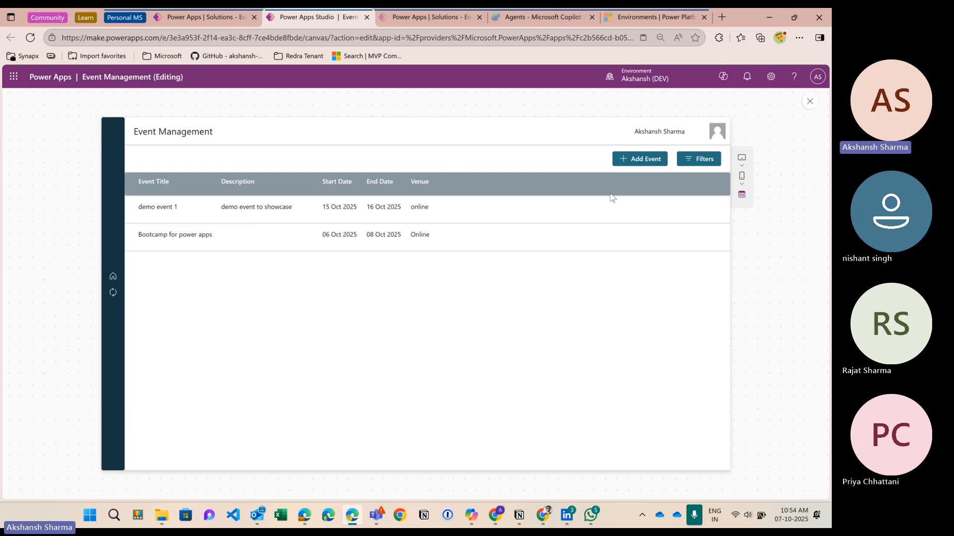
Step: Add four new Text cells to the gallery row container
{"action": "left_click", "coordinate": [809, 103]}
{"action": "left_click", "coordinate": [437, 238]}
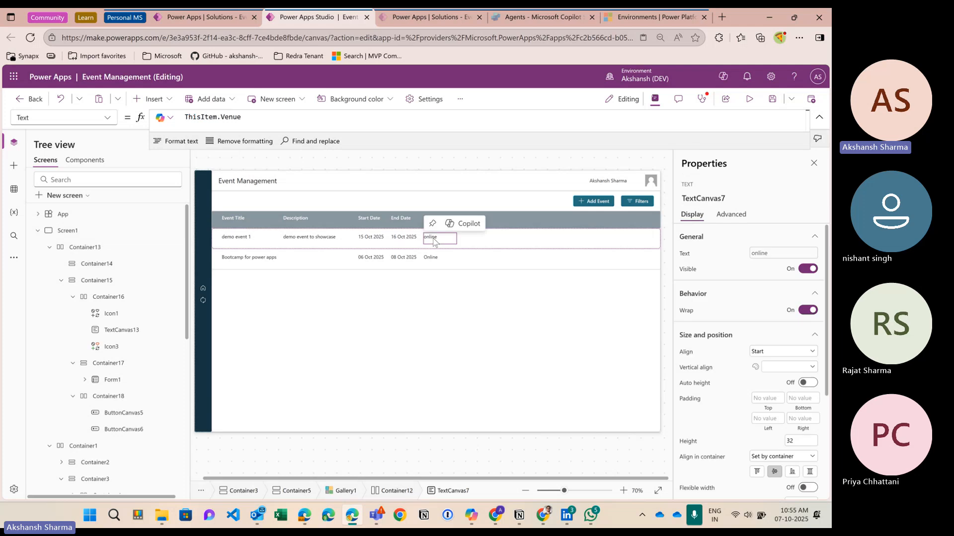
{"action": "scroll", "coordinate": [131, 308], "scroll_direction": "down", "scroll_amount": 10}
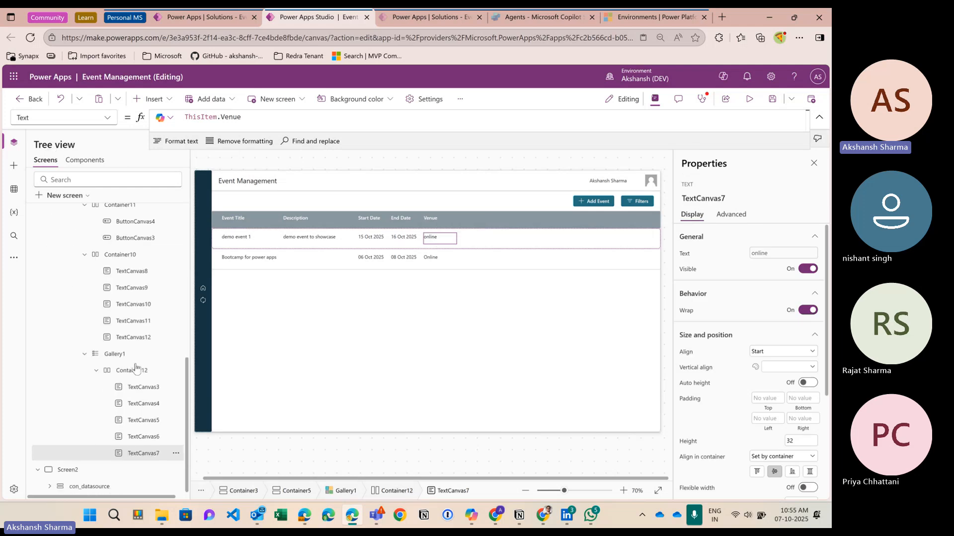
{"action": "left_click", "coordinate": [139, 371]}
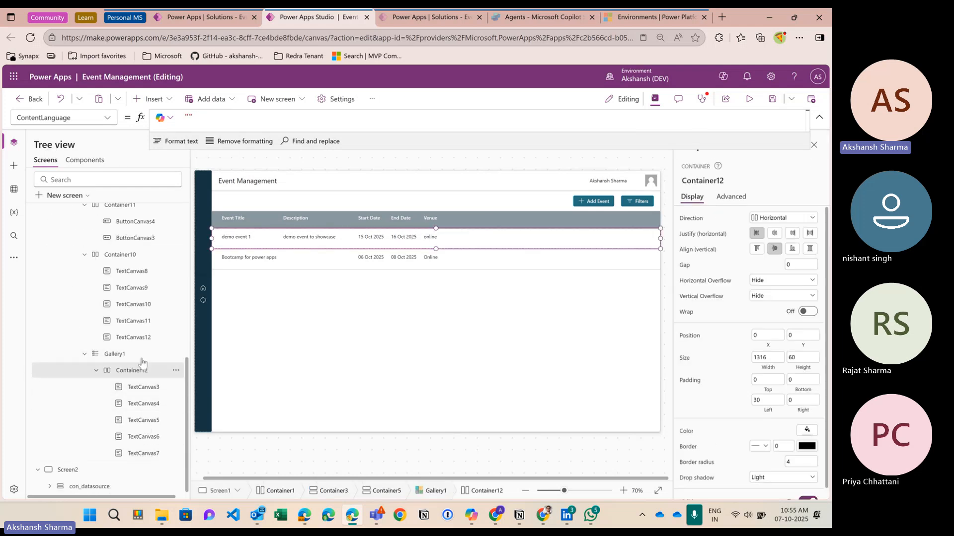
{"action": "left_click", "coordinate": [171, 98]}
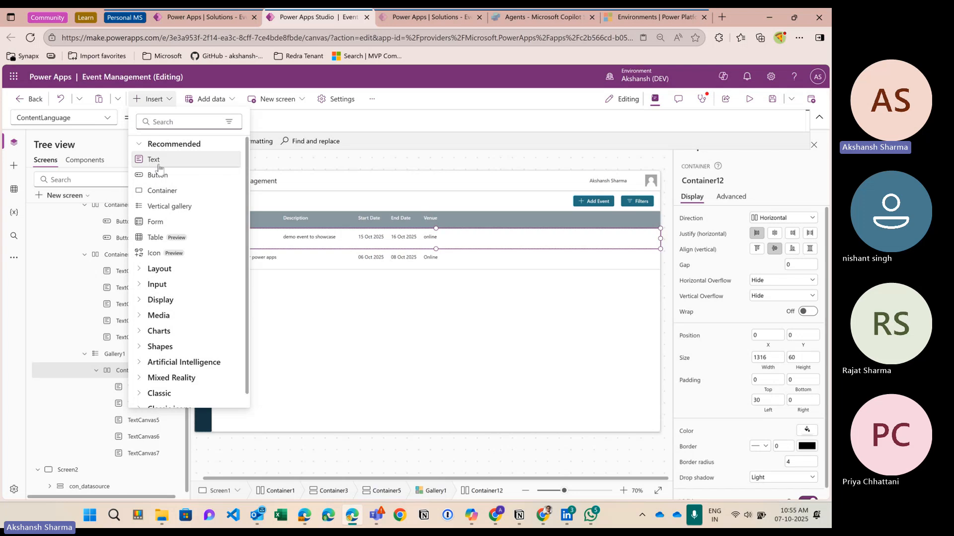
{"action": "left_click", "coordinate": [158, 164]}
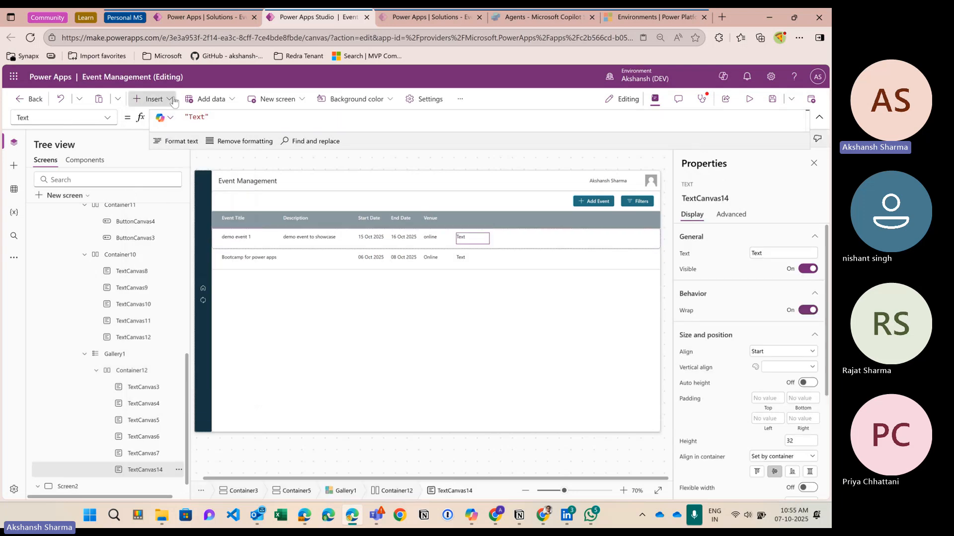
{"action": "left_click", "coordinate": [152, 99]}
{"action": "left_click", "coordinate": [163, 164]}
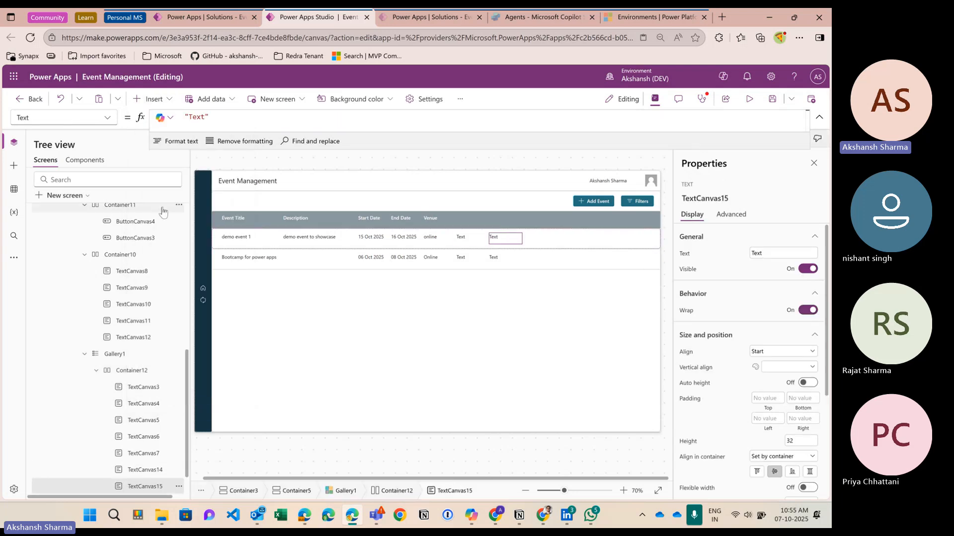
{"action": "left_click", "coordinate": [170, 101]}
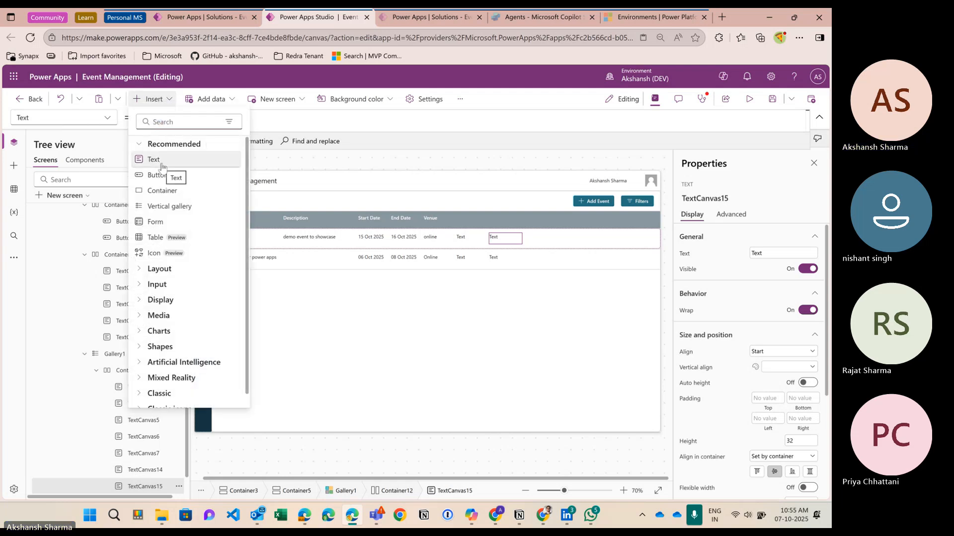
{"action": "left_click", "coordinate": [161, 164]}
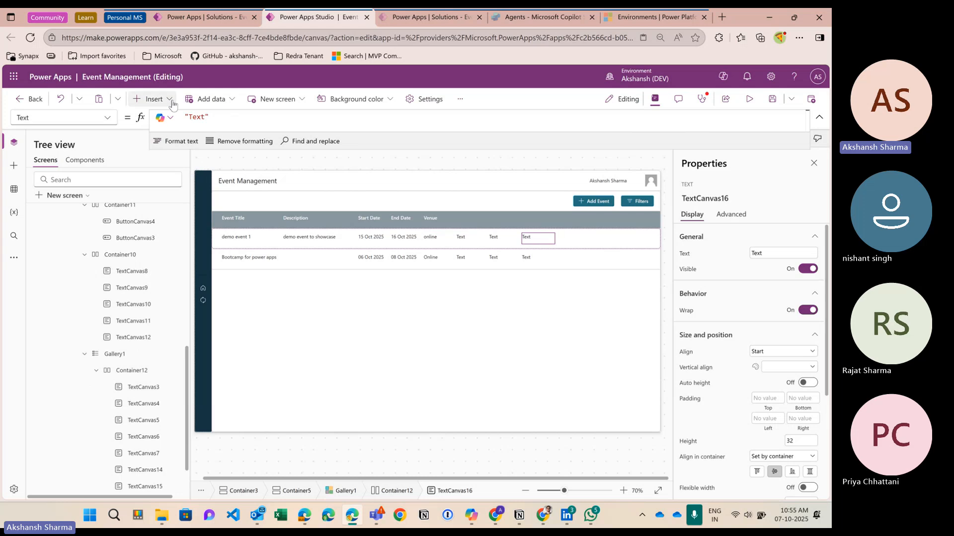
{"action": "left_click", "coordinate": [172, 101]}
{"action": "left_click", "coordinate": [161, 160]}
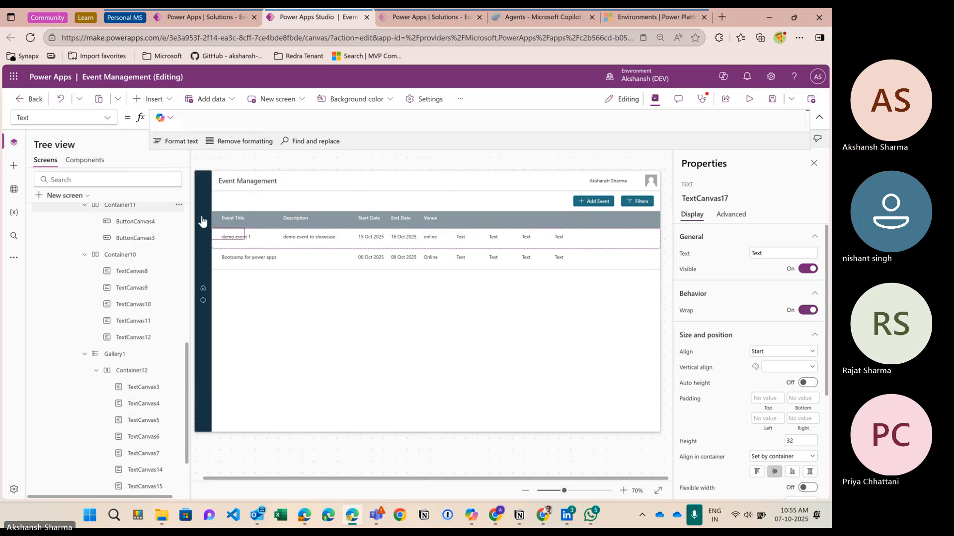
Step: Add four Text labels to the header row container after Venue
{"action": "left_click", "coordinate": [436, 223]}
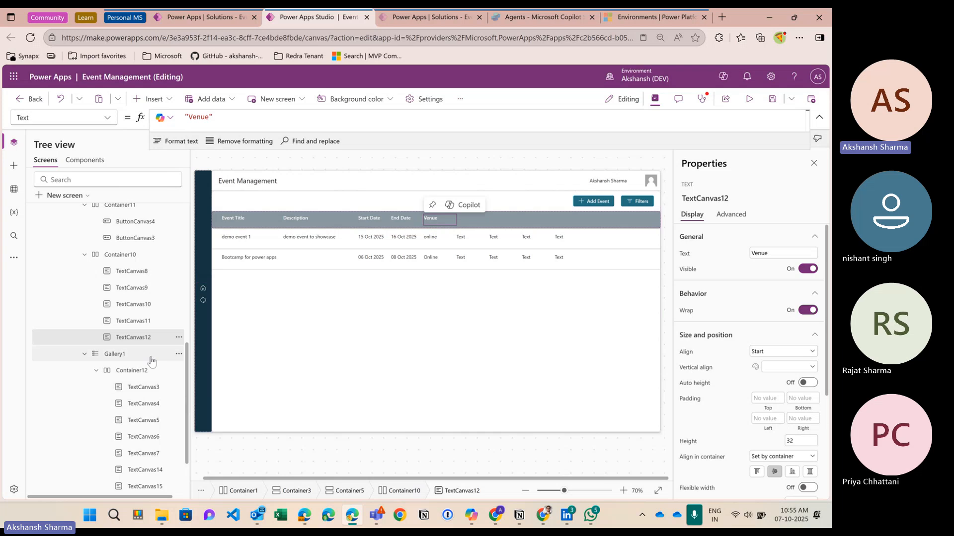
{"action": "scroll", "coordinate": [149, 348], "scroll_direction": "up", "scroll_amount": 2}
{"action": "left_click", "coordinate": [138, 310]}
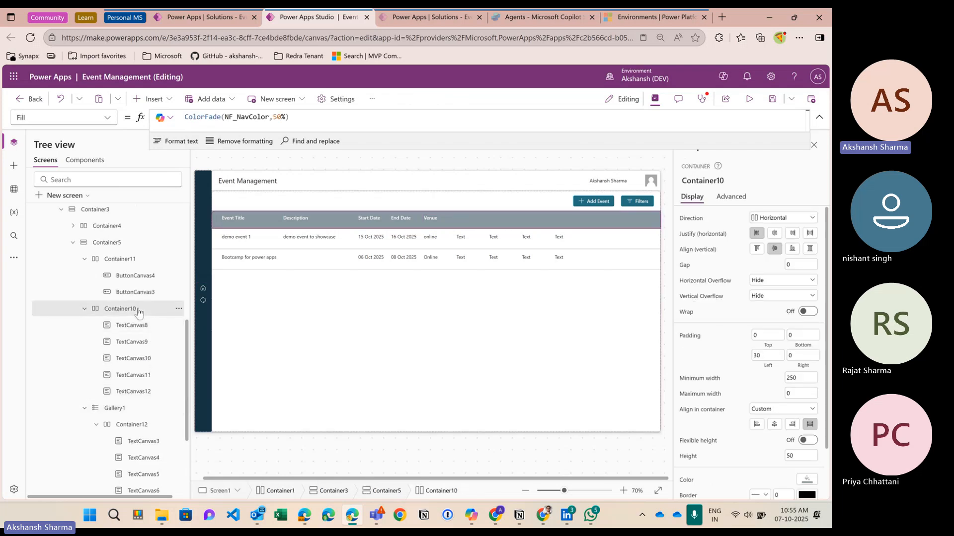
{"action": "left_click", "coordinate": [150, 99]}
{"action": "left_click", "coordinate": [155, 162]}
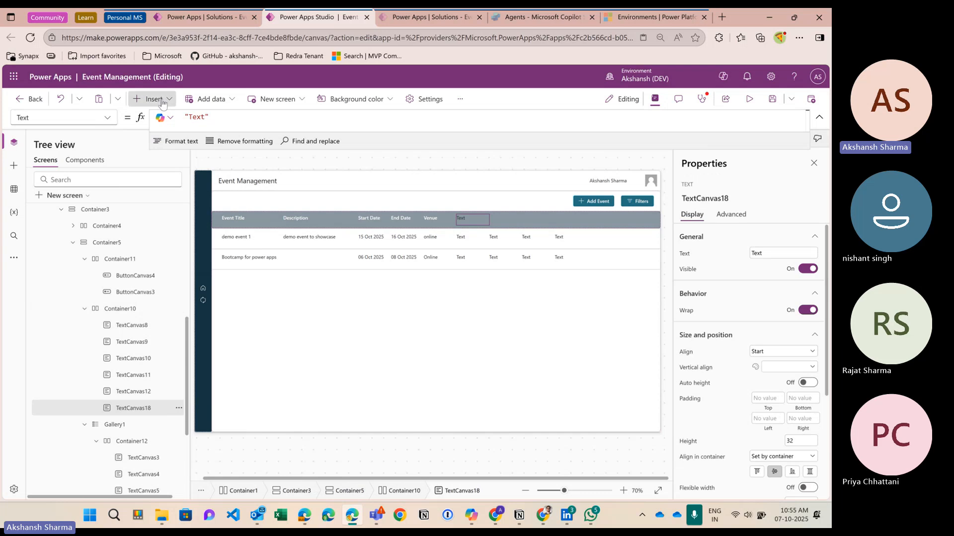
{"action": "left_click", "coordinate": [158, 99]}
{"action": "left_click", "coordinate": [160, 100]}
{"action": "left_click", "coordinate": [159, 100]}
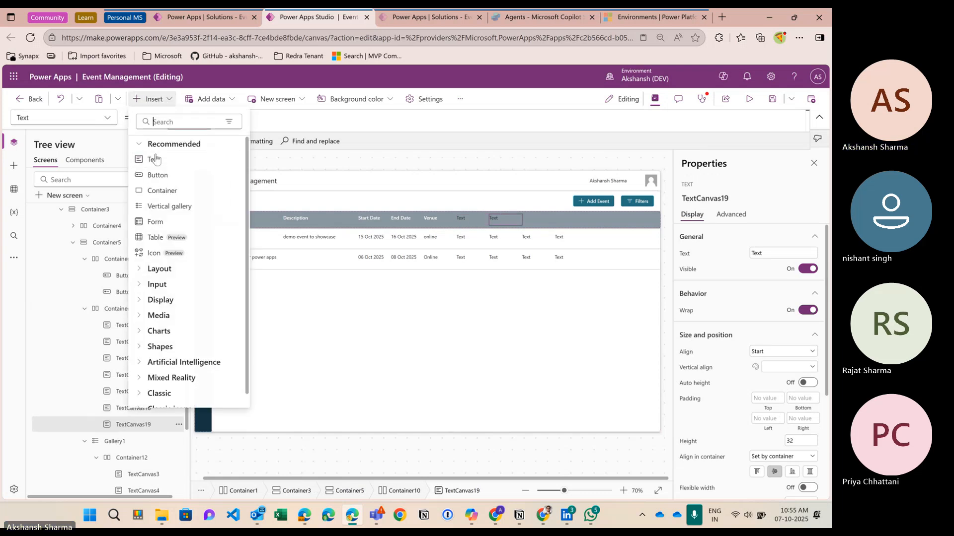
{"action": "left_click", "coordinate": [156, 160]}
{"action": "left_click", "coordinate": [158, 101]}
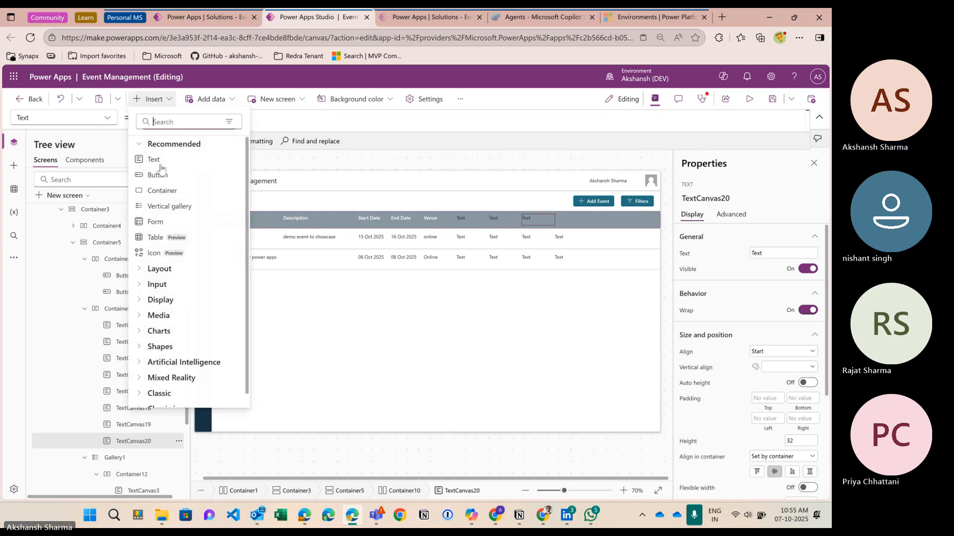
{"action": "left_click", "coordinate": [160, 160]}
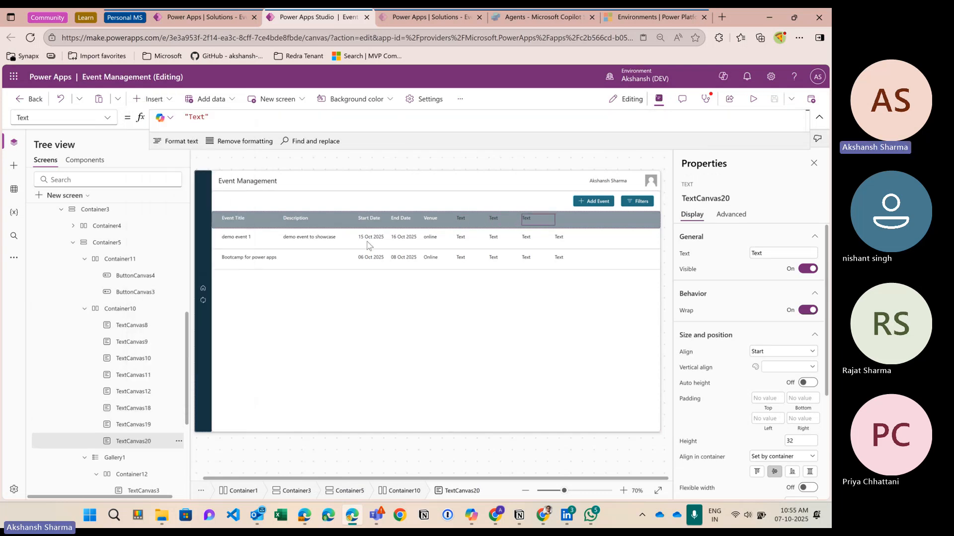
Step: Set the font colour of the four new header labels to white
{"action": "left_click", "coordinate": [464, 219]}
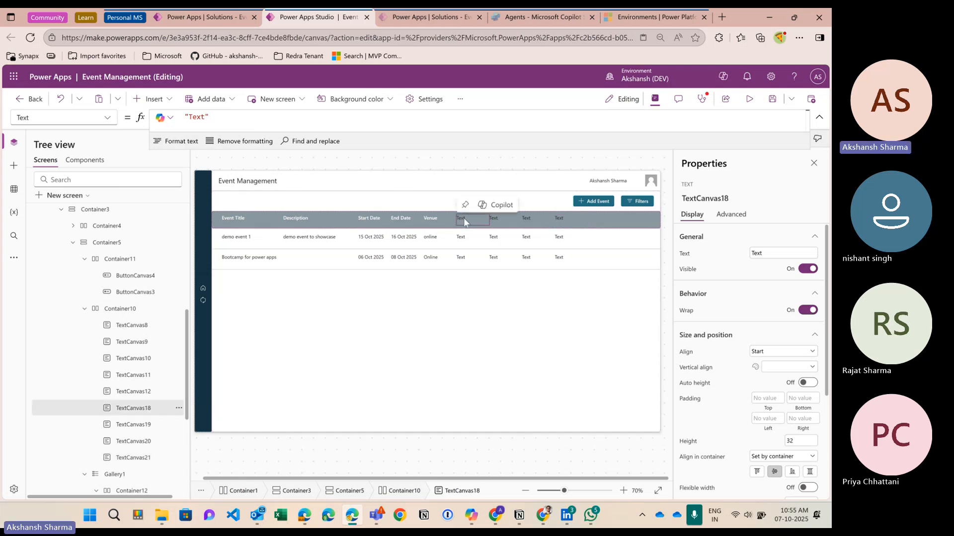
{"action": "left_click", "coordinate": [493, 220], "text": "shift"}
{"action": "left_click", "coordinate": [526, 219], "text": "shift"}
{"action": "left_click", "coordinate": [559, 219], "text": "shift"}
{"action": "scroll", "coordinate": [760, 406], "scroll_direction": "down", "scroll_amount": 3}
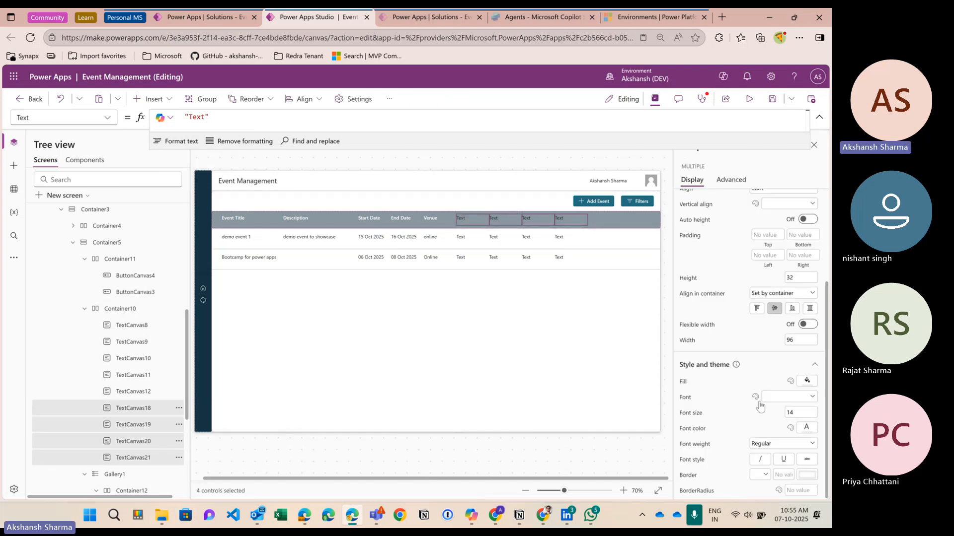
{"action": "left_click", "coordinate": [807, 428]}
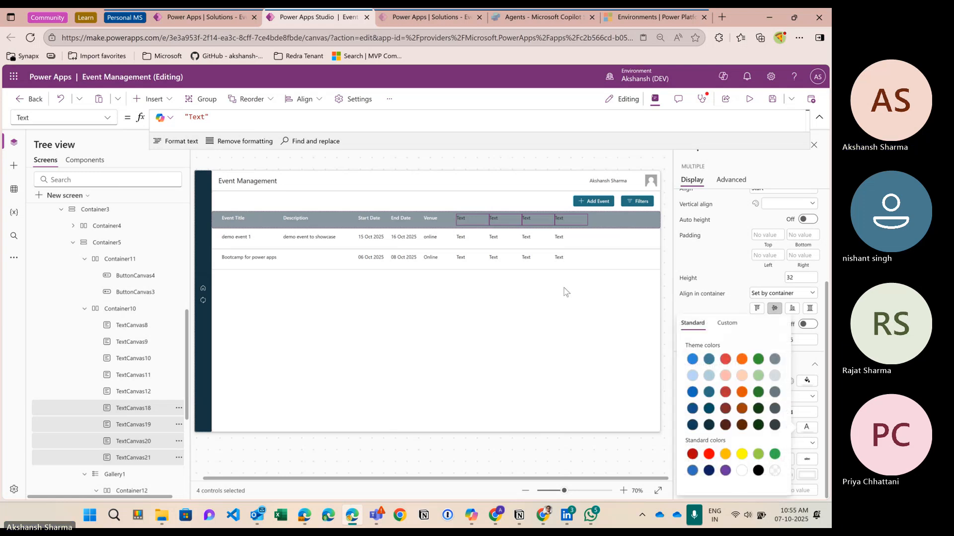
{"action": "left_click", "coordinate": [469, 225]}
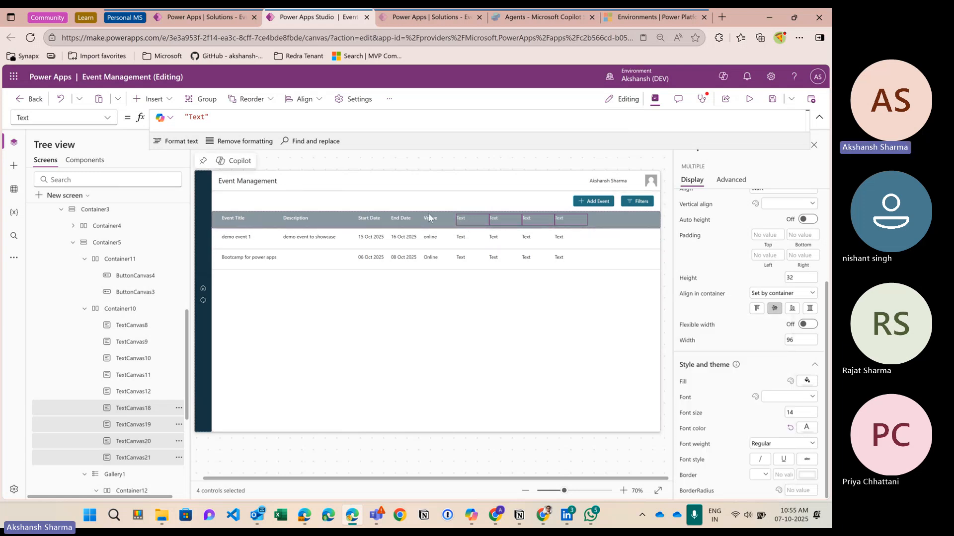
{"action": "left_click", "coordinate": [470, 219]}
Step: Change the first two new header labels' text to "Created By" and "Created On"
{"action": "double_click", "coordinate": [213, 118]}
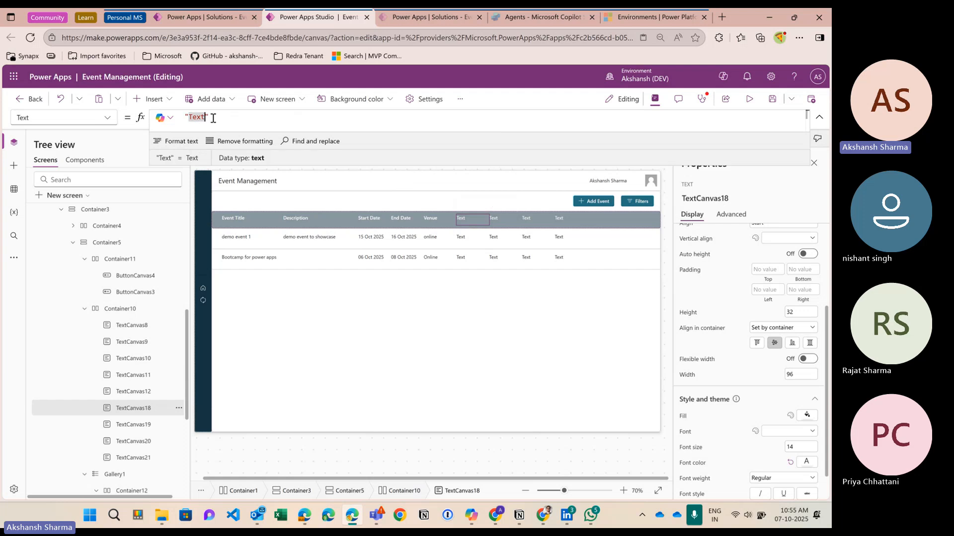
{"action": "type", "text": "Te"}
{"action": "key", "text": "BackSpace"}
{"action": "key", "text": "BackSpace"}
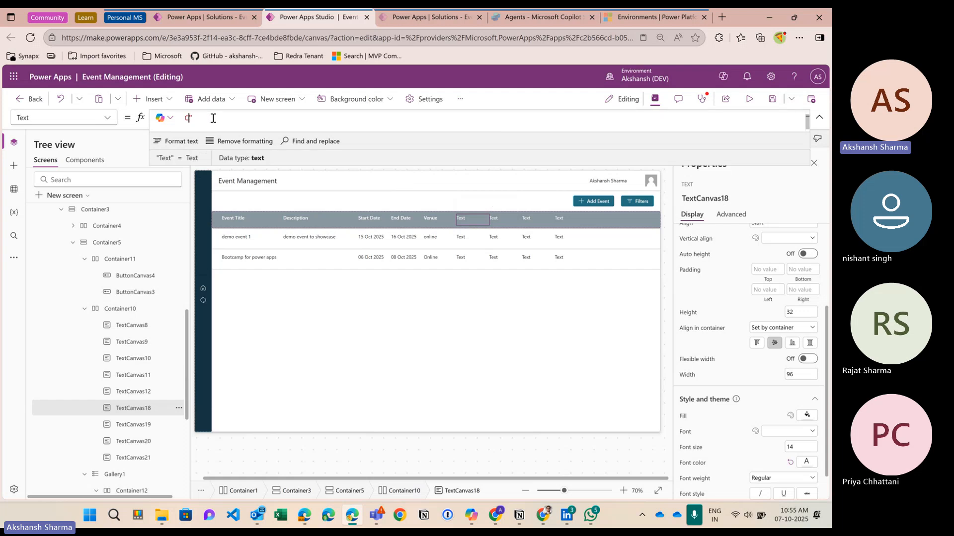
{"action": "type", "text": "\""}
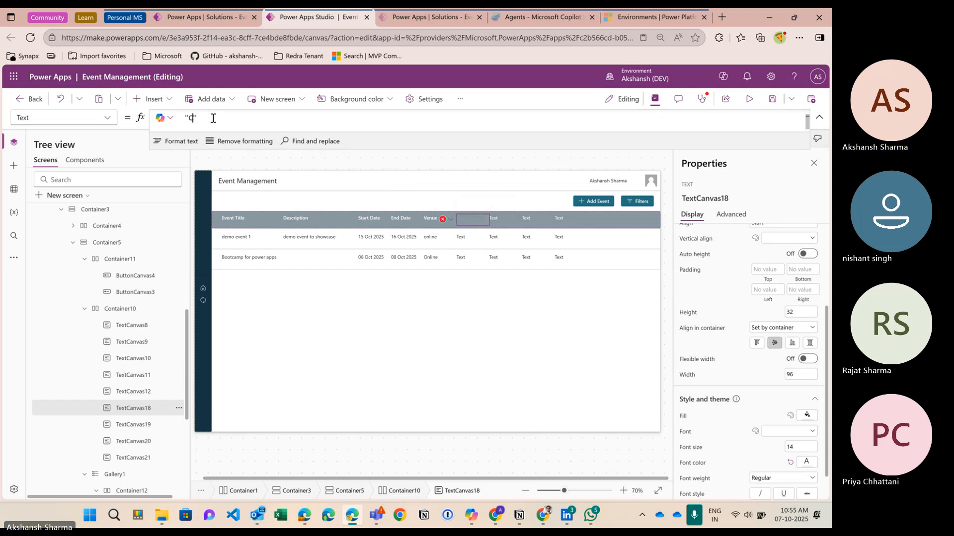
{"action": "type", "text": "Created"}
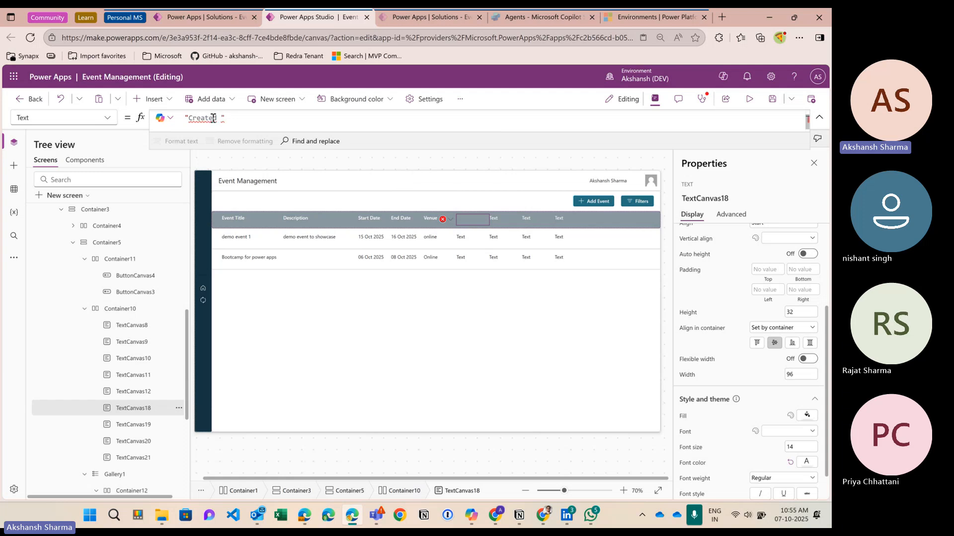
{"action": "type", "text": " B"}
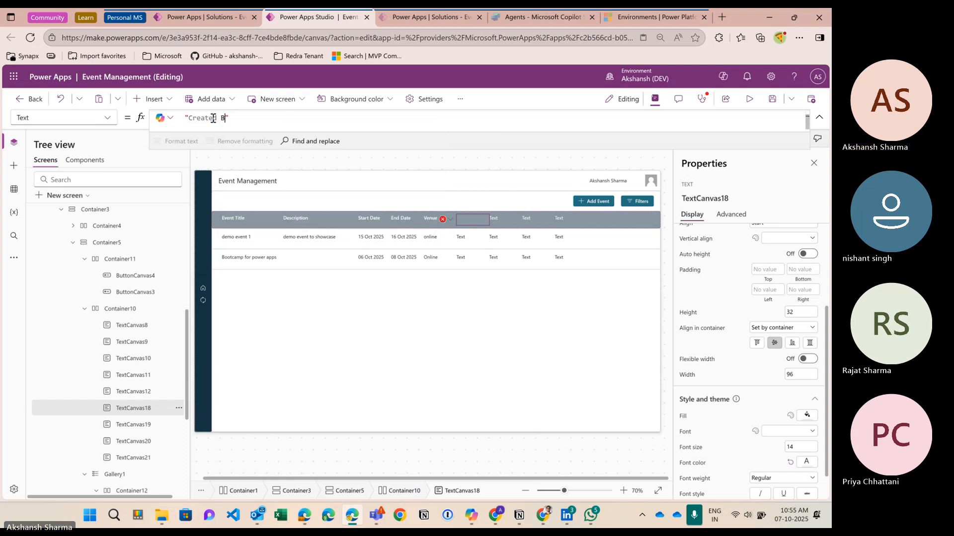
{"action": "type", "text": "y"}
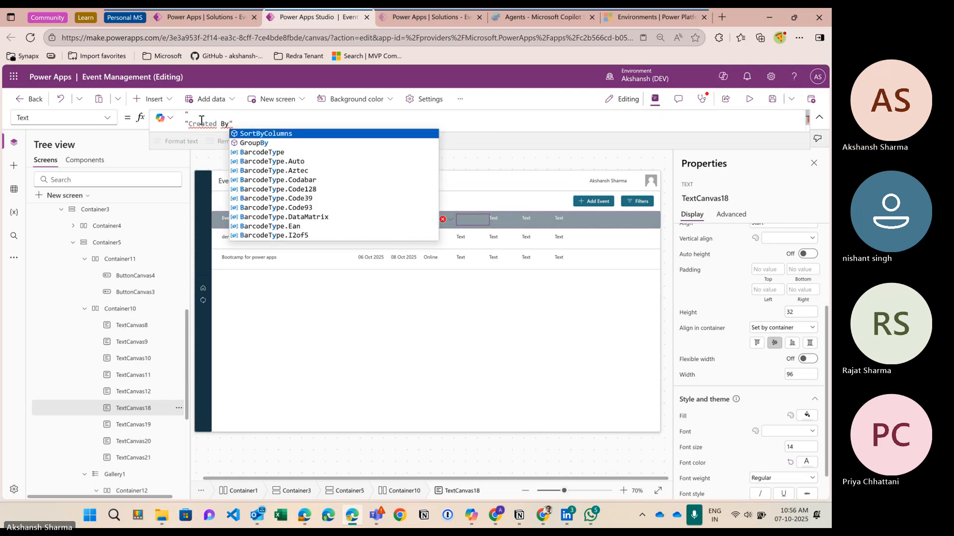
{"action": "left_click", "coordinate": [188, 124]}
{"action": "key", "text": "BackSpace"}
{"action": "key", "text": "BackSpace"}
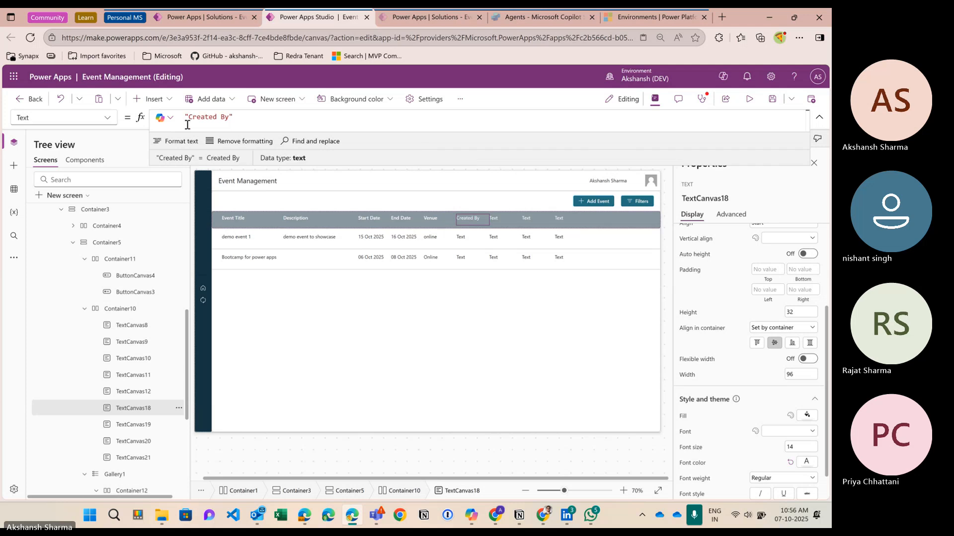
{"action": "left_click", "coordinate": [501, 216]}
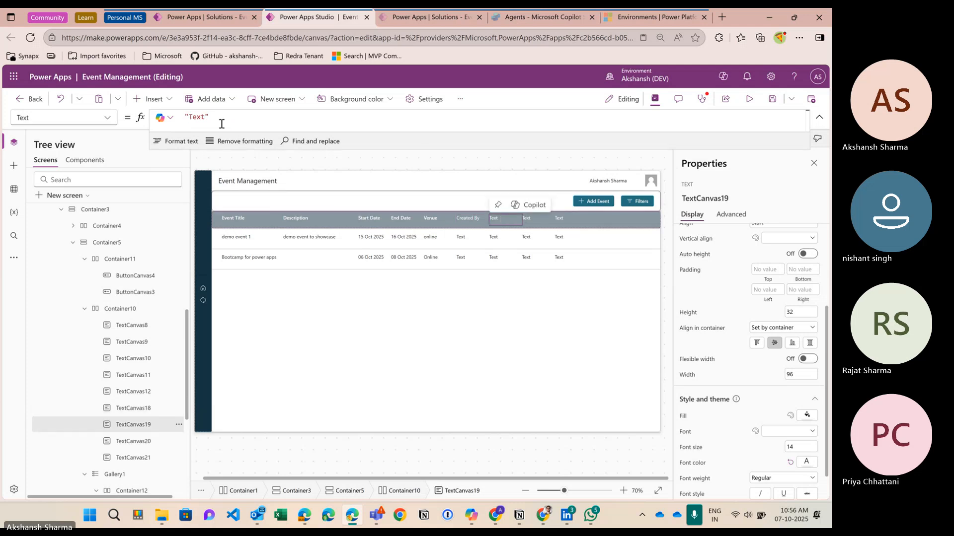
{"action": "left_click", "coordinate": [211, 118]}
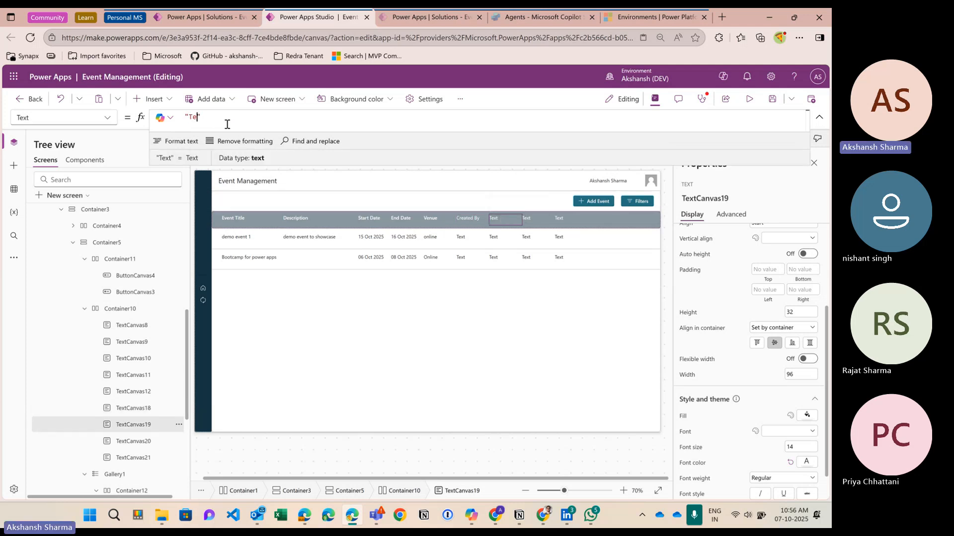
{"action": "type", "text": "Cre"}
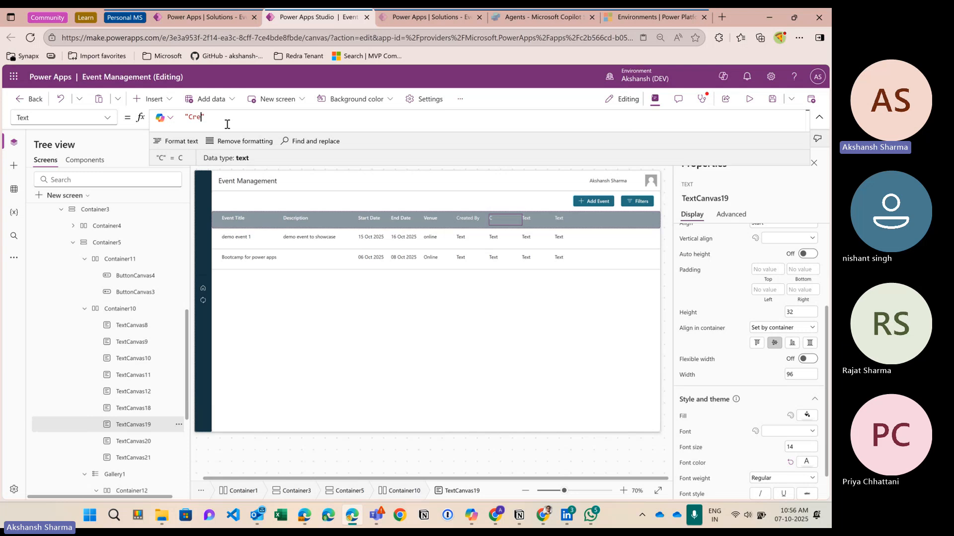
{"action": "type", "text": "ated o"}
Step: Change the third and fourth header labels' text to "Modified By" and "Modified On"
{"action": "left_click", "coordinate": [528, 219]}
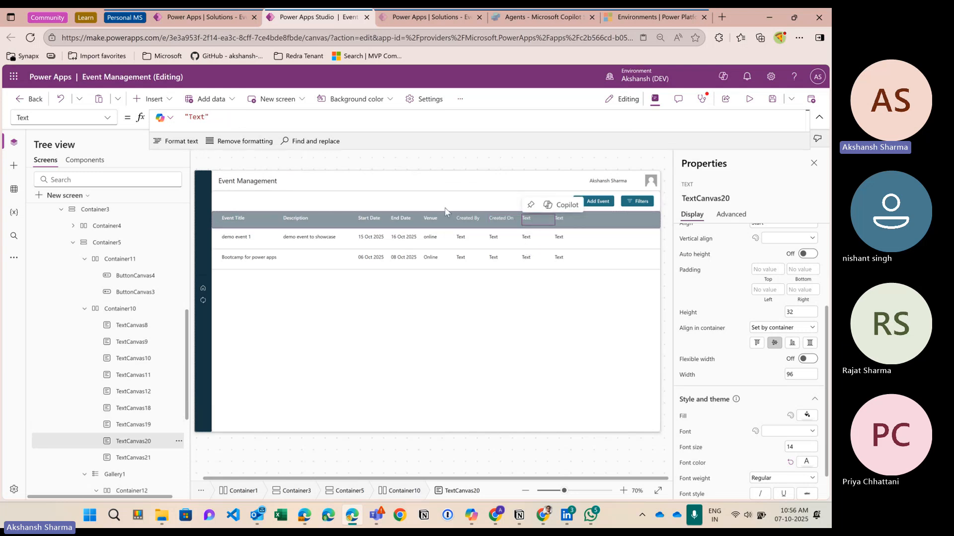
{"action": "left_click", "coordinate": [223, 124]}
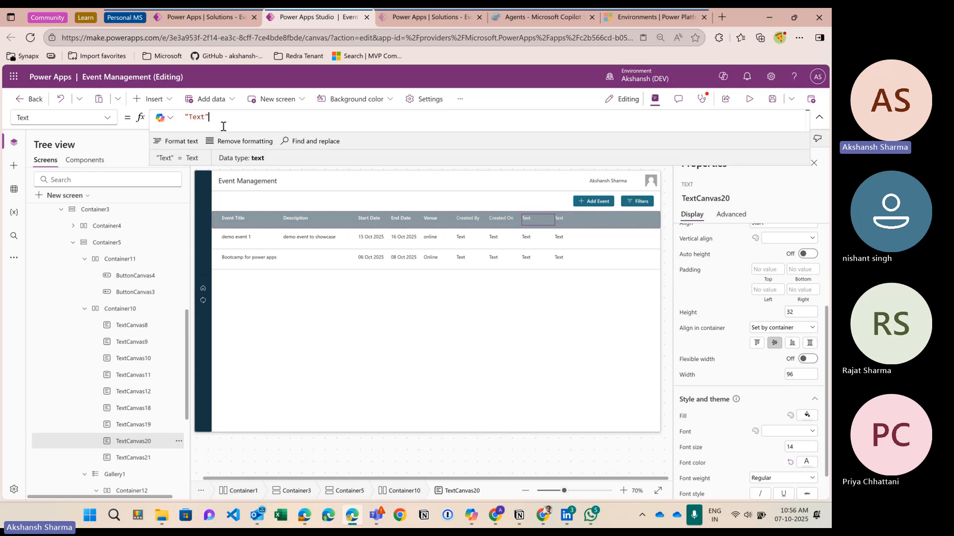
{"action": "key", "text": "BackSpace"}
{"action": "key", "text": "BackSpace"}
{"action": "type", "text": "Modifgi"}
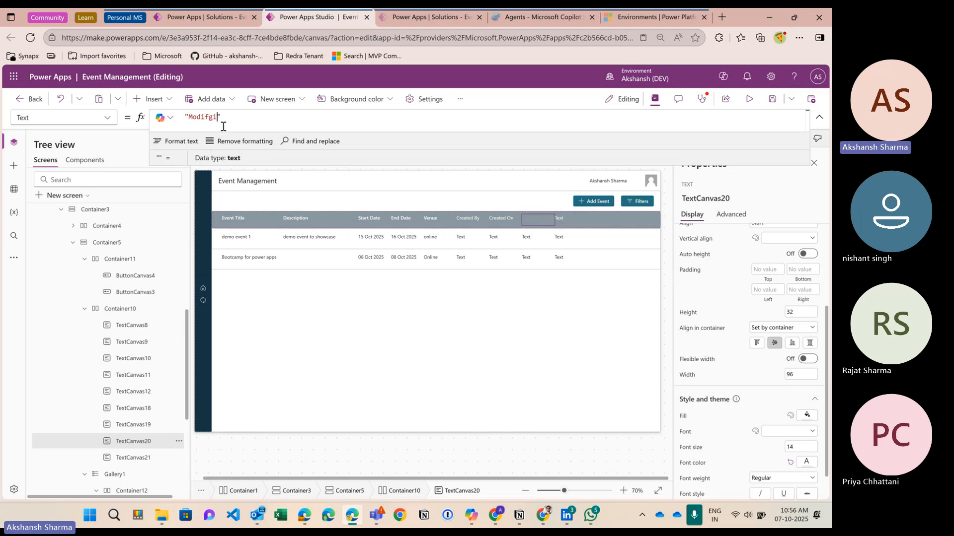
{"action": "key", "text": "BackSpace"}
{"action": "key", "text": "BackSpace"}
{"action": "type", "text": "ies "}
{"action": "type", "text": "By"}
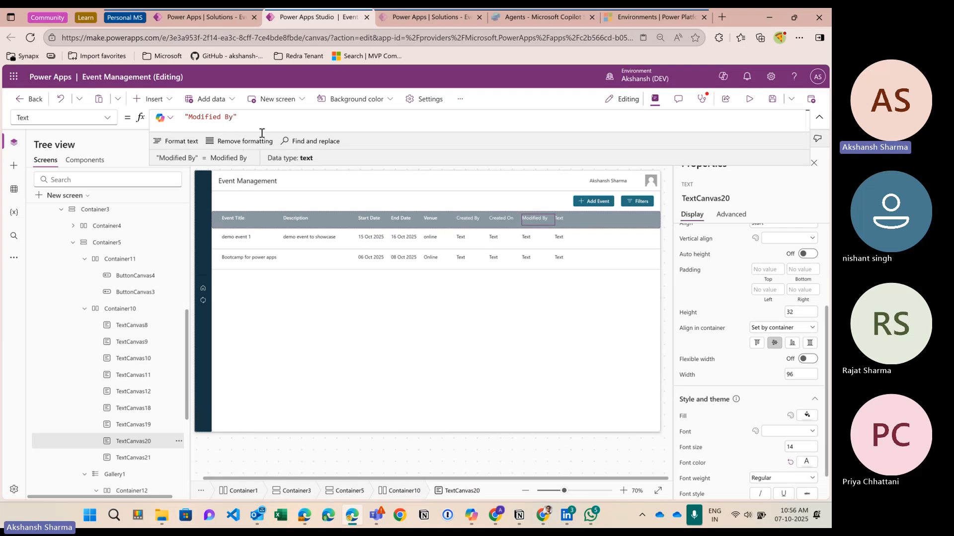
{"action": "left_click", "coordinate": [560, 219]}
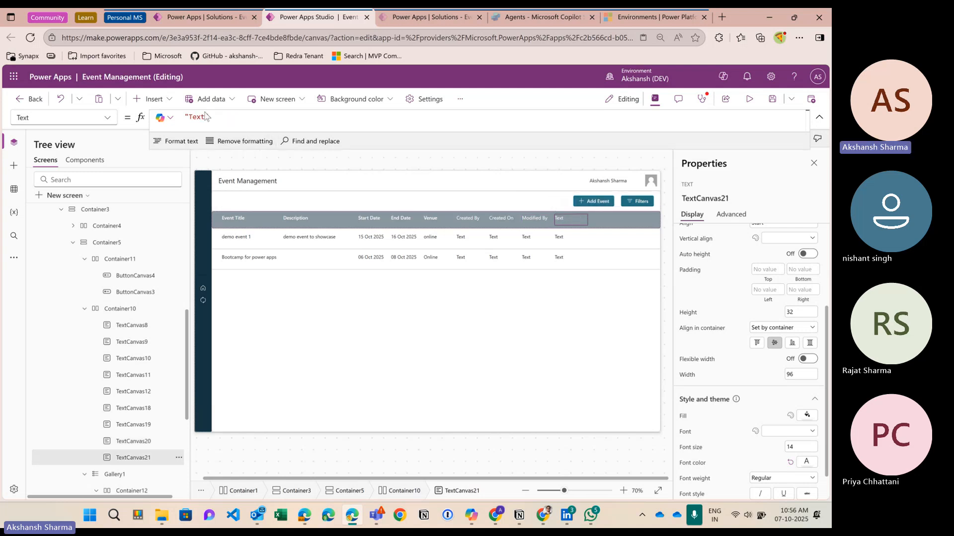
{"action": "left_click", "coordinate": [207, 122]}
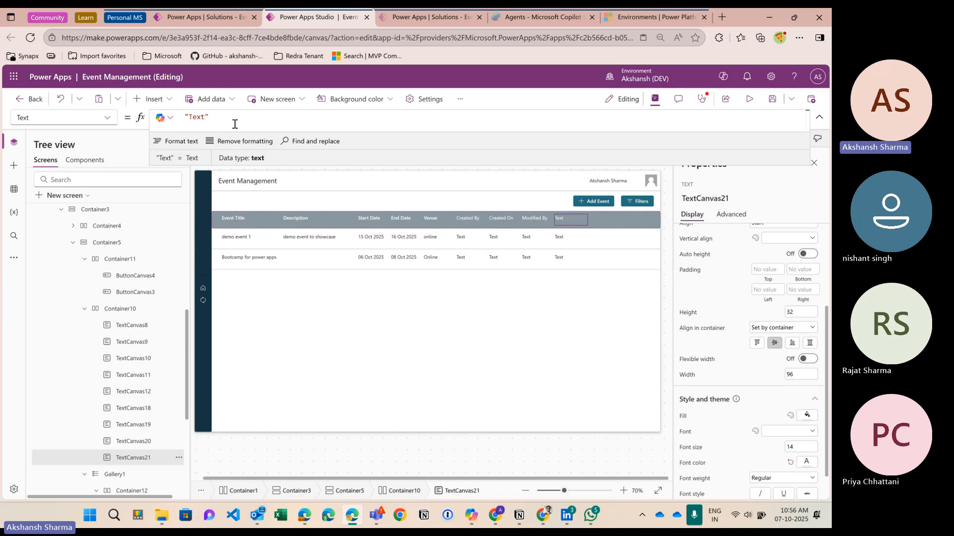
{"action": "key", "text": "BackSpace"}
{"action": "type", "text": "Modif"}
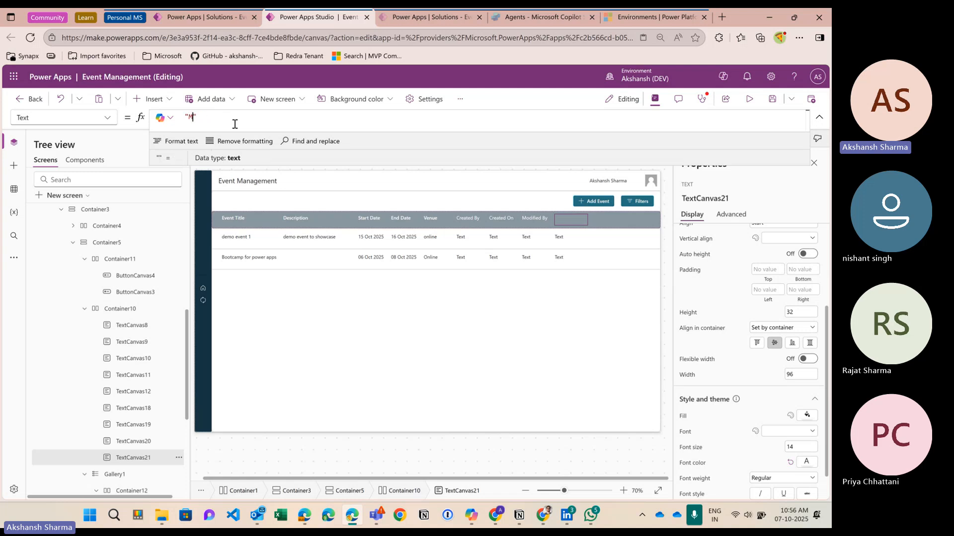
{"action": "type", "text": "ies"}
{"action": "key", "text": "BackSpace"}
{"action": "type", "text": "d On"}
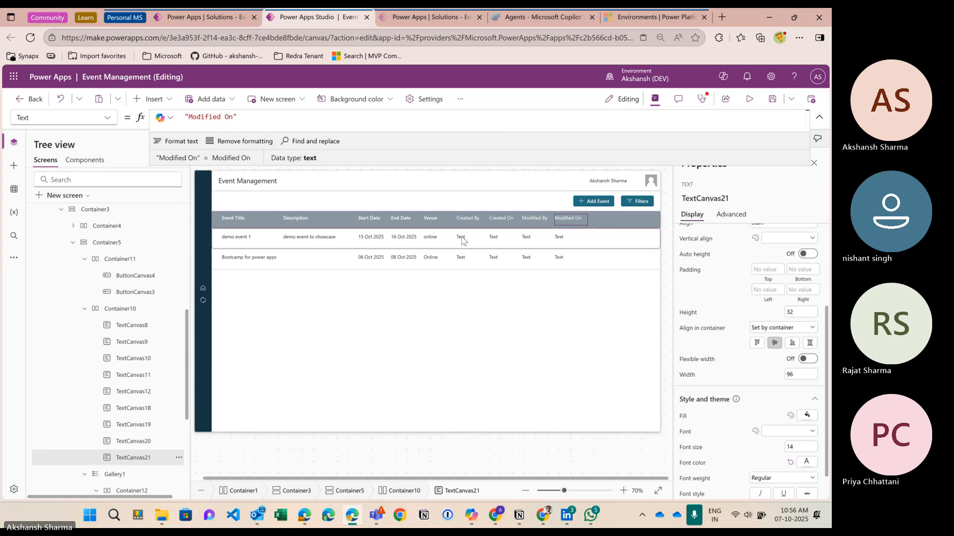
{"action": "left_click", "coordinate": [464, 237]}
{"action": "left_click", "coordinate": [235, 122]}
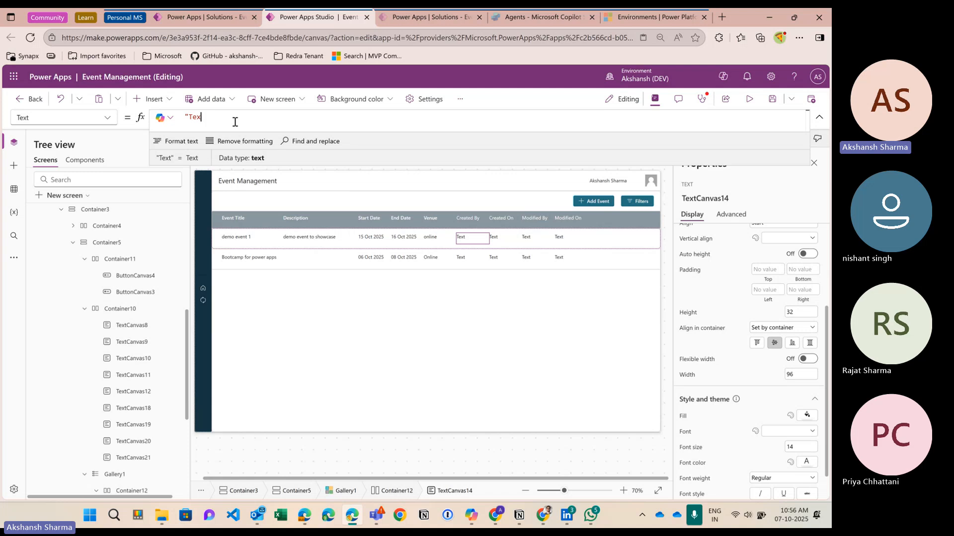
Step: Set the Created By cell's formula to ThisItem.'Created By'.'Full Name'
{"action": "key", "text": "BackSpace"}
{"action": "key", "text": "BackSpace"}
{"action": "key", "text": "BackSpace"}
{"action": "key", "text": "BackSpace"}
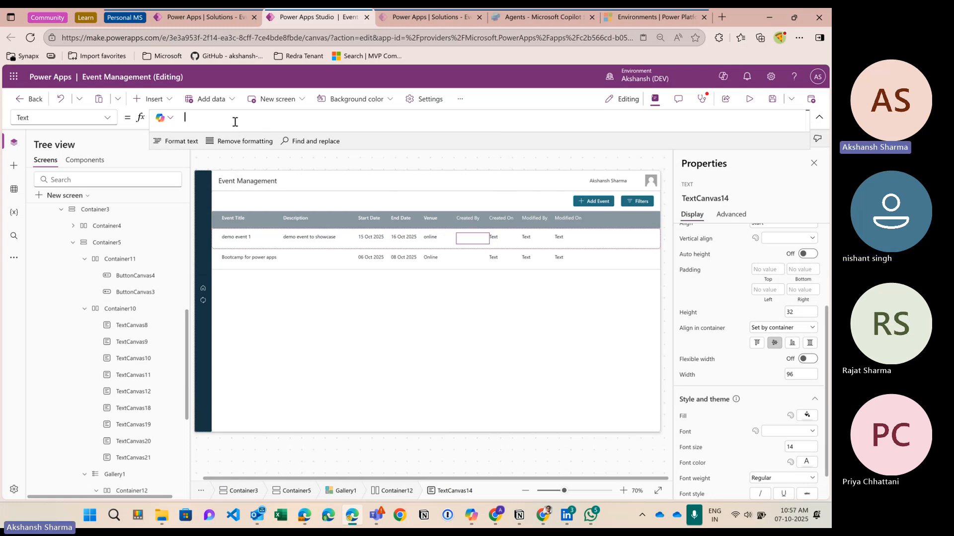
{"action": "type", "text": "ThisItem.cre"}
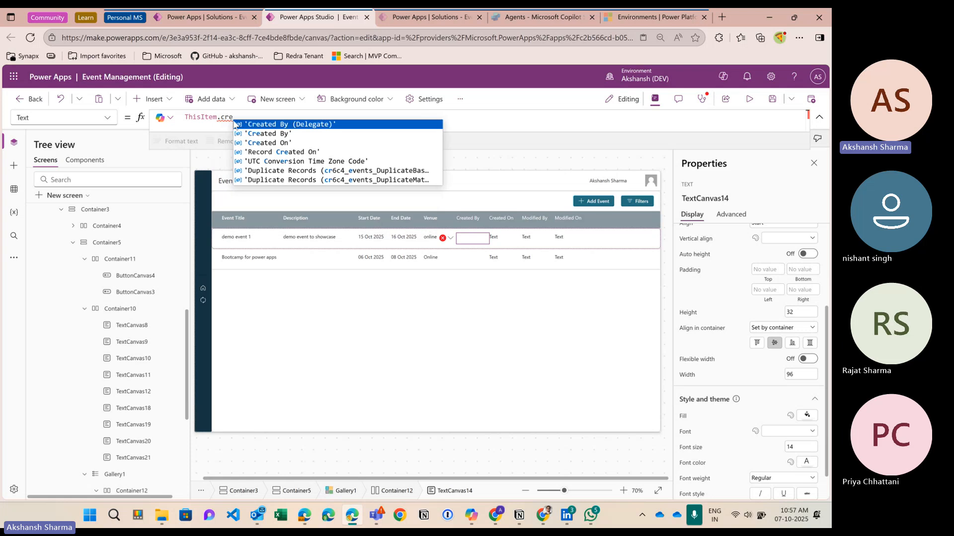
{"action": "left_click", "coordinate": [234, 134]}
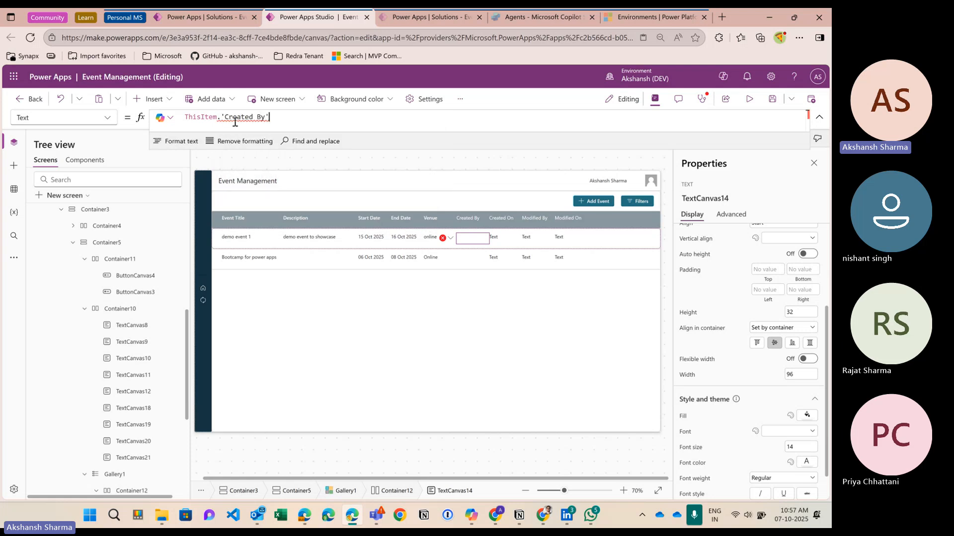
{"action": "type", "text": ".dis"}
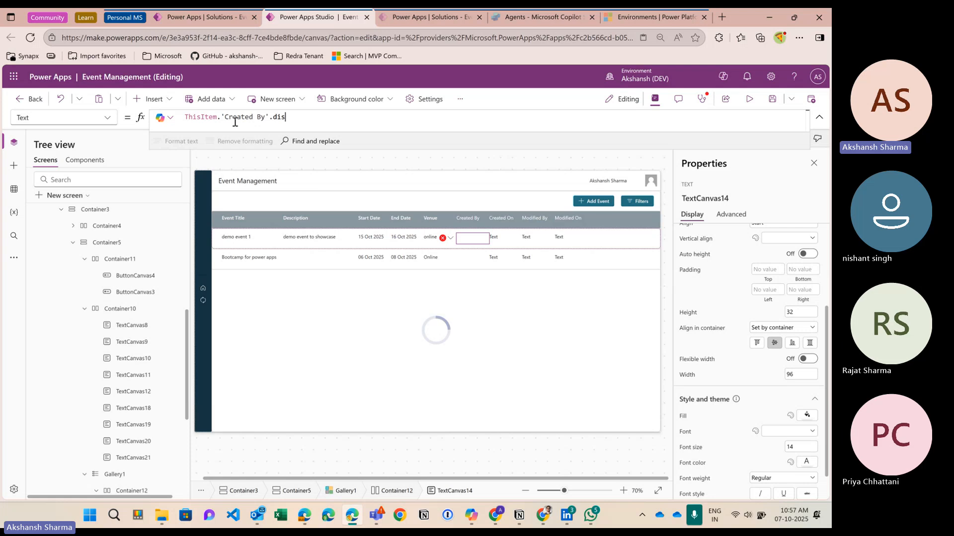
{"action": "key", "text": "BackSpace"}
{"action": "key", "text": "BackSpace"}
{"action": "key", "text": "BackSpace"}
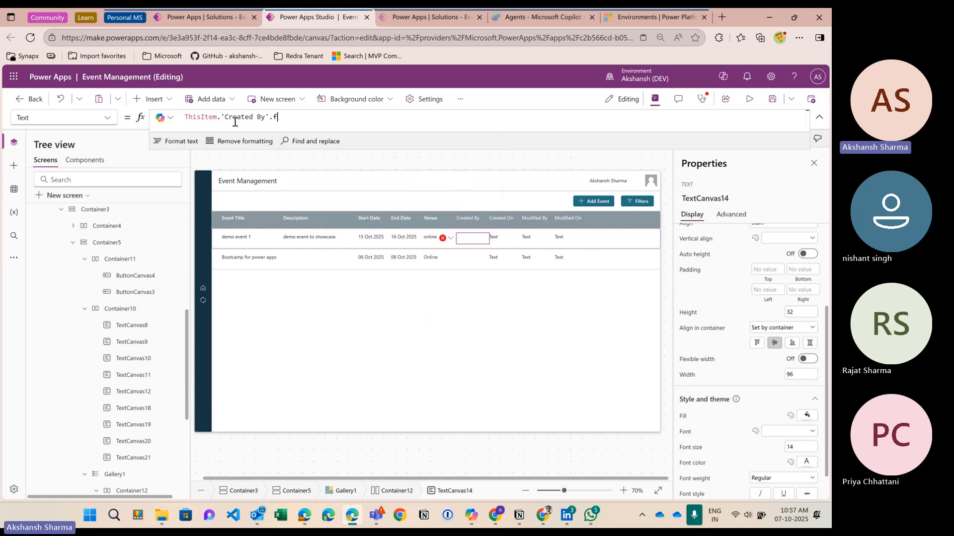
{"action": "type", "text": "full"}
{"action": "key", "text": "BackSpace"}
{"action": "key", "text": "BackSpace"}
{"action": "key", "text": "BackSpace"}
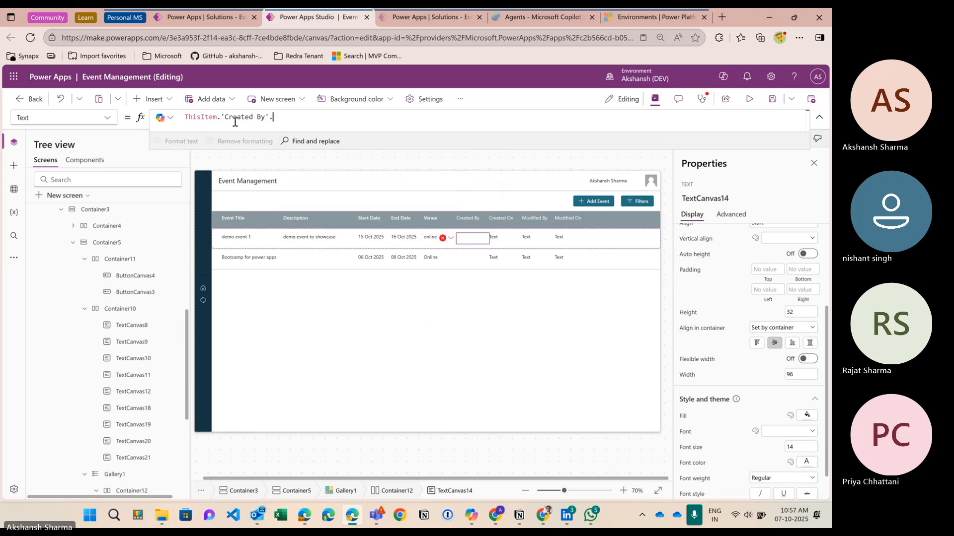
{"action": "type", "text": "dis"}
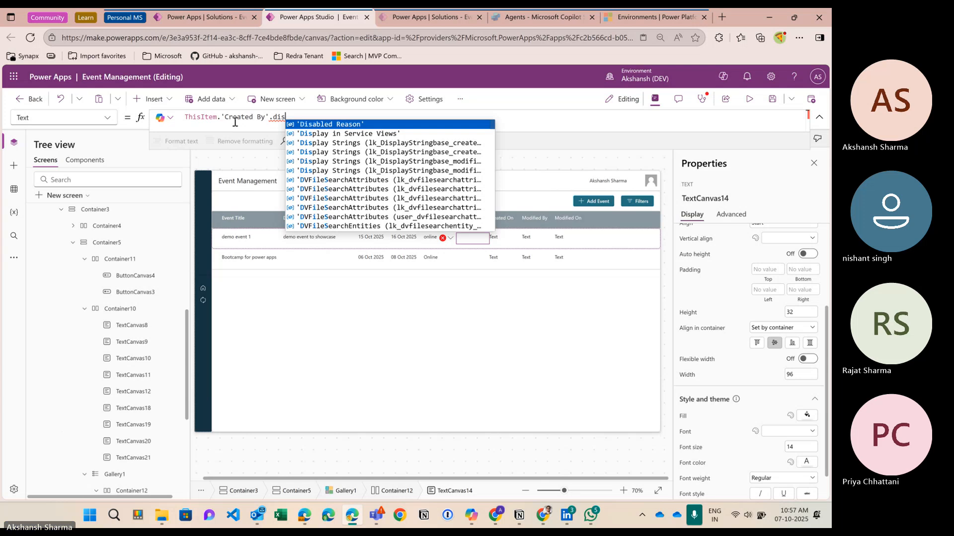
{"action": "key", "text": "BackSpace"}
{"action": "key", "text": "BackSpace"}
{"action": "key", "text": "BackSpace"}
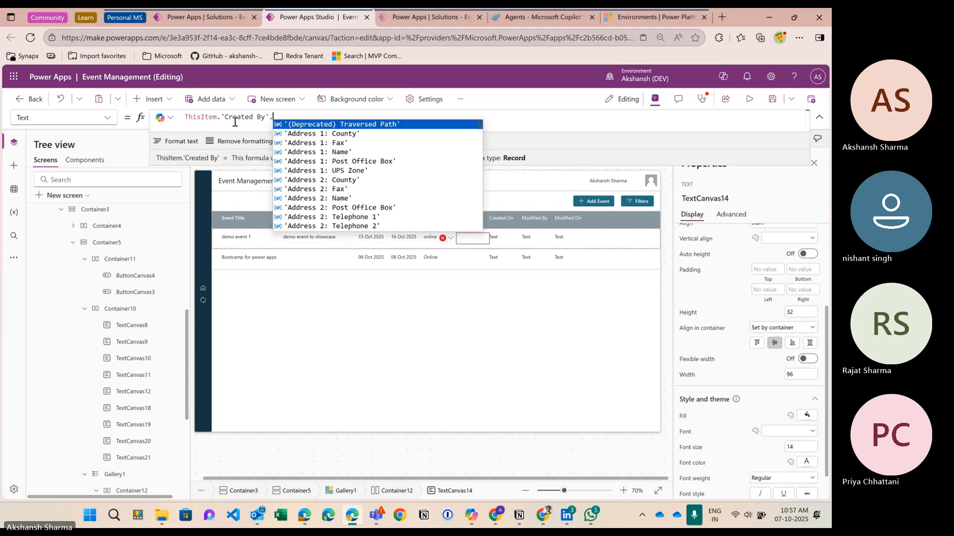
{"action": "scroll", "coordinate": [393, 162], "scroll_direction": "down", "scroll_amount": 5}
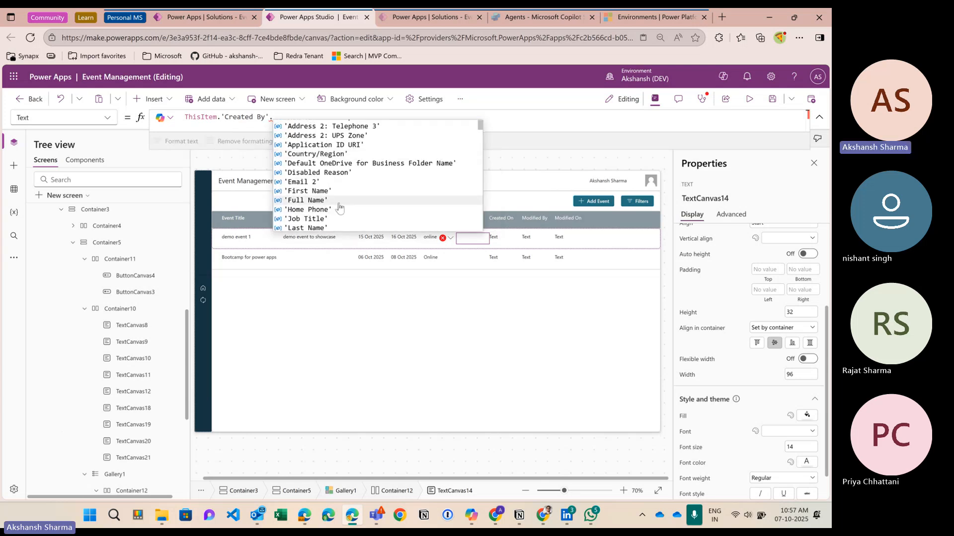
{"action": "left_click", "coordinate": [343, 197]}
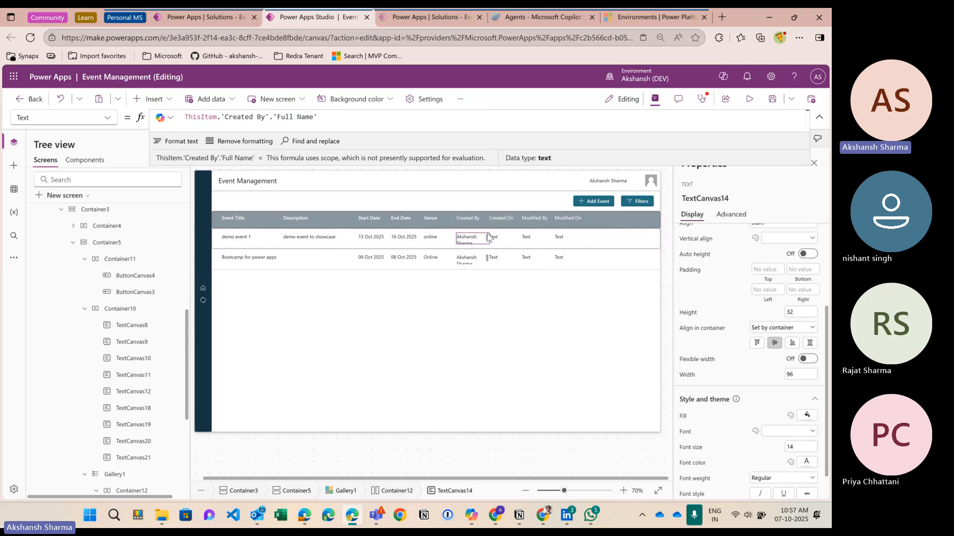
Step: Set the Created By cell and its column header to width 130
{"action": "scroll", "coordinate": [734, 362], "scroll_direction": "down", "scroll_amount": 1}
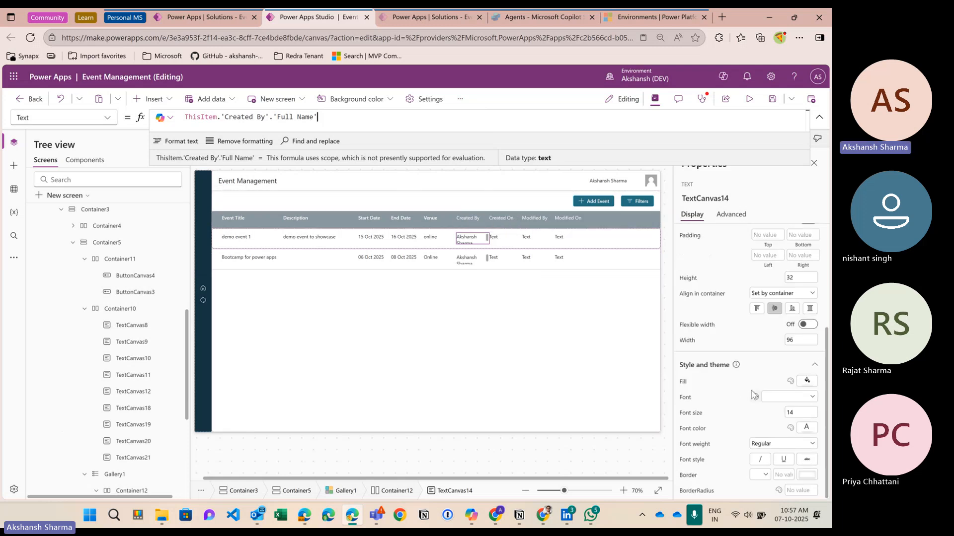
{"action": "left_click", "coordinate": [790, 340]}
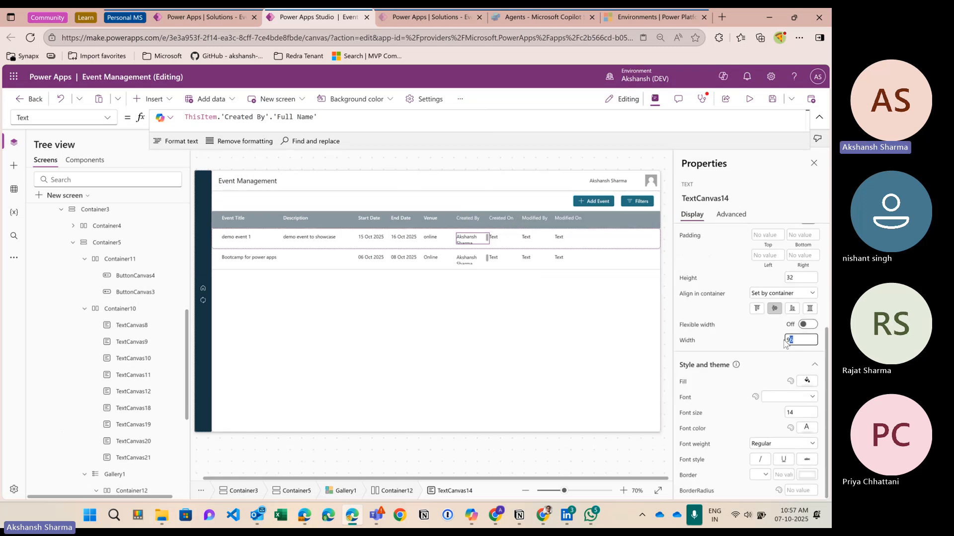
{"action": "left_click", "coordinate": [751, 341]}
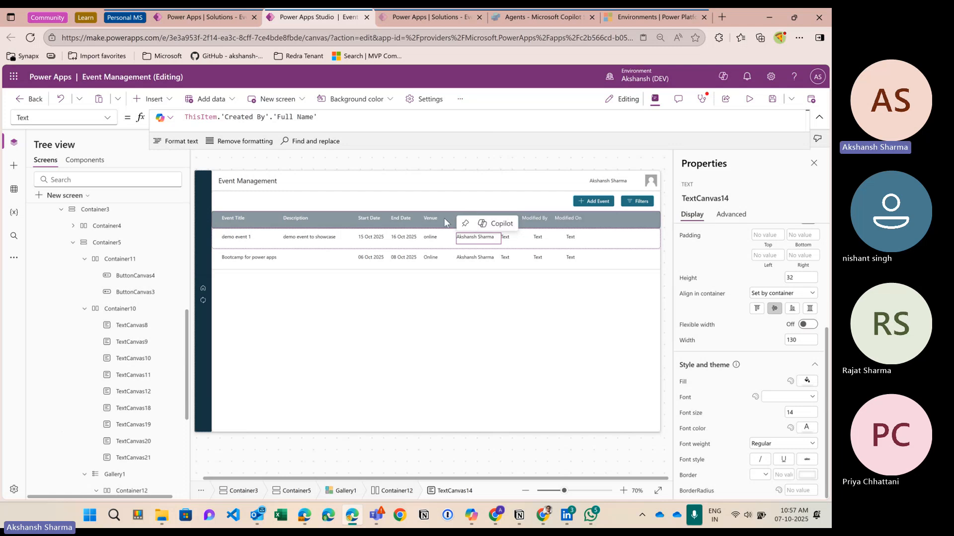
{"action": "left_click", "coordinate": [469, 219]}
{"action": "left_click", "coordinate": [793, 341]}
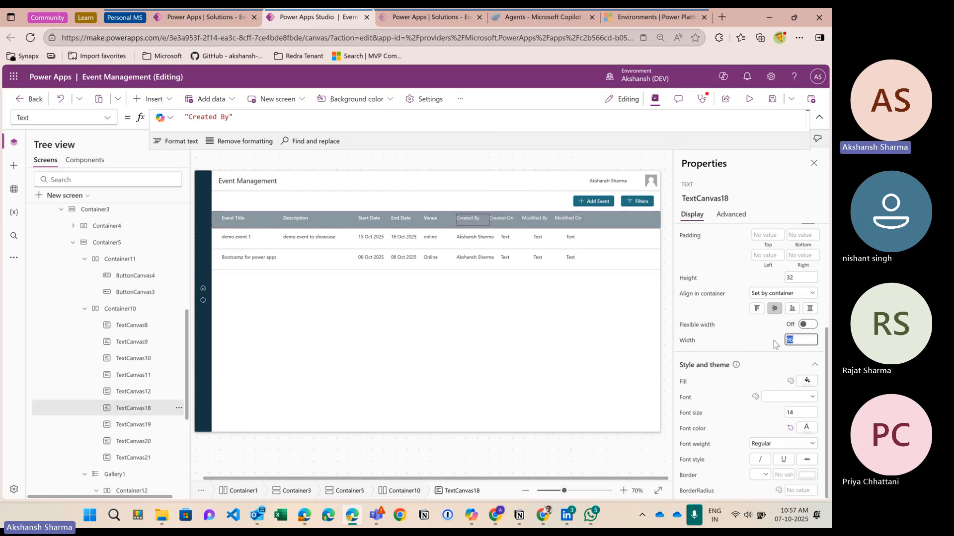
{"action": "type", "text": "130"}
{"action": "left_click", "coordinate": [773, 344]}
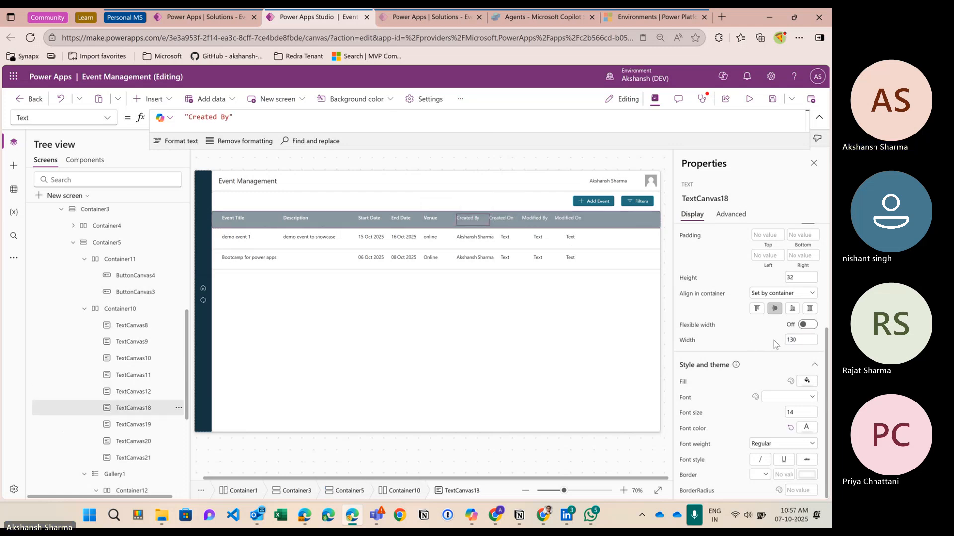
Step: Set the Created On cell to Text(ThisItem.'Created On',Nf_DateFormat)
{"action": "left_click", "coordinate": [507, 239]}
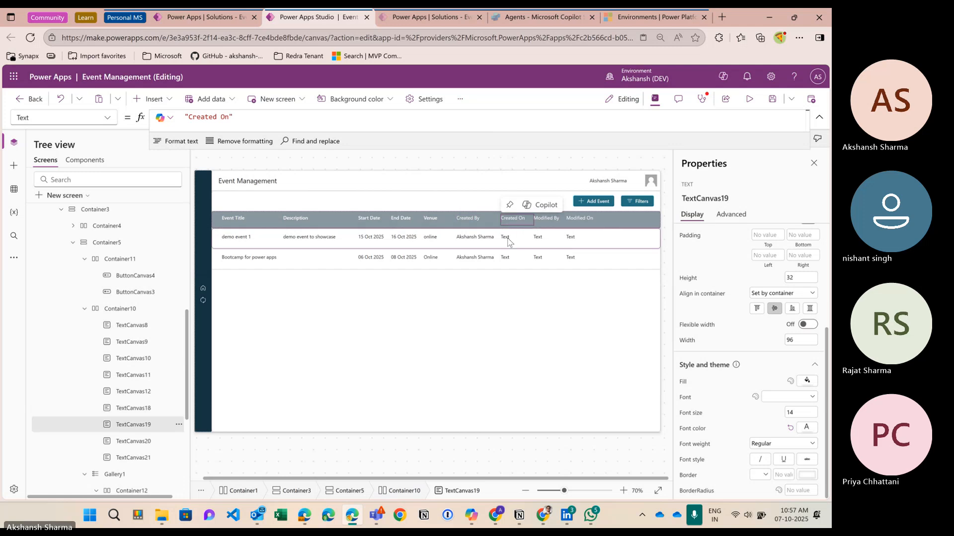
{"action": "left_click", "coordinate": [225, 118]}
{"action": "key", "text": "BackSpace"}
{"action": "key", "text": "BackSpace"}
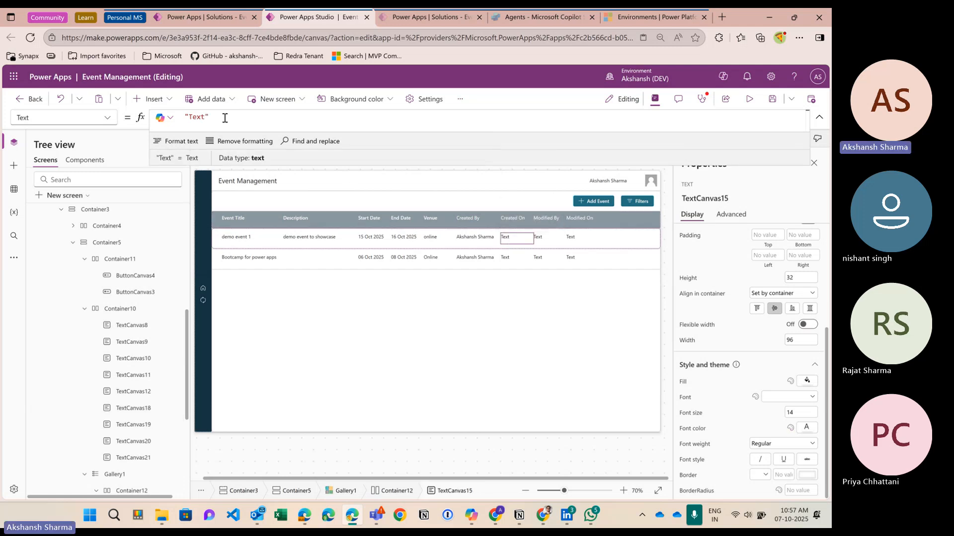
{"action": "key", "text": "BackSpace"}
{"action": "key", "text": "BackSpace"}
{"action": "key", "text": "BackSpace"}
{"action": "key", "text": "BackSpace"}
{"action": "type", "text": "ThisItem"}
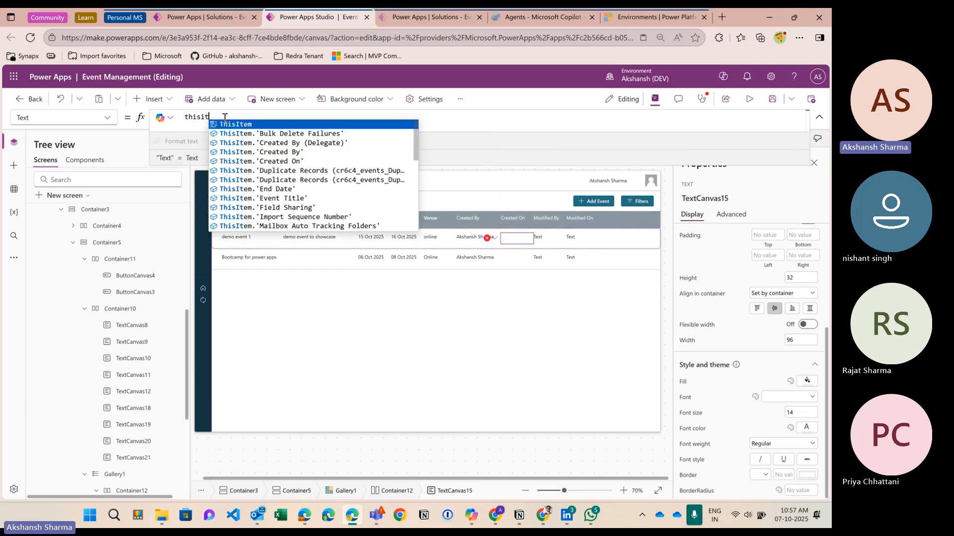
{"action": "type", "text": ".'Created On'"}
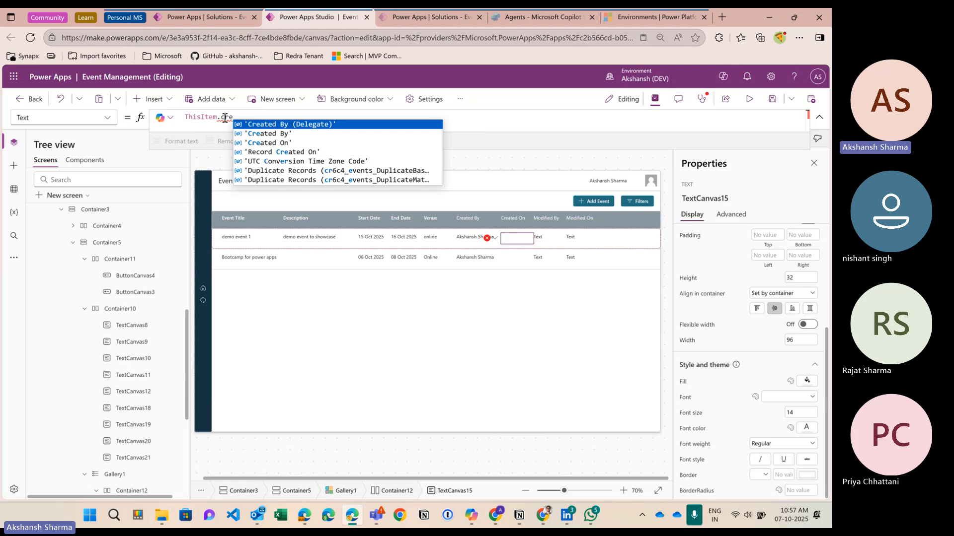
{"action": "key", "text": "Down"}
{"action": "key", "text": "Down"}
{"action": "key", "text": "Return"}
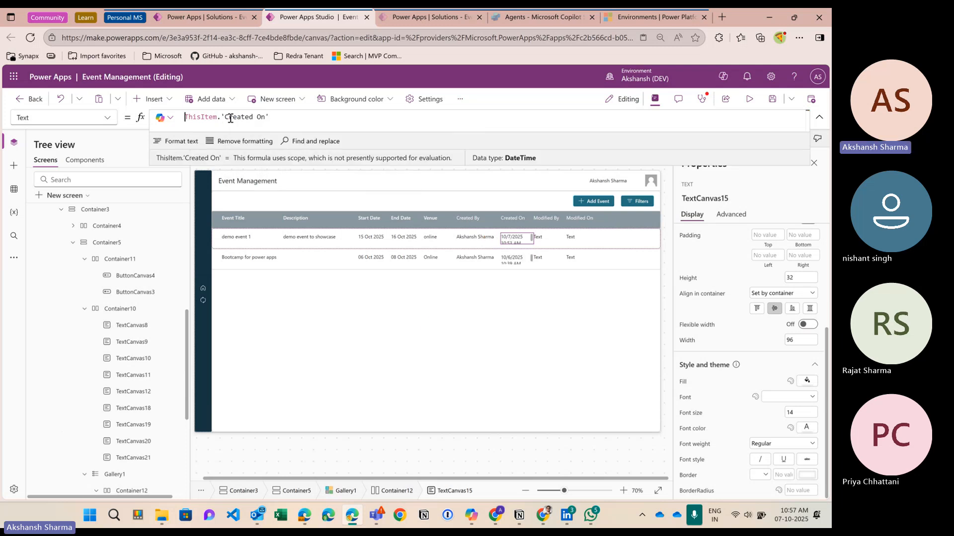
{"action": "type", "text": "text"}
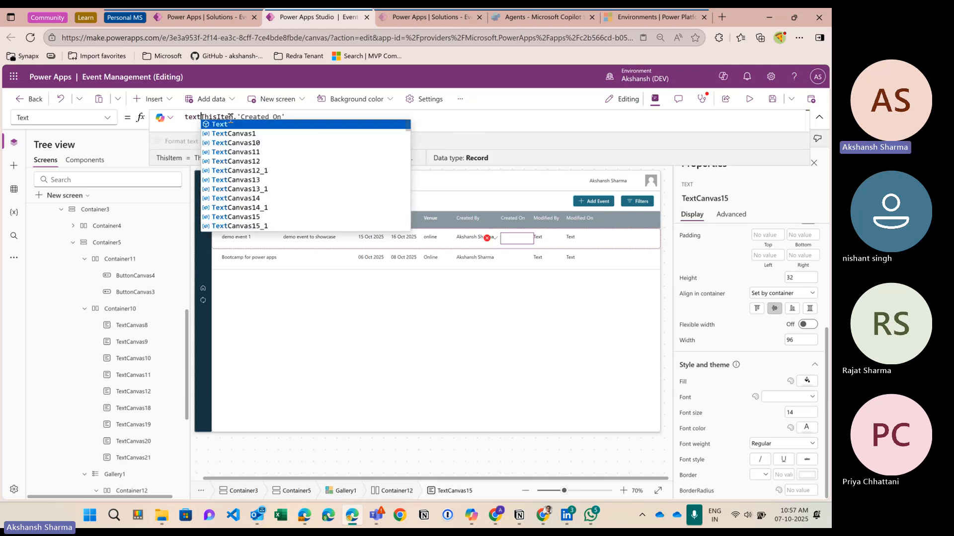
{"action": "key", "text": "Return"}
{"action": "type", "text": "("}
{"action": "key", "text": "Right"}
{"action": "key", "text": "Right"}
{"action": "key", "text": "Right"}
{"action": "key", "text": "Right"}
{"action": "key", "text": "Right"}
{"action": "key", "text": "Right"}
{"action": "key", "text": "Right"}
{"action": "key", "text": "Right"}
{"action": "key", "text": "Right"}
{"action": "key", "text": "Right"}
{"action": "key", "text": "Right"}
{"action": "key", "text": "Right"}
{"action": "key", "text": "Right"}
{"action": "key", "text": "Right"}
{"action": "key", "text": "Right"}
{"action": "key", "text": "Right"}
{"action": "key", "text": "Right"}
{"action": "key", "text": "Right"}
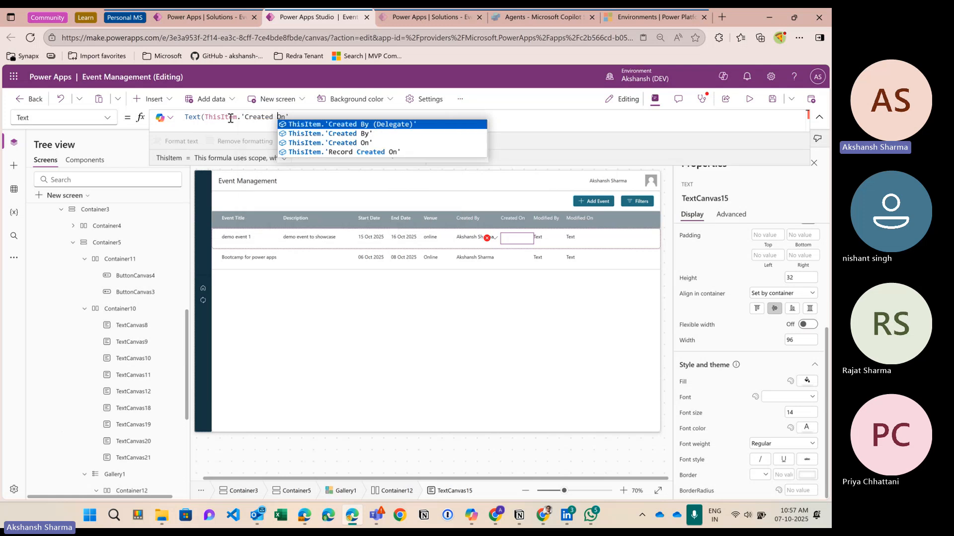
{"action": "key", "text": "Right"}
{"action": "key", "text": "Right"}
{"action": "key", "text": "Right"}
{"action": "type", "text": ","}
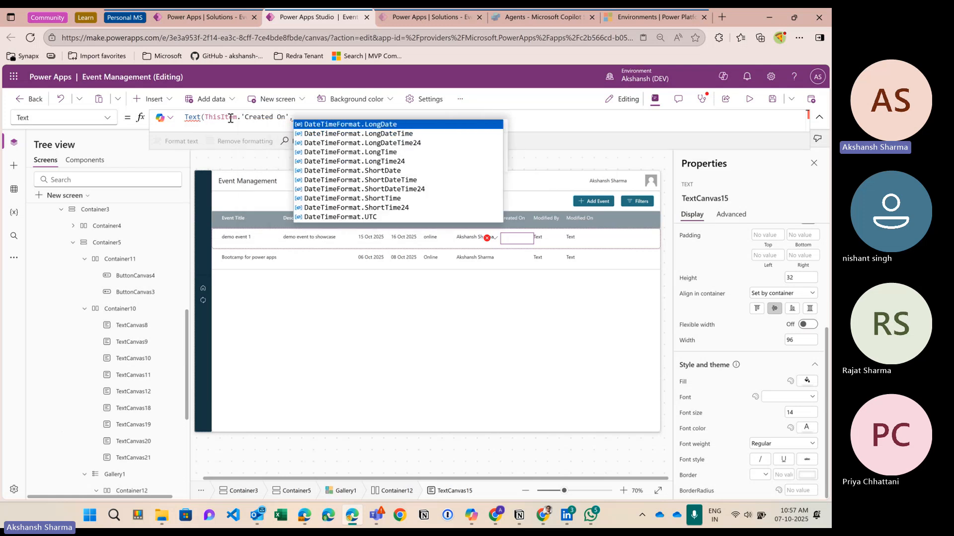
{"action": "type", "text": "Nf_DateFormat"}
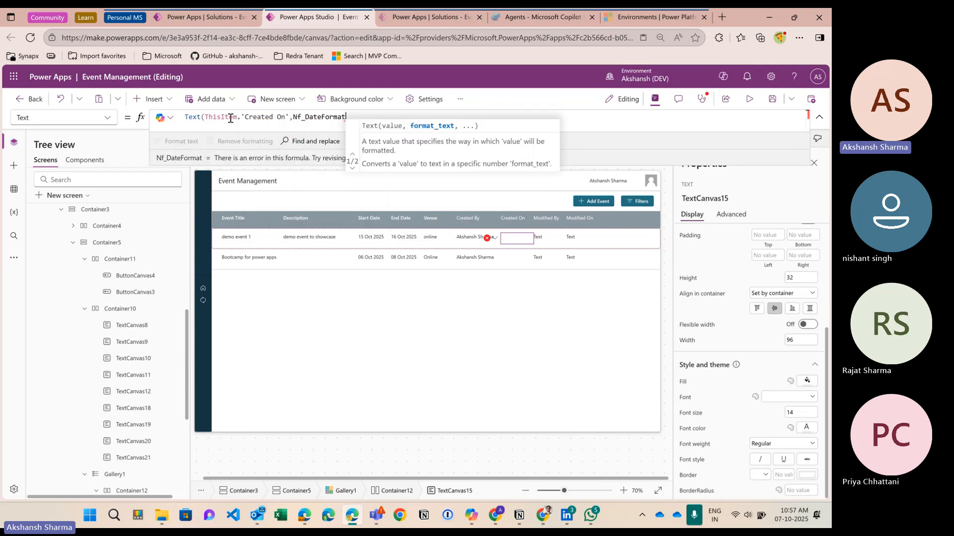
{"action": "type", "text": ")"}
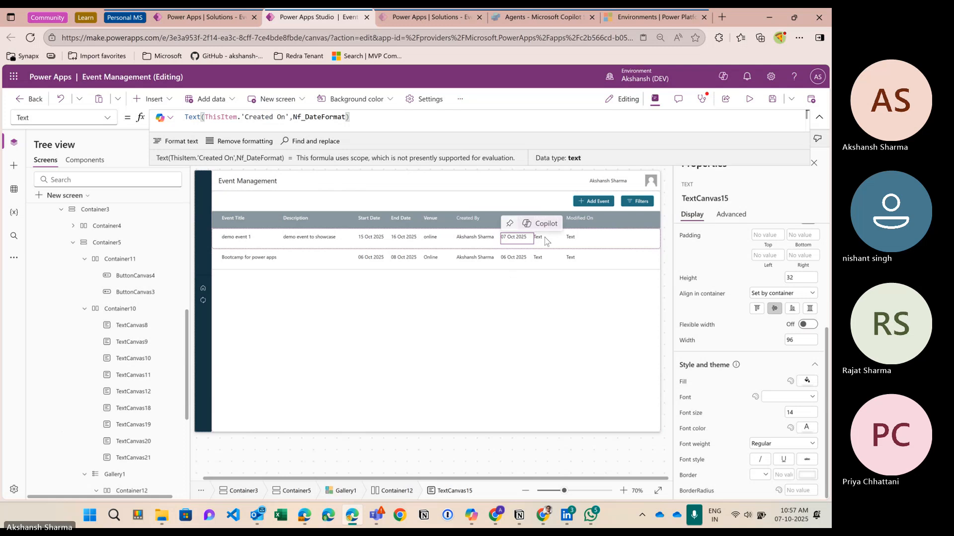
Step: Set the Modified By cell's formula to ThisItem.'Modified By'.'Full Name'
{"action": "left_click", "coordinate": [546, 241]}
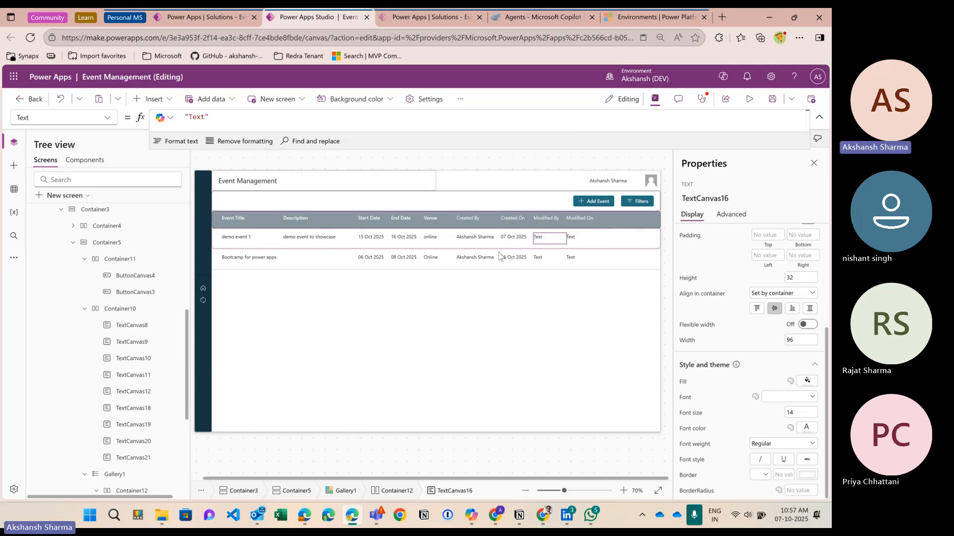
{"action": "left_click", "coordinate": [244, 126]}
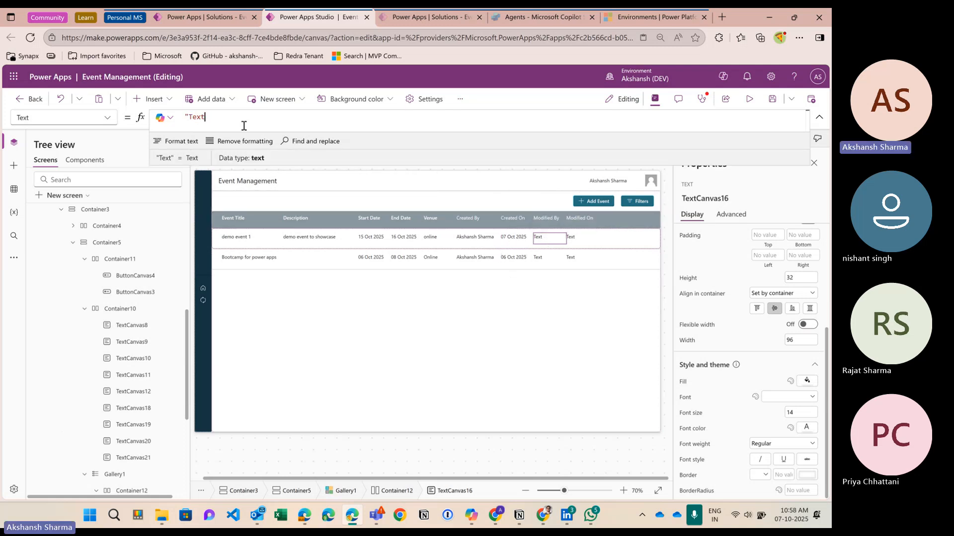
{"action": "key", "text": "ctrl+a"}
{"action": "type", "text": "thisti"}
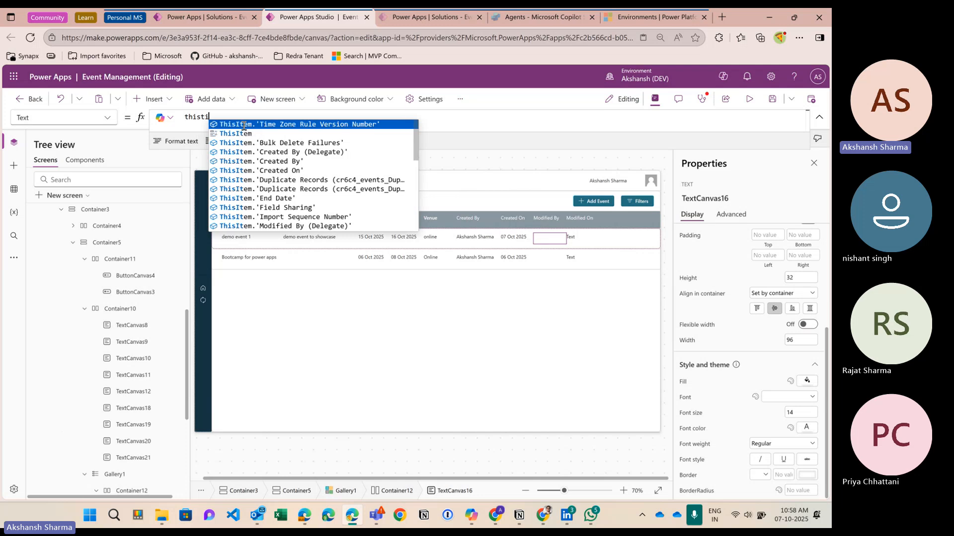
{"action": "key", "text": "Tab"}
{"action": "key", "text": "BackSpace"}
{"action": "key", "text": "BackSpace"}
{"action": "key", "text": "BackSpace"}
{"action": "key", "text": "BackSpace"}
{"action": "key", "text": "BackSpace"}
{"action": "key", "text": "BackSpace"}
{"action": "key", "text": "BackSpace"}
{"action": "key", "text": "BackSpace"}
{"action": "key", "text": "BackSpace"}
{"action": "key", "text": "BackSpace"}
{"action": "key", "text": "BackSpace"}
{"action": "key", "text": "BackSpace"}
{"action": "key", "text": "BackSpace"}
{"action": "key", "text": "BackSpace"}
{"action": "key", "text": "BackSpace"}
{"action": "key", "text": "BackSpace"}
{"action": "key", "text": "BackSpace"}
{"action": "key", "text": "BackSpace"}
{"action": "key", "text": "BackSpace"}
{"action": "key", "text": "BackSpace"}
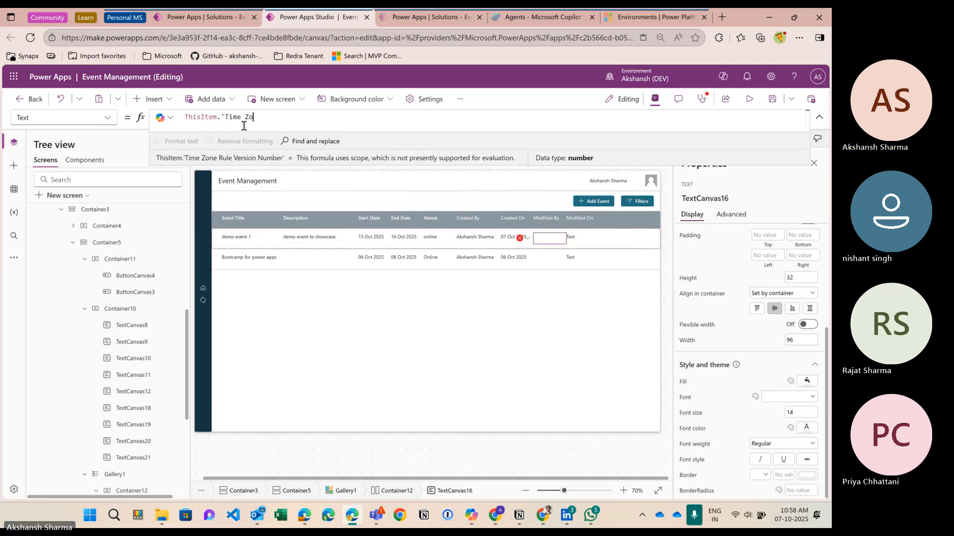
{"action": "type", "text": "mod"}
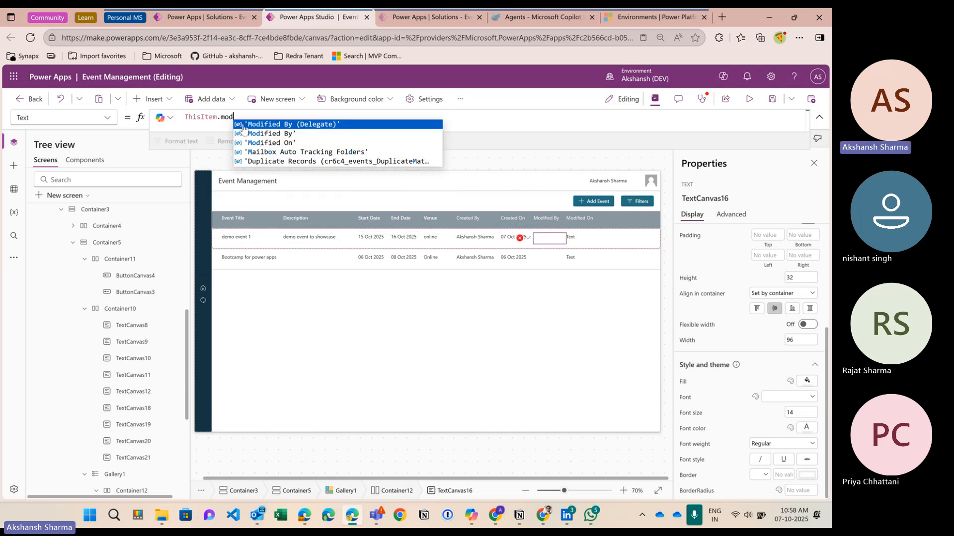
{"action": "key", "text": "Tab"}
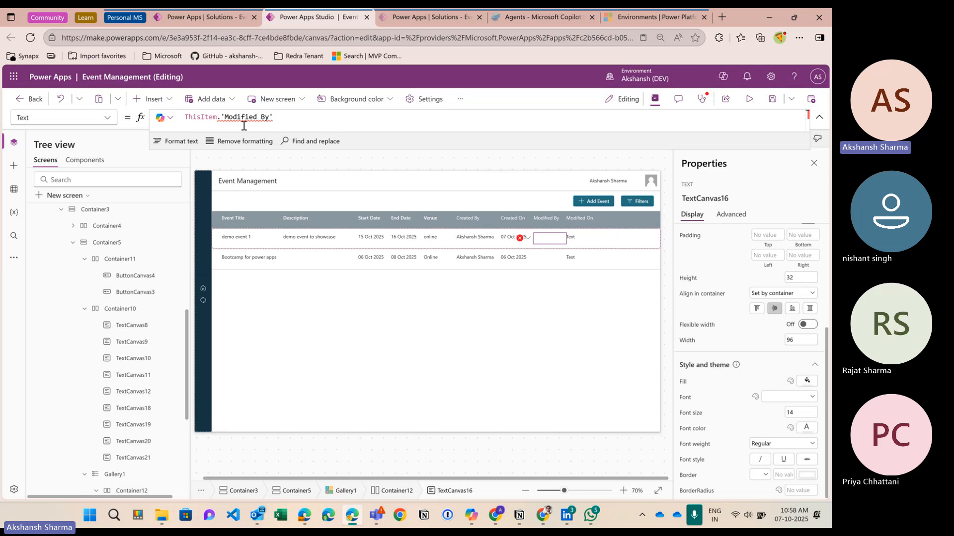
{"action": "type", "text": ".full"}
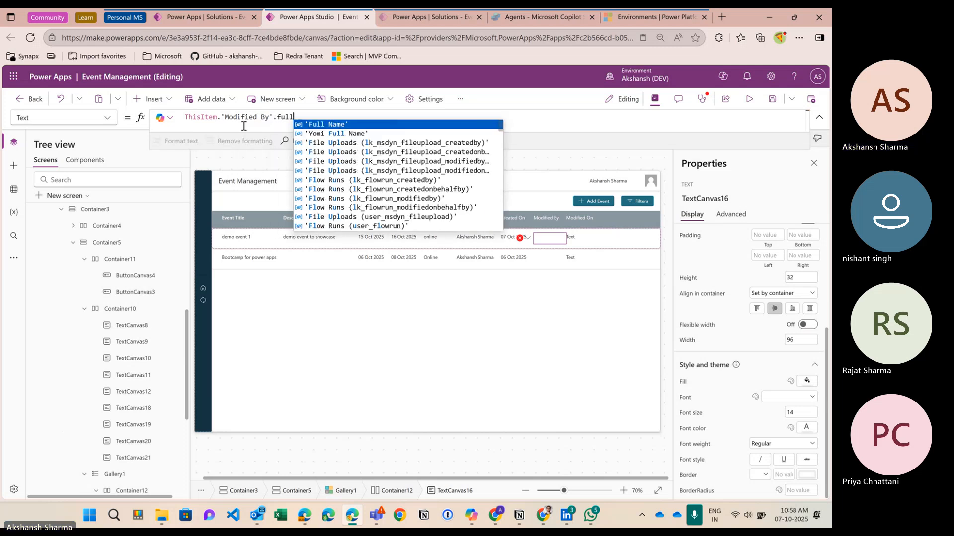
{"action": "key", "text": "Tab"}
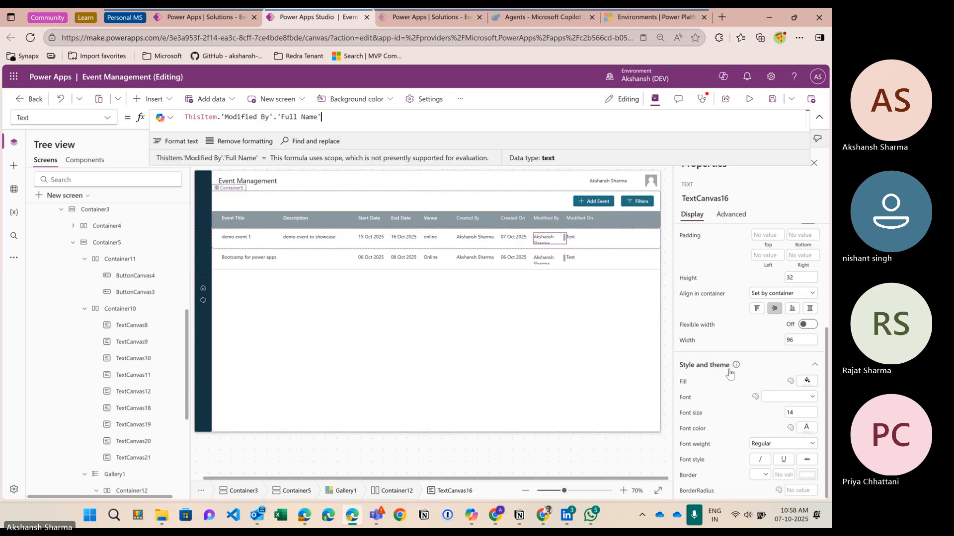
Step: Widen the Modified By cell and its column header to 130
{"action": "left_click", "coordinate": [785, 345]}
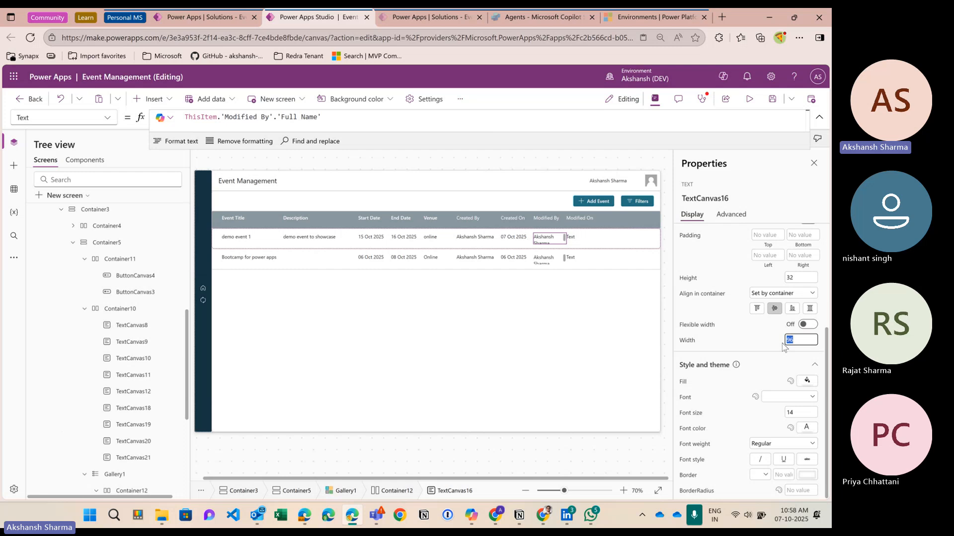
{"action": "type", "text": "120"}
{"action": "left_click", "coordinate": [769, 348]}
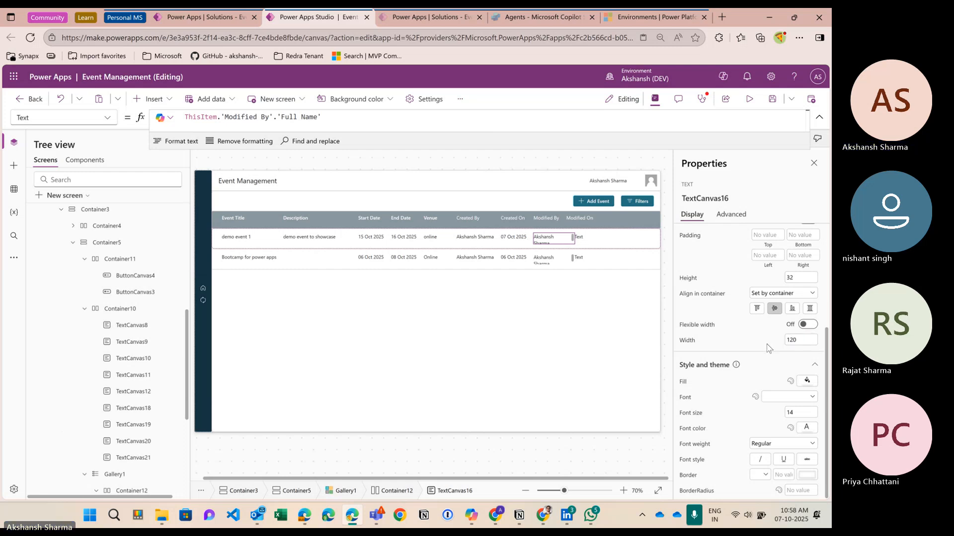
{"action": "left_click", "coordinate": [800, 341]}
{"action": "type", "text": "1"}
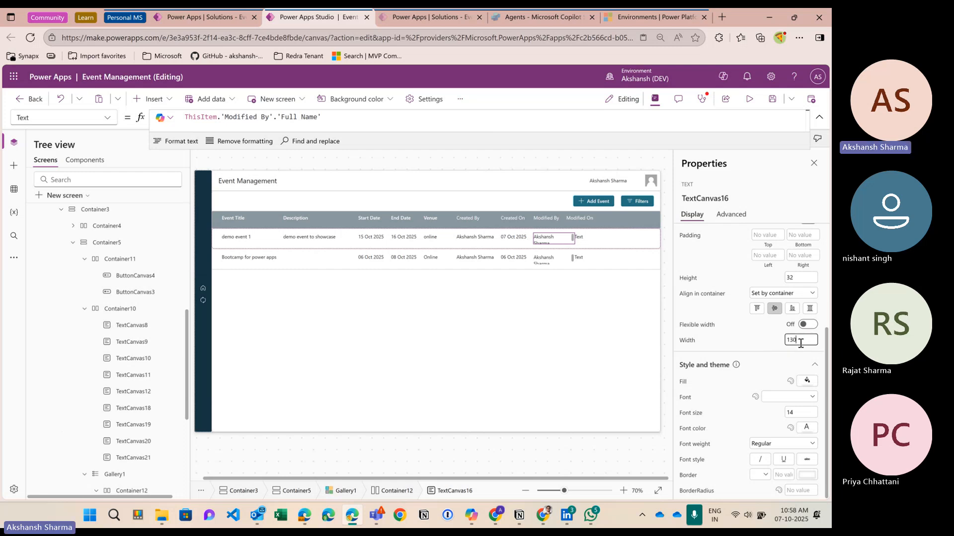
{"action": "left_click", "coordinate": [771, 349]}
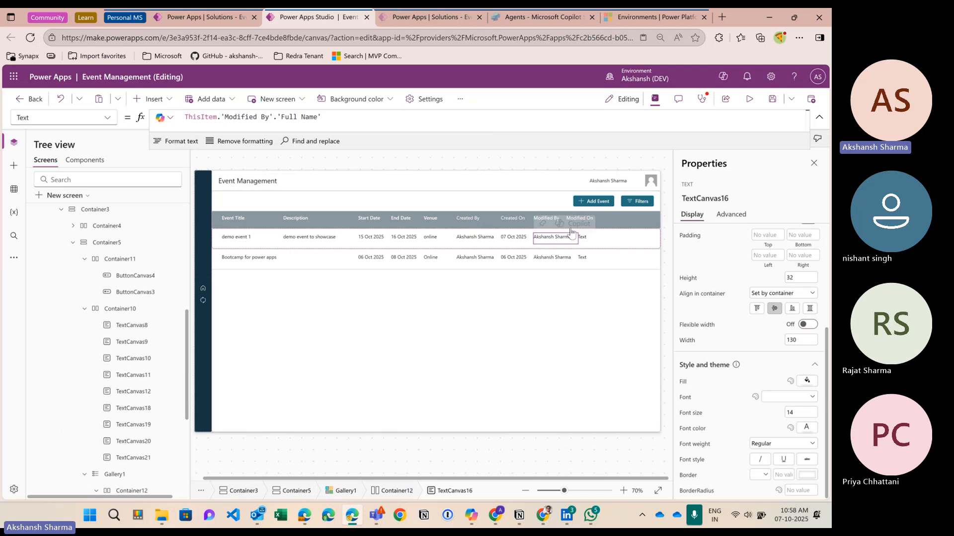
{"action": "left_click", "coordinate": [528, 221]}
{"action": "left_click", "coordinate": [547, 221]}
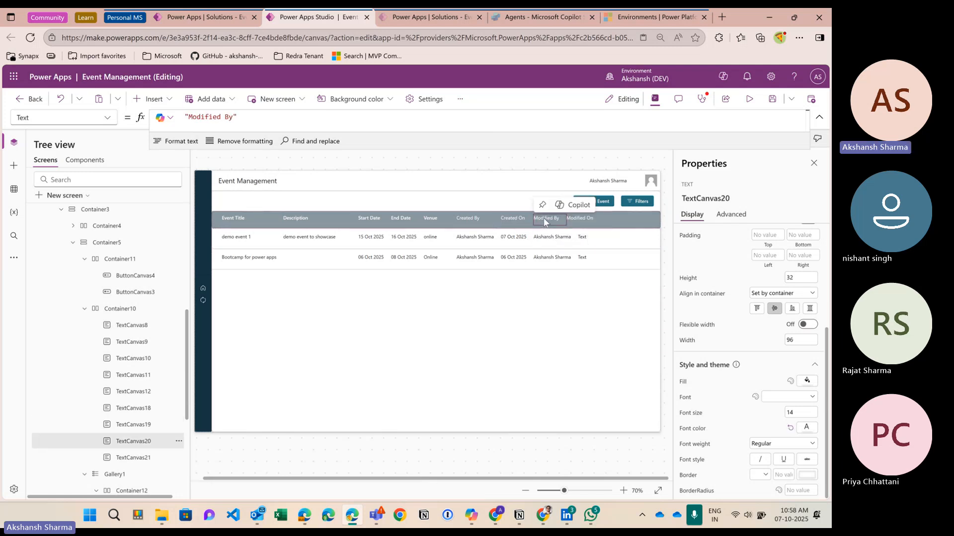
{"action": "left_click", "coordinate": [263, 121]}
{"action": "left_click", "coordinate": [778, 339]}
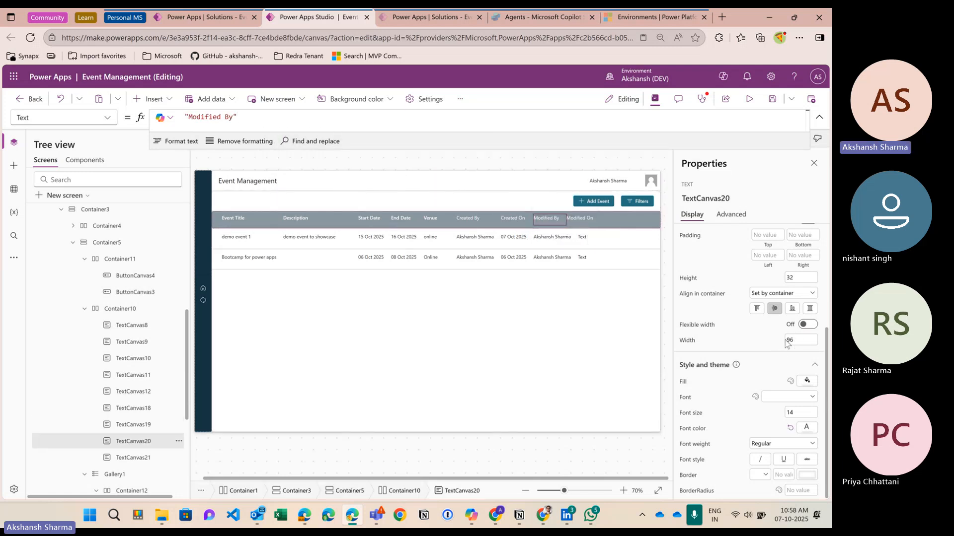
{"action": "double_click", "coordinate": [787, 342]}
{"action": "type", "text": "130"}
{"action": "left_click", "coordinate": [764, 344]}
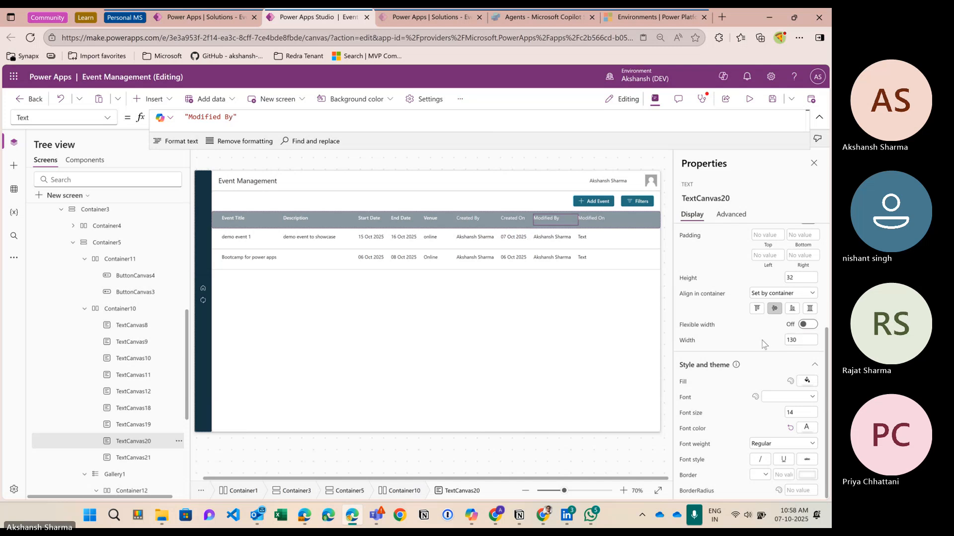
Step: Set the Modified On cell to Text(ThisItem.'Modified On',Nf_DateFormat)
{"action": "left_click", "coordinate": [587, 238]}
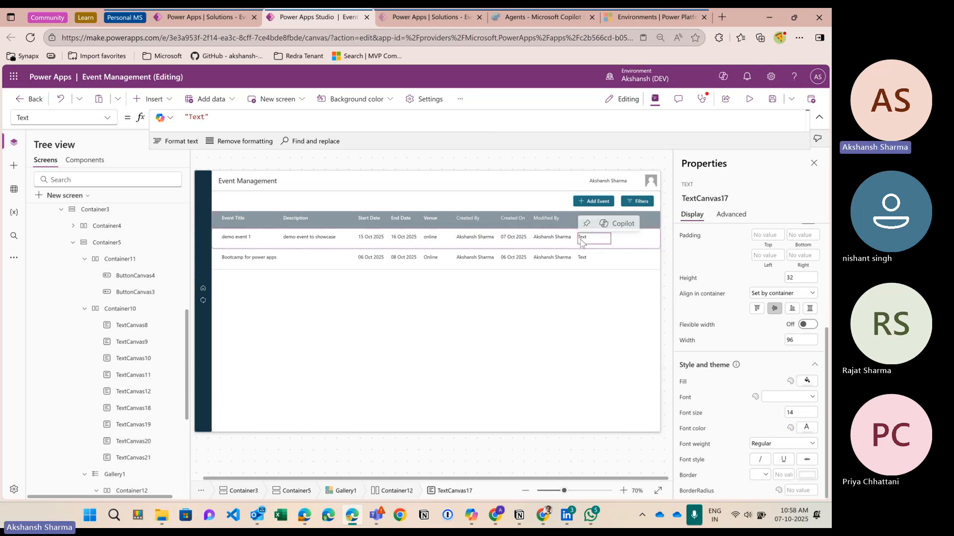
{"action": "left_click", "coordinate": [209, 118]}
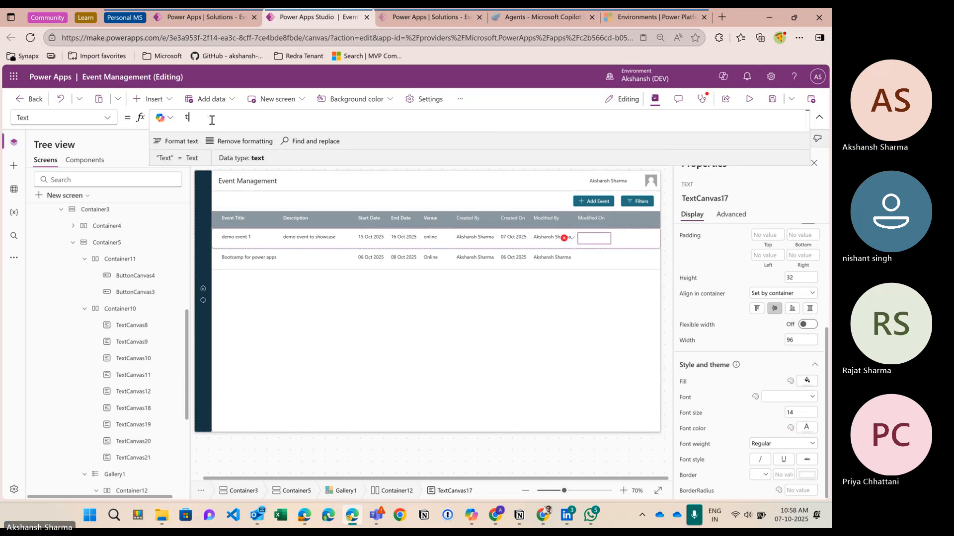
{"action": "key", "text": "ctrl+a"}
{"action": "type", "text": "ThisItem.mod"}
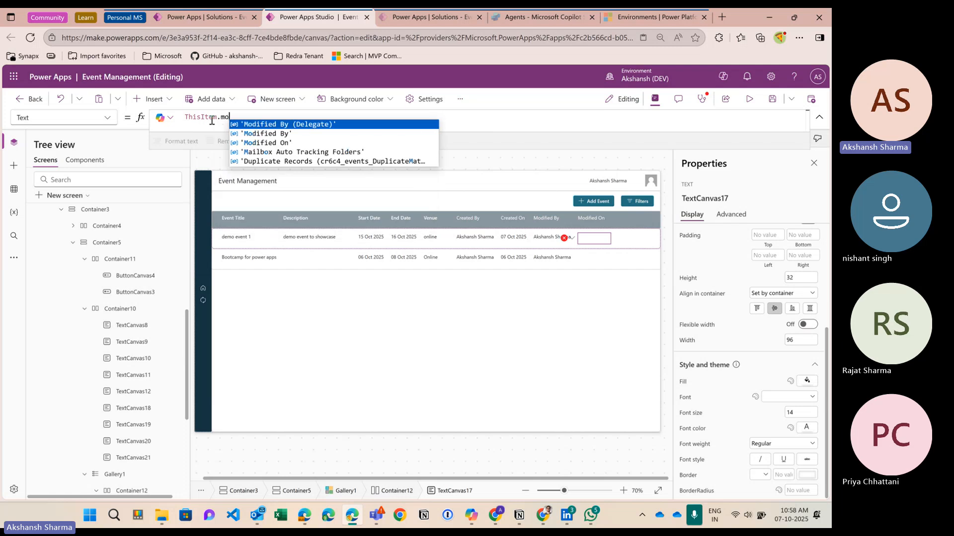
{"action": "key", "text": "Down"}
{"action": "key", "text": "Down"}
{"action": "key", "text": "Return"}
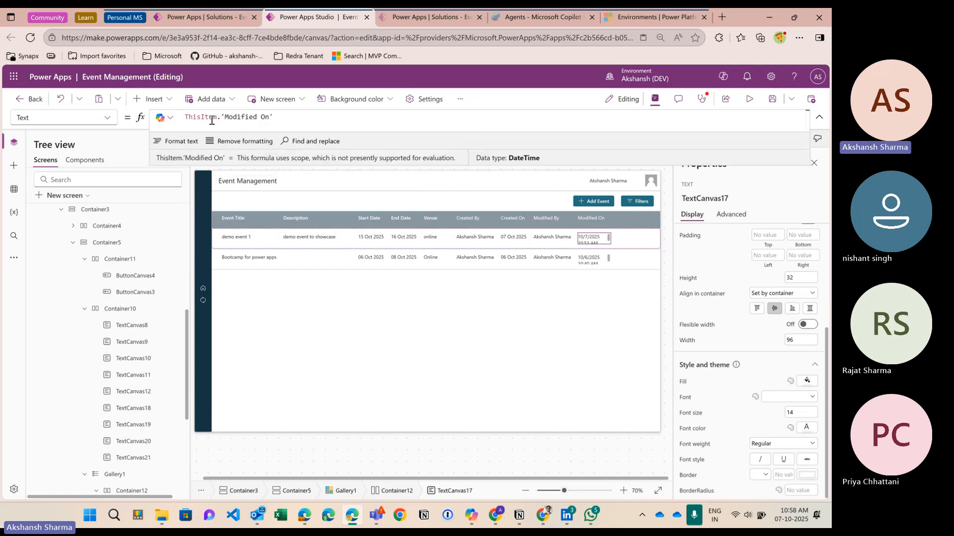
{"action": "double_click", "coordinate": [214, 118]}
{"action": "key", "text": "Left"}
{"action": "type", "text": "Text("}
{"action": "key", "text": "BackSpace"}
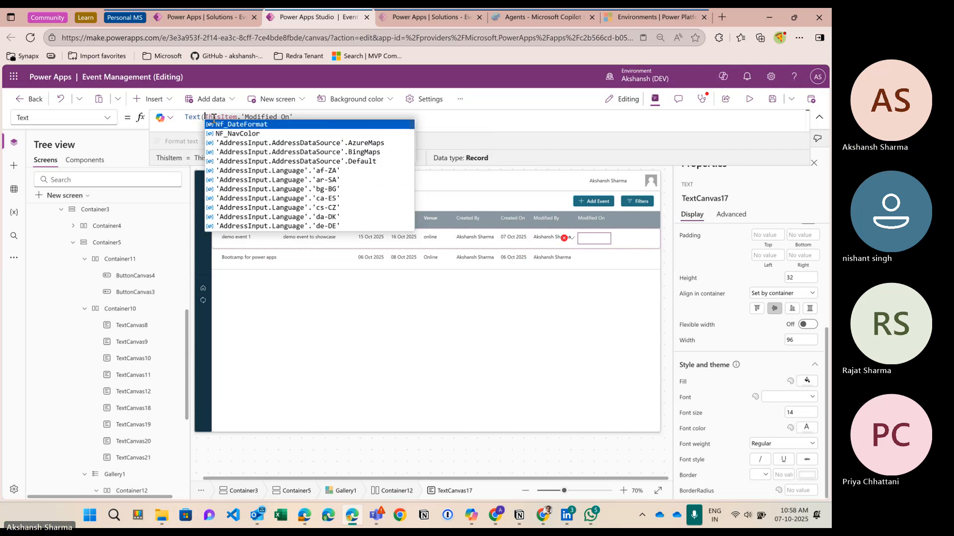
{"action": "key", "text": "Right"}
{"action": "key", "text": "Right"}
{"action": "key", "text": "Right"}
{"action": "key", "text": "Right"}
{"action": "key", "text": "Right"}
{"action": "key", "text": "Right"}
{"action": "key", "text": "Right"}
{"action": "key", "text": "Right"}
{"action": "key", "text": "Right"}
{"action": "key", "text": "Right"}
{"action": "key", "text": "Right"}
{"action": "key", "text": "Right"}
{"action": "key", "text": "Right"}
{"action": "key", "text": "Right"}
{"action": "key", "text": "Right"}
{"action": "key", "text": "Right"}
{"action": "key", "text": "Right"}
{"action": "key", "text": "Right"}
{"action": "key", "text": "Right"}
{"action": "key", "text": "Right"}
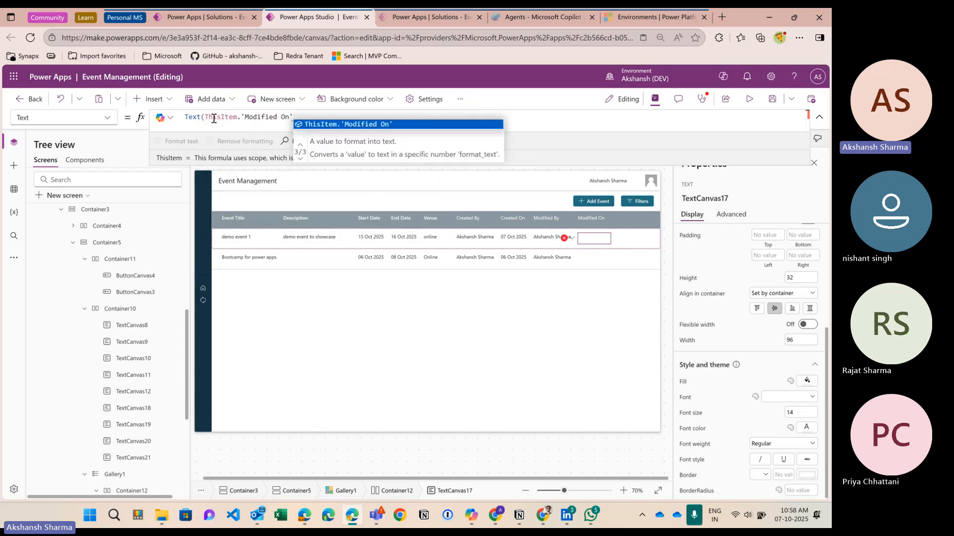
{"action": "key", "text": "Right"}
{"action": "type", "text": ",Nf_DateFormat)"}
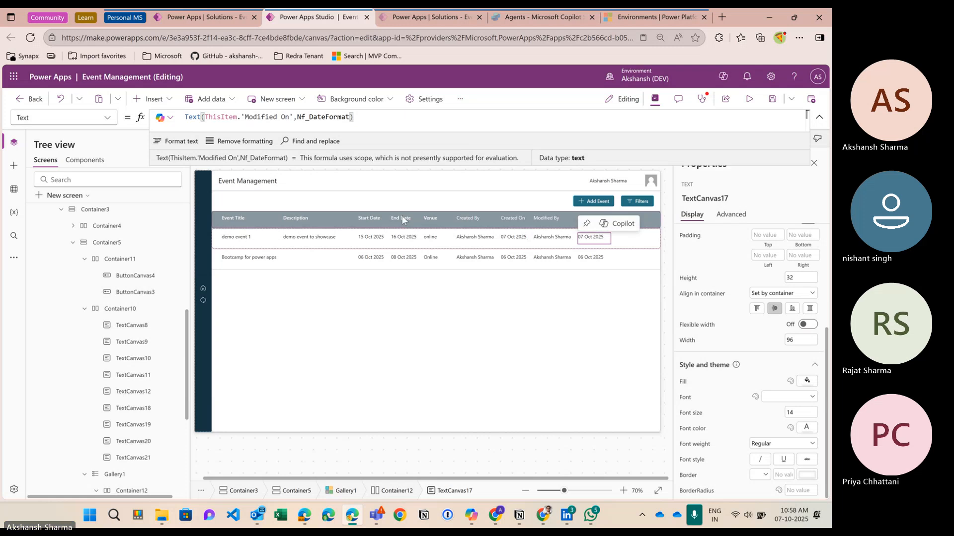
{"action": "left_click", "coordinate": [749, 98]}
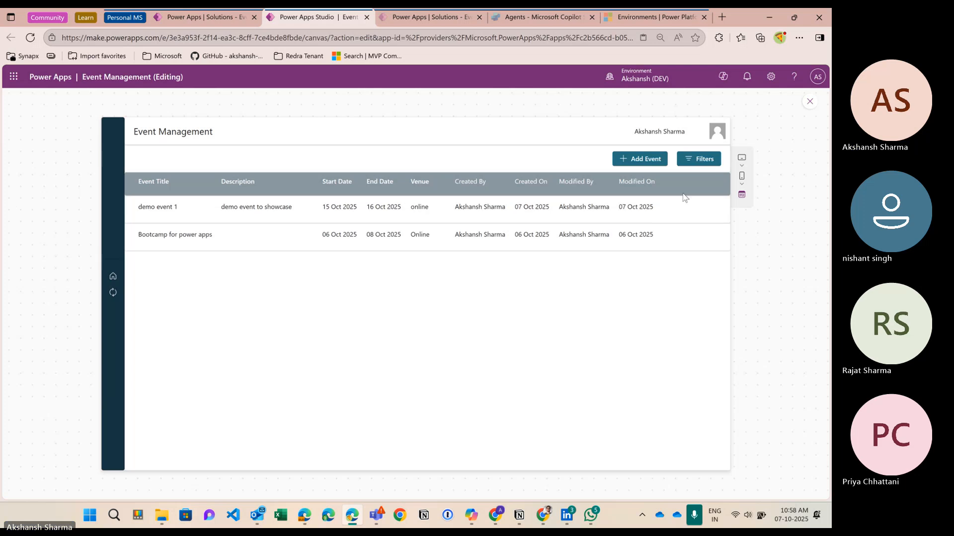
{"action": "left_click", "coordinate": [810, 102]}
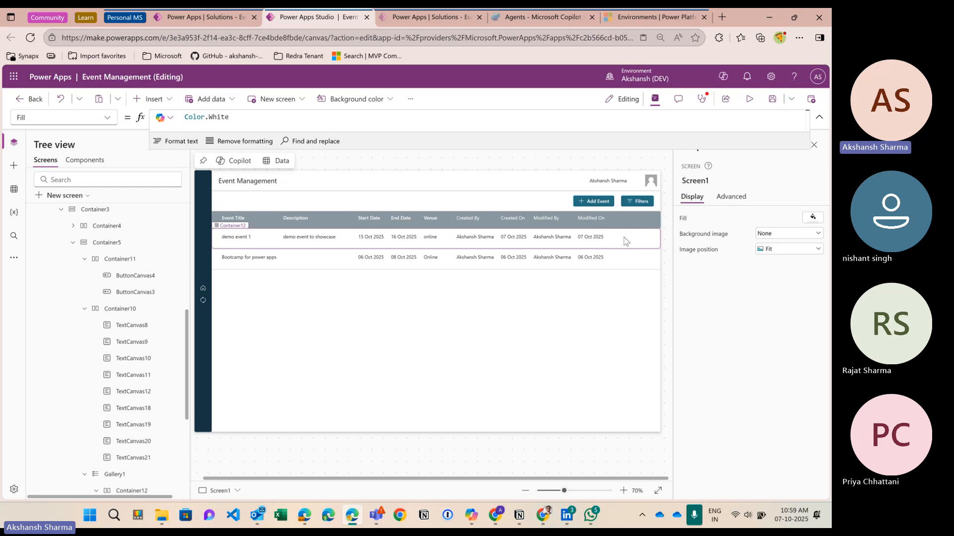
Step: Insert a horizontal container into the gallery row container Container12
{"action": "left_click", "coordinate": [602, 239]}
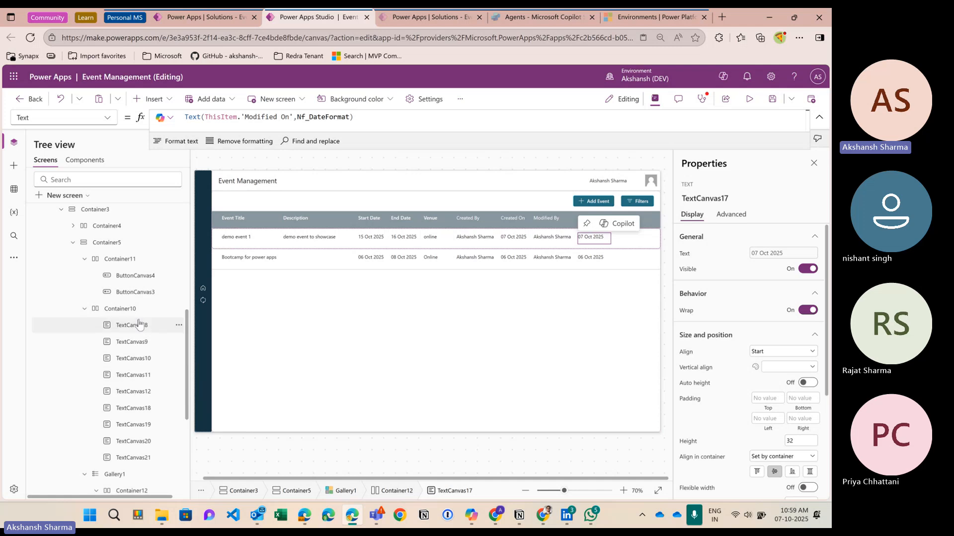
{"action": "left_click", "coordinate": [120, 308]}
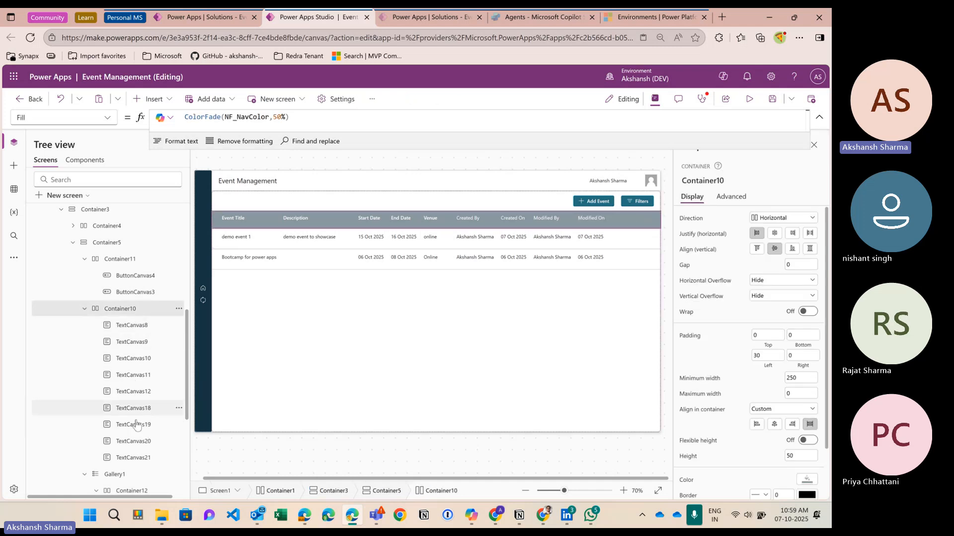
{"action": "scroll", "coordinate": [147, 428], "scroll_direction": "down", "scroll_amount": 4}
{"action": "left_click", "coordinate": [141, 309]}
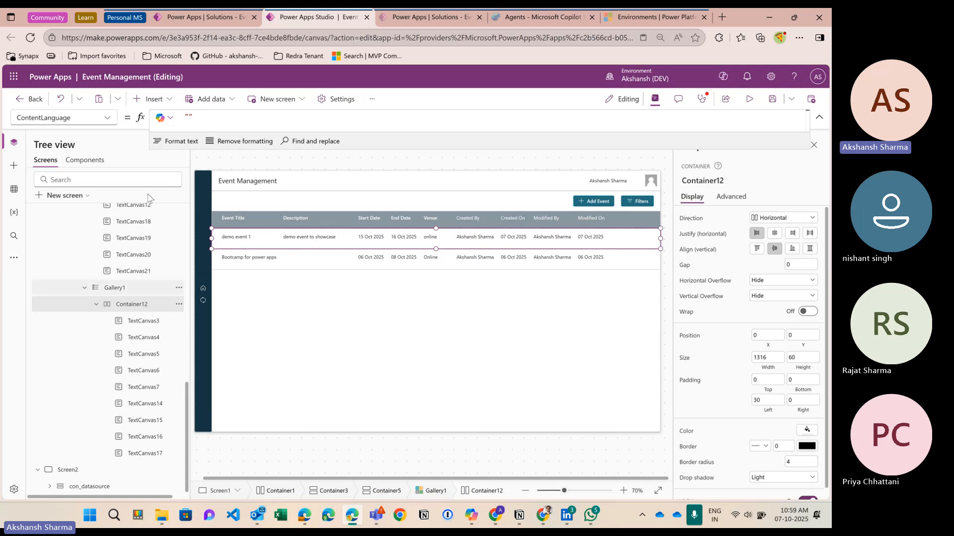
{"action": "left_click", "coordinate": [150, 100]}
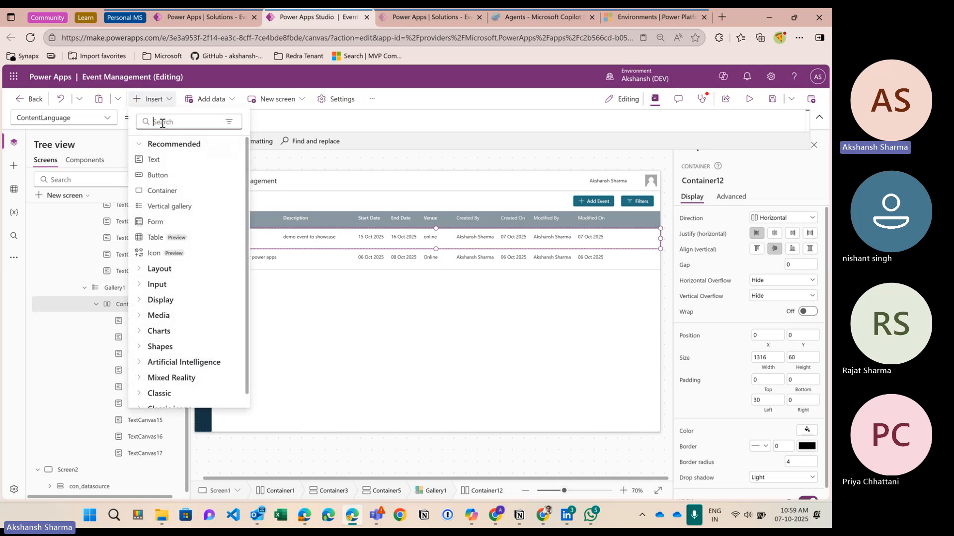
{"action": "type", "text": "hori"}
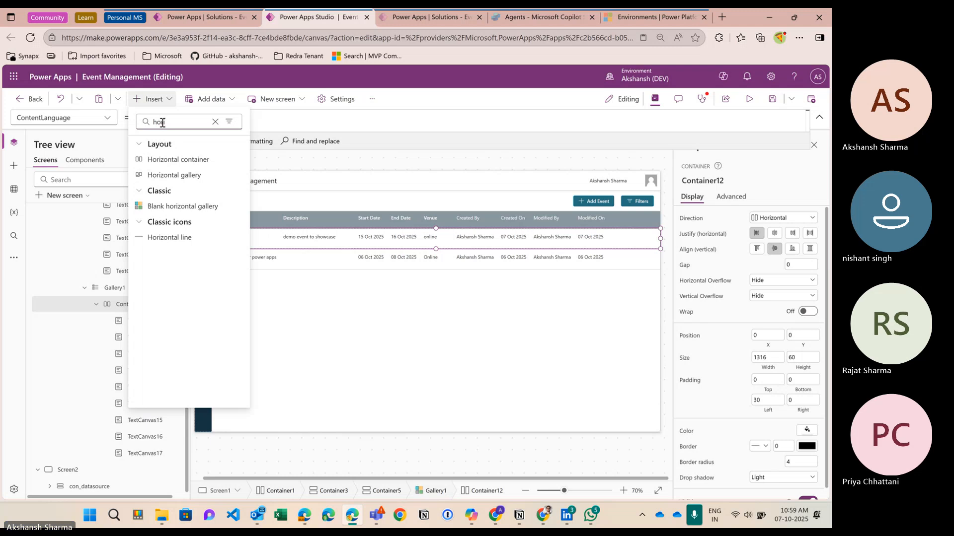
{"action": "left_click", "coordinate": [173, 163]}
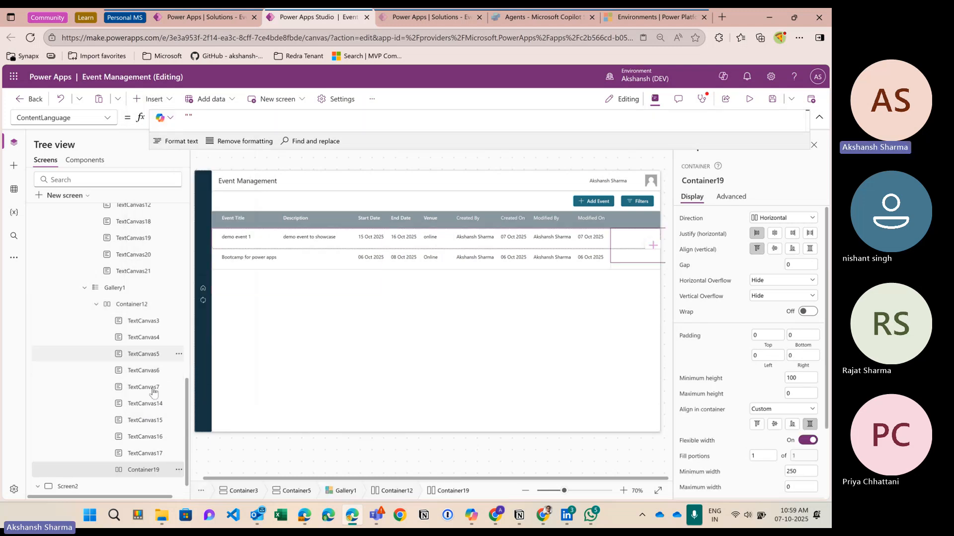
Step: Give Container19 fixed width 60, minimum height 60, and top alignment in the row
{"action": "left_click", "coordinate": [139, 288]}
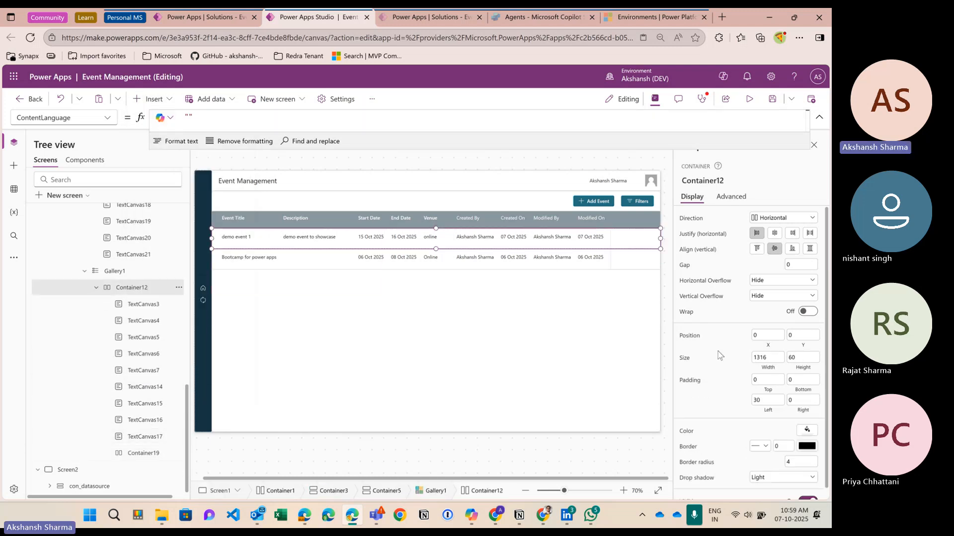
{"action": "scroll", "coordinate": [756, 411], "scroll_direction": "down", "scroll_amount": 1}
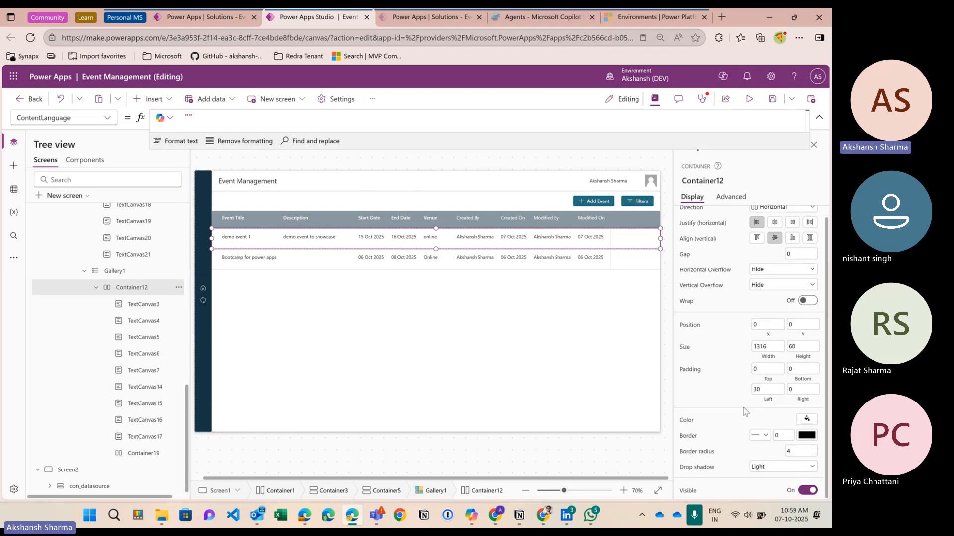
{"action": "left_click", "coordinate": [166, 453]}
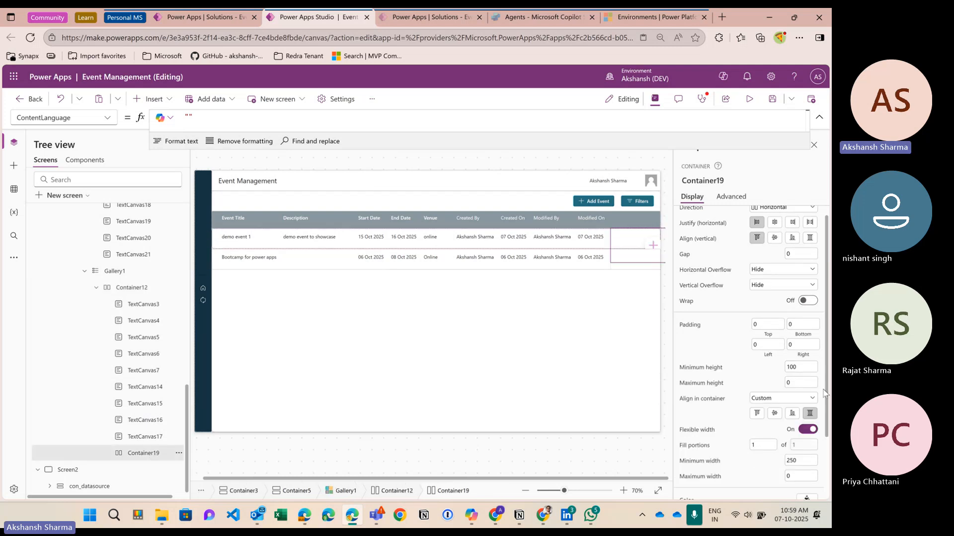
{"action": "left_click", "coordinate": [811, 430]}
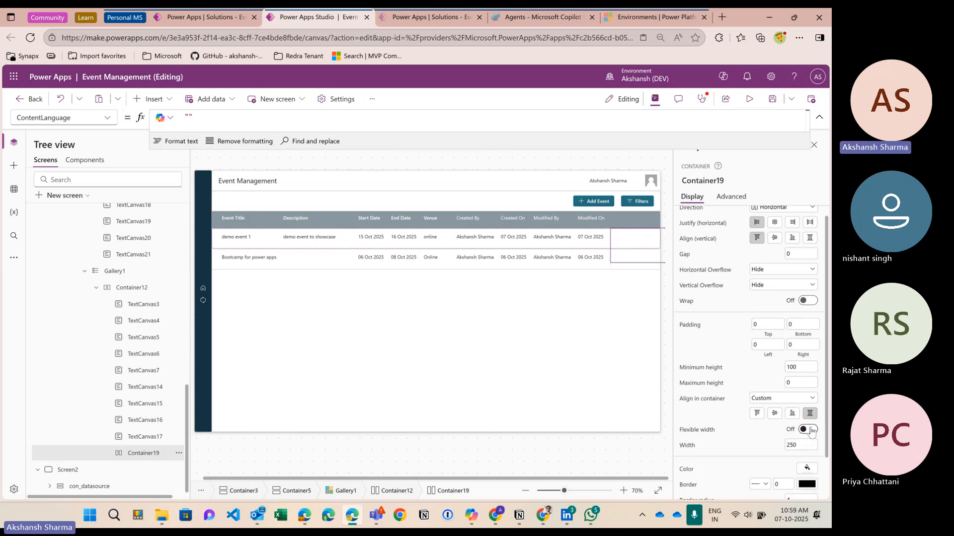
{"action": "left_click", "coordinate": [801, 368]}
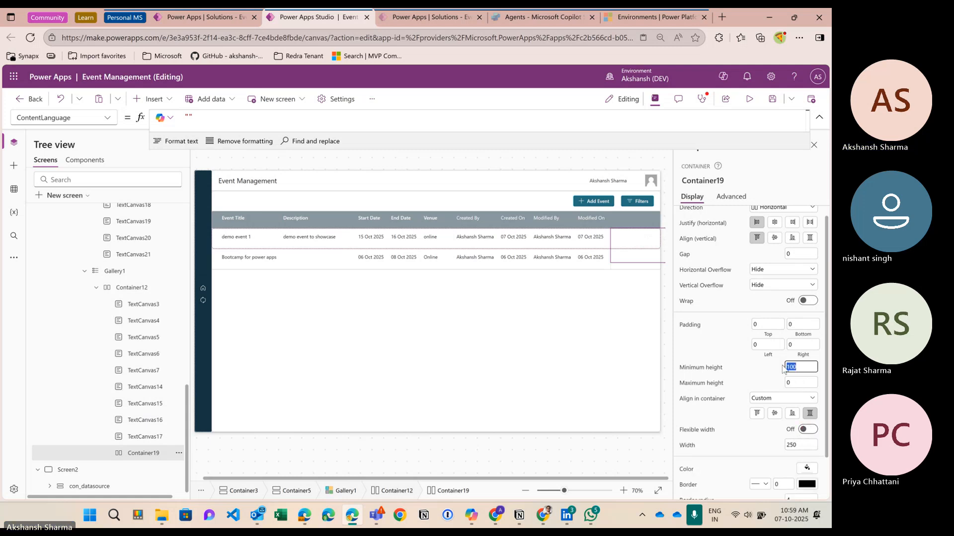
{"action": "type", "text": "60"}
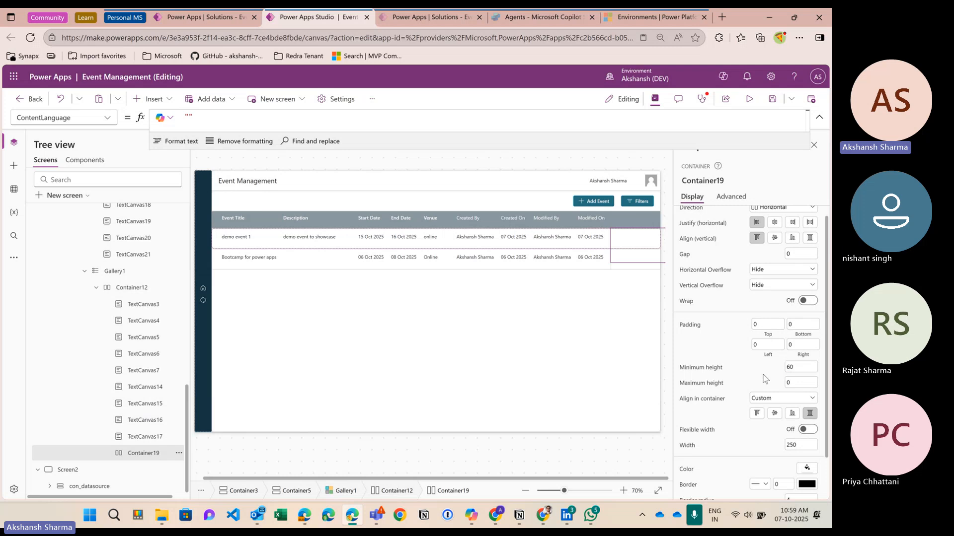
{"action": "key", "text": "Return"}
{"action": "left_click", "coordinate": [803, 446]}
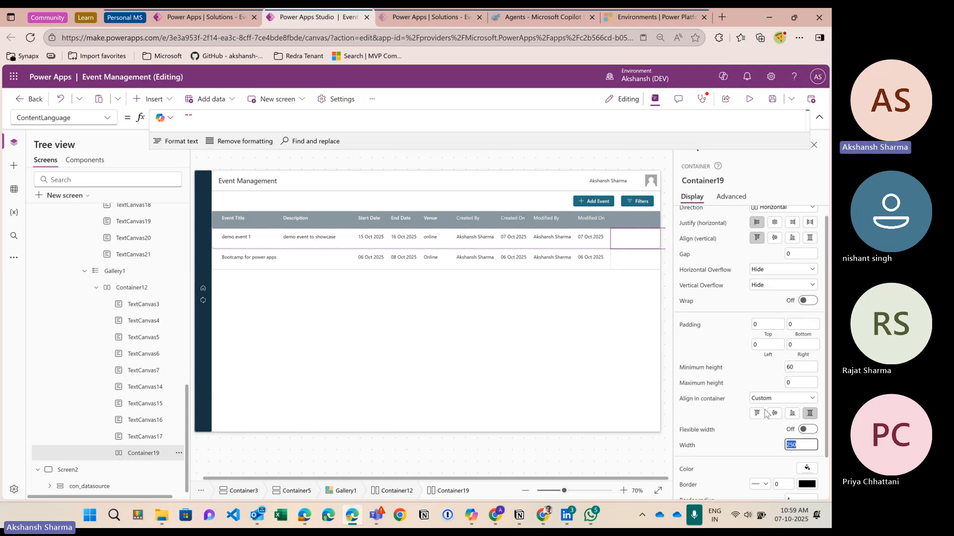
{"action": "type", "text": "60"}
{"action": "key", "text": "Return"}
{"action": "left_click", "coordinate": [758, 414]}
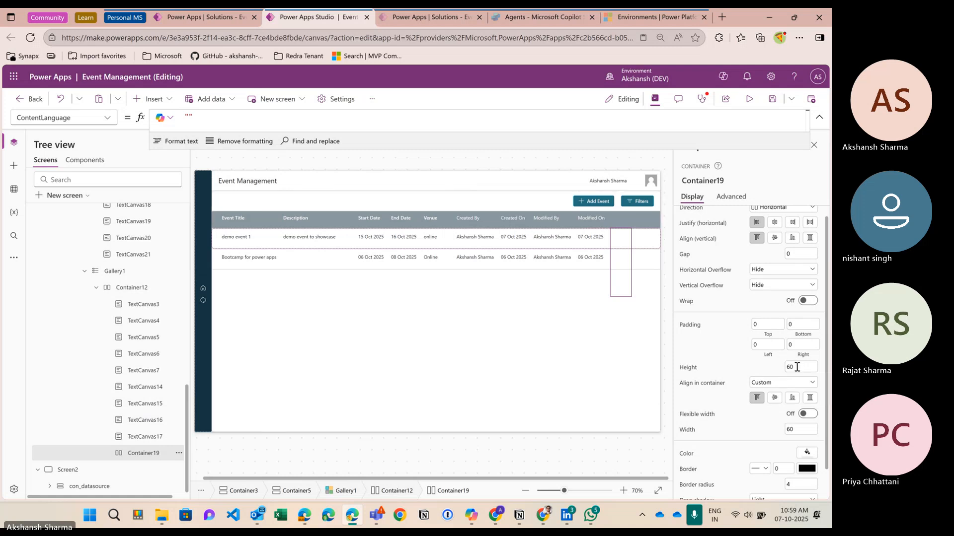
Step: Set Container19's height back to 60
{"action": "left_click", "coordinate": [797, 367]}
{"action": "key", "text": "Return"}
{"action": "left_click", "coordinate": [793, 371]}
{"action": "type", "text": "60"}
{"action": "key", "text": "Return"}
Step: Keep Flexible width off and give Container19 a fixed width of 130
{"action": "left_click", "coordinate": [806, 415]}
{"action": "left_click", "coordinate": [806, 416]}
{"action": "left_click", "coordinate": [800, 430]}
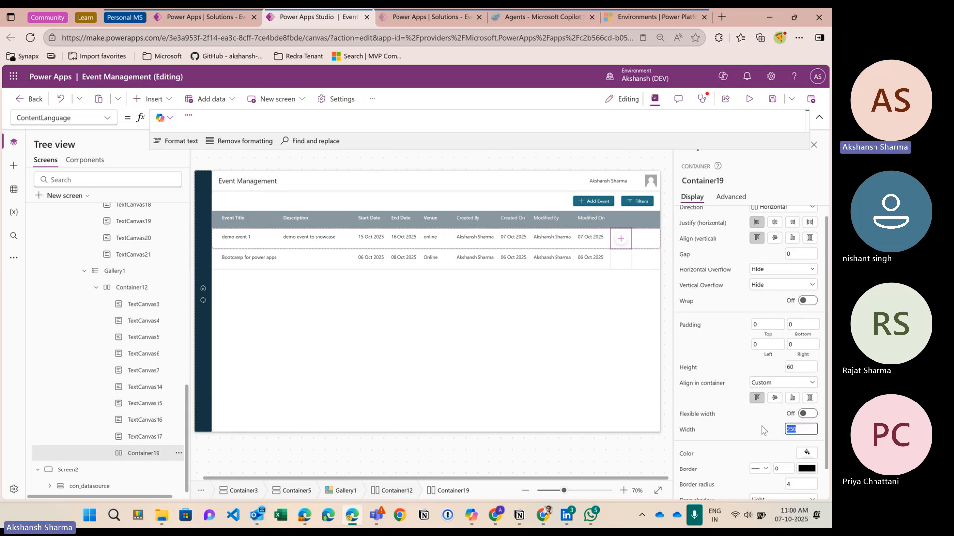
{"action": "type", "text": "300"}
{"action": "key", "text": "Return"}
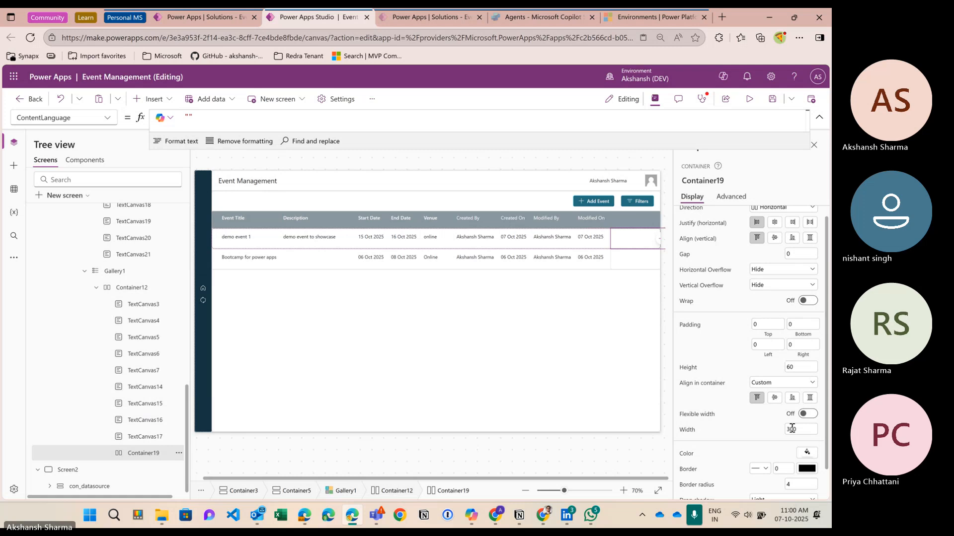
{"action": "type", "text": "200"}
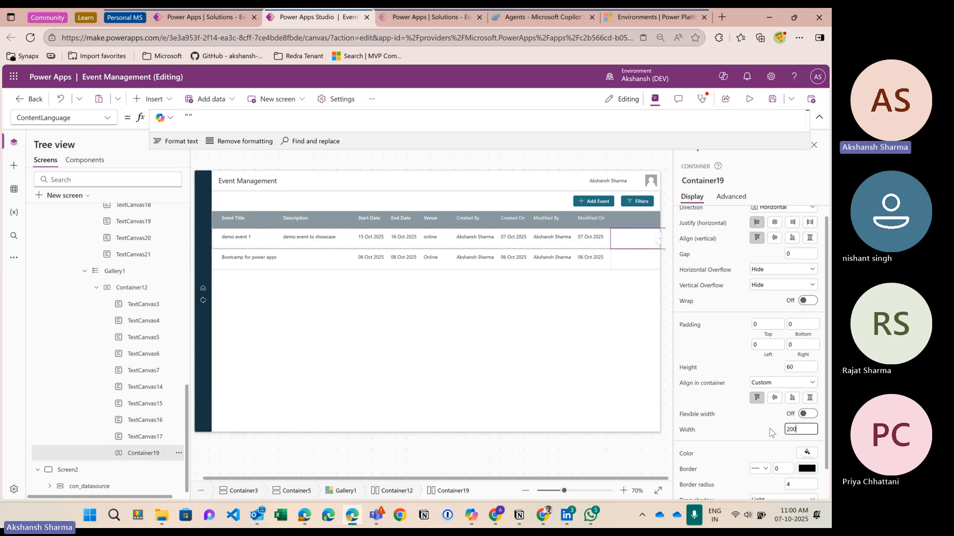
{"action": "key", "text": "Return"}
{"action": "double_click", "coordinate": [786, 430]}
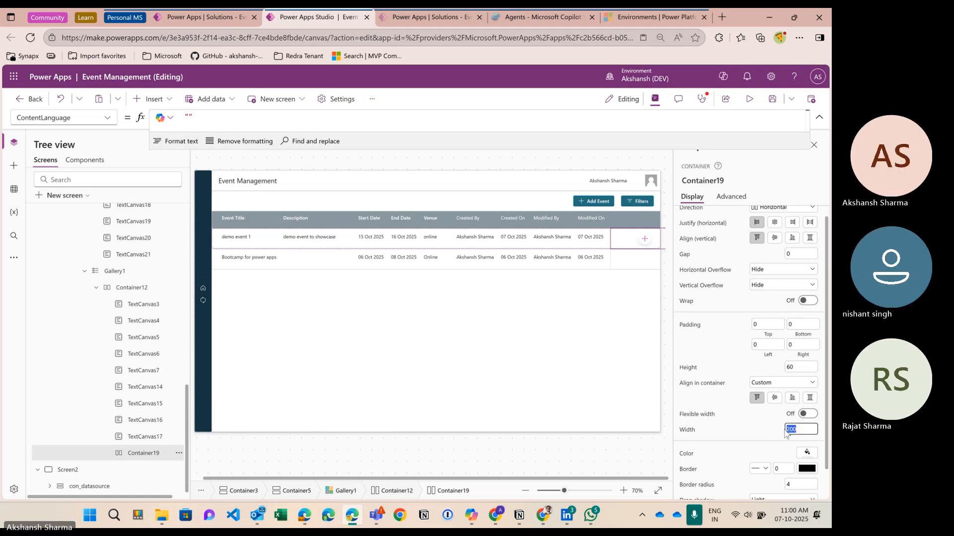
{"action": "type", "text": "100"}
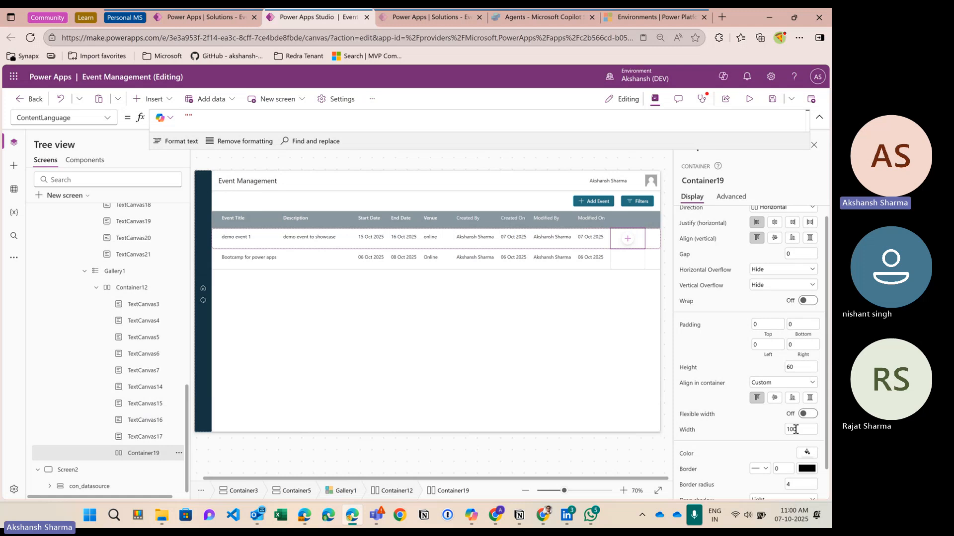
{"action": "left_click_drag", "start_coordinate": [798, 434], "coordinate": [791, 428]}
{"action": "type", "text": "30"}
{"action": "left_click", "coordinate": [778, 432]}
{"action": "mouse_move", "coordinate": [634, 241]}
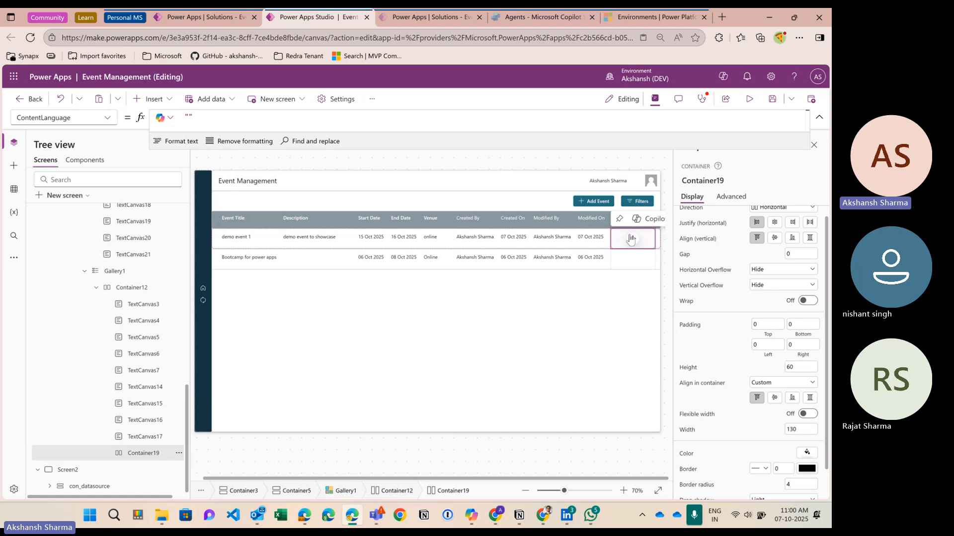
Step: Add two buttons to Container19, then delete ButtonCanvas7 and ButtonCanvas8 again
{"action": "left_click", "coordinate": [154, 98]}
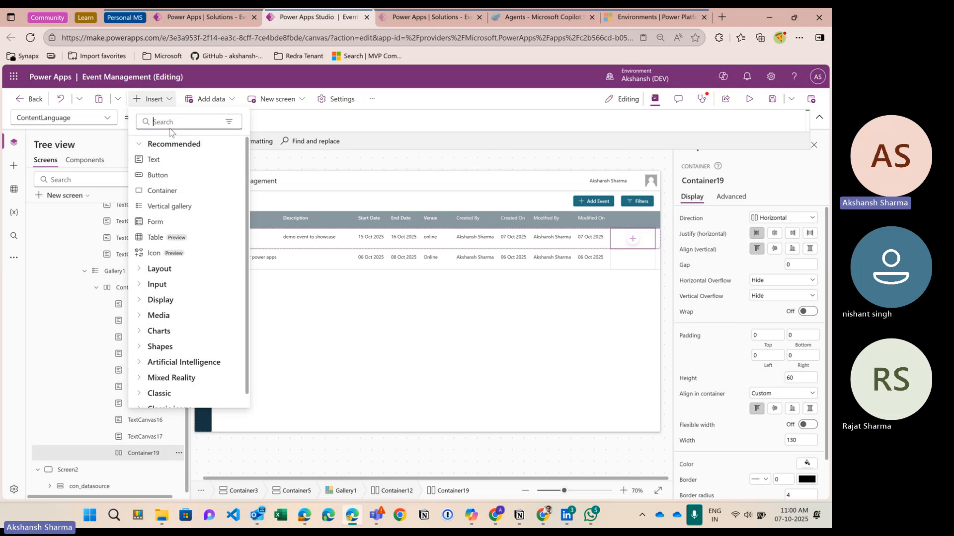
{"action": "left_click", "coordinate": [167, 177]}
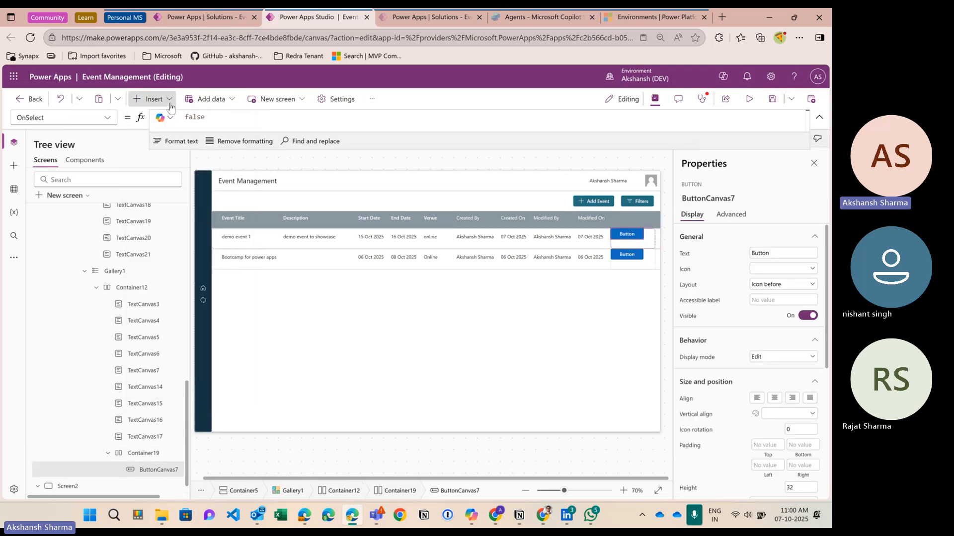
{"action": "left_click", "coordinate": [153, 99]}
{"action": "left_click", "coordinate": [174, 176]}
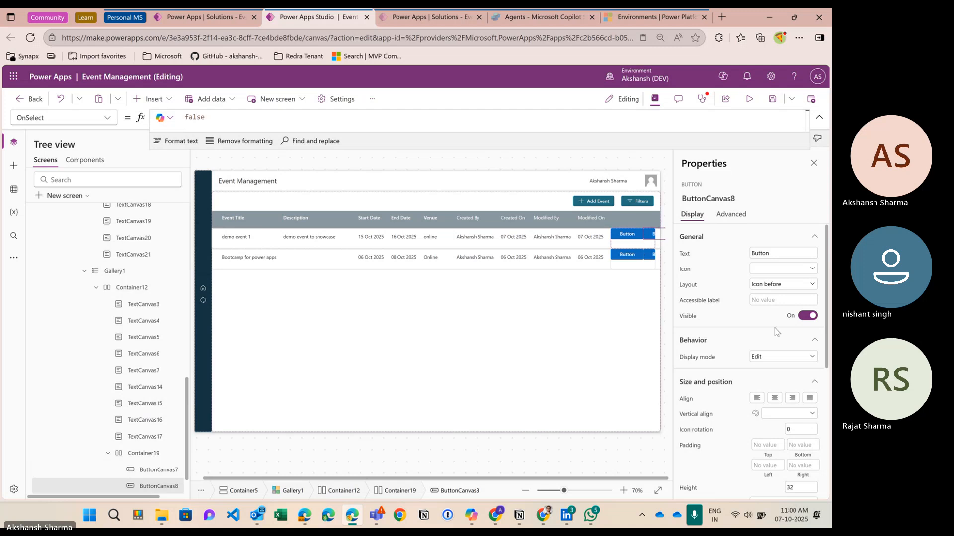
{"action": "left_click", "coordinate": [632, 240]}
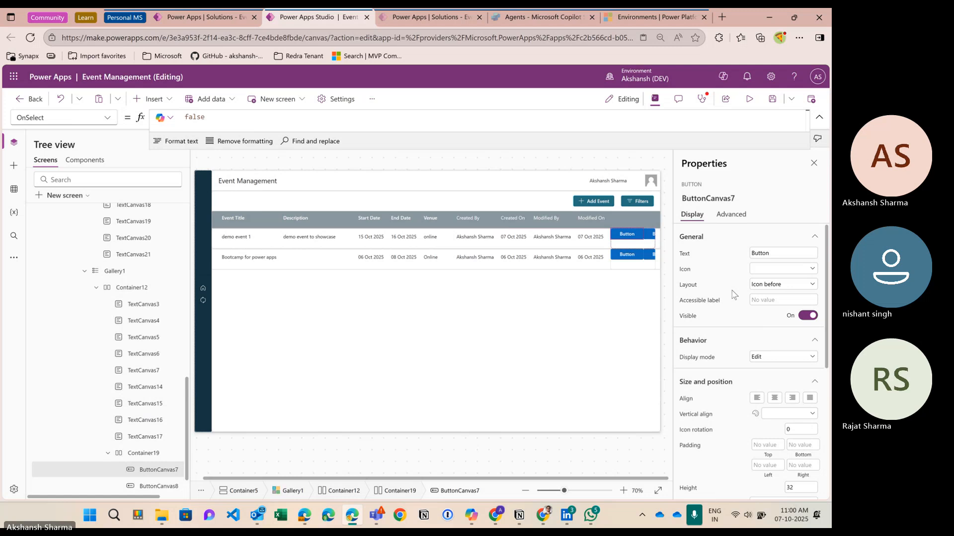
{"action": "key", "text": "Delete"}
{"action": "left_click", "coordinate": [632, 236]}
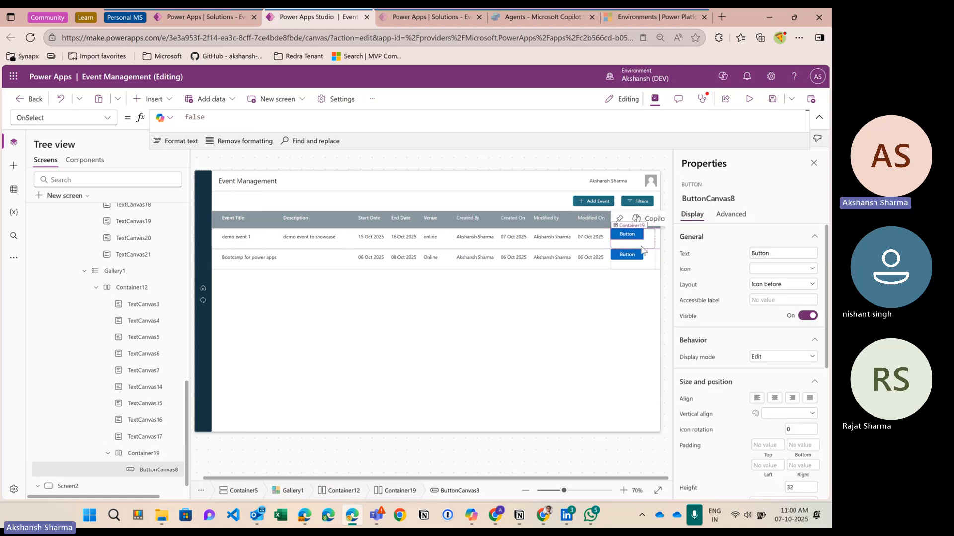
{"action": "key", "text": "Delete"}
Step: Insert the Classic View icon into Container19 by searching 'vie'
{"action": "left_click", "coordinate": [633, 239]}
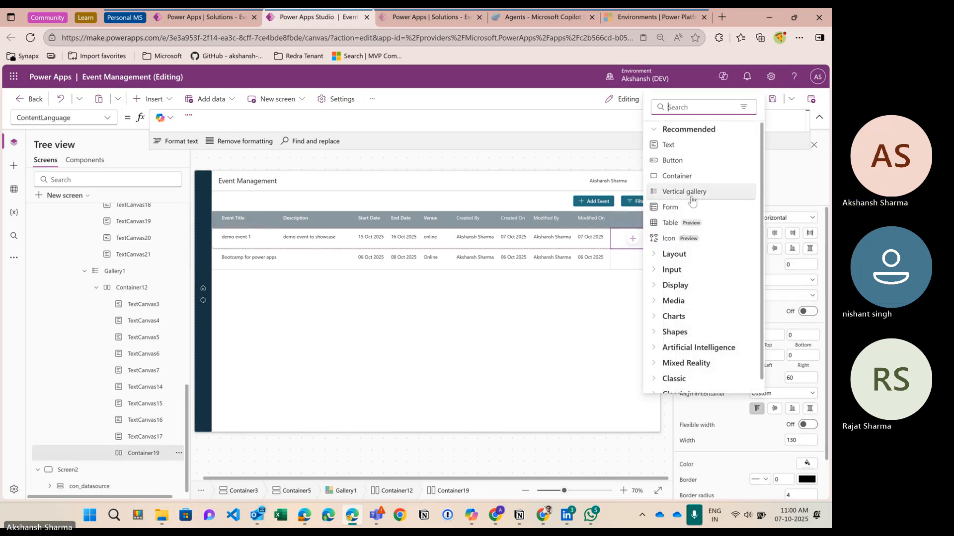
{"action": "scroll", "coordinate": [679, 328], "scroll_direction": "down", "scroll_amount": 1}
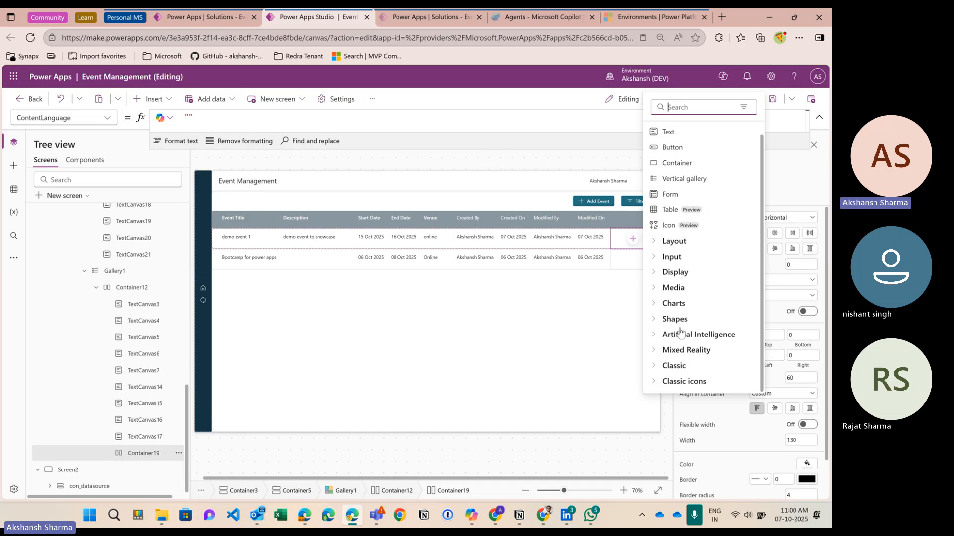
{"action": "left_click", "coordinate": [656, 380]}
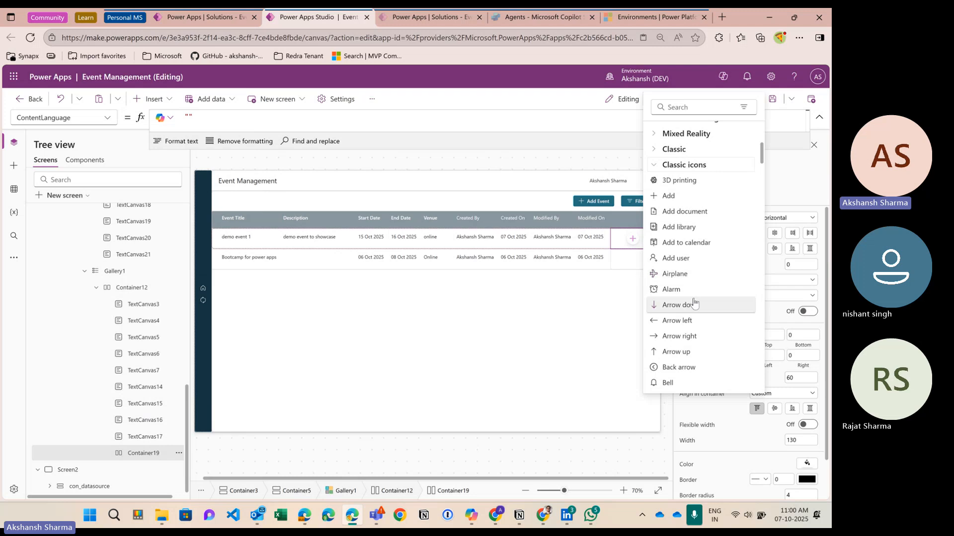
{"action": "left_click", "coordinate": [686, 109]}
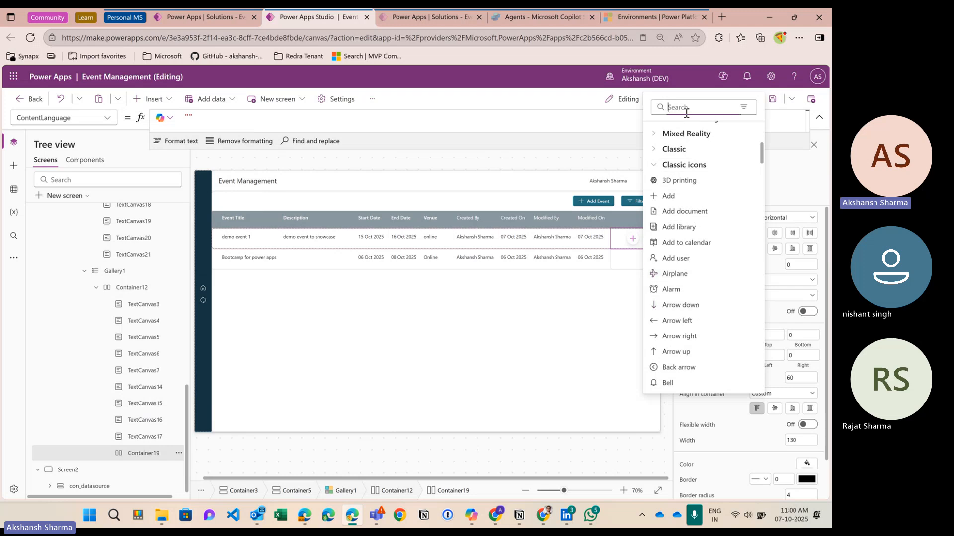
{"action": "type", "text": "eye"}
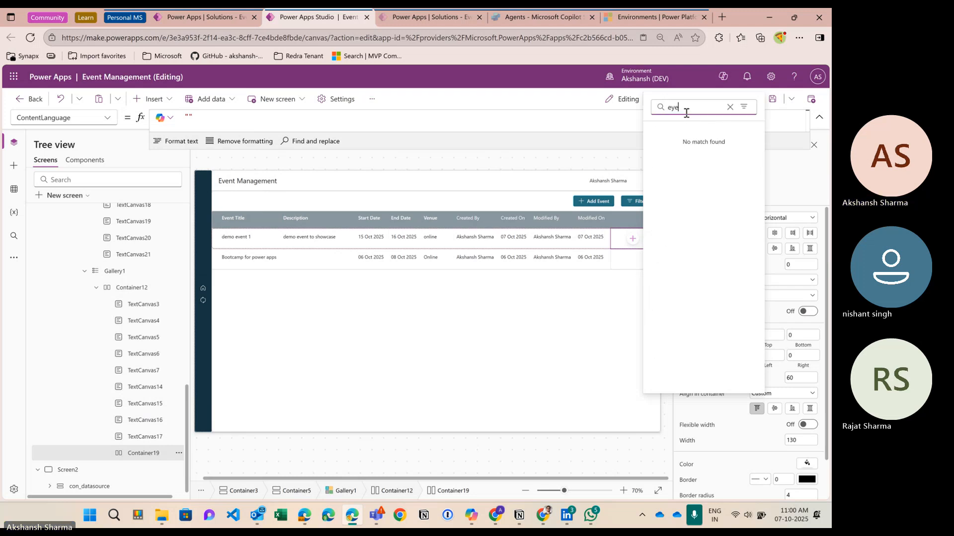
{"action": "key", "text": "BackSpace"}
{"action": "key", "text": "BackSpace"}
{"action": "key", "text": "BackSpace"}
{"action": "type", "text": "vie"}
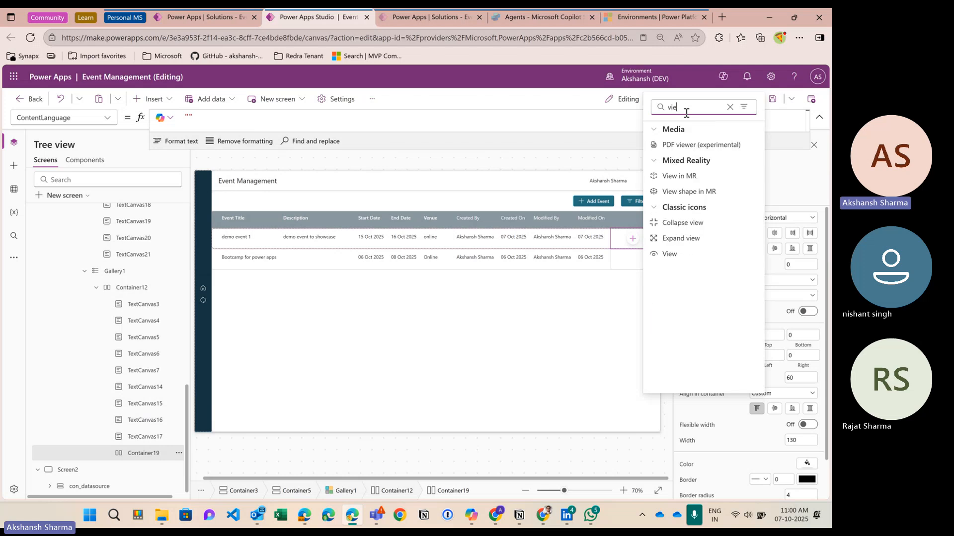
{"action": "left_click", "coordinate": [677, 252]}
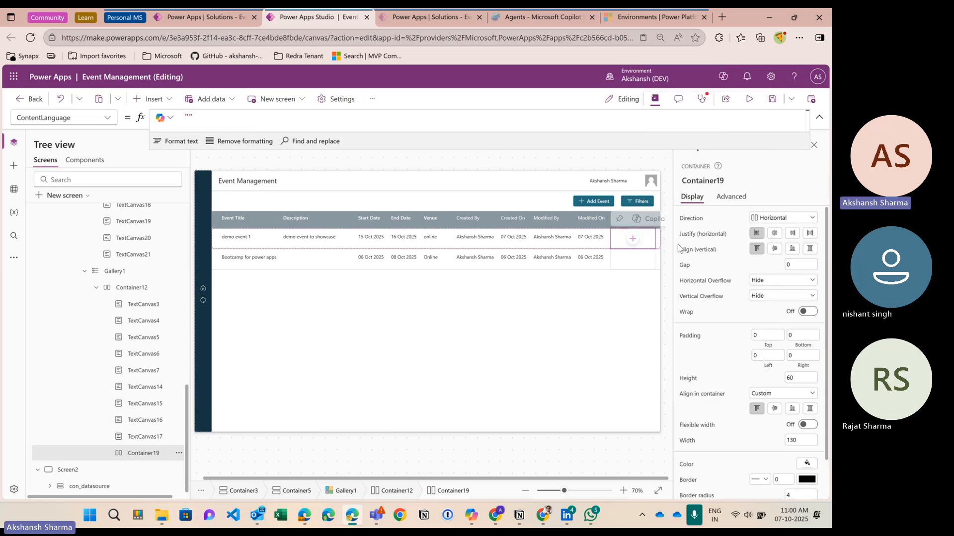
Step: Search and browse the Classic icons list for a delete icon
{"action": "left_click", "coordinate": [152, 99]}
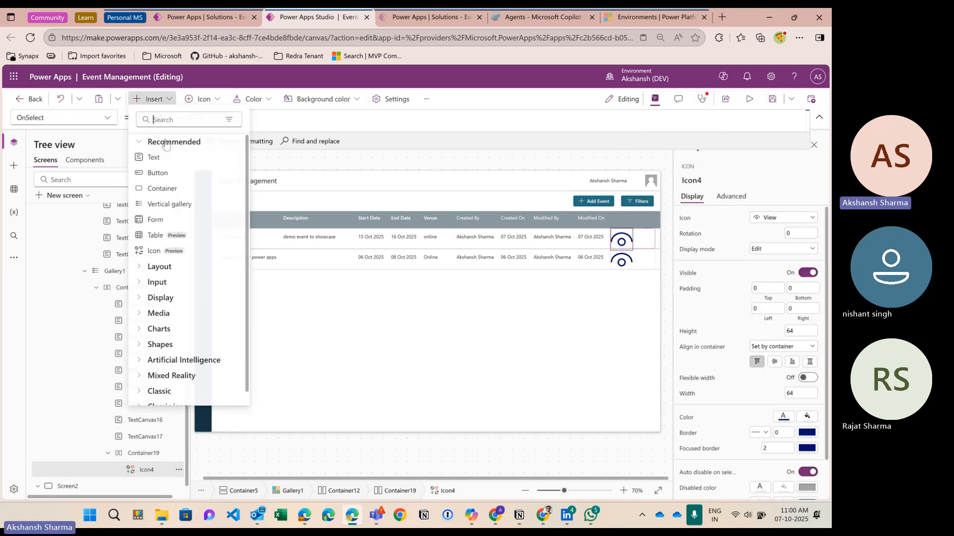
{"action": "type", "text": "de"}
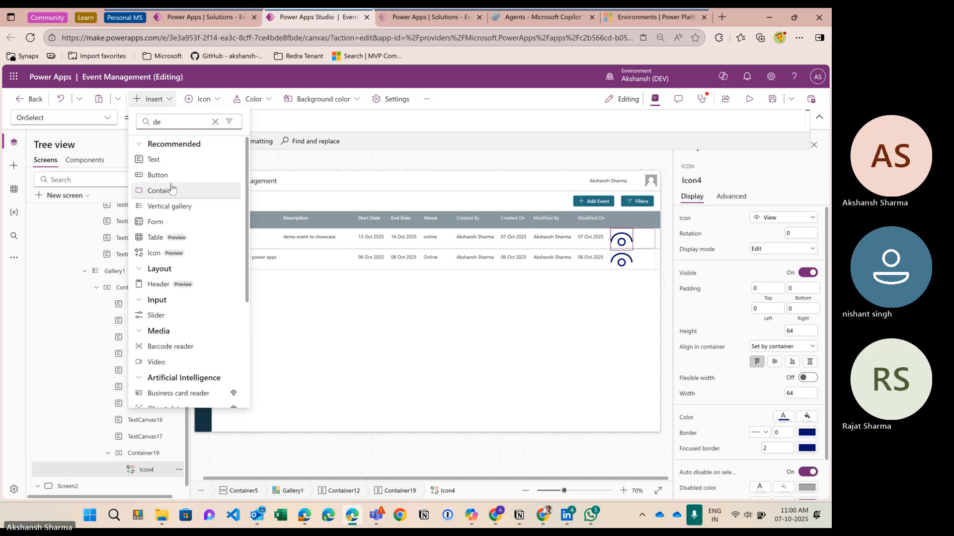
{"action": "type", "text": "l"}
{"action": "key", "text": "BackSpace"}
{"action": "key", "text": "BackSpace"}
{"action": "key", "text": "BackSpace"}
{"action": "key", "text": "BackSpace"}
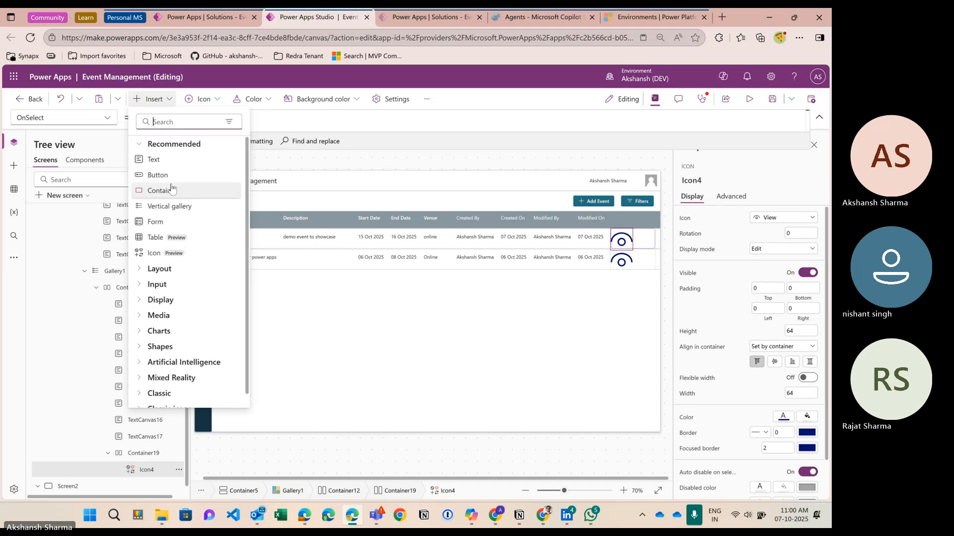
{"action": "scroll", "coordinate": [170, 192], "scroll_direction": "down", "scroll_amount": 1}
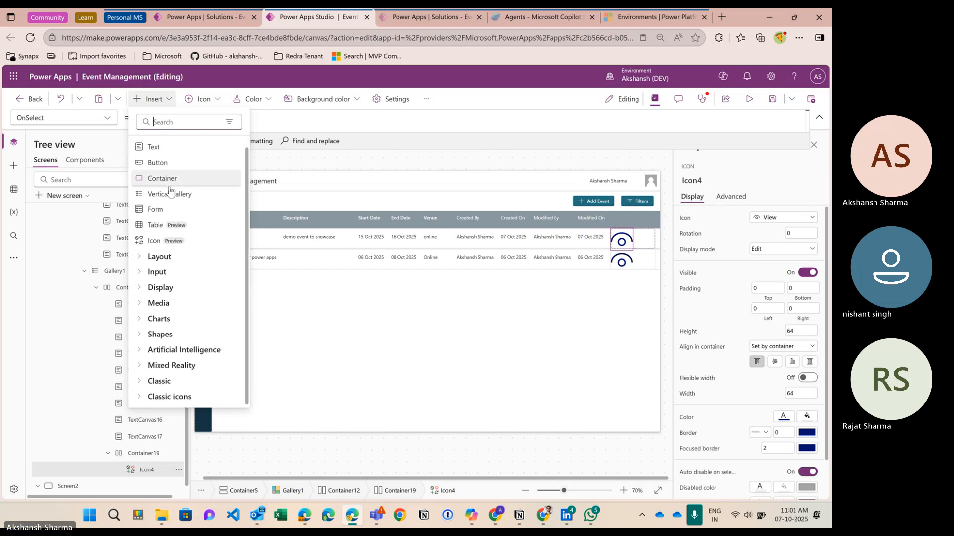
{"action": "left_click", "coordinate": [144, 396]}
{"action": "scroll", "coordinate": [170, 330], "scroll_direction": "down", "scroll_amount": 5}
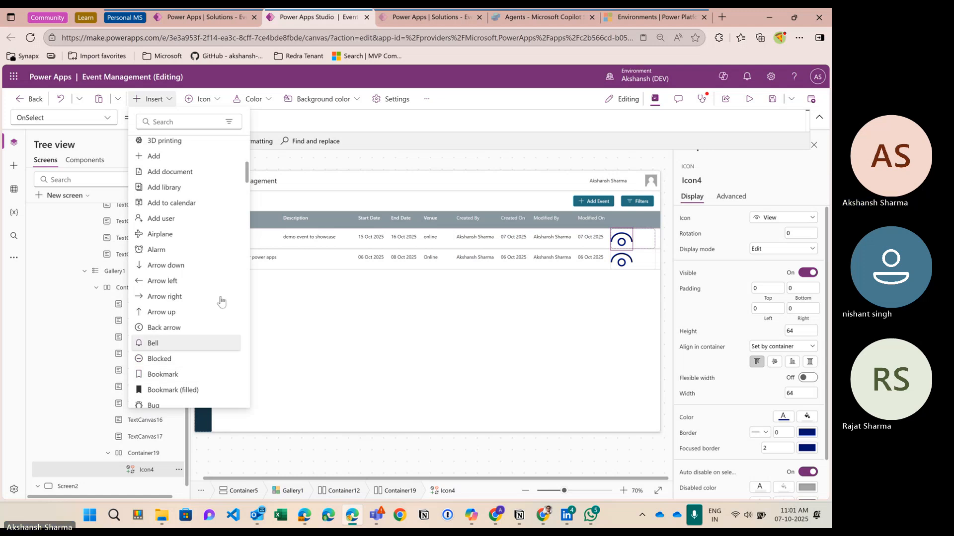
{"action": "scroll", "coordinate": [196, 304], "scroll_direction": "down", "scroll_amount": 2}
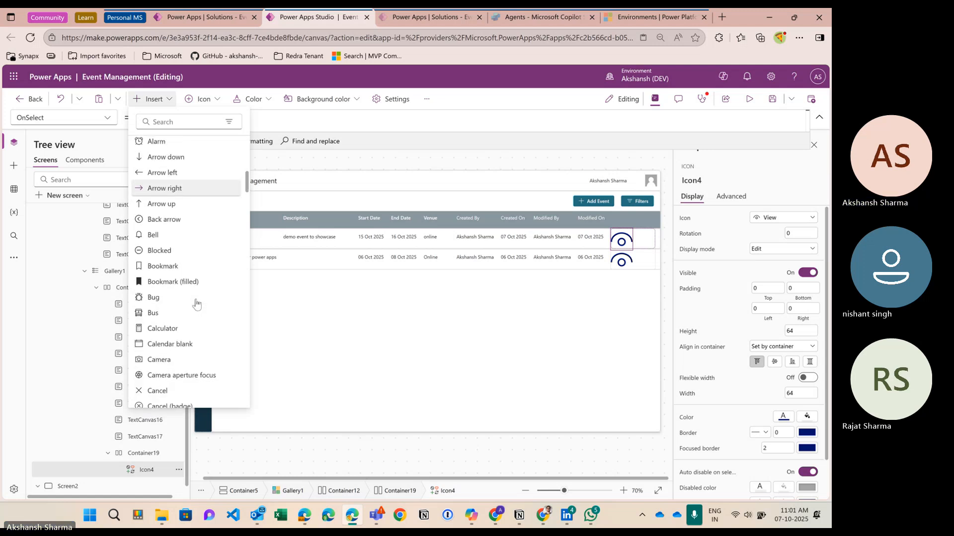
{"action": "left_click", "coordinate": [169, 122]}
{"action": "type", "text": "bui"}
{"action": "key", "text": "BackSpace"}
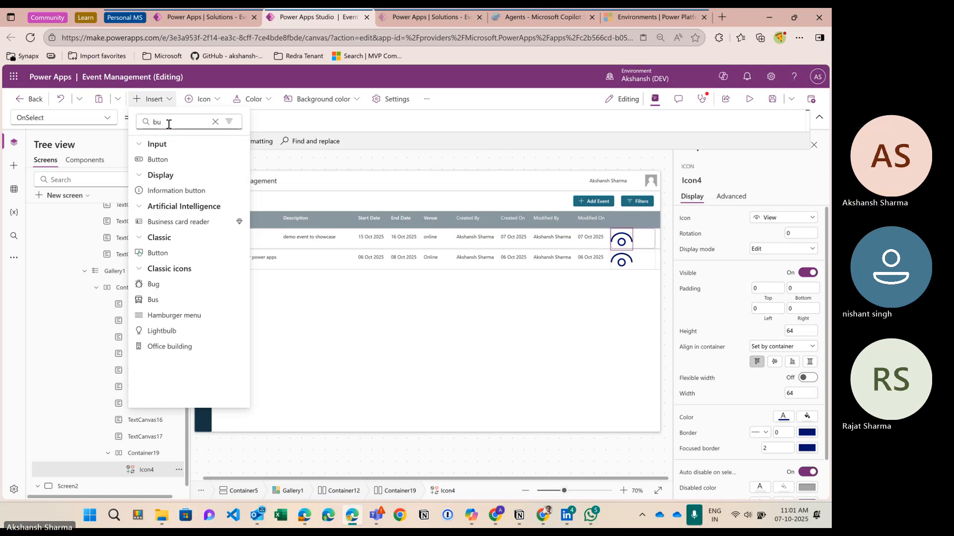
{"action": "key", "text": "BackSpace"}
{"action": "type", "text": "in"}
{"action": "key", "text": "BackSpace"}
{"action": "key", "text": "BackSpace"}
{"action": "key", "text": "BackSpace"}
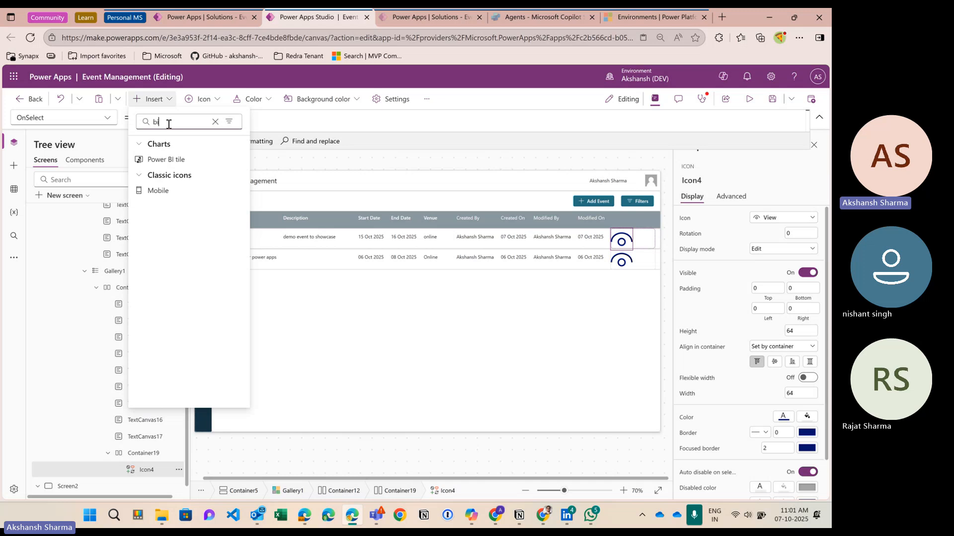
{"action": "scroll", "coordinate": [194, 321], "scroll_direction": "down", "scroll_amount": 8}
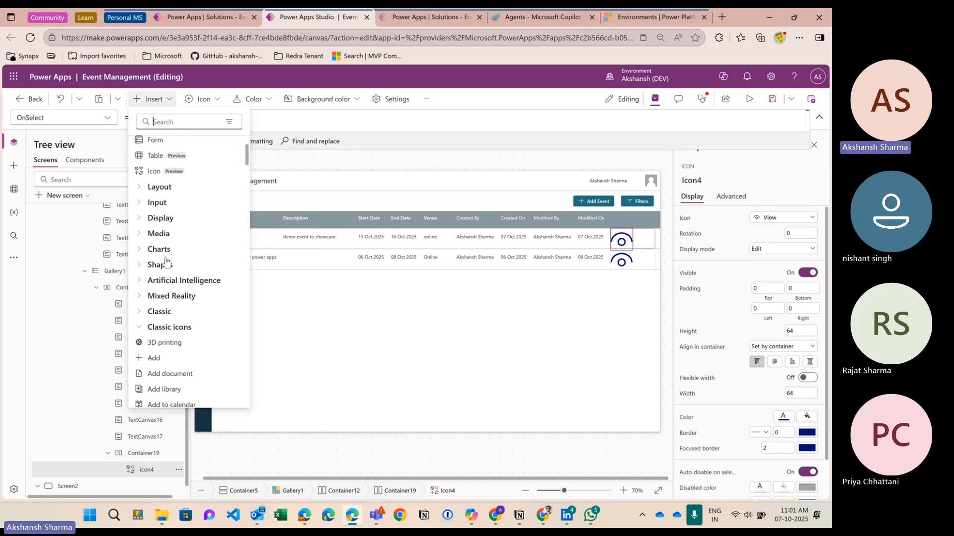
{"action": "scroll", "coordinate": [172, 296], "scroll_direction": "down", "scroll_amount": 3}
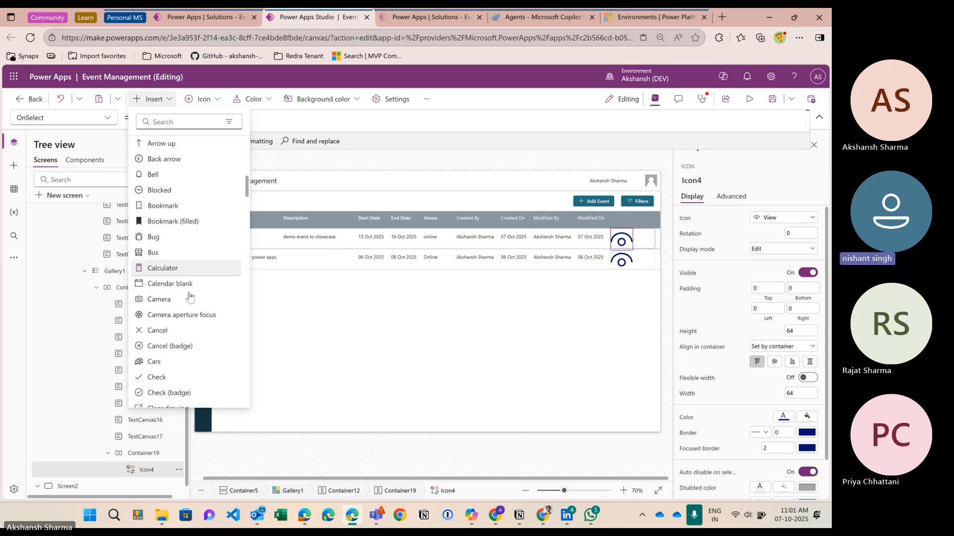
Step: Insert the Trash icon via search 'tras' and size the View icon to 30 by 30
{"action": "type", "text": "tras"}
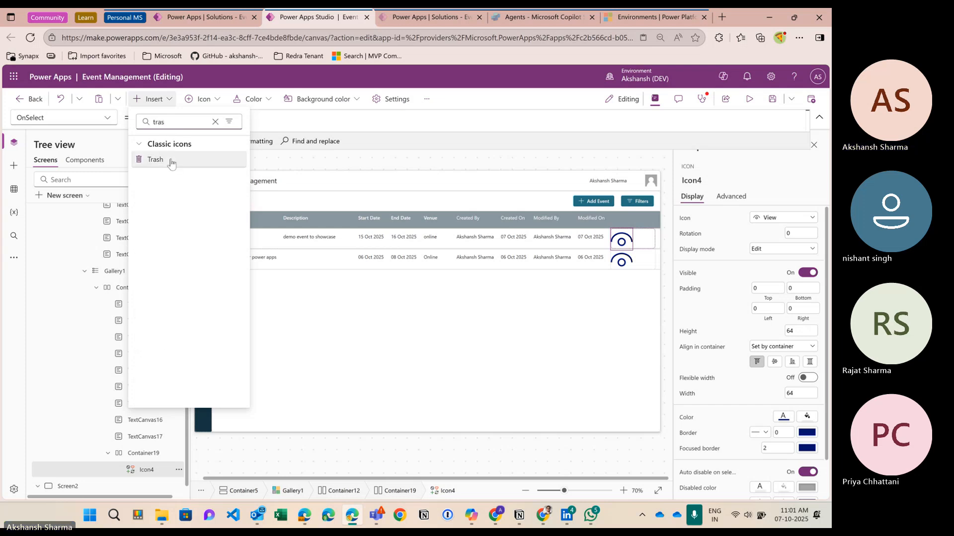
{"action": "left_click", "coordinate": [164, 160]}
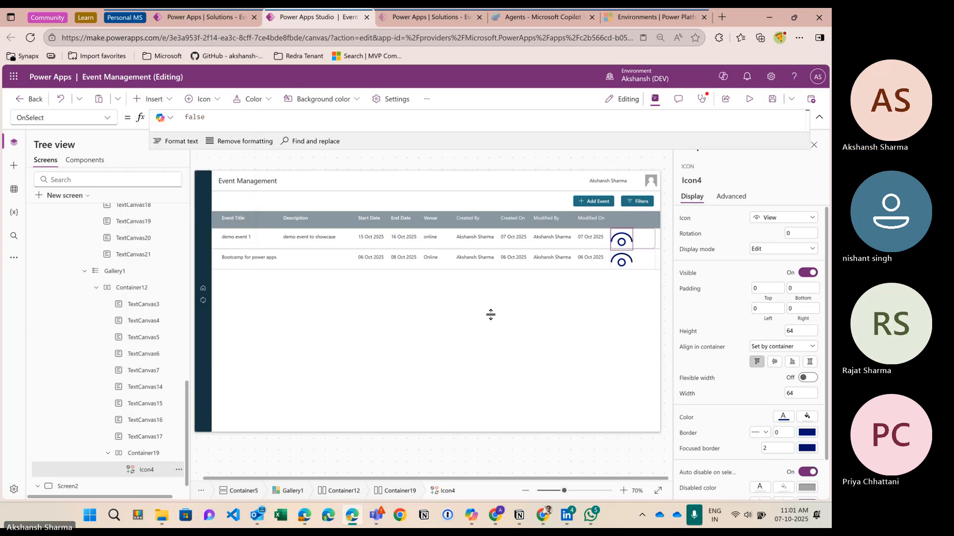
{"action": "left_click", "coordinate": [626, 244]}
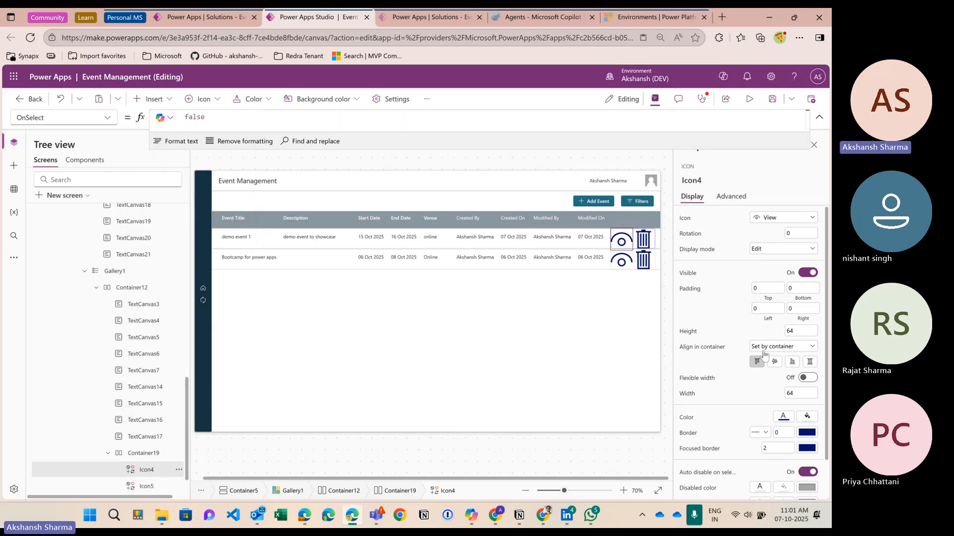
{"action": "left_click", "coordinate": [797, 331]}
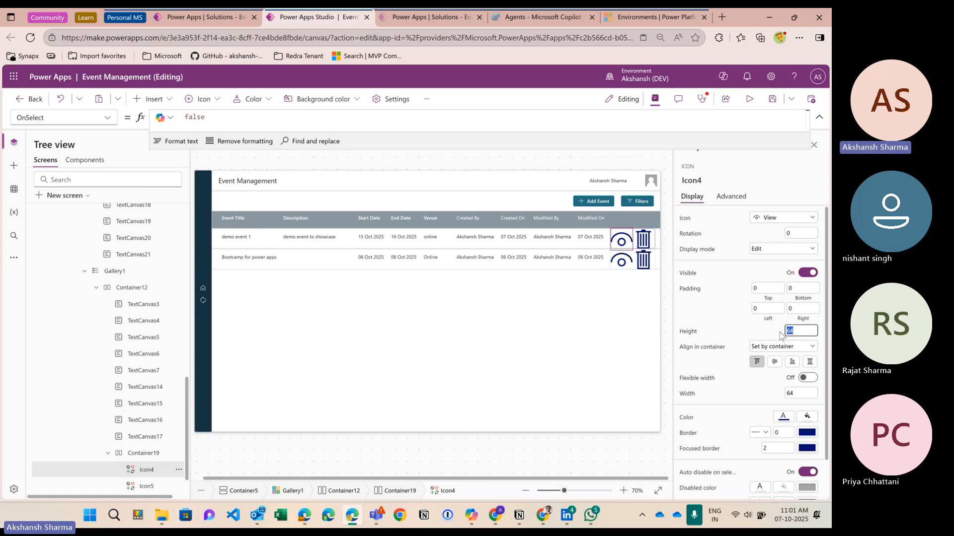
{"action": "left_click", "coordinate": [743, 331]}
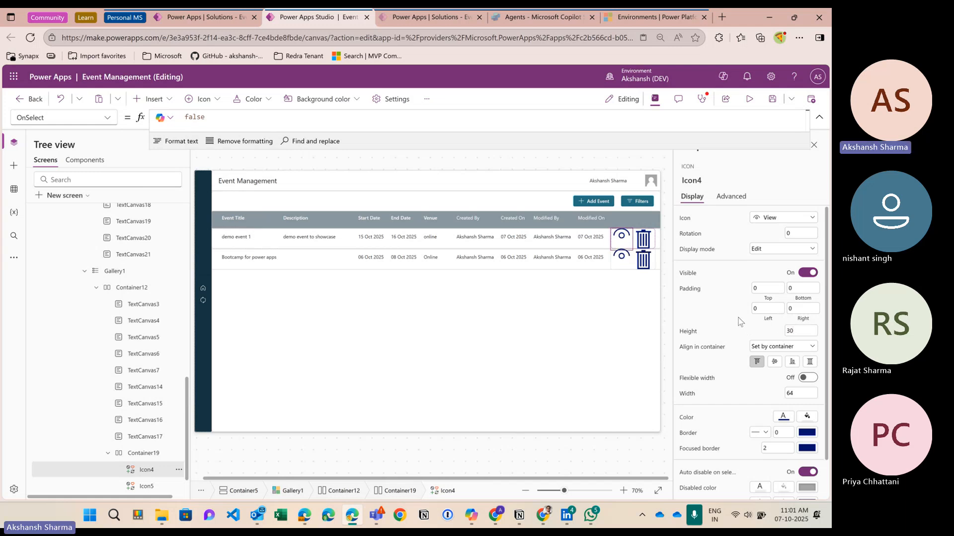
{"action": "left_click", "coordinate": [798, 395]}
{"action": "type", "text": "30"}
{"action": "left_click", "coordinate": [770, 396]}
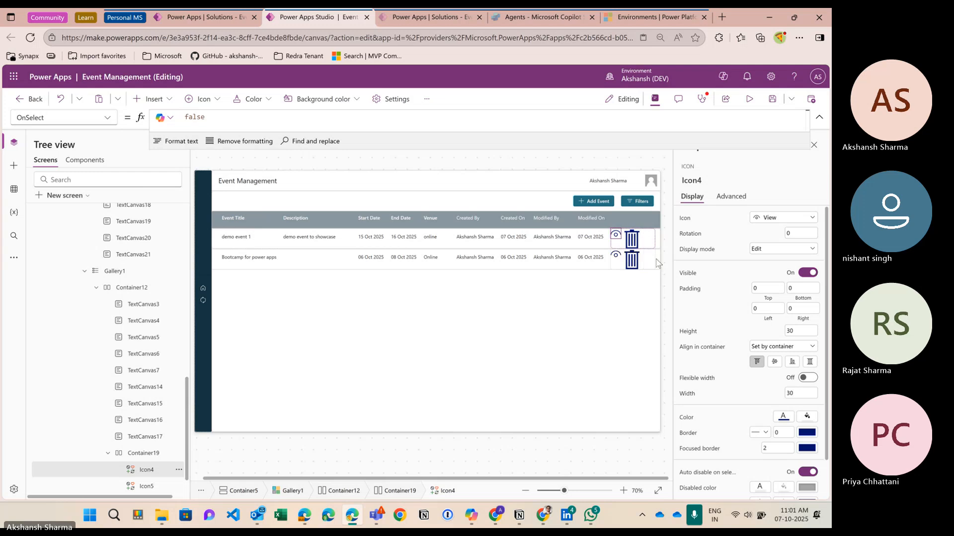
Step: Size the Trash icon to 30 by 30
{"action": "left_click", "coordinate": [632, 240]}
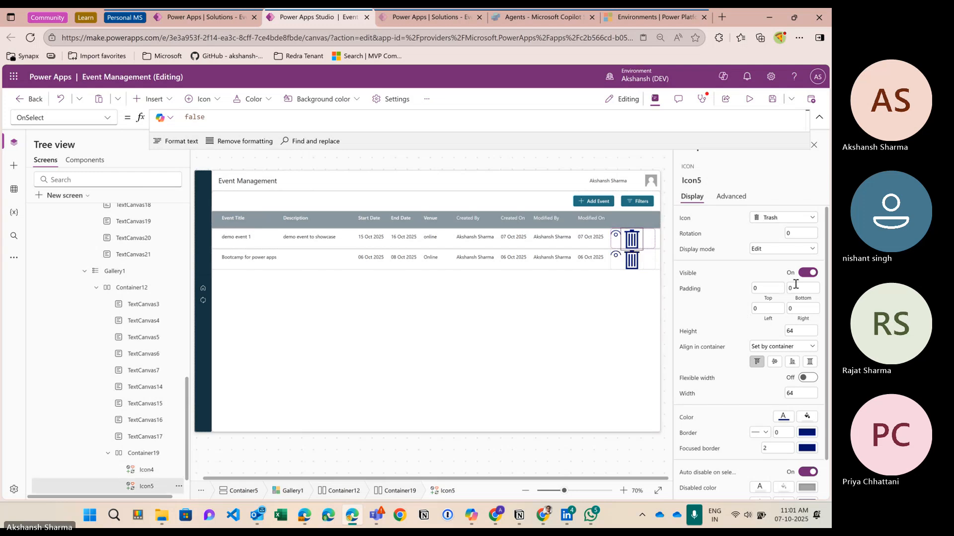
{"action": "left_click", "coordinate": [800, 331]}
{"action": "type", "text": "30"}
{"action": "left_click", "coordinate": [794, 393]}
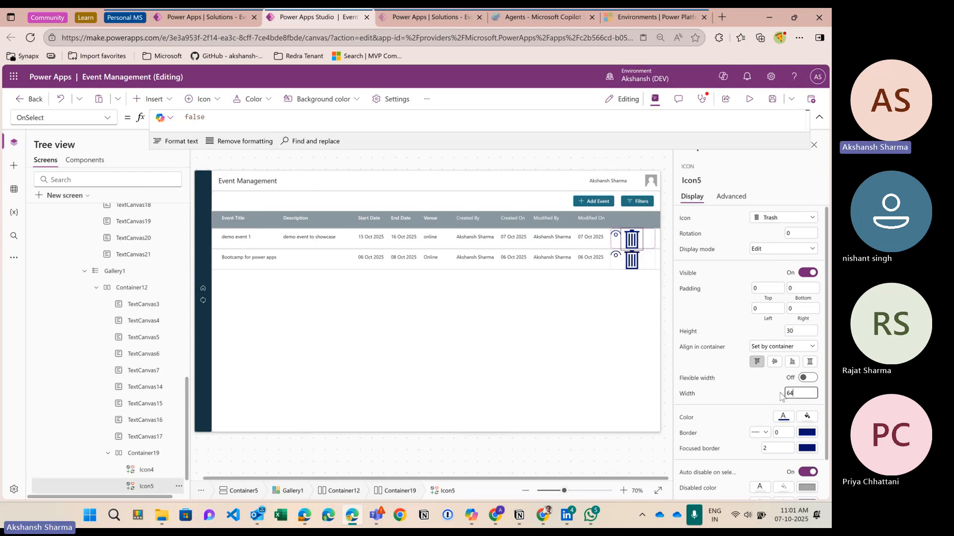
{"action": "key", "text": "BackSpace"}
{"action": "key", "text": "BackSpace"}
{"action": "type", "text": "30"}
{"action": "left_click", "coordinate": [769, 390]}
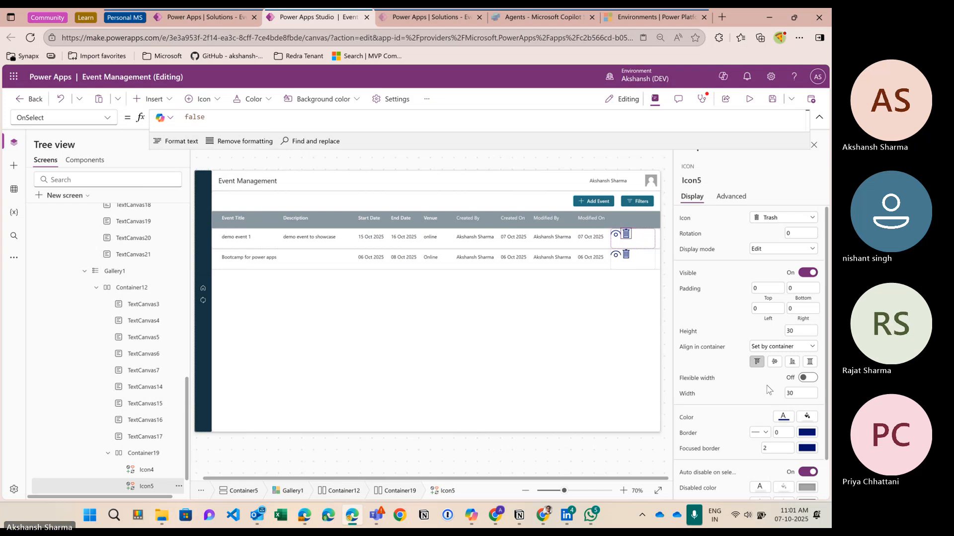
Step: Center Container19's justify and align, and set its gap to 20
{"action": "left_click", "coordinate": [639, 250]}
{"action": "left_click", "coordinate": [774, 233]}
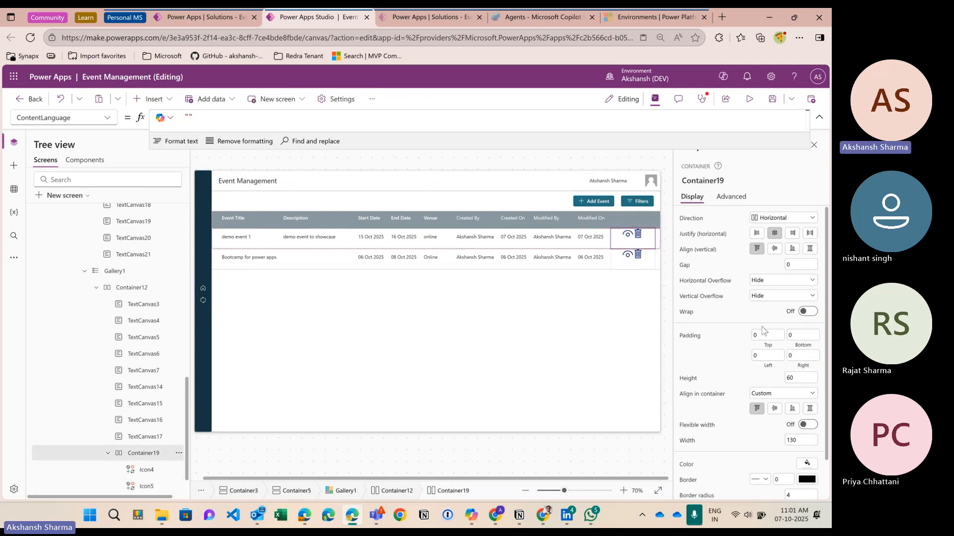
{"action": "left_click", "coordinate": [775, 248]}
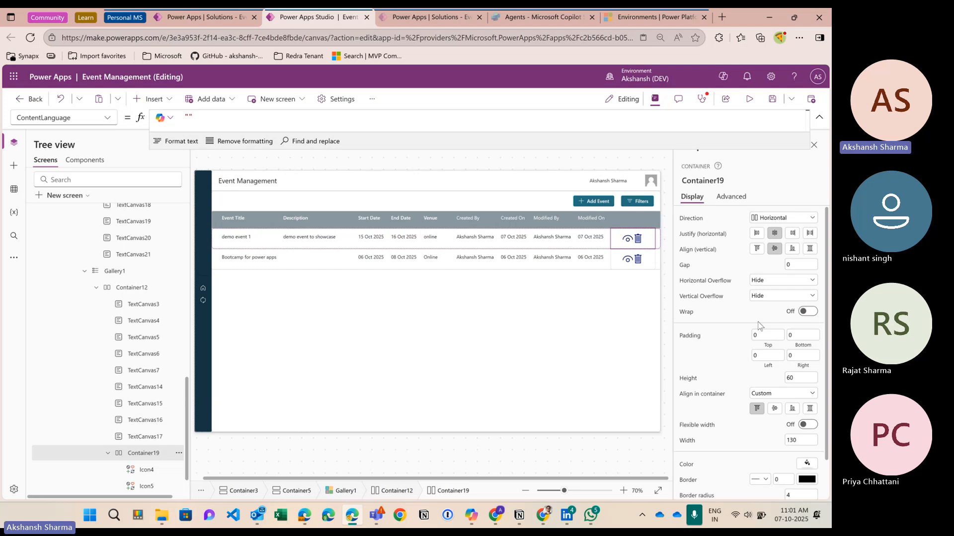
{"action": "left_click", "coordinate": [795, 264]}
{"action": "type", "text": "30"}
{"action": "left_click", "coordinate": [749, 264]}
{"action": "left_click", "coordinate": [786, 266]}
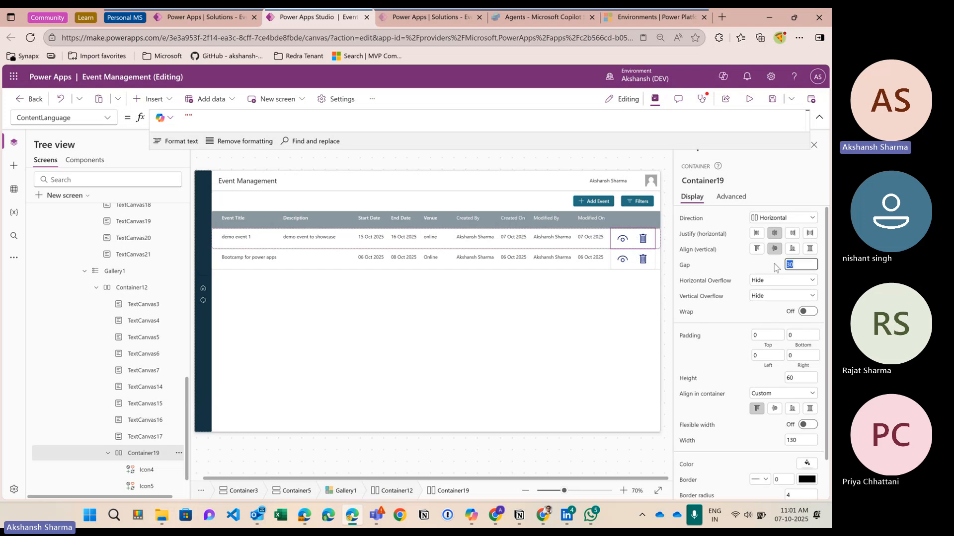
{"action": "type", "text": "20"}
{"action": "left_click", "coordinate": [764, 264]}
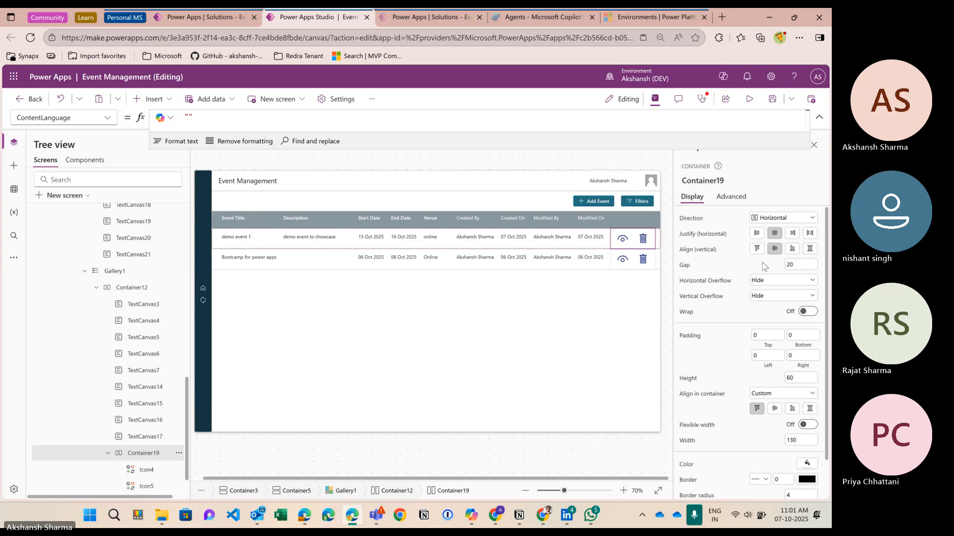
Step: Replace the View icon's Color RGBA(0, 18, 107, 1) with NF_NavColor and copy it
{"action": "left_click", "coordinate": [624, 239]}
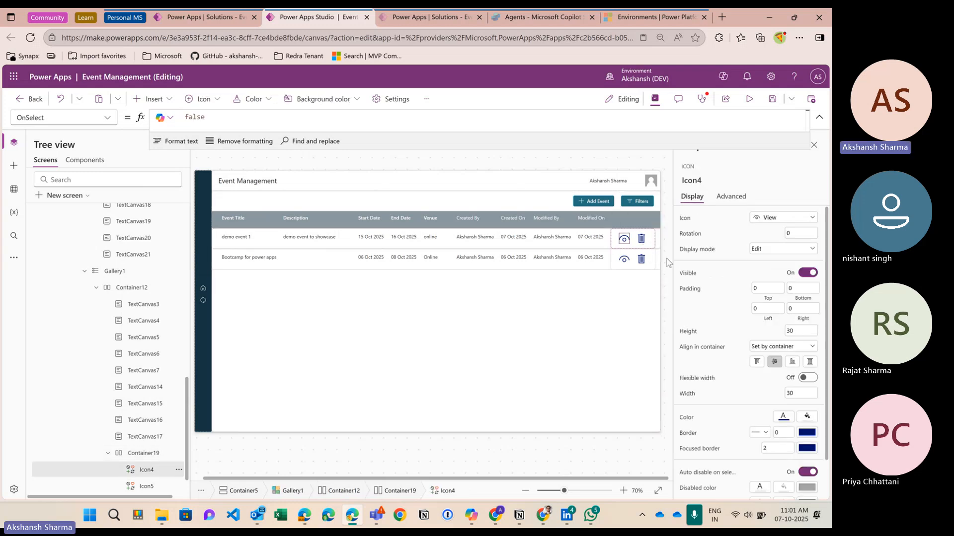
{"action": "scroll", "coordinate": [725, 321], "scroll_direction": "down", "scroll_amount": 2}
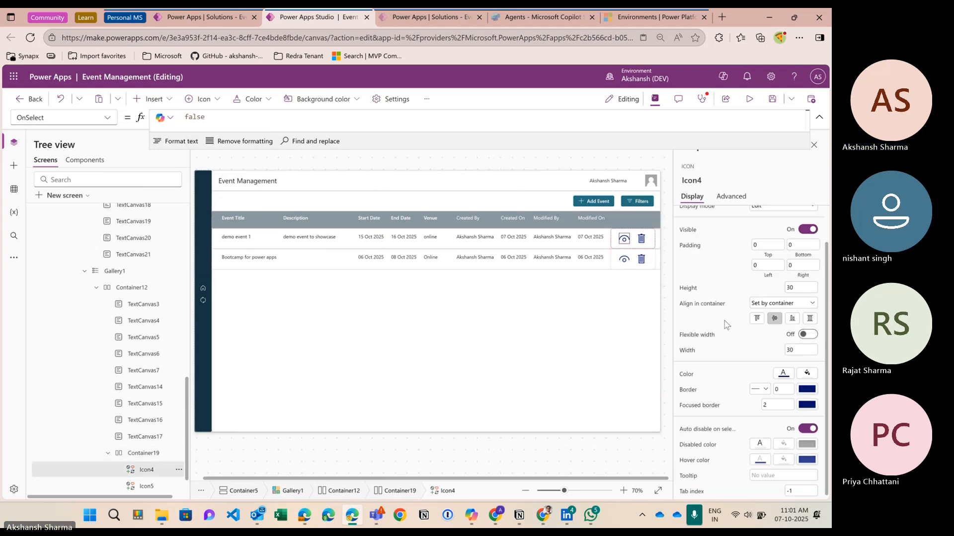
{"action": "left_click", "coordinate": [785, 374]}
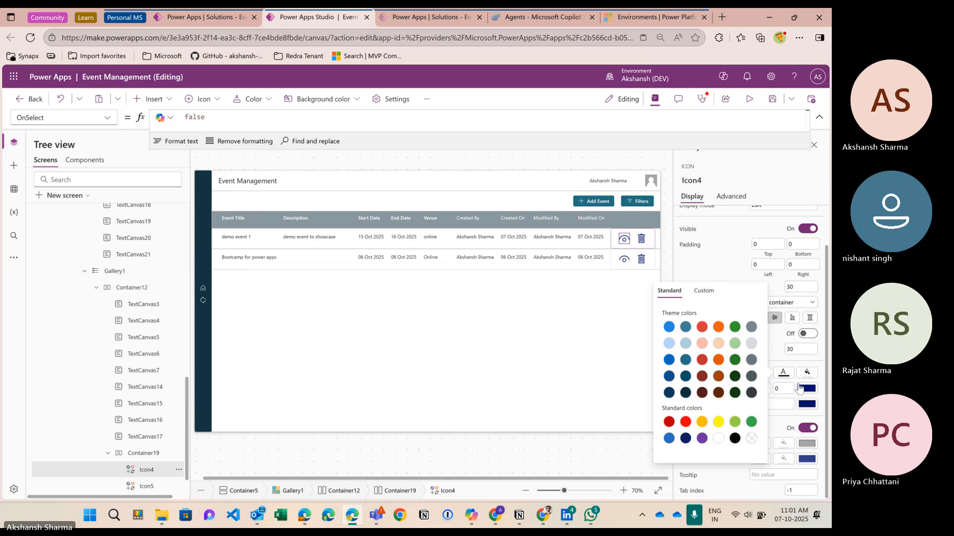
{"action": "left_click", "coordinate": [776, 354]}
{"action": "left_click", "coordinate": [107, 117]}
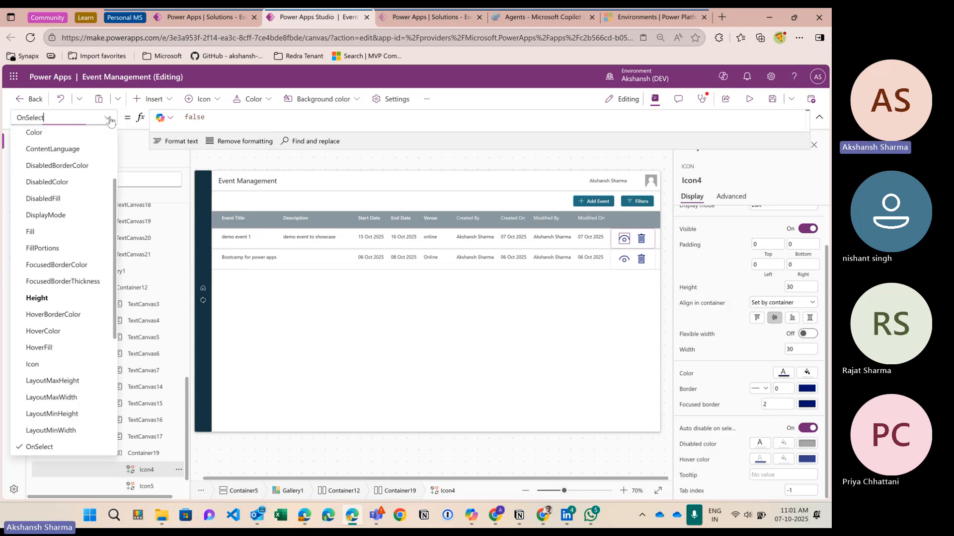
{"action": "left_click", "coordinate": [39, 137]}
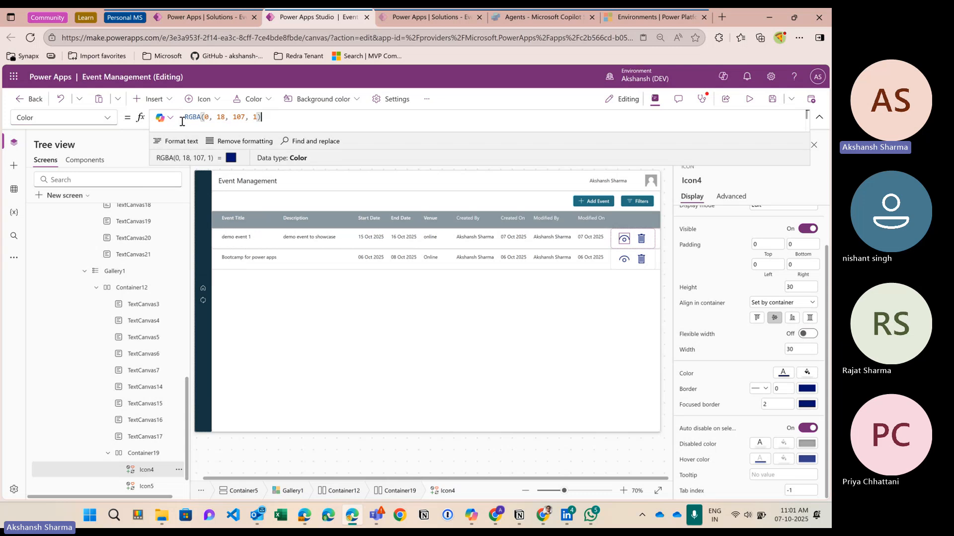
{"action": "left_click_drag", "start_coordinate": [268, 117], "coordinate": [184, 119]}
{"action": "type", "text": "nf"}
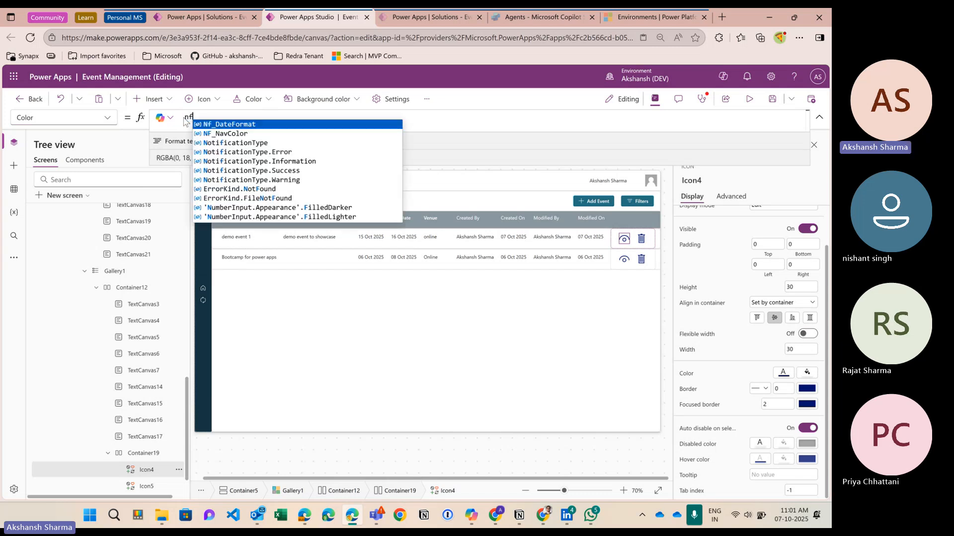
{"action": "left_click", "coordinate": [225, 133]}
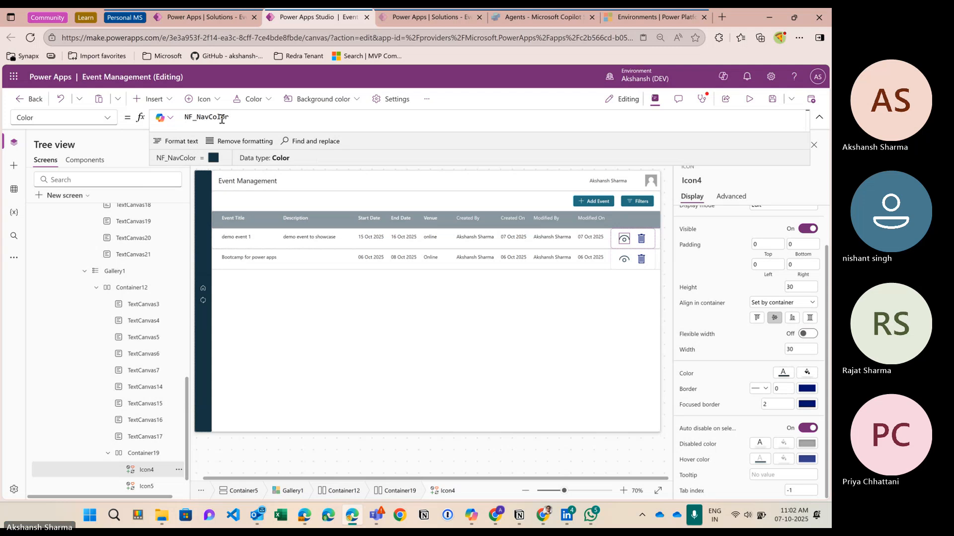
{"action": "key", "text": "ctrl+a"}
{"action": "key", "text": "ctrl+c"}
Step: Paste NF_NavColor over the Trash icon's RGBA Color formula
{"action": "left_click", "coordinate": [641, 239]}
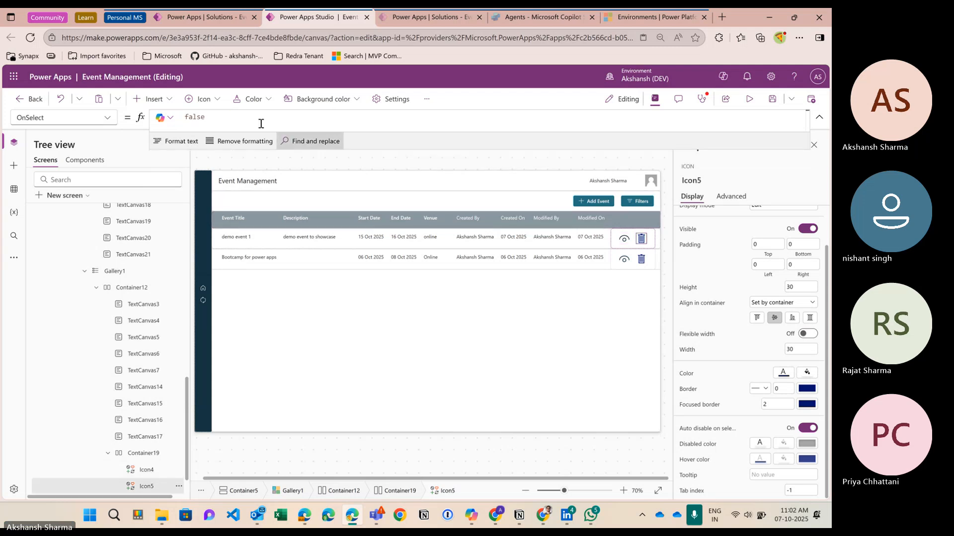
{"action": "left_click", "coordinate": [108, 118]}
{"action": "left_click", "coordinate": [60, 130]}
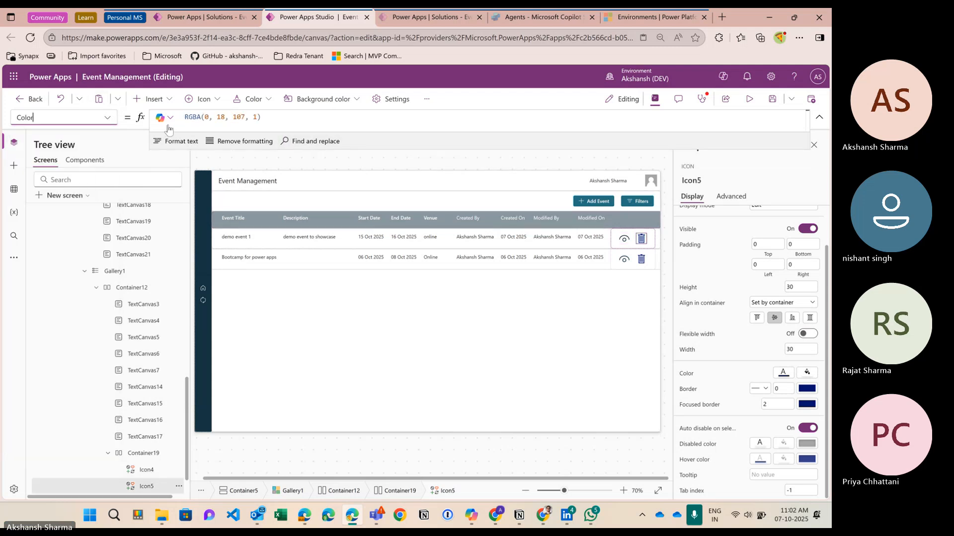
{"action": "left_click_drag", "start_coordinate": [262, 118], "coordinate": [183, 119]}
{"action": "key", "text": "ctrl+v"}
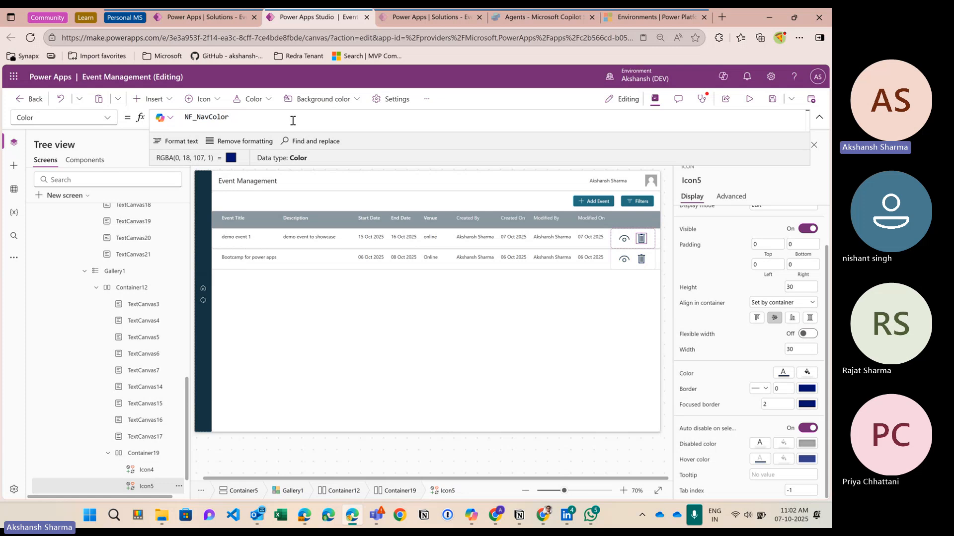
Step: Preview the app, then resize the Trash icon to 25 by 25
{"action": "left_click", "coordinate": [751, 102]}
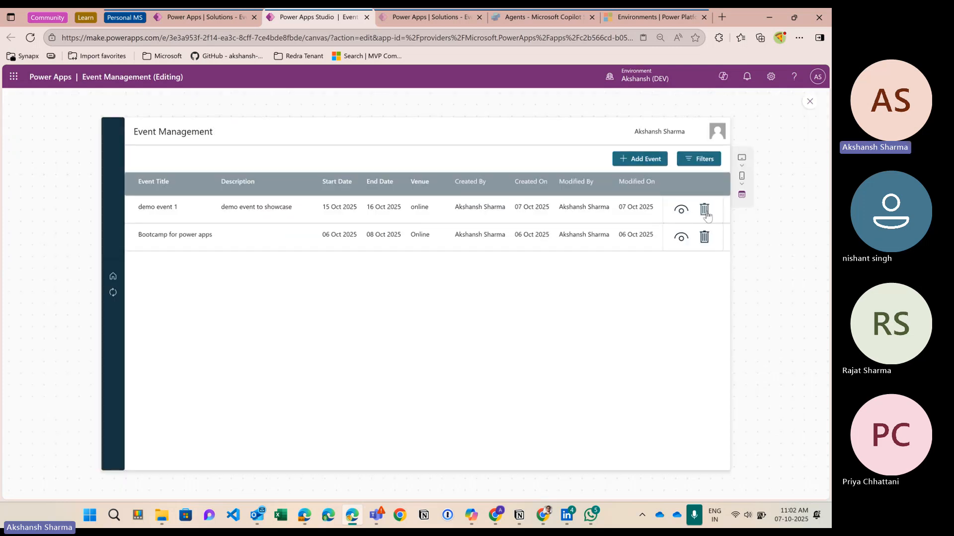
{"action": "left_click", "coordinate": [810, 102]}
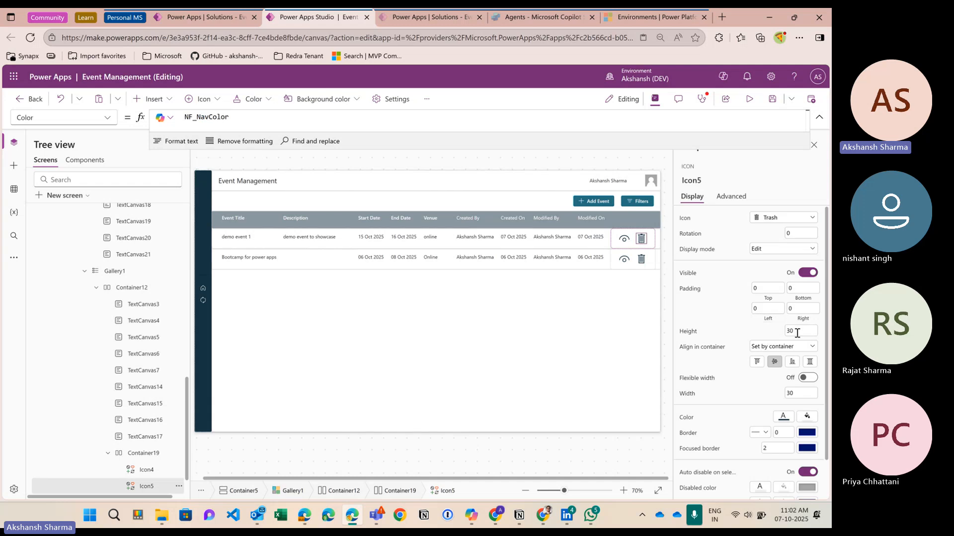
{"action": "left_click_drag", "start_coordinate": [797, 333], "coordinate": [778, 336]}
{"action": "type", "text": "25"}
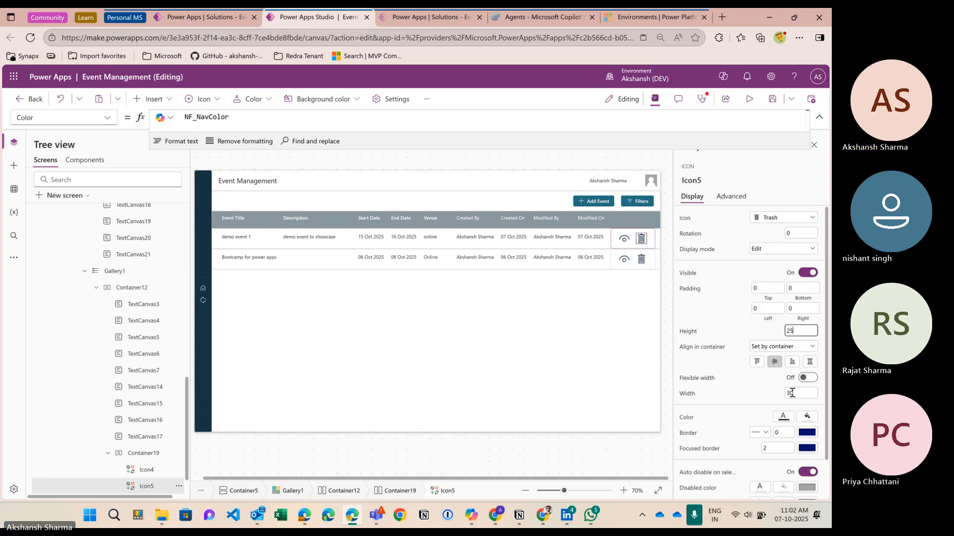
{"action": "left_click_drag", "start_coordinate": [792, 393], "coordinate": [783, 395]}
{"action": "type", "text": "25"}
{"action": "key", "text": "Return"}
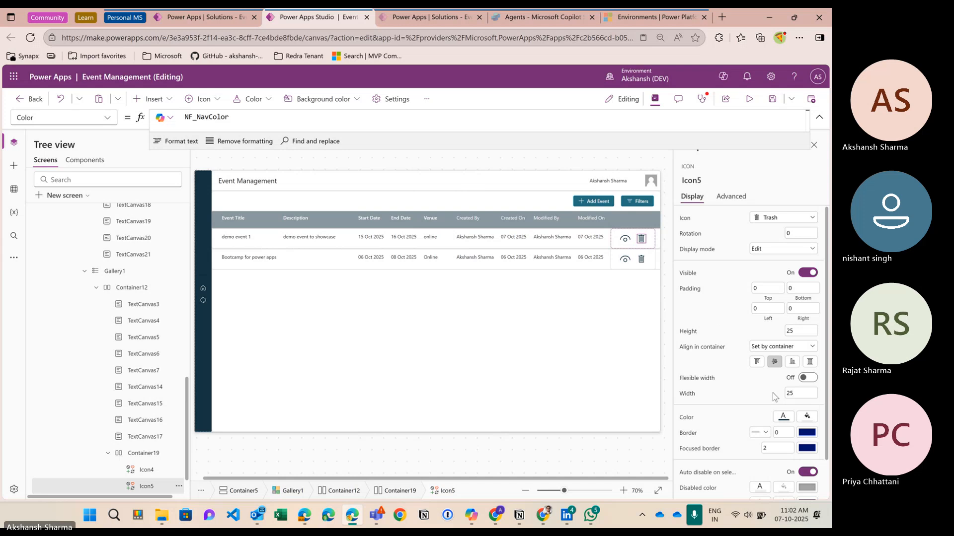
Step: Resize the View icon to 25 by 25 and check both icons in preview
{"action": "left_click", "coordinate": [625, 239]}
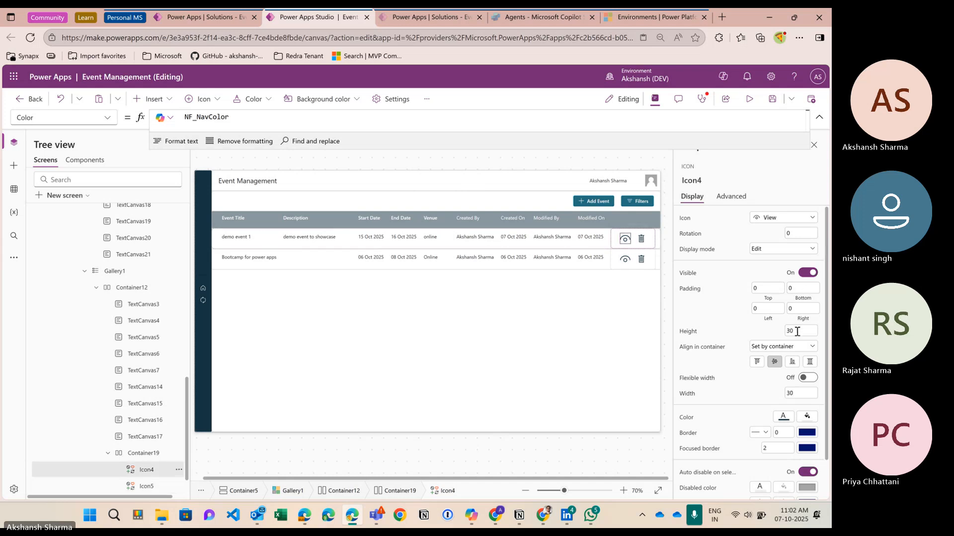
{"action": "left_click_drag", "start_coordinate": [796, 331], "coordinate": [782, 334]}
{"action": "type", "text": "25"}
{"action": "left_click_drag", "start_coordinate": [802, 390], "coordinate": [767, 395]}
{"action": "type", "text": "2"}
{"action": "left_click", "coordinate": [741, 392]}
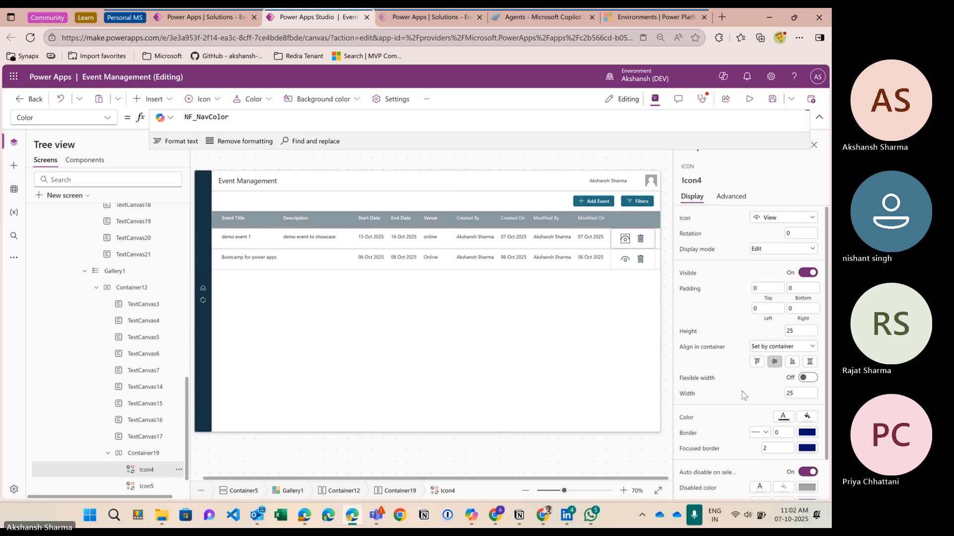
{"action": "left_click", "coordinate": [749, 99]}
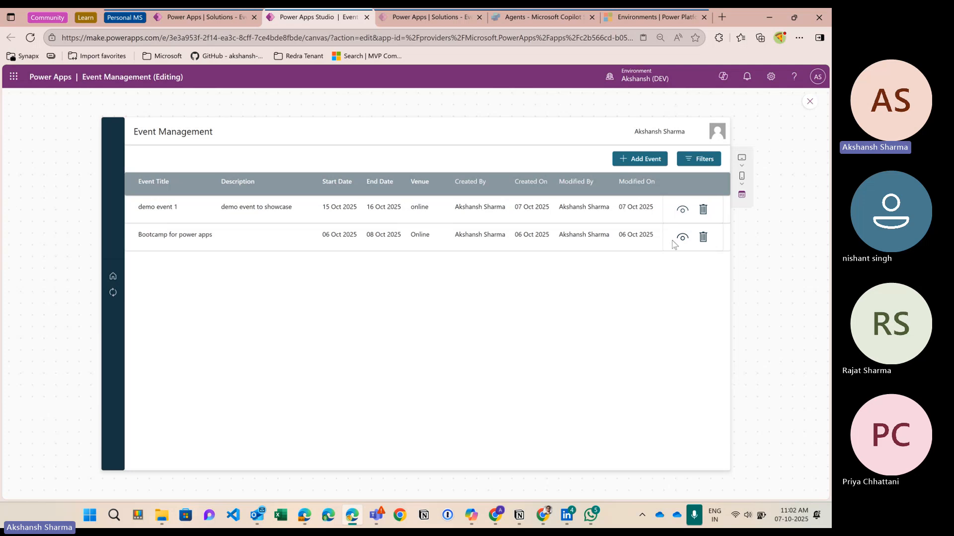
{"action": "left_click", "coordinate": [810, 102]}
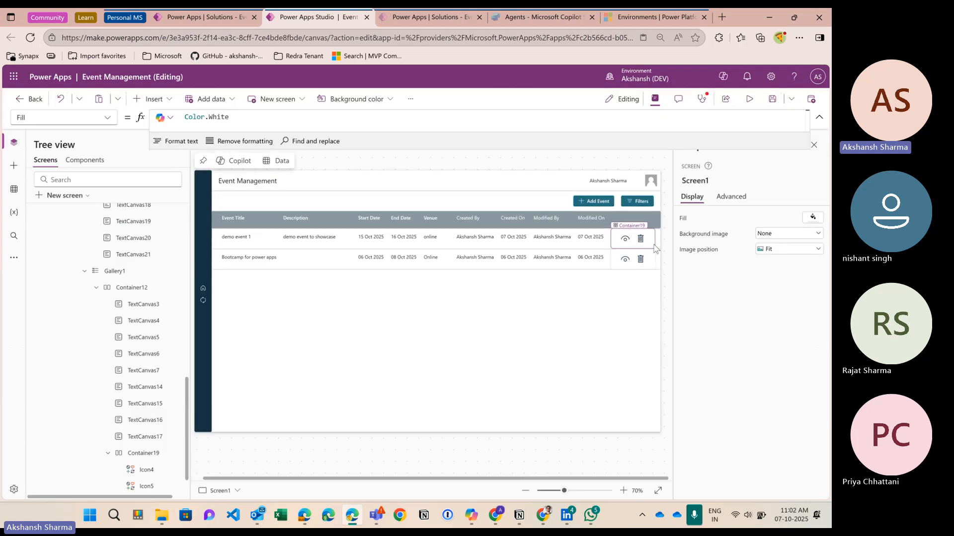
Step: Set Container19's drop shadow to None
{"action": "left_click", "coordinate": [649, 241]}
{"action": "scroll", "coordinate": [750, 373], "scroll_direction": "down", "scroll_amount": 5}
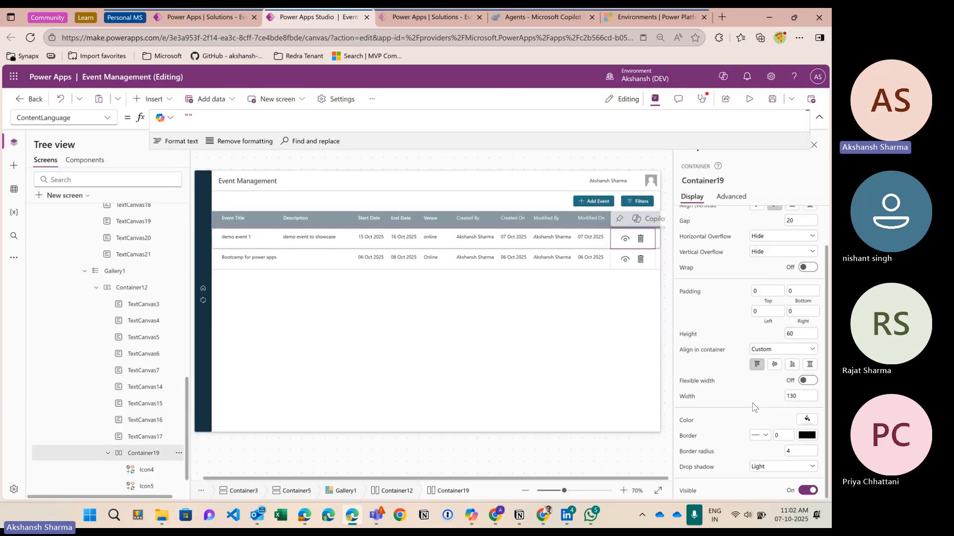
{"action": "left_click", "coordinate": [772, 467]}
{"action": "left_click", "coordinate": [765, 382]}
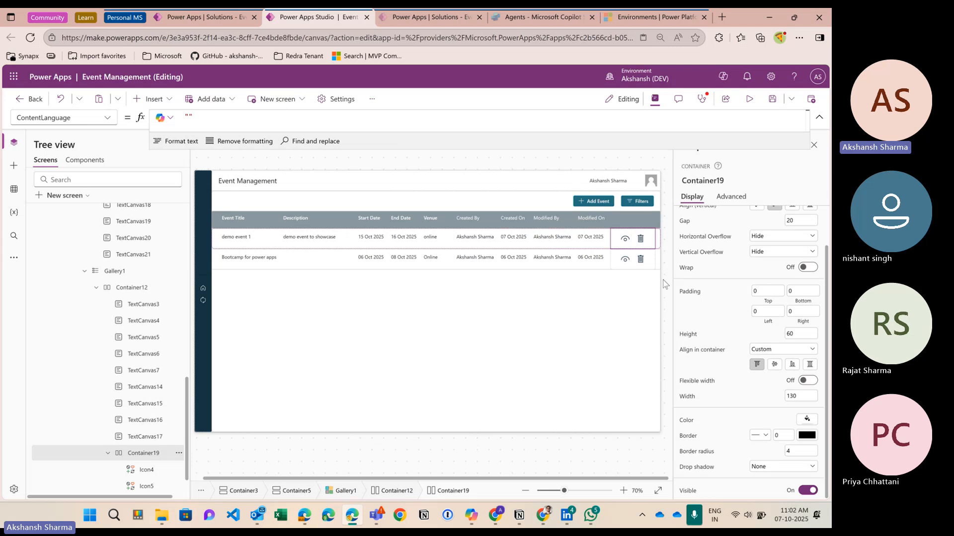
Step: Preview the app from Screen1 and open the Add new event form
{"action": "left_click", "coordinate": [652, 267]}
{"action": "left_click", "coordinate": [645, 157]}
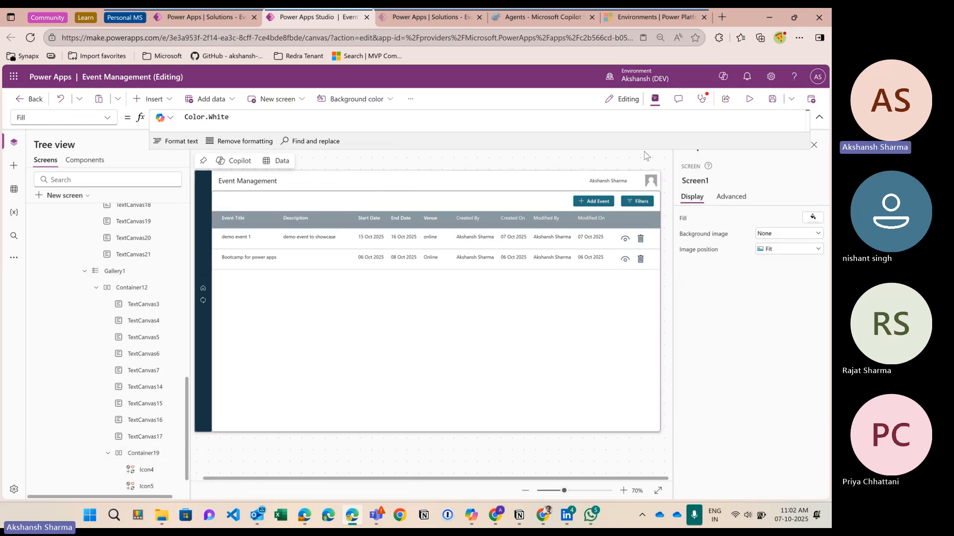
{"action": "left_click", "coordinate": [749, 100]}
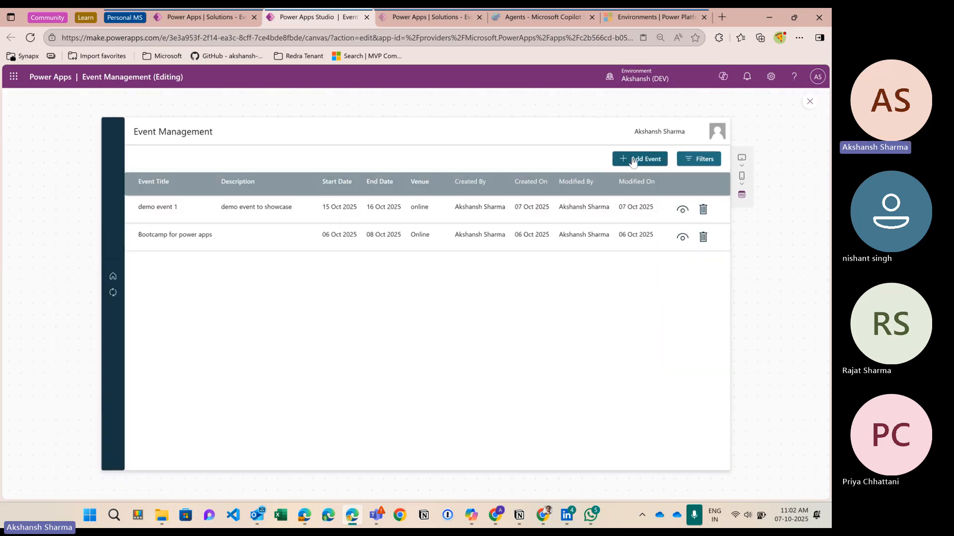
{"action": "left_click", "coordinate": [630, 156]}
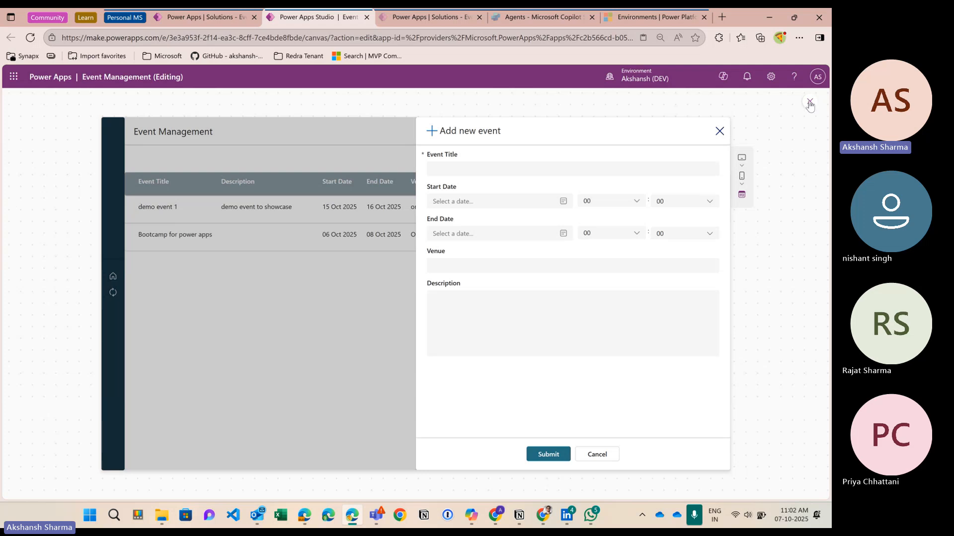
{"action": "left_click", "coordinate": [810, 102]}
Step: Show the Submit button's OnSelect formula in an enlarged, formatted formula bar
{"action": "left_click", "coordinate": [525, 420]}
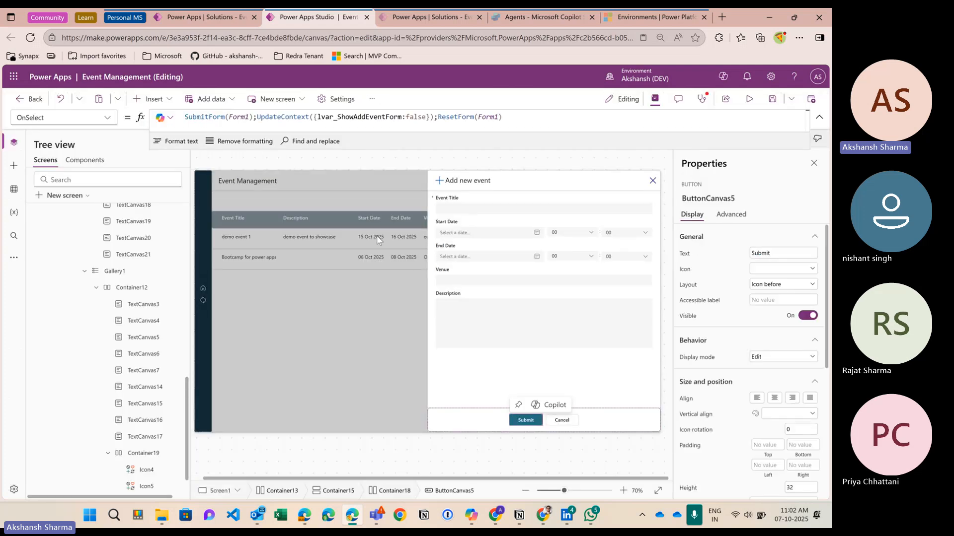
{"action": "left_click_drag", "start_coordinate": [361, 150], "coordinate": [362, 174]}
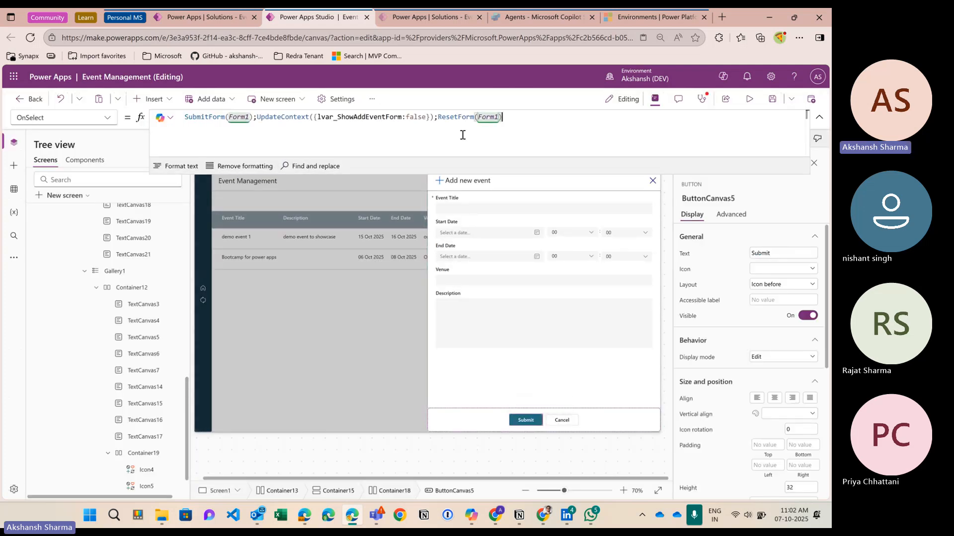
{"action": "left_click_drag", "start_coordinate": [201, 117], "coordinate": [553, 123]}
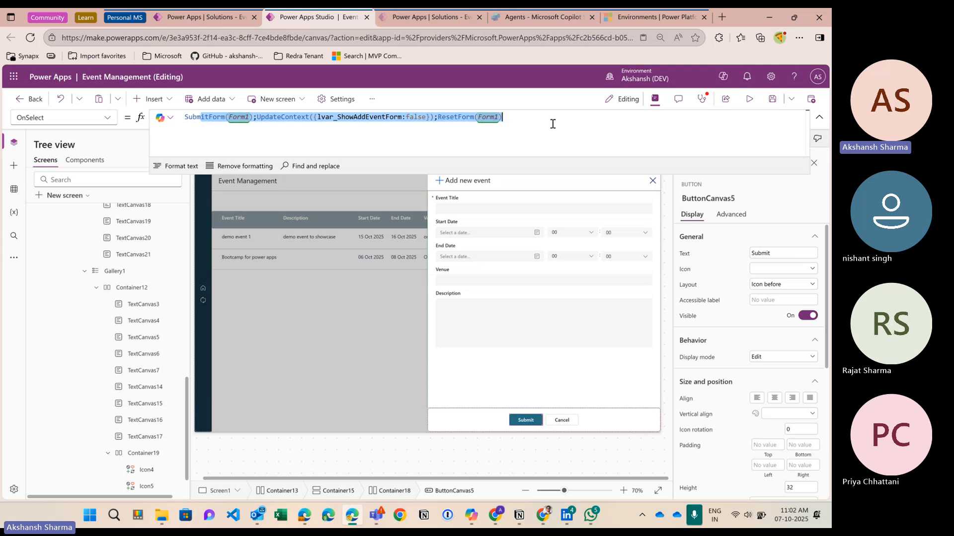
{"action": "left_click", "coordinate": [298, 124]}
{"action": "left_click", "coordinate": [177, 166]}
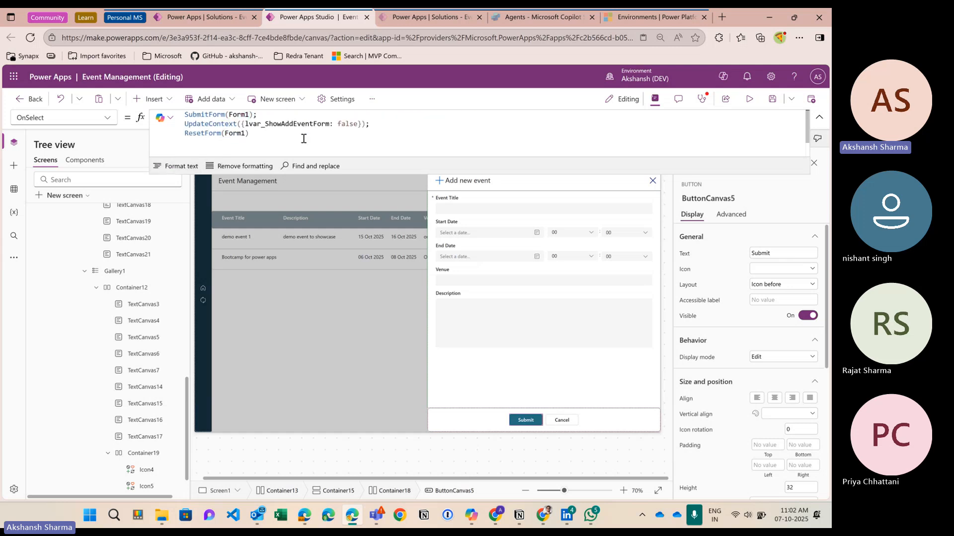
{"action": "left_click_drag", "start_coordinate": [357, 174], "coordinate": [358, 211]}
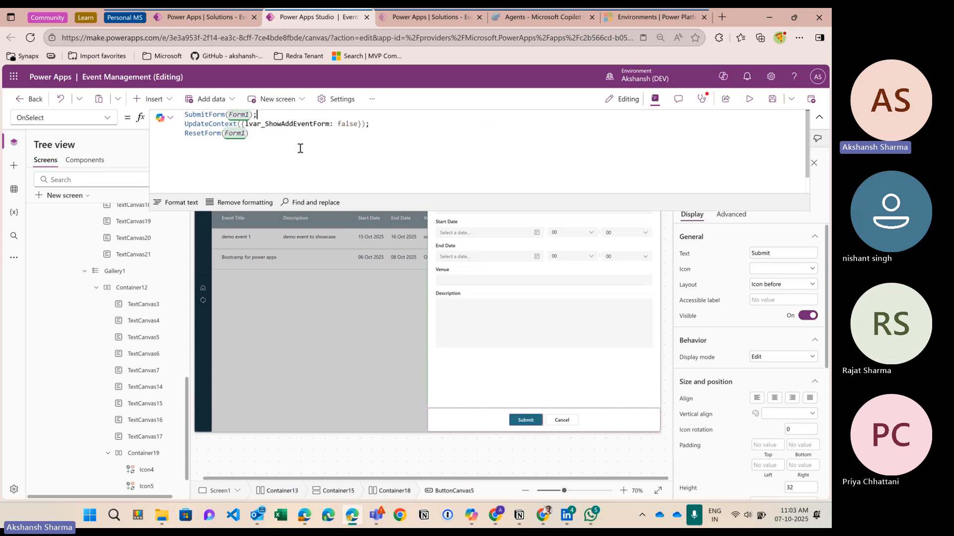
Step: Comment out SubmitForm(Form1) with // and start typing Patch(event below it
{"action": "key", "text": "Return"}
{"action": "key", "text": "Up"}
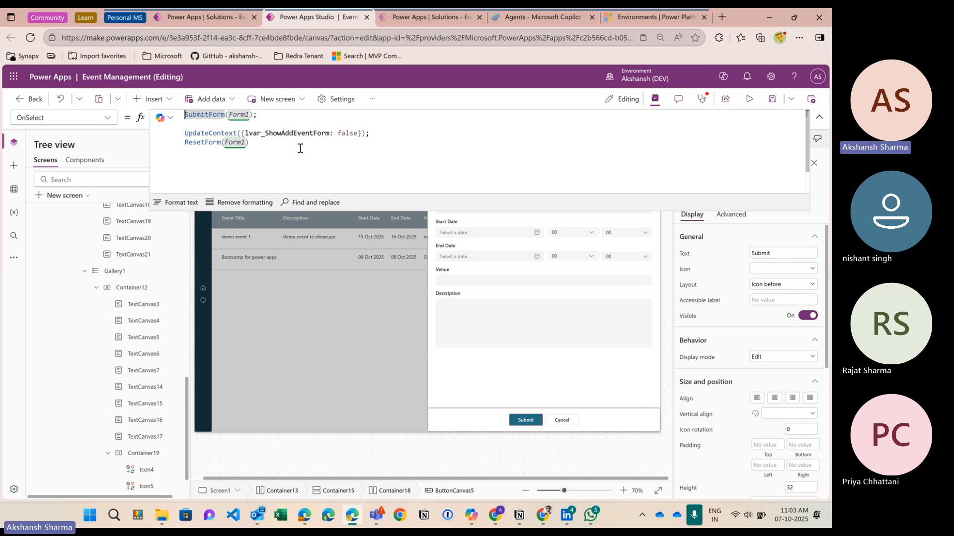
{"action": "type", "text": "//"}
{"action": "key", "text": "Down"}
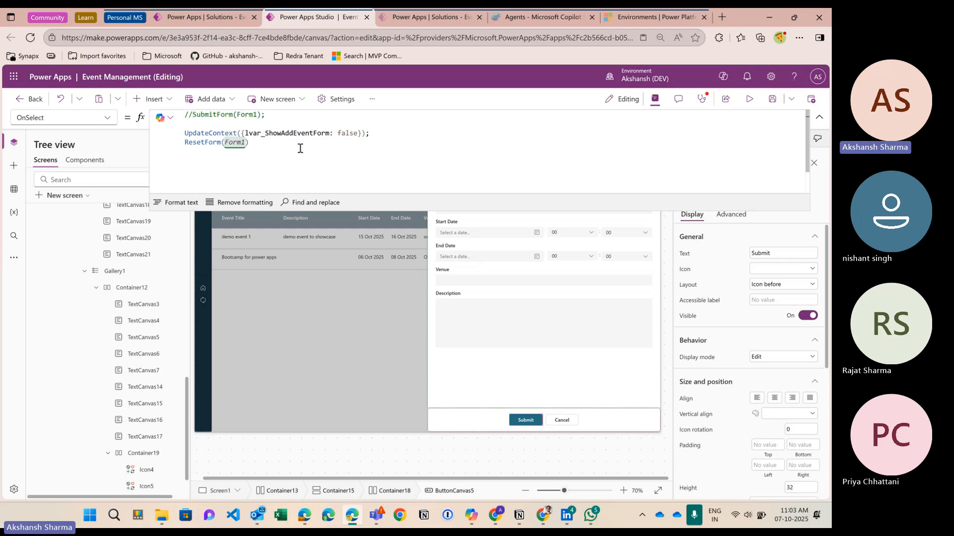
{"action": "key", "text": "Return"}
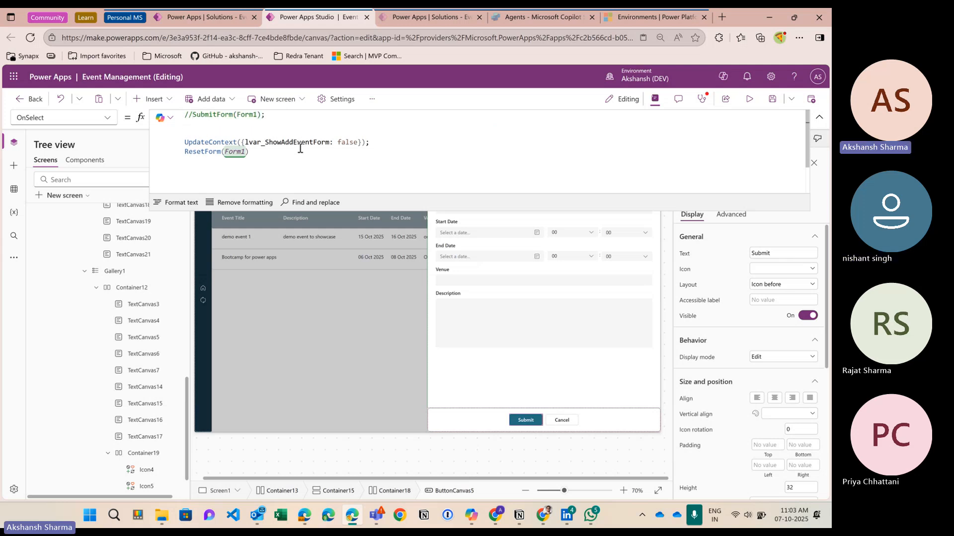
{"action": "key", "text": "BackSpace"}
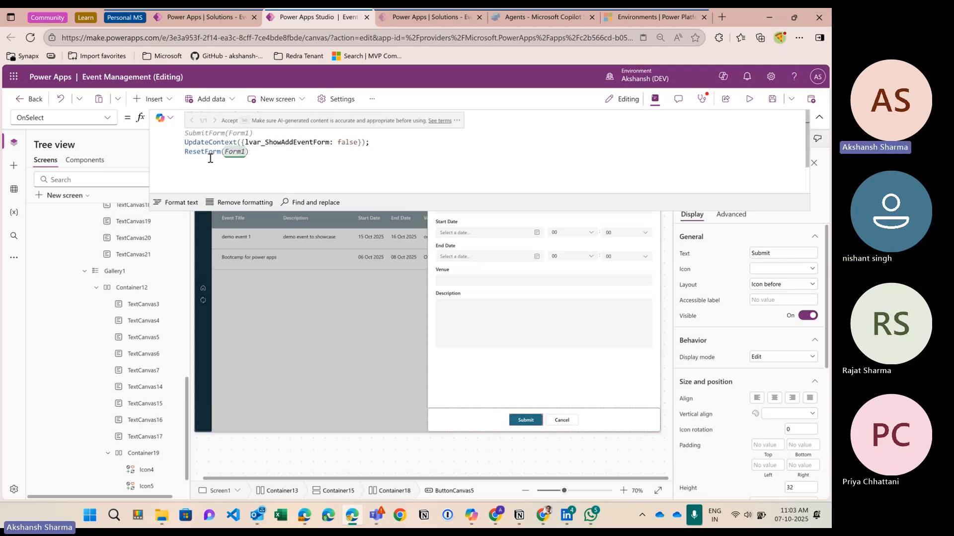
{"action": "type", "text": "patch"}
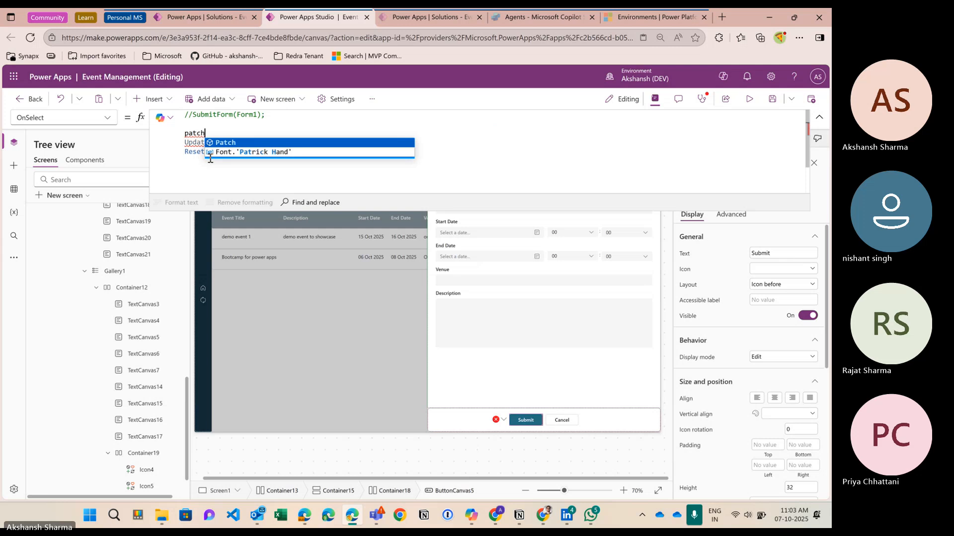
{"action": "type", "text": "("}
{"action": "key", "text": "Return"}
{"action": "key", "text": "Left"}
{"action": "key", "text": "Left"}
{"action": "key", "text": "Left"}
{"action": "key", "text": "Left"}
{"action": "key", "text": "Left"}
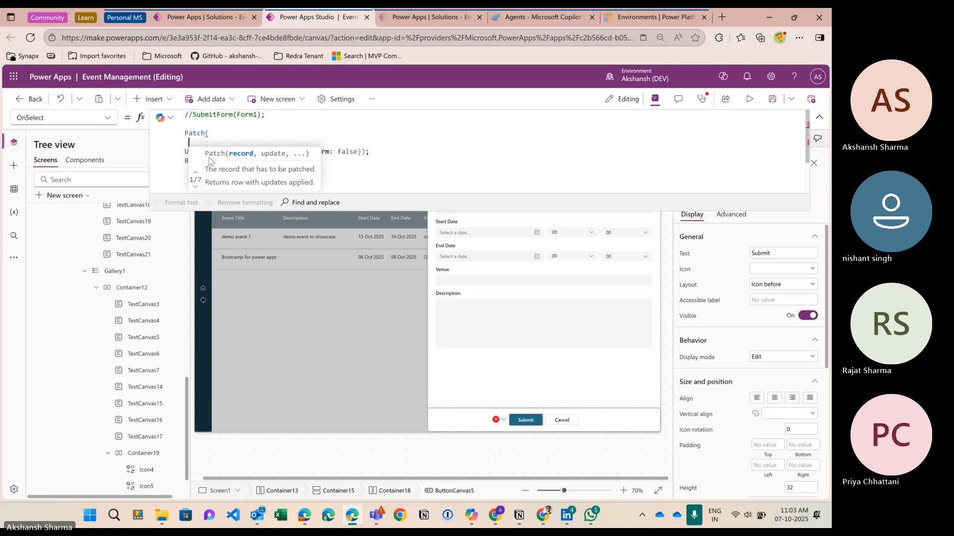
{"action": "type", "text": "event"}
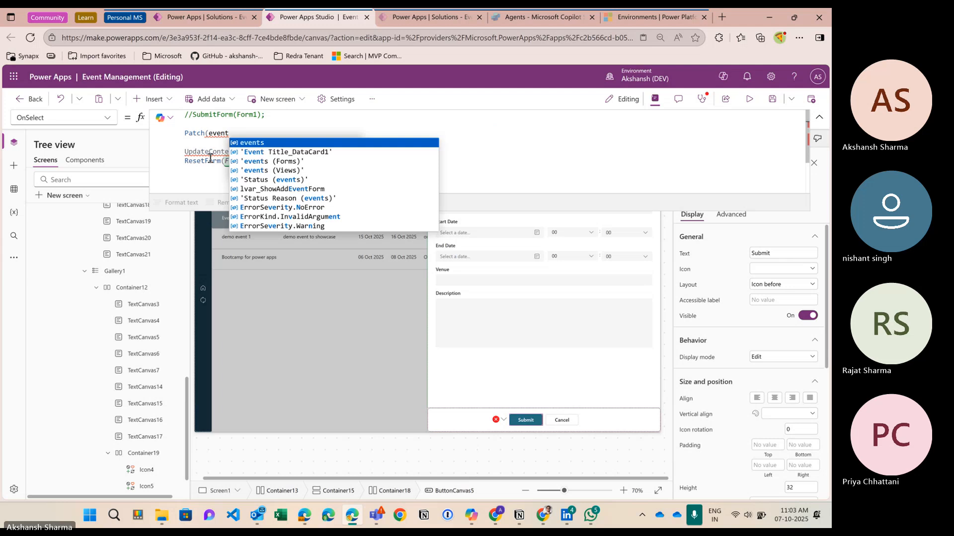
{"action": "key", "text": "Tab"}
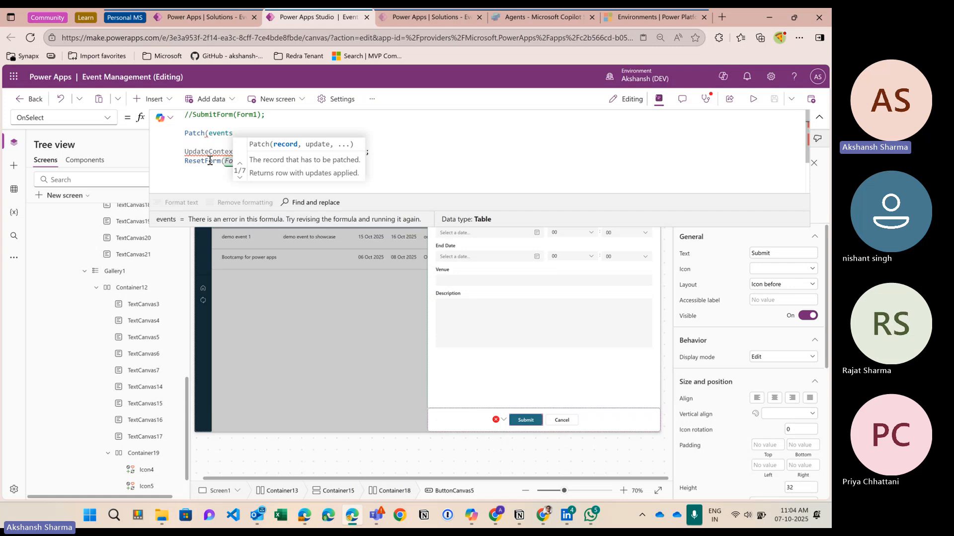
{"action": "key", "text": "Left"}
{"action": "key", "text": "Left"}
{"action": "key", "text": "Left"}
{"action": "key", "text": "Left"}
{"action": "key", "text": "Left"}
{"action": "key", "text": "Left"}
{"action": "key", "text": "Left"}
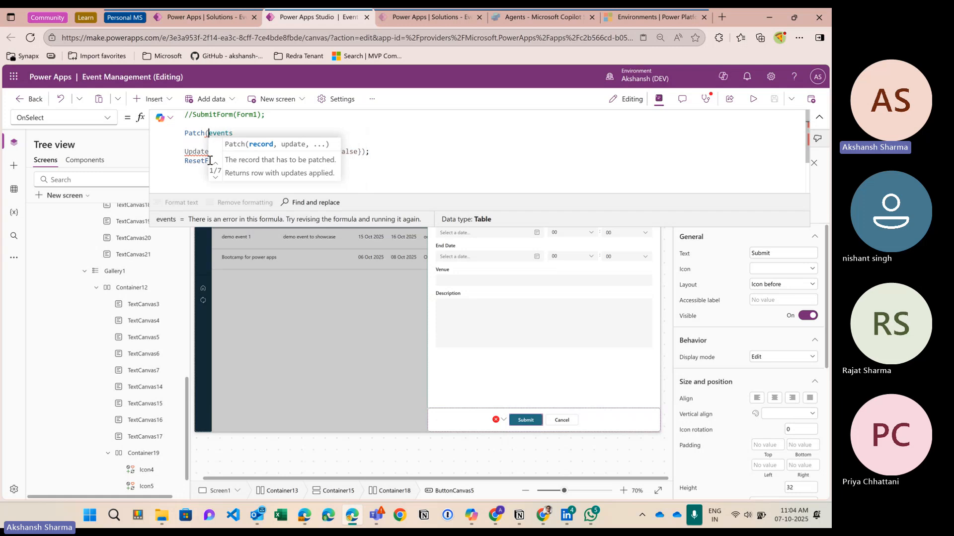
{"action": "key", "text": "Home"}
{"action": "type", "text": "//"}
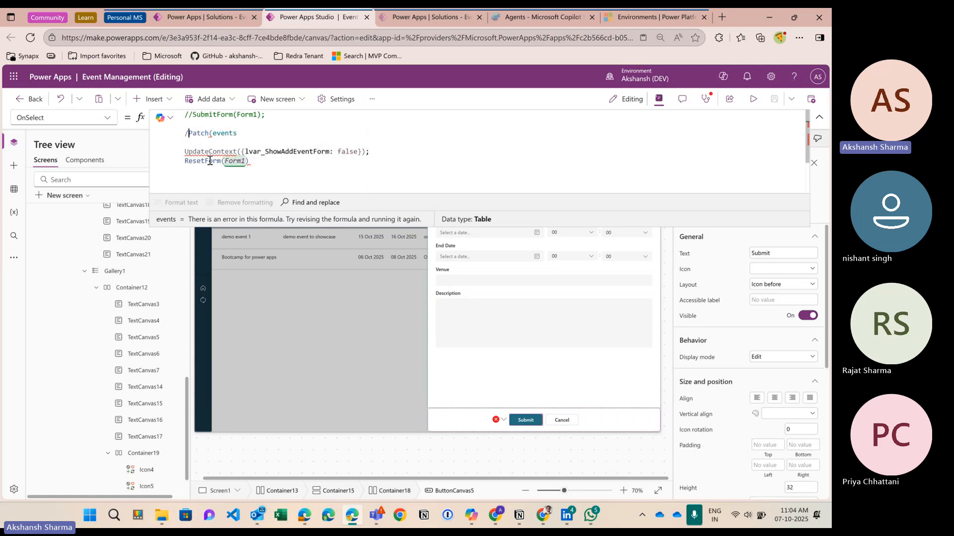
{"action": "key", "text": "Right"}
{"action": "key", "text": "Right"}
{"action": "key", "text": "Right"}
{"action": "key", "text": "Right"}
{"action": "key", "text": "Right"}
{"action": "key", "text": "Right"}
{"action": "key", "text": "Right"}
{"action": "key", "text": "Right"}
{"action": "key", "text": "Right"}
{"action": "key", "text": "Right"}
{"action": "key", "text": "Right"}
{"action": "key", "text": "Right"}
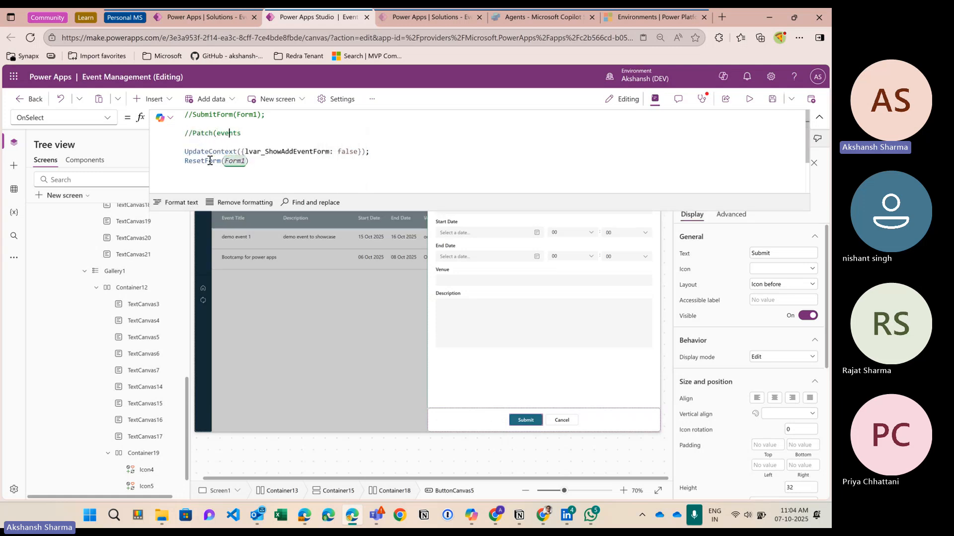
{"action": "key", "text": "Return"}
{"action": "key", "text": "Return"}
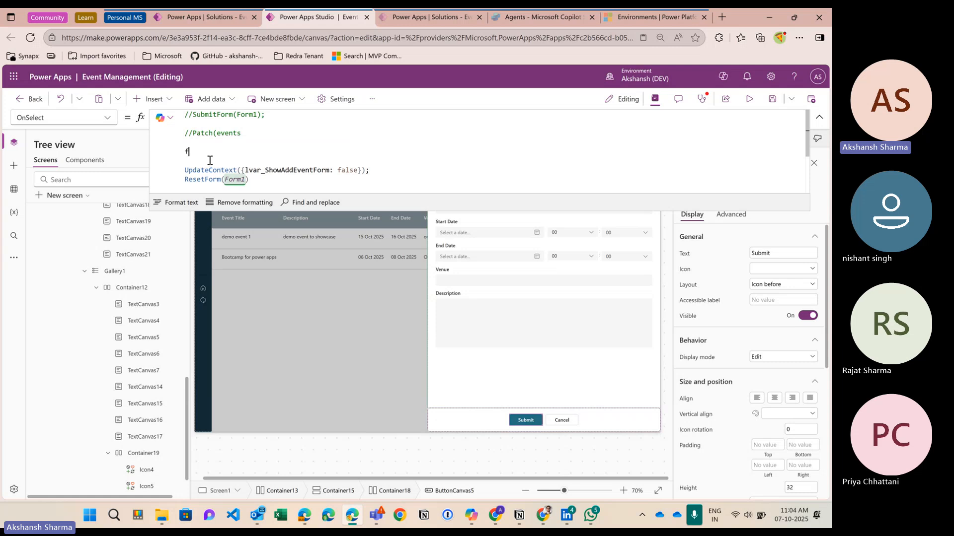
{"action": "type", "text": "for"}
{"action": "left_click", "coordinate": [209, 161]}
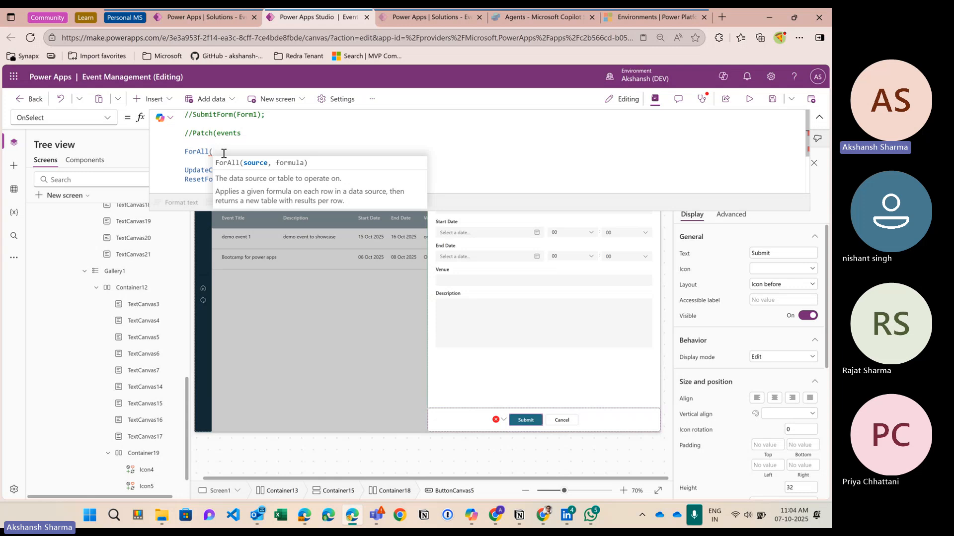
{"action": "key", "text": "BackSpace"}
{"action": "key", "text": "BackSpace"}
{"action": "key", "text": "BackSpace"}
{"action": "key", "text": "BackSpace"}
{"action": "key", "text": "BackSpace"}
{"action": "key", "text": "BackSpace"}
{"action": "key", "text": "BackSpace"}
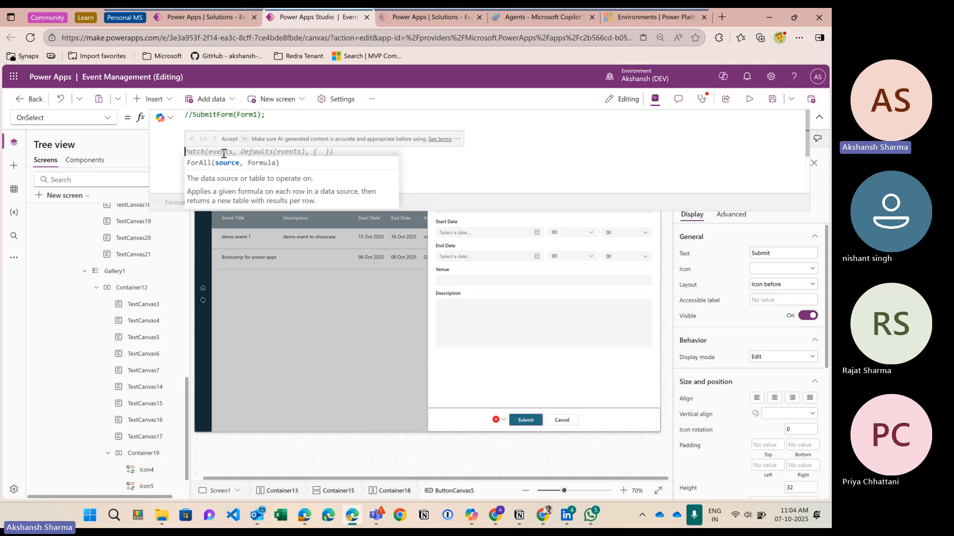
{"action": "key", "text": "BackSpace"}
{"action": "key", "text": "Up"}
{"action": "key", "text": "Right"}
{"action": "key", "text": "Right"}
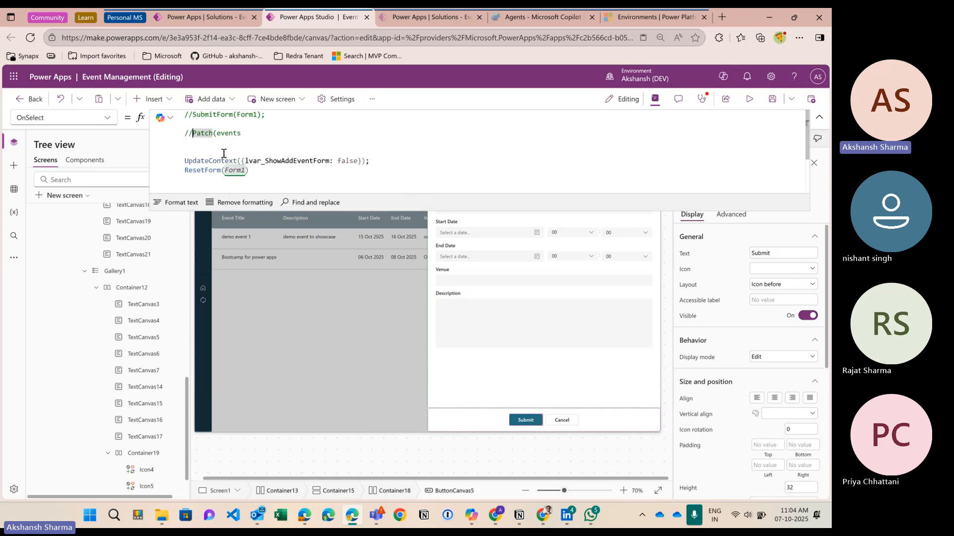
{"action": "key", "text": "BackSpace"}
{"action": "key", "text": "BackSpace"}
{"action": "key", "text": "BackSpace"}
{"action": "key", "text": "Right"}
{"action": "key", "text": "Right"}
{"action": "key", "text": "Right"}
{"action": "key", "text": "Right"}
{"action": "key", "text": "Right"}
{"action": "key", "text": "Right"}
{"action": "key", "text": "Left"}
{"action": "key", "text": "Left"}
{"action": "key", "text": "Left"}
{"action": "key", "text": "Left"}
{"action": "key", "text": "Left"}
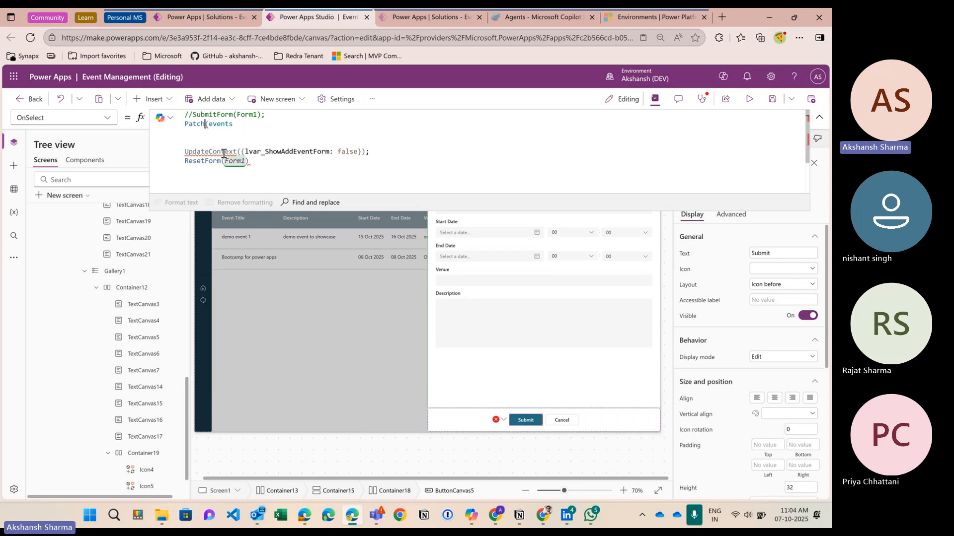
{"action": "key", "text": "Left"}
{"action": "key", "text": "Return"}
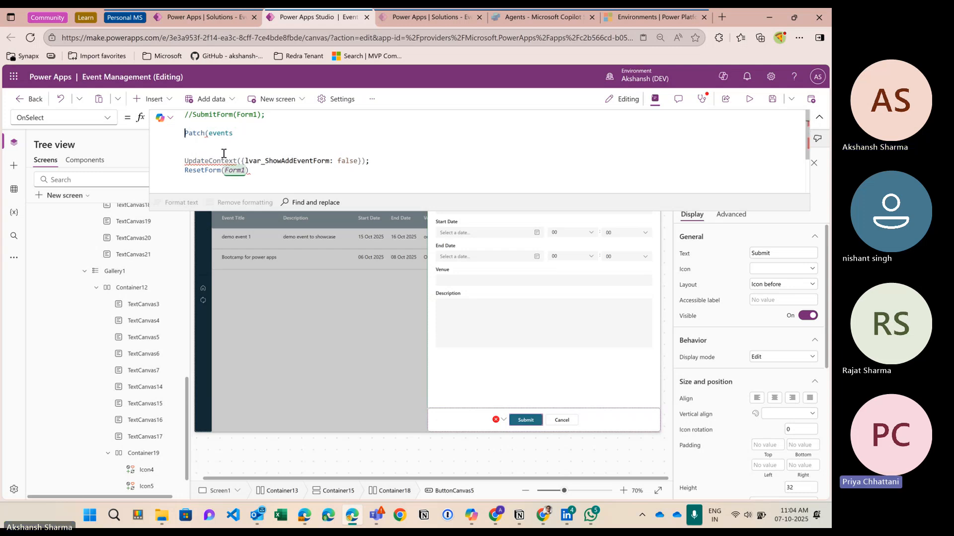
{"action": "key", "text": "Right"}
{"action": "key", "text": "Right"}
{"action": "key", "text": "Right"}
{"action": "key", "text": "Right"}
{"action": "key", "text": "Right"}
{"action": "key", "text": "Right"}
{"action": "key", "text": "Right"}
{"action": "key", "text": "Right"}
{"action": "key", "text": "Right"}
{"action": "key", "text": "Right"}
{"action": "key", "text": "Right"}
{"action": "key", "text": "Right"}
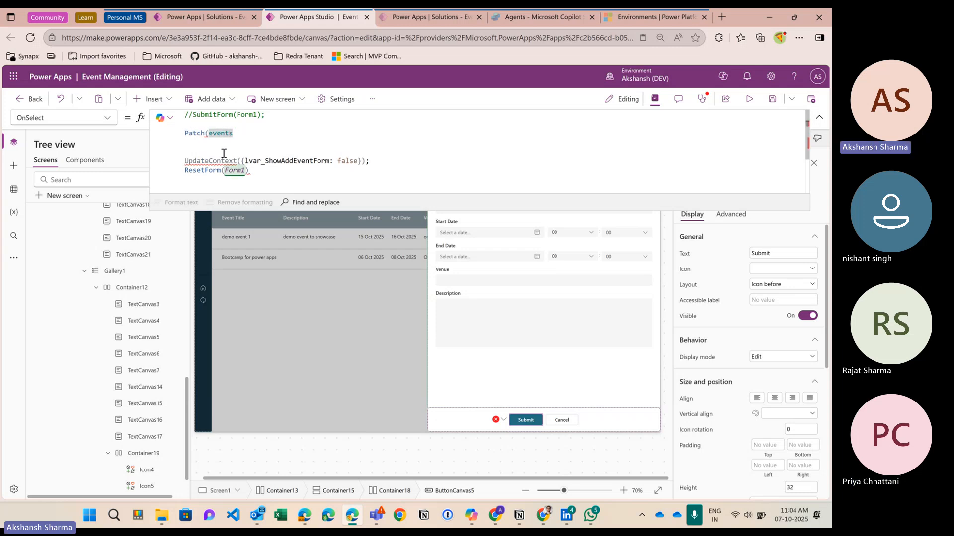
Step: Give Patch the Defaults(events) base record and open the field record with {
{"action": "type", "text": ","}
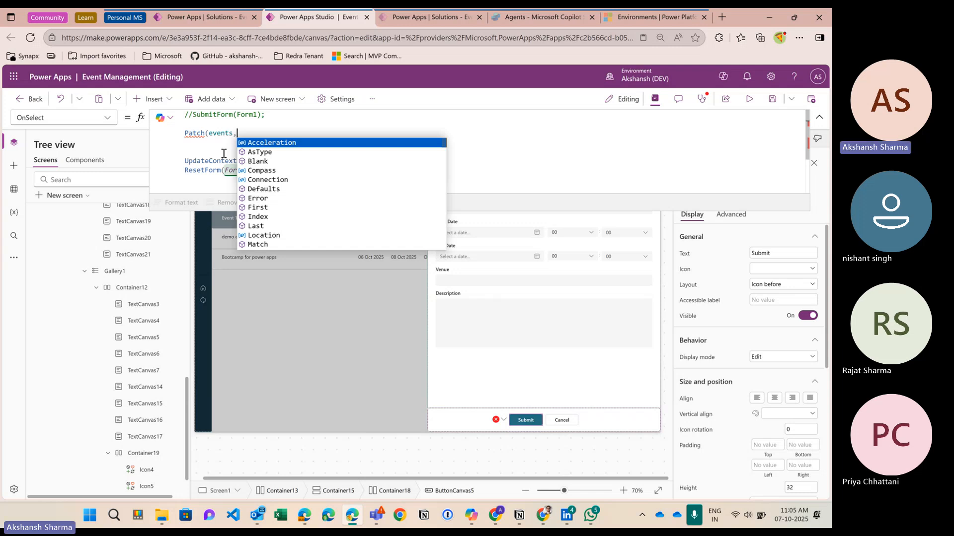
{"action": "type", "text": "defaults("}
{"action": "key", "text": "Tab"}
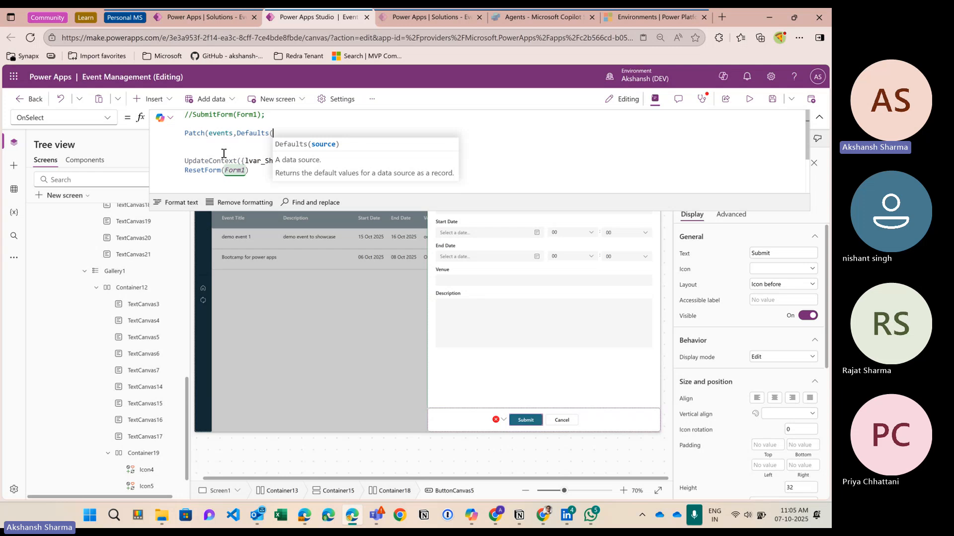
{"action": "type", "text": "events"}
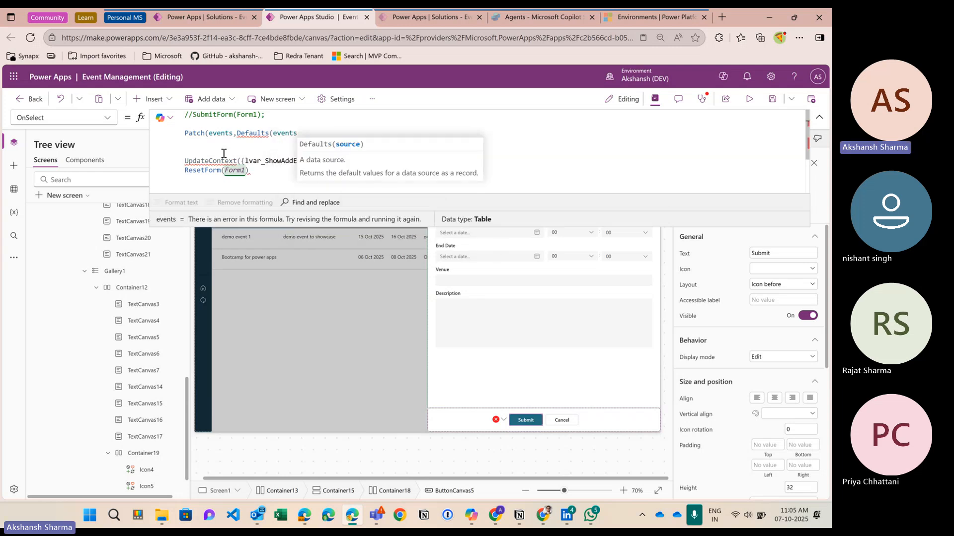
{"action": "type", "text": "),"}
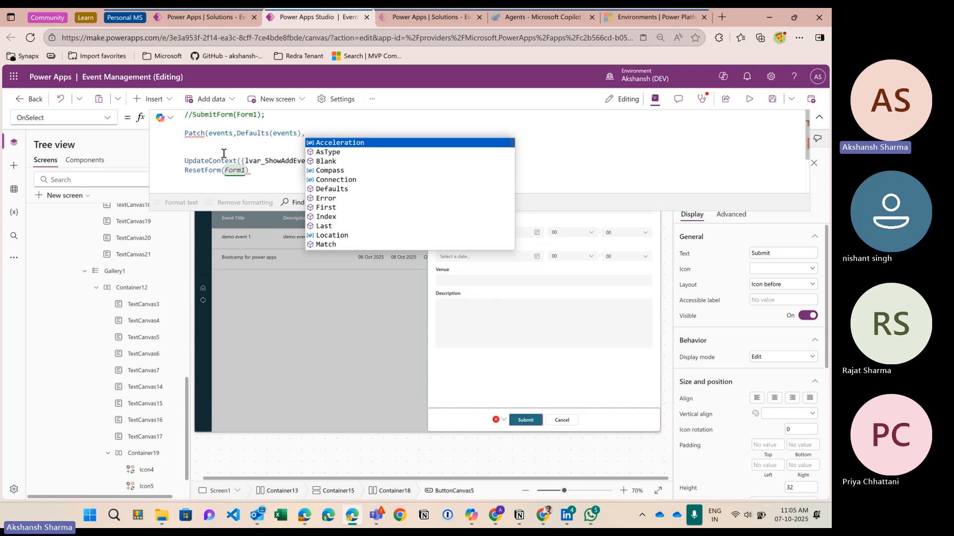
{"action": "type", "text": "{"}
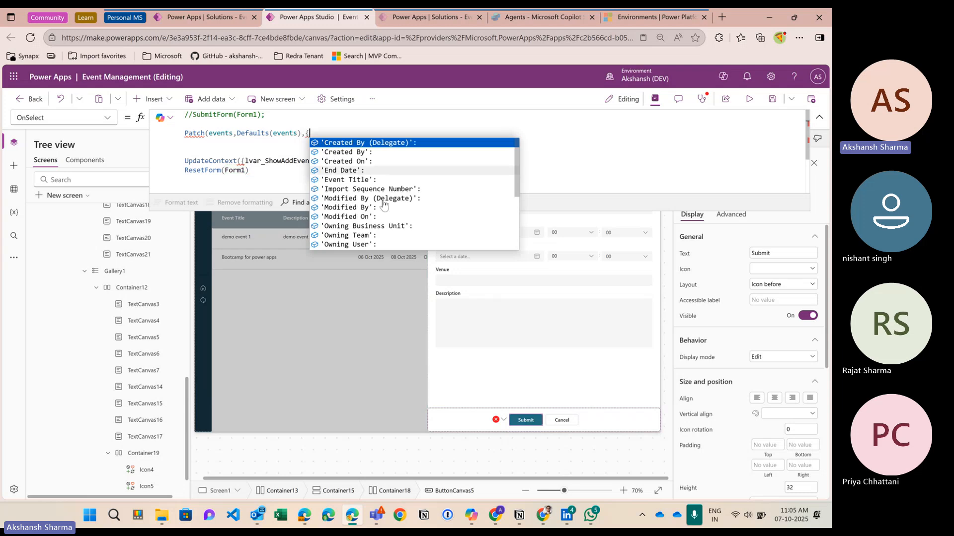
Step: Add the 'Event Title' column and look up the title input's control name, DataCardValue1
{"action": "left_click", "coordinate": [377, 182]}
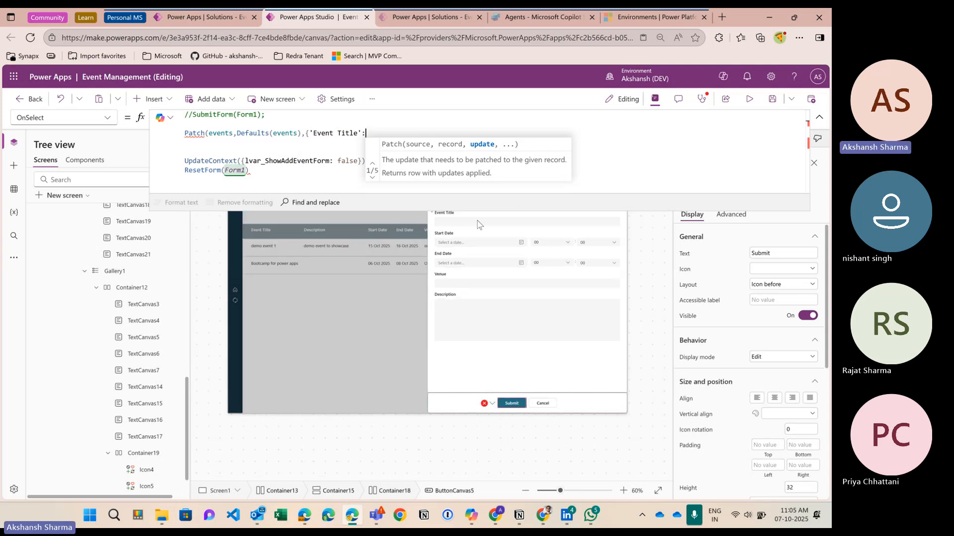
{"action": "left_click", "coordinate": [472, 227]}
{"action": "left_click", "coordinate": [473, 224]}
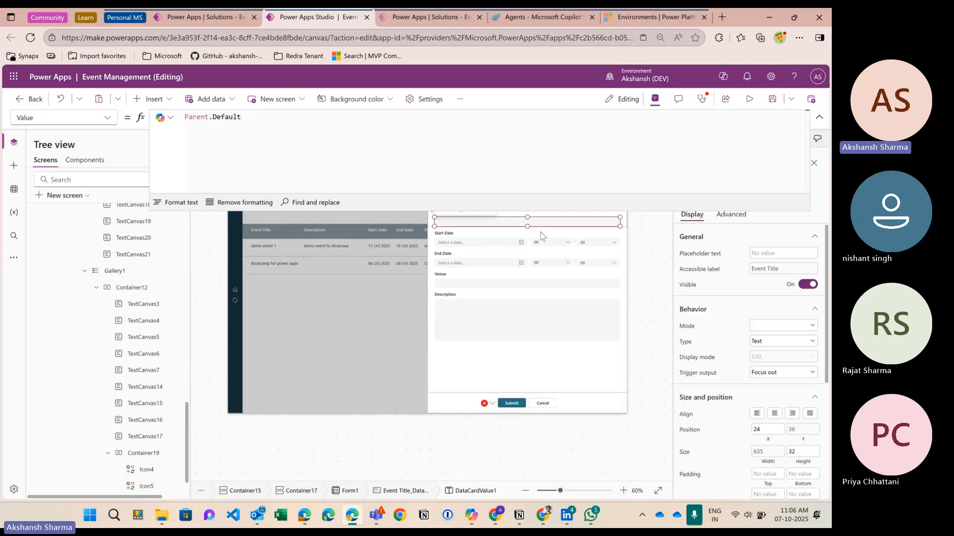
{"action": "left_click", "coordinate": [819, 117]}
{"action": "left_click", "coordinate": [722, 205]}
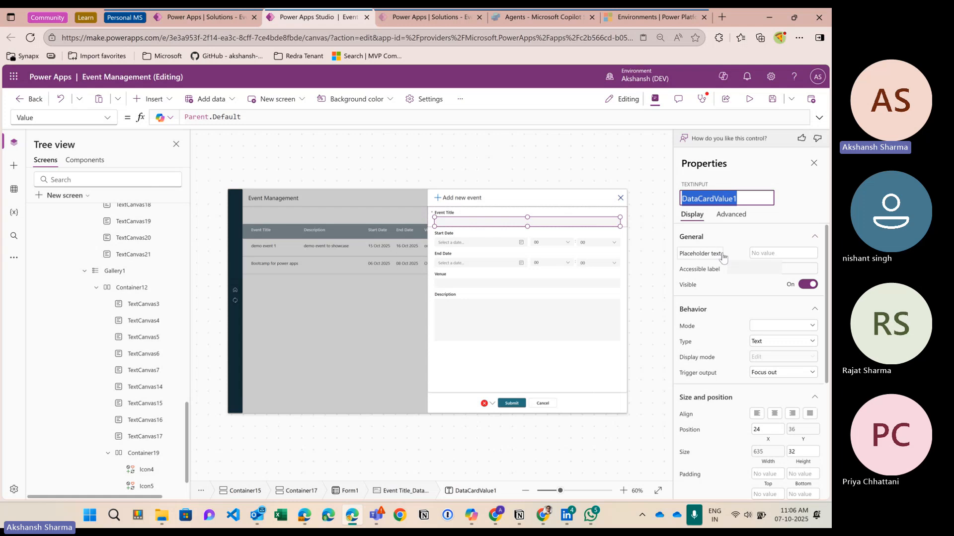
{"action": "left_click", "coordinate": [509, 404]}
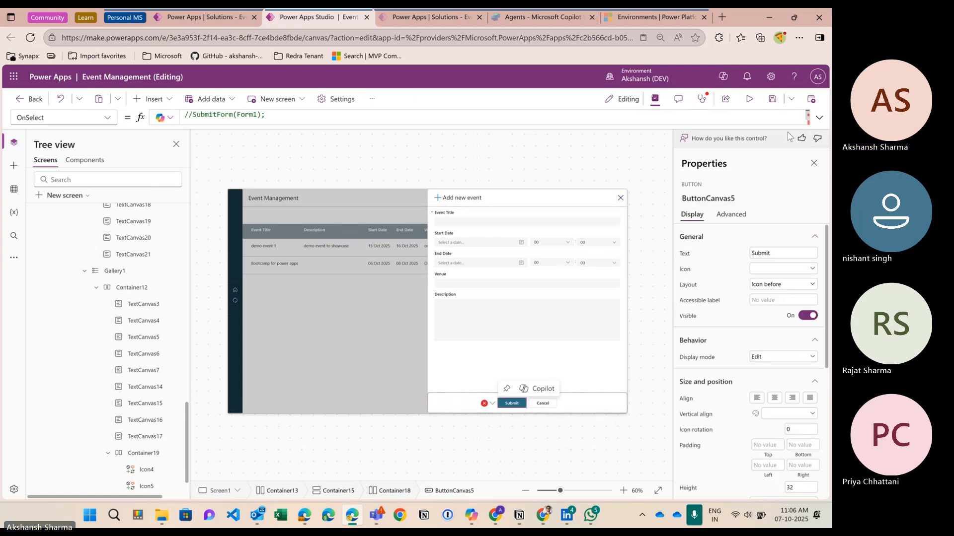
{"action": "left_click", "coordinate": [819, 117]}
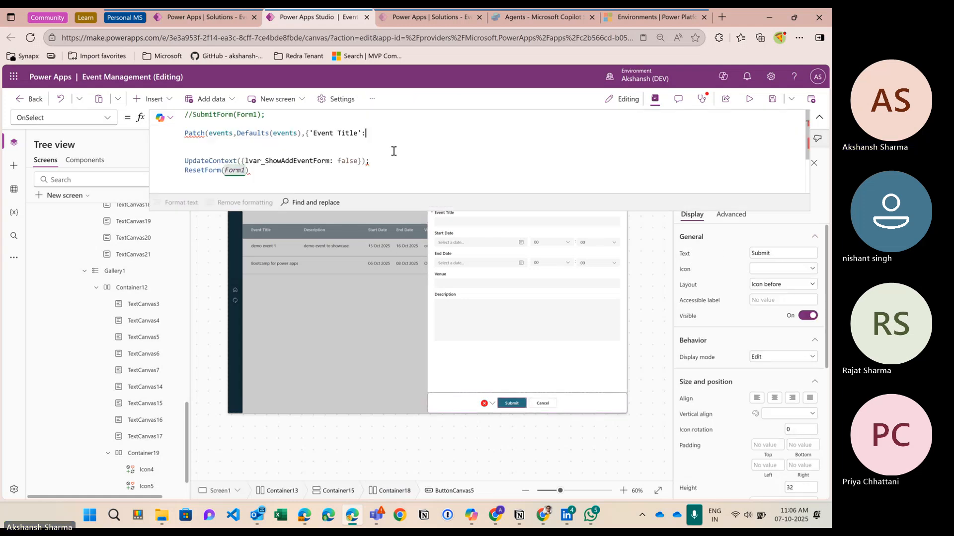
Step: Map 'Event Title' to DataCardValue1.Value and begin the 'Start Date' column
{"action": "type", "text": "DataCardValue1.se"}
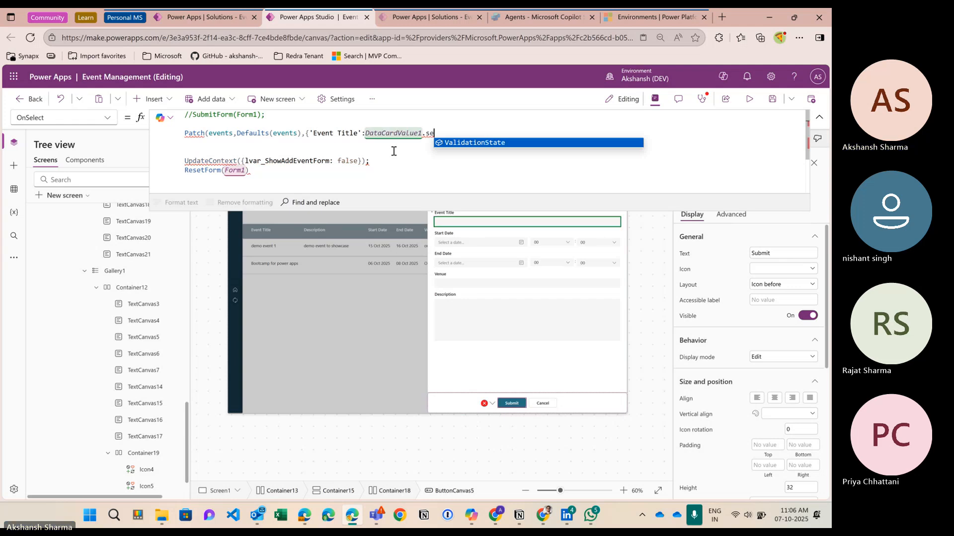
{"action": "key", "text": "BackSpace"}
{"action": "key", "text": "BackSpace"}
{"action": "type", "text": "te"}
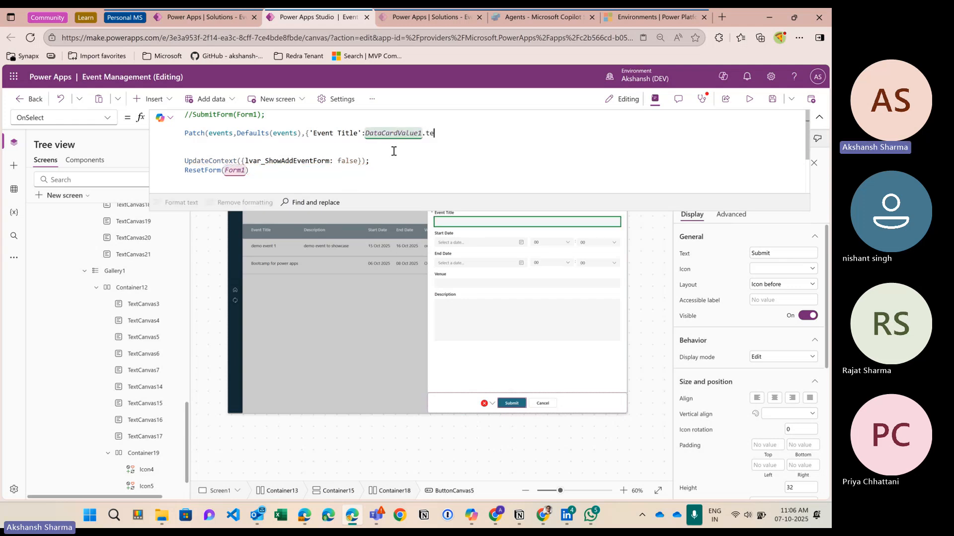
{"action": "key", "text": "BackSpace"}
{"action": "key", "text": "BackSpace"}
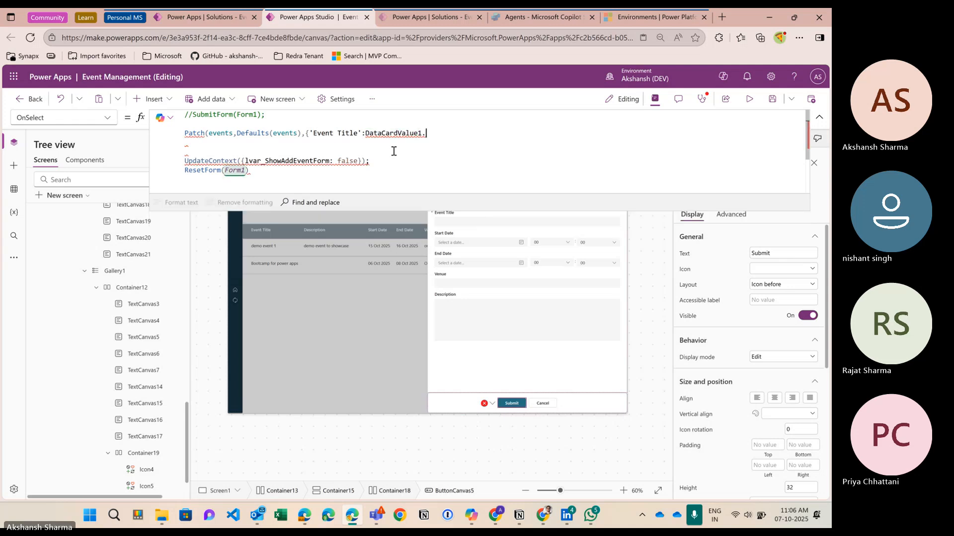
{"action": "left_click", "coordinate": [458, 223]}
{"action": "left_click", "coordinate": [459, 223]}
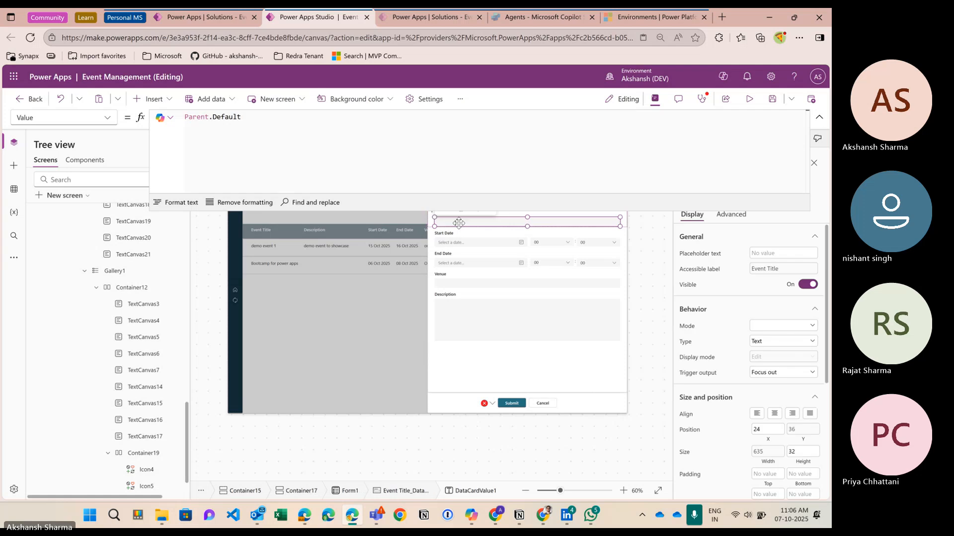
{"action": "left_click", "coordinate": [819, 117]}
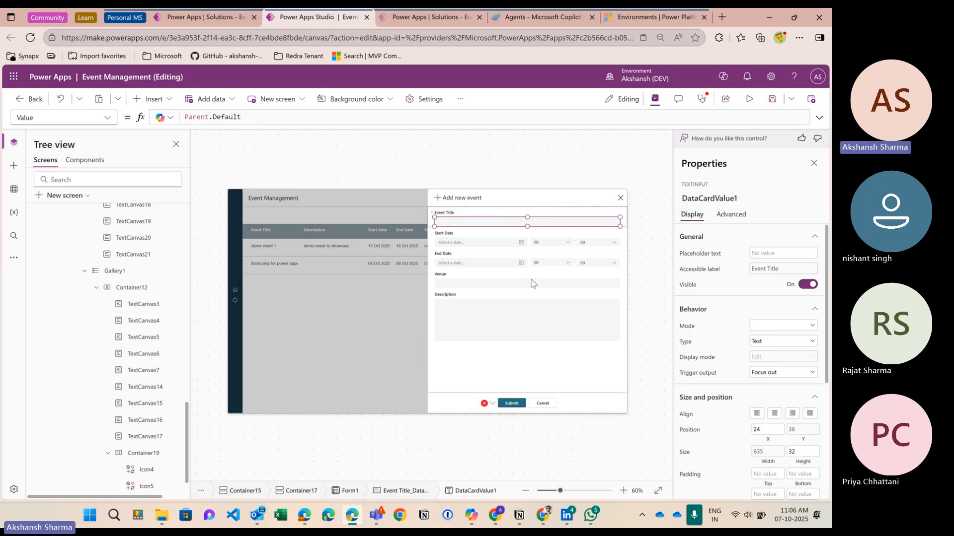
{"action": "left_click", "coordinate": [516, 404]}
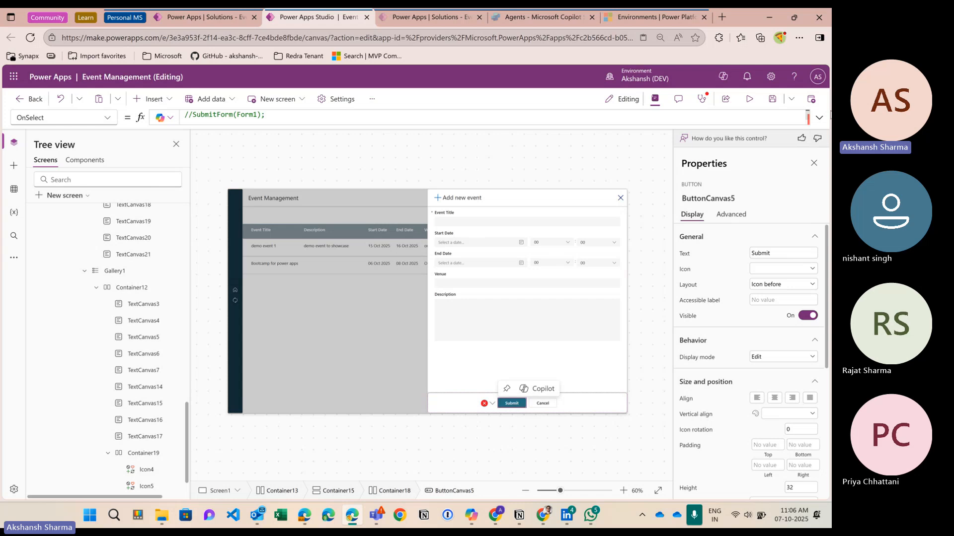
{"action": "left_click", "coordinate": [818, 118]}
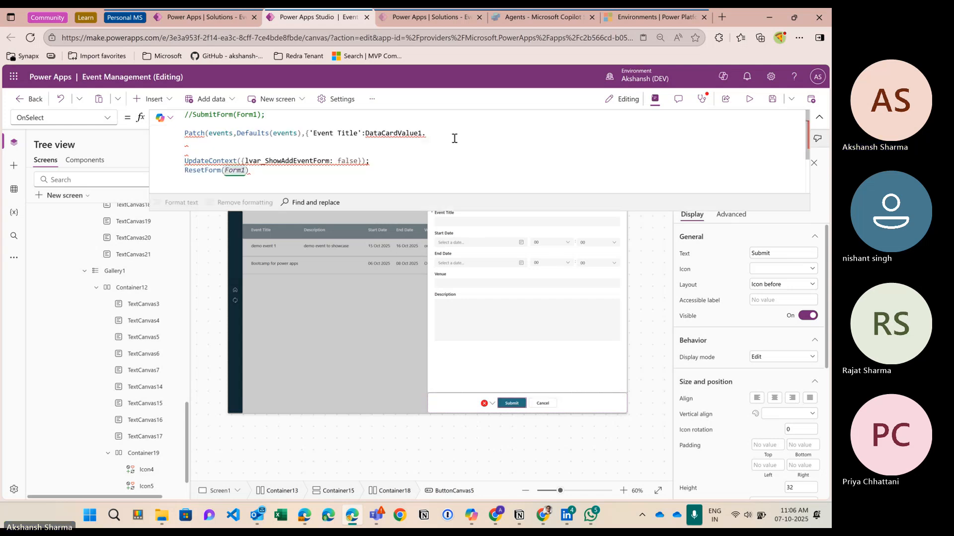
{"action": "type", "text": "Value"}
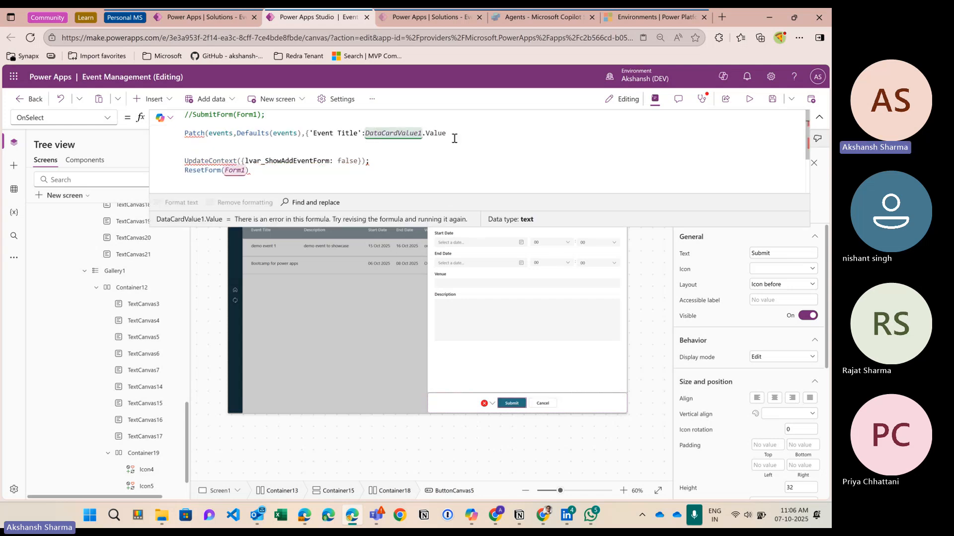
{"action": "type", "text": ","}
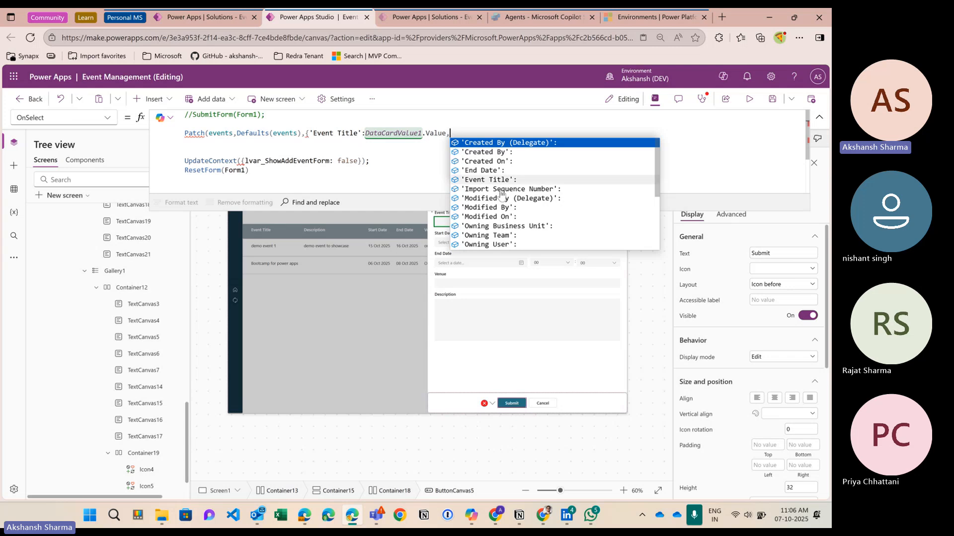
{"action": "scroll", "coordinate": [507, 192], "scroll_direction": "down", "scroll_amount": 4}
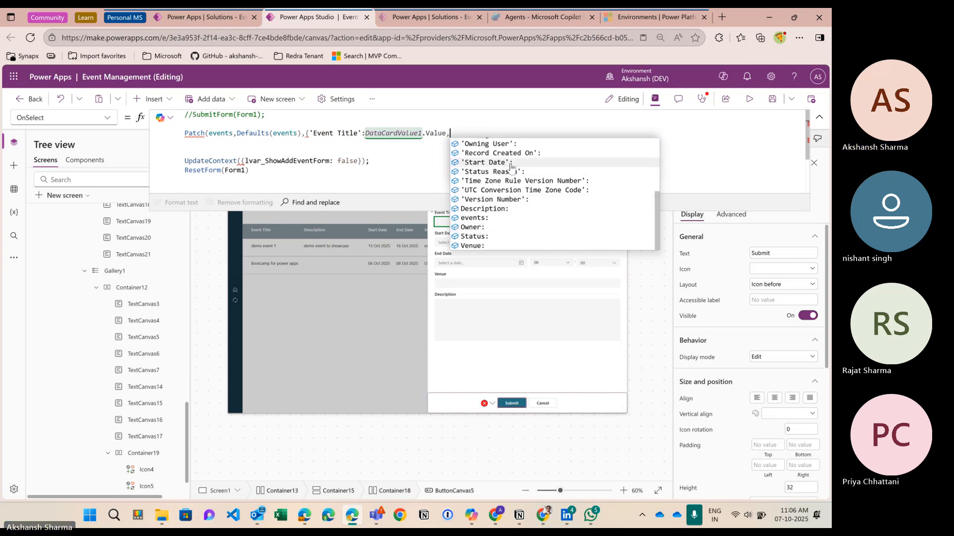
{"action": "left_click", "coordinate": [489, 163]}
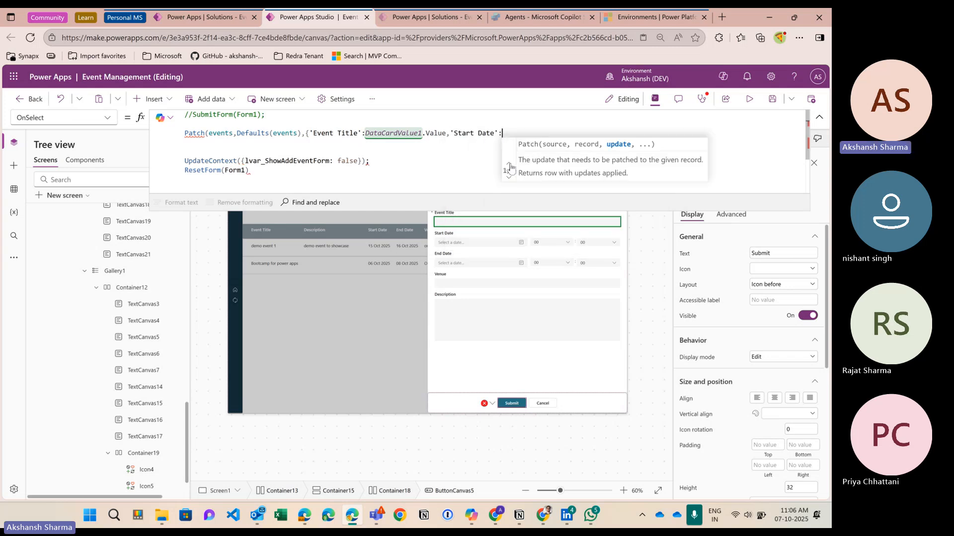
Step: Look up the Start Date picker's control name, DateValue1
{"action": "left_click", "coordinate": [464, 243]}
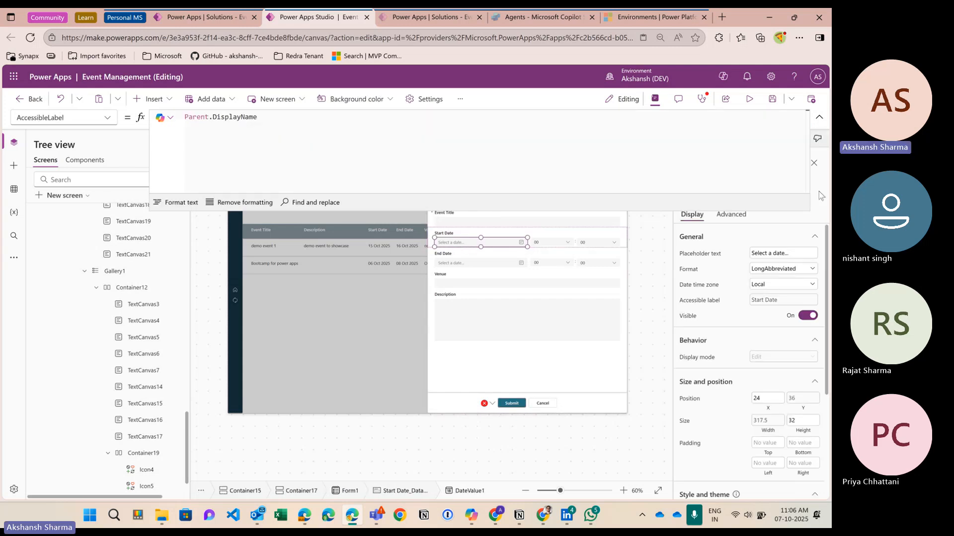
{"action": "left_click", "coordinate": [819, 117]}
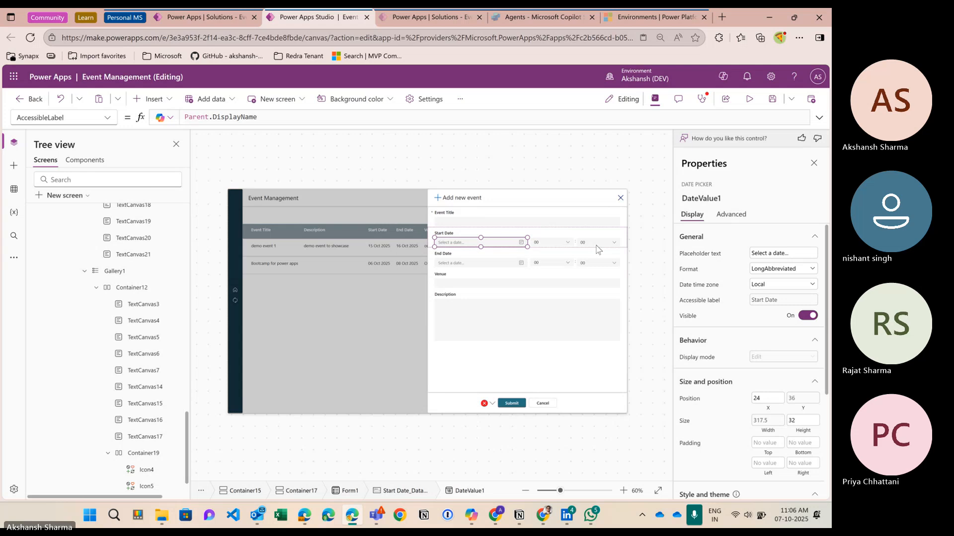
{"action": "left_click", "coordinate": [726, 198]}
{"action": "left_click", "coordinate": [514, 402]}
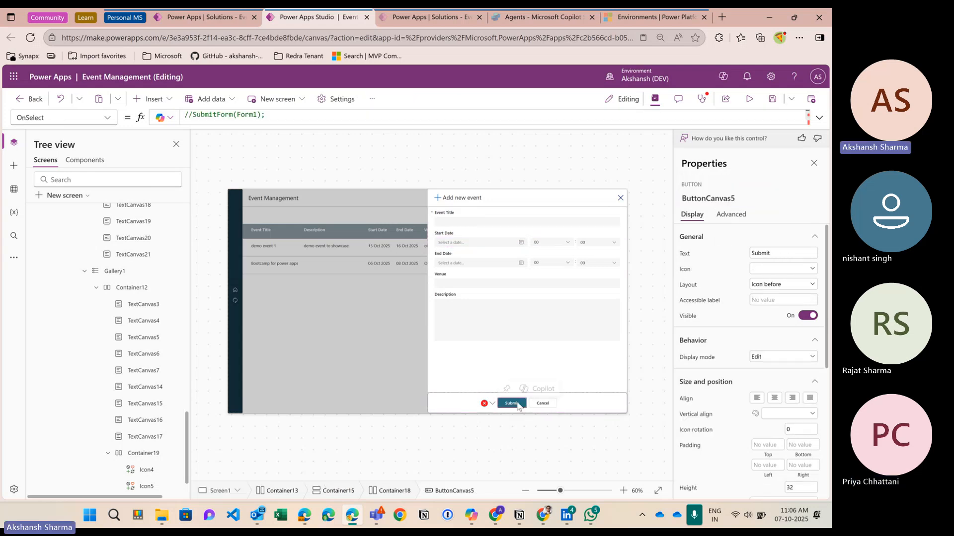
{"action": "left_click", "coordinate": [818, 117]}
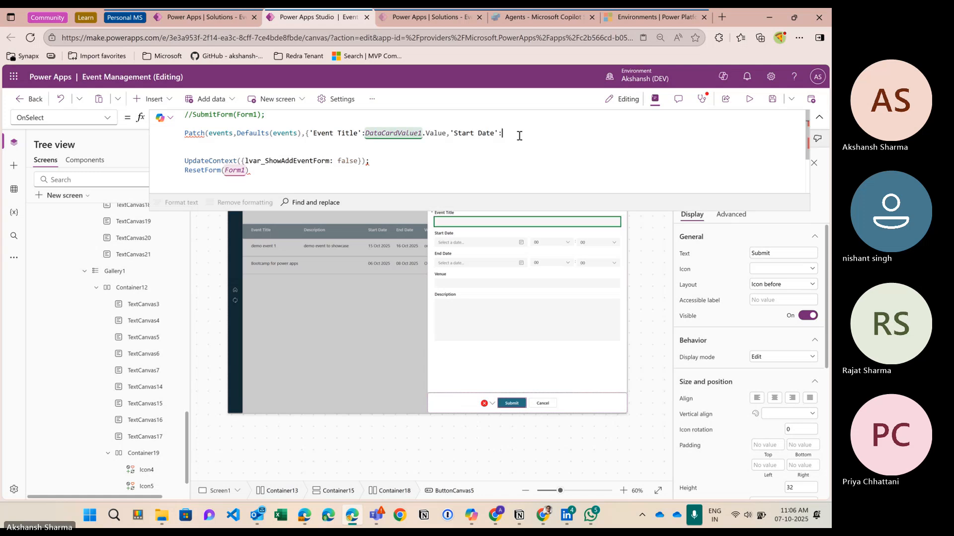
Step: Map Start Date to DateValue1.SelectedDate and End Date to DateValue2.SelectedDate, then begin Venue
{"action": "type", "text": "DateValue1."}
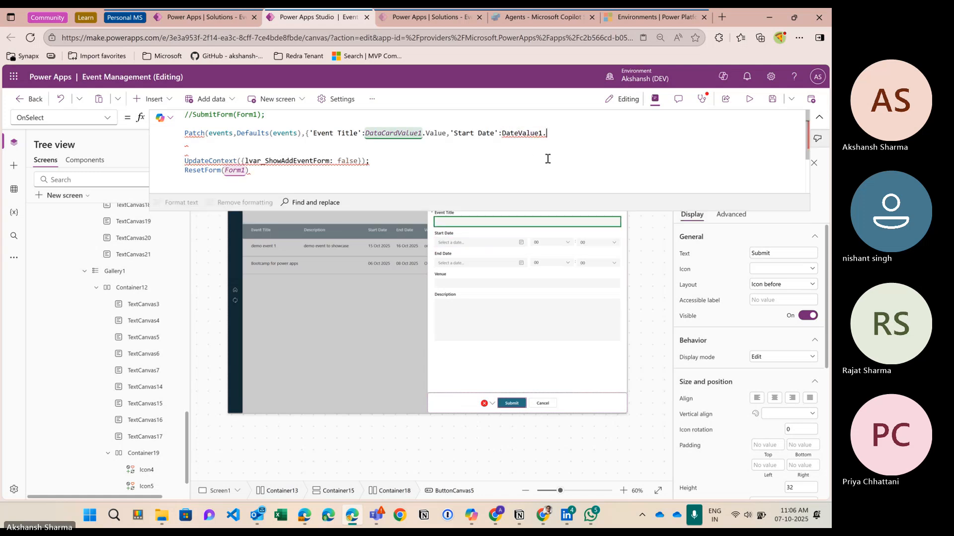
{"action": "type", "text": "SelectedDate"}
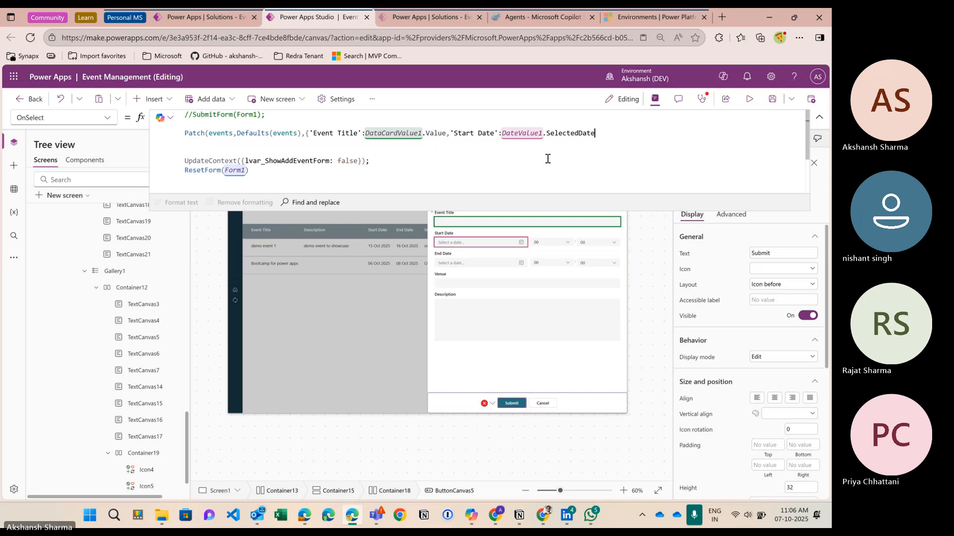
{"action": "type", "text": ",'End Date':"}
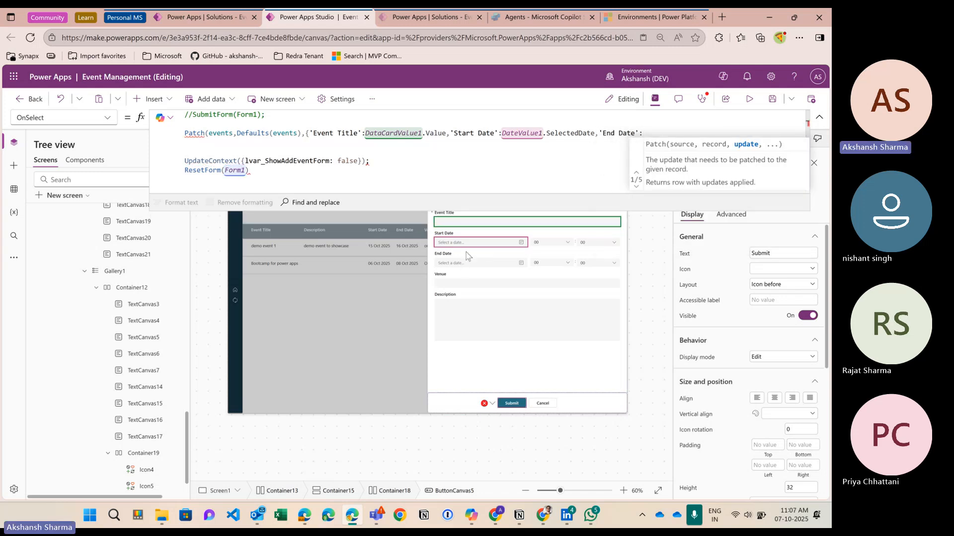
{"action": "type", "text": "dateval"}
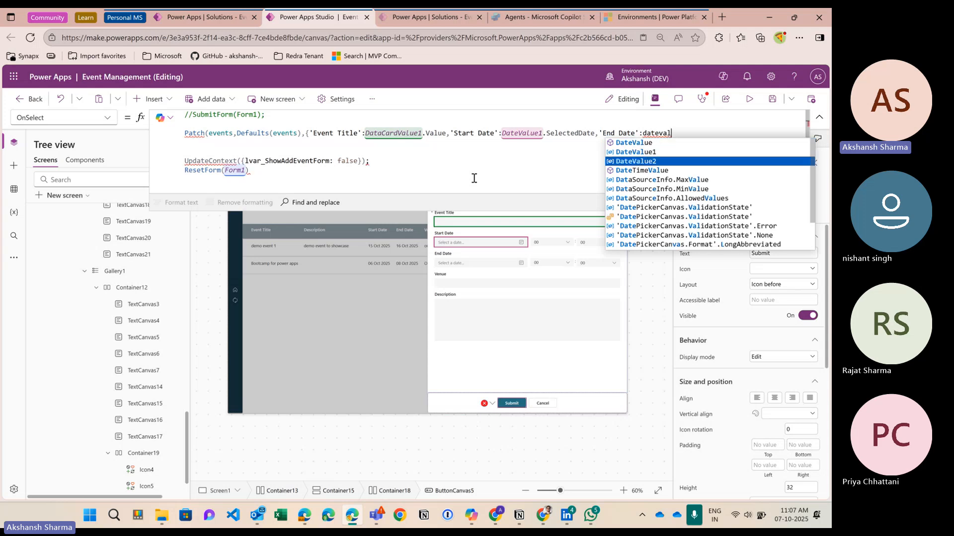
{"action": "key", "text": "Tab"}
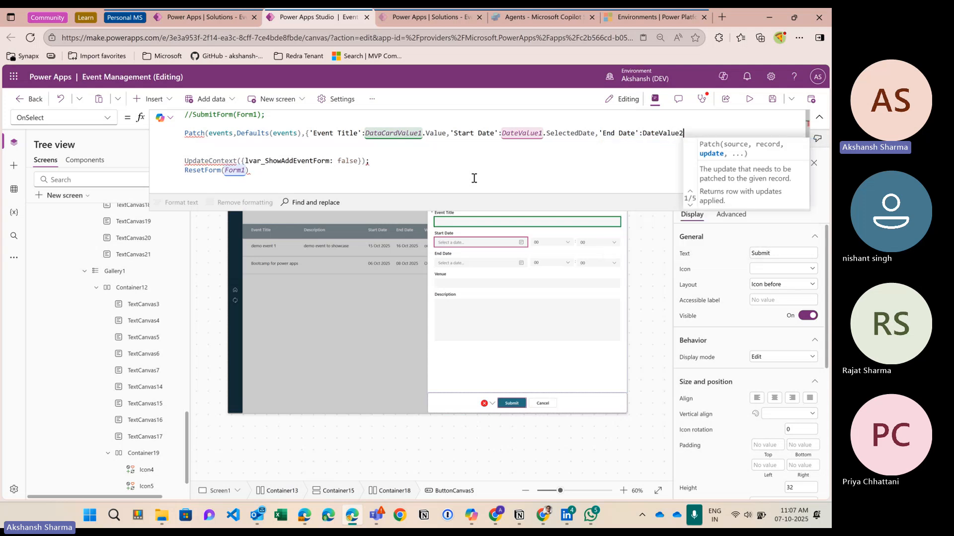
{"action": "type", "text": ".sele"}
{"action": "key", "text": "Tab"}
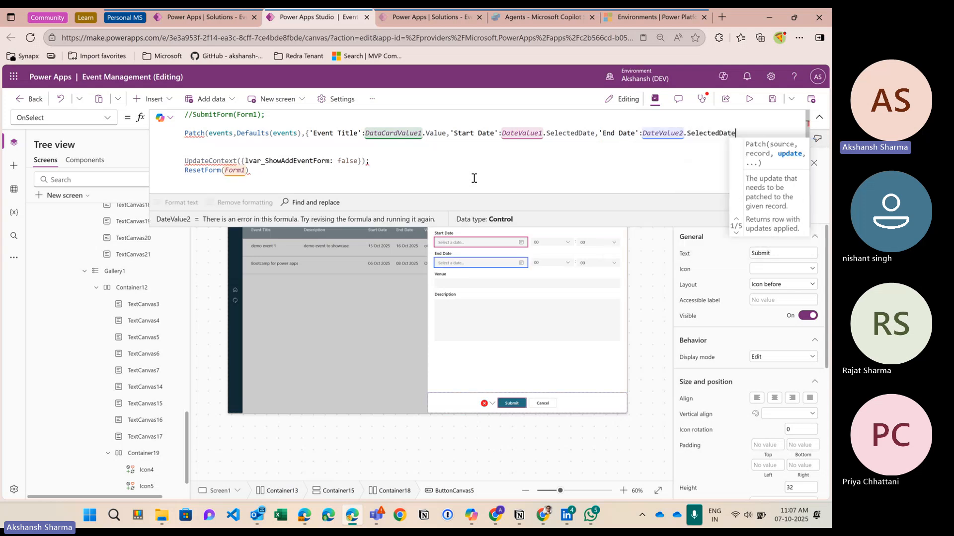
{"action": "type", "text": ",{'E"}
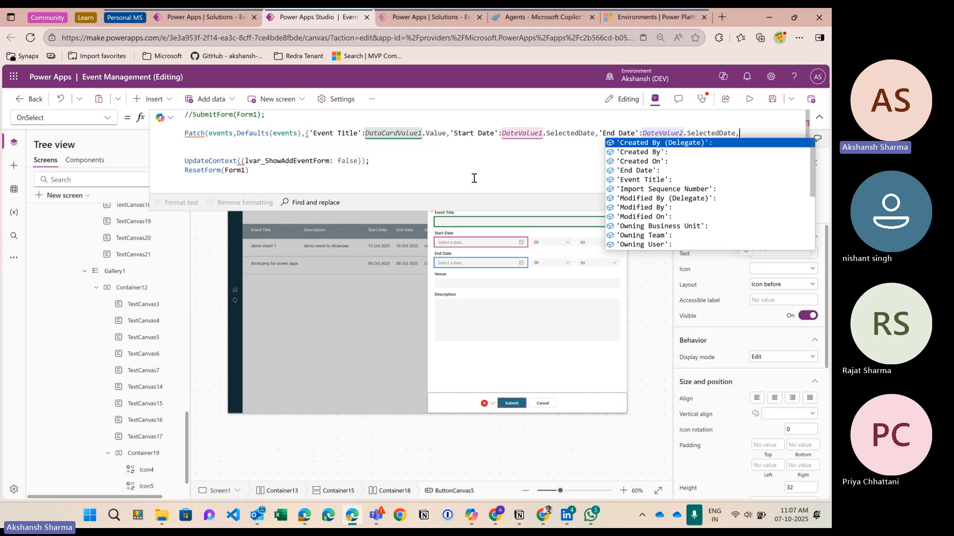
{"action": "type", "text": "ve"}
{"action": "key", "text": "Tab"}
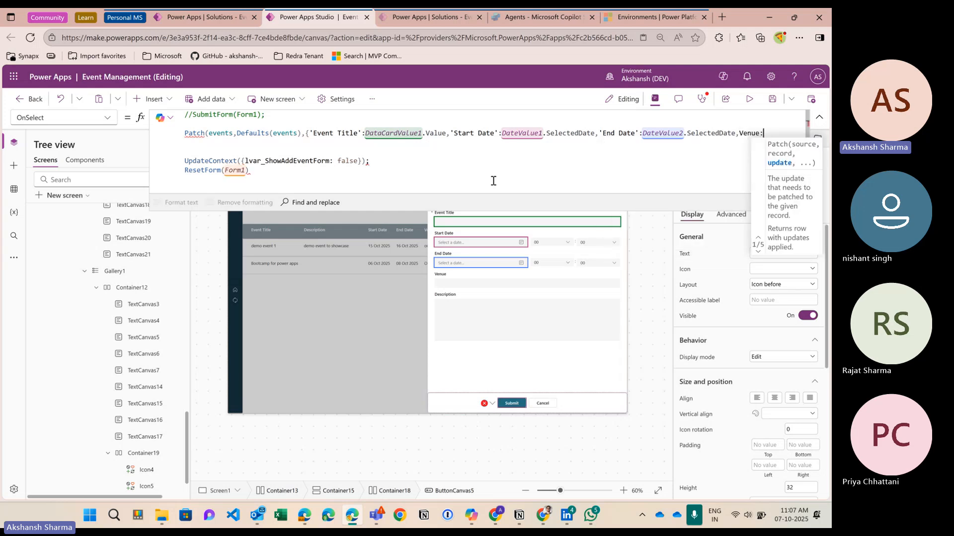
Step: Look up the Venue input's name and map Venue to DataCardValue3.Value
{"action": "left_click", "coordinate": [516, 287]}
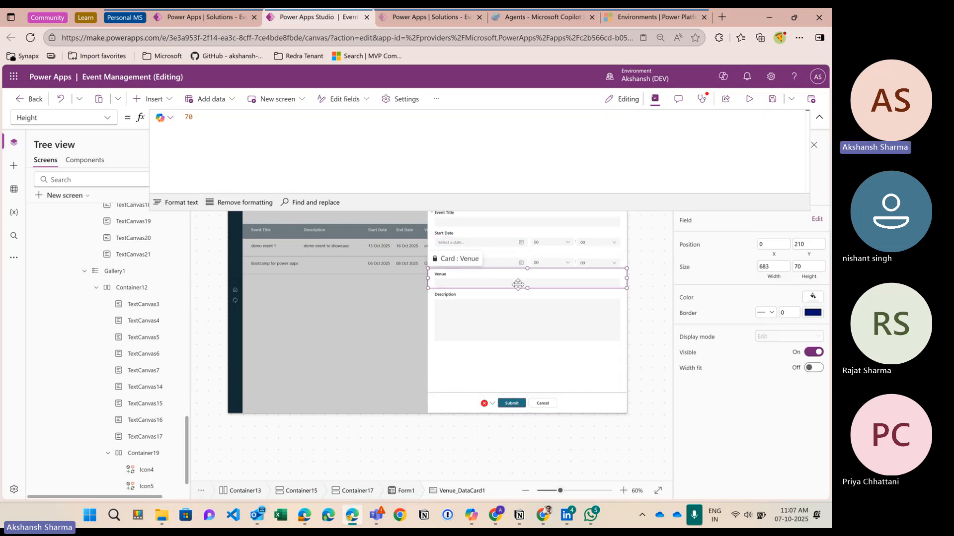
{"action": "left_click", "coordinate": [518, 283]}
{"action": "left_click", "coordinate": [819, 118]}
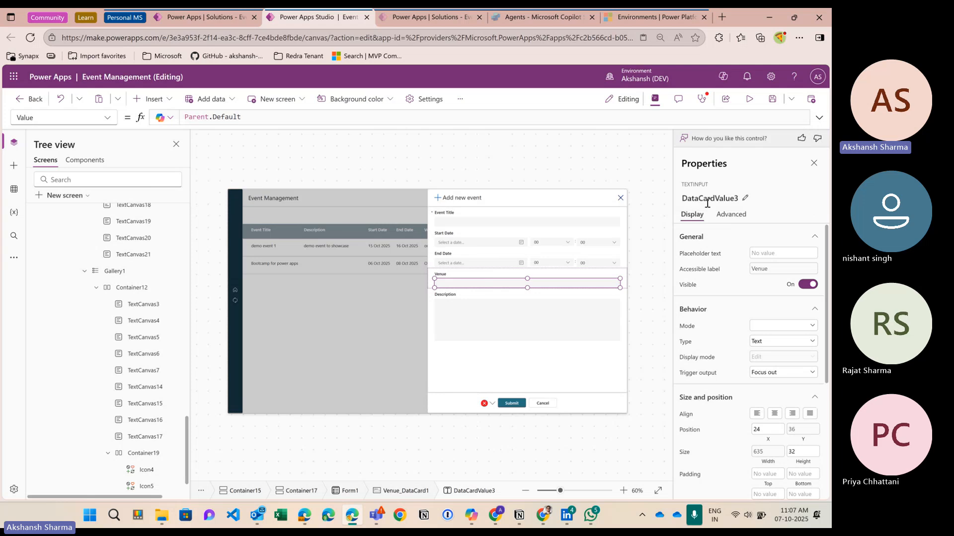
{"action": "left_click", "coordinate": [707, 201]}
{"action": "left_click", "coordinate": [511, 403]}
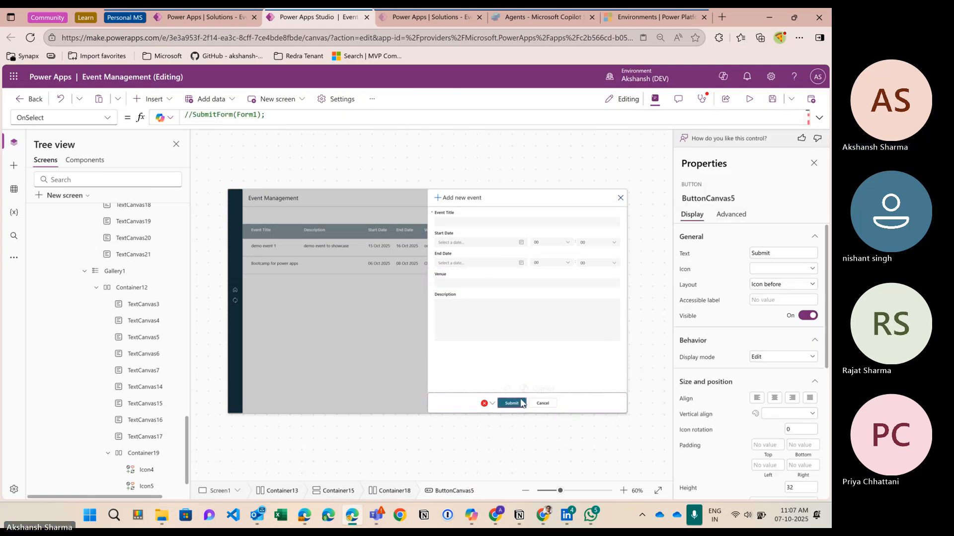
{"action": "left_click", "coordinate": [819, 117]}
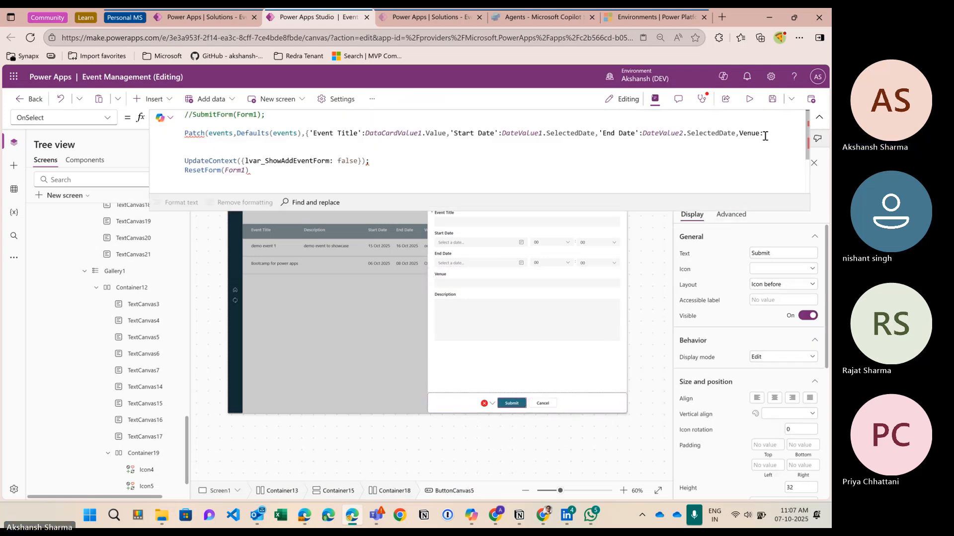
{"action": "type", "text": "DataCardValue3."}
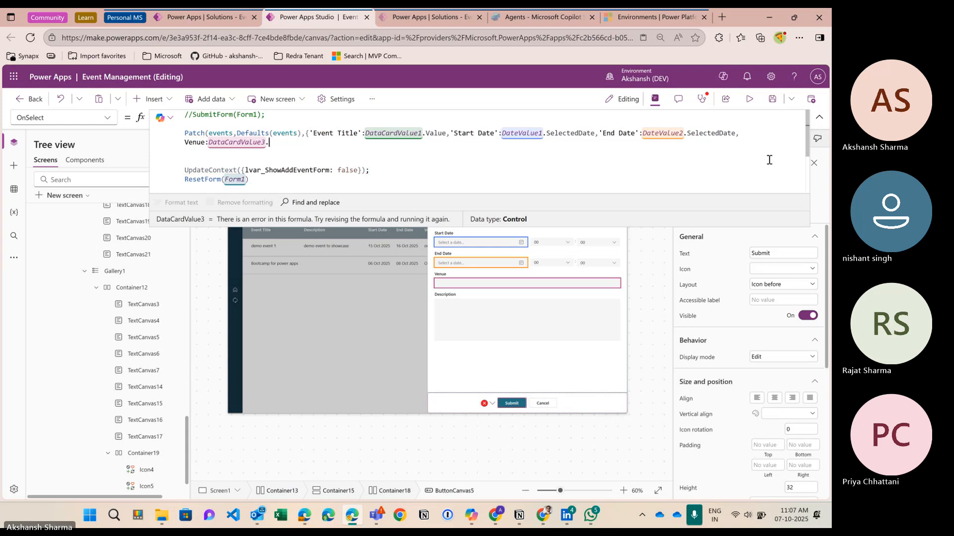
{"action": "type", "text": "value"}
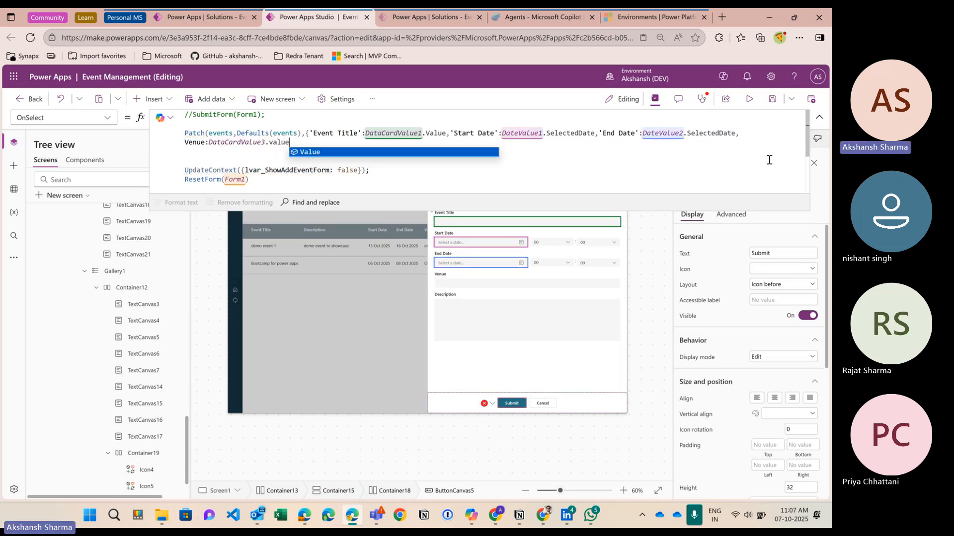
{"action": "key", "text": "Tab"}
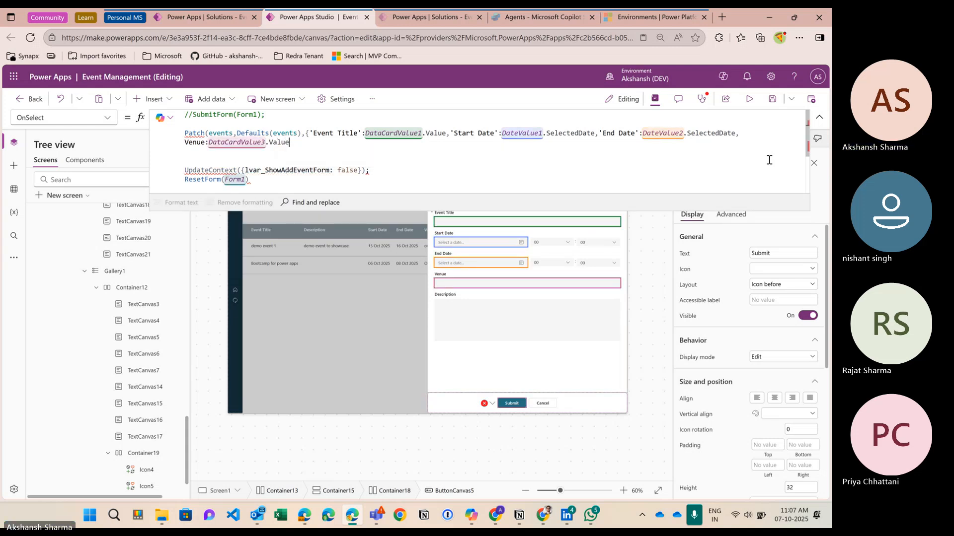
Step: Map Description to DataCardValue2.Value and close the Patch call with });
{"action": "type", "text": ",Description:"}
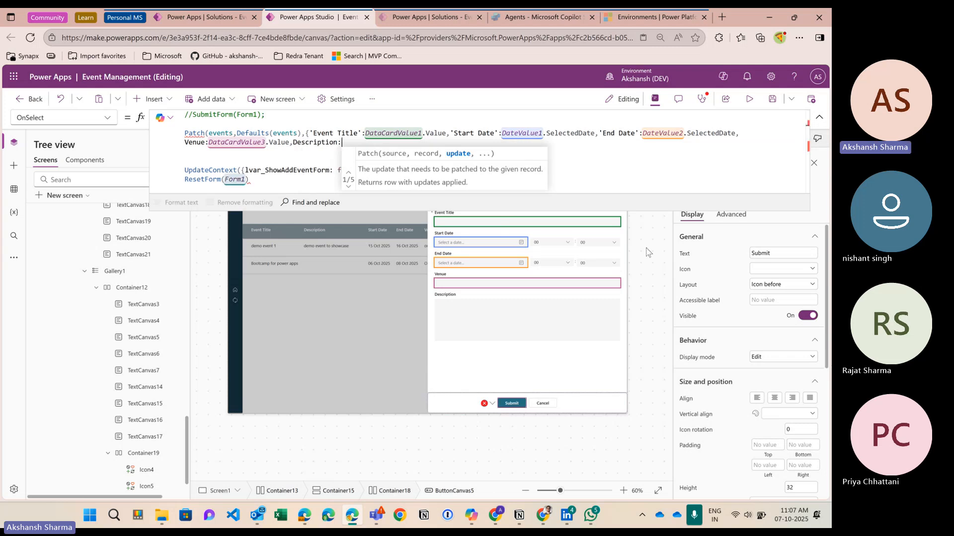
{"action": "left_click", "coordinate": [548, 335]}
{"action": "left_click", "coordinate": [555, 325]}
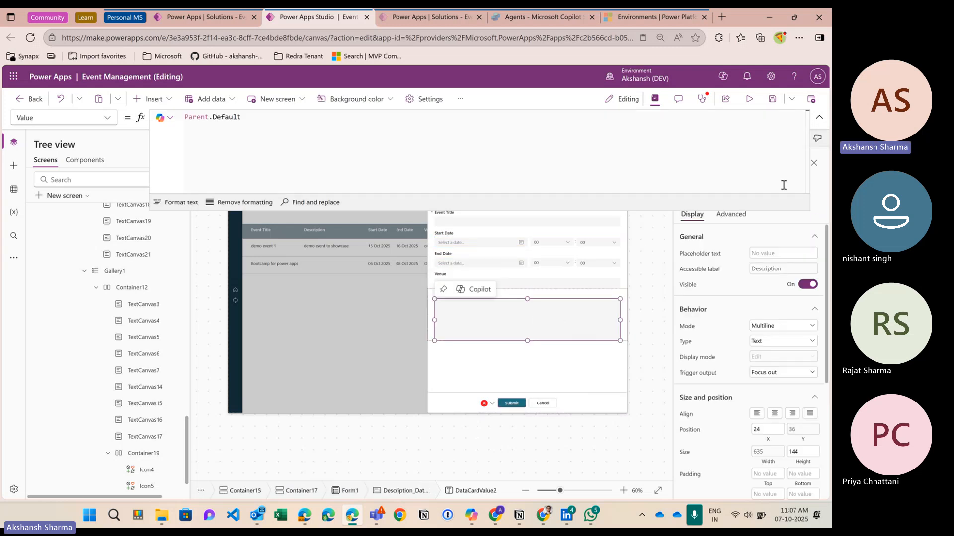
{"action": "left_click", "coordinate": [820, 117]}
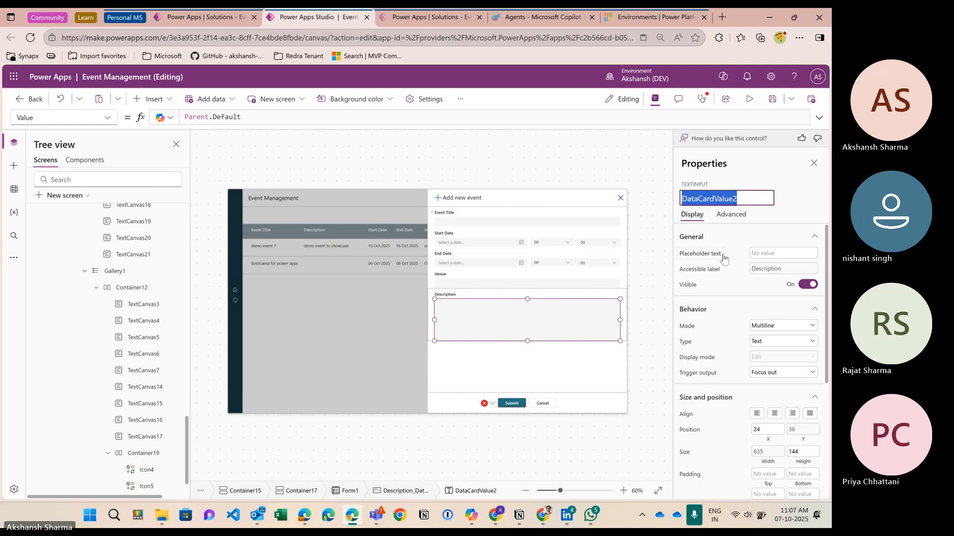
{"action": "left_click", "coordinate": [511, 403]}
{"action": "left_click", "coordinate": [819, 118]}
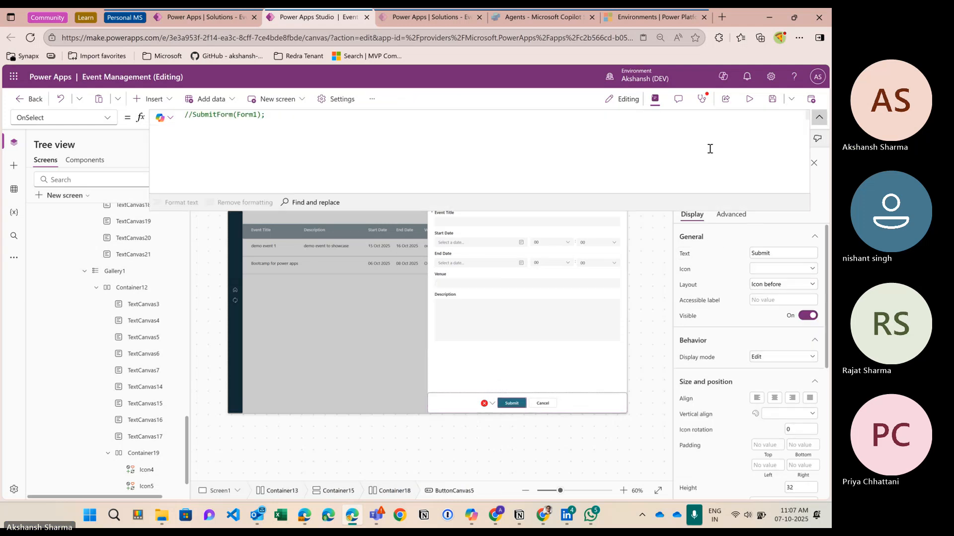
{"action": "type", "text": "DataCardValue2"}
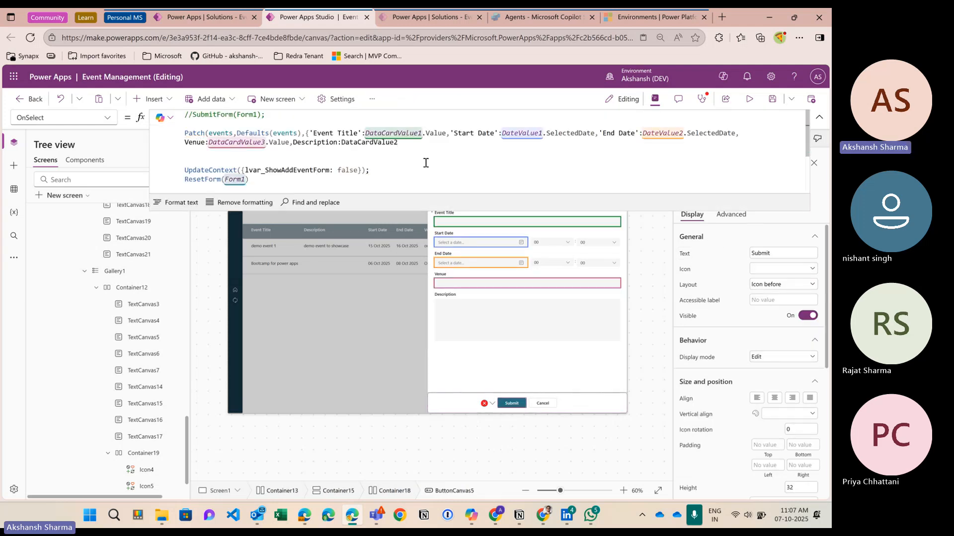
{"action": "type", "text": "."}
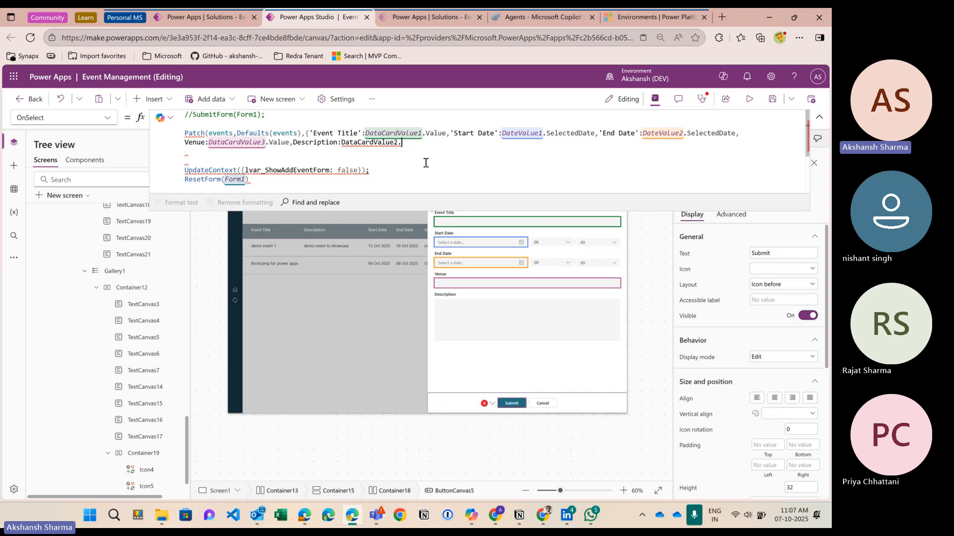
{"action": "type", "text": "Value"}
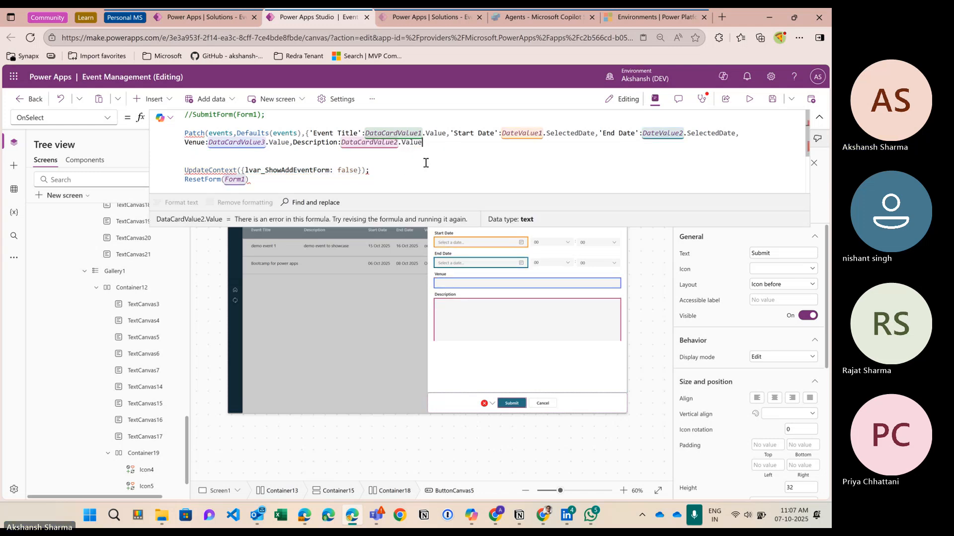
{"action": "type", "text": "}"}
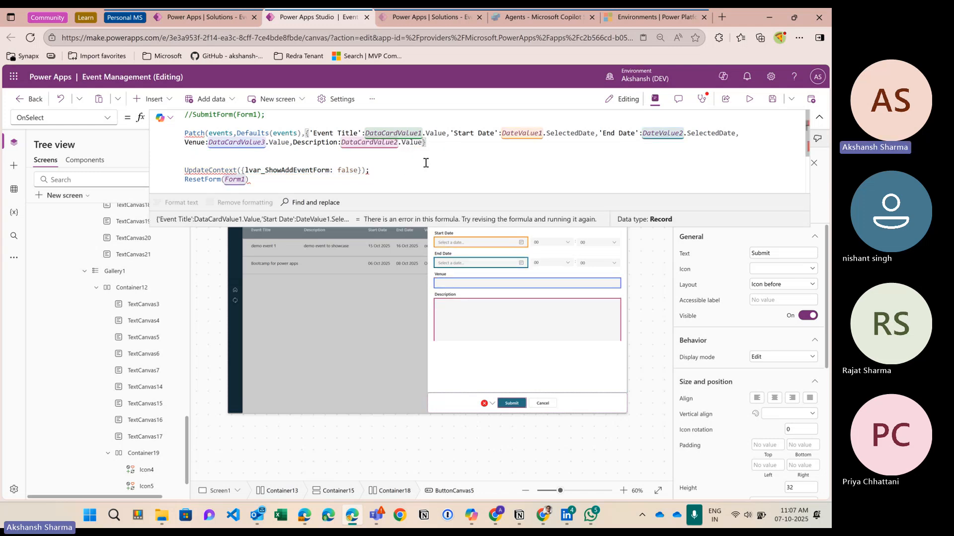
{"action": "type", "text": ");"}
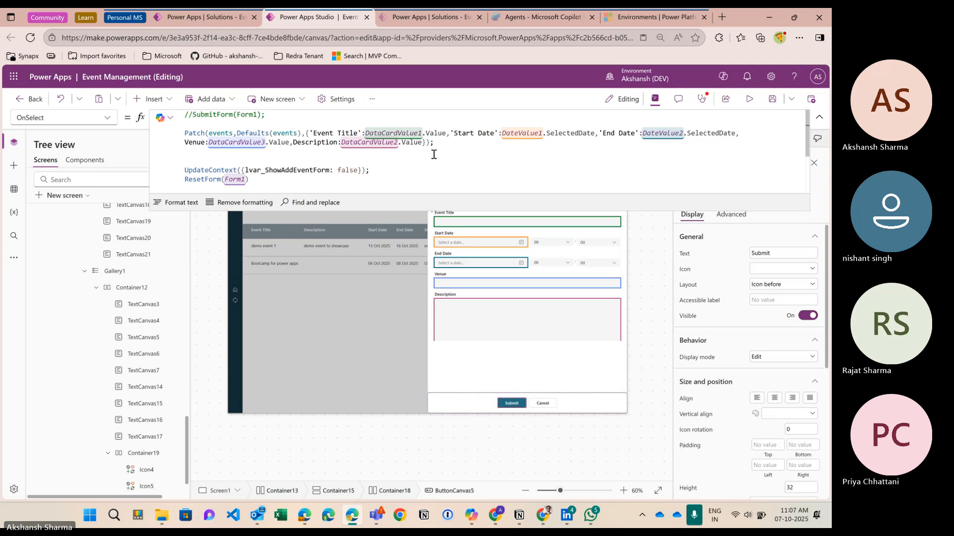
Step: Format the Patch formula onto indented lines and launch the app preview
{"action": "left_click", "coordinate": [177, 202]}
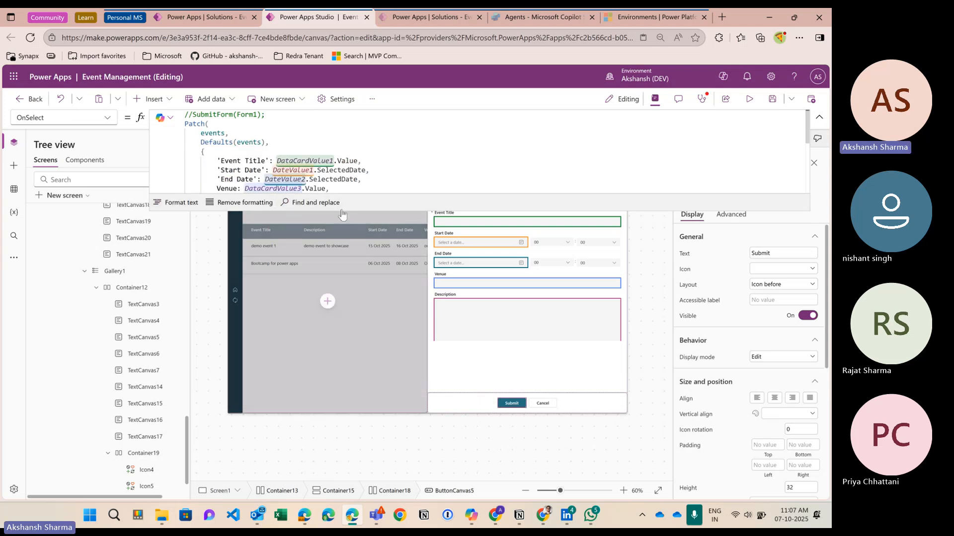
{"action": "left_click_drag", "start_coordinate": [358, 211], "coordinate": [358, 304]}
{"action": "left_click", "coordinate": [193, 217]}
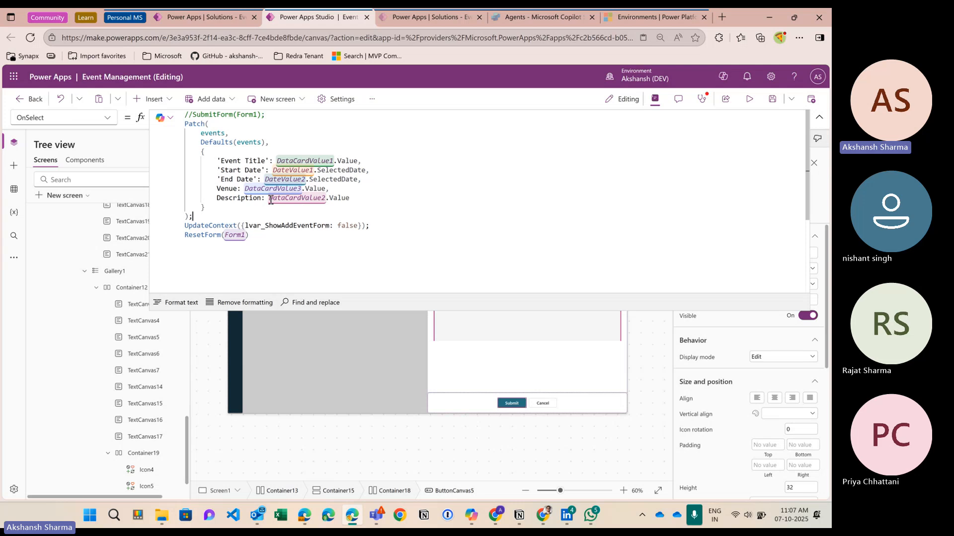
{"action": "left_click", "coordinate": [820, 117]}
{"action": "left_click", "coordinate": [749, 99]}
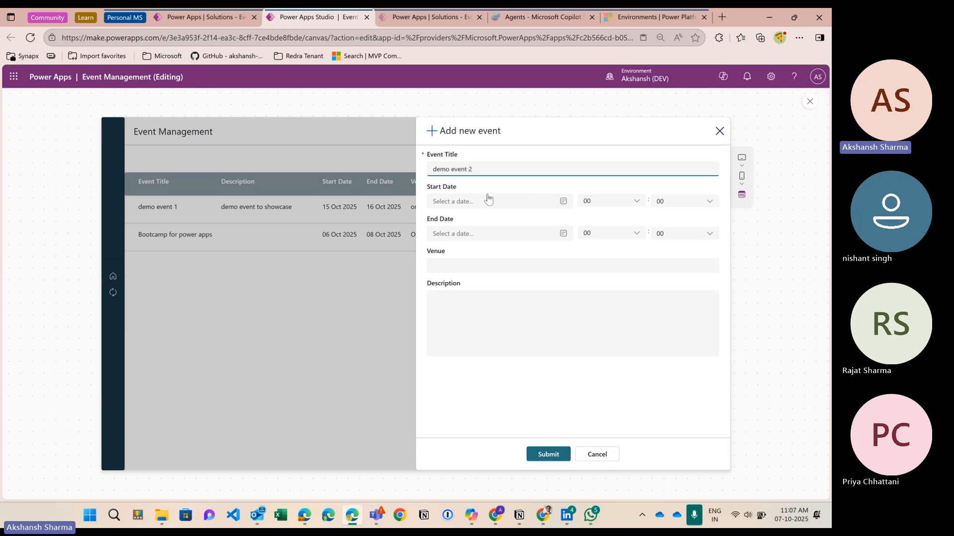
Step: Set the start to Oct 9, 2025 at hour 05 and the end to Oct 10, 2025 at hour 09
{"action": "left_click", "coordinate": [489, 200]}
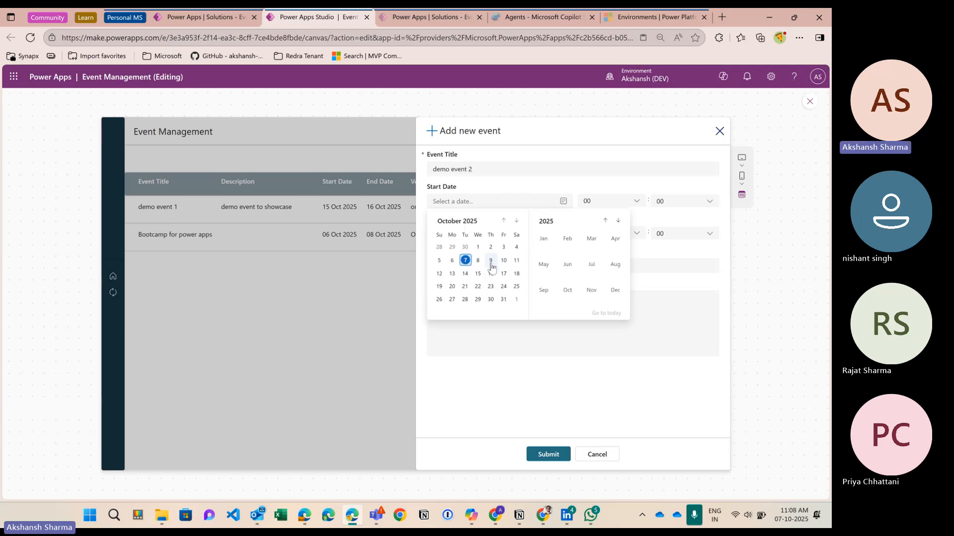
{"action": "left_click", "coordinate": [490, 261]}
{"action": "left_click", "coordinate": [507, 233]}
{"action": "left_click", "coordinate": [503, 292]}
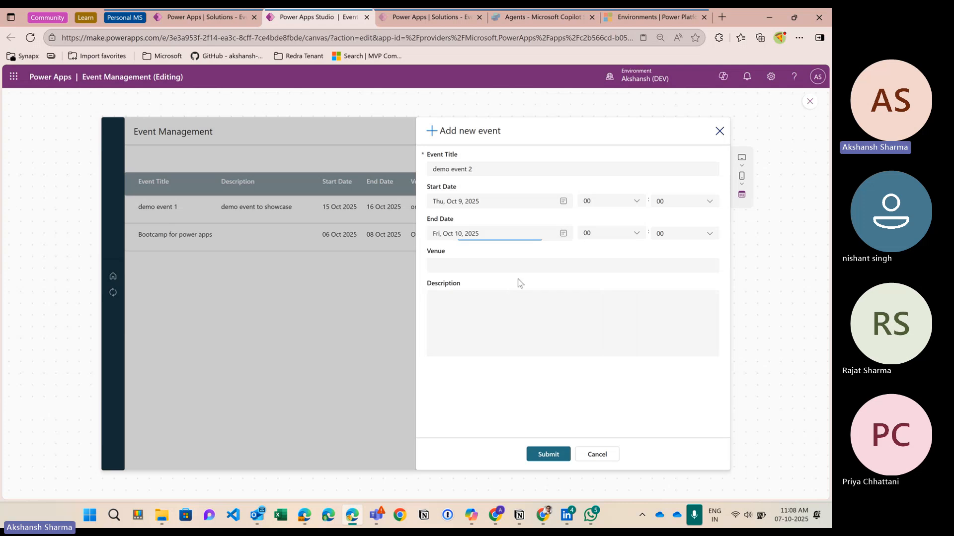
{"action": "left_click", "coordinate": [602, 204]}
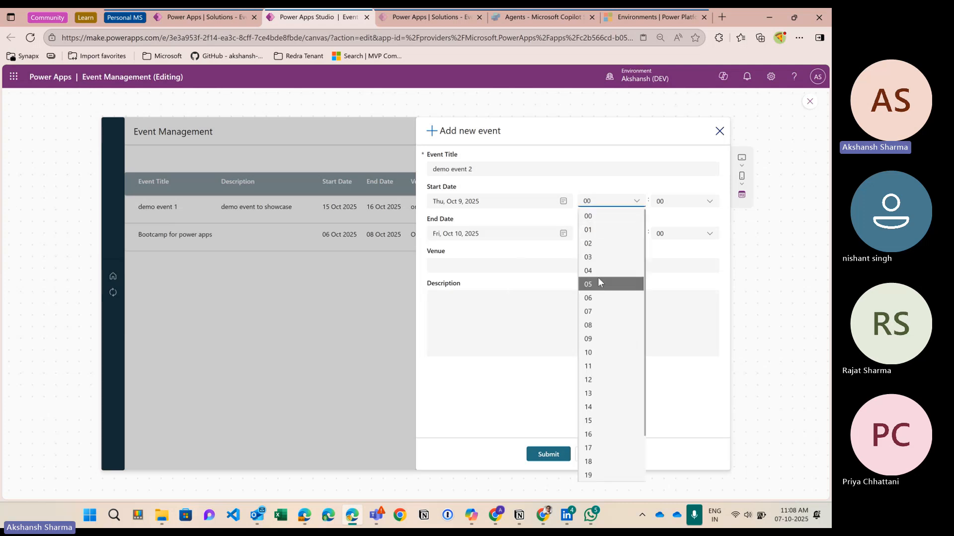
{"action": "left_click", "coordinate": [597, 277]}
{"action": "left_click", "coordinate": [675, 208]}
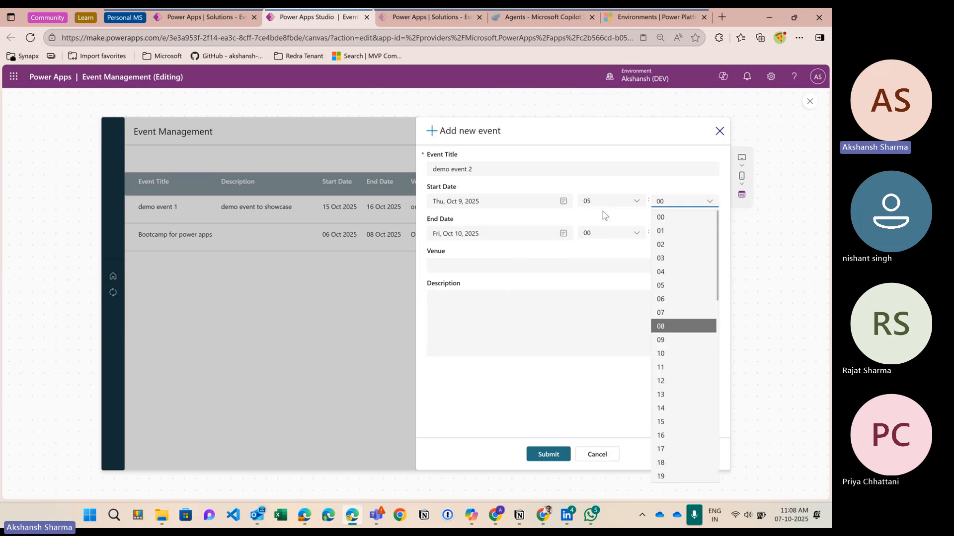
{"action": "left_click", "coordinate": [606, 233]}
{"action": "left_click", "coordinate": [611, 372]}
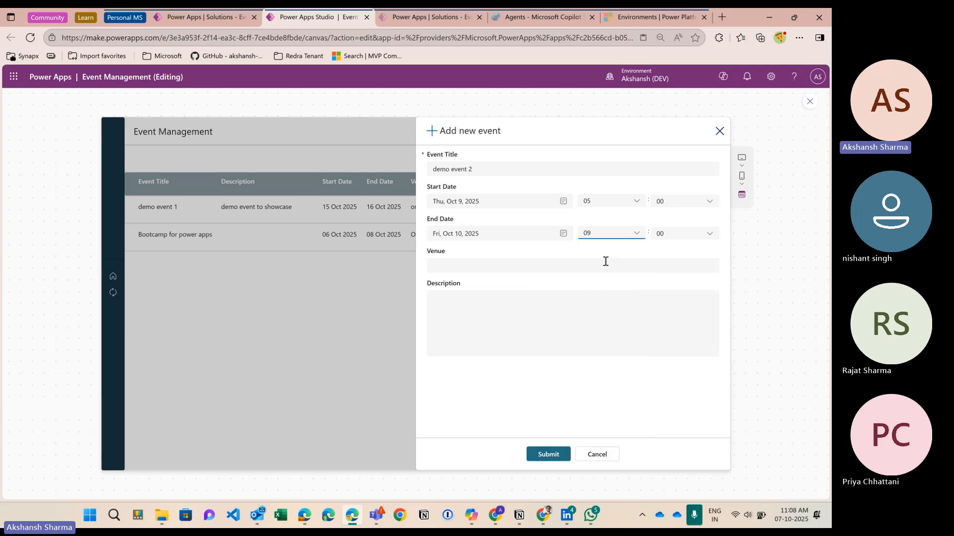
Step: Enter venue 'online teams event' and description 'sdfgaewsr'
{"action": "left_click", "coordinate": [503, 268]}
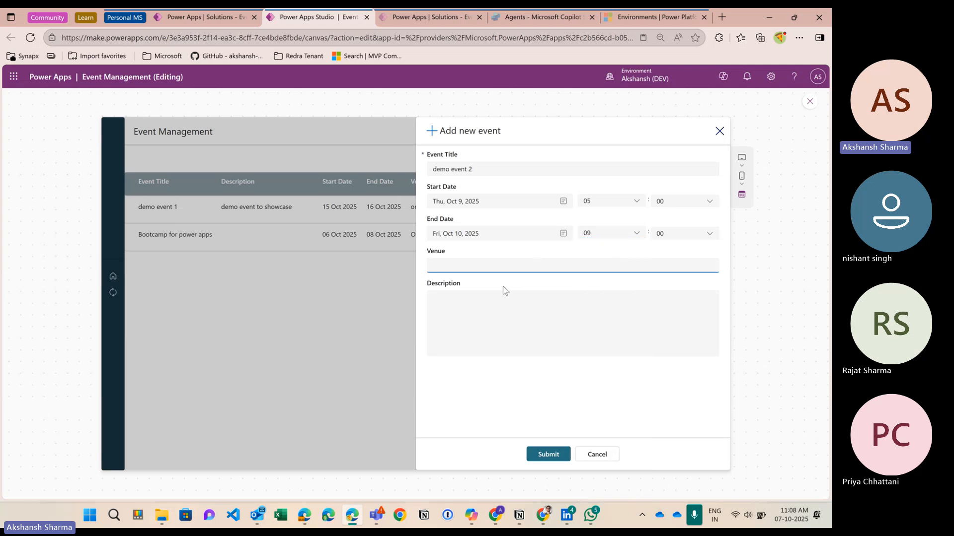
{"action": "type", "text": "online event team"}
{"action": "key", "text": "Left"}
{"action": "key", "text": "Left"}
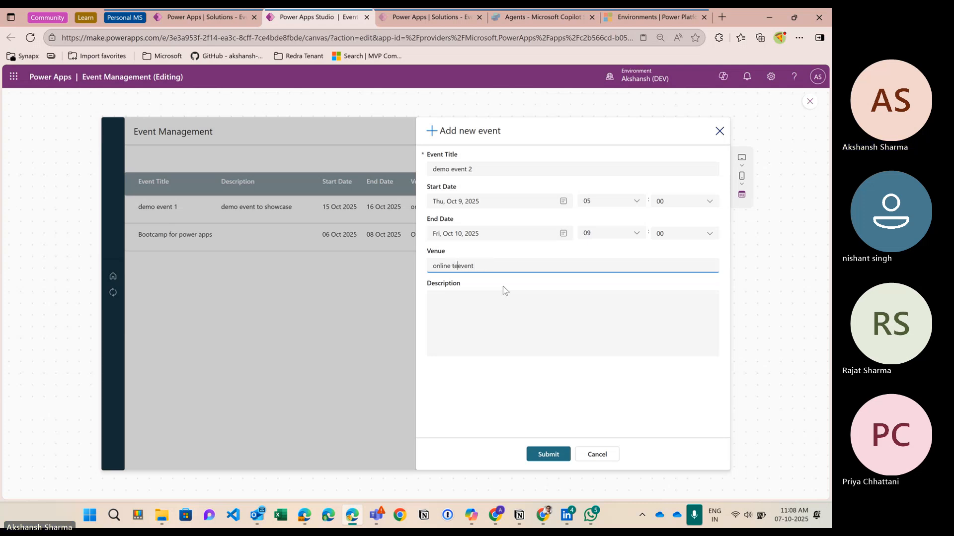
{"action": "left_click", "coordinate": [497, 303]}
{"action": "type", "text": "sdfgaewsr"}
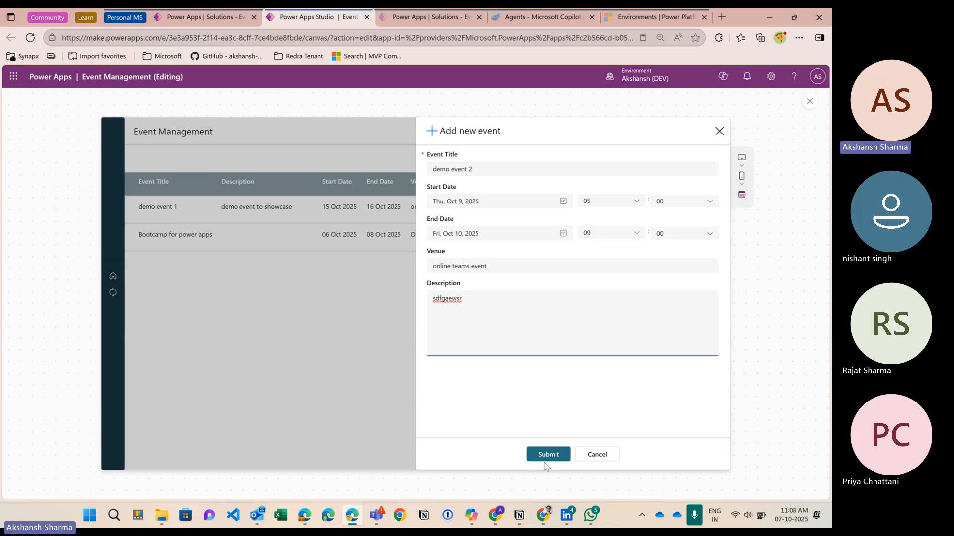
Step: Leave the preview and insert blank lines after the Patch(...); call in the Submit OnSelect
{"action": "left_click", "coordinate": [809, 103]}
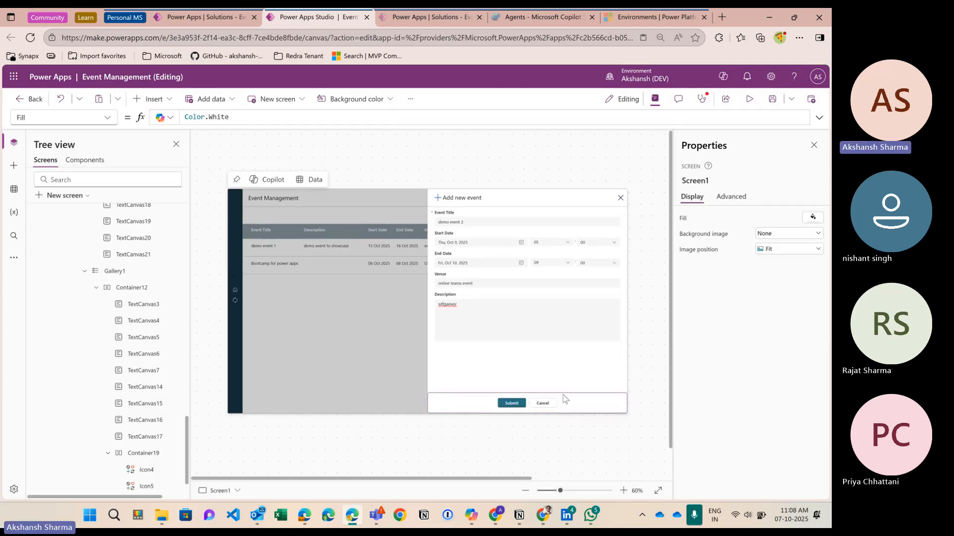
{"action": "left_click", "coordinate": [819, 117]}
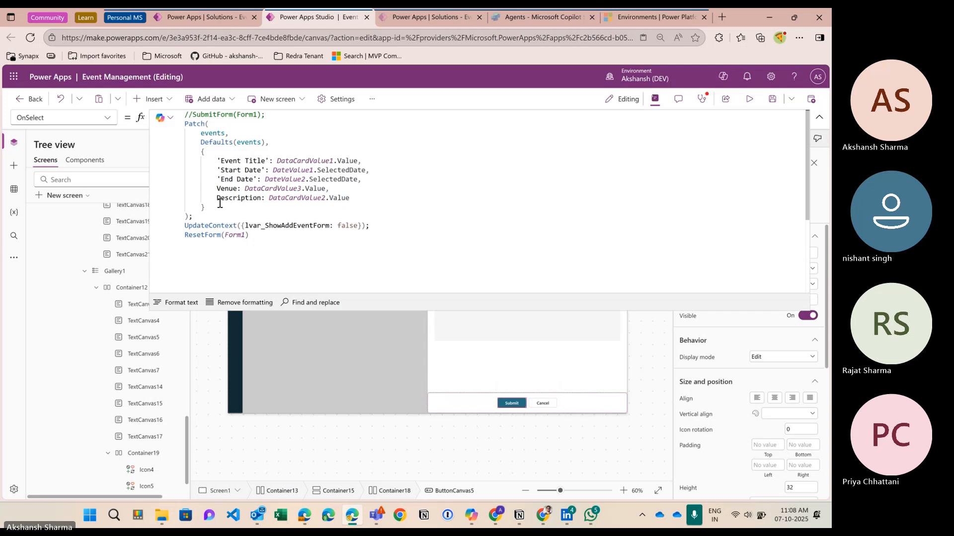
{"action": "left_click", "coordinate": [192, 217]}
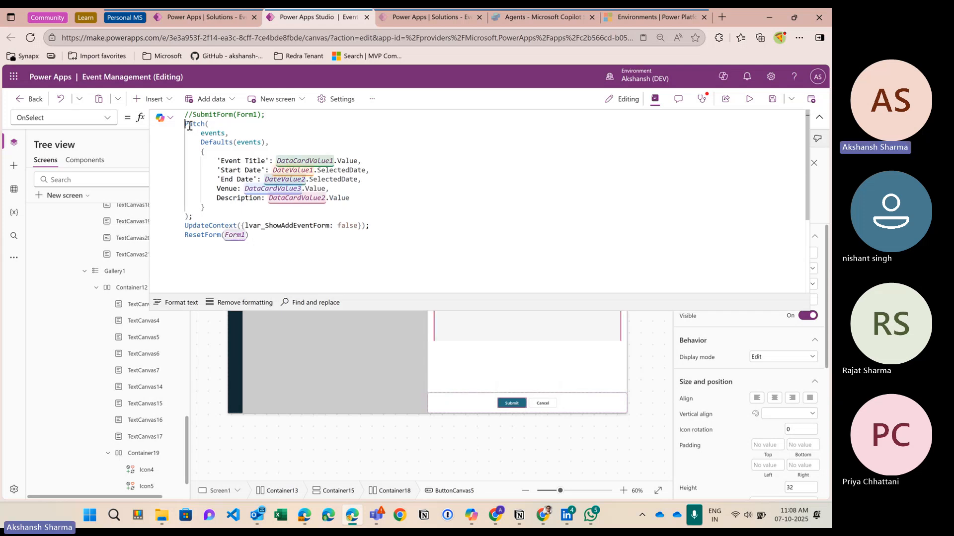
{"action": "key", "text": "Return"}
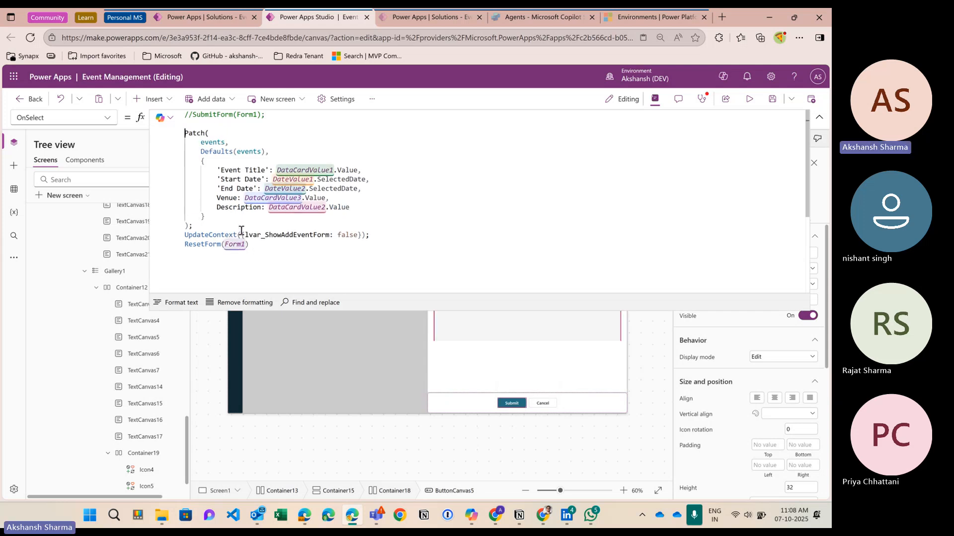
{"action": "key", "text": "Up"}
{"action": "type", "text": "If"}
{"action": "key", "text": "BackSpace"}
{"action": "key", "text": "BackSpace"}
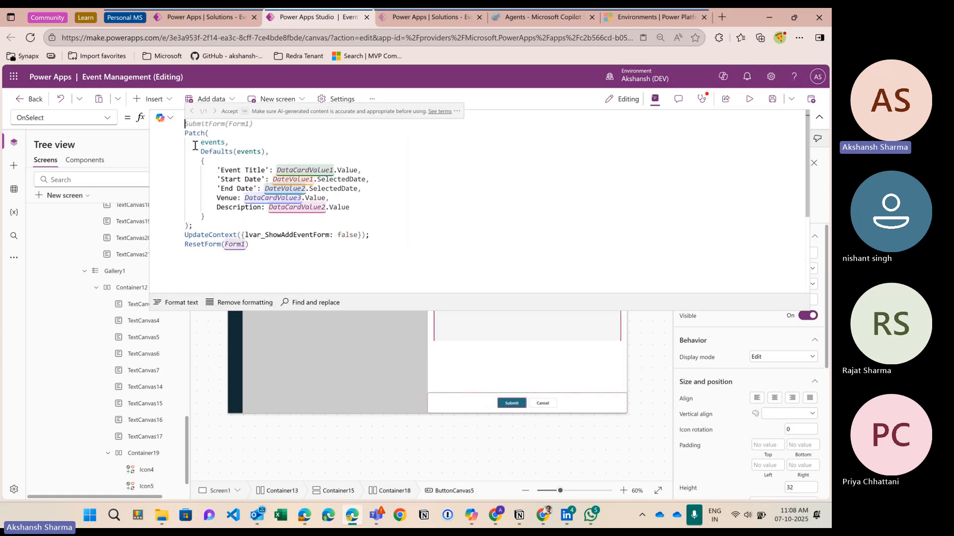
{"action": "key", "text": "Tab"}
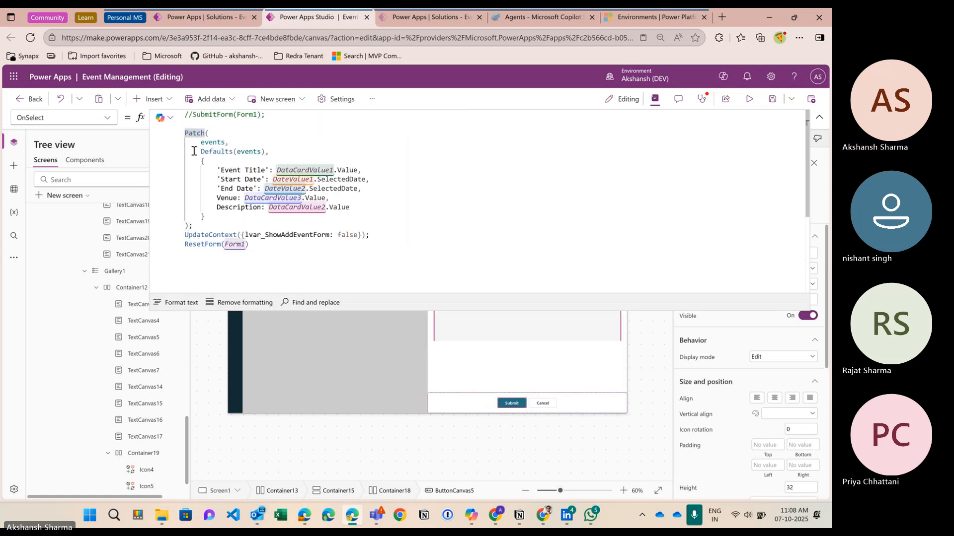
{"action": "key", "text": "Down"}
{"action": "key", "text": "Down"}
{"action": "key", "text": "Down"}
{"action": "key", "text": "Down"}
{"action": "key", "text": "Down"}
{"action": "key", "text": "Down"}
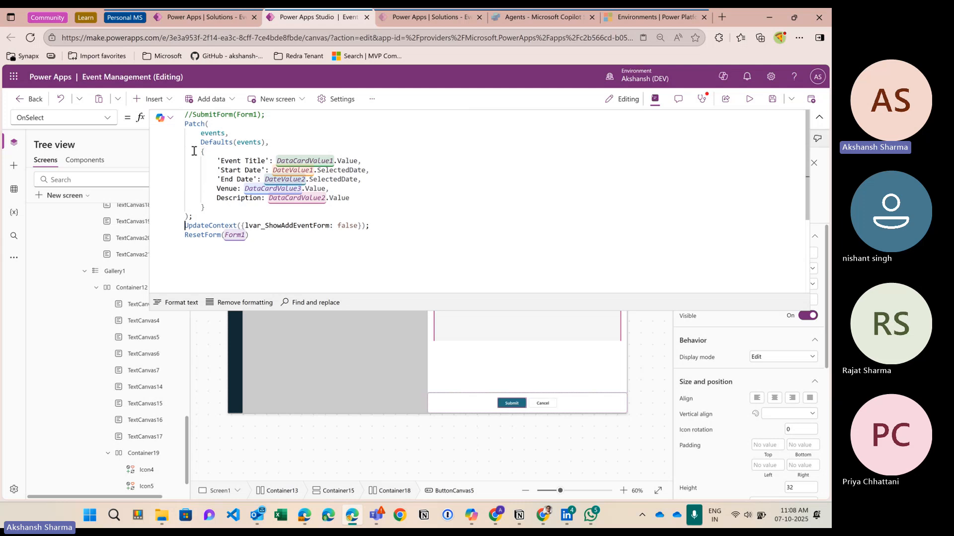
{"action": "key", "text": "End"}
{"action": "key", "text": "Return"}
{"action": "key", "text": "Return"}
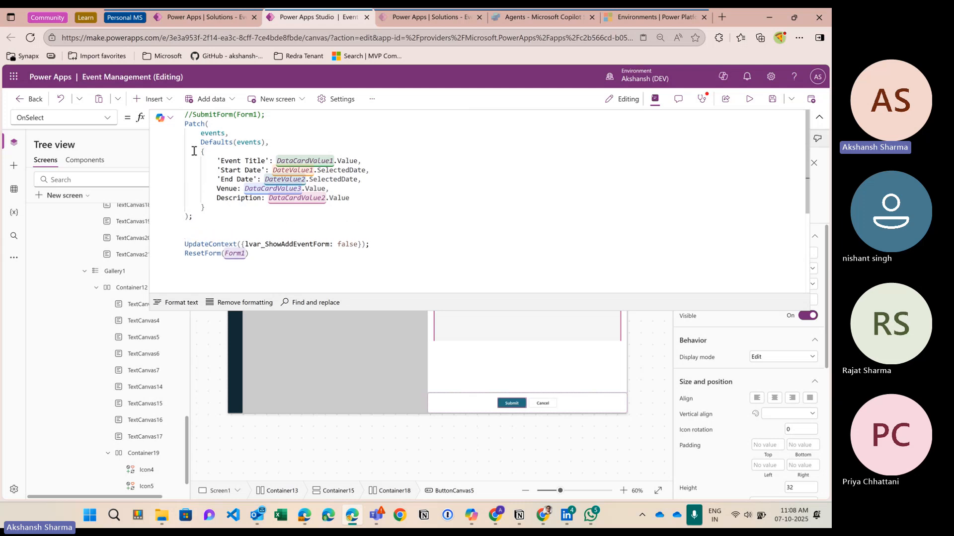
Step: Add Notify("Record created successfully", NotificationType.Success); after the Patch call
{"action": "type", "text": "notif"}
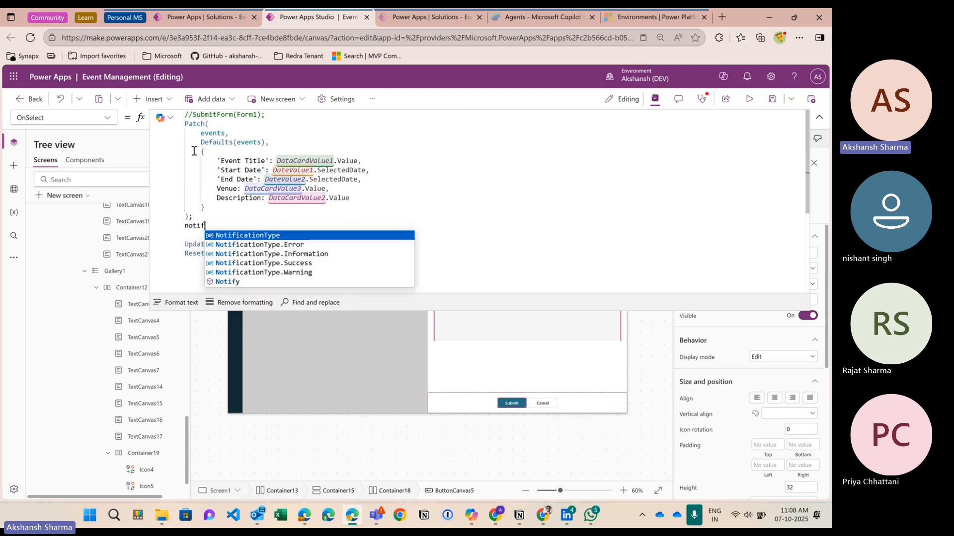
{"action": "type", "text": "y"}
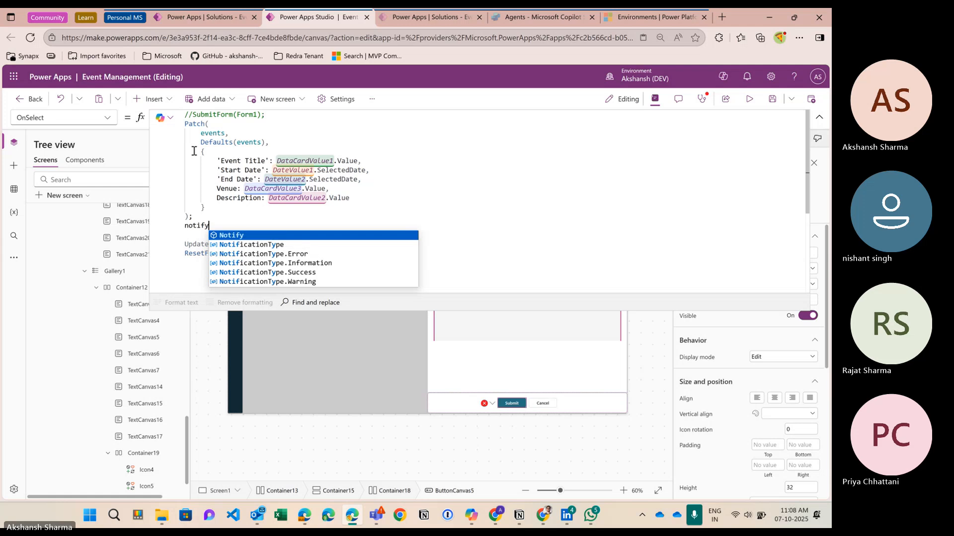
{"action": "key", "text": "Tab"}
{"action": "type", "text": "\"REc"}
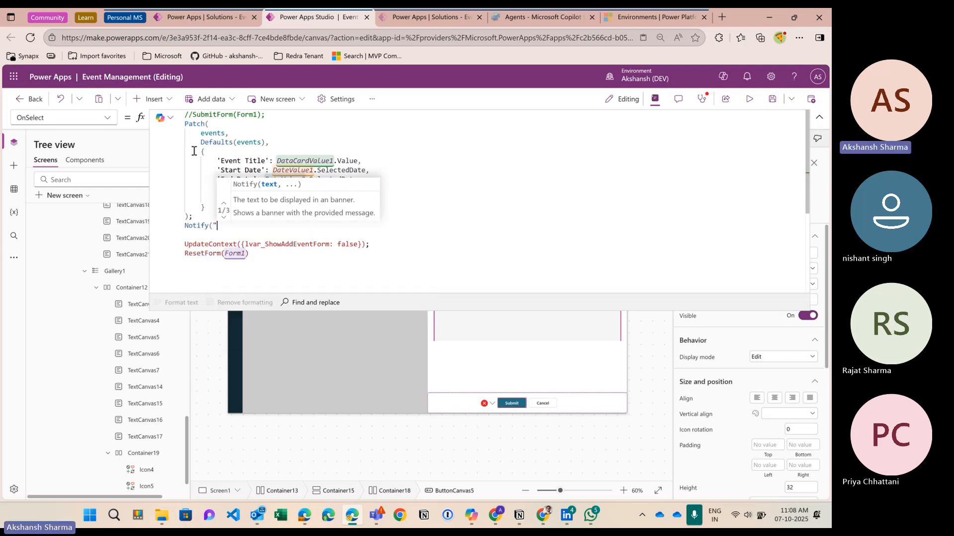
{"action": "key", "text": "BackSpace"}
{"action": "key", "text": "BackSpace"}
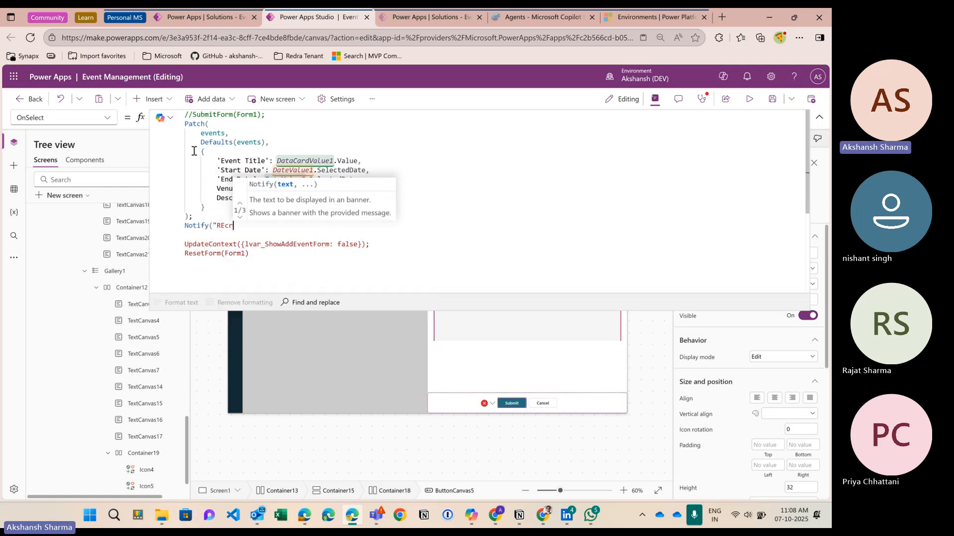
{"action": "type", "text": "ecord crea"}
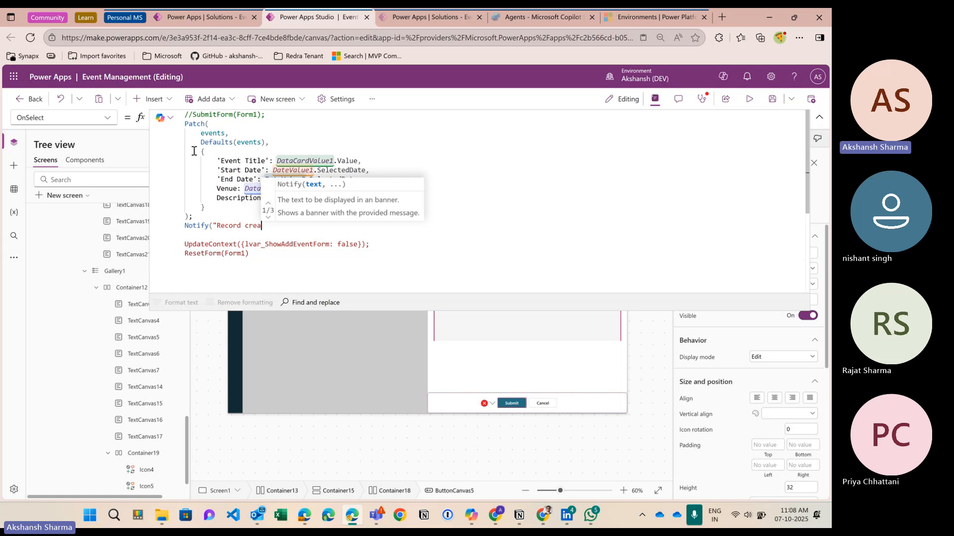
{"action": "type", "text": "ted successfully"}
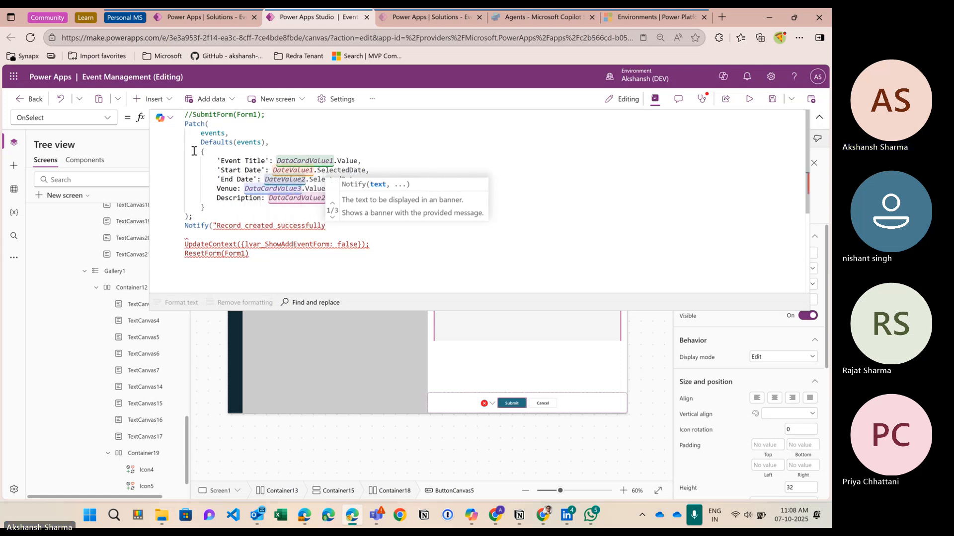
{"action": "type", "text": "\""}
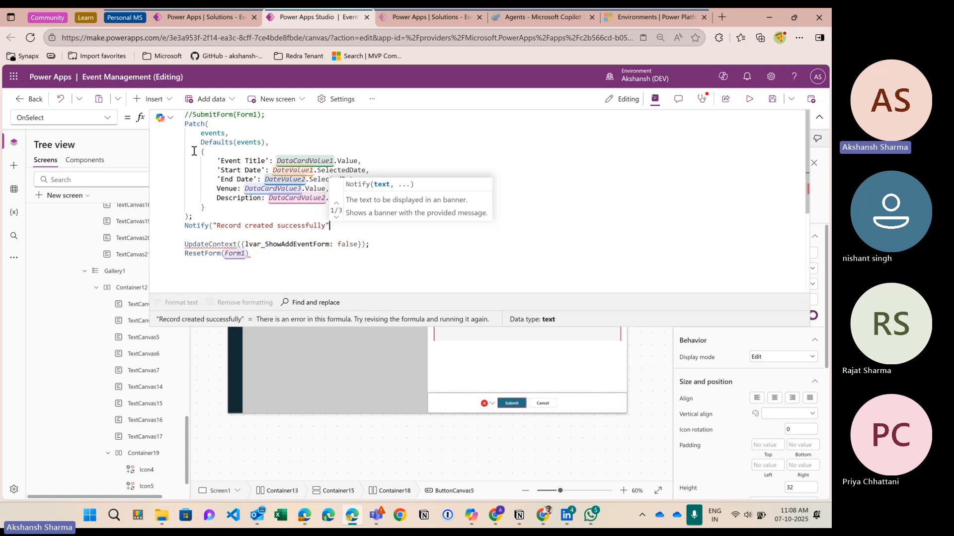
{"action": "type", "text": ","}
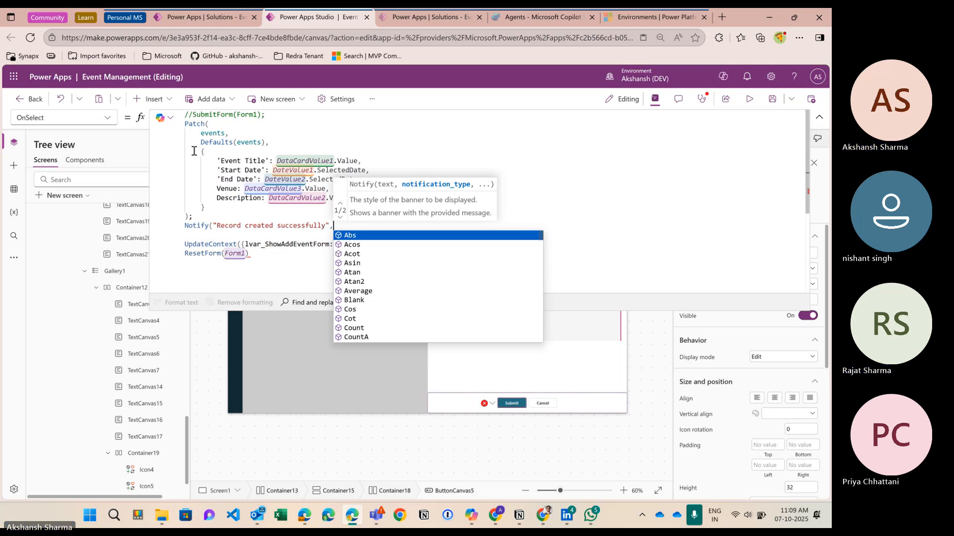
{"action": "type", "text": "noif"}
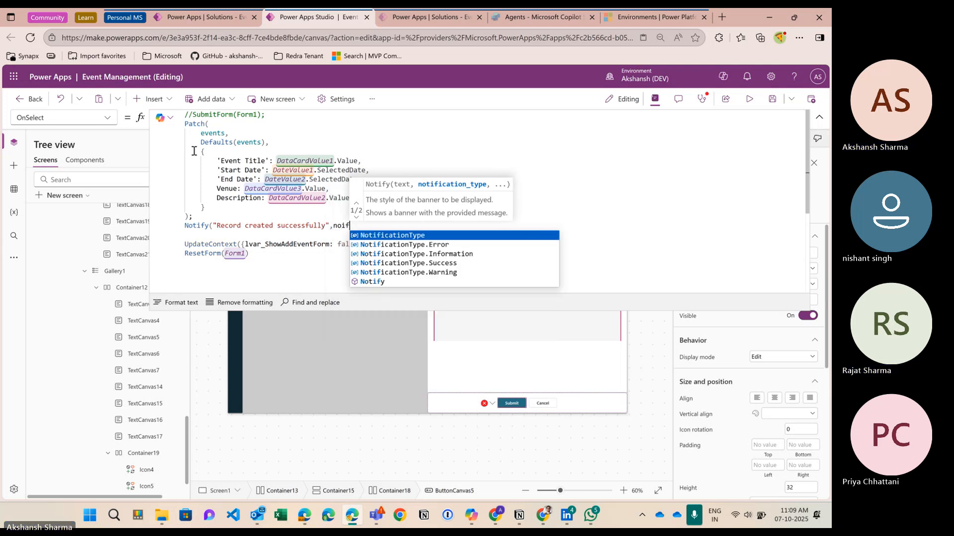
{"action": "key", "text": "Down"}
{"action": "key", "text": "Down"}
{"action": "key", "text": "Down"}
{"action": "key", "text": "Tab"}
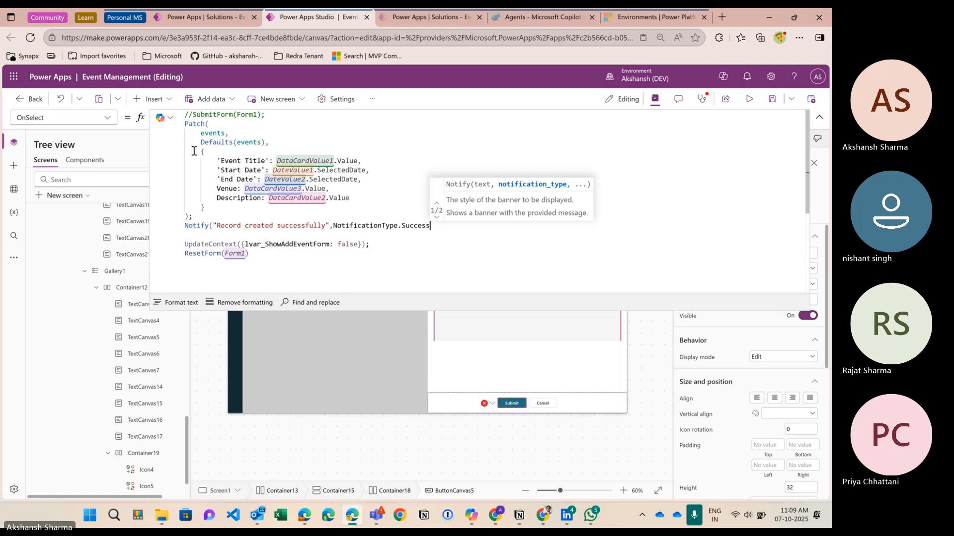
{"action": "type", "text": ");"}
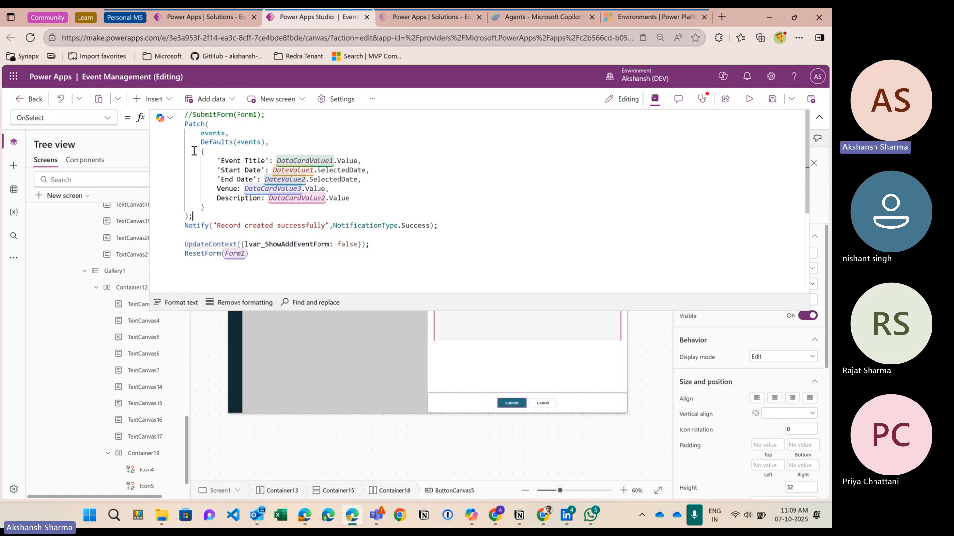
{"action": "key", "text": "Up"}
{"action": "key", "text": "Up"}
{"action": "key", "text": "Up"}
{"action": "key", "text": "Up"}
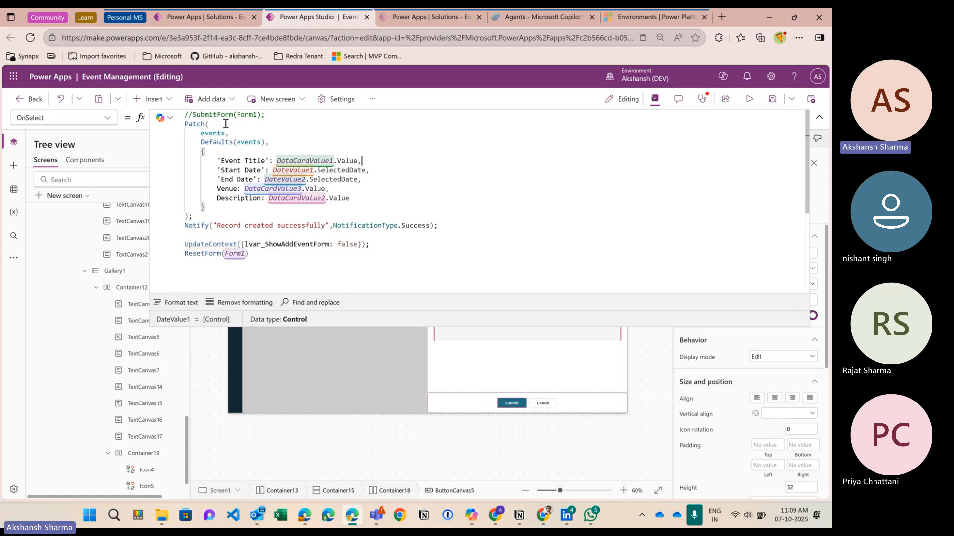
{"action": "key", "text": "Up"}
{"action": "key", "text": "Up"}
{"action": "key", "text": "Up"}
{"action": "key", "text": "Up"}
{"action": "left_click", "coordinate": [204, 219]}
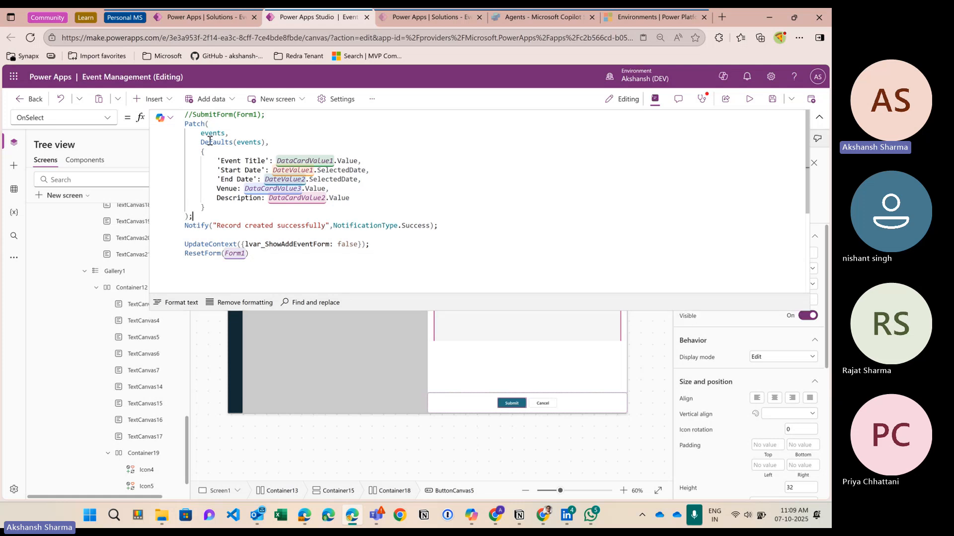
{"action": "mouse_move", "coordinate": [189, 125]}
{"action": "left_mouse_down"}
{"action": "mouse_move", "coordinate": [195, 226]}
{"action": "mouse_move", "coordinate": [186, 124]}
{"action": "left_mouse_up"}
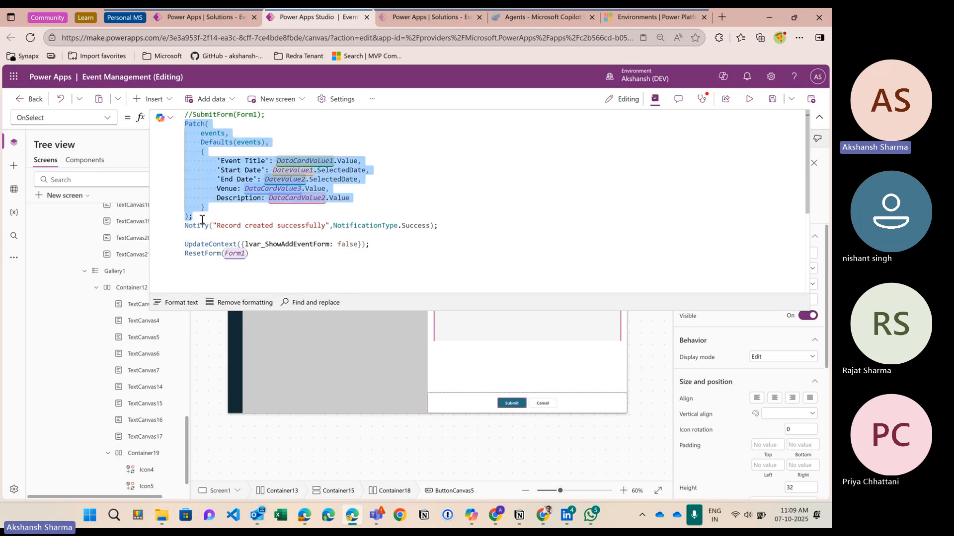
{"action": "left_click", "coordinate": [199, 219]}
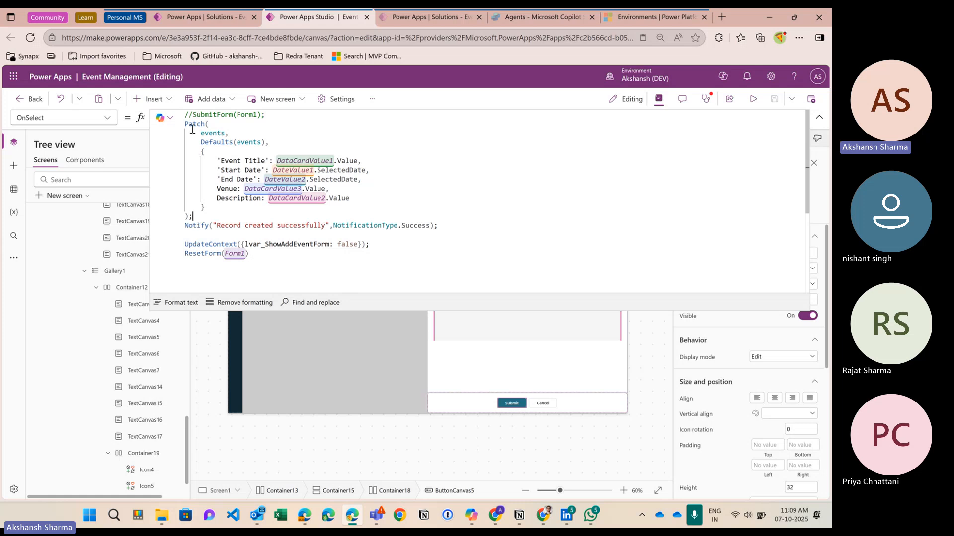
{"action": "left_click_drag", "start_coordinate": [188, 125], "coordinate": [204, 220]}
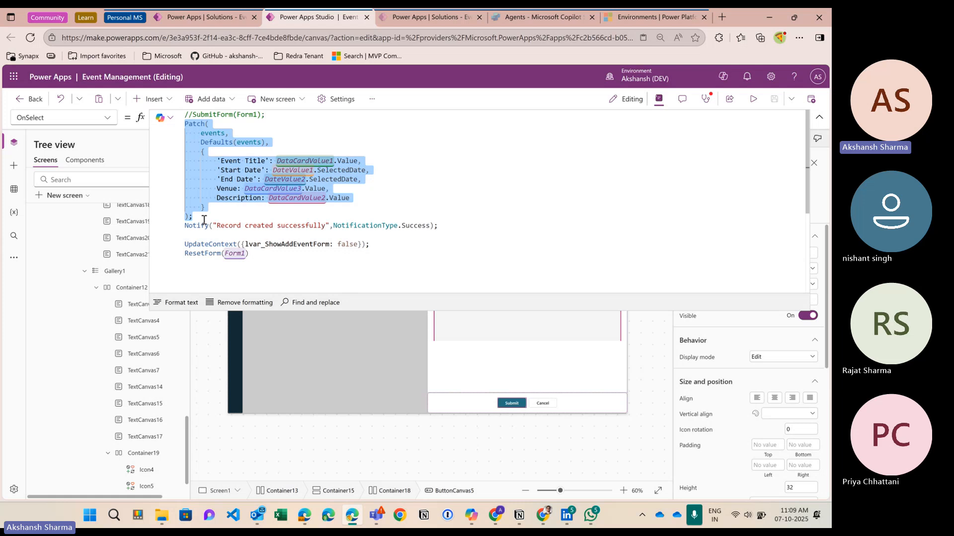
{"action": "left_click", "coordinate": [202, 219]}
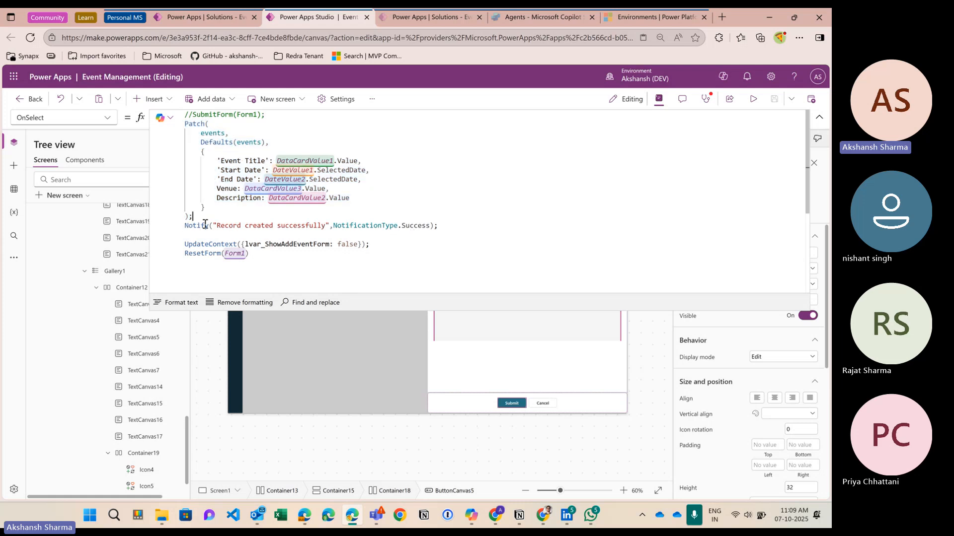
{"action": "left_click_drag", "start_coordinate": [190, 219], "coordinate": [194, 217]}
{"action": "left_click", "coordinate": [193, 218]}
{"action": "left_click_drag", "start_coordinate": [184, 124], "coordinate": [197, 221]}
{"action": "left_click", "coordinate": [195, 218]}
{"action": "left_click_drag", "start_coordinate": [188, 128], "coordinate": [441, 228]}
{"action": "left_click", "coordinate": [187, 226]}
{"action": "left_click", "coordinate": [360, 225]}
{"action": "left_click_drag", "start_coordinate": [245, 226], "coordinate": [444, 227]}
{"action": "left_click", "coordinate": [376, 227]}
{"action": "double_click", "coordinate": [376, 227]}
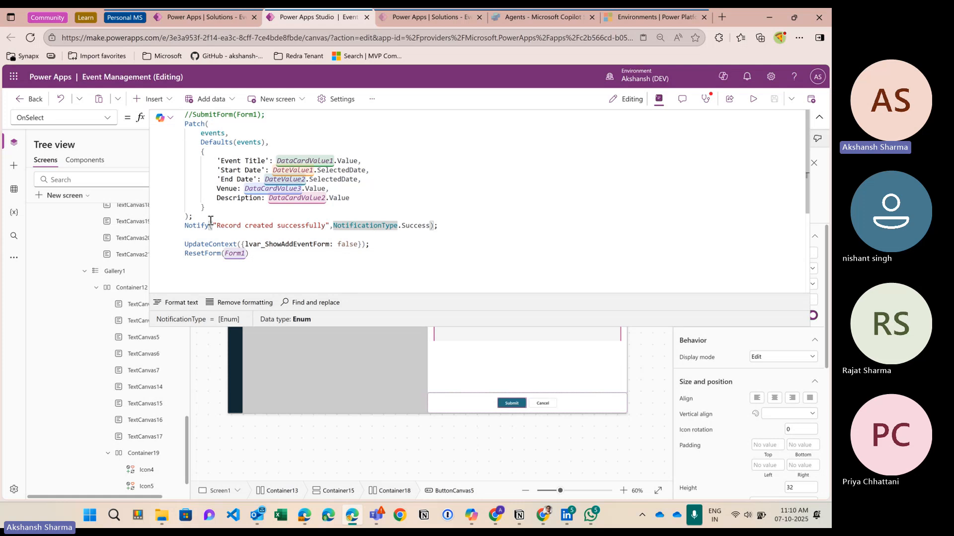
{"action": "left_click_drag", "start_coordinate": [193, 218], "coordinate": [185, 124]}
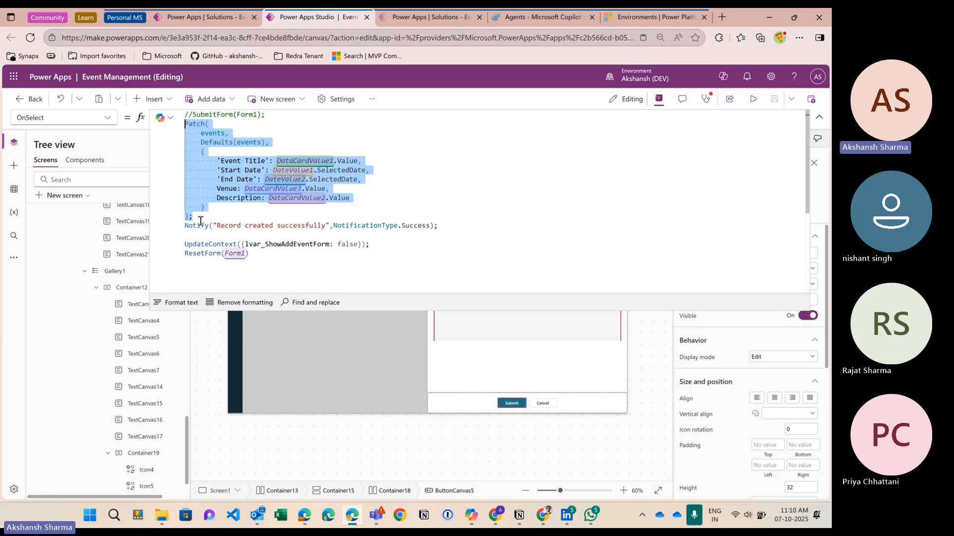
{"action": "left_click_drag", "start_coordinate": [197, 226], "coordinate": [450, 224]}
{"action": "left_click", "coordinate": [223, 229]}
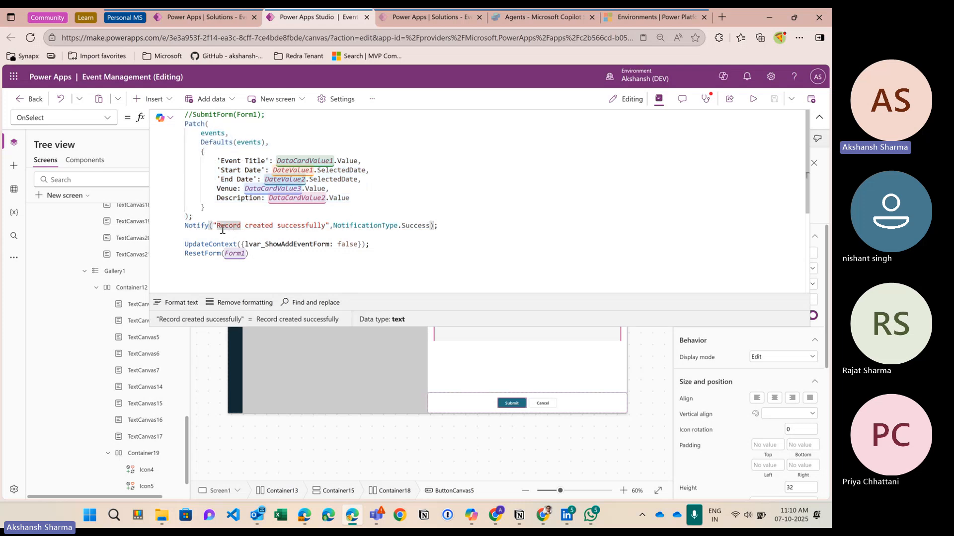
{"action": "mouse_move", "coordinate": [222, 229]}
{"action": "left_mouse_down"}
{"action": "mouse_move", "coordinate": [326, 227]}
{"action": "mouse_move", "coordinate": [217, 226]}
{"action": "left_mouse_up"}
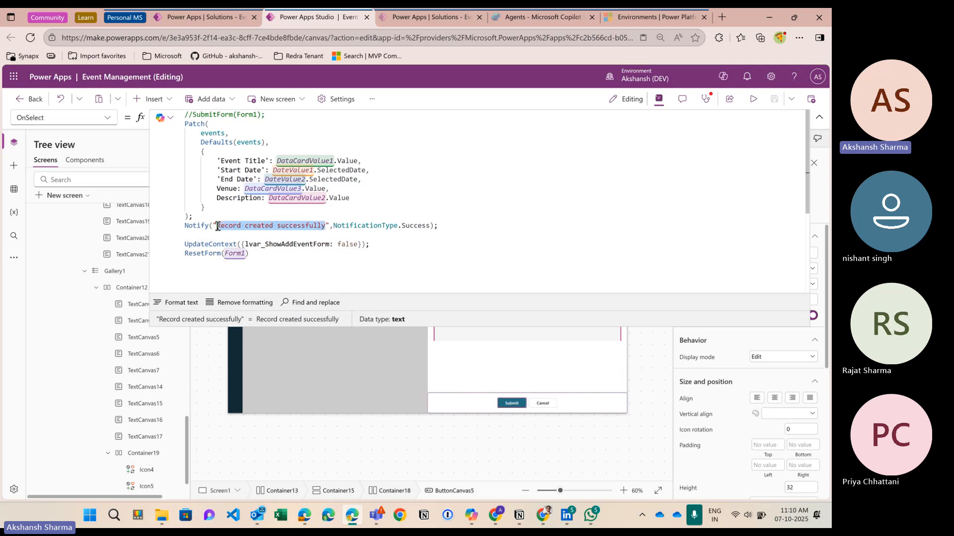
{"action": "left_click", "coordinate": [278, 228]}
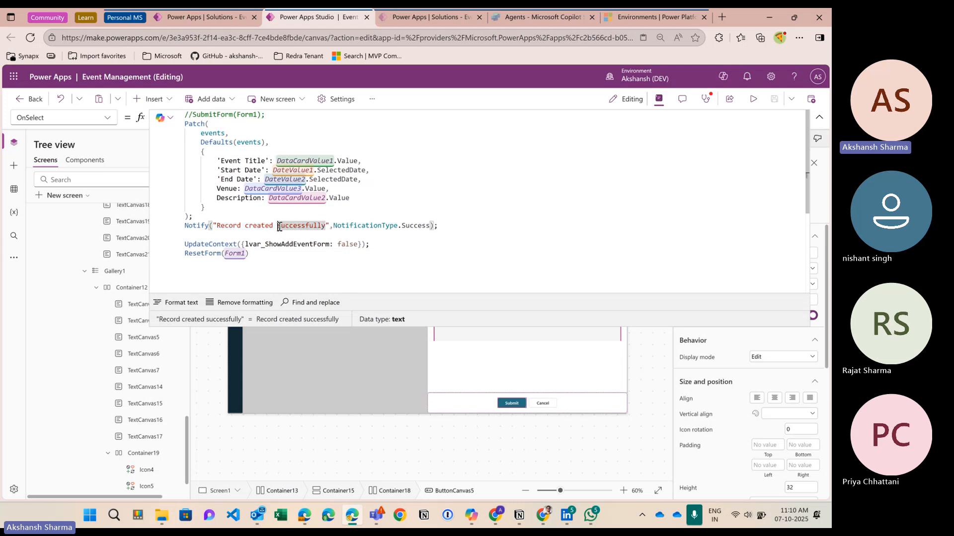
{"action": "left_click", "coordinate": [193, 220]}
{"action": "left_click_drag", "start_coordinate": [193, 219], "coordinate": [184, 123]}
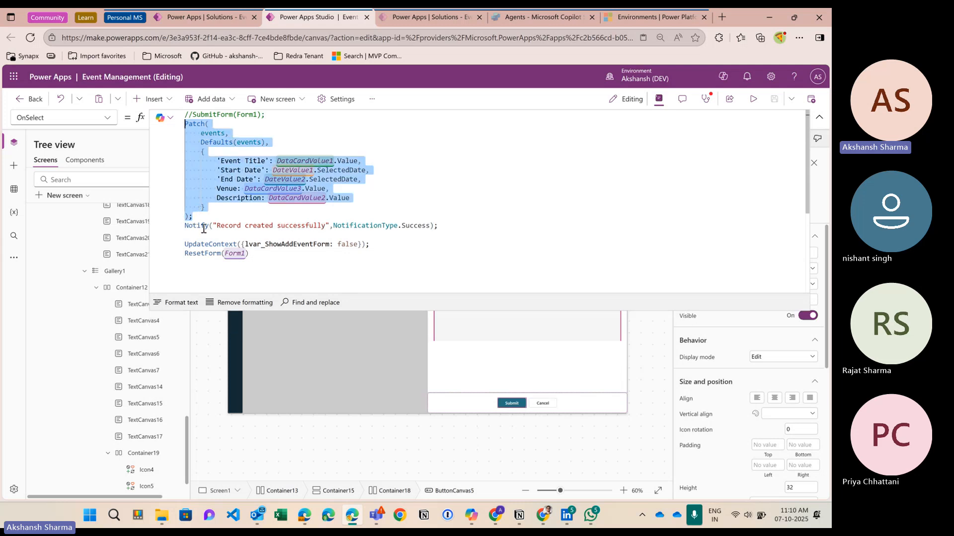
{"action": "left_click_drag", "start_coordinate": [201, 226], "coordinate": [451, 227]}
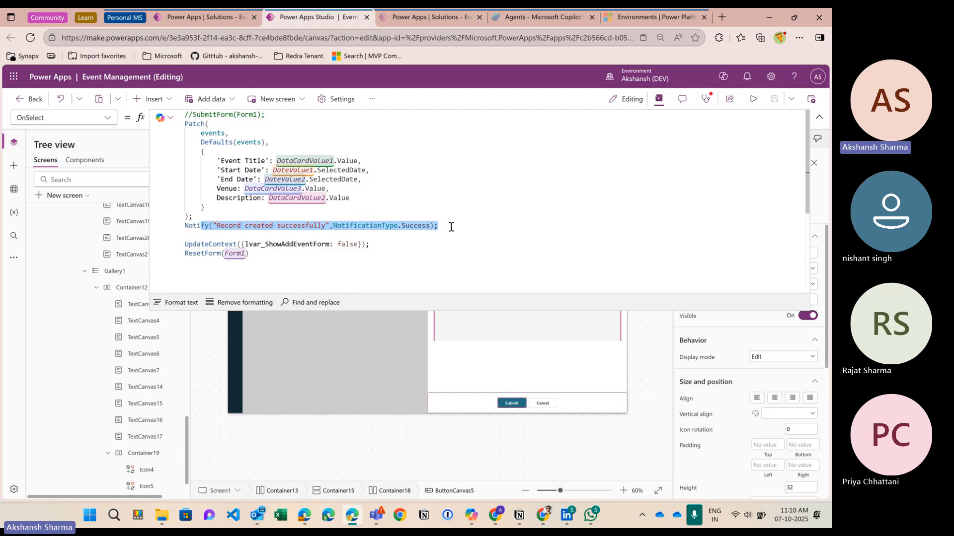
{"action": "left_click", "coordinate": [278, 225]}
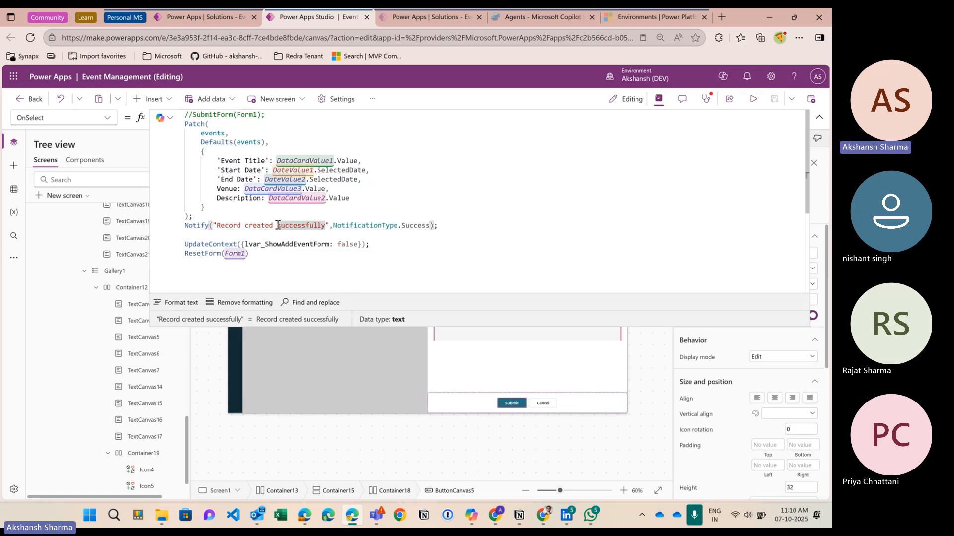
{"action": "left_click", "coordinate": [276, 118]}
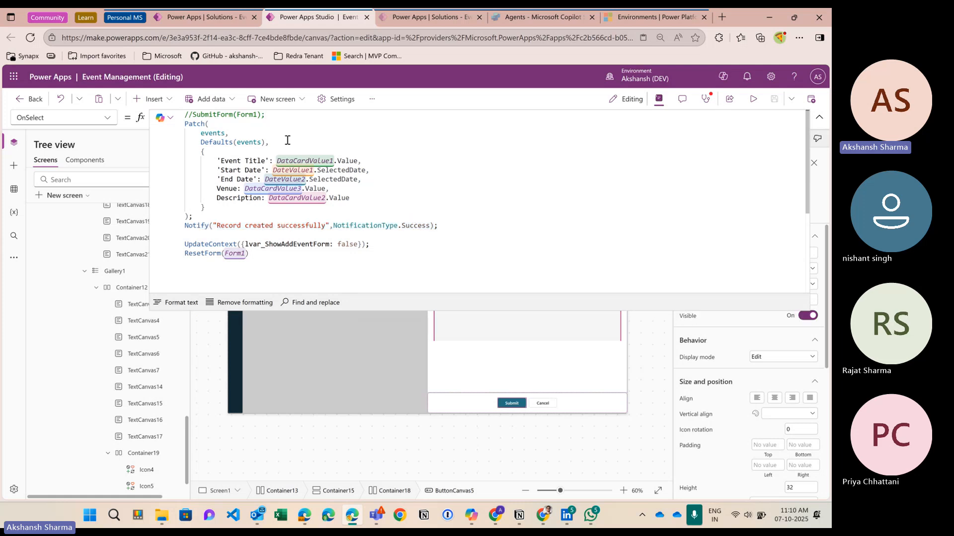
Step: Add an IfError call below the commented SubmitForm line, taking the Patch block as its first argument
{"action": "key", "text": "Return"}
{"action": "type", "text": "iferr"}
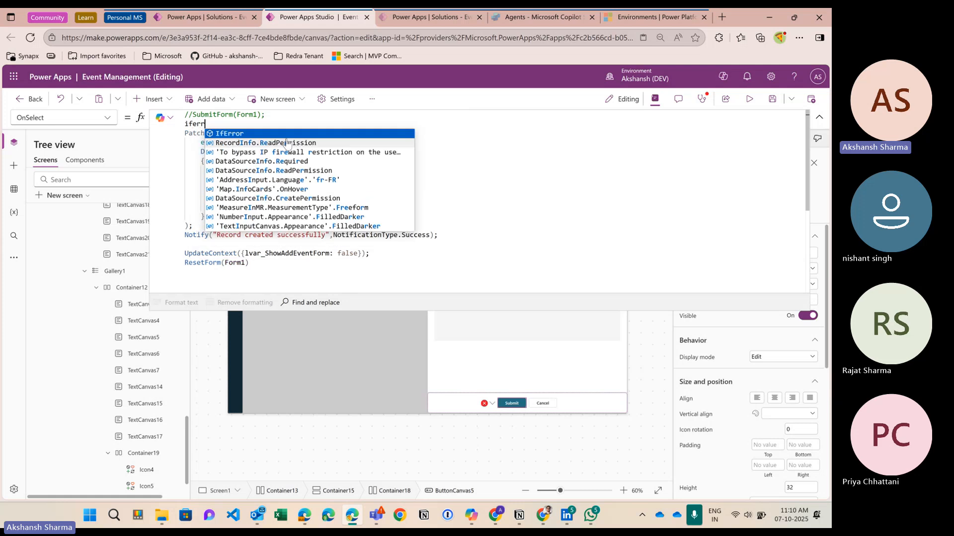
{"action": "key", "text": "Tab"}
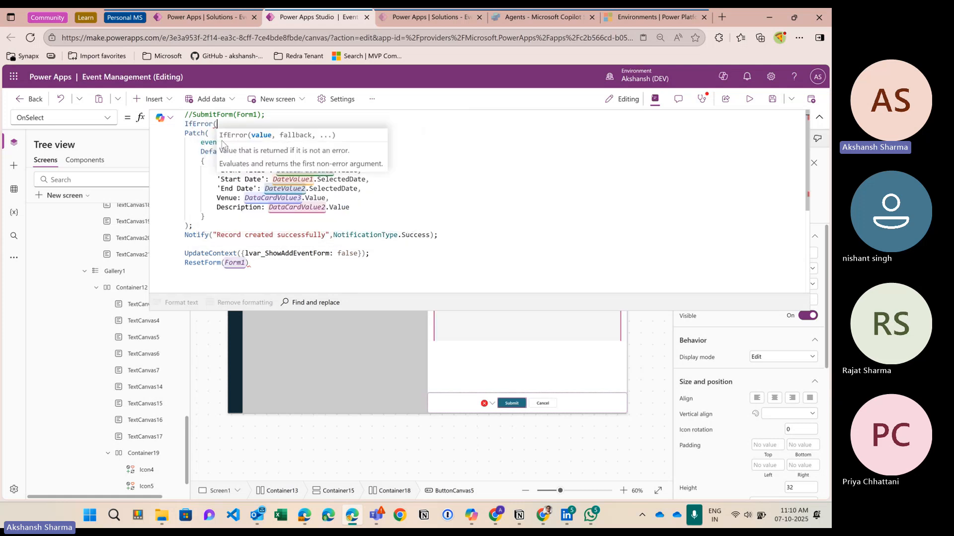
{"action": "left_click", "coordinate": [218, 141]}
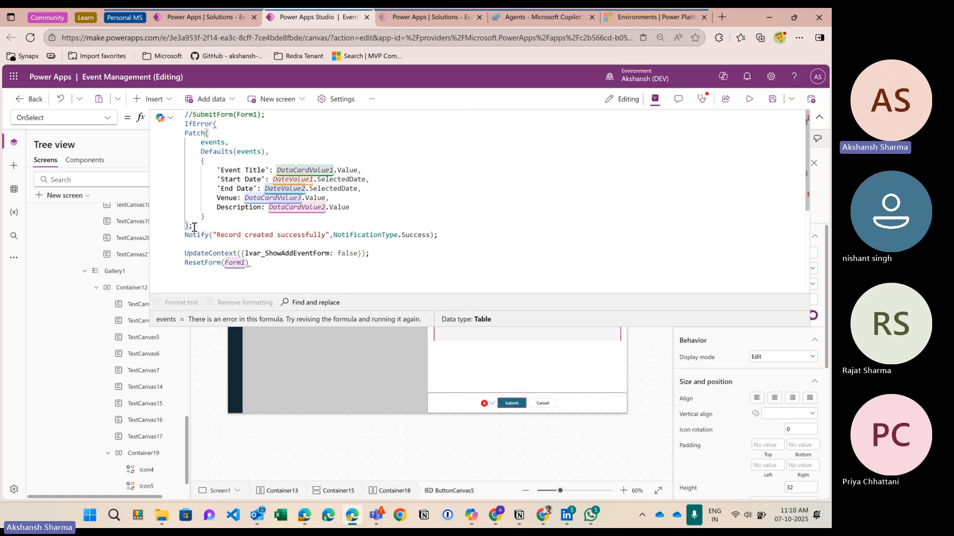
{"action": "left_click_drag", "start_coordinate": [194, 227], "coordinate": [184, 134]}
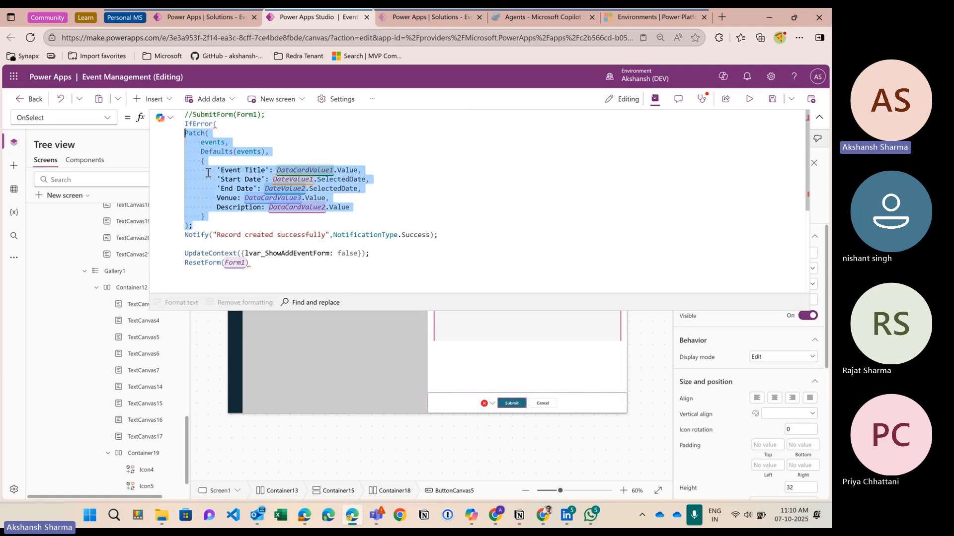
{"action": "left_click", "coordinate": [195, 237]}
{"action": "left_click_drag", "start_coordinate": [194, 240], "coordinate": [445, 234]}
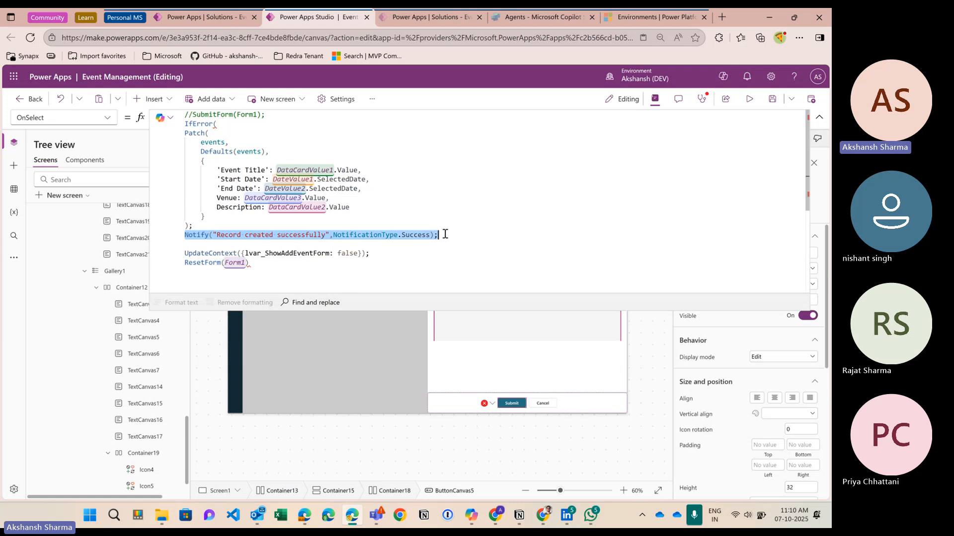
{"action": "left_click_drag", "start_coordinate": [219, 255], "coordinate": [392, 254]}
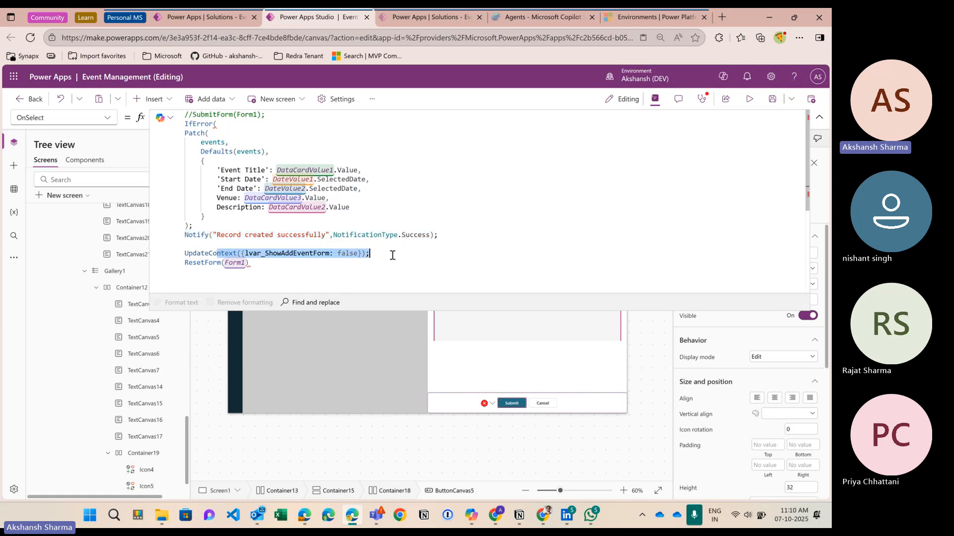
{"action": "left_click_drag", "start_coordinate": [198, 263], "coordinate": [249, 263]}
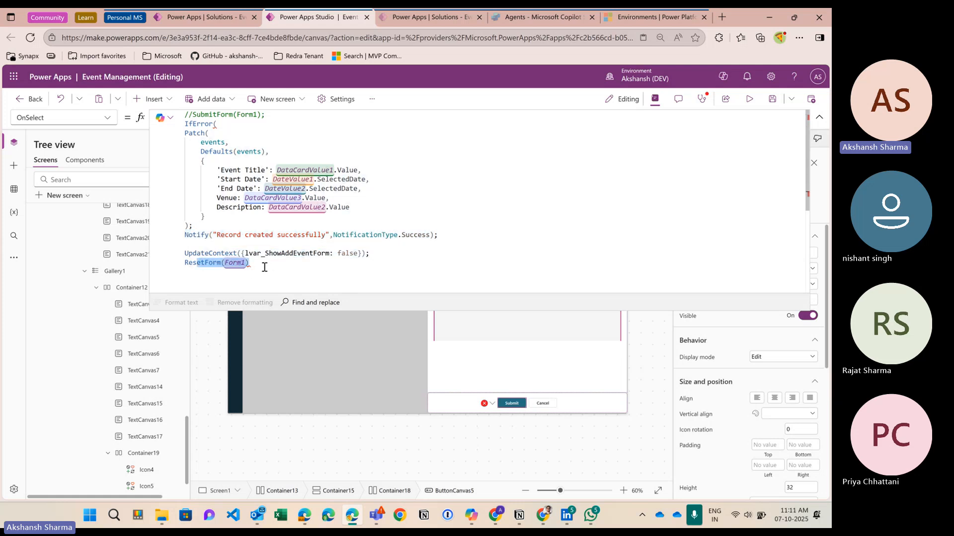
Step: Replace the semicolon after the Patch block with a comma and add blank lines below it
{"action": "left_click", "coordinate": [201, 230]}
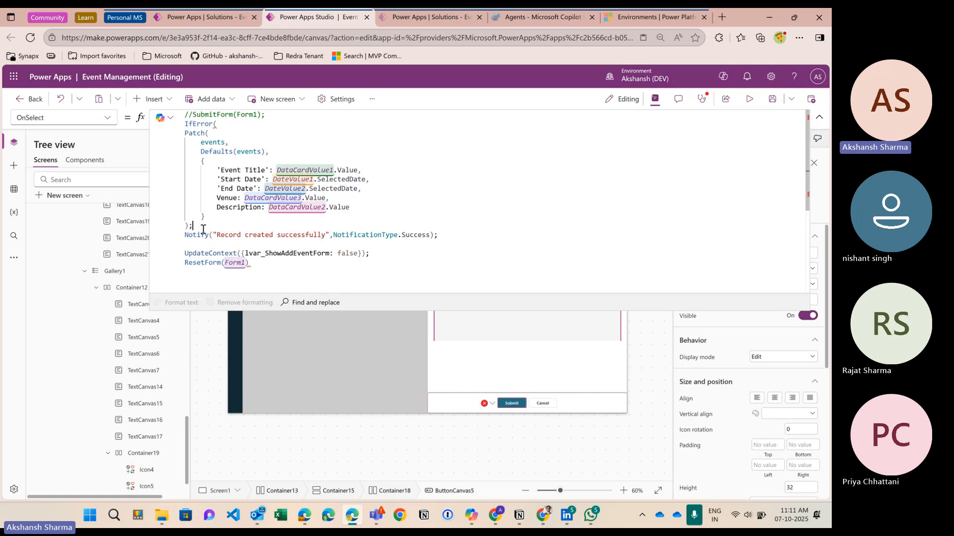
{"action": "key", "text": "BackSpace"}
{"action": "type", "text": ","}
{"action": "key", "text": "Return"}
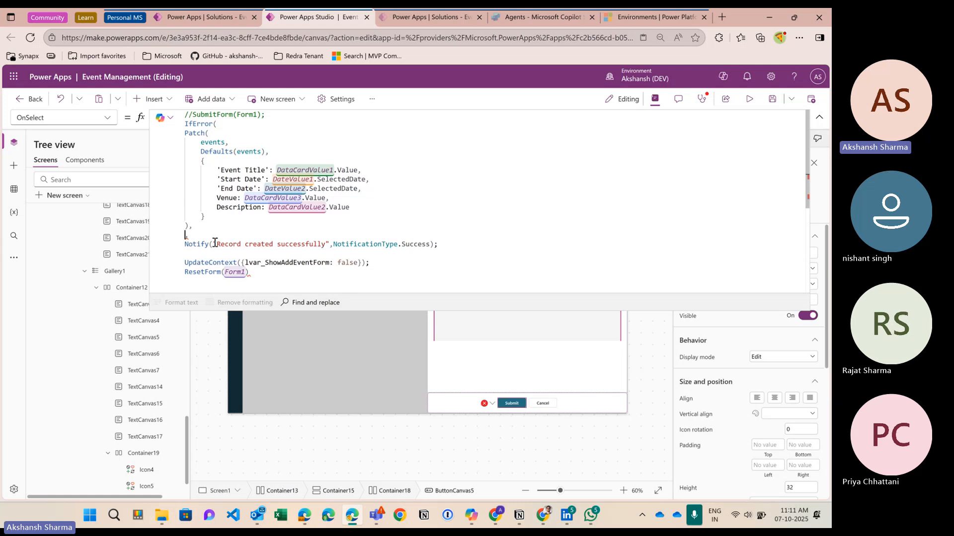
{"action": "key", "text": "Return"}
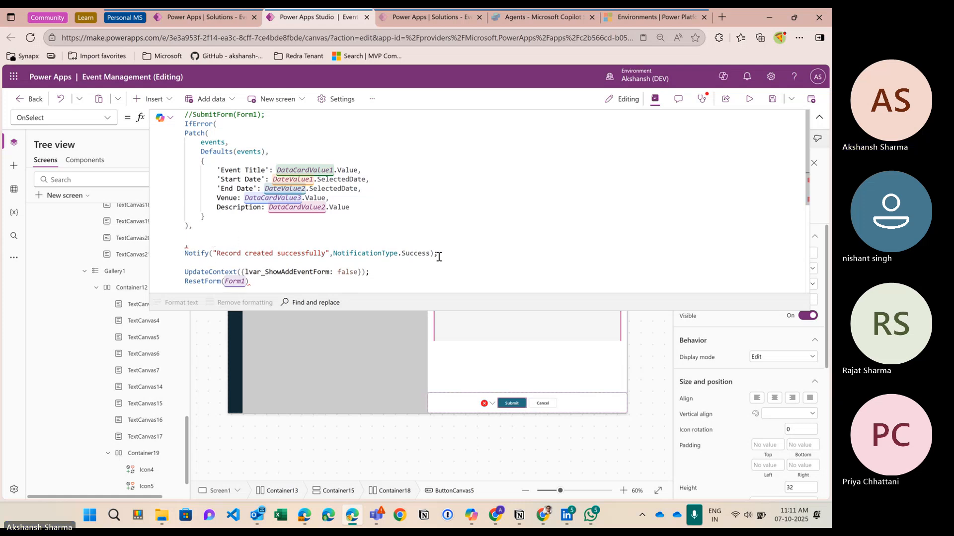
Step: Copy the success Notify and change its text to "There was some error while creating the new event" & FirstError
{"action": "left_click_drag", "start_coordinate": [438, 254], "coordinate": [182, 254]}
{"action": "key", "text": "ctrl+c"}
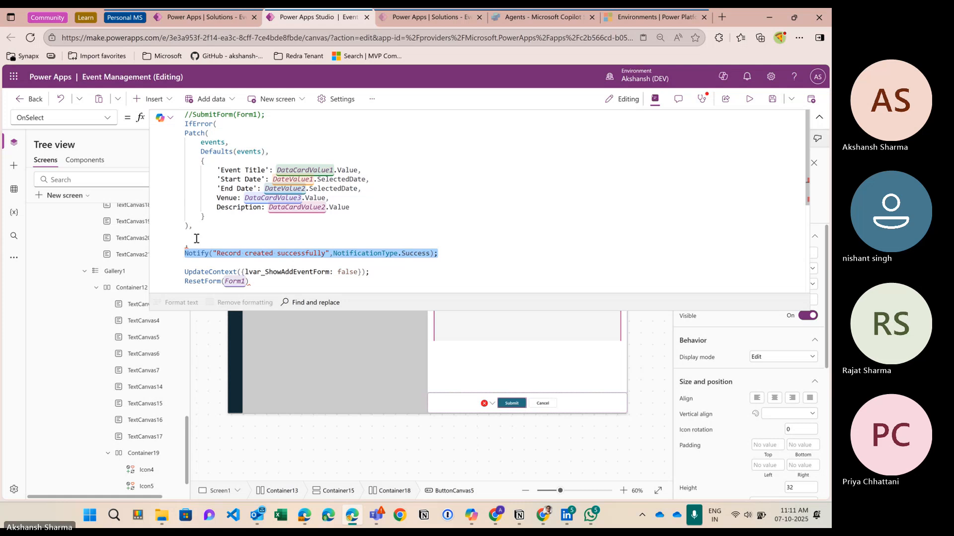
{"action": "left_click", "coordinate": [196, 236]}
{"action": "key", "text": "ctrl+v"}
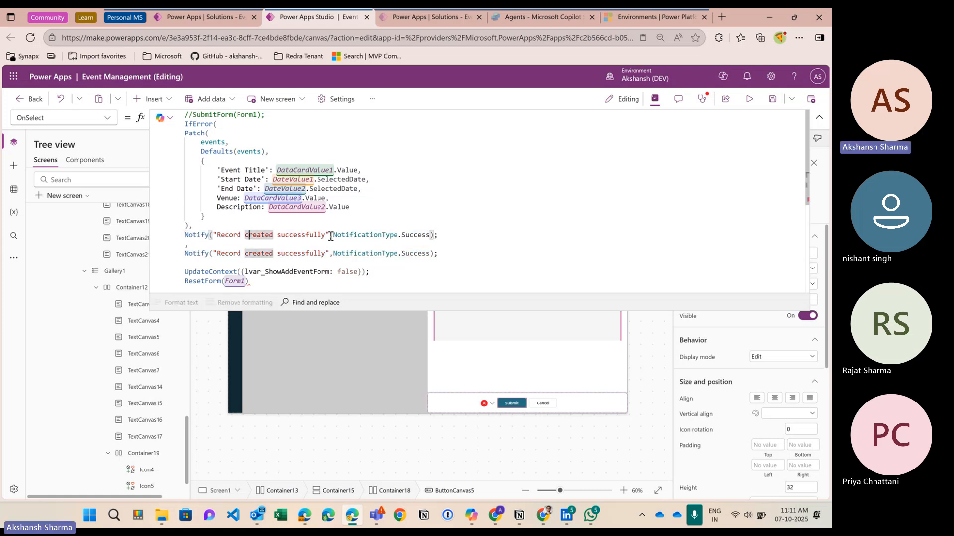
{"action": "left_click", "coordinate": [322, 235]}
{"action": "left_click_drag", "start_coordinate": [323, 235], "coordinate": [219, 237]}
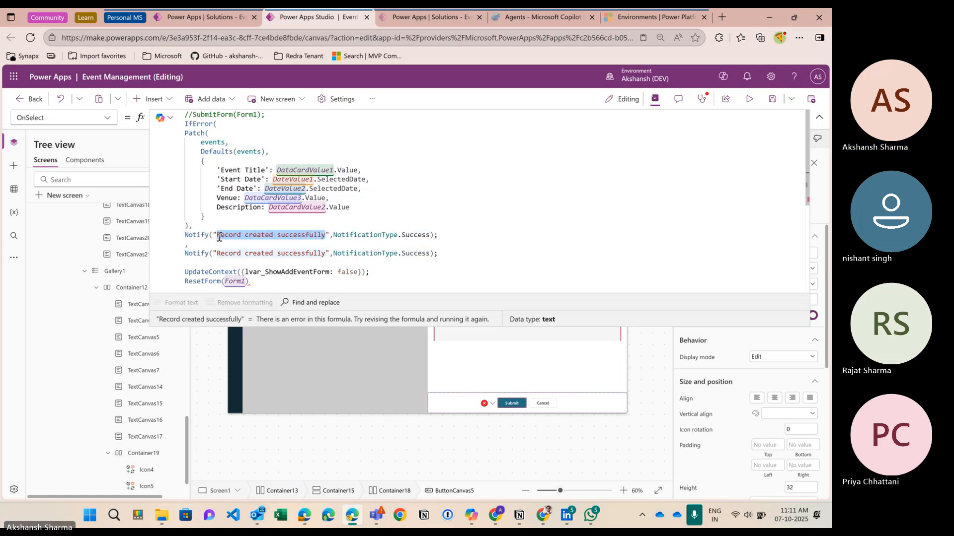
{"action": "type", "text": "there"}
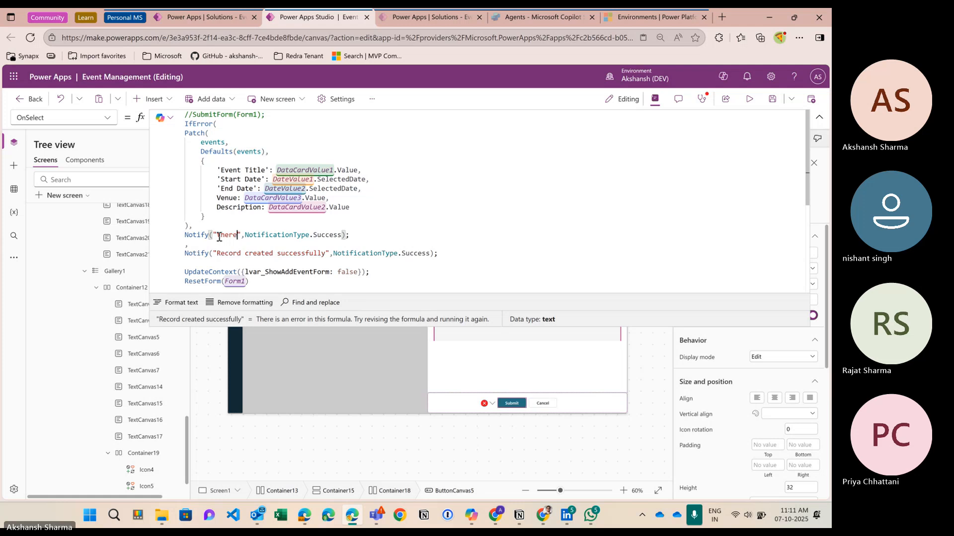
{"action": "key", "text": "BackSpace"}
{"action": "key", "text": "BackSpace"}
{"action": "key", "text": "BackSpace"}
{"action": "key", "text": "BackSpace"}
{"action": "key", "text": "BackSpace"}
{"action": "type", "text": "There was some er"}
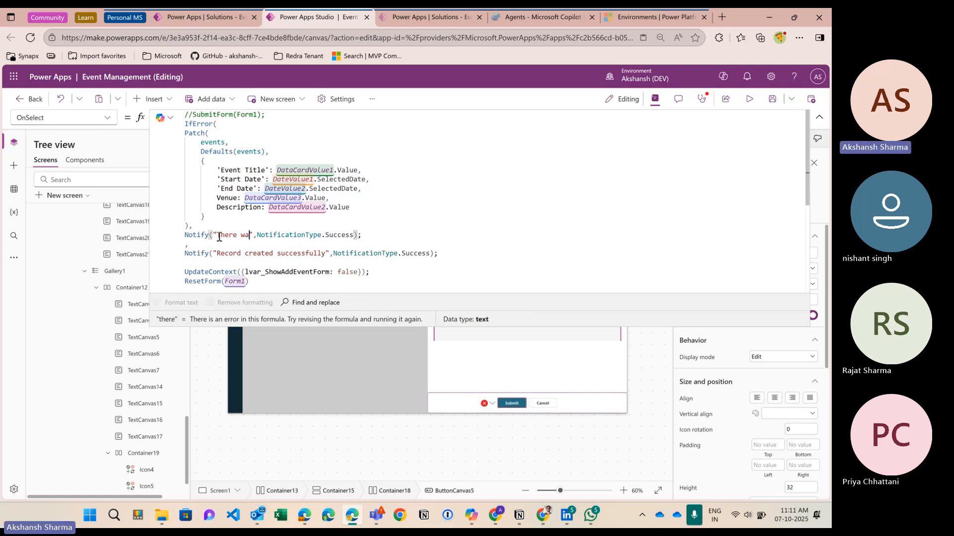
{"action": "type", "text": "ror while cre"}
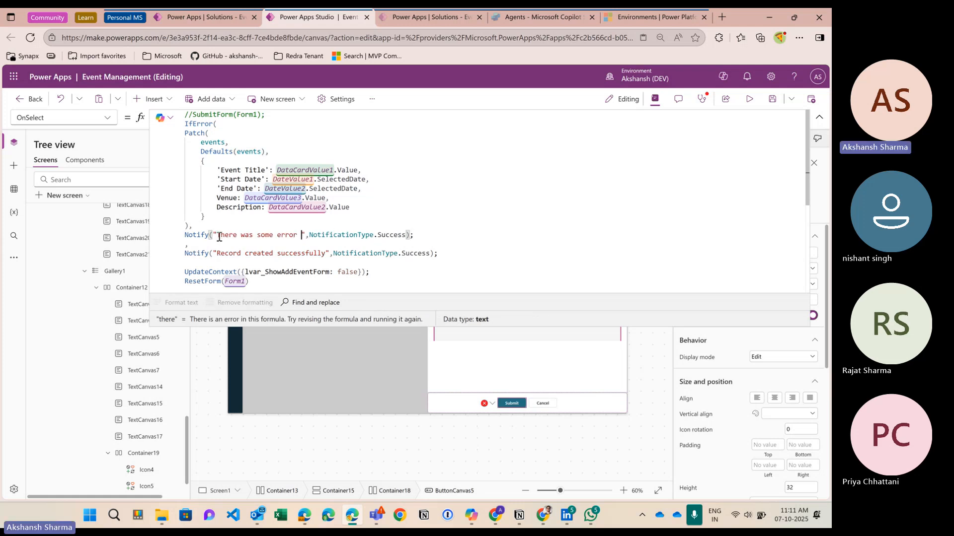
{"action": "type", "text": "ating "}
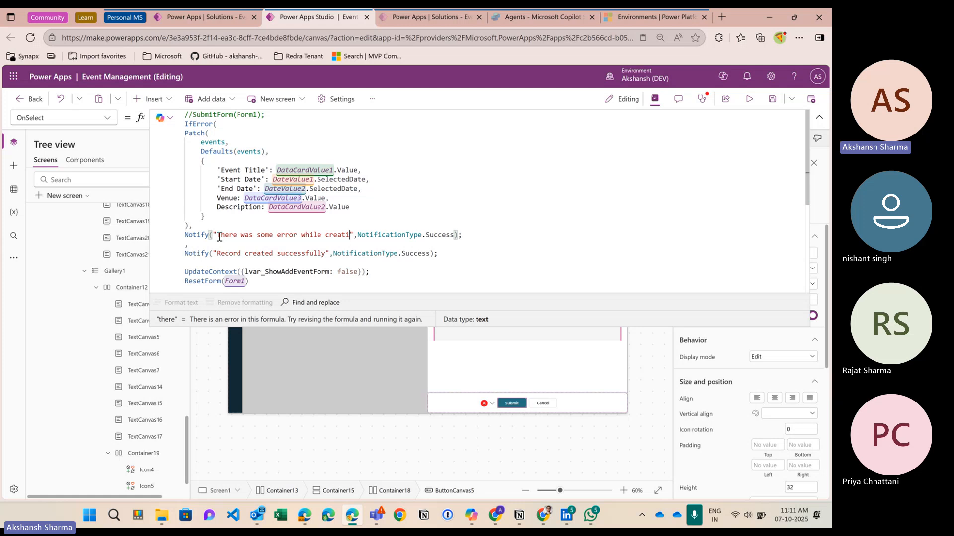
{"action": "type", "text": "the new event"}
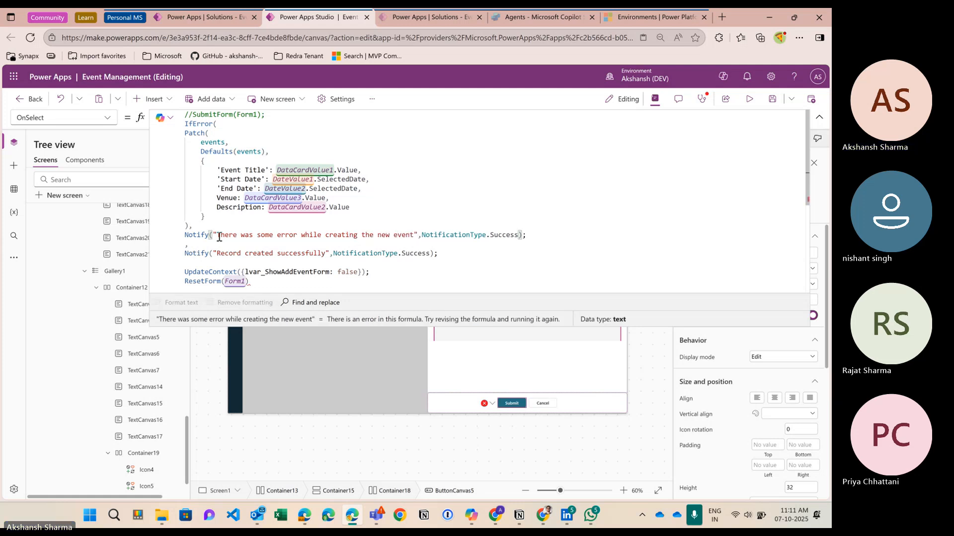
{"action": "type", "text": "\"& firsteror"}
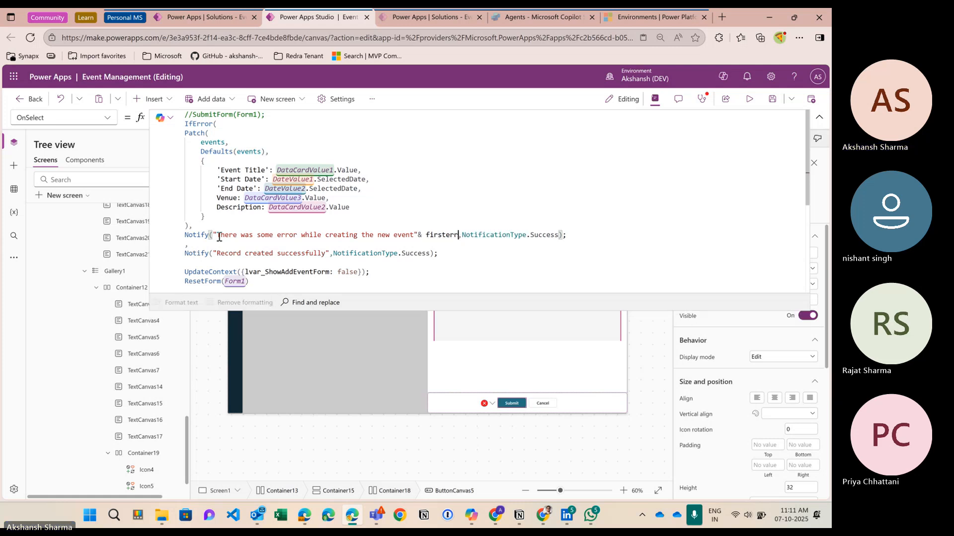
{"action": "key", "text": "BackSpace"}
{"action": "key", "text": "BackSpace"}
{"action": "type", "text": "rro"}
{"action": "key", "text": "BackSpace"}
{"action": "key", "text": "BackSpace"}
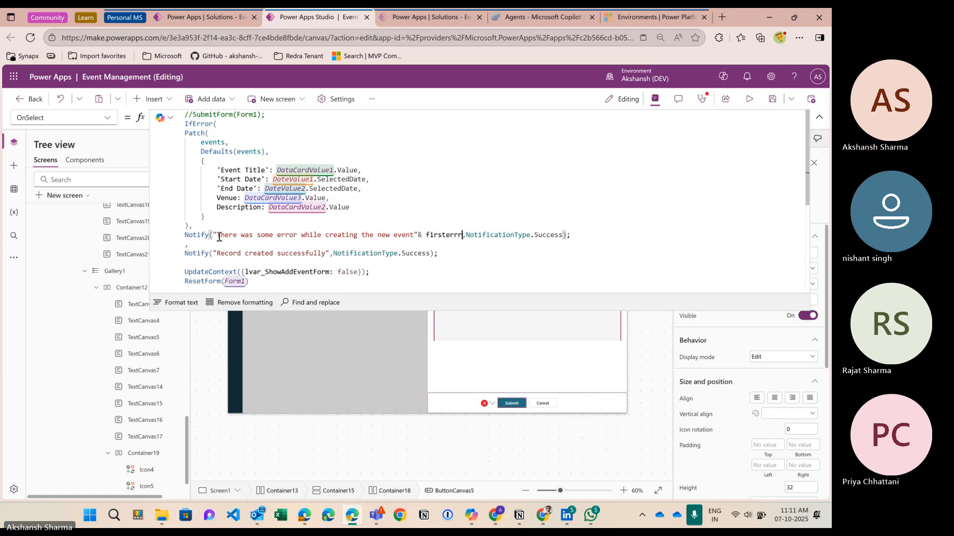
{"action": "type", "text": "or."}
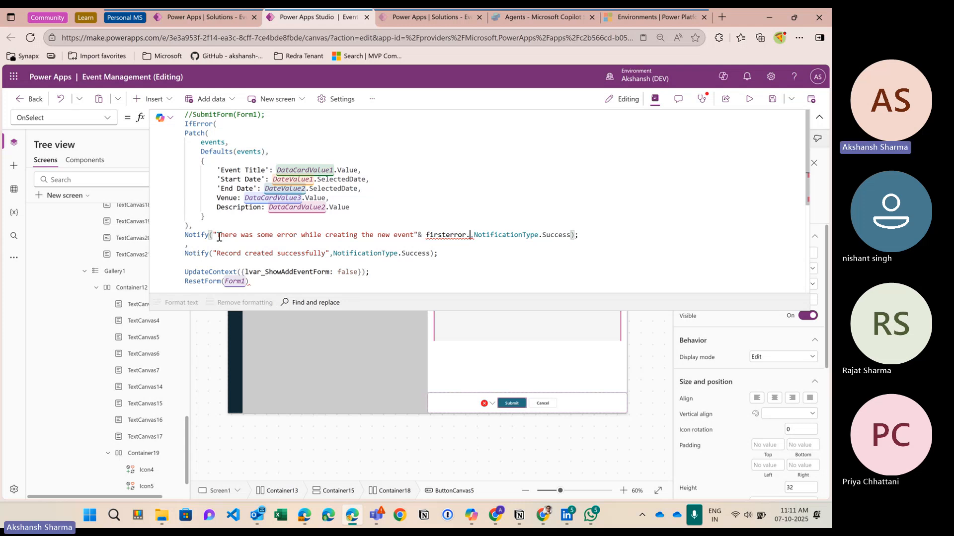
Step: Correct the reference to FirstError.Message and add a dash before the error message
{"action": "key", "text": "Left"}
{"action": "key", "text": "Left"}
{"action": "key", "text": "Left"}
{"action": "key", "text": "BackSpace"}
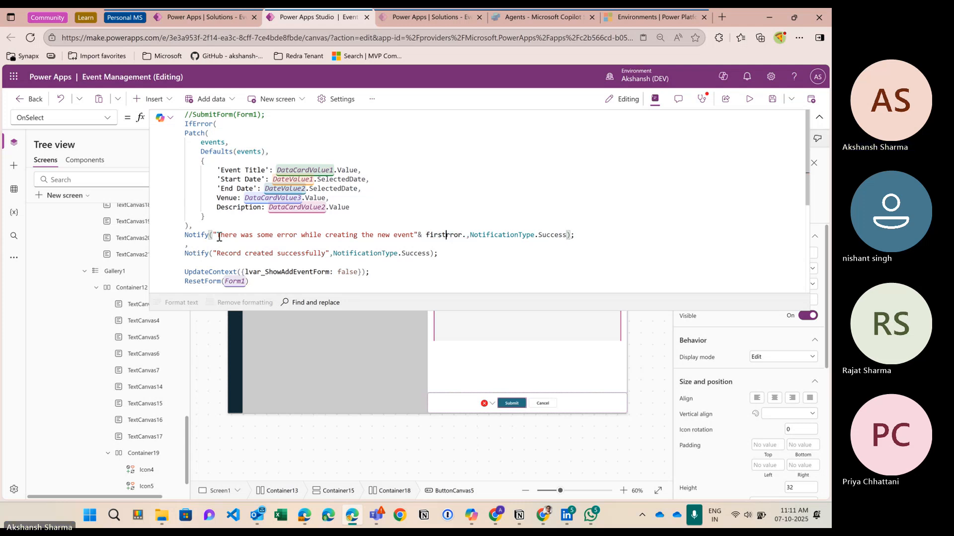
{"action": "key", "text": "Return"}
{"action": "type", "text": "E"}
{"action": "key", "text": "BackSpace"}
{"action": "key", "text": "BackSpace"}
{"action": "type", "text": "E"}
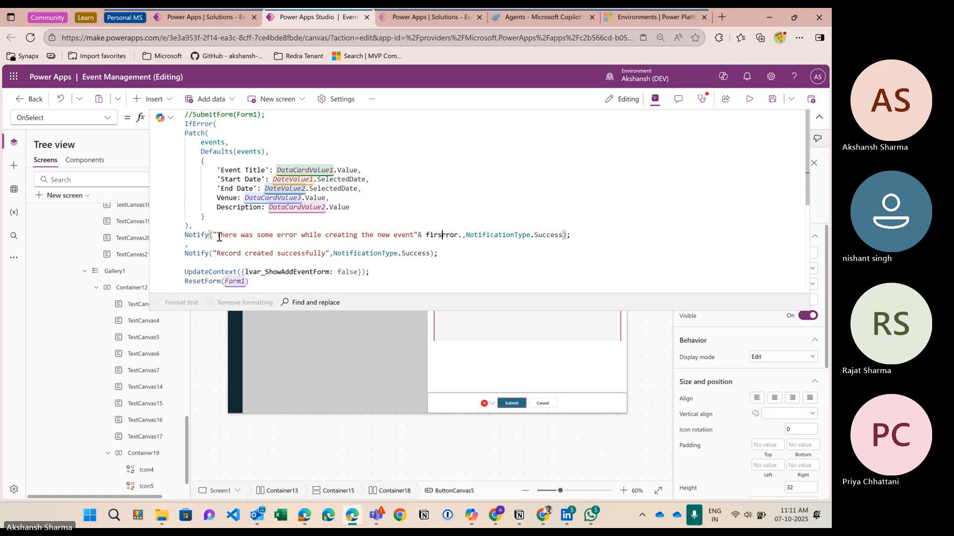
{"action": "key", "text": "Left"}
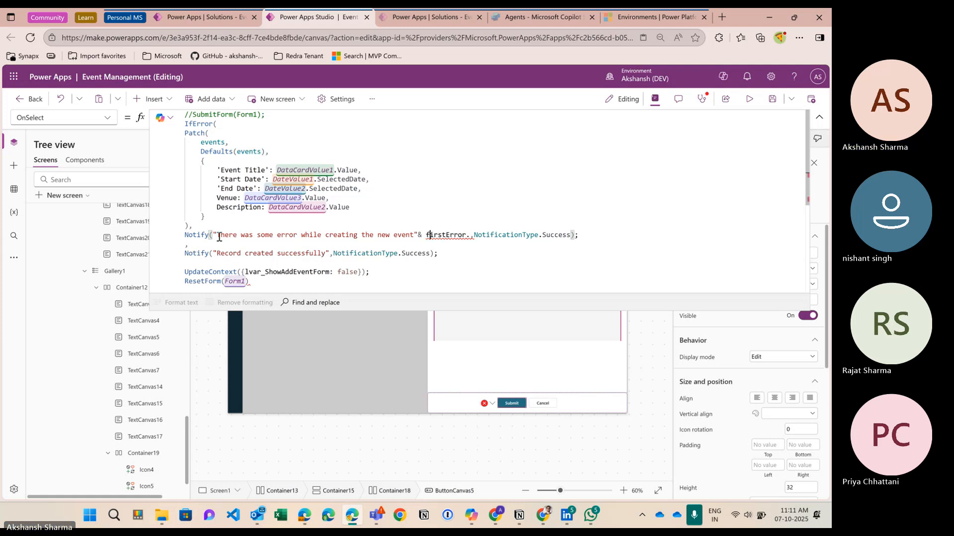
{"action": "key", "text": "BackSpace"}
{"action": "type", "text": "F"}
{"action": "key", "text": "Right"}
{"action": "key", "text": "Right"}
{"action": "key", "text": "Right"}
{"action": "key", "text": "Right"}
{"action": "type", "text": "Message"}
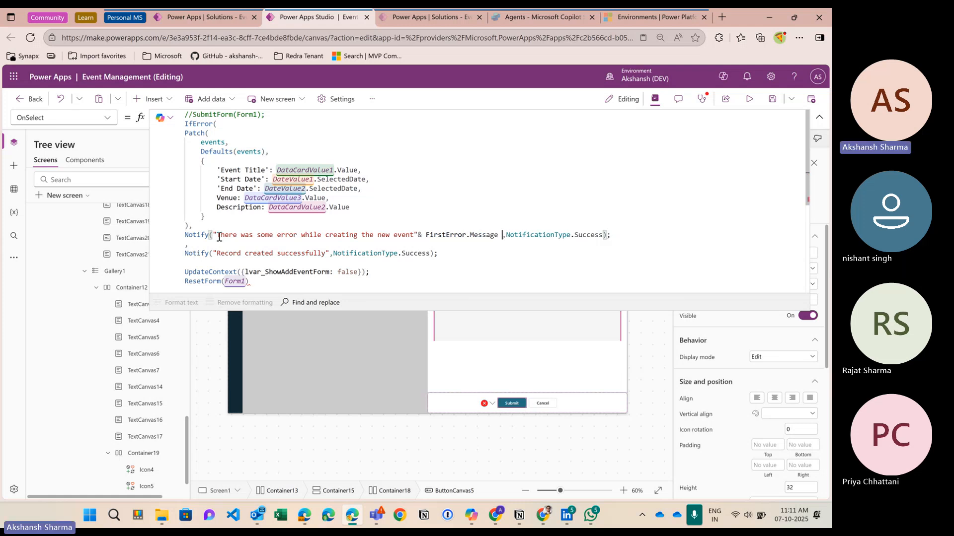
{"action": "key", "text": "BackSpace"}
{"action": "key", "text": "Right"}
{"action": "key", "text": "Right"}
{"action": "key", "text": "Right"}
{"action": "key", "text": "Right"}
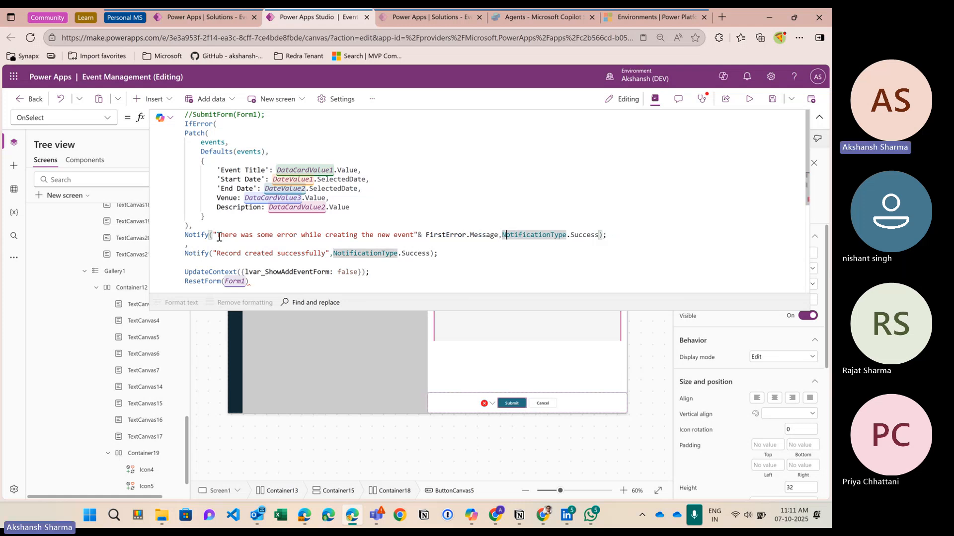
{"action": "key", "text": "Left"}
{"action": "key", "text": "Left"}
{"action": "key", "text": "Left"}
{"action": "key", "text": "Left"}
{"action": "key", "text": "Left"}
{"action": "key", "text": "Left"}
{"action": "key", "text": "Left"}
{"action": "key", "text": "Left"}
{"action": "key", "text": "Left"}
{"action": "key", "text": "Left"}
{"action": "key", "text": "Left"}
{"action": "key", "text": "Left"}
{"action": "key", "text": "Left"}
{"action": "key", "text": "Left"}
{"action": "key", "text": "Left"}
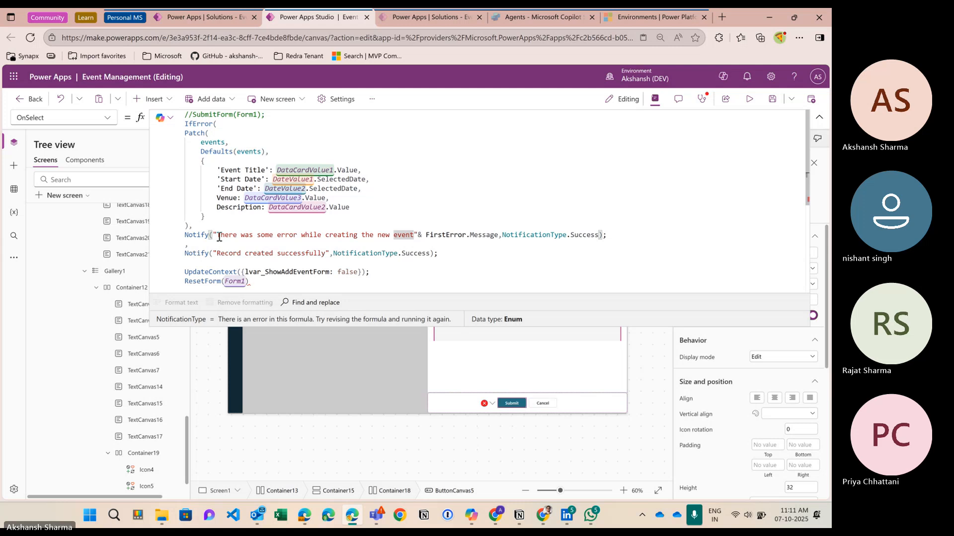
{"action": "type", "text": "-"}
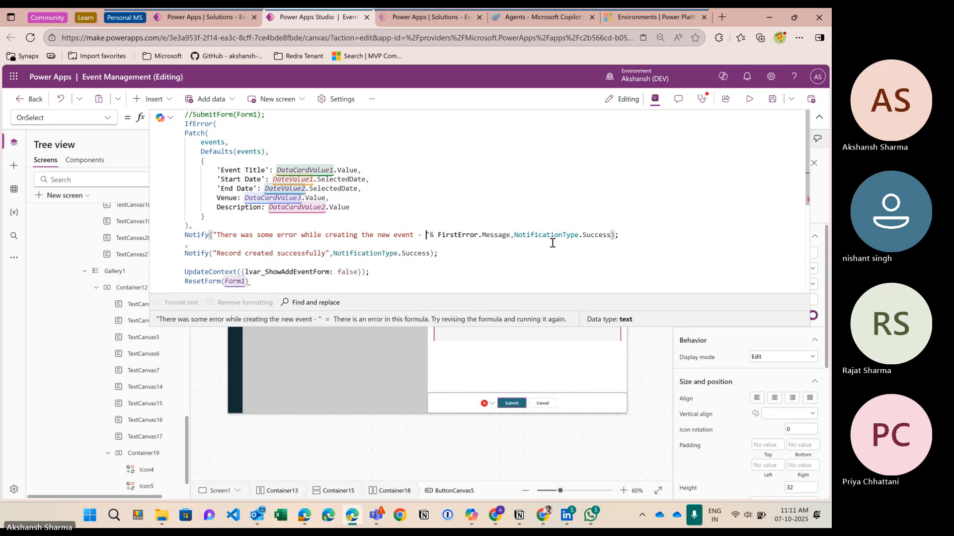
Step: Delete the leftover blank line before UpdateContext and apply Format text to the formula
{"action": "left_click", "coordinate": [364, 236]}
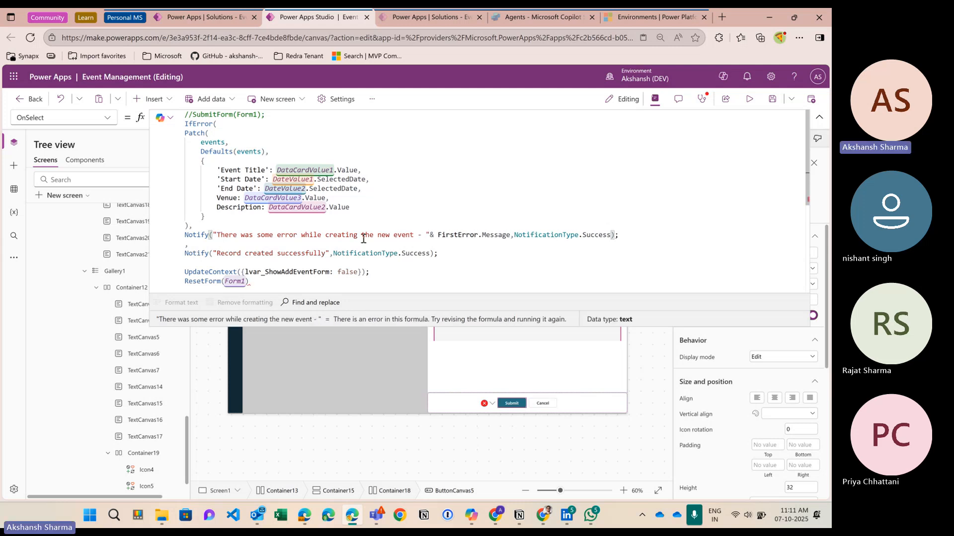
{"action": "left_click", "coordinate": [207, 267]}
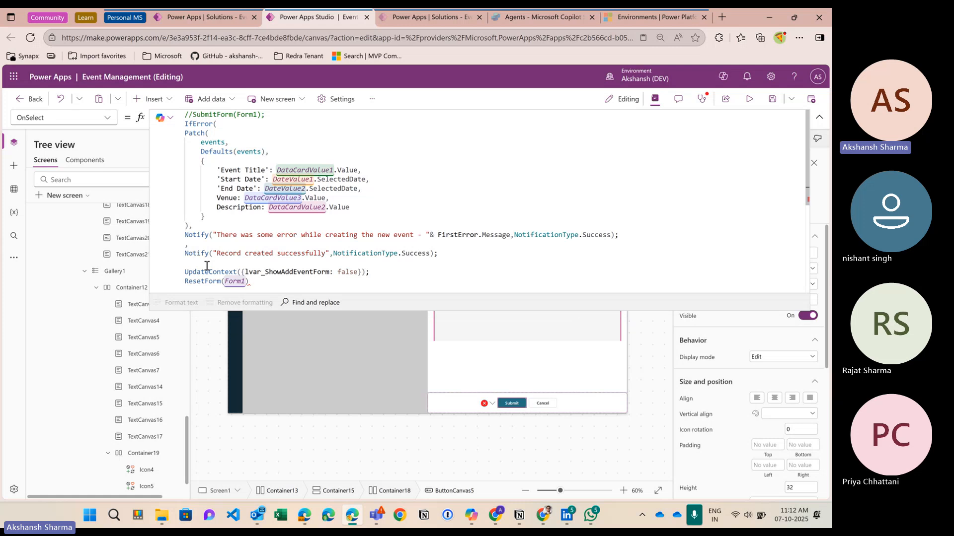
{"action": "key", "text": "BackSpace"}
{"action": "key", "text": "Down"}
{"action": "key", "text": "Down"}
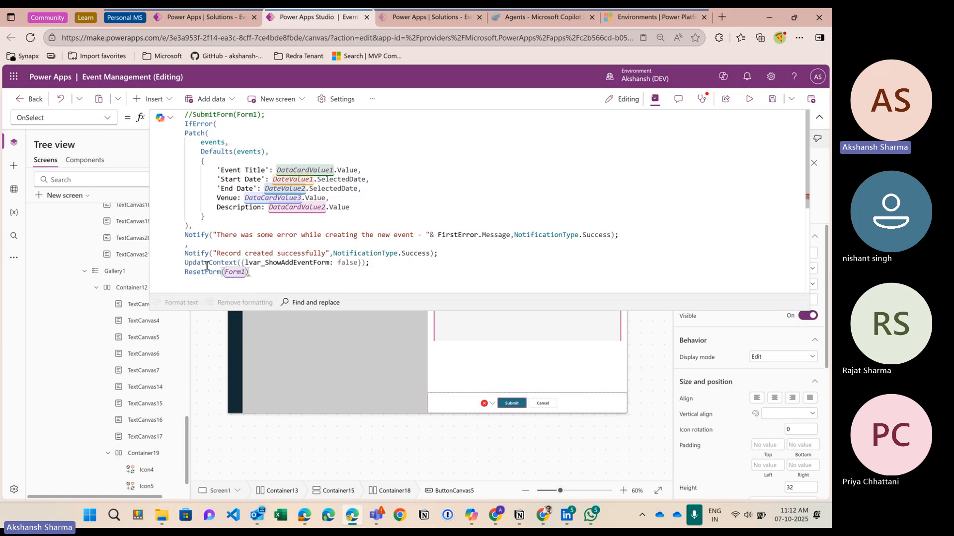
{"action": "left_click", "coordinate": [177, 302]}
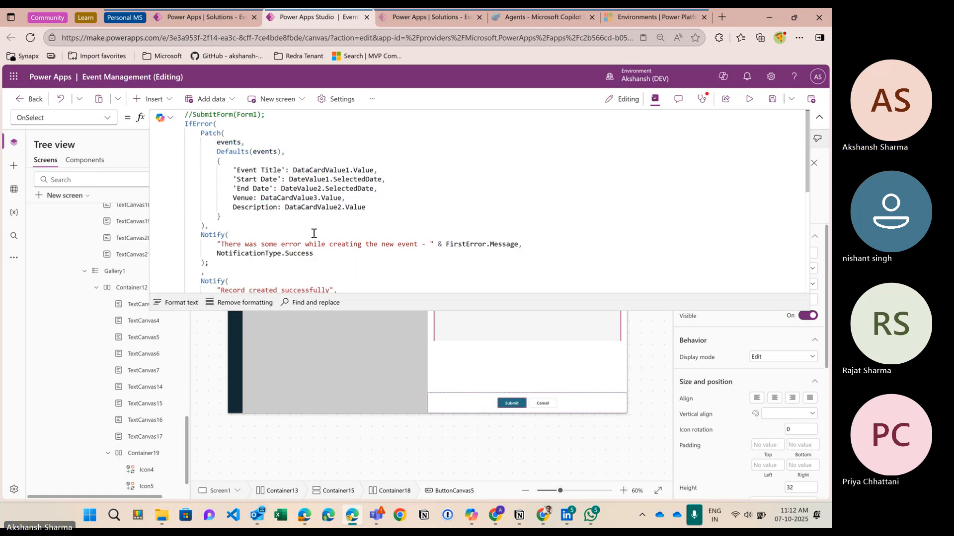
Step: Remove the semicolon after the error Notify so the success Notify becomes IfError's fallback
{"action": "left_click", "coordinate": [216, 125]}
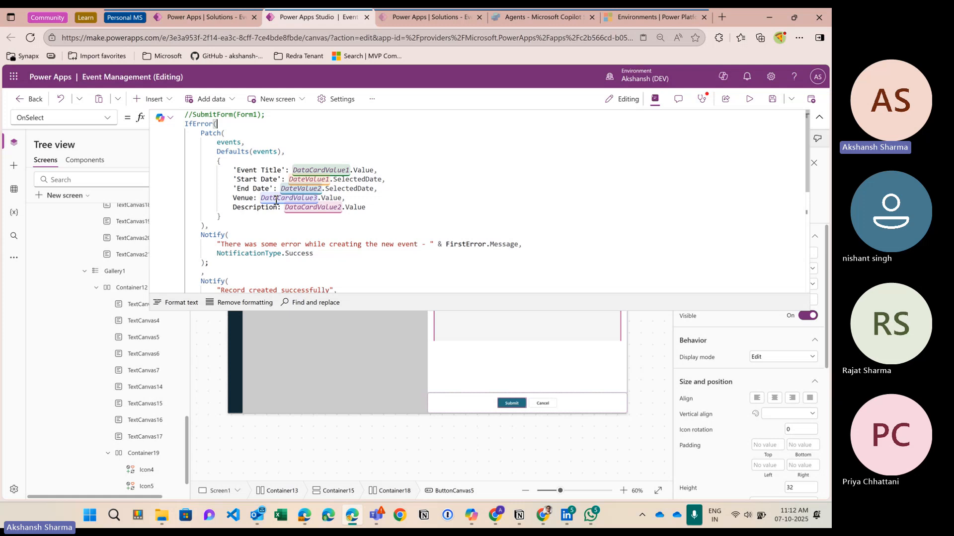
{"action": "scroll", "coordinate": [276, 200], "scroll_direction": "down", "scroll_amount": 2}
{"action": "left_click", "coordinate": [226, 226]}
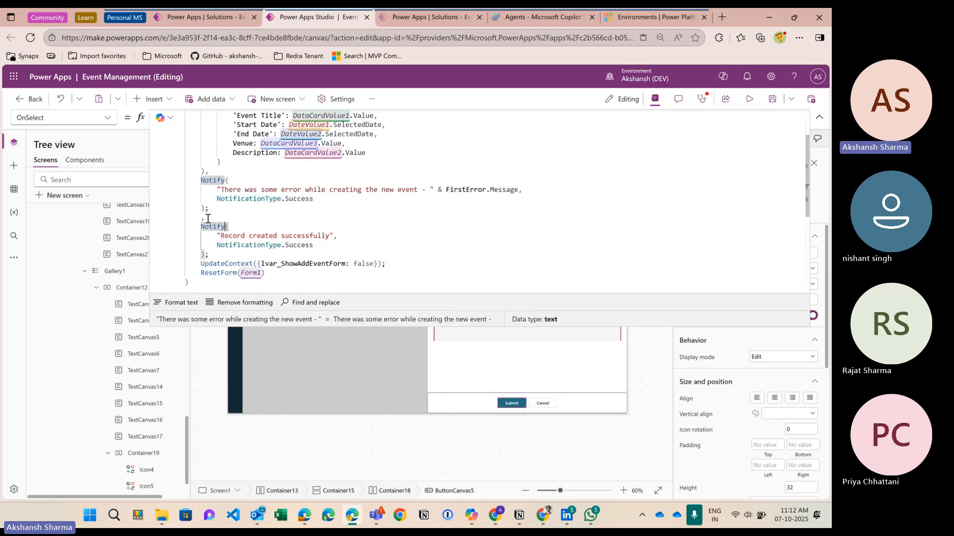
{"action": "left_click", "coordinate": [221, 209]}
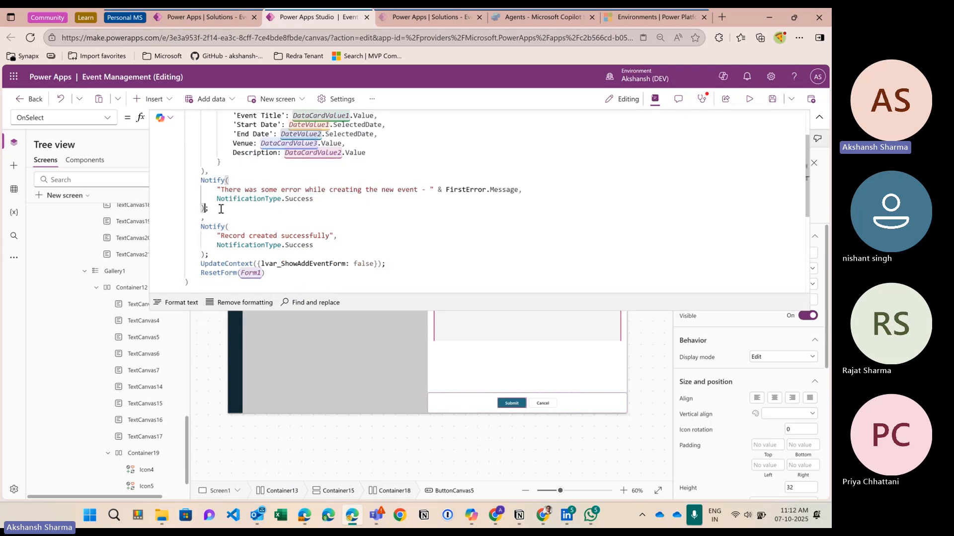
{"action": "key", "text": "BackSpace"}
{"action": "key", "text": "Delete"}
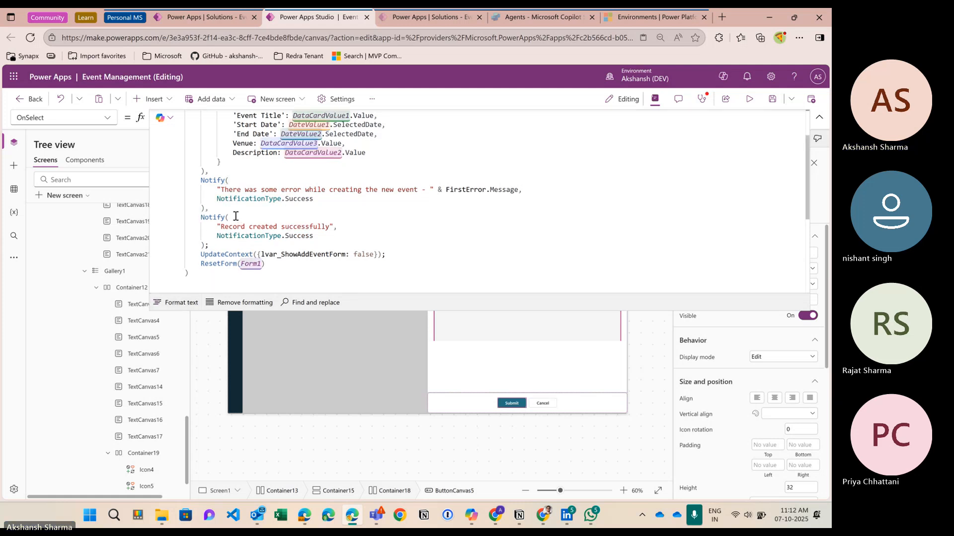
{"action": "scroll", "coordinate": [394, 251], "scroll_direction": "up", "scroll_amount": 2}
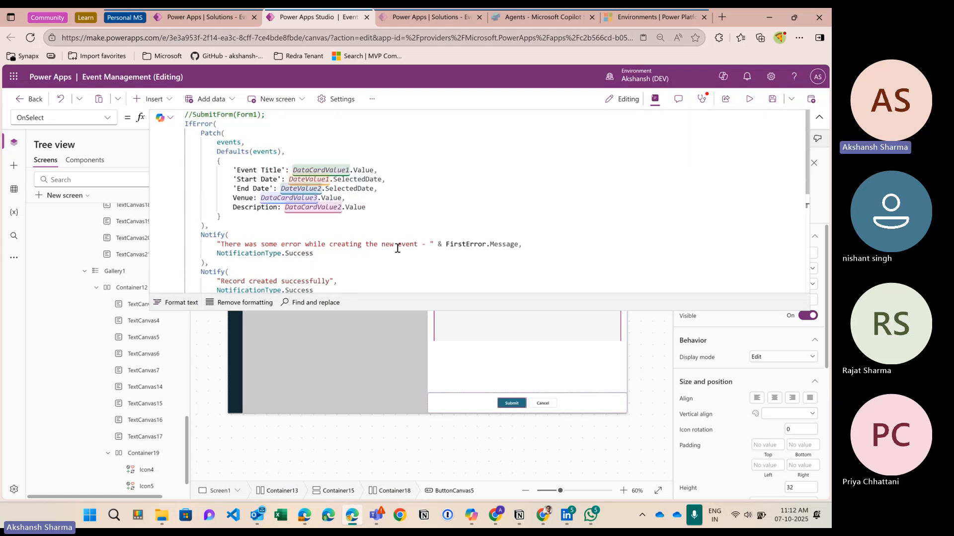
Step: Preview the app, submit demo event 2 and check the success banner, then exit preview
{"action": "left_click", "coordinate": [819, 118]}
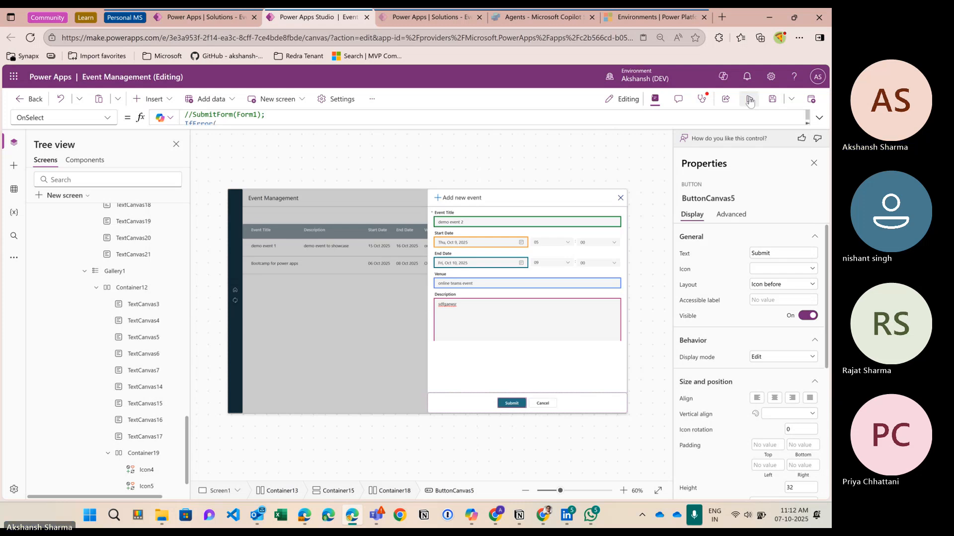
{"action": "left_click", "coordinate": [749, 99]}
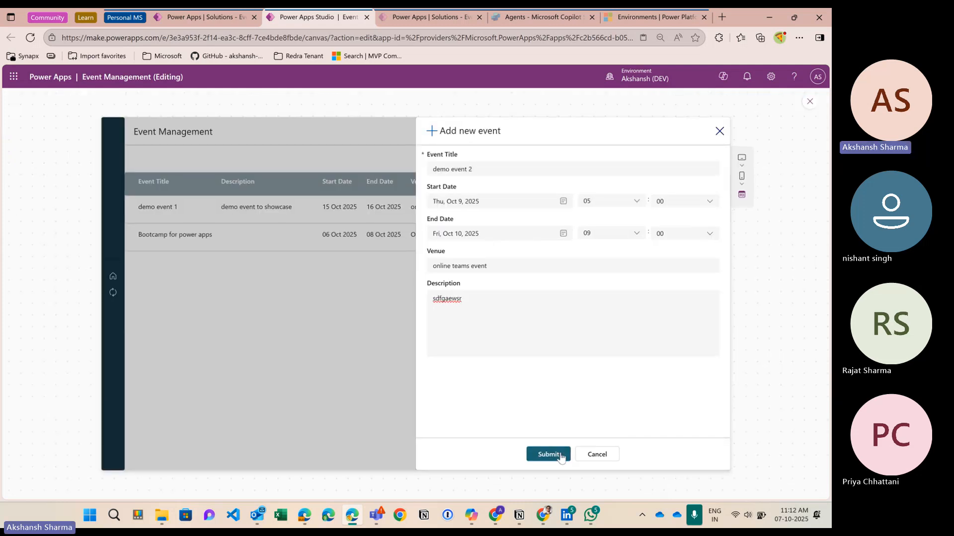
{"action": "left_click", "coordinate": [561, 456]}
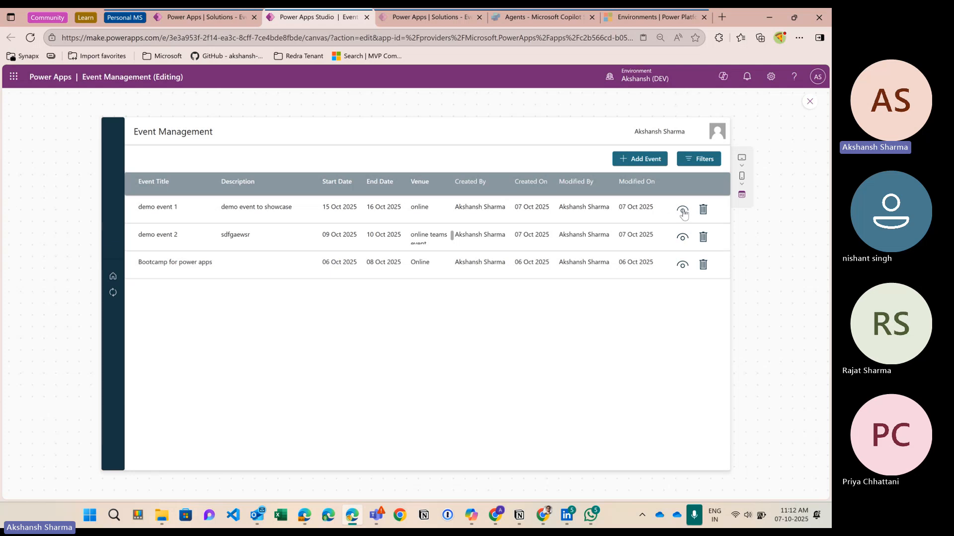
{"action": "left_click", "coordinate": [809, 102]}
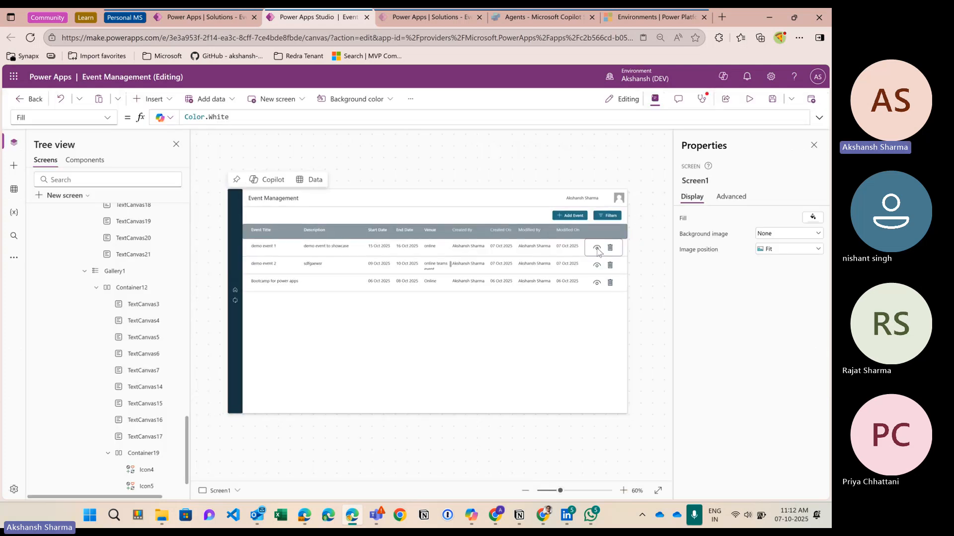
Step: Select the eye icon (Icon4) in the first event row and choose its OnSelect property
{"action": "left_click", "coordinate": [597, 251]}
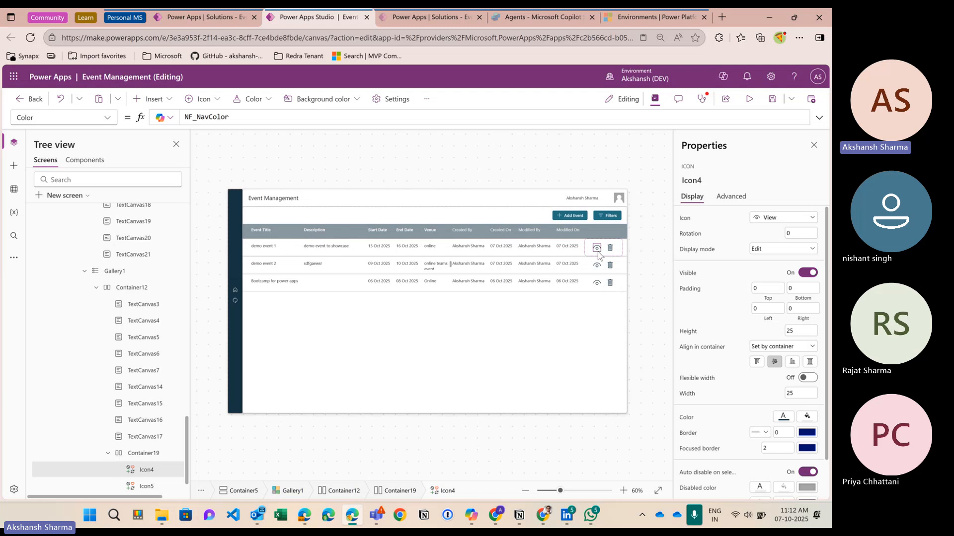
{"action": "left_click", "coordinate": [99, 120]}
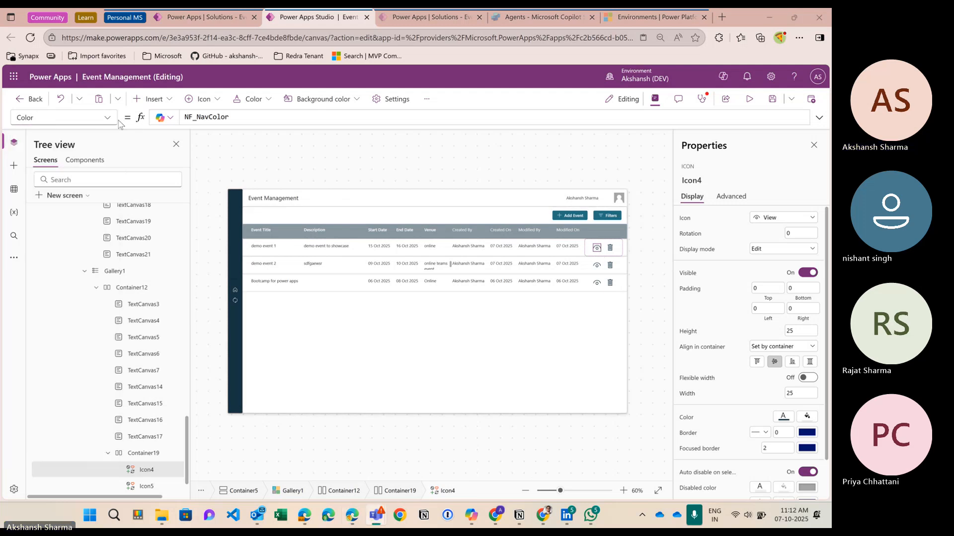
{"action": "left_click", "coordinate": [106, 118]}
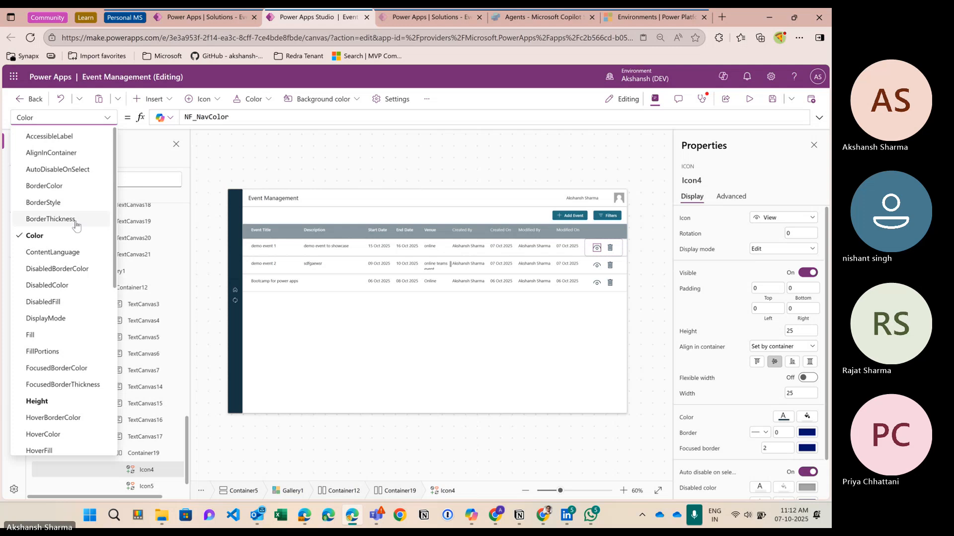
{"action": "scroll", "coordinate": [76, 225], "scroll_direction": "down", "scroll_amount": 5}
{"action": "left_click", "coordinate": [45, 276]}
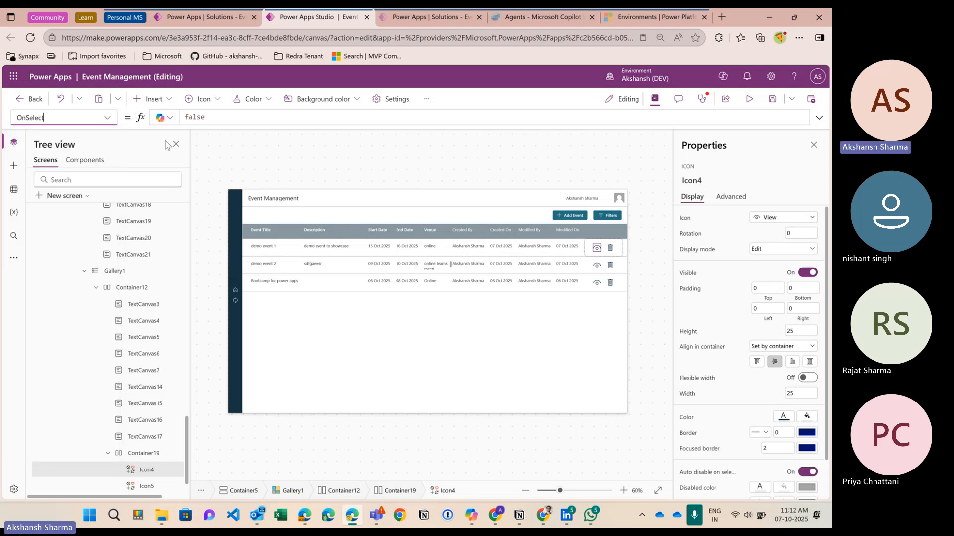
Step: Replace false with UpdateContext({lvar_ShowAddEventForm:true}) as Icon4's OnSelect formula
{"action": "left_click", "coordinate": [209, 119]}
{"action": "key", "text": "ctrl+a"}
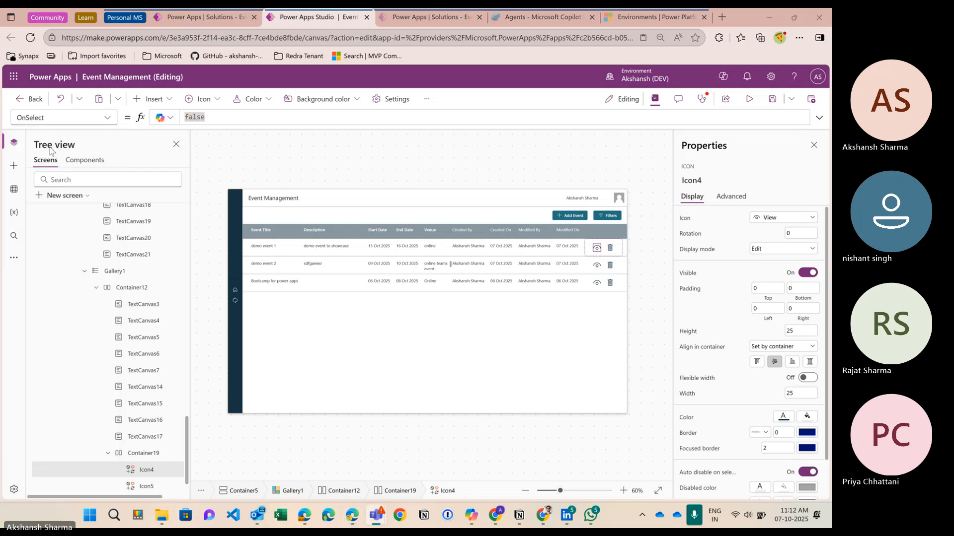
{"action": "left_click", "coordinate": [219, 121]}
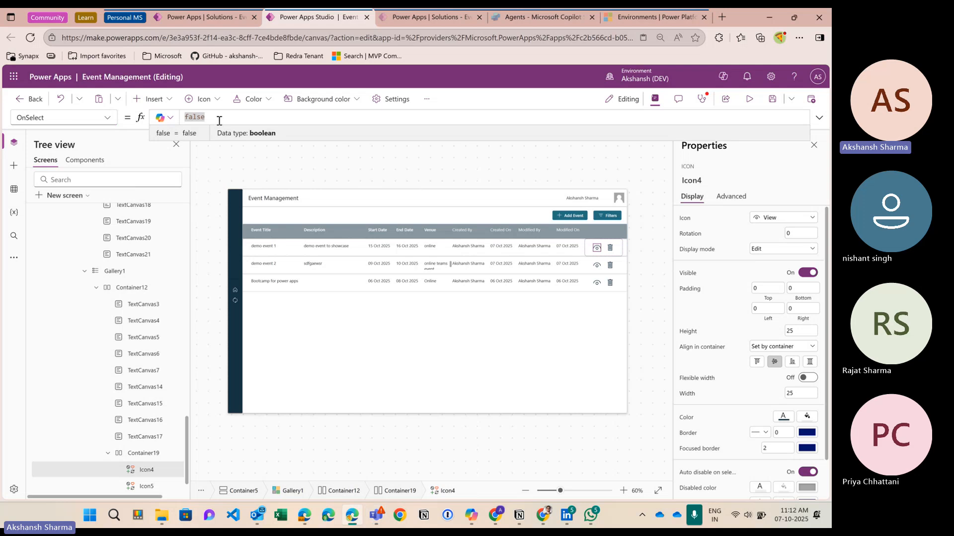
{"action": "type", "text": "upda"}
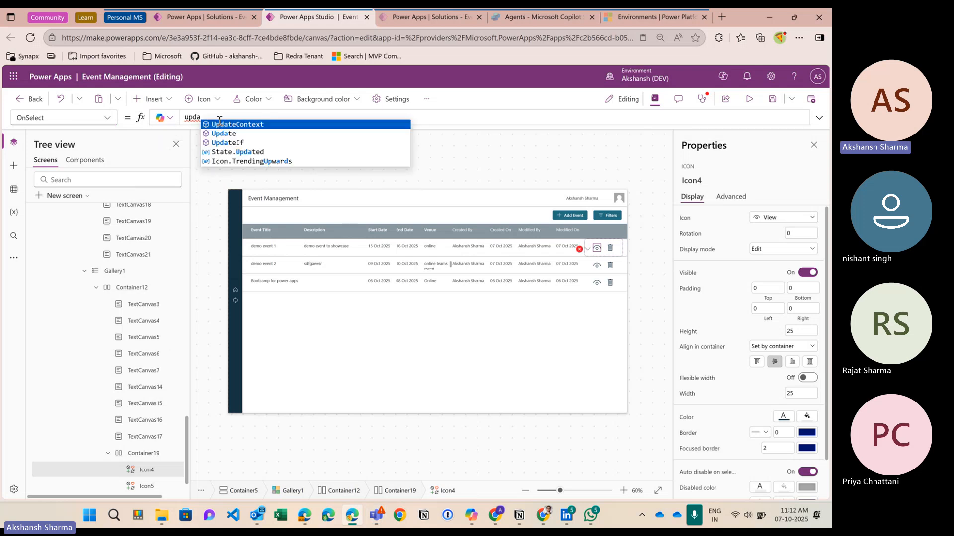
{"action": "left_click", "coordinate": [219, 124]}
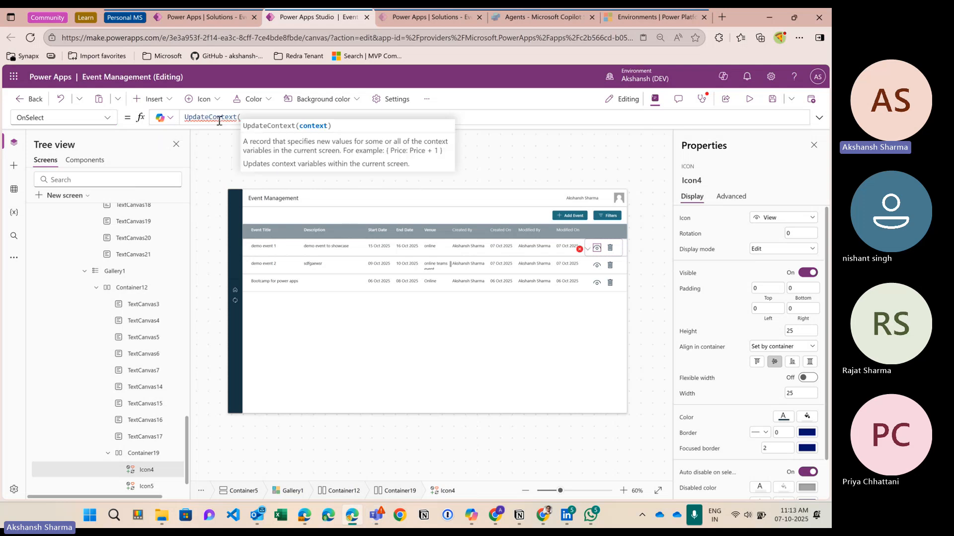
{"action": "type", "text": "{"}
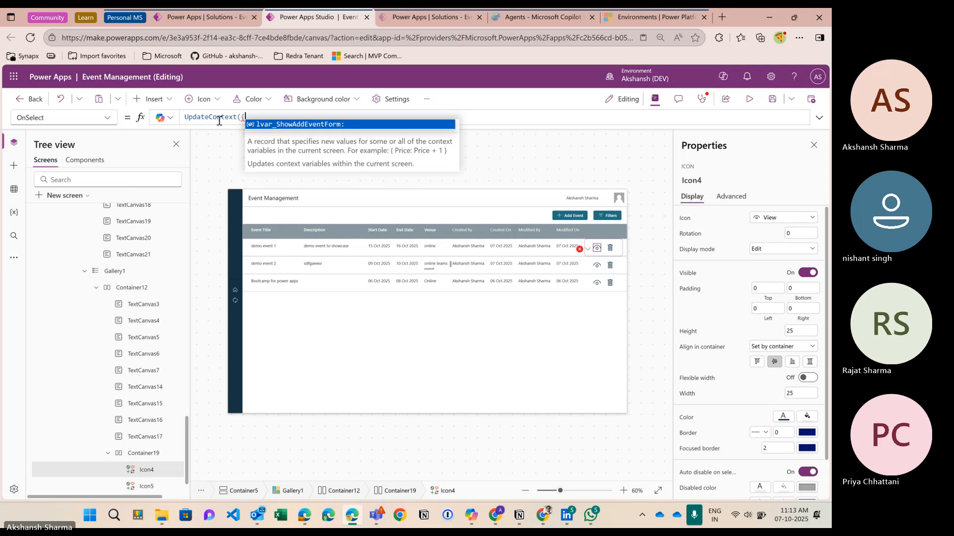
{"action": "key", "text": "Tab"}
{"action": "type", "text": "true"}
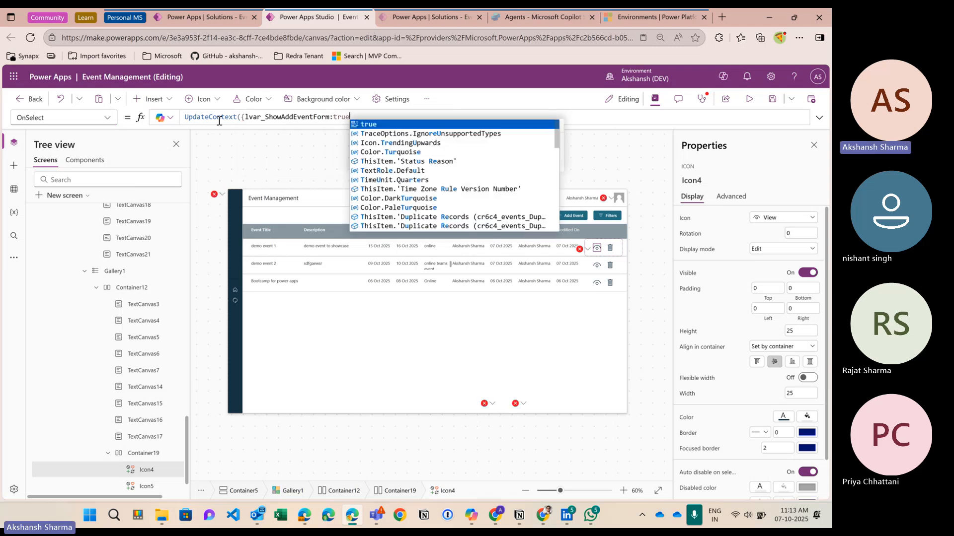
{"action": "type", "text": "})"}
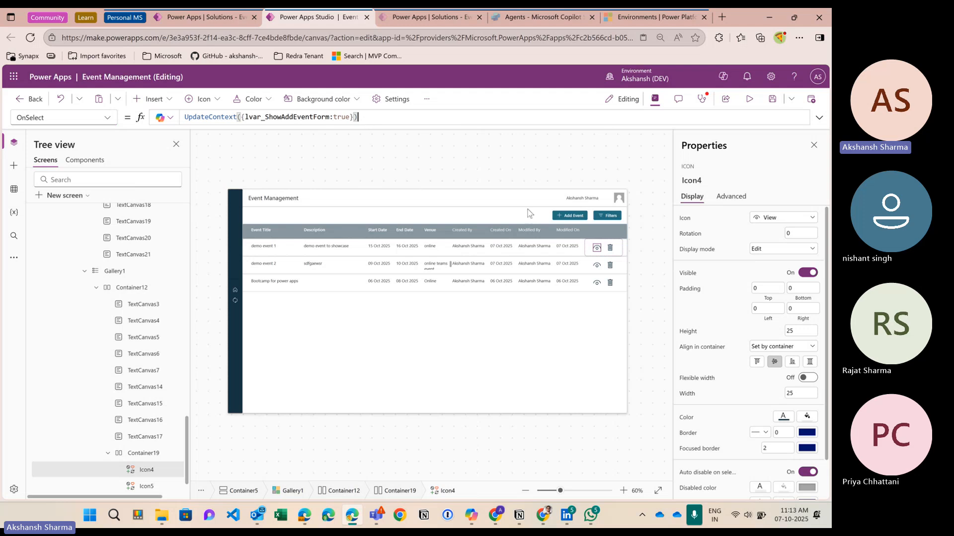
{"action": "left_click", "coordinate": [371, 123]}
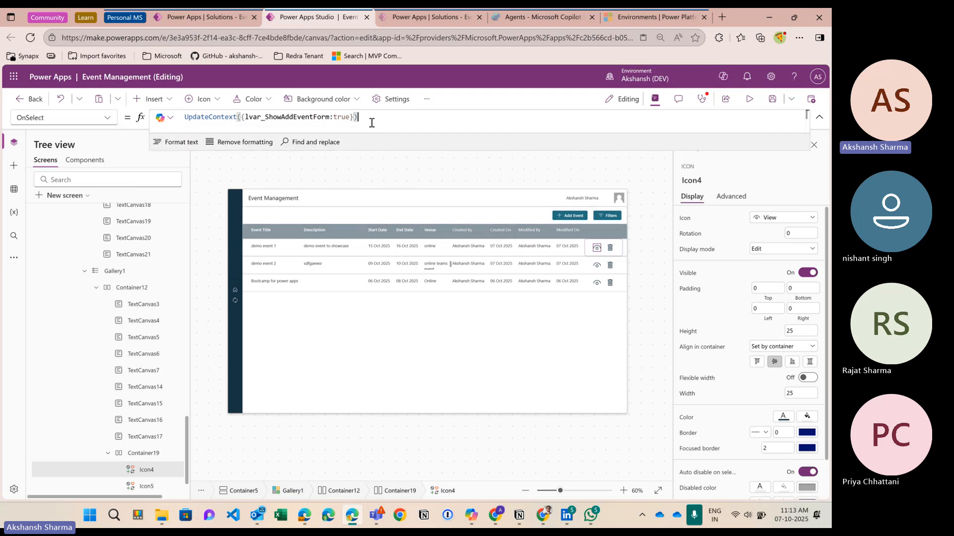
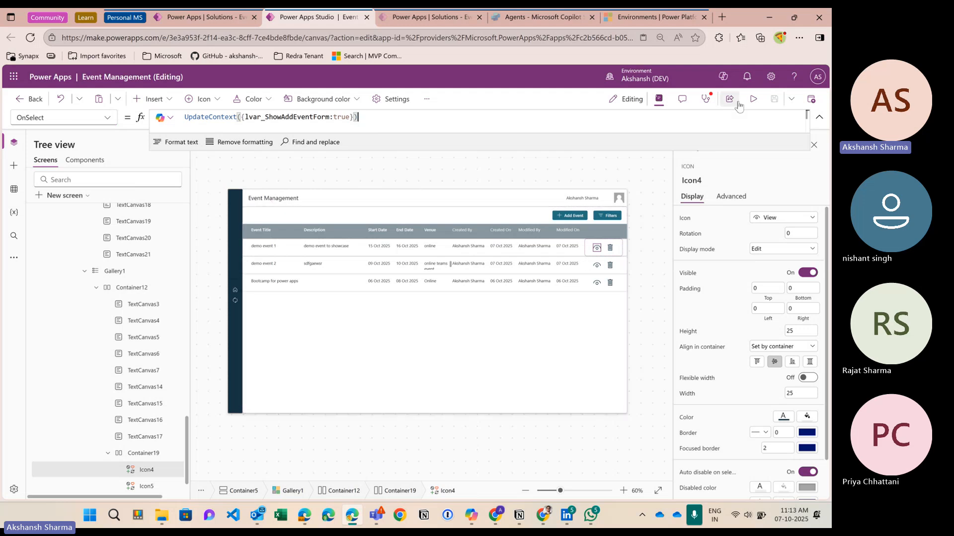
Step: Preview the app, then return to the editor and select the first row's eye icon
{"action": "left_click", "coordinate": [753, 98]}
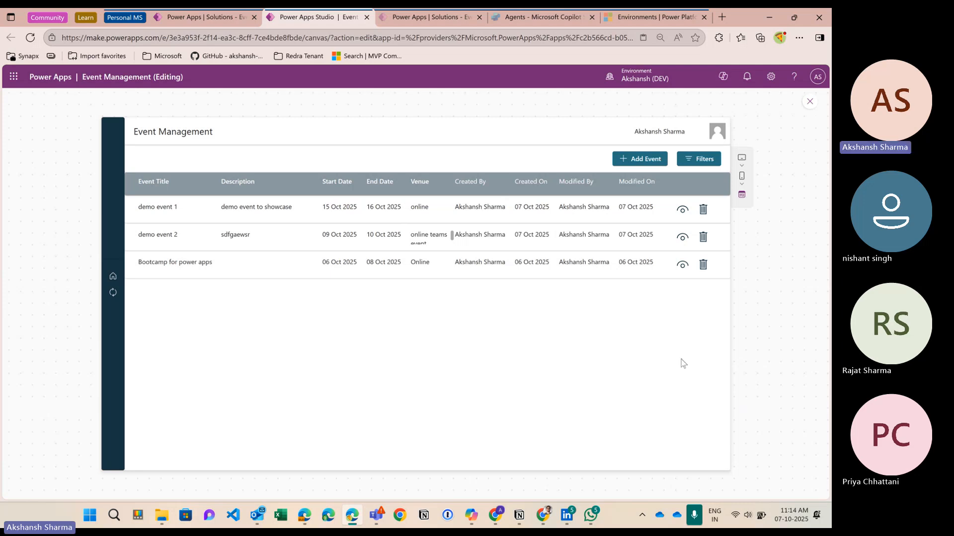
{"action": "left_click", "coordinate": [809, 101]}
{"action": "left_click", "coordinate": [596, 249]}
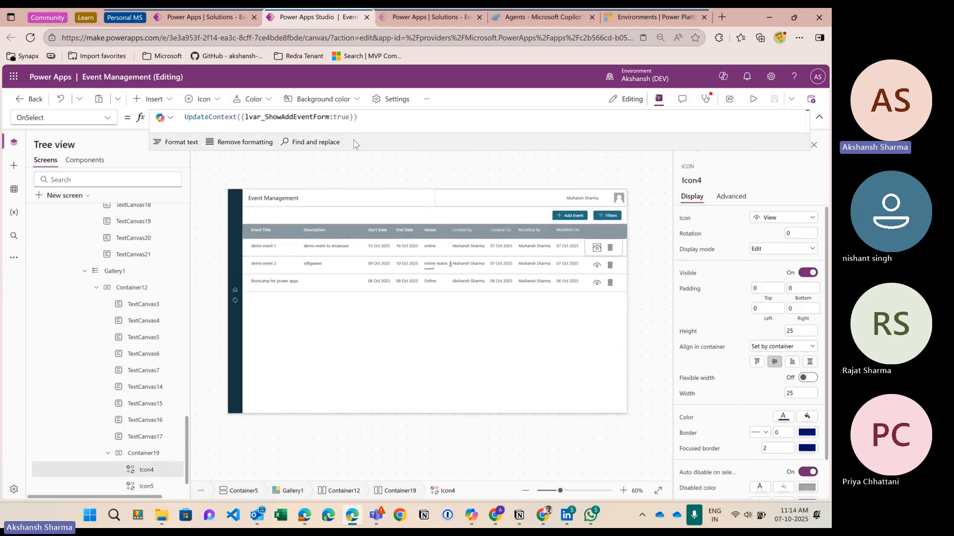
Step: End the OnSelect formula with a semicolon, start a second line, and enlarge the formula bar
{"action": "left_click", "coordinate": [367, 120]}
{"action": "type", "text": ";"}
{"action": "key", "text": "shift+Return"}
{"action": "left_click_drag", "start_coordinate": [367, 151], "coordinate": [367, 165]}
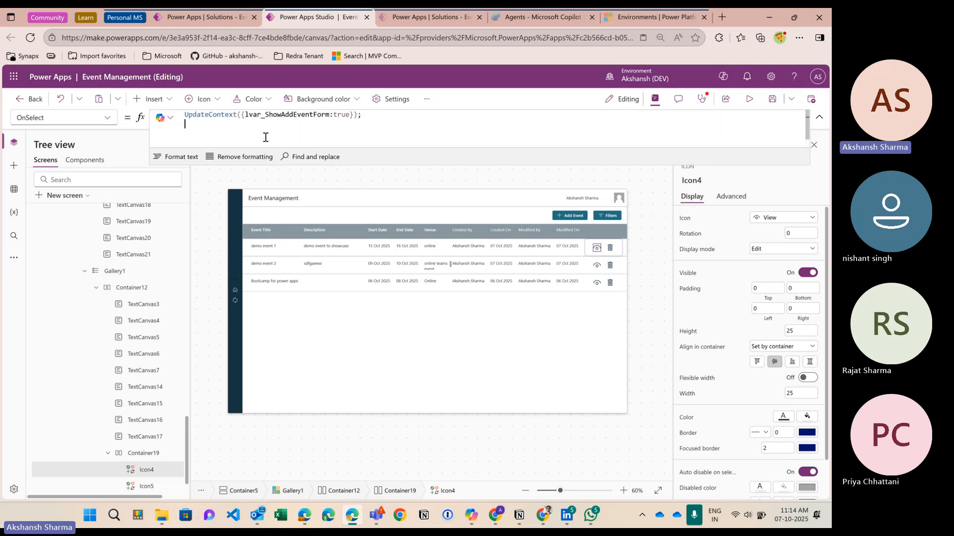
Step: Add Set(gvar_SelectedEvent, ThisItem) on the second line of the view icon's OnSelect
{"action": "type", "text": "Set("}
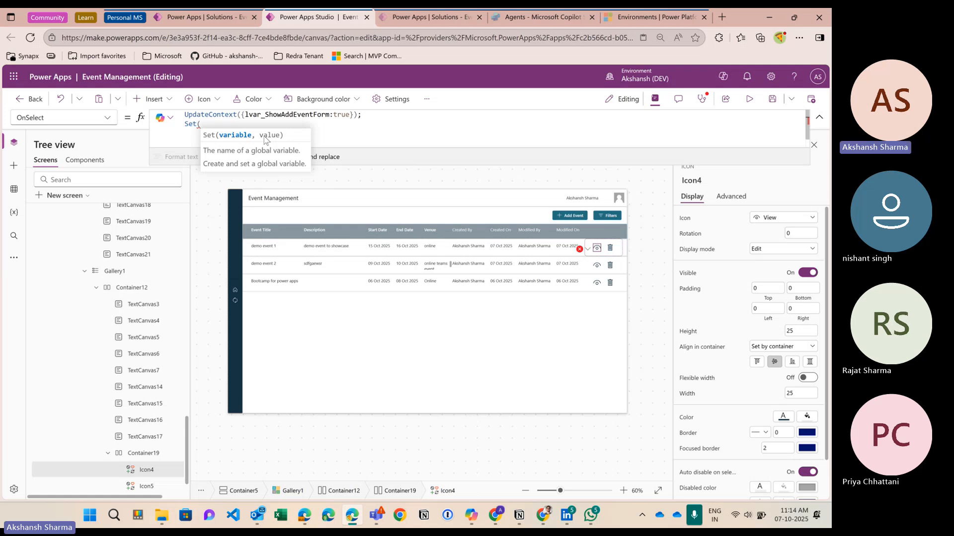
{"action": "type", "text": "gvar_"}
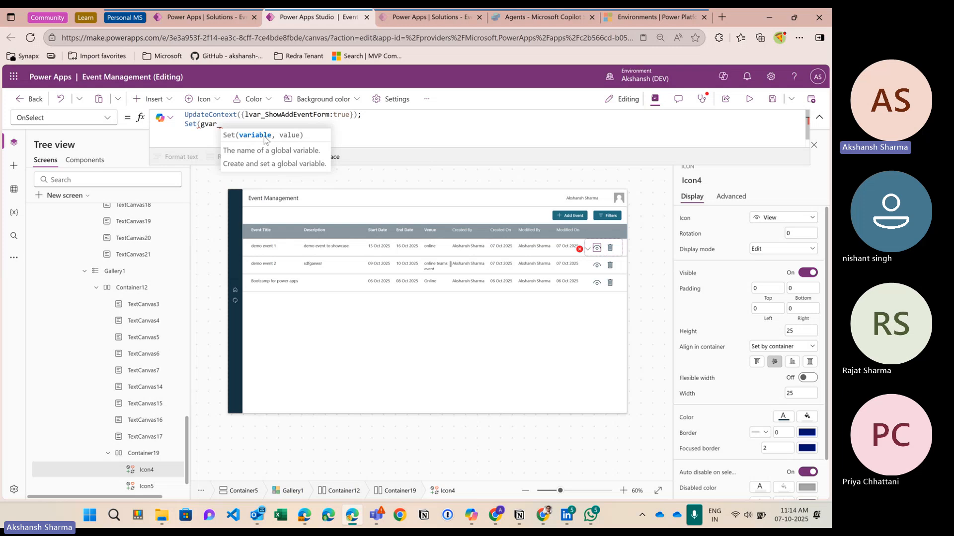
{"action": "type", "text": "Event"}
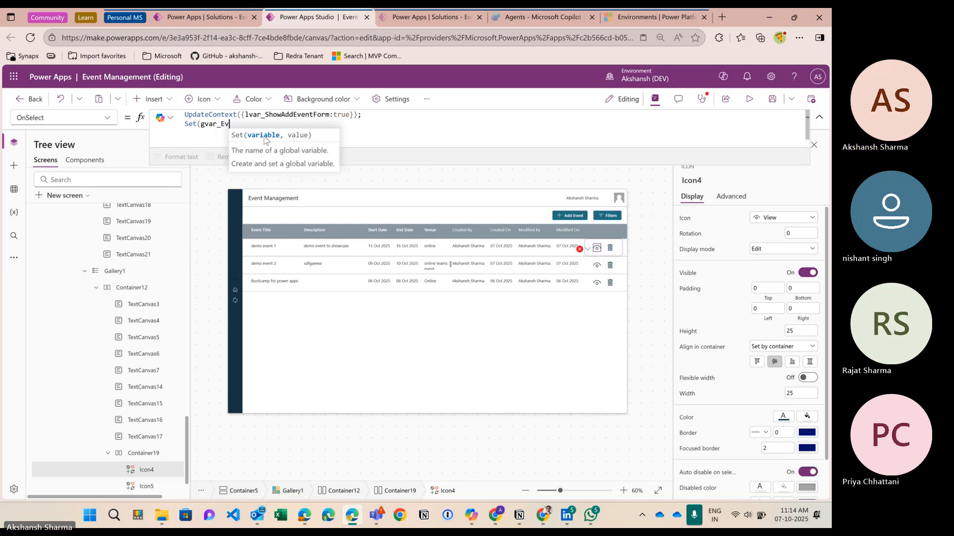
{"action": "key", "text": "BackSpace"}
{"action": "key", "text": "BackSpace"}
{"action": "key", "text": "BackSpace"}
{"action": "key", "text": "BackSpace"}
{"action": "key", "text": "BackSpace"}
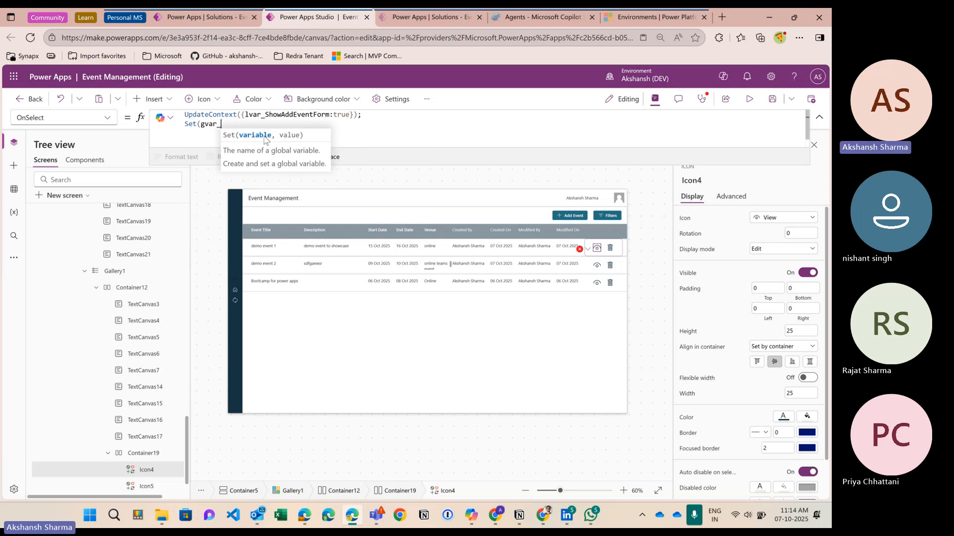
{"action": "type", "text": "SelectedEvent"}
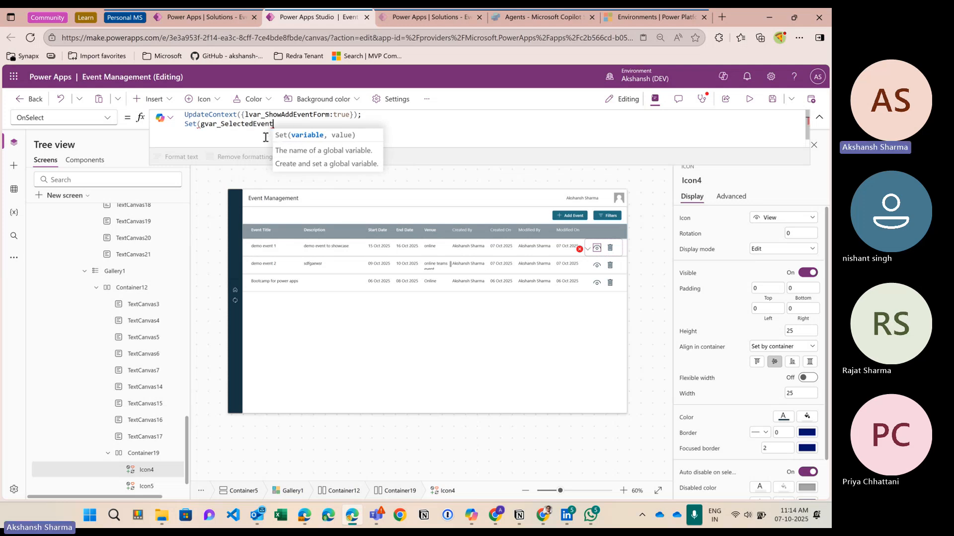
{"action": "type", "text": ", "}
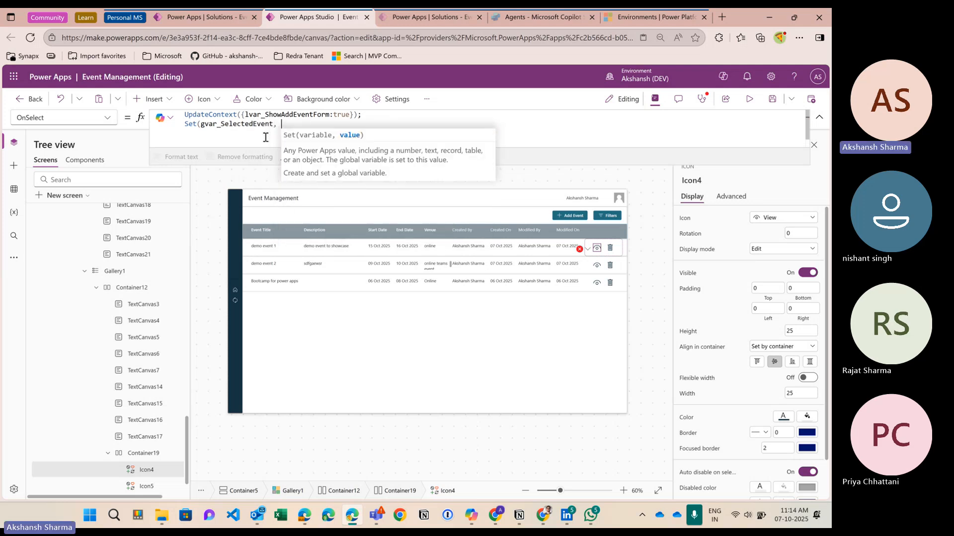
{"action": "type", "text": "thisItem)"}
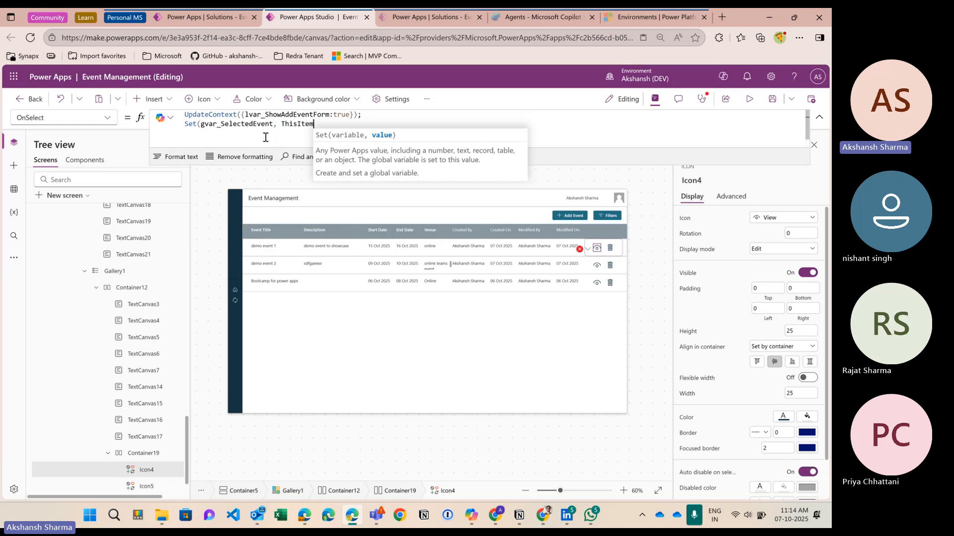
{"action": "key", "text": "Left"}
{"action": "key", "text": "Left"}
{"action": "key", "text": "Left"}
{"action": "key", "text": "Left"}
{"action": "key", "text": "Left"}
{"action": "key", "text": "Left"}
{"action": "key", "text": "Left"}
{"action": "key", "text": "Left"}
{"action": "key", "text": "Left"}
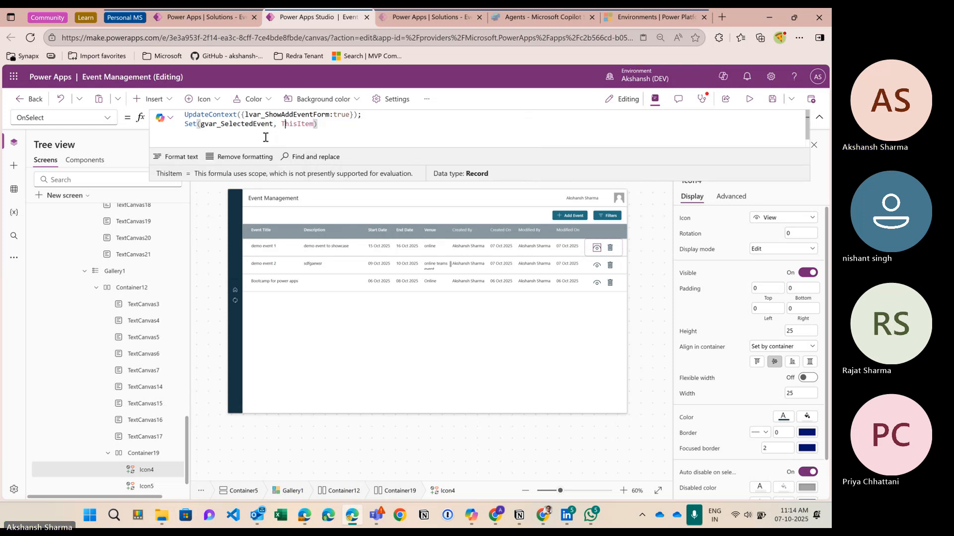
{"action": "key", "text": "BackSpace"}
{"action": "key", "text": "Right"}
{"action": "key", "text": "Right"}
{"action": "key", "text": "Right"}
{"action": "key", "text": "Right"}
{"action": "key", "text": "Right"}
{"action": "key", "text": "Right"}
{"action": "key", "text": "Right"}
{"action": "key", "text": "Right"}
Step: Trigger the view icon to open the event form, preview it, then return to the editor
{"action": "left_click", "coordinate": [263, 124]}
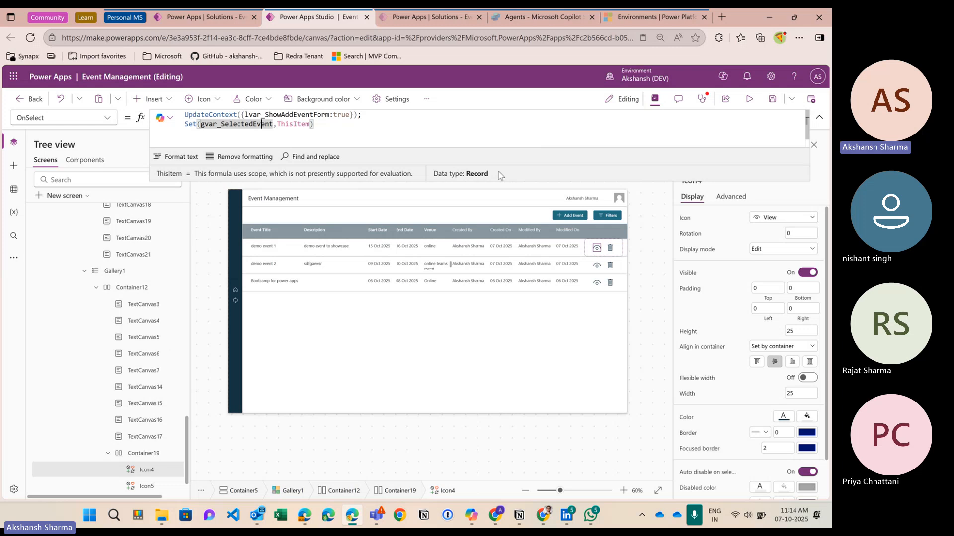
{"action": "left_click", "coordinate": [597, 249], "text": "alt"}
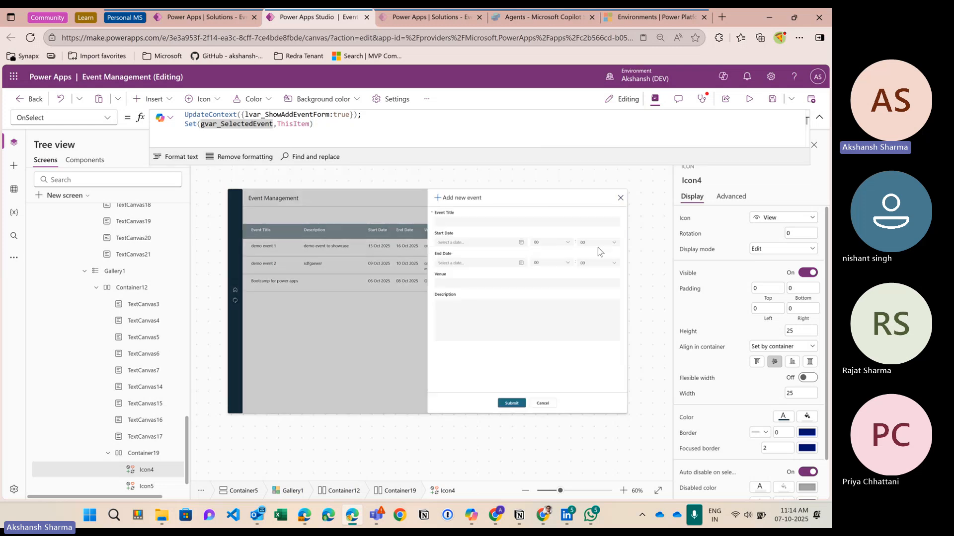
{"action": "left_click", "coordinate": [487, 276]}
{"action": "left_click", "coordinate": [749, 99]}
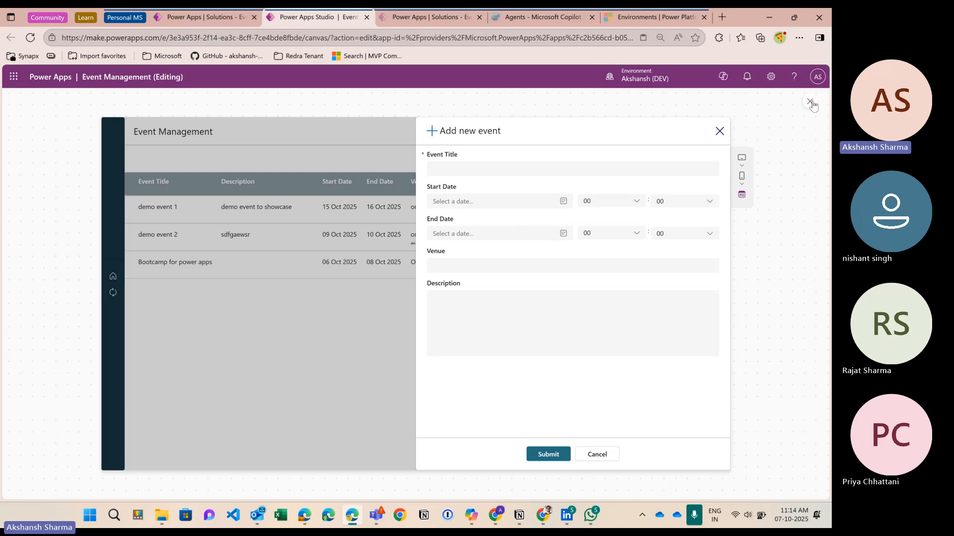
{"action": "key", "text": "Escape"}
{"action": "left_click", "coordinate": [482, 291]}
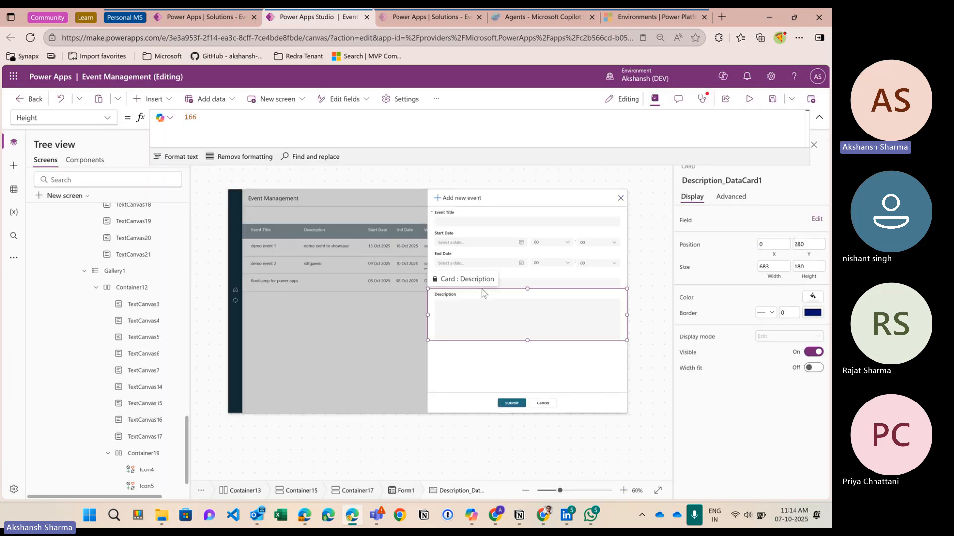
Step: Select Form1 and set its Item property to gvar_SelectedEvent
{"action": "left_click", "coordinate": [492, 234]}
{"action": "left_click", "coordinate": [478, 352]}
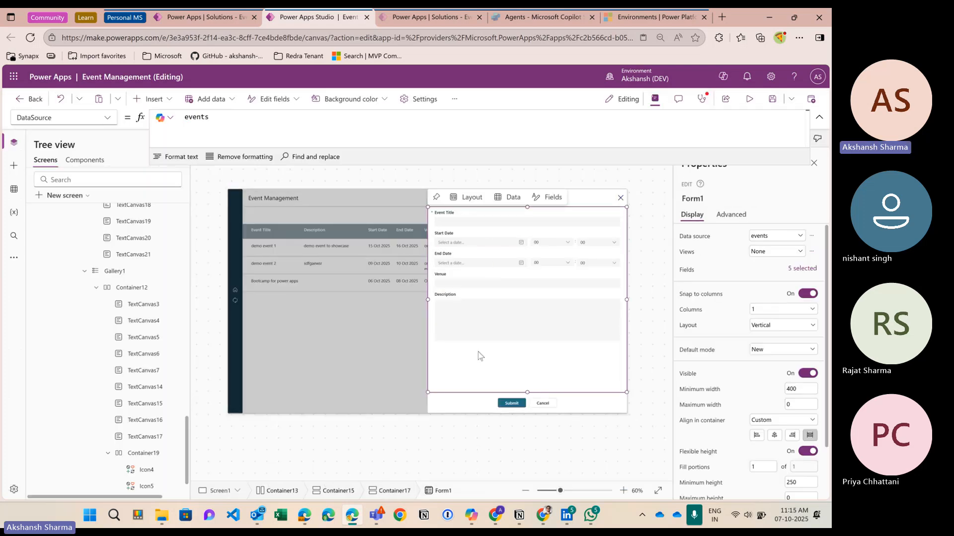
{"action": "left_click", "coordinate": [108, 117]}
{"action": "left_click", "coordinate": [111, 120]}
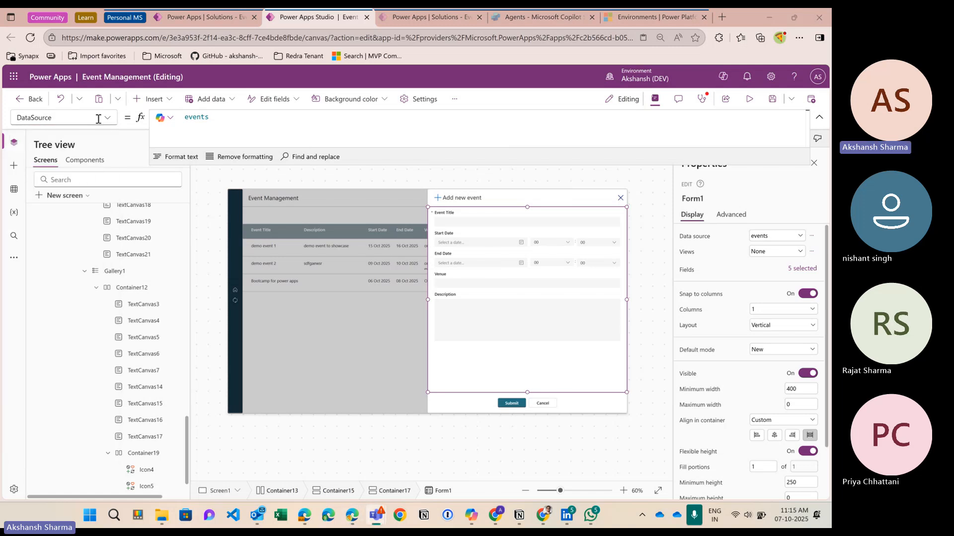
{"action": "left_click", "coordinate": [113, 123]}
{"action": "scroll", "coordinate": [55, 268], "scroll_direction": "down", "scroll_amount": 3}
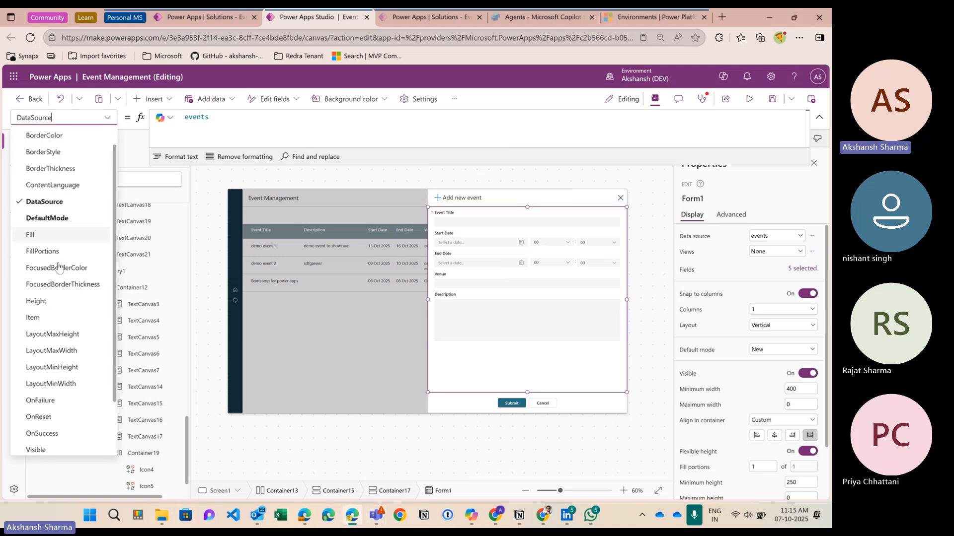
{"action": "left_click", "coordinate": [55, 269]}
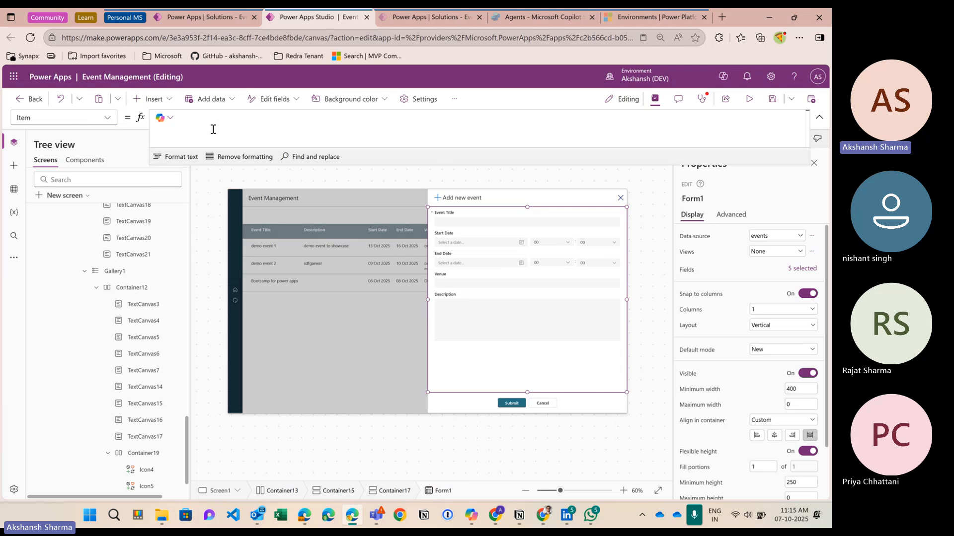
{"action": "type", "text": "gvar_SelectedEvent"}
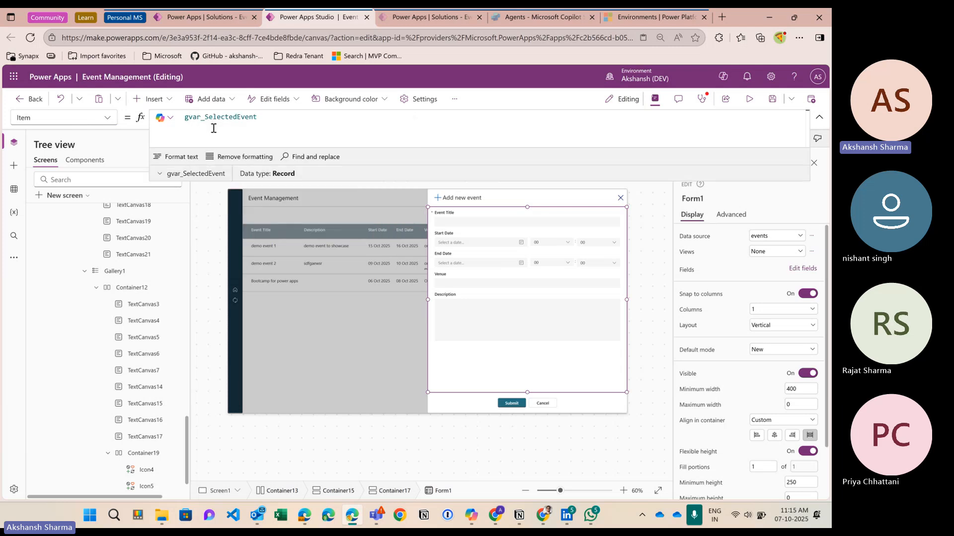
{"action": "left_click", "coordinate": [301, 145]}
Step: Preview the app, close the Add new event form, and exit preview
{"action": "left_click", "coordinate": [749, 99]}
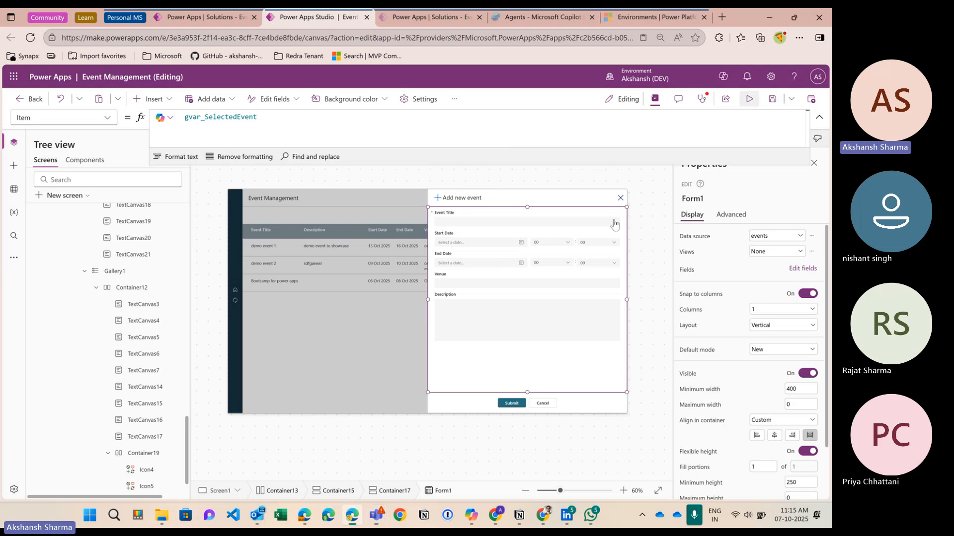
{"action": "left_click", "coordinate": [719, 132]}
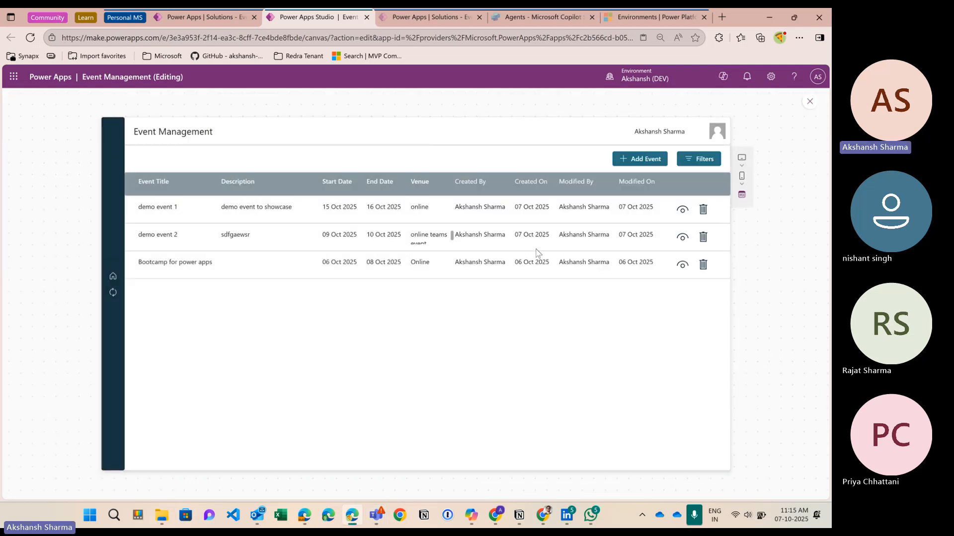
{"action": "left_click", "coordinate": [809, 102]}
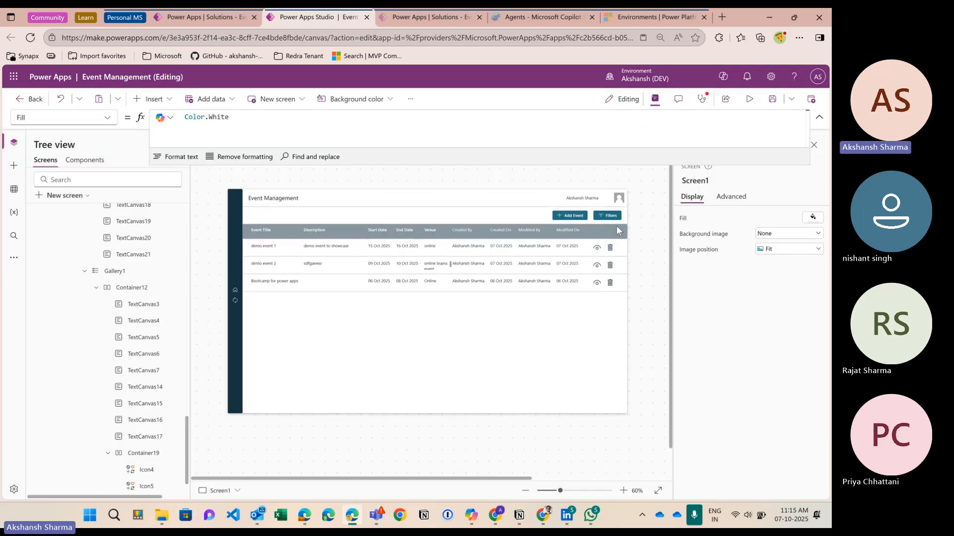
Step: Append EditForm(Form1); as a third line of the view icon's OnSelect, then preview the app
{"action": "left_click", "coordinate": [344, 130]}
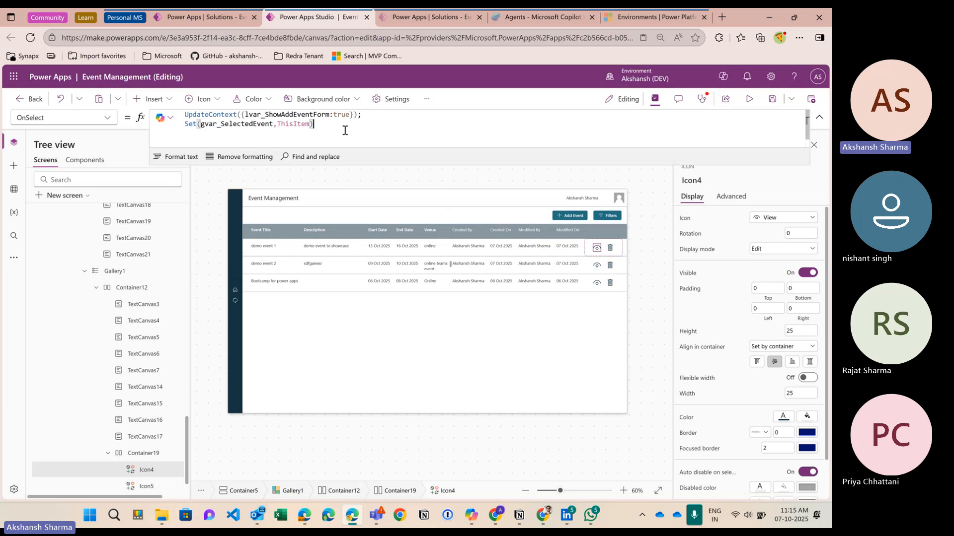
{"action": "type", "text": ";"}
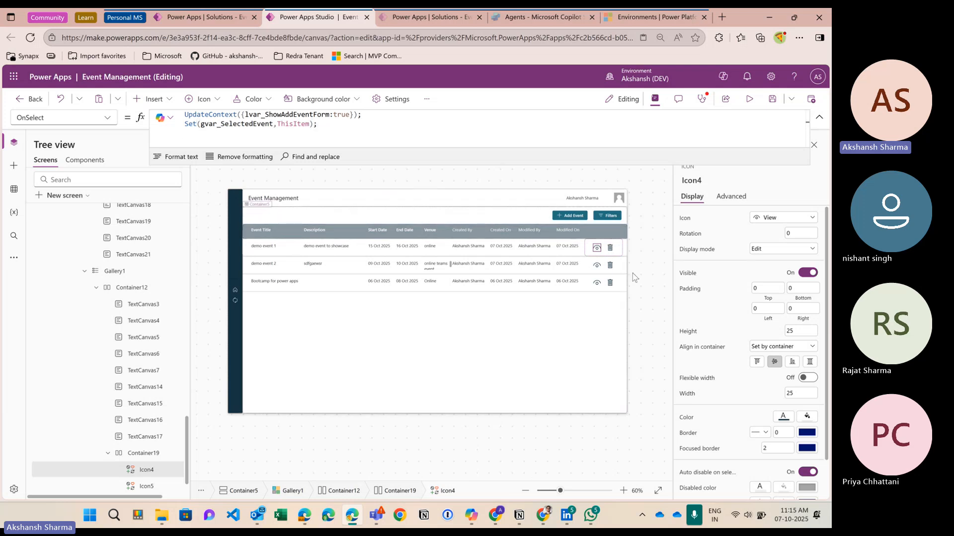
{"action": "key", "text": "Return"}
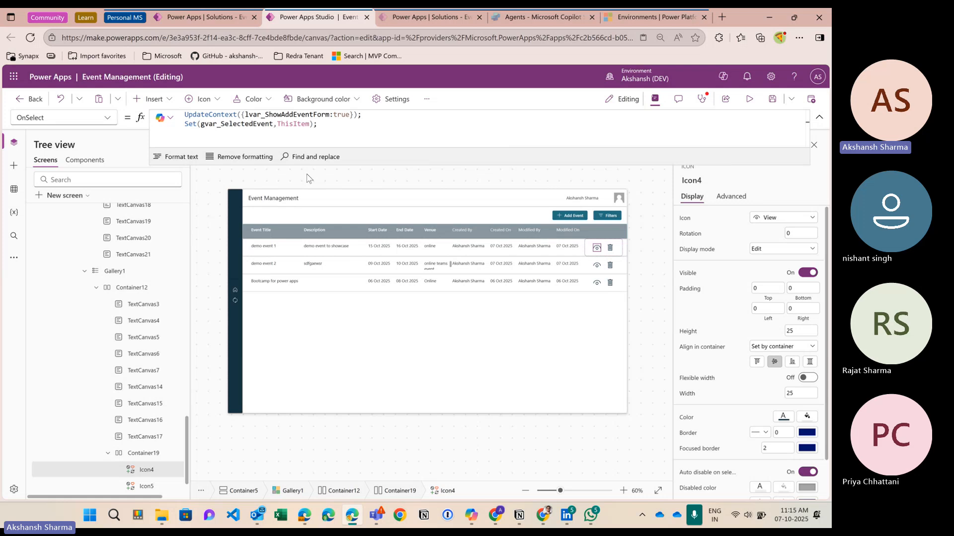
{"action": "type", "text": "EditForm("}
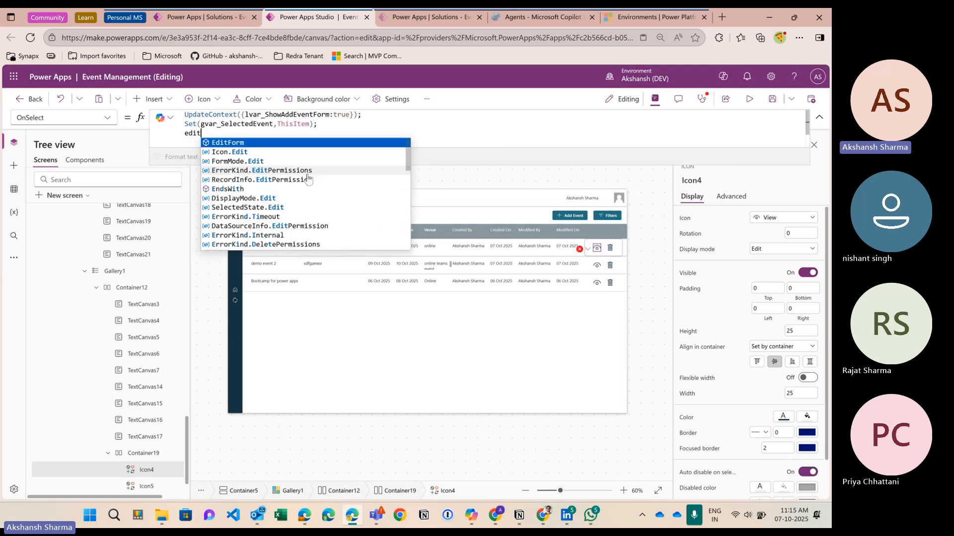
{"action": "type", "text": "for"}
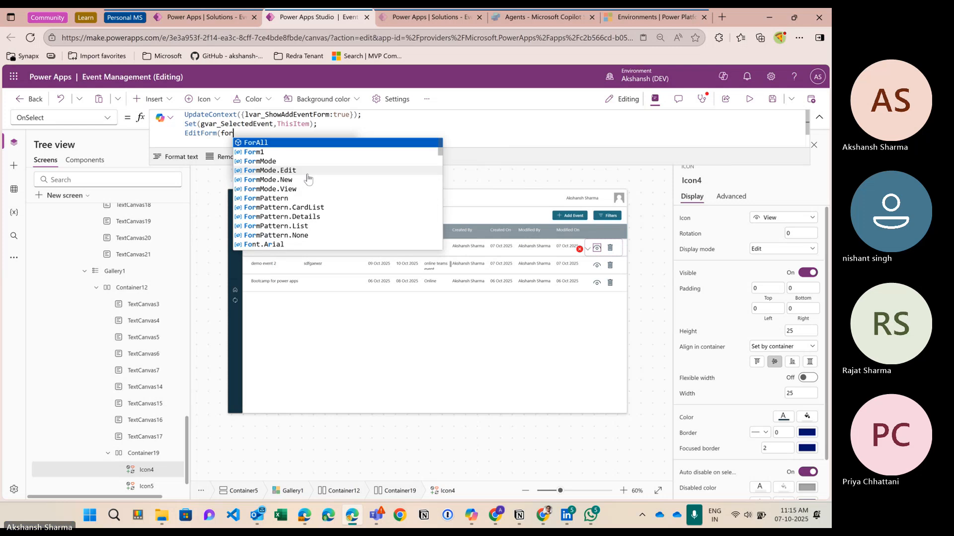
{"action": "key", "text": "Down"}
{"action": "key", "text": "Return"}
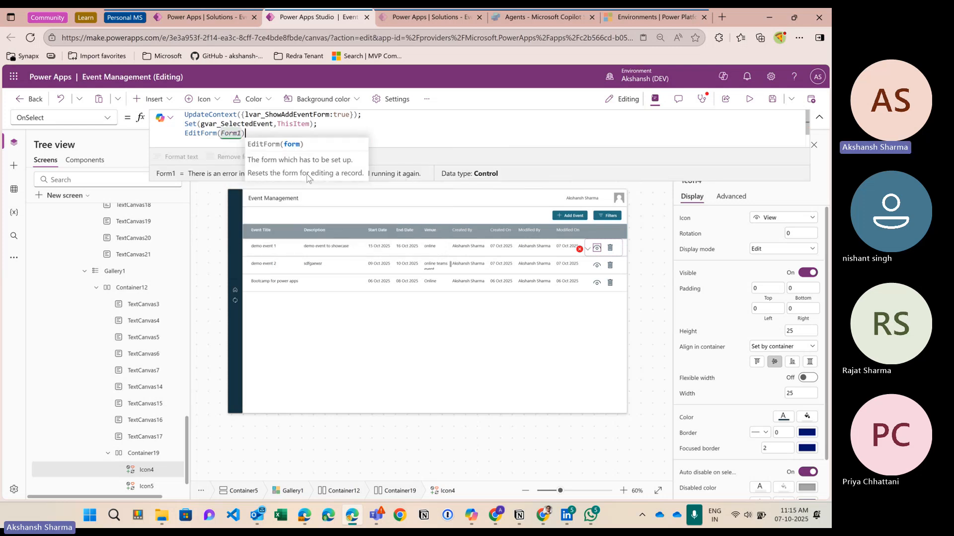
{"action": "type", "text": ");"}
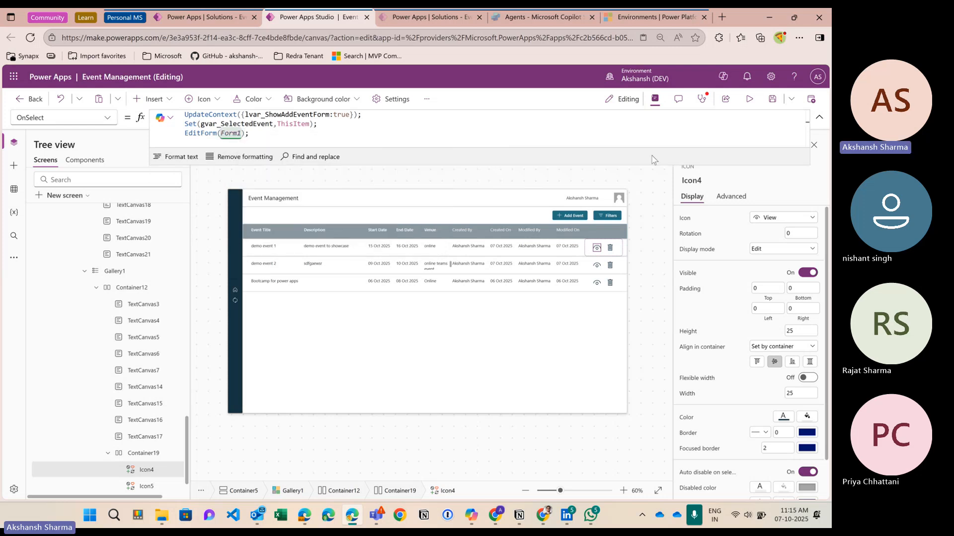
{"action": "left_click", "coordinate": [750, 99]}
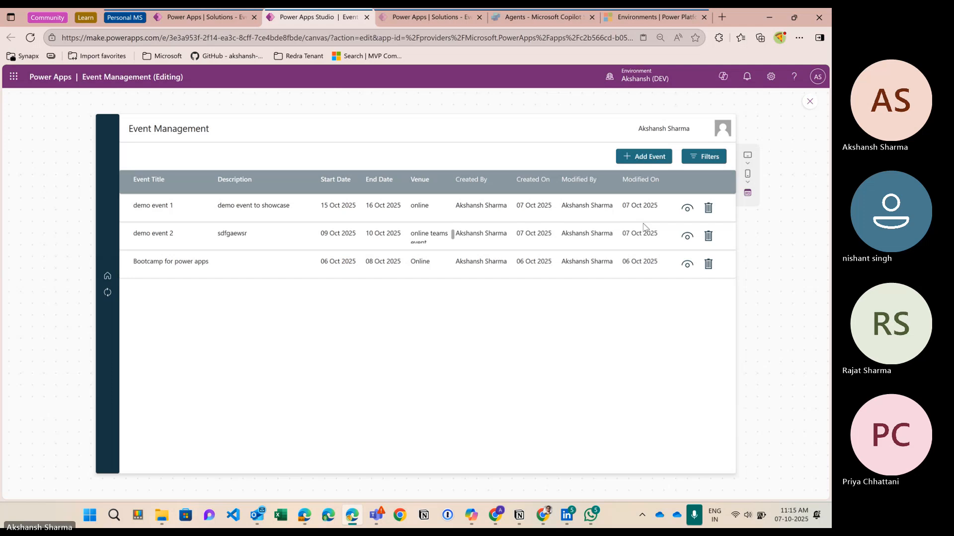
Step: Open and close demo event 1, Bootcamp for power apps, and demo event 2 in the form
{"action": "left_click", "coordinate": [684, 213]}
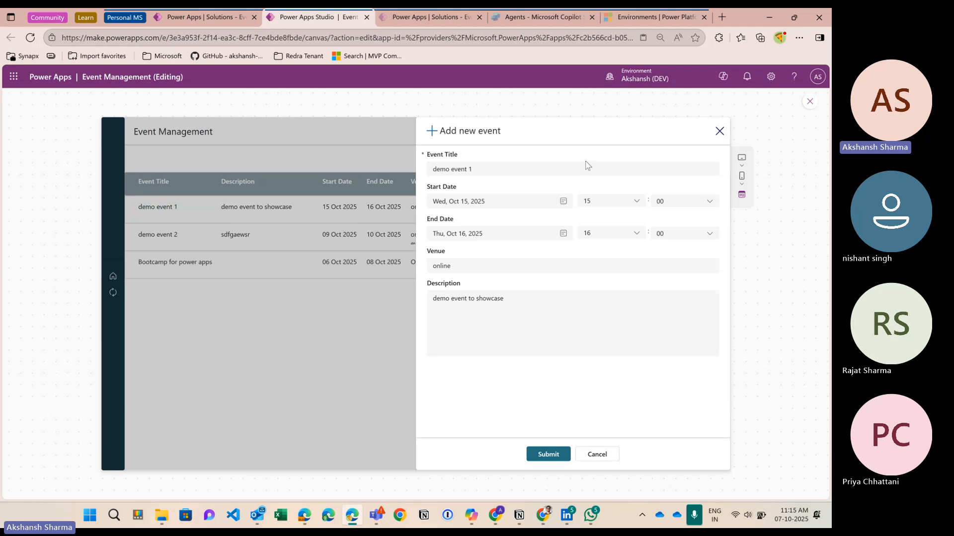
{"action": "left_click", "coordinate": [719, 132]}
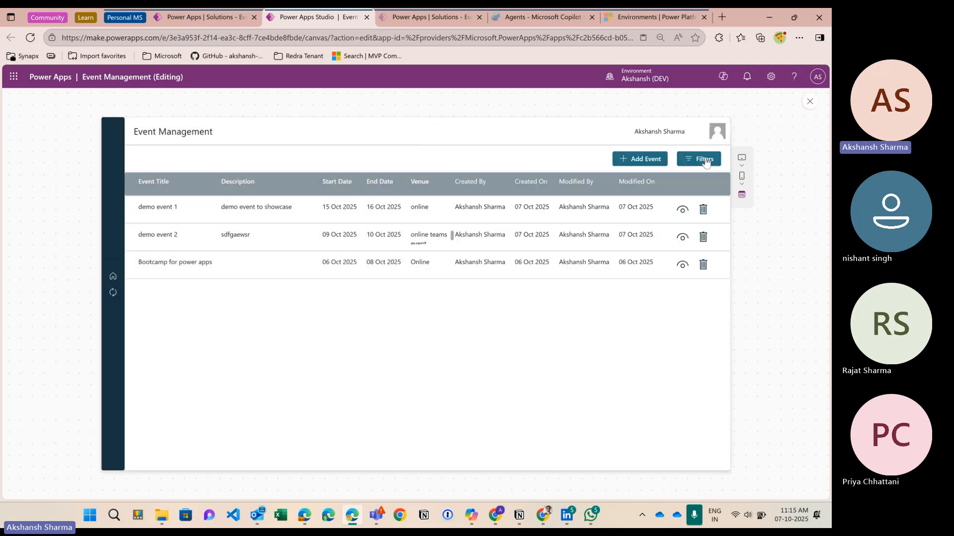
{"action": "left_click", "coordinate": [609, 278]}
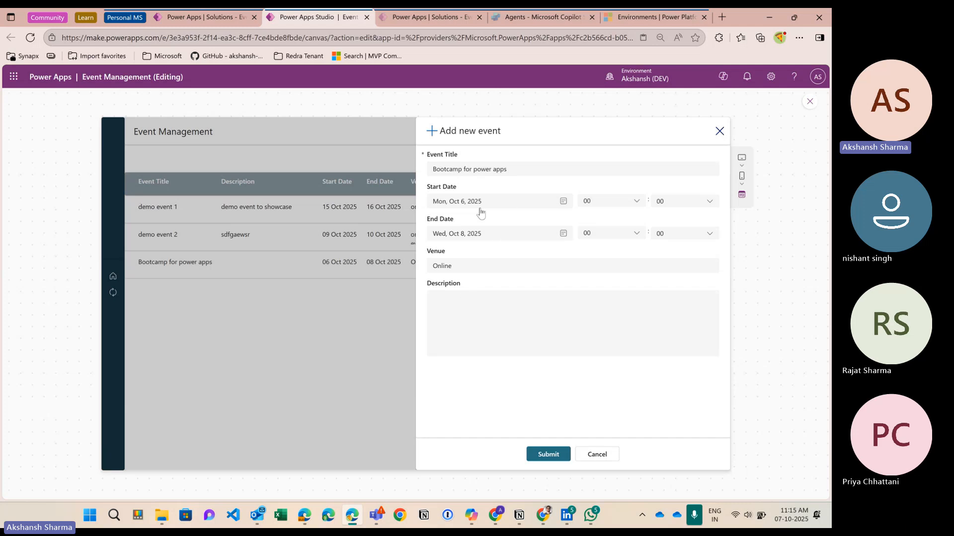
{"action": "left_click", "coordinate": [719, 131]}
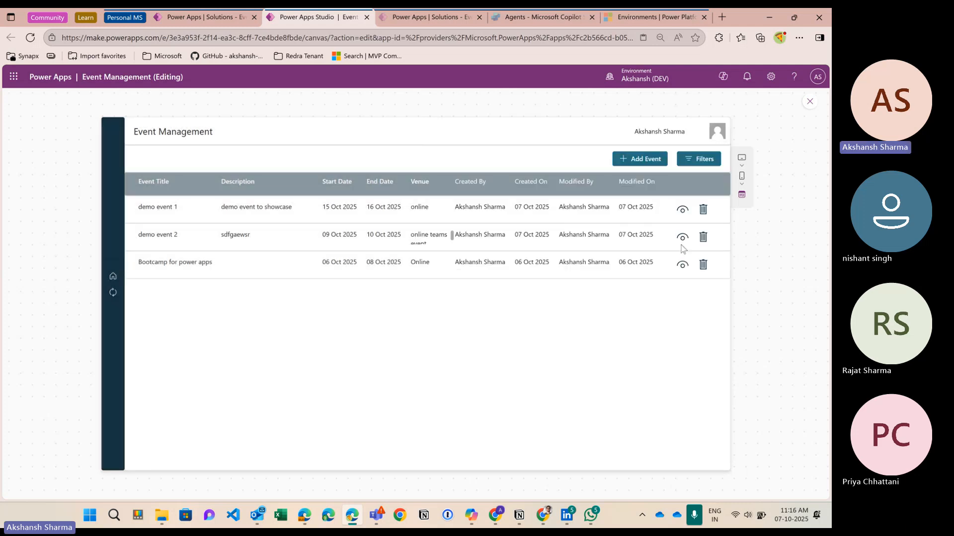
{"action": "left_click", "coordinate": [683, 238]}
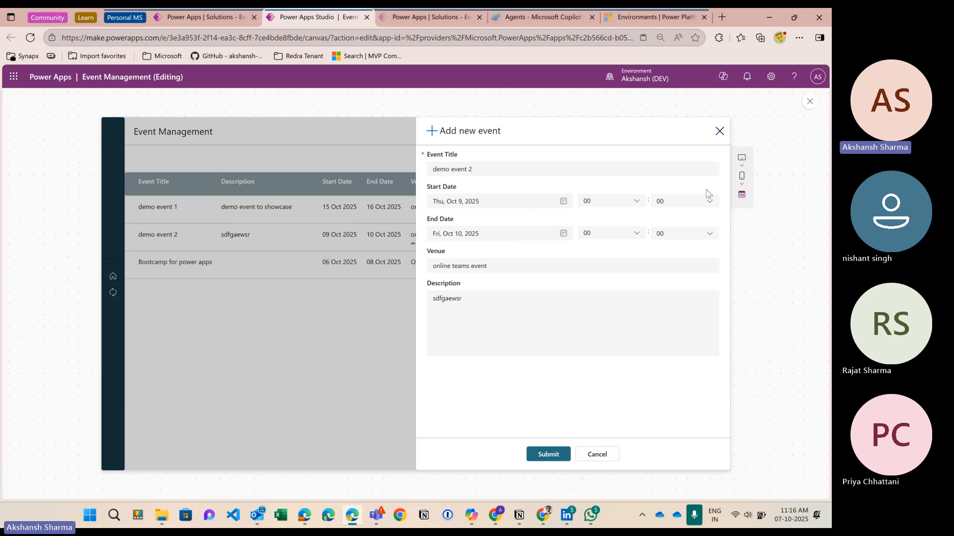
{"action": "left_click", "coordinate": [720, 132]}
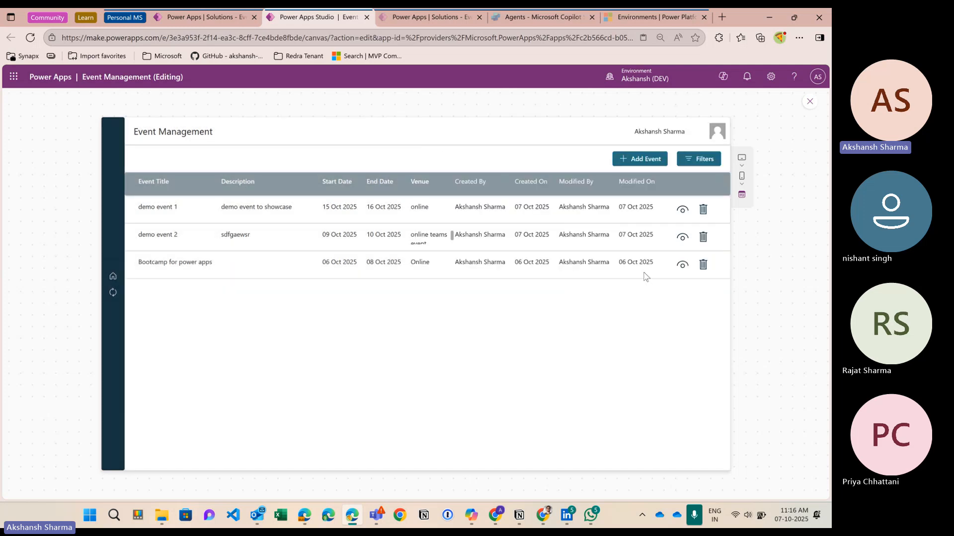
Step: Reopen Bootcamp for power apps, change its Description to 'updated using form', then select the Submit button
{"action": "left_click", "coordinate": [683, 267]}
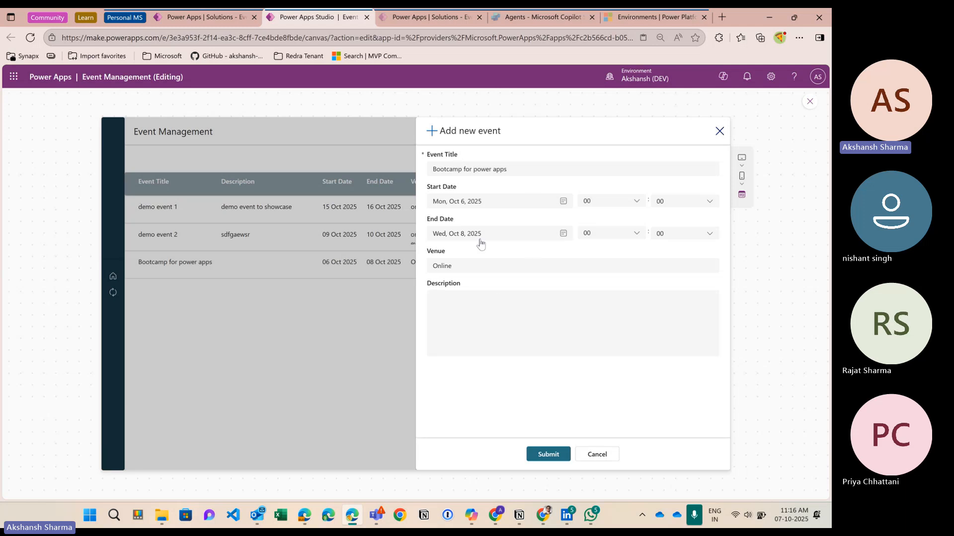
{"action": "left_click", "coordinate": [470, 324]}
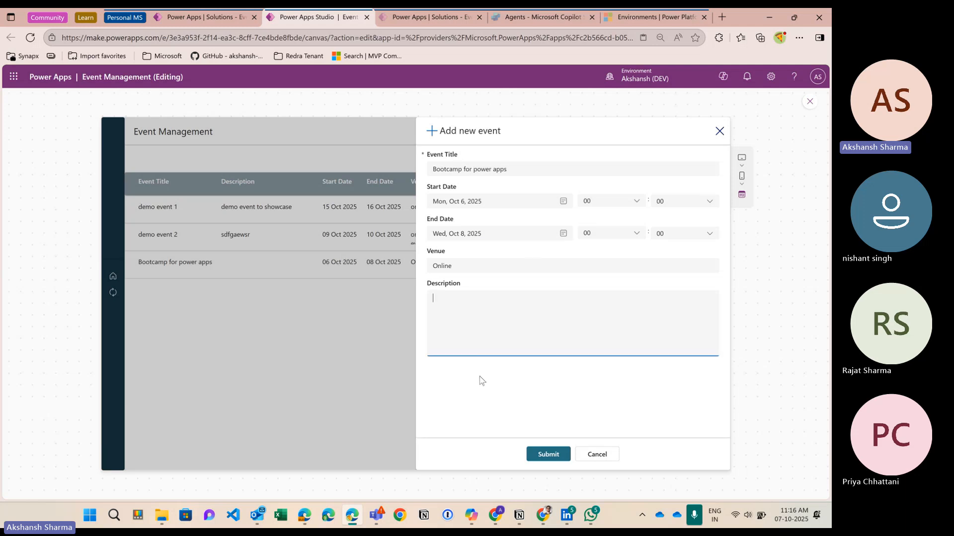
{"action": "type", "text": "updated usign"}
{"action": "key", "text": "BackSpace"}
{"action": "key", "text": "BackSpace"}
{"action": "key", "text": "BackSpace"}
{"action": "type", "text": "nf "}
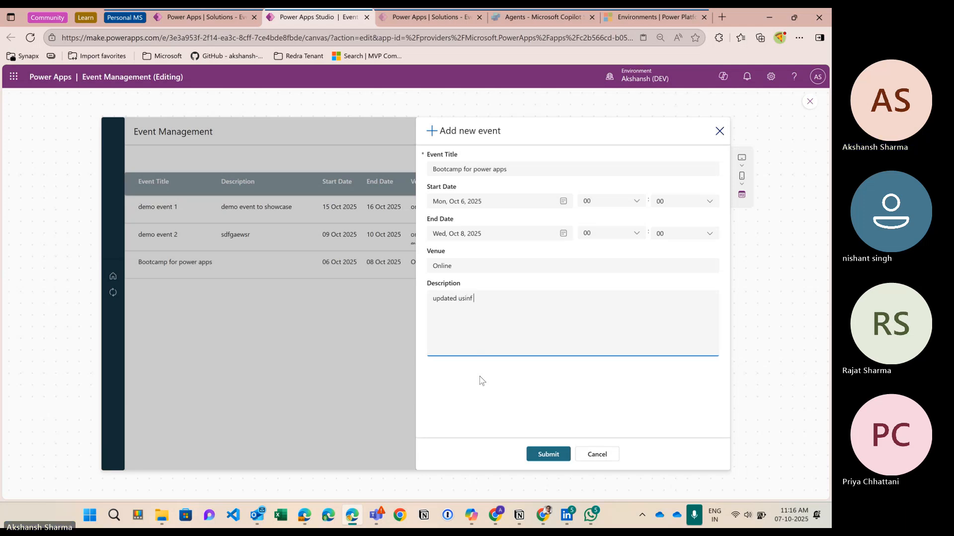
{"action": "type", "text": "f"}
{"action": "type", "text": "g form"}
{"action": "left_click", "coordinate": [490, 399]}
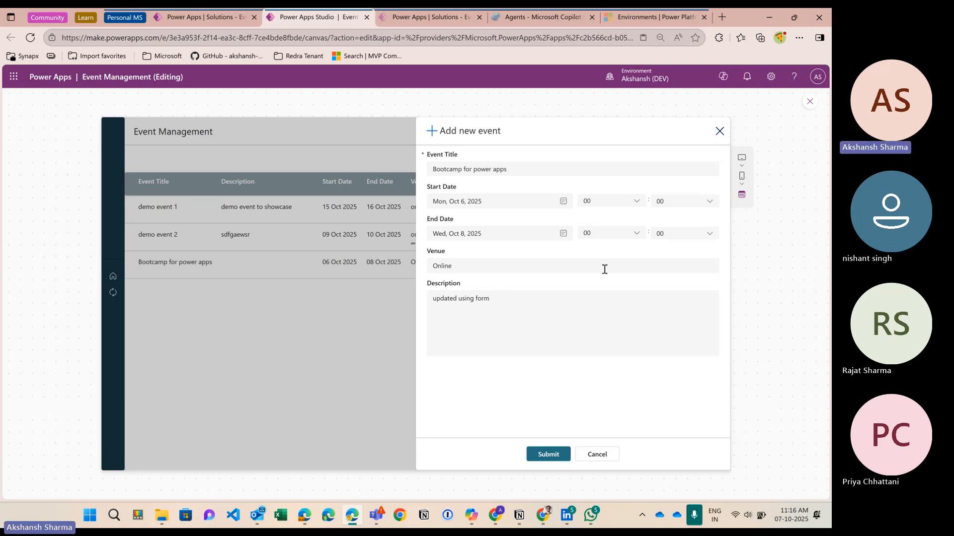
{"action": "left_click", "coordinate": [809, 102]}
{"action": "left_click", "coordinate": [511, 403]}
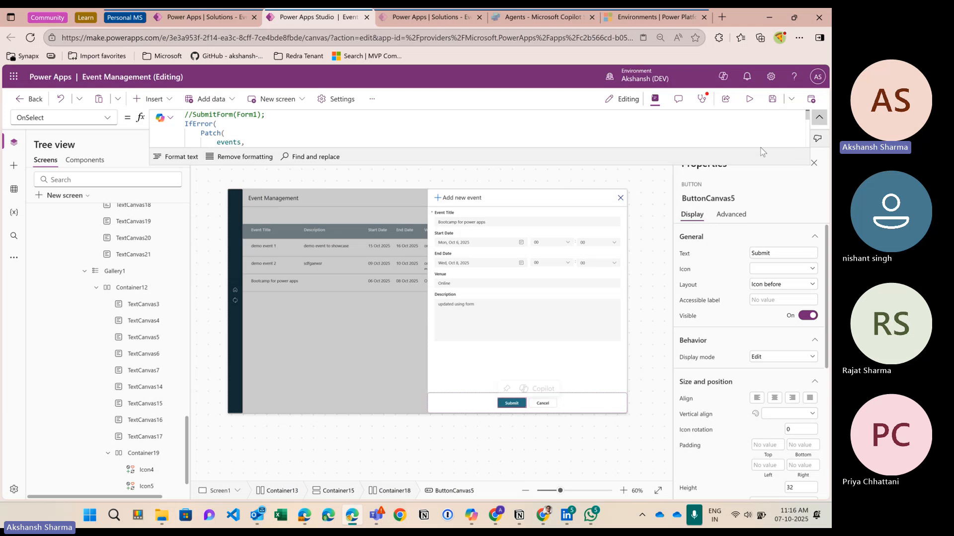
Step: Expand the formula editor and inspect the Patch's events and Defaults(events) arguments
{"action": "left_click_drag", "start_coordinate": [642, 166], "coordinate": [634, 415]}
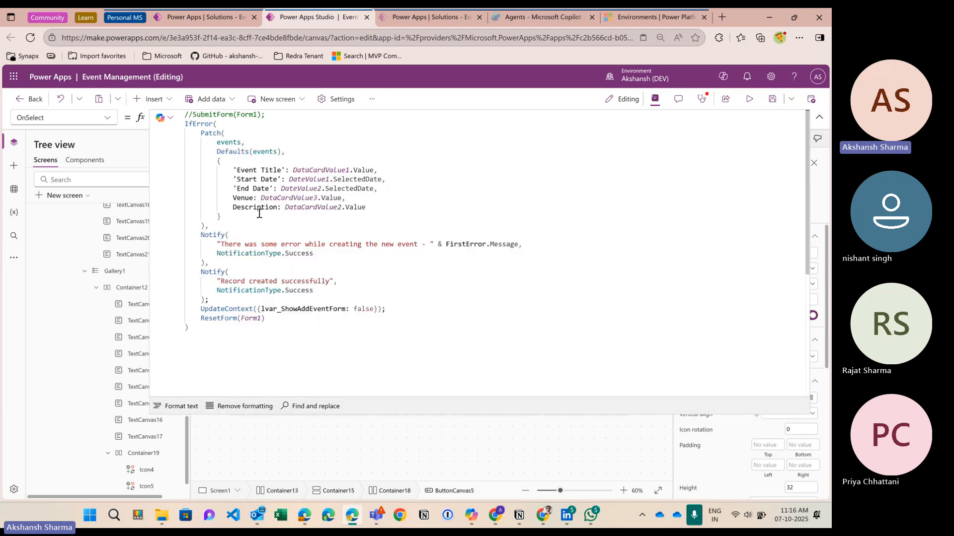
{"action": "left_click", "coordinate": [231, 133]}
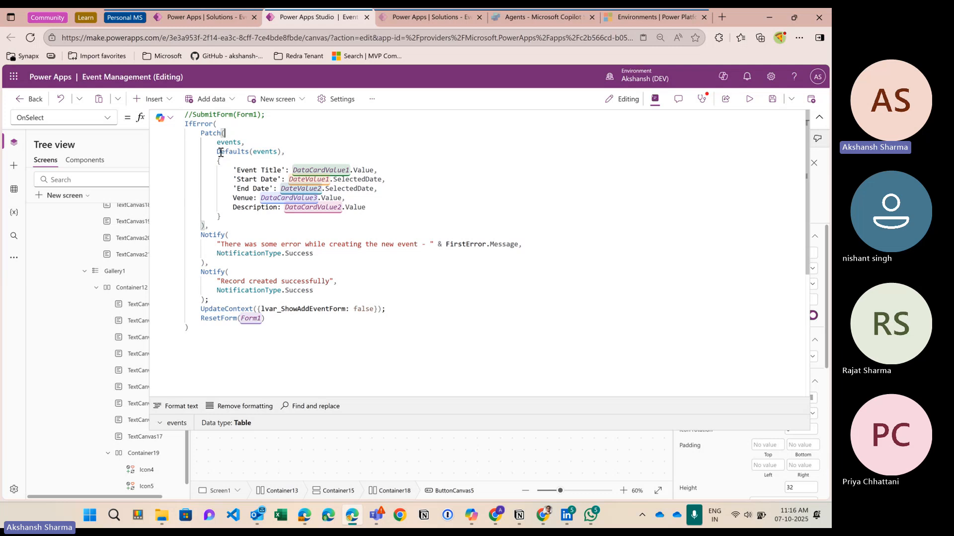
{"action": "left_click_drag", "start_coordinate": [218, 152], "coordinate": [282, 152]}
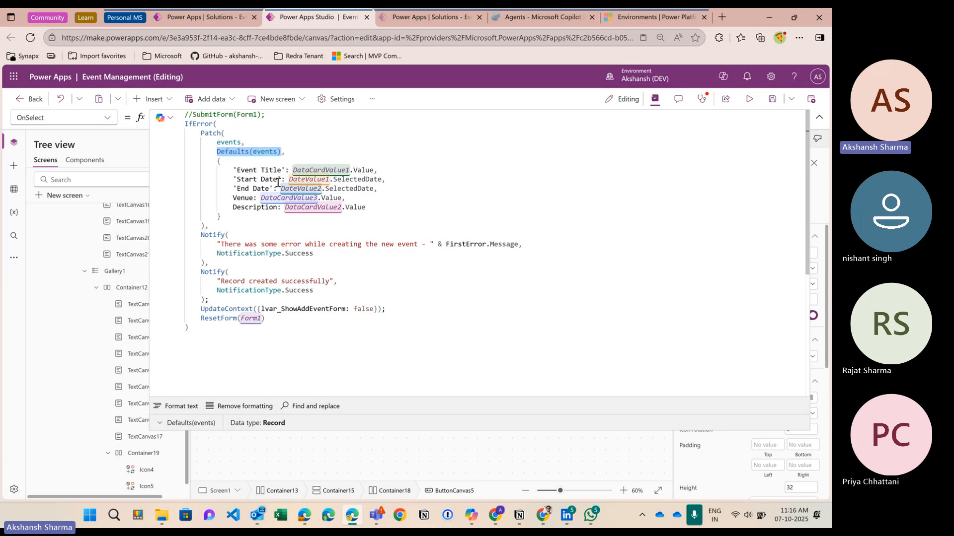
{"action": "left_click", "coordinate": [226, 133]}
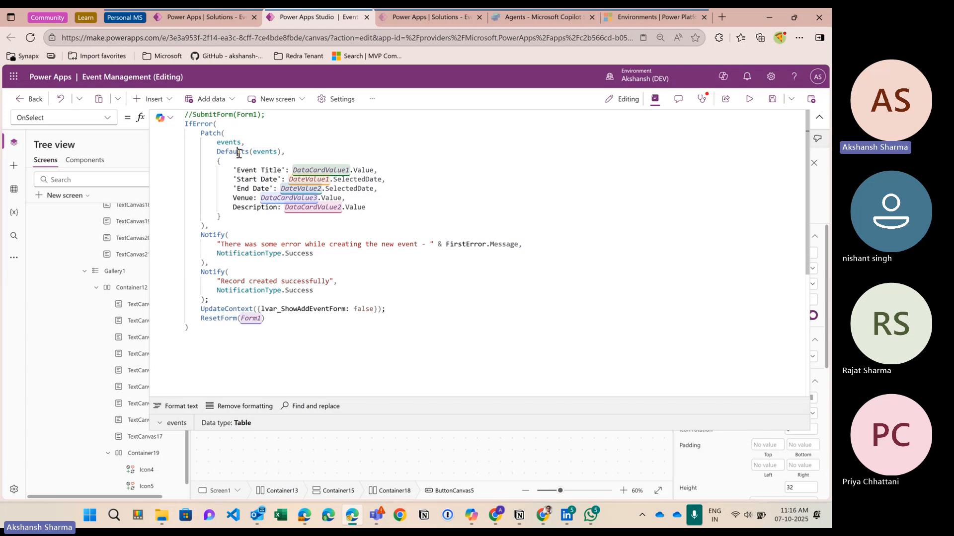
{"action": "double_click", "coordinate": [239, 151]}
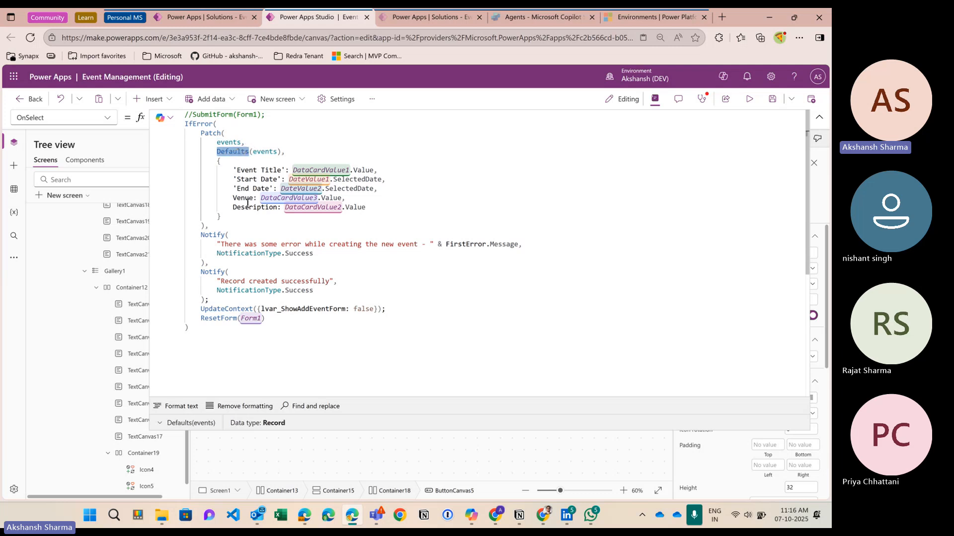
{"action": "left_click", "coordinate": [221, 161]}
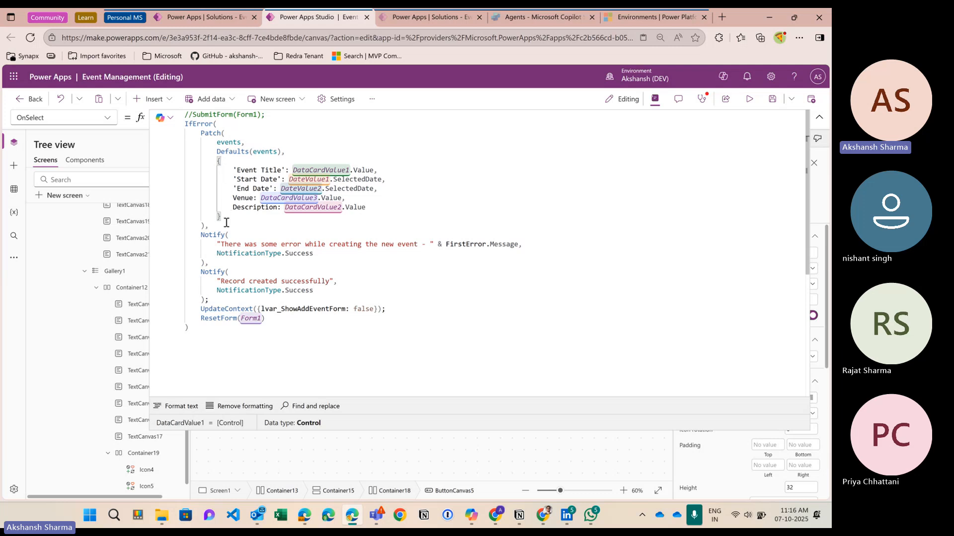
{"action": "left_click", "coordinate": [220, 153]}
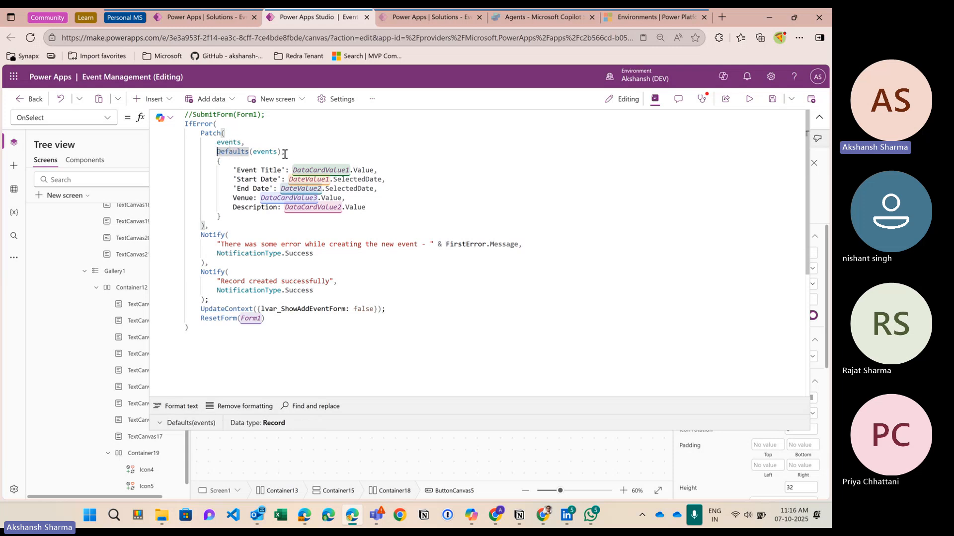
{"action": "left_click_drag", "start_coordinate": [280, 152], "coordinate": [223, 156]}
{"action": "left_click", "coordinate": [217, 153]}
Step: Start an If on a new line testing Form1.Mode = FormMode.Edit
{"action": "left_click", "coordinate": [263, 146]}
{"action": "key", "text": "Return"}
{"action": "type", "text": "If("}
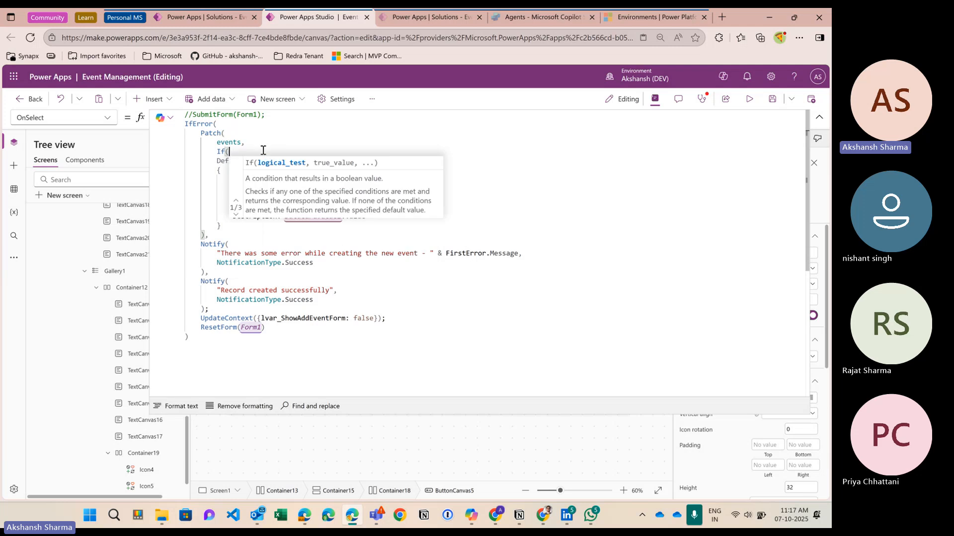
{"action": "type", "text": "Form1"}
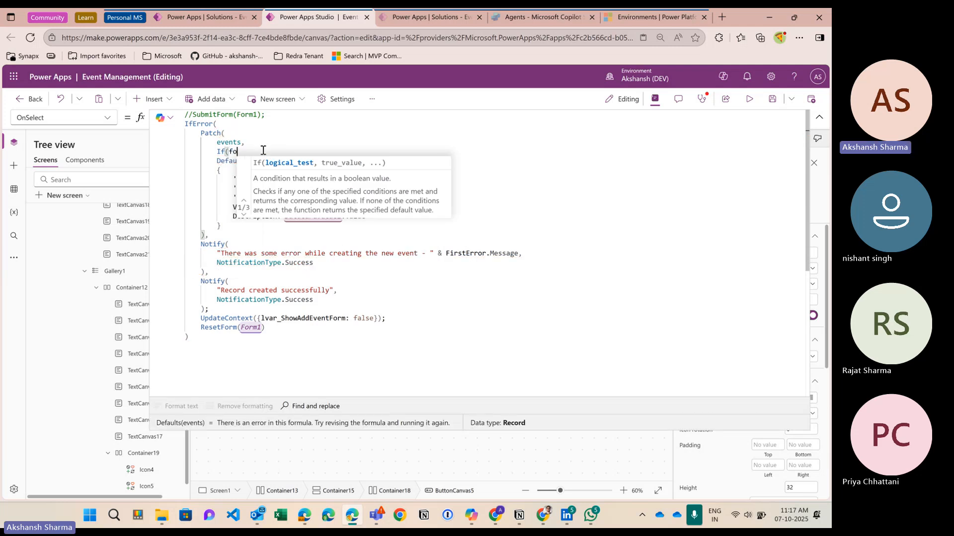
{"action": "type", "text": ".mo"}
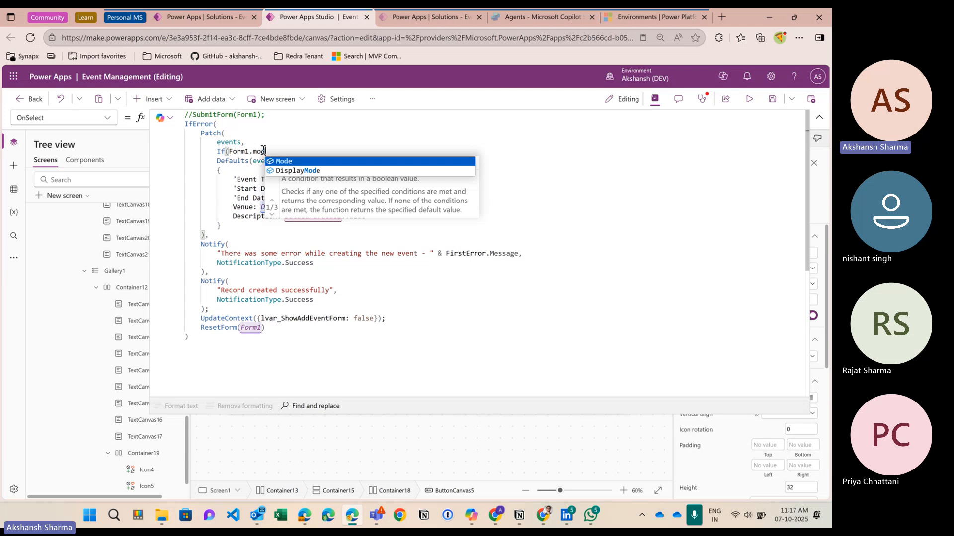
{"action": "key", "text": "Tab"}
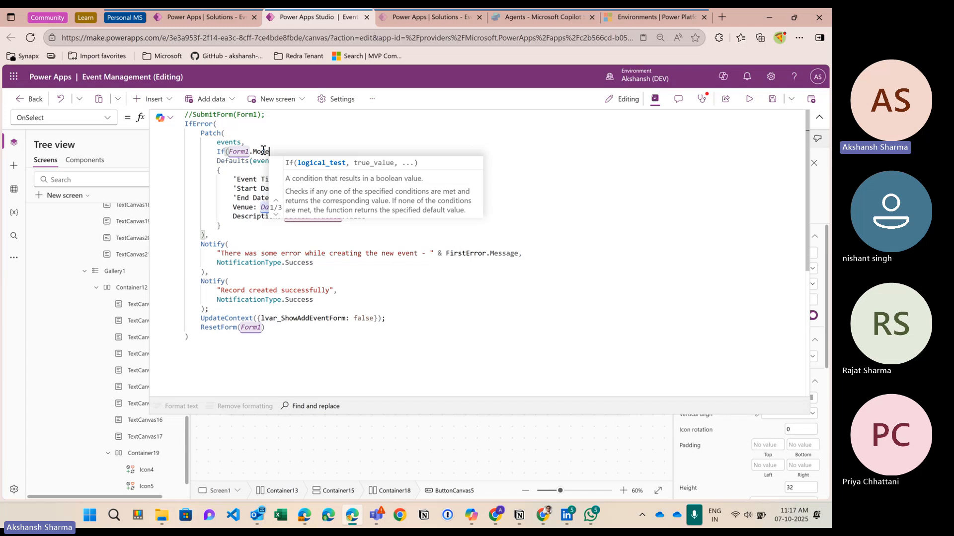
{"action": "type", "text": "= formmod"}
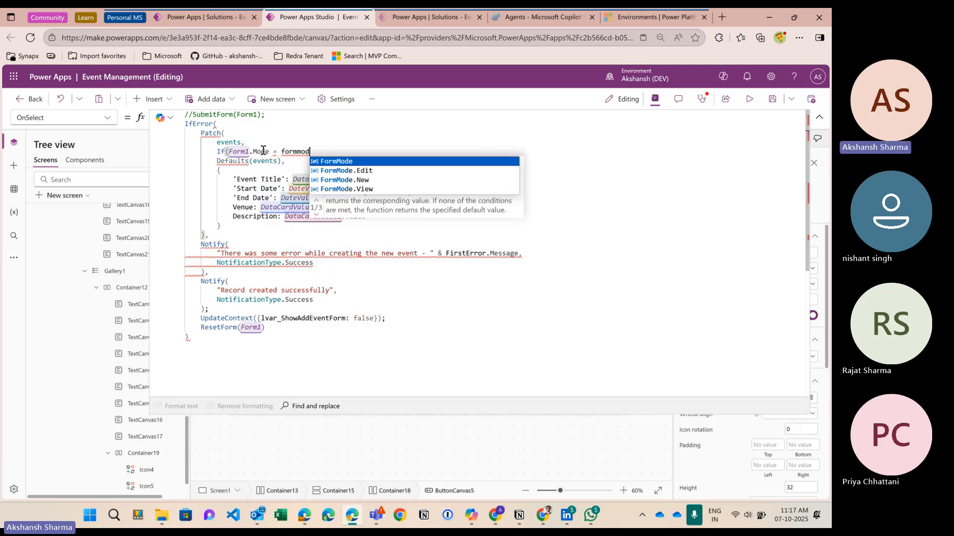
{"action": "key", "text": "Down"}
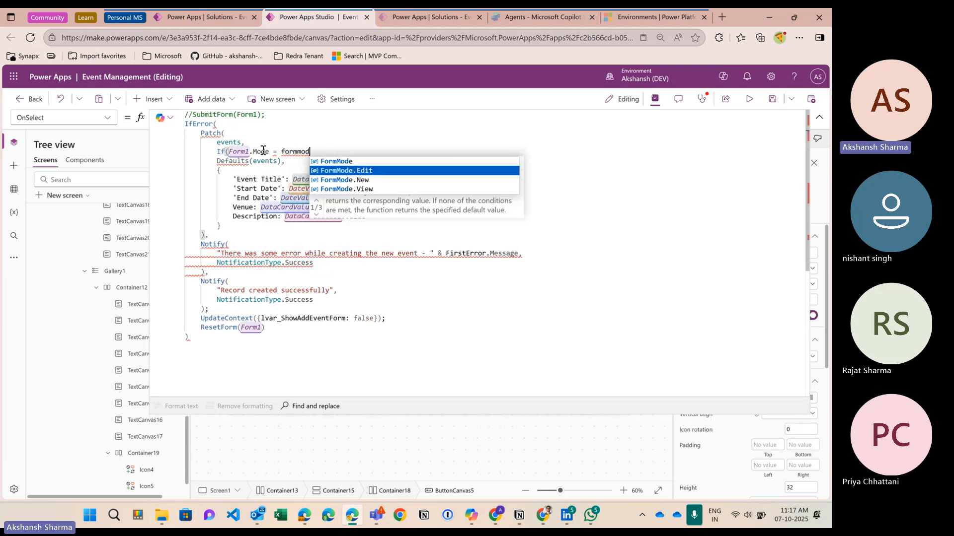
{"action": "key", "text": "Tab"}
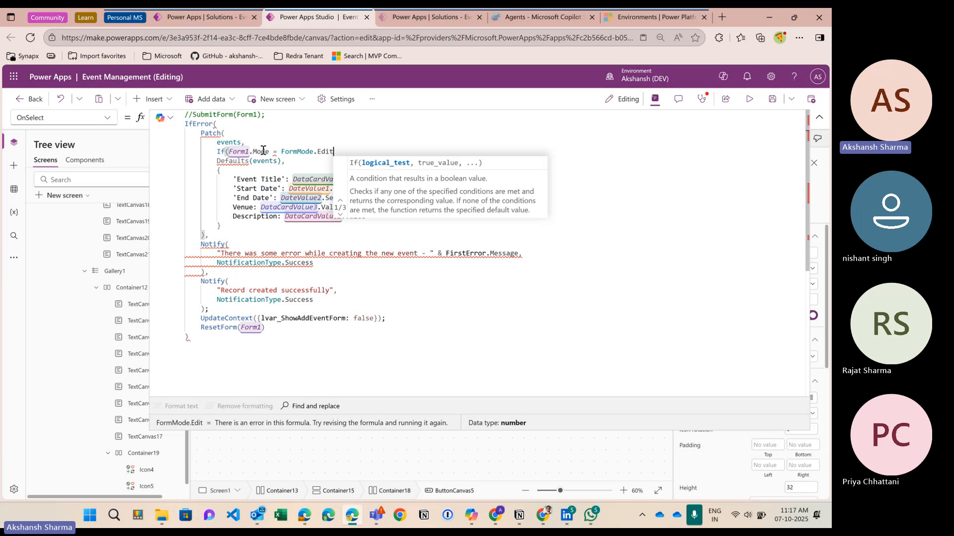
Step: Add LookUp(events, events = gvar_SelectedEvent.events) as the edit branch and close the If after Defaults(events)
{"action": "type", "text": ","}
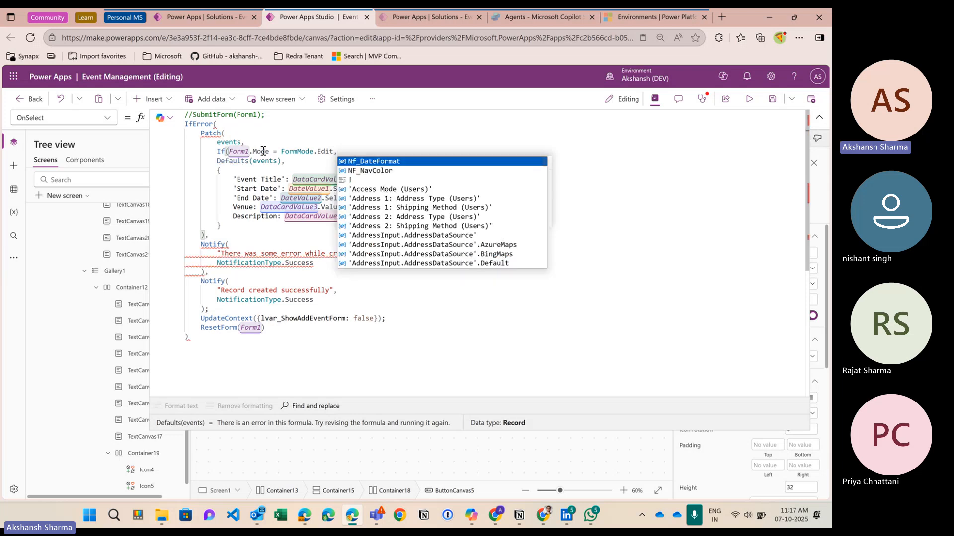
{"action": "type", "text": " LookUp("}
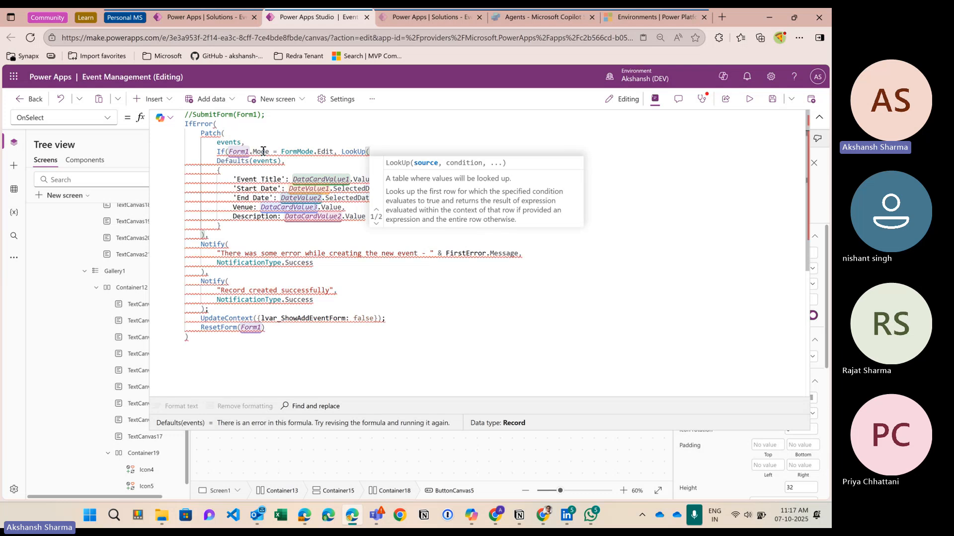
{"action": "type", "text": "events."}
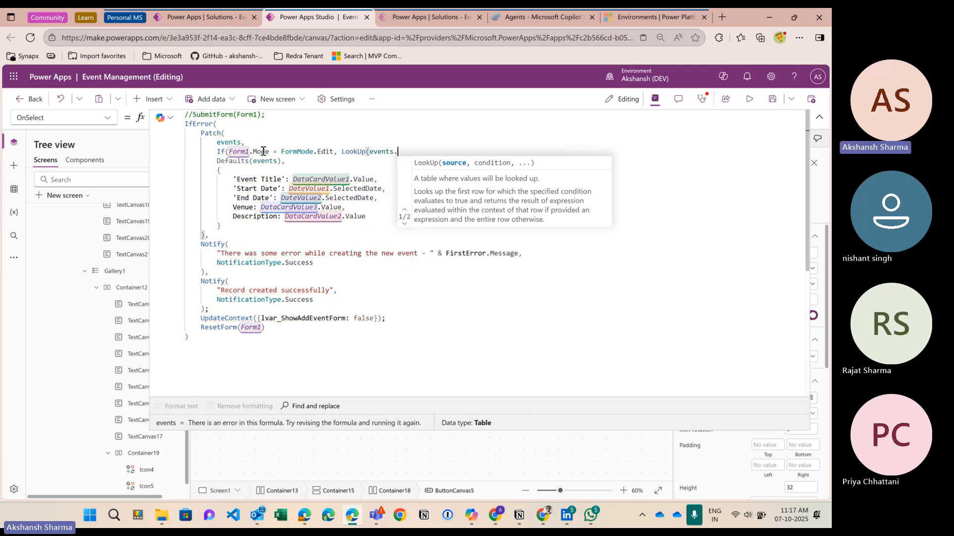
{"action": "key", "text": "BackSpace"}
{"action": "type", "text": ",eve"}
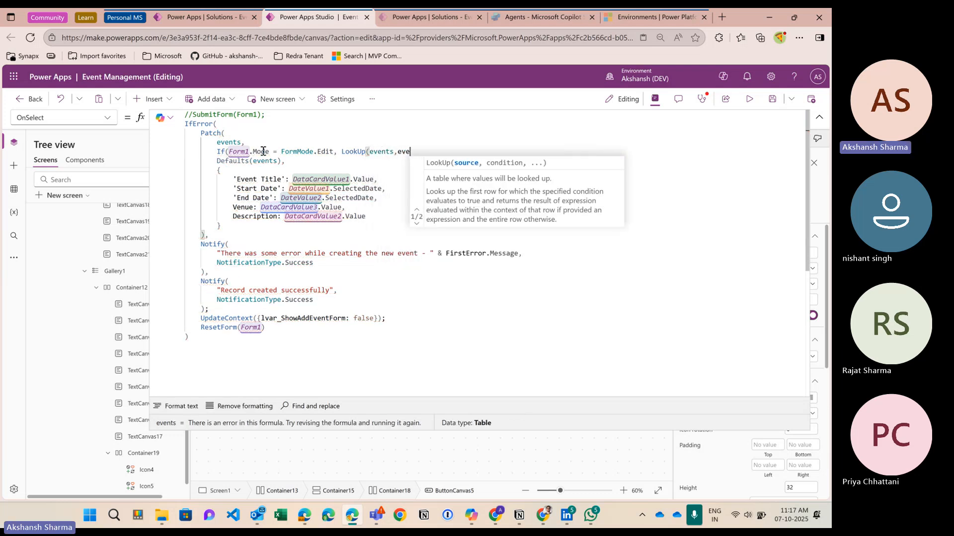
{"action": "type", "text": "n"}
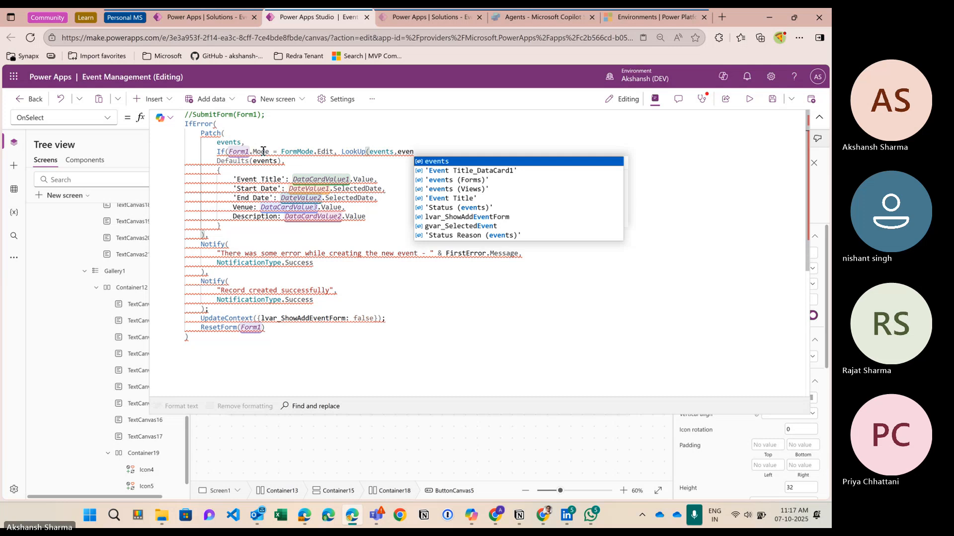
{"action": "key", "text": "Tab"}
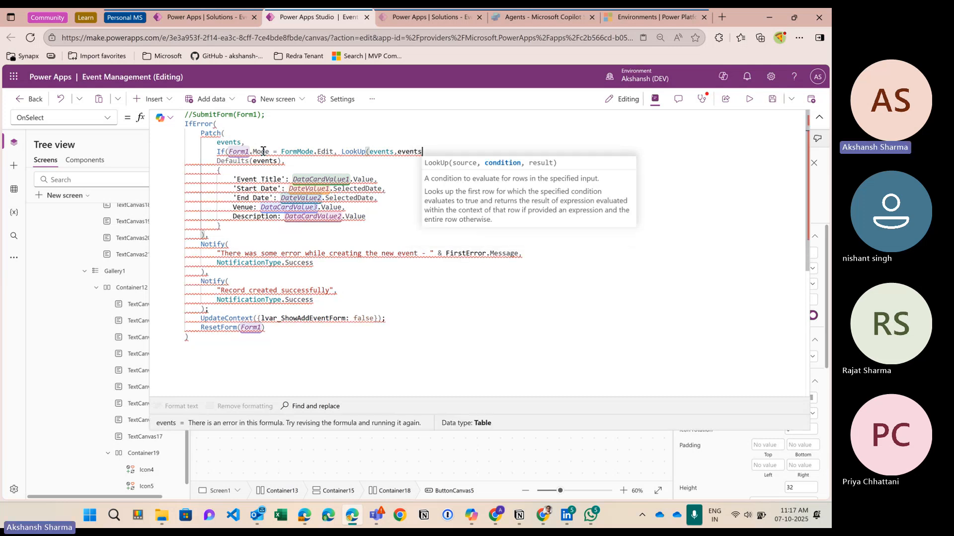
{"action": "type", "text": "= "}
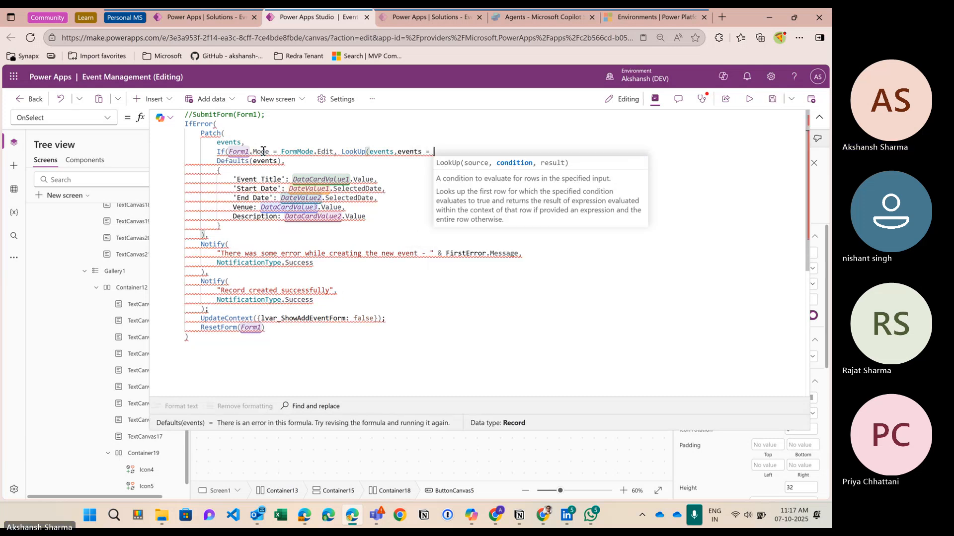
{"action": "type", "text": "gvar"}
{"action": "key", "text": "Tab"}
{"action": "type", "text": "."}
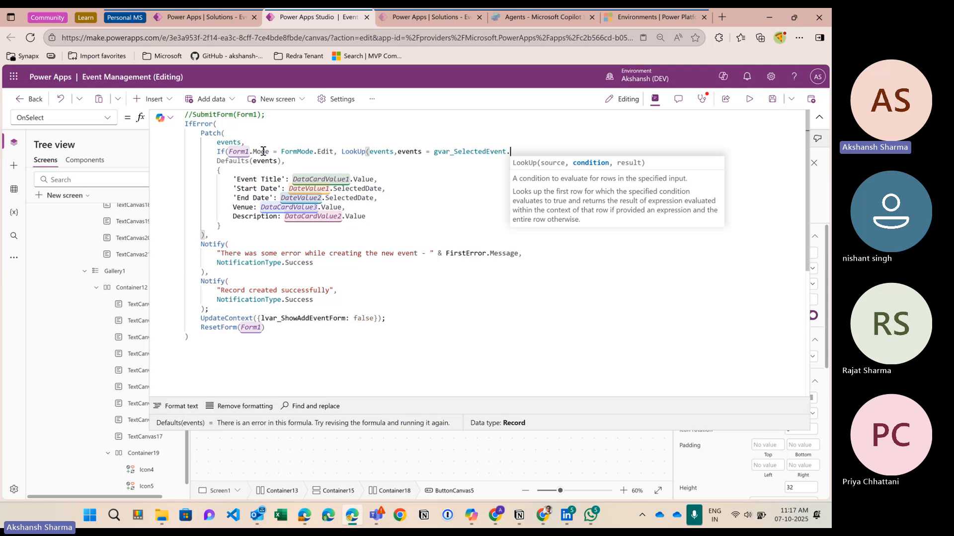
{"action": "type", "text": "events"}
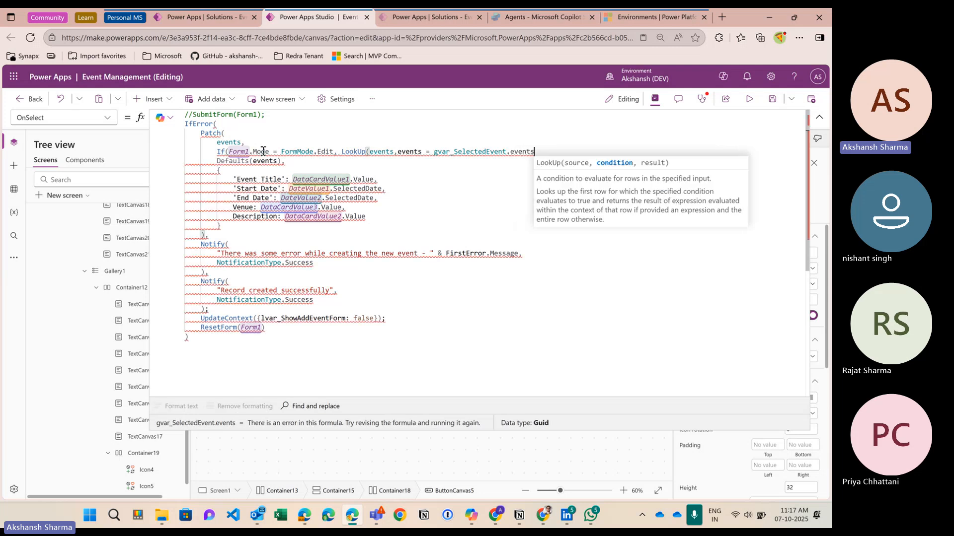
{"action": "type", "text": "),"}
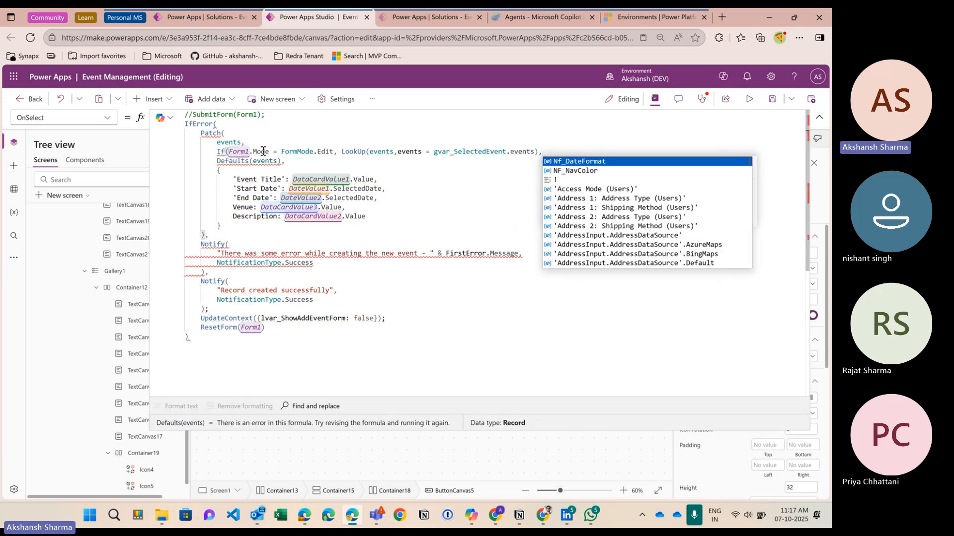
{"action": "left_click", "coordinate": [282, 161]}
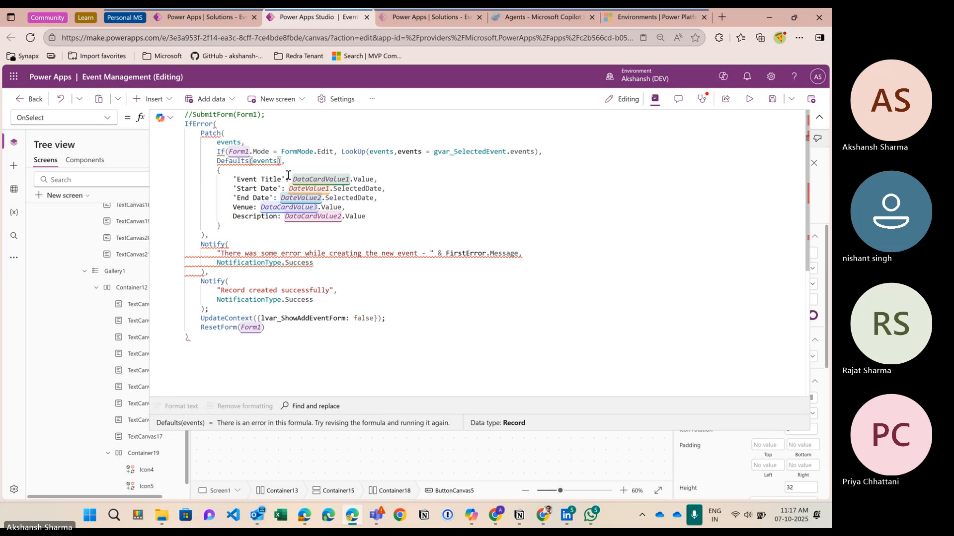
{"action": "type", "text": ")"}
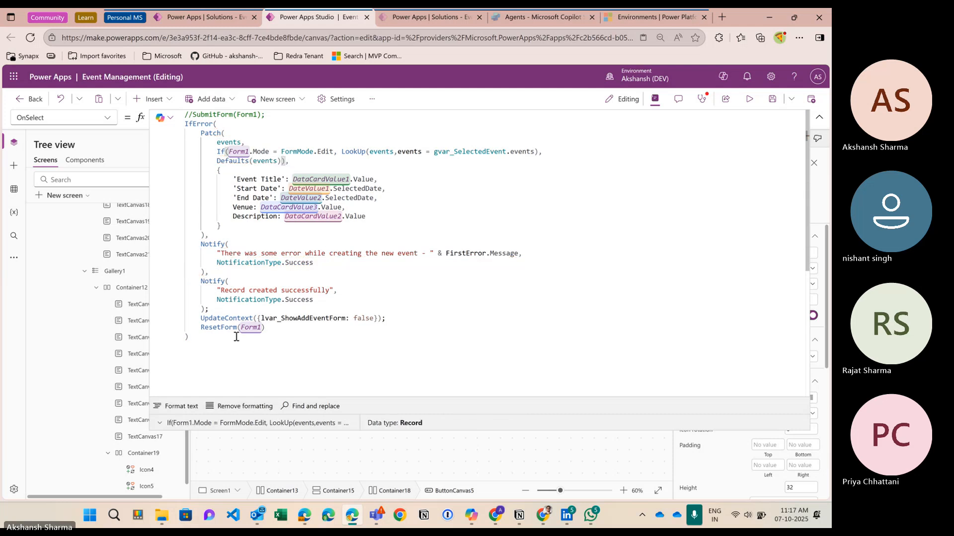
Step: Format the formula text, inspect the If condition, and insert a blank line above Form1.Mode = FormMode.Edit
{"action": "left_click", "coordinate": [183, 406]}
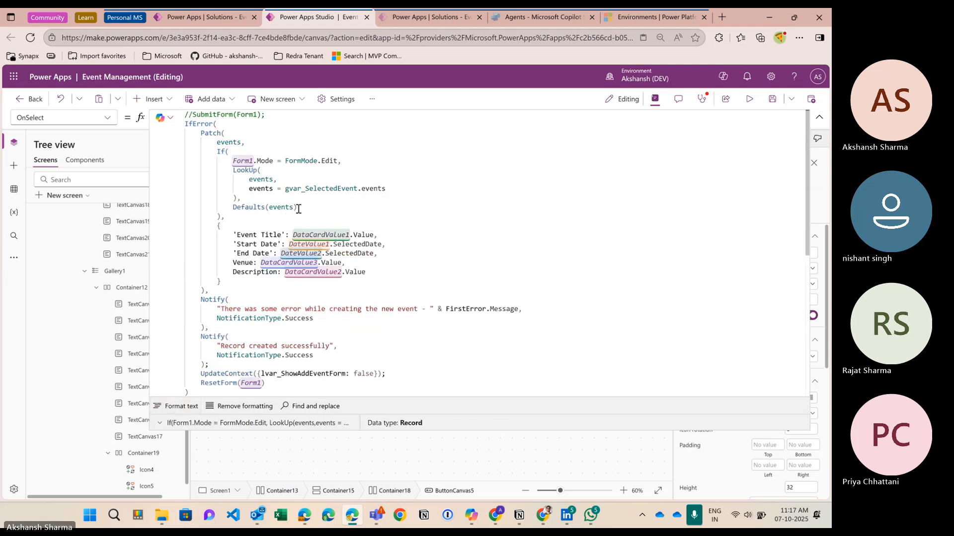
{"action": "left_click", "coordinate": [249, 151]}
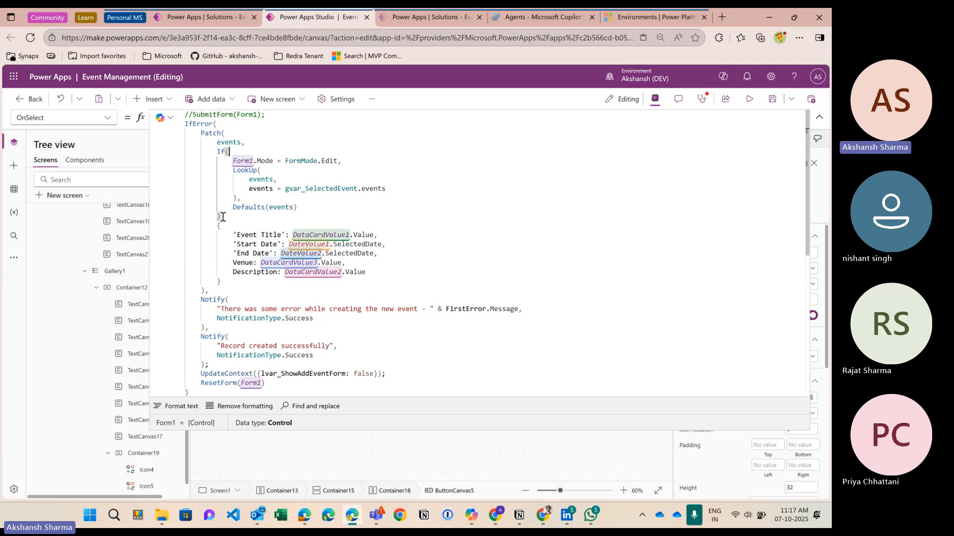
{"action": "left_click_drag", "start_coordinate": [223, 217], "coordinate": [220, 151]}
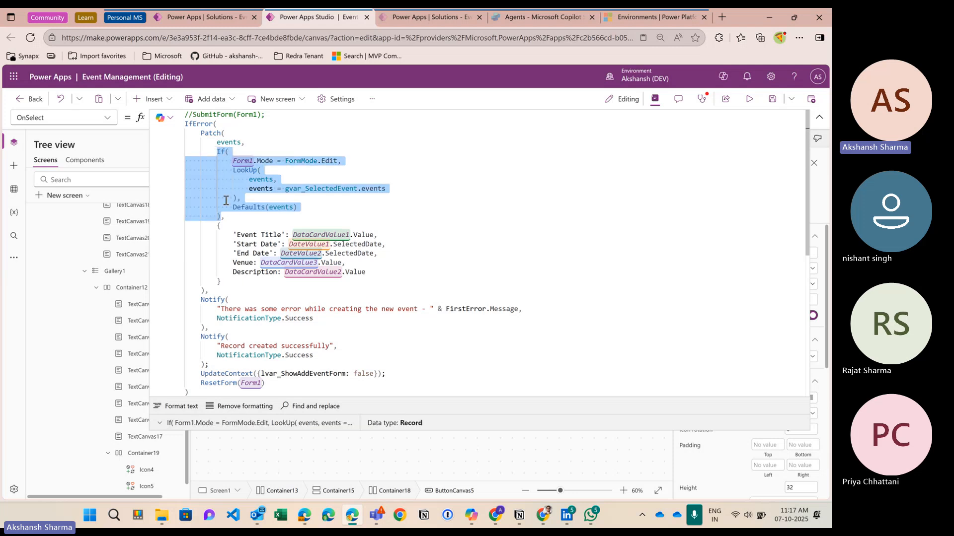
{"action": "left_click", "coordinate": [221, 217]}
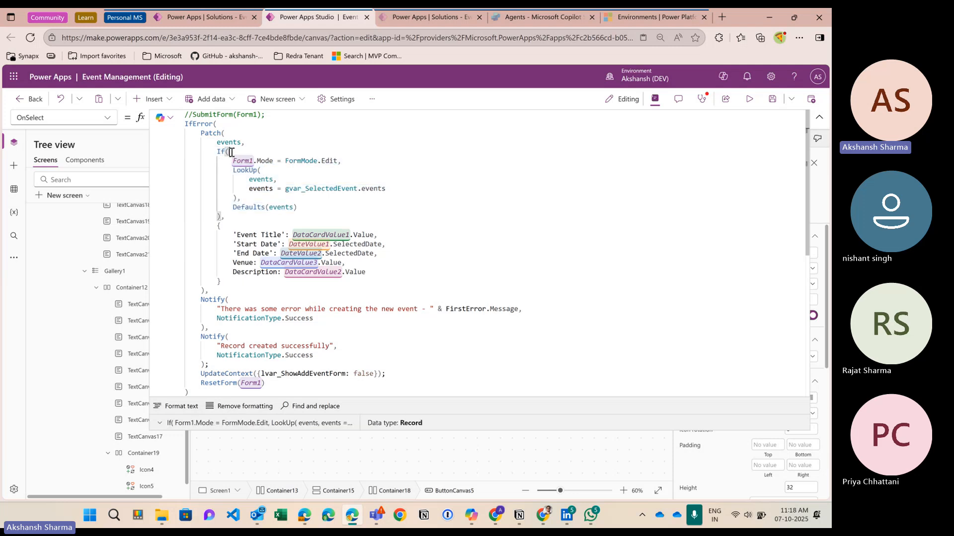
{"action": "left_click", "coordinate": [245, 162]}
{"action": "left_click_drag", "start_coordinate": [254, 161], "coordinate": [338, 162]}
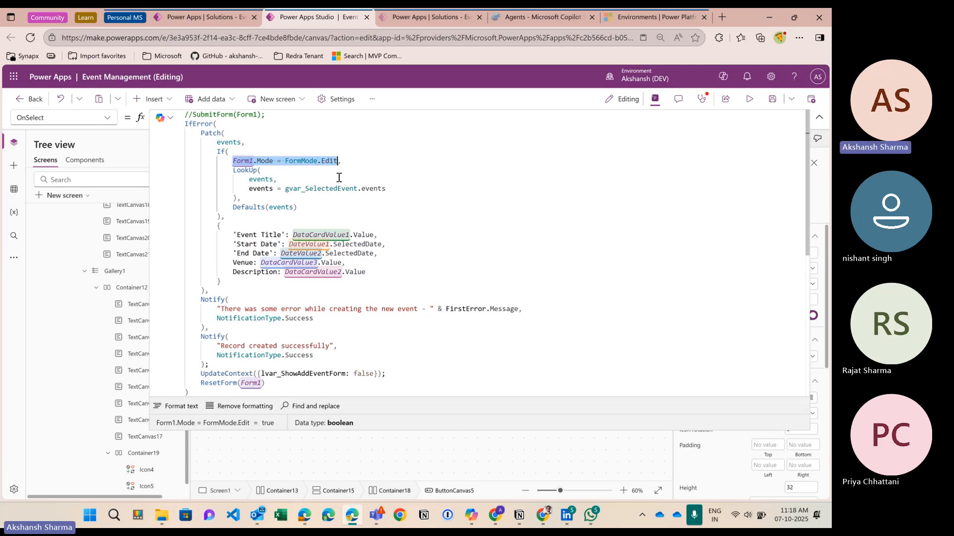
{"action": "left_click", "coordinate": [341, 162]}
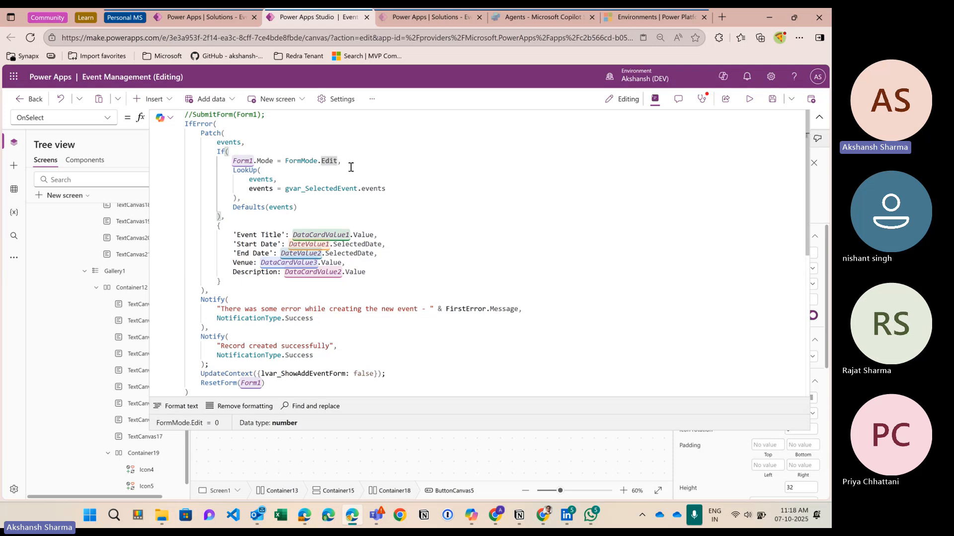
{"action": "key", "text": "Home"}
{"action": "key", "text": "Return"}
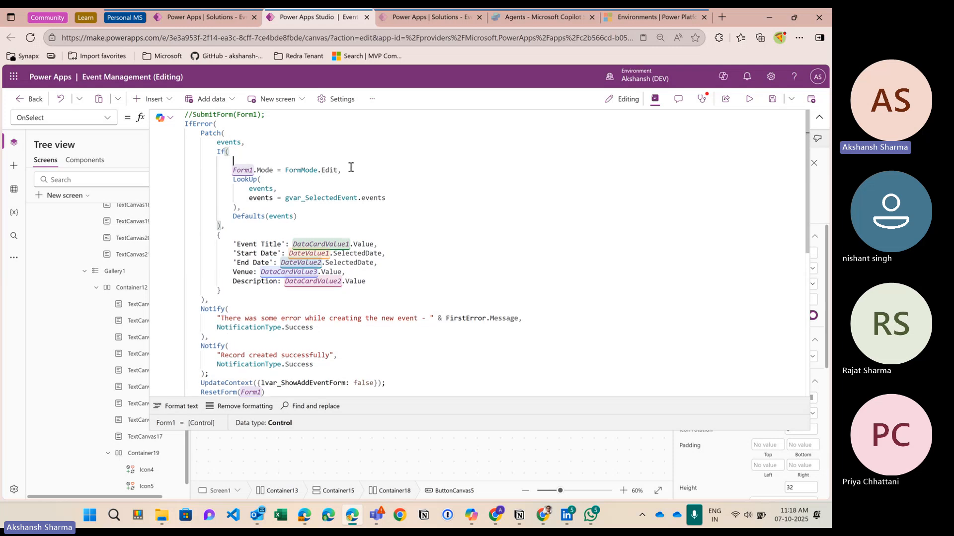
Step: Write the comment '//This condition will check if user is trying to create a new record or modify the existing one'
{"action": "type", "text": "//"}
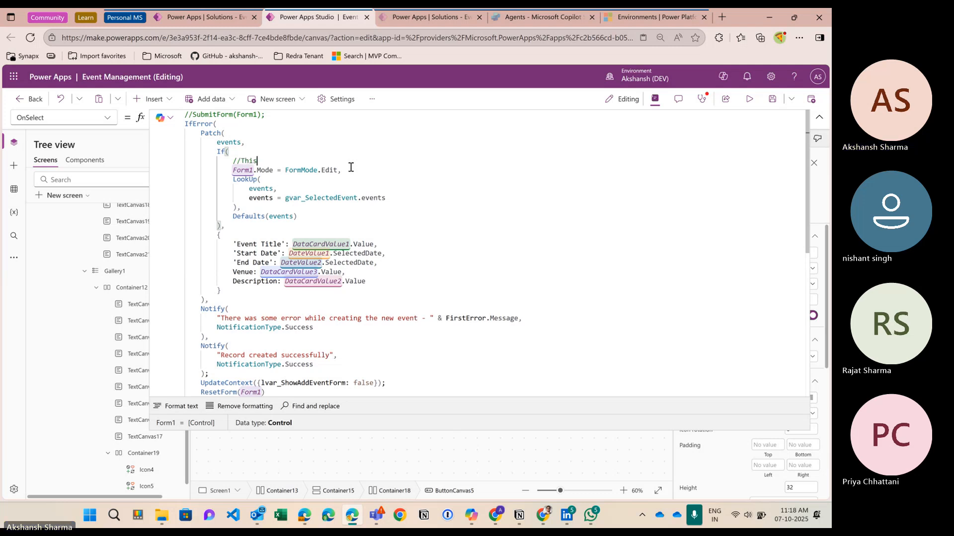
{"action": "type", "text": "This condi"}
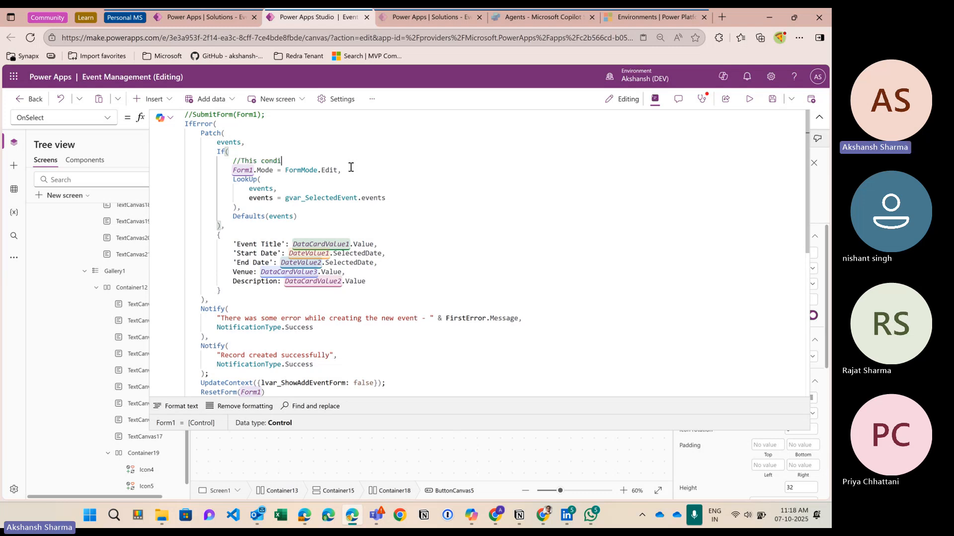
{"action": "type", "text": "tion wi"}
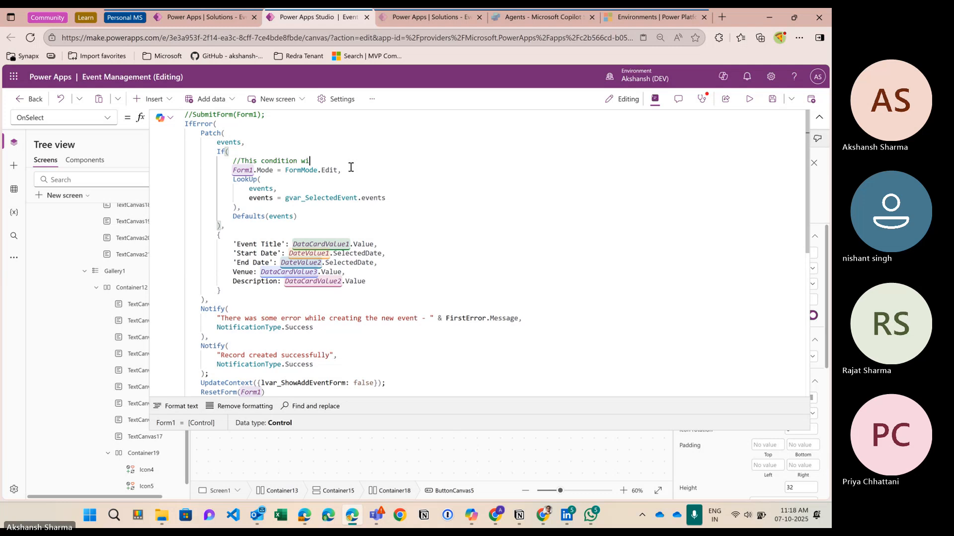
{"action": "type", "text": "ll check if "}
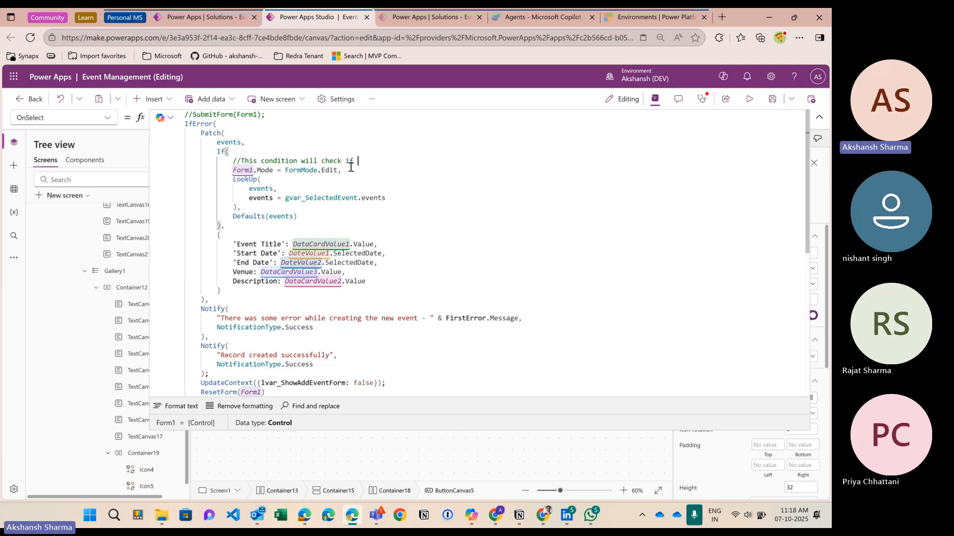
{"action": "type", "text": "us"}
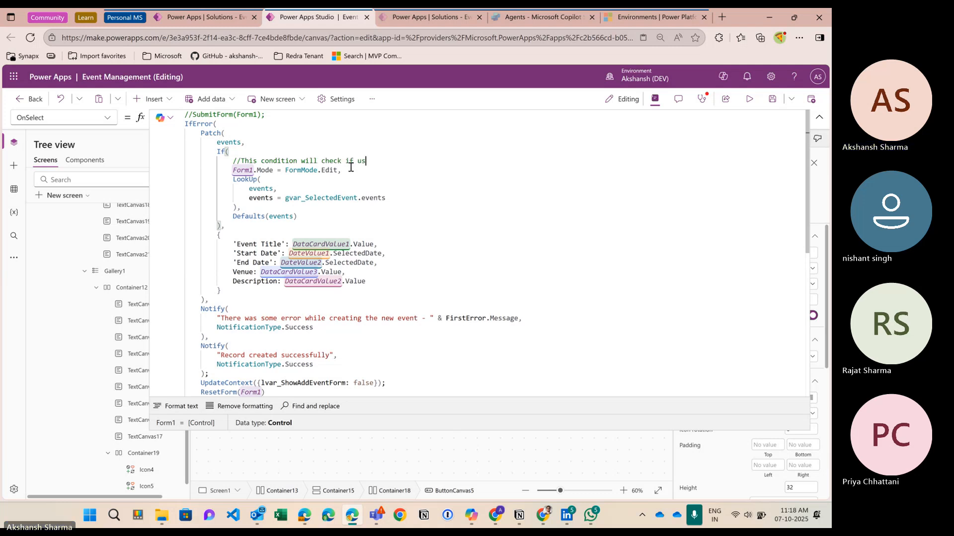
{"action": "type", "text": "er is trying"}
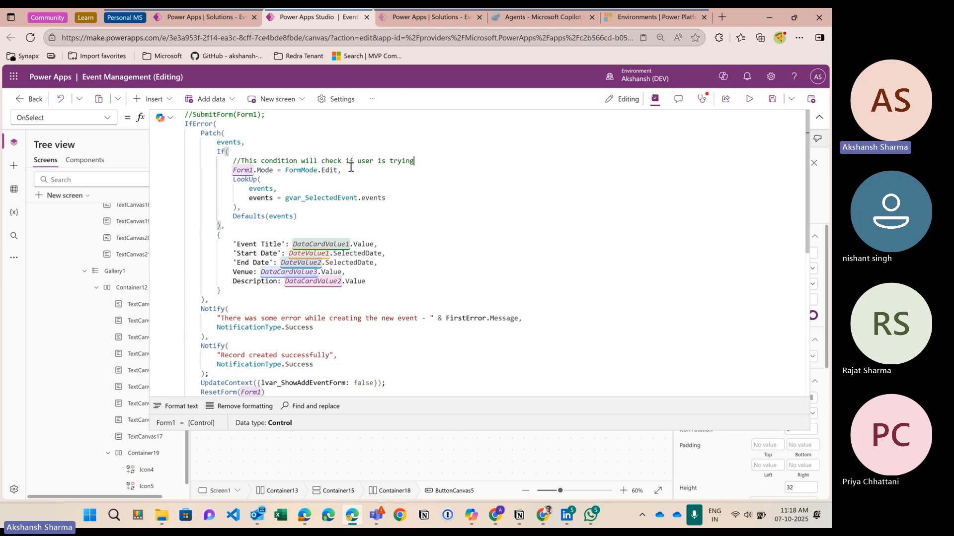
{"action": "type", "text": " to create a new reco"}
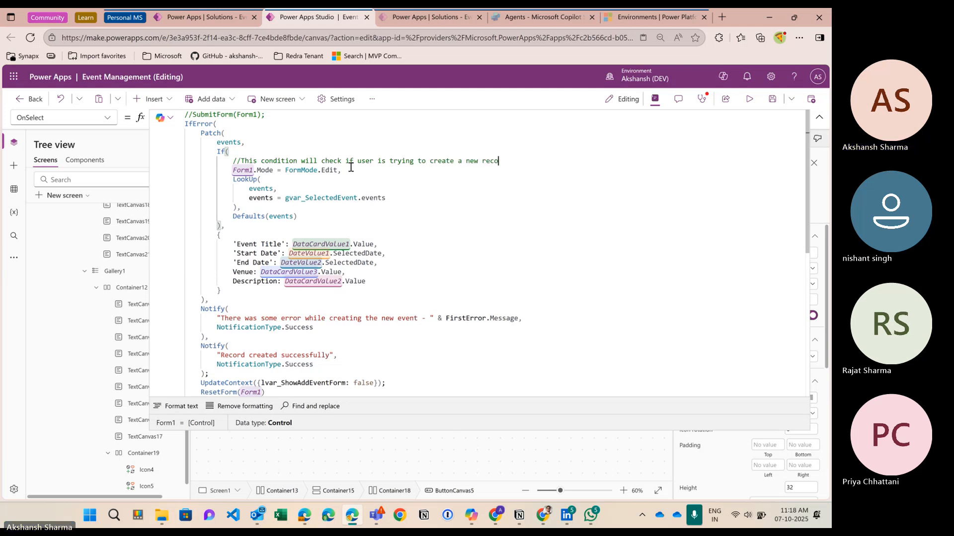
{"action": "type", "text": "rd or modify the existing one"}
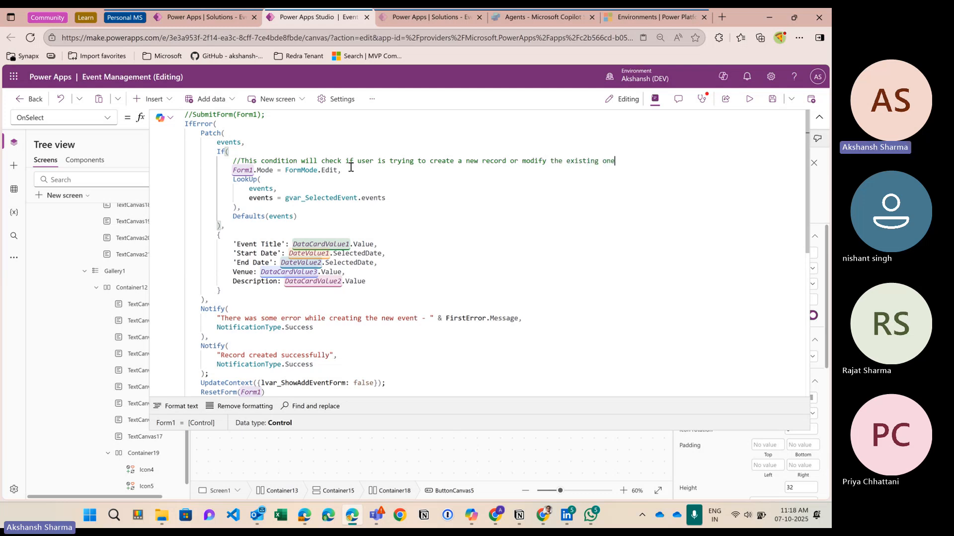
{"action": "left_click", "coordinate": [276, 181]}
{"action": "left_click", "coordinate": [275, 186]}
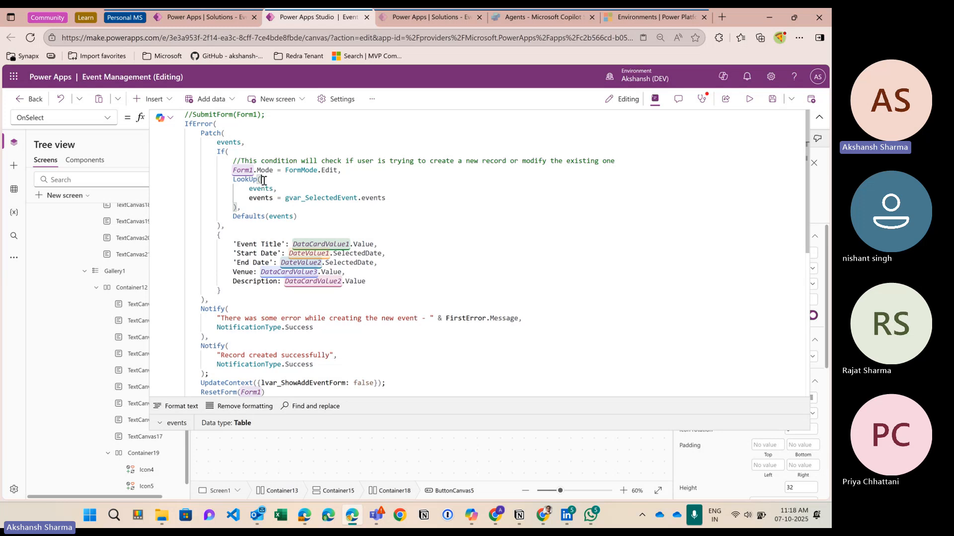
{"action": "left_click", "coordinate": [324, 198]}
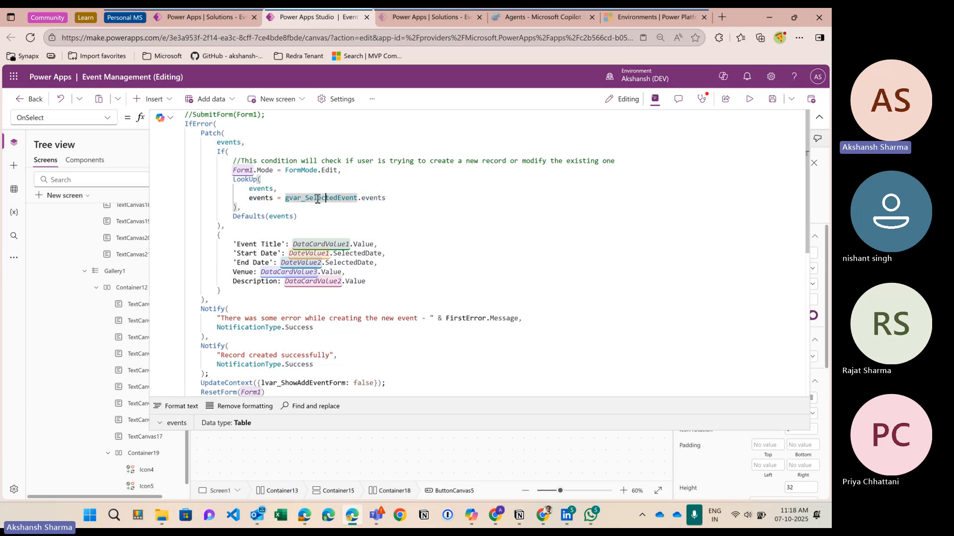
{"action": "double_click", "coordinate": [266, 189]}
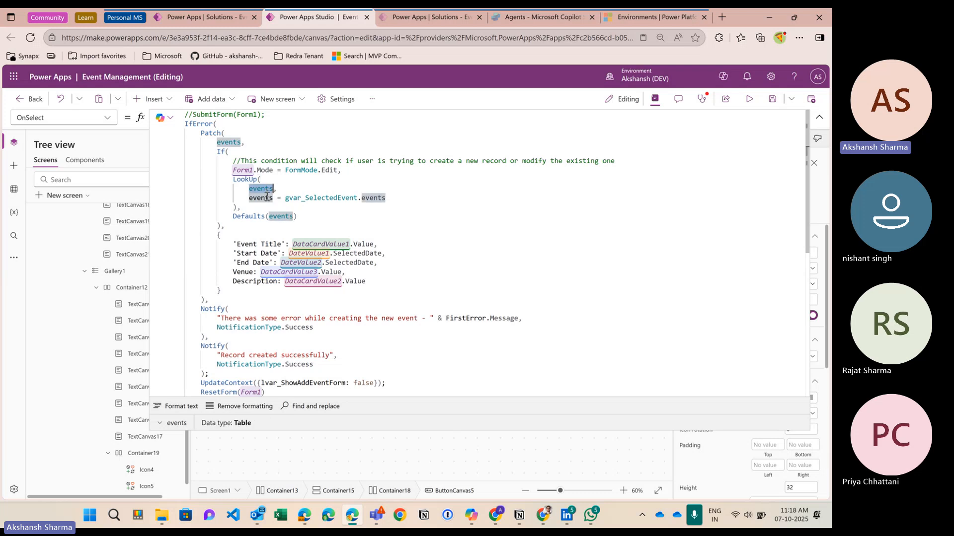
{"action": "left_click", "coordinate": [266, 183]}
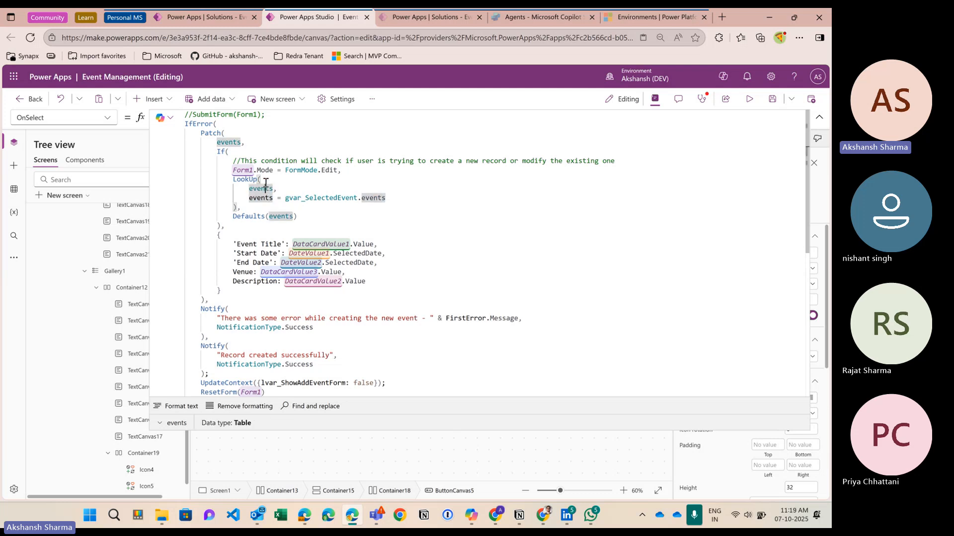
{"action": "double_click", "coordinate": [265, 189]}
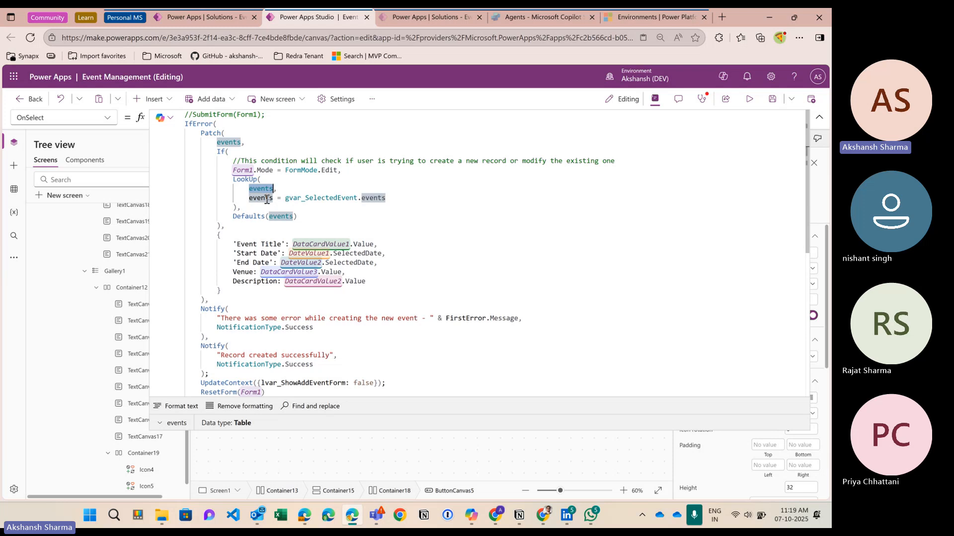
{"action": "double_click", "coordinate": [262, 198]}
{"action": "left_click_drag", "start_coordinate": [249, 199], "coordinate": [274, 201]}
{"action": "double_click", "coordinate": [266, 200]}
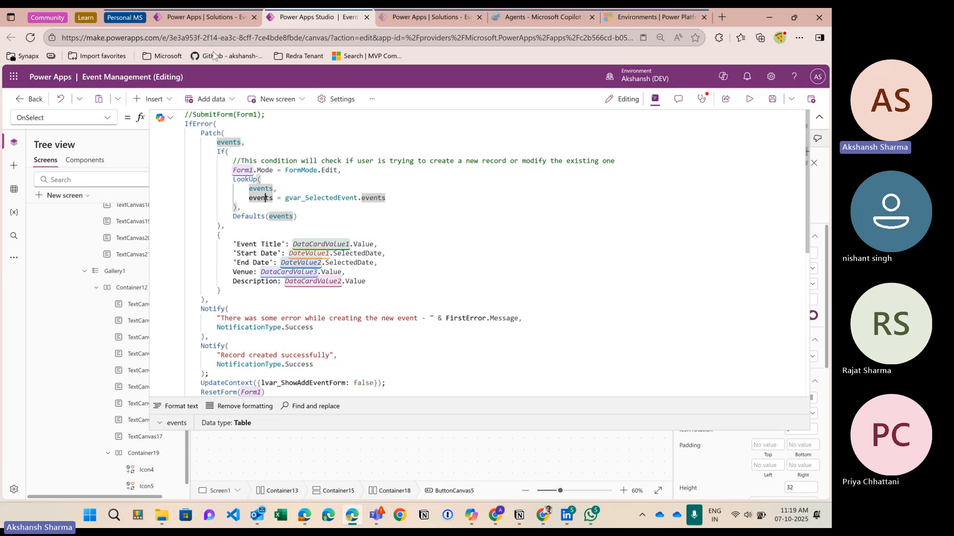
{"action": "left_click", "coordinate": [204, 19]}
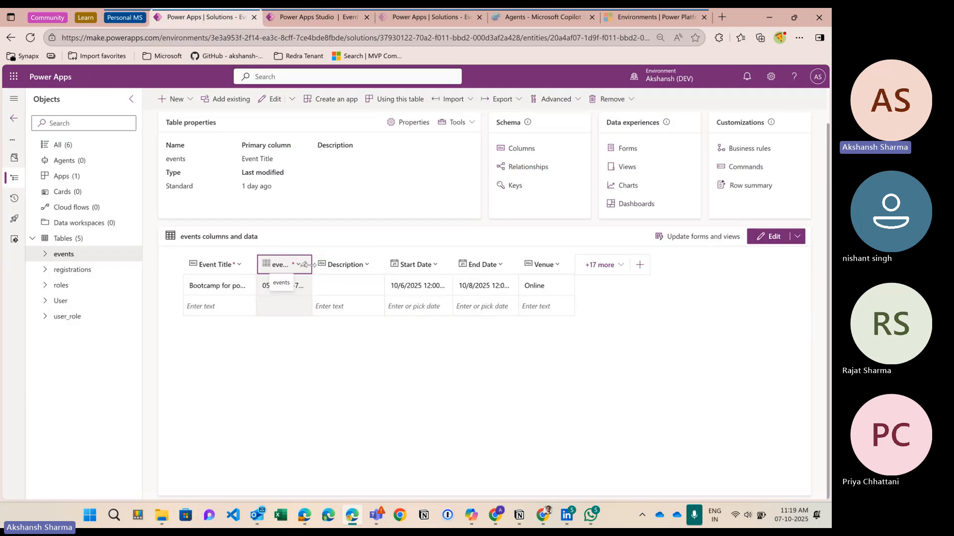
{"action": "left_click_drag", "start_coordinate": [311, 268], "coordinate": [410, 270]}
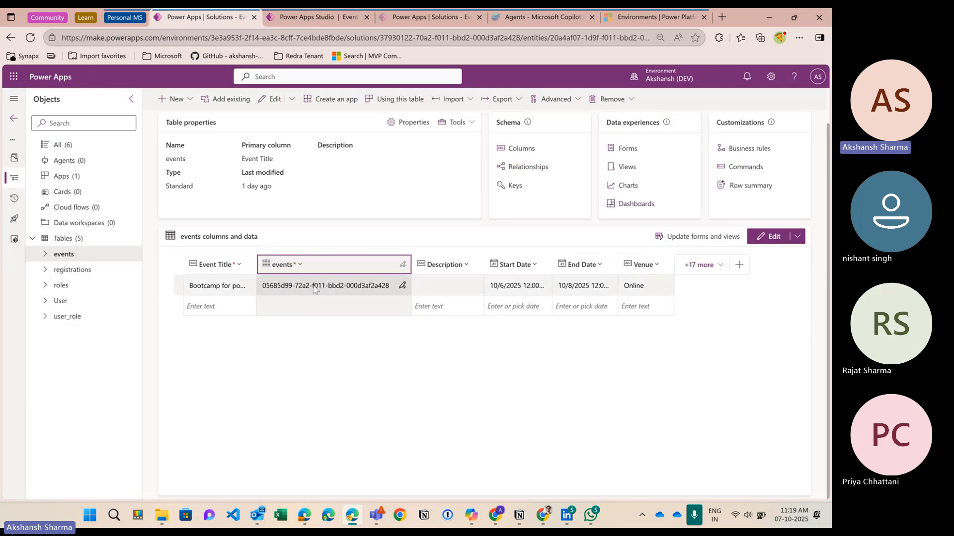
{"action": "left_click", "coordinate": [318, 17]}
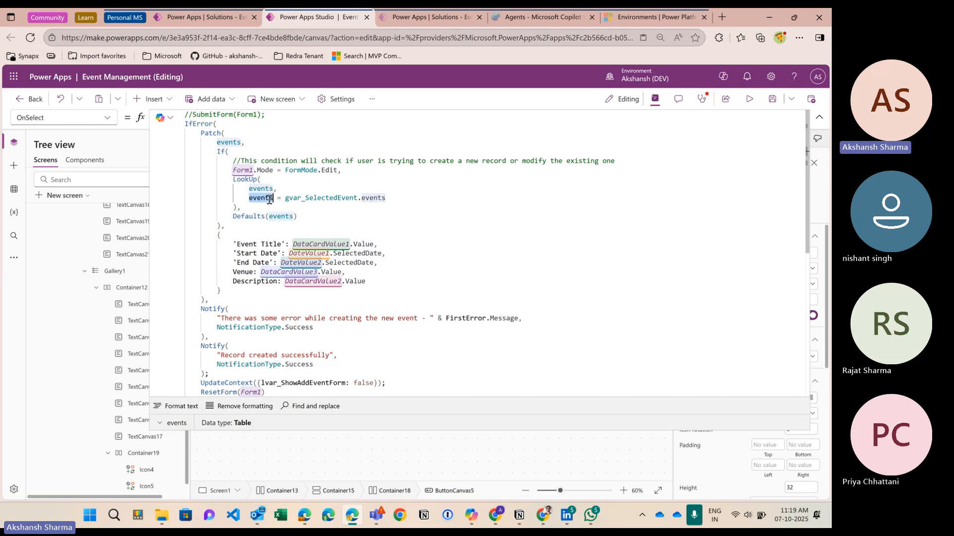
{"action": "left_click", "coordinate": [307, 199]}
{"action": "left_click", "coordinate": [396, 199], "text": "shift"}
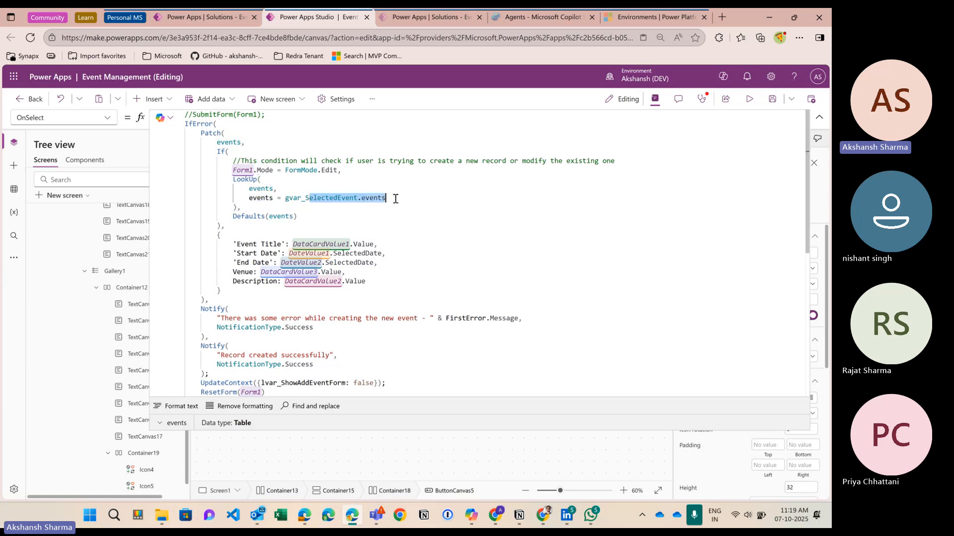
{"action": "double_click", "coordinate": [334, 199]}
{"action": "left_click", "coordinate": [382, 198]}
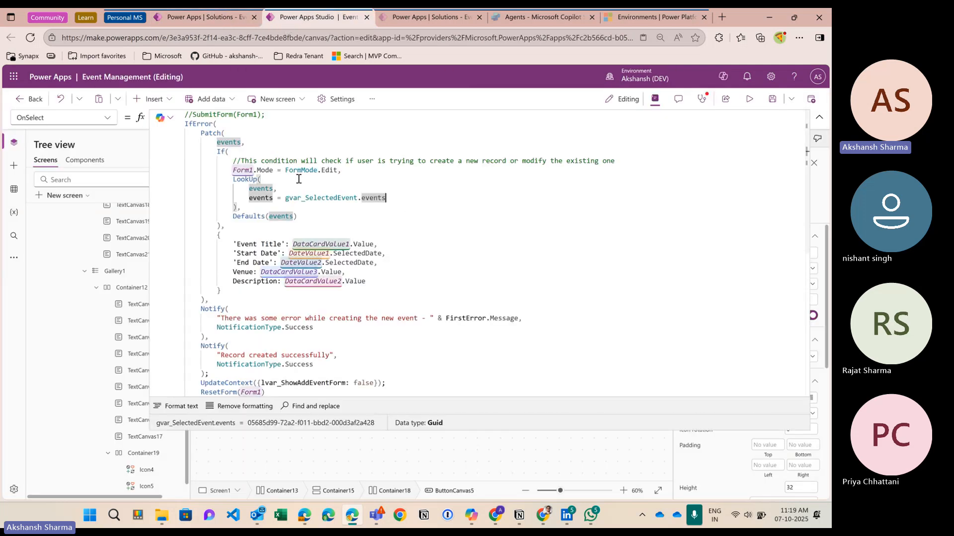
{"action": "double_click", "coordinate": [321, 198]}
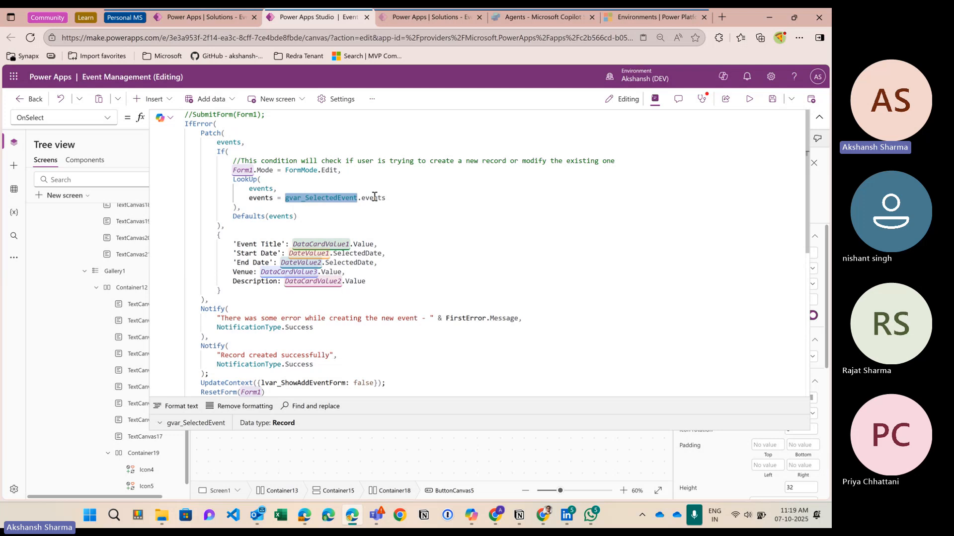
{"action": "left_click", "coordinate": [239, 207]}
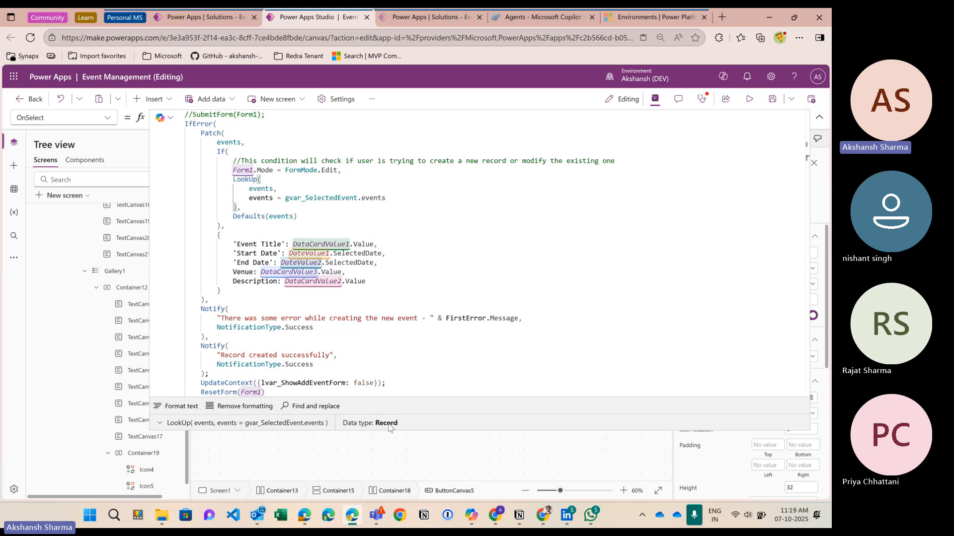
{"action": "left_click", "coordinate": [58, 152]}
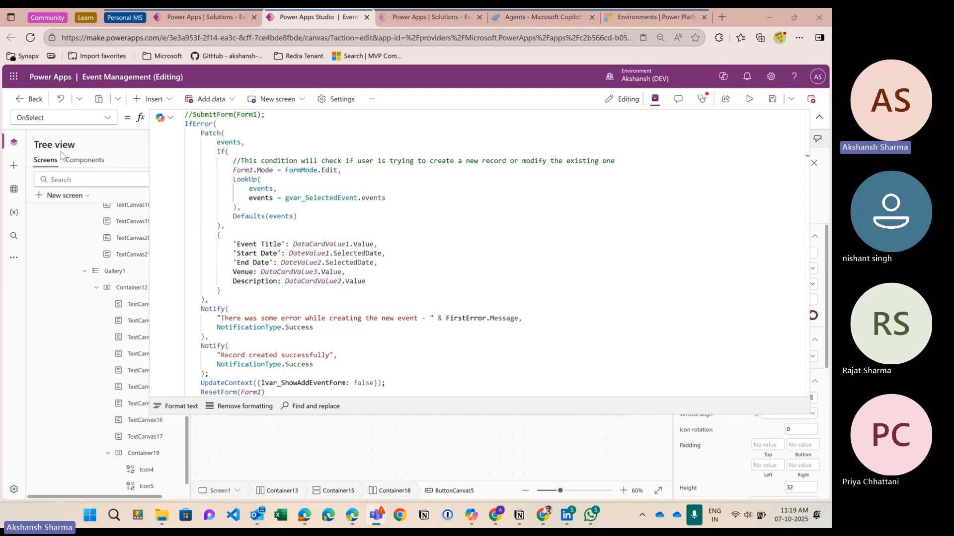
{"action": "left_click", "coordinate": [240, 205]}
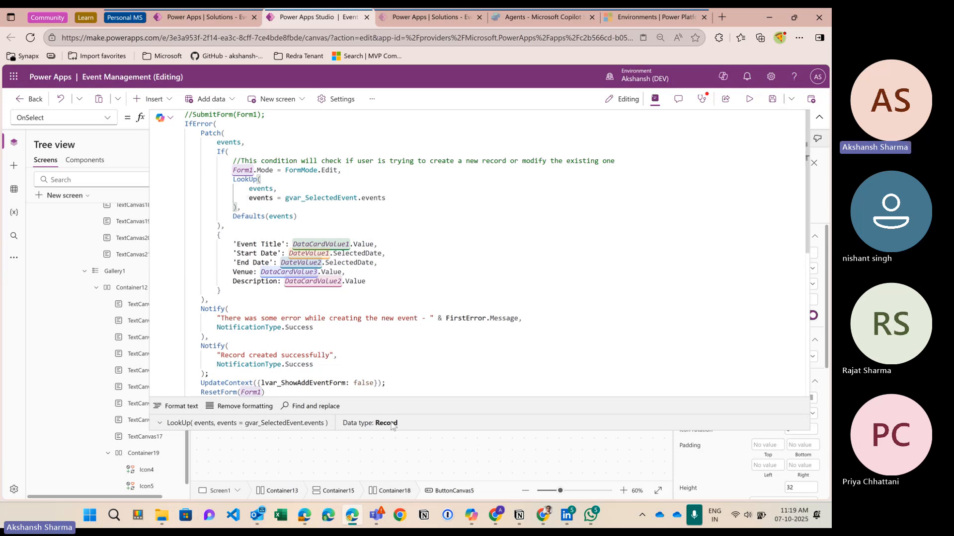
{"action": "left_click", "coordinate": [411, 202]}
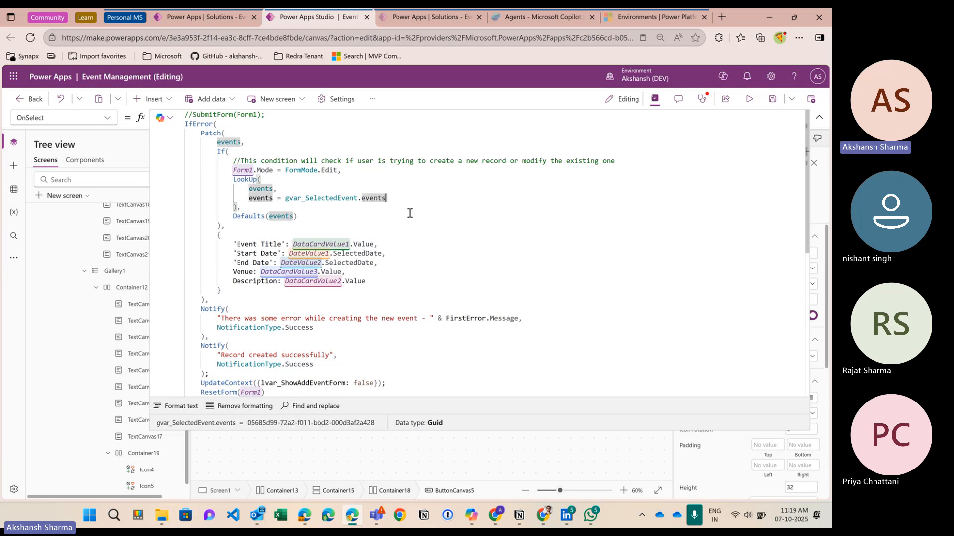
Step: Append 'Event Title' to gvar_SelectedEvent.events in the LookUp condition, check the result, then delete it
{"action": "type", "text": "."}
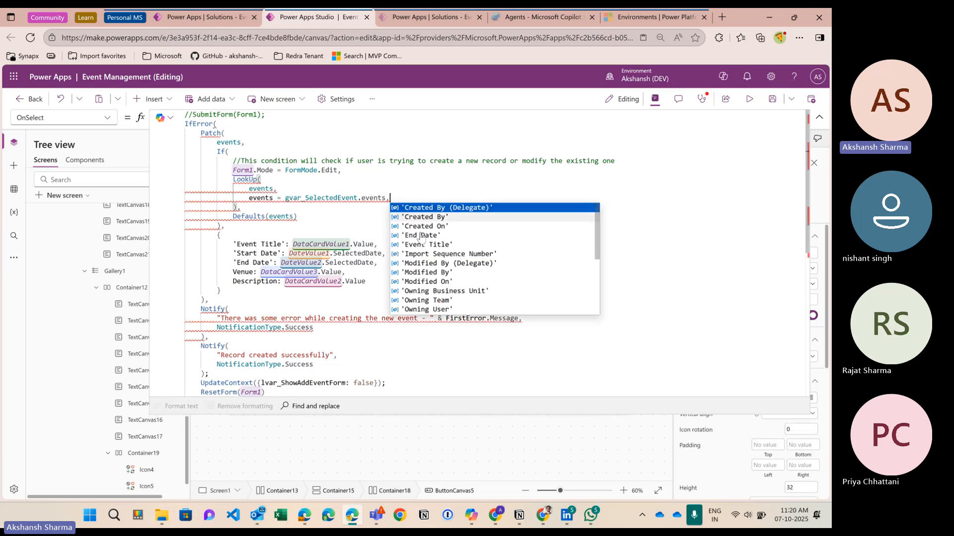
{"action": "left_click", "coordinate": [424, 244]}
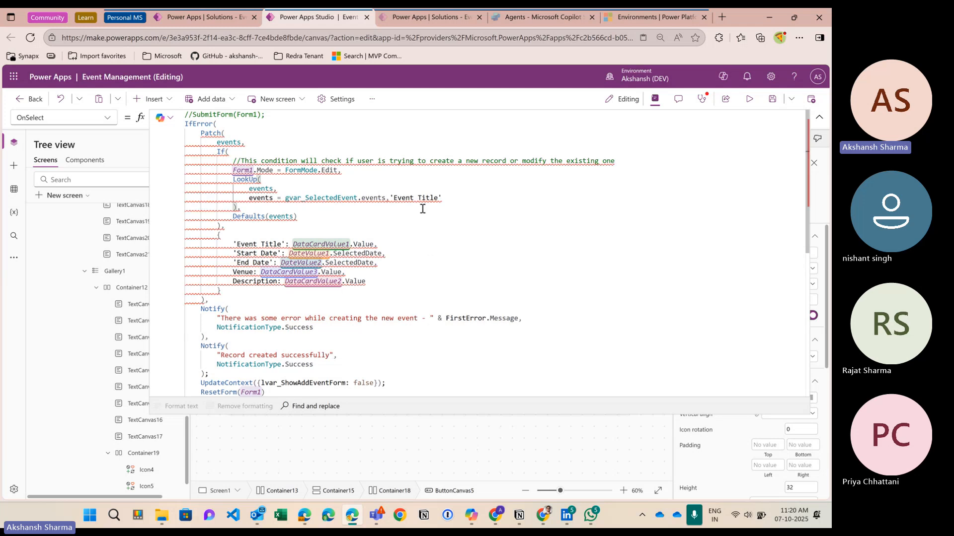
{"action": "mouse_move", "coordinate": [419, 202]}
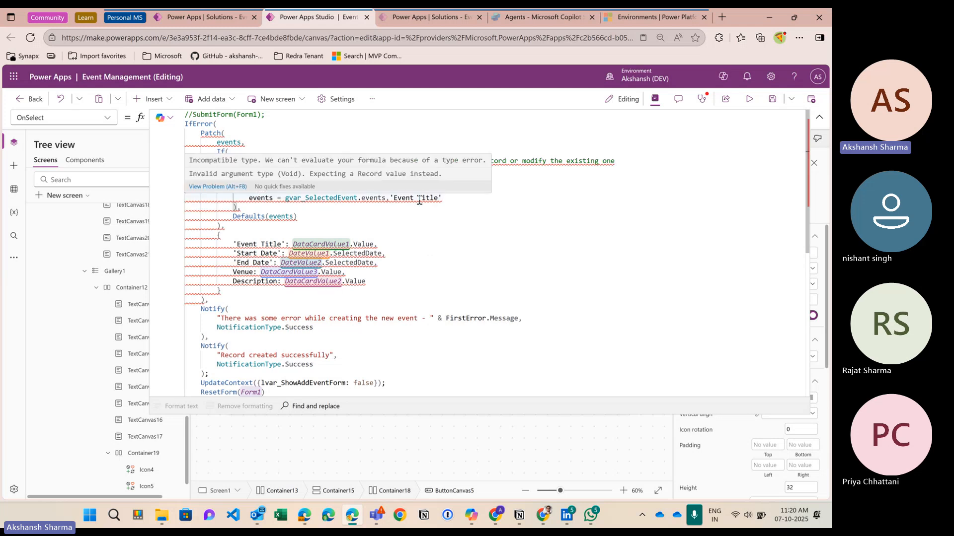
{"action": "left_click", "coordinate": [237, 207]}
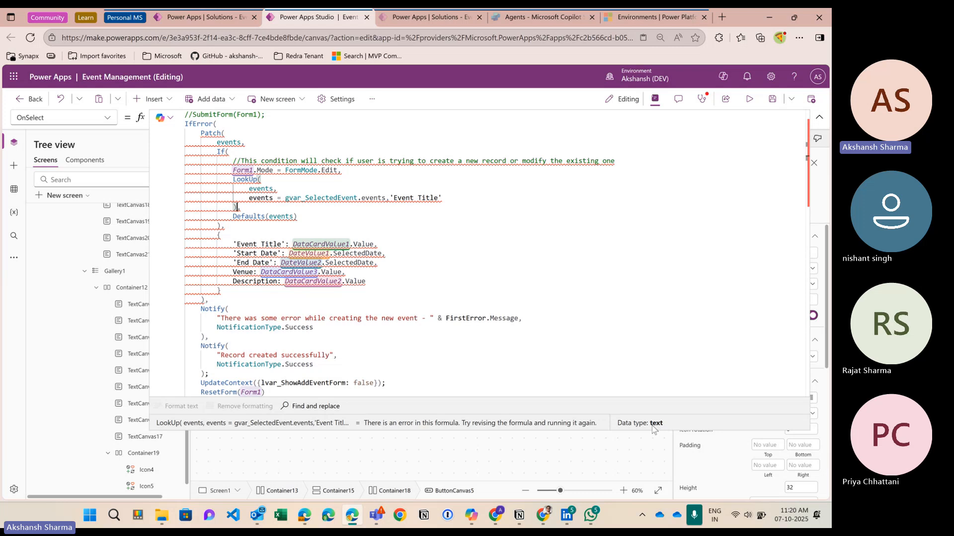
{"action": "left_click", "coordinate": [447, 193]}
{"action": "left_click", "coordinate": [443, 198]}
{"action": "key", "text": "BackSpace"}
{"action": "key", "text": "BackSpace"}
{"action": "key", "text": "BackSpace"}
{"action": "key", "text": "BackSpace"}
{"action": "key", "text": "BackSpace"}
{"action": "key", "text": "BackSpace"}
{"action": "key", "text": "BackSpace"}
{"action": "key", "text": "BackSpace"}
{"action": "key", "text": "BackSpace"}
{"action": "key", "text": "BackSpace"}
{"action": "key", "text": "BackSpace"}
{"action": "key", "text": "BackSpace"}
{"action": "key", "text": "BackSpace"}
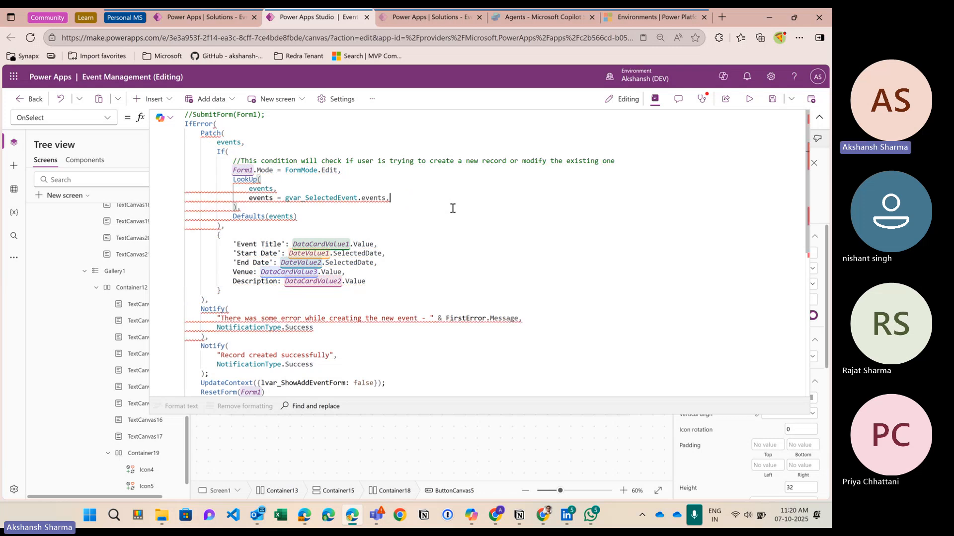
Step: Try 'End Date' in the LookUp condition instead, check the error, then remove it
{"action": "type", "text": "en"}
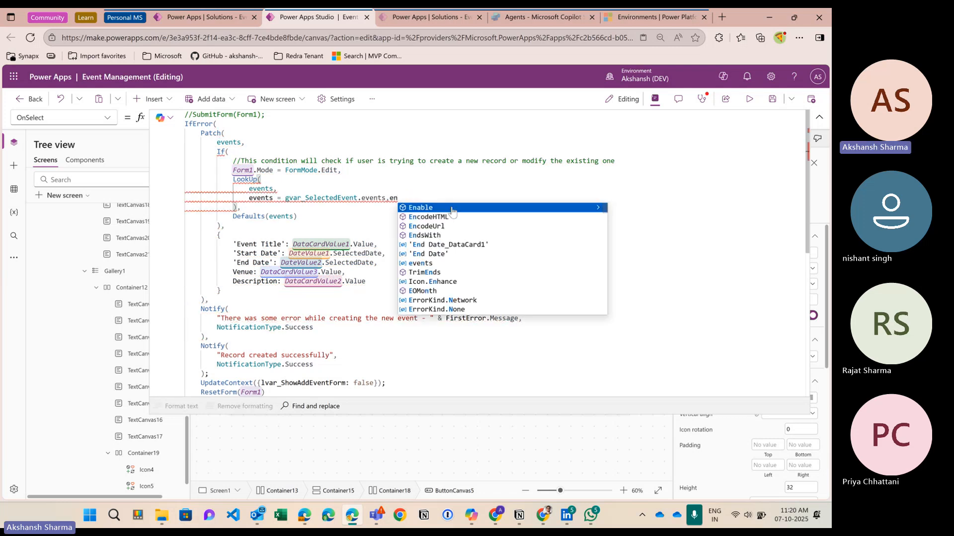
{"action": "key", "text": "Down"}
{"action": "key", "text": "Down"}
{"action": "key", "text": "Down"}
{"action": "key", "text": "Down"}
{"action": "key", "text": "Down"}
{"action": "key", "text": "Tab"}
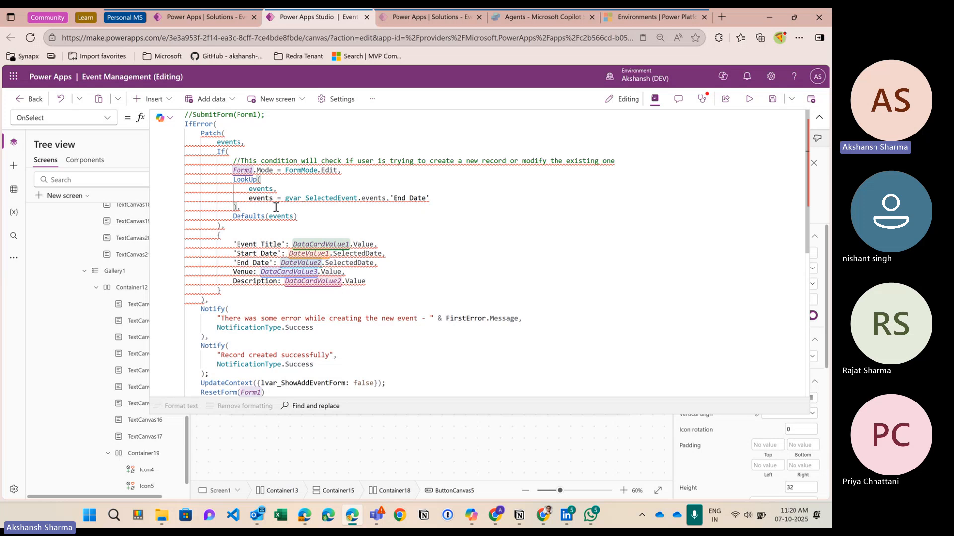
{"action": "left_click", "coordinate": [238, 207]}
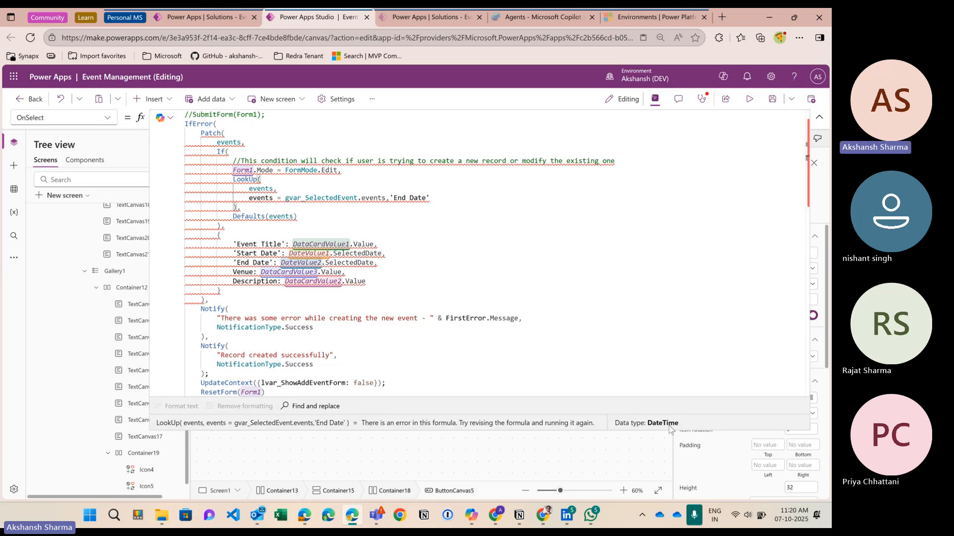
{"action": "left_click", "coordinate": [433, 199]}
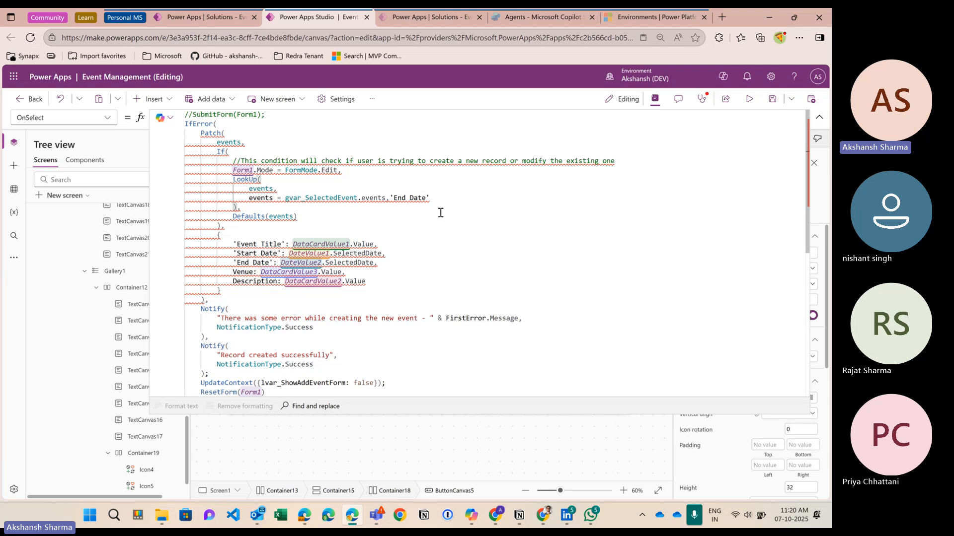
{"action": "key", "text": "BackSpace"}
{"action": "key", "text": "BackSpace"}
{"action": "key", "text": "BackSpace"}
{"action": "key", "text": "BackSpace"}
{"action": "key", "text": "BackSpace"}
{"action": "key", "text": "BackSpace"}
{"action": "key", "text": "BackSpace"}
{"action": "key", "text": "BackSpace"}
{"action": "key", "text": "BackSpace"}
{"action": "key", "text": "BackSpace"}
{"action": "key", "text": "BackSpace"}
{"action": "key", "text": "BackSpace"}
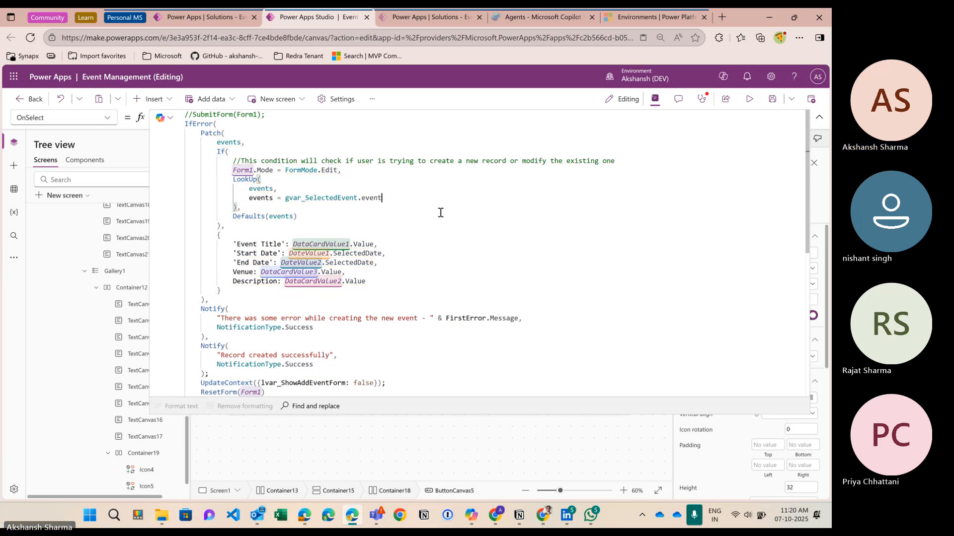
Step: Restore the LookUp condition to gvar_SelectedEvent.events and check the Patch, If and LookUp expression ranges
{"action": "type", "text": "s"}
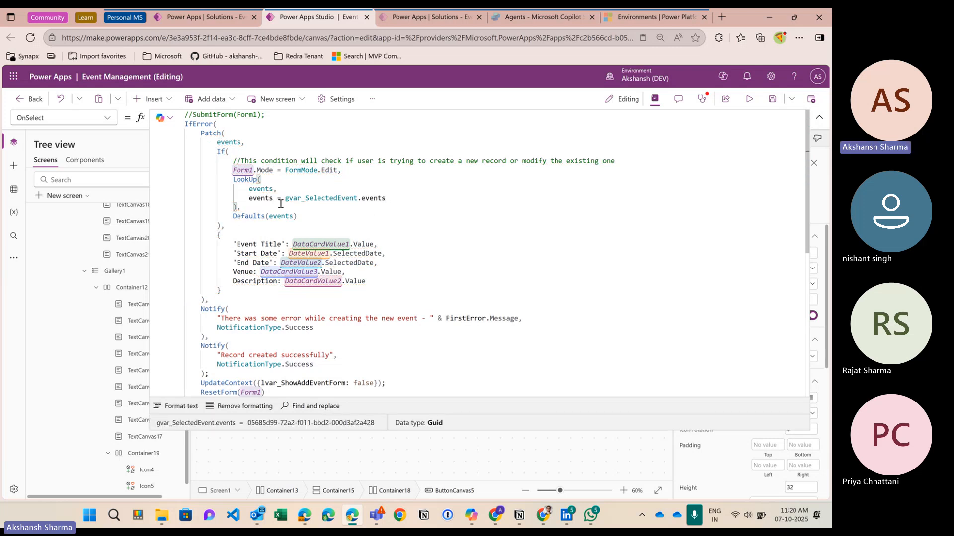
{"action": "left_click", "coordinate": [224, 227]}
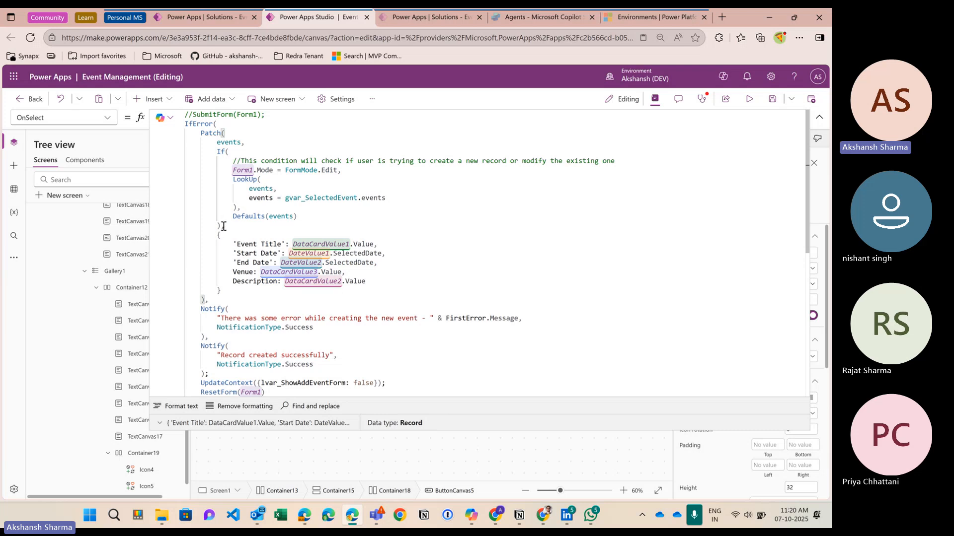
{"action": "left_click", "coordinate": [263, 223]}
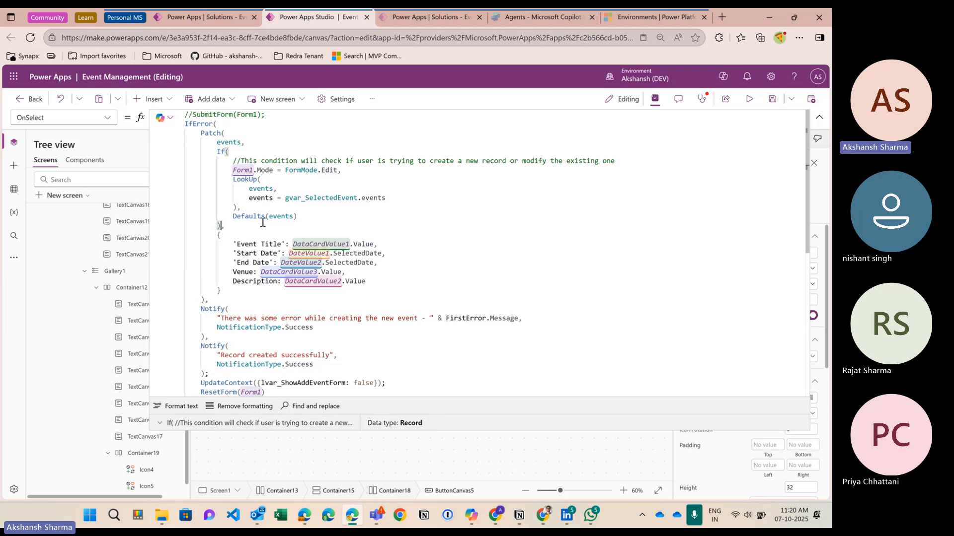
{"action": "left_click", "coordinate": [254, 213]}
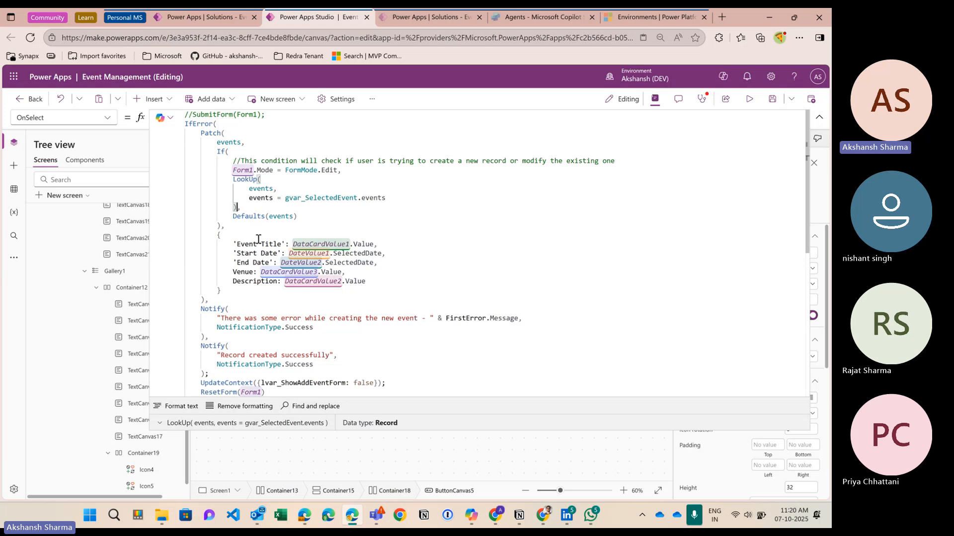
{"action": "left_click", "coordinate": [235, 230]}
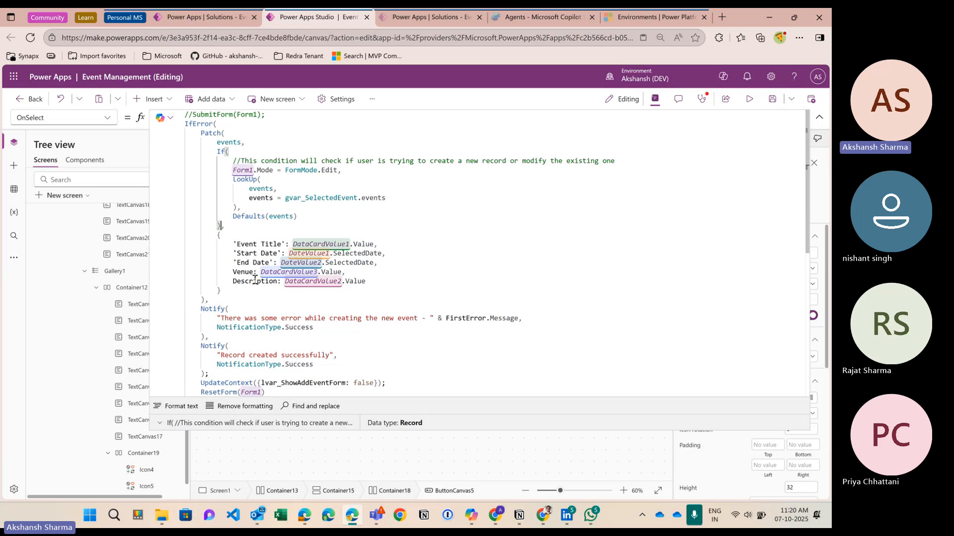
Step: Inspect the record of field values, then switch to the Project Management app window
{"action": "scroll", "coordinate": [255, 278], "scroll_direction": "down", "scroll_amount": 1}
{"action": "scroll", "coordinate": [292, 298], "scroll_direction": "up", "scroll_amount": 1}
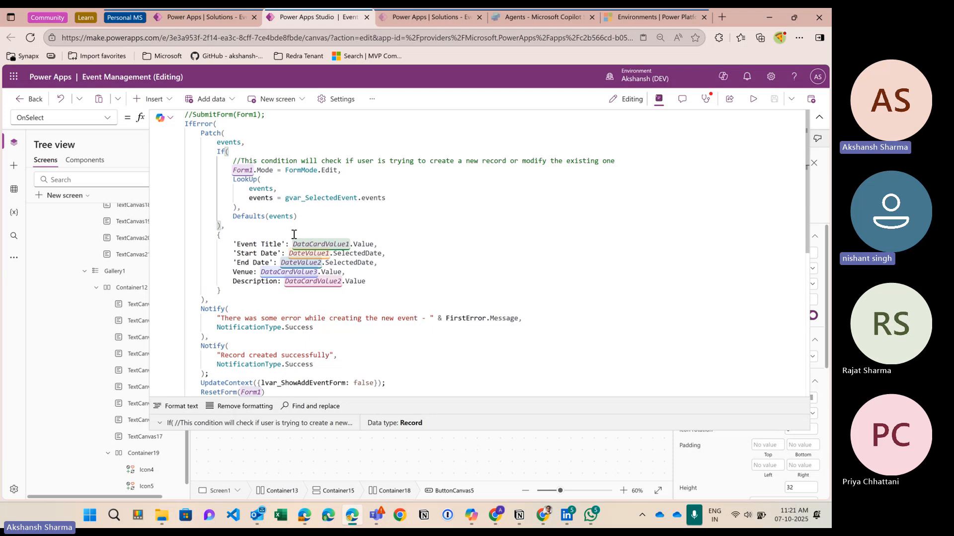
{"action": "left_click", "coordinate": [222, 292]}
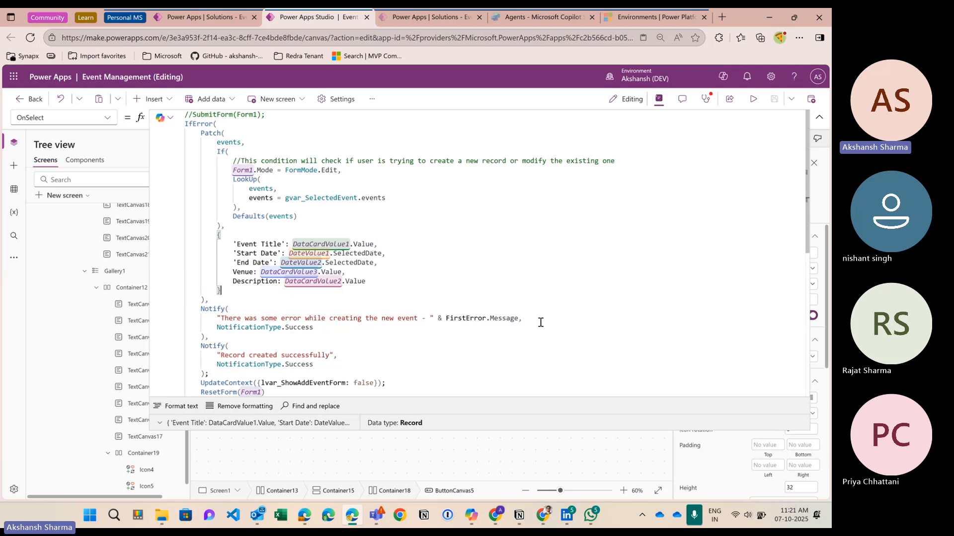
{"action": "left_click", "coordinate": [543, 516]}
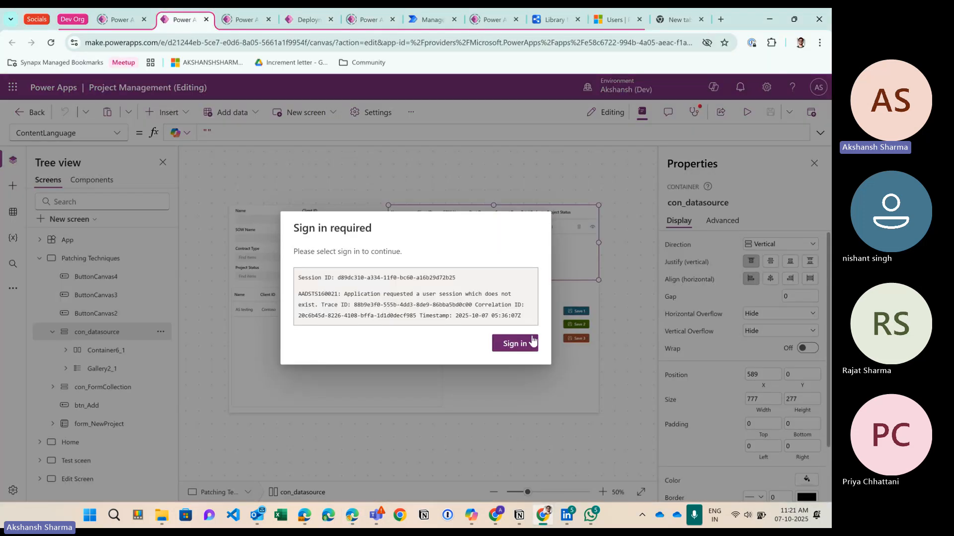
Step: Answer the sign-in prompt, select the Save 1 button and expand its full OnSelect formula
{"action": "left_click", "coordinate": [511, 347]}
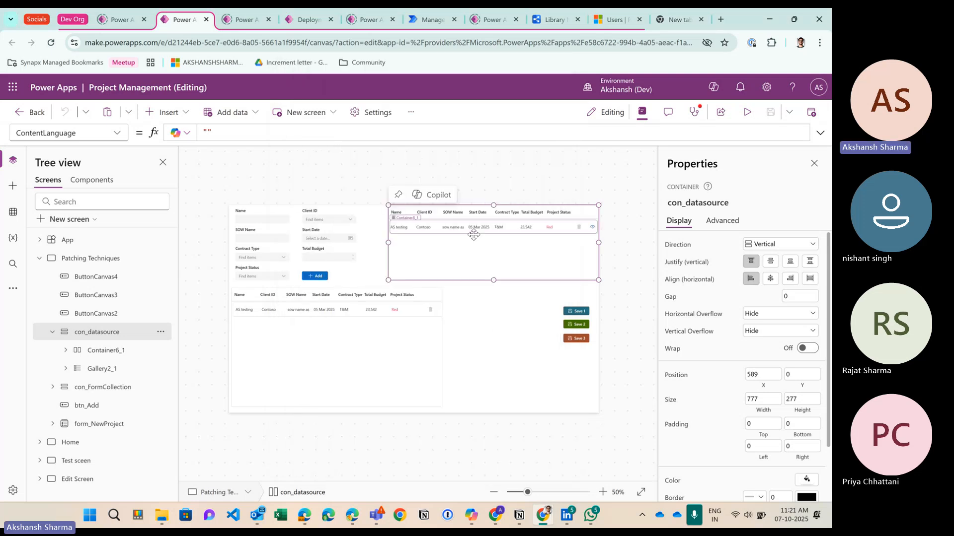
{"action": "left_click", "coordinate": [579, 312]}
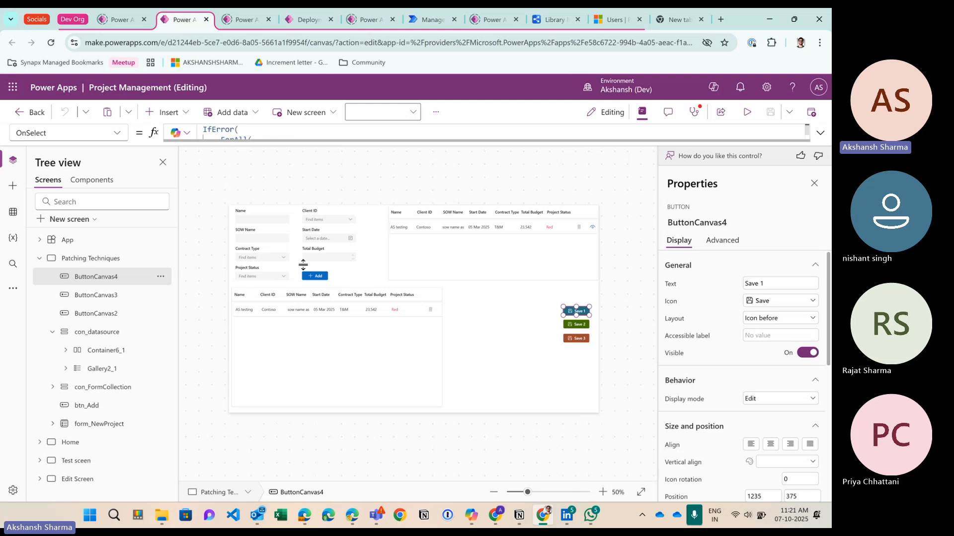
{"action": "left_click_drag", "start_coordinate": [300, 141], "coordinate": [313, 435]}
Step: Examine the Patch call inside ForAll, its record block and the Projects references, then collapse the formula
{"action": "left_click", "coordinate": [249, 140]}
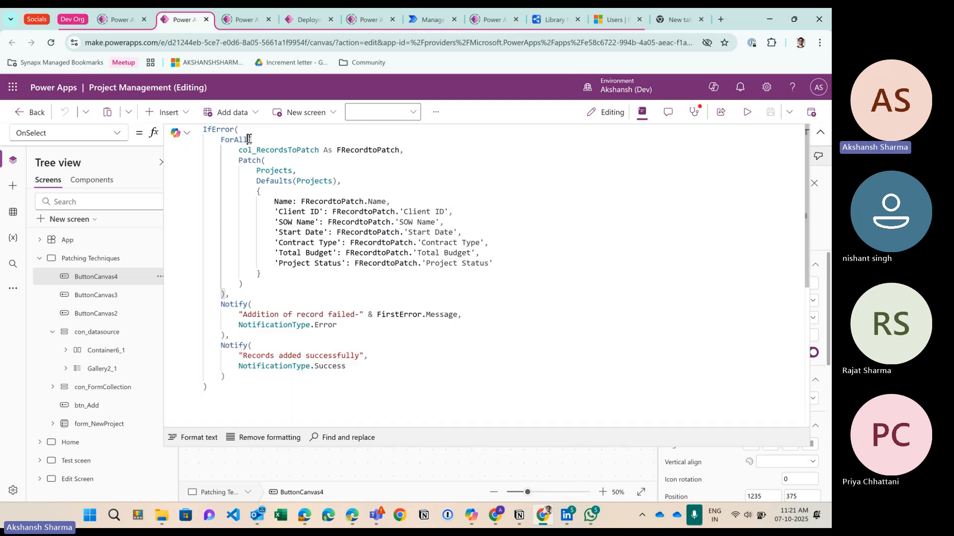
{"action": "left_click", "coordinate": [265, 161]}
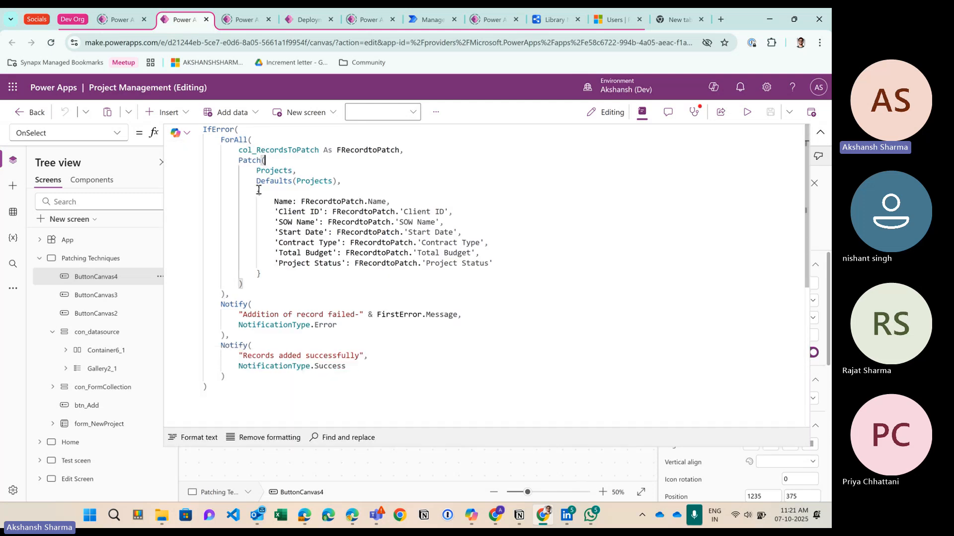
{"action": "left_click_drag", "start_coordinate": [257, 191], "coordinate": [268, 277]}
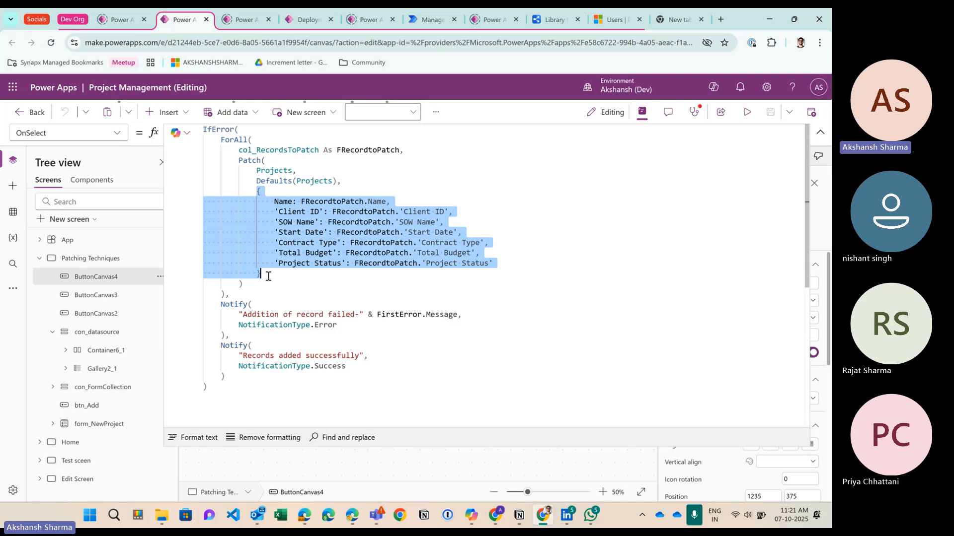
{"action": "left_click", "coordinate": [270, 212]}
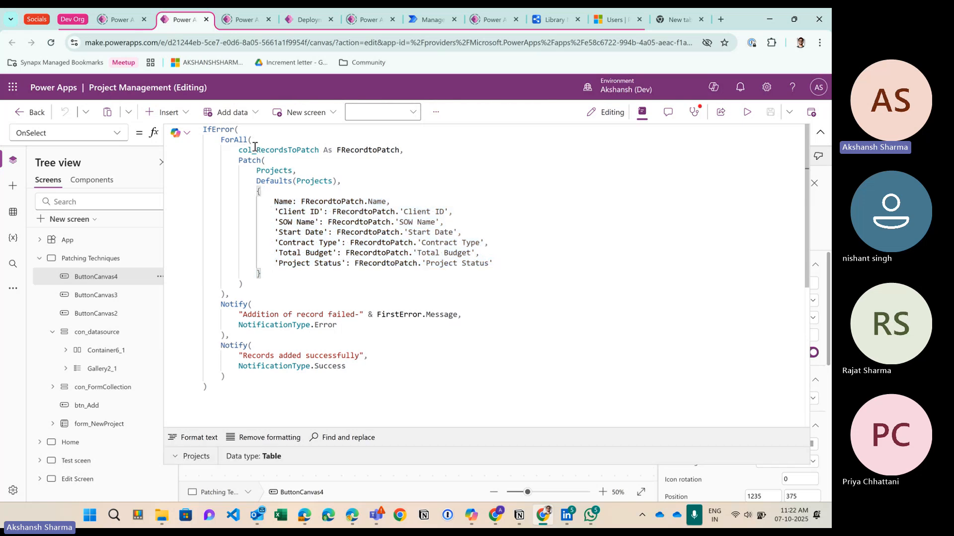
{"action": "left_click", "coordinate": [271, 170]}
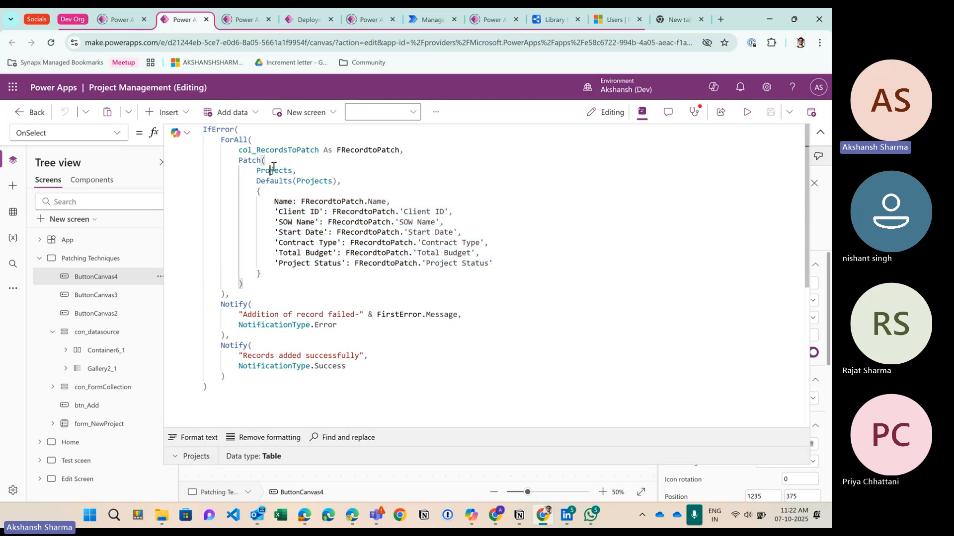
{"action": "left_click", "coordinate": [820, 132]}
Step: Select the Save 2 button, expand its formula and inspect ForAll's bracket range and collection
{"action": "left_click", "coordinate": [577, 325]}
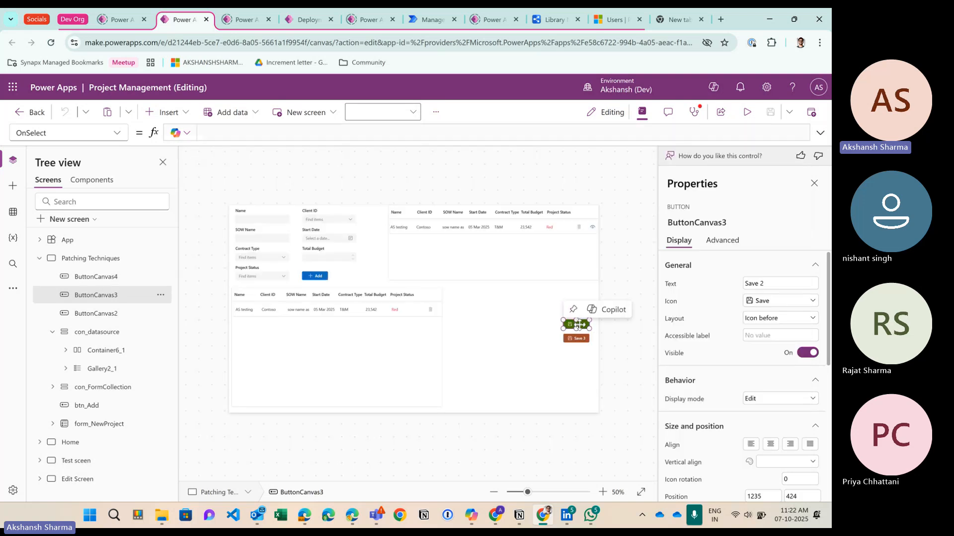
{"action": "left_click", "coordinate": [820, 132]}
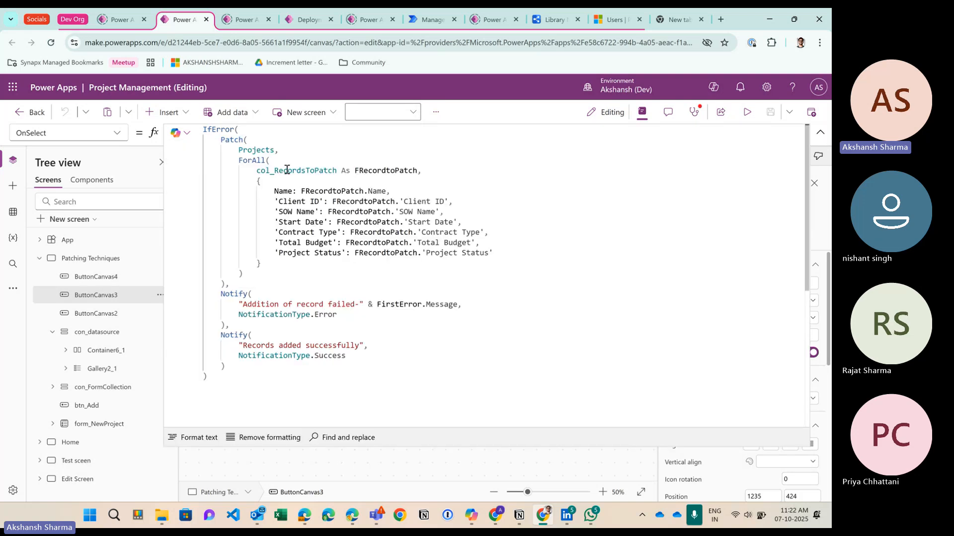
{"action": "left_click", "coordinate": [261, 160]}
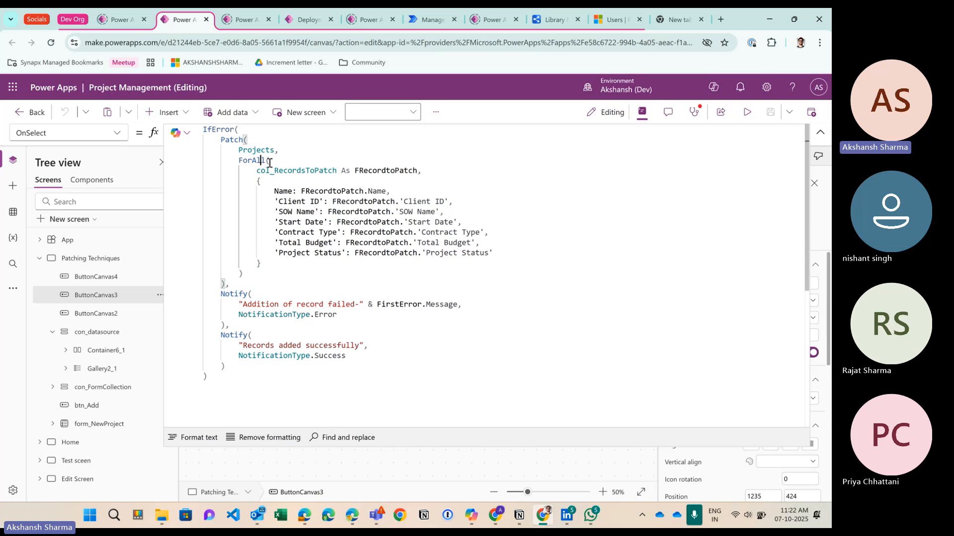
{"action": "left_click", "coordinate": [268, 161]}
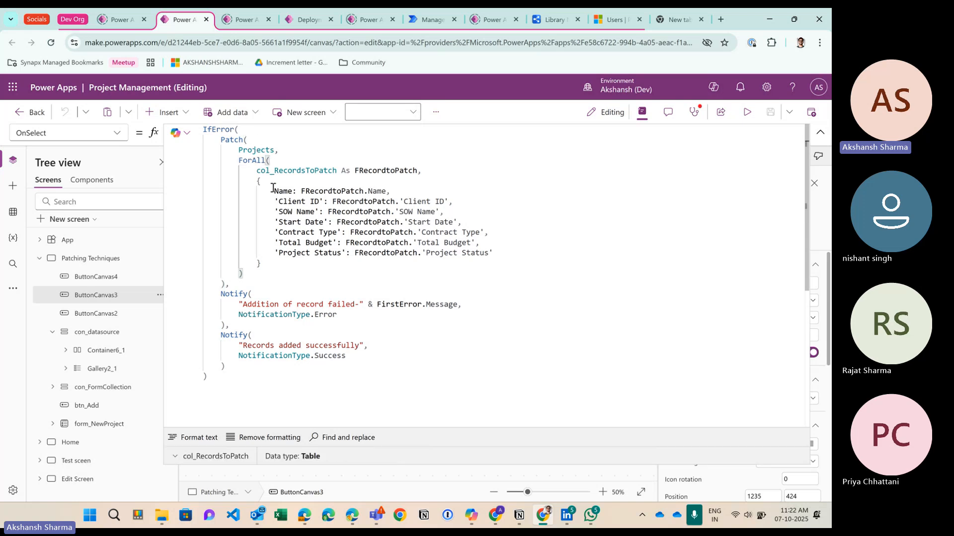
Step: Review the Patch and ForAll extents and the per-item record, then select the Save 3 button
{"action": "left_click", "coordinate": [250, 139]}
{"action": "left_click", "coordinate": [273, 159]}
{"action": "left_click_drag", "start_coordinate": [257, 181], "coordinate": [267, 263]}
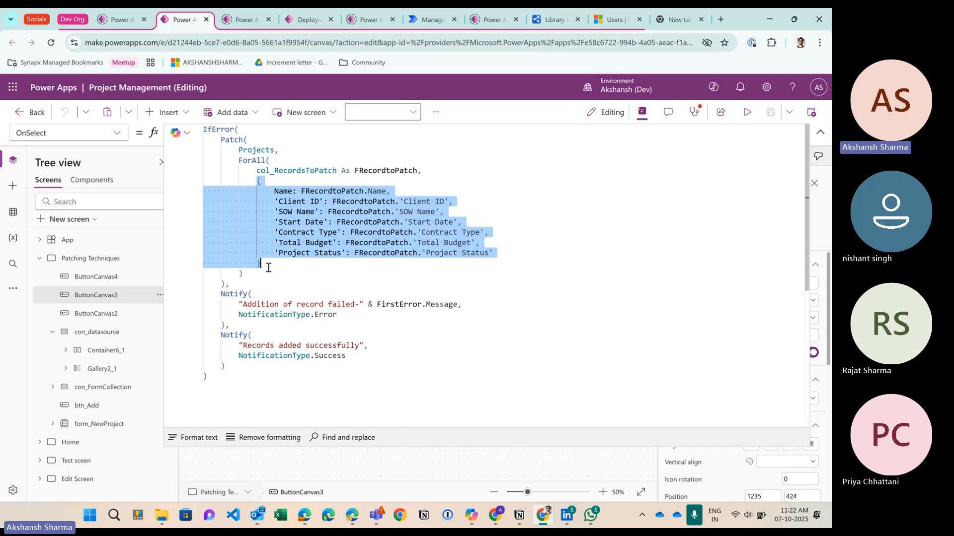
{"action": "left_click", "coordinate": [269, 264]}
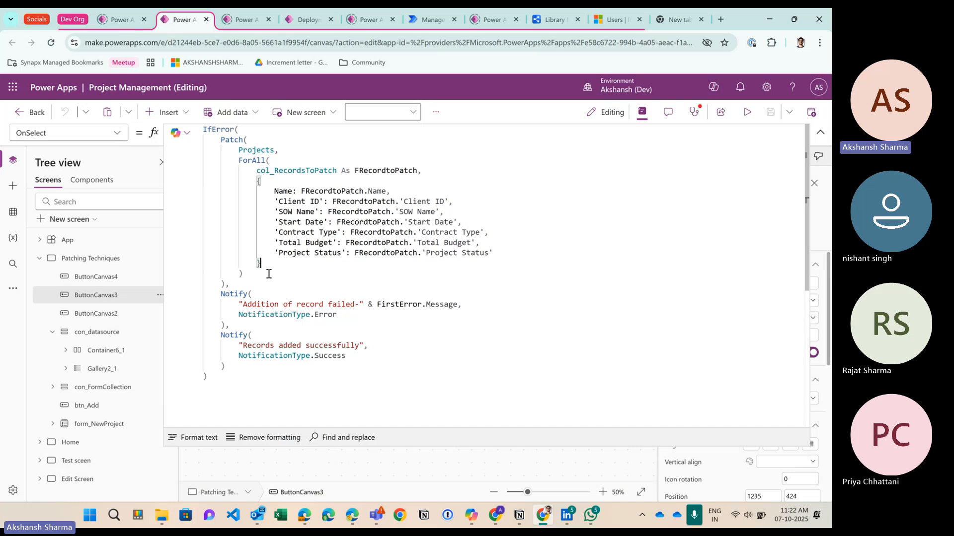
{"action": "left_click", "coordinate": [820, 134]}
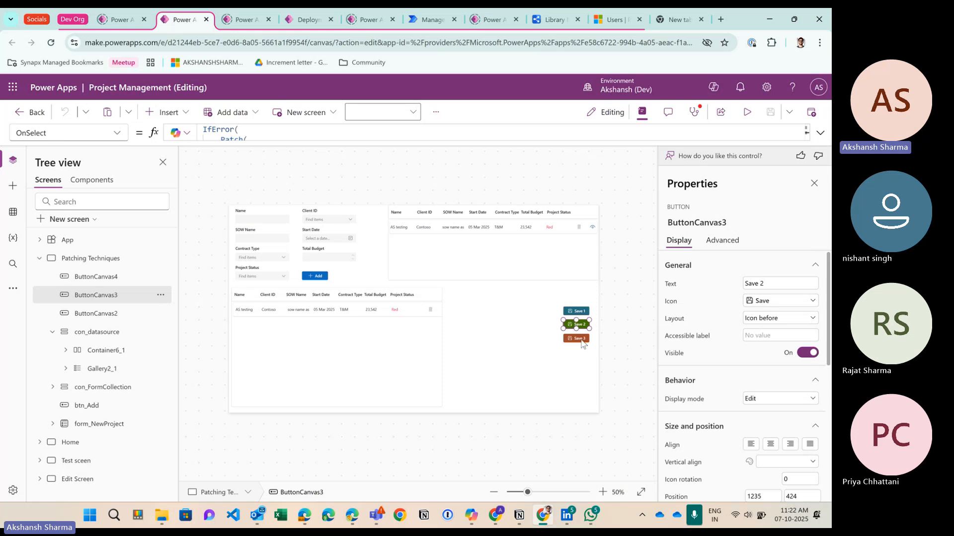
{"action": "left_click", "coordinate": [582, 339]}
{"action": "left_click", "coordinate": [820, 135]}
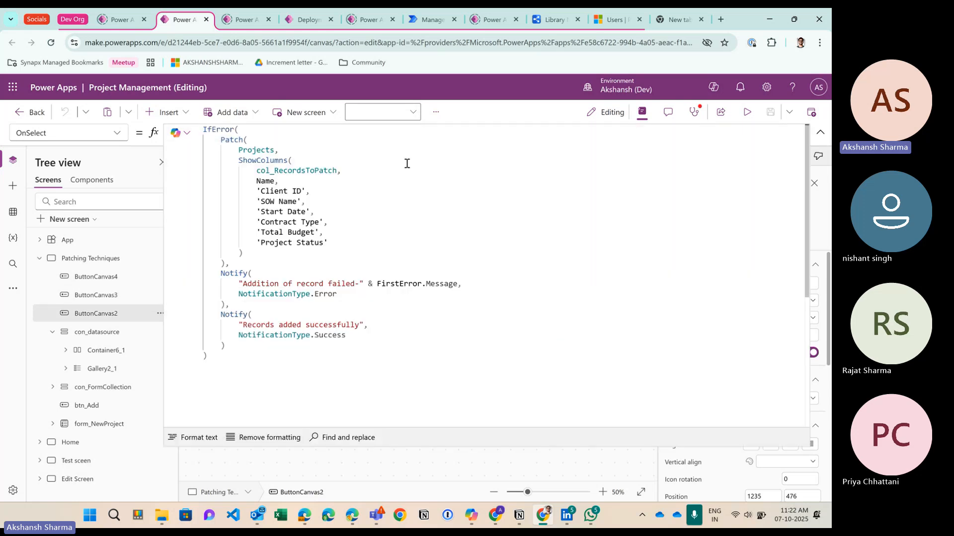
{"action": "left_click", "coordinate": [269, 251]}
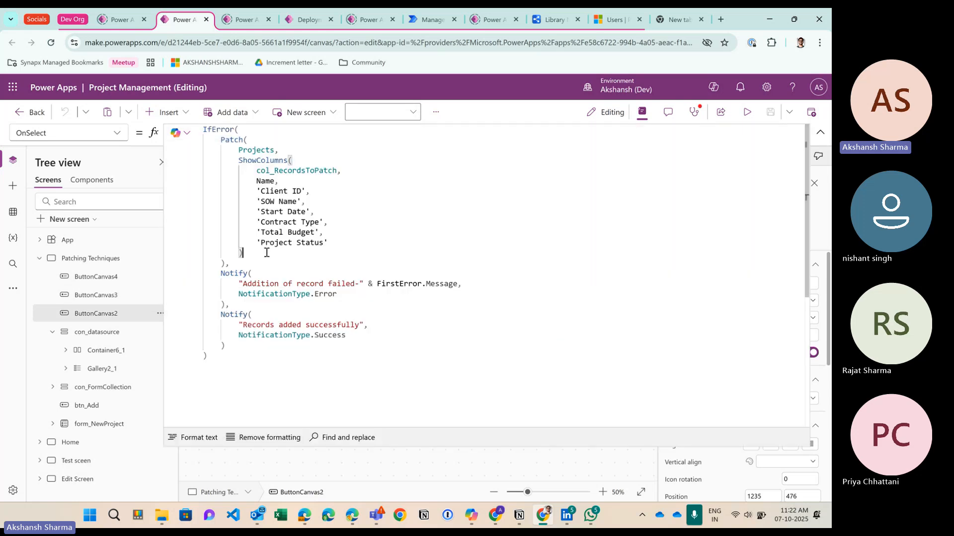
{"action": "left_click", "coordinate": [255, 141]}
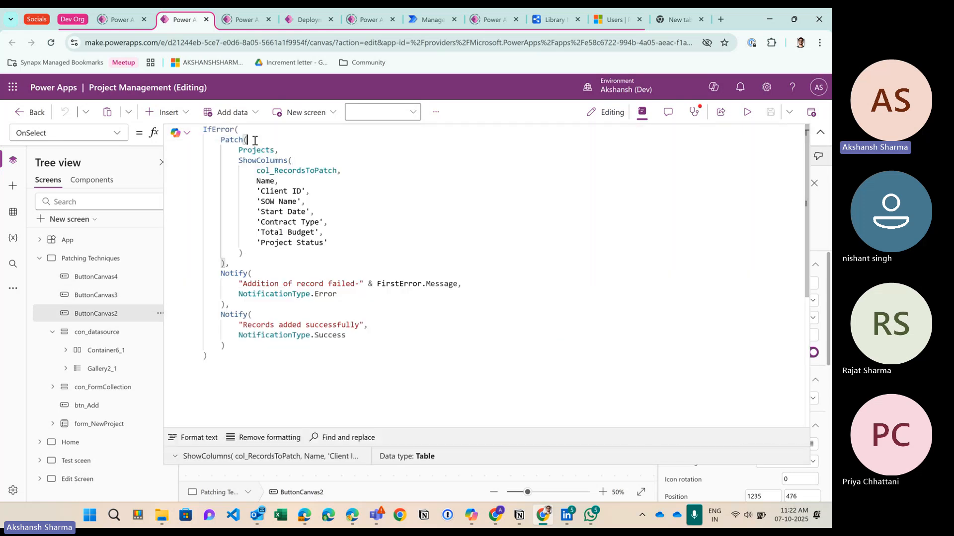
{"action": "left_click", "coordinate": [264, 254]}
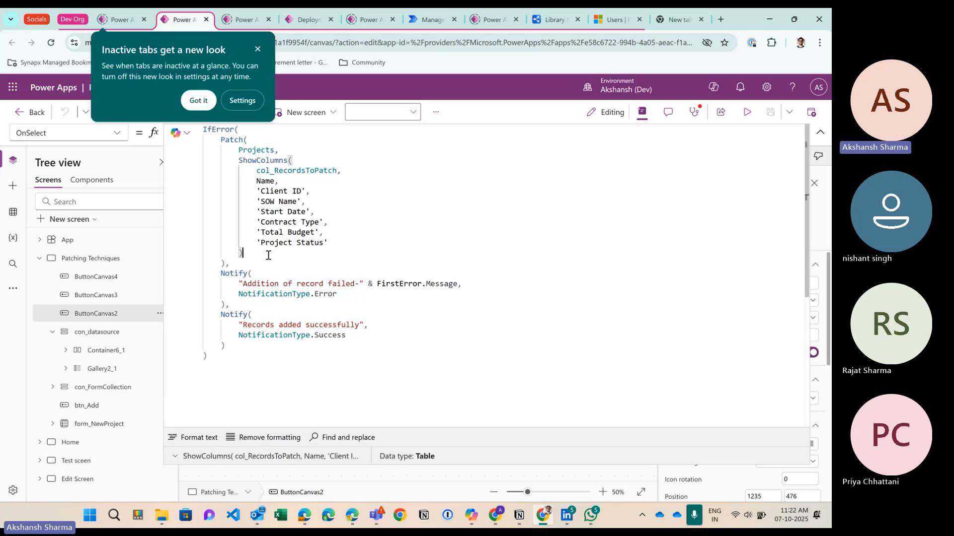
{"action": "left_click", "coordinate": [258, 51]}
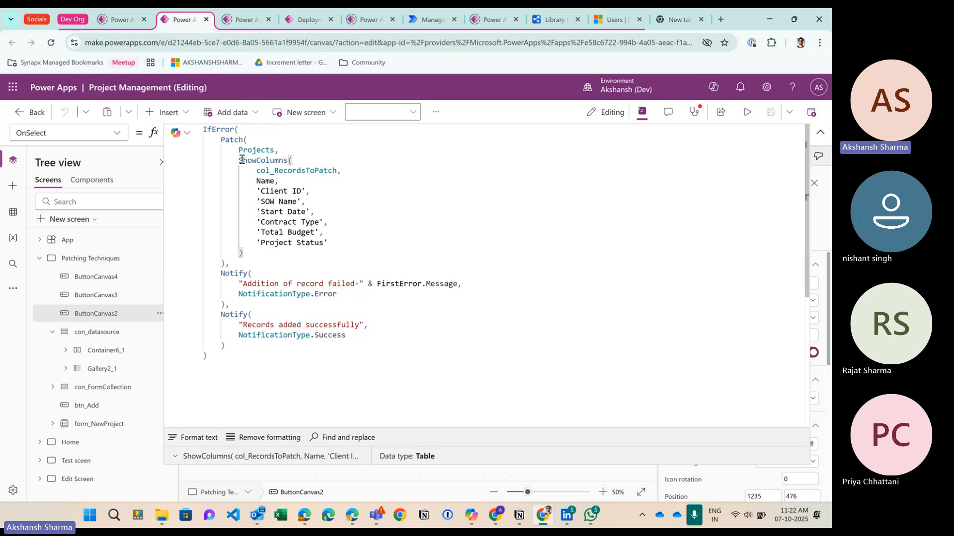
{"action": "double_click", "coordinate": [285, 170]}
{"action": "key", "text": "ctrl+c"}
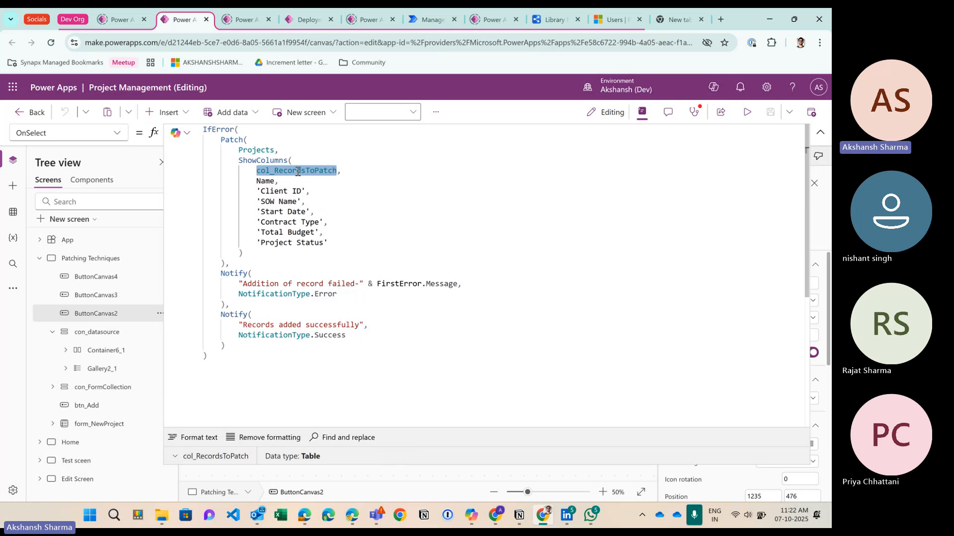
{"action": "left_click", "coordinate": [277, 150]}
{"action": "key", "text": "ctrl+v"}
{"action": "mouse_move", "coordinate": [238, 160]}
{"action": "left_mouse_down"}
{"action": "mouse_move", "coordinate": [292, 164]}
{"action": "mouse_move", "coordinate": [331, 243]}
{"action": "mouse_move", "coordinate": [252, 252]}
{"action": "left_mouse_up"}
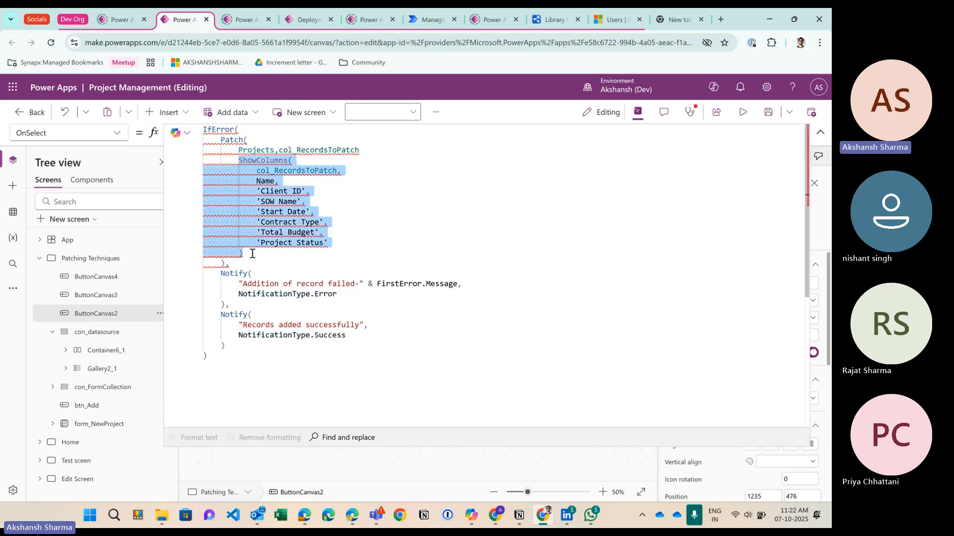
{"action": "left_click", "coordinate": [253, 252]}
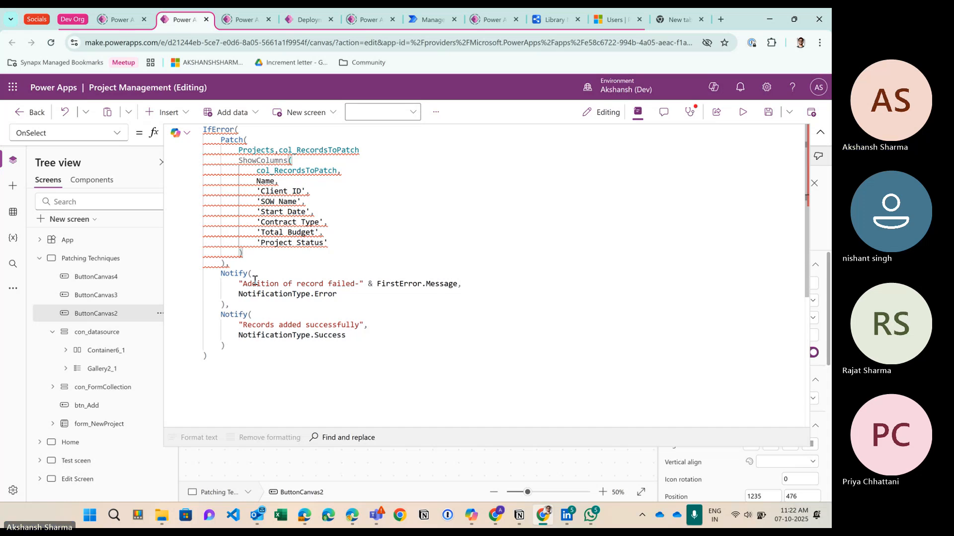
{"action": "type", "text": "*/"}
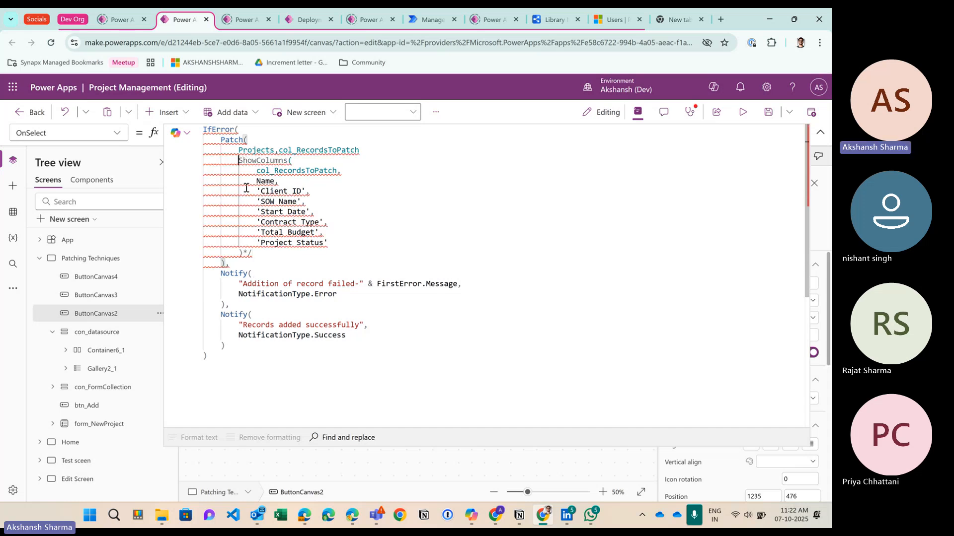
{"action": "mouse_move", "coordinate": [246, 187]}
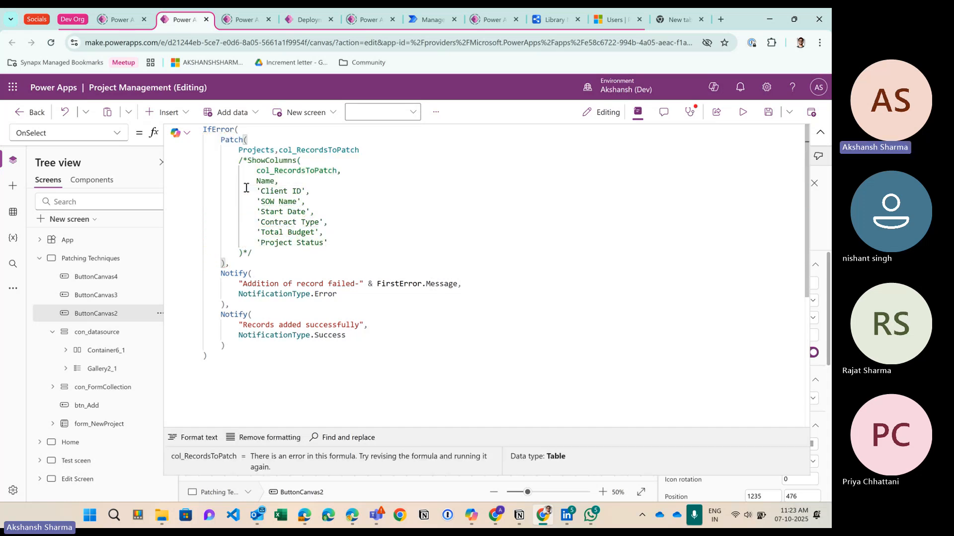
{"action": "left_click", "coordinate": [367, 151]}
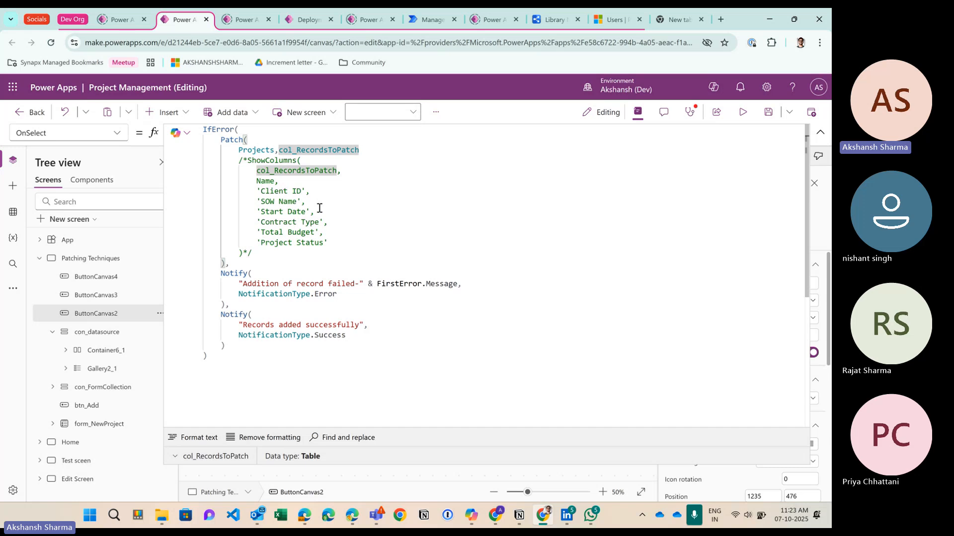
{"action": "left_click_drag", "start_coordinate": [254, 253], "coordinate": [239, 160]}
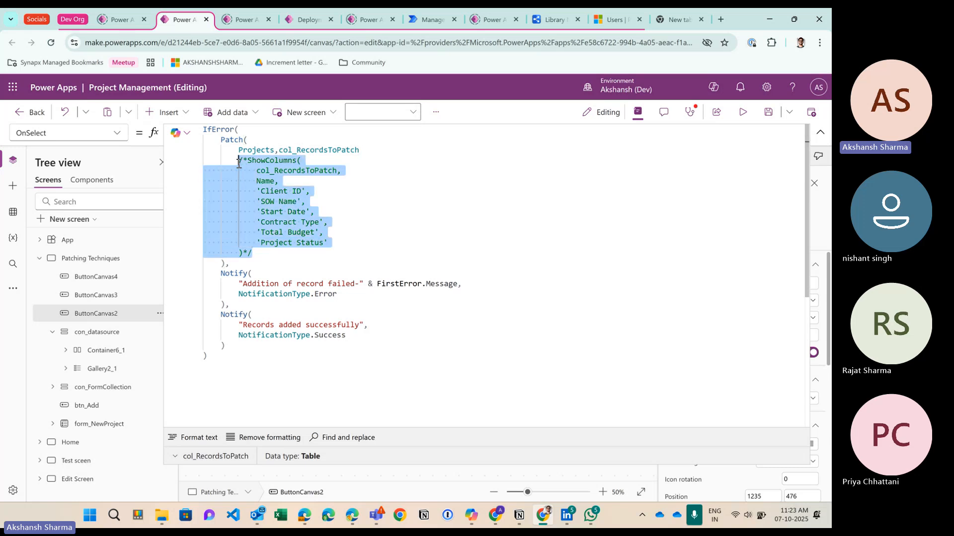
{"action": "key", "text": "Delete"}
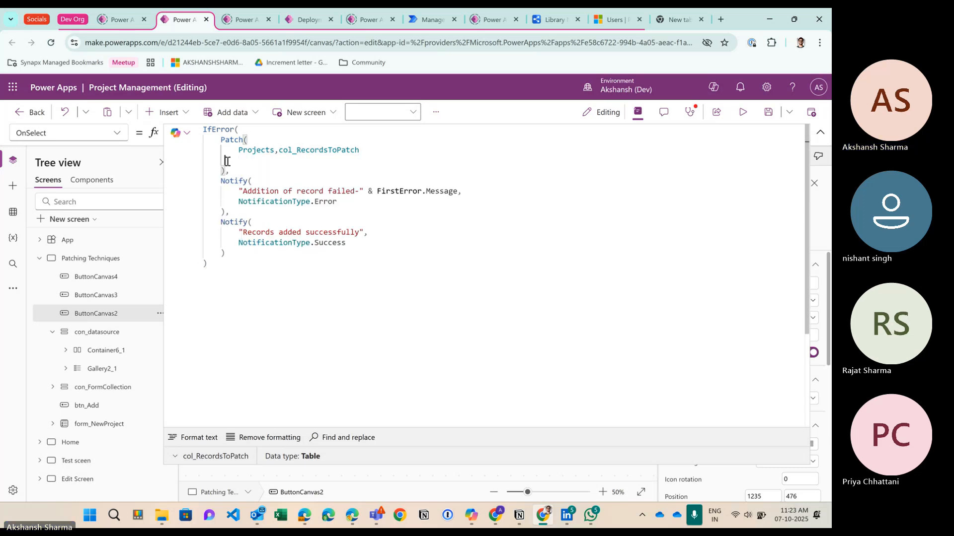
{"action": "key", "text": "BackSpace"}
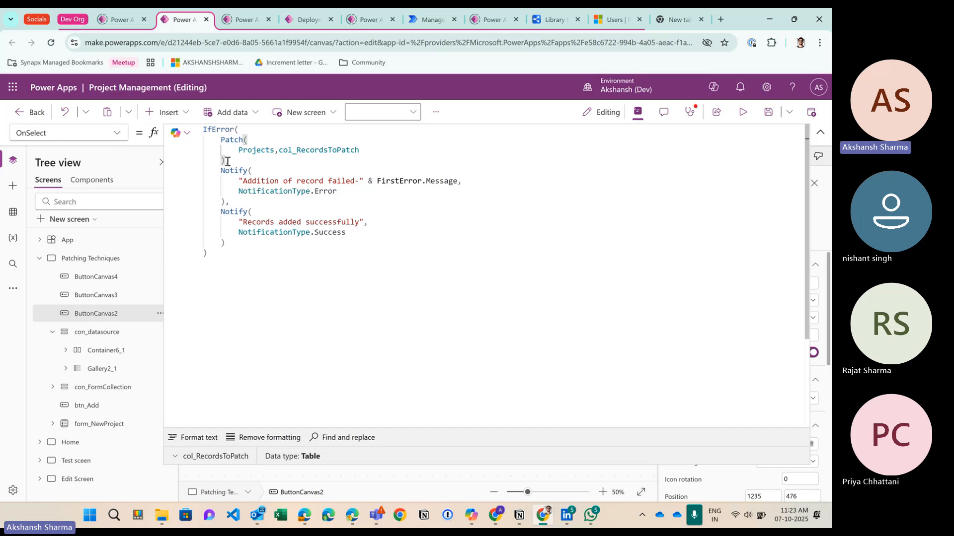
{"action": "left_click", "coordinate": [232, 141]}
{"action": "double_click", "coordinate": [263, 151]}
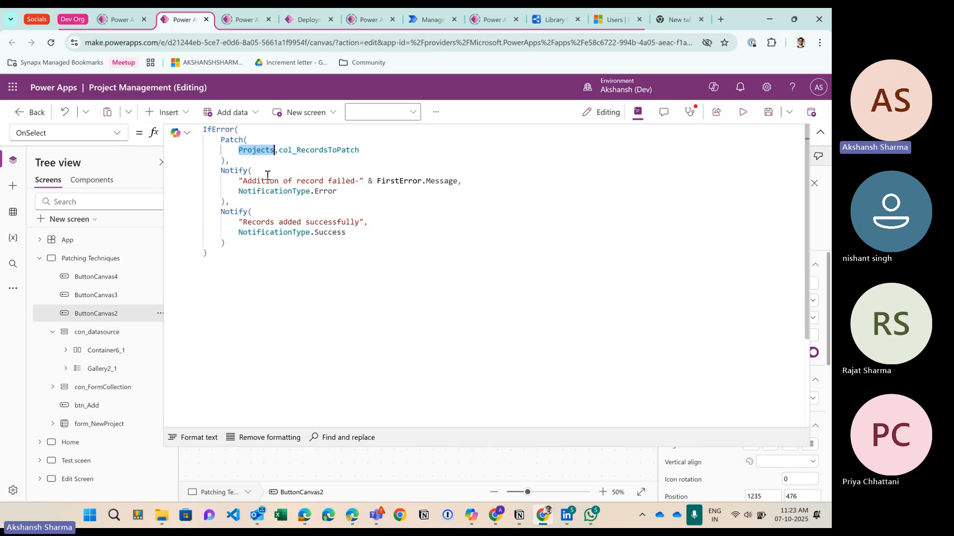
{"action": "double_click", "coordinate": [298, 150]}
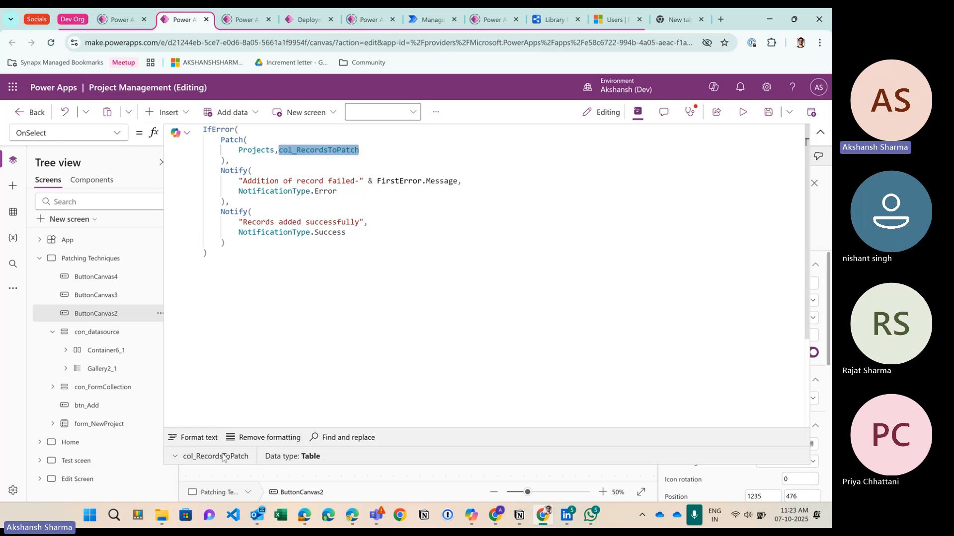
{"action": "left_click", "coordinate": [223, 164]}
{"action": "double_click", "coordinate": [256, 150]}
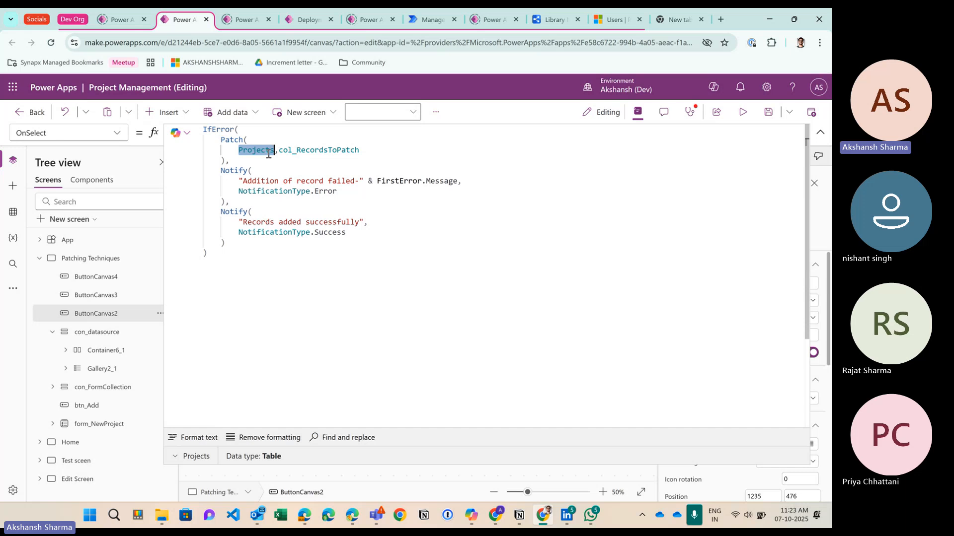
{"action": "double_click", "coordinate": [306, 151]}
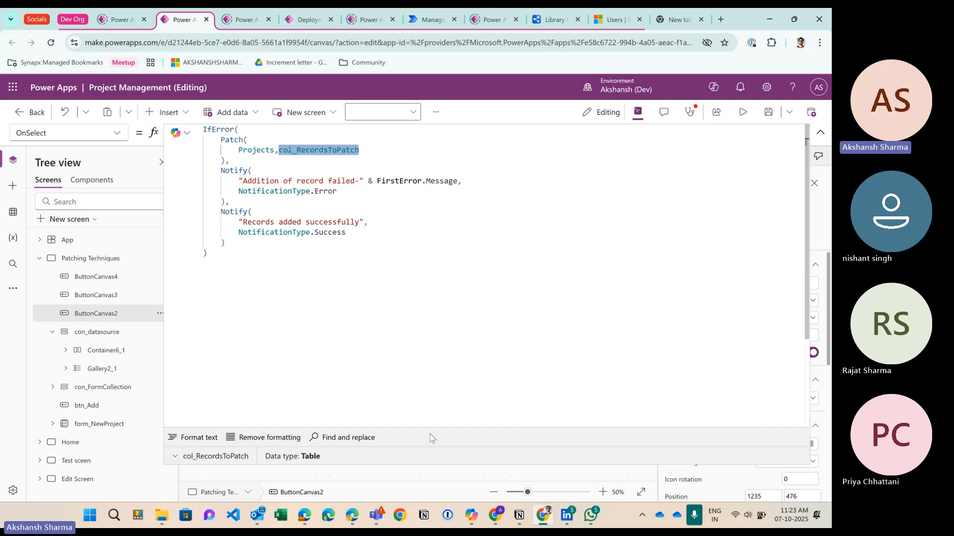
{"action": "left_click_drag", "start_coordinate": [421, 466], "coordinate": [405, 302]}
{"action": "left_click", "coordinate": [242, 157]}
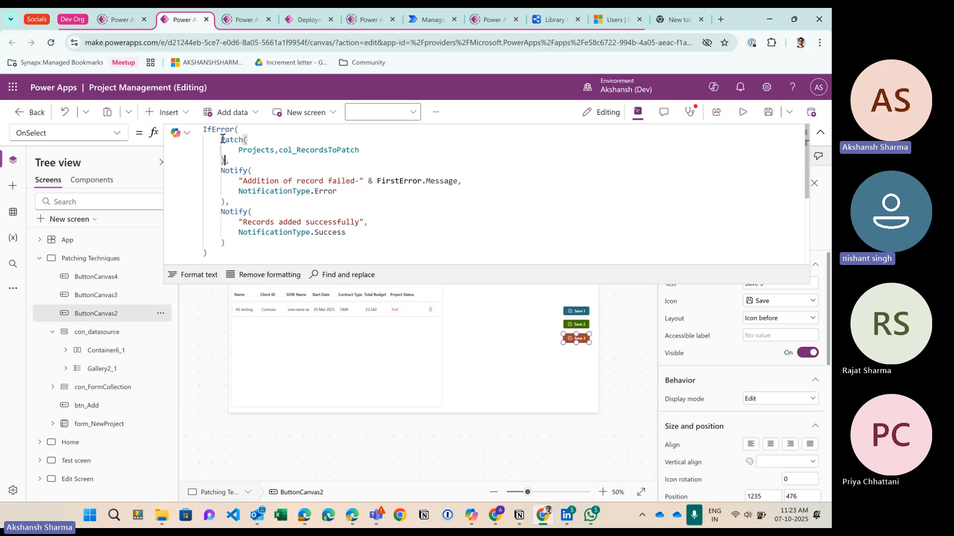
{"action": "left_click_drag", "start_coordinate": [222, 139], "coordinate": [225, 160]}
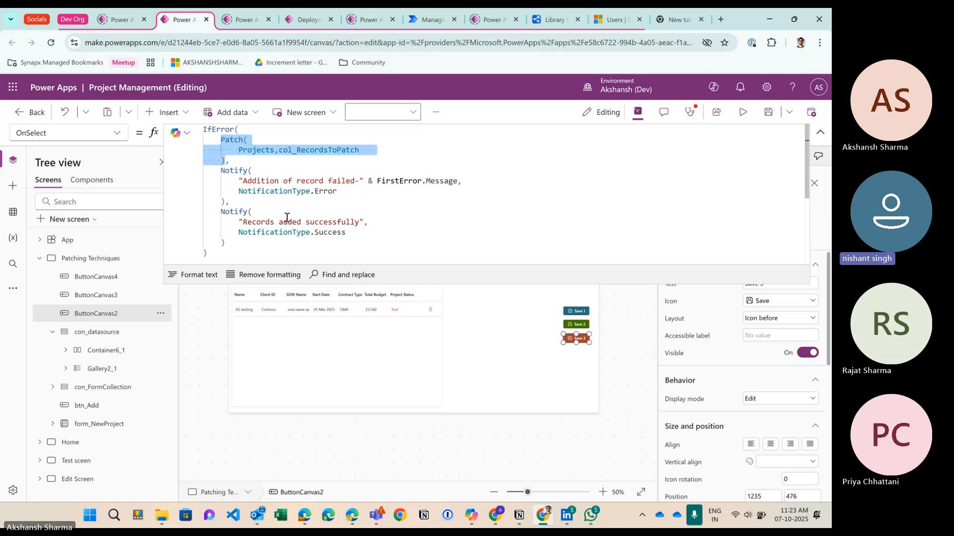
{"action": "double_click", "coordinate": [321, 150]}
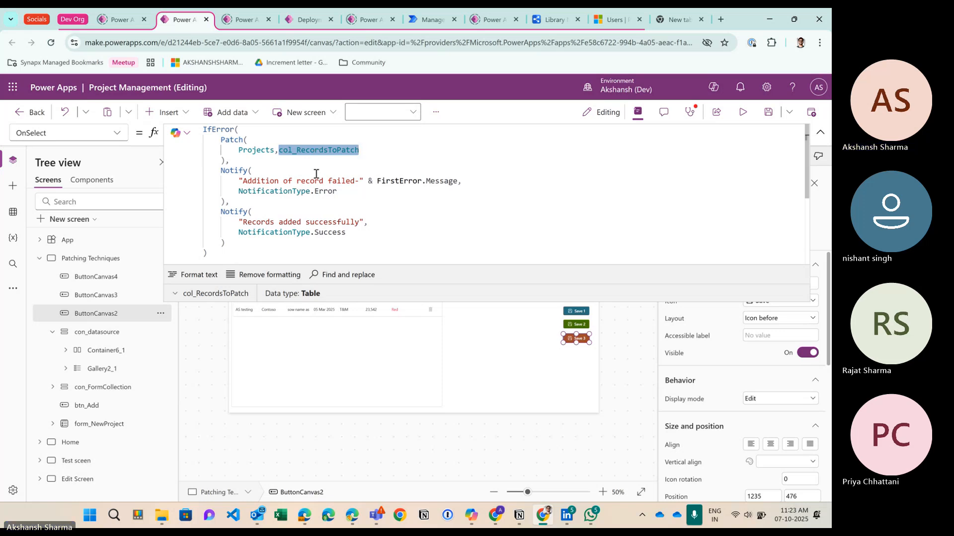
{"action": "left_click", "coordinate": [305, 150]}
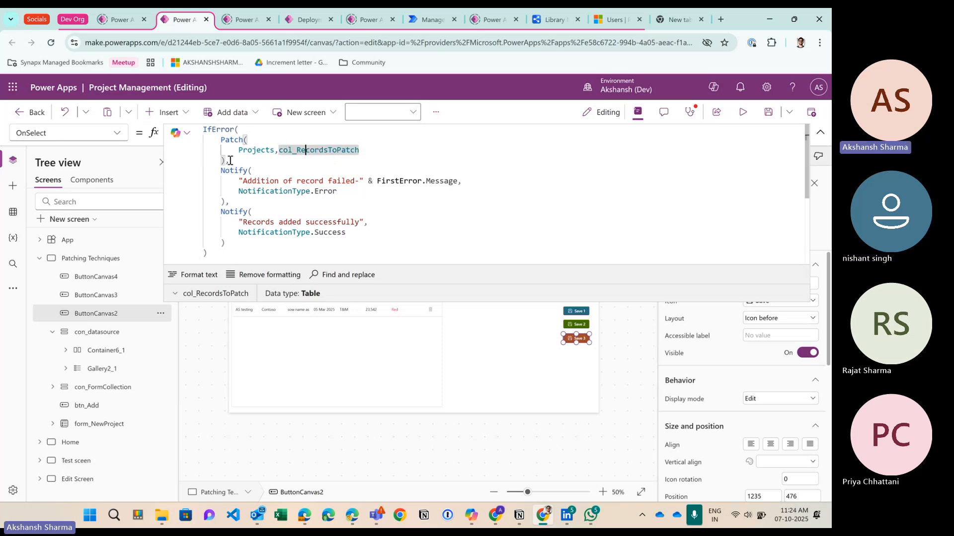
{"action": "left_click_drag", "start_coordinate": [230, 161], "coordinate": [222, 143]}
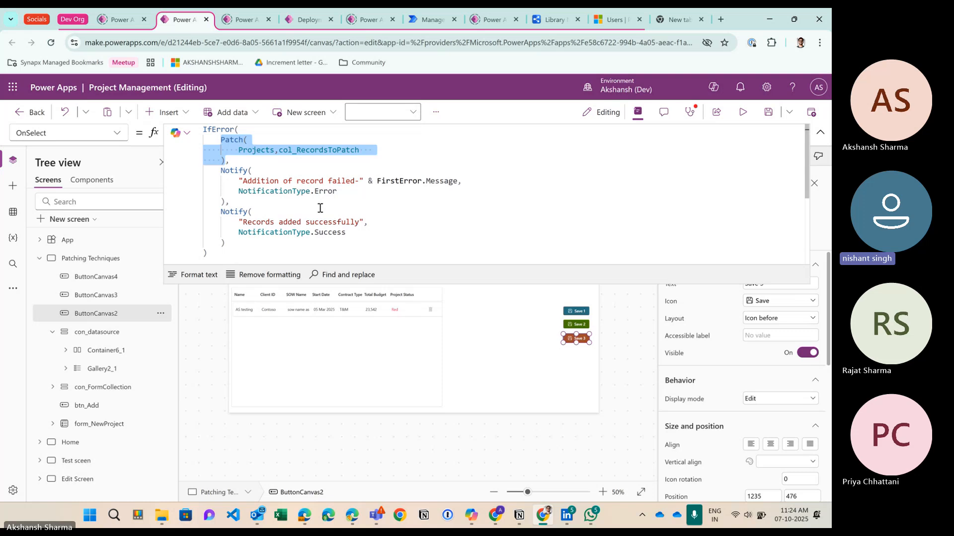
Step: Switch to the Event Management app window and collapse the formula editor to show the canvas
{"action": "left_click", "coordinate": [353, 519]}
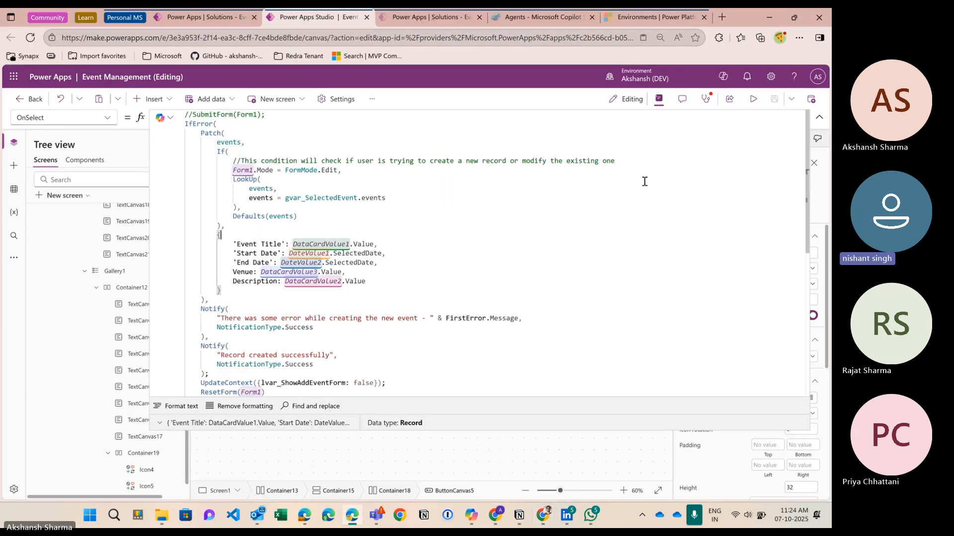
{"action": "left_click", "coordinate": [819, 117]}
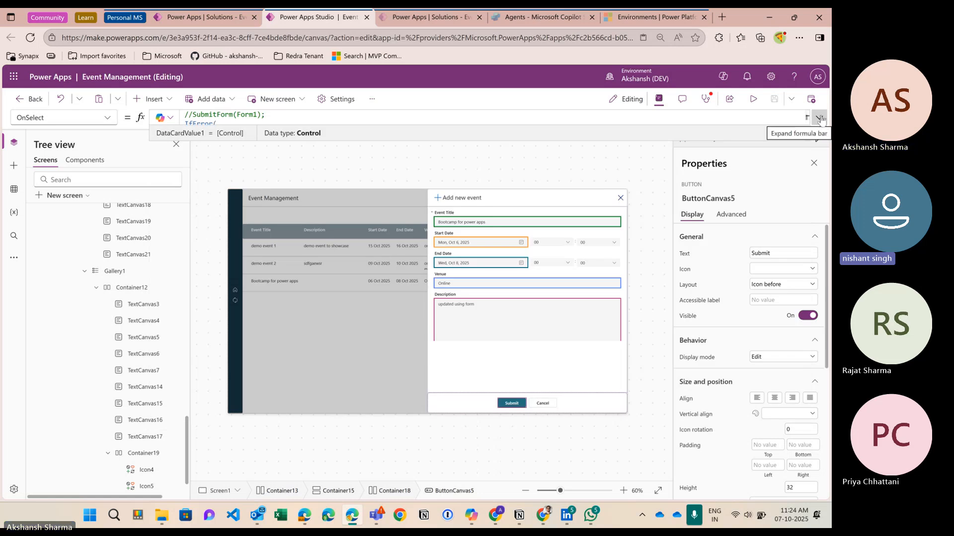
Step: Run the app in preview, return to editing, then start the preview again
{"action": "left_click", "coordinate": [753, 102]}
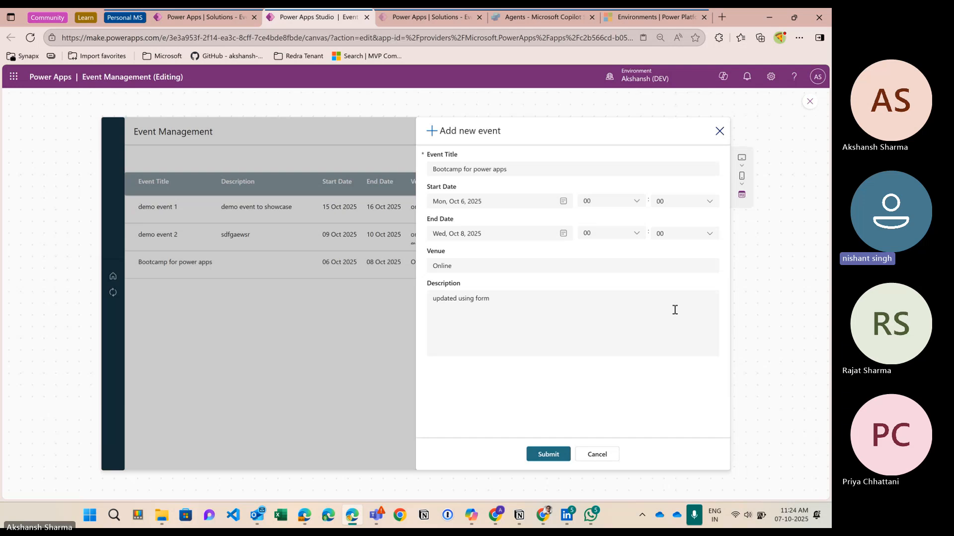
{"action": "left_click", "coordinate": [810, 103]}
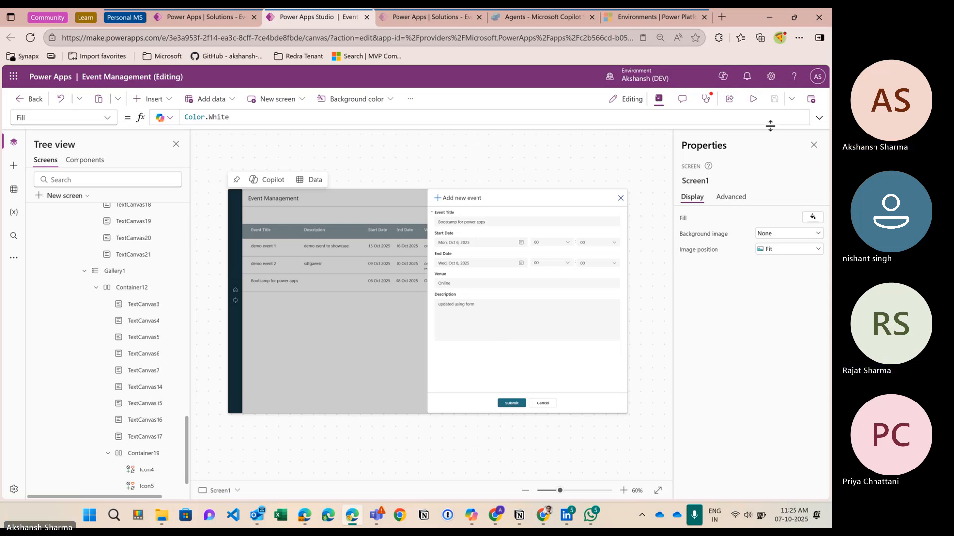
{"action": "left_click", "coordinate": [754, 102]}
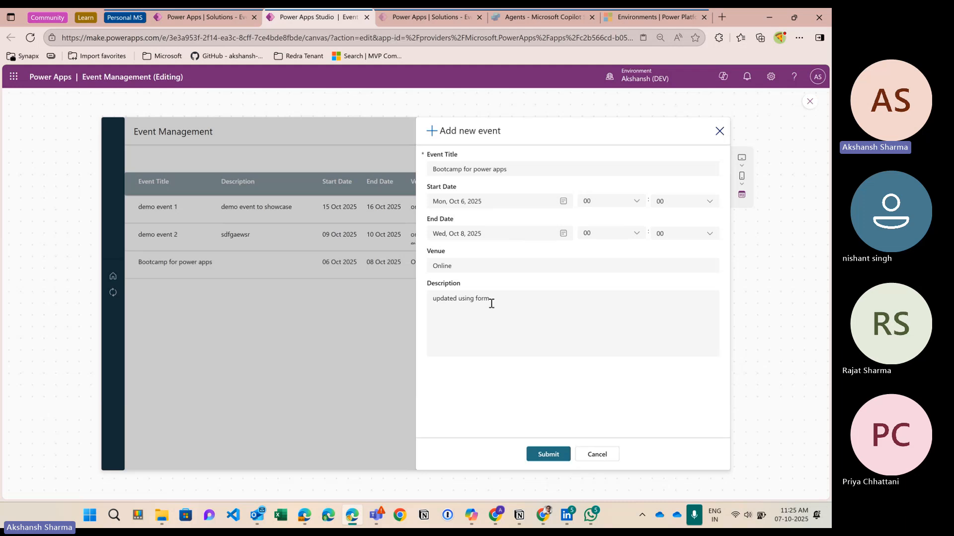
Step: Add four extra lines of filler text to the Bootcamp for power apps description and submit
{"action": "left_click", "coordinate": [501, 321]}
{"action": "key", "text": "Return"}
{"action": "type", "text": "asdfasdfasdfasdf"}
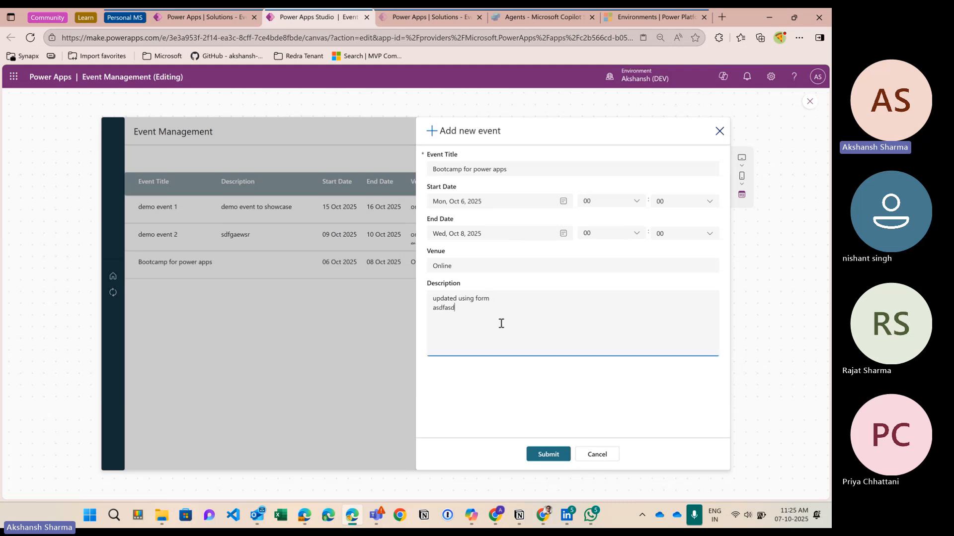
{"action": "key", "text": "Return"}
{"action": "type", "text": "asdfasdfasdfasdf"}
{"action": "key", "text": "Return"}
{"action": "type", "text": "asdfasdfasdfas"}
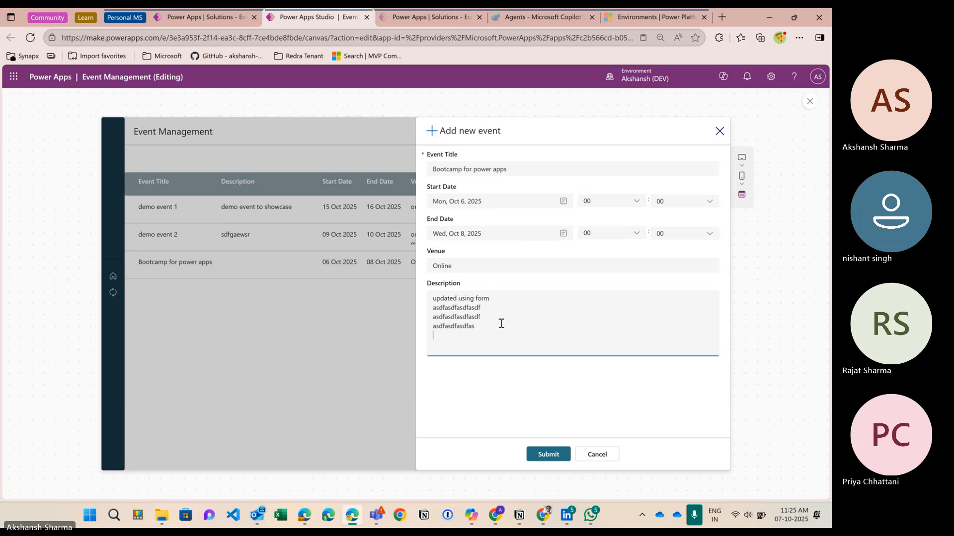
{"action": "key", "text": "Return"}
{"action": "type", "text": "asdfgasfgerterf"}
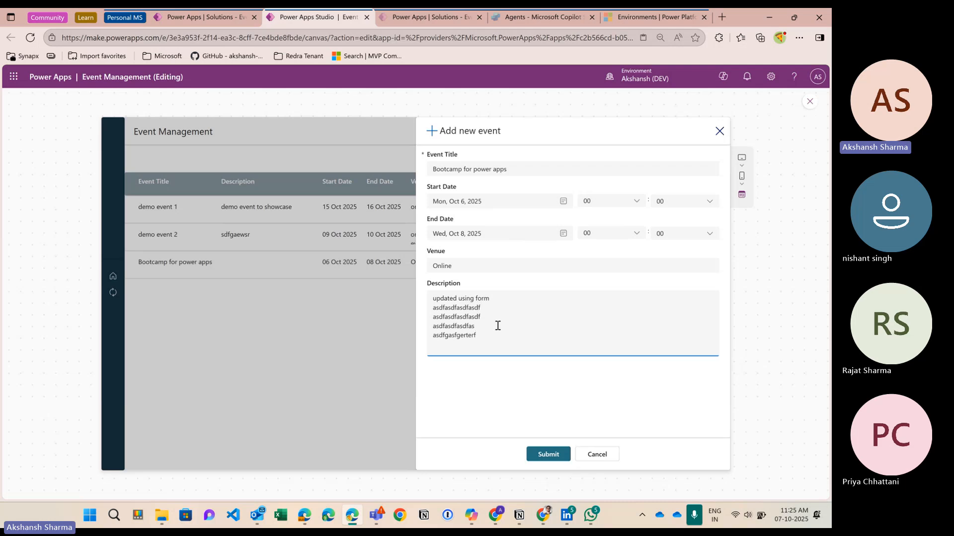
{"action": "left_click", "coordinate": [555, 455]}
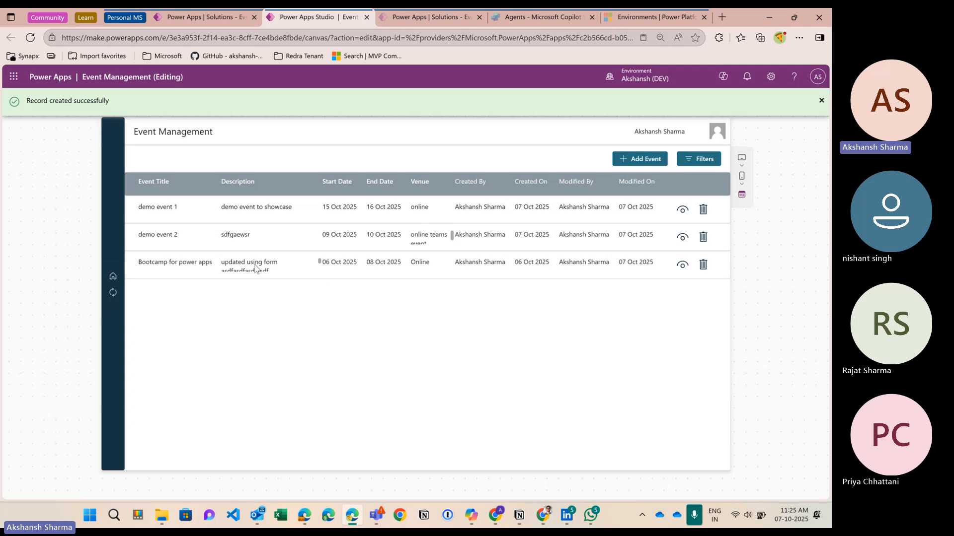
Step: Dismiss the record notification, leave the preview and select the events gallery
{"action": "scroll", "coordinate": [255, 268], "scroll_direction": "down", "scroll_amount": 2}
{"action": "scroll", "coordinate": [255, 269], "scroll_direction": "up", "scroll_amount": 2}
{"action": "scroll", "coordinate": [254, 269], "scroll_direction": "down", "scroll_amount": 2}
{"action": "scroll", "coordinate": [252, 270], "scroll_direction": "up", "scroll_amount": 2}
{"action": "scroll", "coordinate": [252, 270], "scroll_direction": "down", "scroll_amount": 2}
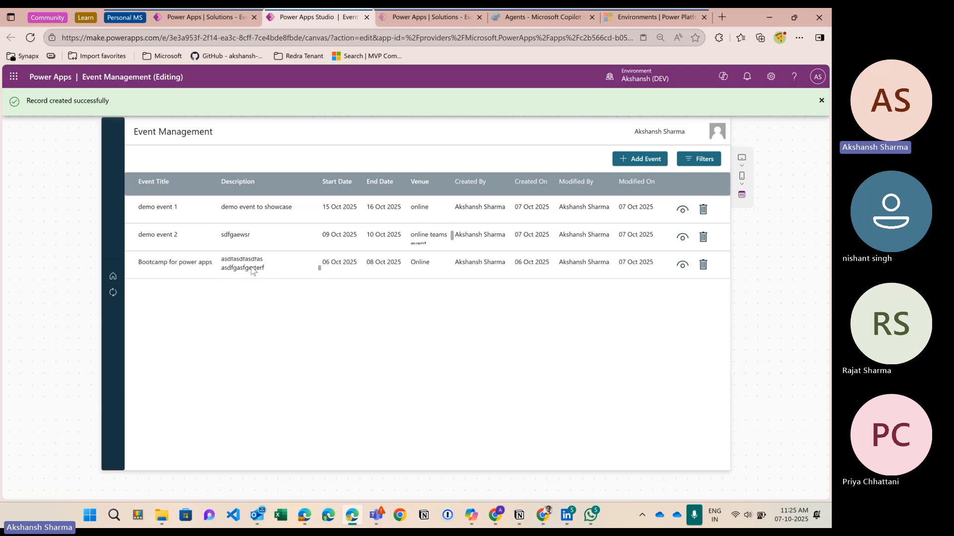
{"action": "scroll", "coordinate": [253, 270], "scroll_direction": "up", "scroll_amount": 2}
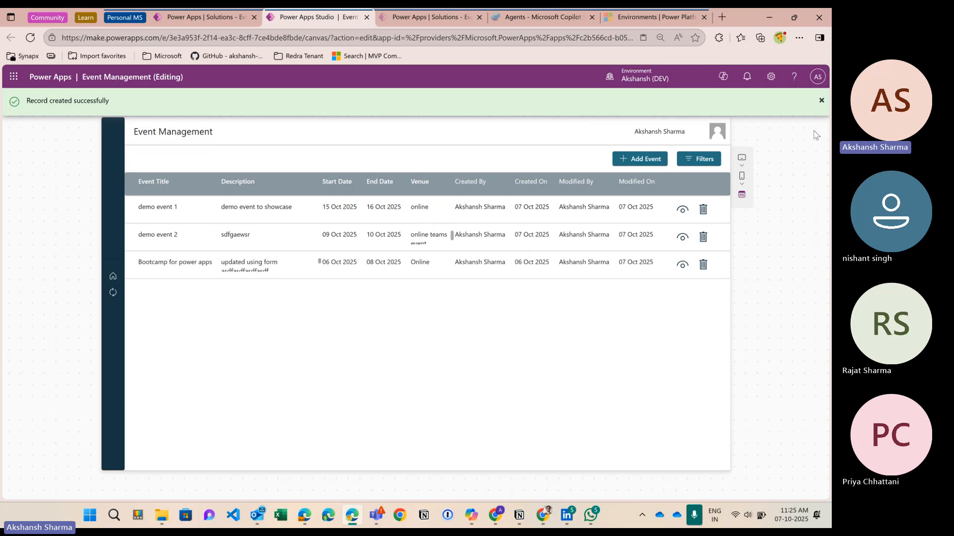
{"action": "left_click", "coordinate": [821, 101]}
{"action": "left_click", "coordinate": [810, 110]}
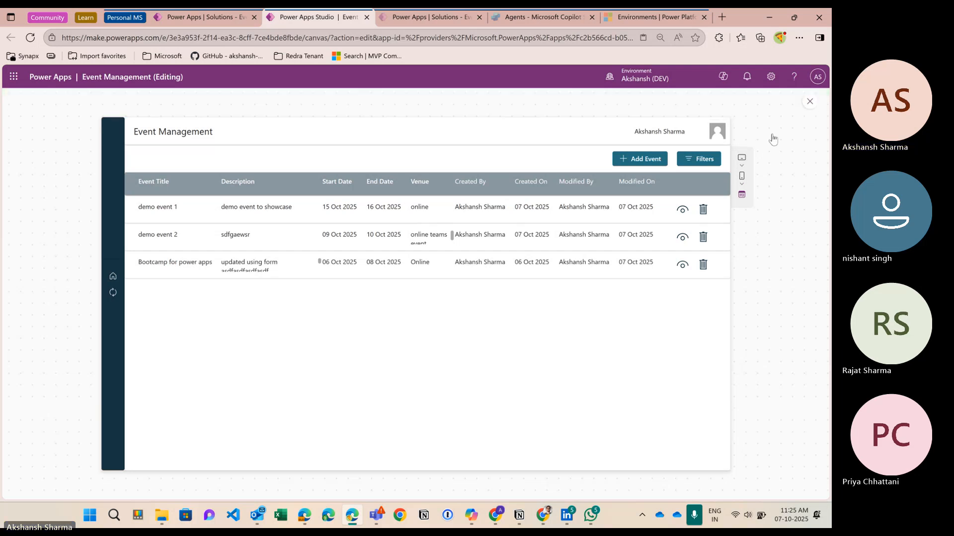
{"action": "left_click", "coordinate": [326, 286]}
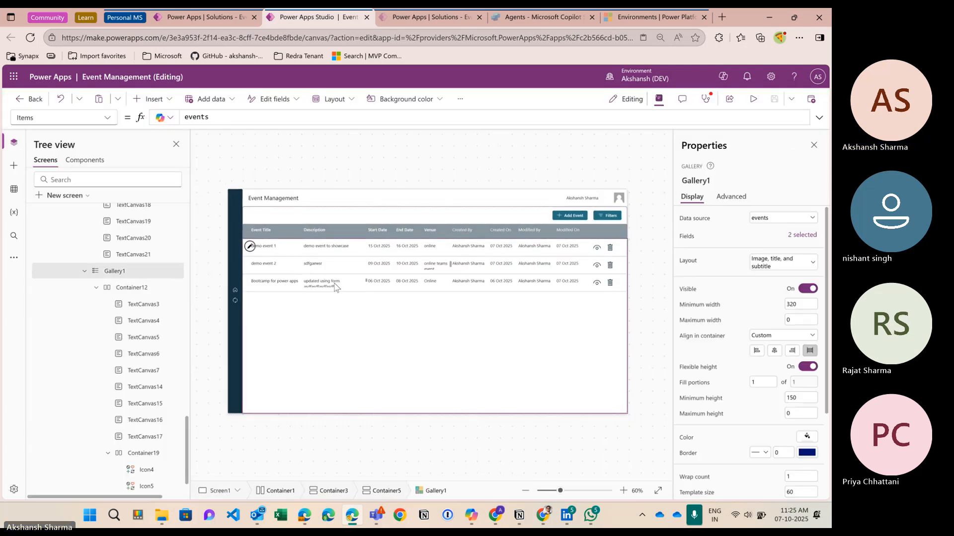
Step: Start the Description label's Text as If(Len(ThisItem.Description)>30, ThisItem.Description
{"action": "left_click", "coordinate": [323, 250]}
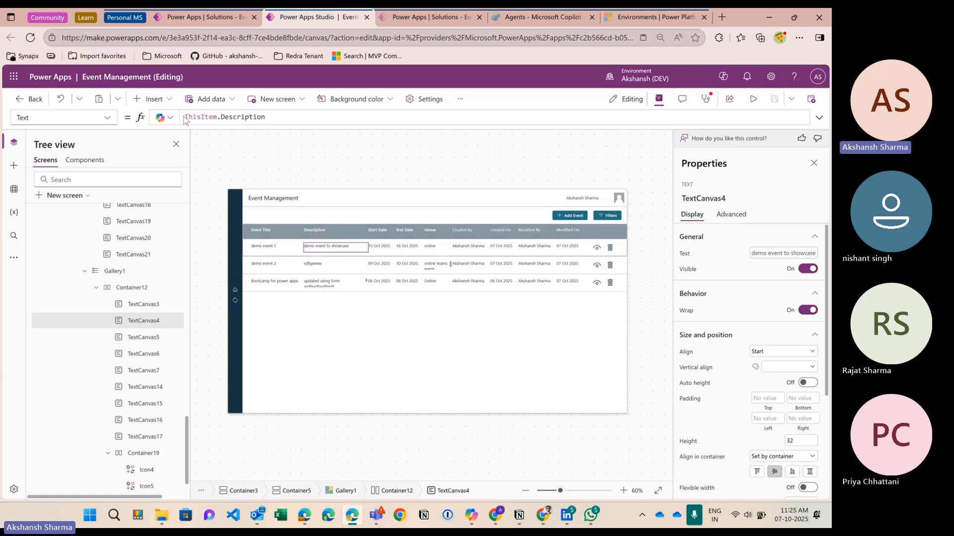
{"action": "left_click", "coordinate": [187, 118]}
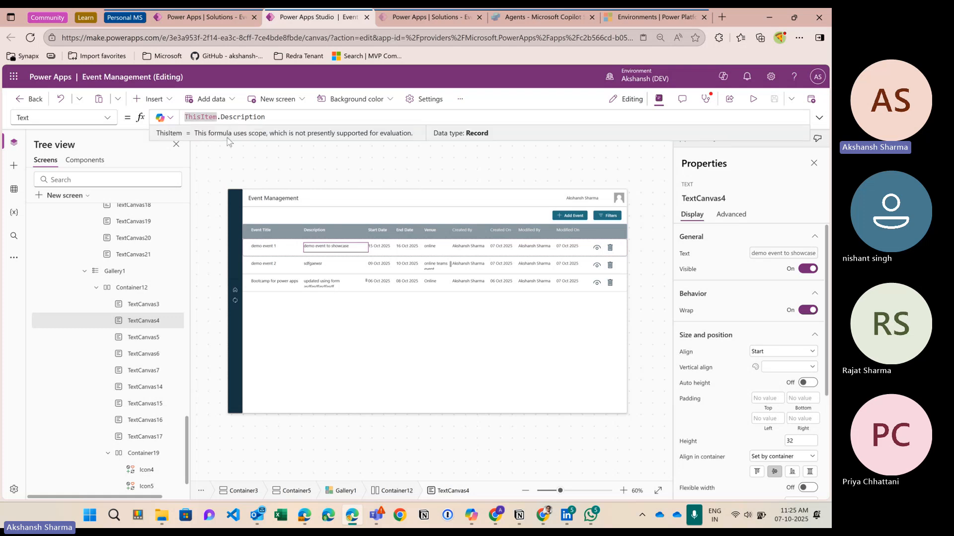
{"action": "left_click_drag", "start_coordinate": [227, 156], "coordinate": [227, 188]}
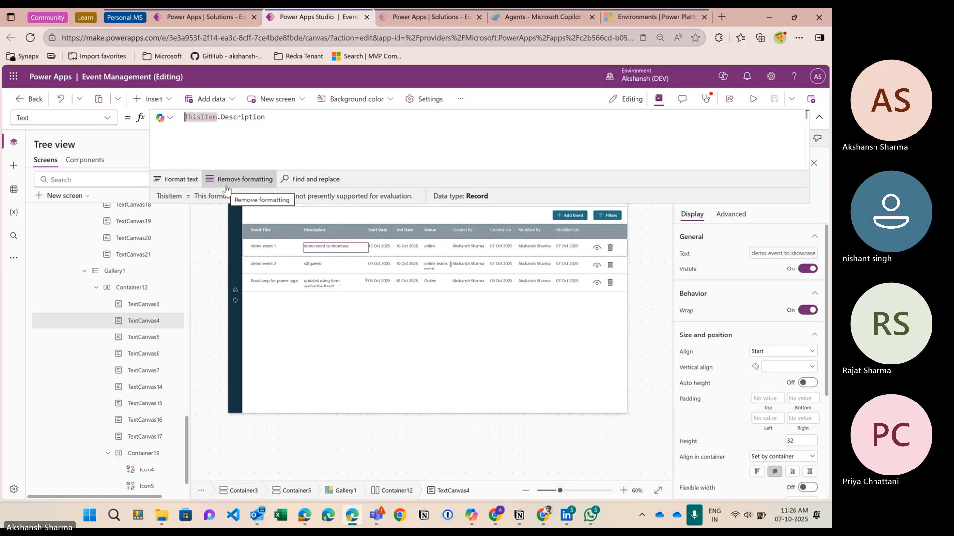
{"action": "type", "text": "If(1;"}
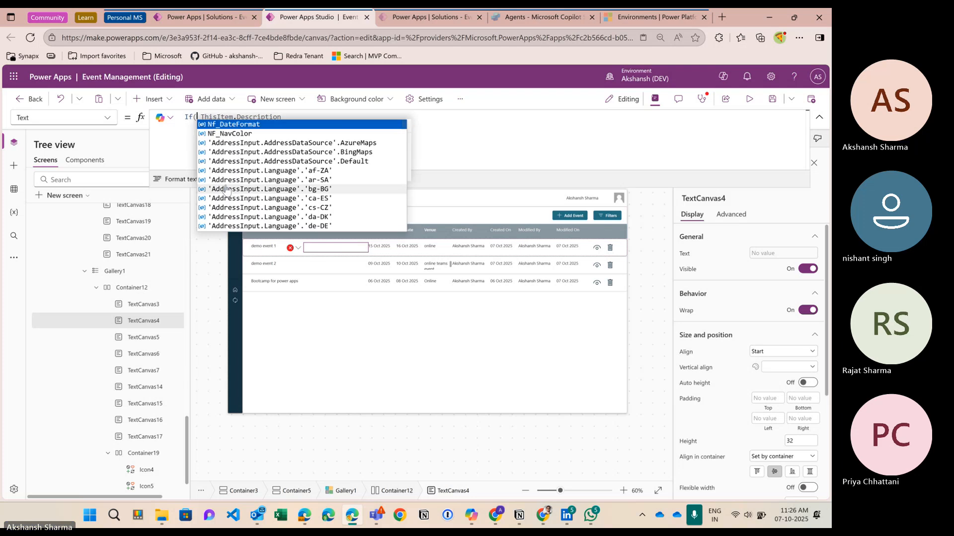
{"action": "type", "text": "en("}
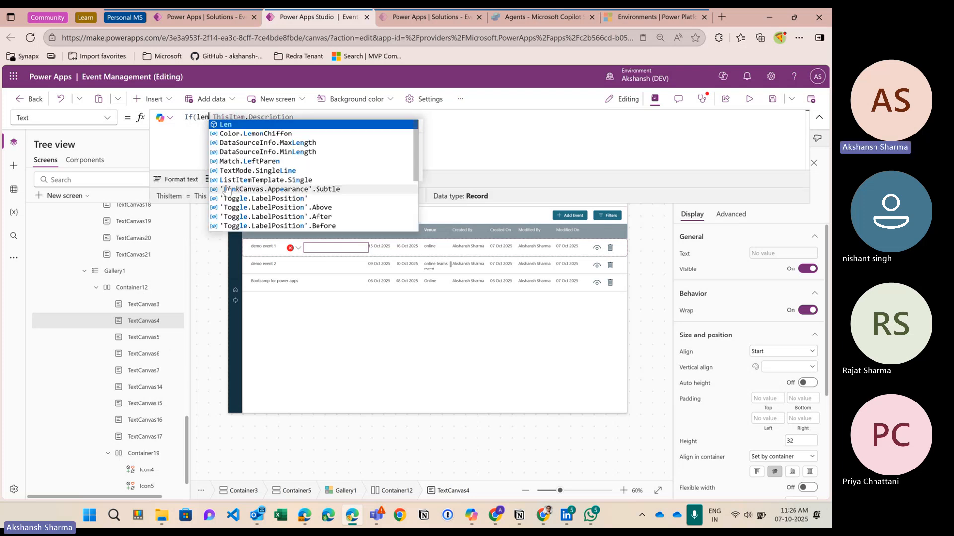
{"action": "key", "text": "Right"}
{"action": "key", "text": "BackSpace"}
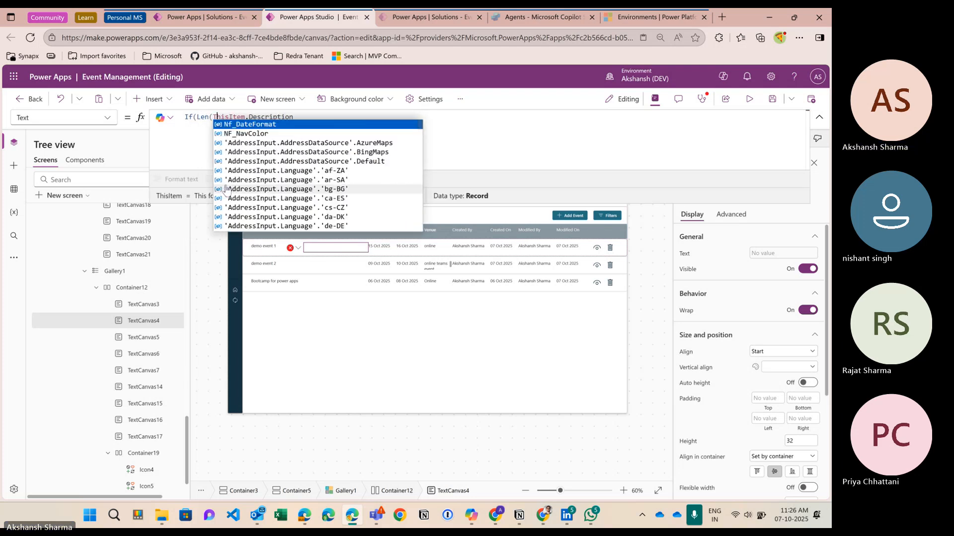
{"action": "key", "text": "Right"}
{"action": "key", "text": "Right"}
{"action": "key", "text": "Right"}
{"action": "key", "text": "Right"}
{"action": "key", "text": "End"}
{"action": "type", "text": ")"}
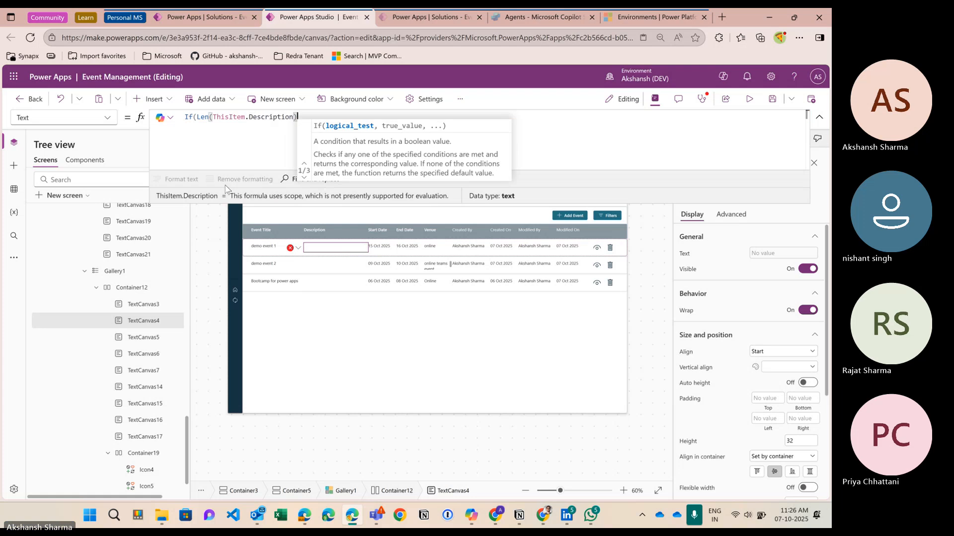
{"action": "type", "text": ">"}
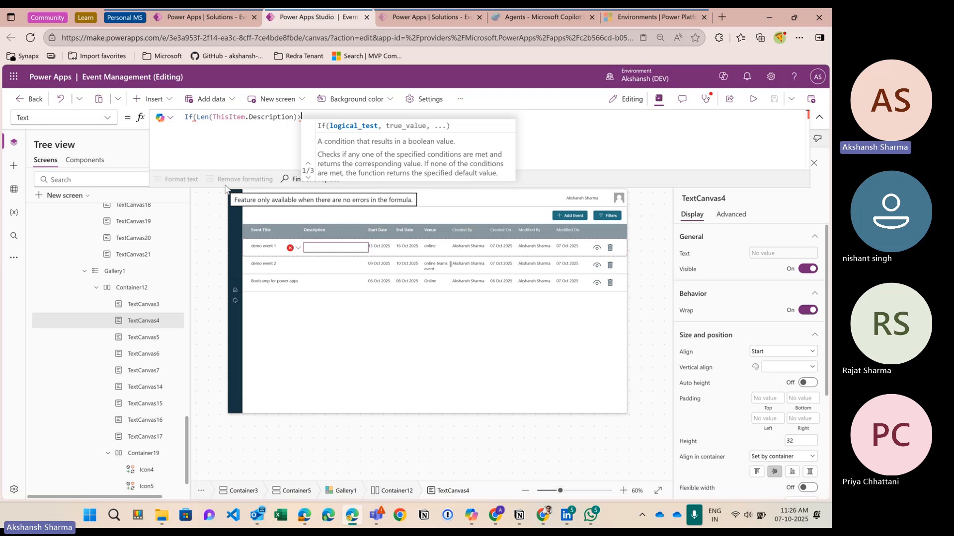
{"action": "type", "text": "30,"}
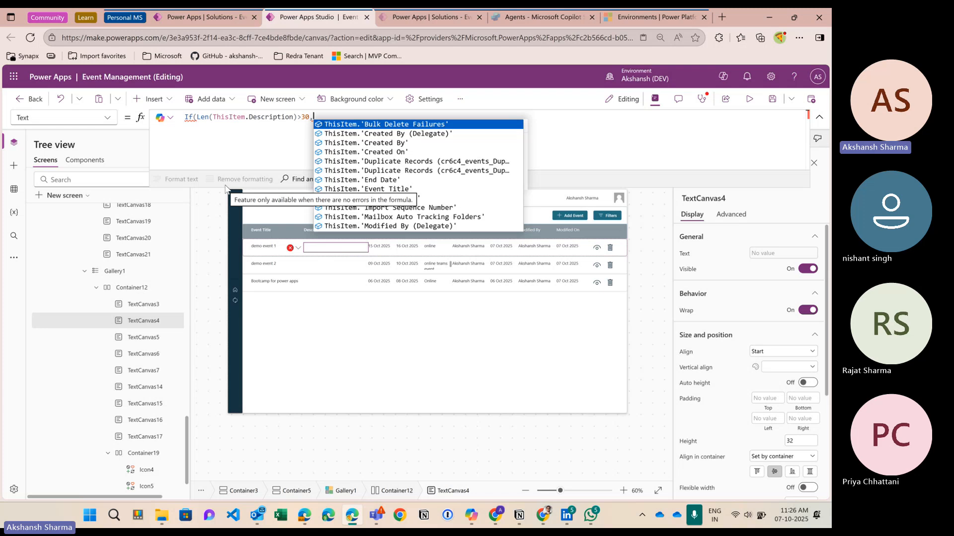
{"action": "type", "text": "this"}
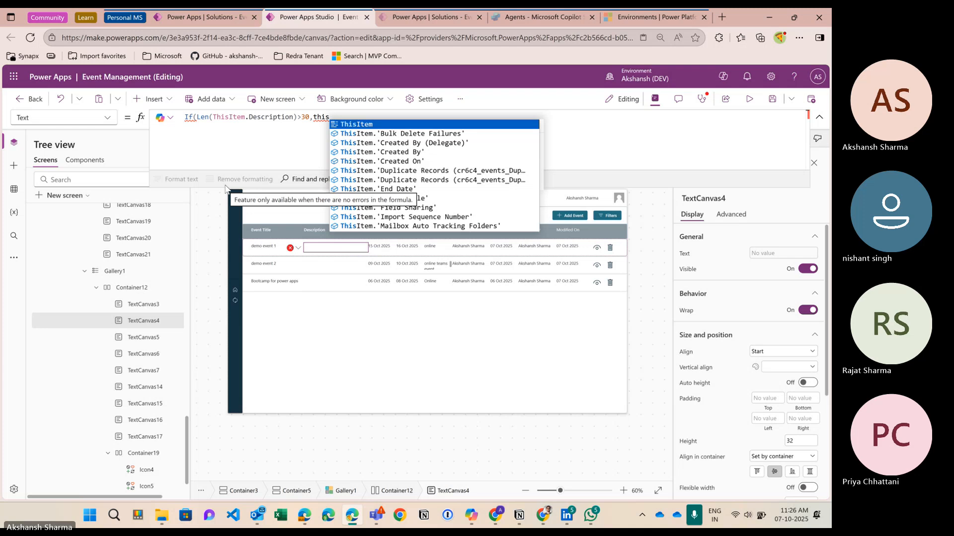
{"action": "key", "text": "Tab"}
{"action": "type", "text": ".de"}
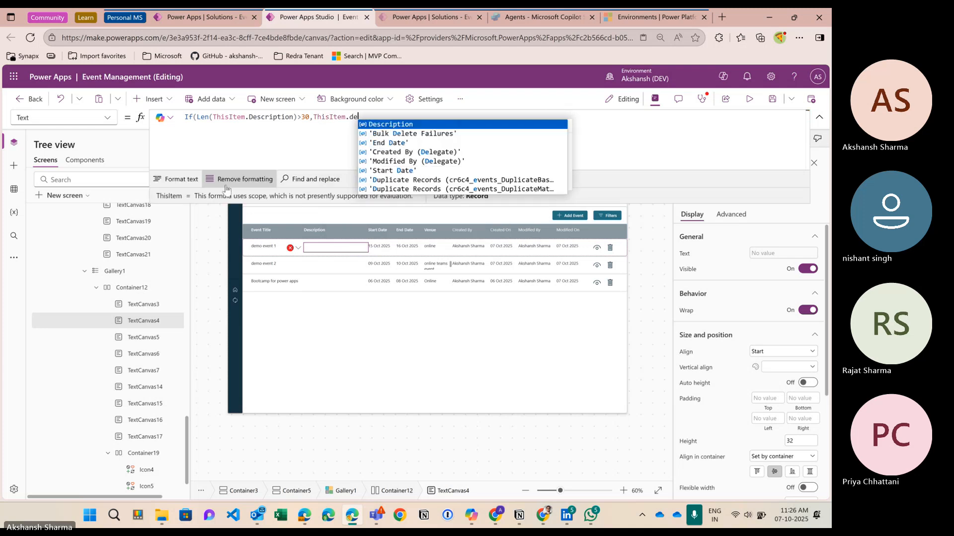
{"action": "key", "text": "Tab"}
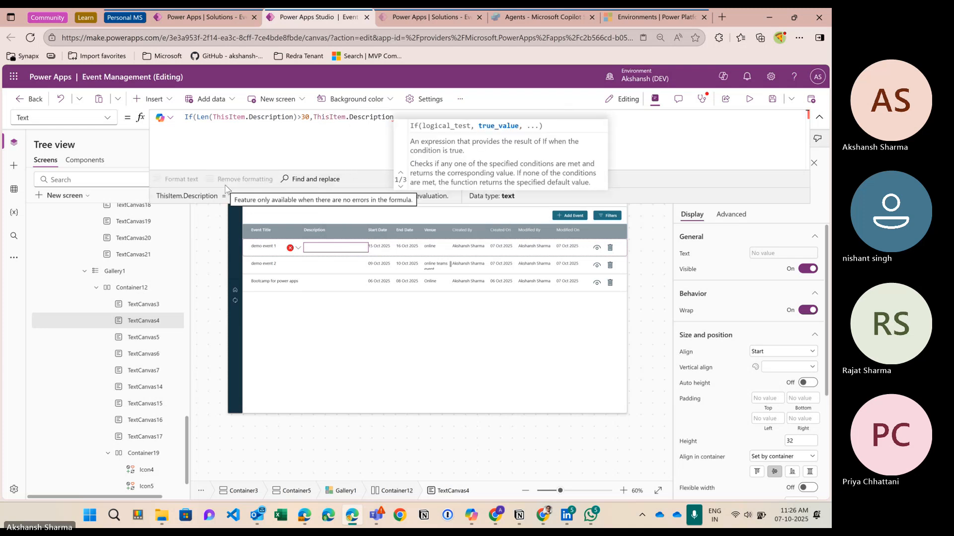
Step: Wrap the true branch as Left(ThisItem.Description,28)&"..."
{"action": "left_click", "coordinate": [315, 118]}
{"action": "type", "text": "lef"}
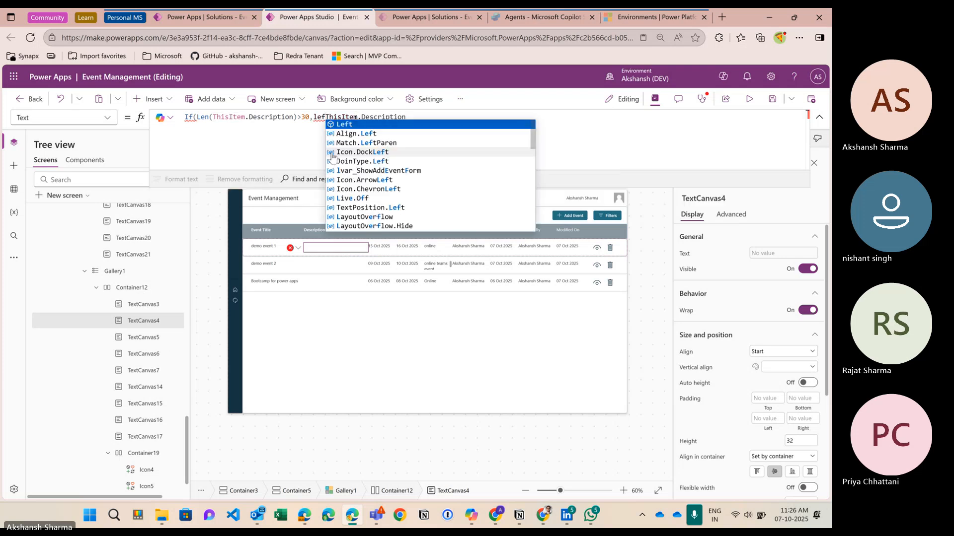
{"action": "key", "text": "Tab"}
{"action": "type", "text": "ThisItem"}
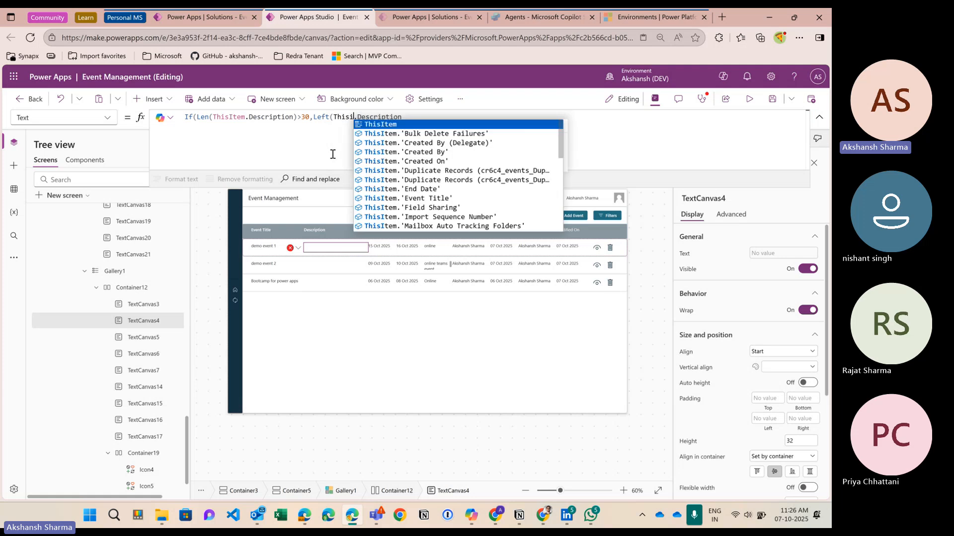
{"action": "key", "text": "Tab"}
{"action": "key", "text": "Right"}
{"action": "key", "text": "End"}
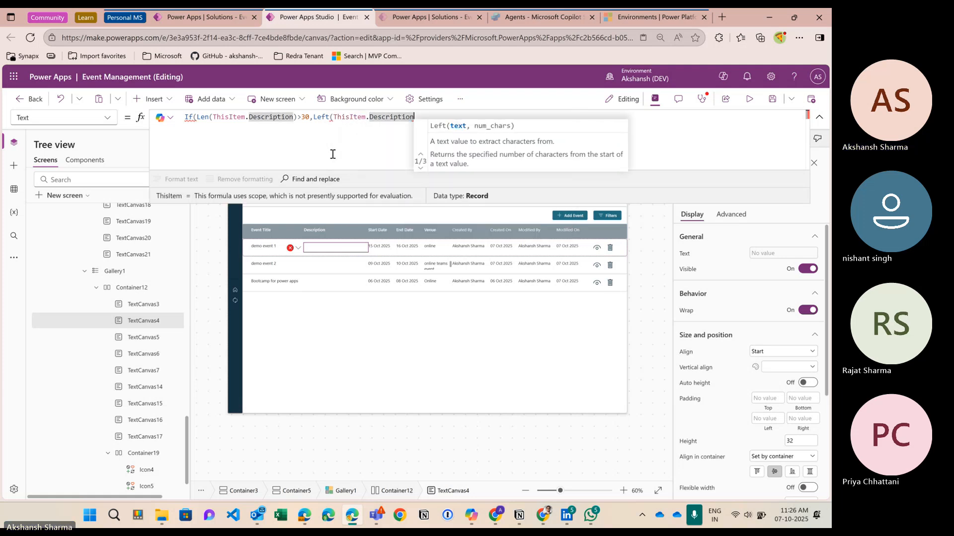
{"action": "type", "text": ","}
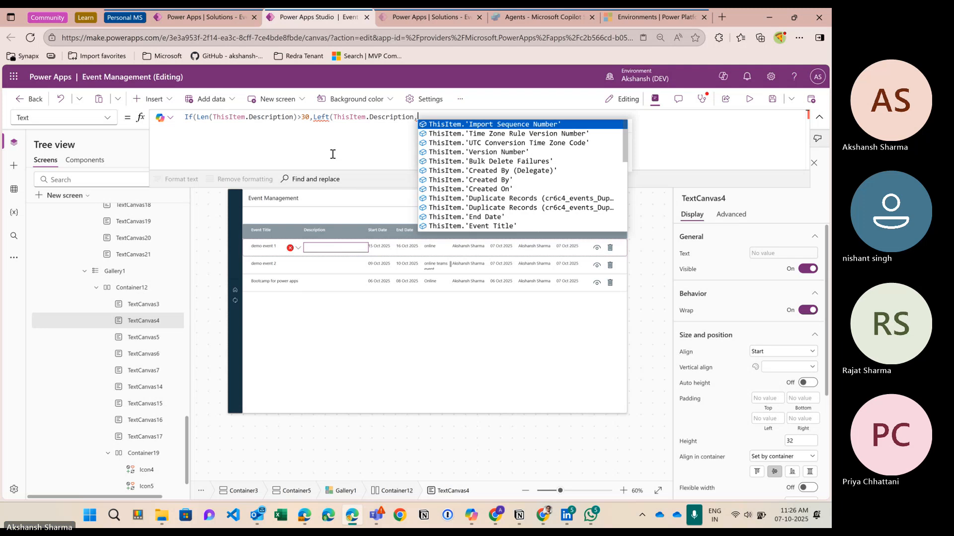
{"action": "type", "text": "28"}
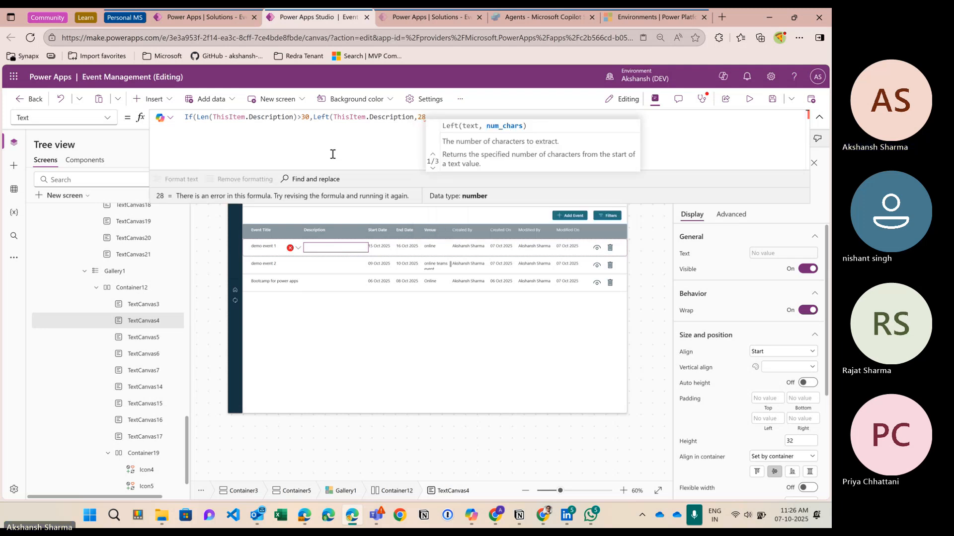
{"action": "type", "text": ")"}
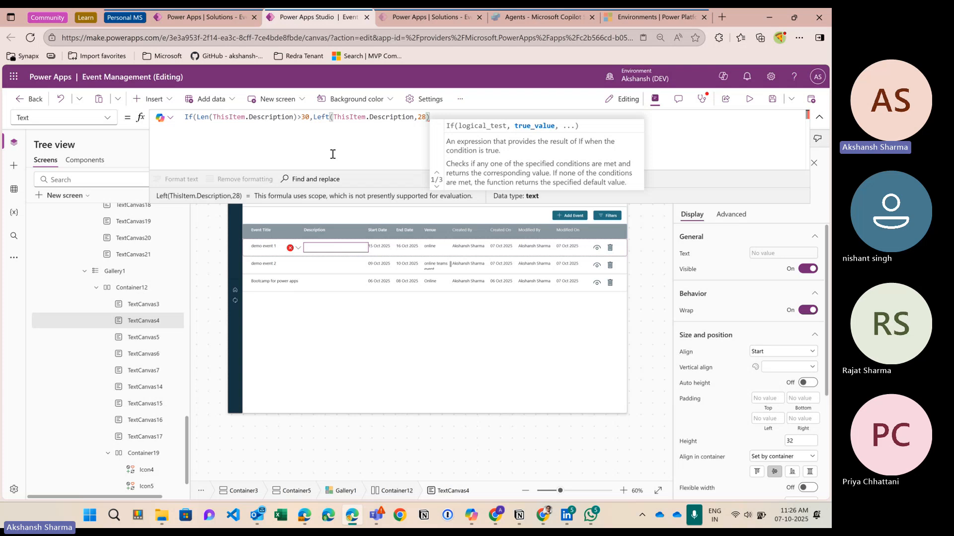
{"action": "type", "text": "&\""}
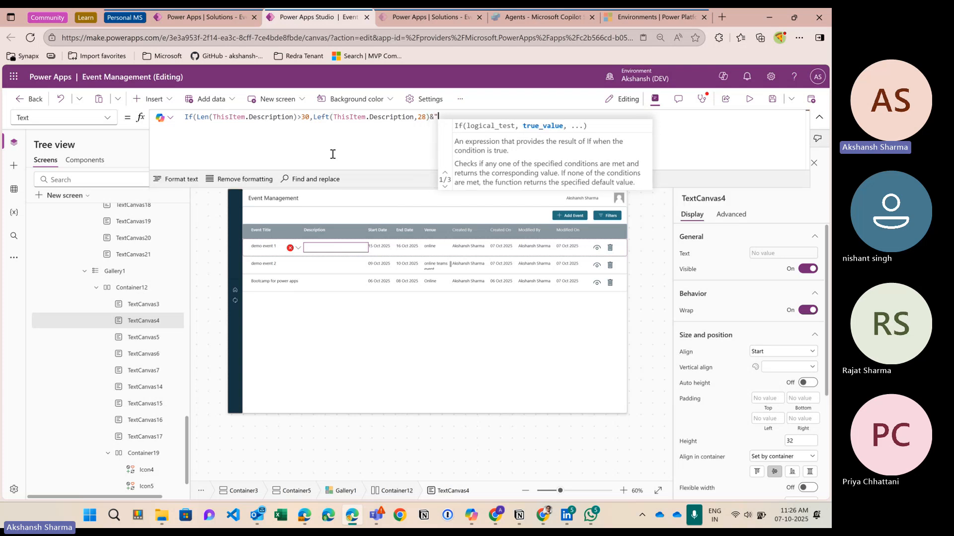
{"action": "type", "text": "...\""}
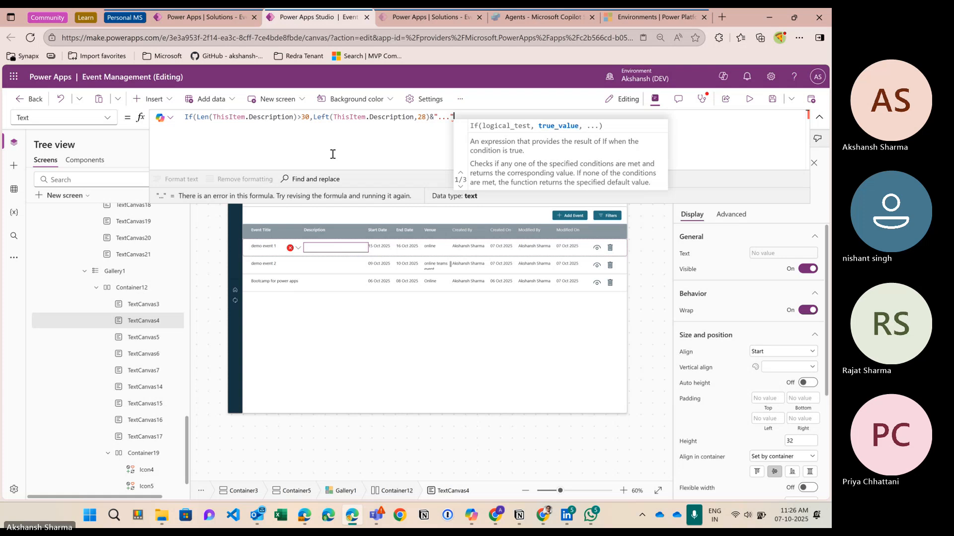
{"action": "type", "text": ","}
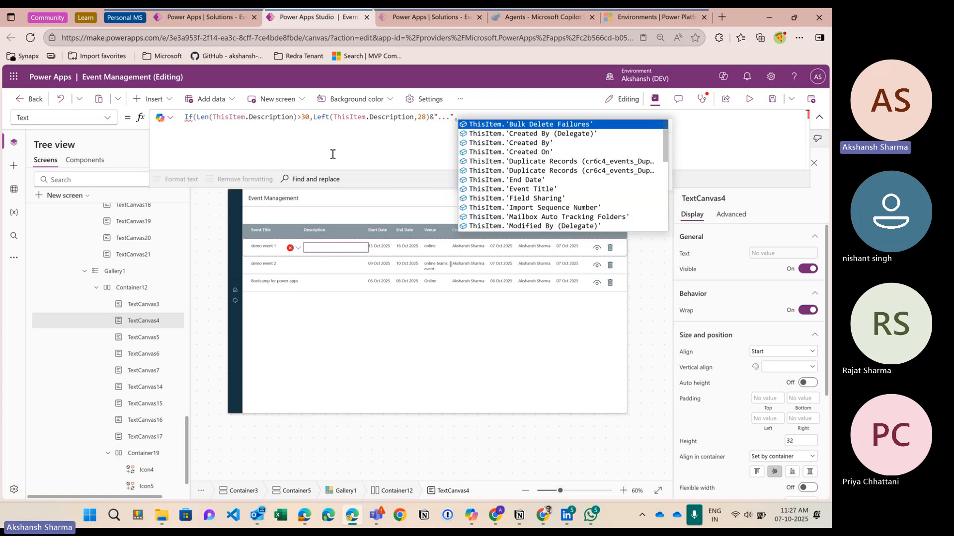
Step: Copy ThisItem.Description in as the fallback value and close the If formula
{"action": "double_click", "coordinate": [343, 117]}
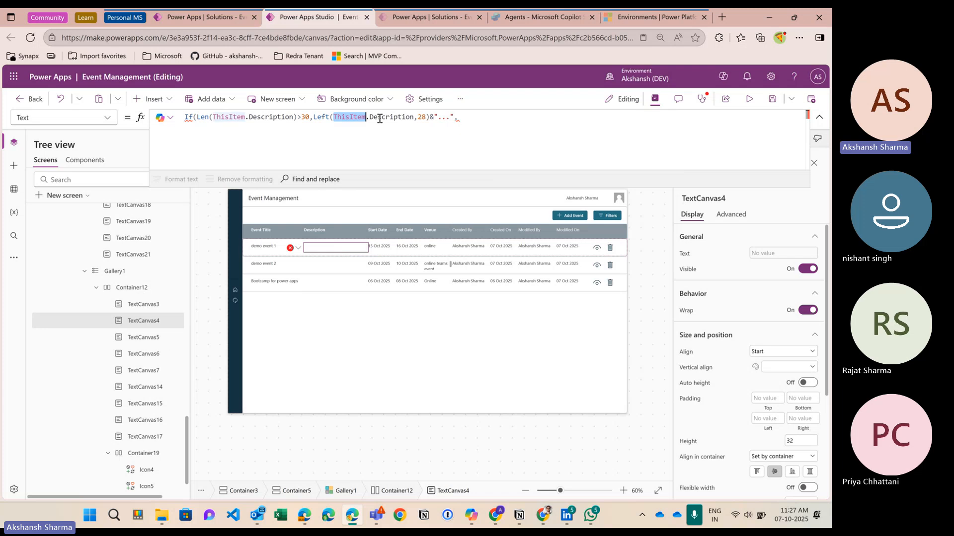
{"action": "left_click", "coordinate": [413, 117], "text": "shift"}
{"action": "key", "text": "ctrl+c"}
{"action": "left_click", "coordinate": [469, 138]}
{"action": "key", "text": "ctrl+v"}
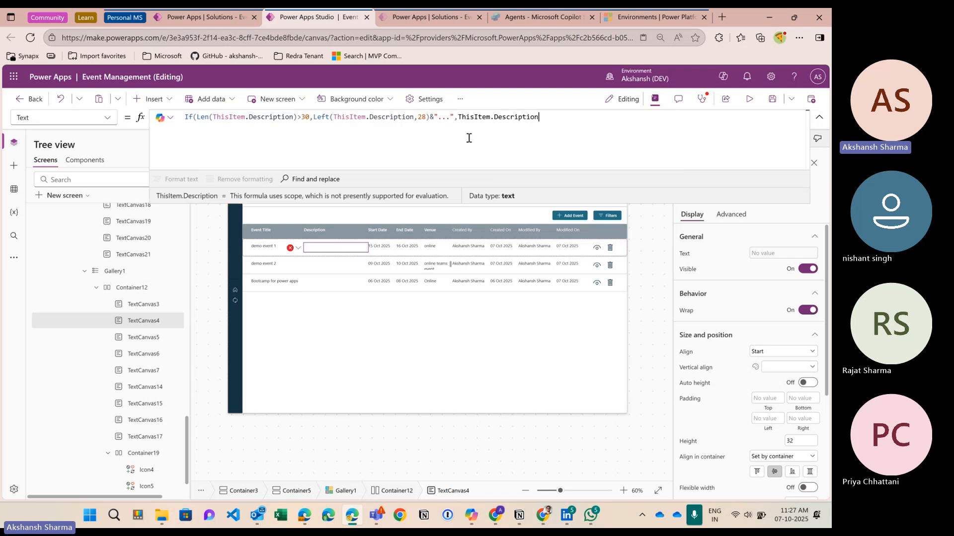
{"action": "type", "text": ")"}
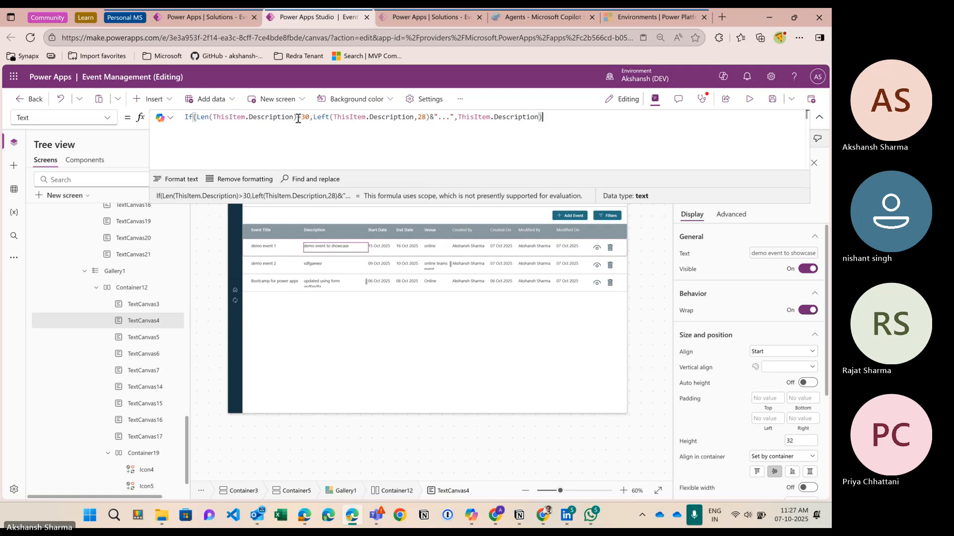
Step: Turn off Wrap for the label and change the length threshold from 30 to 18
{"action": "left_click", "coordinate": [807, 310]}
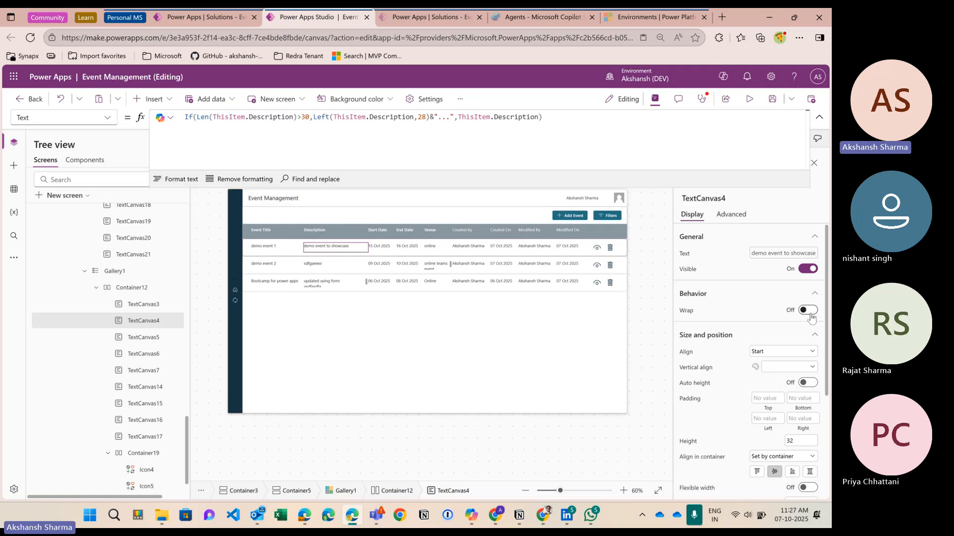
{"action": "left_click", "coordinate": [417, 149]}
{"action": "scroll", "coordinate": [729, 317], "scroll_direction": "down", "scroll_amount": 2}
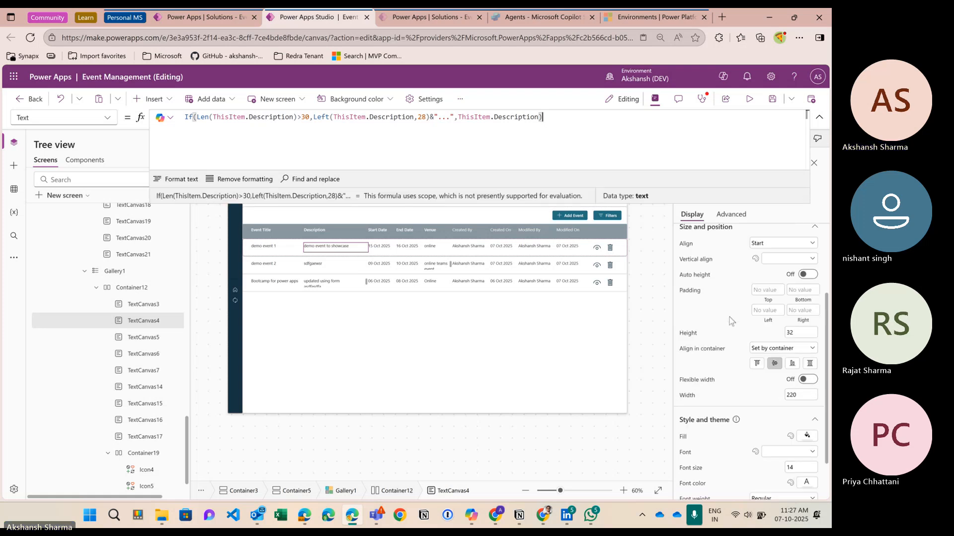
{"action": "scroll", "coordinate": [729, 317], "scroll_direction": "down", "scroll_amount": 2}
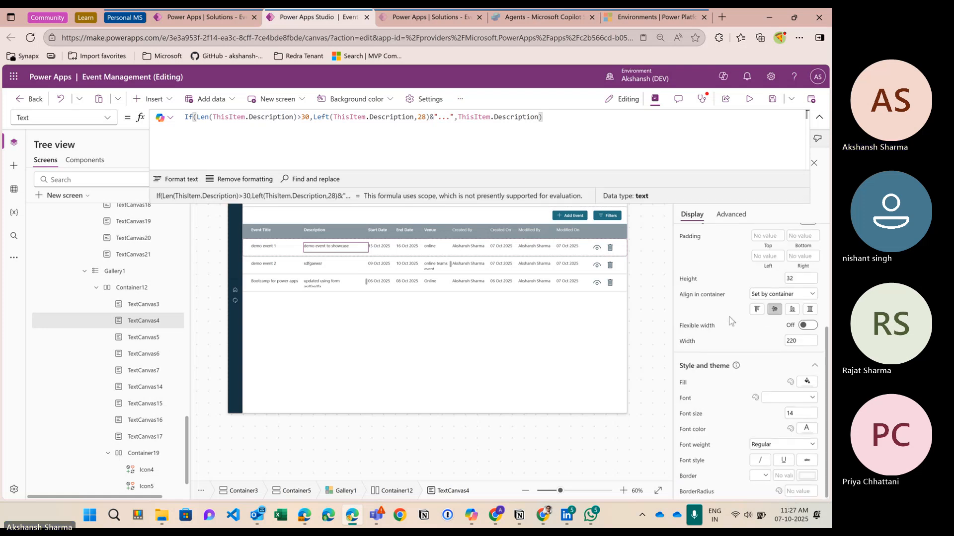
{"action": "scroll", "coordinate": [729, 317], "scroll_direction": "up", "scroll_amount": 5}
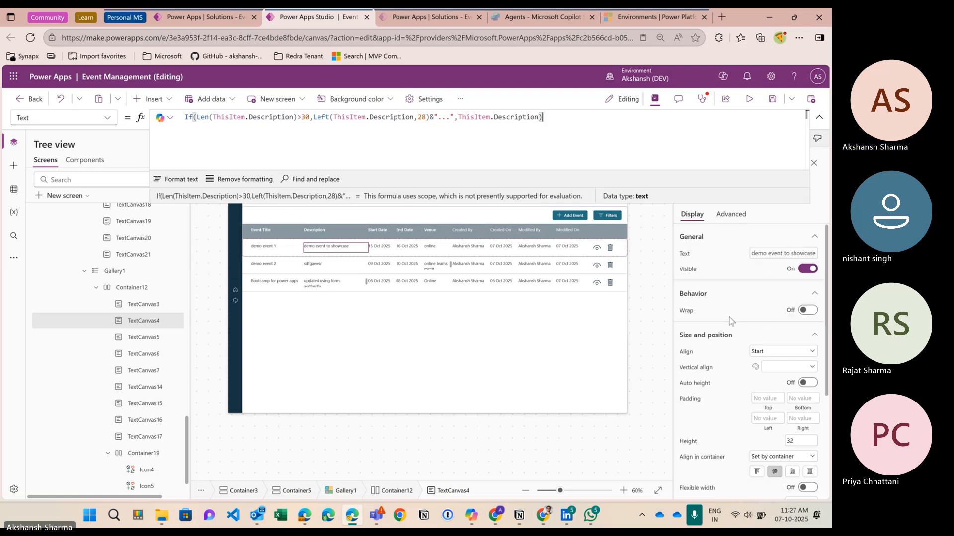
{"action": "double_click", "coordinate": [305, 118]}
{"action": "key", "text": "BackSpace"}
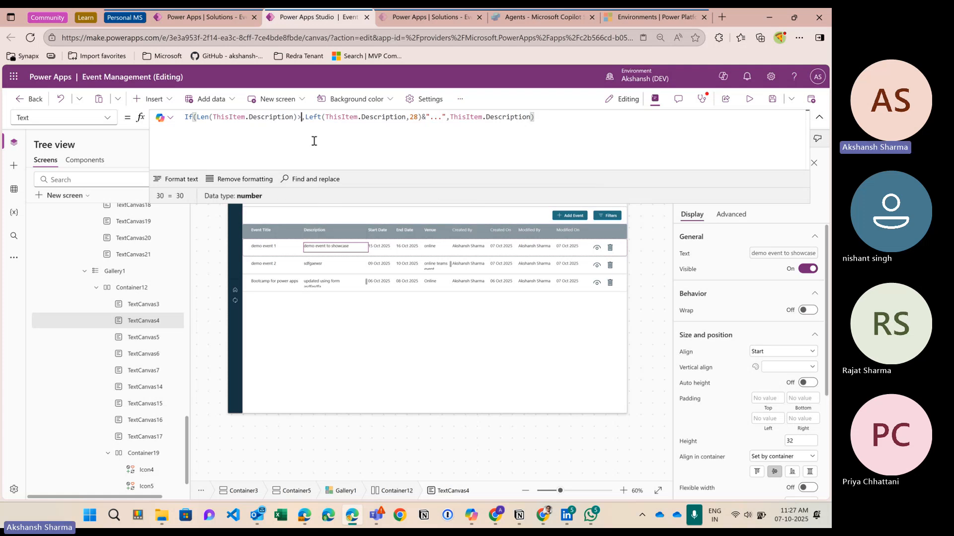
{"action": "type", "text": "20"}
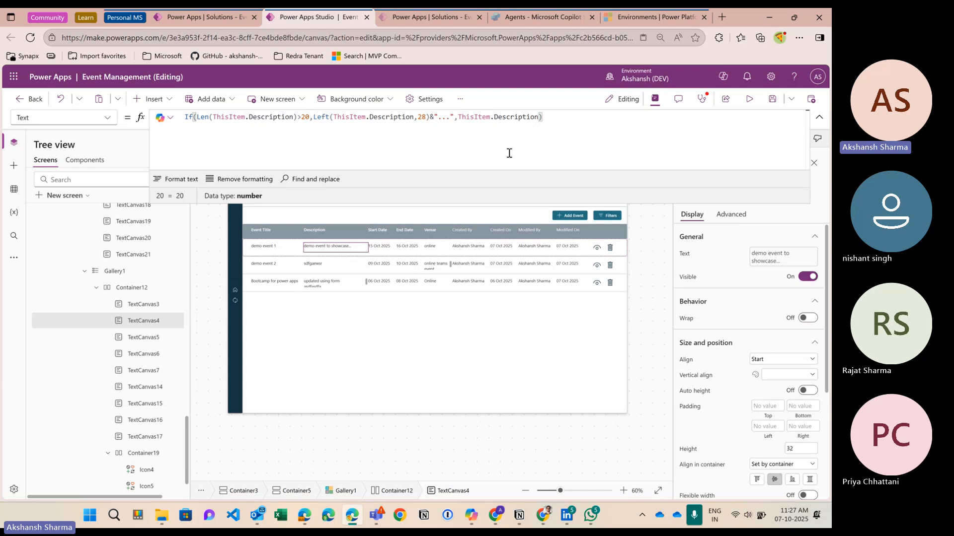
{"action": "key", "text": "BackSpace"}
{"action": "key", "text": "BackSpace"}
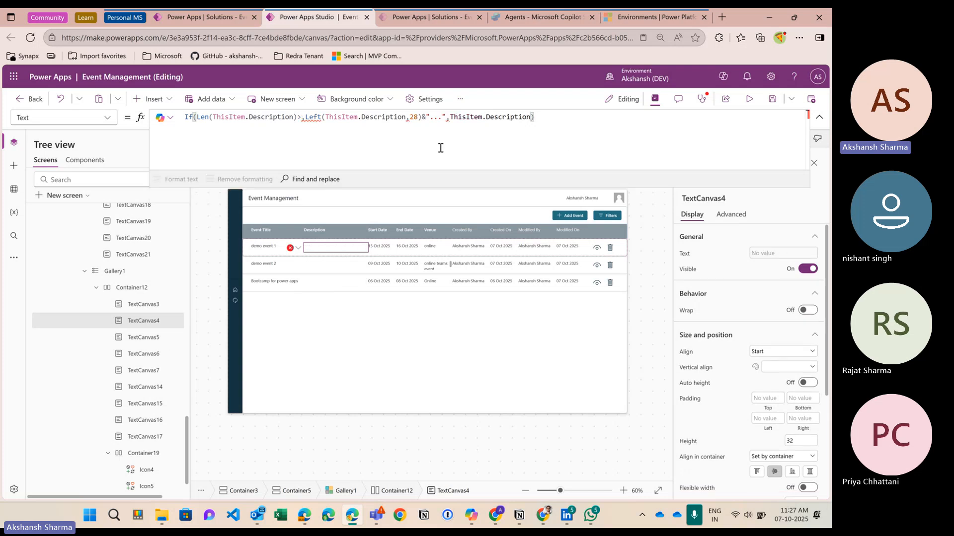
{"action": "type", "text": "18"}
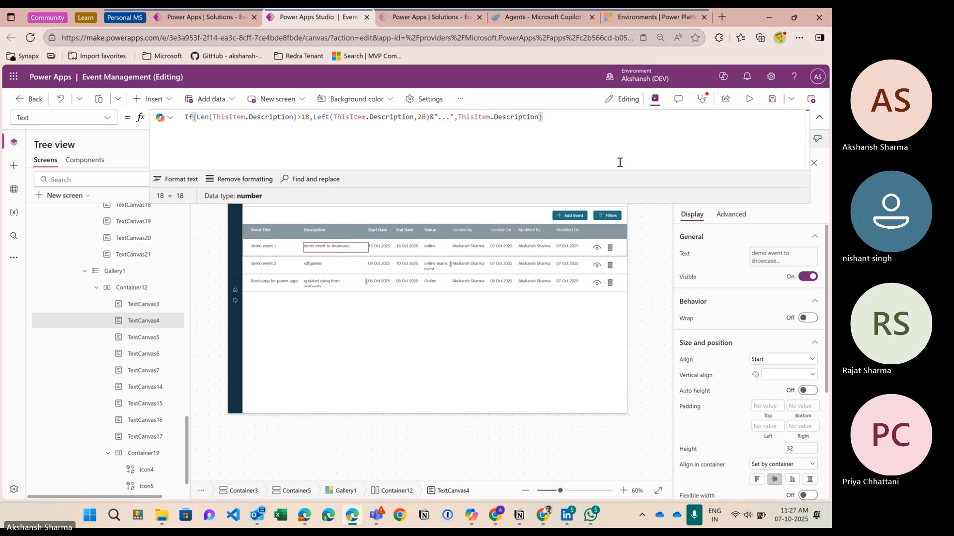
Step: Preview the app to check the truncated descriptions, then exit and select the first description
{"action": "left_click", "coordinate": [749, 98]}
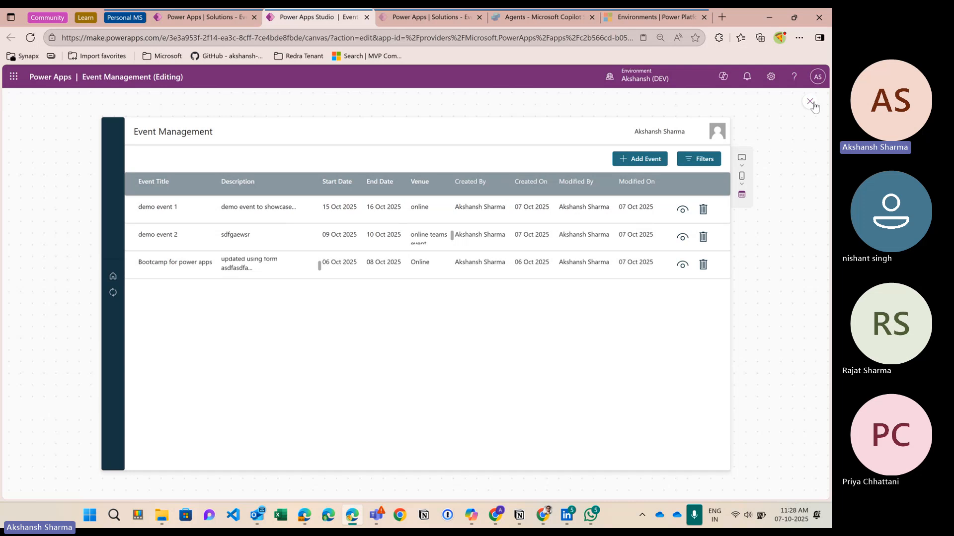
{"action": "key", "text": "Escape"}
{"action": "left_click", "coordinate": [325, 248]}
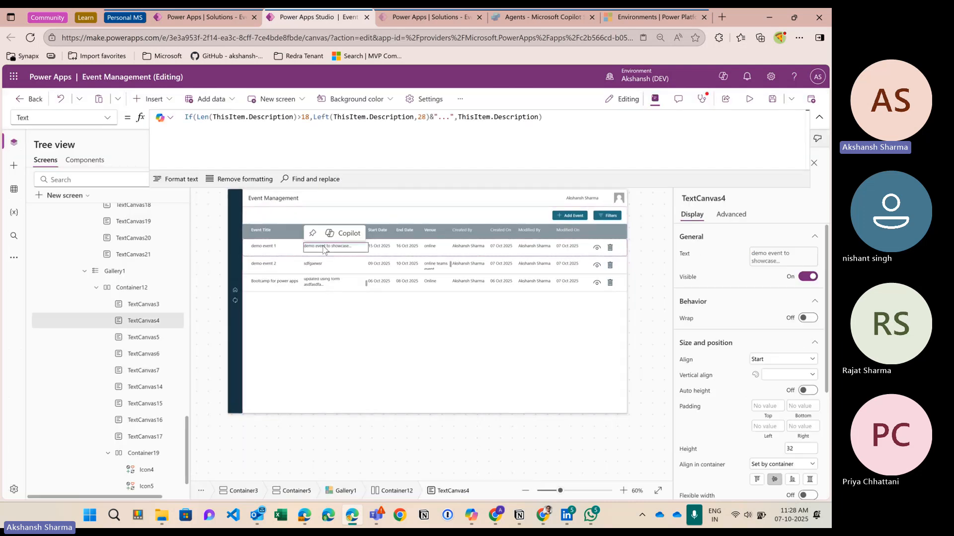
Step: Change Left's length argument from 28 to 18 and preview the app again
{"action": "left_click", "coordinate": [426, 117]}
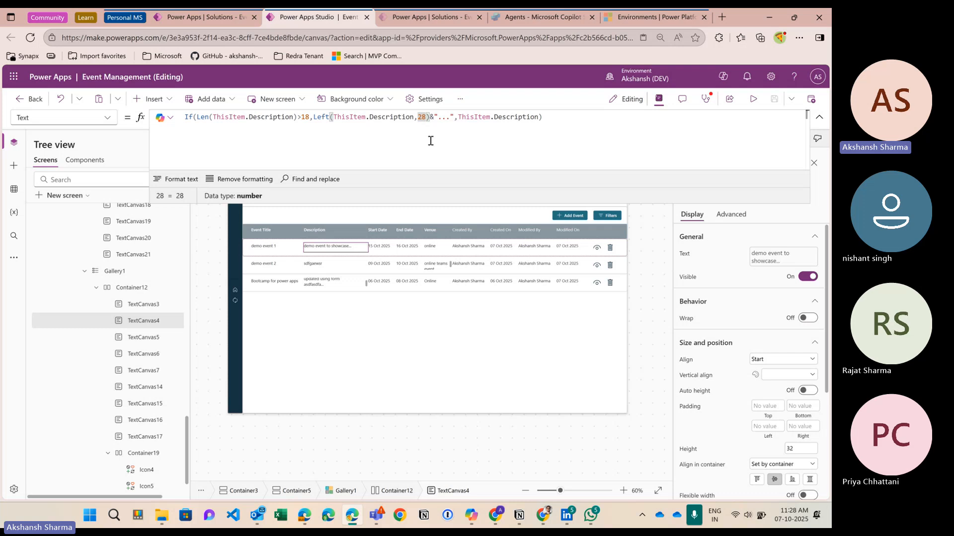
{"action": "key", "text": "BackSpace"}
{"action": "key", "text": "BackSpace"}
{"action": "type", "text": "18"}
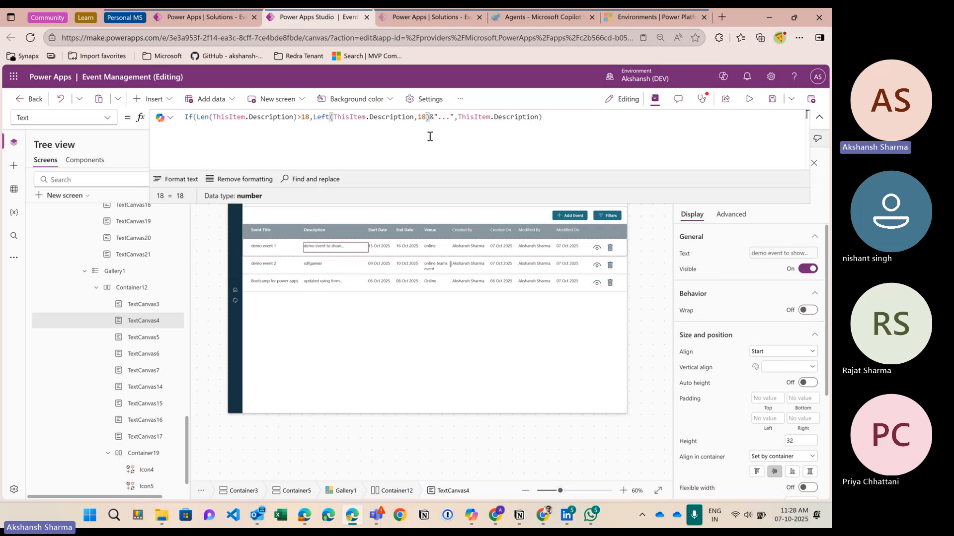
{"action": "key", "text": "BackSpace"}
{"action": "key", "text": "BackSpace"}
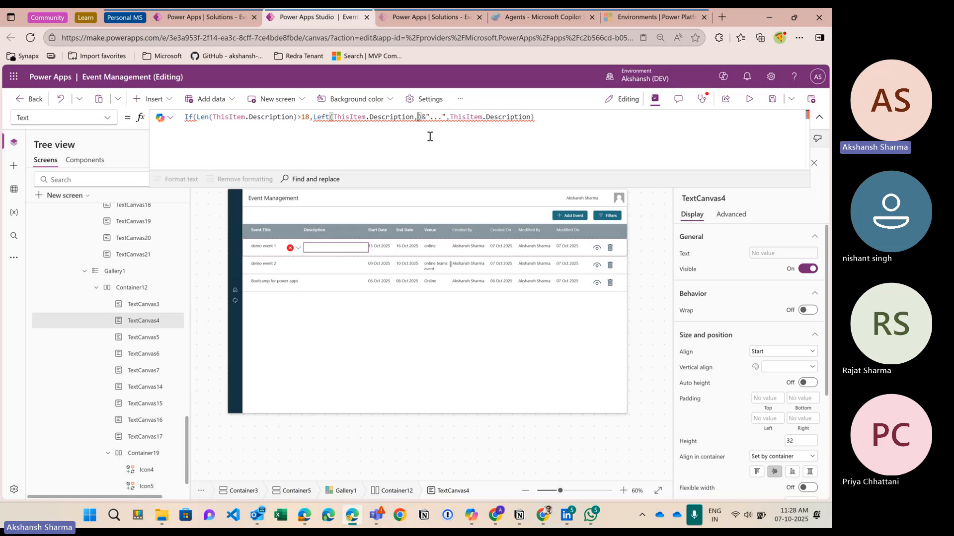
{"action": "type", "text": "26"}
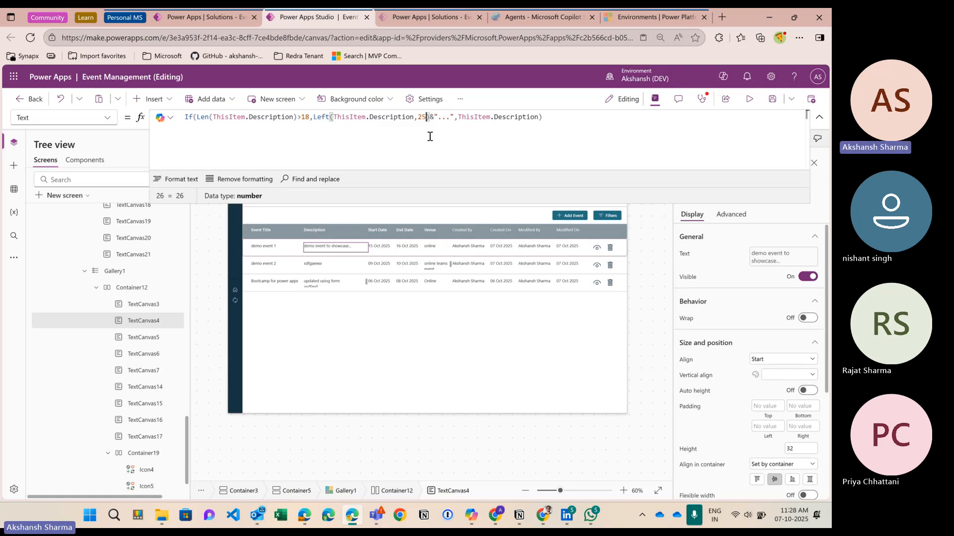
{"action": "key", "text": "BackSpace"}
{"action": "type", "text": "5"}
{"action": "key", "text": "BackSpace"}
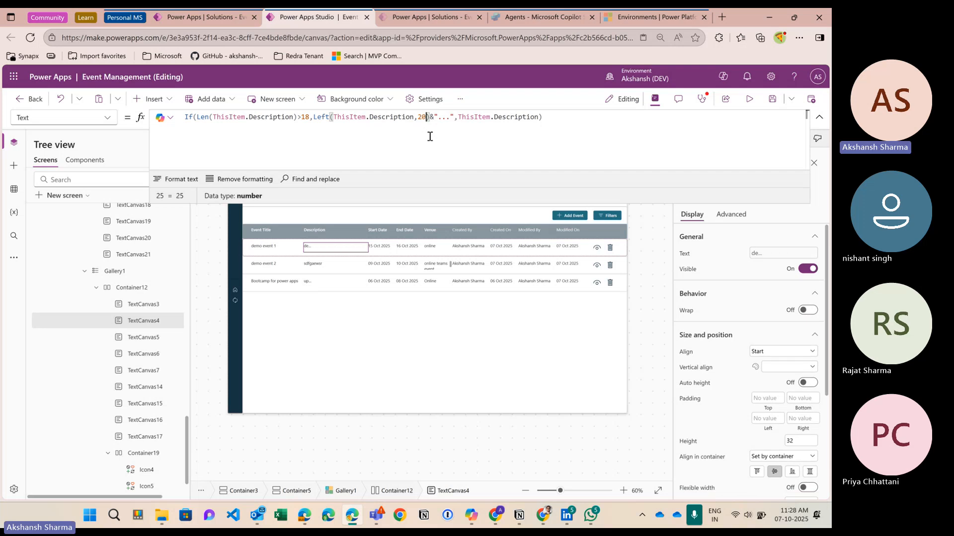
{"action": "type", "text": "0"}
{"action": "key", "text": "BackSpace"}
{"action": "key", "text": "BackSpace"}
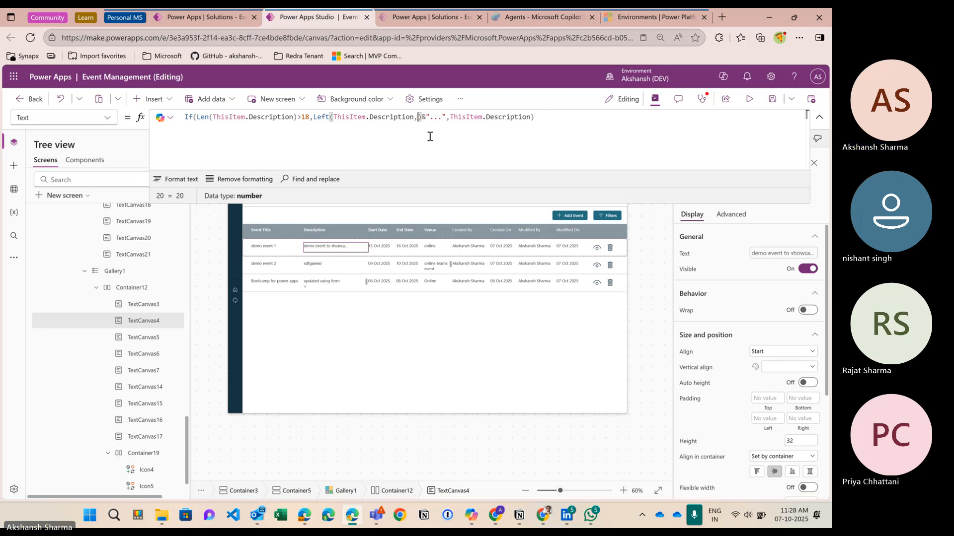
{"action": "type", "text": "19"}
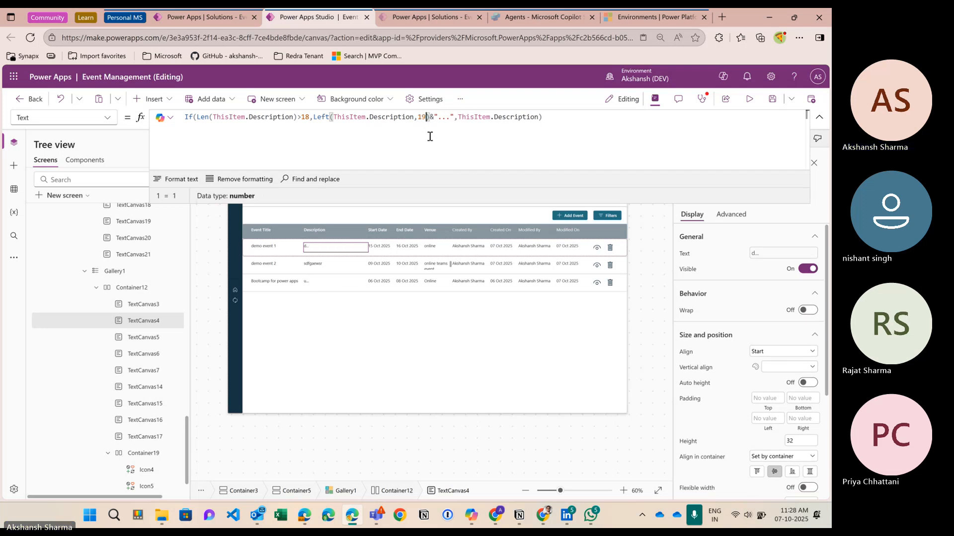
{"action": "key", "text": "BackSpace"}
{"action": "type", "text": "8"}
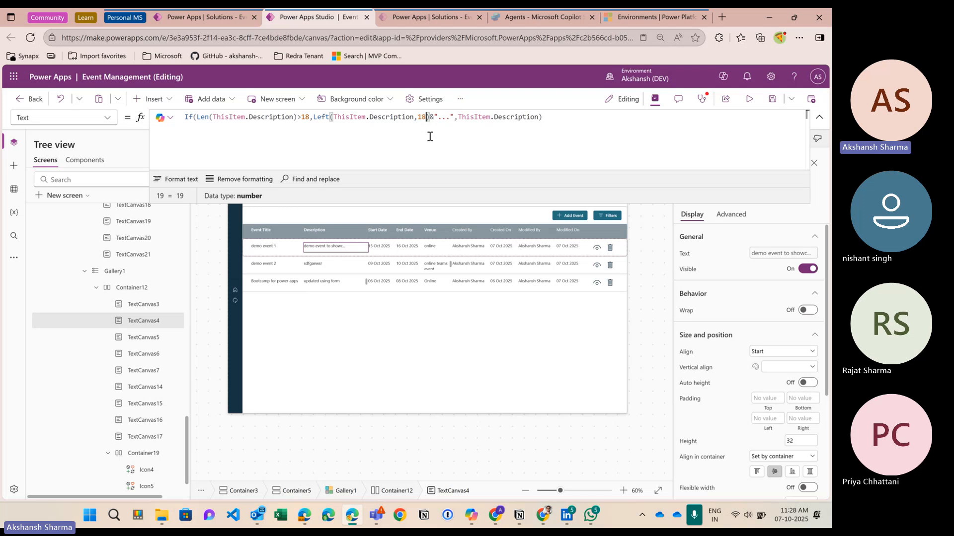
{"action": "left_click", "coordinate": [548, 120]}
{"action": "left_click", "coordinate": [749, 99]}
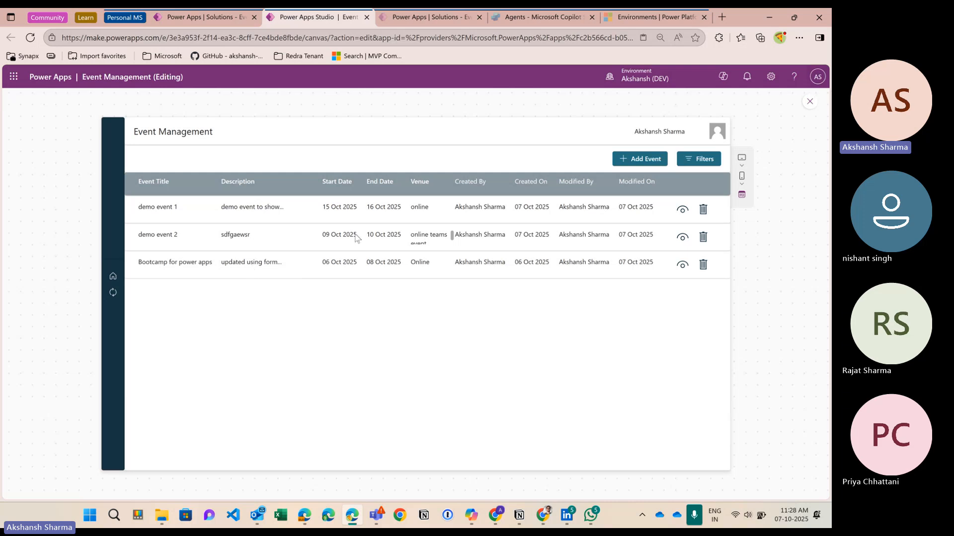
Step: Exit the preview, browse the label's property list, and return to the description's Text formula
{"action": "key", "text": "Escape"}
{"action": "scroll", "coordinate": [704, 474], "scroll_direction": "down", "scroll_amount": 5}
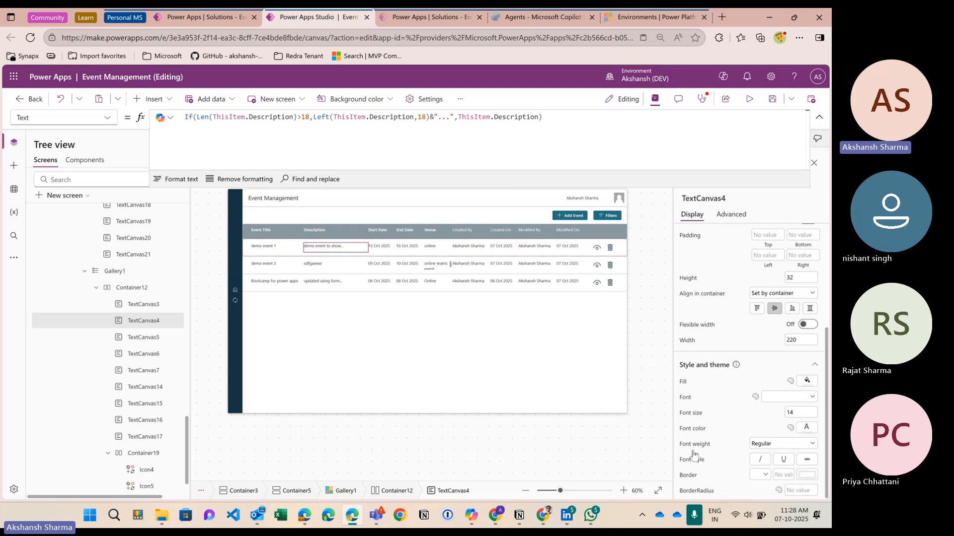
{"action": "scroll", "coordinate": [724, 402], "scroll_direction": "up", "scroll_amount": 4}
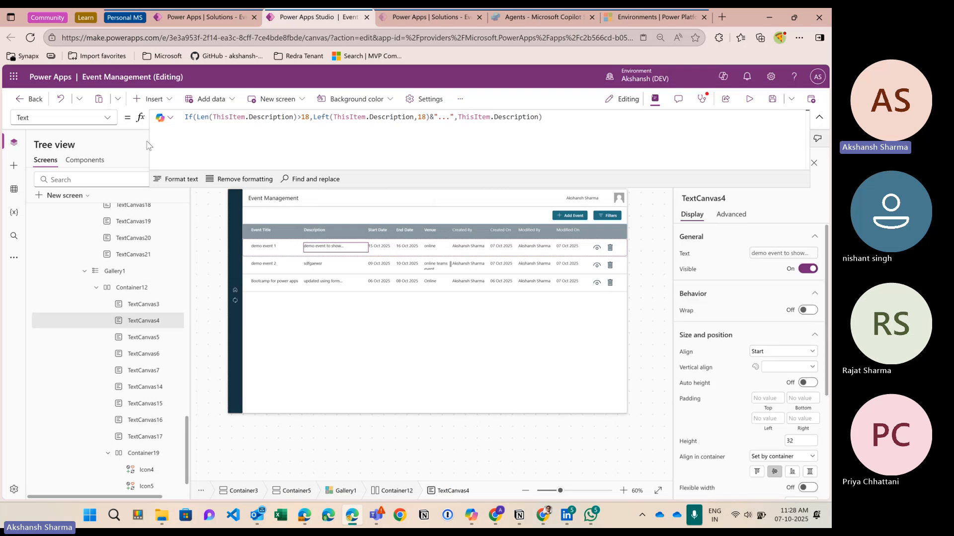
{"action": "left_click", "coordinate": [559, 179]}
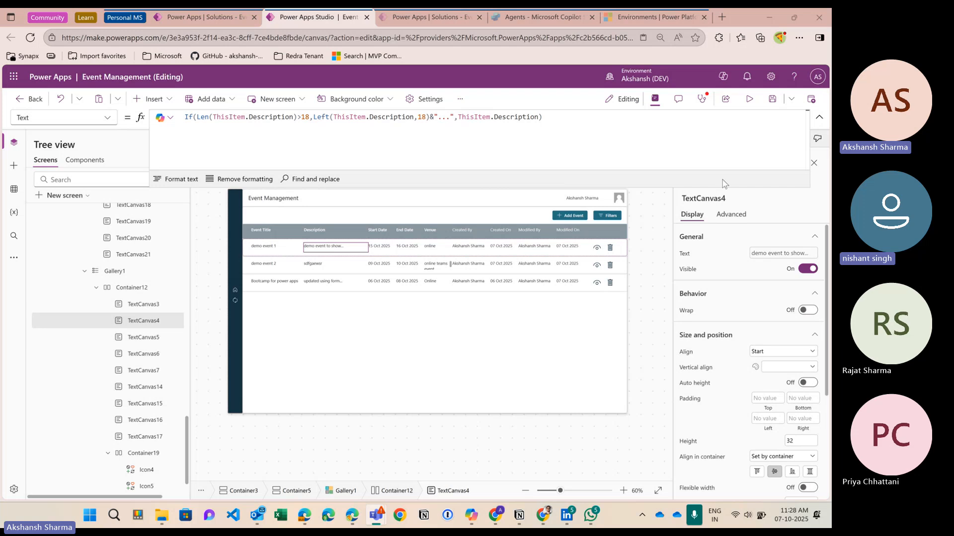
{"action": "left_click", "coordinate": [106, 119]}
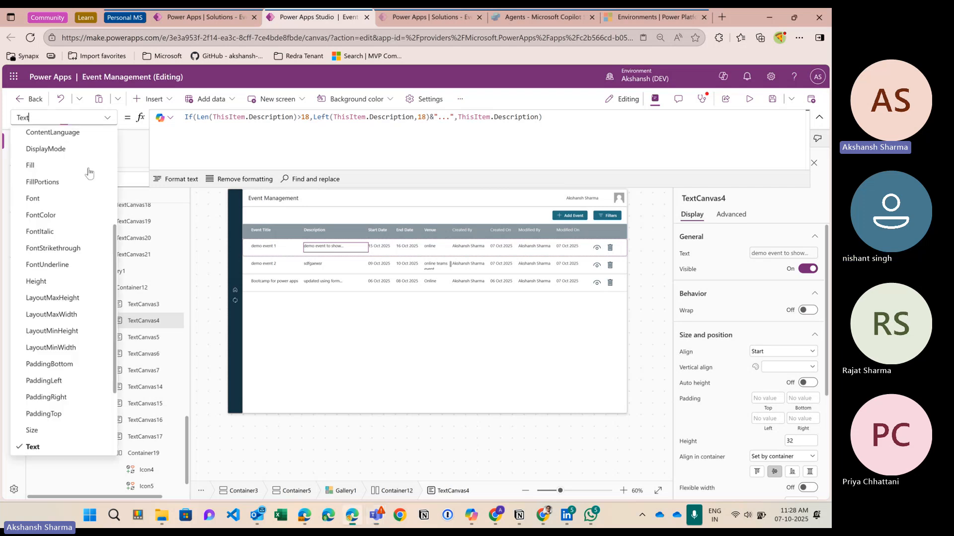
{"action": "scroll", "coordinate": [90, 173], "scroll_direction": "down", "scroll_amount": 3}
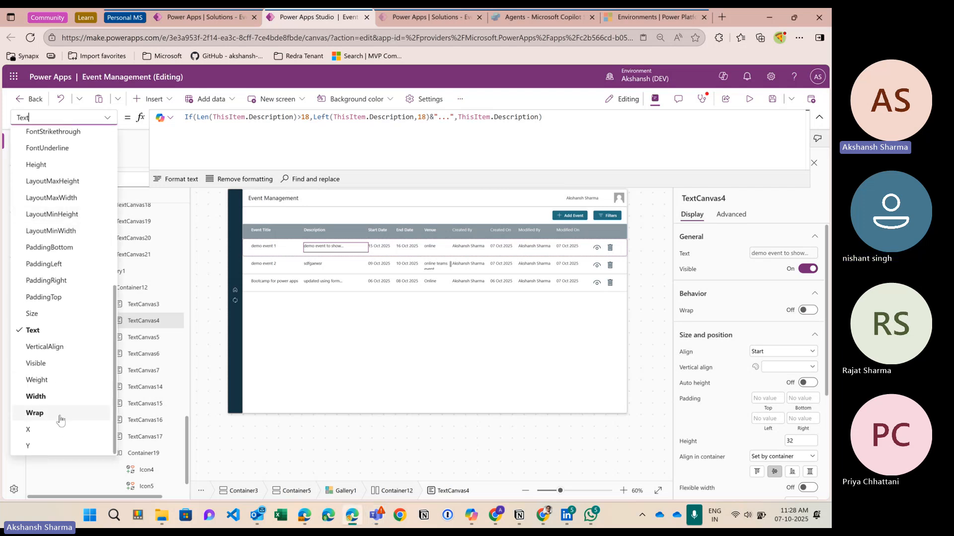
{"action": "scroll", "coordinate": [72, 379], "scroll_direction": "up", "scroll_amount": 3}
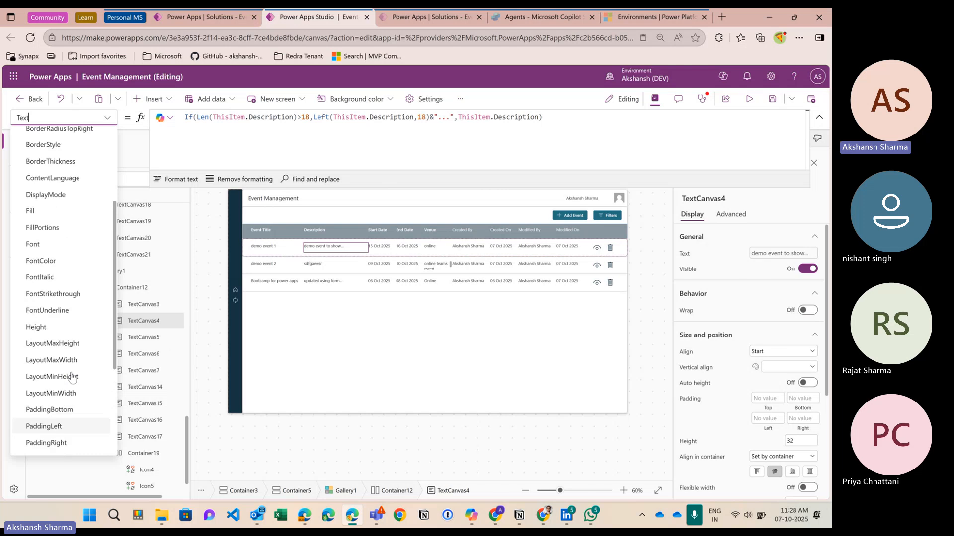
{"action": "scroll", "coordinate": [72, 378], "scroll_direction": "up", "scroll_amount": 3}
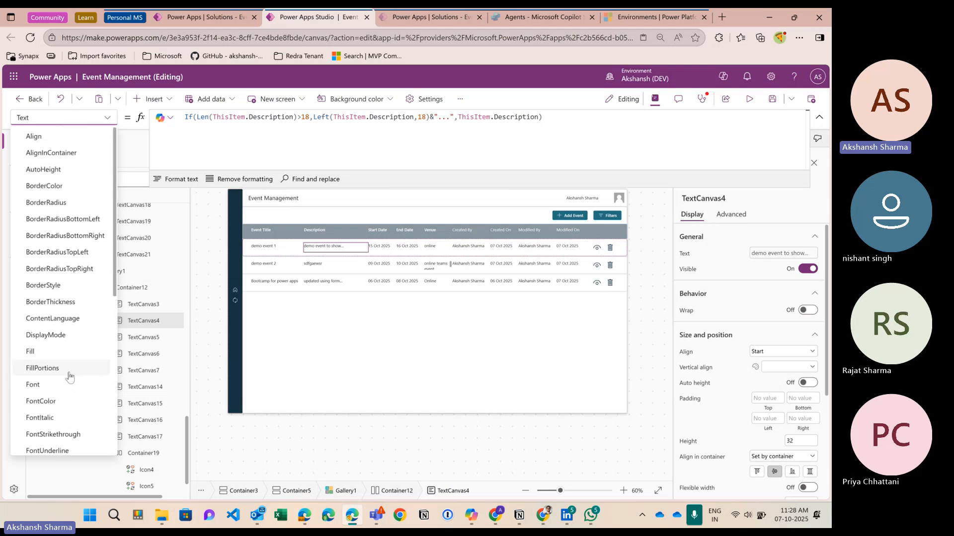
{"action": "scroll", "coordinate": [69, 377], "scroll_direction": "down", "scroll_amount": 5}
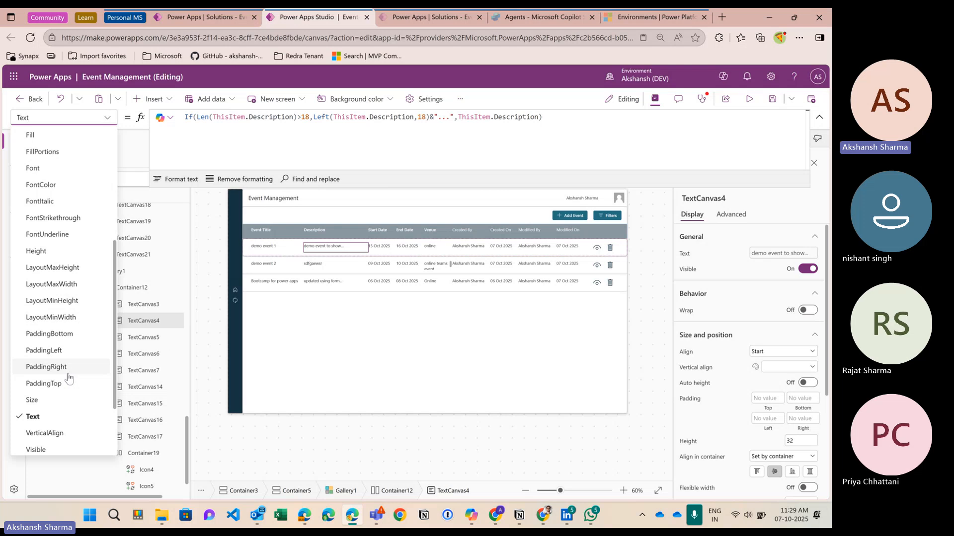
{"action": "left_click", "coordinate": [516, 144]}
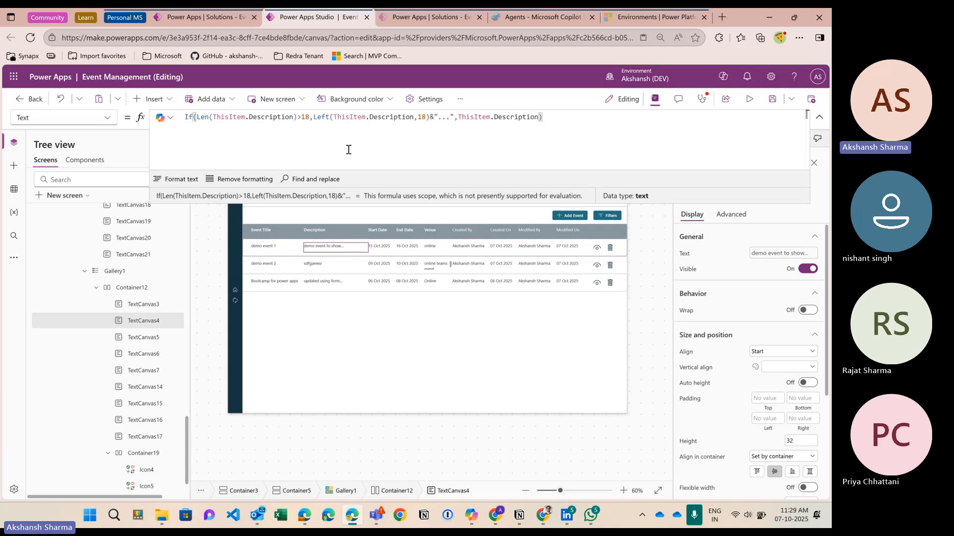
{"action": "left_click", "coordinate": [331, 247]}
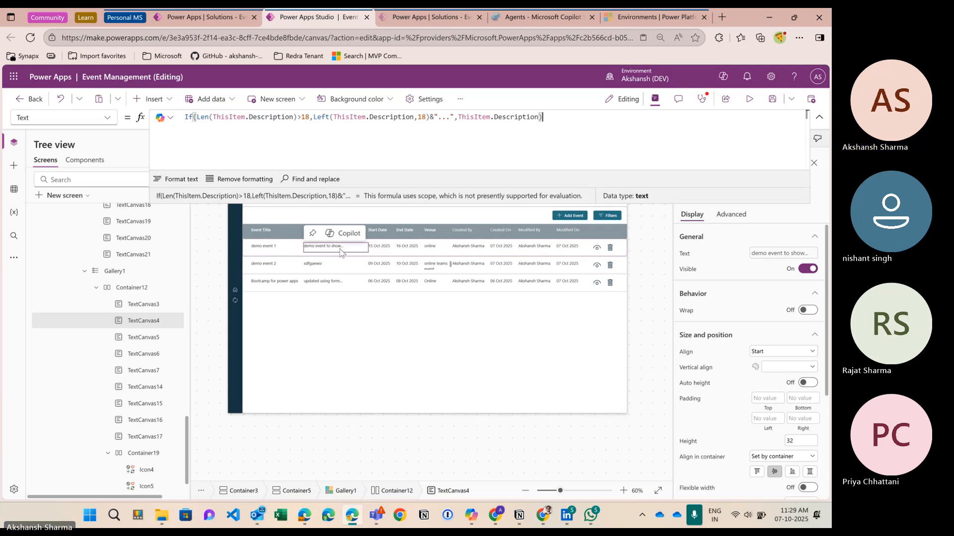
{"action": "left_click", "coordinate": [750, 98]}
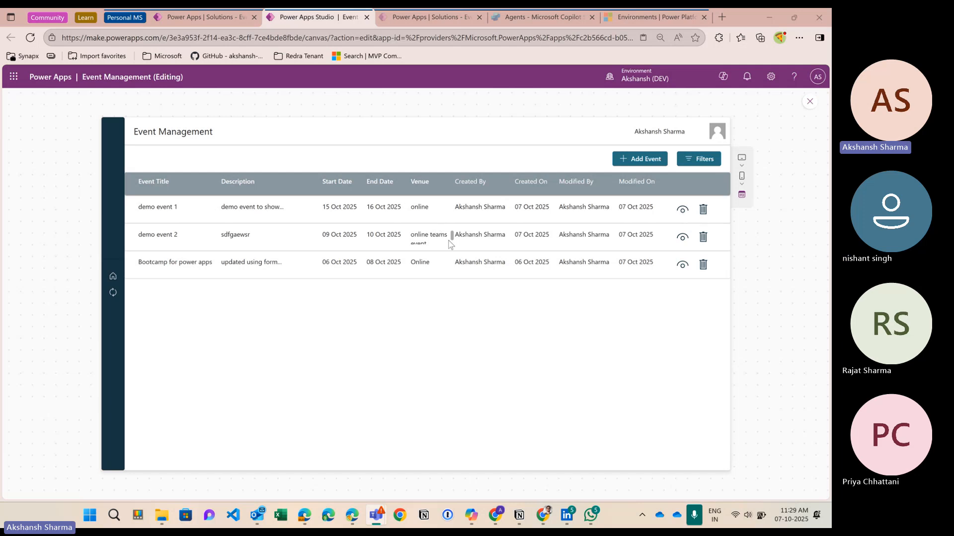
{"action": "left_click", "coordinate": [683, 211]}
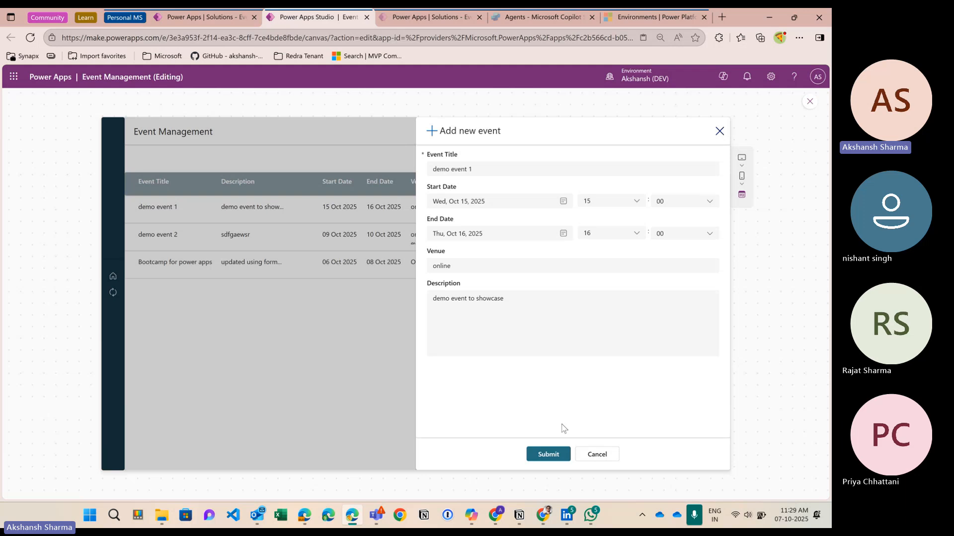
{"action": "left_click", "coordinate": [605, 459]}
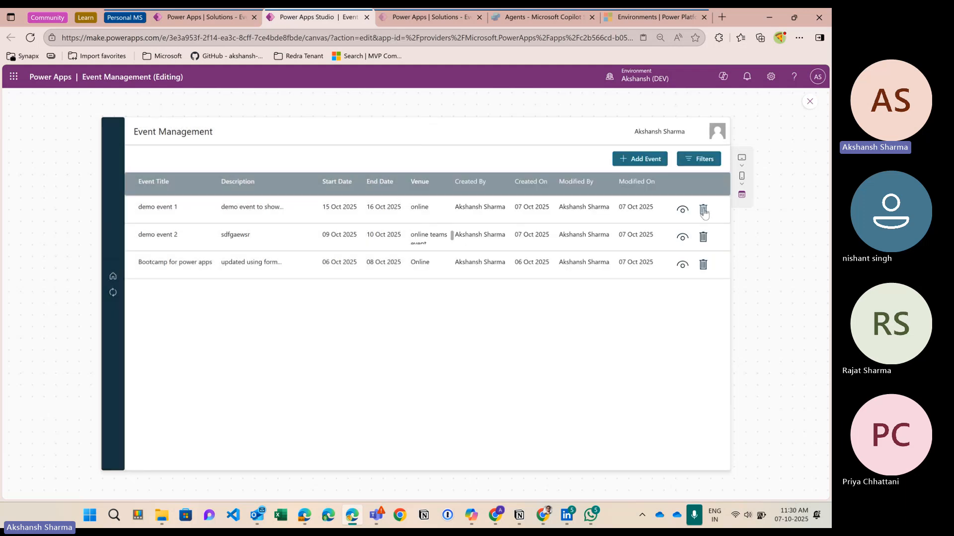
{"action": "left_click", "coordinate": [810, 103]}
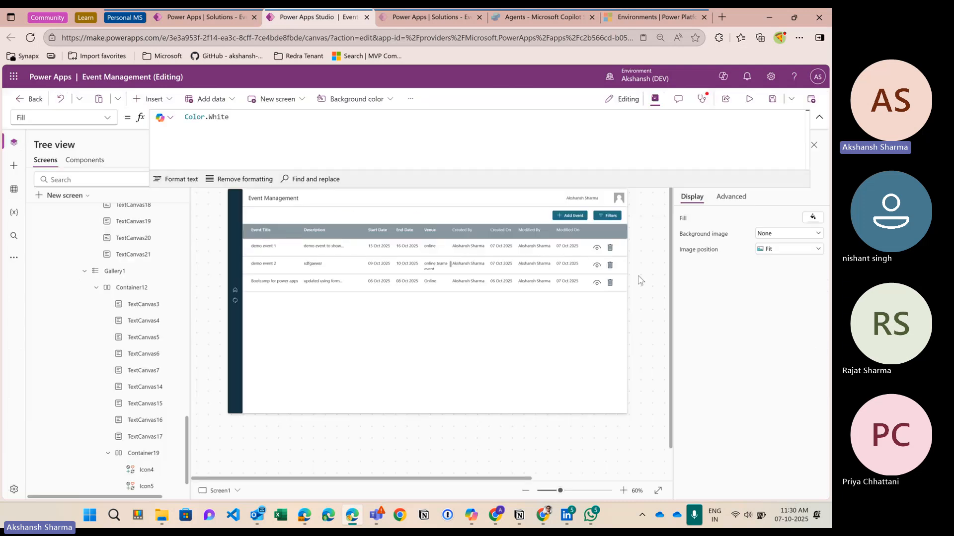
Step: Select the first row's trash icon and switch its formula to the OnSelect property
{"action": "left_click", "coordinate": [611, 252]}
{"action": "left_click", "coordinate": [256, 130]}
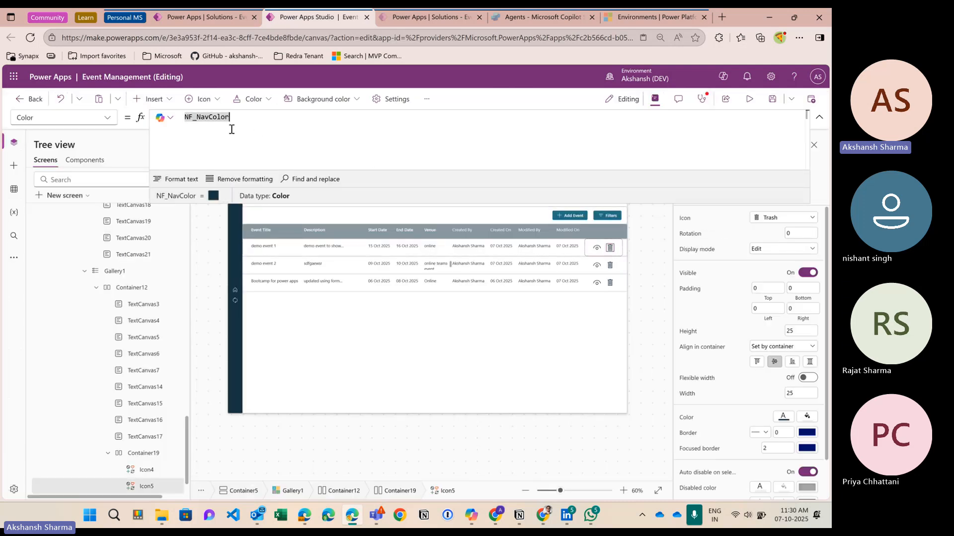
{"action": "left_click", "coordinate": [106, 117]}
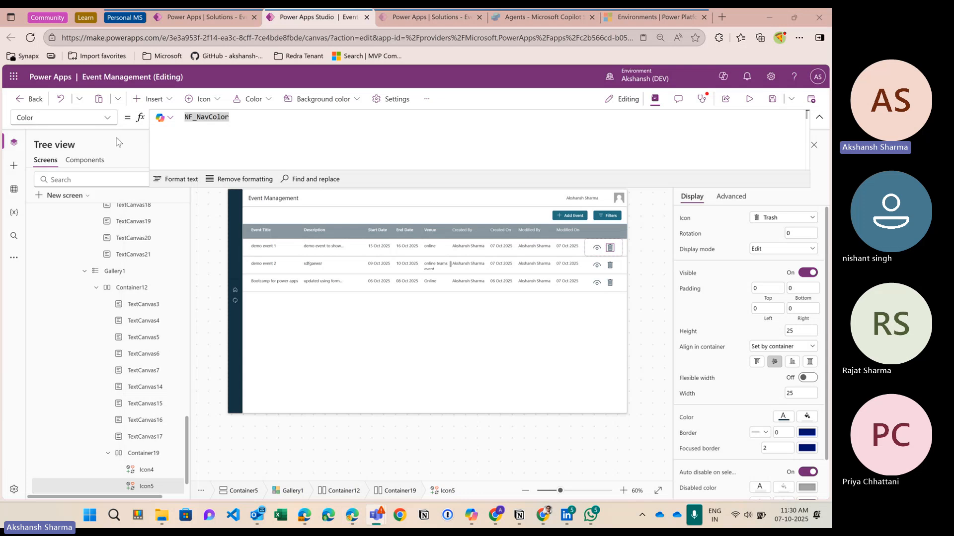
{"action": "left_click", "coordinate": [100, 118]}
{"action": "scroll", "coordinate": [59, 368], "scroll_direction": "down", "scroll_amount": 8}
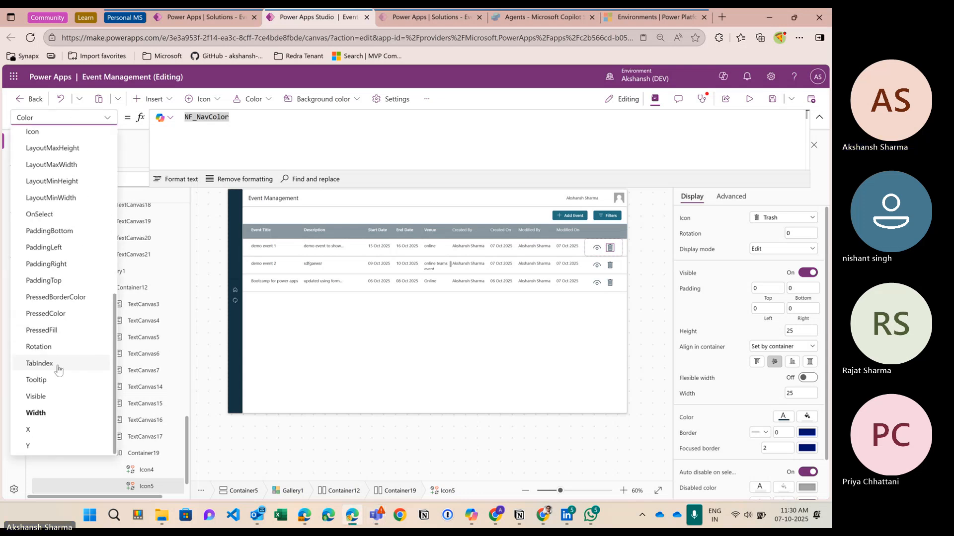
{"action": "scroll", "coordinate": [63, 325], "scroll_direction": "up", "scroll_amount": 3}
{"action": "scroll", "coordinate": [68, 273], "scroll_direction": "down", "scroll_amount": 2}
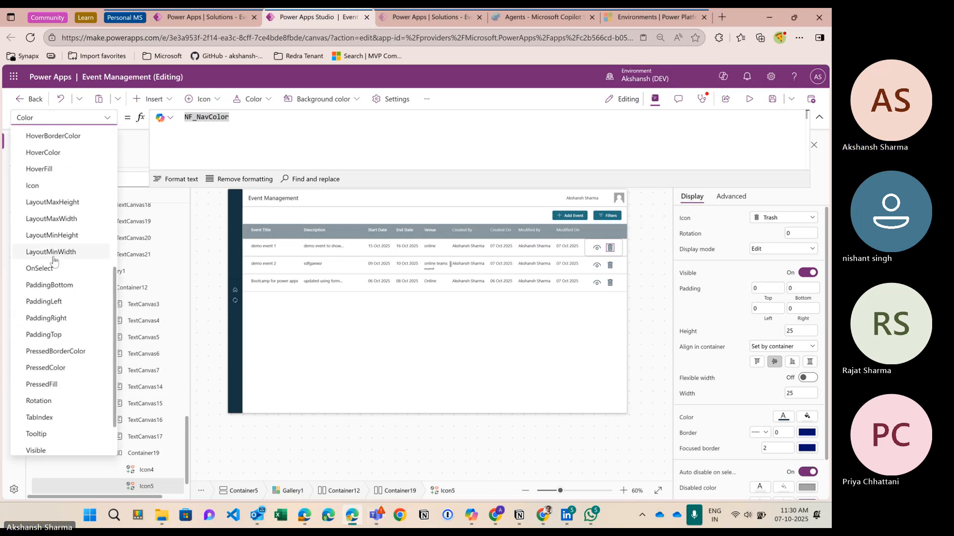
{"action": "left_click", "coordinate": [47, 269]}
Step: Replace the OnSelect value false with Remove(events,ThisItem) and run the app in preview
{"action": "left_click", "coordinate": [229, 128]}
{"action": "key", "text": "ctrl+a"}
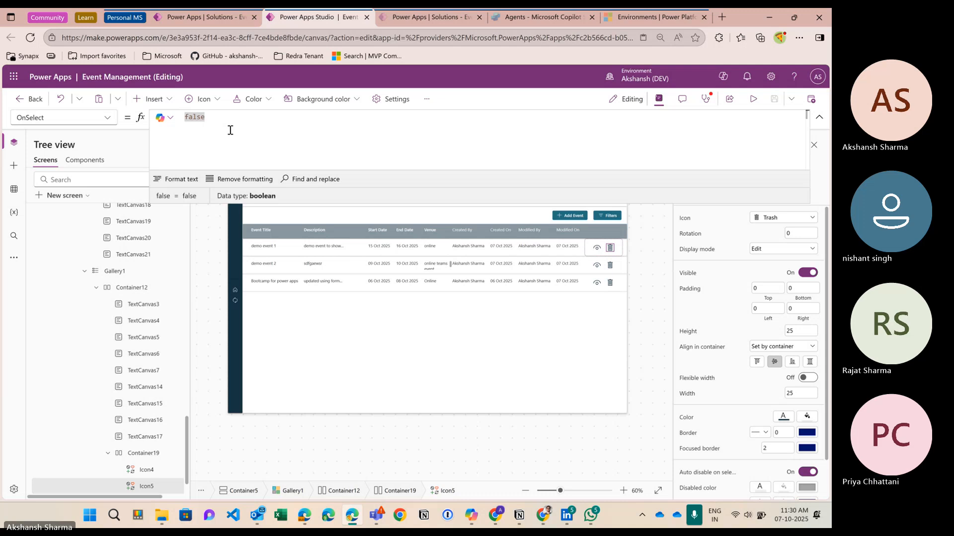
{"action": "type", "text": "f"}
{"action": "key", "text": "BackSpace"}
{"action": "type", "text": "Remove("}
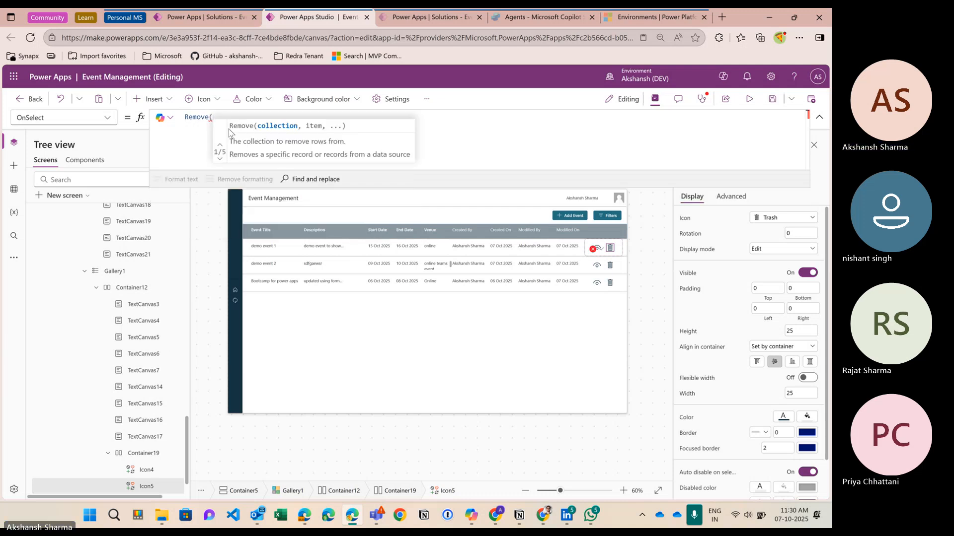
{"action": "type", "text": "events"}
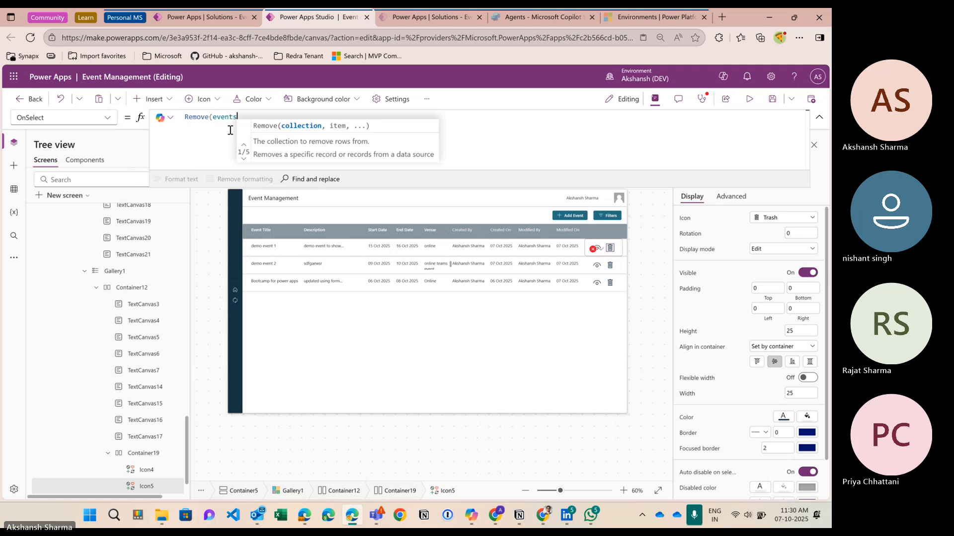
{"action": "type", "text": ",ThisItem"}
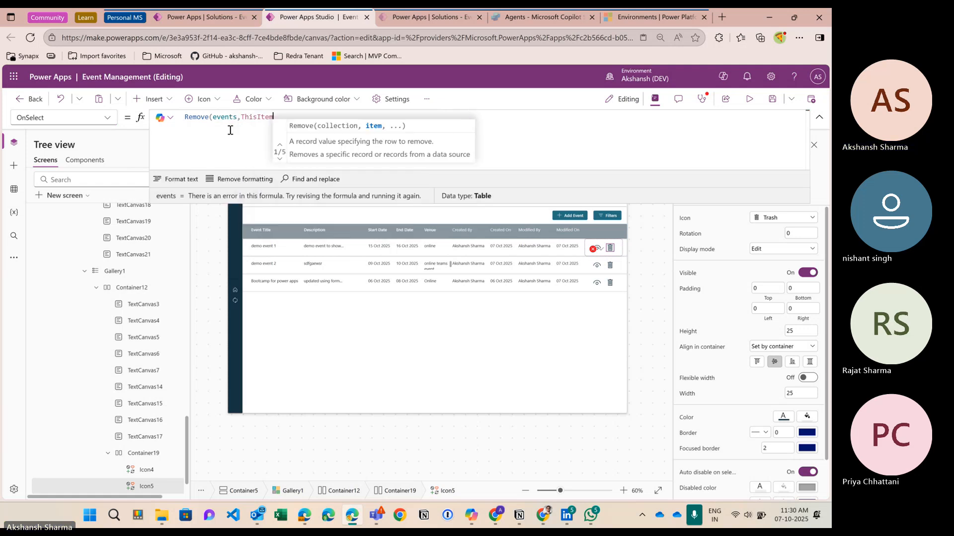
{"action": "type", "text": ")"}
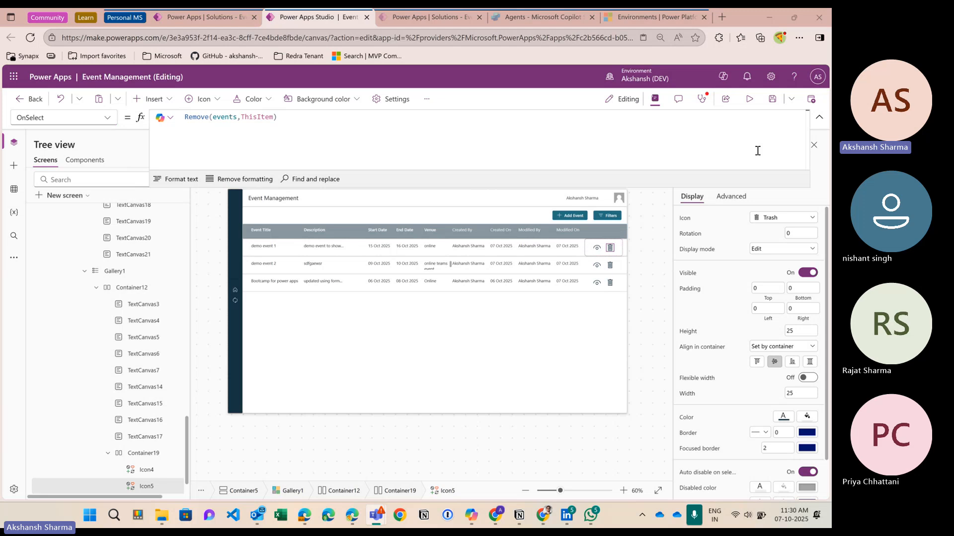
{"action": "left_click", "coordinate": [749, 99]}
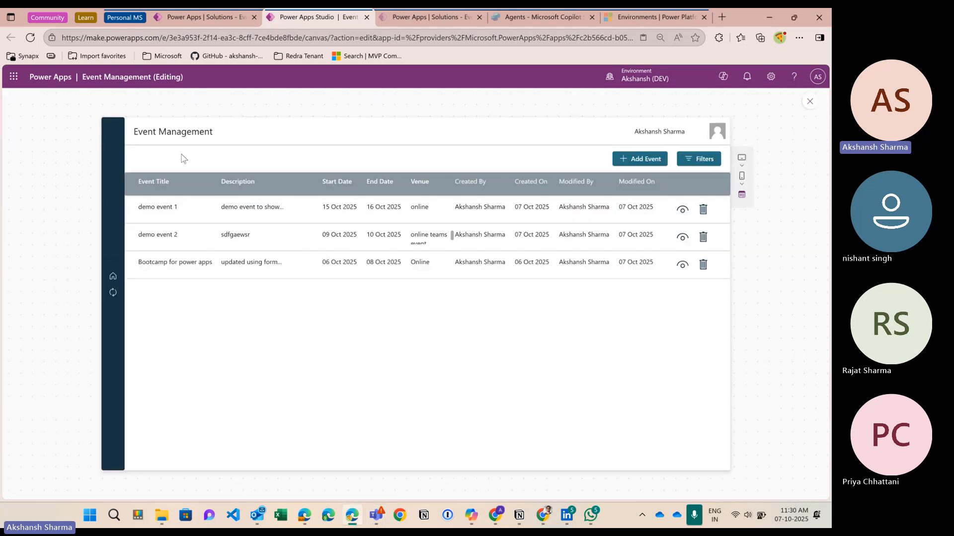
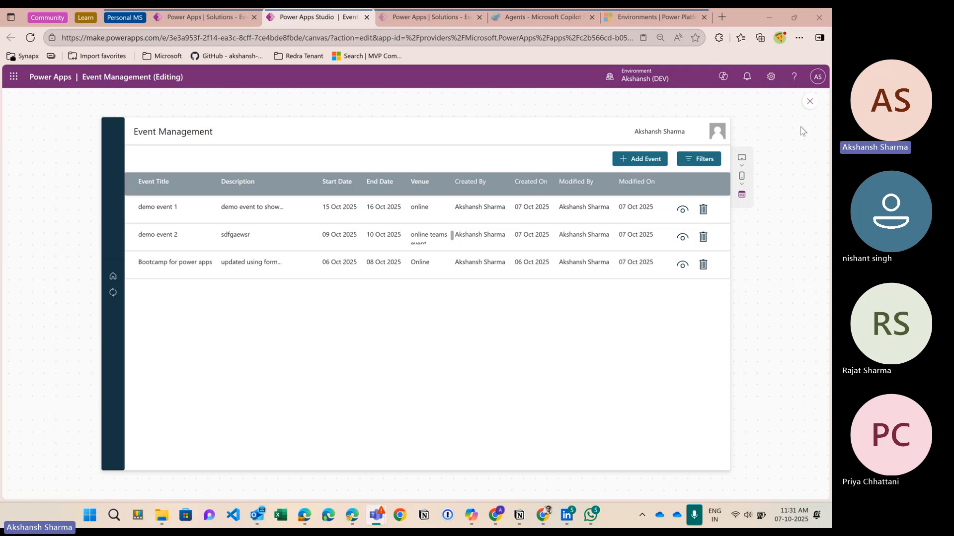
Step: Exit the preview, select the first-row trash icon, and delete its Remove(events,ThisItem) formula
{"action": "left_click", "coordinate": [809, 102]}
{"action": "left_click", "coordinate": [610, 248]}
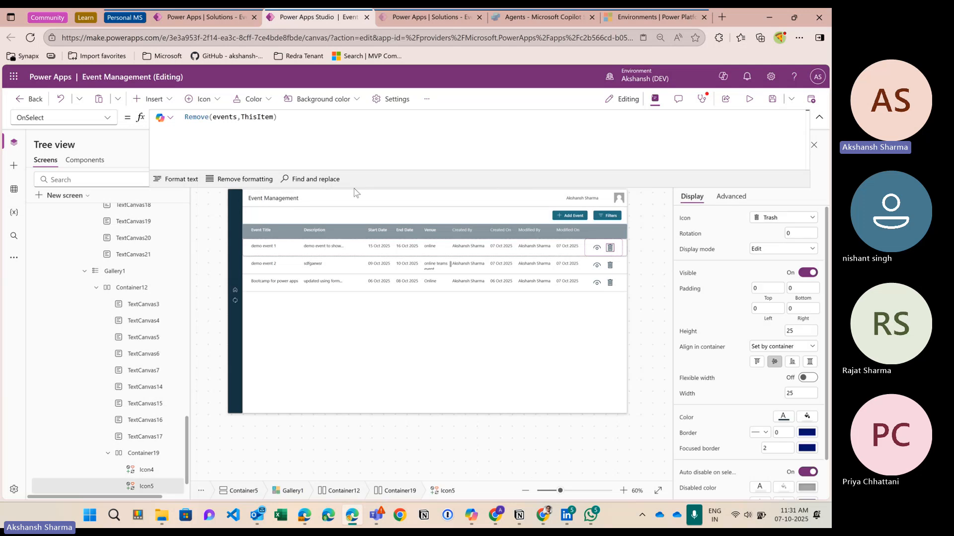
{"action": "left_click", "coordinate": [216, 142]}
{"action": "left_click_drag", "start_coordinate": [187, 117], "coordinate": [318, 118]}
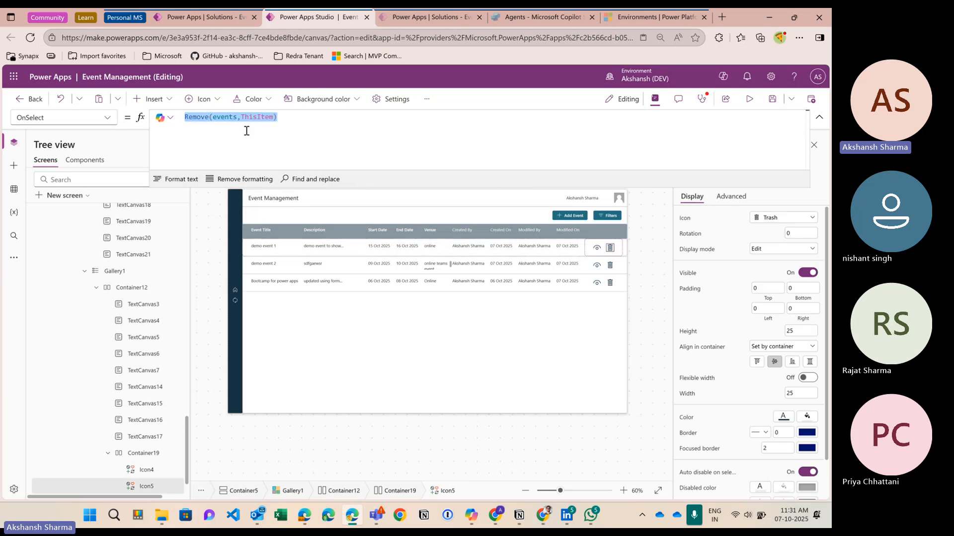
{"action": "key", "text": "BackSpace"}
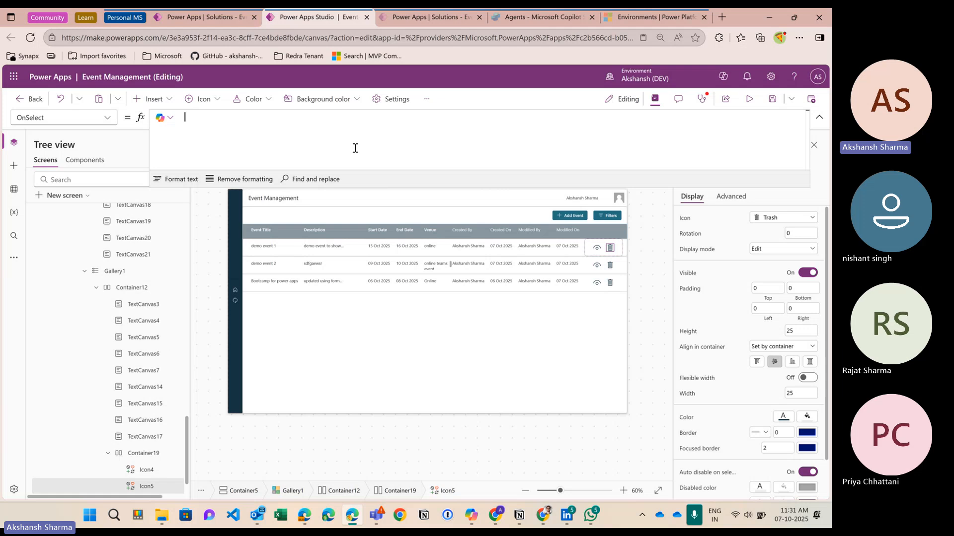
Step: Start the OnSelect formula as Update(events,ThisItem
{"action": "type", "text": "patc"}
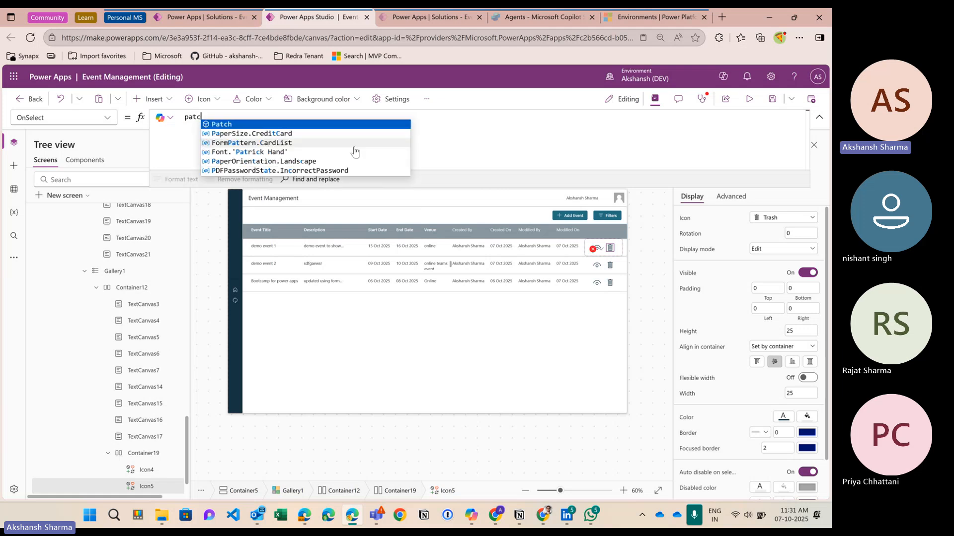
{"action": "key", "text": "BackSpace"}
{"action": "key", "text": "BackSpace"}
{"action": "key", "text": "BackSpace"}
{"action": "key", "text": "BackSpace"}
{"action": "type", "text": "update"}
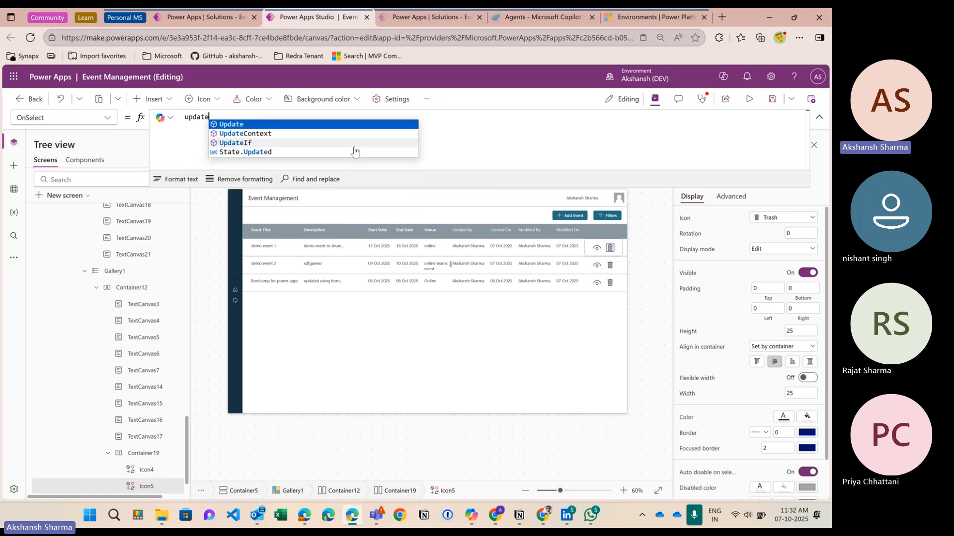
{"action": "key", "text": "Down"}
{"action": "key", "text": "Down"}
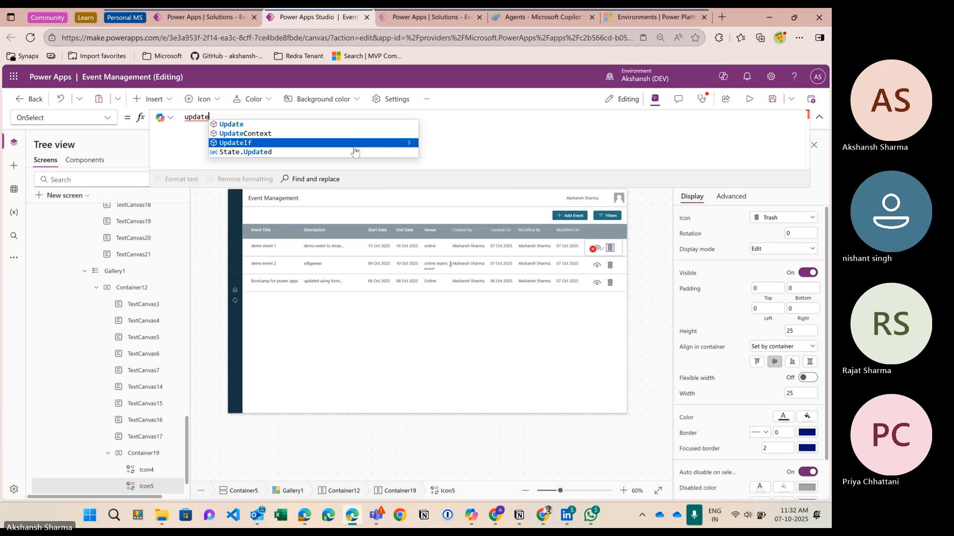
{"action": "key", "text": "Up"}
{"action": "key", "text": "Up"}
{"action": "key", "text": "Tab"}
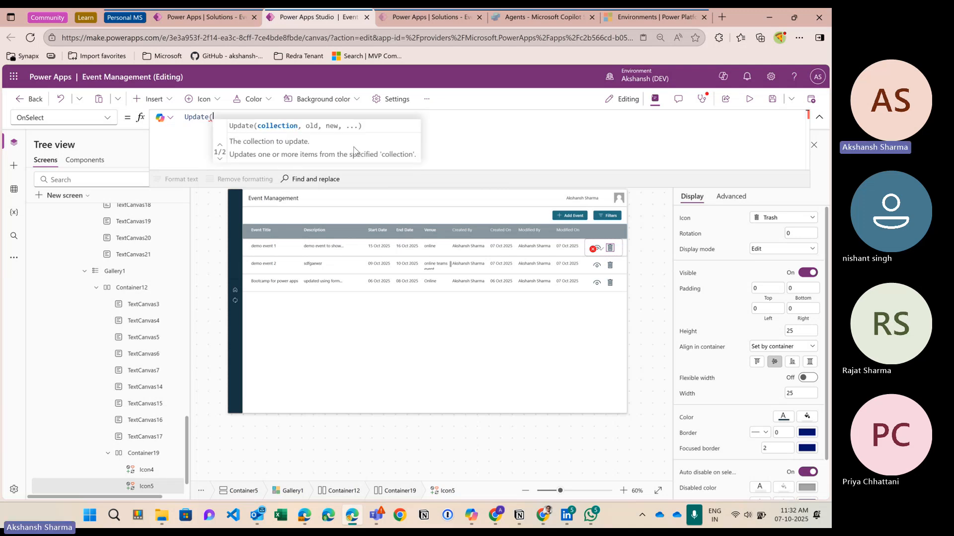
{"action": "type", "text": "eve"}
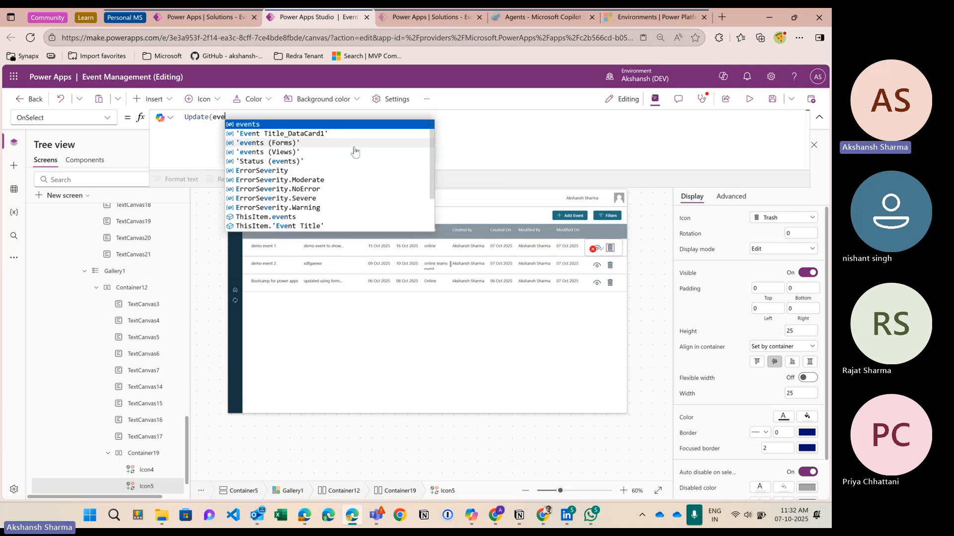
{"action": "type", "text": "nts,"}
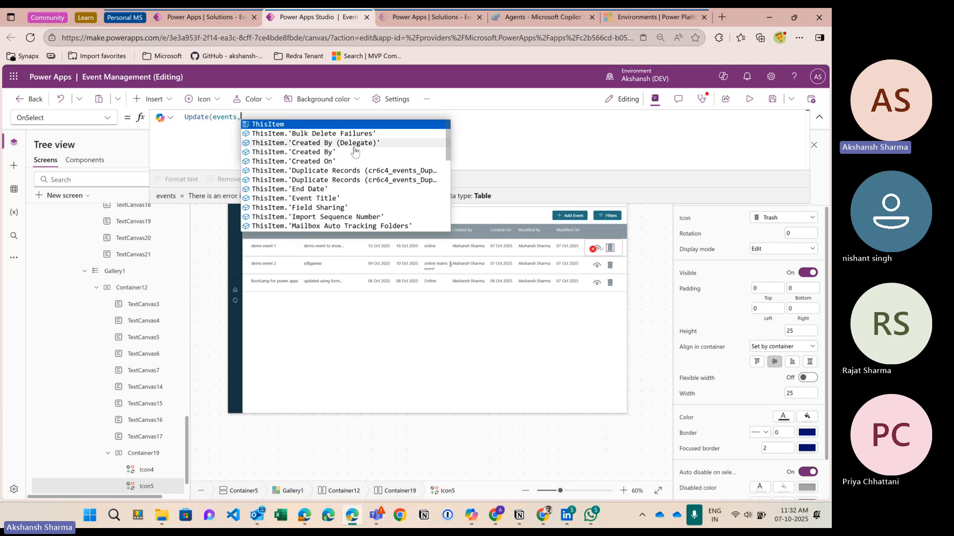
{"action": "key", "text": "Tab"}
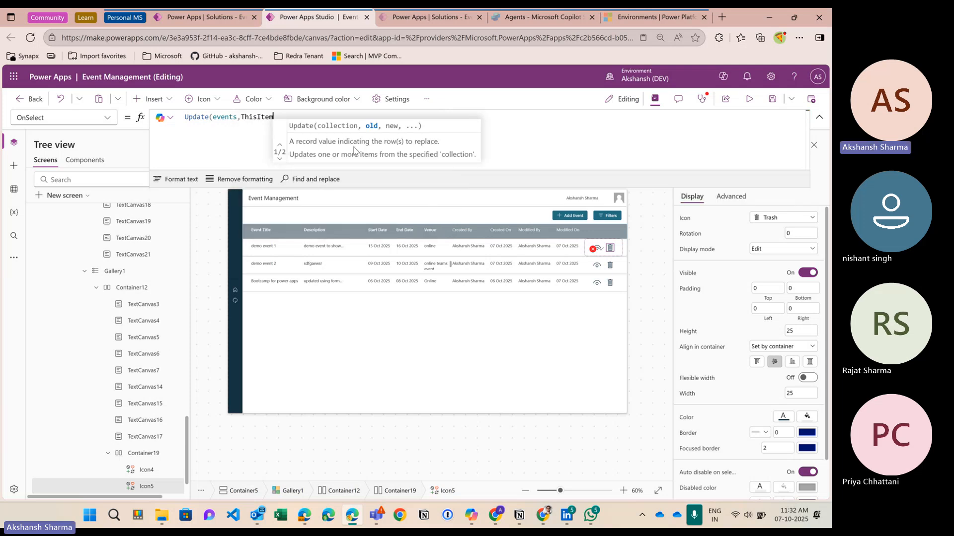
Step: Add the record {Status:'Status (events)'.Inactive} to the Update call
{"action": "type", "text": ",{sta"}
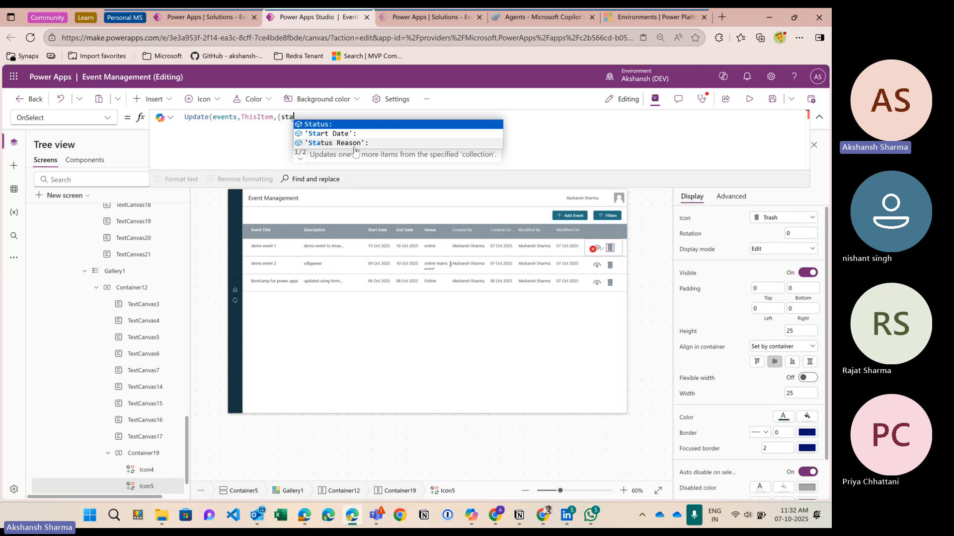
{"action": "key", "text": "Tab"}
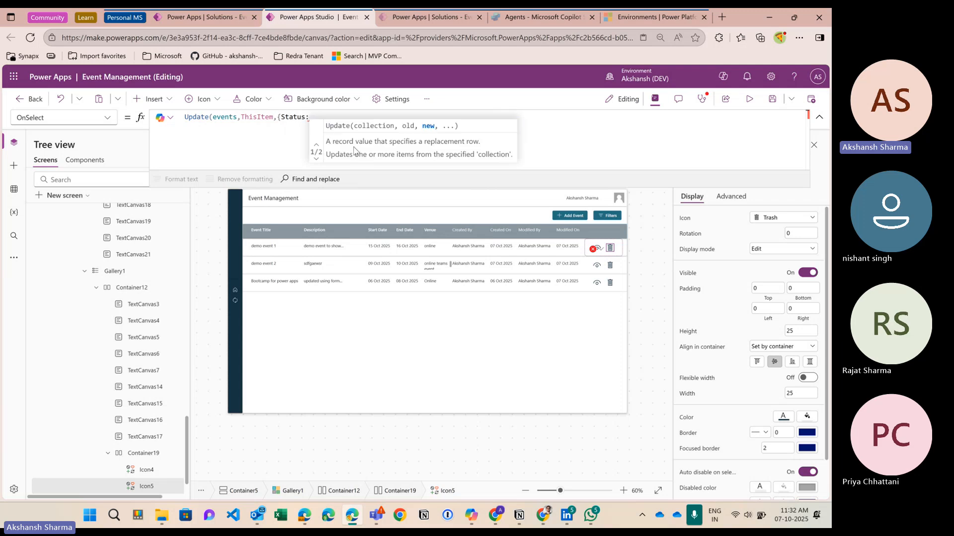
{"action": "type", "text": "events"}
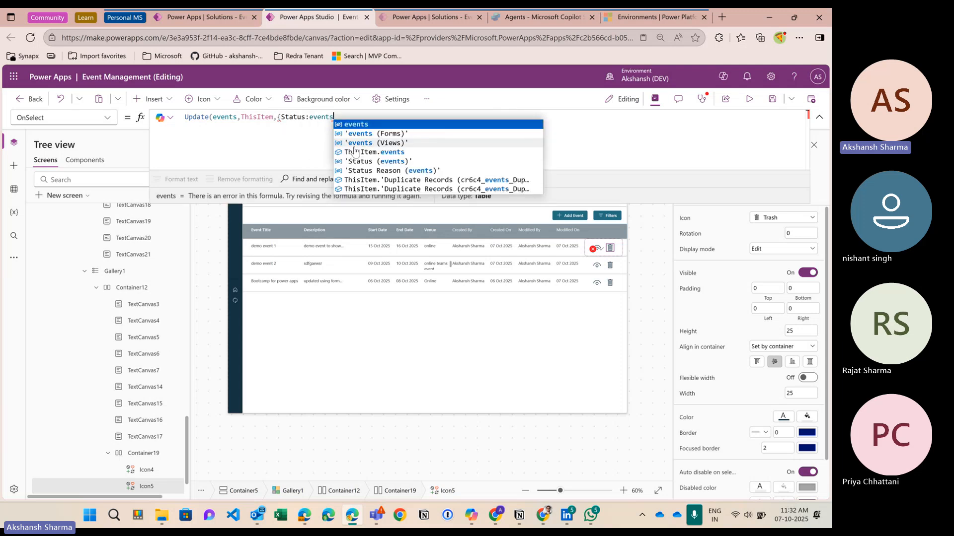
{"action": "left_click", "coordinate": [395, 162]}
{"action": "type", "text": "."}
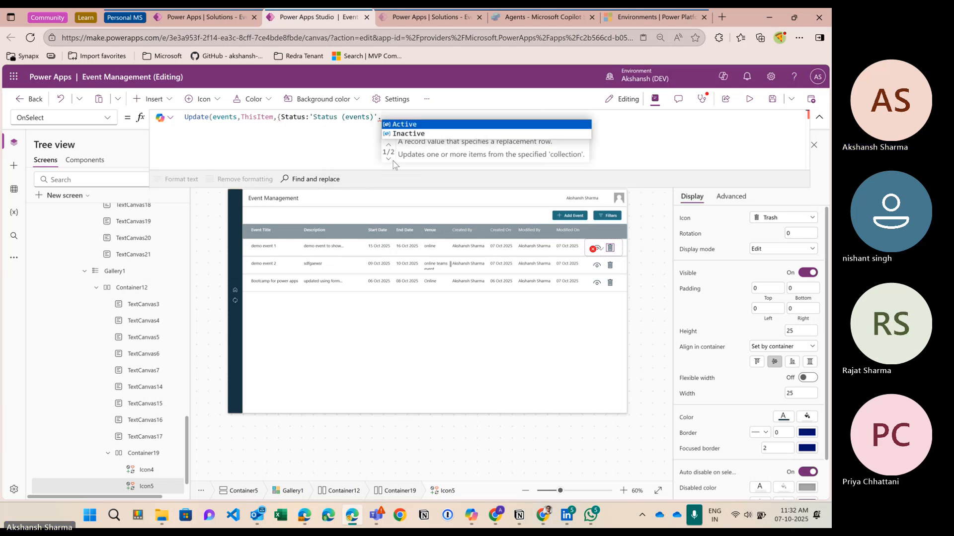
{"action": "type", "text": "Inactive})"}
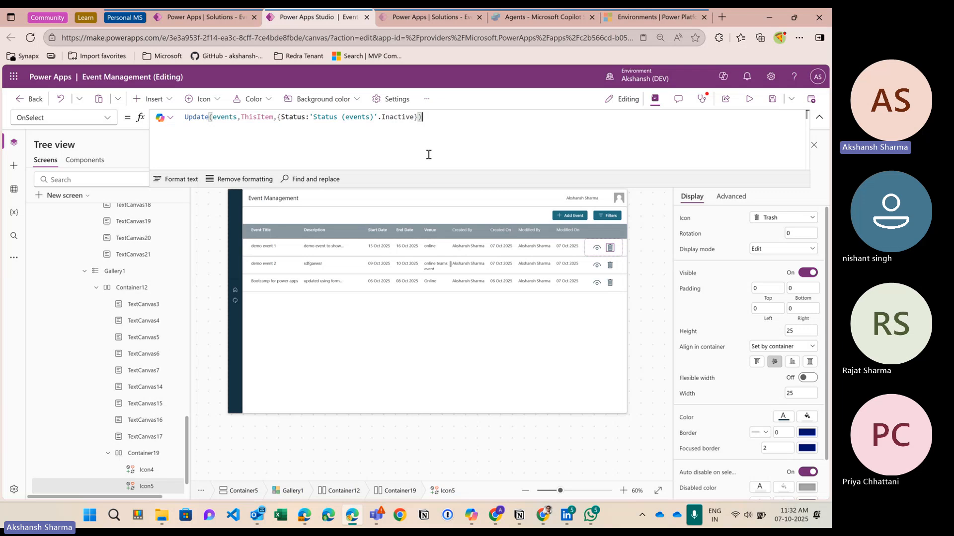
{"action": "left_click", "coordinate": [749, 101]}
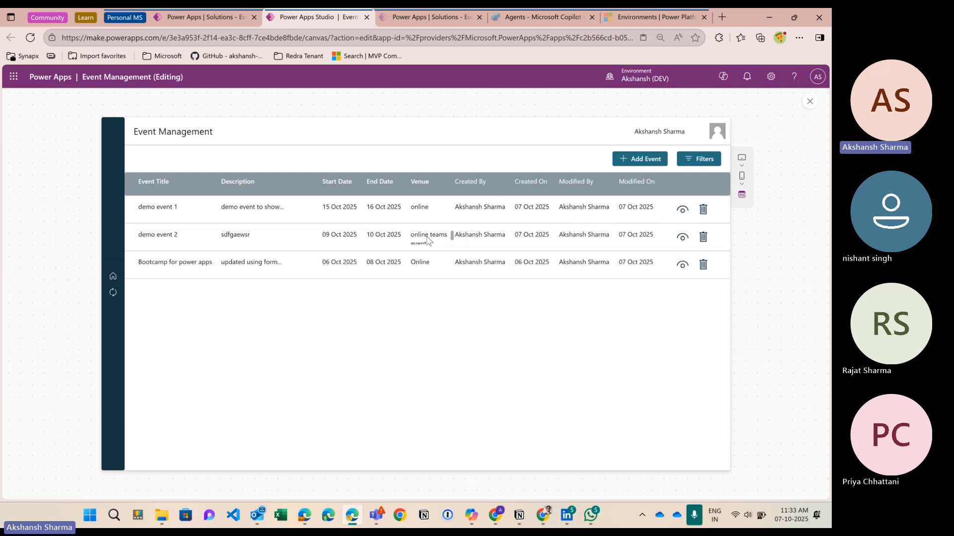
{"action": "scroll", "coordinate": [427, 241], "scroll_direction": "down", "scroll_amount": 1}
{"action": "scroll", "coordinate": [441, 248], "scroll_direction": "up", "scroll_amount": 1}
{"action": "left_click", "coordinate": [703, 211]}
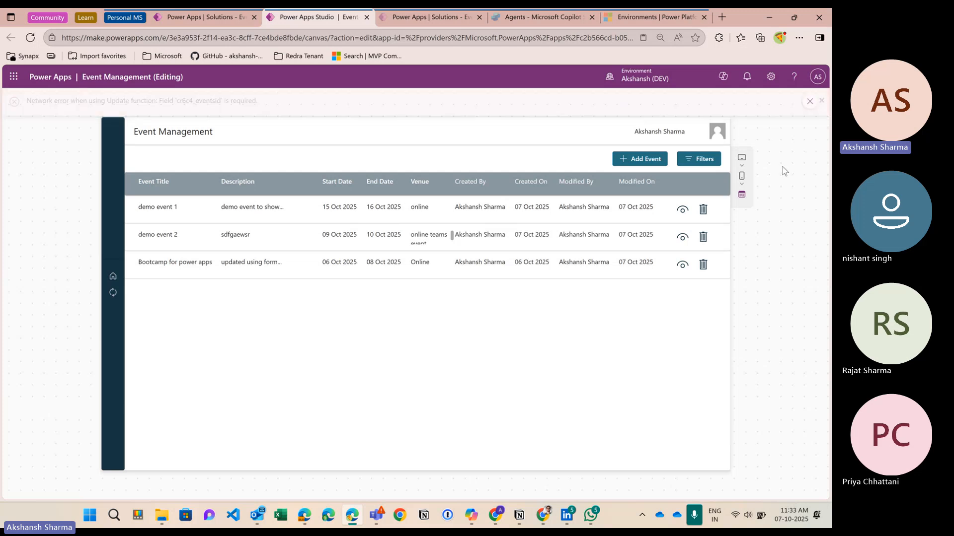
{"action": "key", "text": "Escape"}
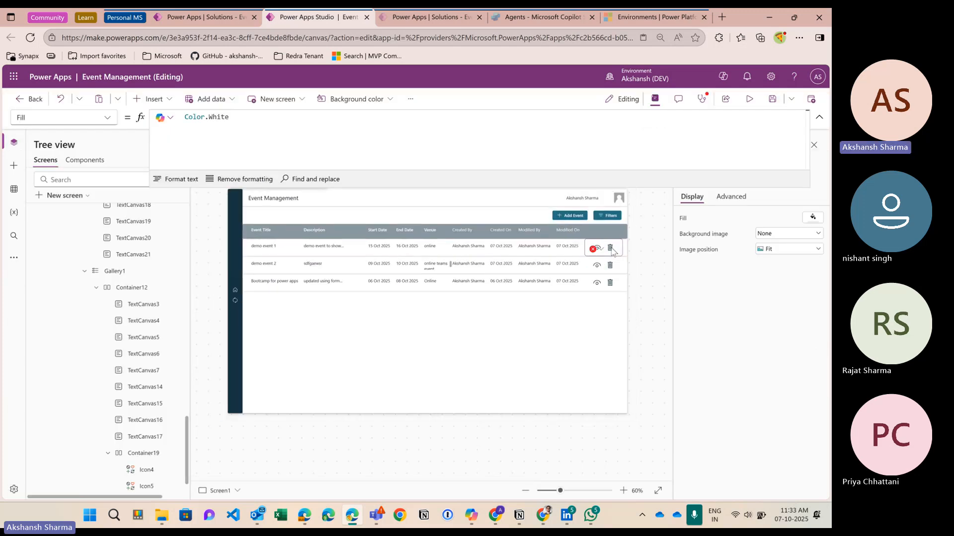
Step: Comment out the Update formula on the trash icon's OnSelect and start a new line
{"action": "left_click", "coordinate": [610, 247]}
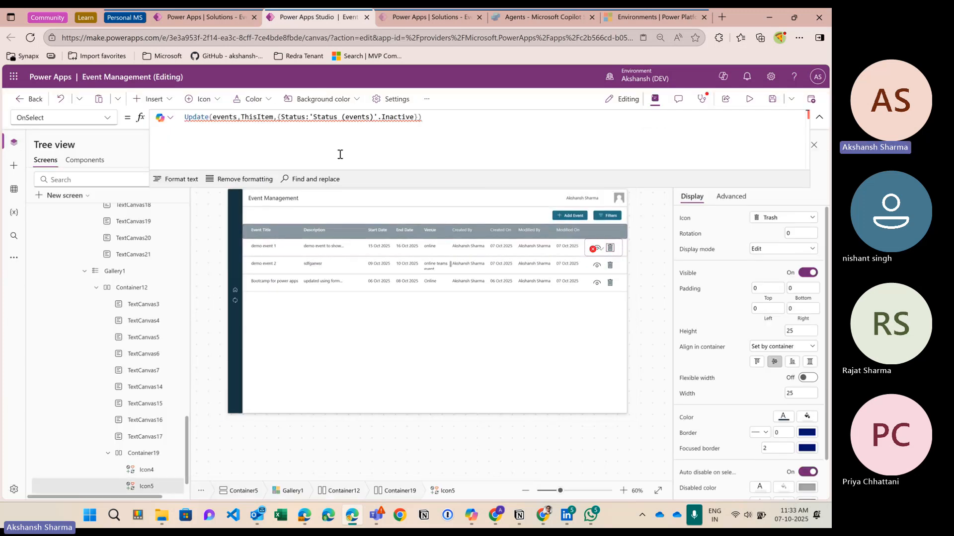
{"action": "left_click", "coordinate": [187, 118]}
{"action": "type", "text": "//"}
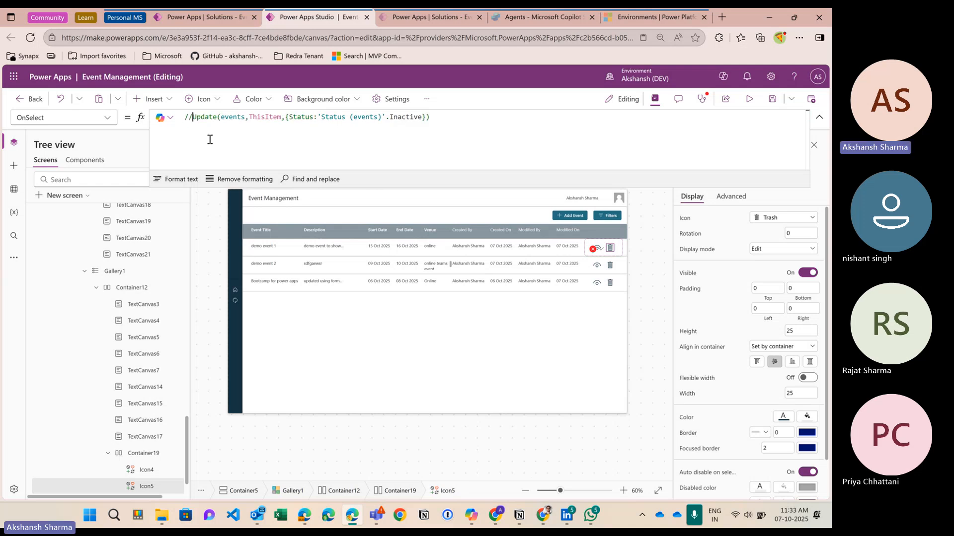
{"action": "key", "text": "End"}
{"action": "key", "text": "Return"}
Step: Write Patch(events,ThisItem,{Status:'Status (events)'.Inactive}) as the new OnSelect formula
{"action": "type", "text": "Patch("}
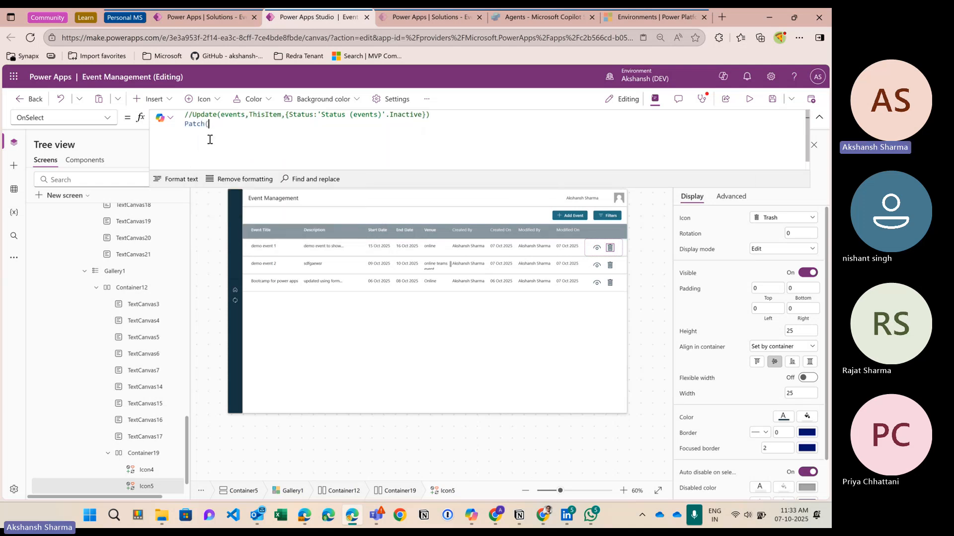
{"action": "type", "text": "events"}
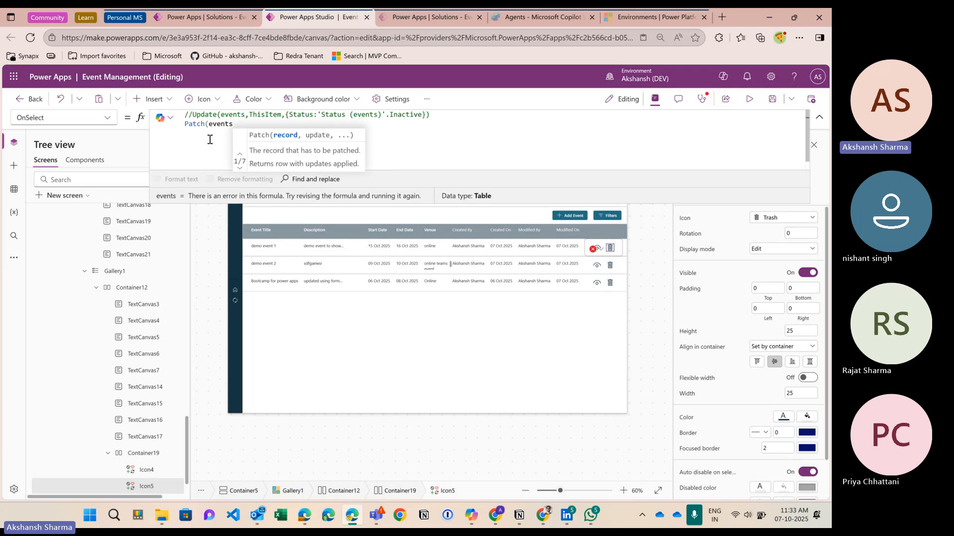
{"action": "type", "text": ",ThisItem"}
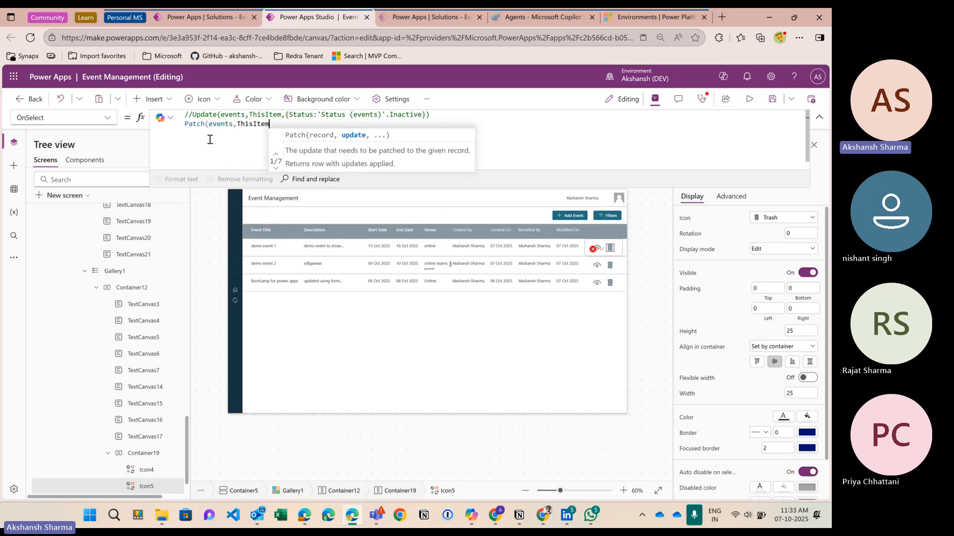
{"action": "type", "text": ",{stat"}
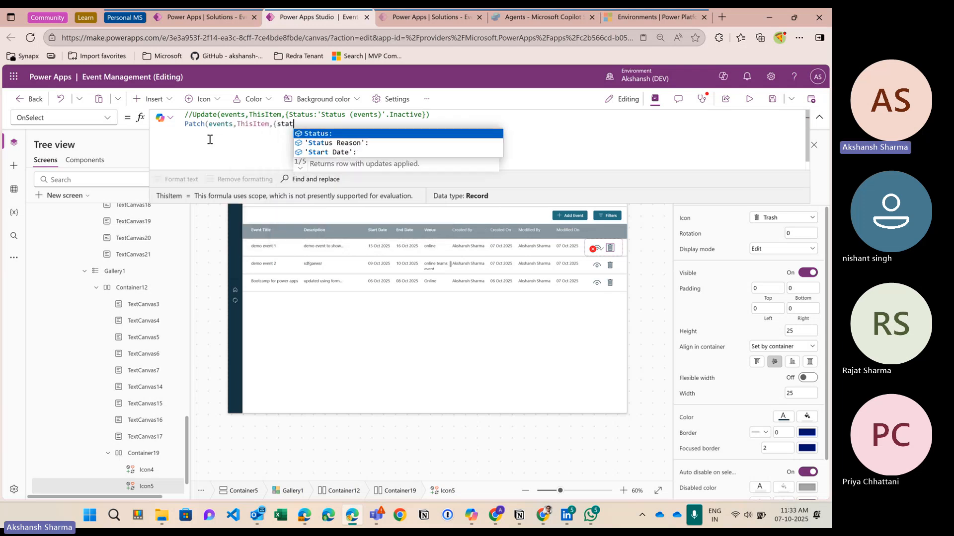
{"action": "key", "text": "Tab"}
{"action": "type", "text": "statu"}
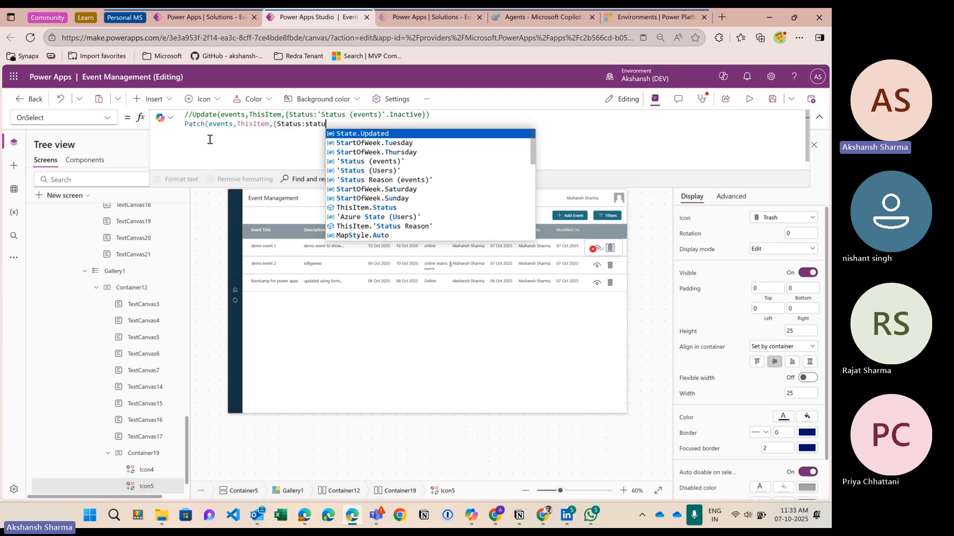
{"action": "type", "text": "s"}
{"action": "key", "text": "Tab"}
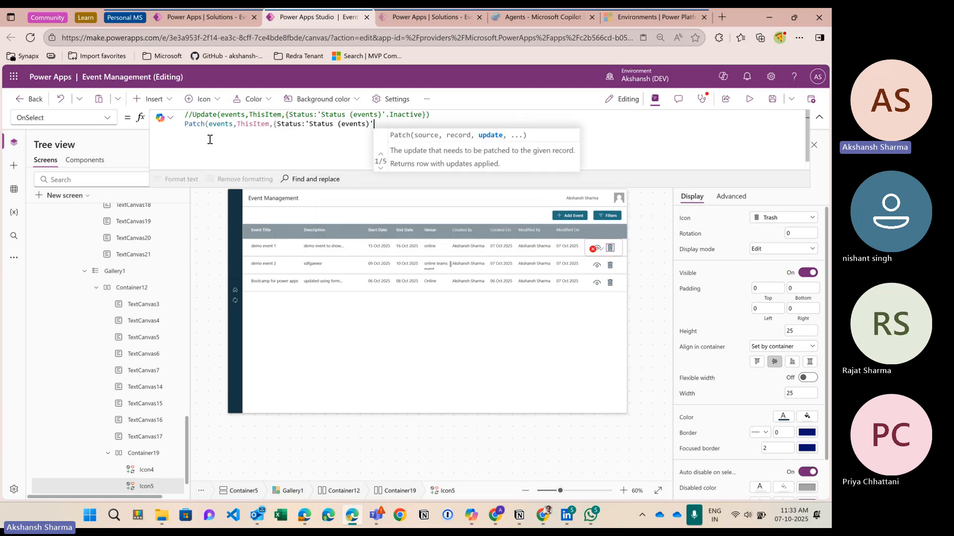
{"action": "type", "text": ".in"}
{"action": "key", "text": "Tab"}
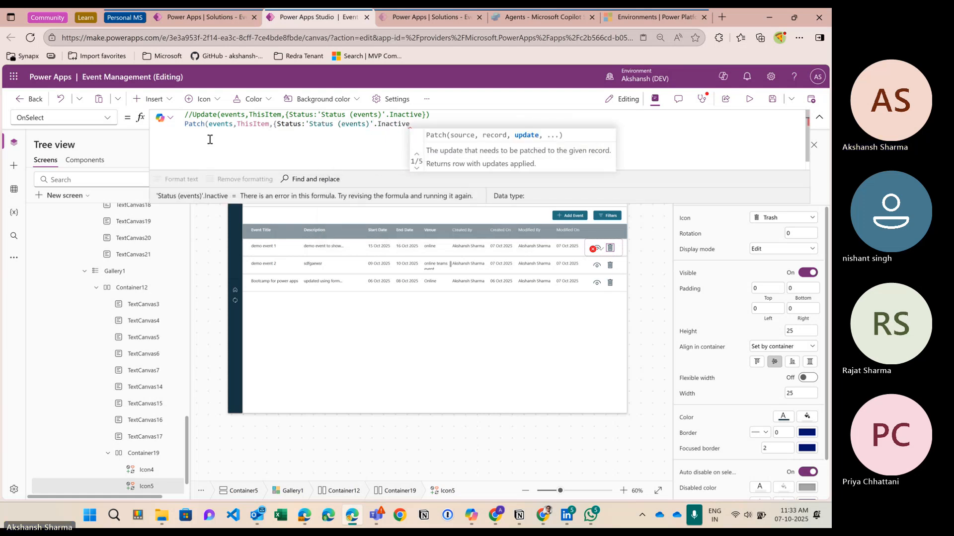
{"action": "type", "text": "})"}
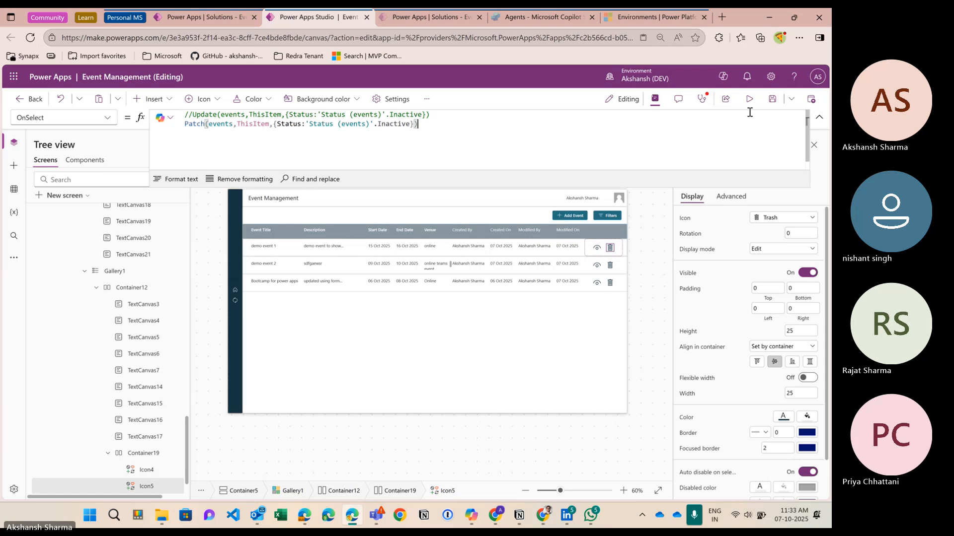
Step: Test the Patch formula in preview, then reselect the first row's delete icon
{"action": "left_click", "coordinate": [749, 99]}
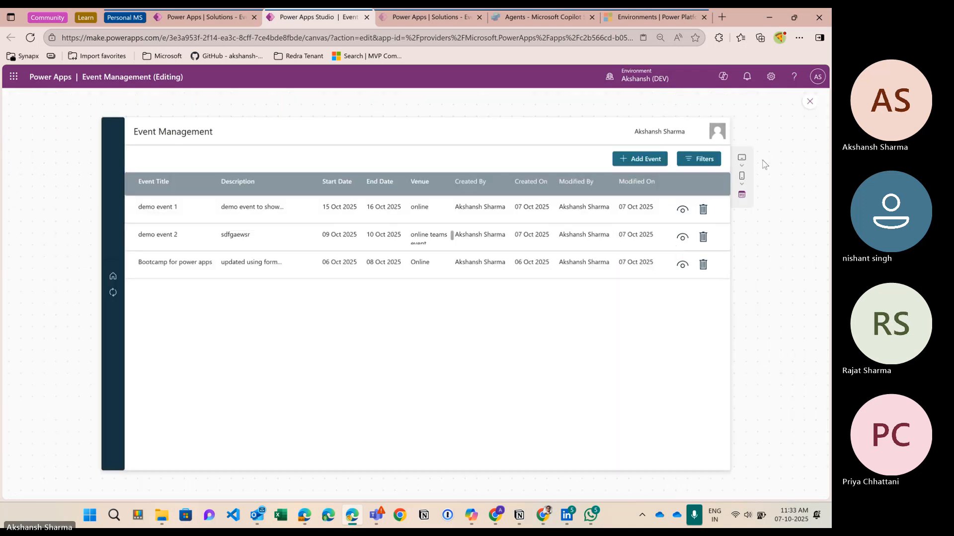
{"action": "left_click", "coordinate": [809, 104]}
{"action": "left_click", "coordinate": [610, 248]}
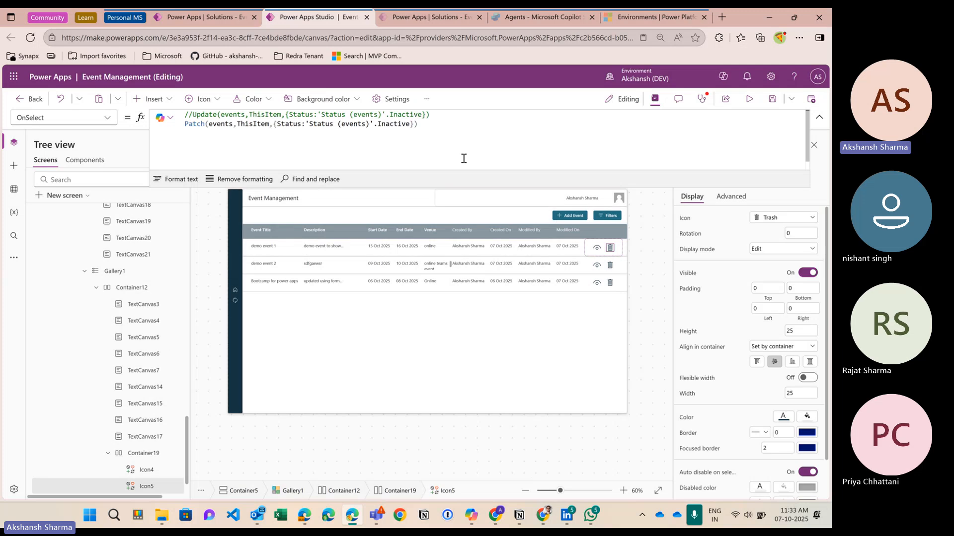
Step: Append Notify("Record deleted",NotificationType.Success) to the delete icon's OnSelect formula
{"action": "left_click", "coordinate": [454, 140]}
{"action": "type", "text": ";"}
{"action": "key", "text": "shift+Return"}
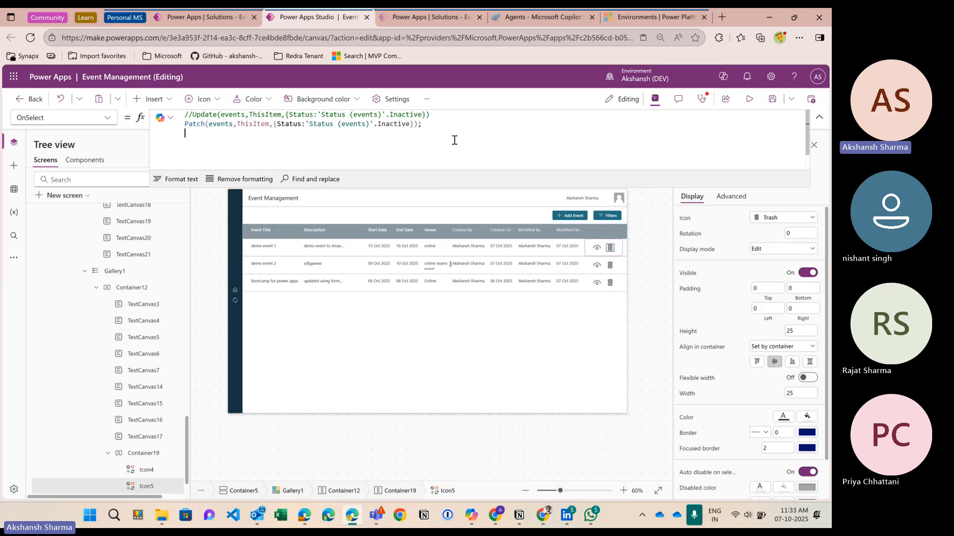
{"action": "type", "text": "notif"}
{"action": "key", "text": "Tab"}
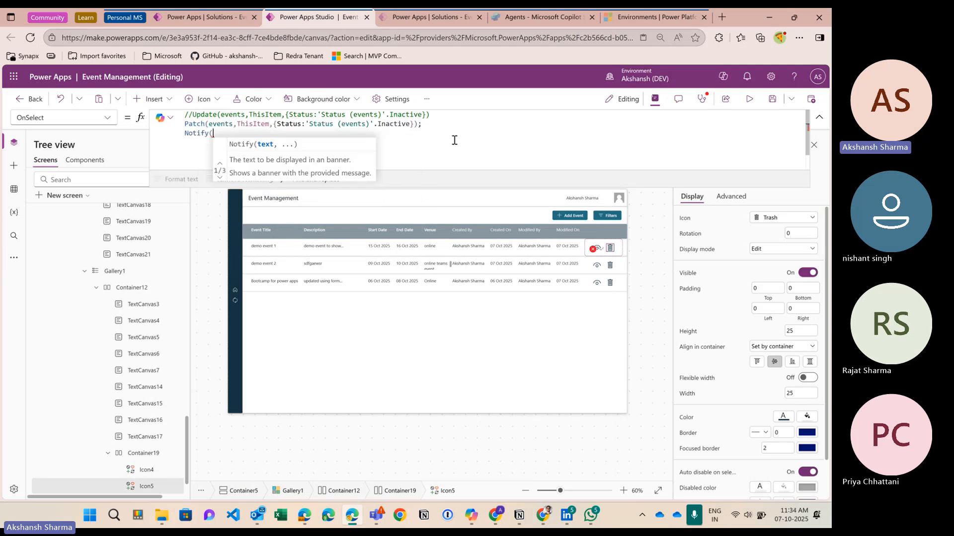
{"action": "type", "text": "\""}
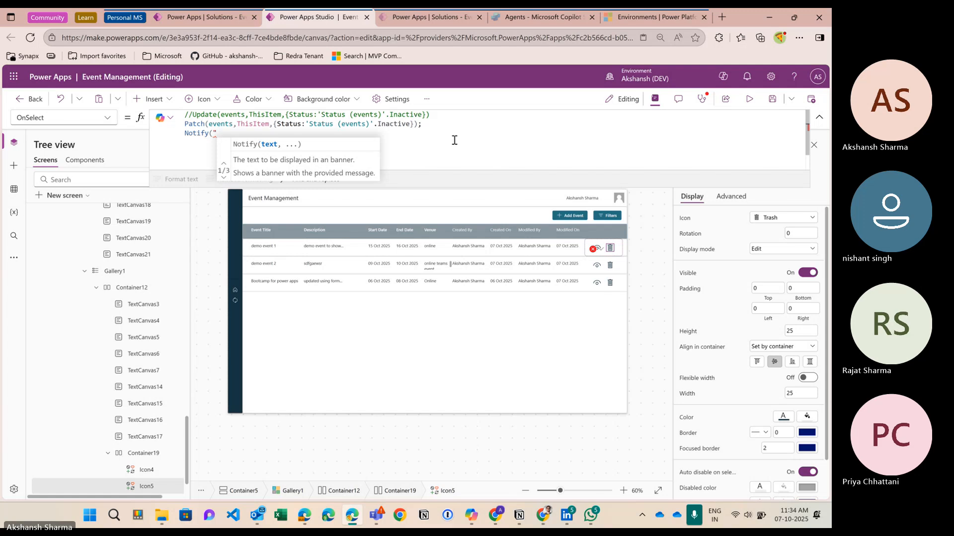
{"action": "type", "text": "Recor"}
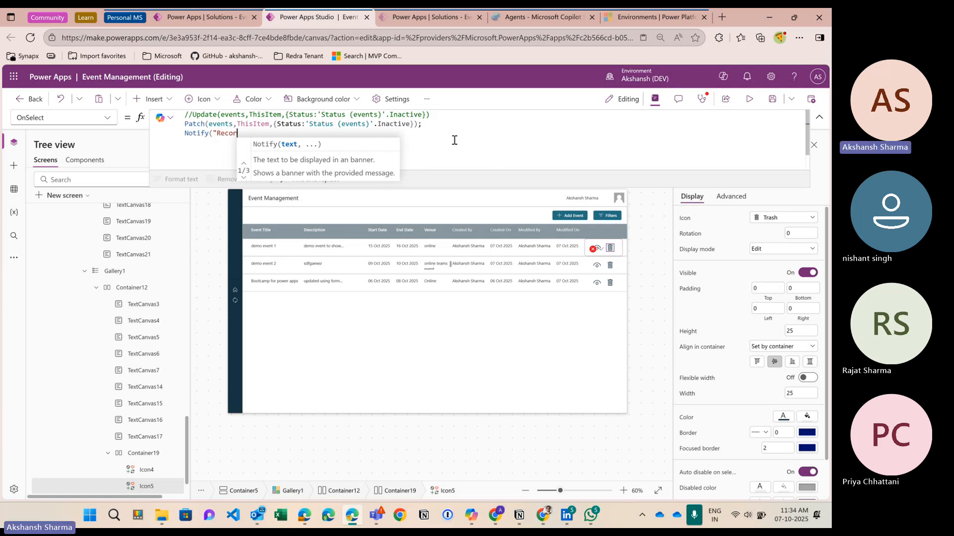
{"action": "type", "text": "d delete"}
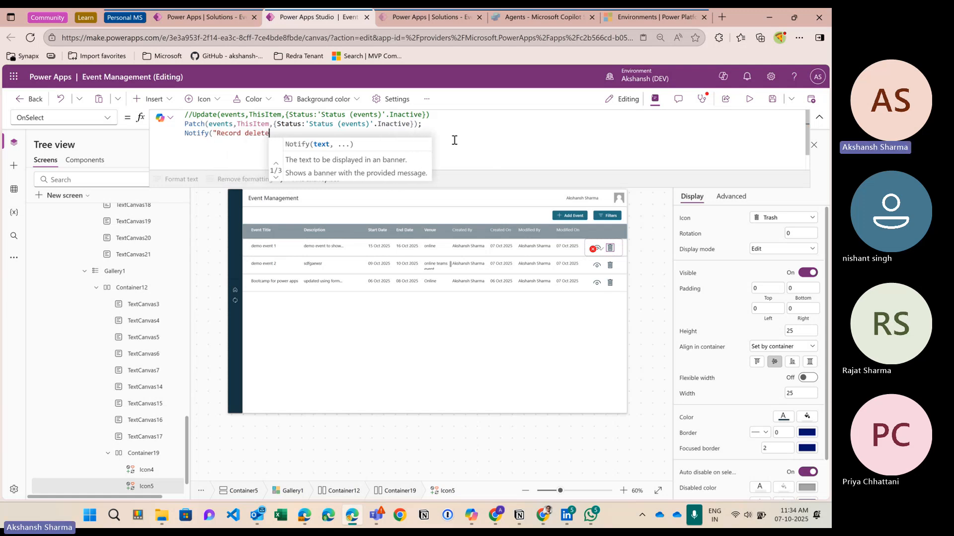
{"action": "type", "text": "d\""}
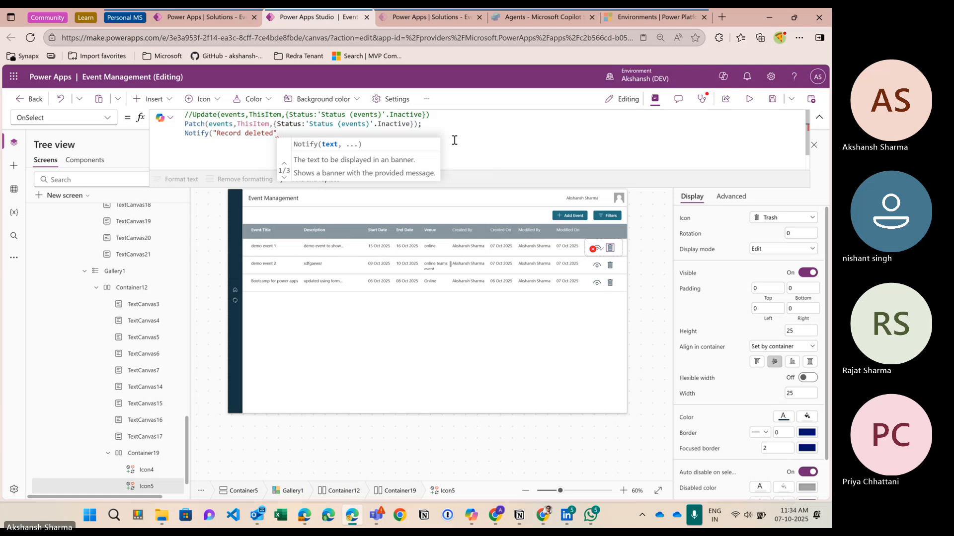
{"action": "type", "text": ","}
{"action": "key", "text": "Down"}
{"action": "key", "text": "Down"}
{"action": "key", "text": "Return"}
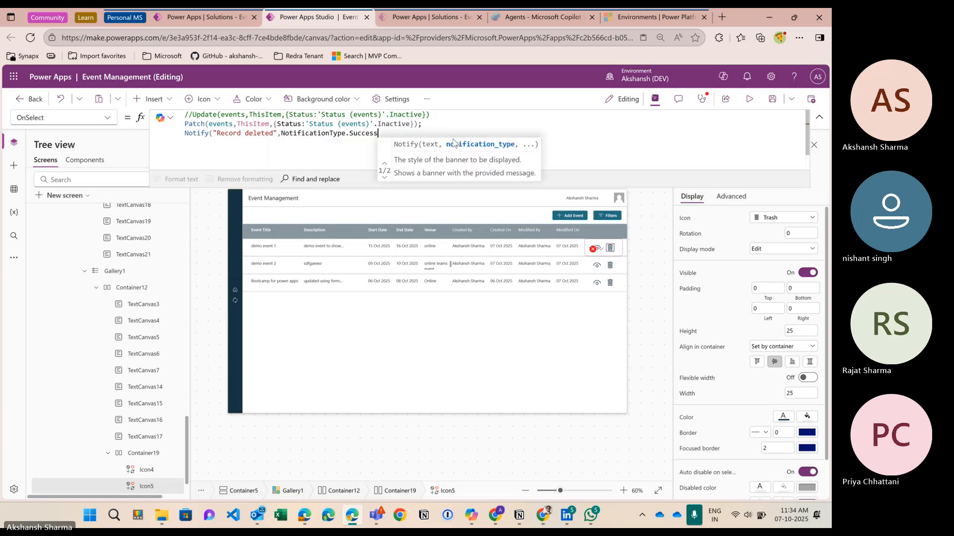
{"action": "type", "text": ")"}
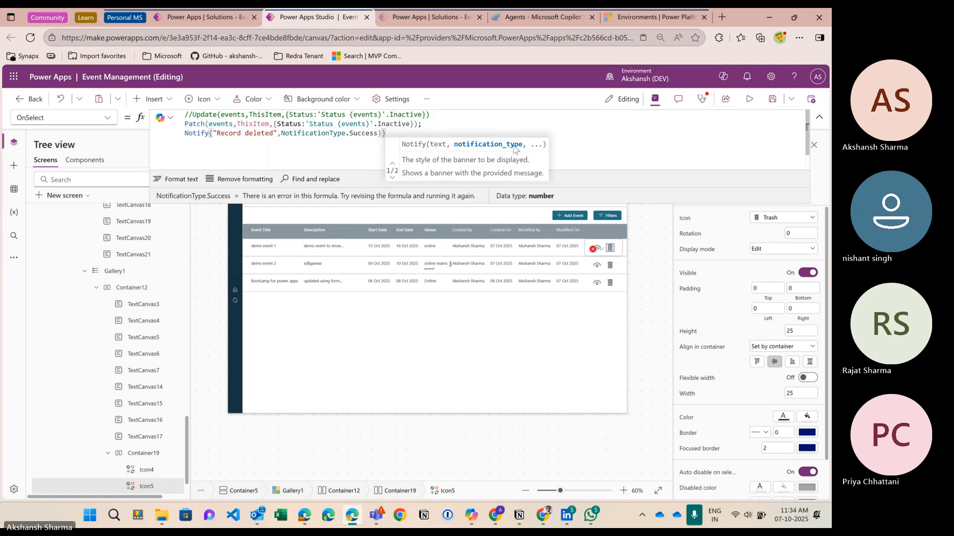
Step: Preview the app, then fix the stray closing brace in the Notify formula
{"action": "left_click", "coordinate": [749, 99]}
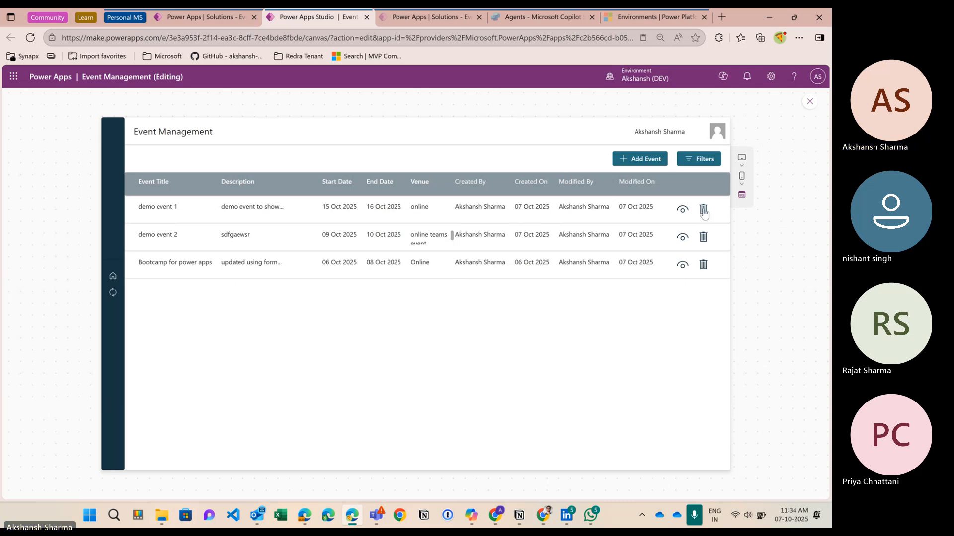
{"action": "left_click", "coordinate": [810, 101]}
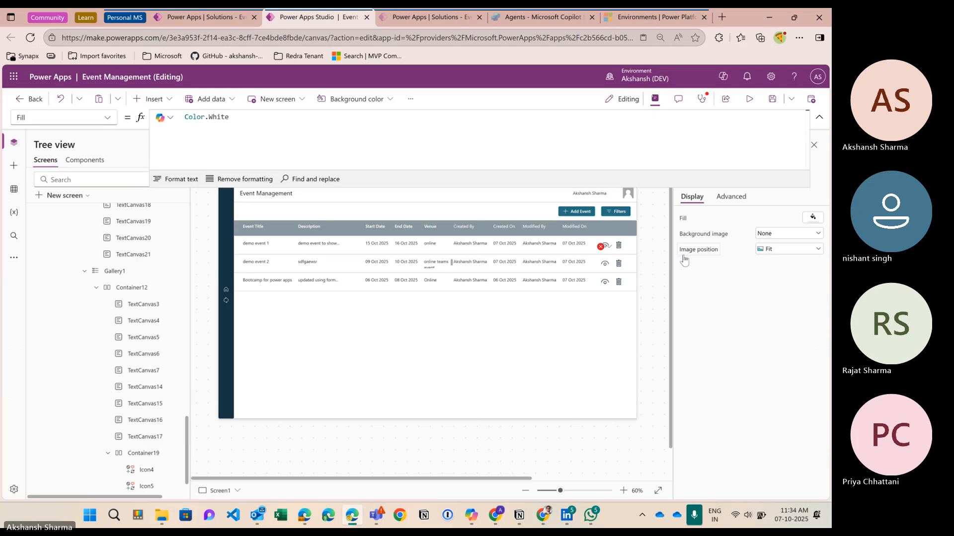
{"action": "left_click", "coordinate": [610, 247]}
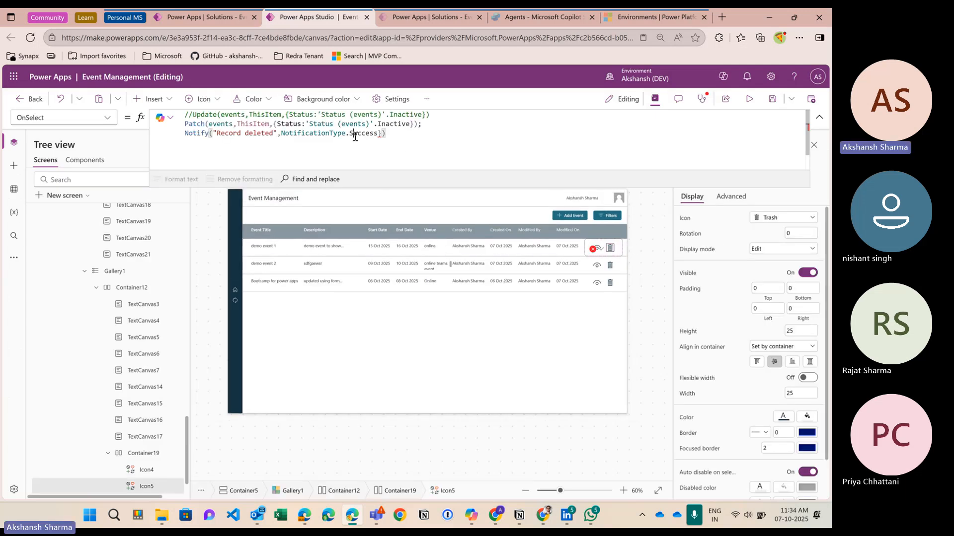
{"action": "double_click", "coordinate": [381, 134]}
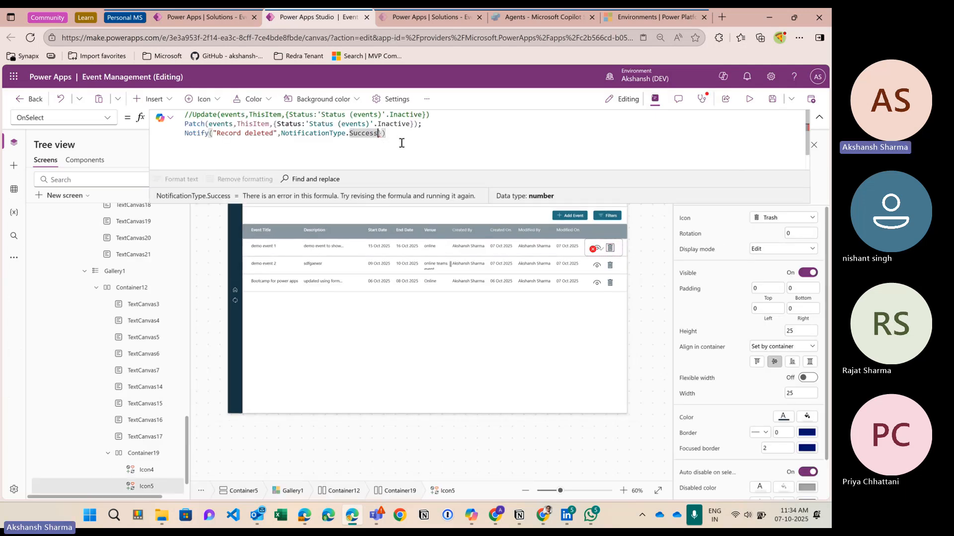
{"action": "key", "text": "Delete"}
{"action": "type", "text": ")"}
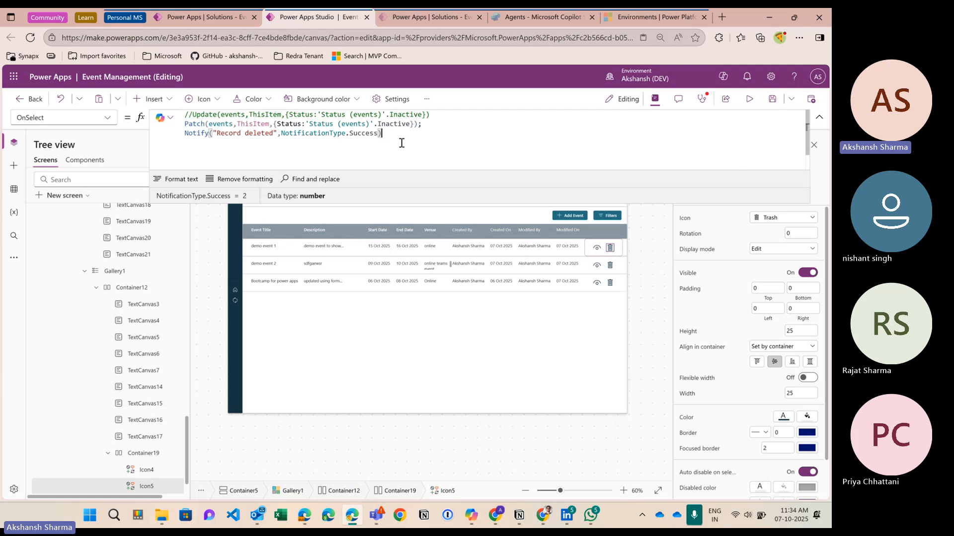
Step: Test deleting the first event, dismiss the 'Record deleted' banner, and exit preview
{"action": "left_click", "coordinate": [749, 102]}
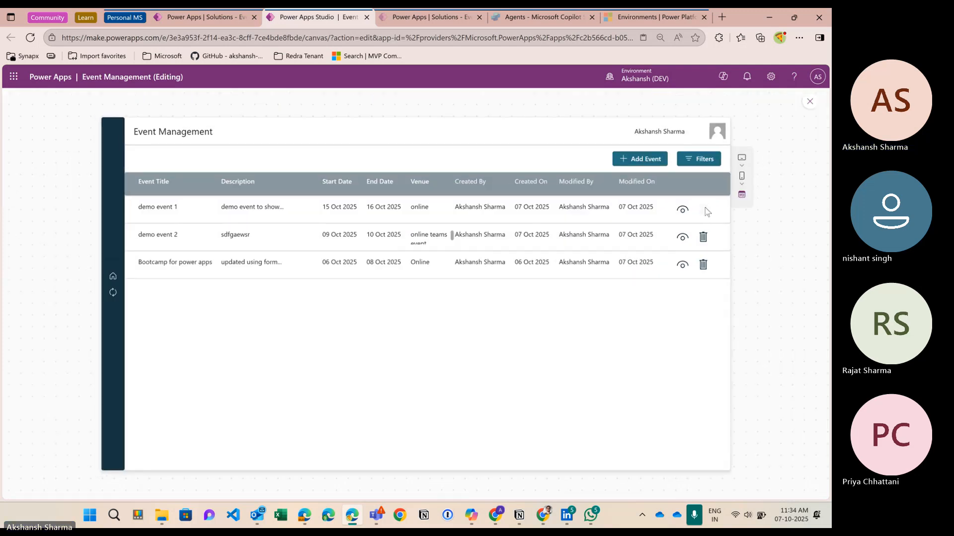
{"action": "left_click", "coordinate": [705, 210]}
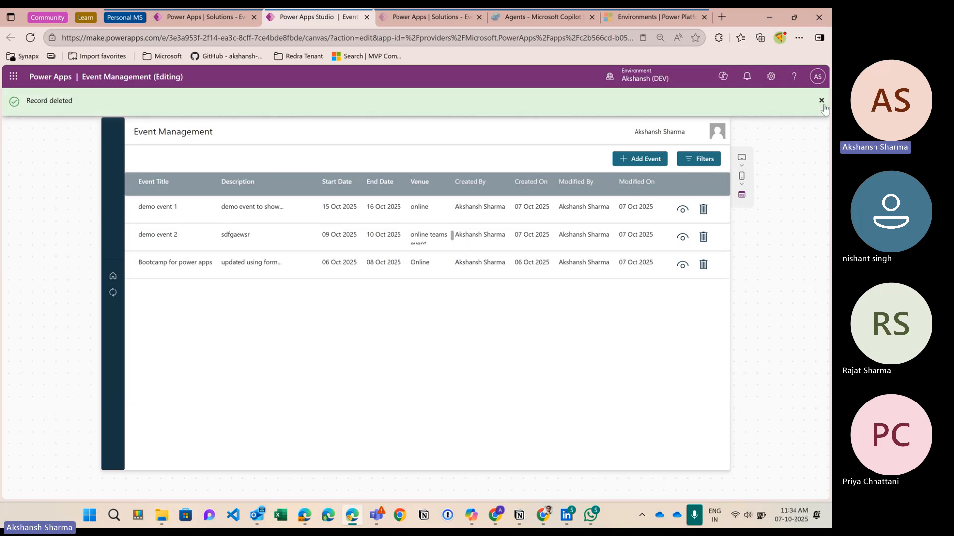
{"action": "left_click", "coordinate": [822, 101]}
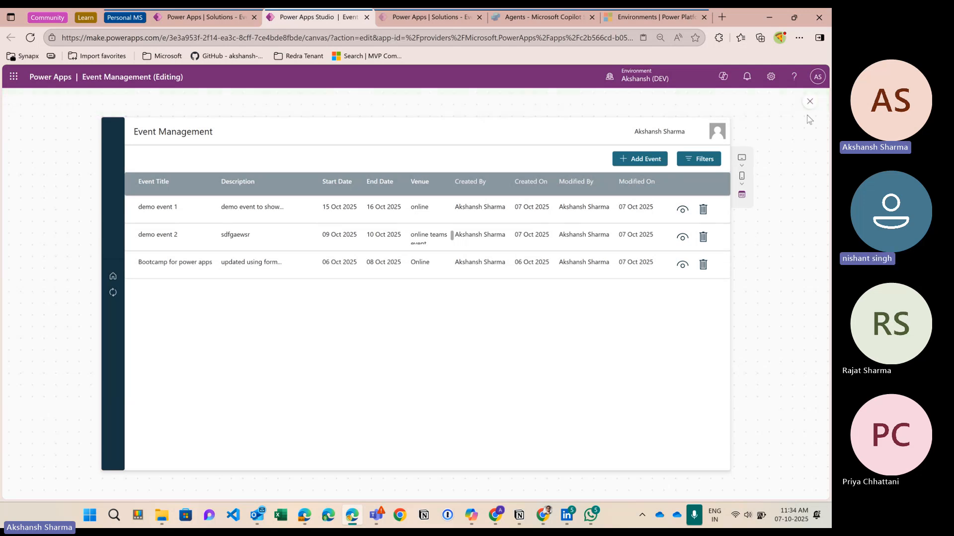
{"action": "left_click", "coordinate": [809, 101]}
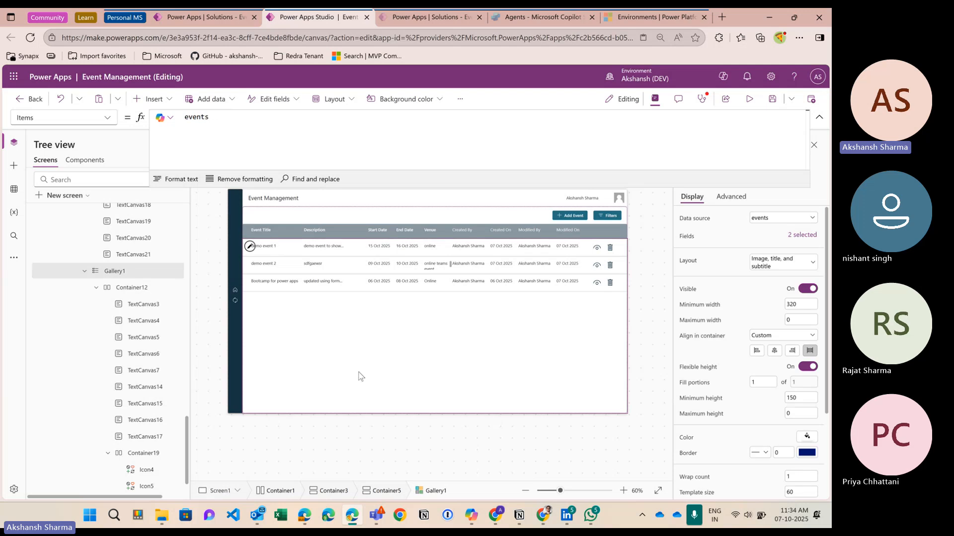
Step: Start the gallery's Items formula as Filter(events,Status
{"action": "left_click", "coordinate": [226, 144]}
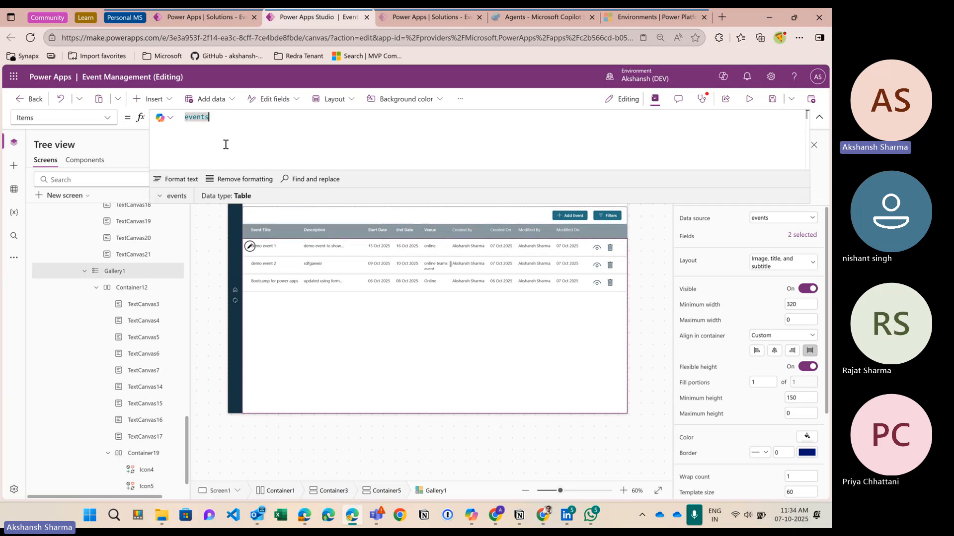
{"action": "type", "text": "fil;t"}
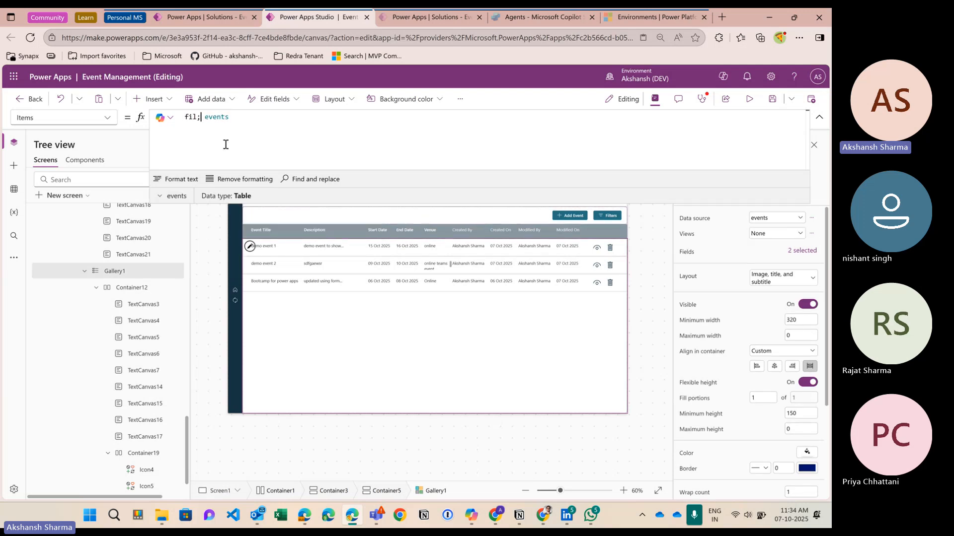
{"action": "key", "text": "BackSpace"}
{"action": "key", "text": "BackSpace"}
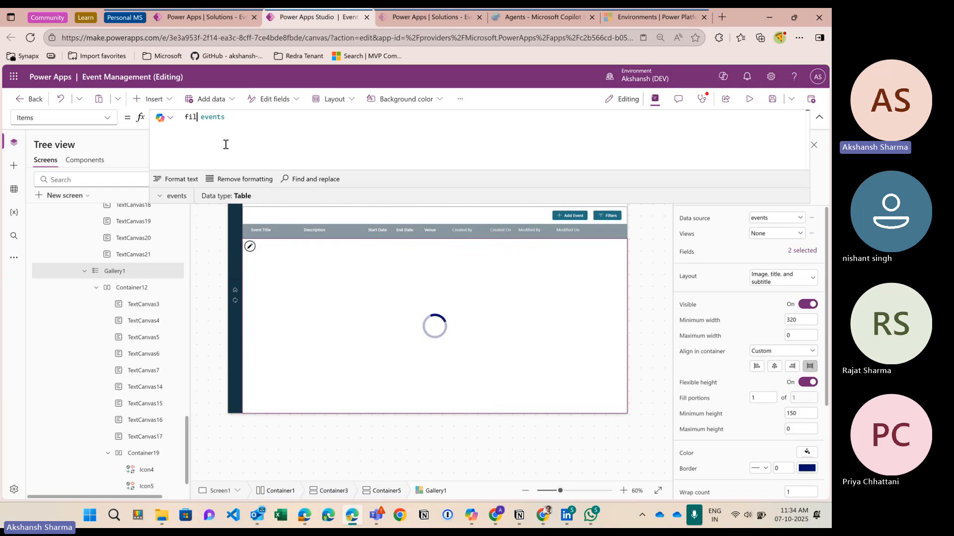
{"action": "type", "text": "ter("}
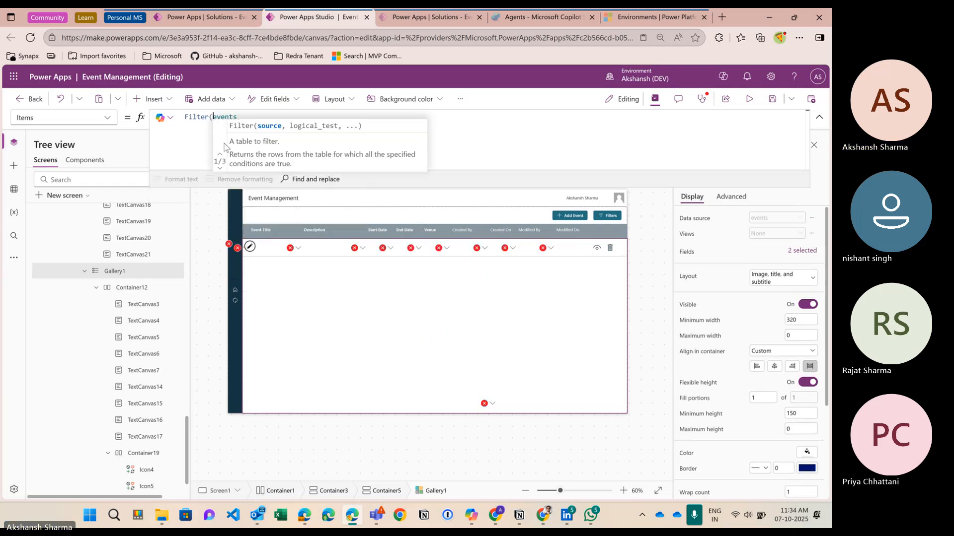
{"action": "key", "text": "End"}
{"action": "type", "text": ","}
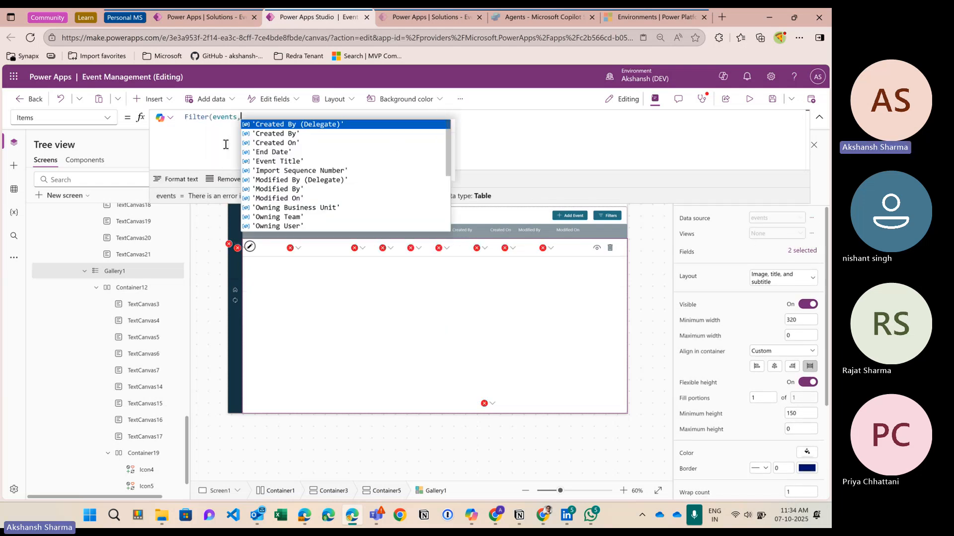
{"action": "type", "text": "stu"}
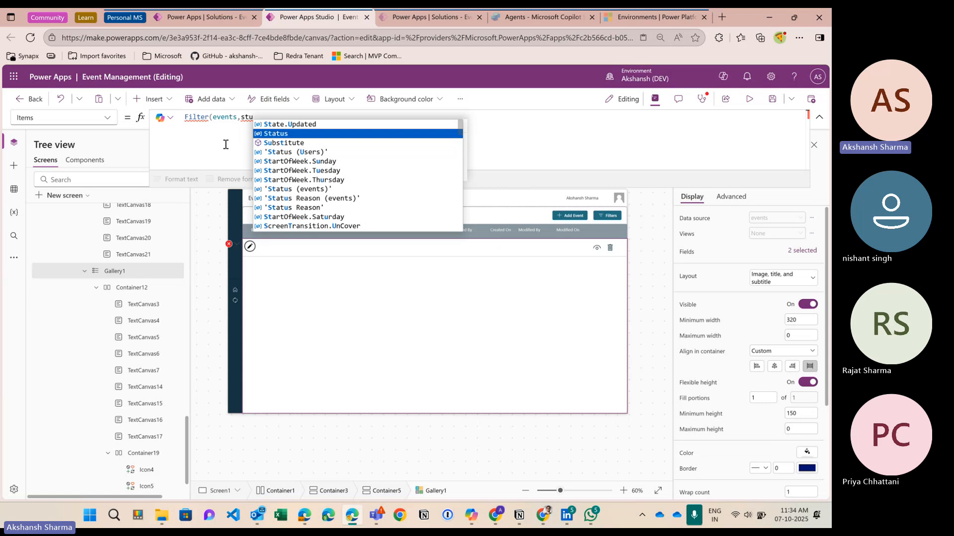
{"action": "key", "text": "BackSpace"}
{"action": "type", "text": "atus"}
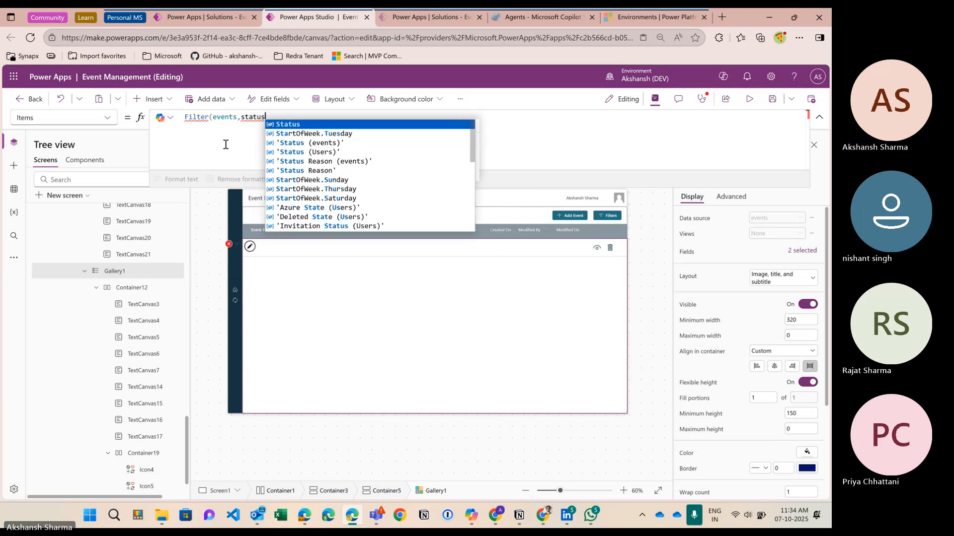
{"action": "key", "text": "Tab"}
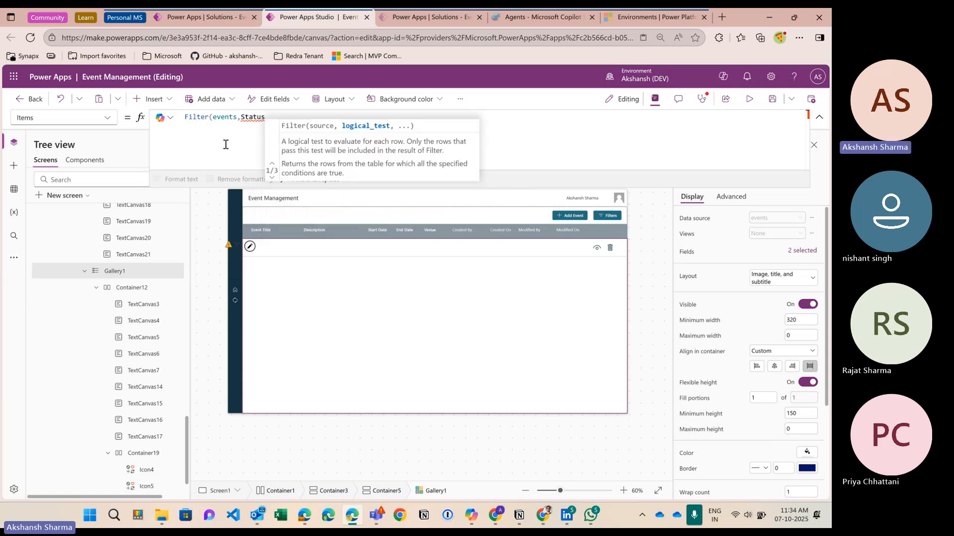
Step: Complete the filter with = 'Status (events)'.Active, then preview and delete demo event 2
{"action": "type", "text": "= statu"}
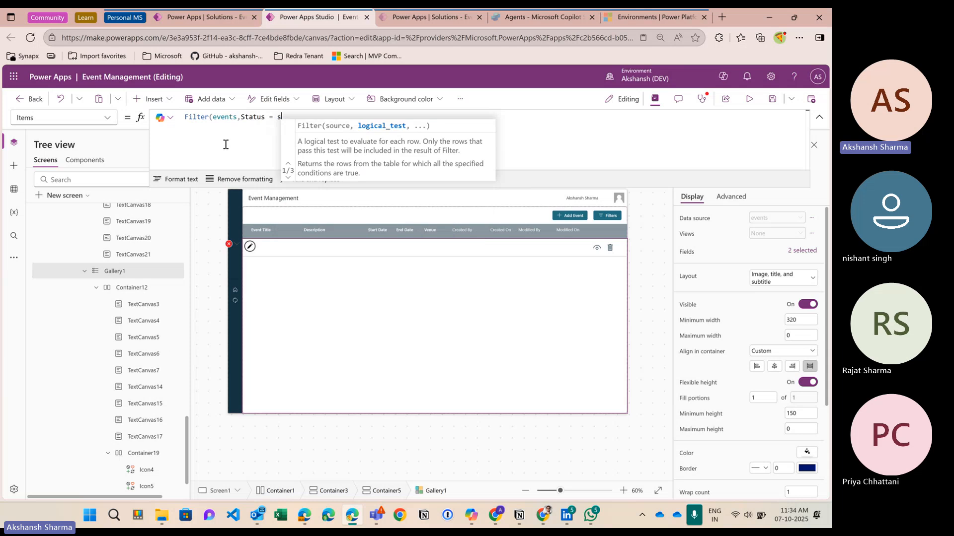
{"action": "key", "text": "Down"}
{"action": "key", "text": "Down"}
{"action": "key", "text": "Down"}
{"action": "key", "text": "Down"}
{"action": "key", "text": "Tab"}
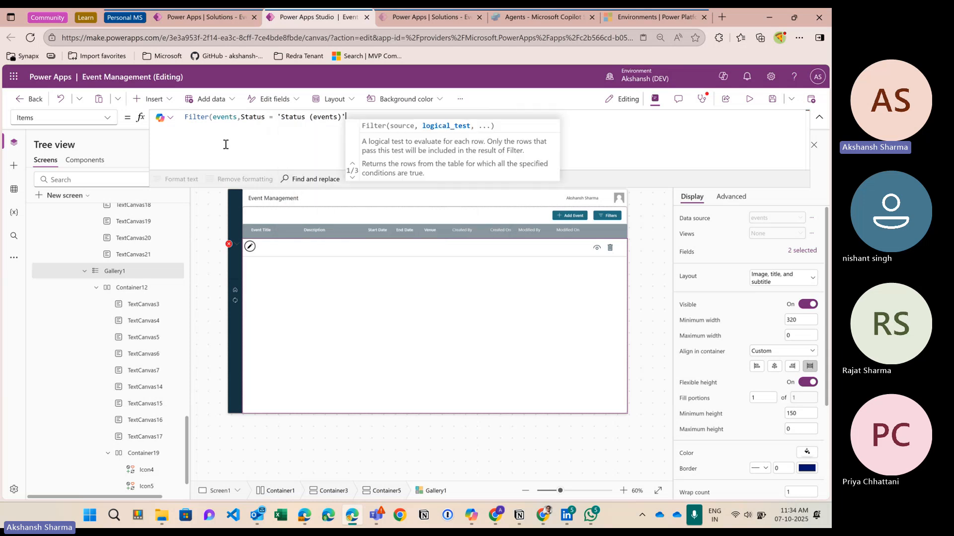
{"action": "type", "text": "."}
{"action": "key", "text": "Tab"}
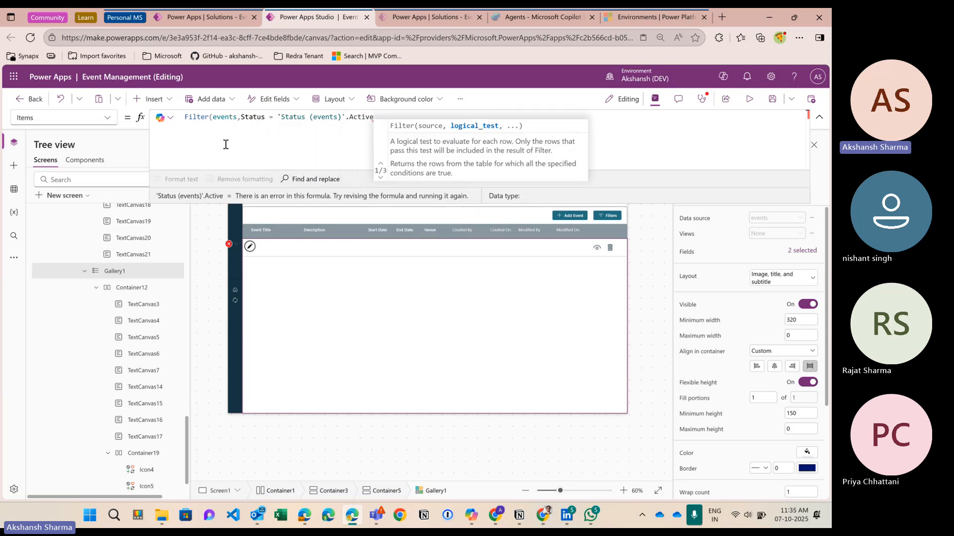
{"action": "type", "text": ")"}
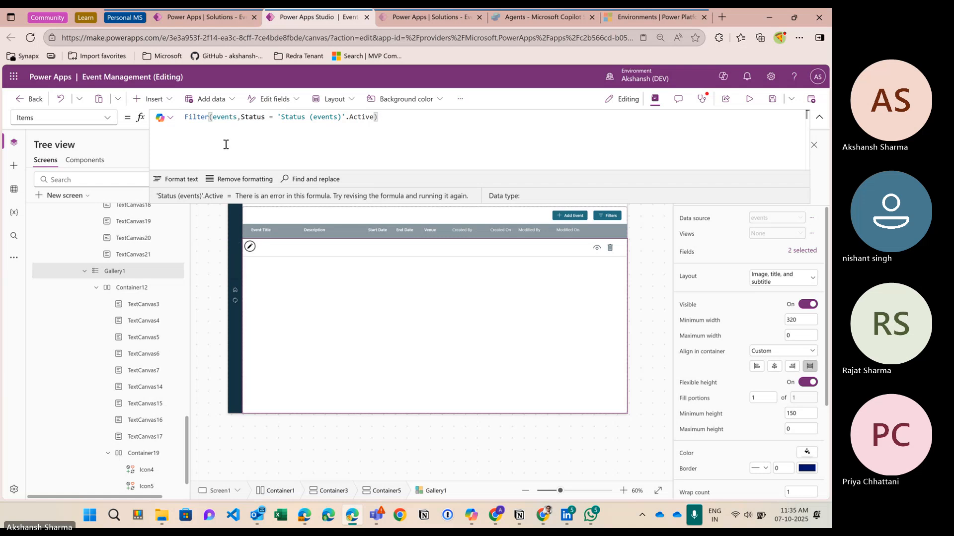
{"action": "left_click", "coordinate": [752, 102]}
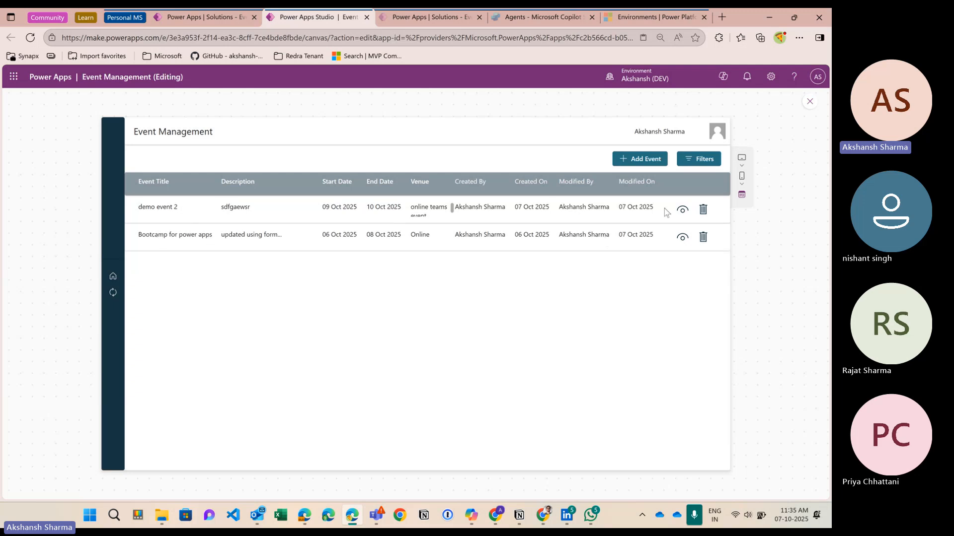
{"action": "left_click", "coordinate": [703, 211]}
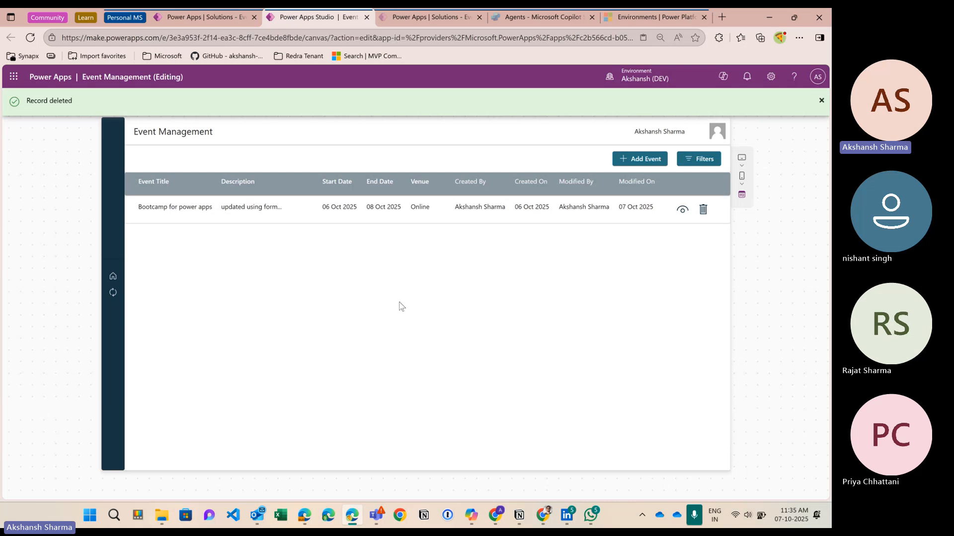
Step: Reload the events table and add the Status column to its grid
{"action": "left_click", "coordinate": [199, 18]}
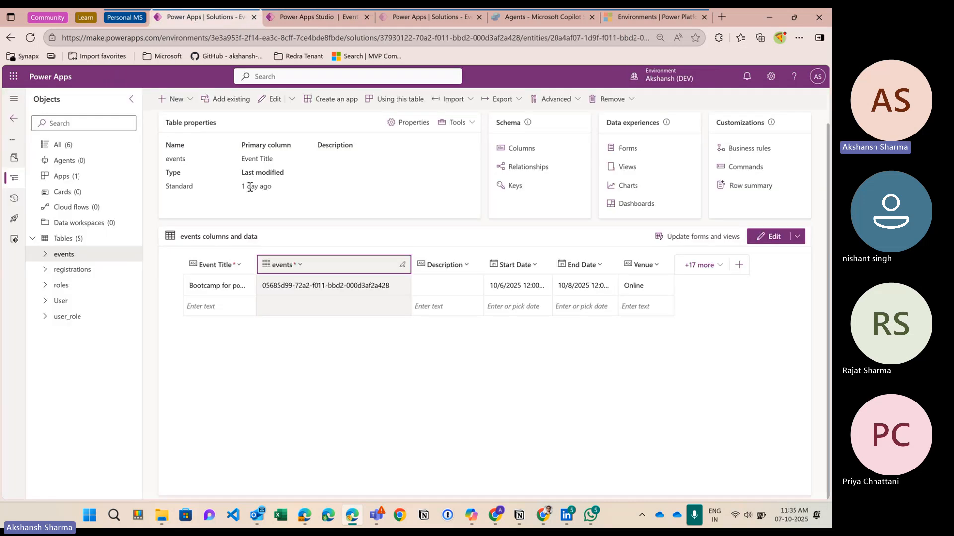
{"action": "left_click", "coordinate": [30, 37]}
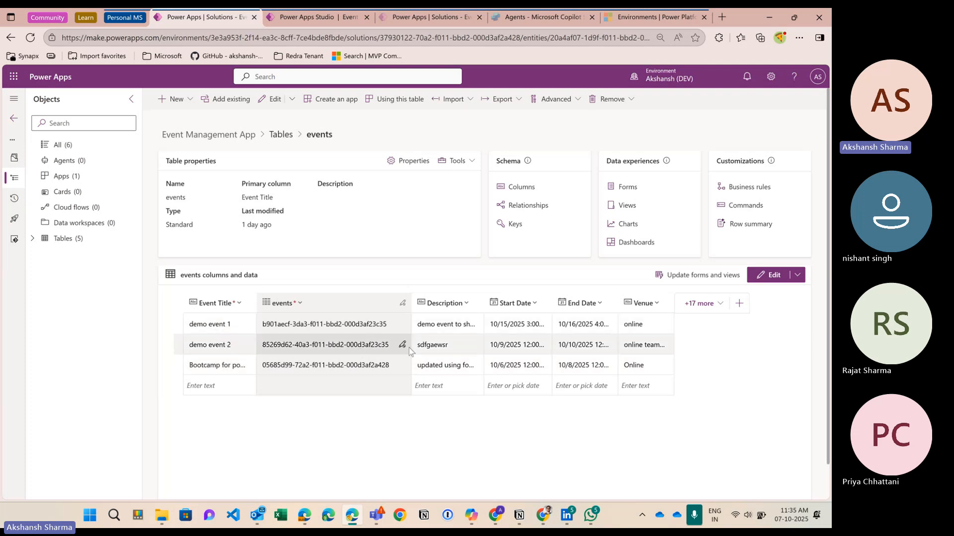
{"action": "left_click", "coordinate": [704, 312]}
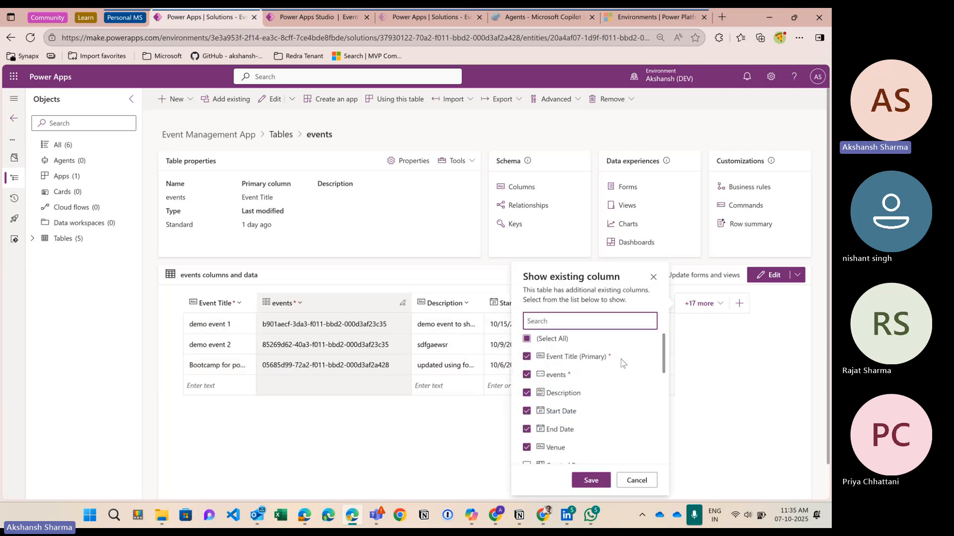
{"action": "type", "text": "st"}
{"action": "left_click", "coordinate": [553, 357]}
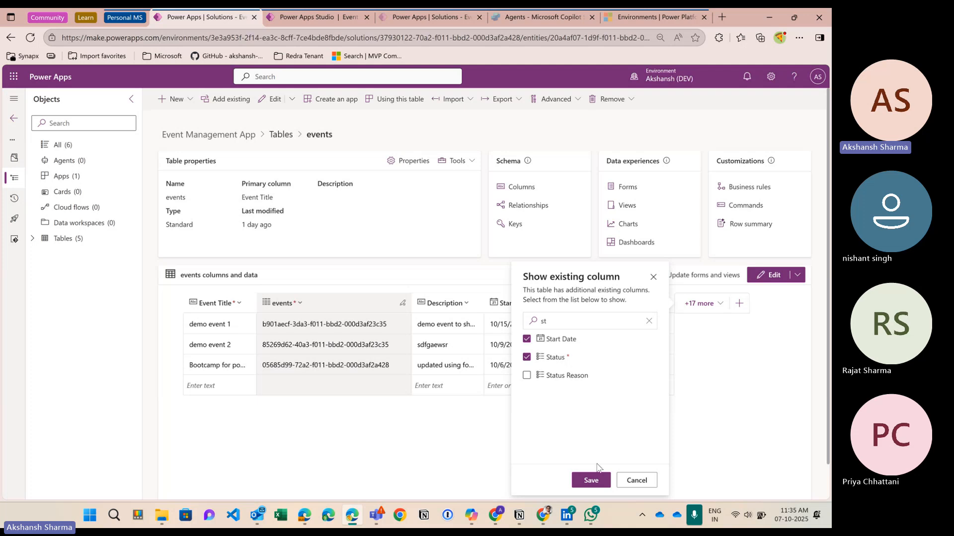
{"action": "left_click", "coordinate": [594, 479]}
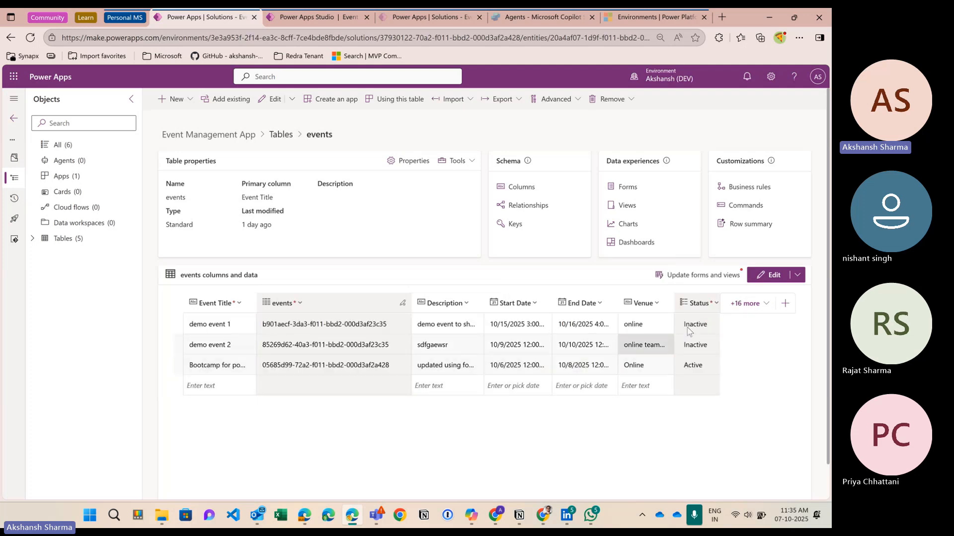
{"action": "left_click", "coordinate": [308, 16]}
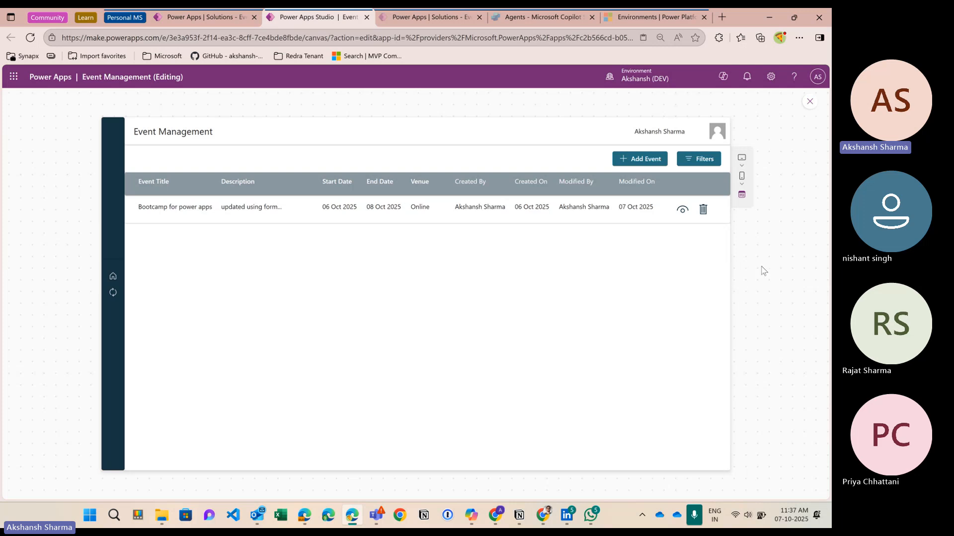
Step: Exit the preview and collapse the expanded formula bar
{"action": "left_click", "coordinate": [809, 102]}
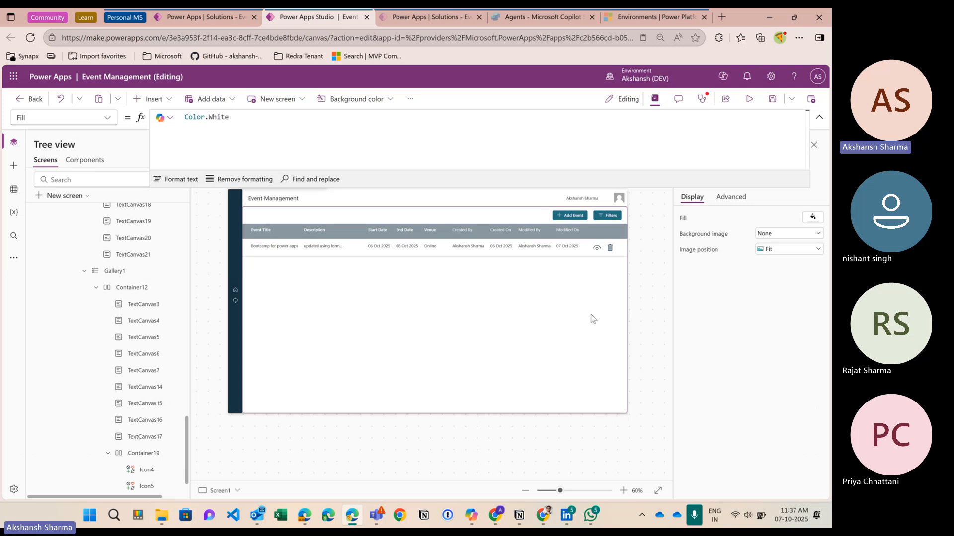
{"action": "left_click", "coordinate": [819, 118]}
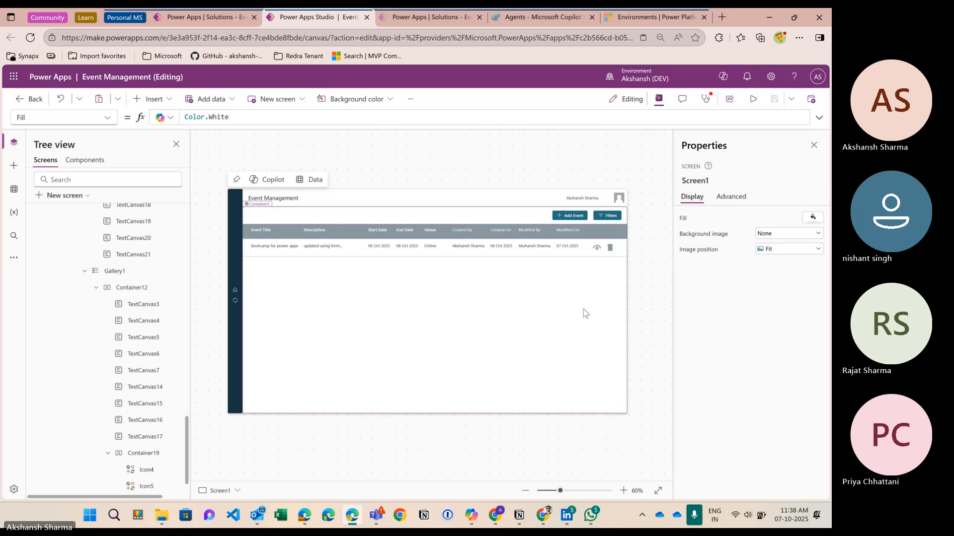
Step: Search 'power fx formula reference' in a new browser tab
{"action": "left_click", "coordinate": [722, 18]}
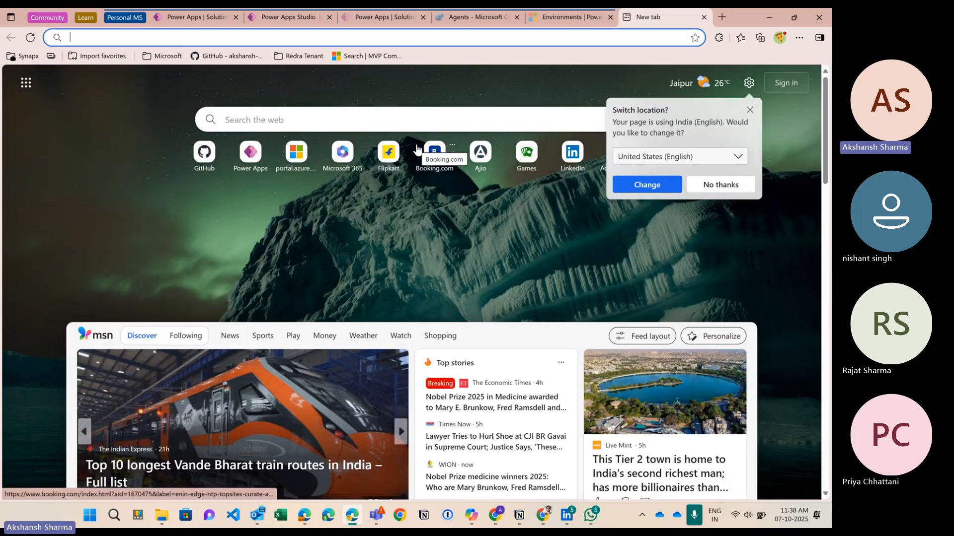
{"action": "type", "text": "power "}
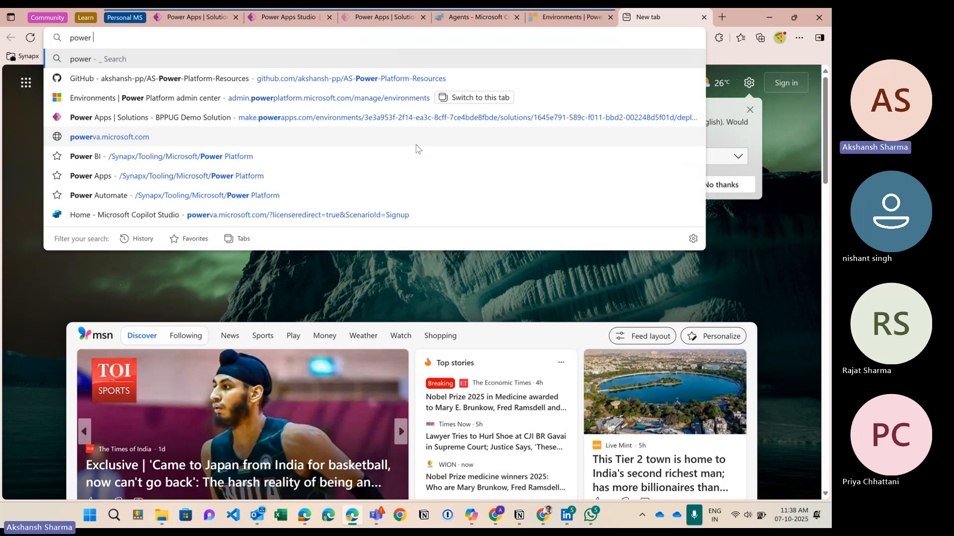
{"action": "type", "text": "fx formula refe"}
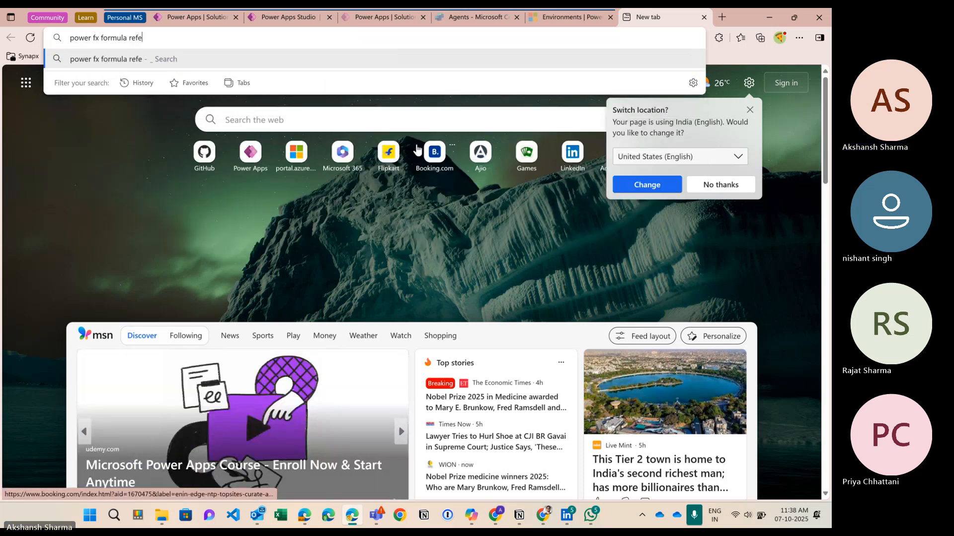
{"action": "type", "text": "rc"}
{"action": "key", "text": "BackSpace"}
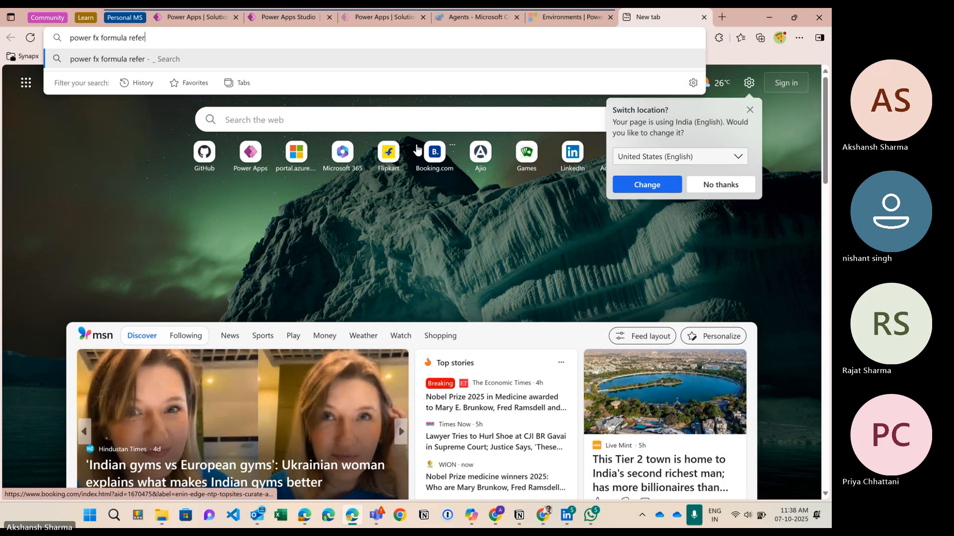
{"action": "type", "text": "ence"}
{"action": "key", "text": "Return"}
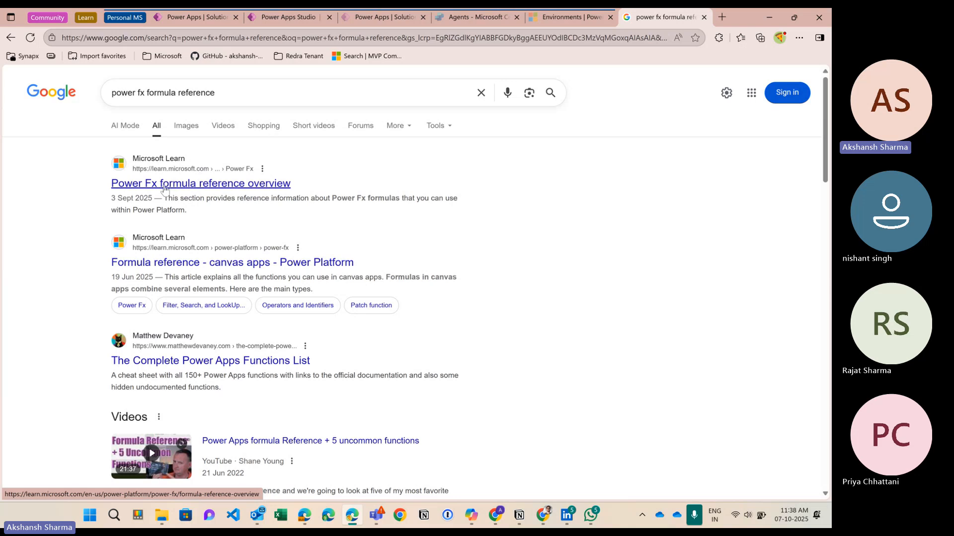
Step: Open the Power Fx formula reference overview on Microsoft Learn and scroll through it
{"action": "left_click", "coordinate": [231, 188]}
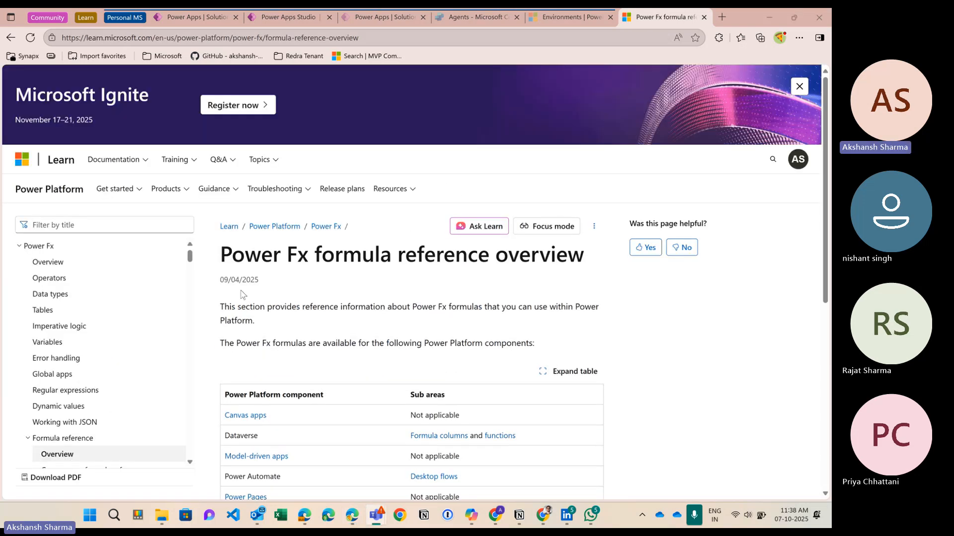
{"action": "scroll", "coordinate": [85, 328], "scroll_direction": "down", "scroll_amount": 4}
{"action": "scroll", "coordinate": [387, 379], "scroll_direction": "down", "scroll_amount": 3}
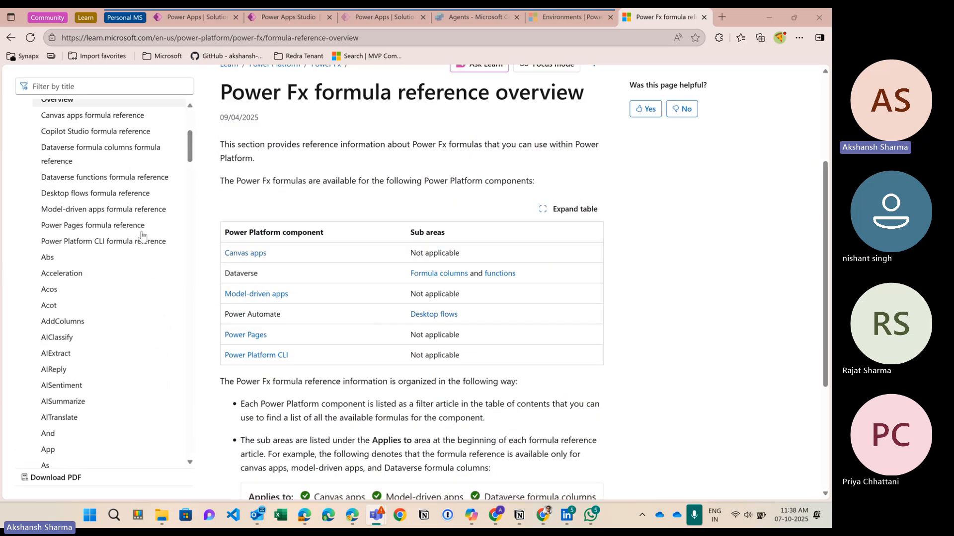
{"action": "scroll", "coordinate": [76, 198], "scroll_direction": "down", "scroll_amount": 3}
{"action": "scroll", "coordinate": [76, 197], "scroll_direction": "up", "scroll_amount": 6}
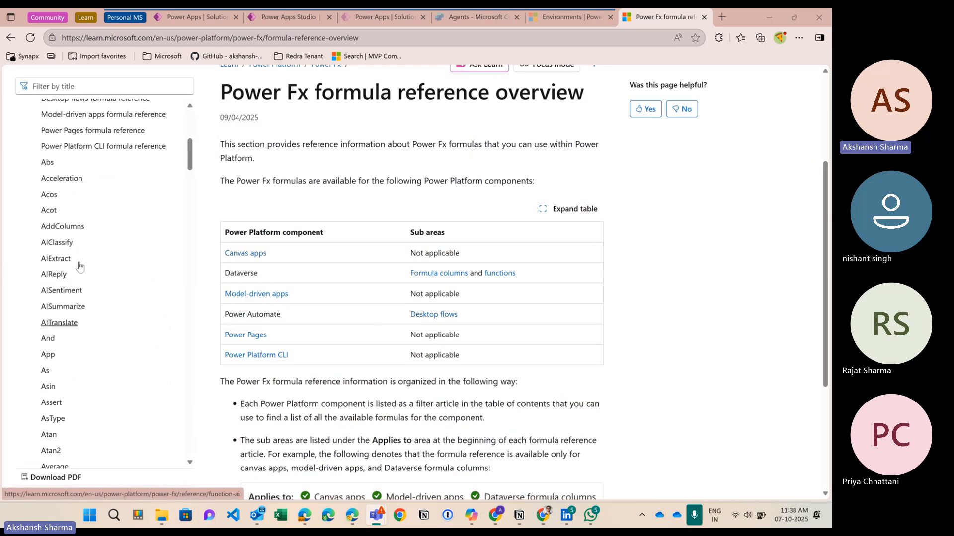
{"action": "scroll", "coordinate": [59, 320], "scroll_direction": "down", "scroll_amount": 5}
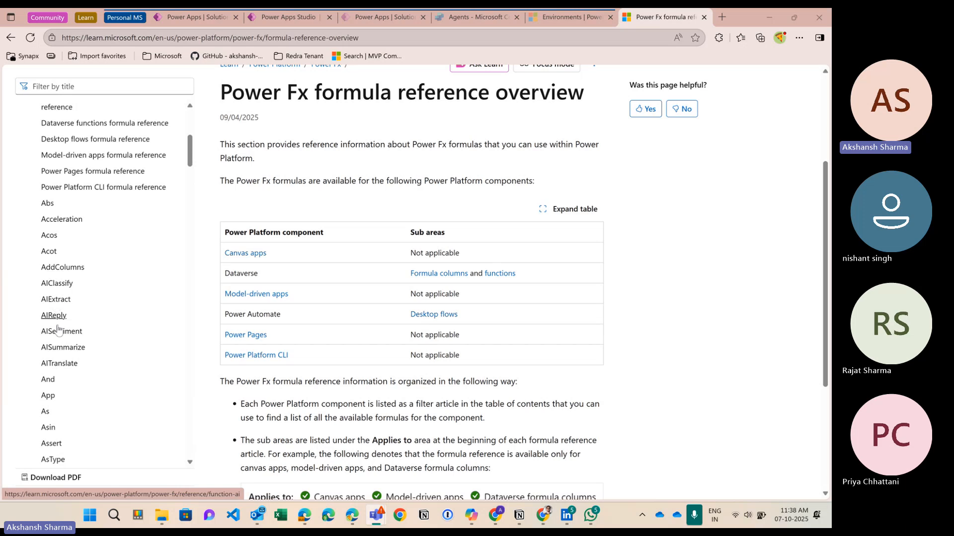
{"action": "scroll", "coordinate": [70, 208], "scroll_direction": "down", "scroll_amount": 2}
Step: Filter the reference by 'text' and read the Text function page
{"action": "left_click", "coordinate": [79, 91]}
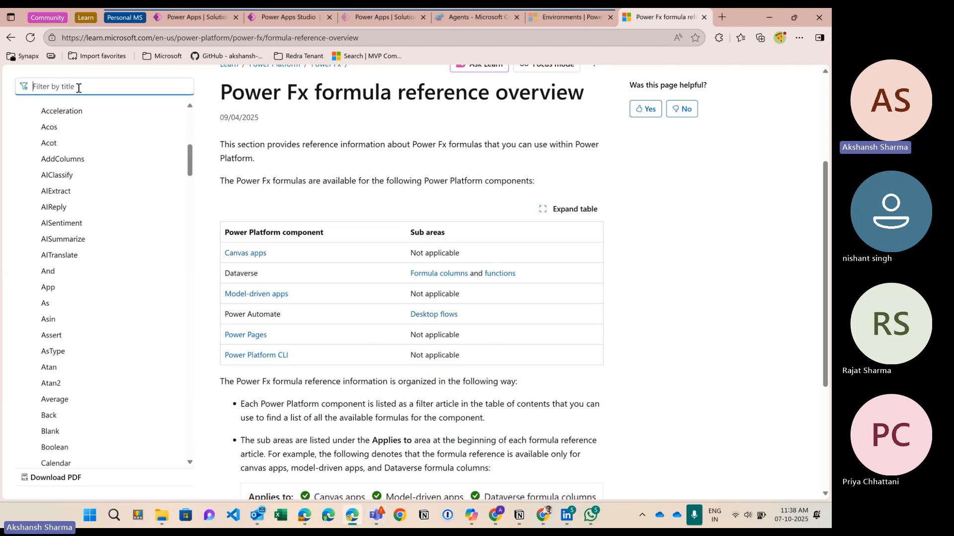
{"action": "type", "text": "text"}
{"action": "left_click", "coordinate": [38, 146]}
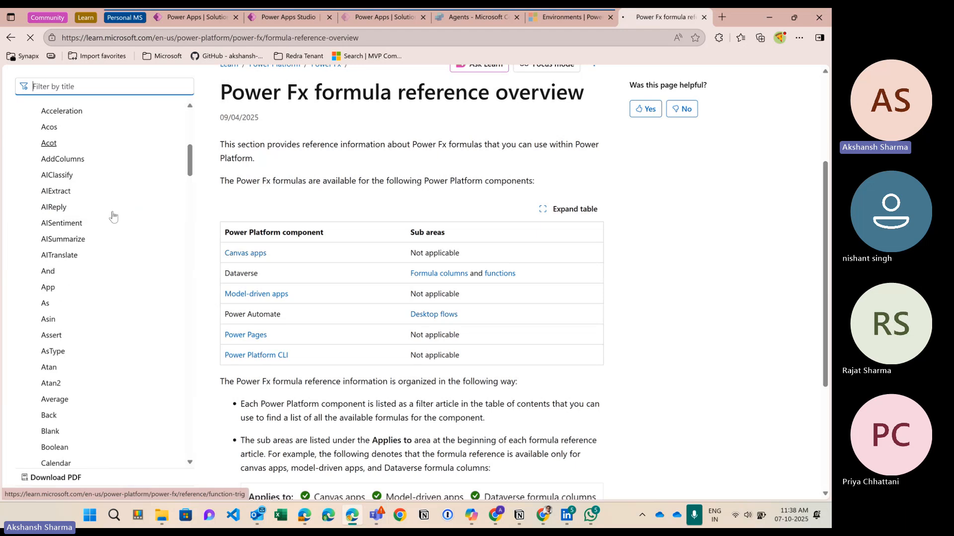
{"action": "scroll", "coordinate": [395, 362], "scroll_direction": "down", "scroll_amount": 2}
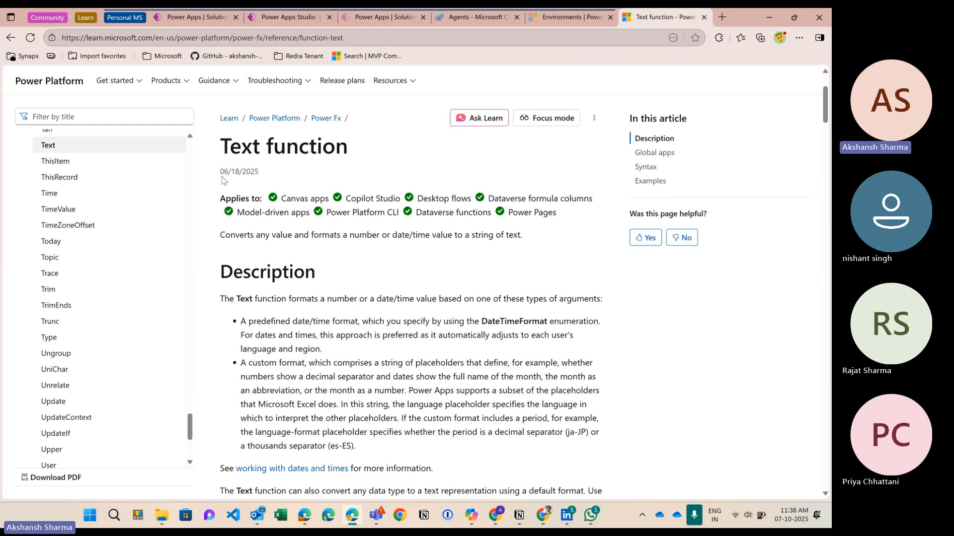
{"action": "left_click_drag", "start_coordinate": [229, 145], "coordinate": [323, 150]}
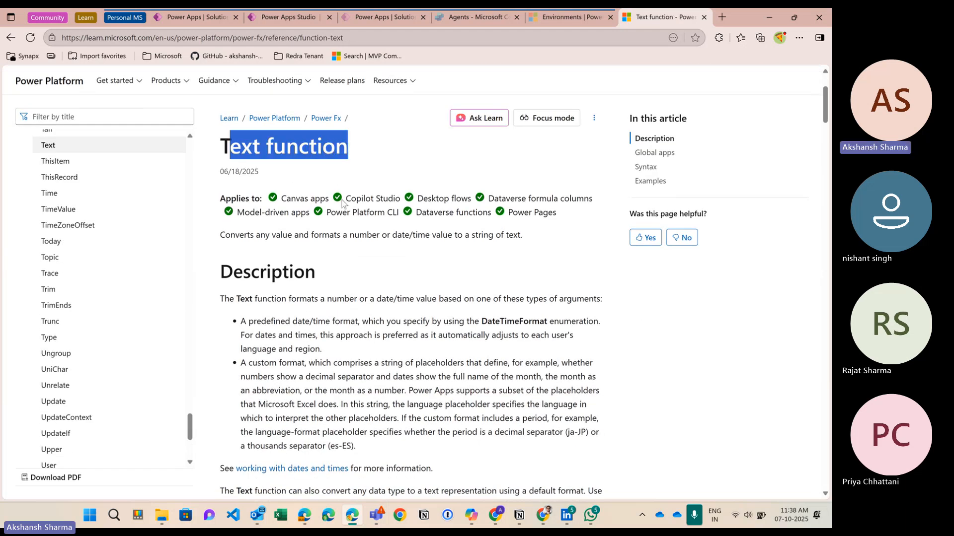
{"action": "left_click", "coordinate": [333, 167]}
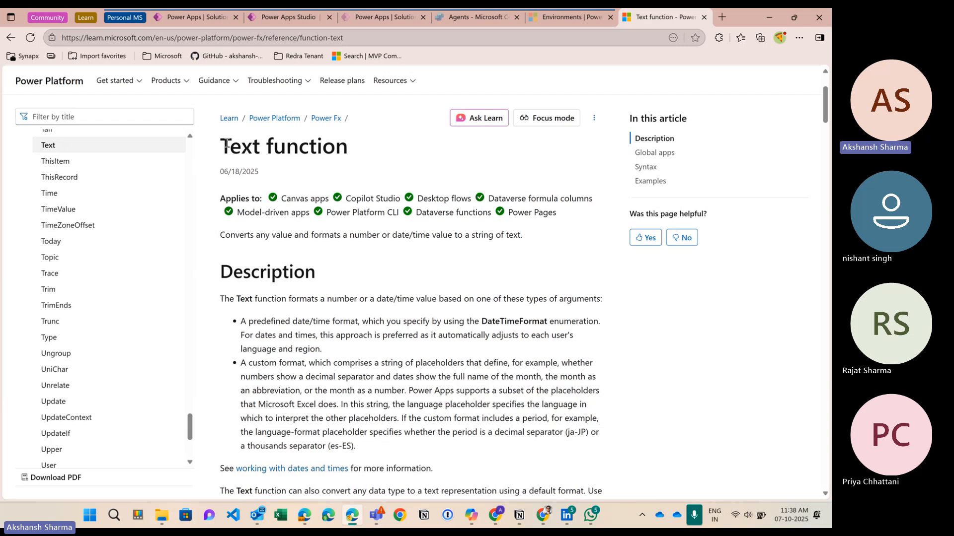
{"action": "left_click_drag", "start_coordinate": [226, 145], "coordinate": [354, 157]}
{"action": "left_click", "coordinate": [335, 155]}
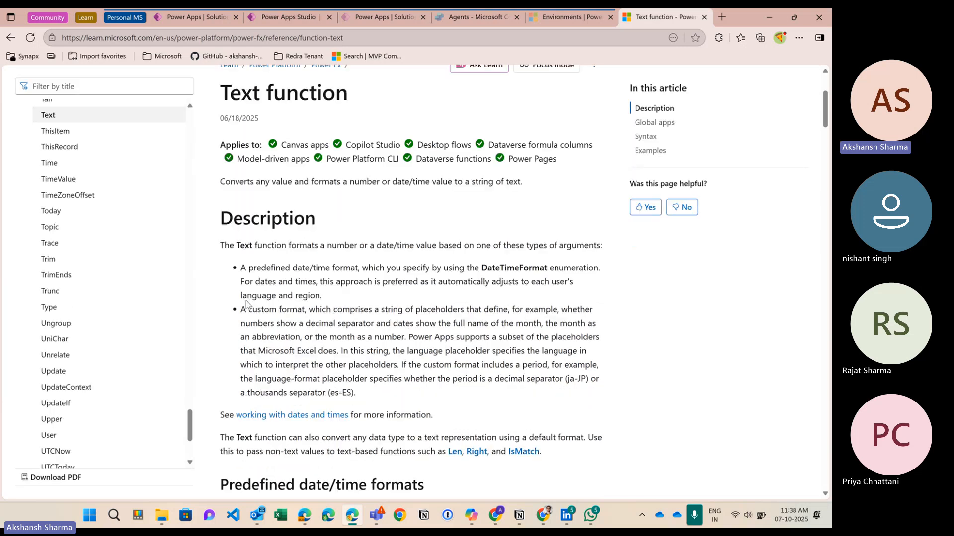
{"action": "scroll", "coordinate": [248, 303], "scroll_direction": "down", "scroll_amount": 1}
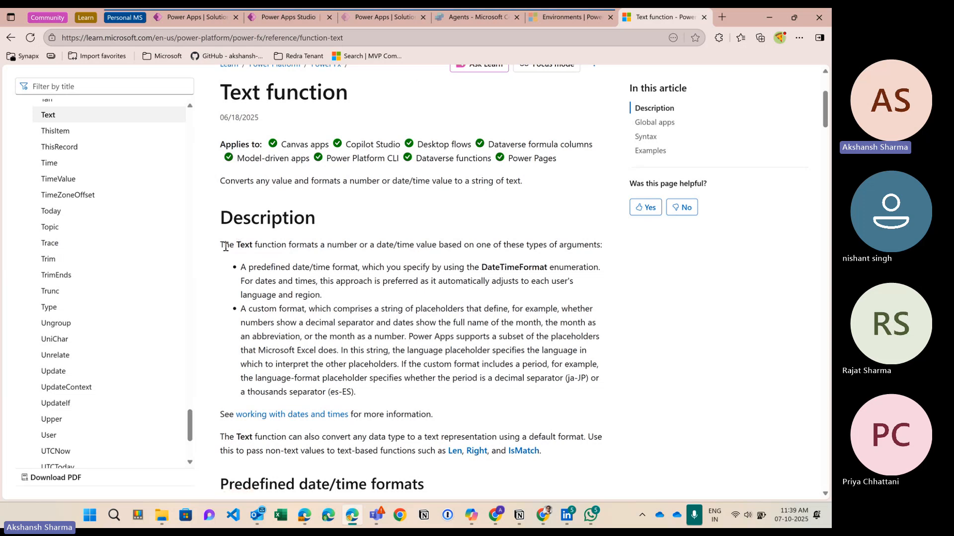
{"action": "left_click_drag", "start_coordinate": [225, 246], "coordinate": [539, 268]}
{"action": "scroll", "coordinate": [285, 396], "scroll_direction": "down", "scroll_amount": 2}
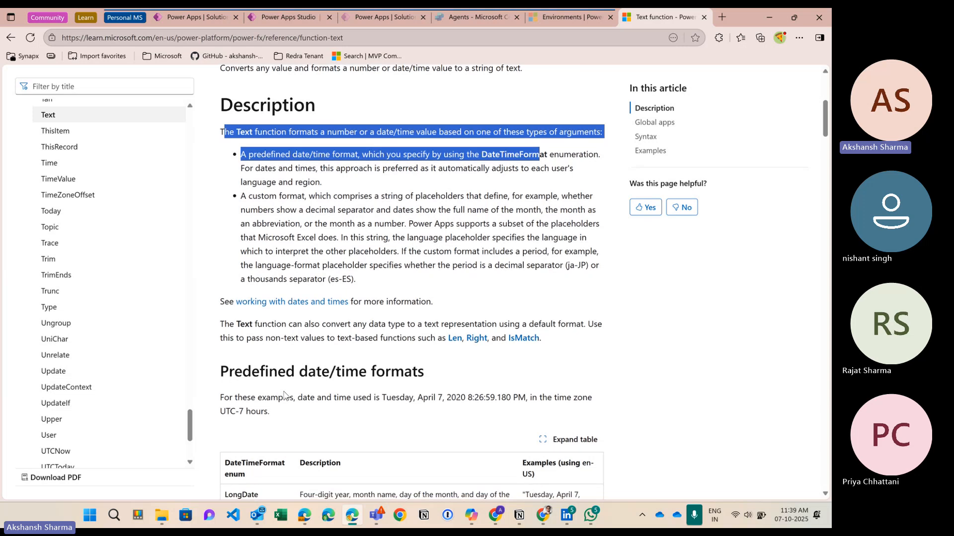
{"action": "scroll", "coordinate": [278, 378], "scroll_direction": "down", "scroll_amount": 4}
{"action": "scroll", "coordinate": [254, 321], "scroll_direction": "down", "scroll_amount": 6}
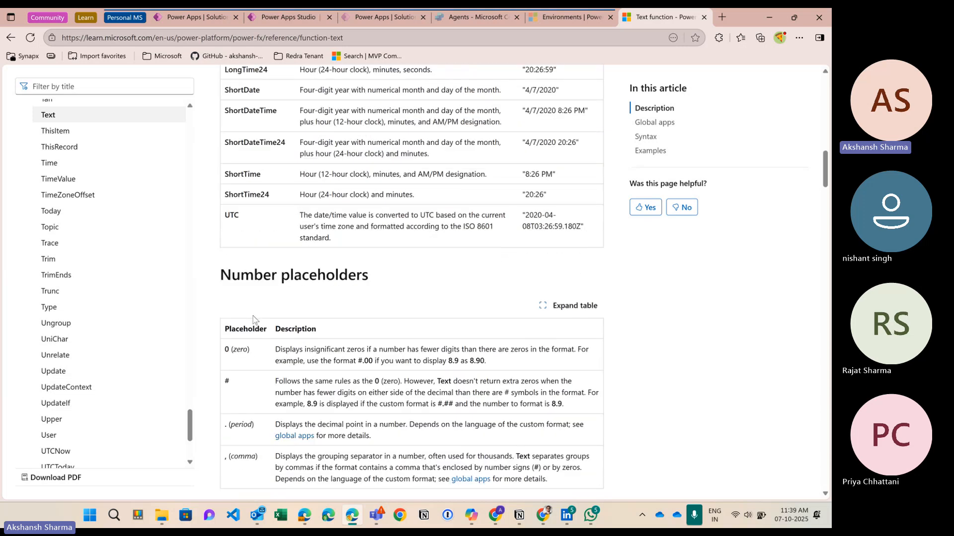
{"action": "scroll", "coordinate": [253, 320], "scroll_direction": "down", "scroll_amount": 2}
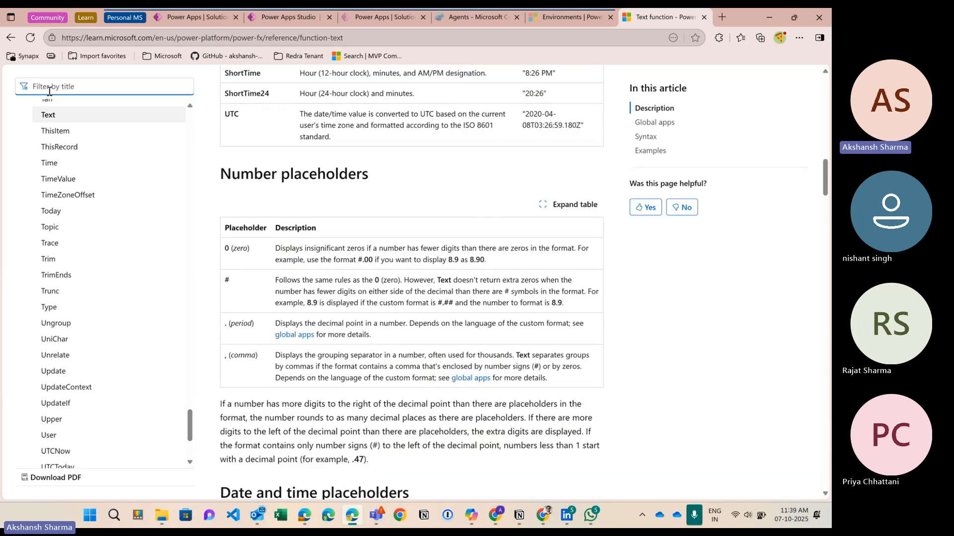
Step: Filter by 'lookup', open the LookUp reference, and highlight its Table and Formula parameters
{"action": "type", "text": "lookup"}
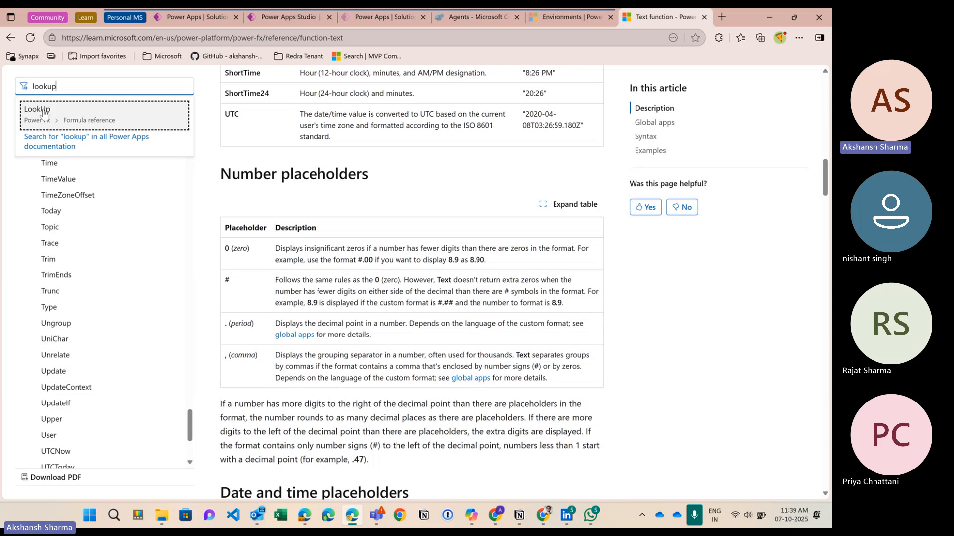
{"action": "left_click", "coordinate": [44, 112]}
{"action": "scroll", "coordinate": [418, 331], "scroll_direction": "down", "scroll_amount": 15}
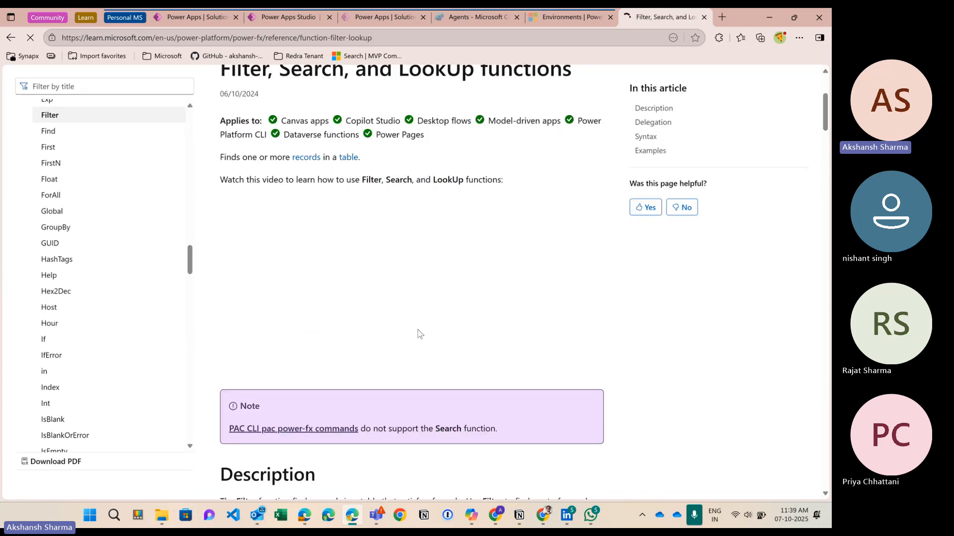
{"action": "scroll", "coordinate": [418, 332], "scroll_direction": "down", "scroll_amount": 20}
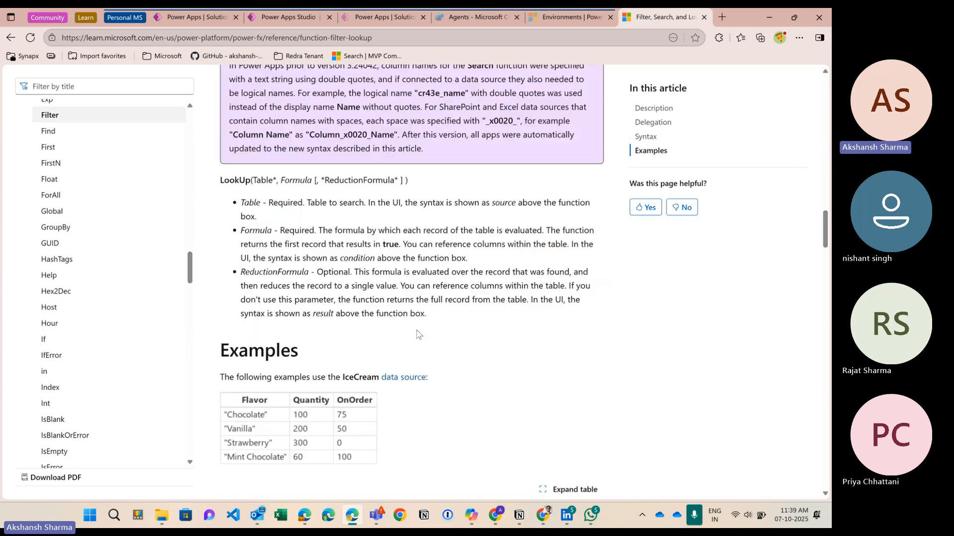
{"action": "scroll", "coordinate": [418, 331], "scroll_direction": "down", "scroll_amount": 20}
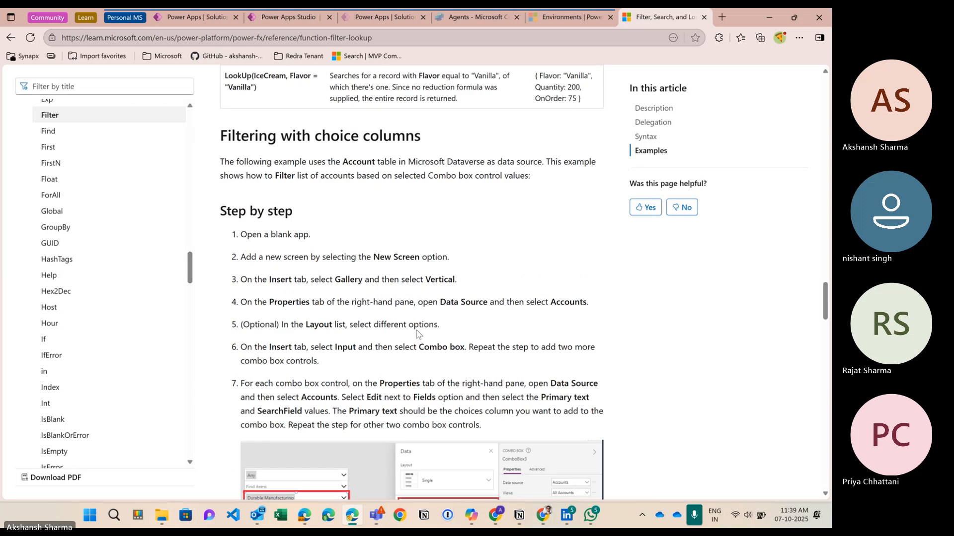
{"action": "scroll", "coordinate": [417, 334], "scroll_direction": "up", "scroll_amount": 20}
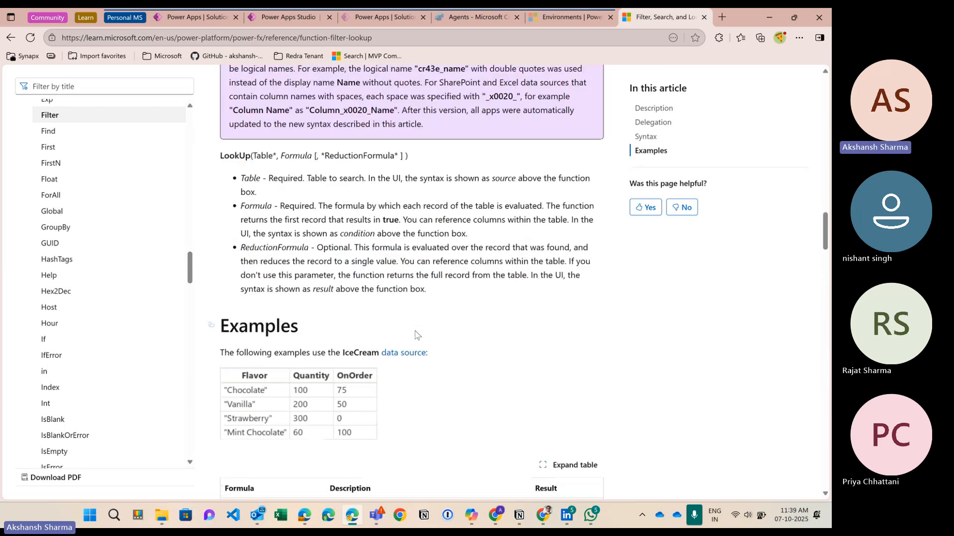
{"action": "scroll", "coordinate": [417, 335], "scroll_direction": "up", "scroll_amount": 2}
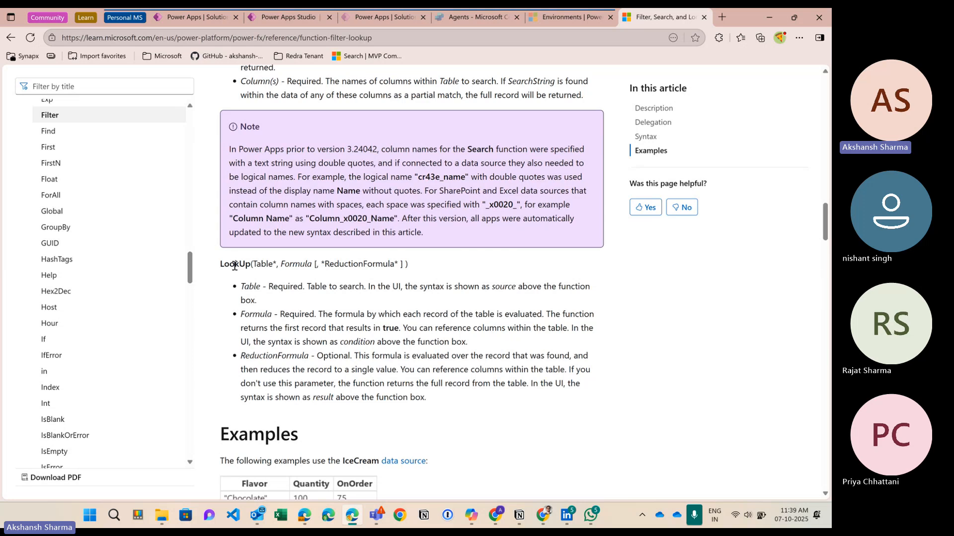
{"action": "double_click", "coordinate": [261, 264]}
{"action": "double_click", "coordinate": [296, 265]}
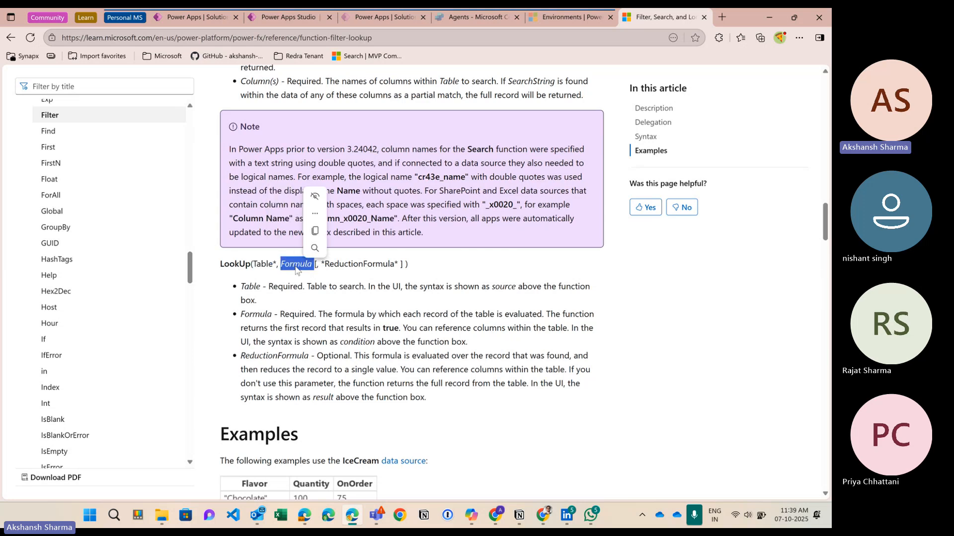
{"action": "left_click", "coordinate": [355, 267]}
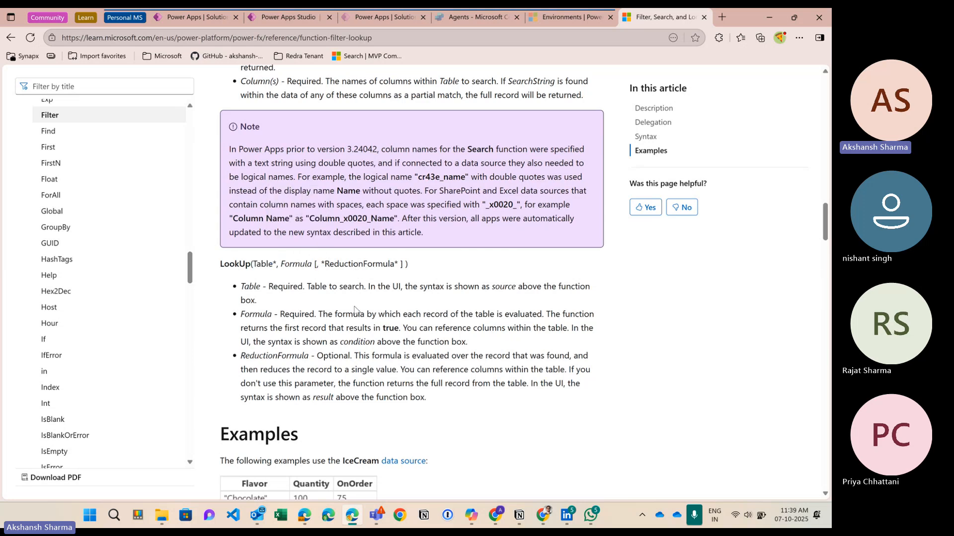
Step: Highlight the optional ReductionFormula parameter and LookUp syntax line, then select the article URL
{"action": "double_click", "coordinate": [342, 356]}
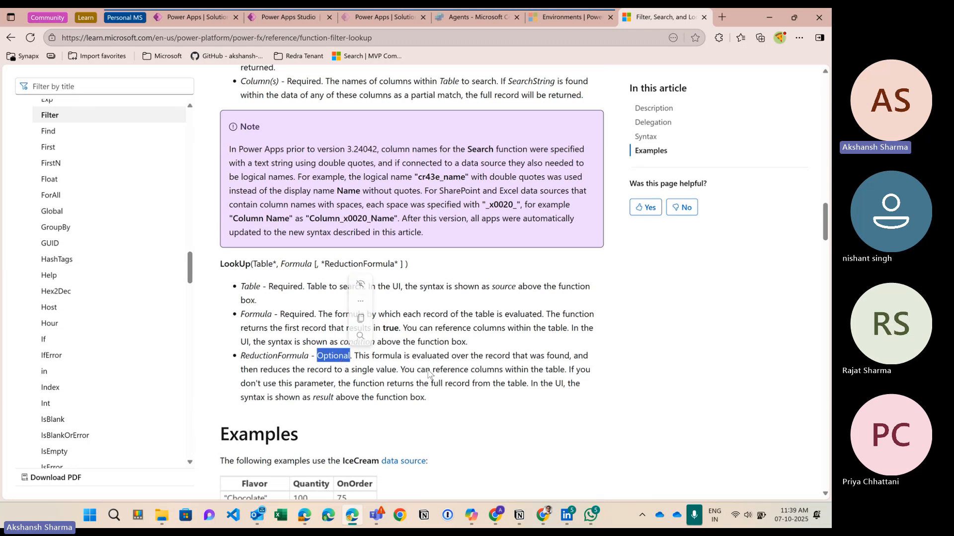
{"action": "left_click", "coordinate": [477, 370]}
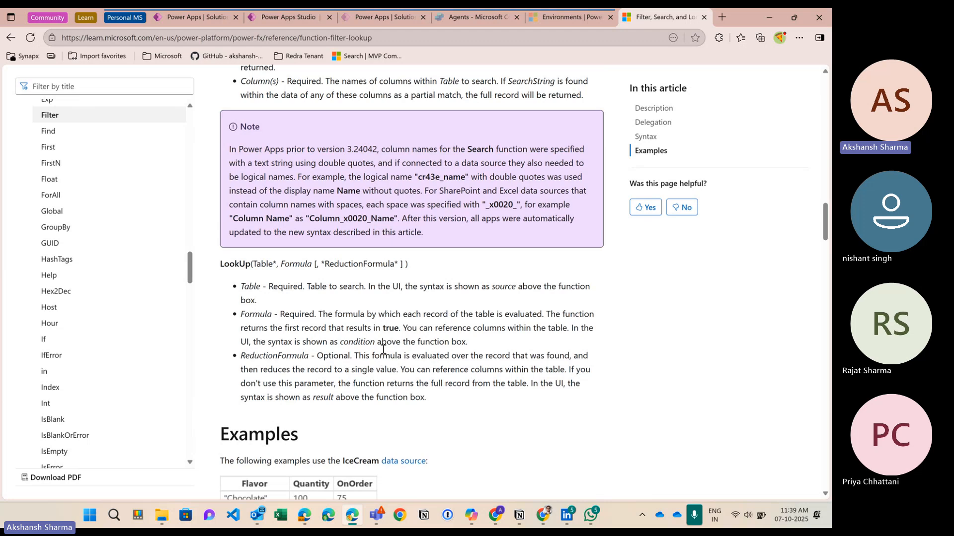
{"action": "double_click", "coordinate": [351, 268]}
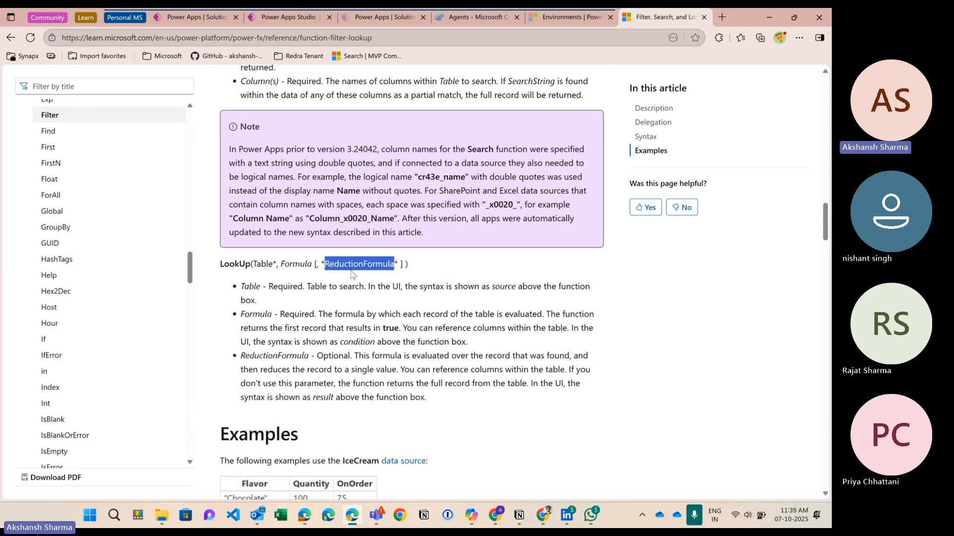
{"action": "left_click", "coordinate": [353, 266]}
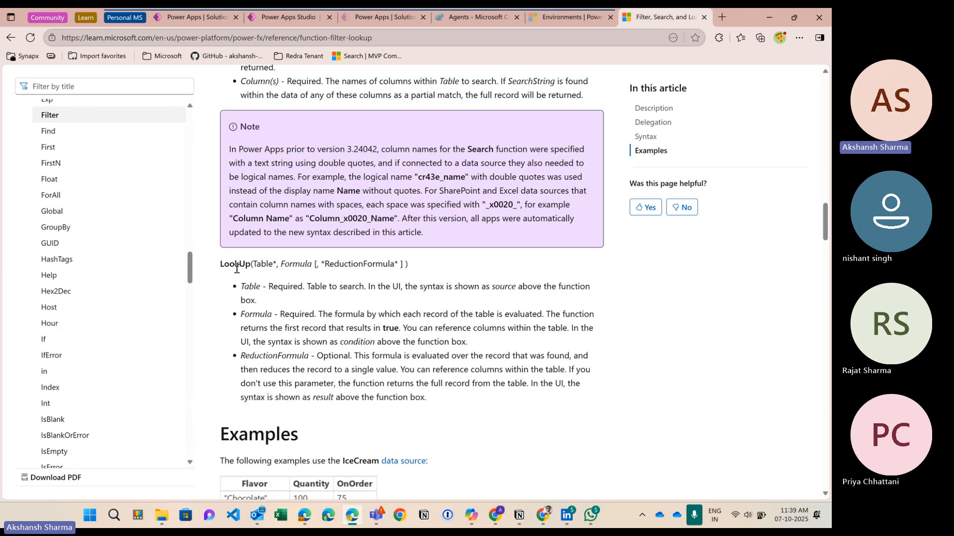
{"action": "left_click_drag", "start_coordinate": [230, 267], "coordinate": [427, 287]}
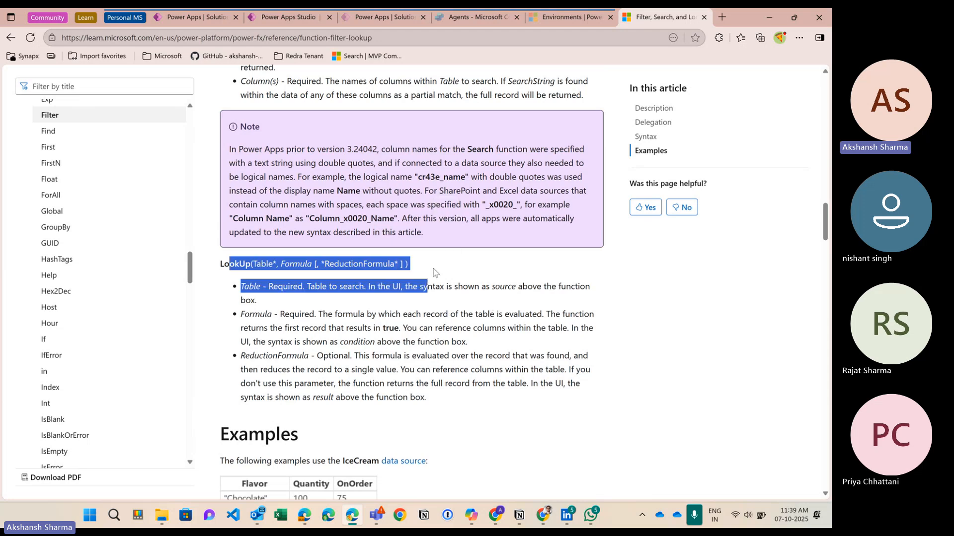
{"action": "left_click", "coordinate": [412, 270]}
{"action": "scroll", "coordinate": [466, 370], "scroll_direction": "up", "scroll_amount": 2}
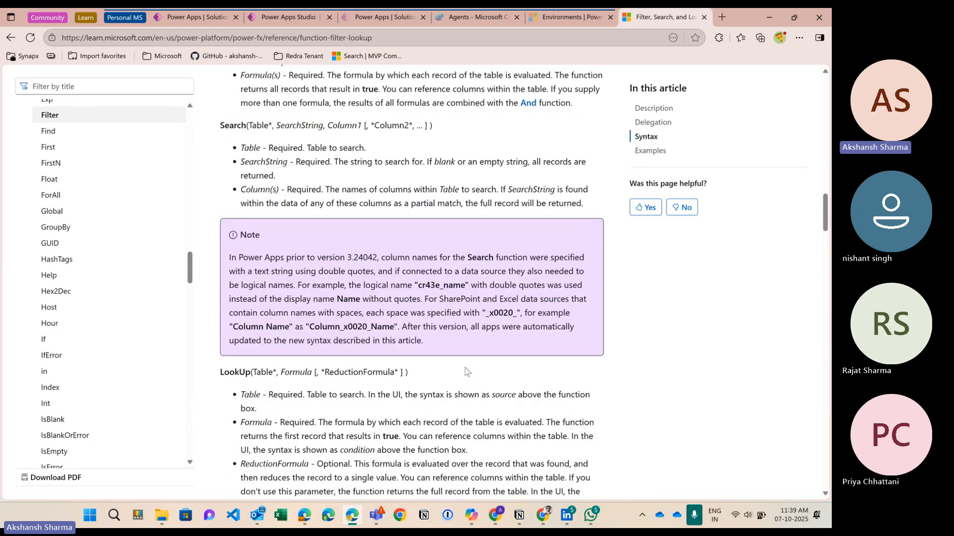
{"action": "scroll", "coordinate": [466, 372], "scroll_direction": "up", "scroll_amount": 4}
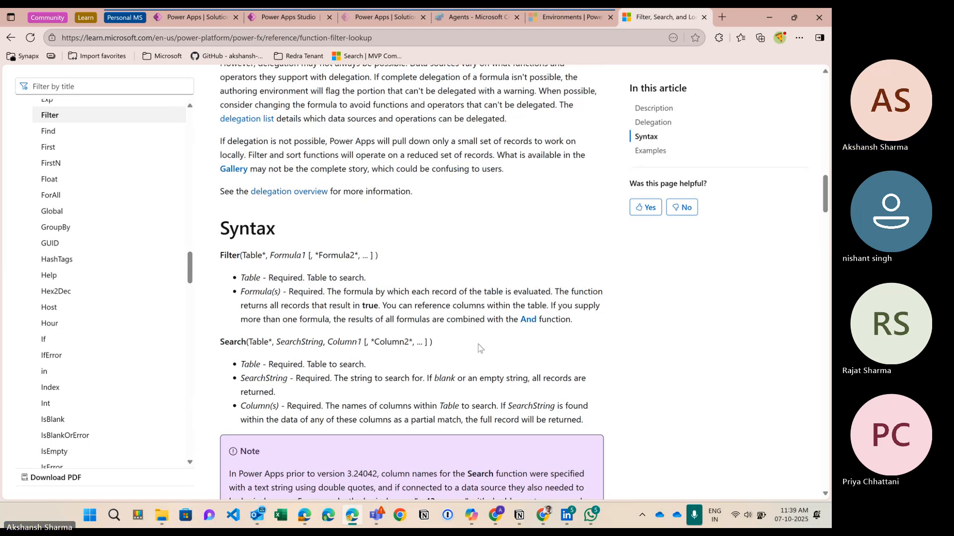
{"action": "left_click", "coordinate": [244, 42]}
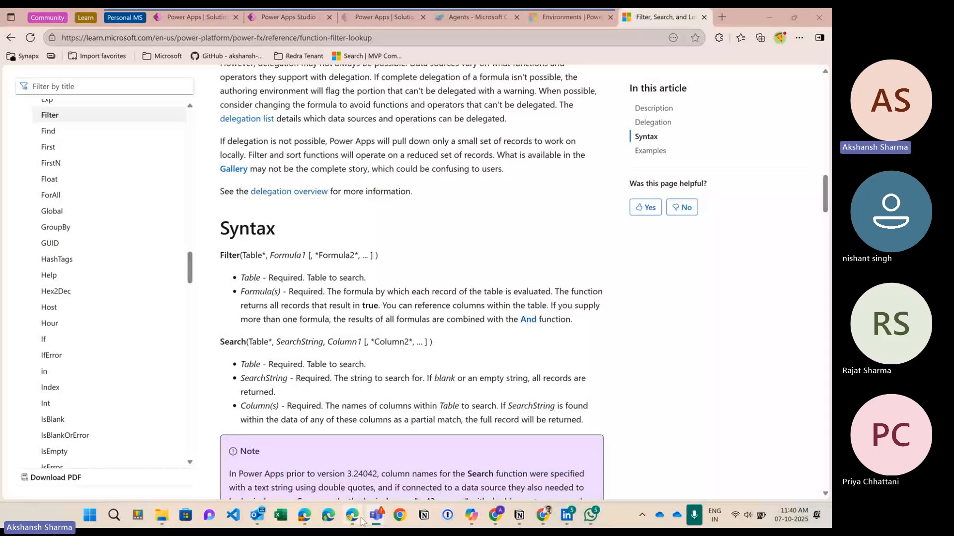
Step: Switch through the events table tab back to the Event Management app in Studio
{"action": "left_click", "coordinate": [175, 20]}
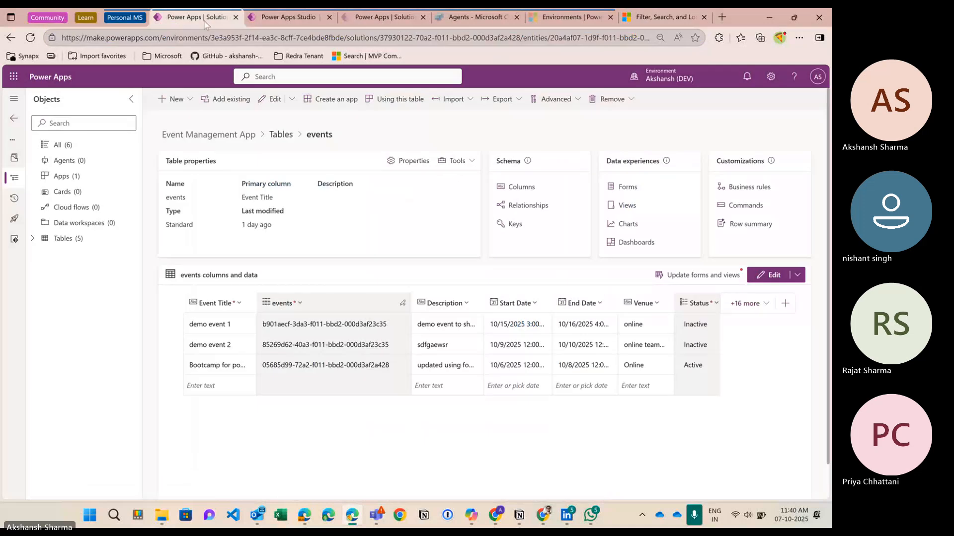
{"action": "left_click", "coordinate": [278, 19]}
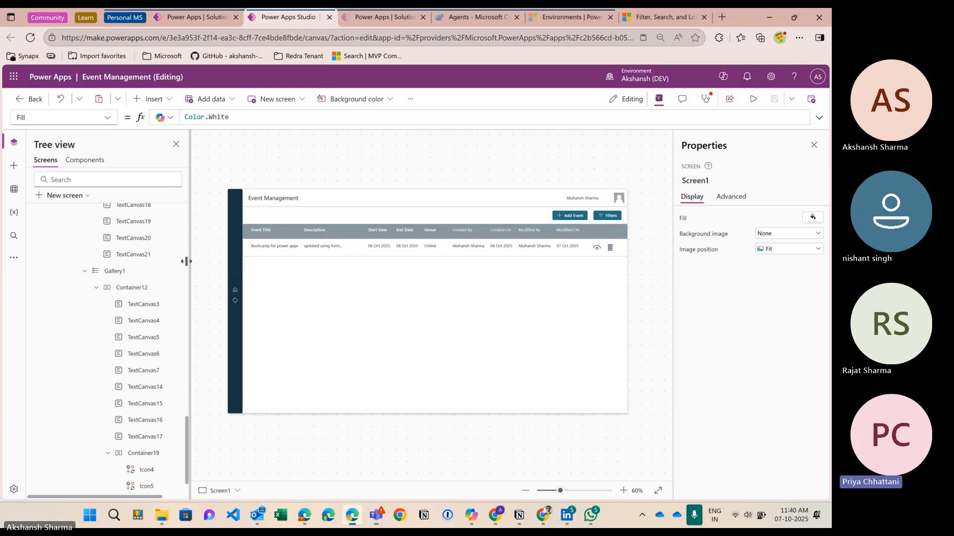
Step: Browse the Filters button's icon choices, keep the Filter icon, and collapse Screen1's outline
{"action": "left_click_drag", "start_coordinate": [187, 264], "coordinate": [160, 264]}
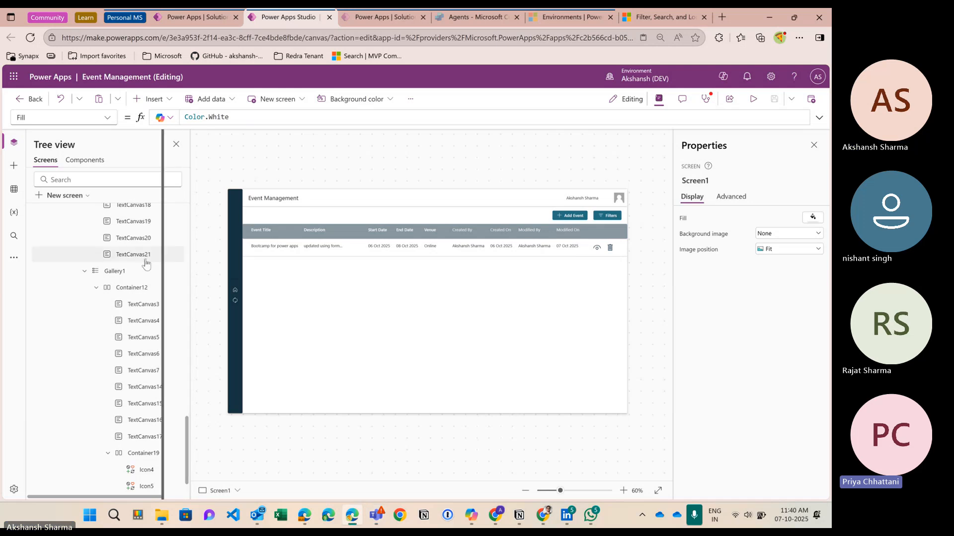
{"action": "left_click", "coordinate": [598, 222]}
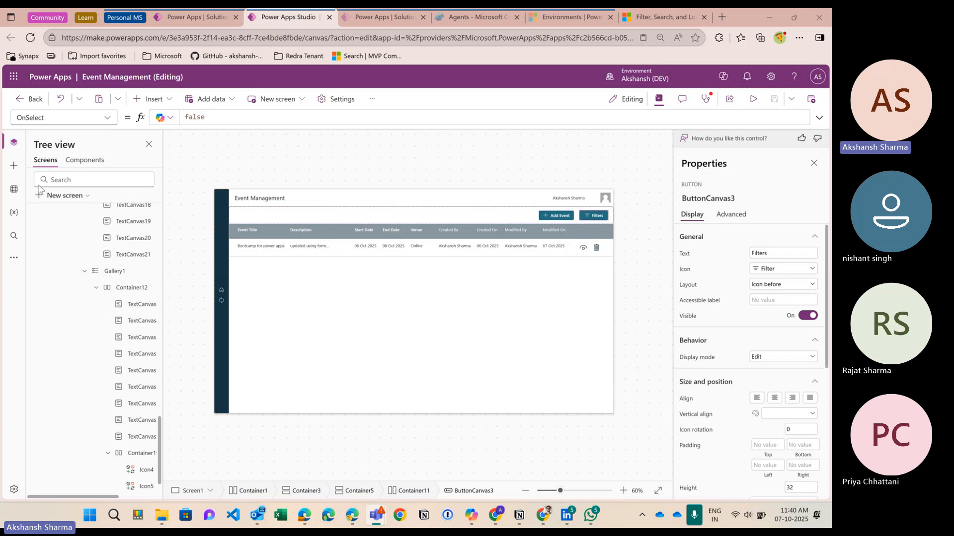
{"action": "left_click", "coordinate": [770, 274]}
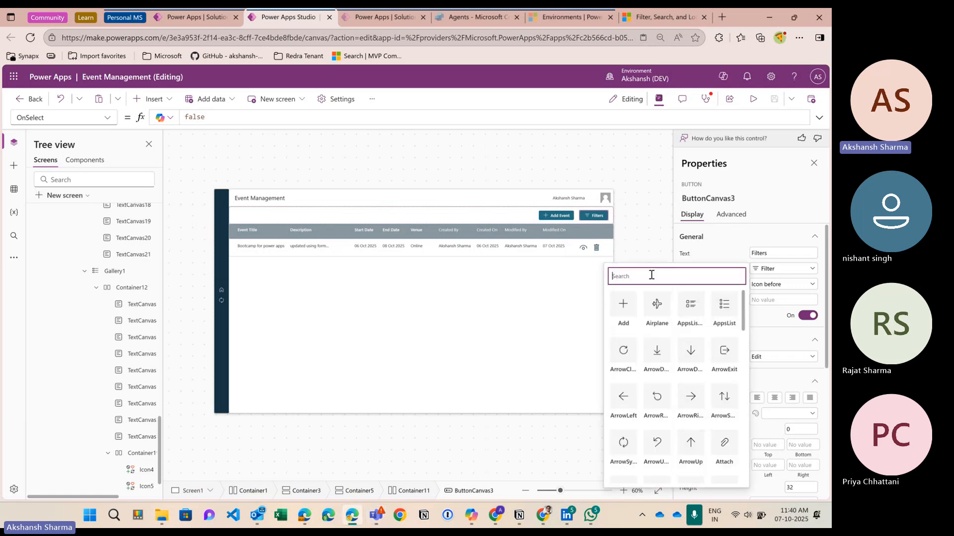
{"action": "scroll", "coordinate": [681, 361], "scroll_direction": "down", "scroll_amount": 15}
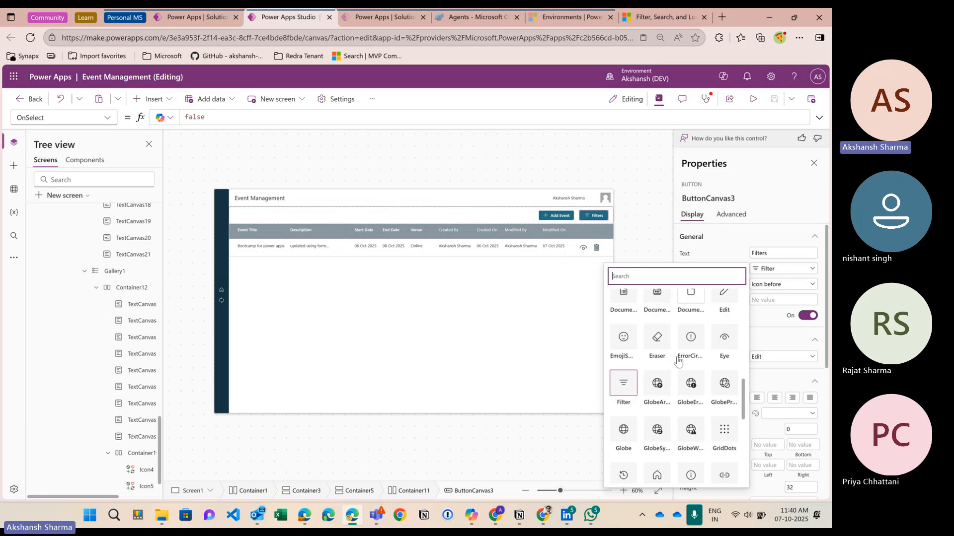
{"action": "scroll", "coordinate": [678, 362], "scroll_direction": "up", "scroll_amount": 15}
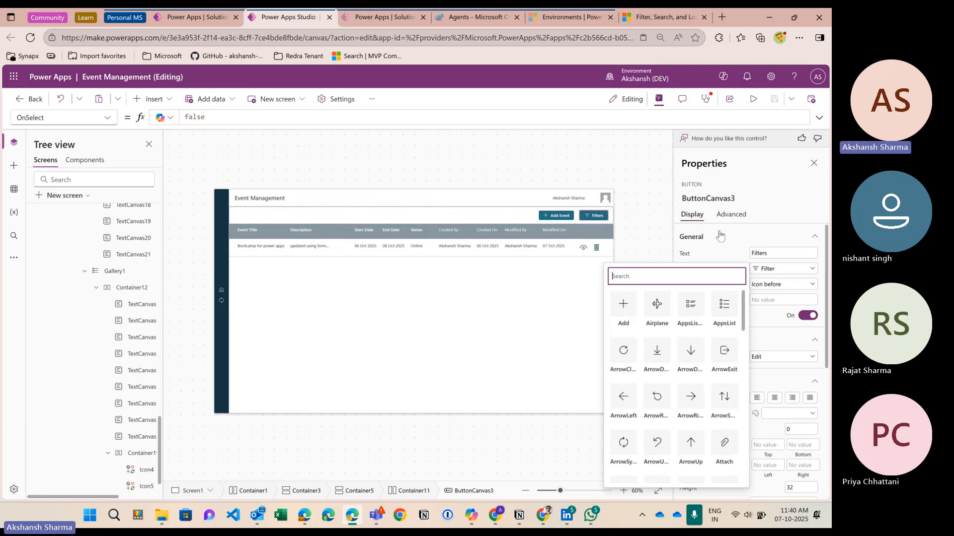
{"action": "left_click", "coordinate": [608, 219]}
{"action": "left_click", "coordinate": [700, 240]}
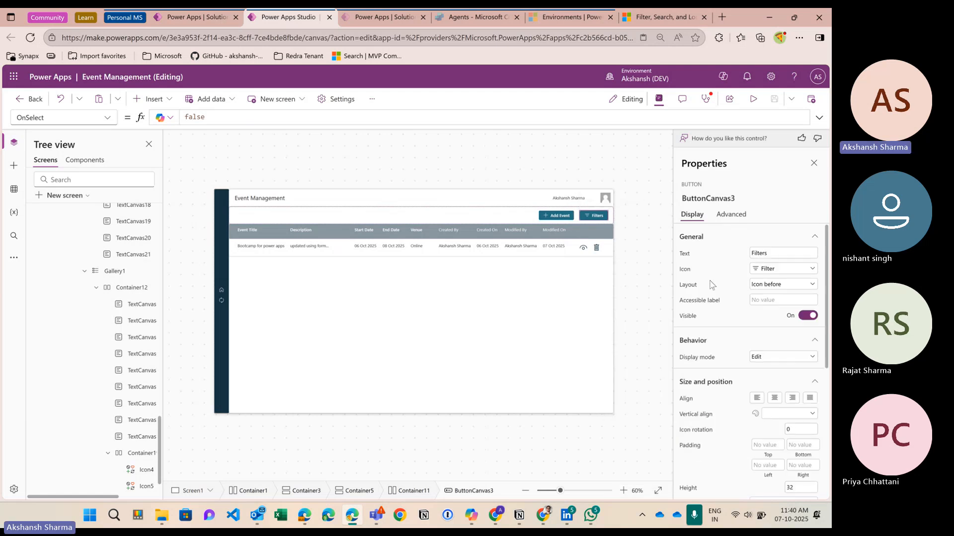
{"action": "left_click", "coordinate": [602, 223]}
{"action": "scroll", "coordinate": [100, 249], "scroll_direction": "up", "scroll_amount": 15}
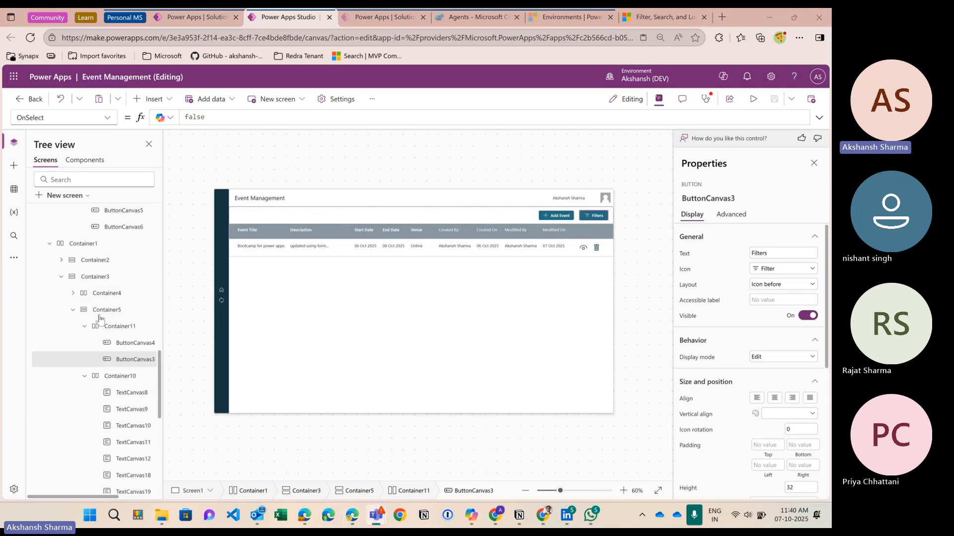
{"action": "left_click", "coordinate": [38, 230]}
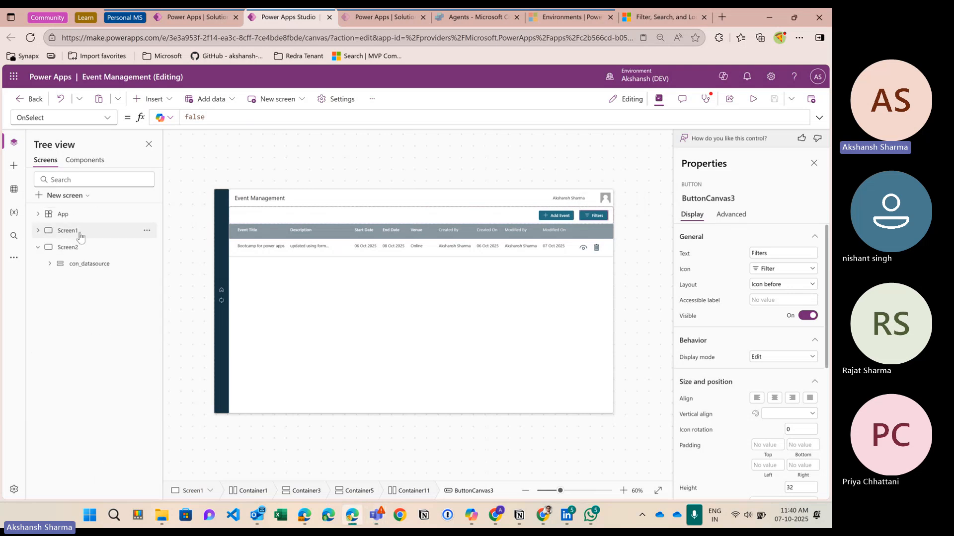
{"action": "left_click", "coordinate": [76, 248]}
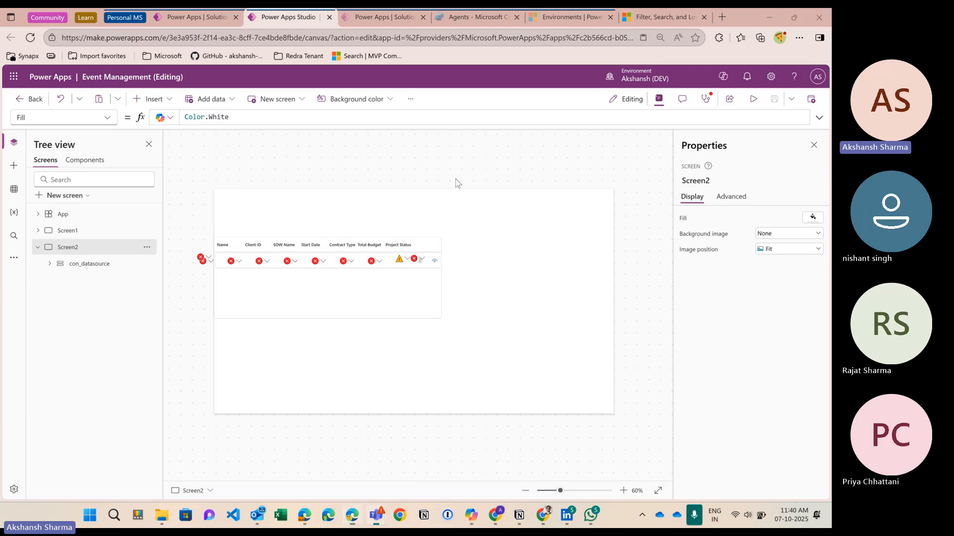
{"action": "left_click", "coordinate": [319, 305]}
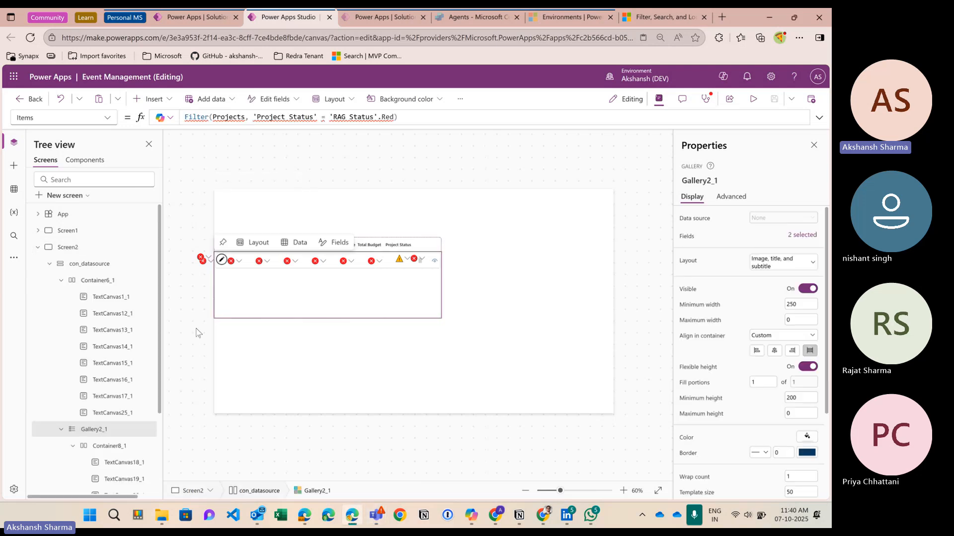
{"action": "left_click", "coordinate": [94, 265]}
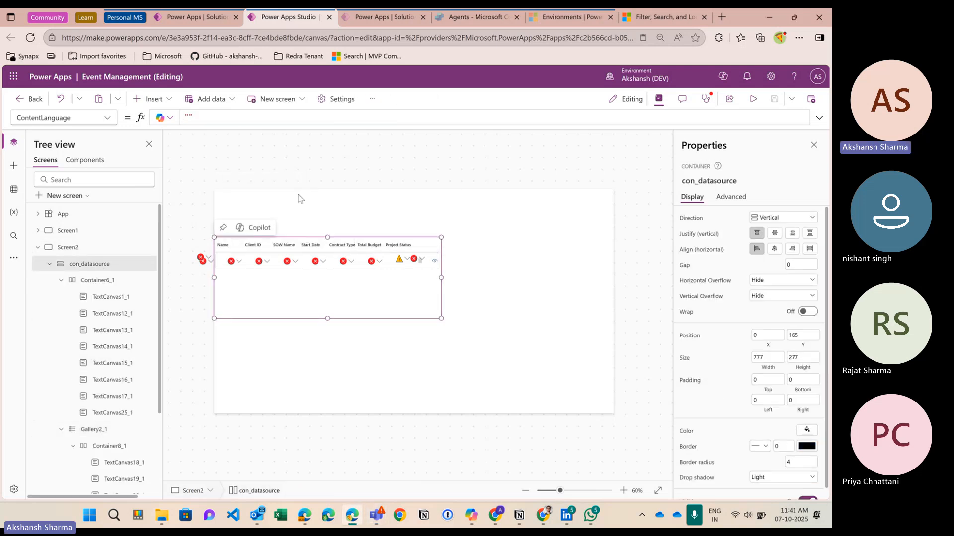
{"action": "left_click", "coordinate": [425, 242]}
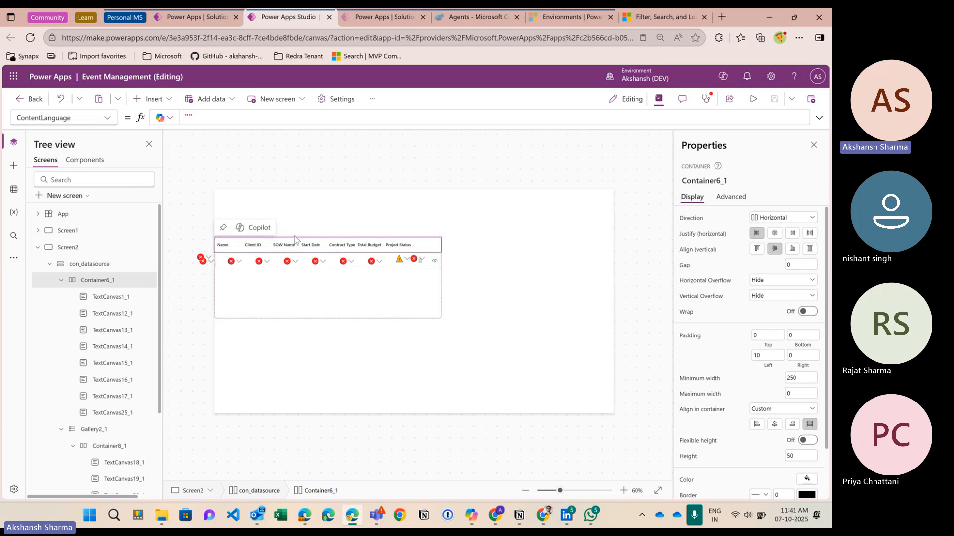
{"action": "left_click", "coordinate": [319, 302]}
{"action": "left_click", "coordinate": [324, 320]}
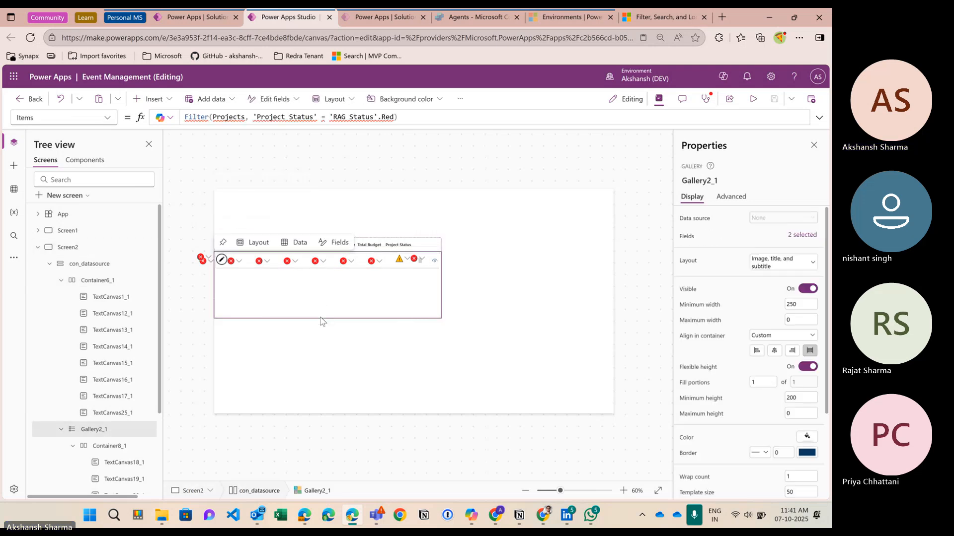
{"action": "left_click", "coordinate": [102, 264]}
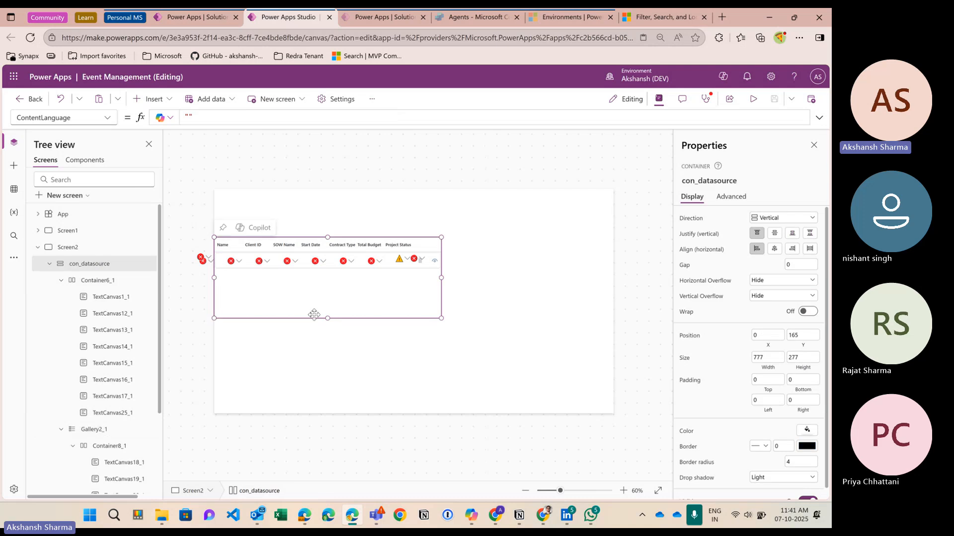
{"action": "left_click", "coordinate": [315, 293]}
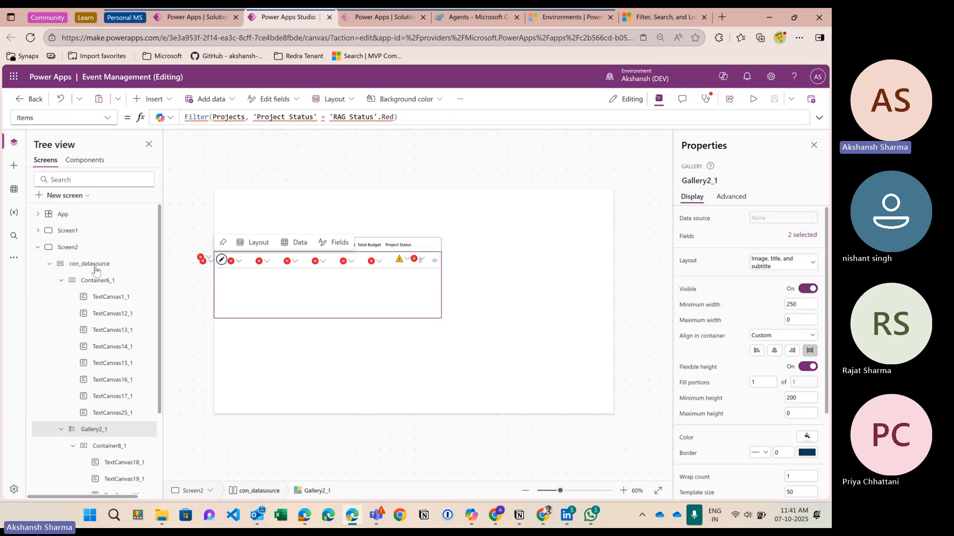
{"action": "left_click", "coordinate": [300, 320]}
{"action": "left_click", "coordinate": [299, 318]}
Step: In a new browser tab, search for svgrepo and open the SVG Repo website
{"action": "key", "text": "ctrl+t"}
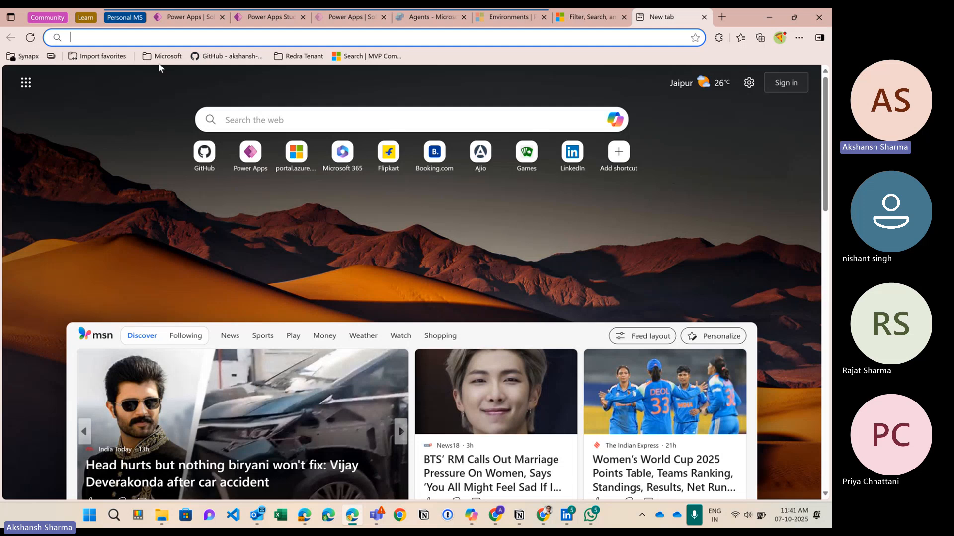
{"action": "type", "text": "svgrepo"}
{"action": "key", "text": "Return"}
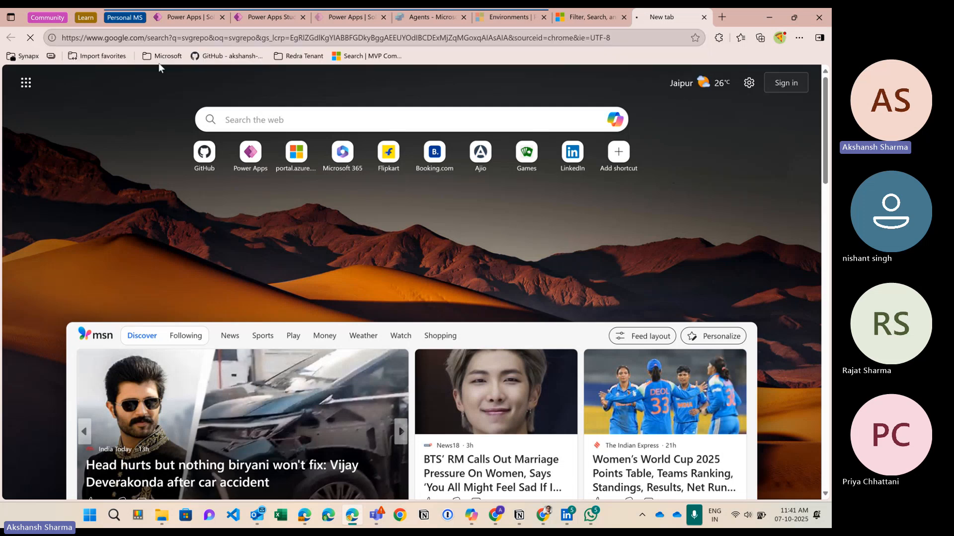
{"action": "left_click", "coordinate": [227, 191]}
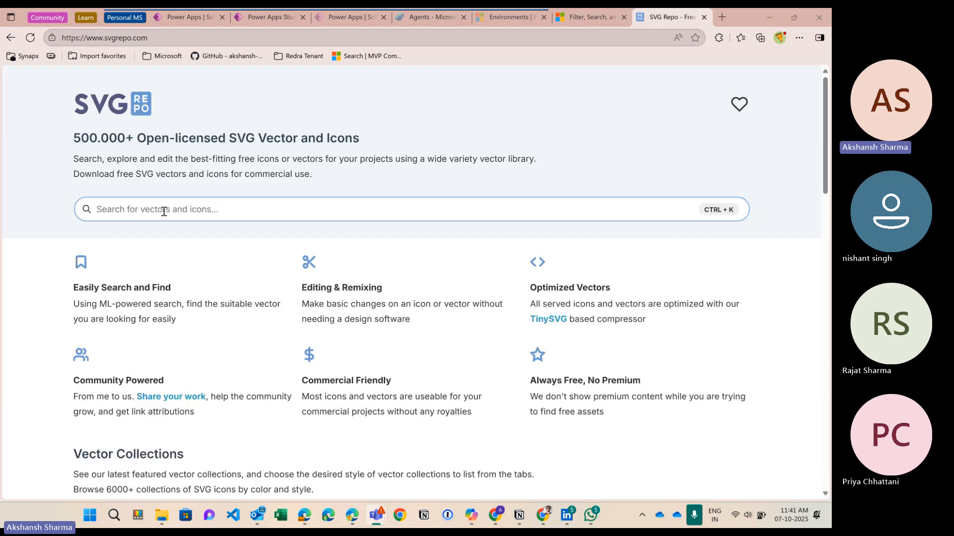
Step: Search SVG Repo's icons for 'view' and browse the results
{"action": "left_click", "coordinate": [164, 211]}
{"action": "type", "text": "vi"}
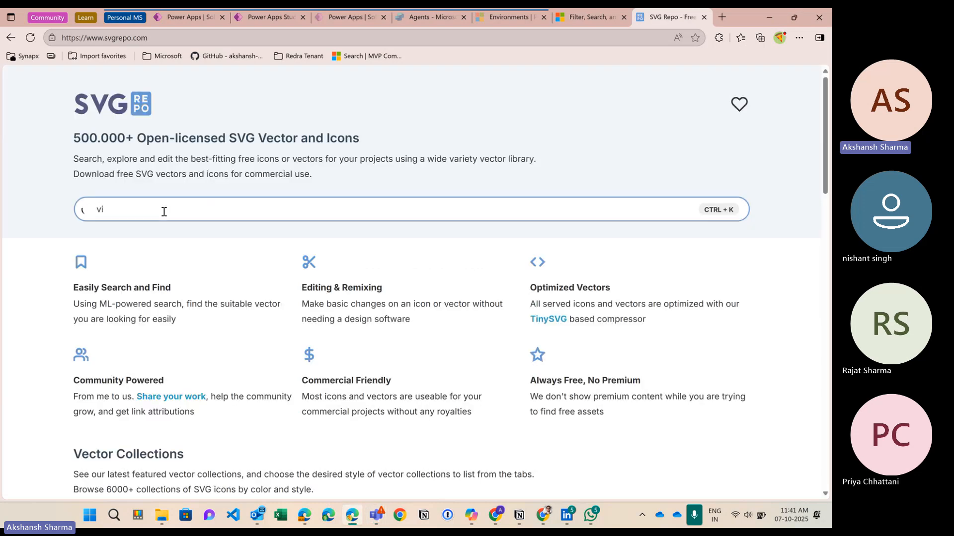
{"action": "type", "text": "dw icon"}
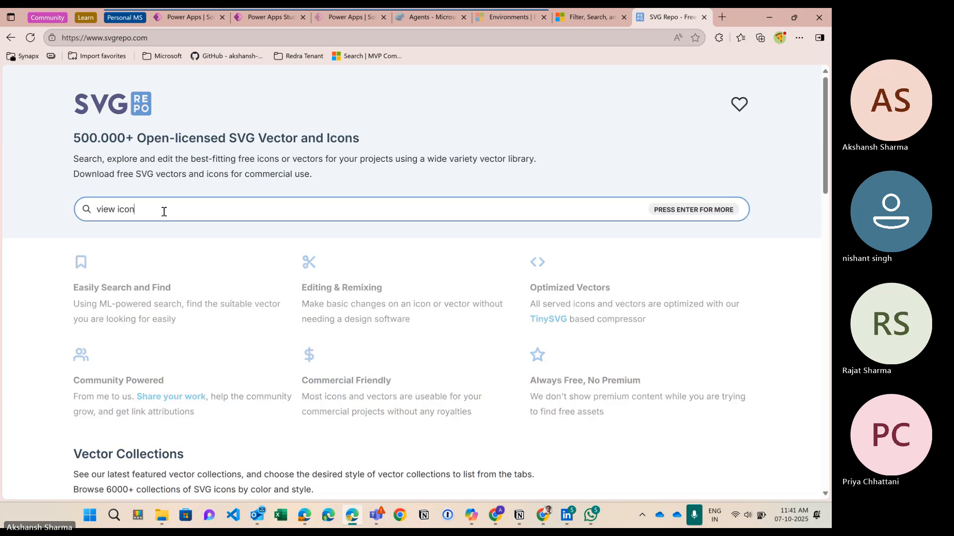
{"action": "key", "text": "Return"}
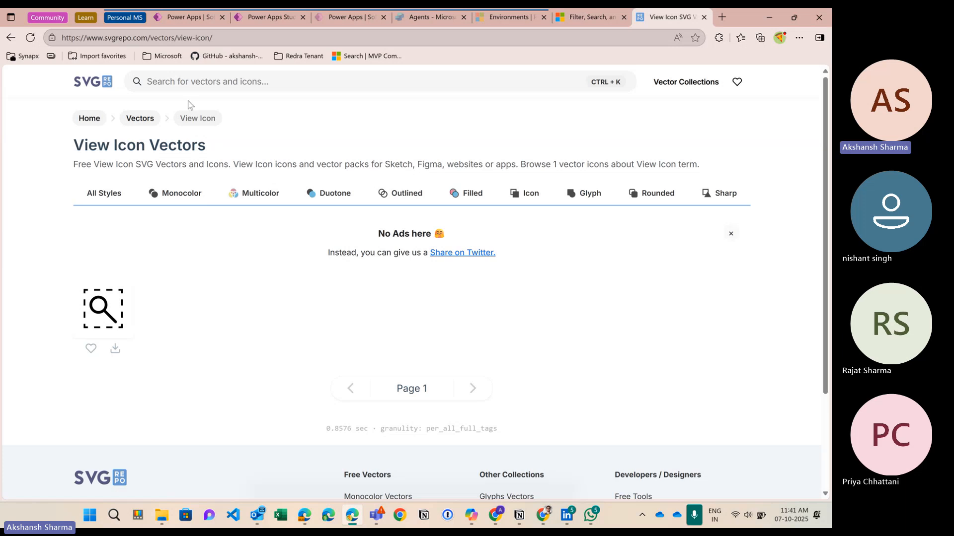
{"action": "left_click", "coordinate": [169, 82]}
{"action": "type", "text": "view"}
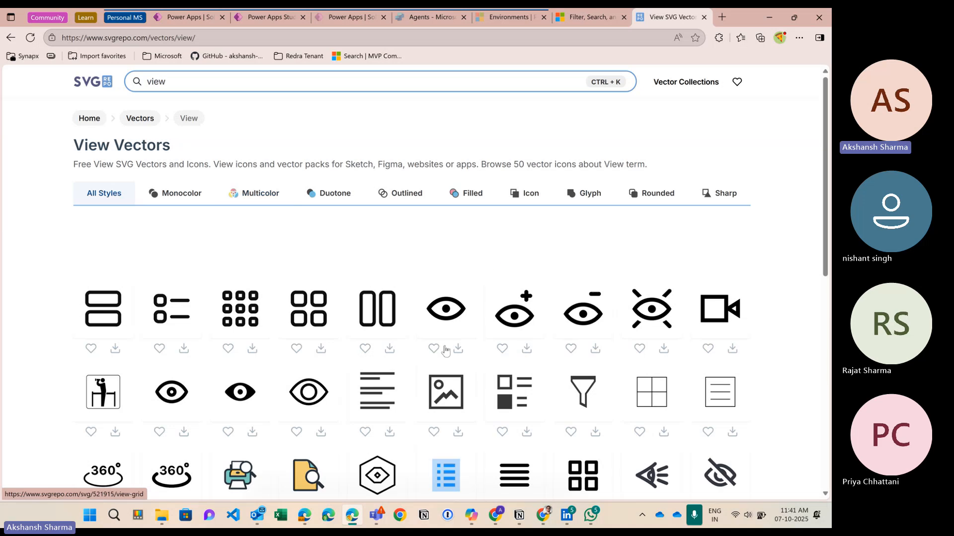
{"action": "scroll", "coordinate": [576, 358], "scroll_direction": "down", "scroll_amount": 1}
{"action": "scroll", "coordinate": [576, 361], "scroll_direction": "down", "scroll_amount": 2}
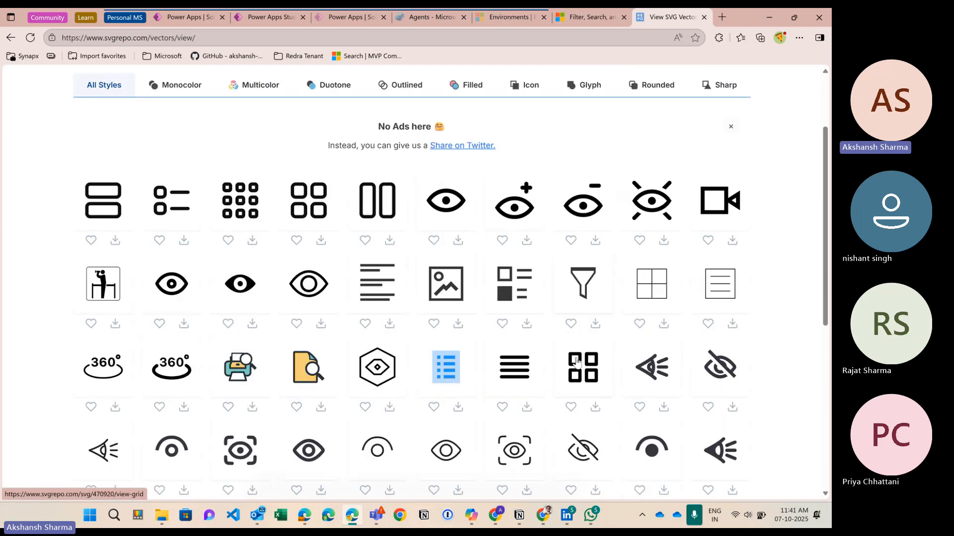
{"action": "scroll", "coordinate": [412, 405], "scroll_direction": "down", "scroll_amount": 2}
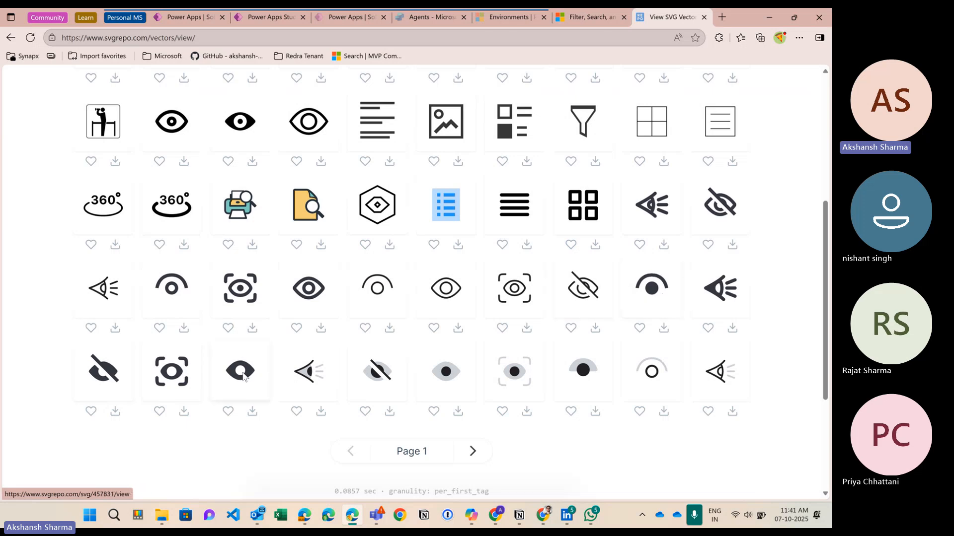
Step: Download the filled eye icon as view-svgrepo-com.svg and return to Power Apps Studio
{"action": "left_click", "coordinate": [243, 377]}
{"action": "left_click", "coordinate": [326, 297]}
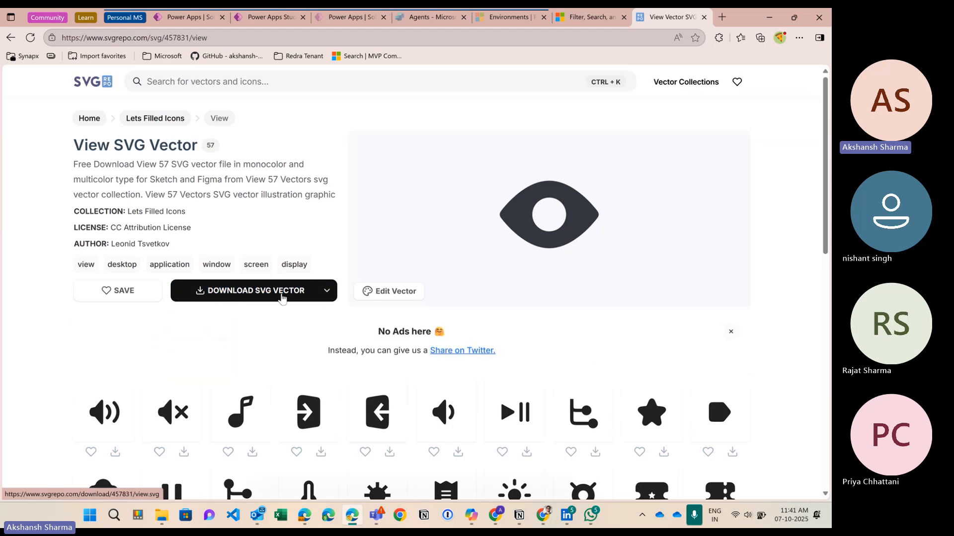
{"action": "mouse_move", "coordinate": [326, 293]}
{"action": "left_click", "coordinate": [278, 316]}
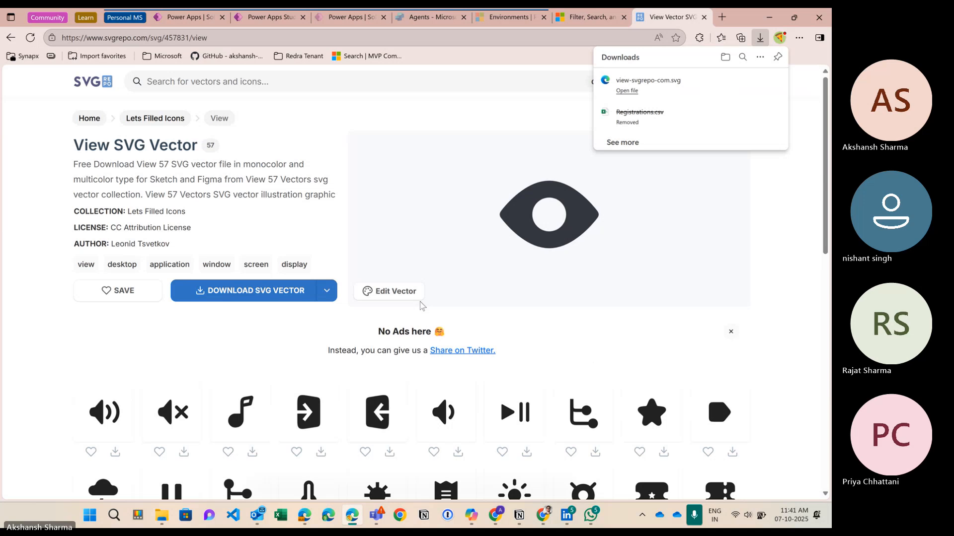
{"action": "left_click", "coordinate": [270, 17]}
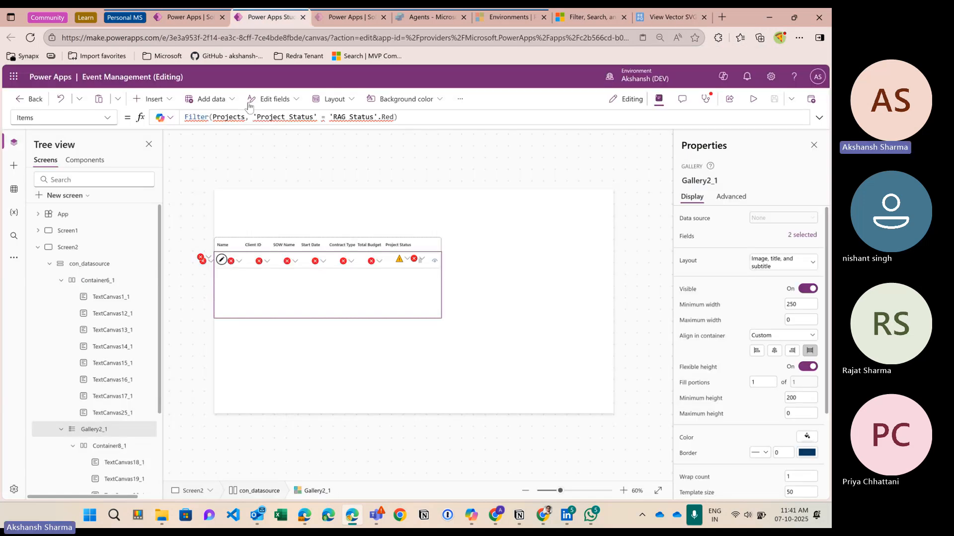
Step: Upload view-svgrepo-com.svg into the app's media library
{"action": "left_click", "coordinate": [13, 190]}
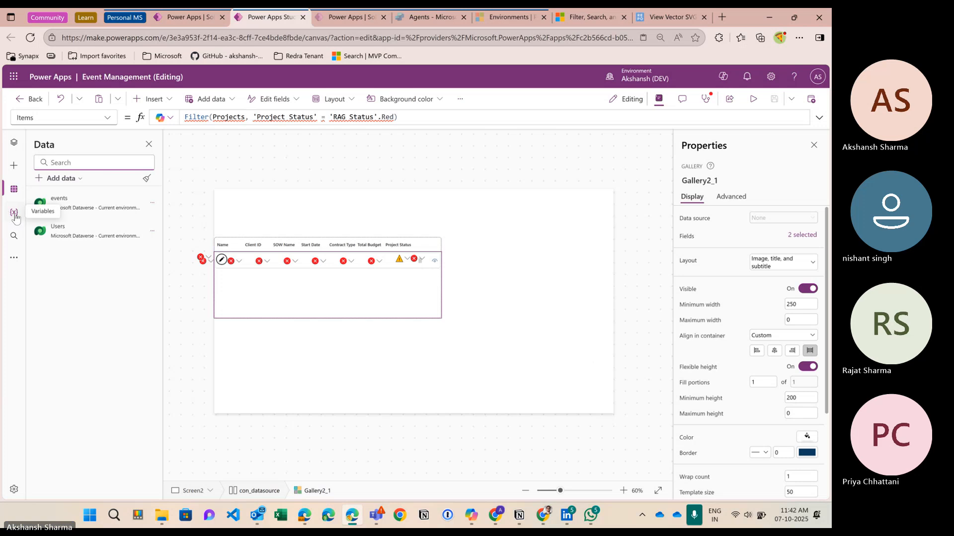
{"action": "left_click", "coordinate": [14, 259]}
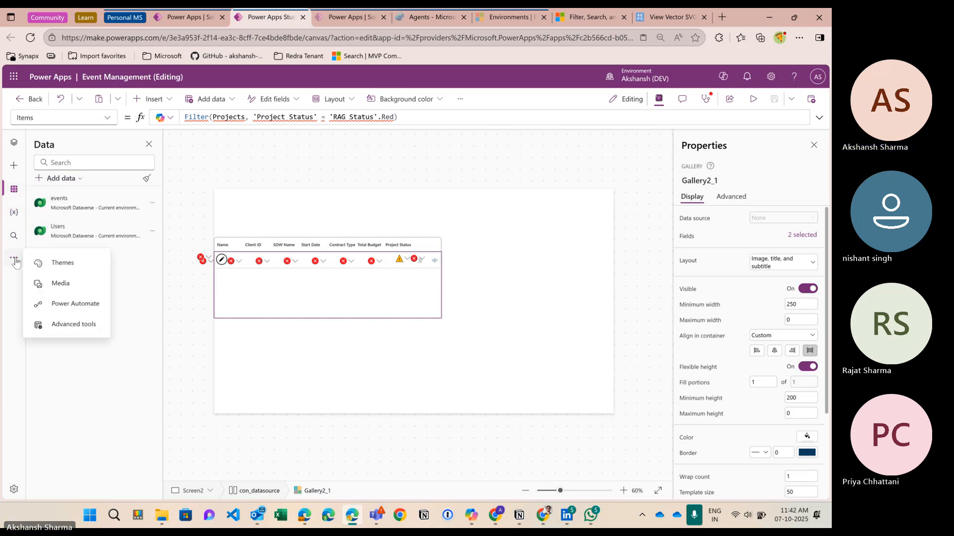
{"action": "left_click", "coordinate": [60, 283]}
{"action": "left_click", "coordinate": [74, 181]}
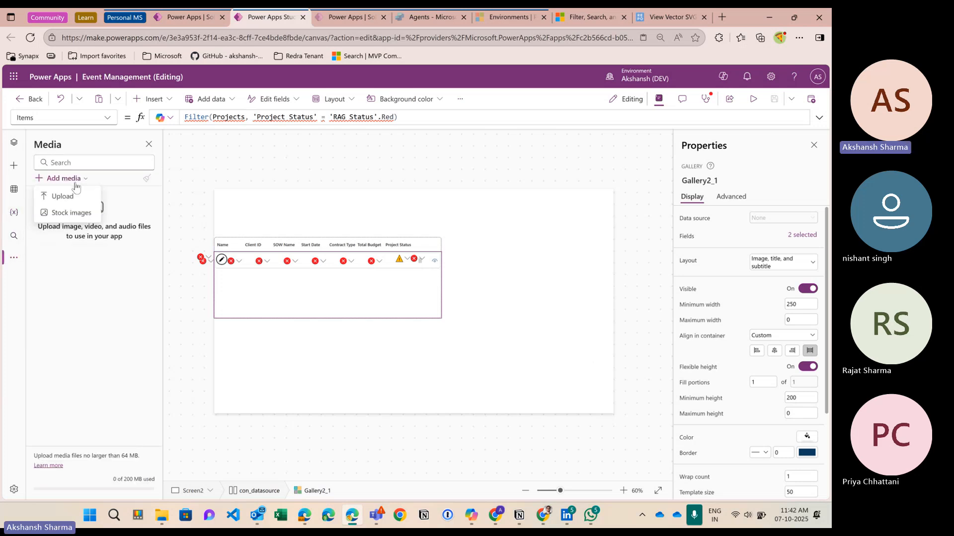
{"action": "left_click", "coordinate": [65, 196]}
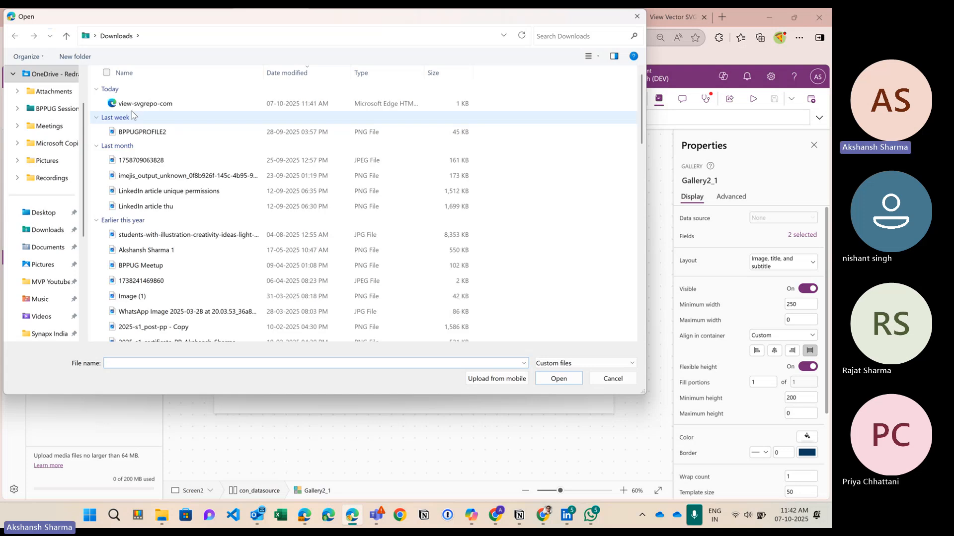
{"action": "left_click", "coordinate": [198, 104]}
{"action": "left_click", "coordinate": [558, 379]}
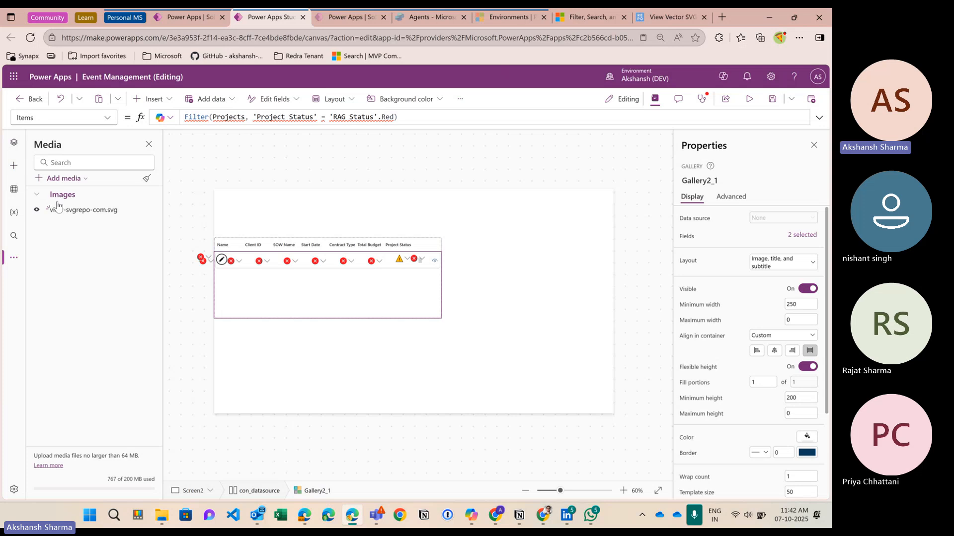
Step: Place the eye image as Image3 near Screen2's top-left corner
{"action": "left_click", "coordinate": [258, 221]}
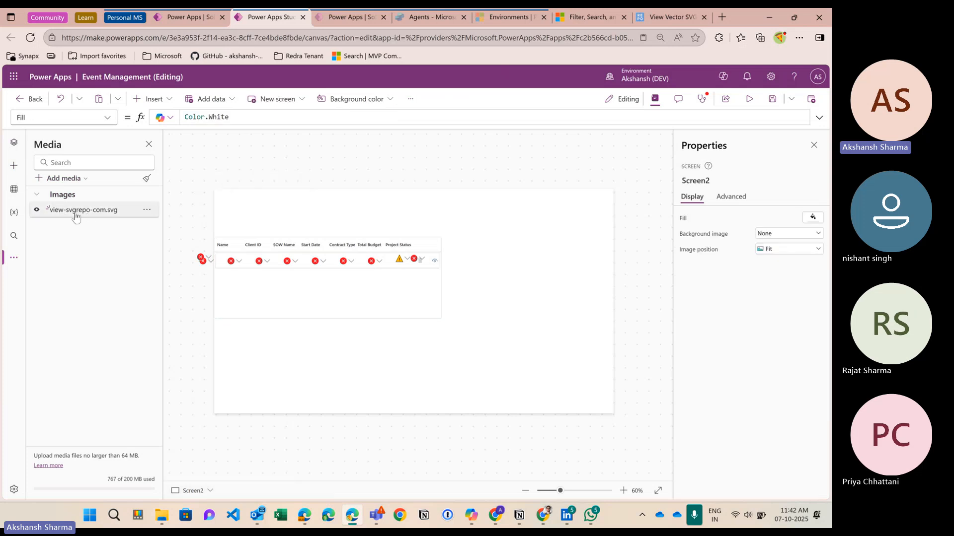
{"action": "left_click_drag", "start_coordinate": [74, 212], "coordinate": [243, 213]}
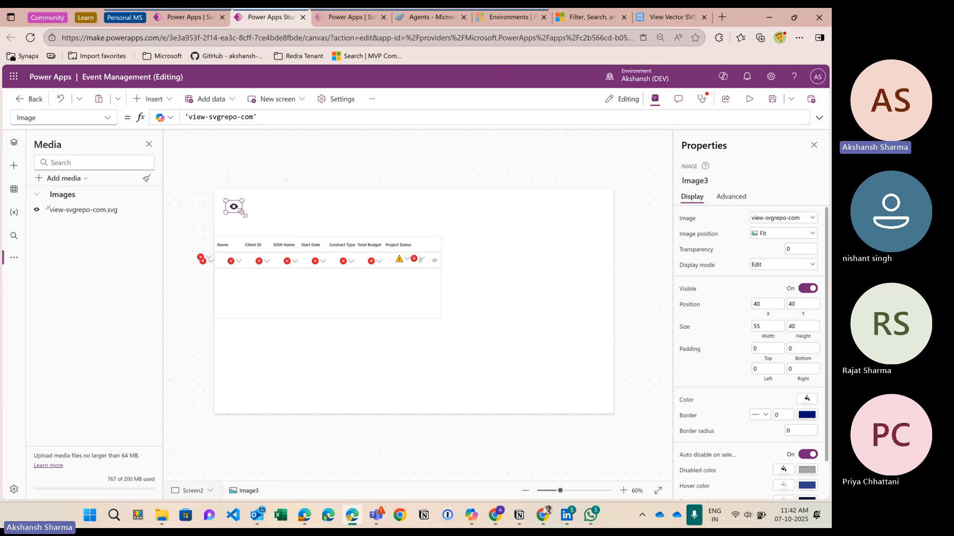
{"action": "left_click", "coordinate": [14, 143]}
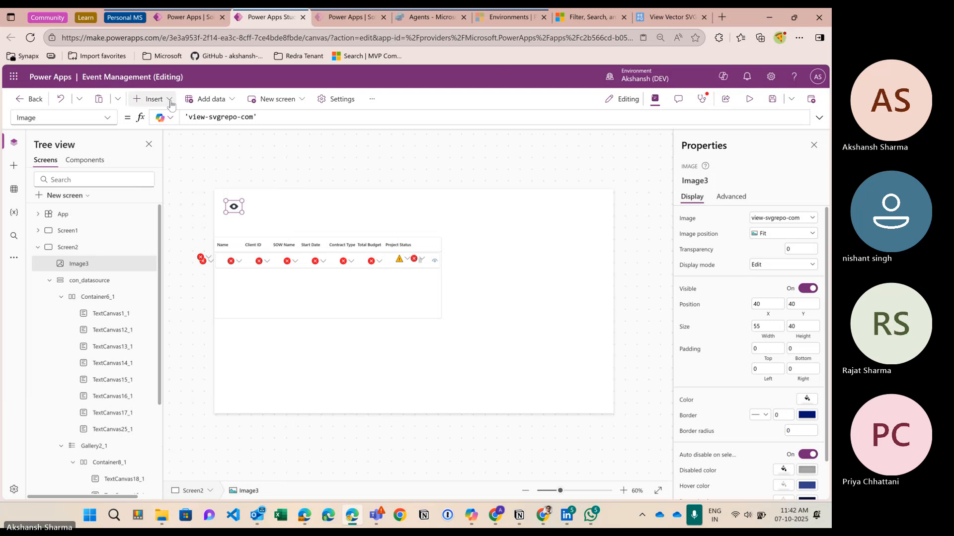
{"action": "left_click", "coordinate": [150, 99]}
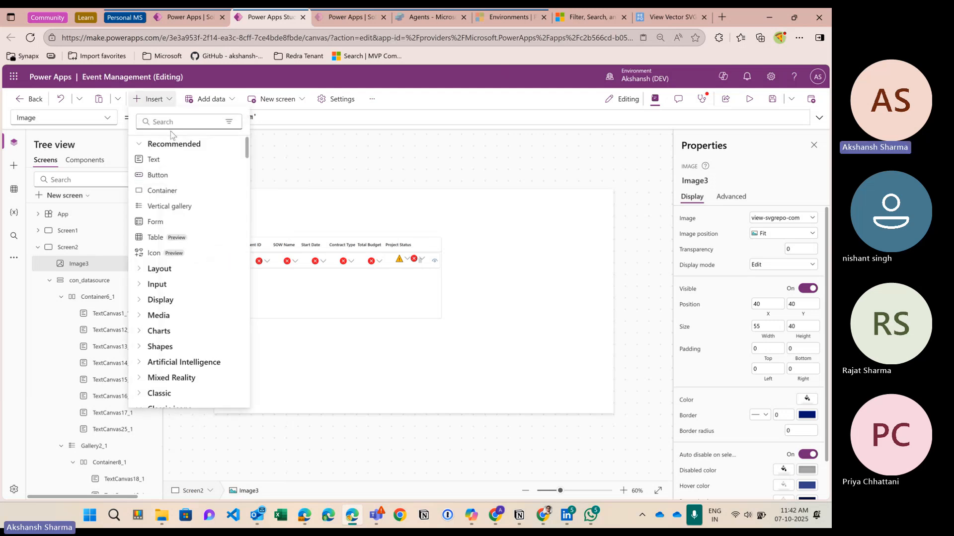
Step: Add a horizontal container holding the eye image, restoring the image after an accidental delete
{"action": "type", "text": "hori"}
{"action": "left_click", "coordinate": [178, 159]}
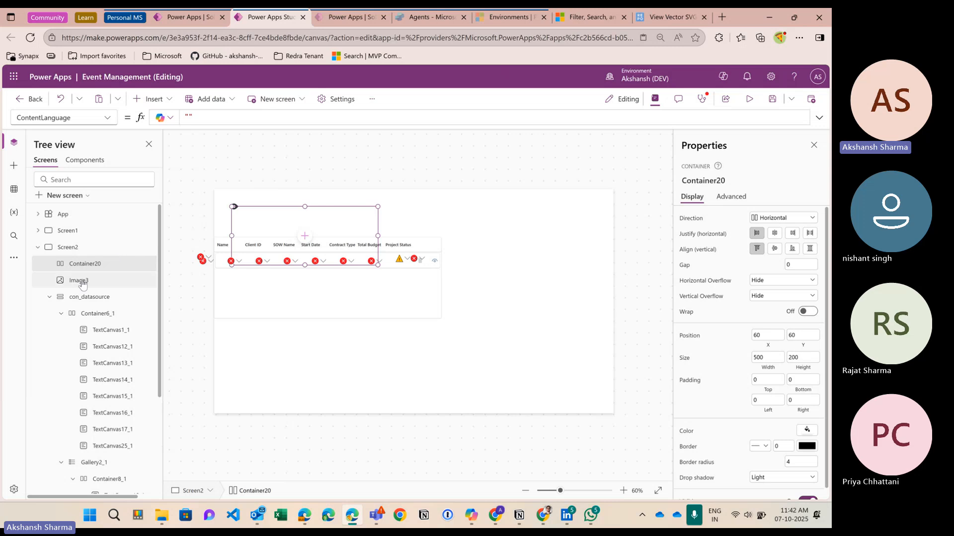
{"action": "left_click", "coordinate": [88, 288]}
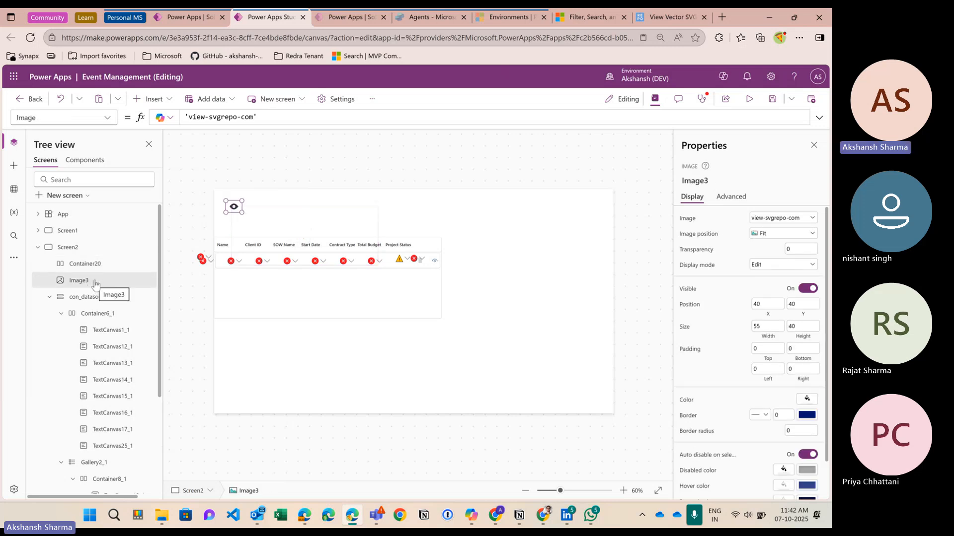
{"action": "key", "text": "Delete"}
{"action": "left_click", "coordinate": [102, 265]}
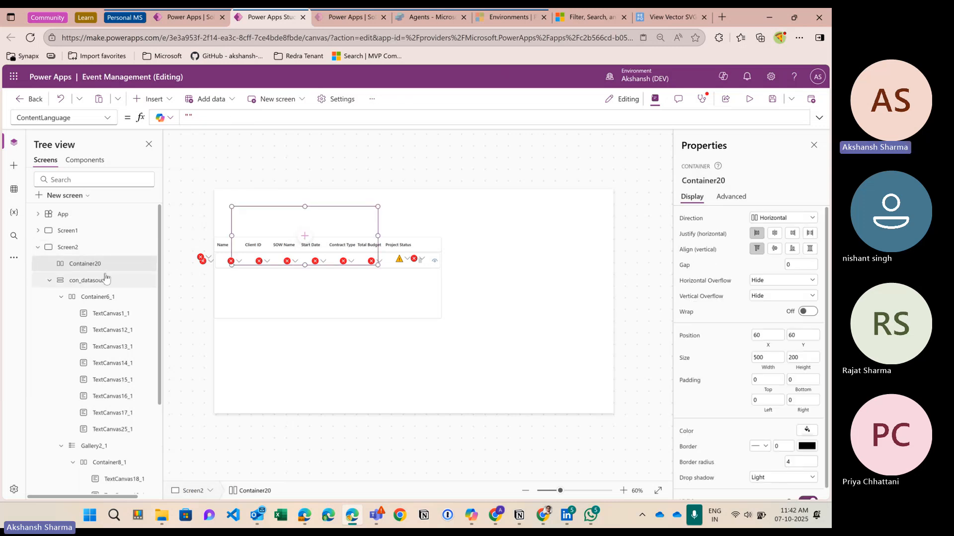
{"action": "key", "text": "ctrl+z"}
Step: Shrink Container20 to about 148 by 48 and add a button inside it
{"action": "left_click", "coordinate": [230, 228]}
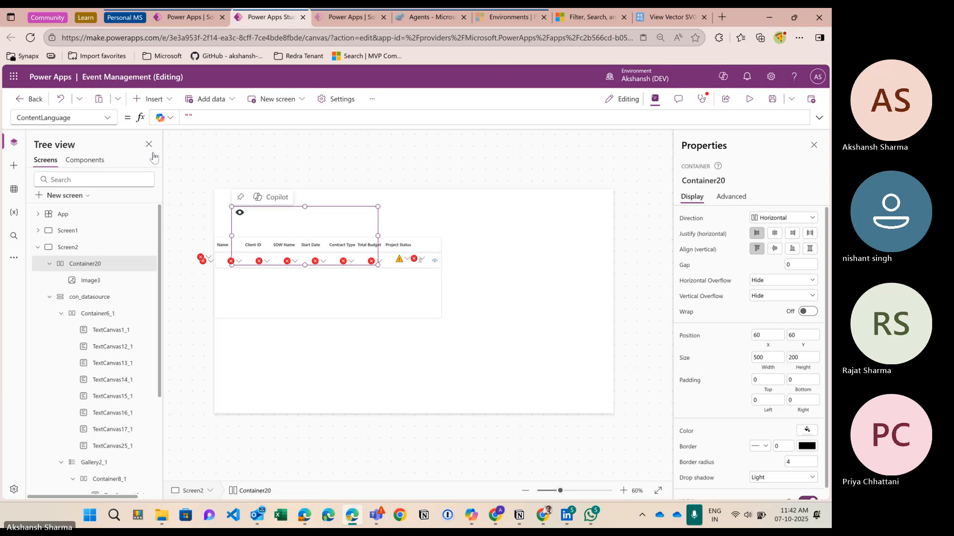
{"action": "left_click_drag", "start_coordinate": [304, 264], "coordinate": [304, 223]}
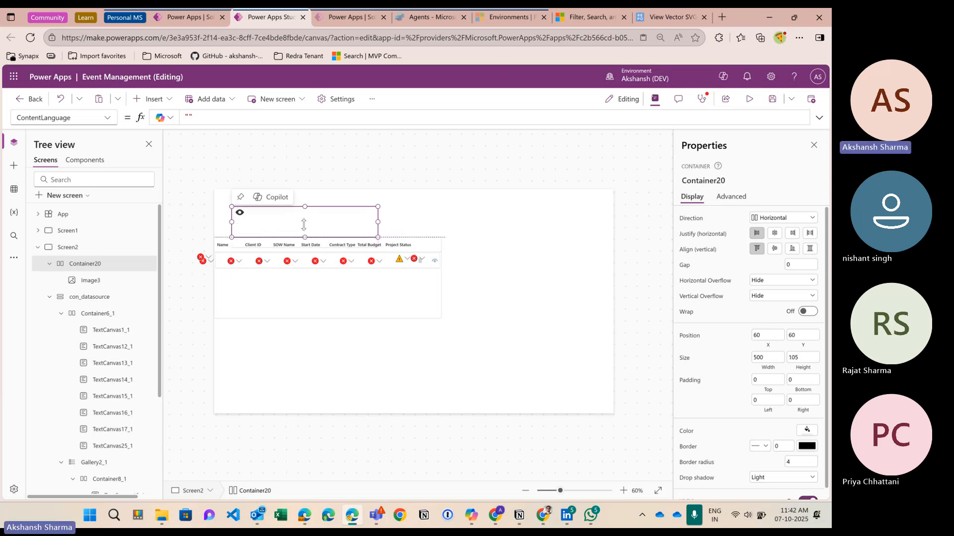
{"action": "left_click_drag", "start_coordinate": [378, 222], "coordinate": [275, 220]}
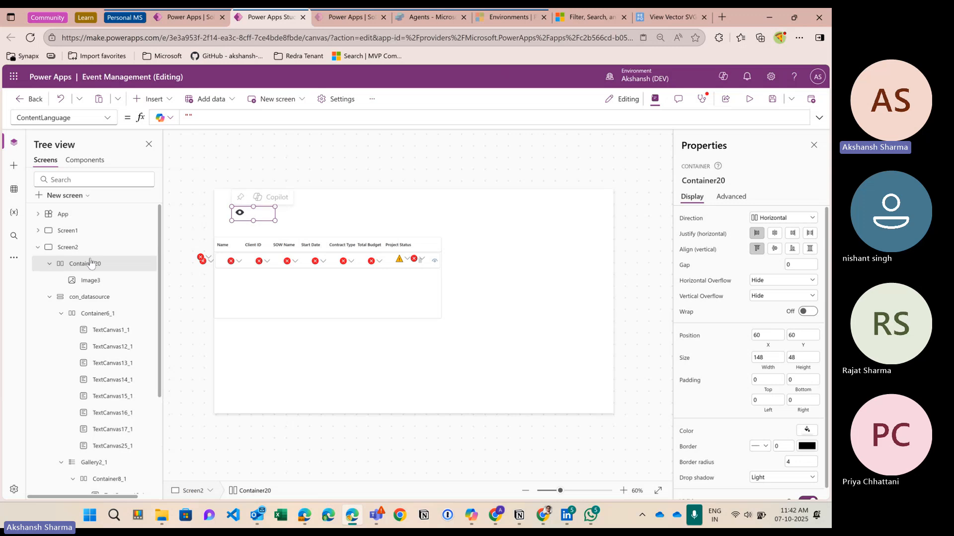
{"action": "left_click", "coordinate": [154, 102]}
{"action": "left_click", "coordinate": [152, 174]}
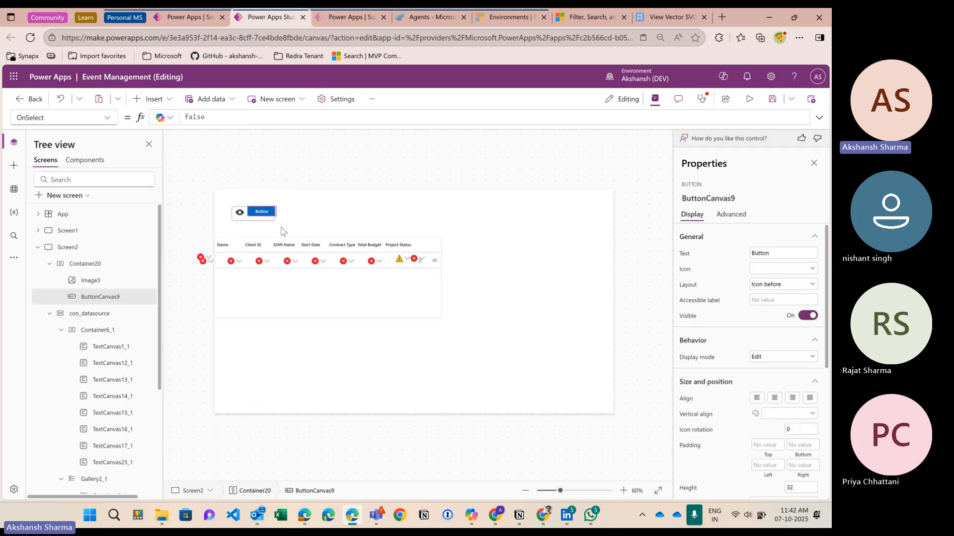
{"action": "left_click", "coordinate": [273, 222]}
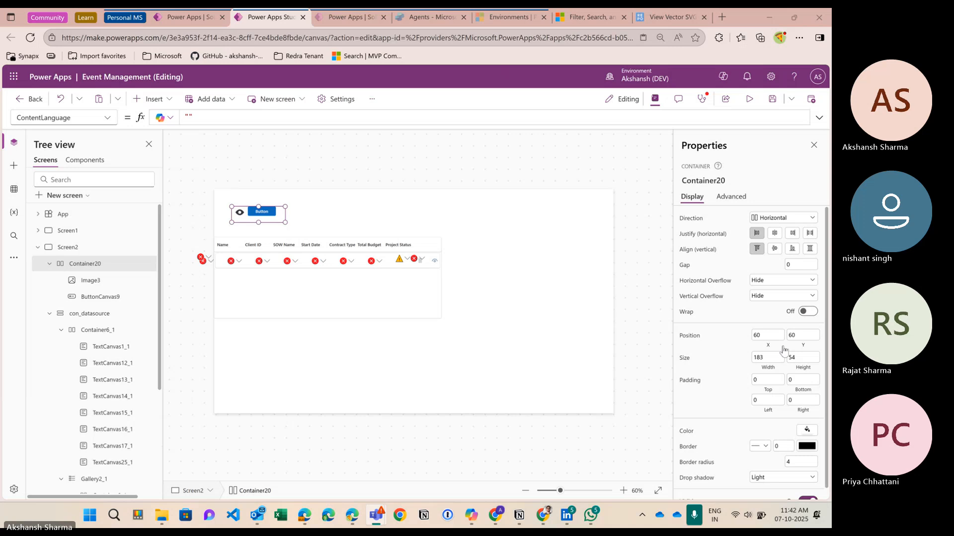
Step: Set the new button's type to Transparent
{"action": "scroll", "coordinate": [791, 382], "scroll_direction": "down", "scroll_amount": 1}
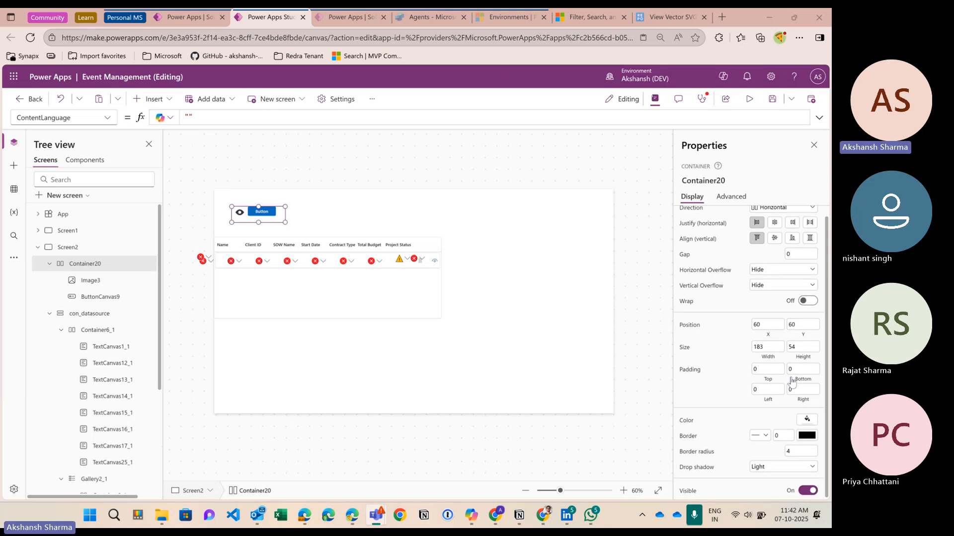
{"action": "left_click", "coordinate": [261, 214]}
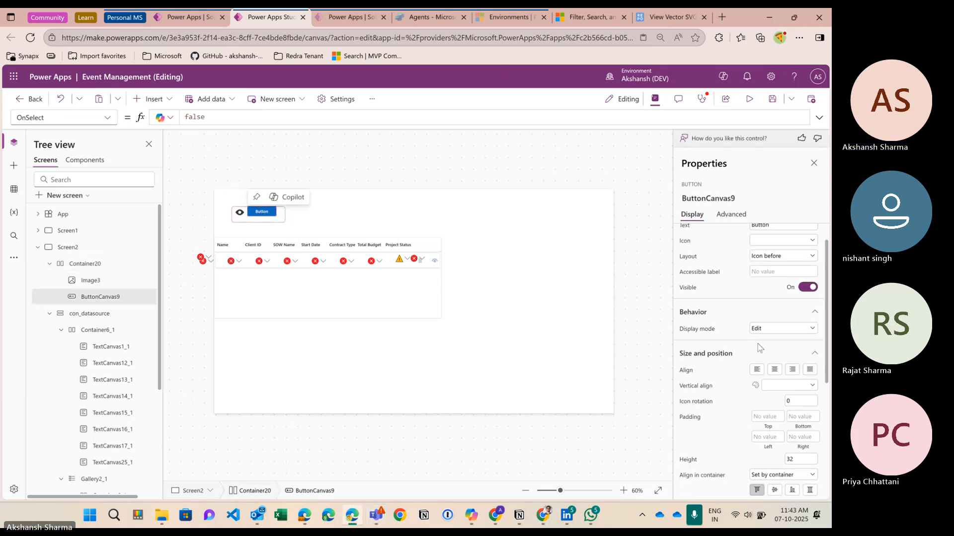
{"action": "scroll", "coordinate": [769, 401], "scroll_direction": "down", "scroll_amount": 5}
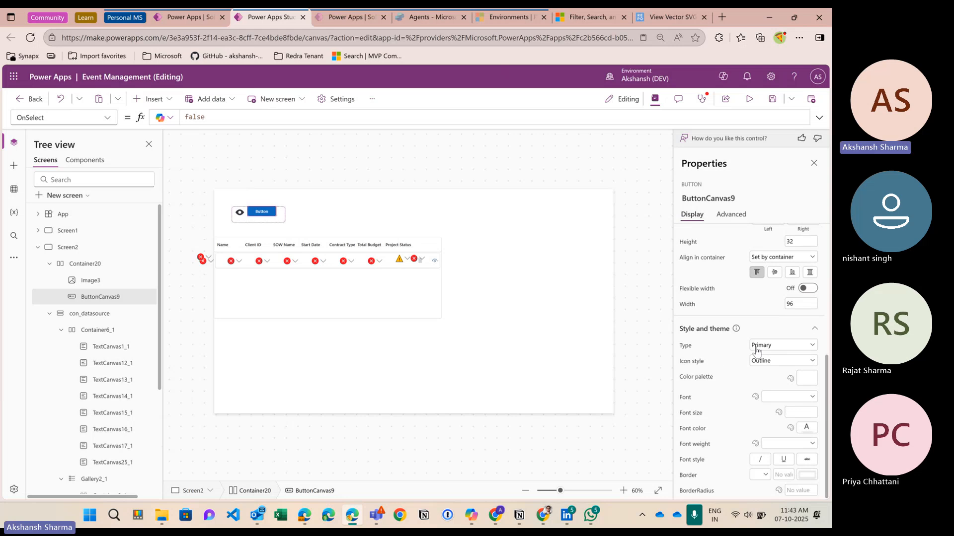
{"action": "left_click", "coordinate": [780, 345]}
{"action": "left_click", "coordinate": [766, 404]}
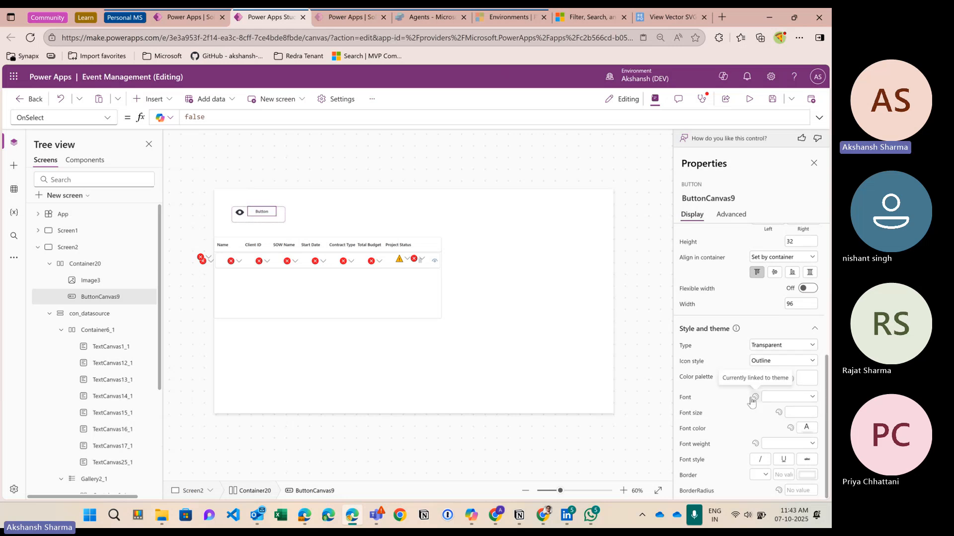
Step: Centre Container20's contents both horizontally and vertically
{"action": "scroll", "coordinate": [755, 280], "scroll_direction": "up", "scroll_amount": 5}
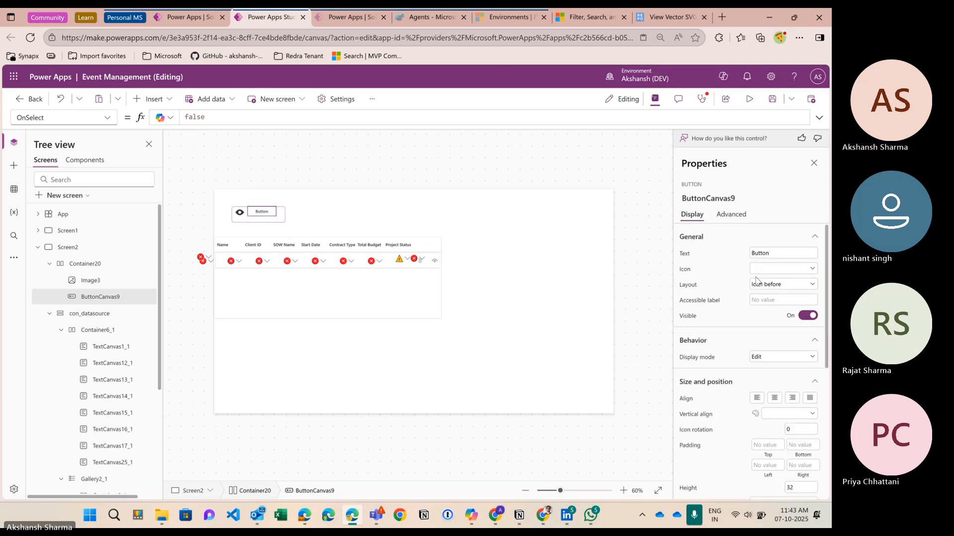
{"action": "left_click", "coordinate": [279, 220]}
{"action": "left_click", "coordinate": [774, 234]}
{"action": "left_click", "coordinate": [774, 249]}
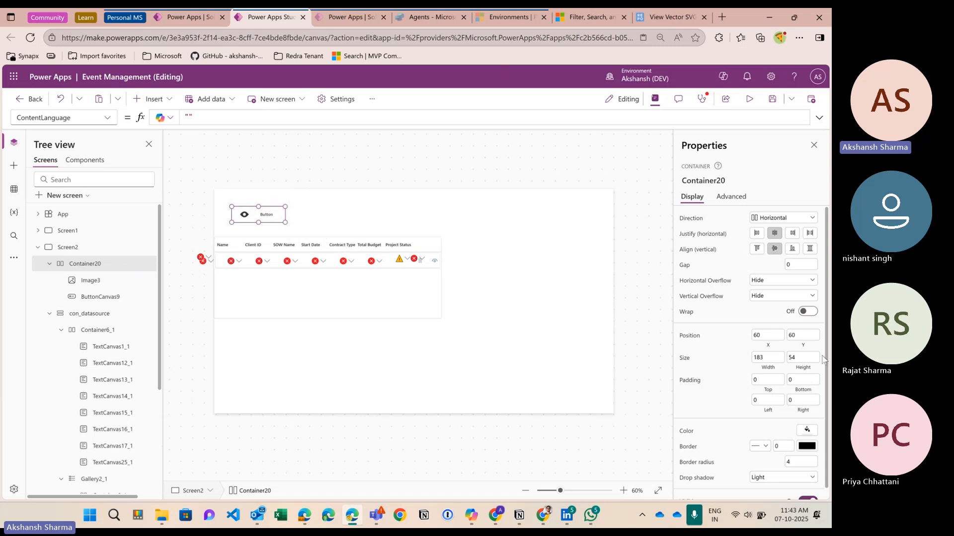
Step: Fill Container20 light orange and narrow it to width 146
{"action": "scroll", "coordinate": [779, 362], "scroll_direction": "down", "scroll_amount": 1}
{"action": "left_click", "coordinate": [810, 435]}
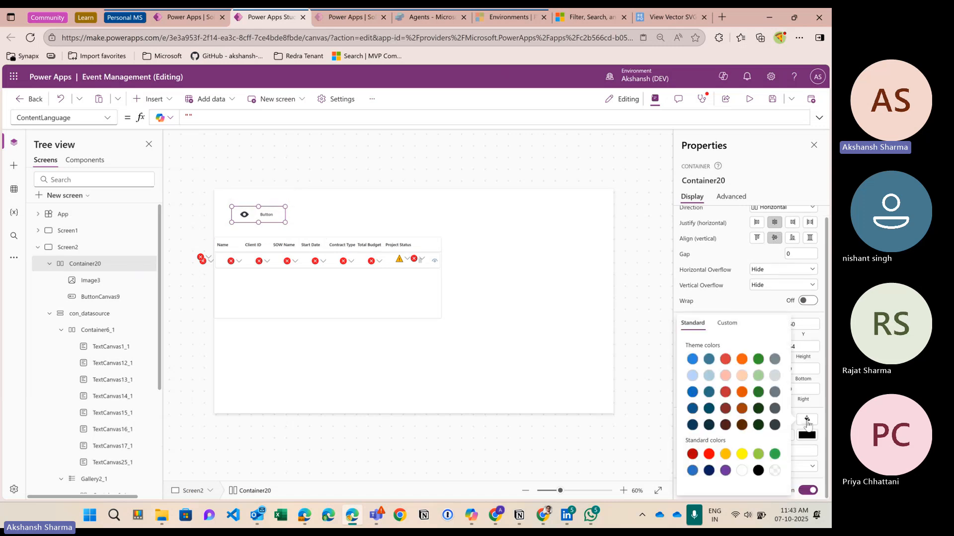
{"action": "left_click", "coordinate": [693, 376]}
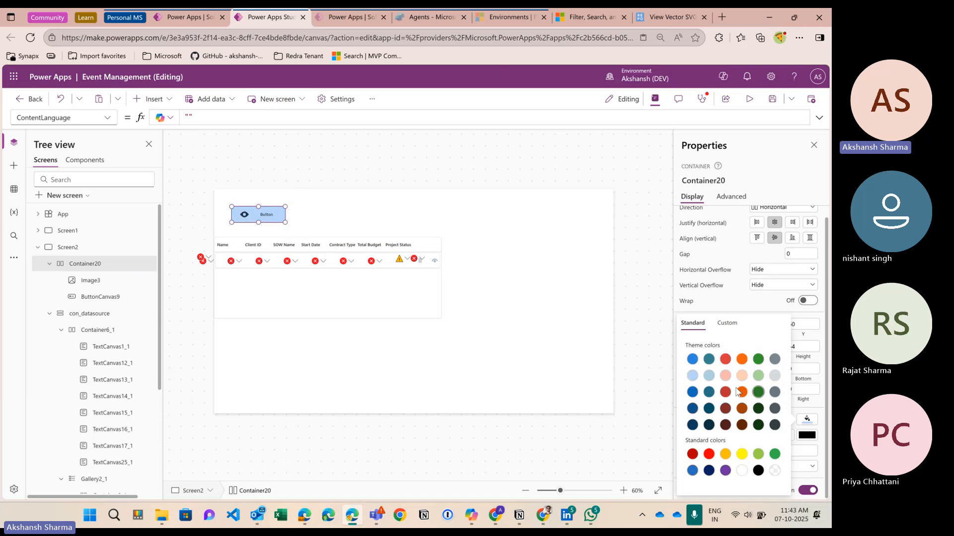
{"action": "left_click", "coordinate": [693, 359]}
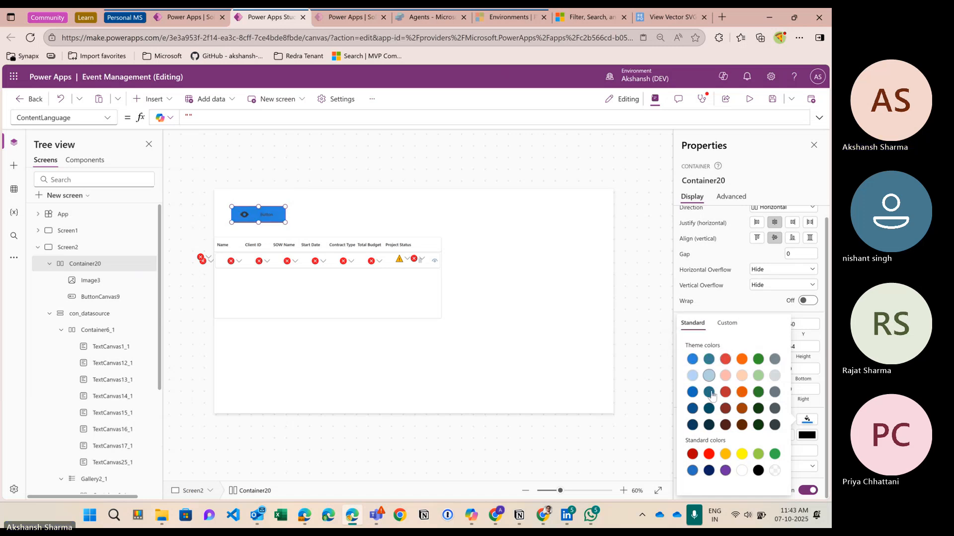
{"action": "left_click", "coordinate": [741, 376]}
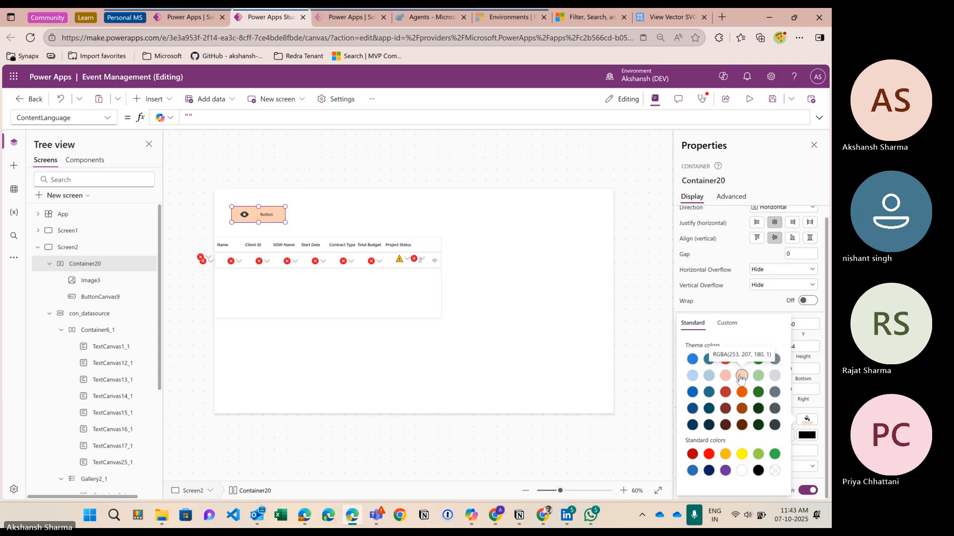
{"action": "left_click", "coordinate": [276, 224]}
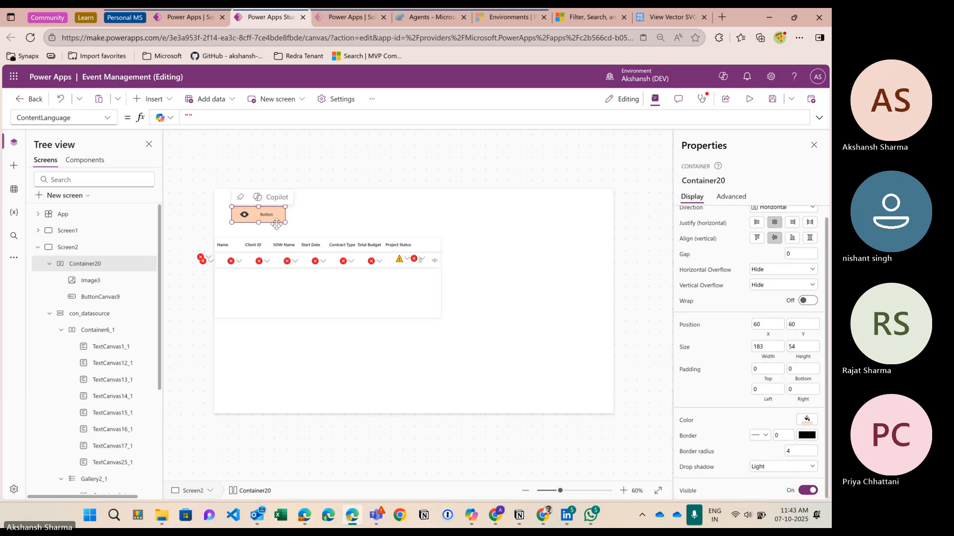
{"action": "left_click_drag", "start_coordinate": [286, 222], "coordinate": [275, 223]}
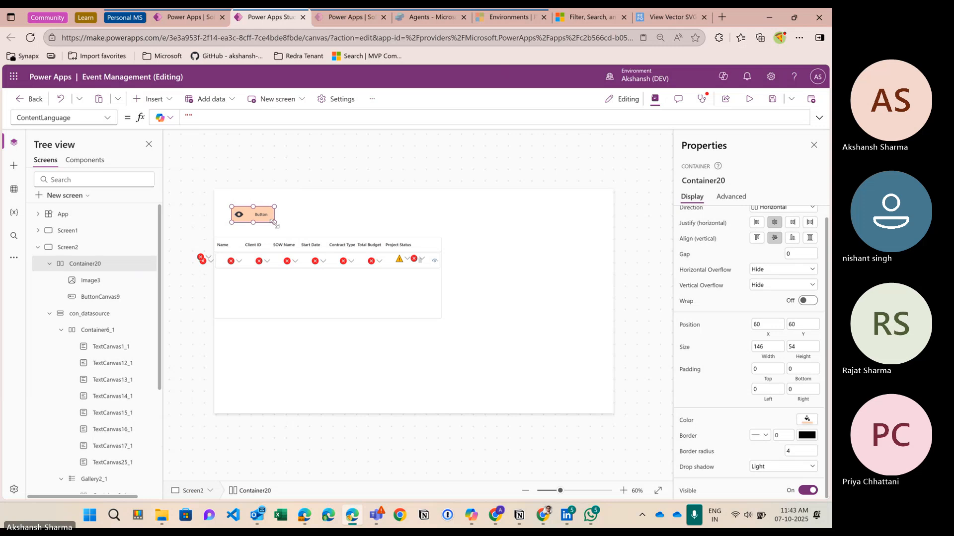
Step: Change the button's label text from 'Button' to 'Save'
{"action": "left_click", "coordinate": [242, 216]}
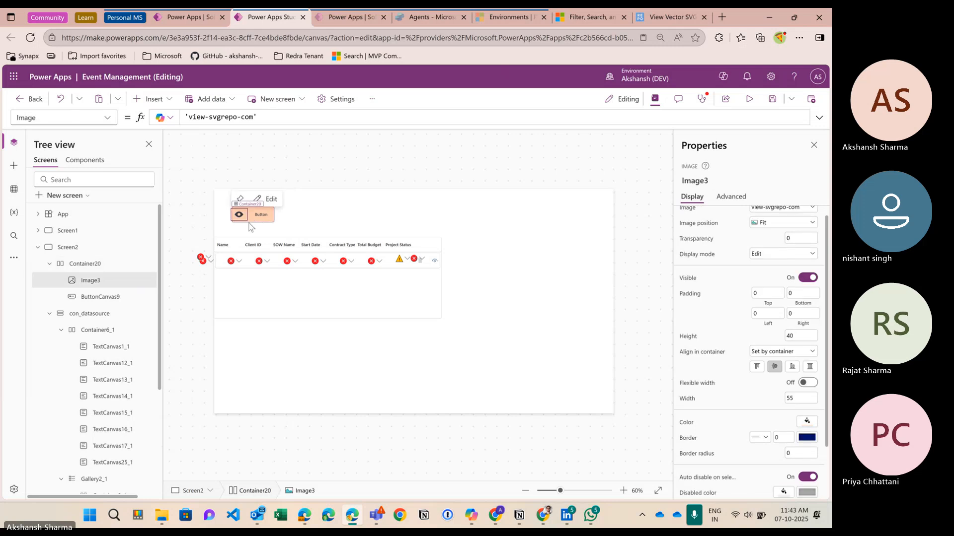
{"action": "left_click", "coordinate": [89, 267]}
{"action": "left_click", "coordinate": [95, 294]}
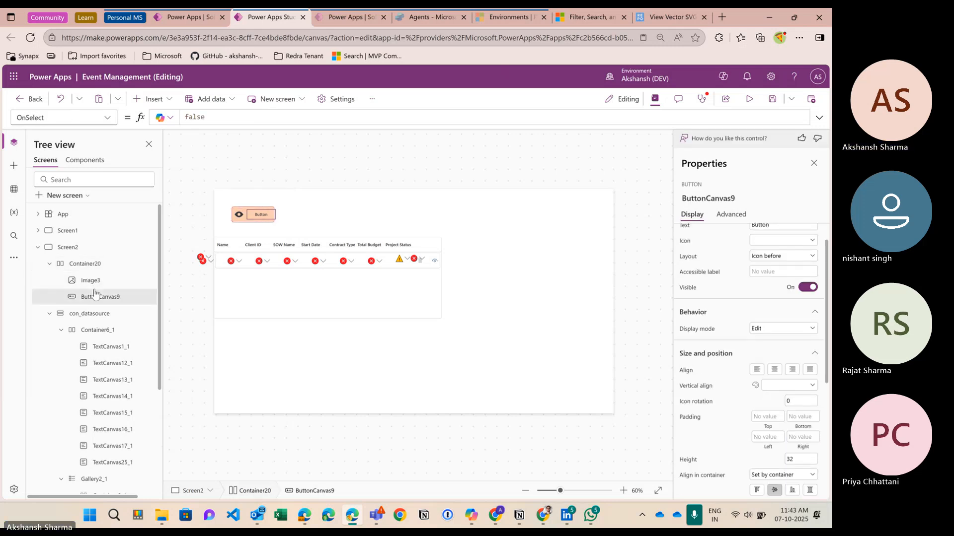
{"action": "scroll", "coordinate": [772, 291], "scroll_direction": "up", "scroll_amount": 1}
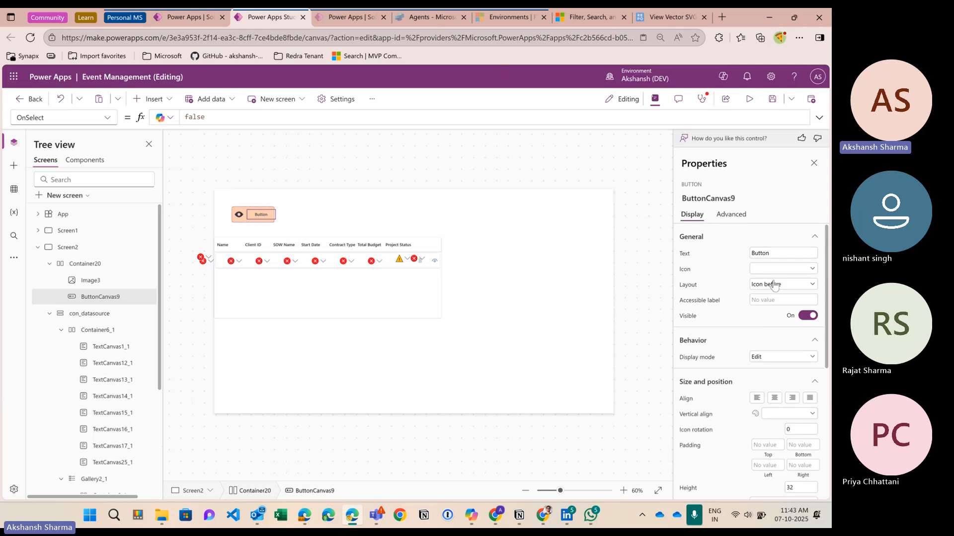
{"action": "left_click_drag", "start_coordinate": [770, 254], "coordinate": [734, 254]}
{"action": "type", "text": "SAve"}
{"action": "key", "text": "BackSpace"}
{"action": "key", "text": "BackSpace"}
{"action": "type", "text": "ave"}
{"action": "left_click", "coordinate": [709, 267]}
Step: Preview the app to check the peach eye-and-Save button, then close the preview
{"action": "left_click", "coordinate": [647, 168]}
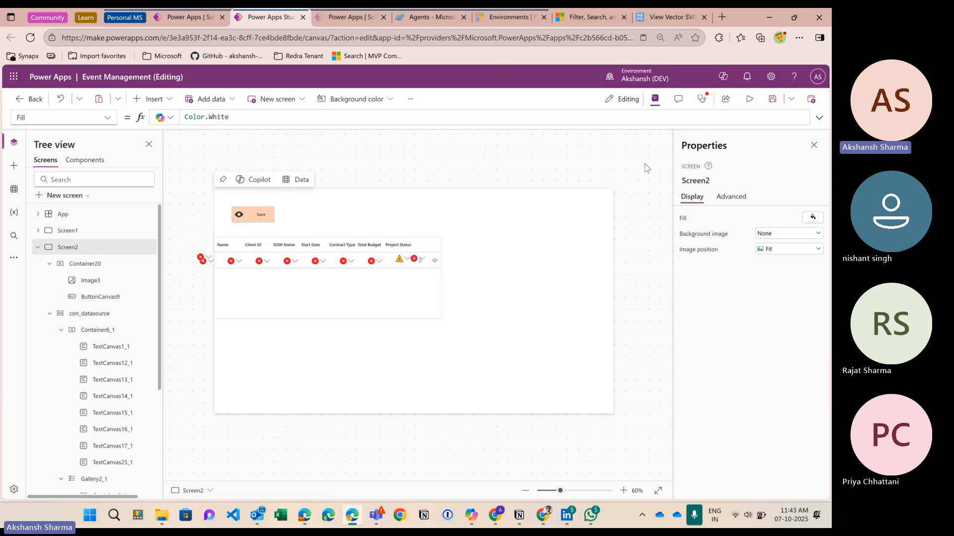
{"action": "left_click", "coordinate": [749, 99]}
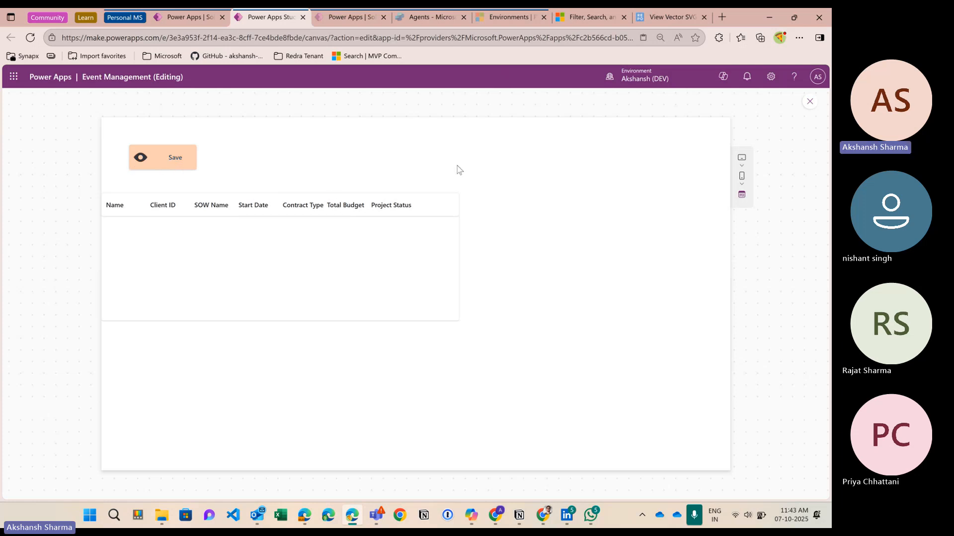
{"action": "left_click", "coordinate": [810, 101]}
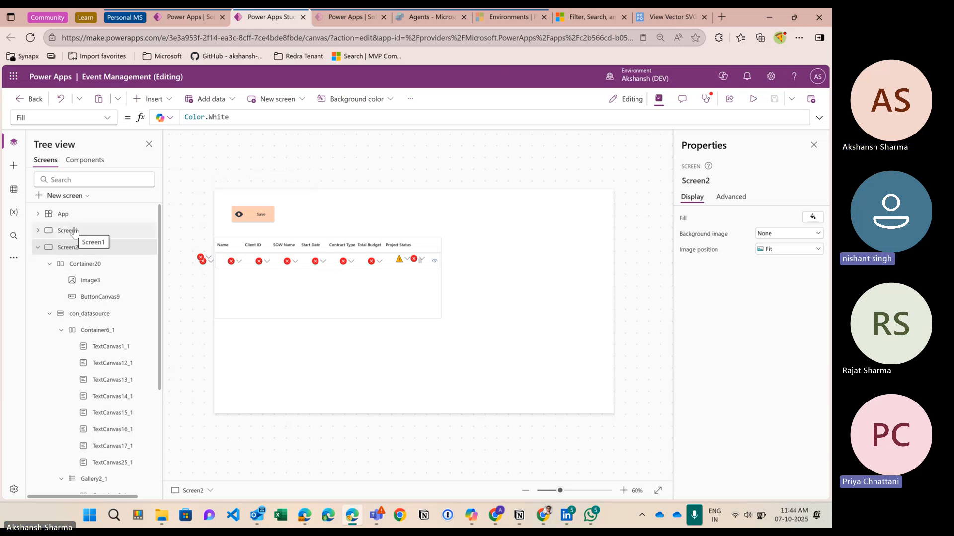
Step: Switch back to Screen1 with the Event Management events list
{"action": "left_click", "coordinate": [258, 218]}
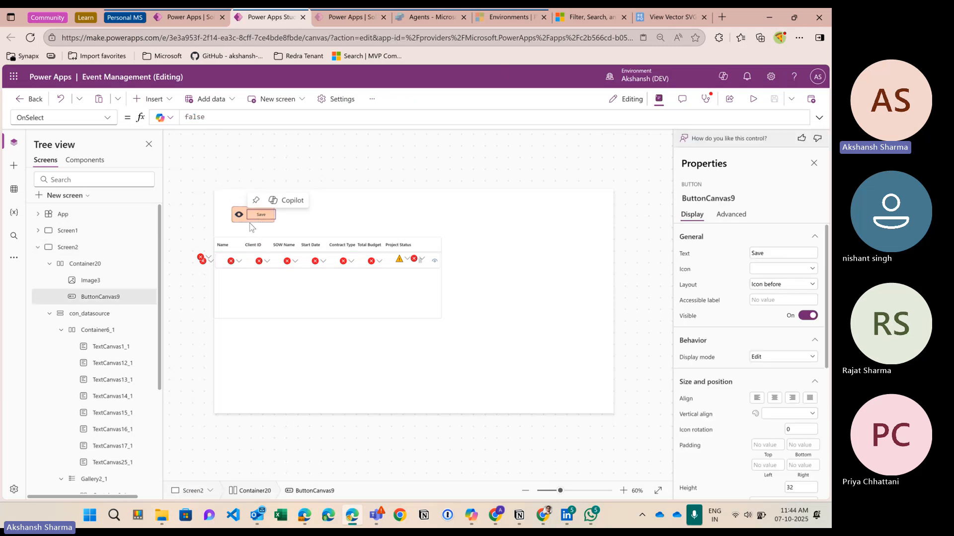
{"action": "left_click", "coordinate": [249, 224]}
{"action": "left_click", "coordinate": [115, 233]}
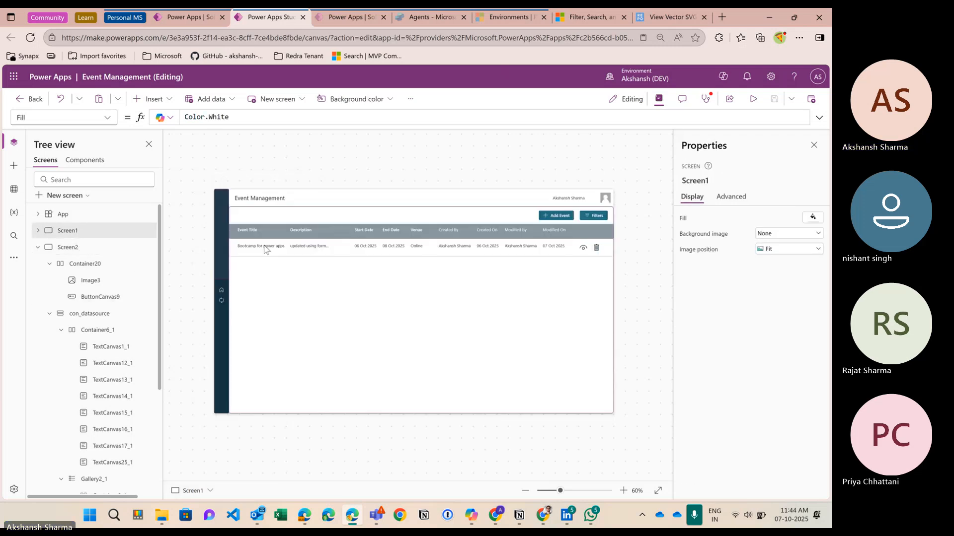